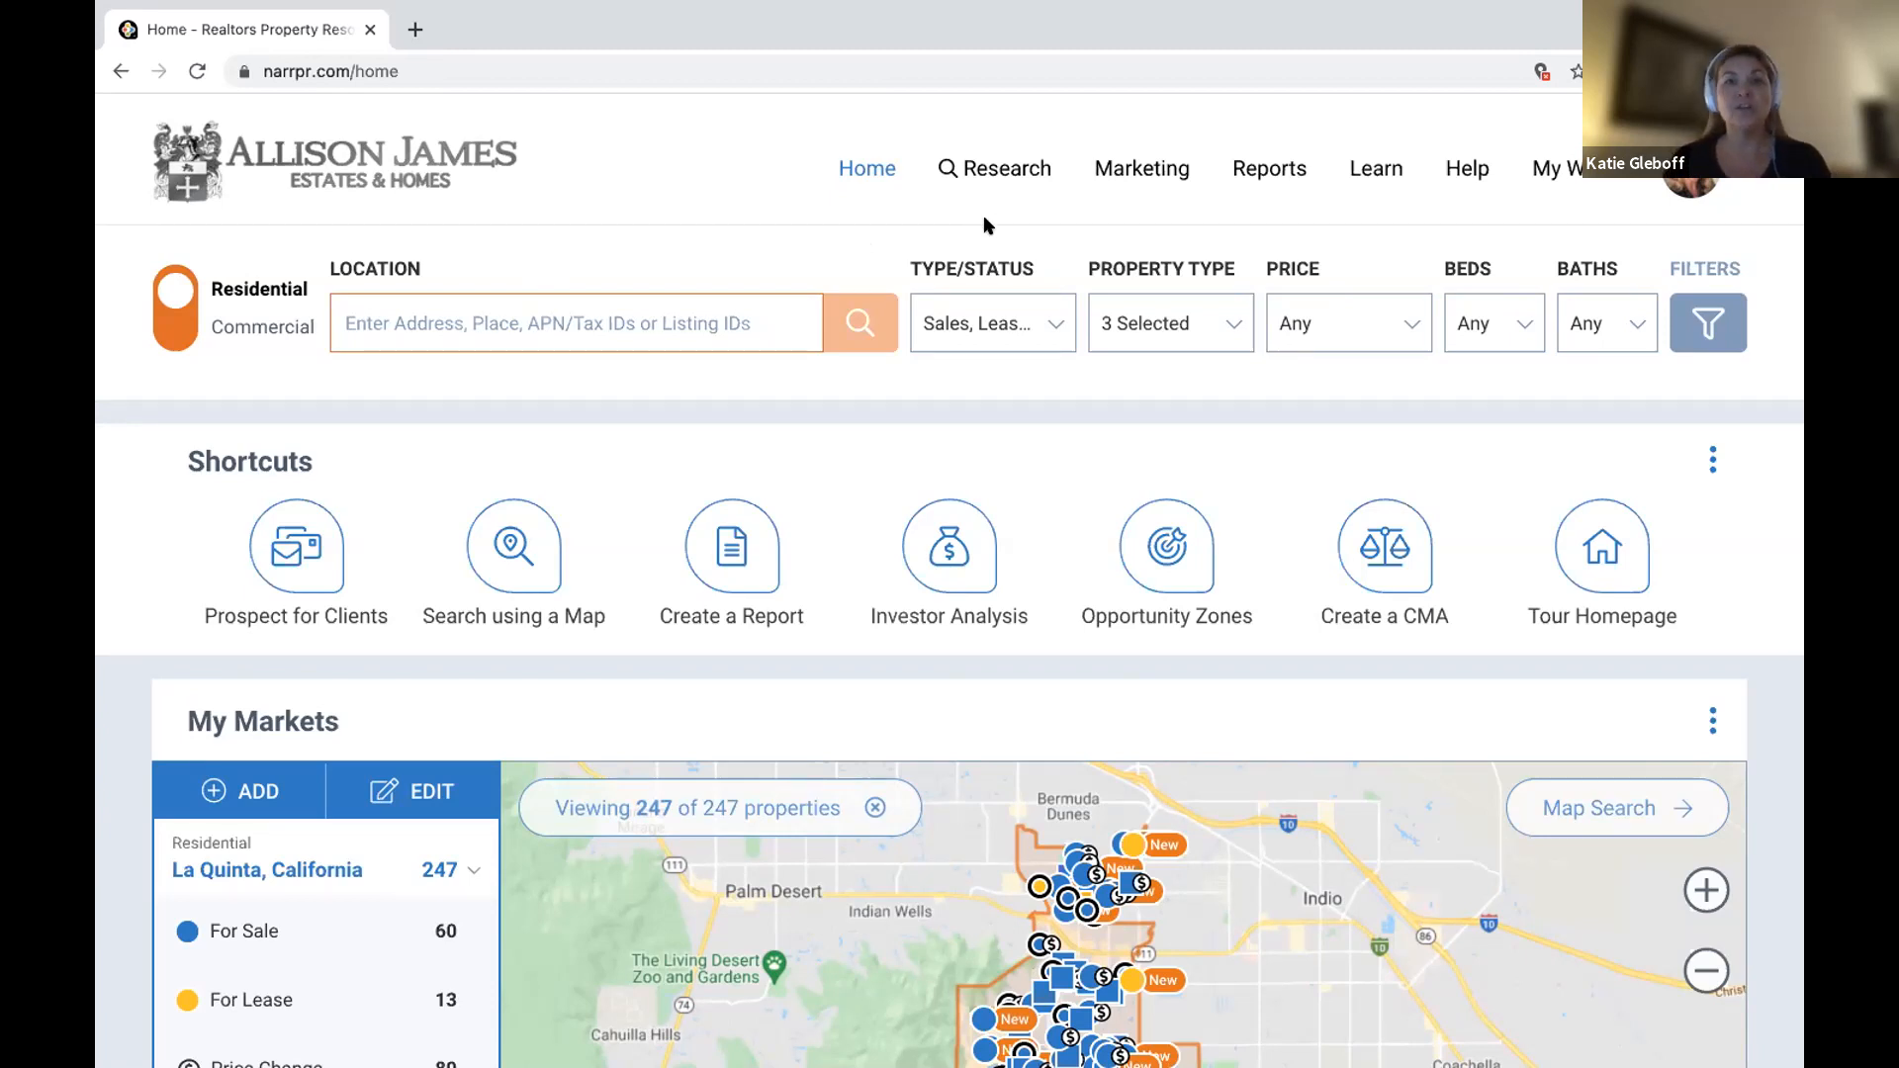
Go to the School Search page from the Research menu.
{"action": "left_click", "coordinate": [1000, 171]}
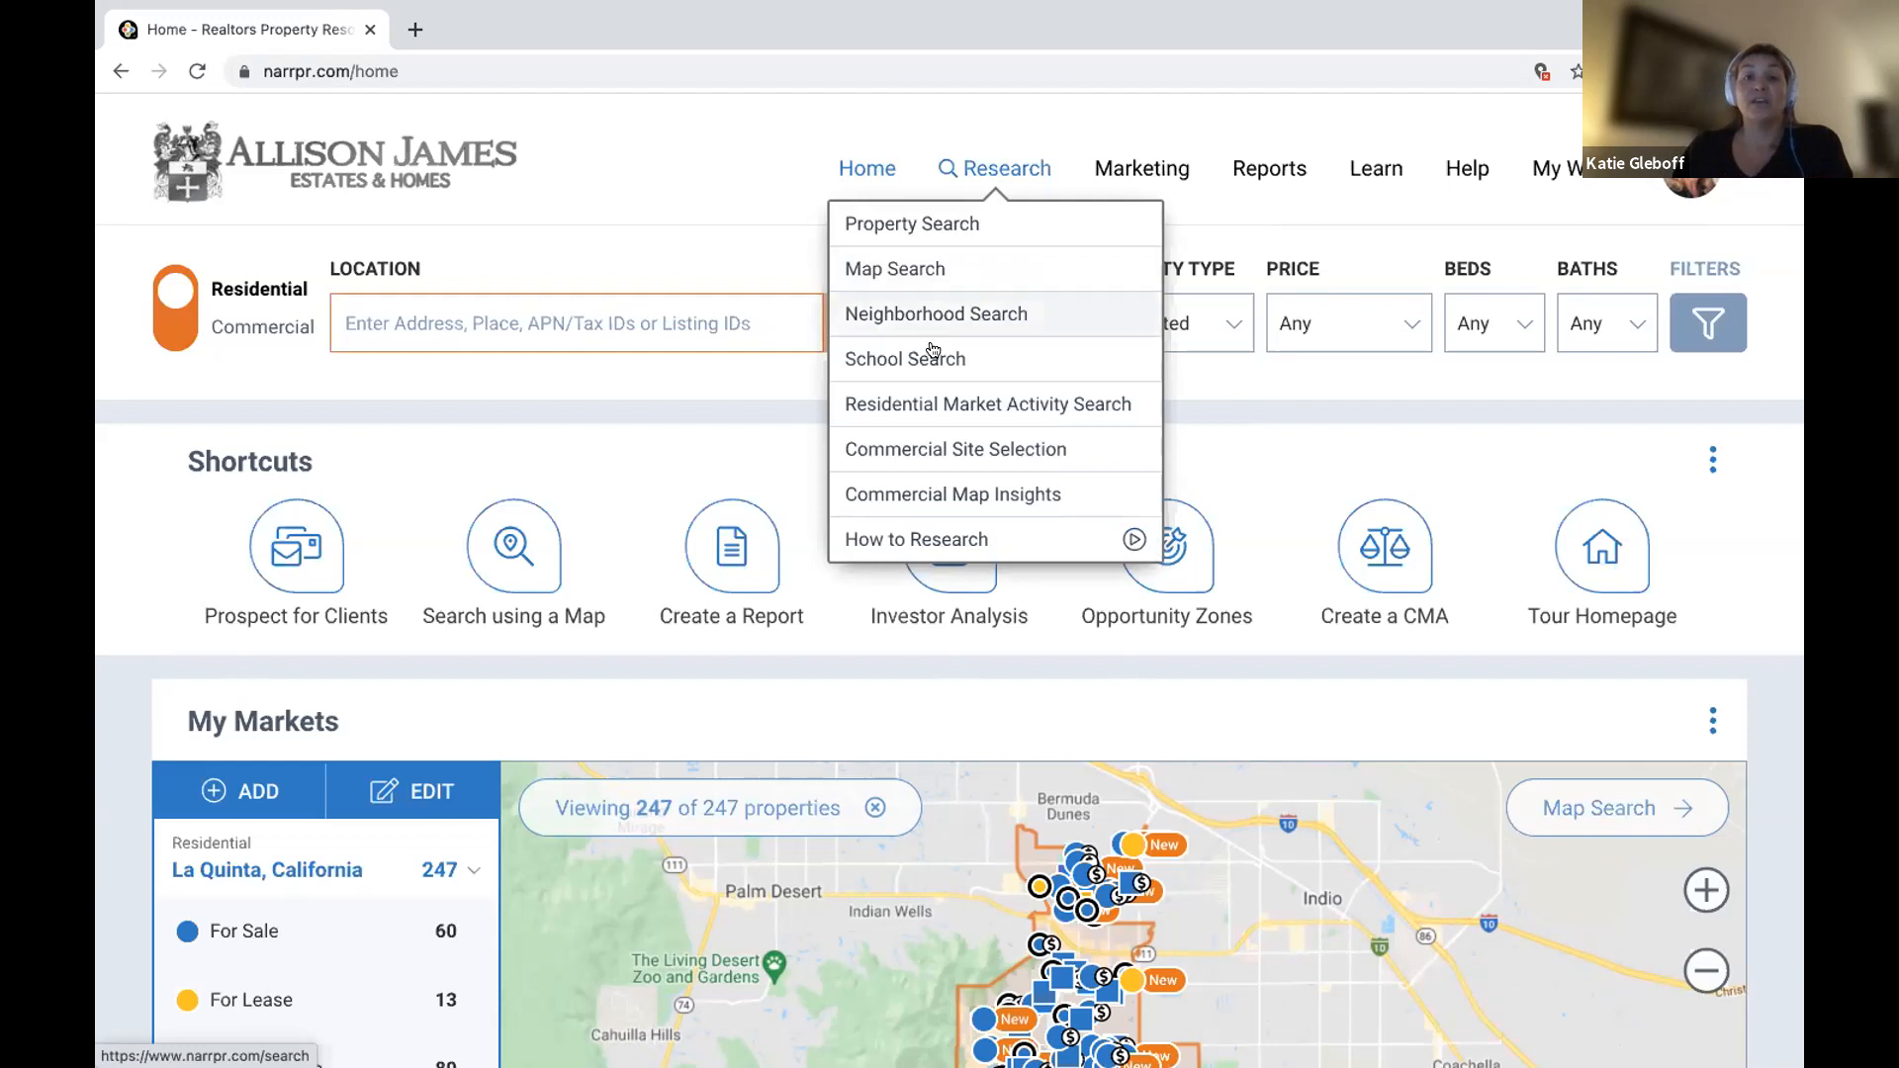
{"action": "left_click", "coordinate": [1030, 350]}
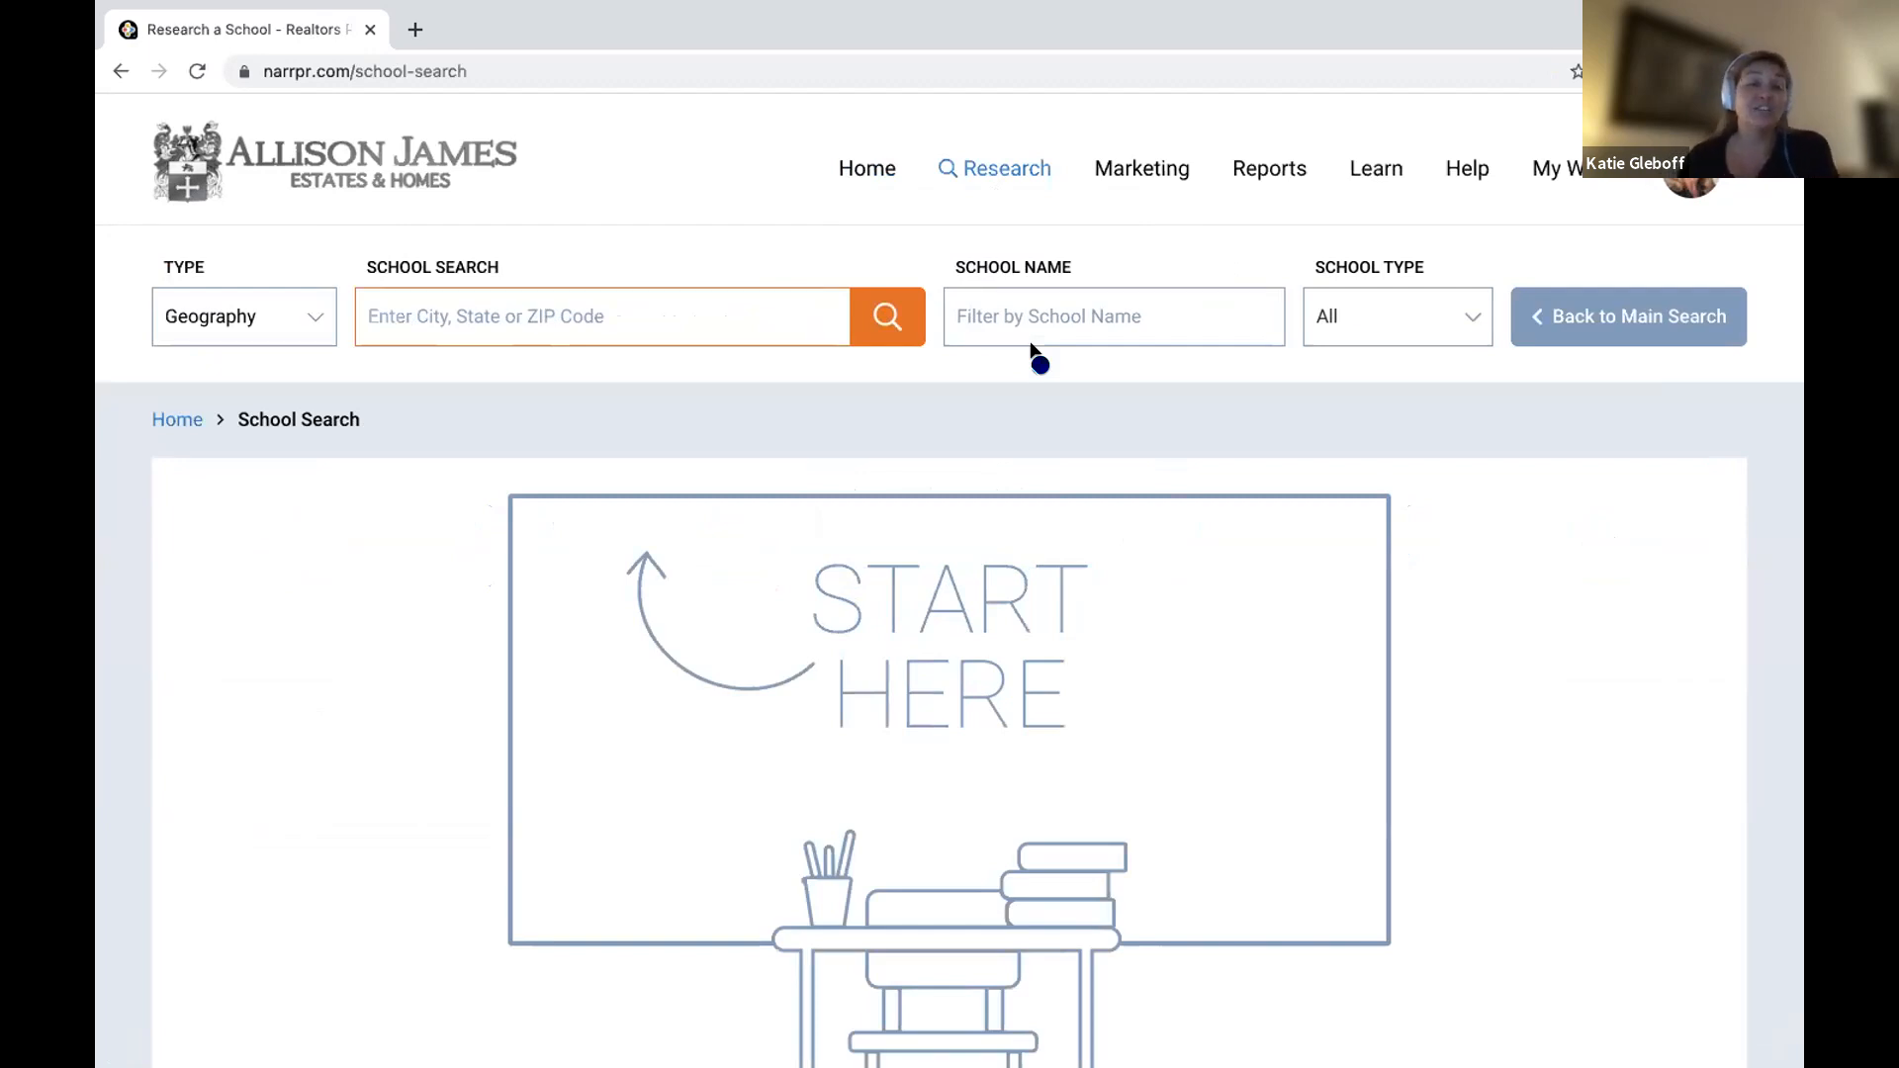
Run a Geography school search for Carlsbad, California with School Type set to All.
{"action": "left_click", "coordinate": [250, 334]}
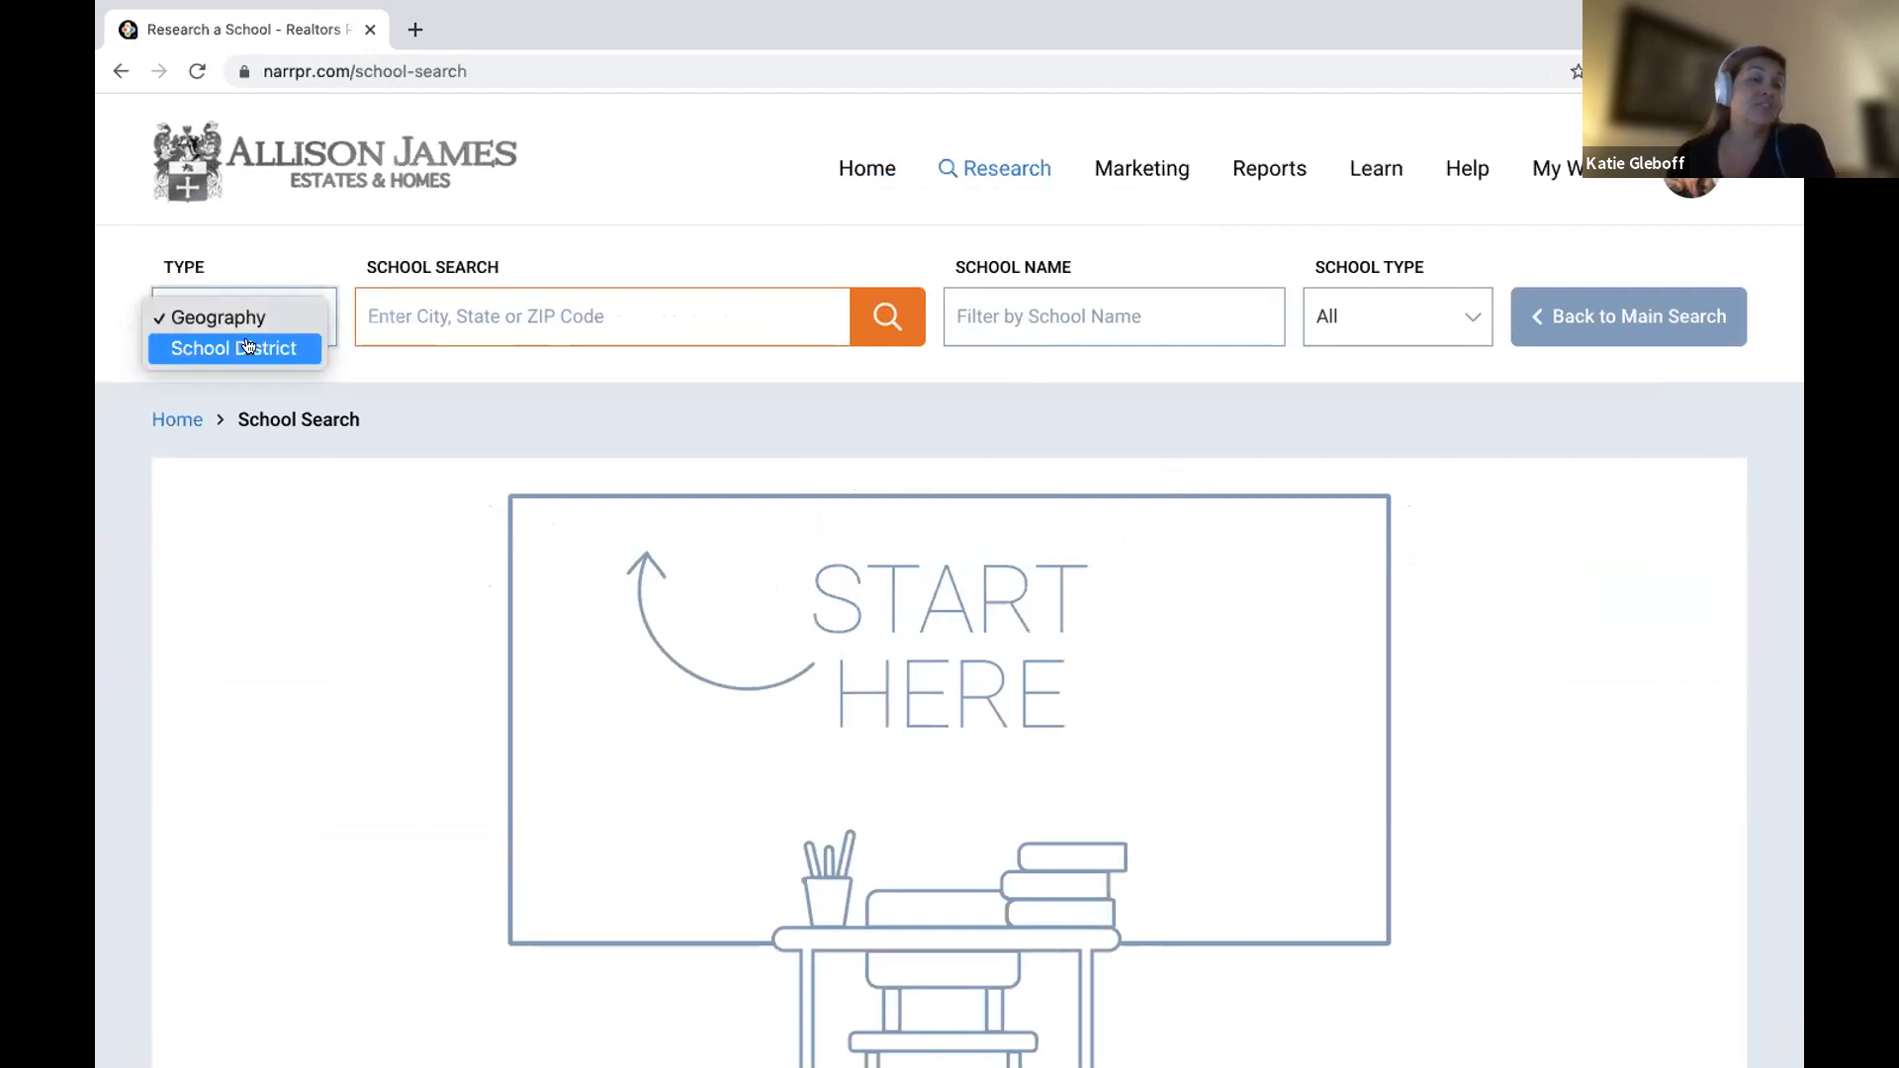
{"action": "left_click", "coordinate": [318, 319]}
{"action": "left_click", "coordinate": [463, 313]}
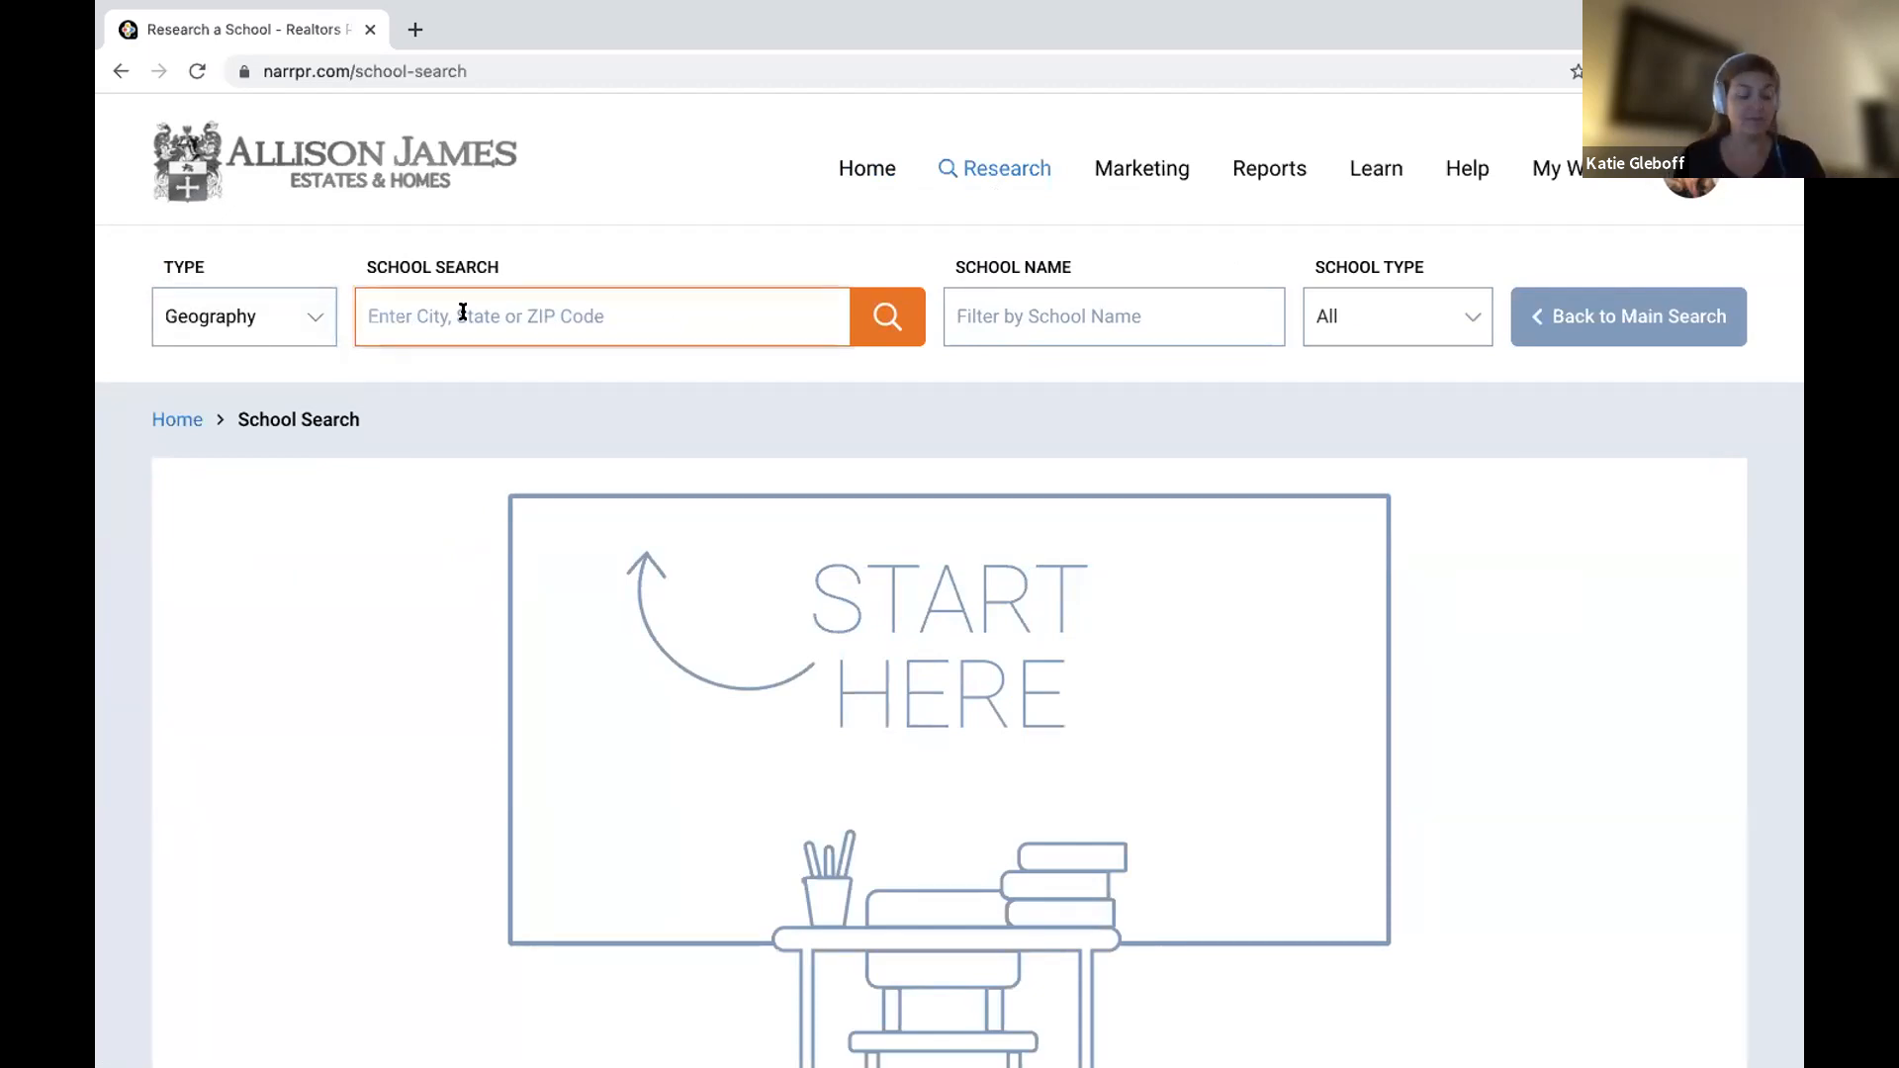
{"action": "type", "text": "Carlsbad"}
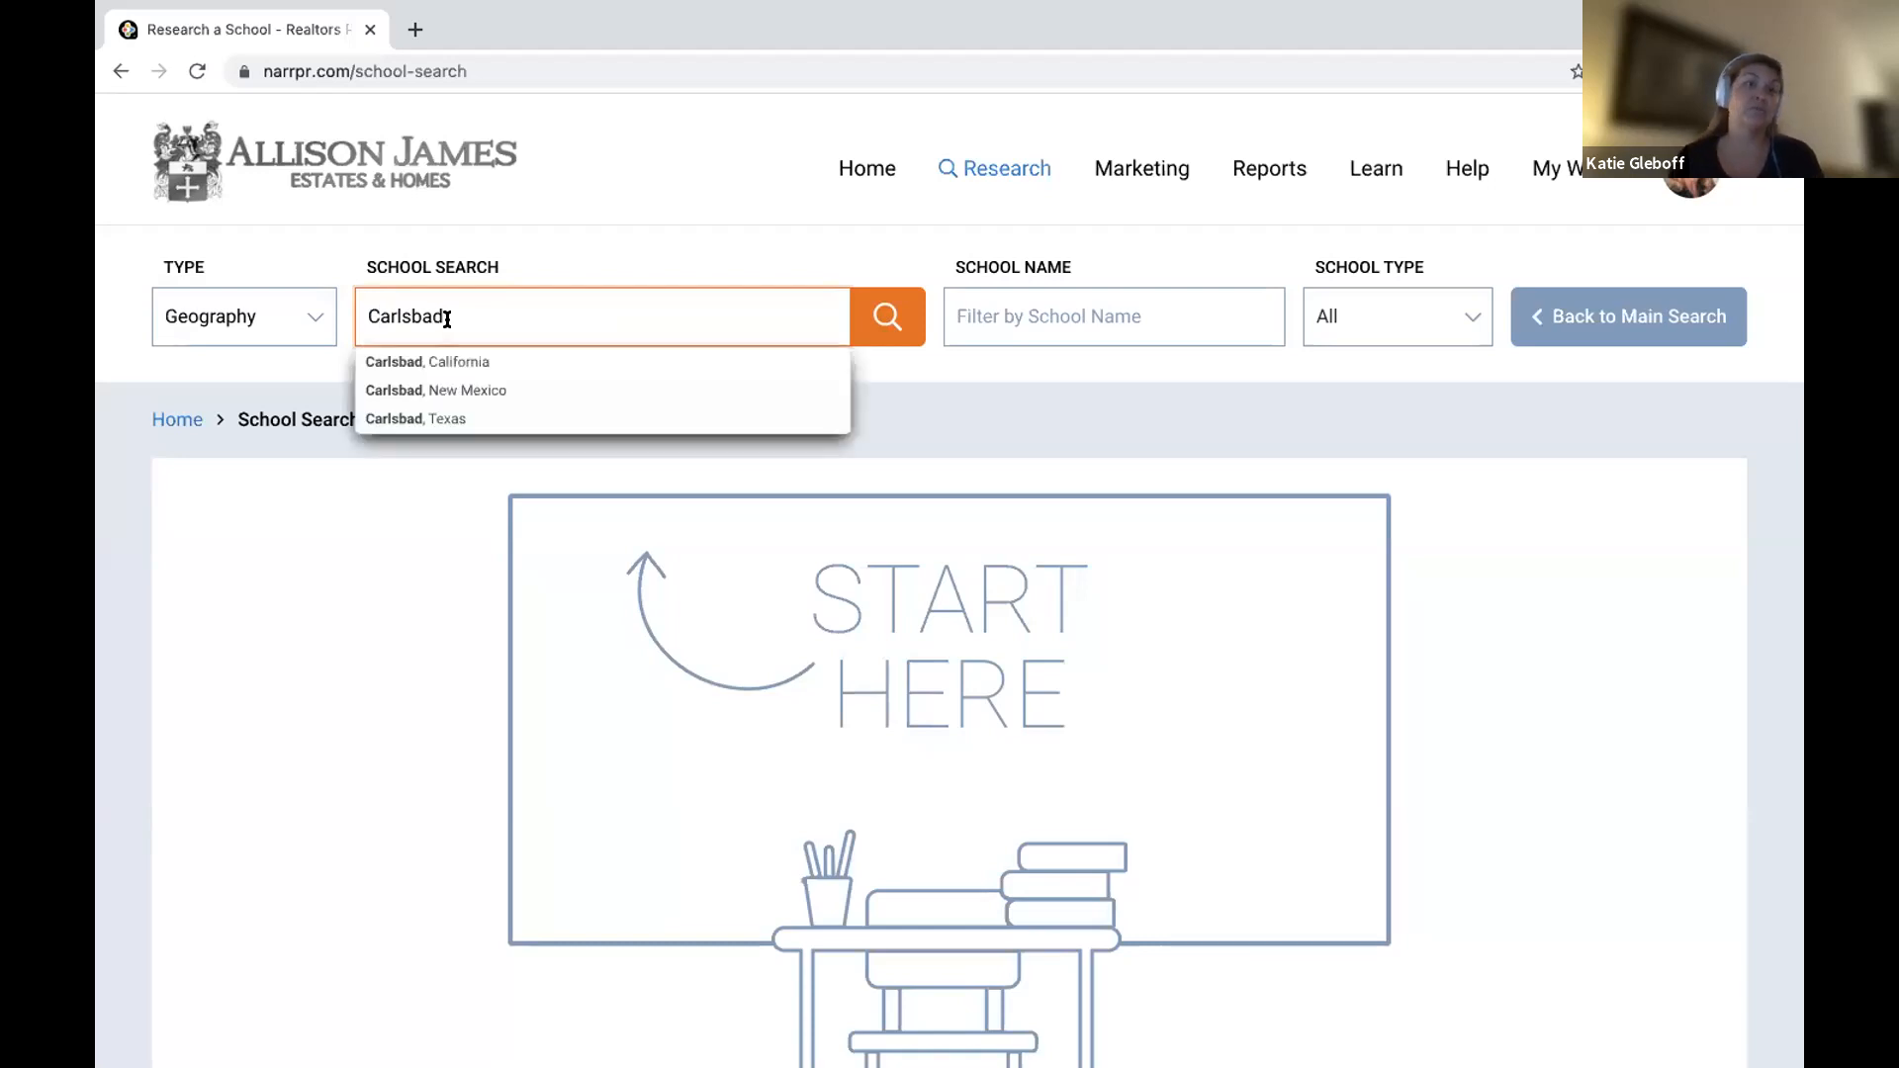
{"action": "left_click", "coordinate": [427, 362]}
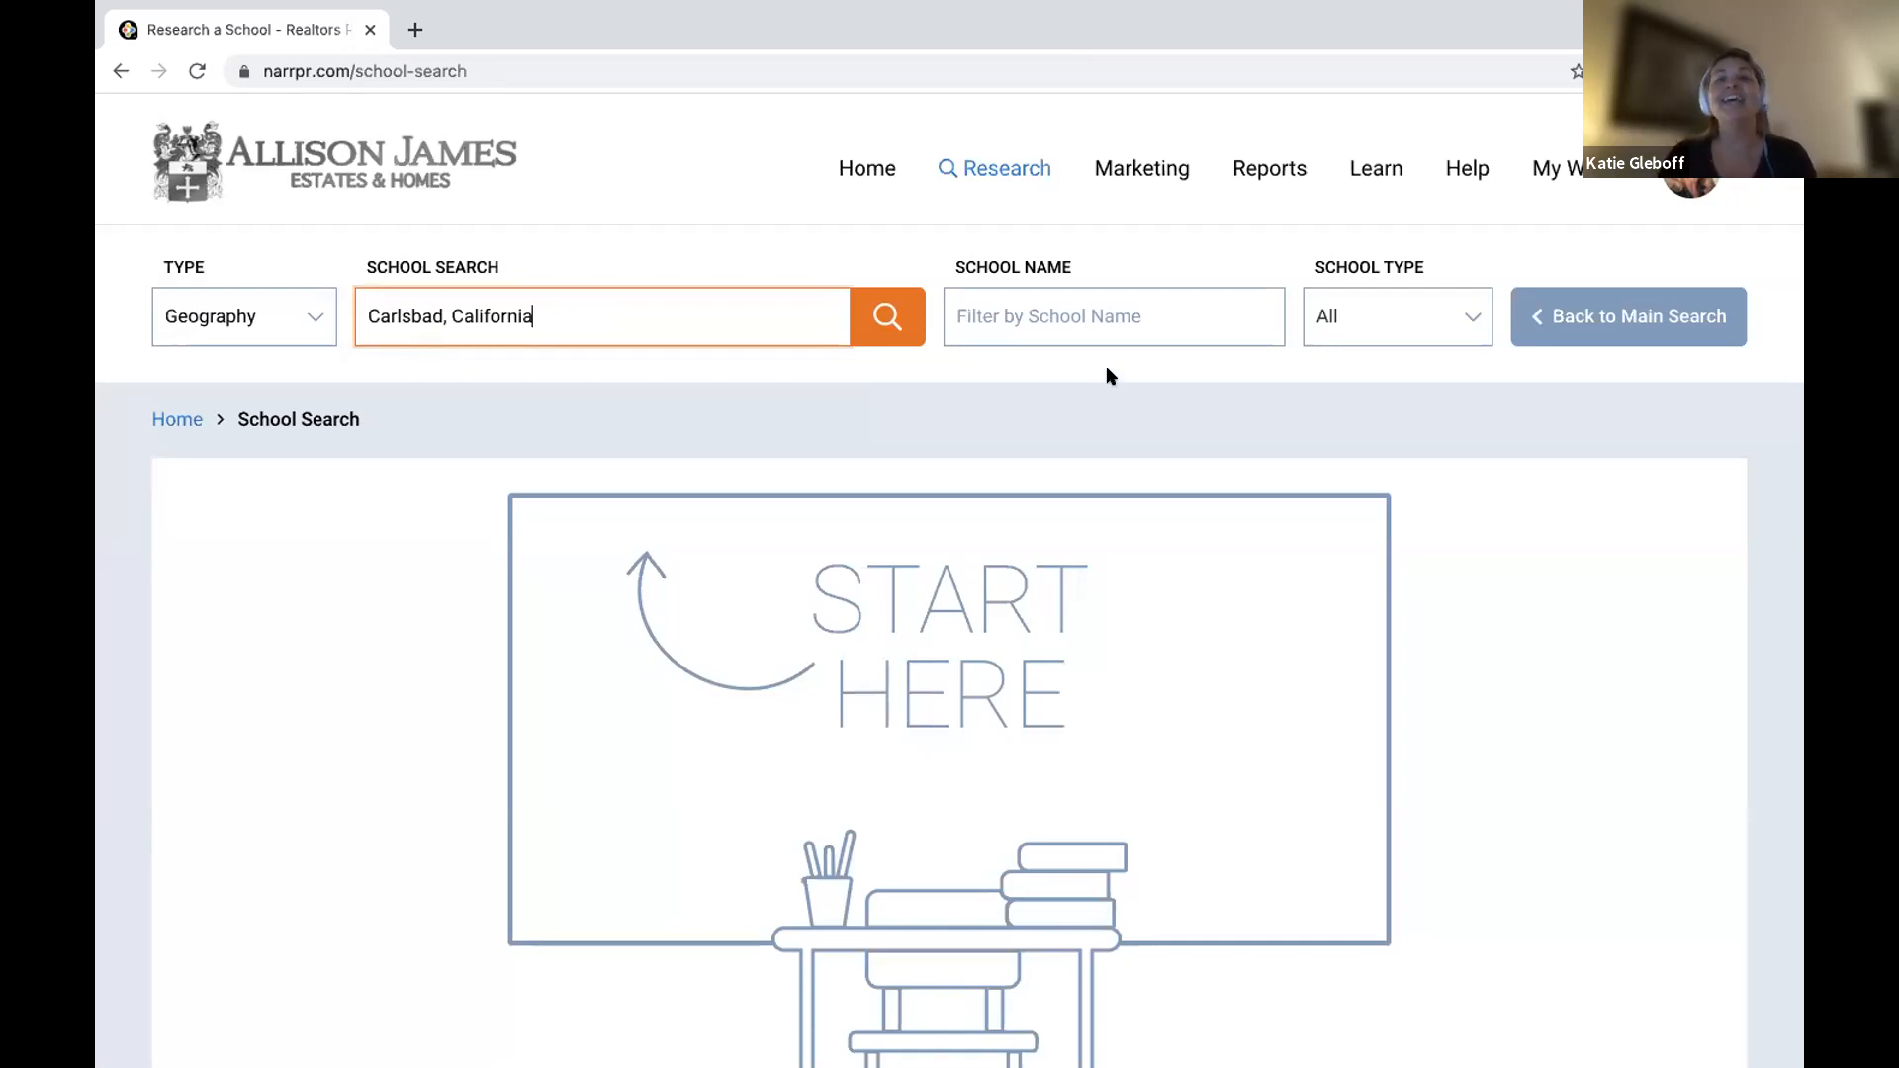
{"action": "left_click", "coordinate": [1092, 319]}
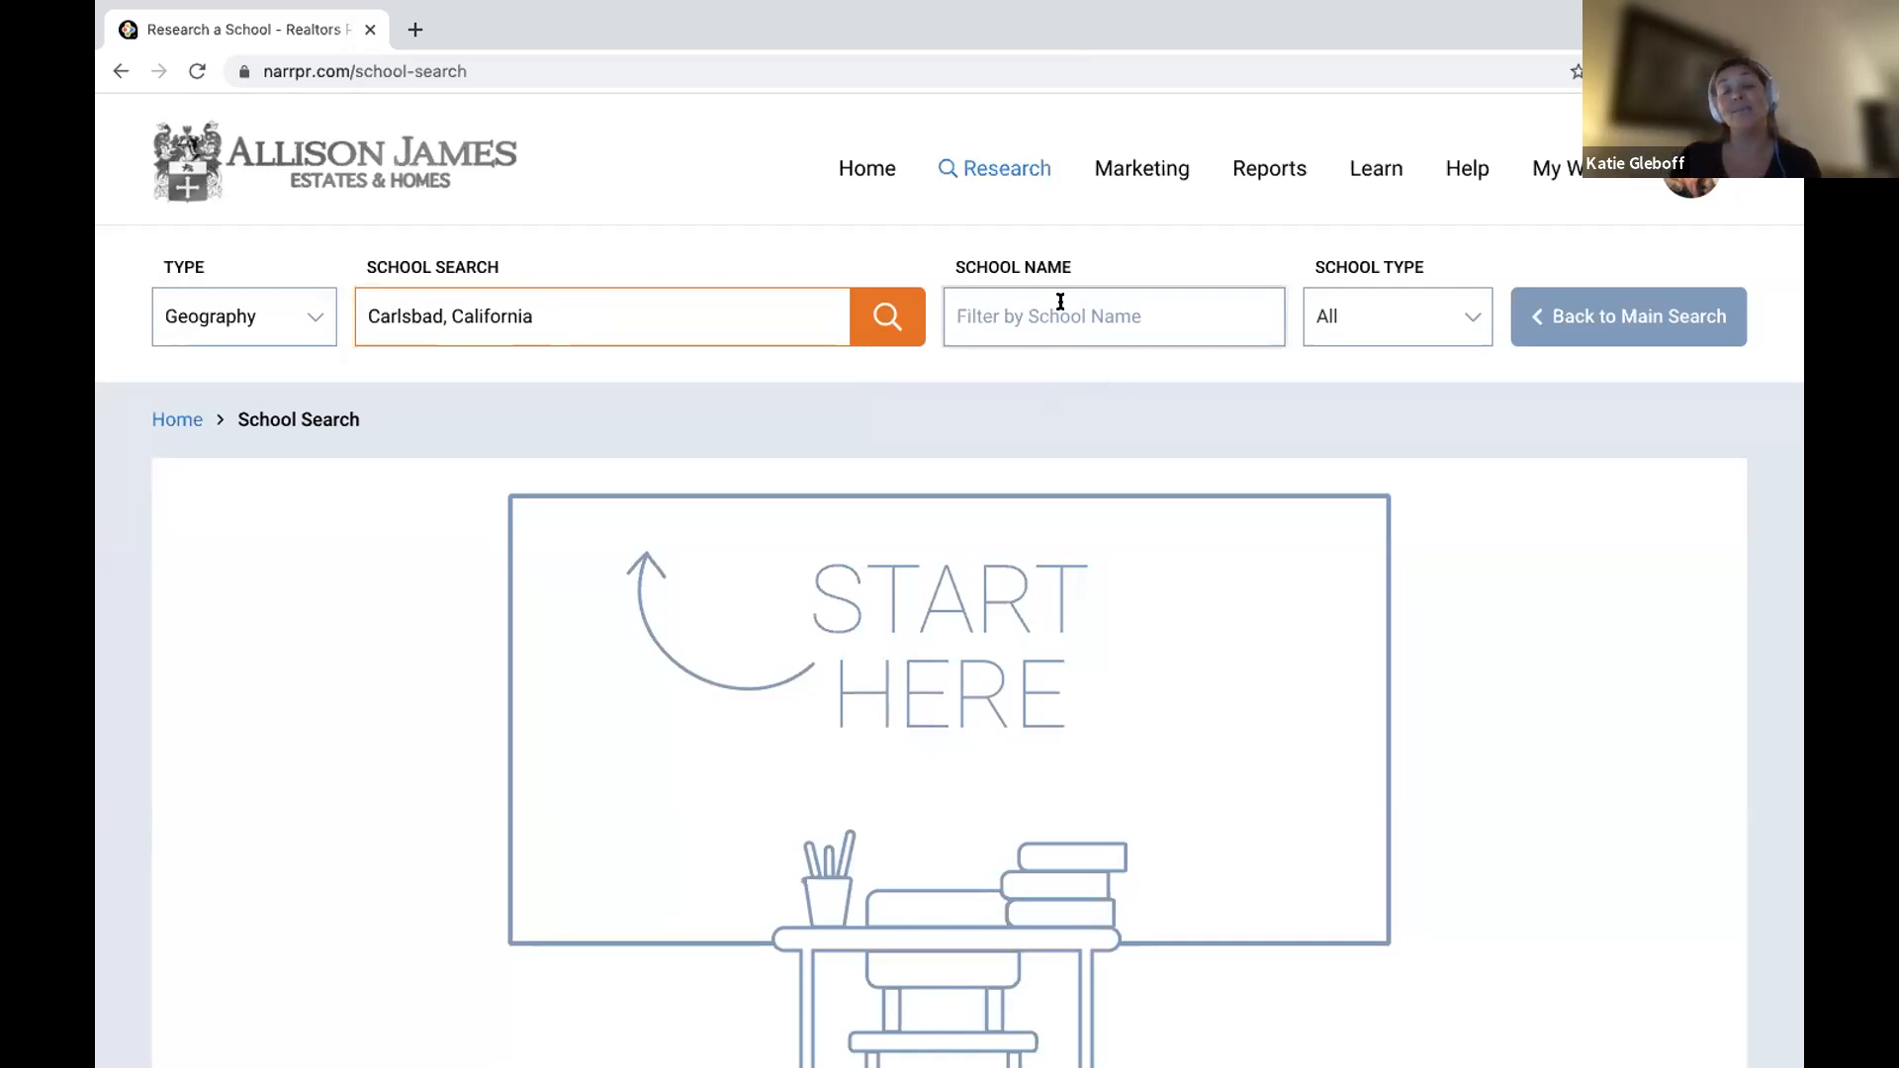
{"action": "left_click", "coordinate": [1380, 319]}
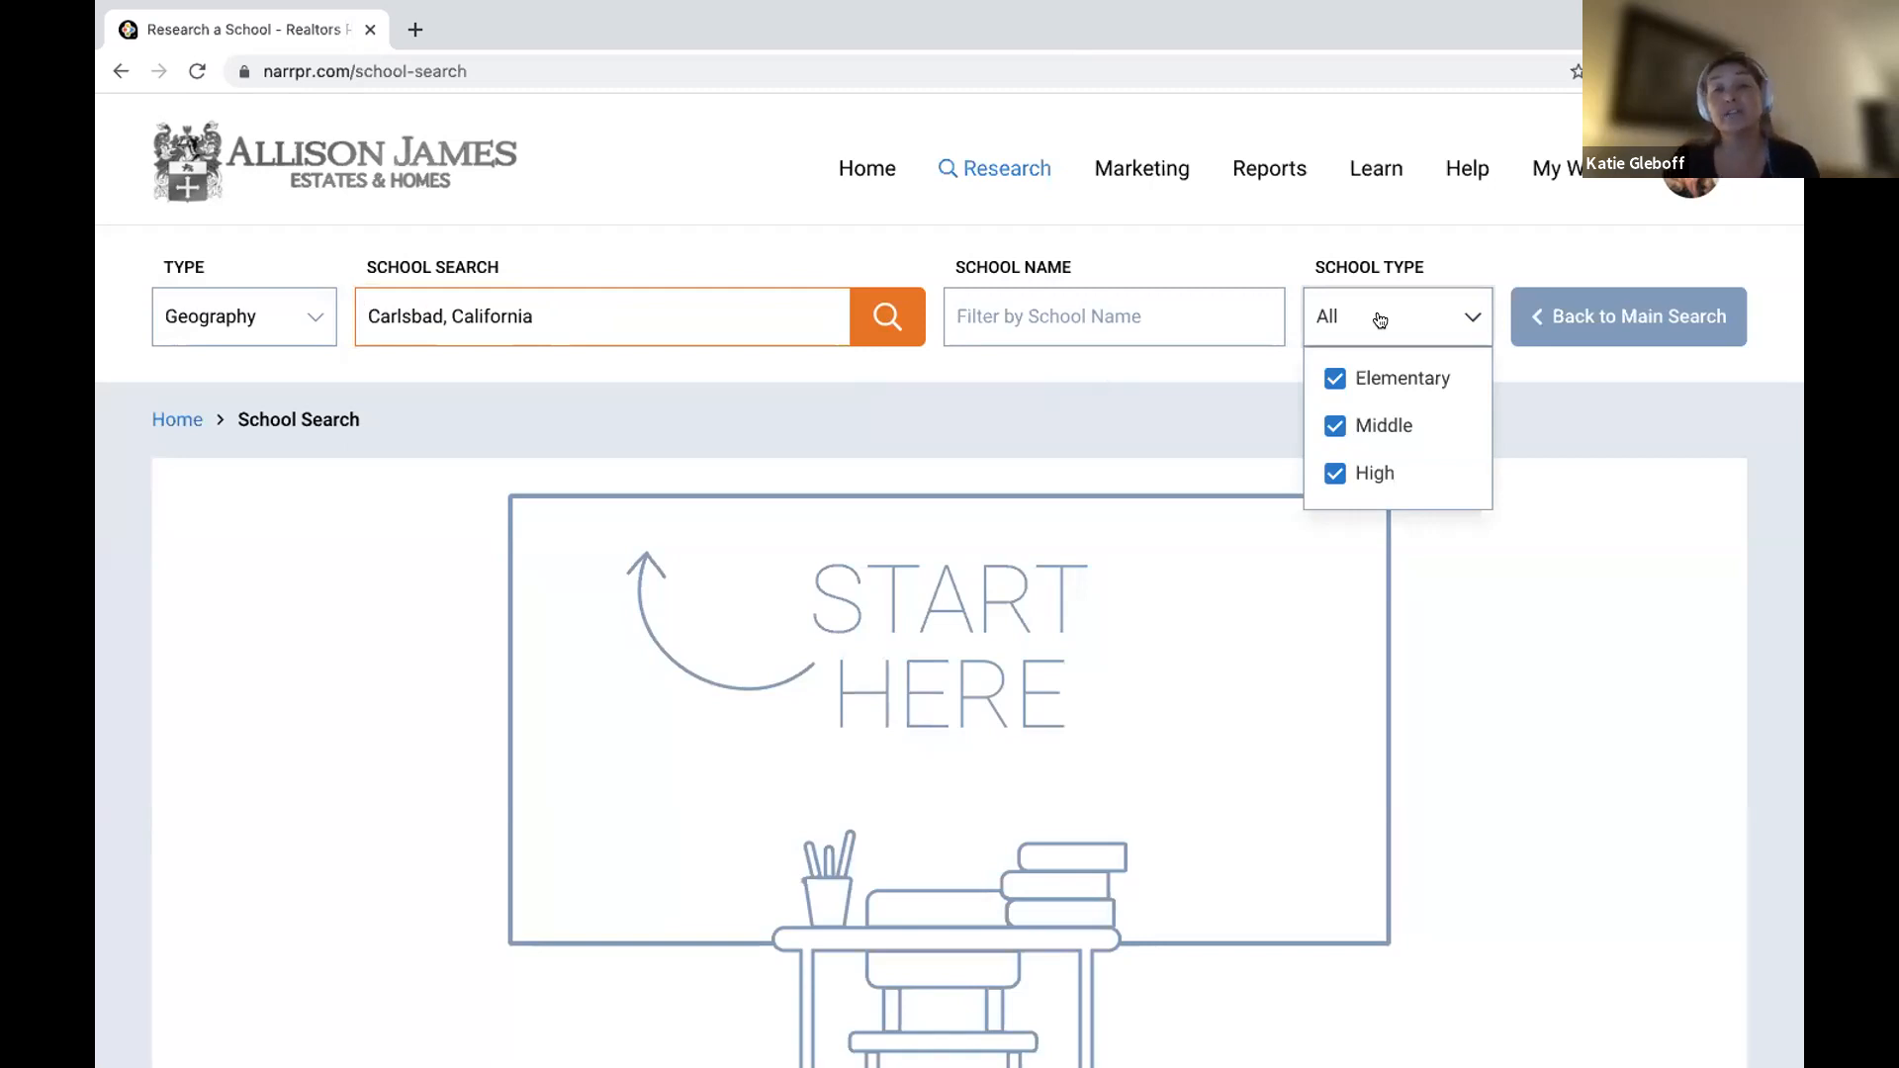
{"action": "left_click", "coordinate": [870, 312]}
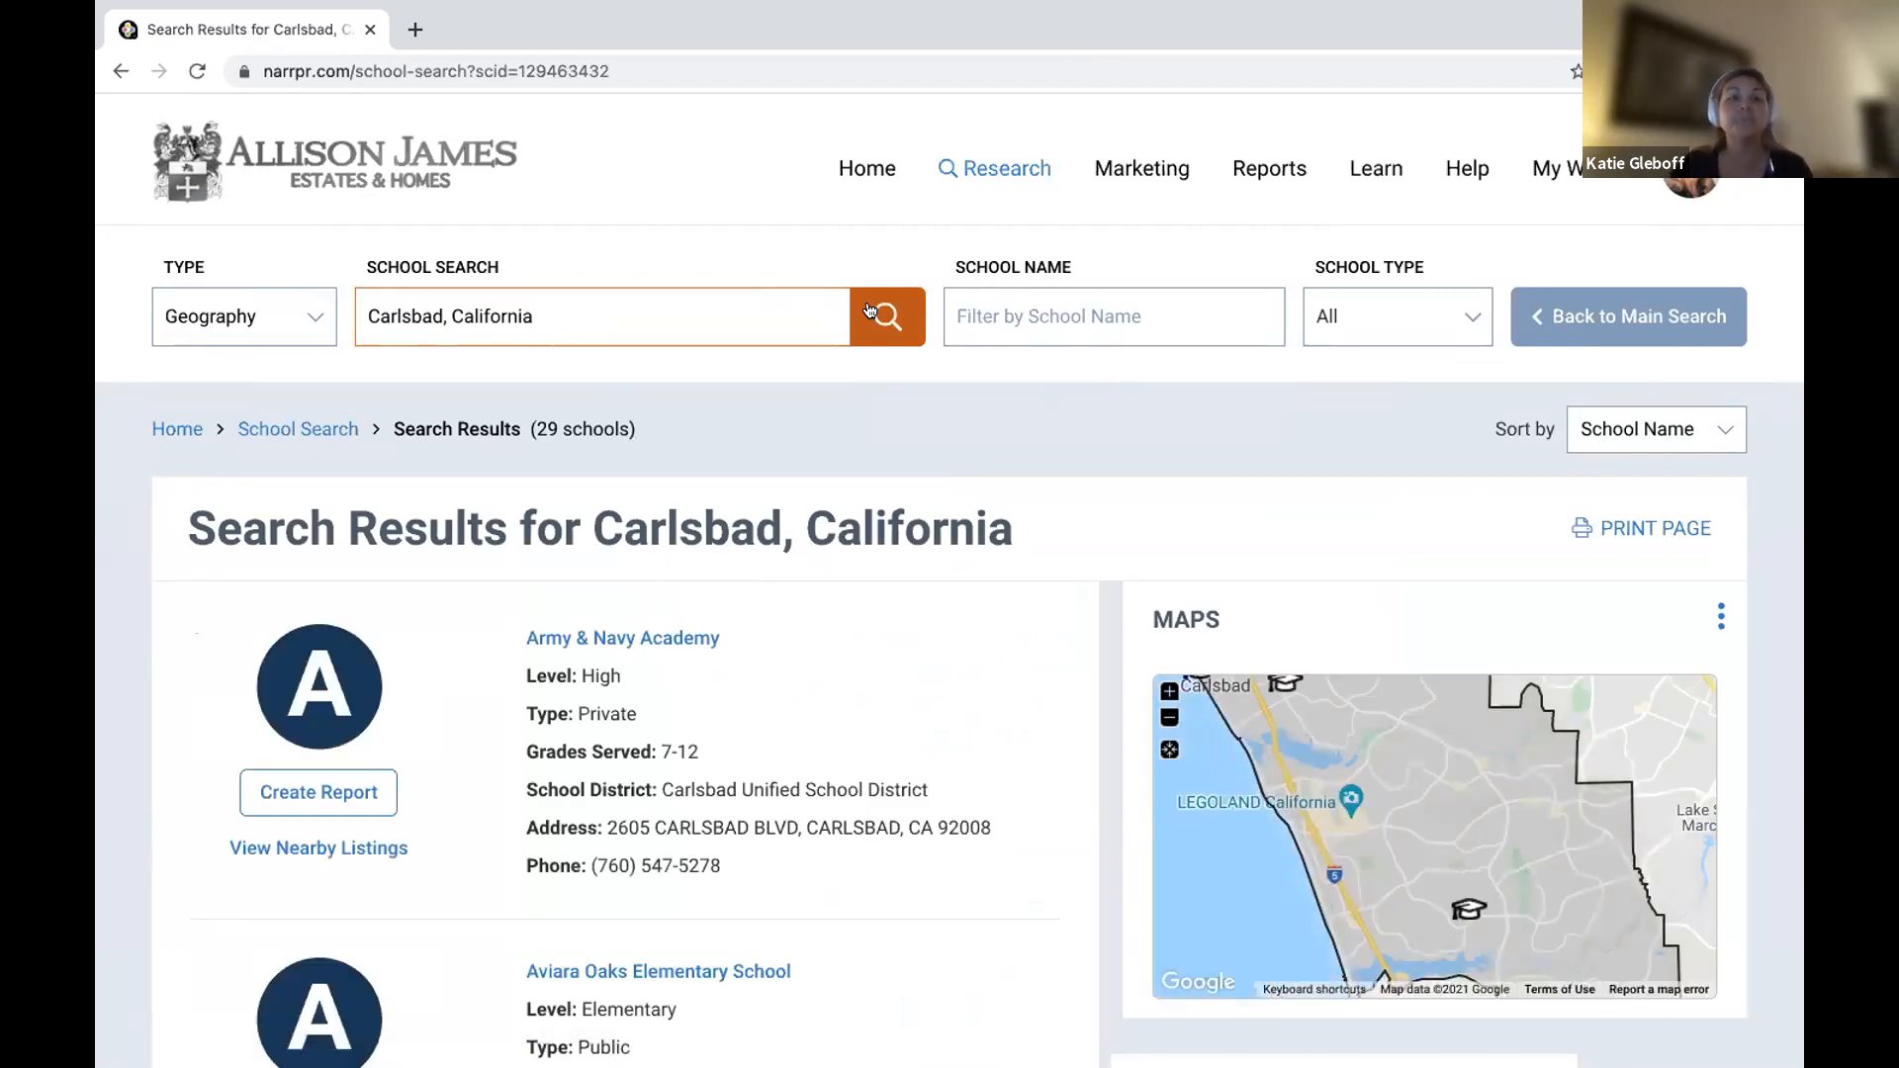
Scroll through the 29 Carlsbad school results and open the printable version with PRINT PAGE.
{"action": "scroll", "coordinate": [499, 345], "scroll_direction": "down", "scroll_amount": 2}
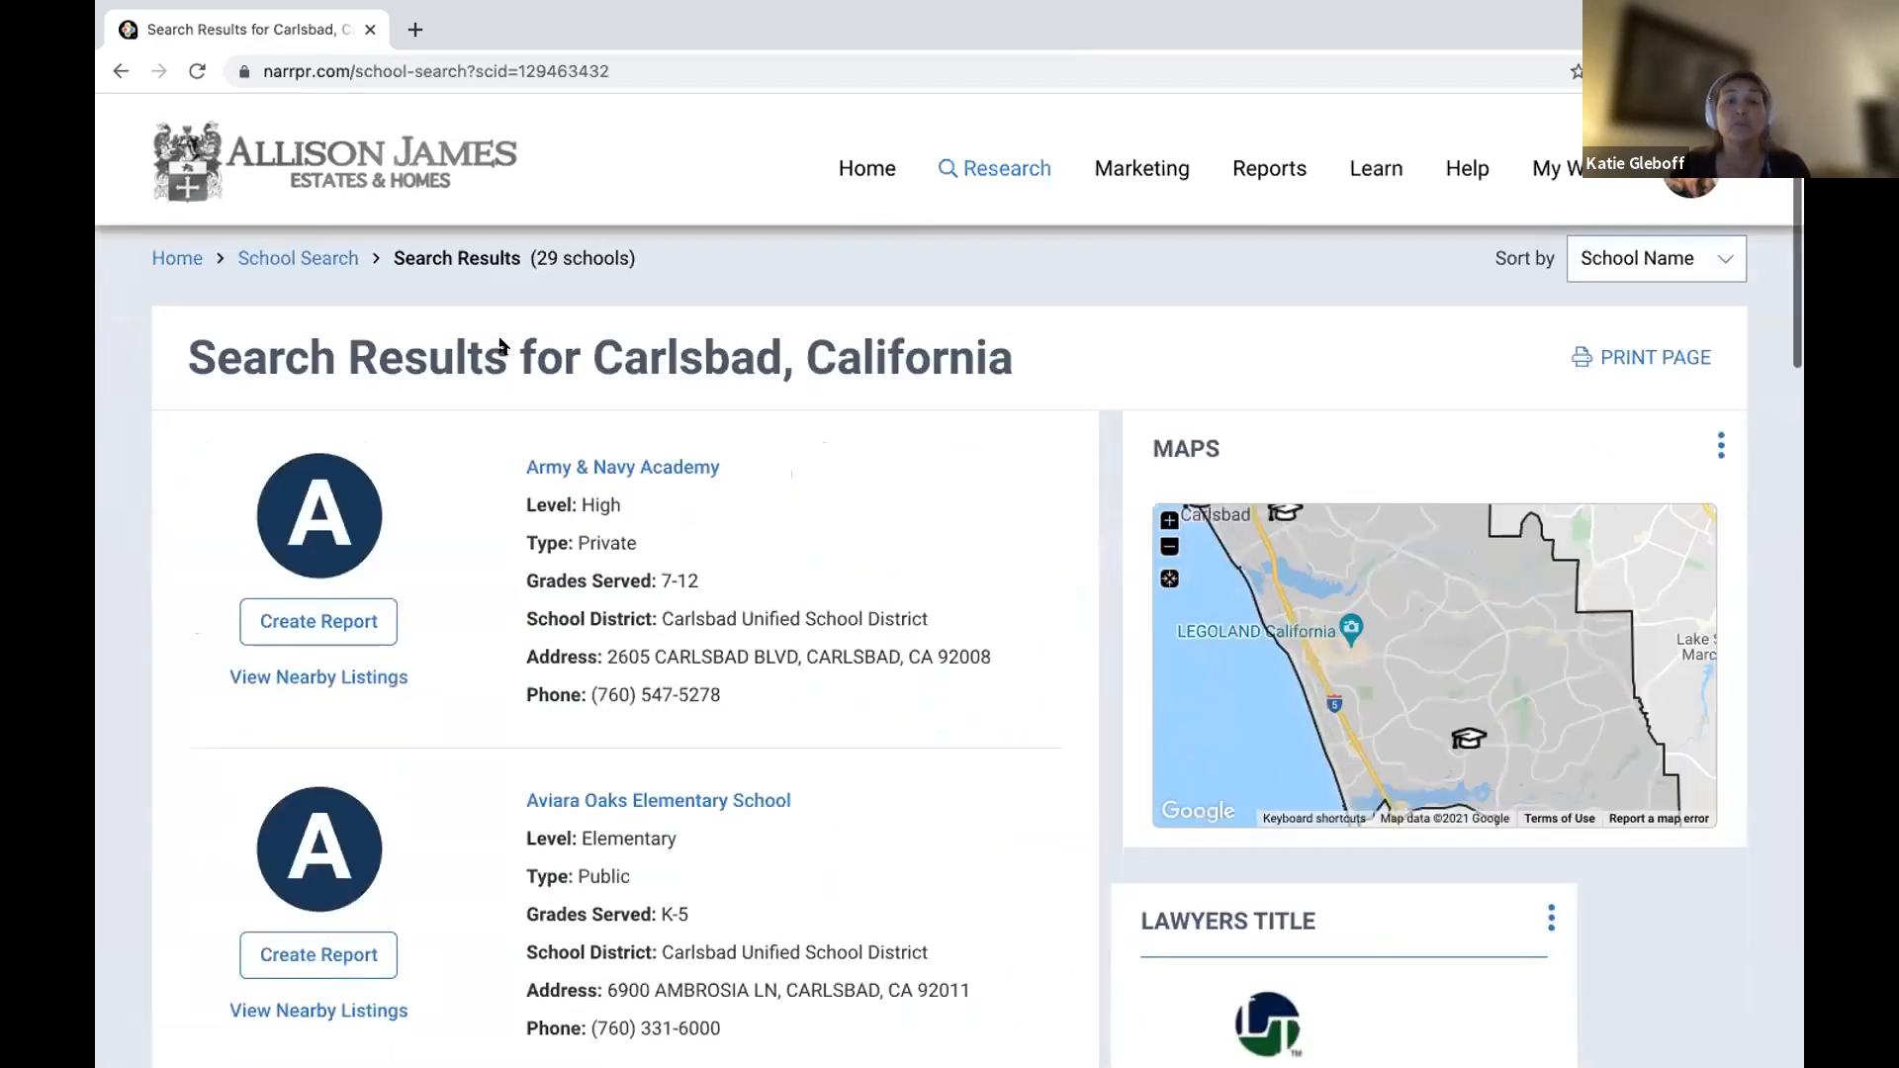
{"action": "scroll", "coordinate": [1763, 432], "scroll_direction": "up", "scroll_amount": 1}
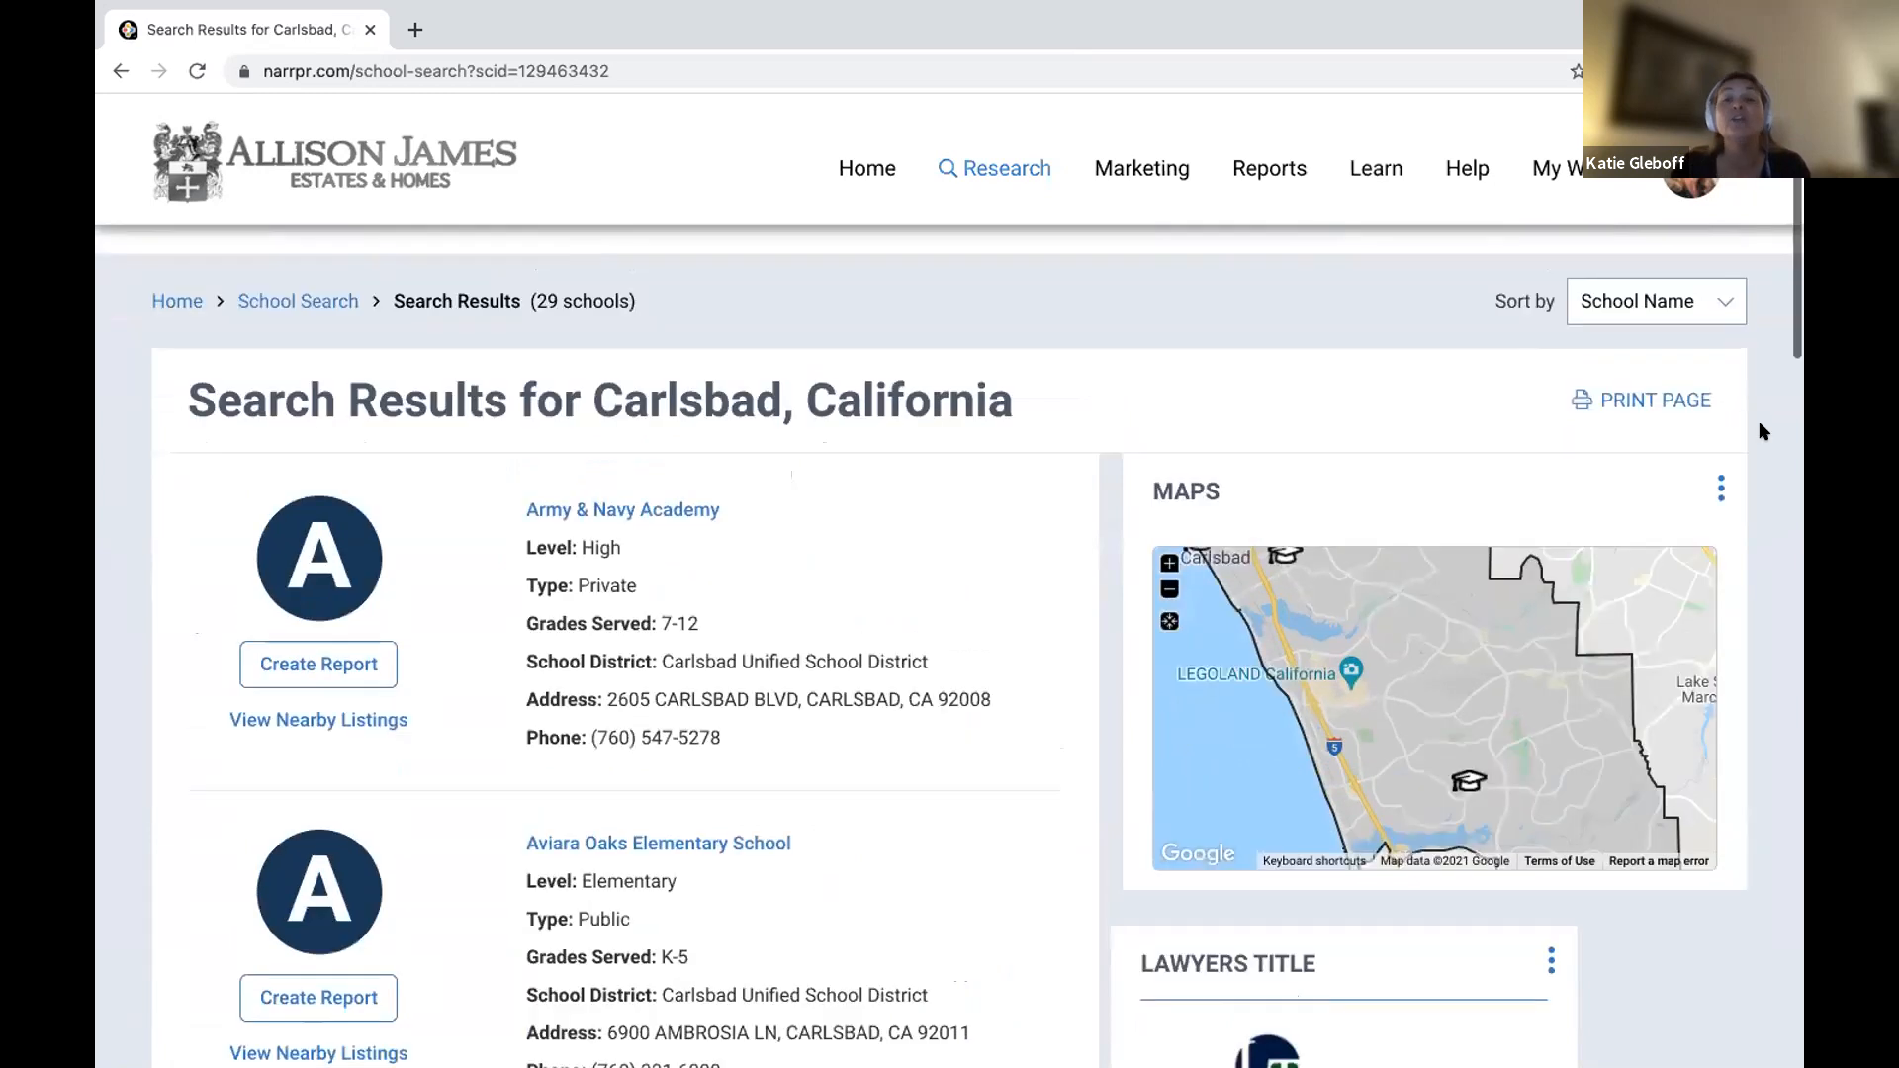
{"action": "scroll", "coordinate": [800, 461], "scroll_direction": "down", "scroll_amount": 4}
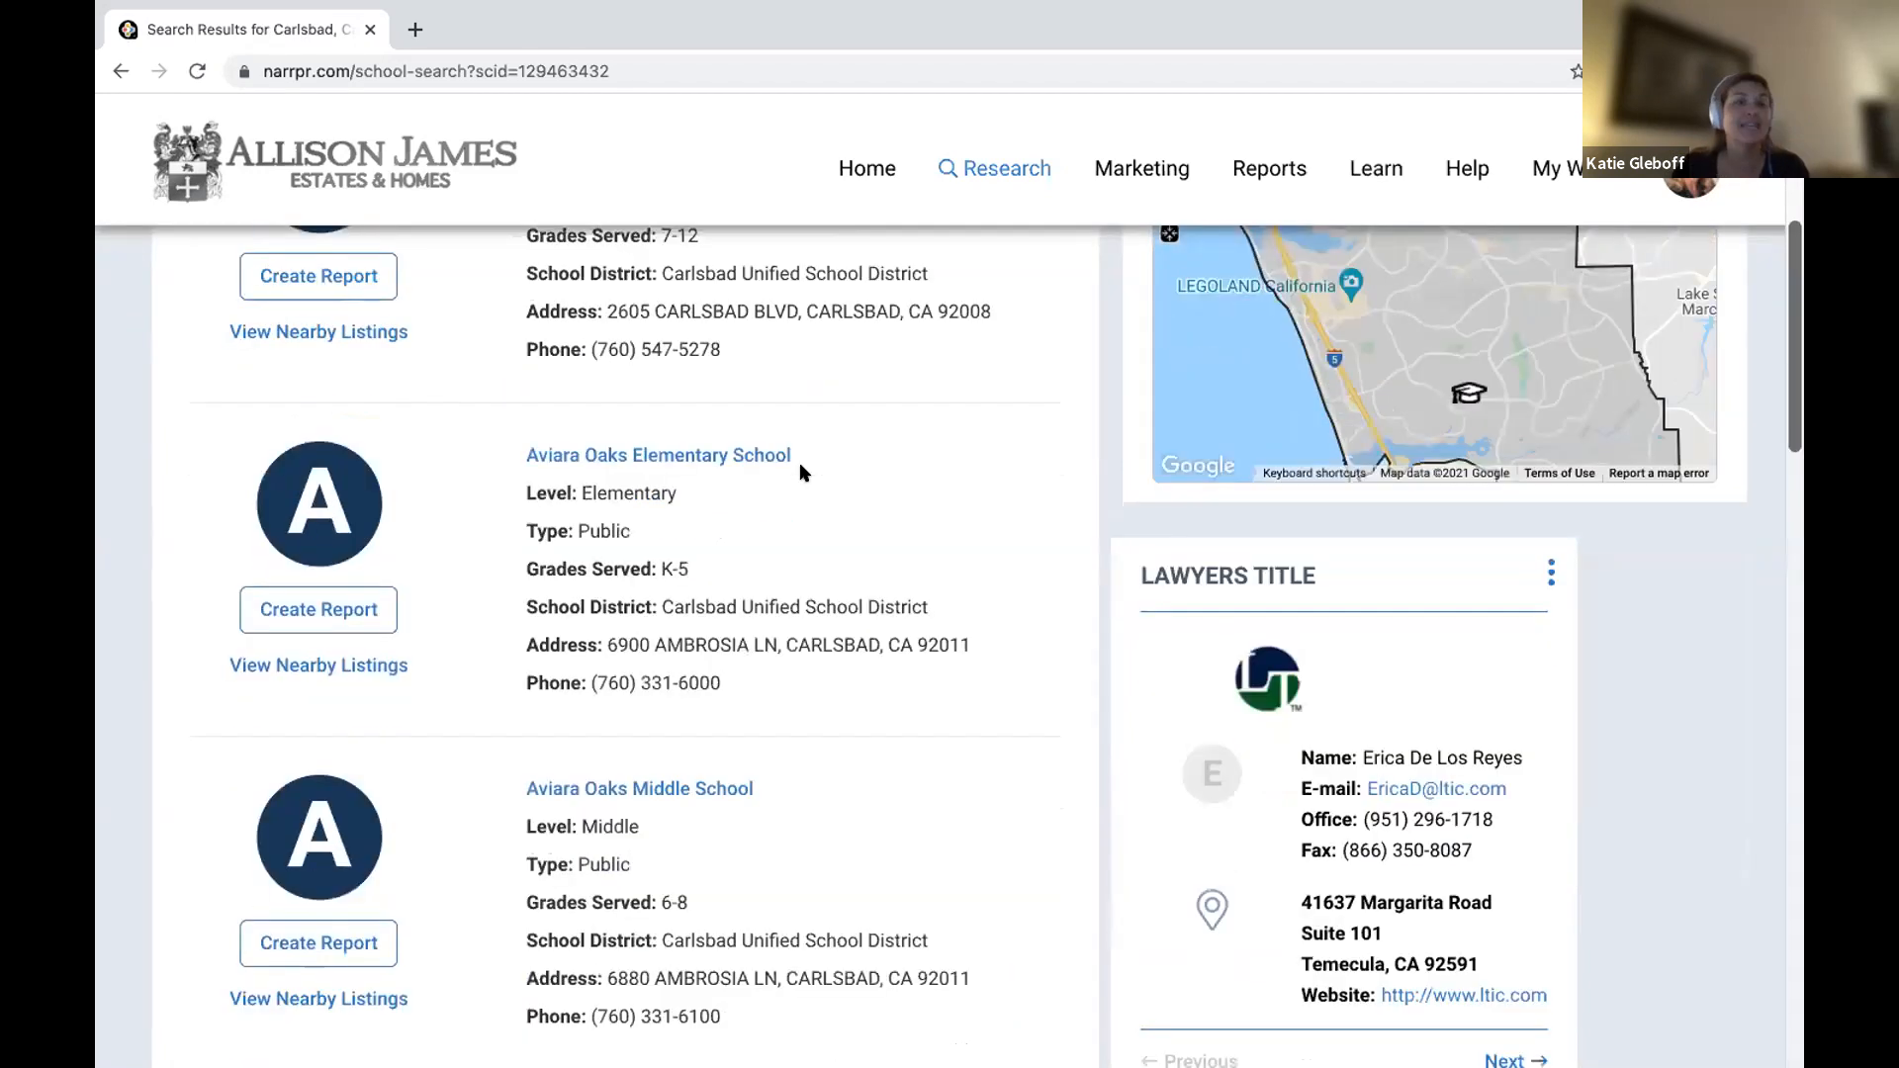
{"action": "scroll", "coordinate": [801, 461], "scroll_direction": "down", "scroll_amount": 4}
{"action": "scroll", "coordinate": [801, 461], "scroll_direction": "up", "scroll_amount": 10}
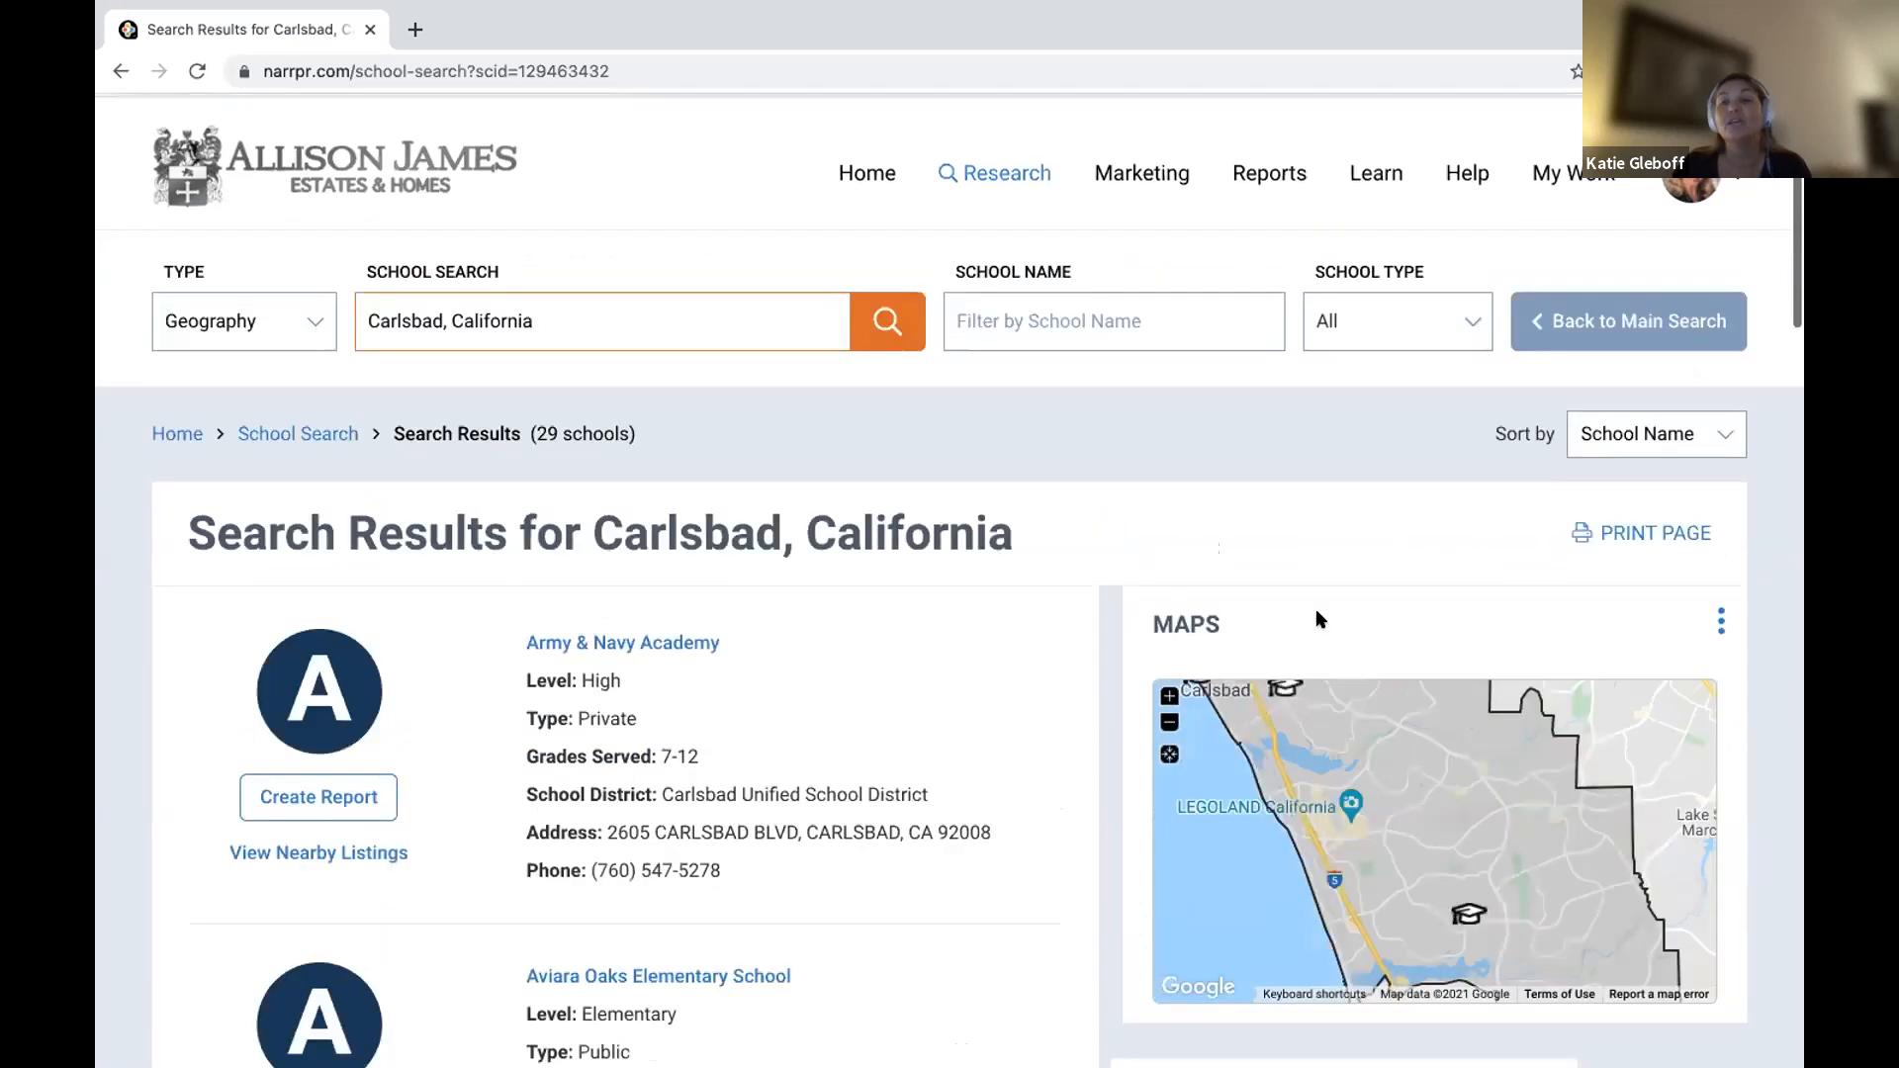
{"action": "left_click", "coordinate": [1655, 532]}
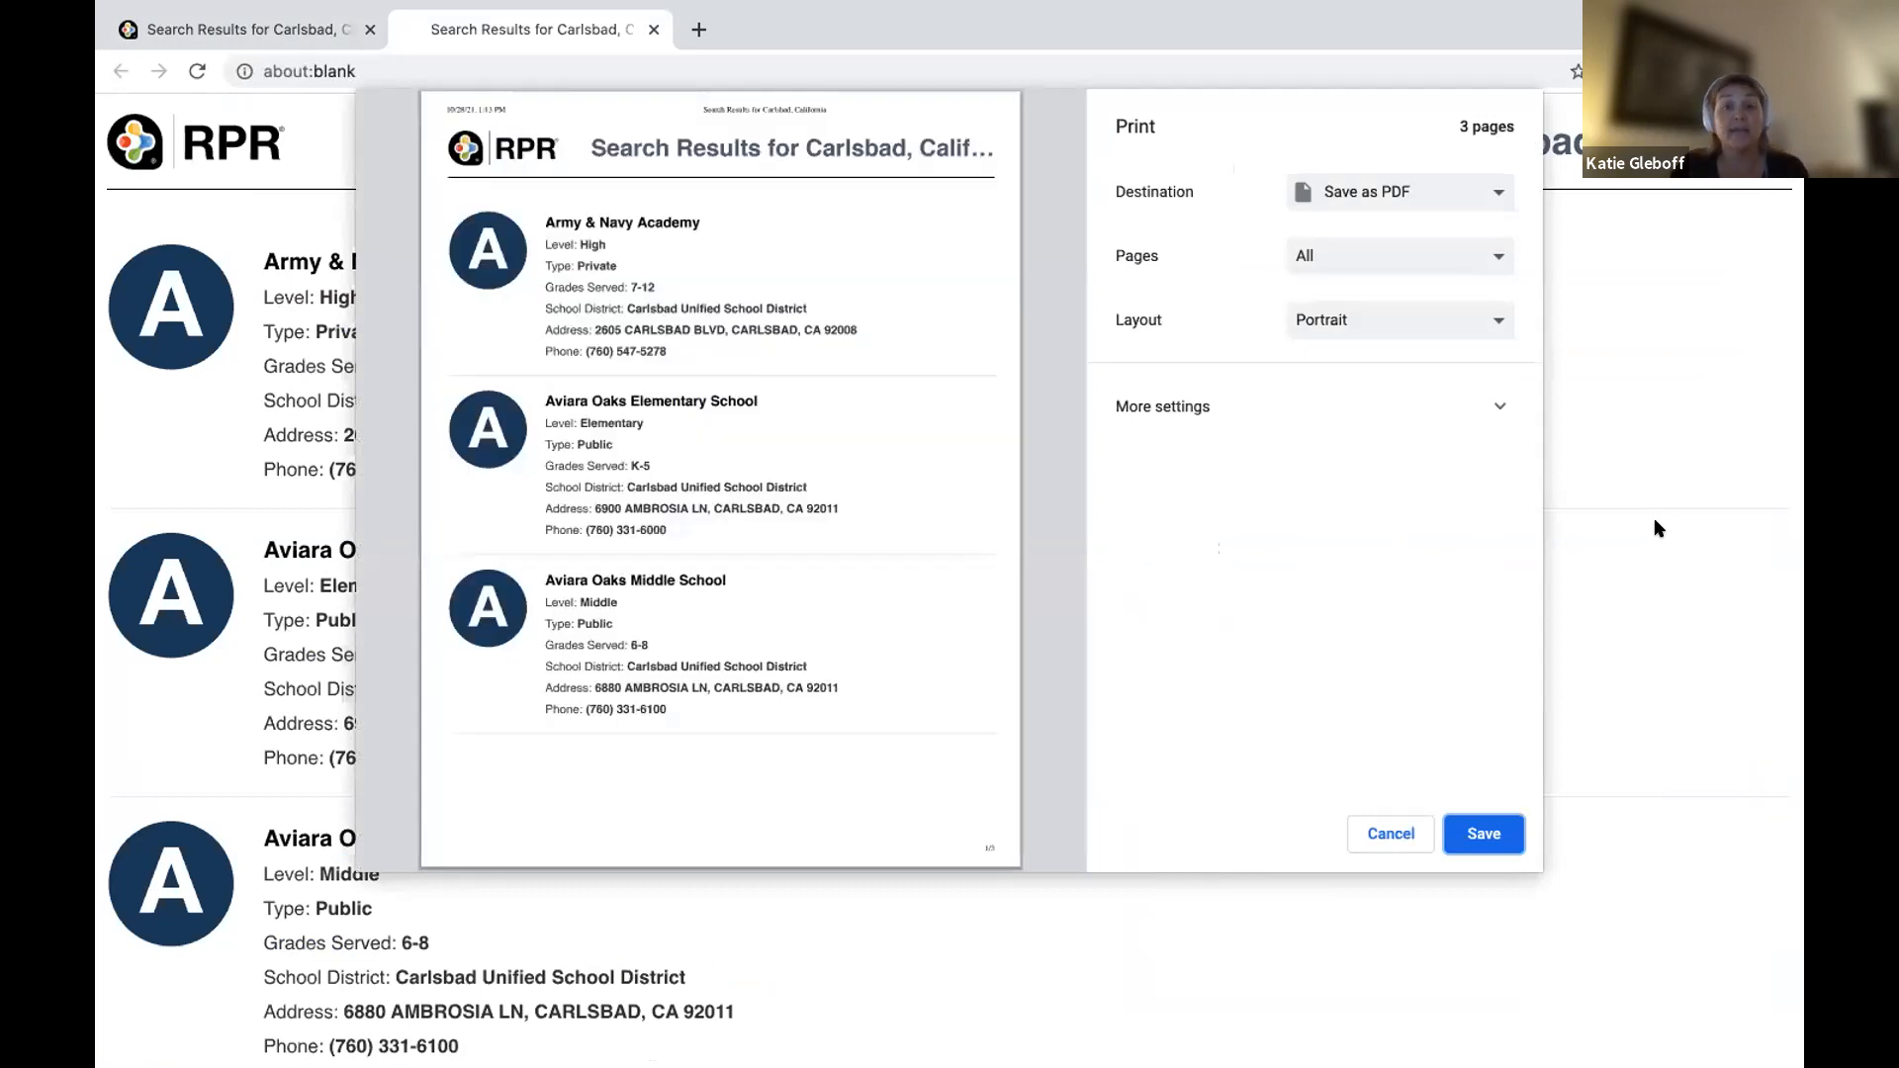
Cancel the print preview and close the about:blank tab to return to the Carlsbad results.
{"action": "scroll", "coordinate": [752, 572], "scroll_direction": "down", "scroll_amount": 8}
{"action": "scroll", "coordinate": [755, 583], "scroll_direction": "down", "scroll_amount": 8}
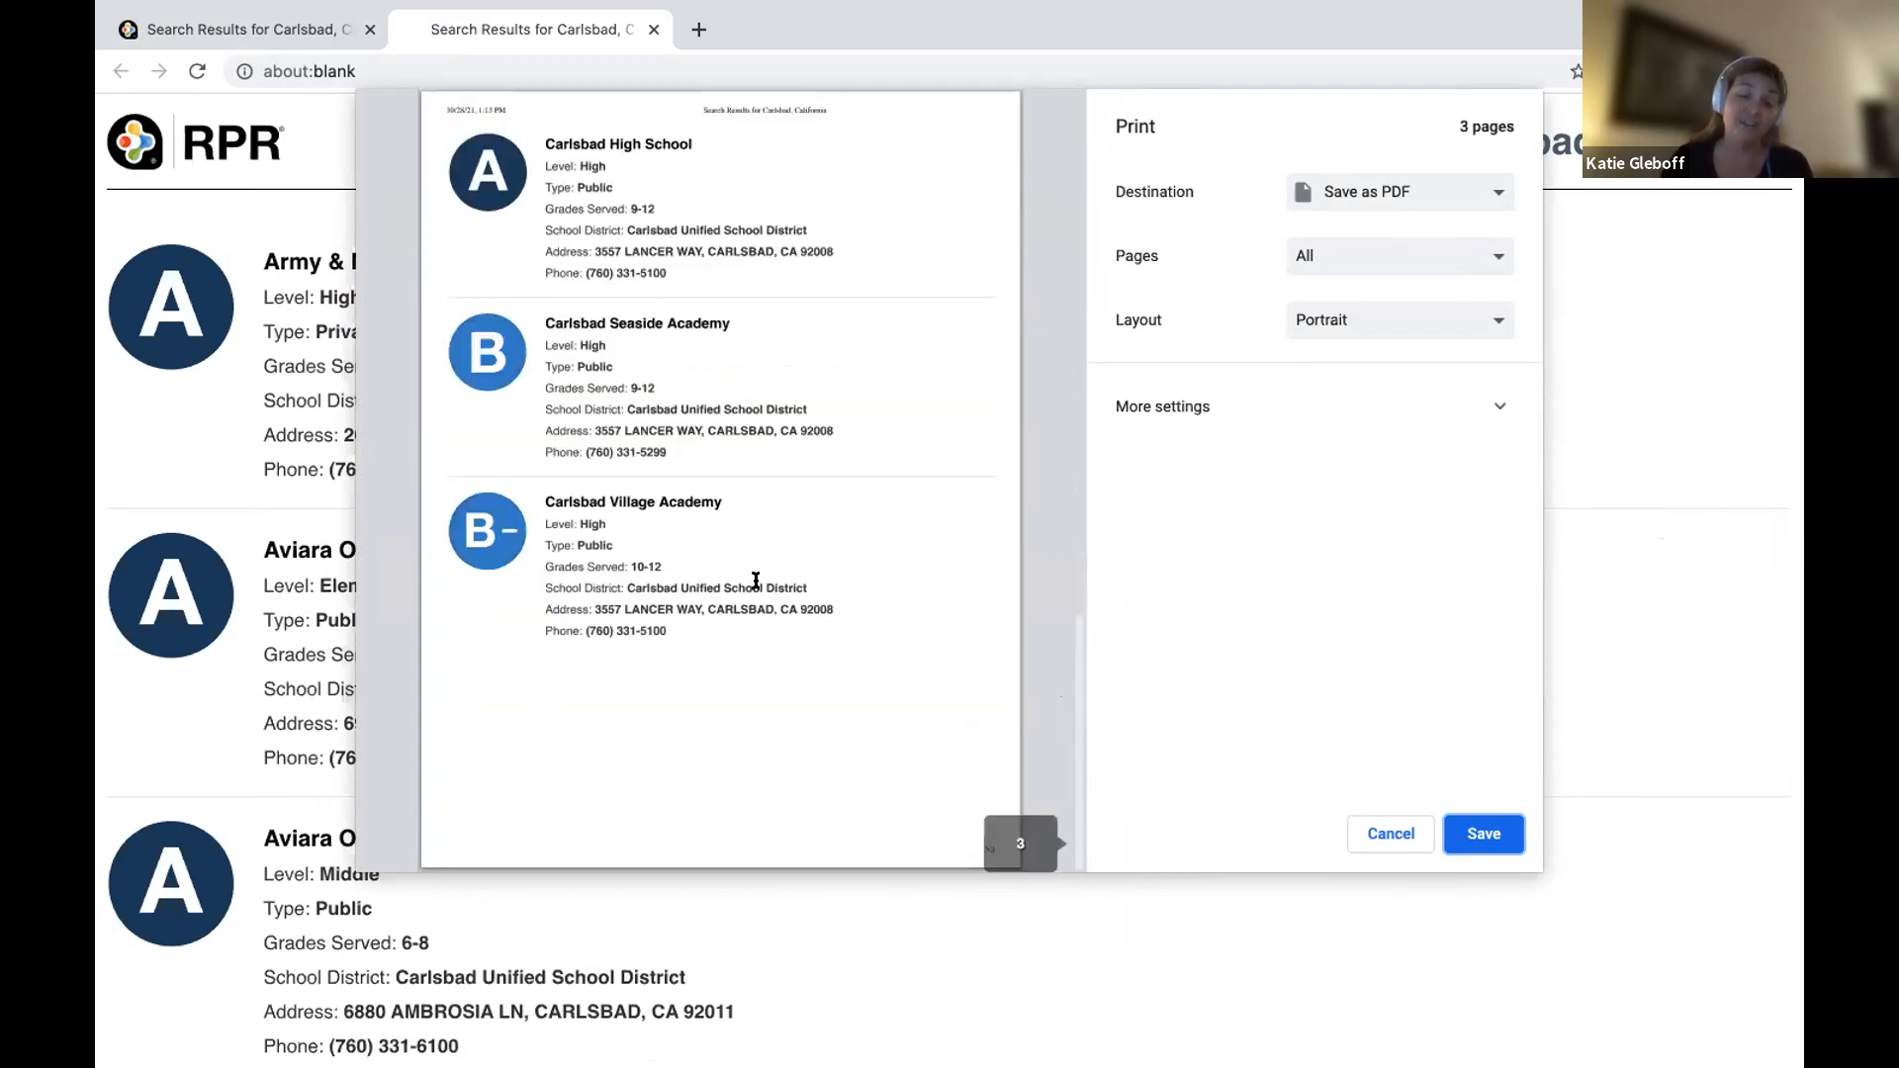
{"action": "left_click", "coordinate": [1380, 836]}
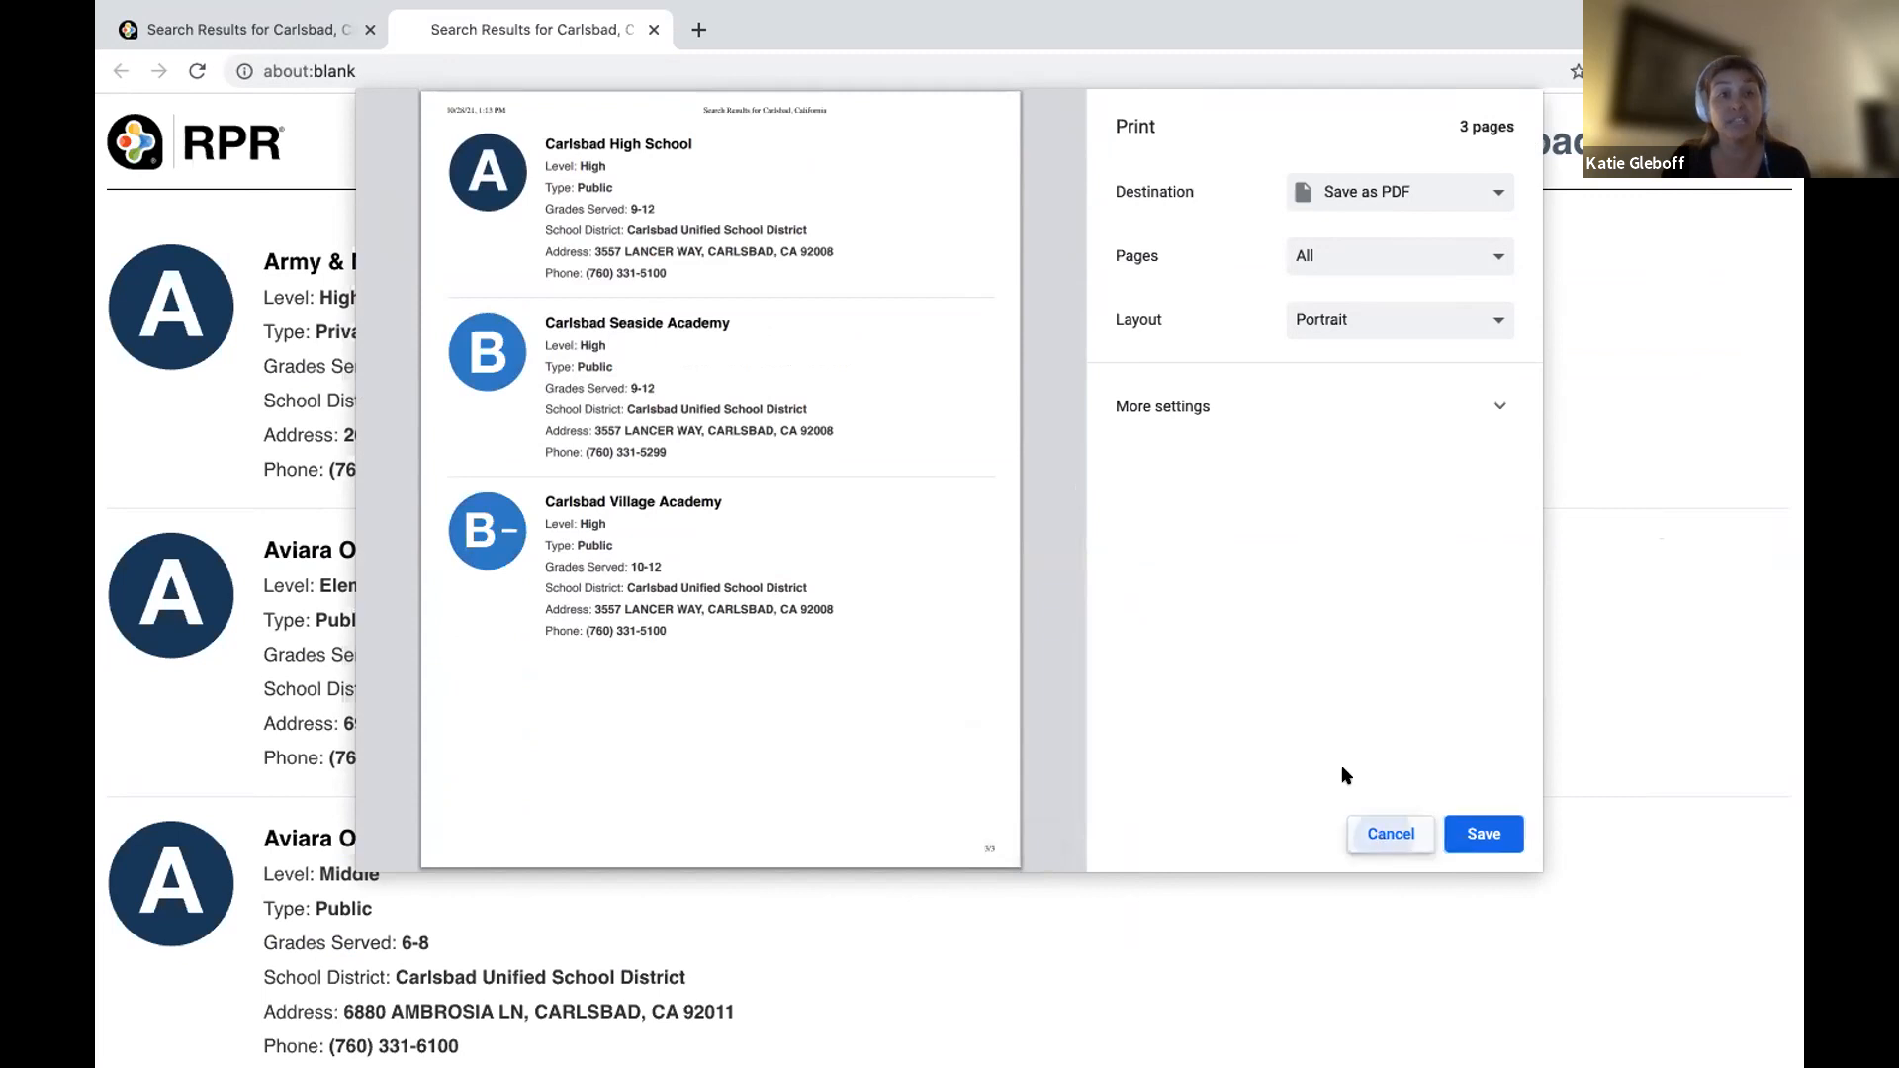
{"action": "left_click", "coordinate": [653, 31]}
{"action": "scroll", "coordinate": [621, 704], "scroll_direction": "down", "scroll_amount": 1}
{"action": "scroll", "coordinate": [621, 704], "scroll_direction": "down", "scroll_amount": 3}
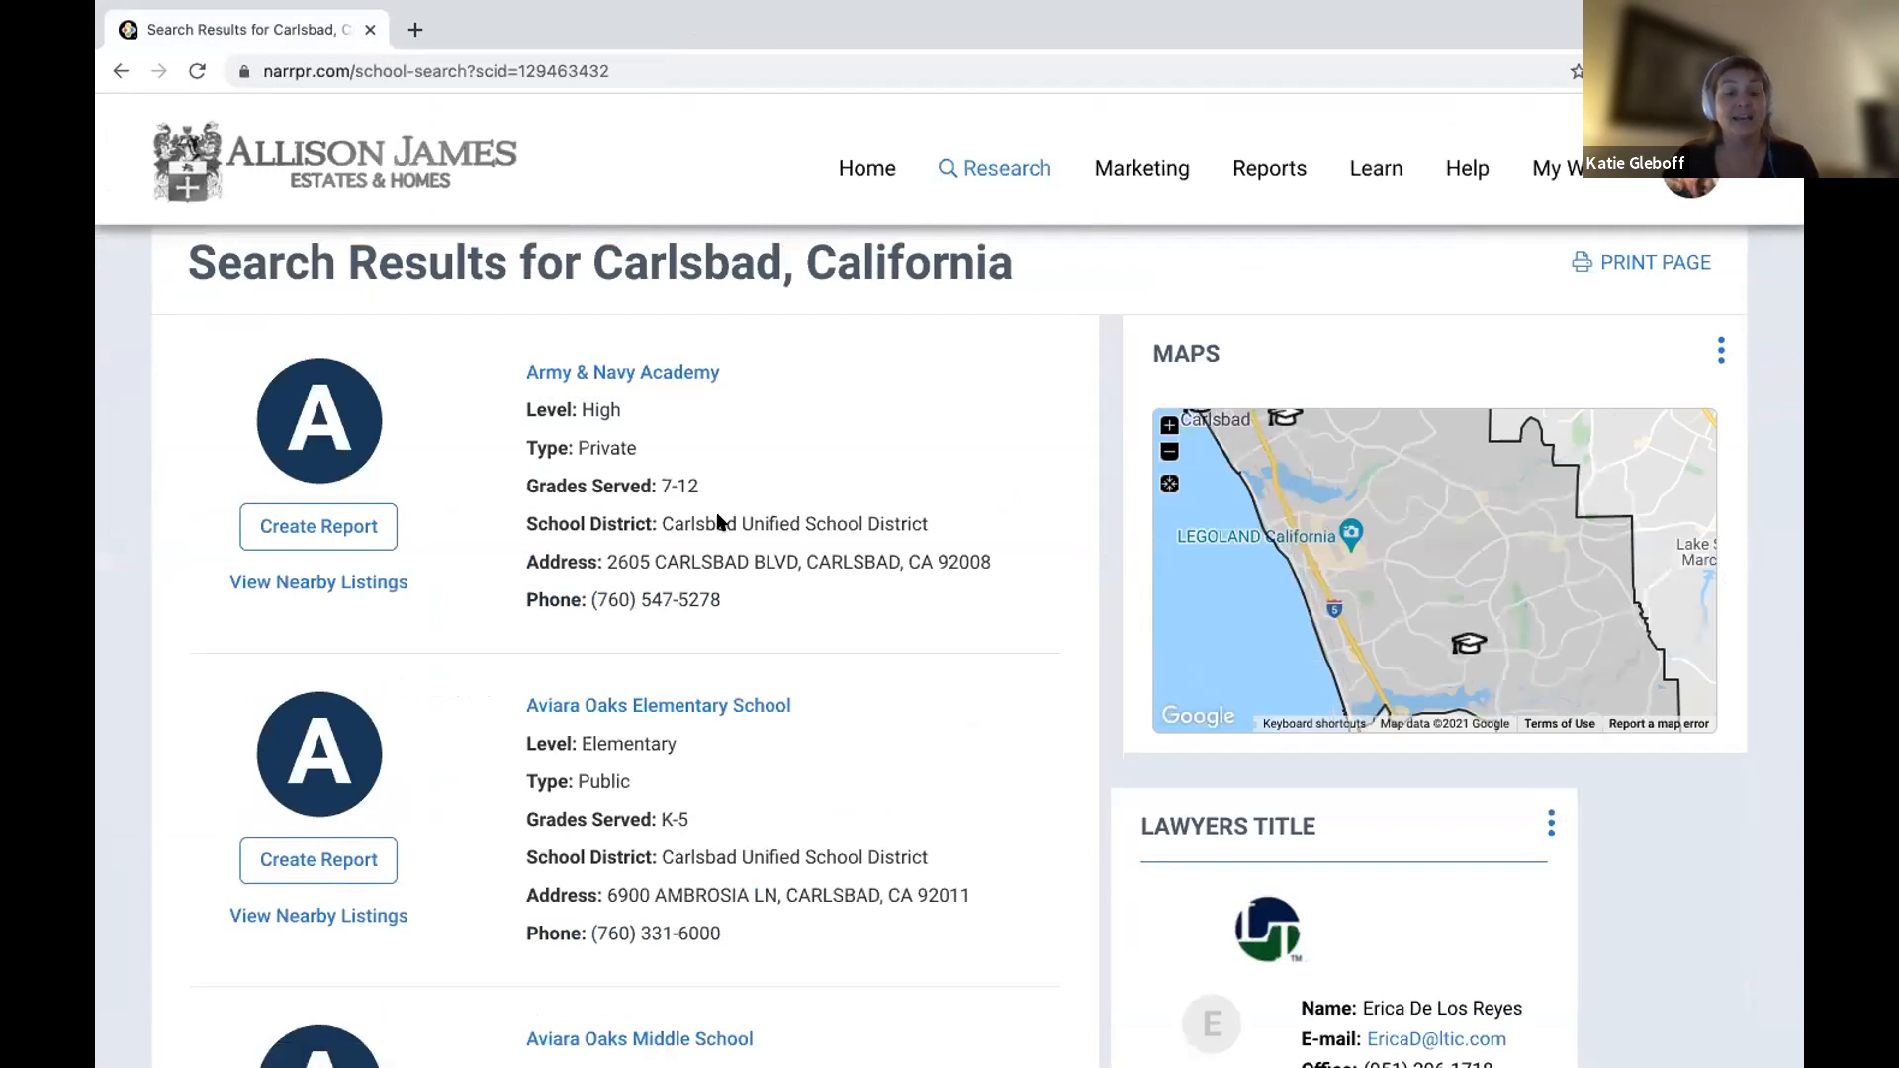
Scroll the Carlsbad results to Carlsbad High School and open its details page.
{"action": "scroll", "coordinate": [719, 522], "scroll_direction": "down", "scroll_amount": 3}
{"action": "scroll", "coordinate": [719, 521], "scroll_direction": "down", "scroll_amount": 4}
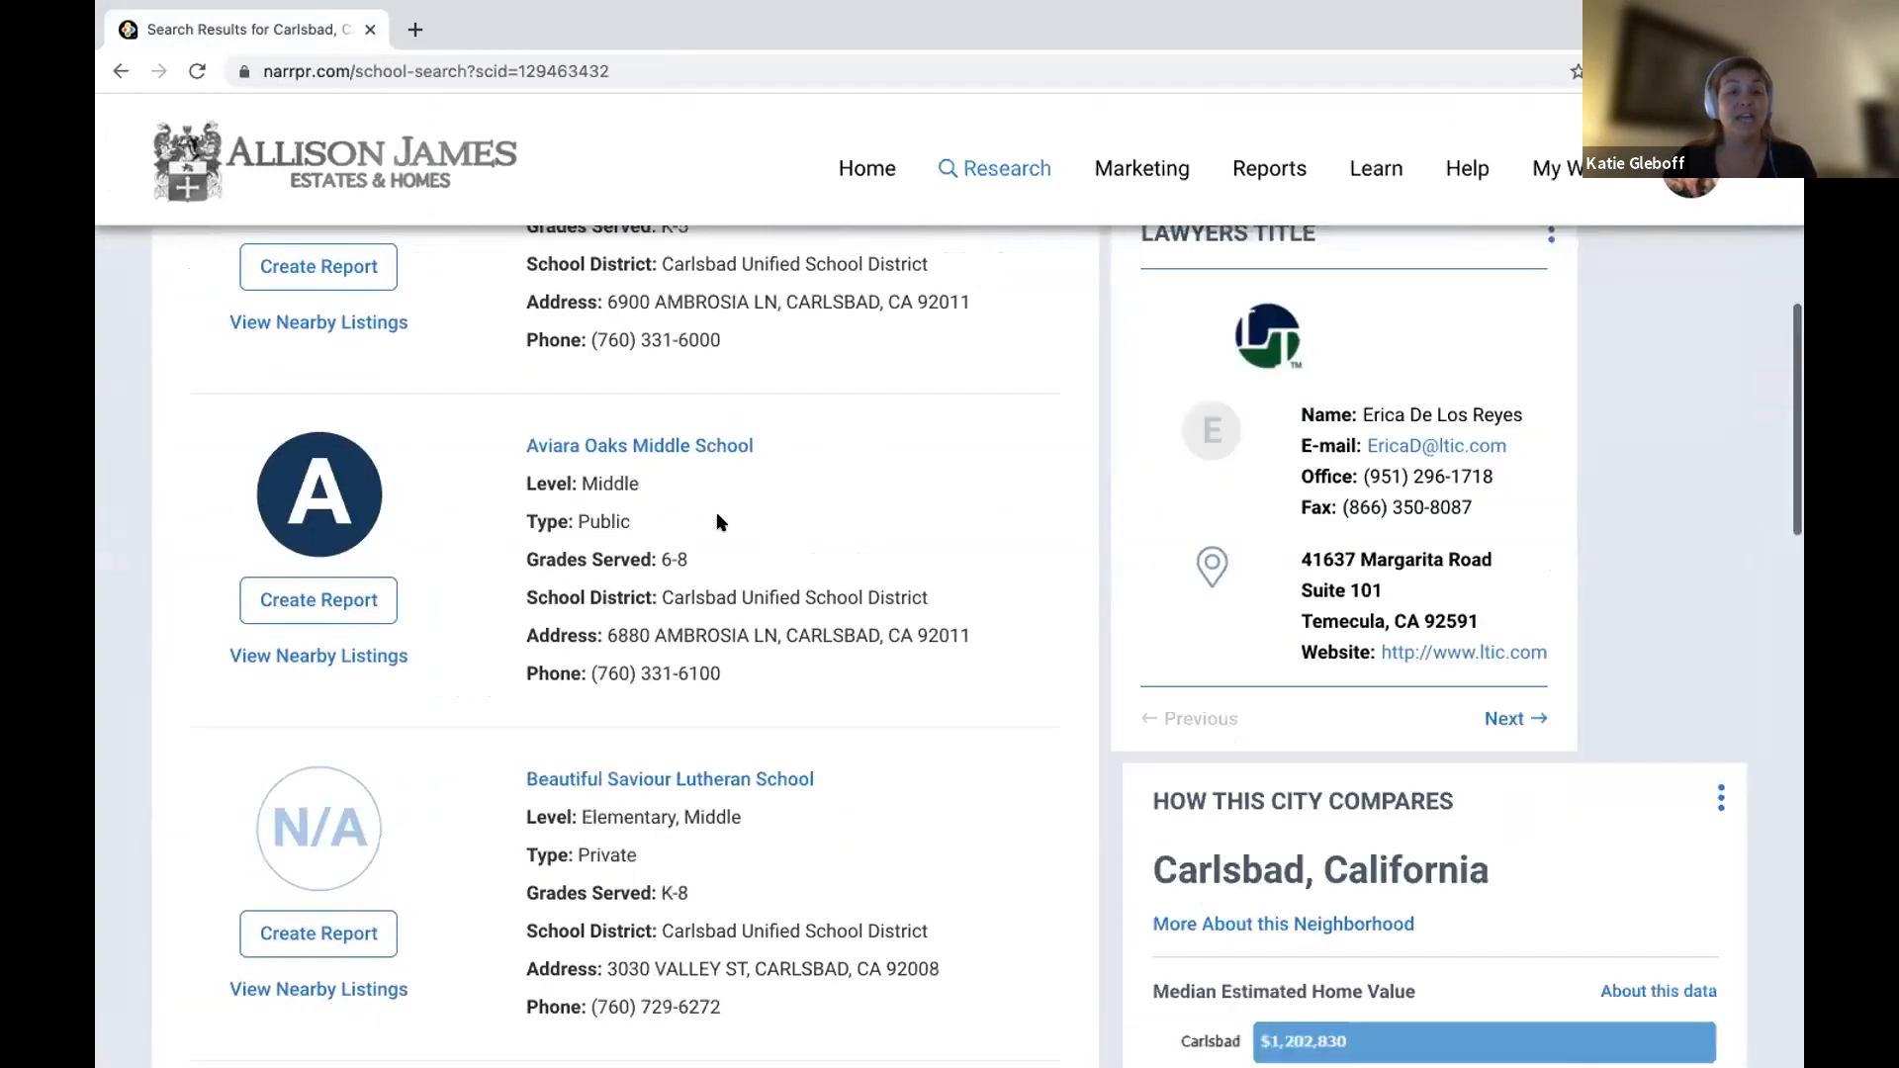
{"action": "scroll", "coordinate": [720, 521], "scroll_direction": "down", "scroll_amount": 4}
{"action": "scroll", "coordinate": [720, 521], "scroll_direction": "down", "scroll_amount": 8}
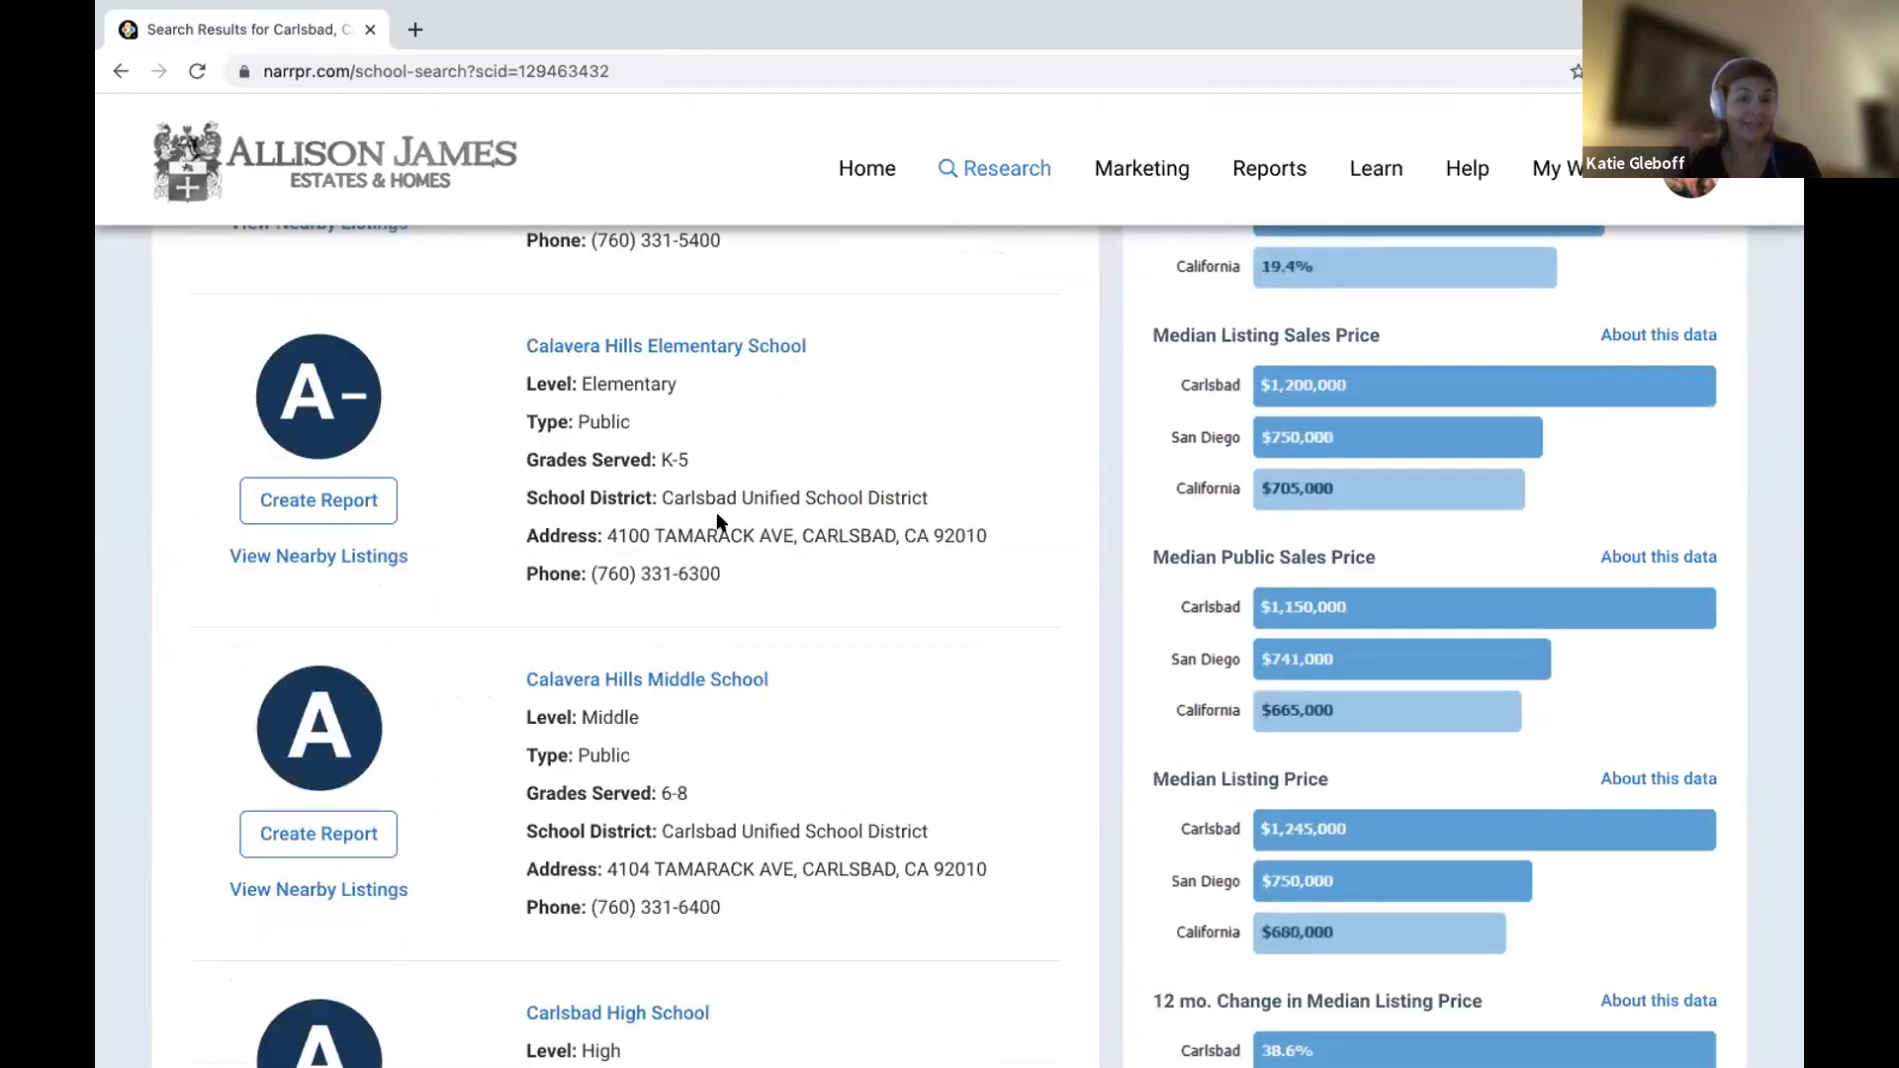
{"action": "scroll", "coordinate": [688, 621], "scroll_direction": "down", "scroll_amount": 5}
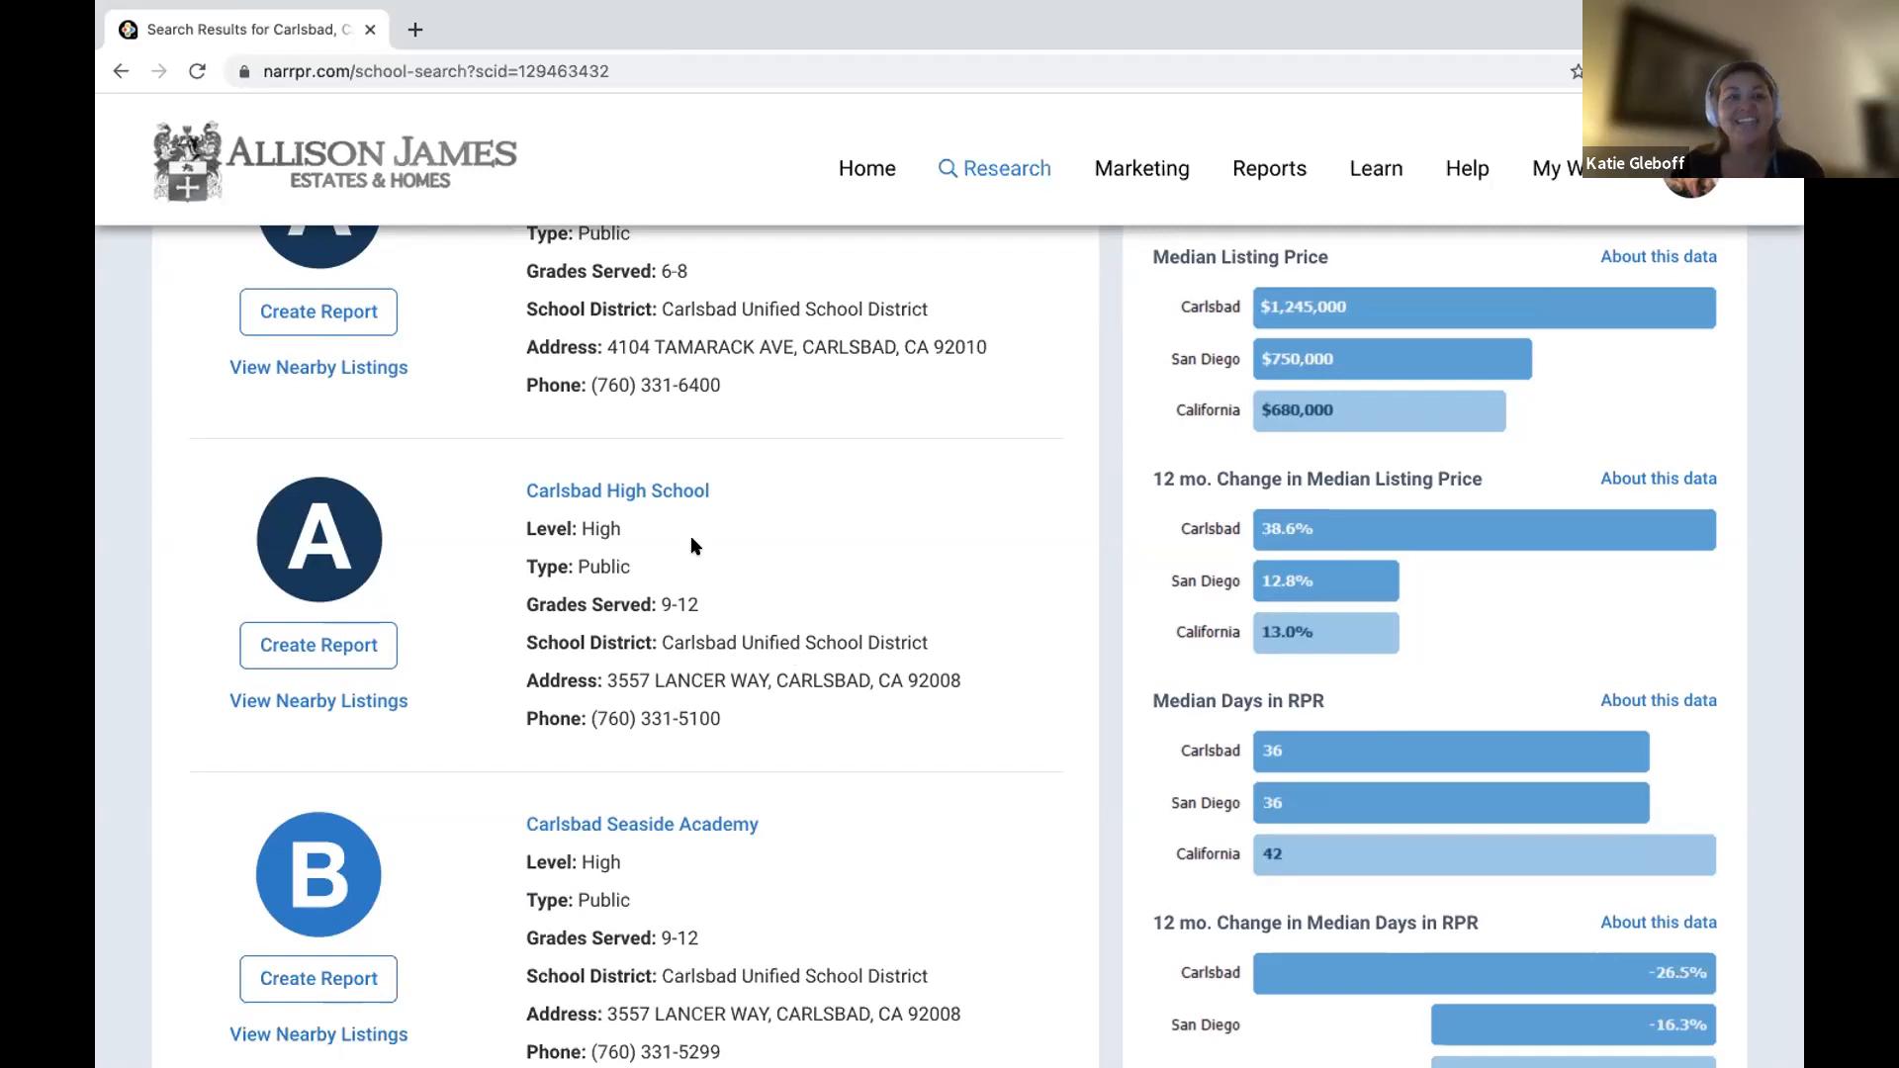
{"action": "scroll", "coordinate": [650, 524], "scroll_direction": "up", "scroll_amount": 1}
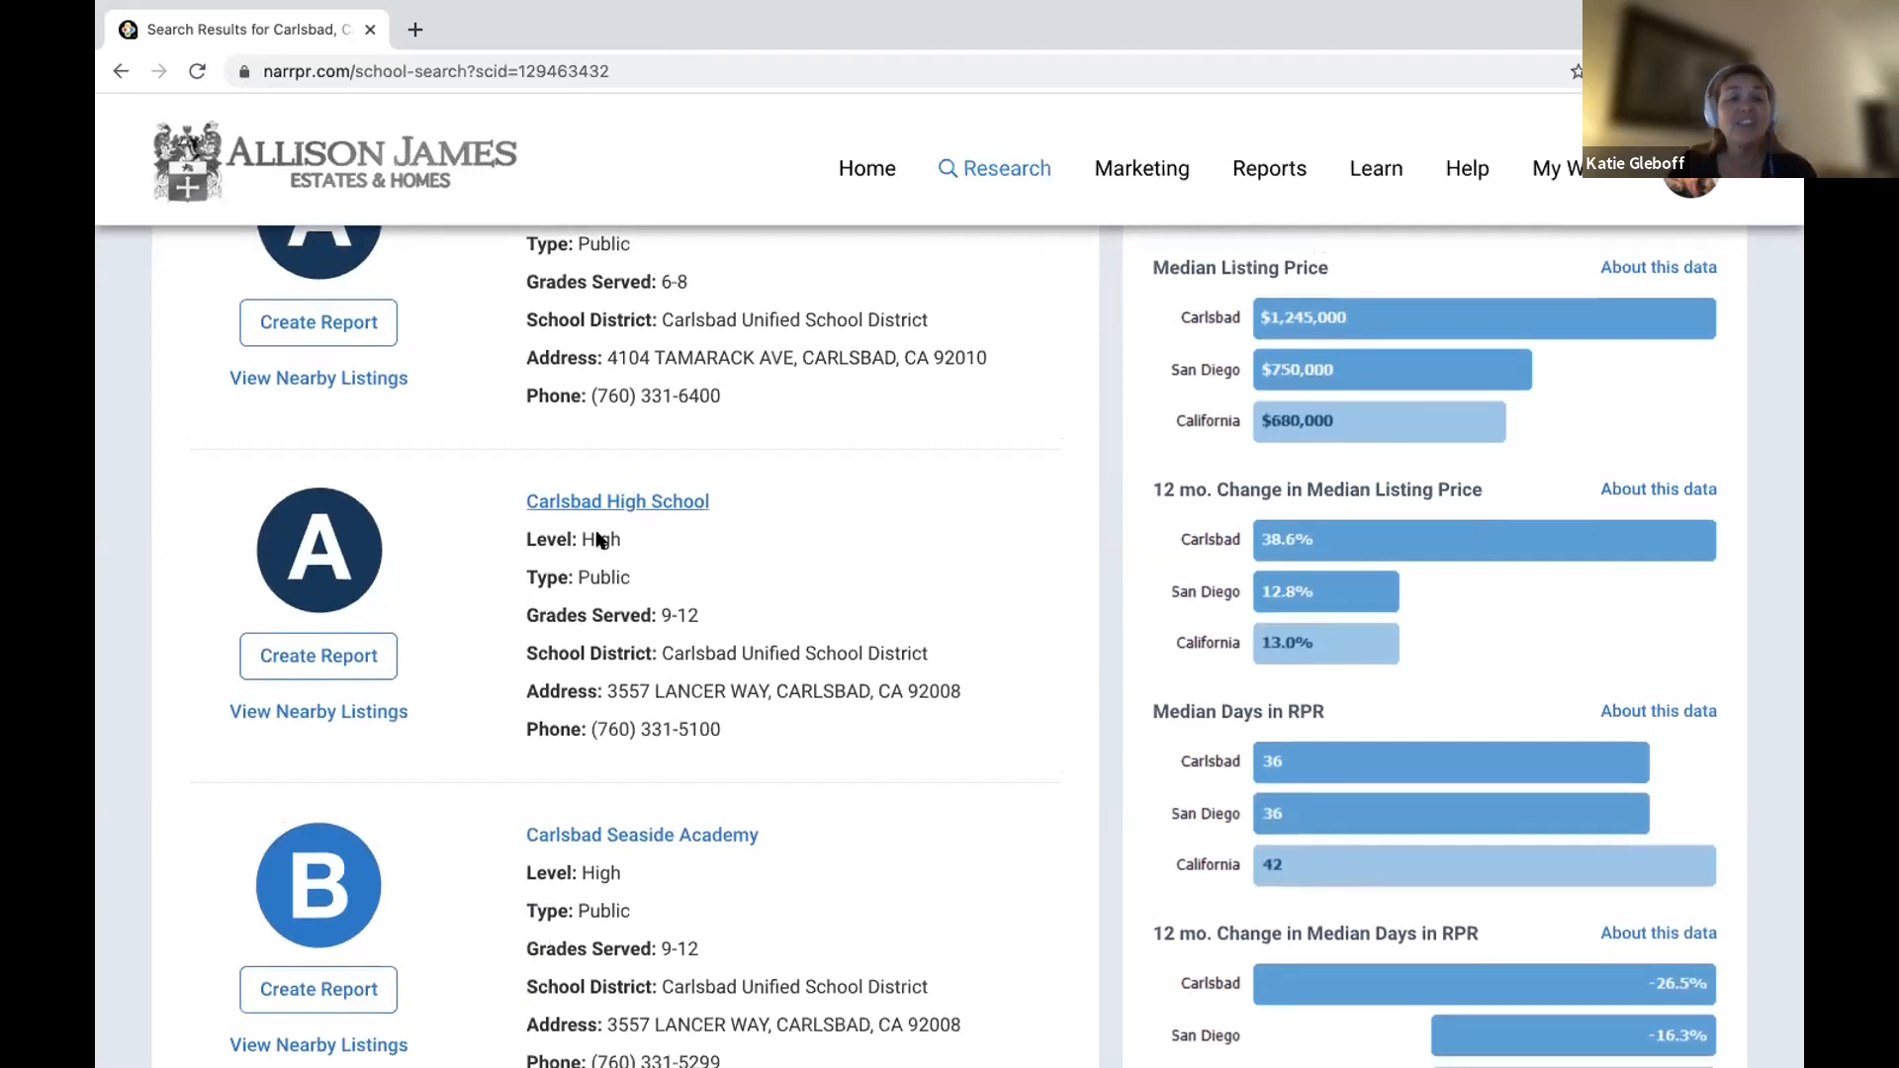
{"action": "scroll", "coordinate": [614, 505], "scroll_direction": "down", "scroll_amount": 1}
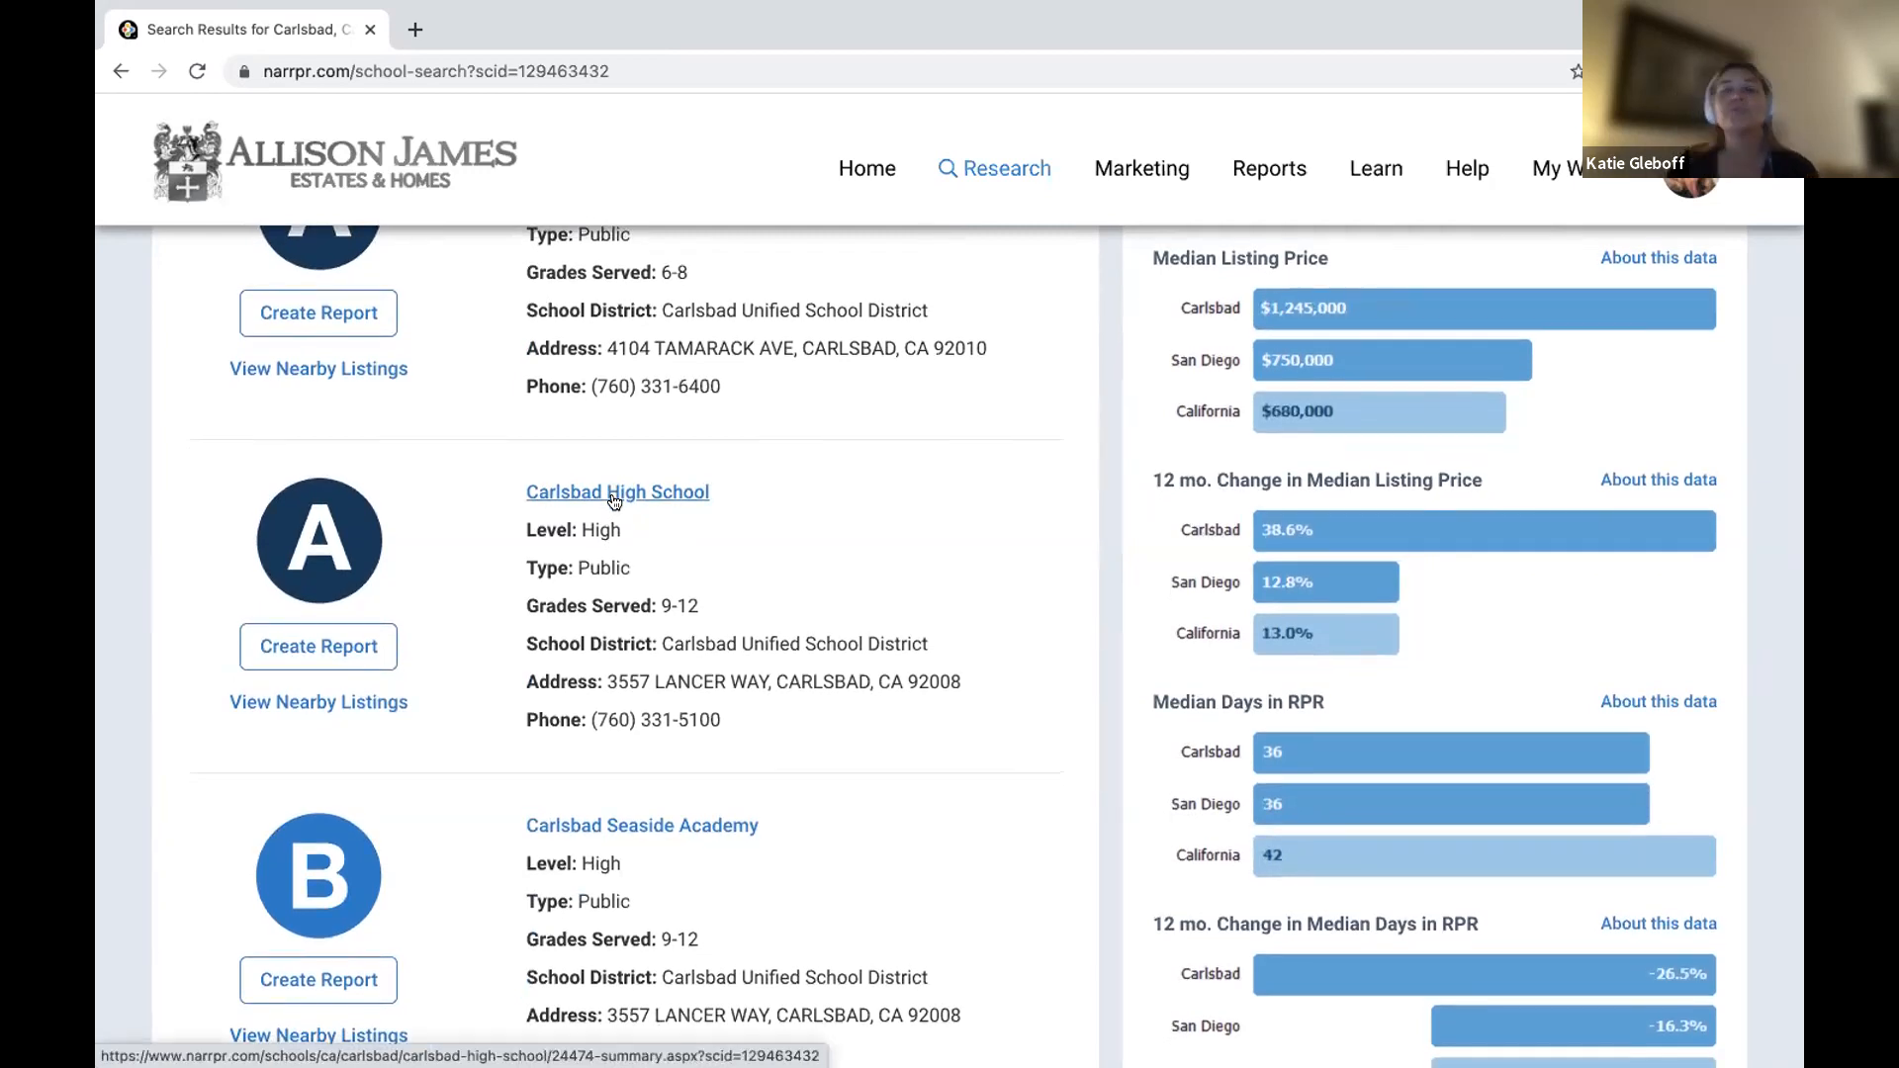
{"action": "left_click", "coordinate": [602, 491]}
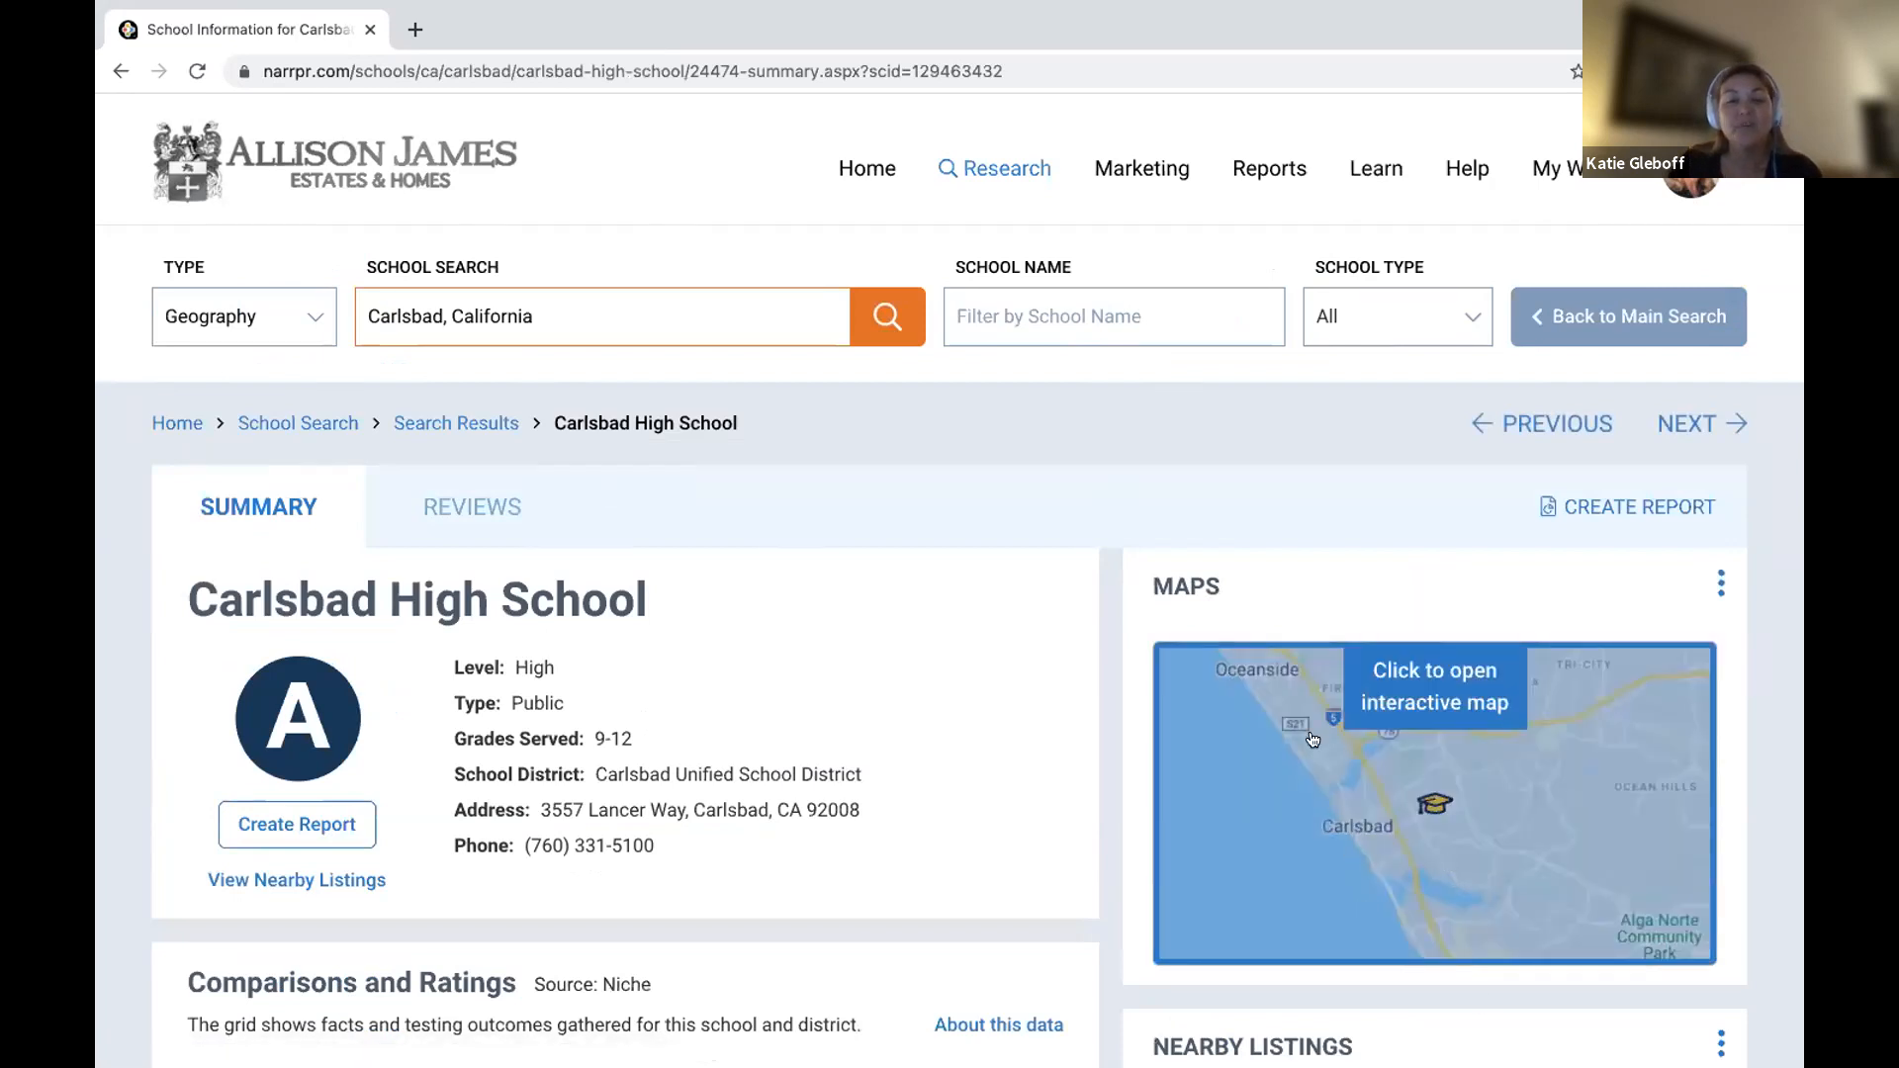
Scroll to Carlsbad High School's Comparisons and Ratings and show the About this data note.
{"action": "scroll", "coordinate": [730, 682], "scroll_direction": "down", "scroll_amount": 1}
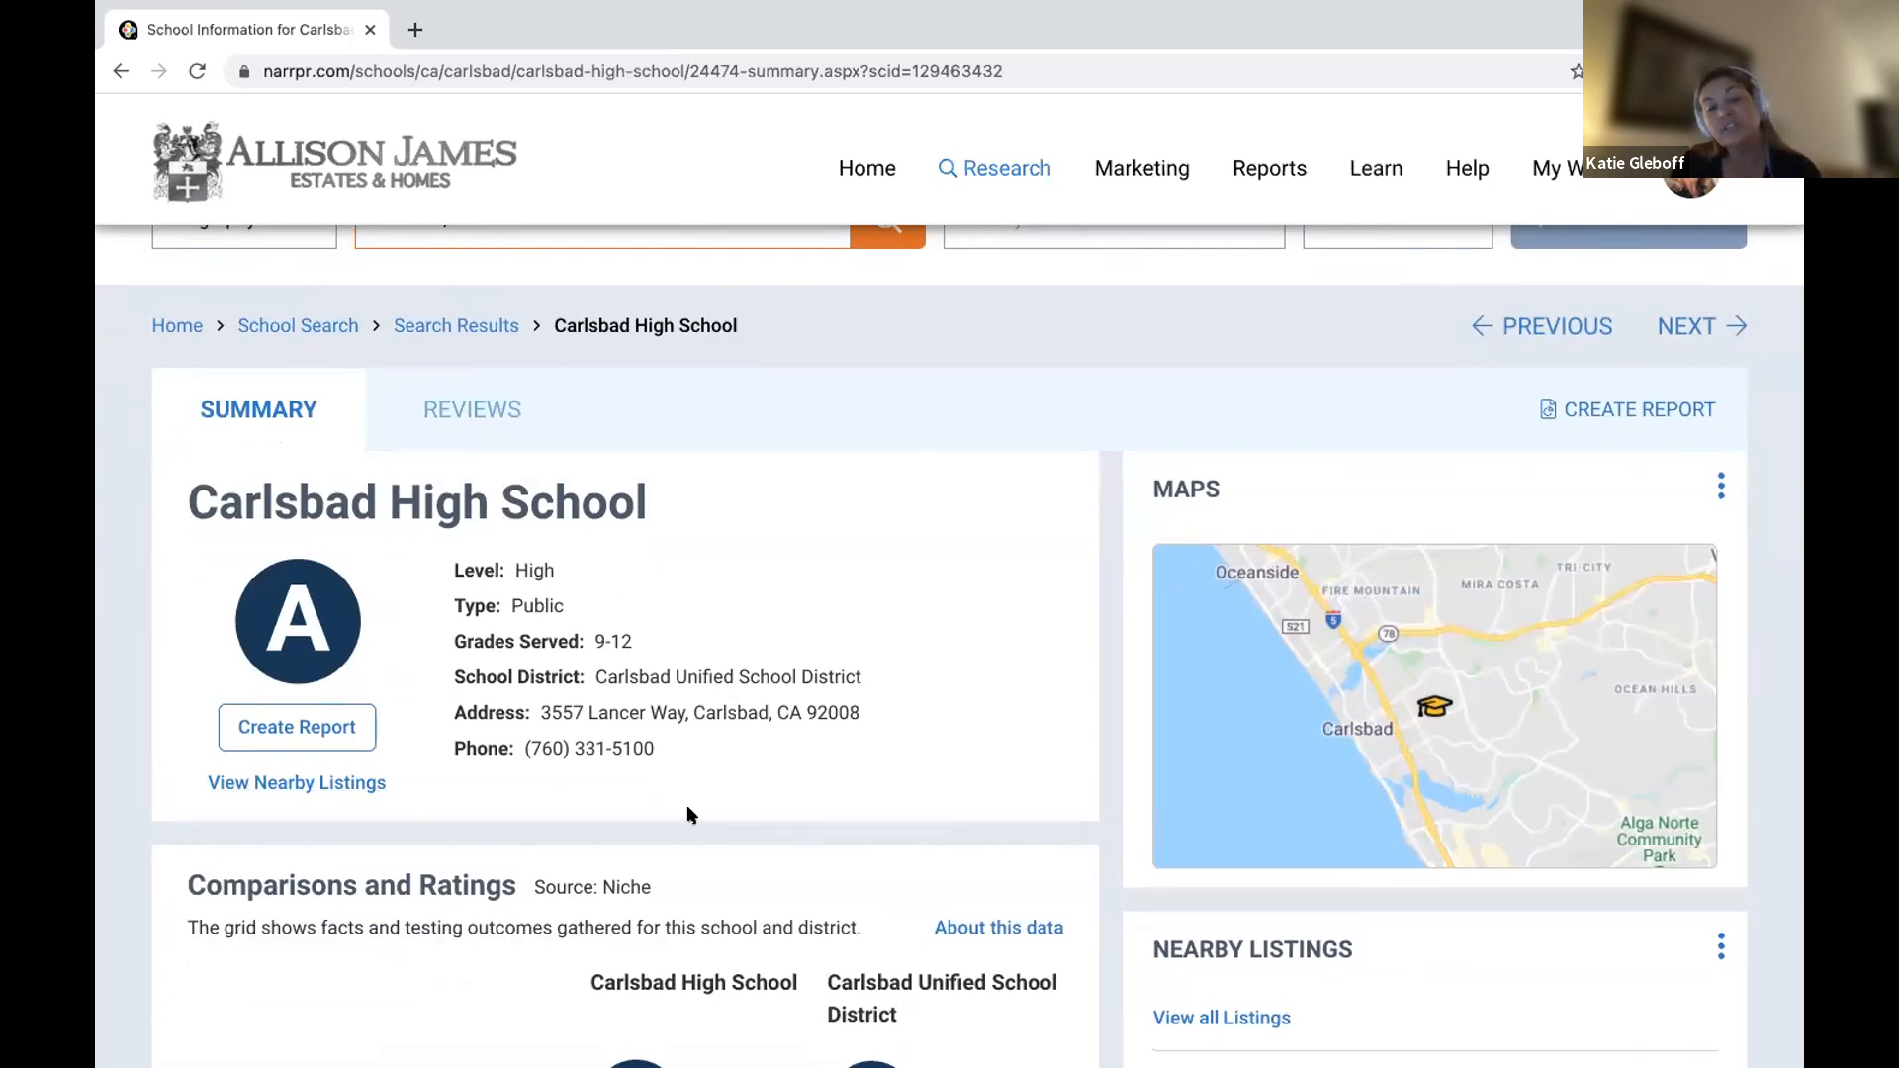
{"action": "scroll", "coordinate": [687, 804], "scroll_direction": "down", "scroll_amount": 5}
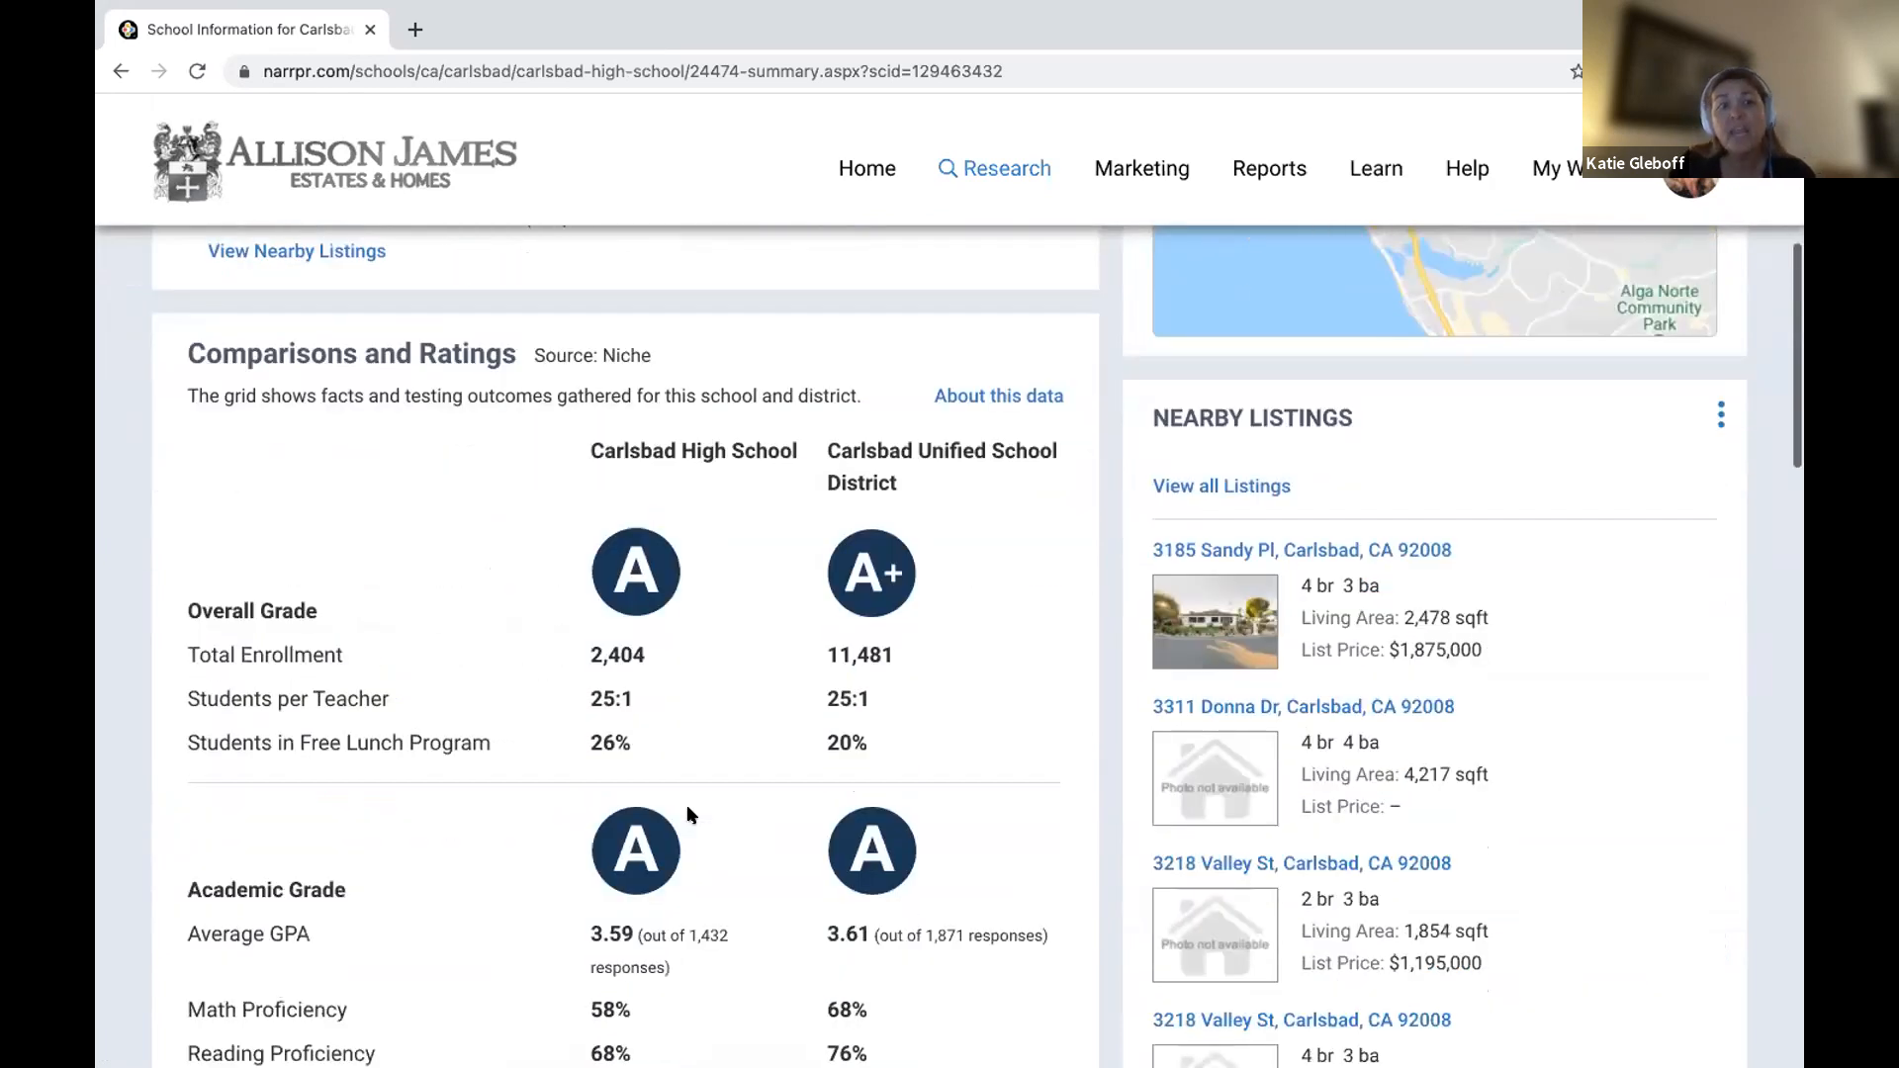
{"action": "scroll", "coordinate": [686, 807], "scroll_direction": "down", "scroll_amount": 1}
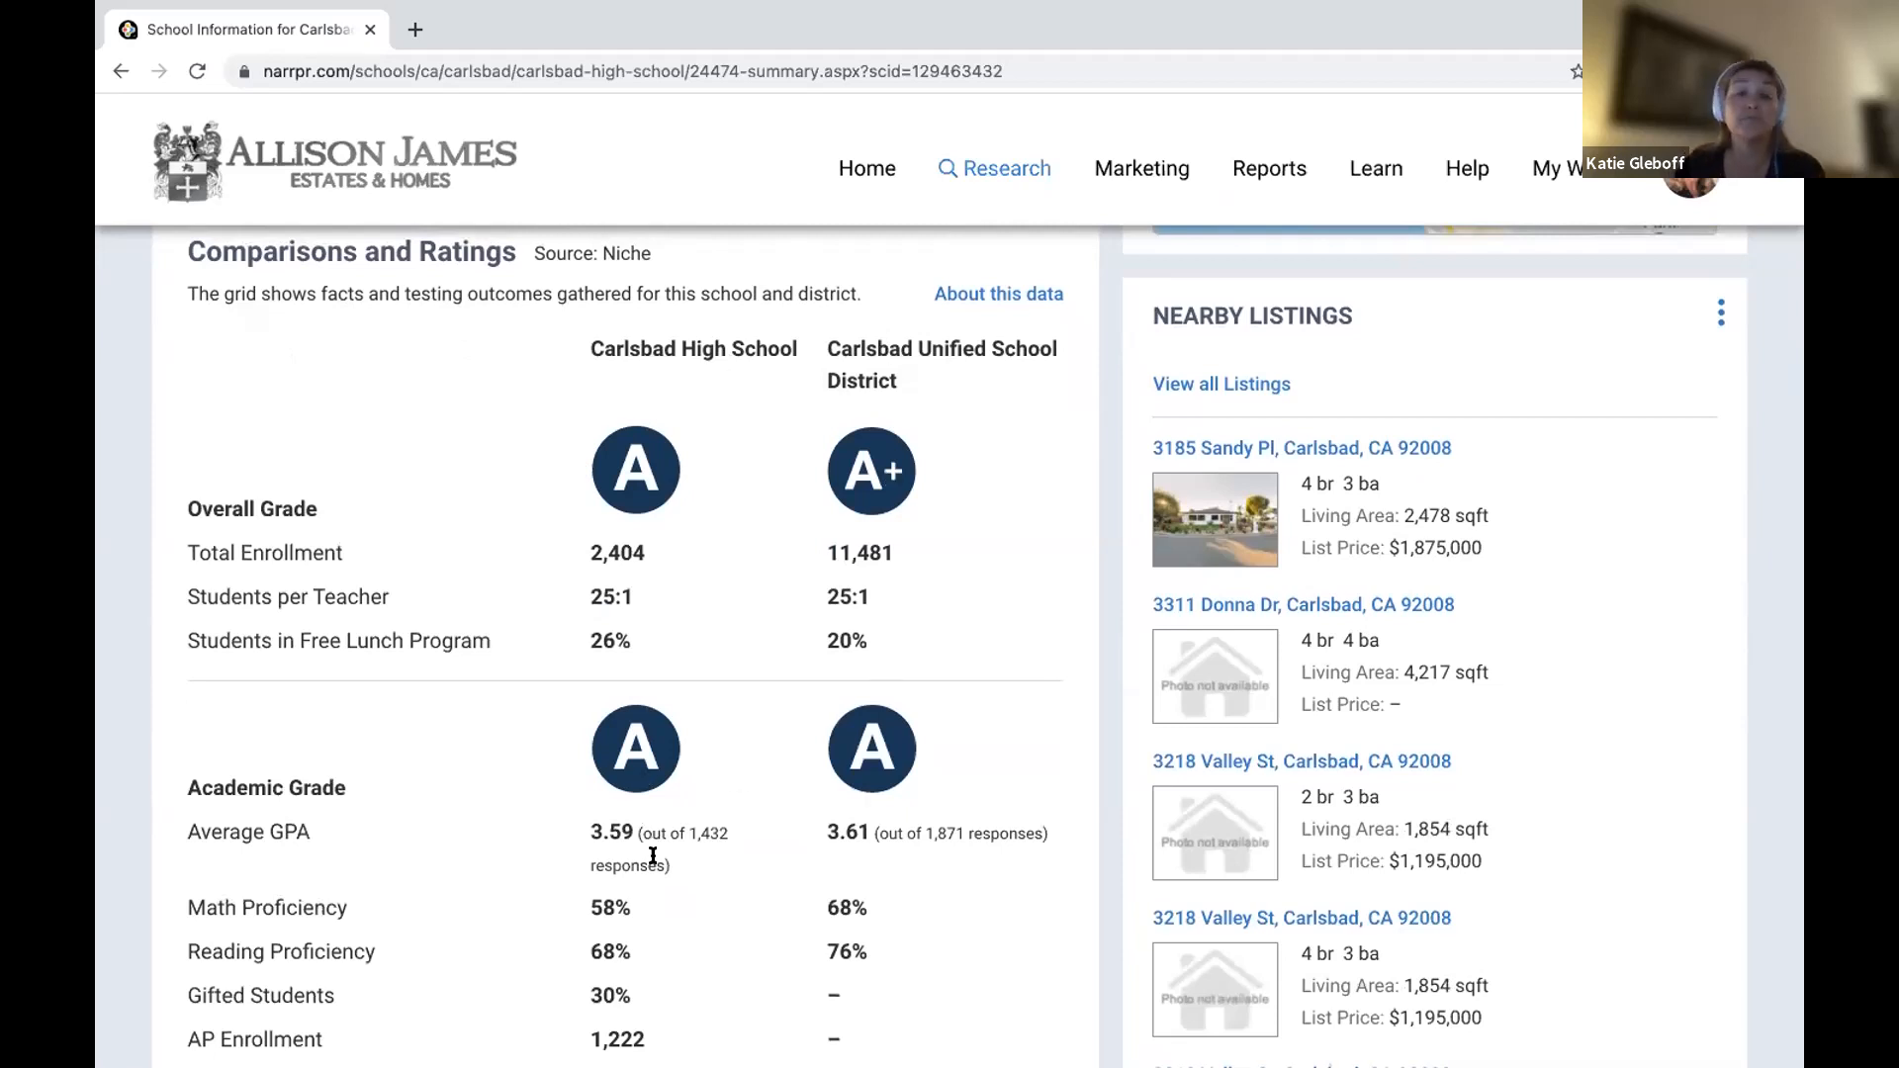
{"action": "left_click", "coordinate": [1000, 292]}
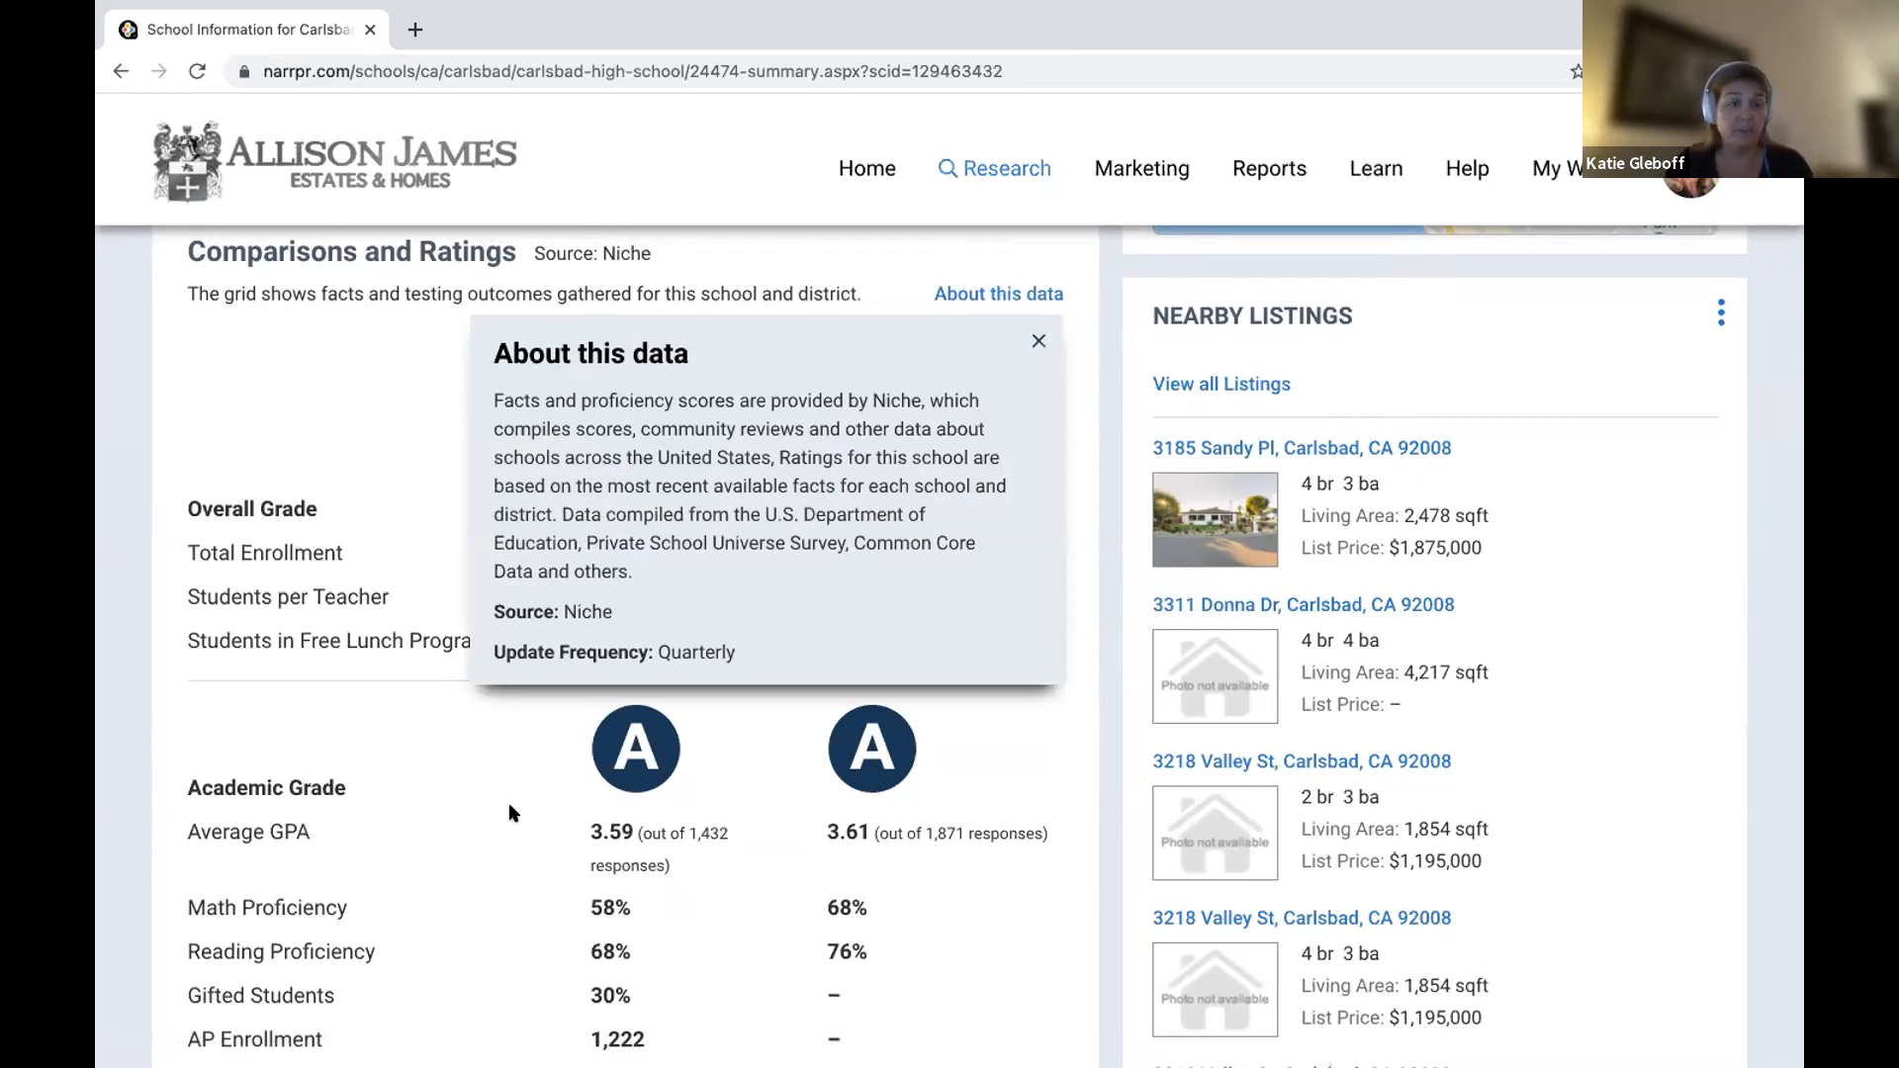
{"action": "scroll", "coordinate": [509, 813], "scroll_direction": "down", "scroll_amount": 2}
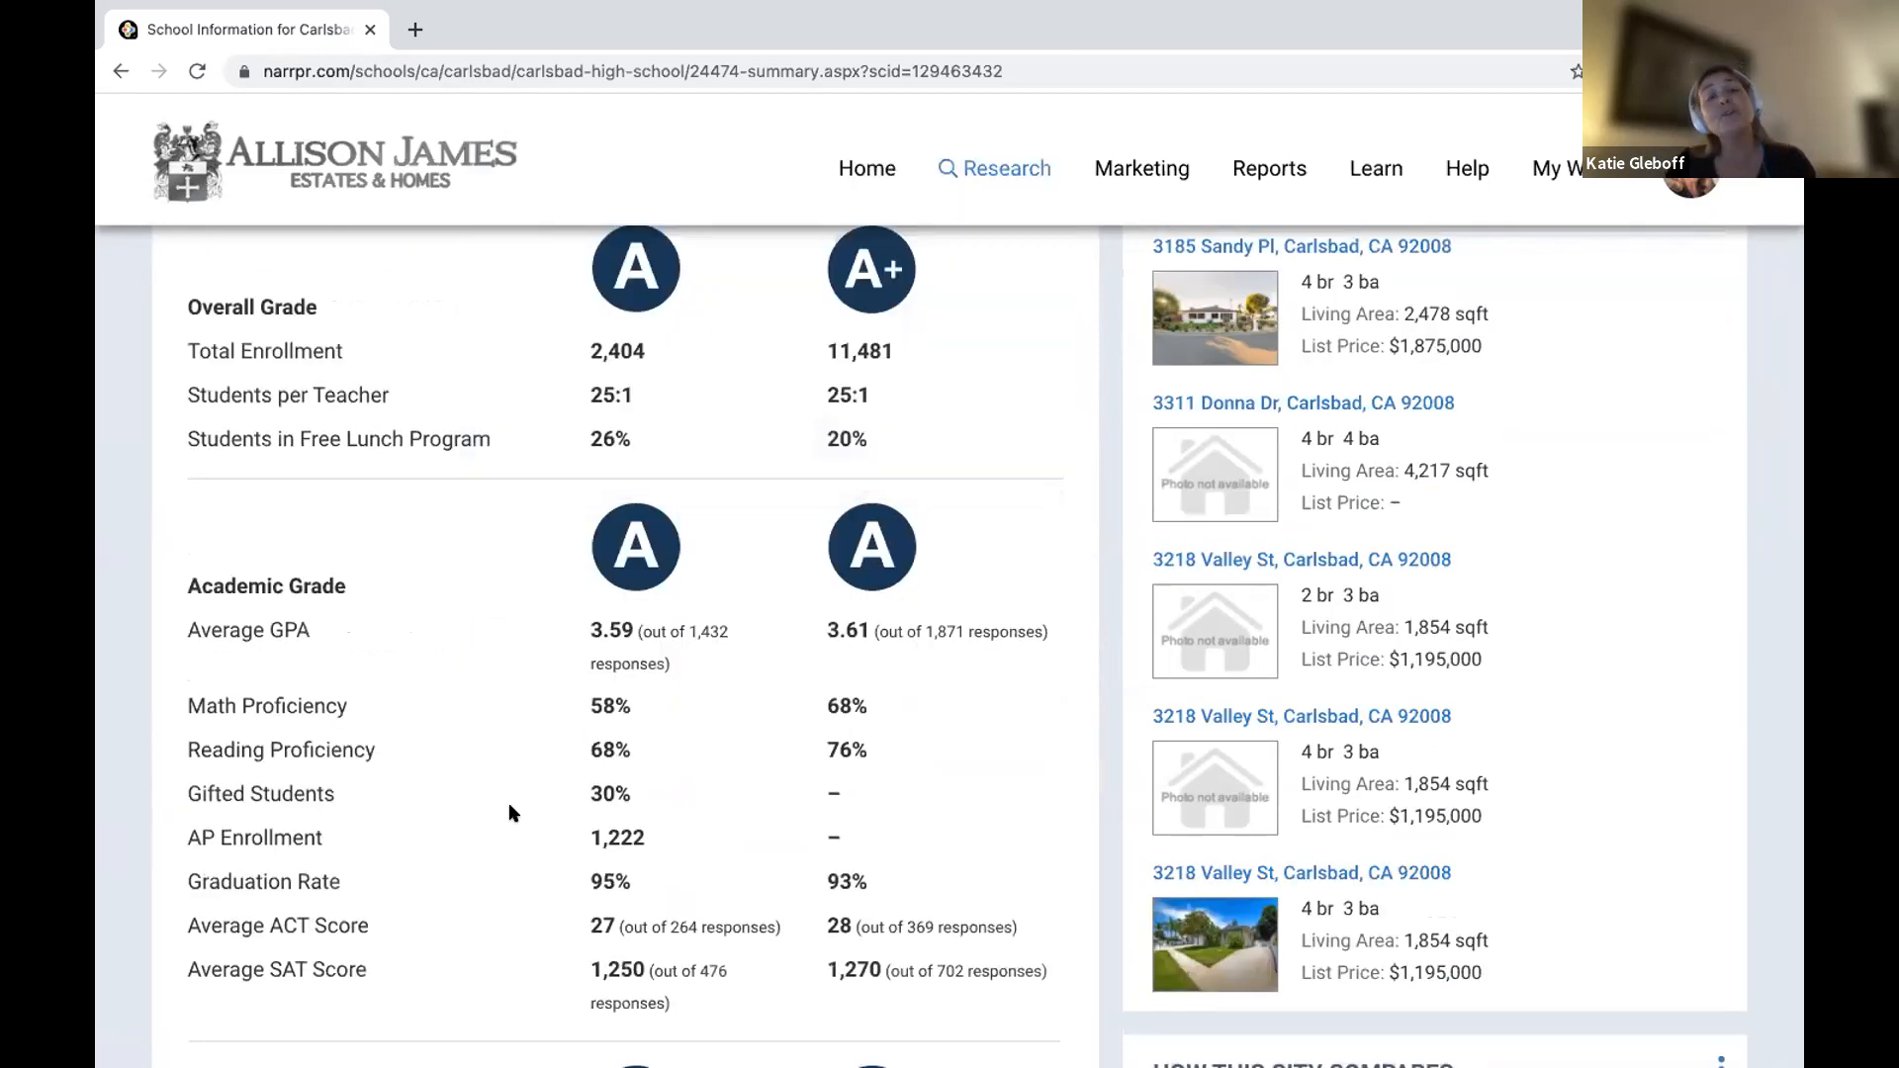
{"action": "scroll", "coordinate": [509, 813], "scroll_direction": "down", "scroll_amount": 2}
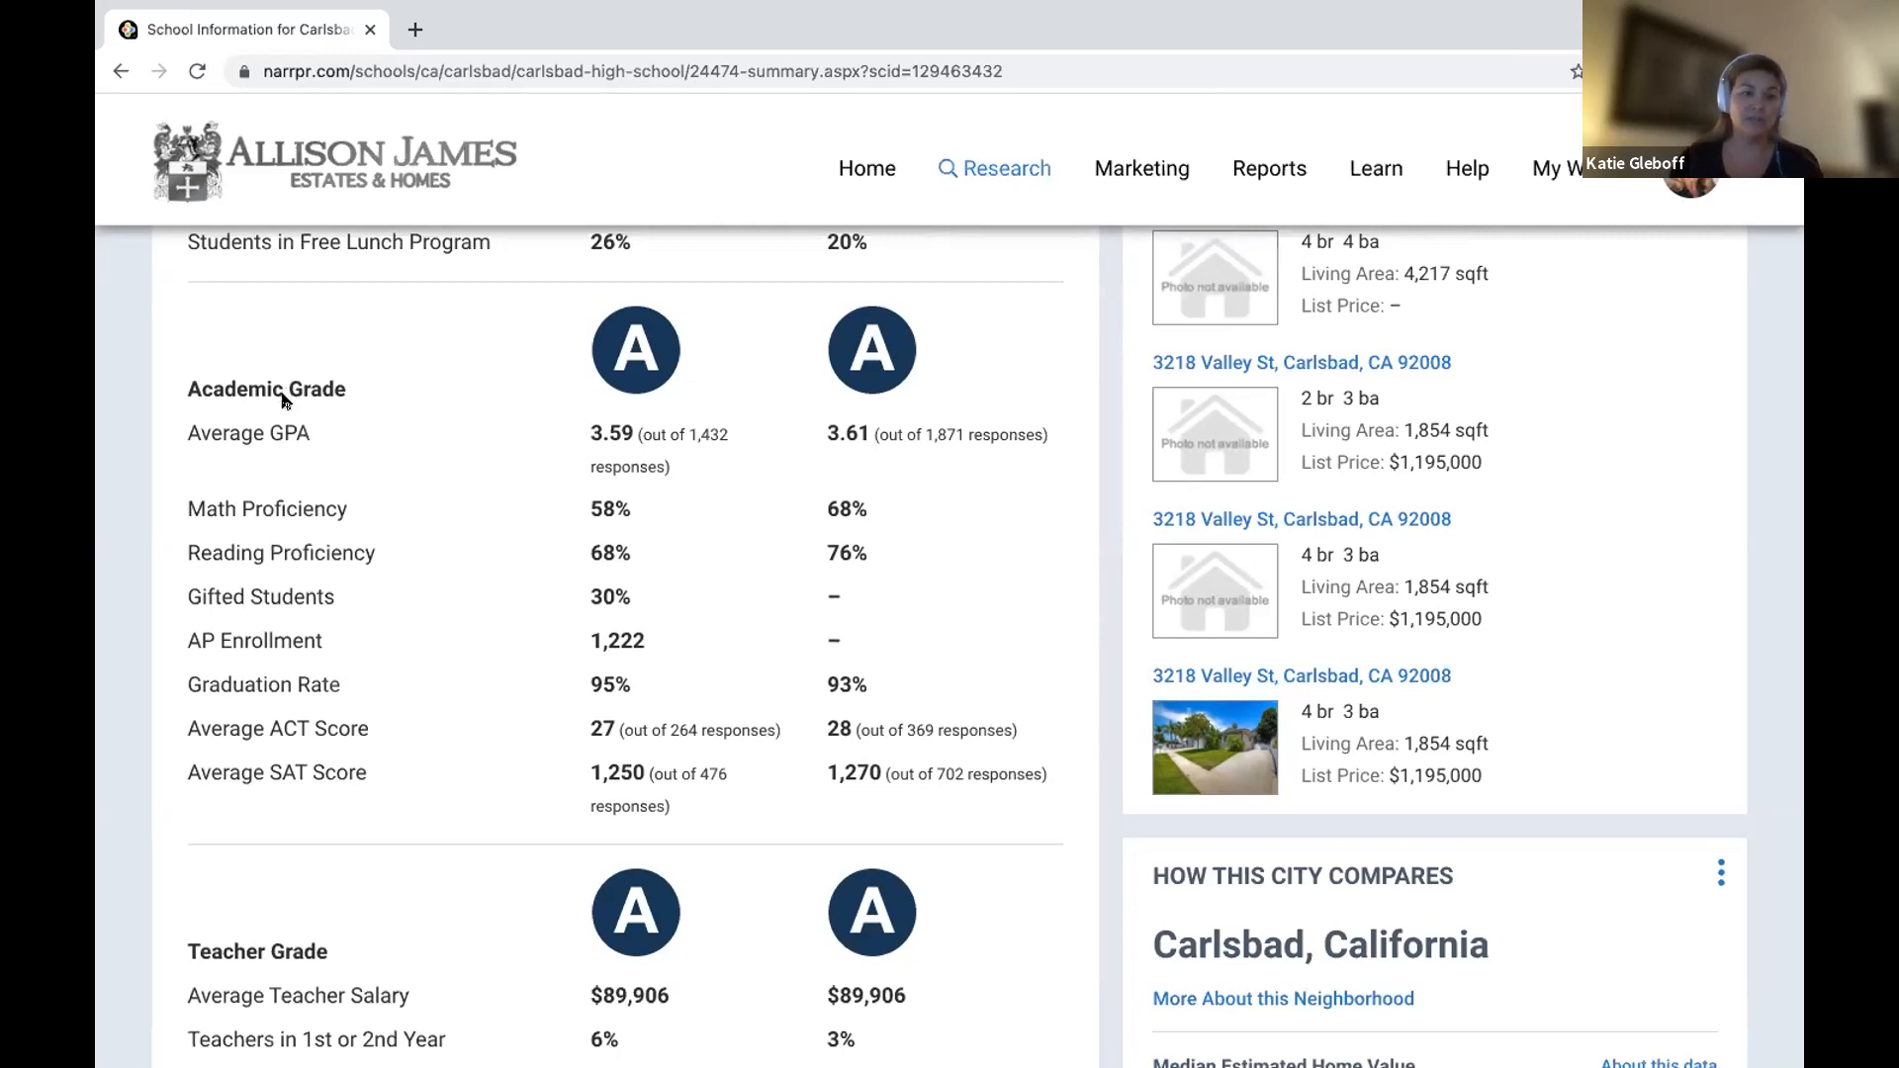
{"action": "scroll", "coordinate": [307, 494], "scroll_direction": "down", "scroll_amount": 3}
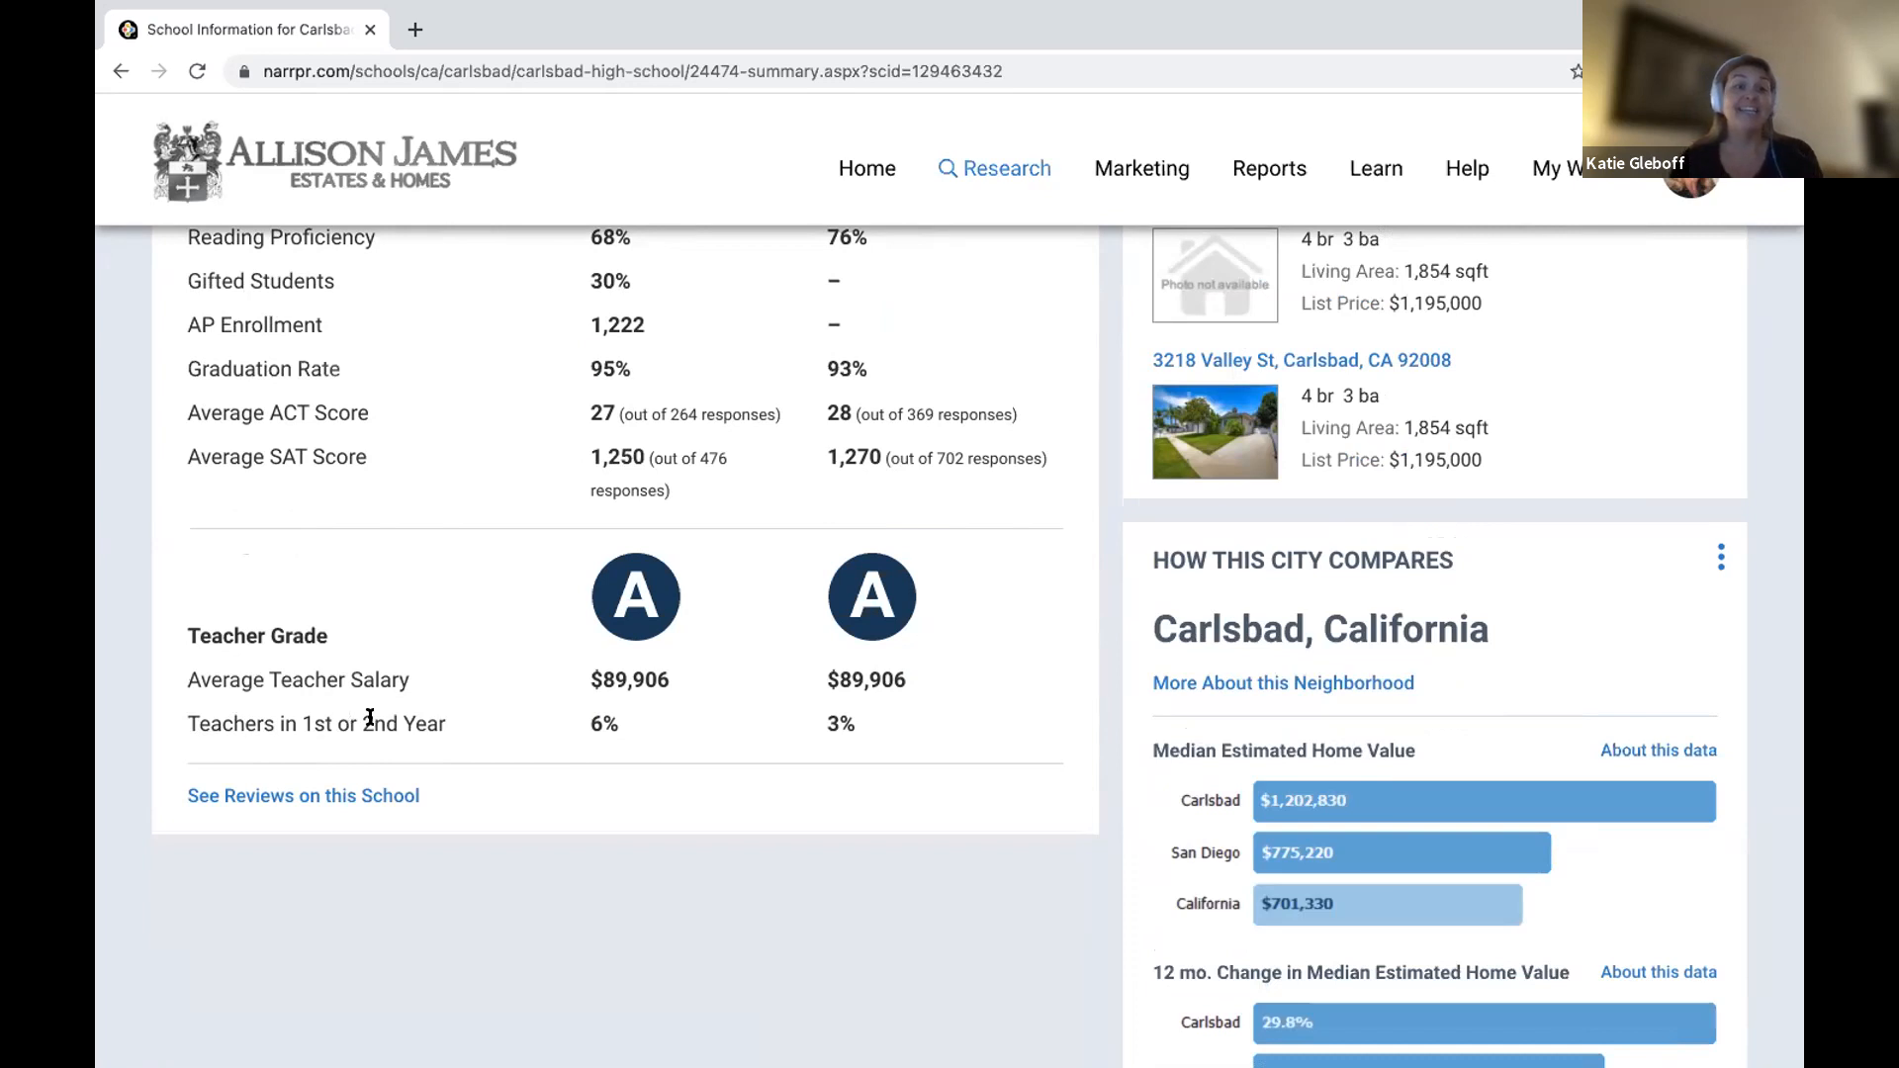
{"action": "scroll", "coordinate": [427, 719], "scroll_direction": "up", "scroll_amount": 4}
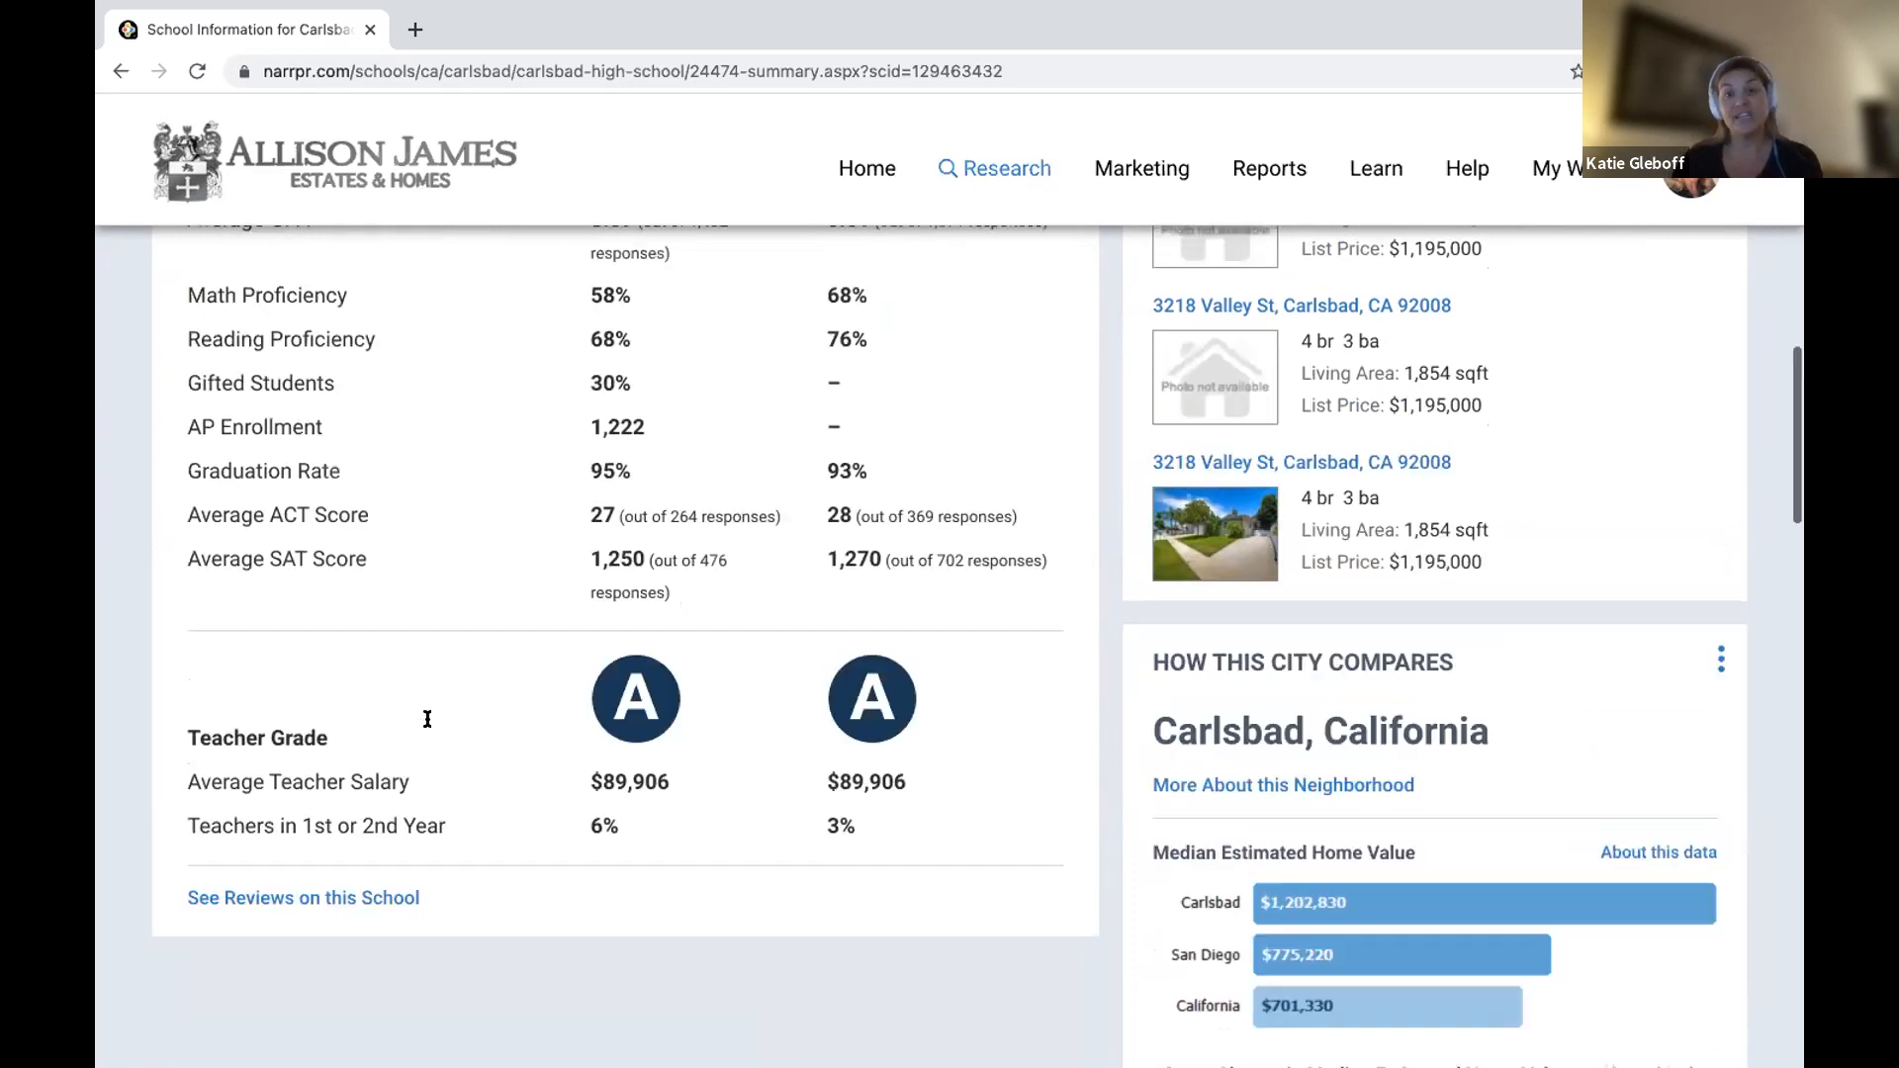
{"action": "scroll", "coordinate": [427, 730], "scroll_direction": "up", "scroll_amount": 3}
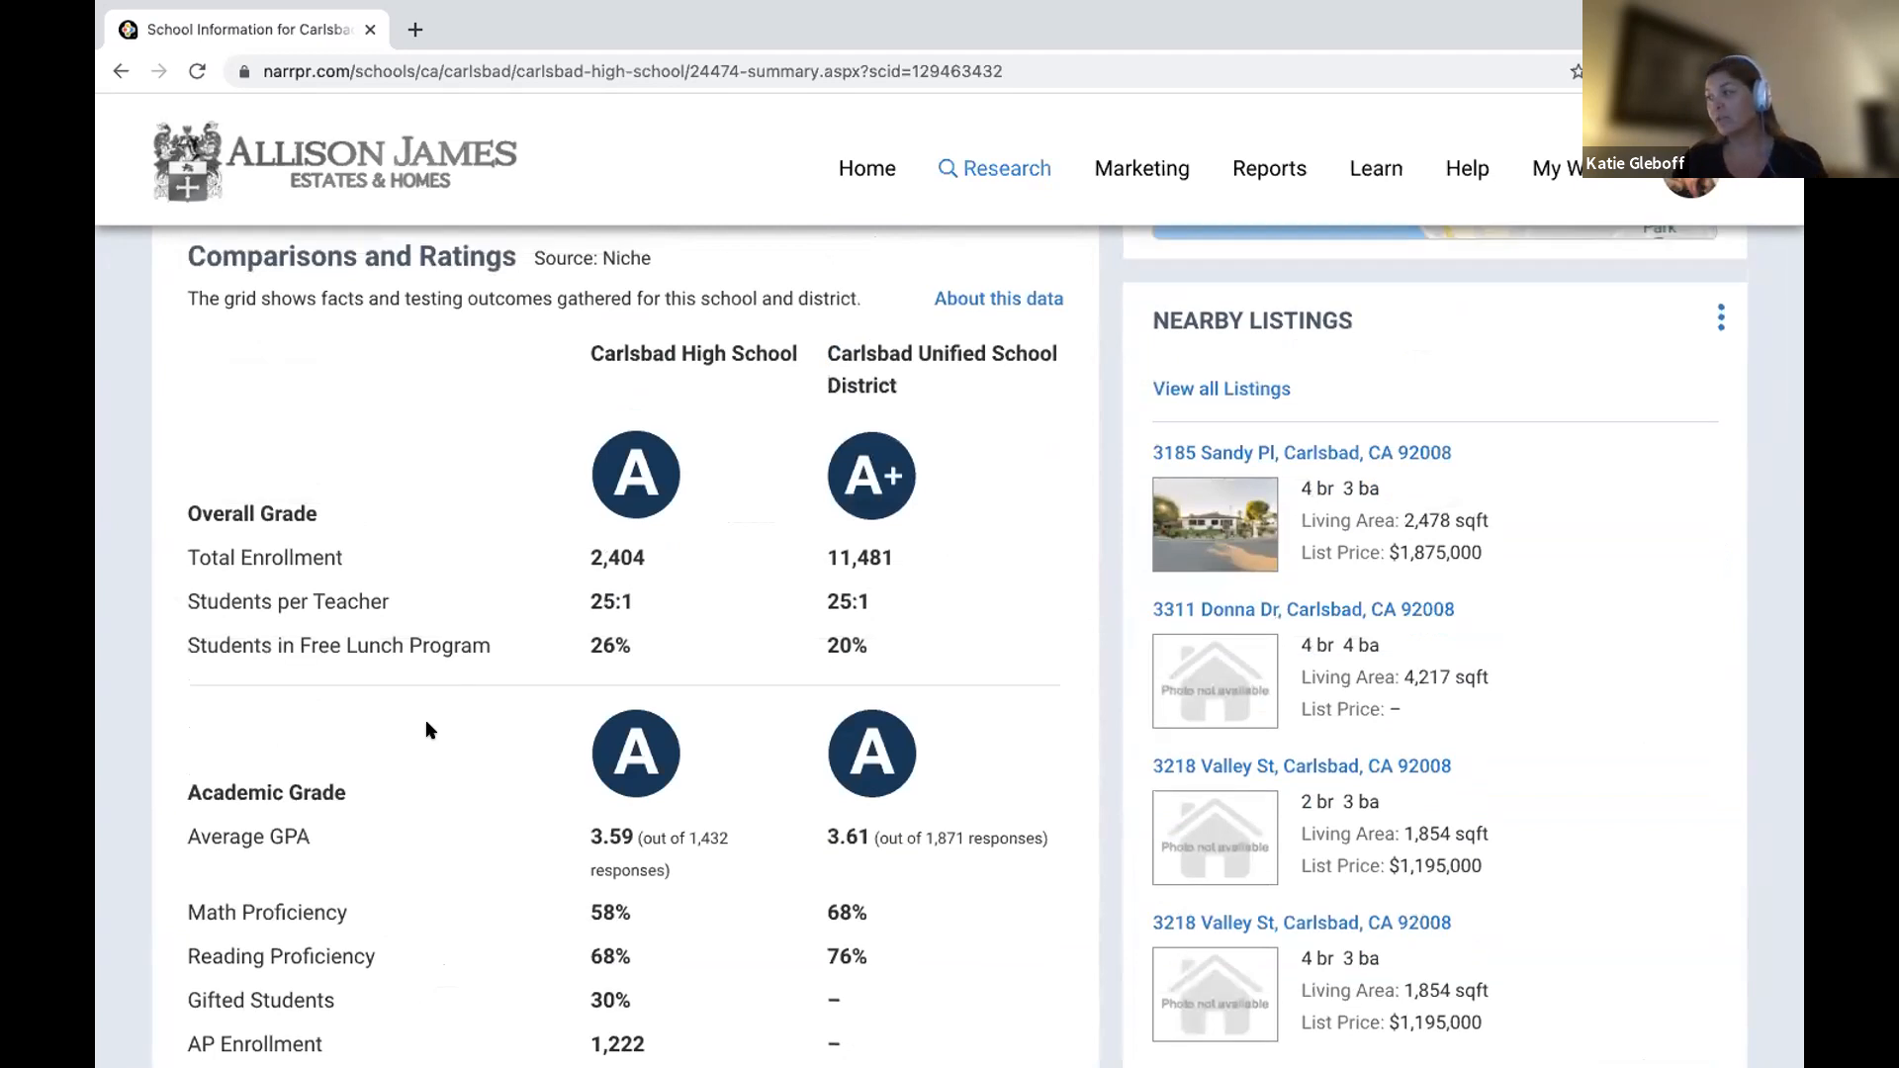
{"action": "scroll", "coordinate": [427, 730], "scroll_direction": "down", "scroll_amount": 1}
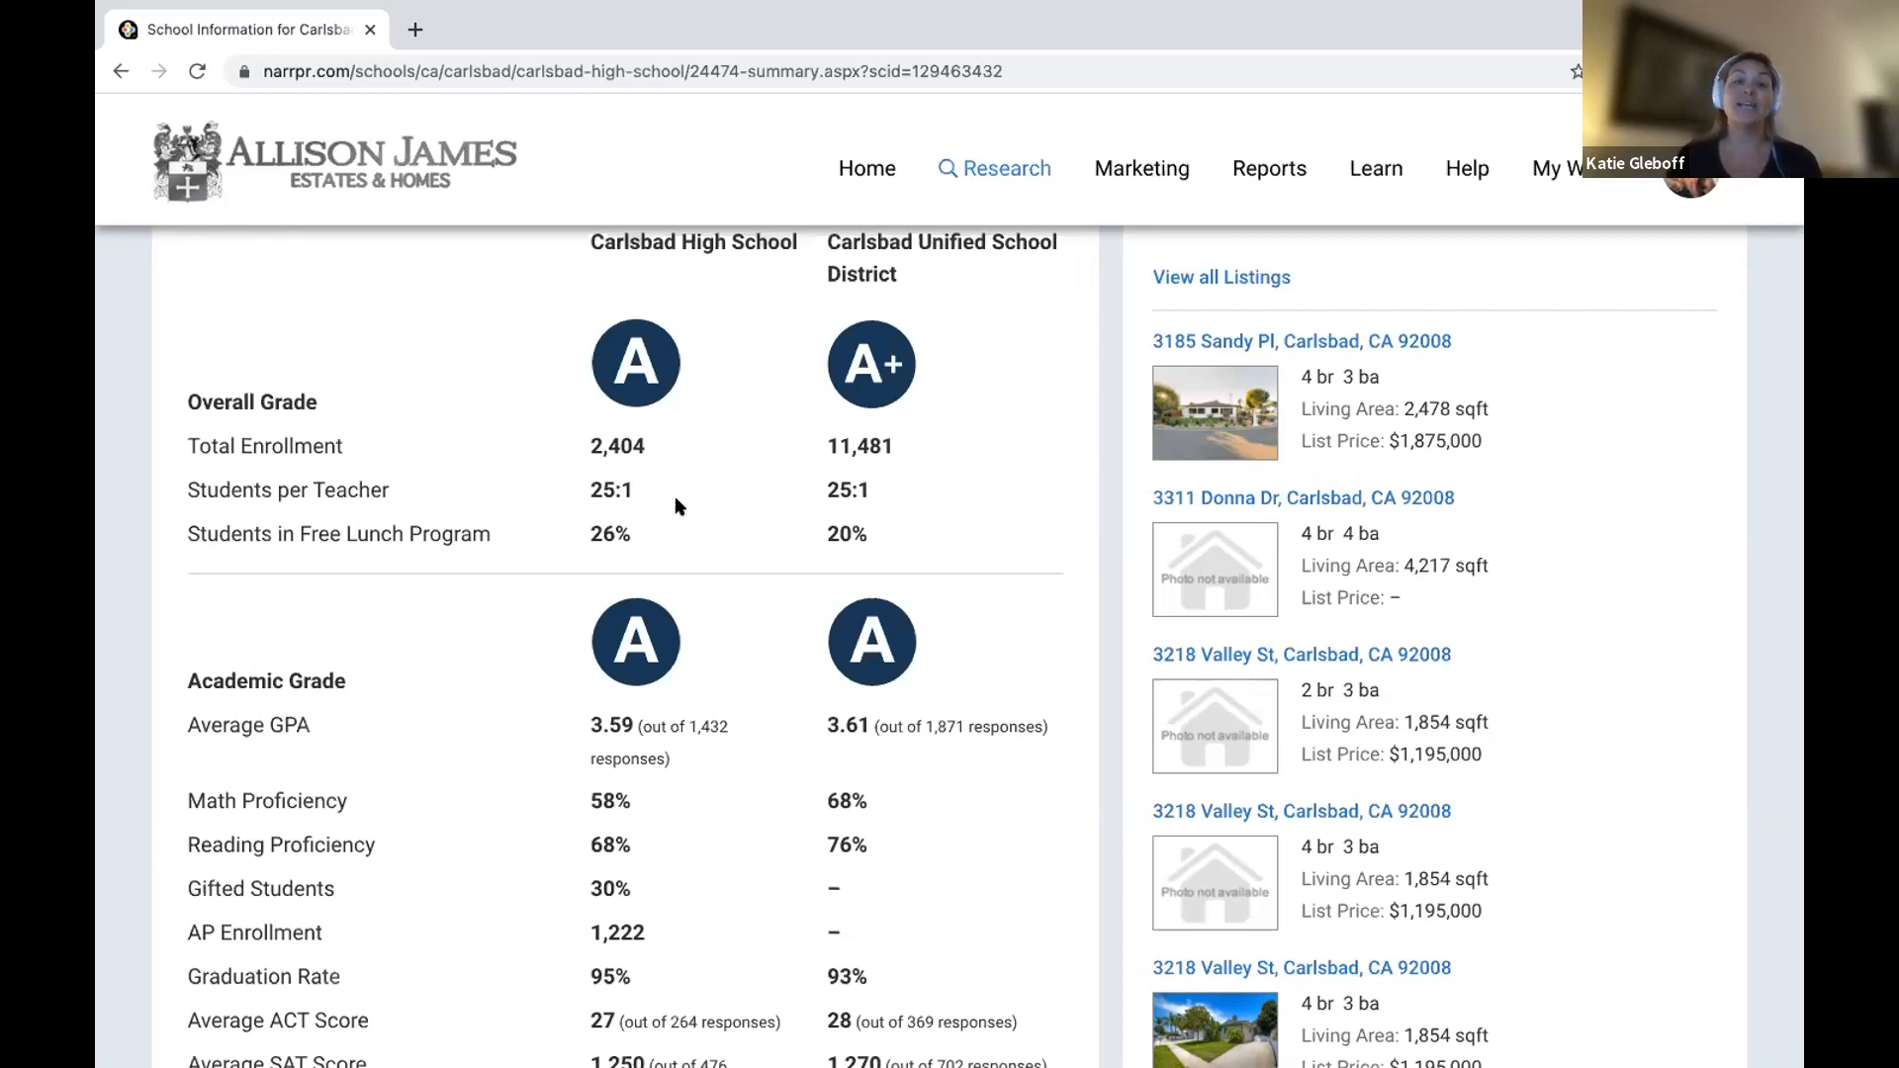
{"action": "scroll", "coordinate": [677, 584], "scroll_direction": "down", "scroll_amount": 2}
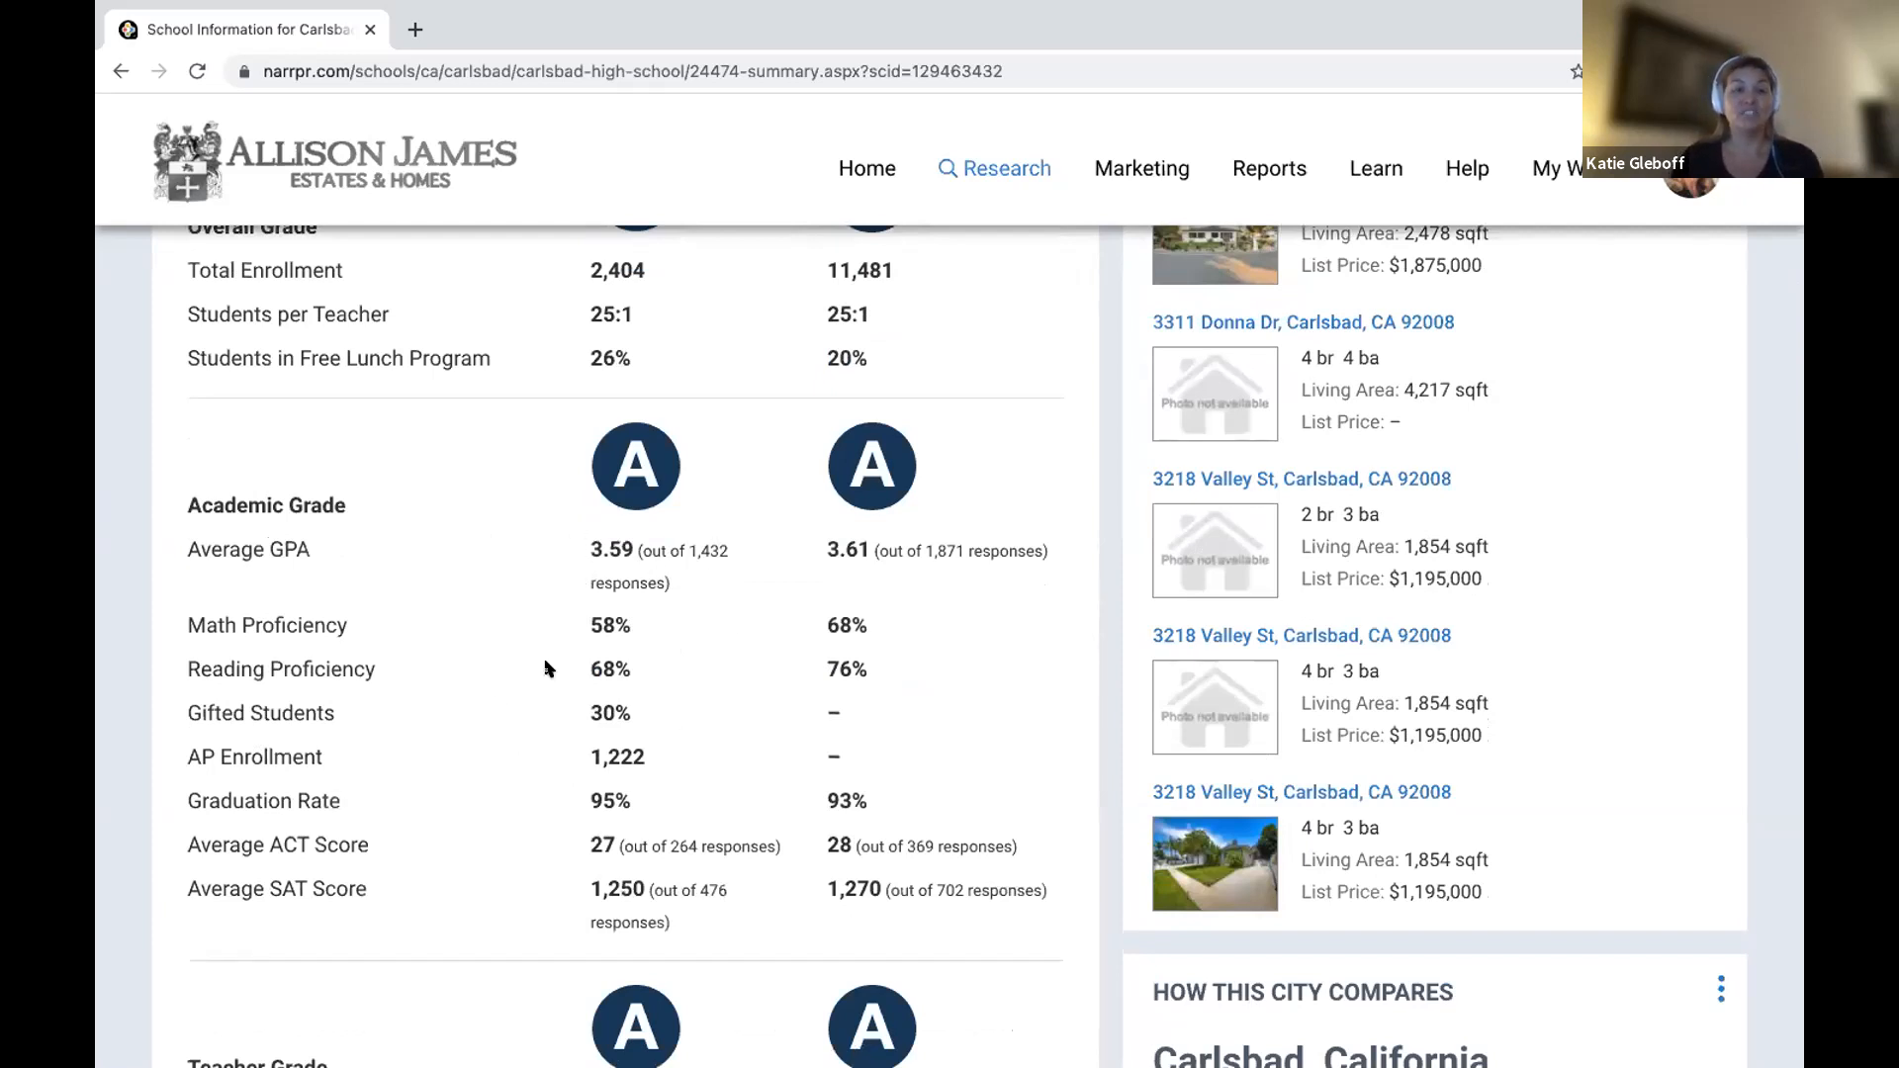
{"action": "scroll", "coordinate": [544, 668], "scroll_direction": "up", "scroll_amount": 6}
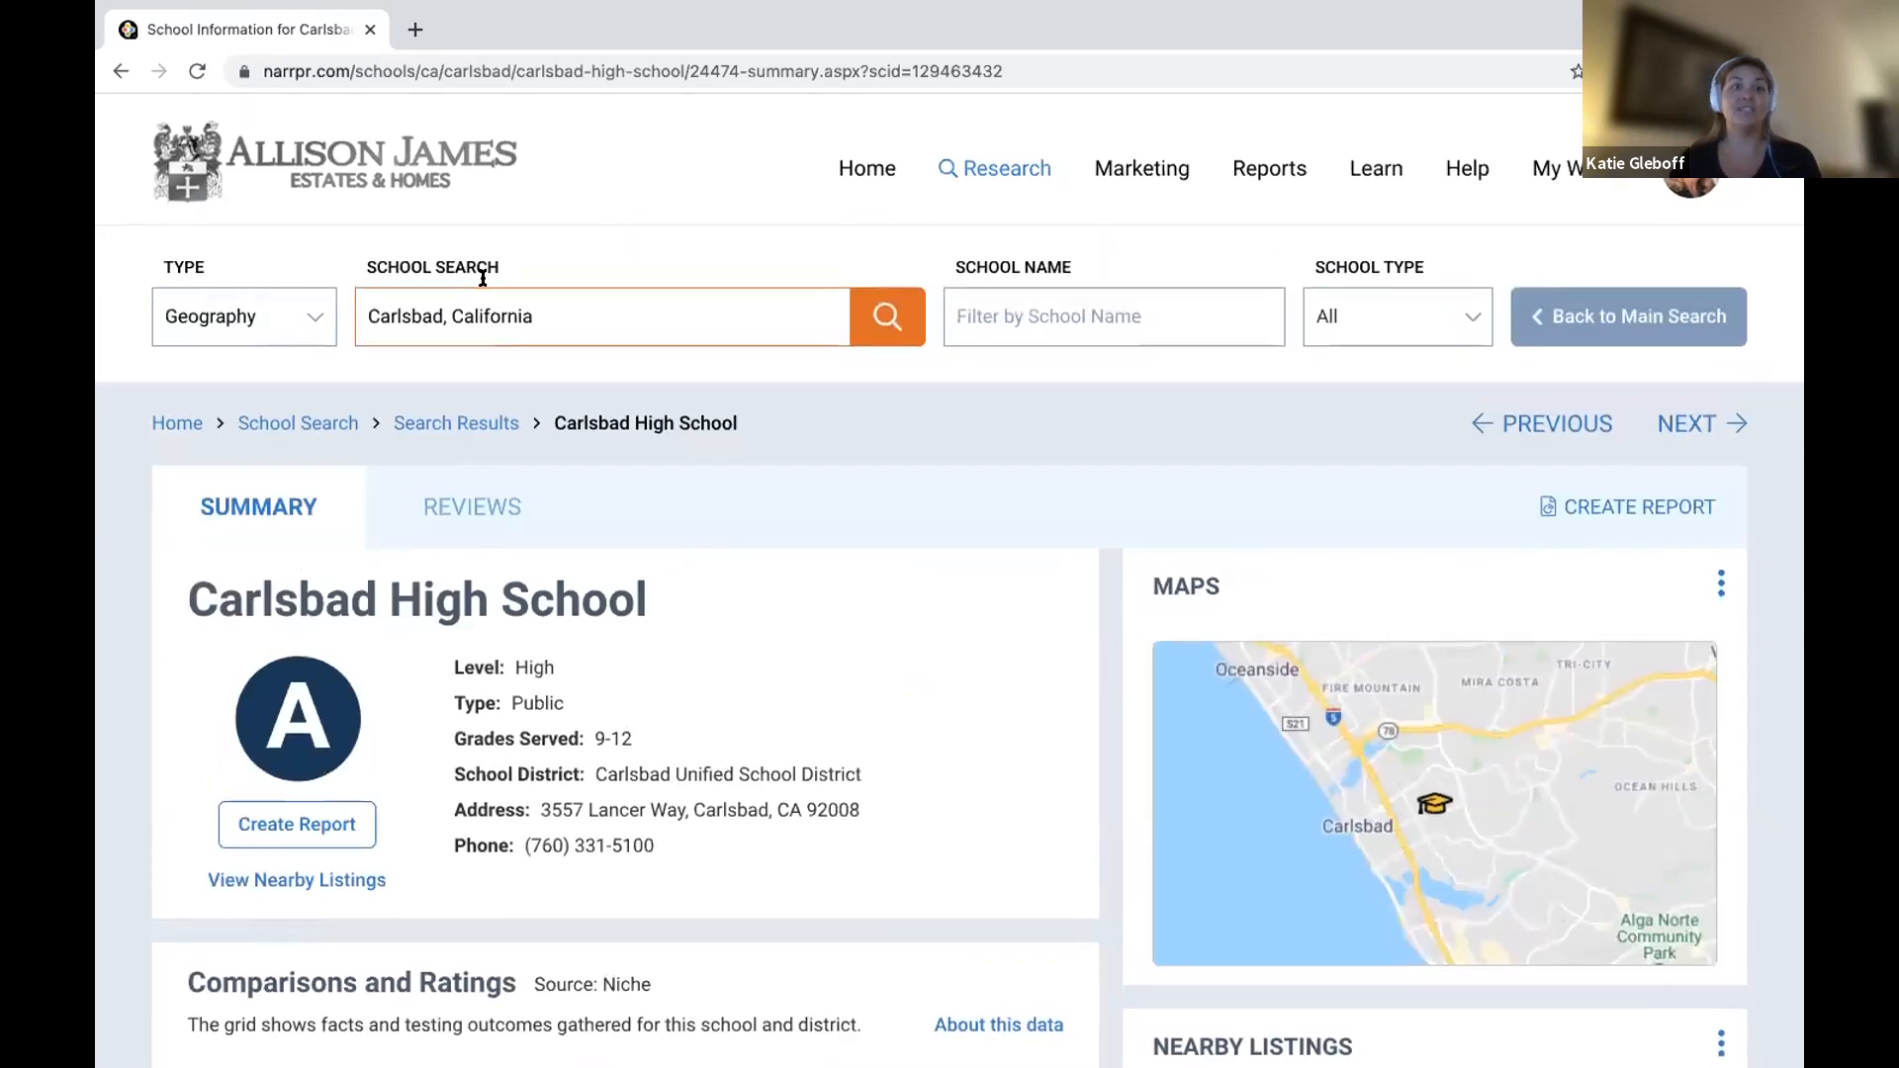
Replace the location with Palm Harbor, Florida and run the school search.
{"action": "left_click_drag", "start_coordinate": [534, 317], "coordinate": [358, 300]}
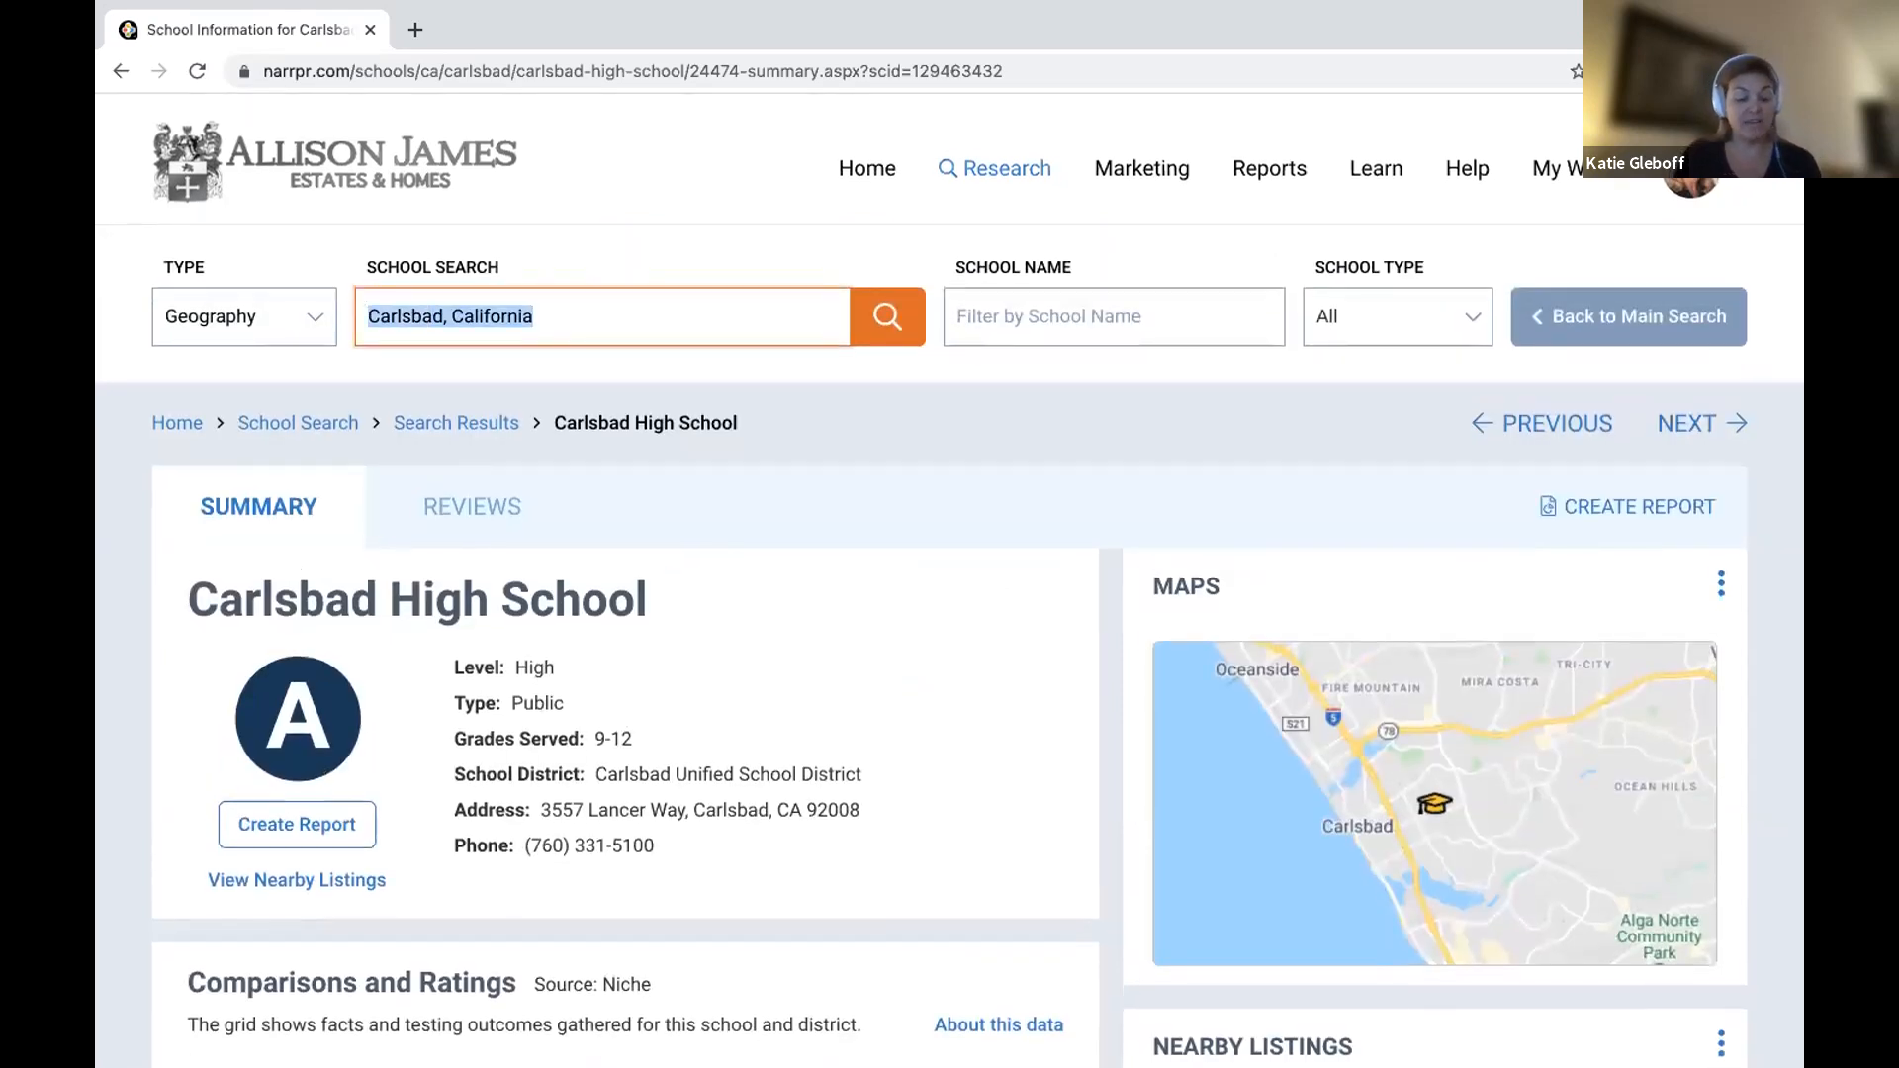
{"action": "type", "text": "Palm"}
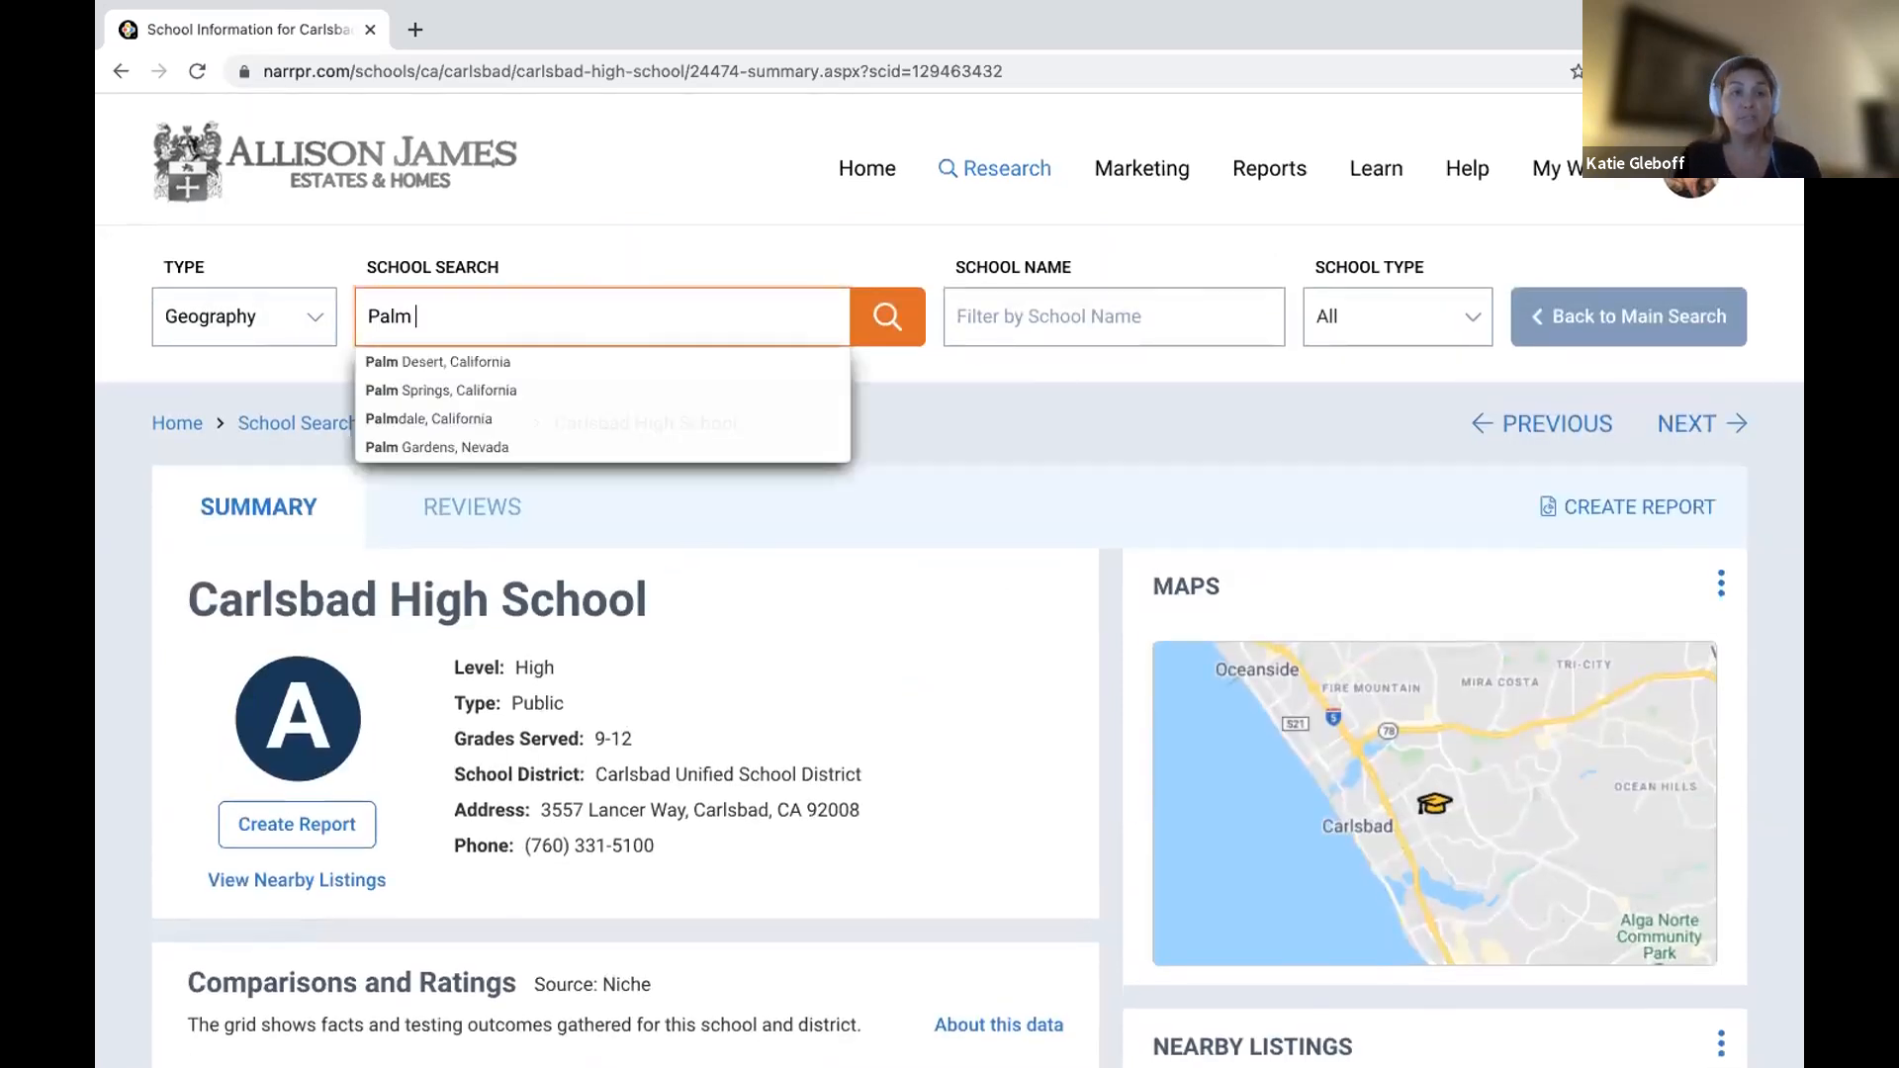
{"action": "type", "text": " Harbor"}
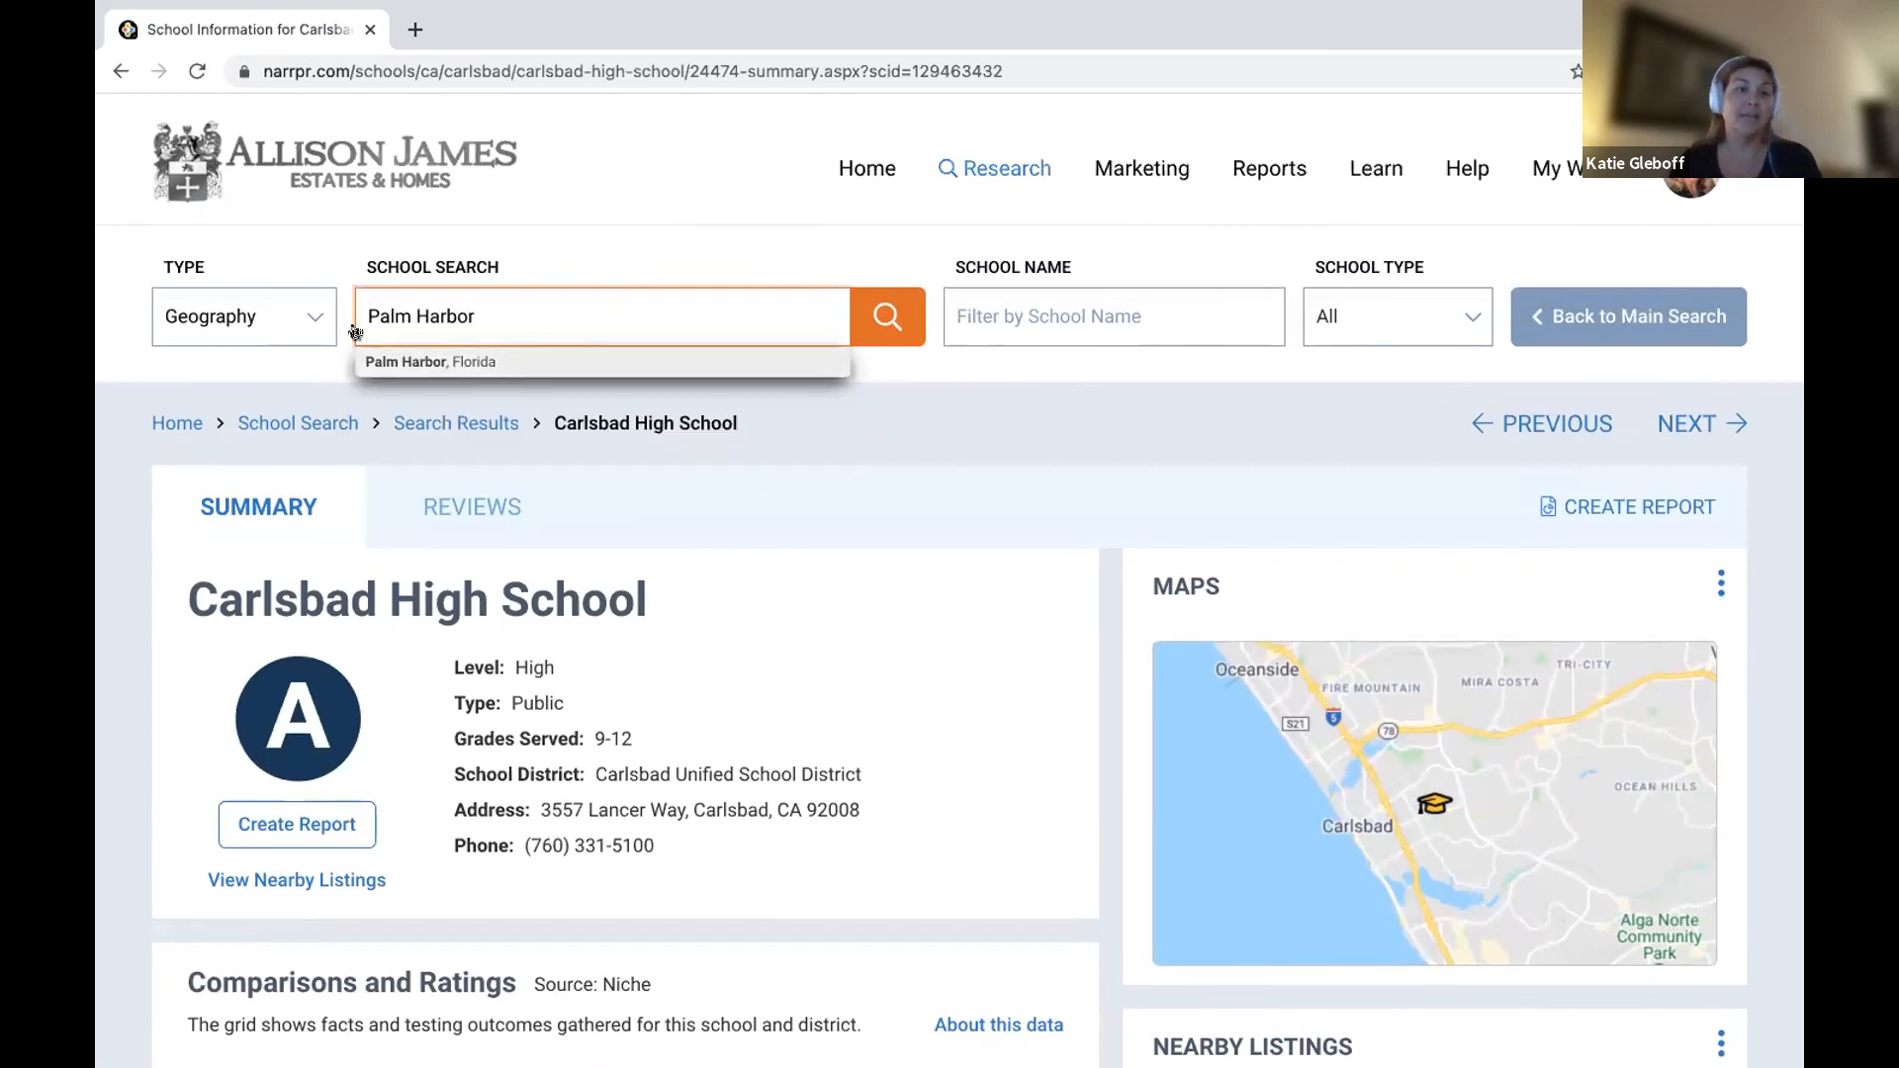
{"action": "left_click", "coordinate": [379, 364]}
{"action": "left_click", "coordinate": [878, 326]}
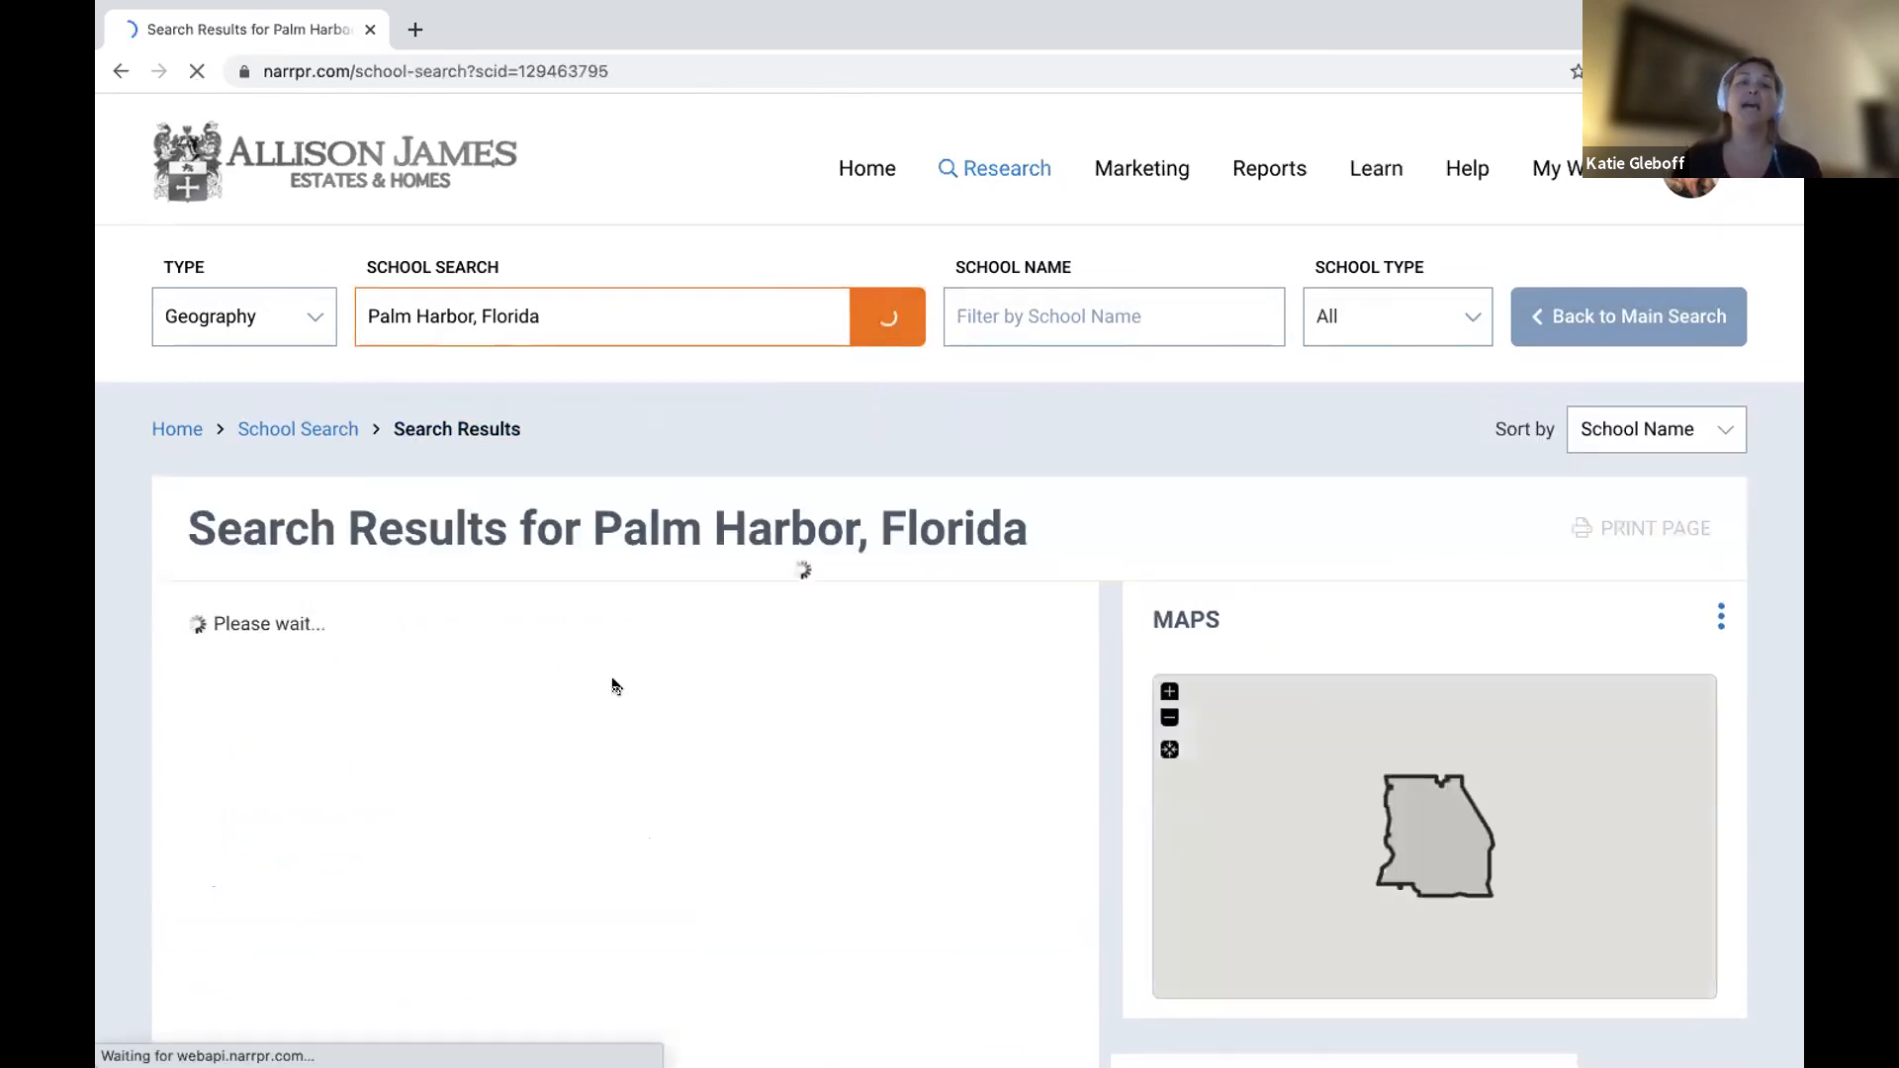
Scroll down the results and open Palm Harbor University High School's details.
{"action": "scroll", "coordinate": [614, 683], "scroll_direction": "down", "scroll_amount": 8}
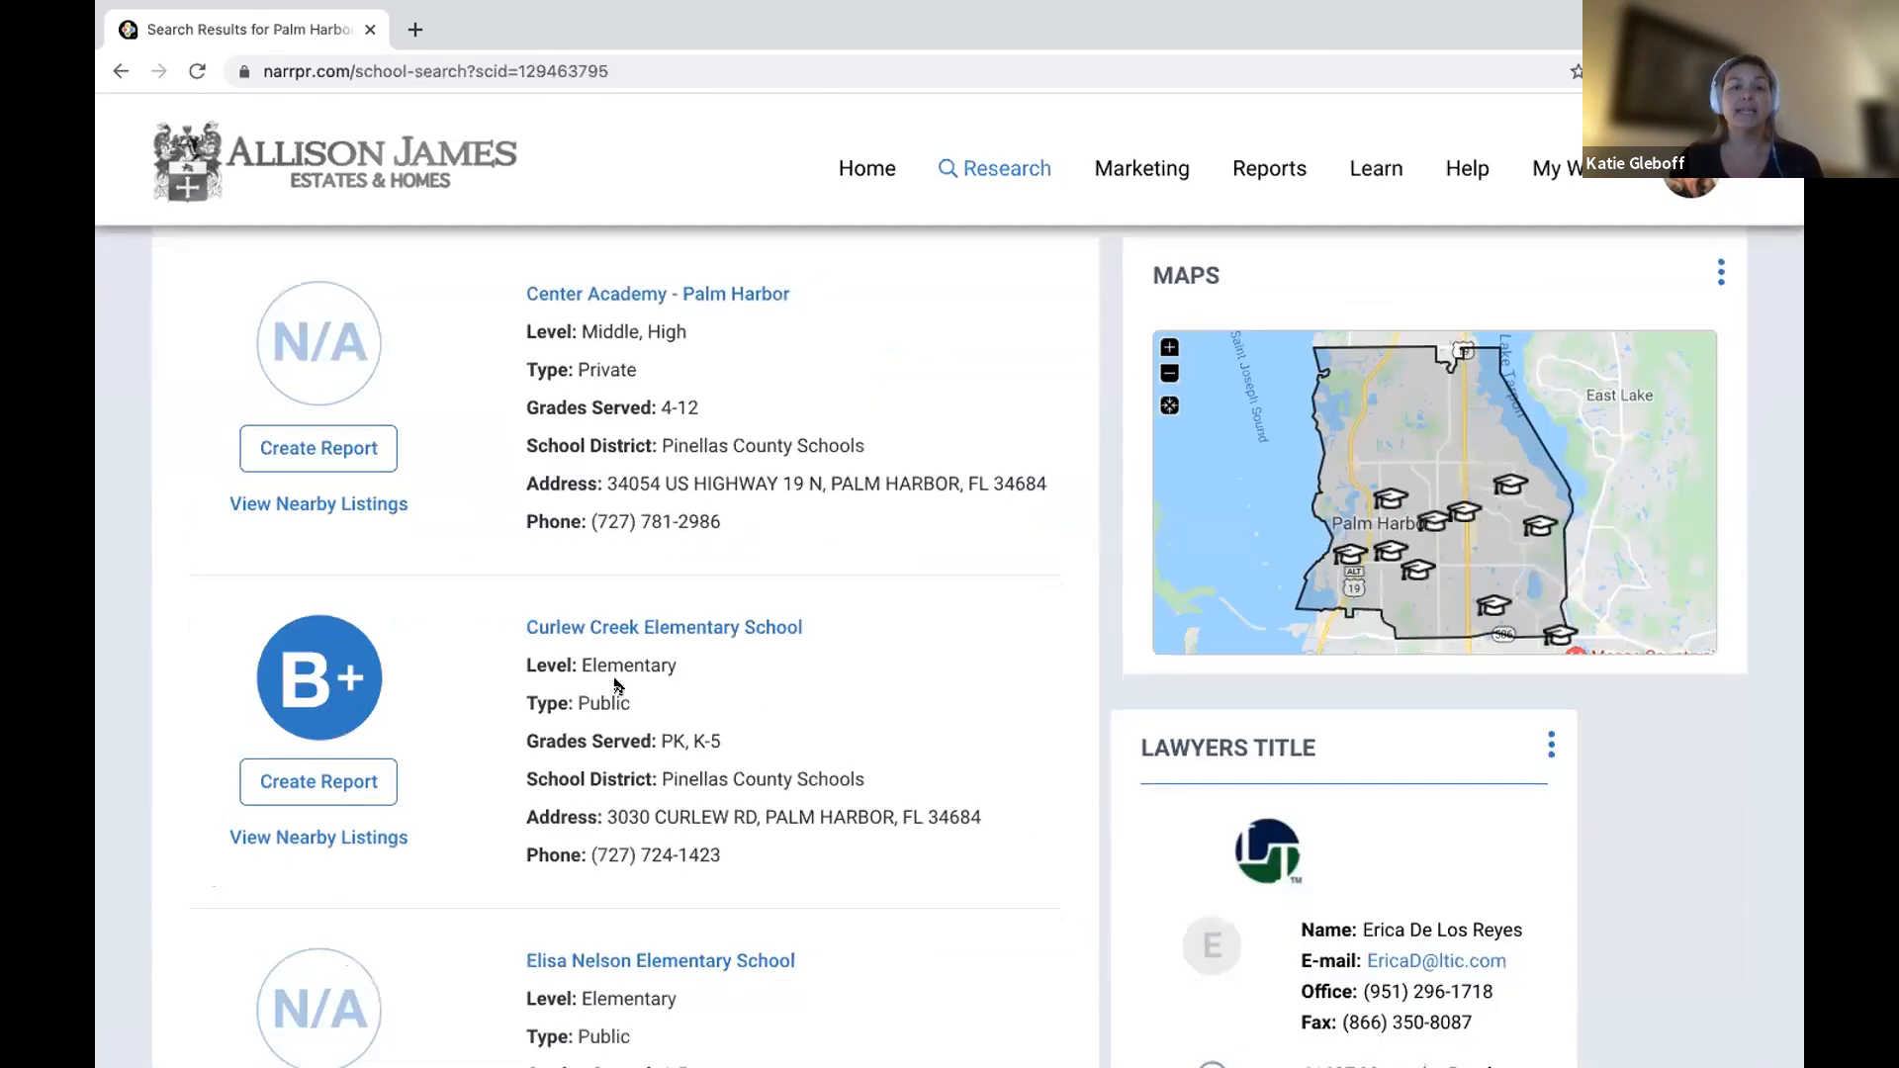
{"action": "scroll", "coordinate": [614, 685], "scroll_direction": "down", "scroll_amount": 13}
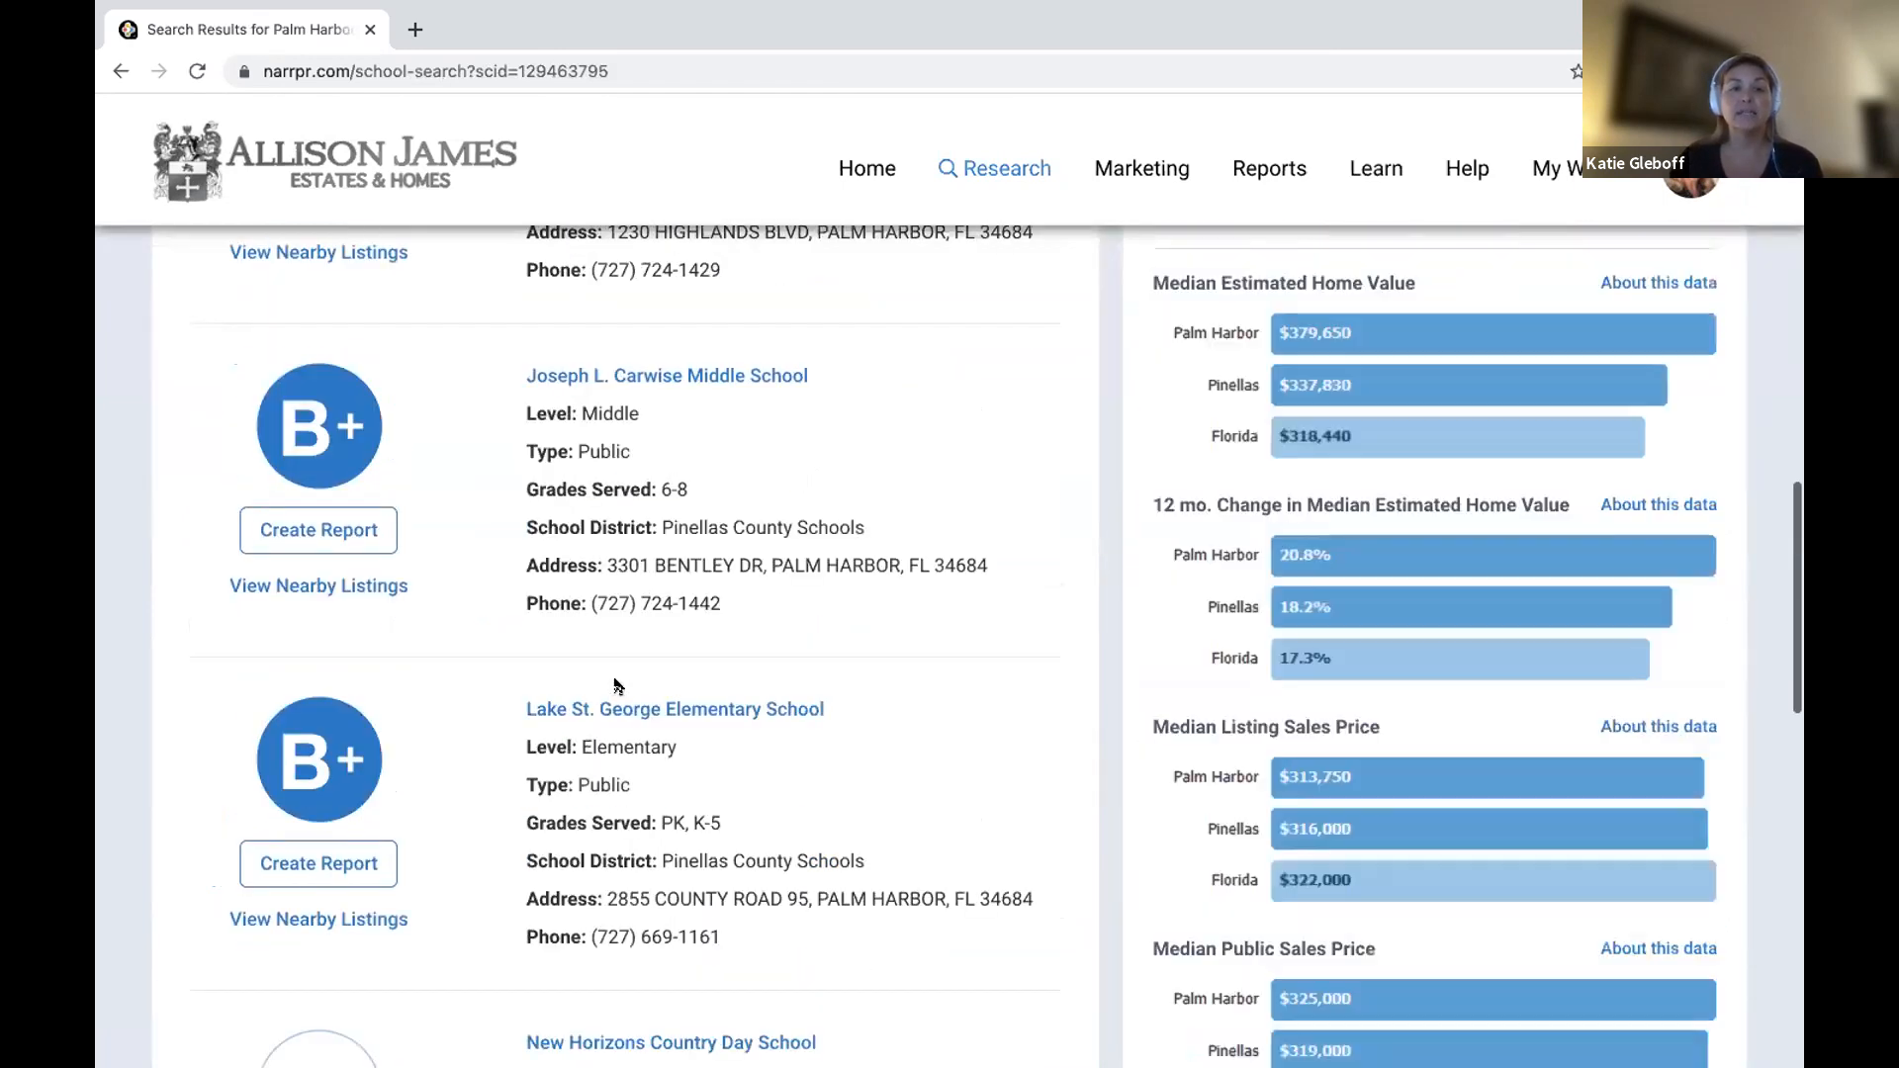
{"action": "scroll", "coordinate": [614, 684], "scroll_direction": "down", "scroll_amount": 6}
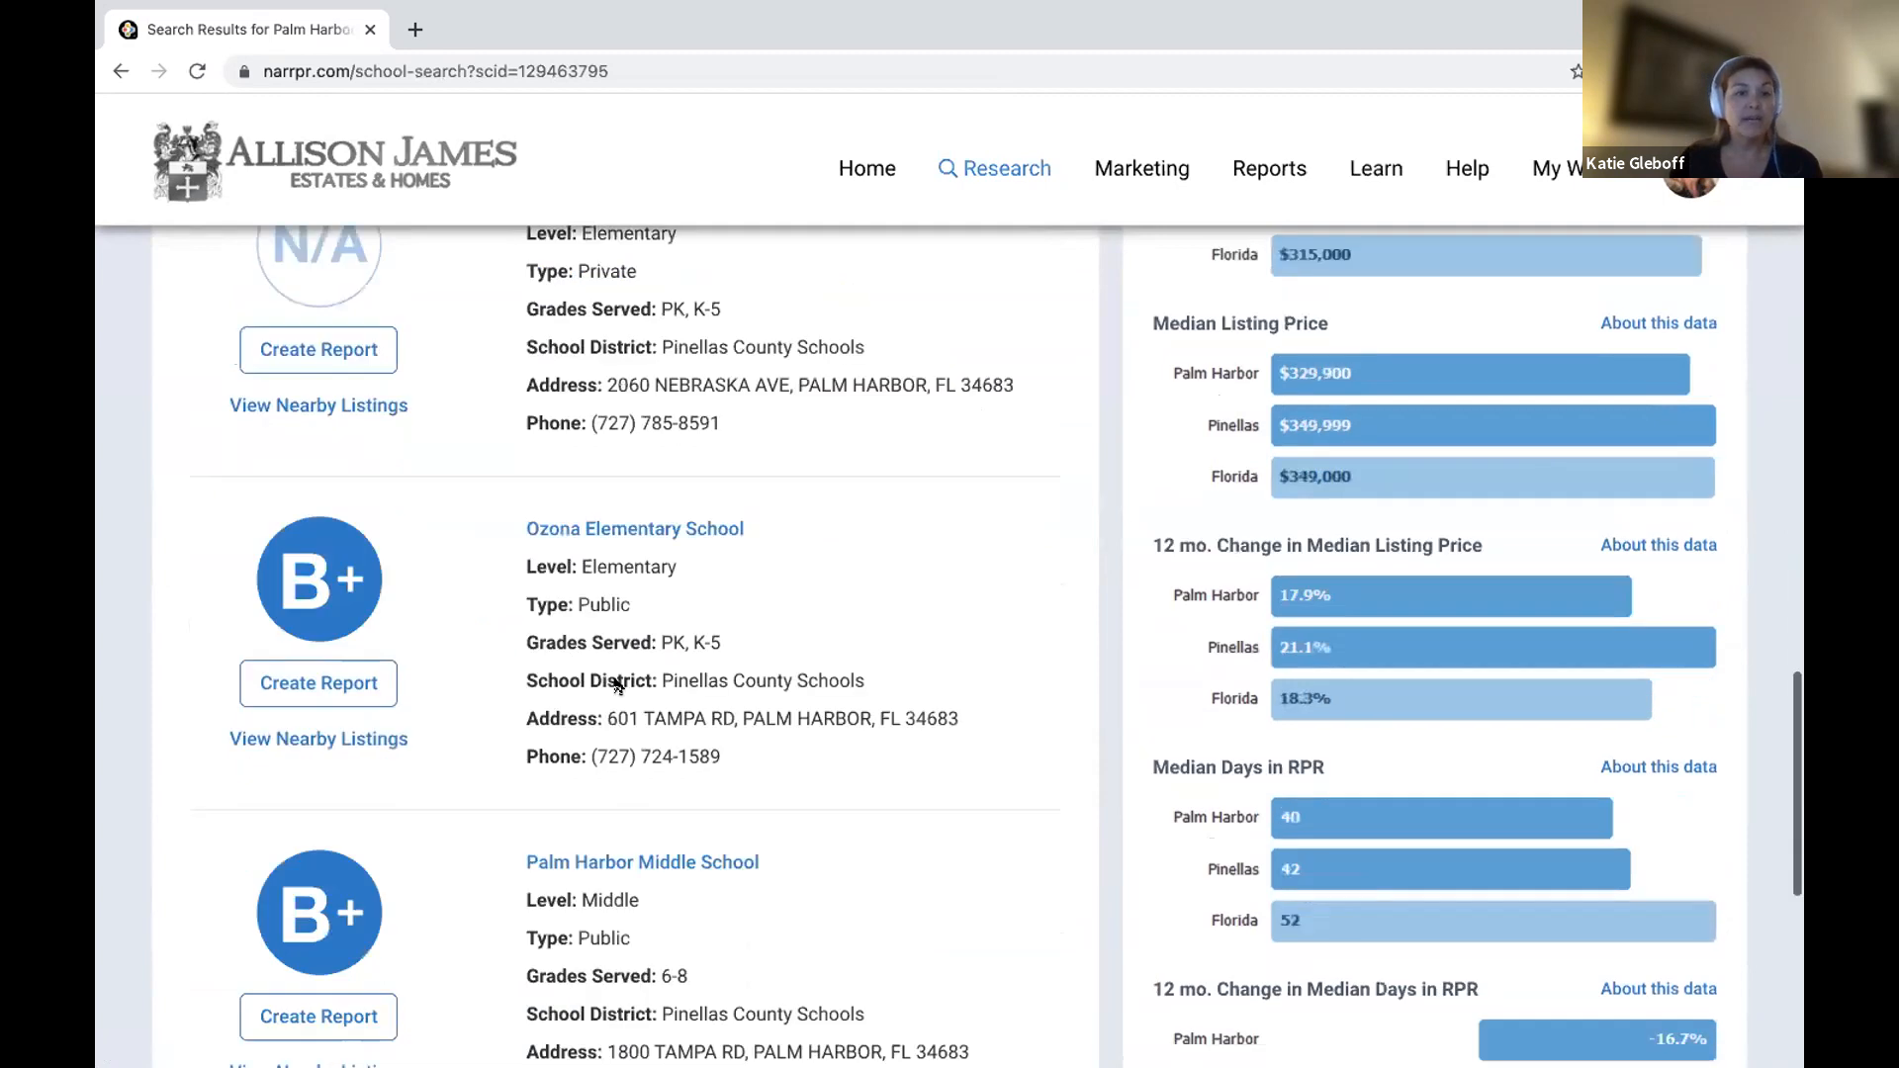
{"action": "scroll", "coordinate": [614, 684], "scroll_direction": "down", "scroll_amount": 6}
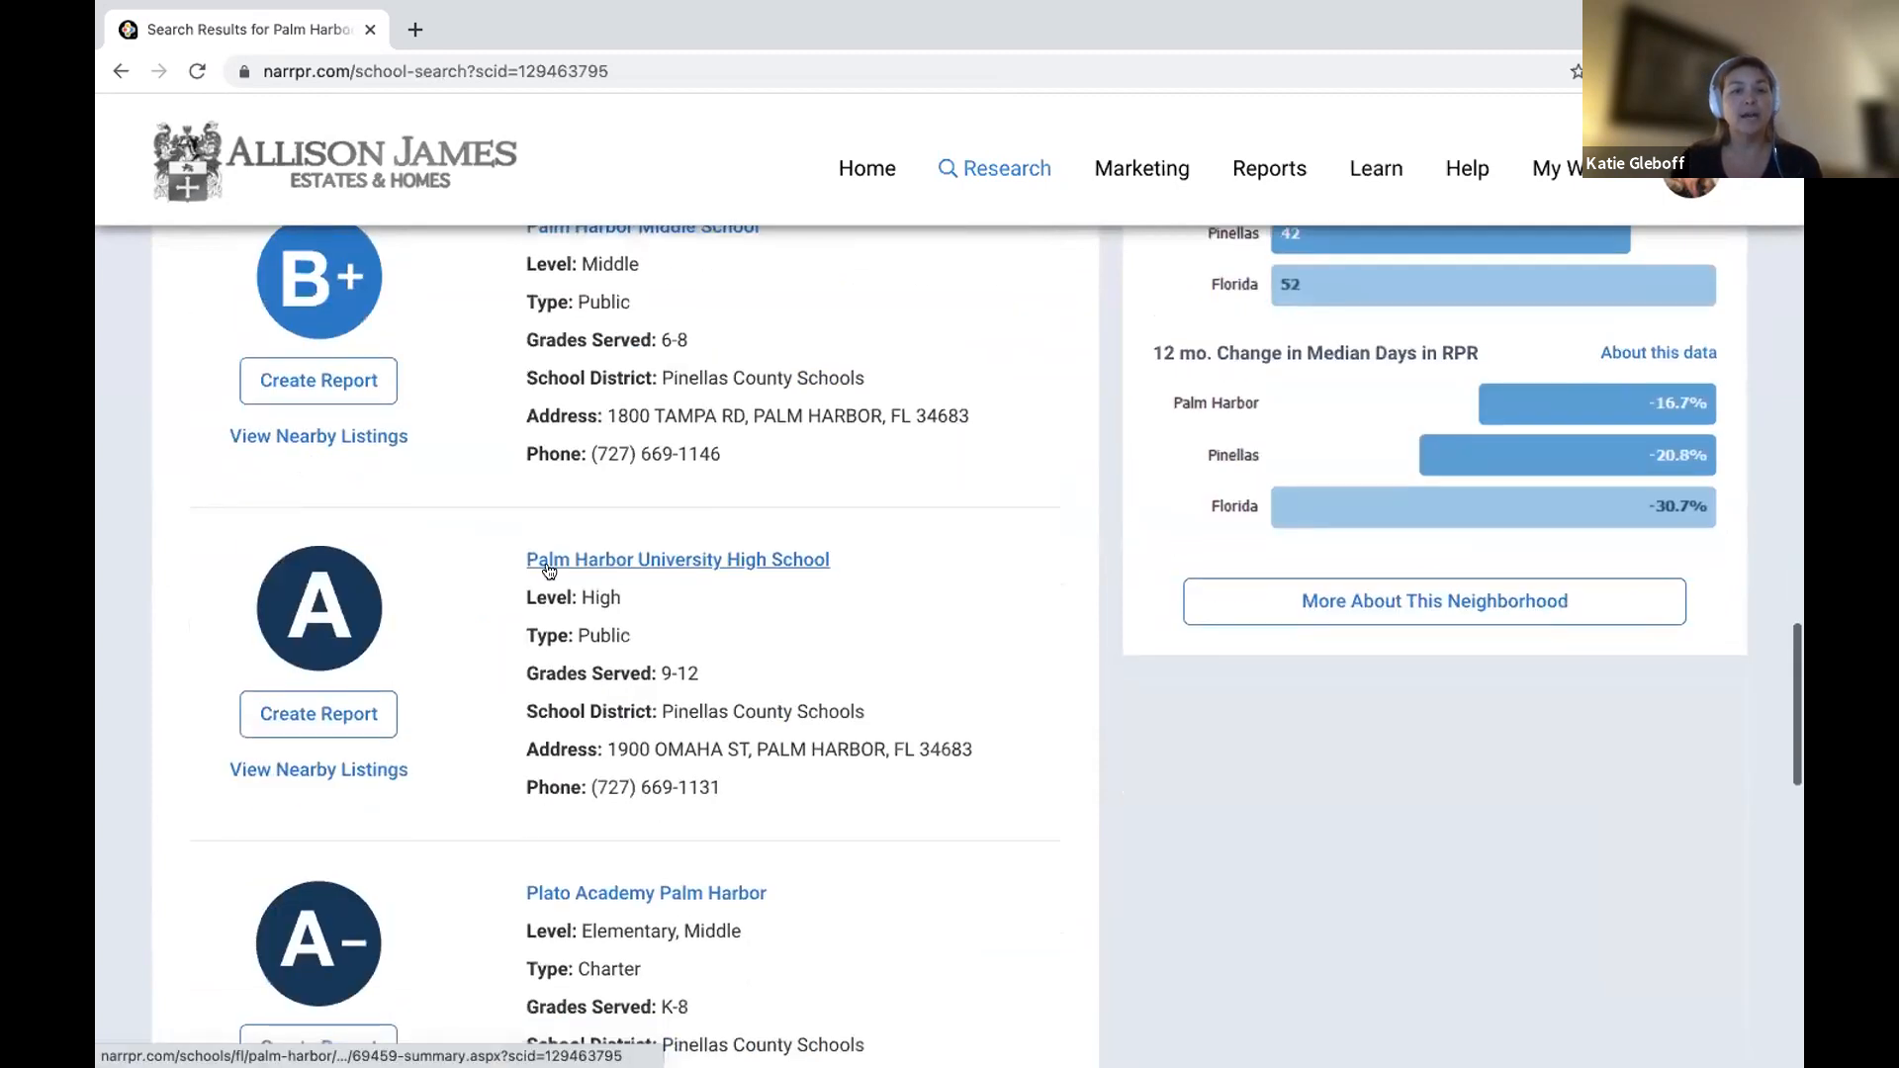
{"action": "left_click", "coordinate": [740, 562]}
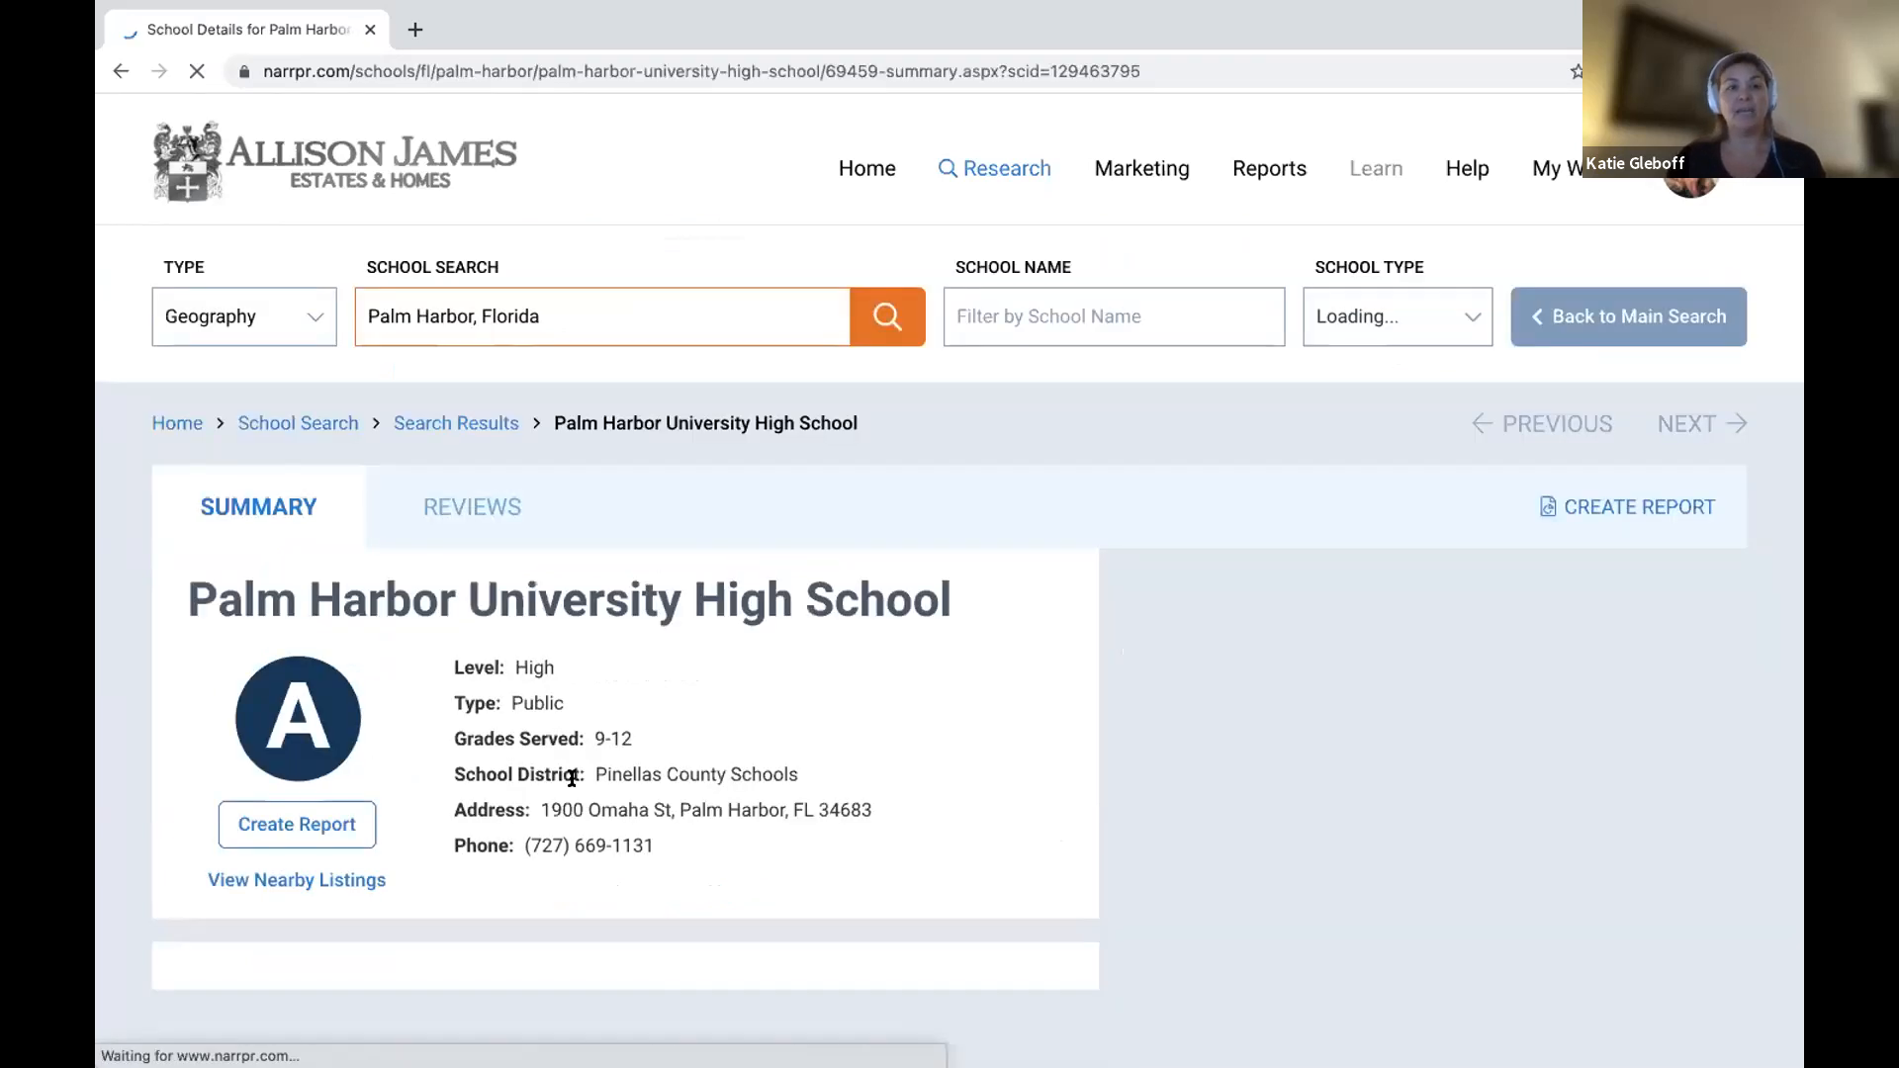
Scroll through Palm Harbor University High School's Comparisons and Ratings, then back to the top.
{"action": "scroll", "coordinate": [572, 778], "scroll_direction": "down", "scroll_amount": 10}
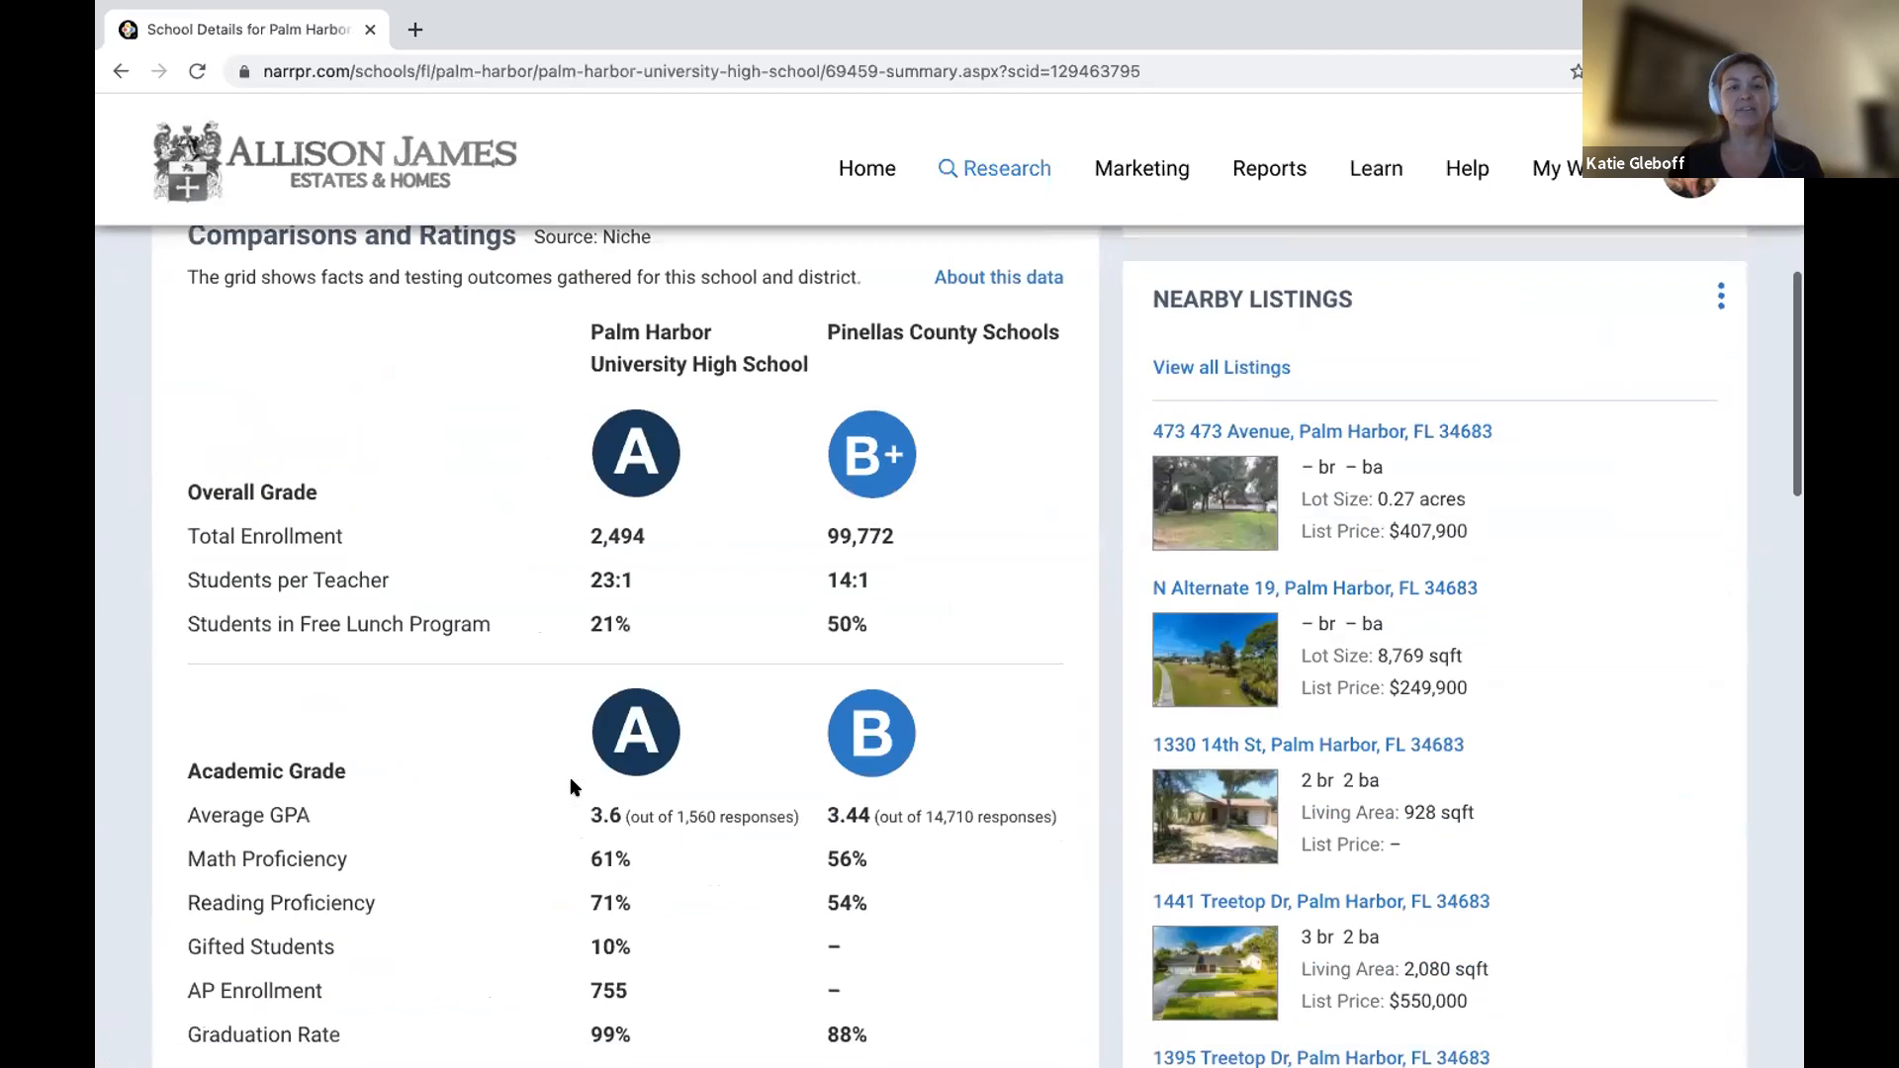
{"action": "scroll", "coordinate": [572, 787], "scroll_direction": "up", "scroll_amount": 1}
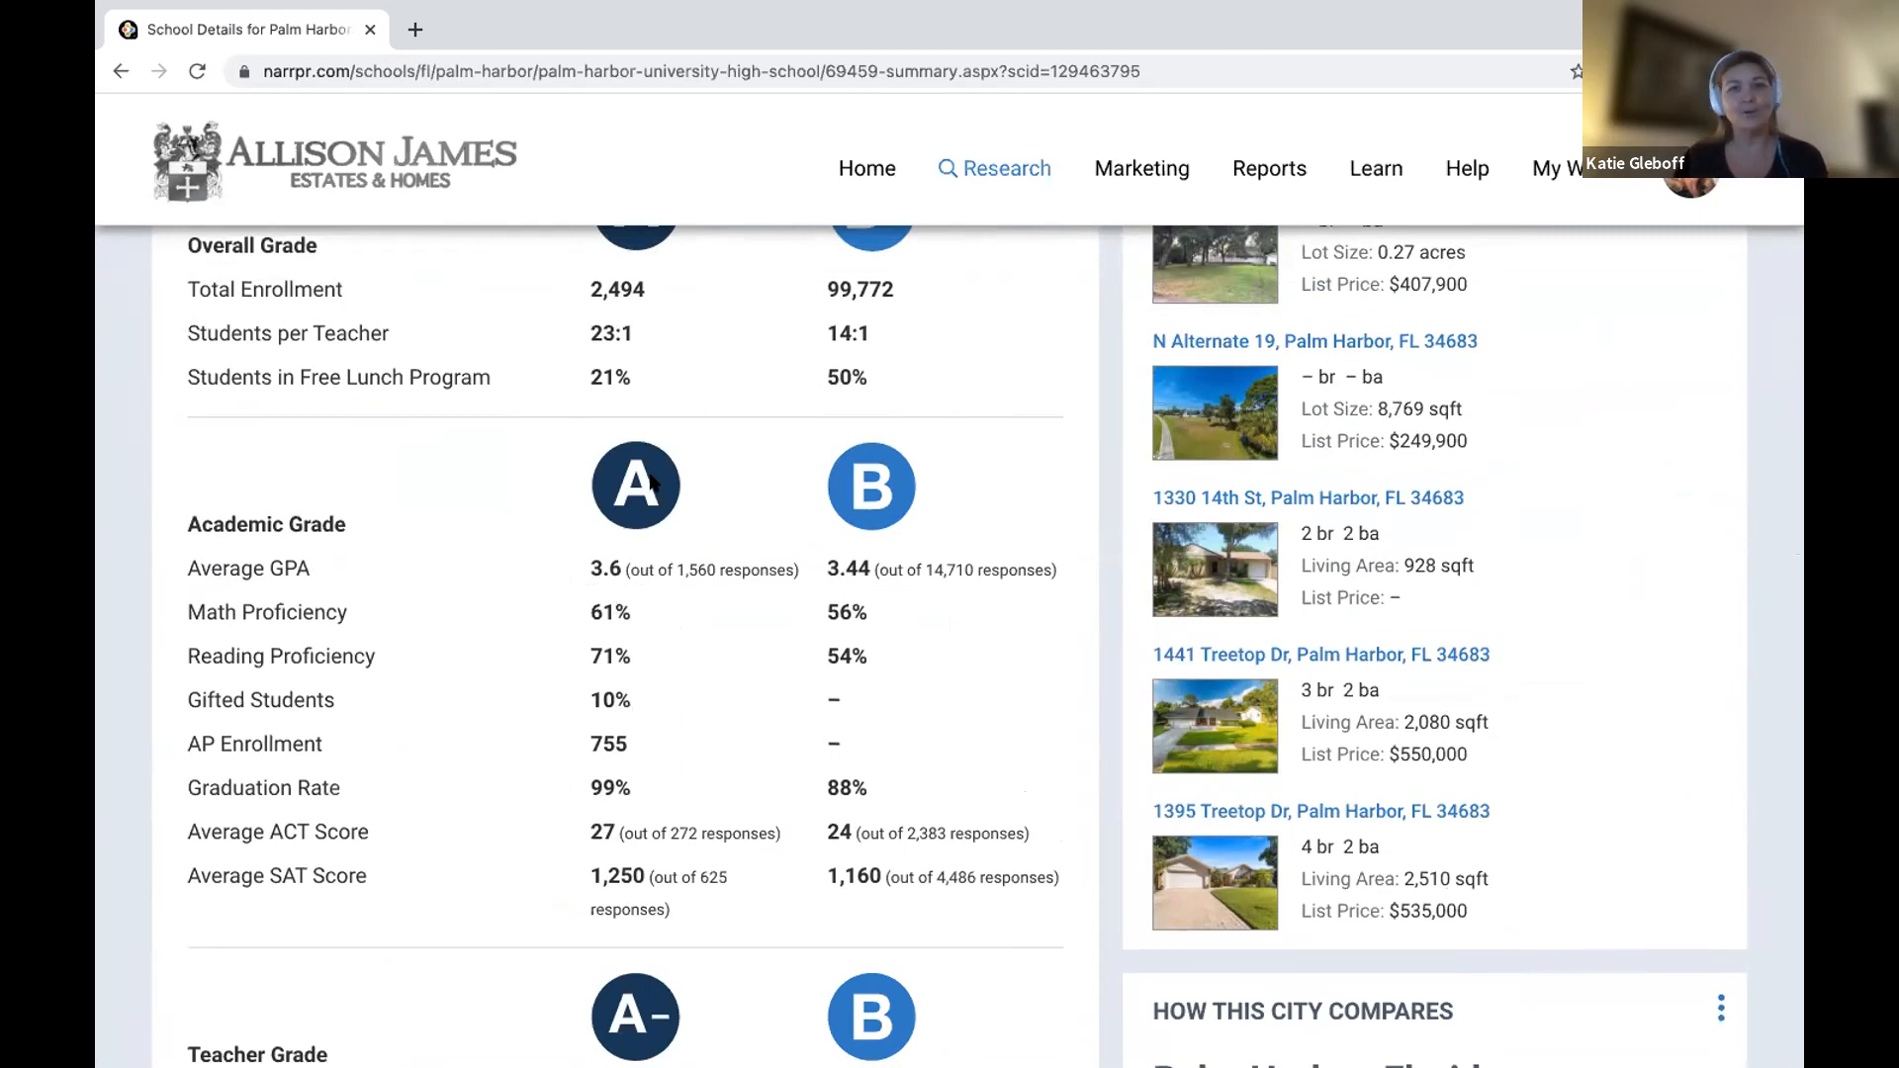
{"action": "scroll", "coordinate": [649, 477], "scroll_direction": "up", "scroll_amount": 5}
{"action": "scroll", "coordinate": [648, 477], "scroll_direction": "up", "scroll_amount": 3}
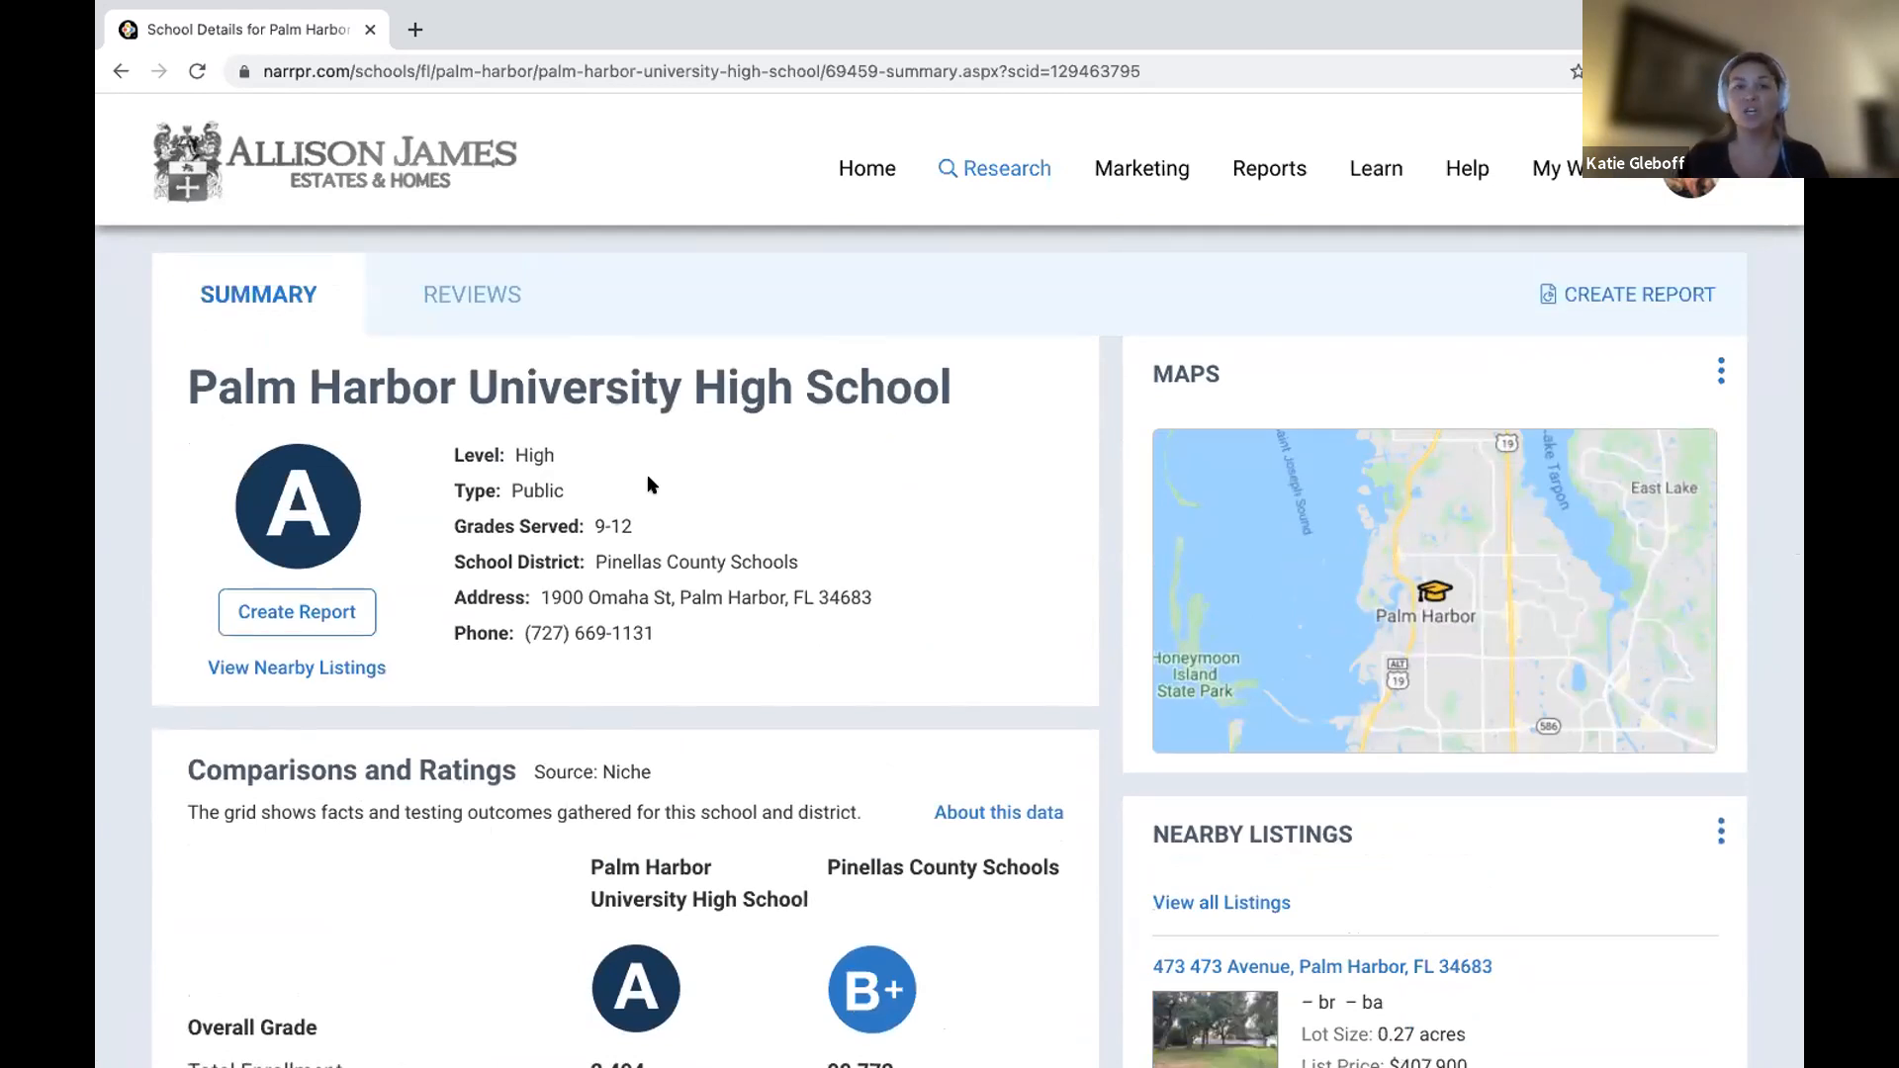
Show the 138 properties near the school in Map view, then return to the school page.
{"action": "left_click", "coordinate": [286, 670]}
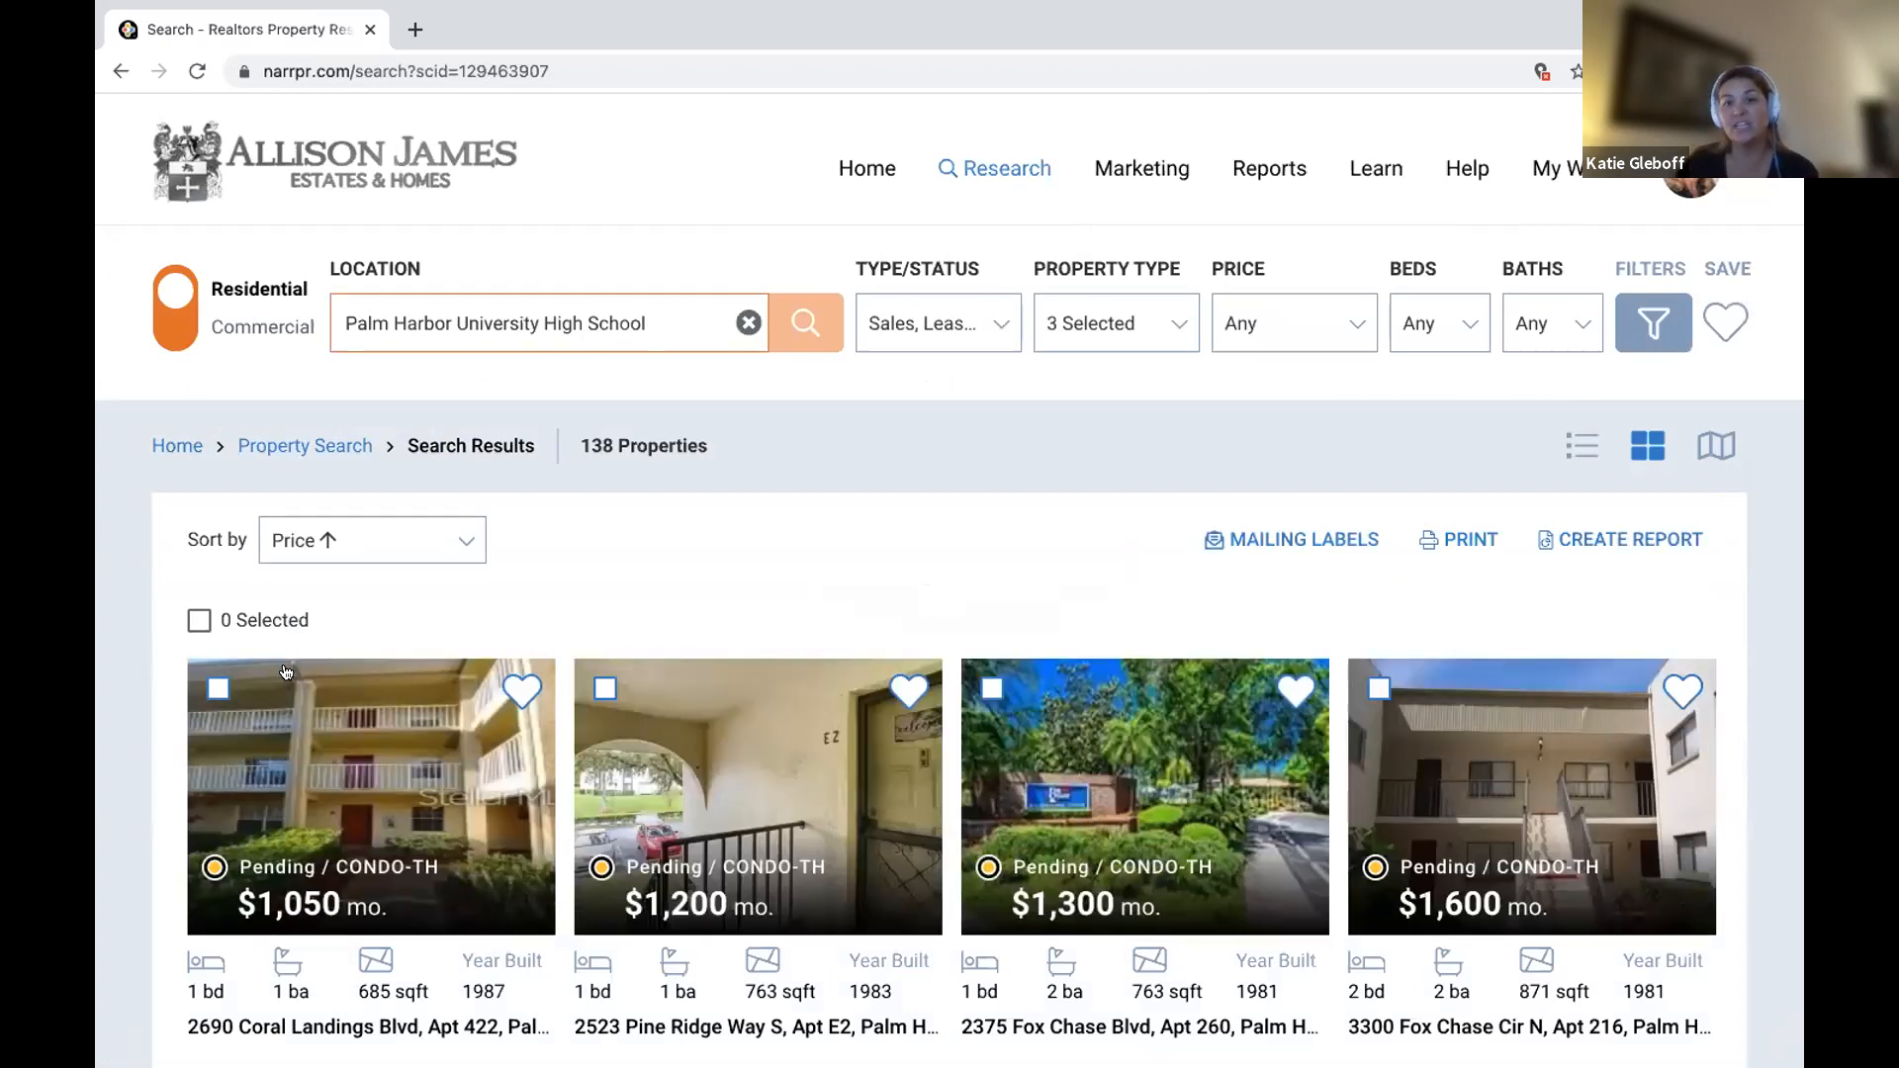
{"action": "left_click", "coordinate": [1717, 445]}
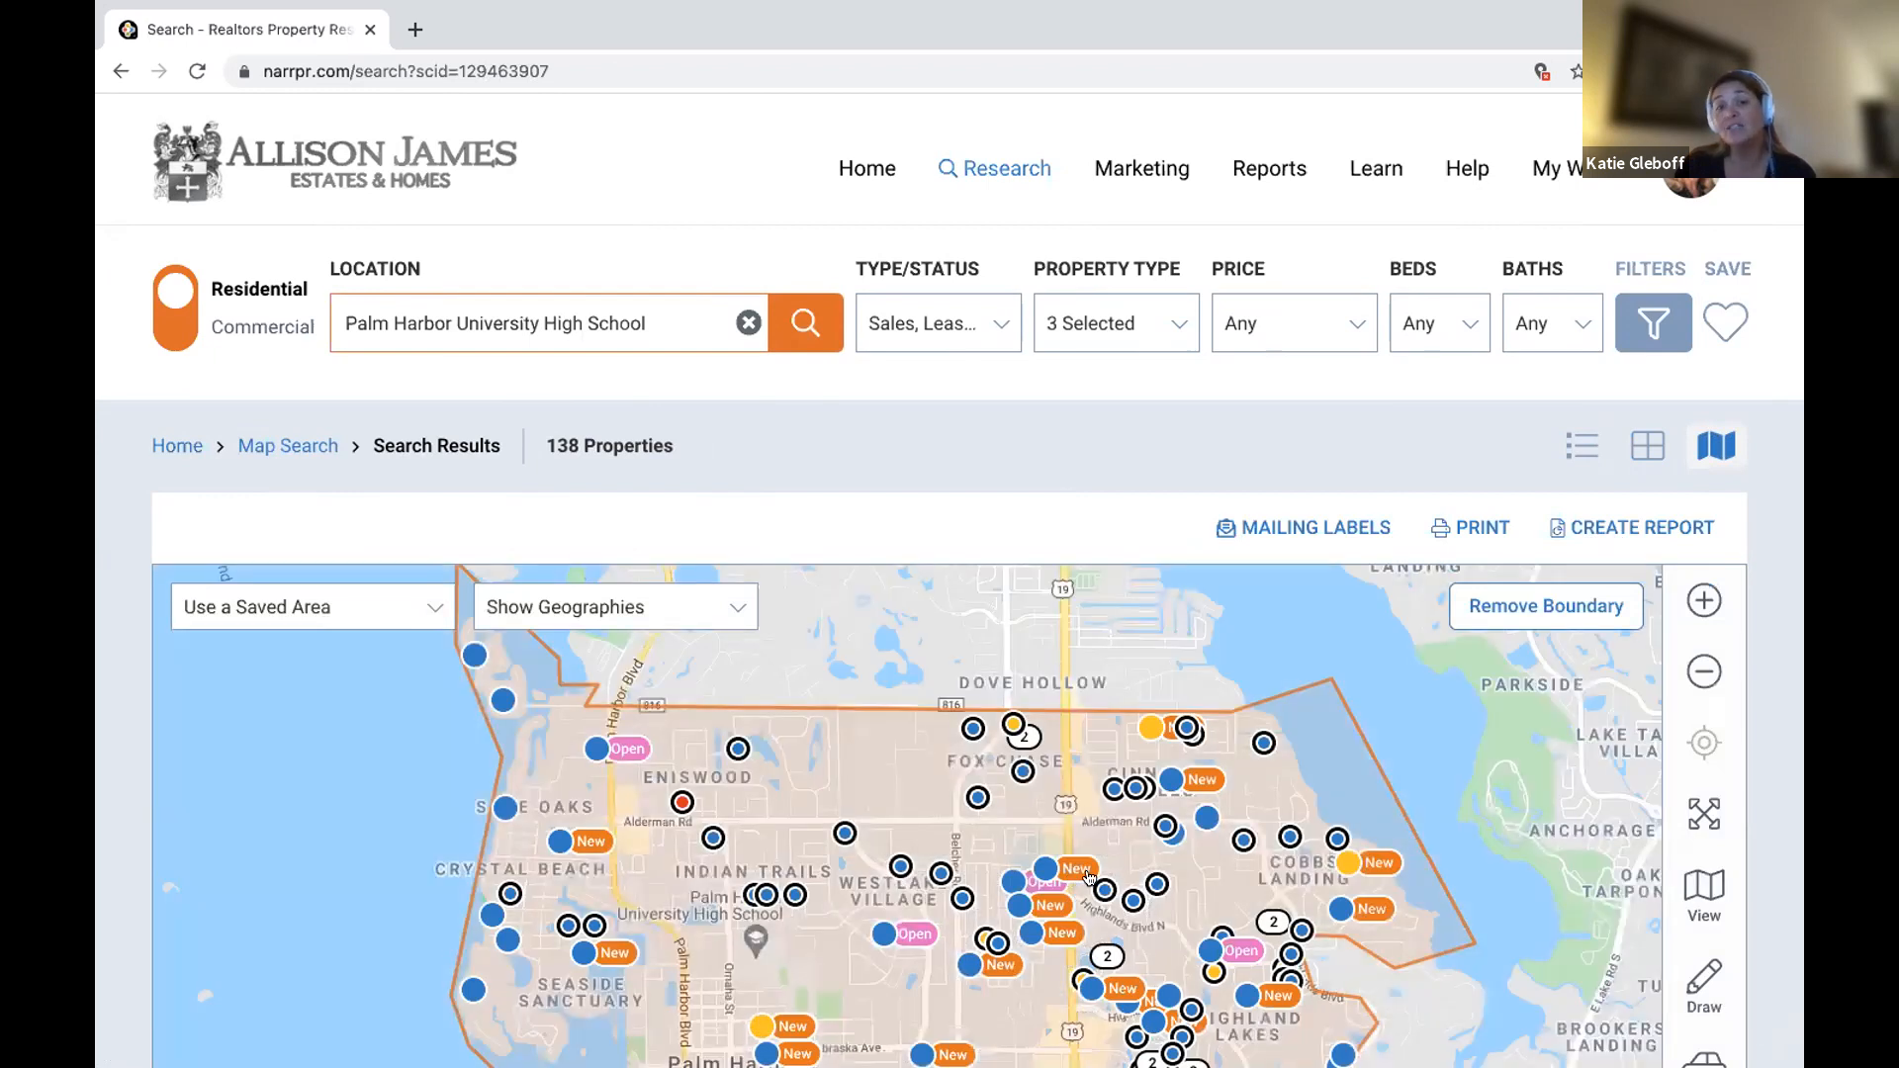
{"action": "scroll", "coordinate": [1088, 877], "scroll_direction": "down", "scroll_amount": 4}
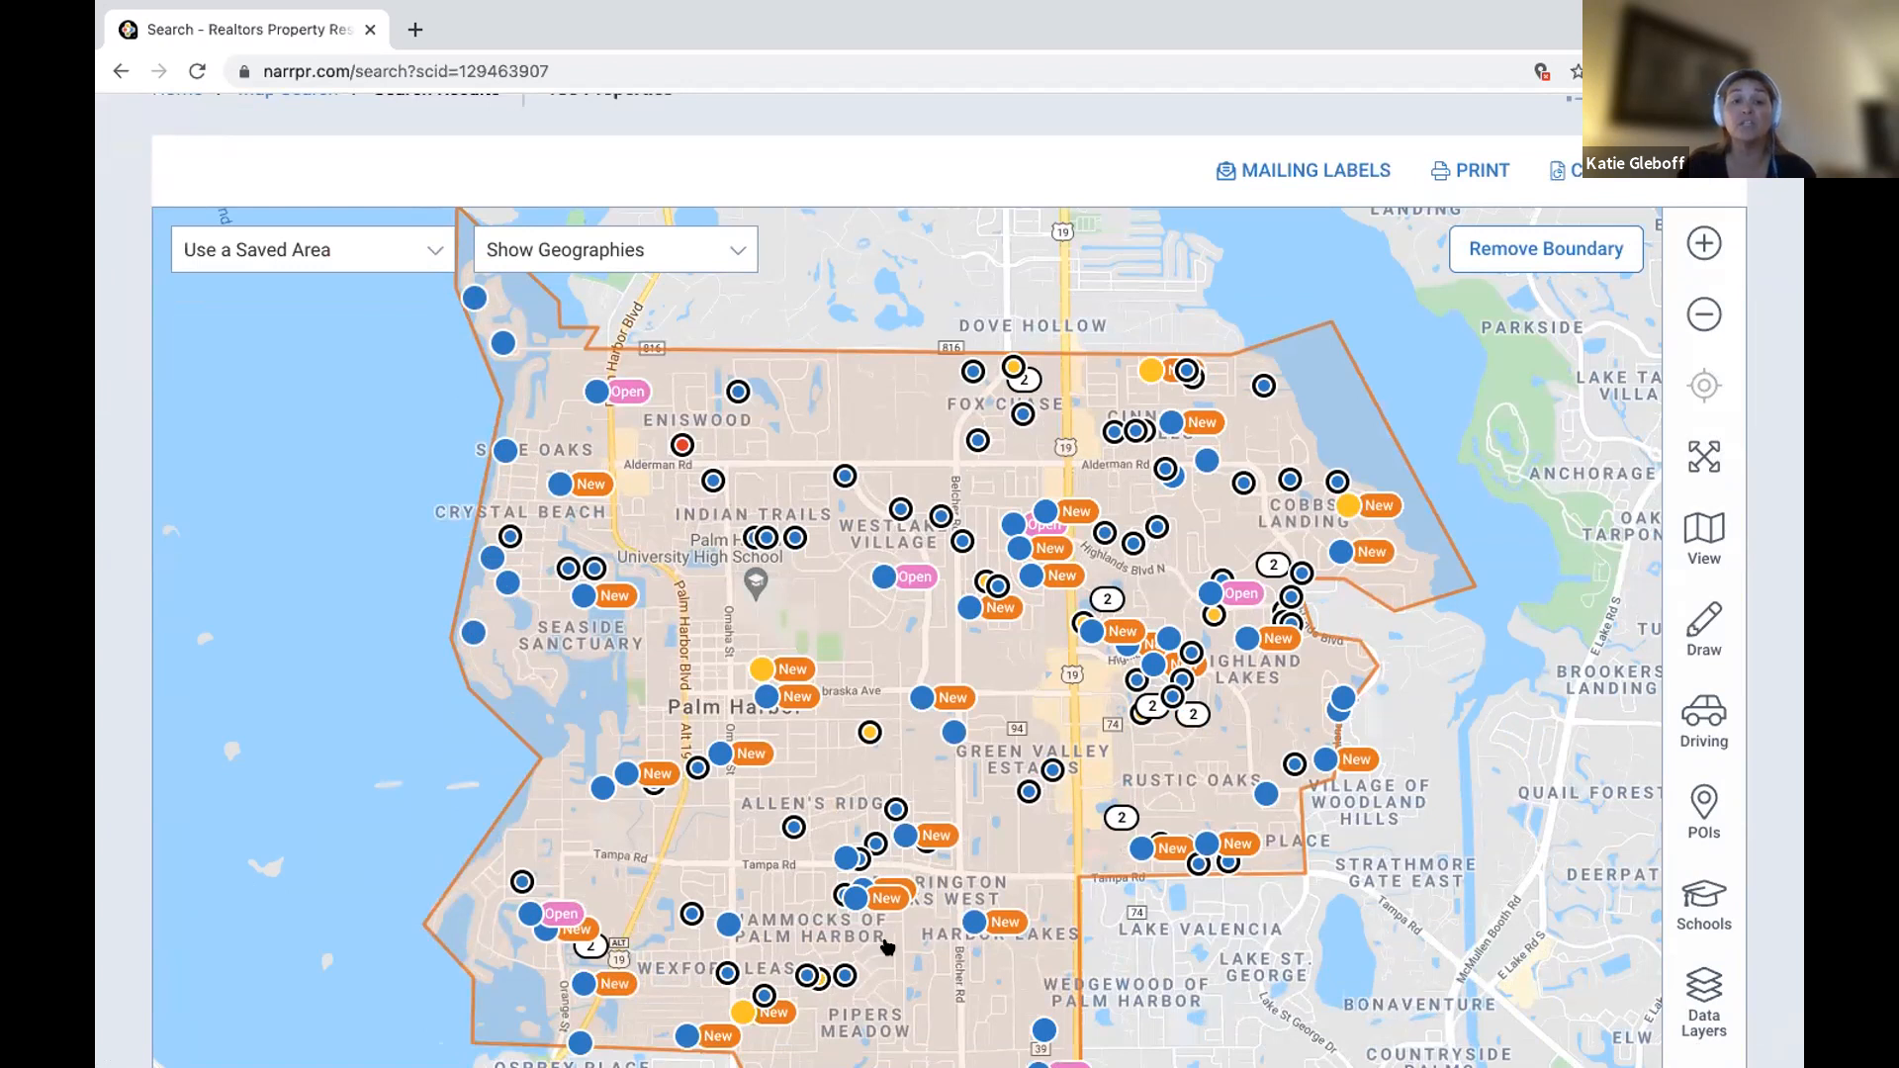
{"action": "scroll", "coordinate": [887, 947], "scroll_direction": "up", "scroll_amount": 1}
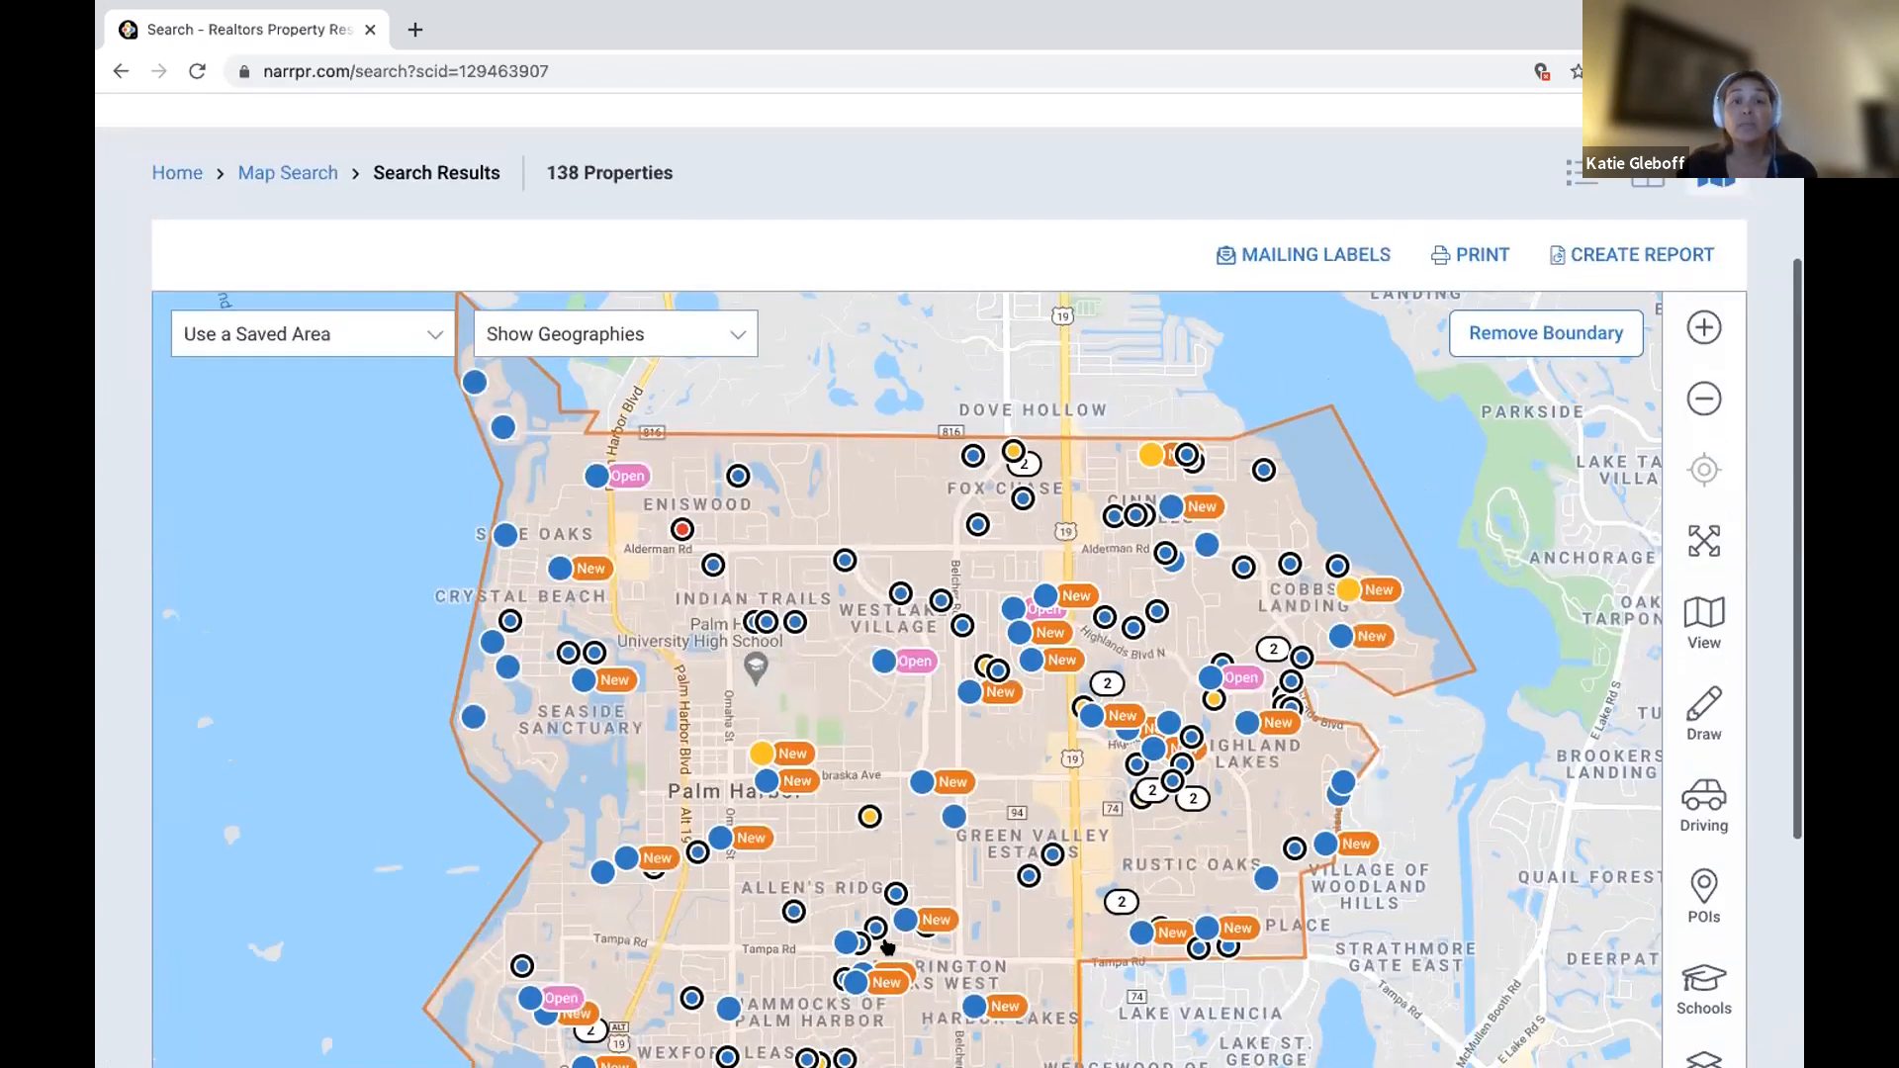
{"action": "scroll", "coordinate": [887, 947], "scroll_direction": "up", "scroll_amount": 1}
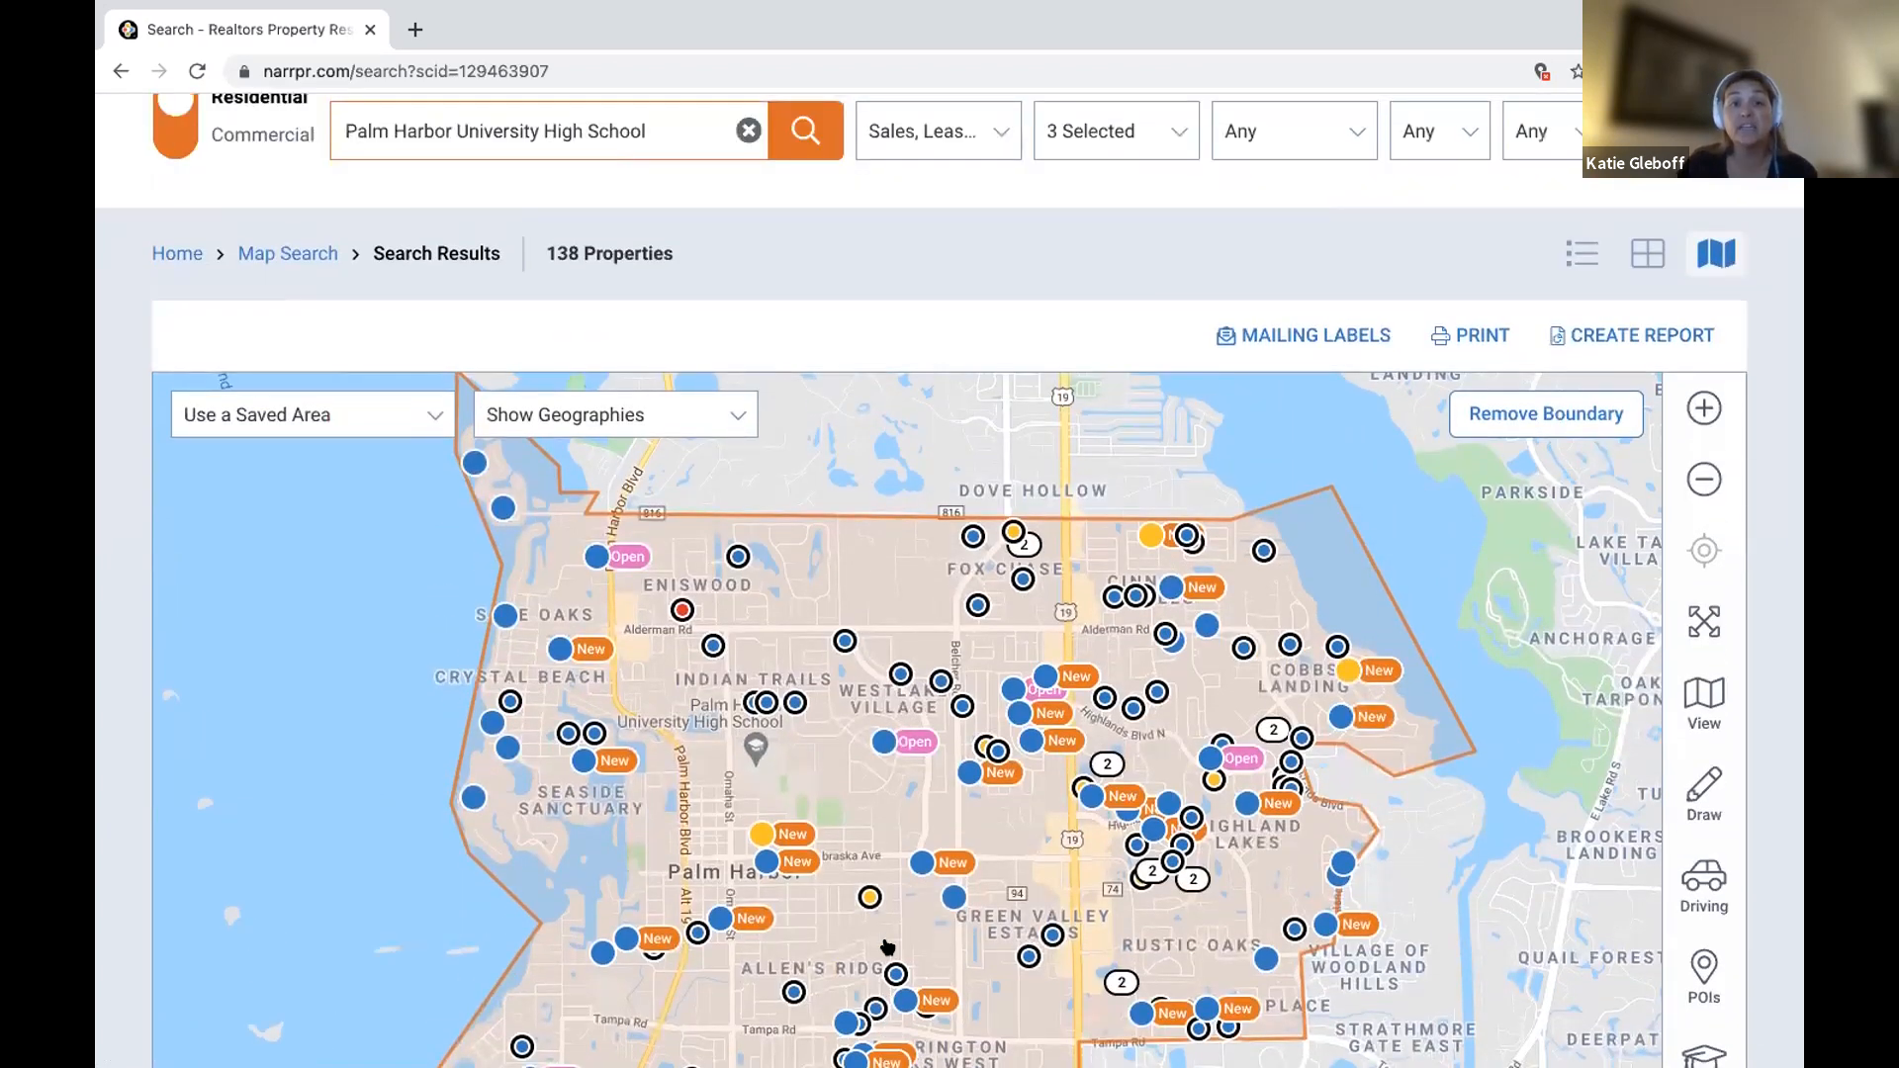
{"action": "scroll", "coordinate": [887, 947], "scroll_direction": "up", "scroll_amount": 1}
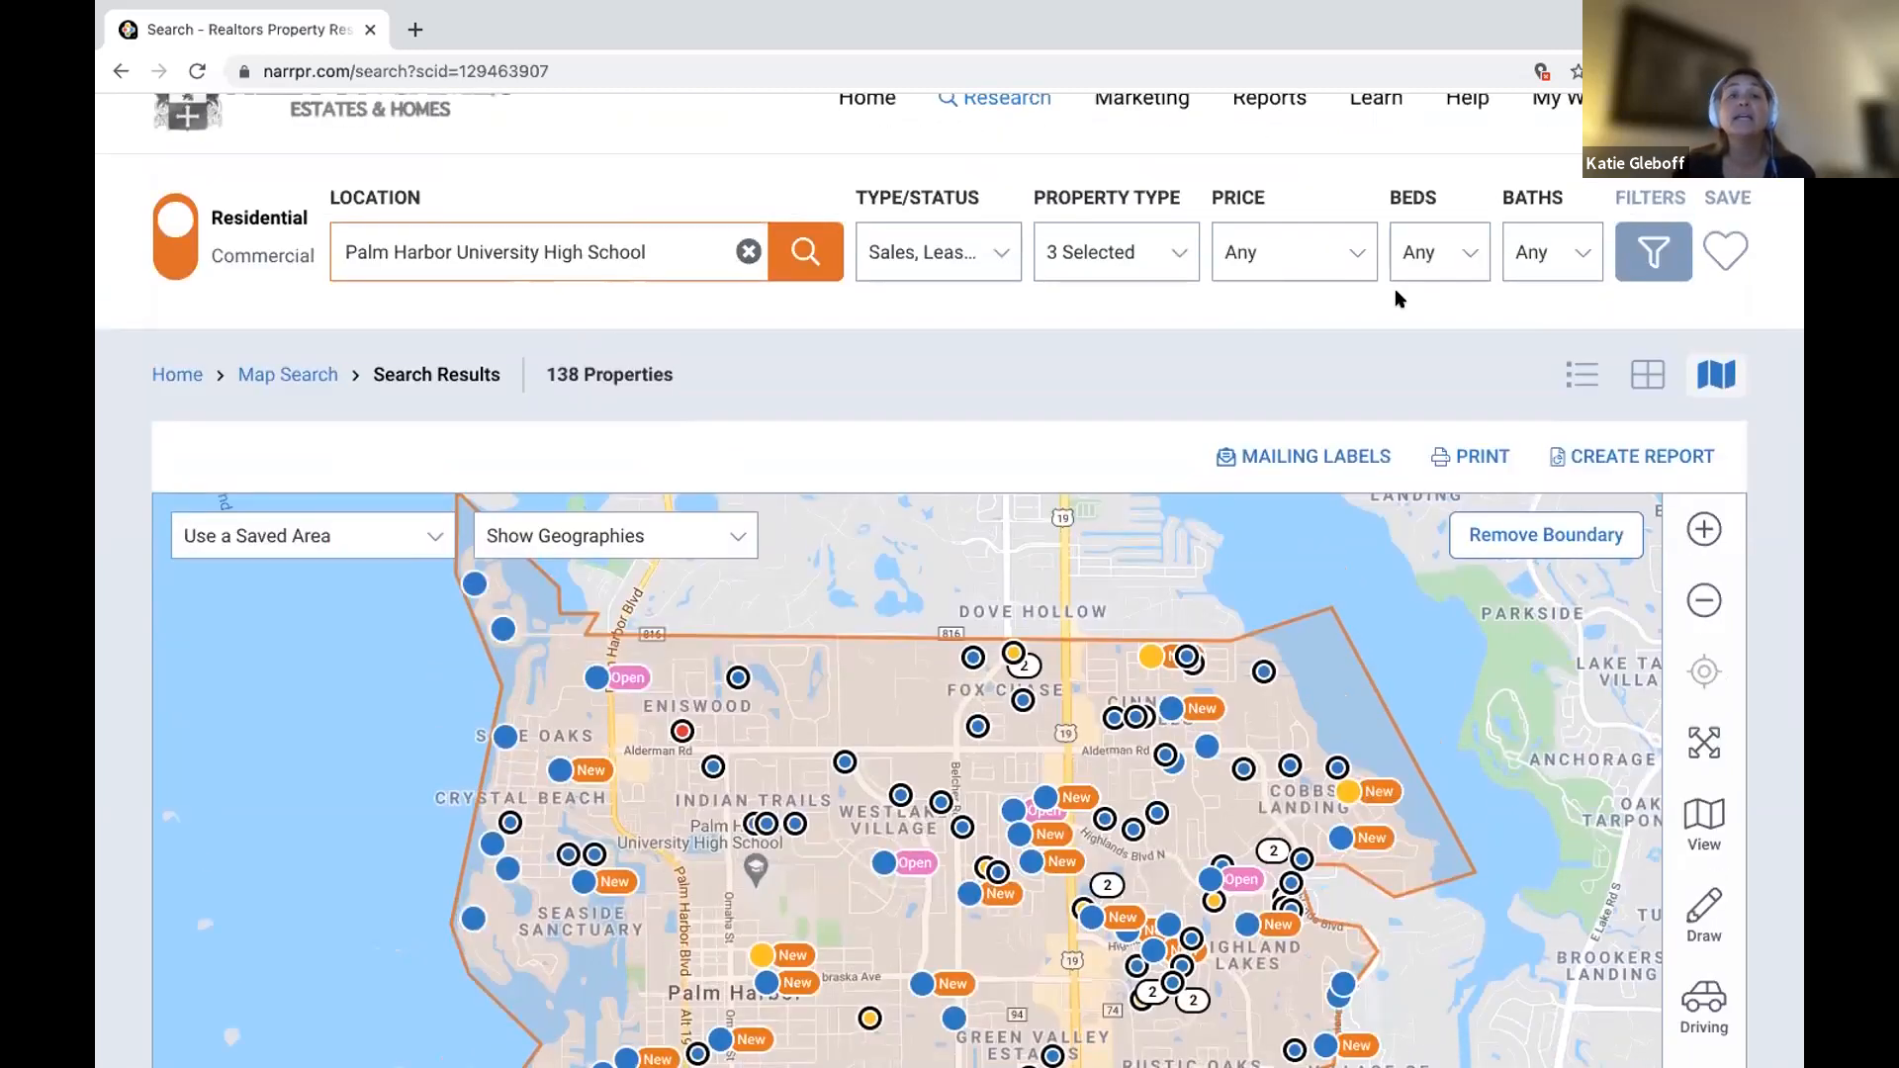
{"action": "left_click", "coordinate": [120, 71]}
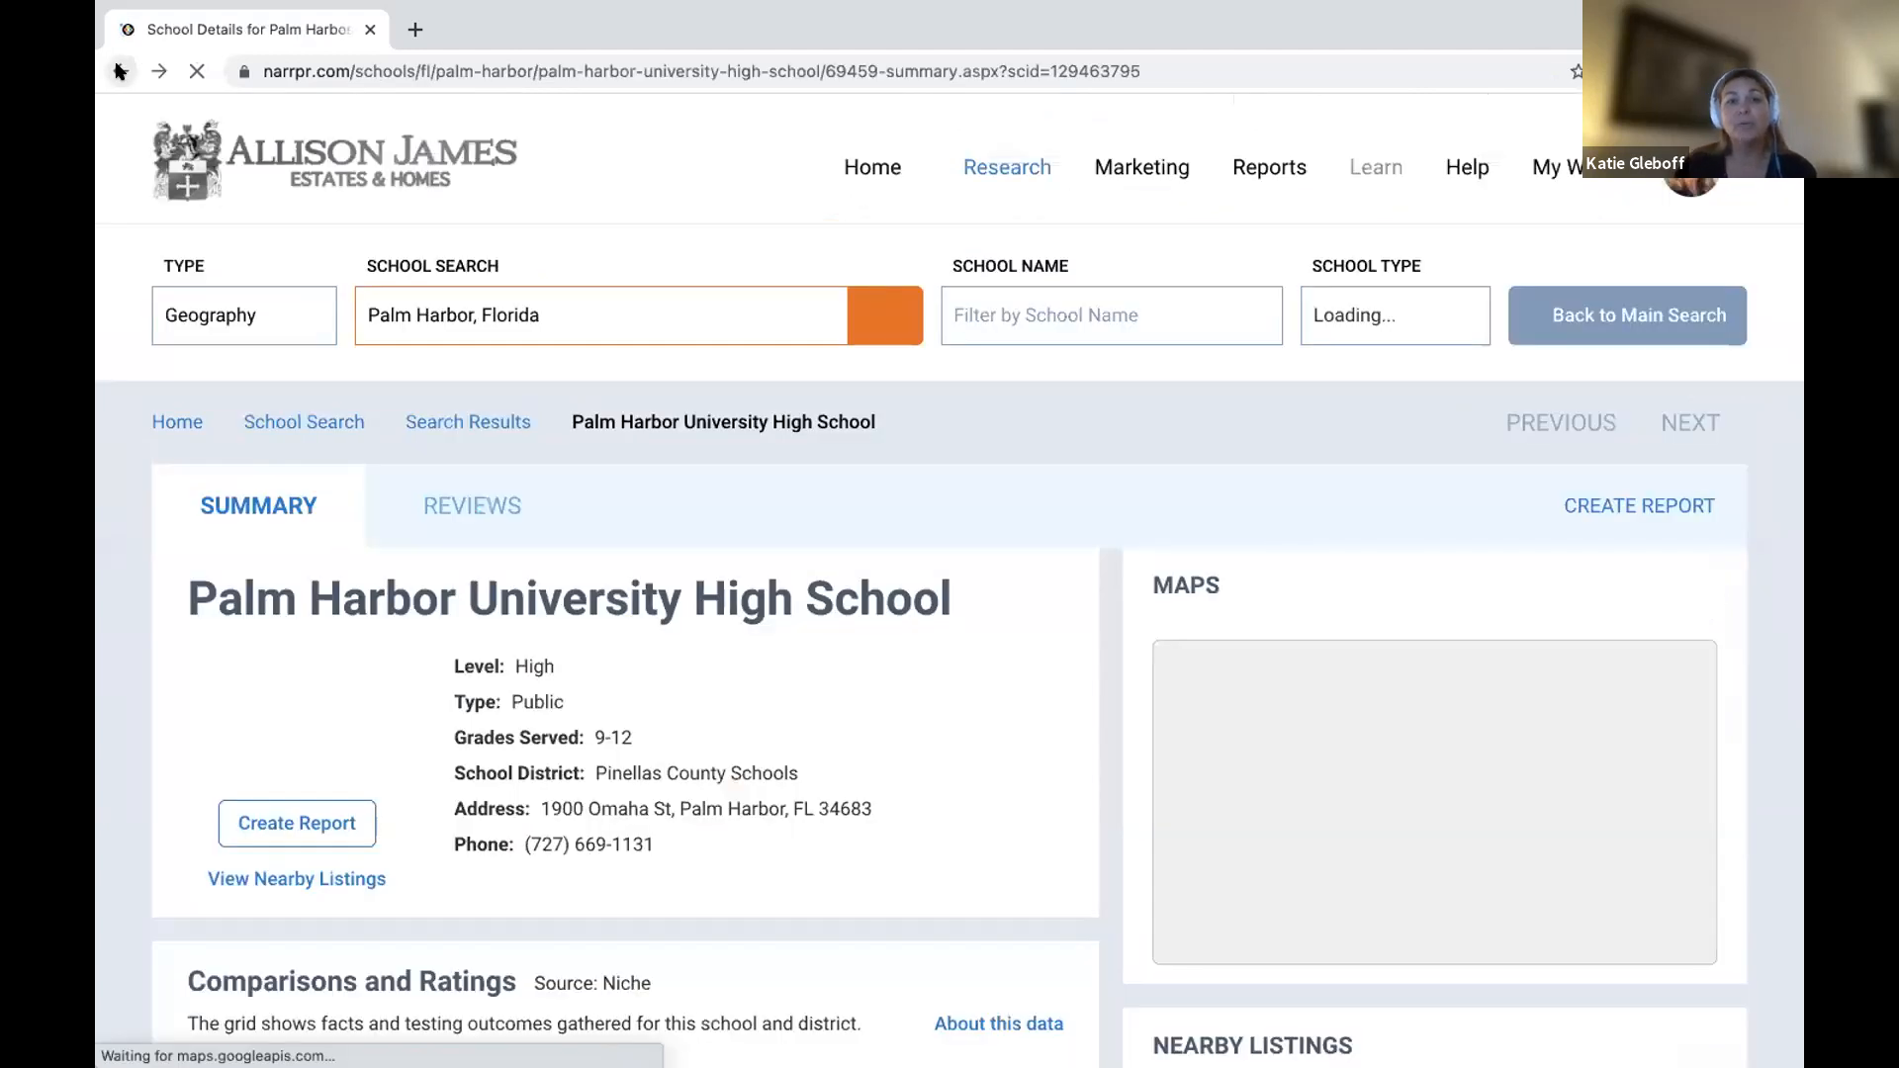
Start a report for Palm Harbor University High School from its details page.
{"action": "scroll", "coordinate": [406, 606], "scroll_direction": "down", "scroll_amount": 2}
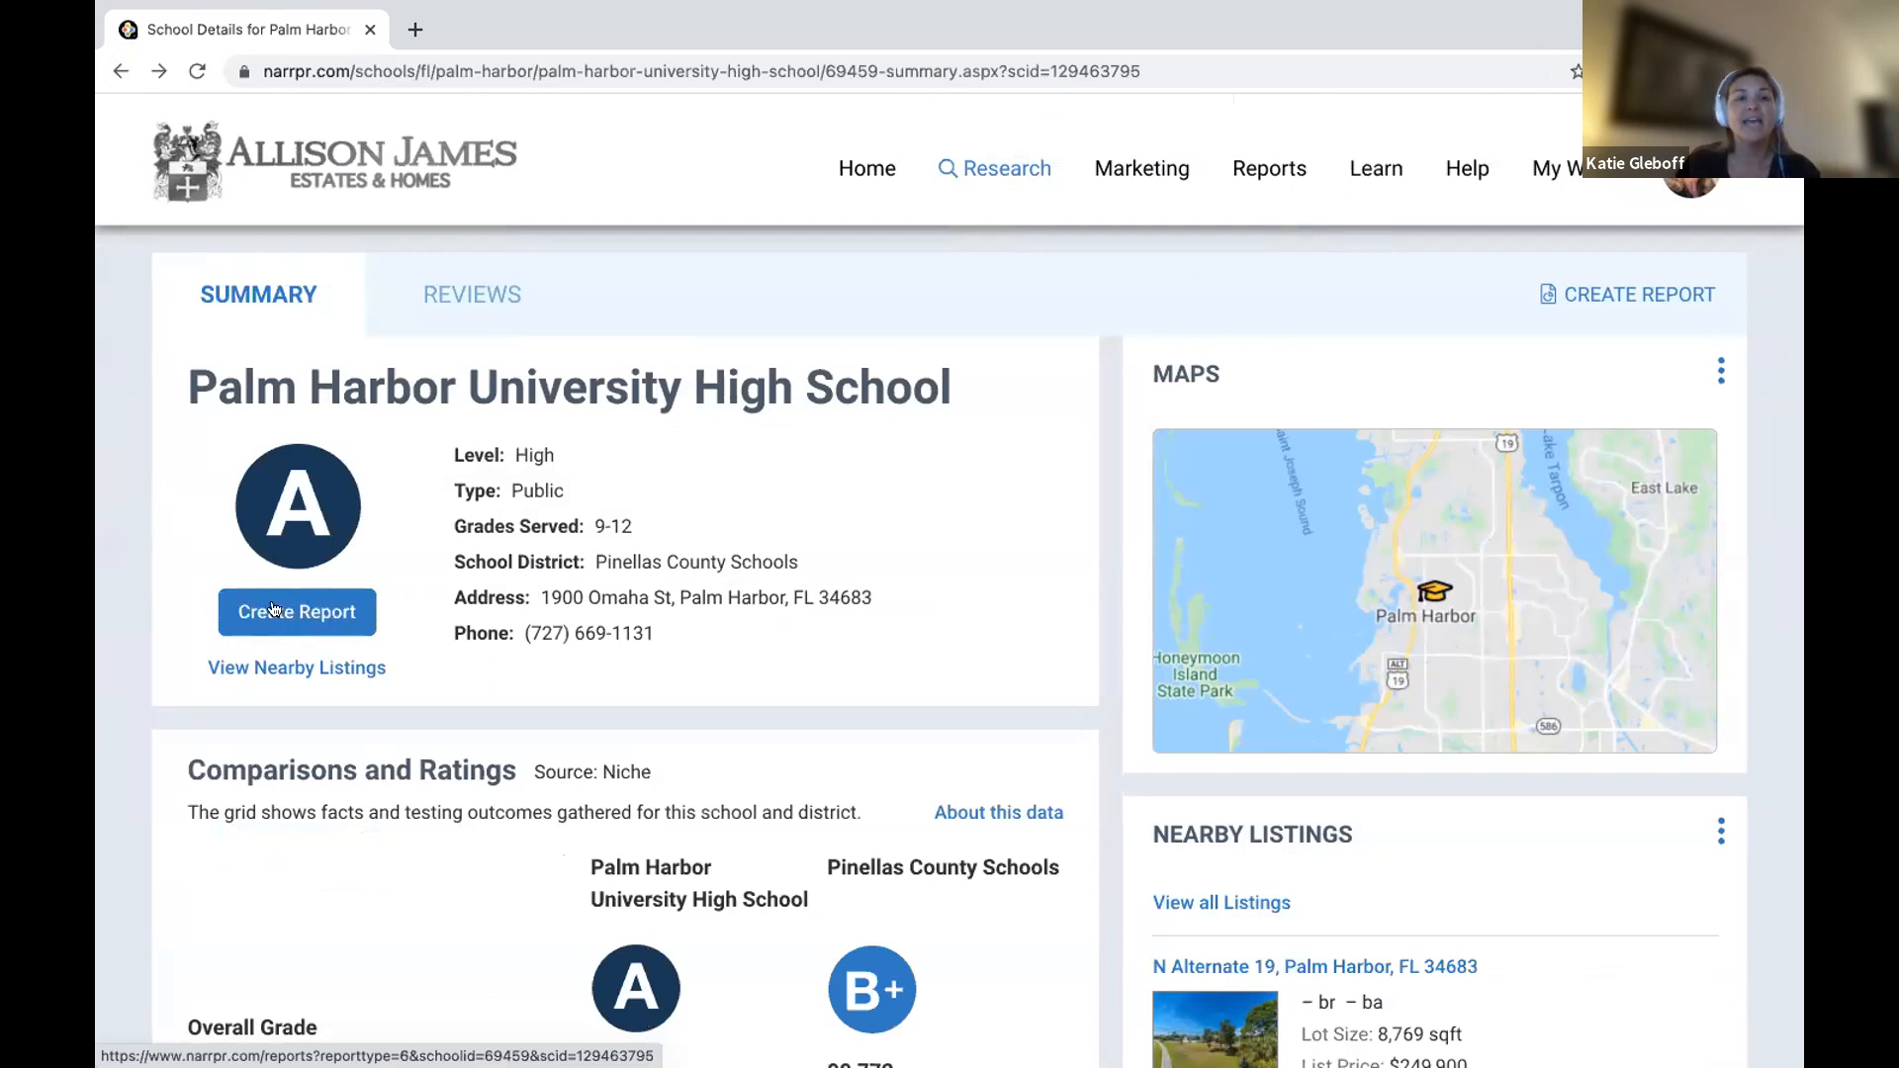
{"action": "left_click", "coordinate": [303, 607]}
Start a school report for the selected school.
{"action": "left_click", "coordinate": [302, 607]}
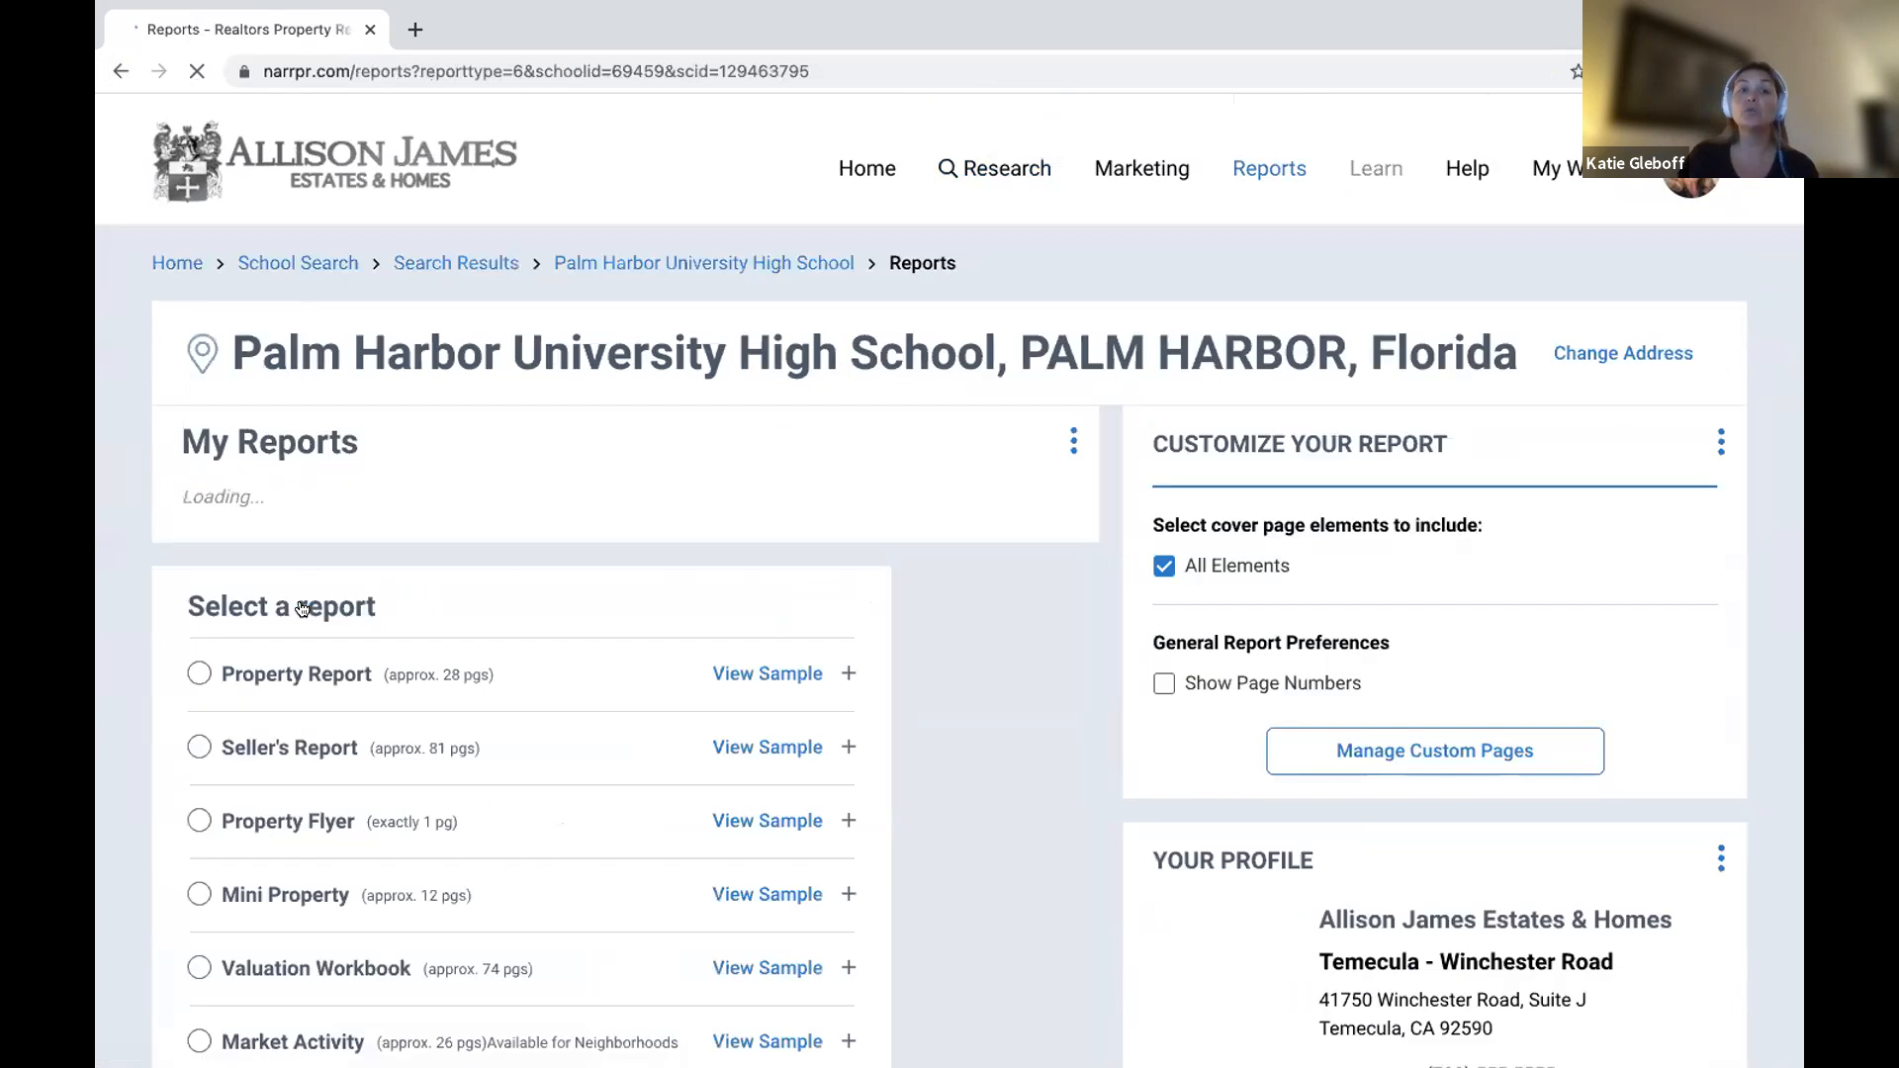
{"action": "scroll", "coordinate": [303, 608], "scroll_direction": "down", "scroll_amount": 3}
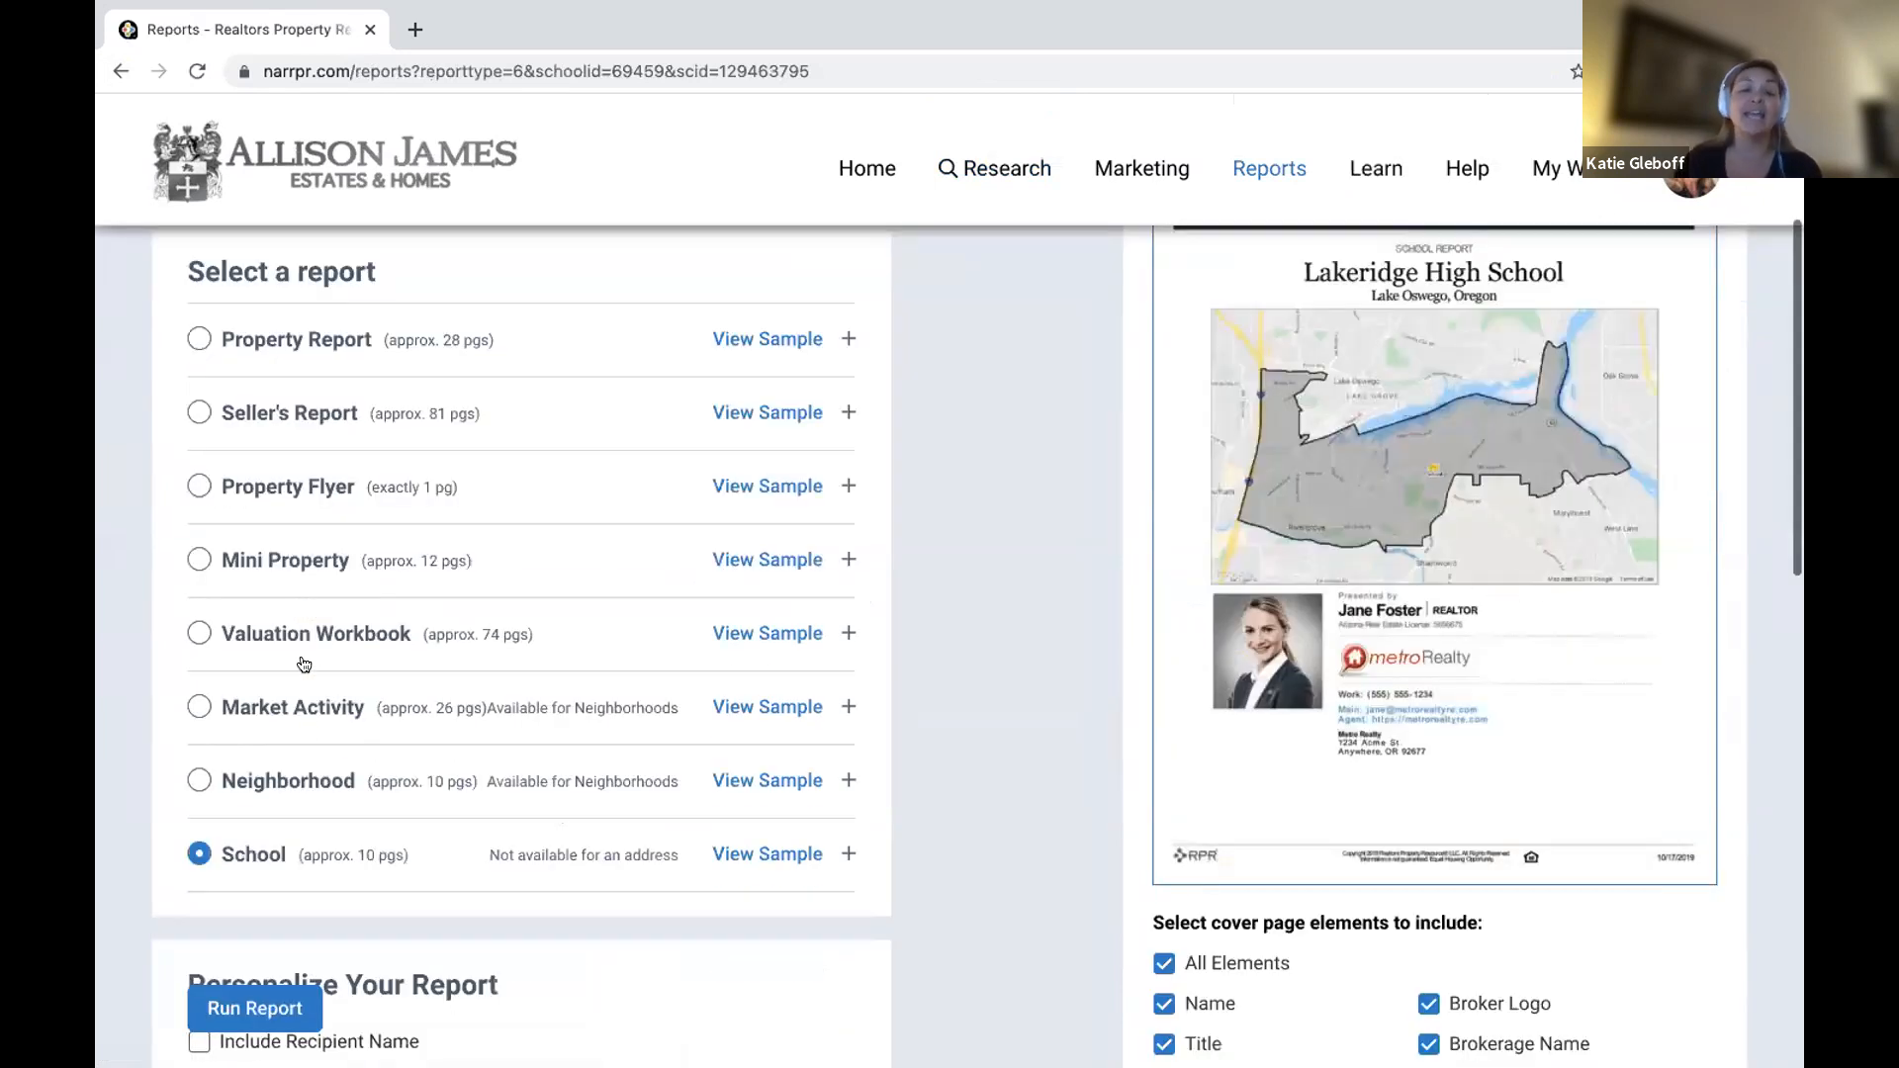
{"action": "scroll", "coordinate": [318, 729], "scroll_direction": "down", "scroll_amount": 3}
{"action": "scroll", "coordinate": [656, 636], "scroll_direction": "down", "scroll_amount": 1}
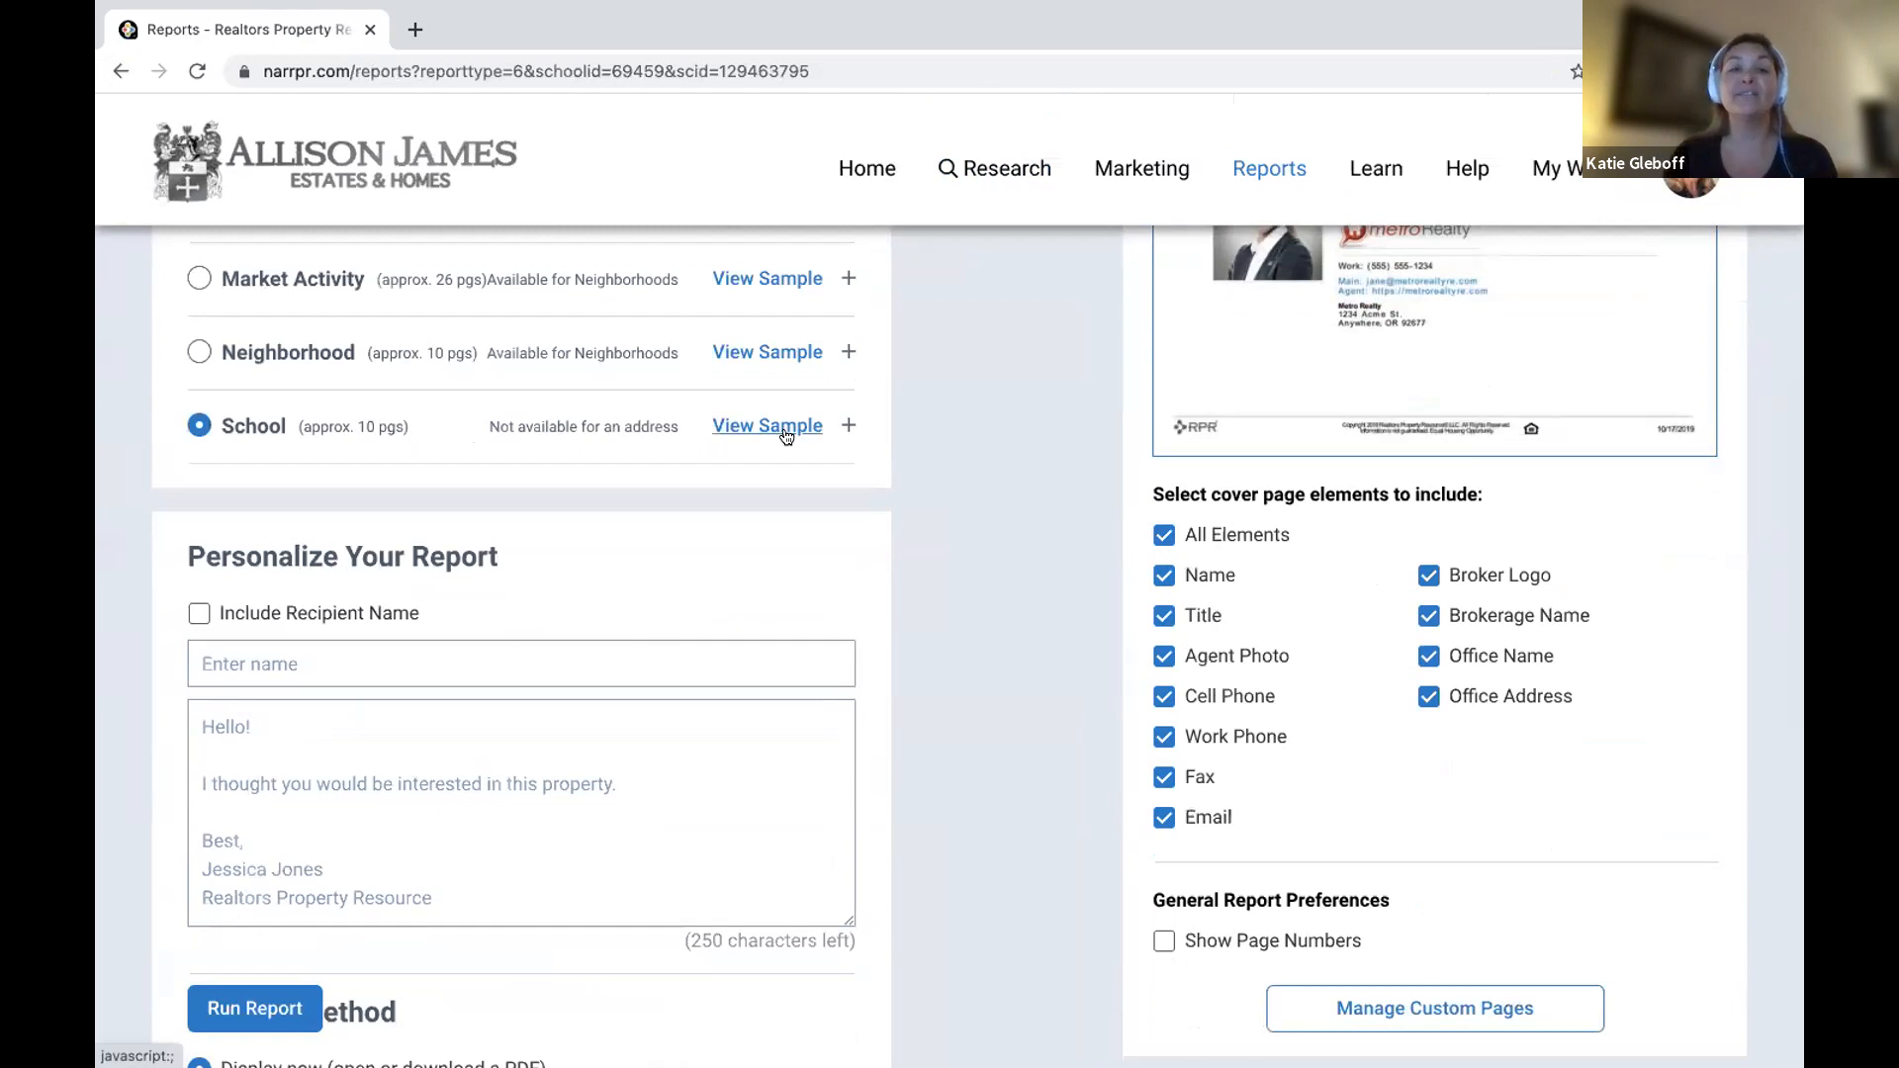
In the report's page options, uncheck Nearby Properties For Sale.
{"action": "left_click", "coordinate": [844, 426]}
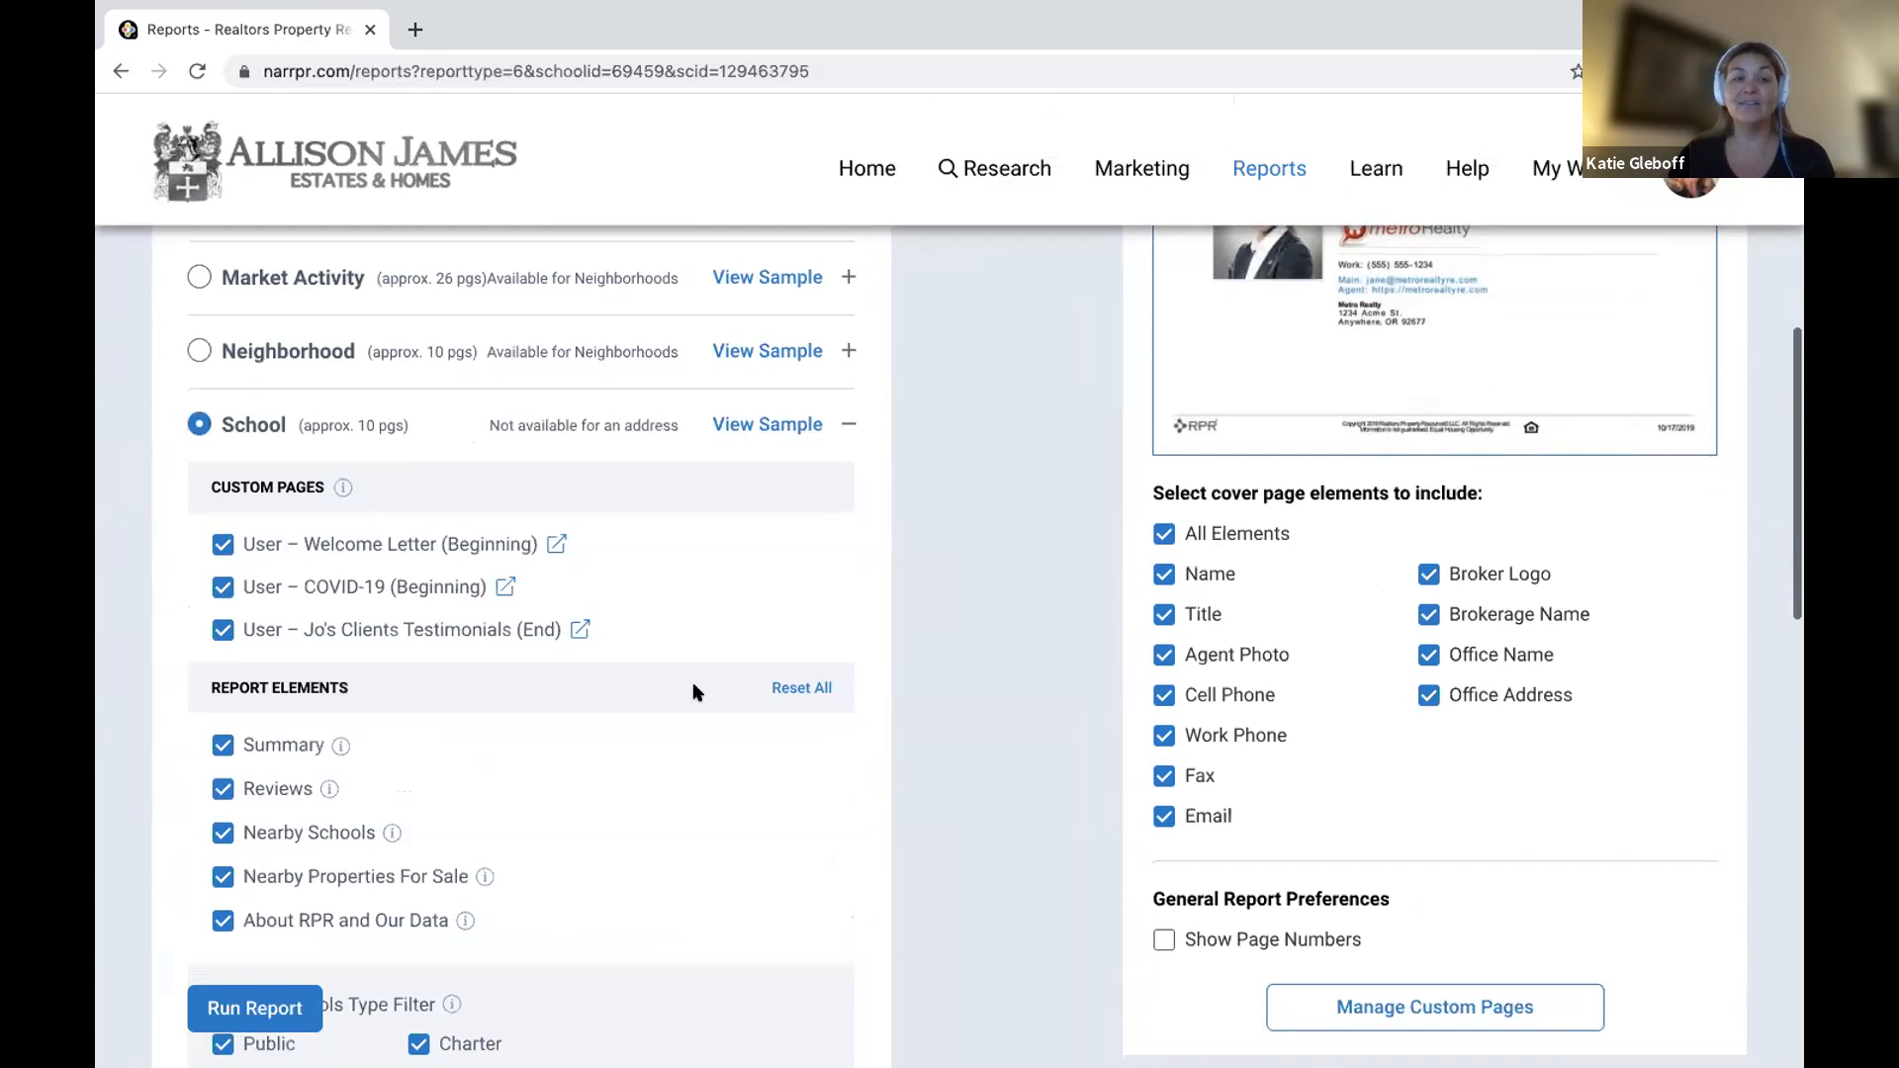
{"action": "scroll", "coordinate": [693, 681], "scroll_direction": "down", "scroll_amount": 3}
{"action": "mouse_move", "coordinate": [340, 379]}
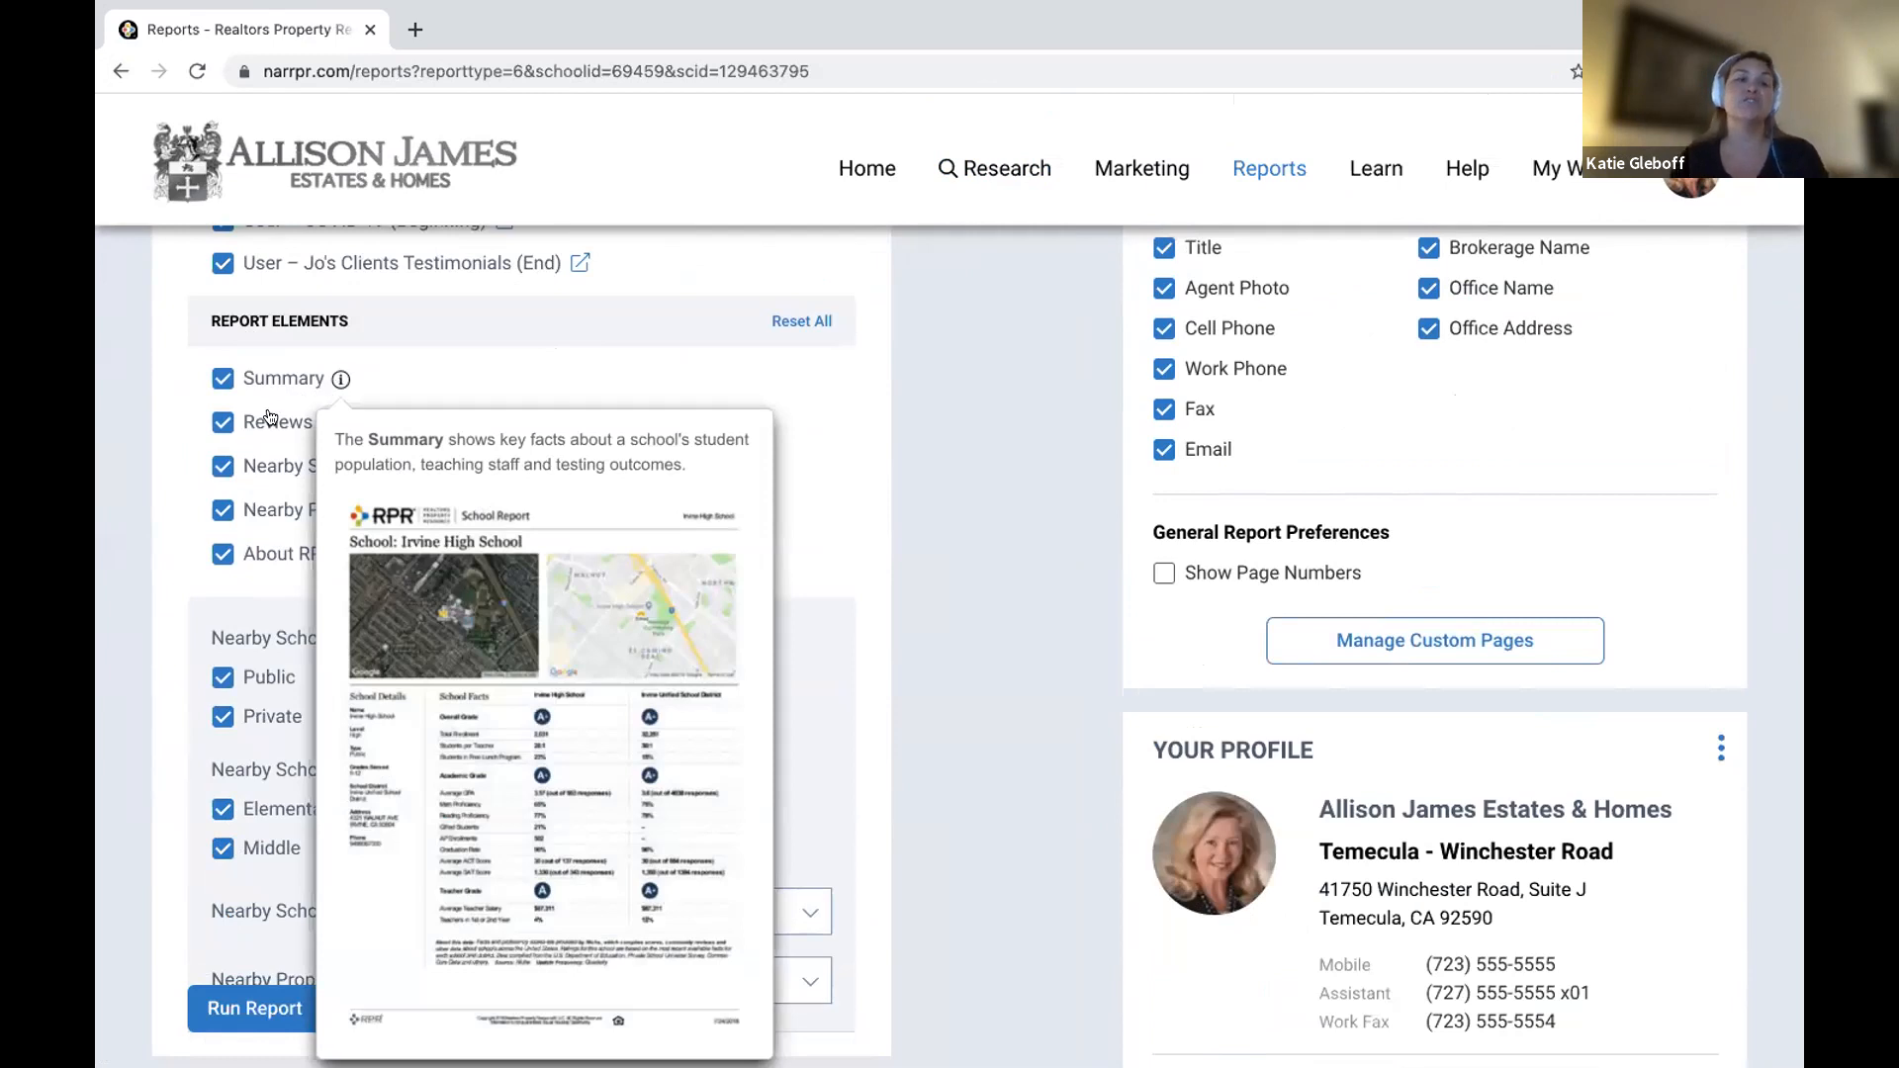
{"action": "mouse_move", "coordinate": [329, 423]}
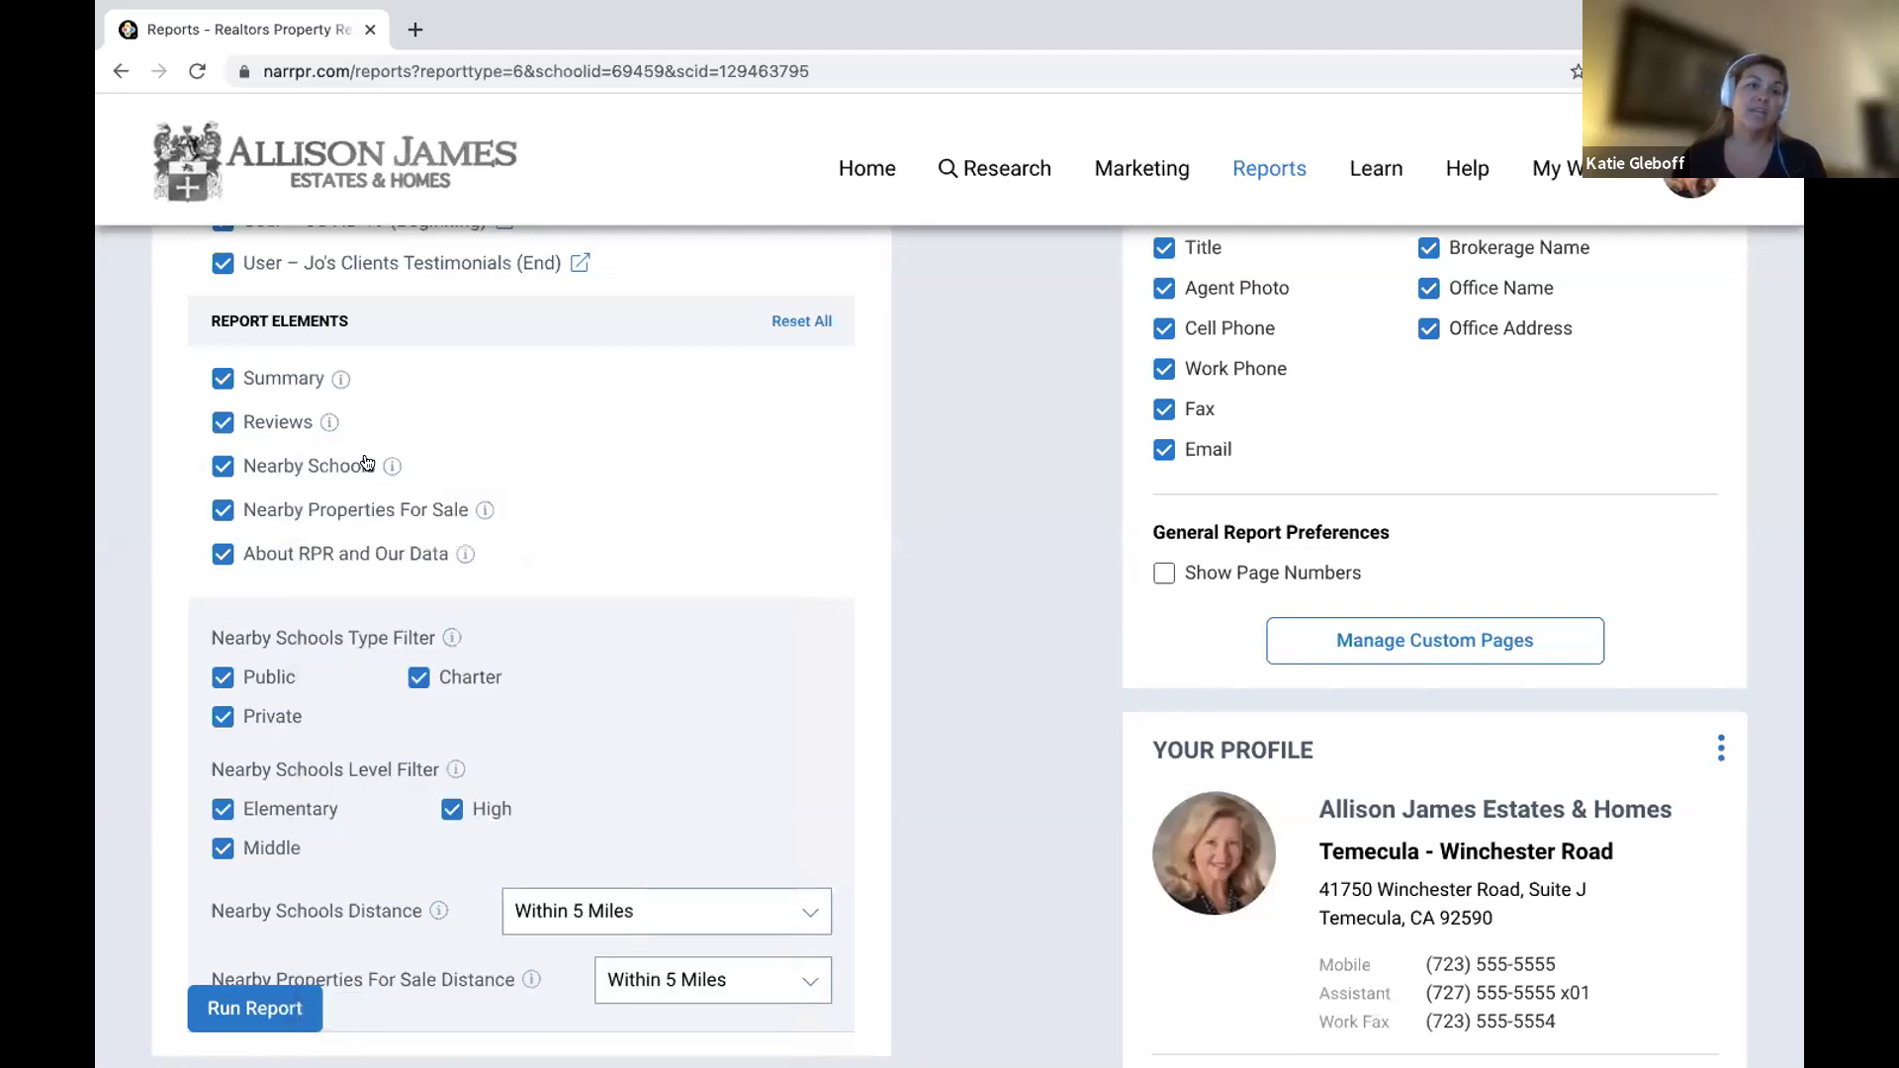
{"action": "mouse_move", "coordinate": [391, 465]}
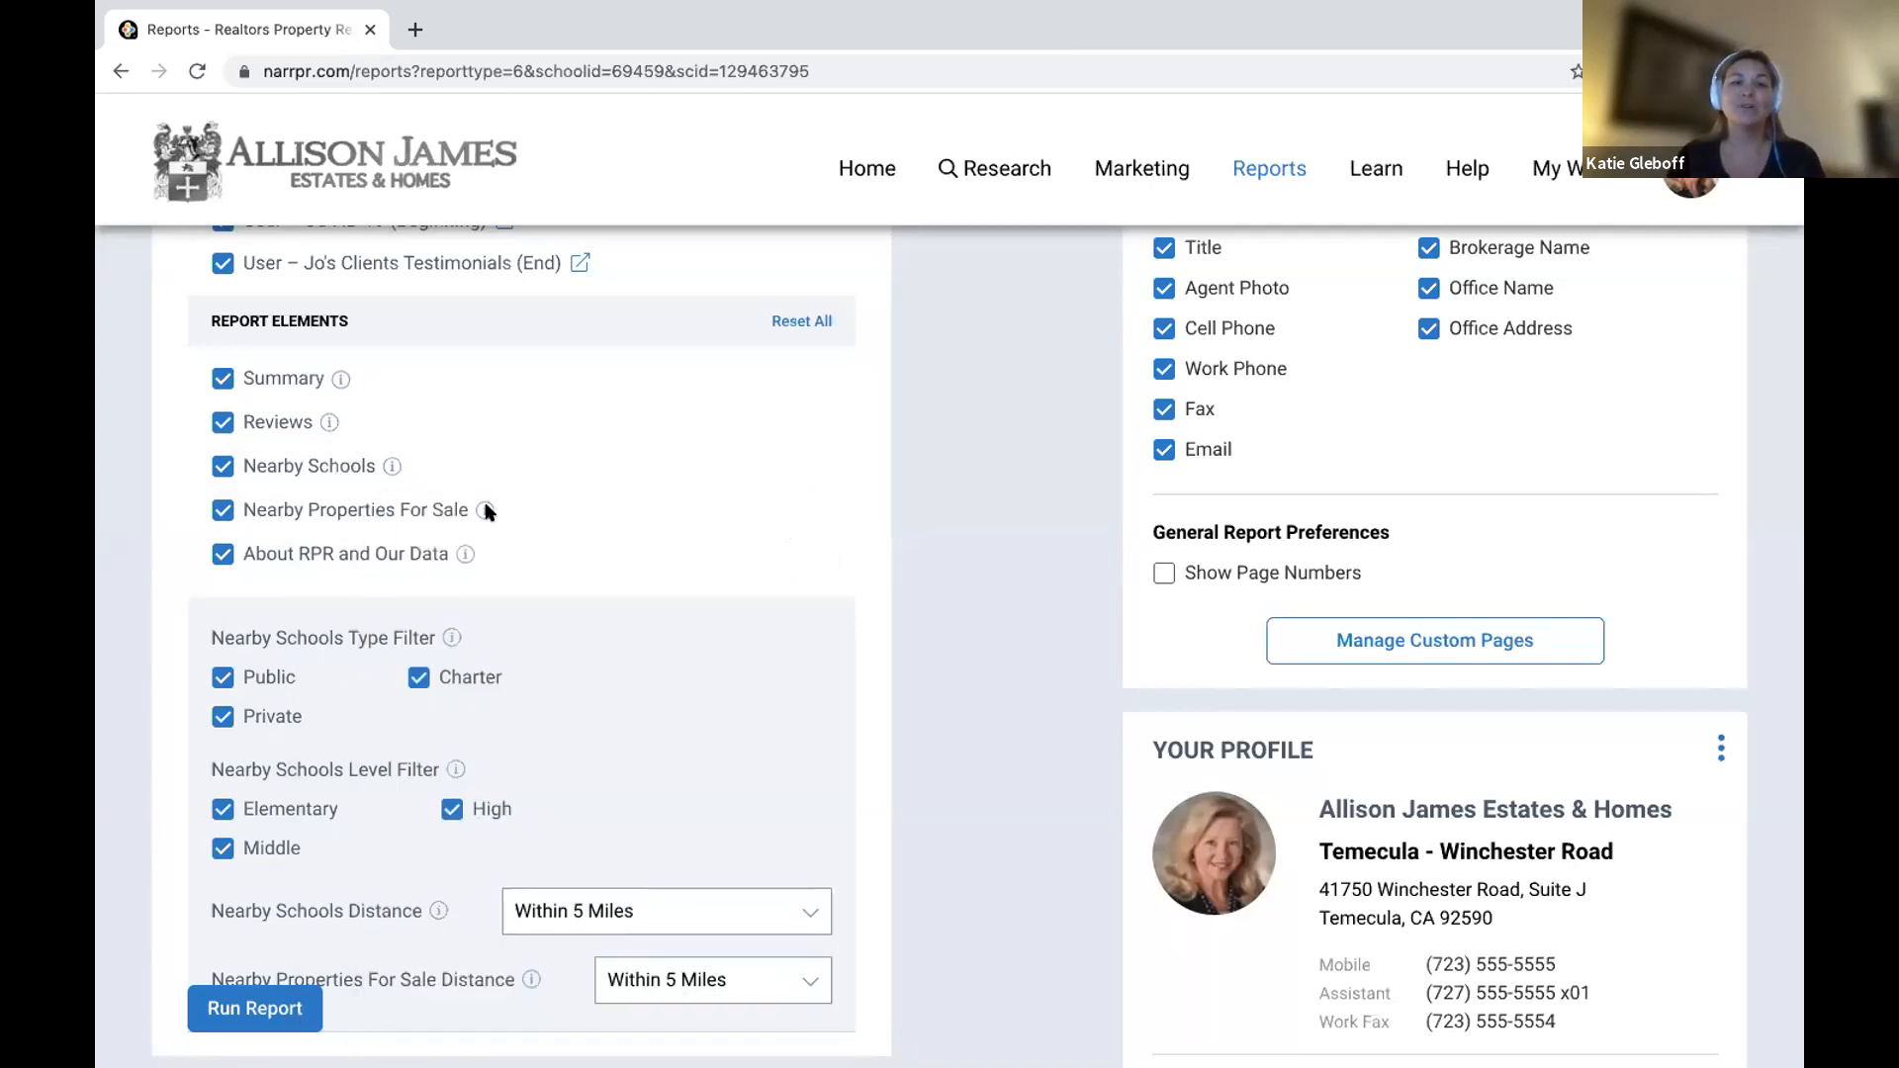
{"action": "mouse_move", "coordinate": [485, 510]}
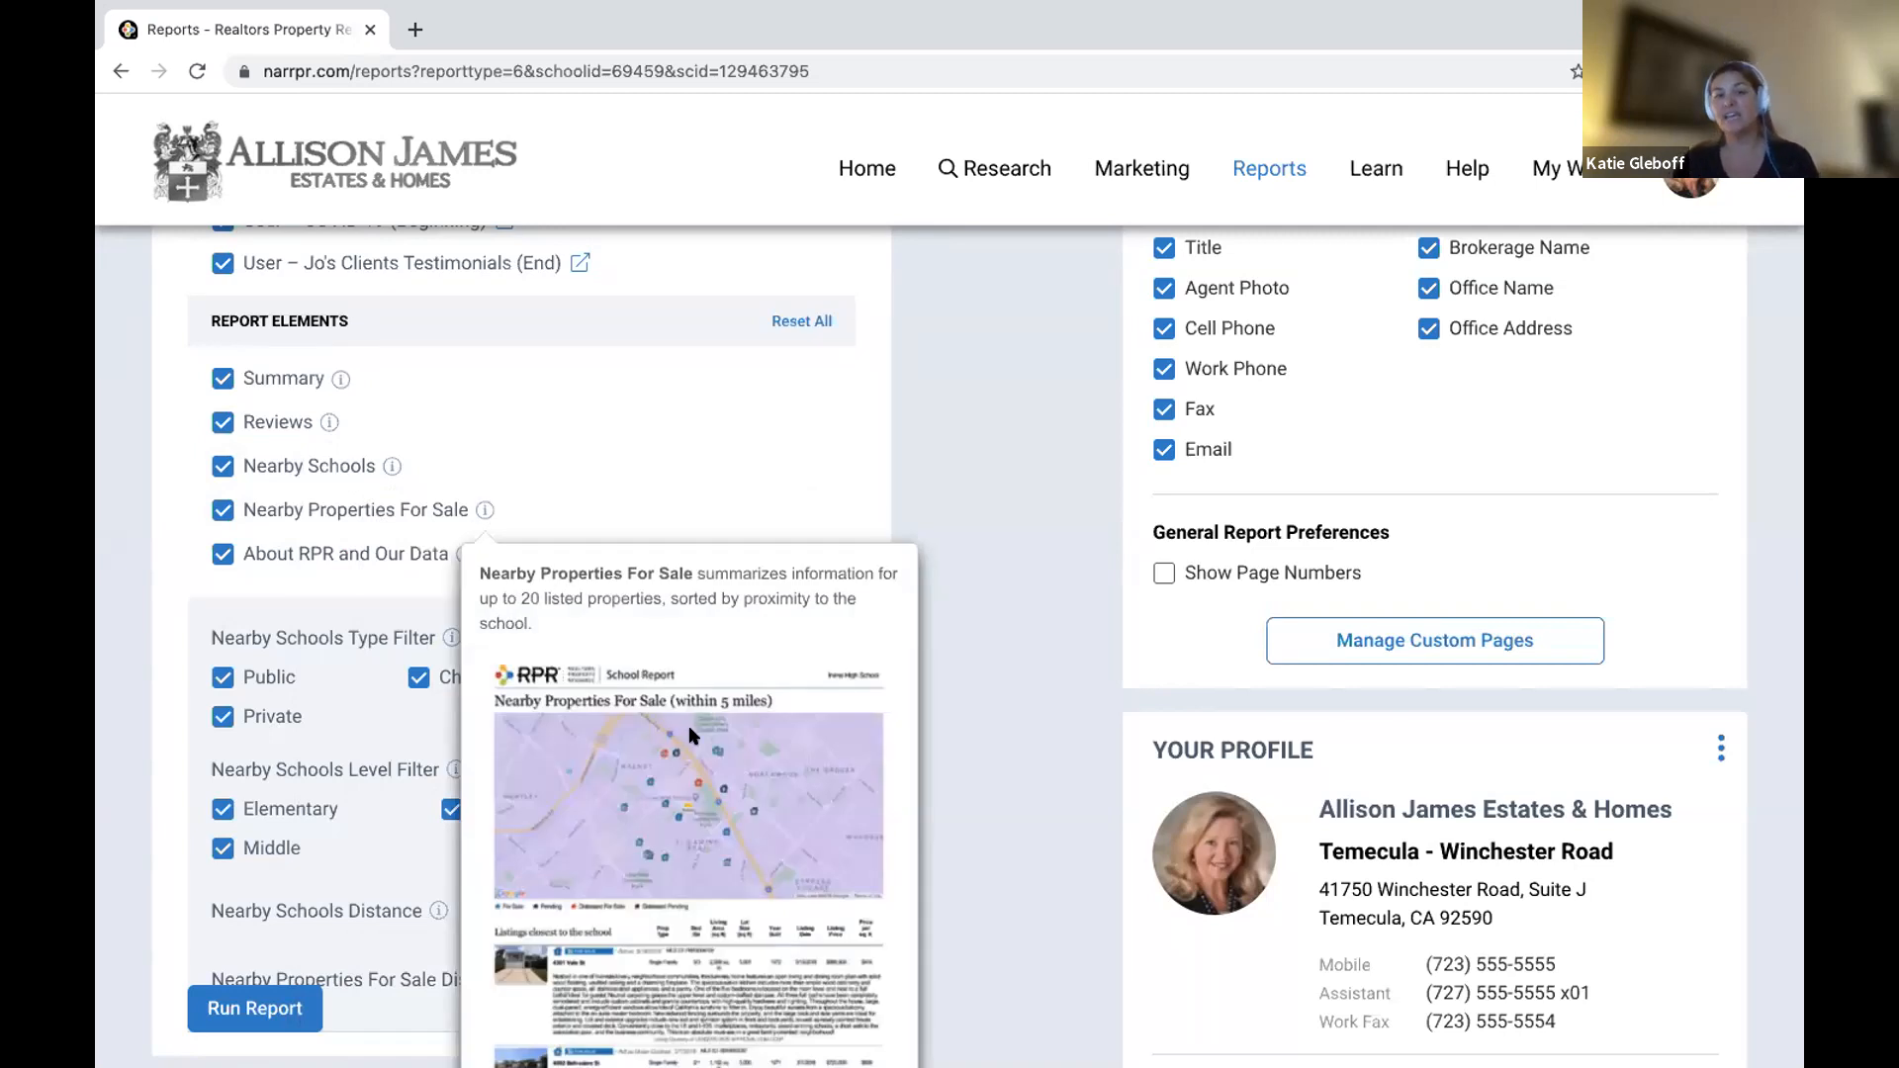
{"action": "scroll", "coordinate": [689, 736], "scroll_direction": "down", "scroll_amount": 3}
{"action": "scroll", "coordinate": [692, 736], "scroll_direction": "up", "scroll_amount": 1}
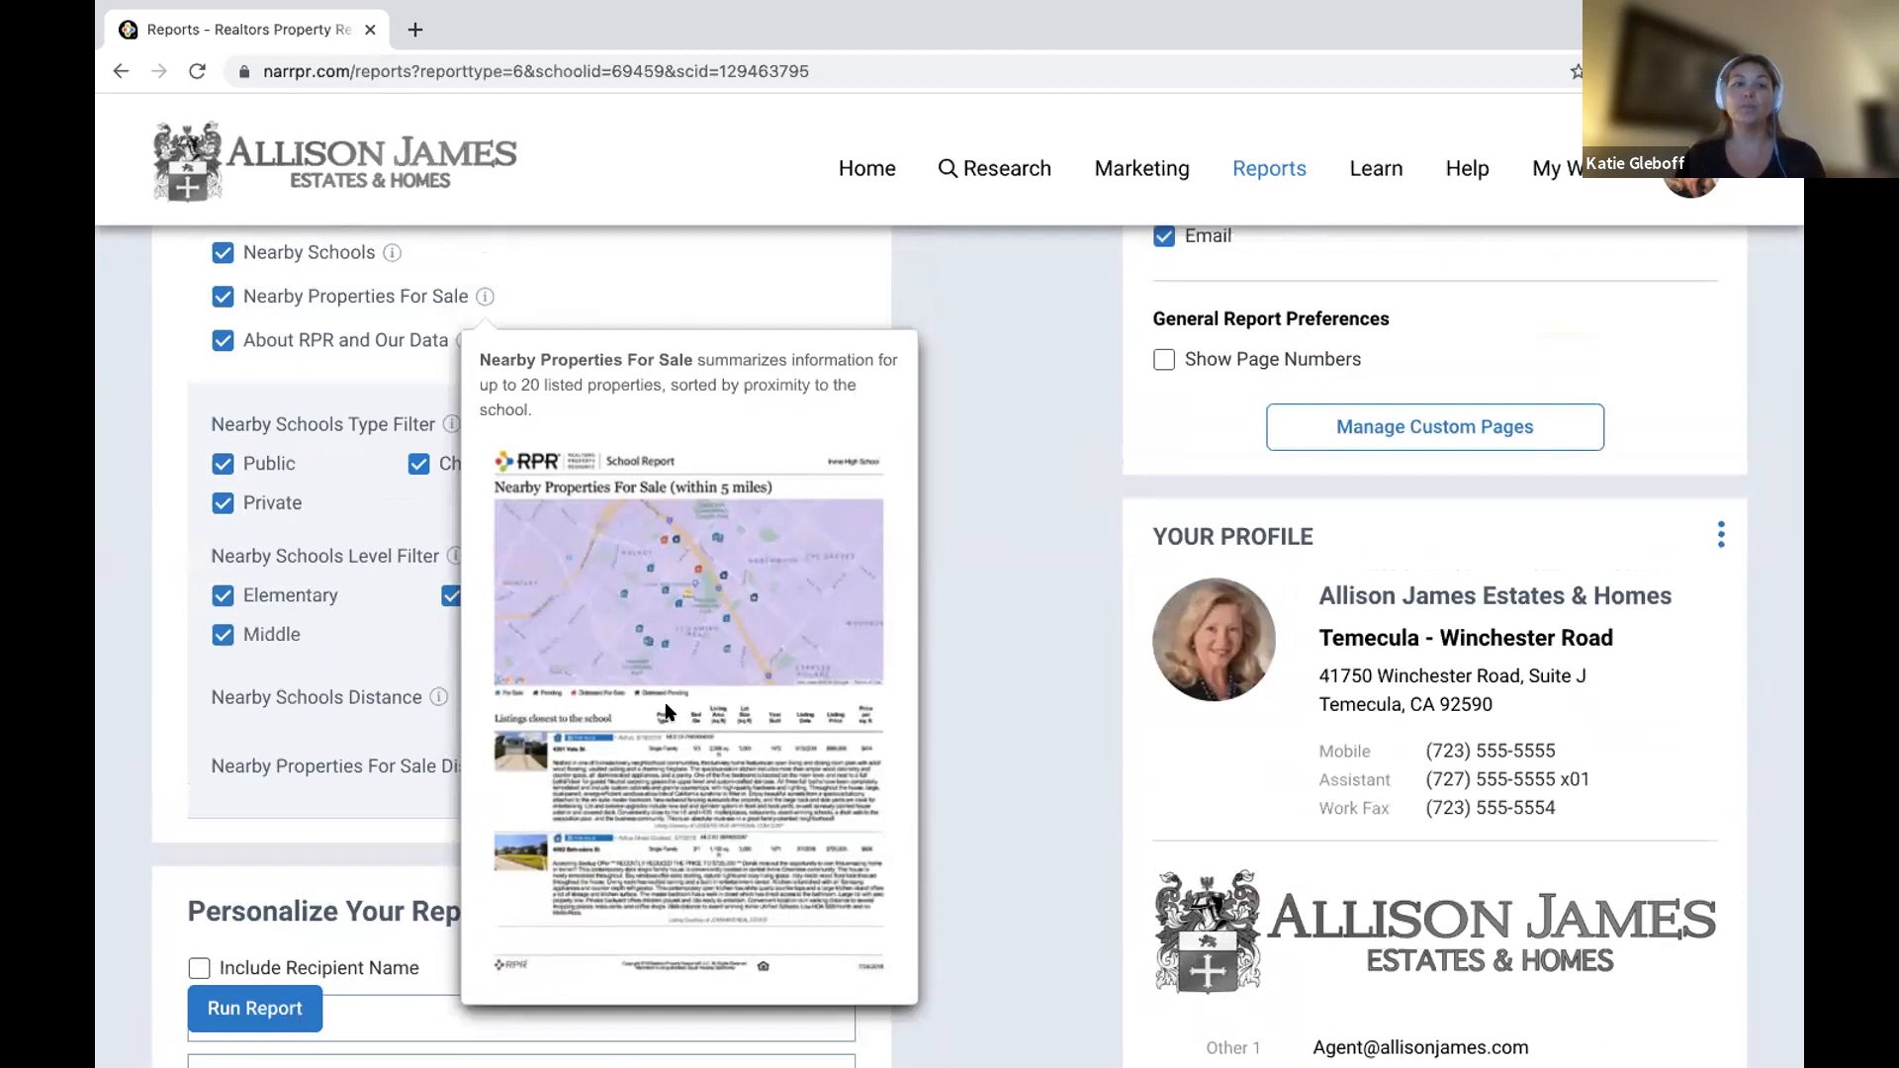
{"action": "left_click", "coordinate": [214, 298]}
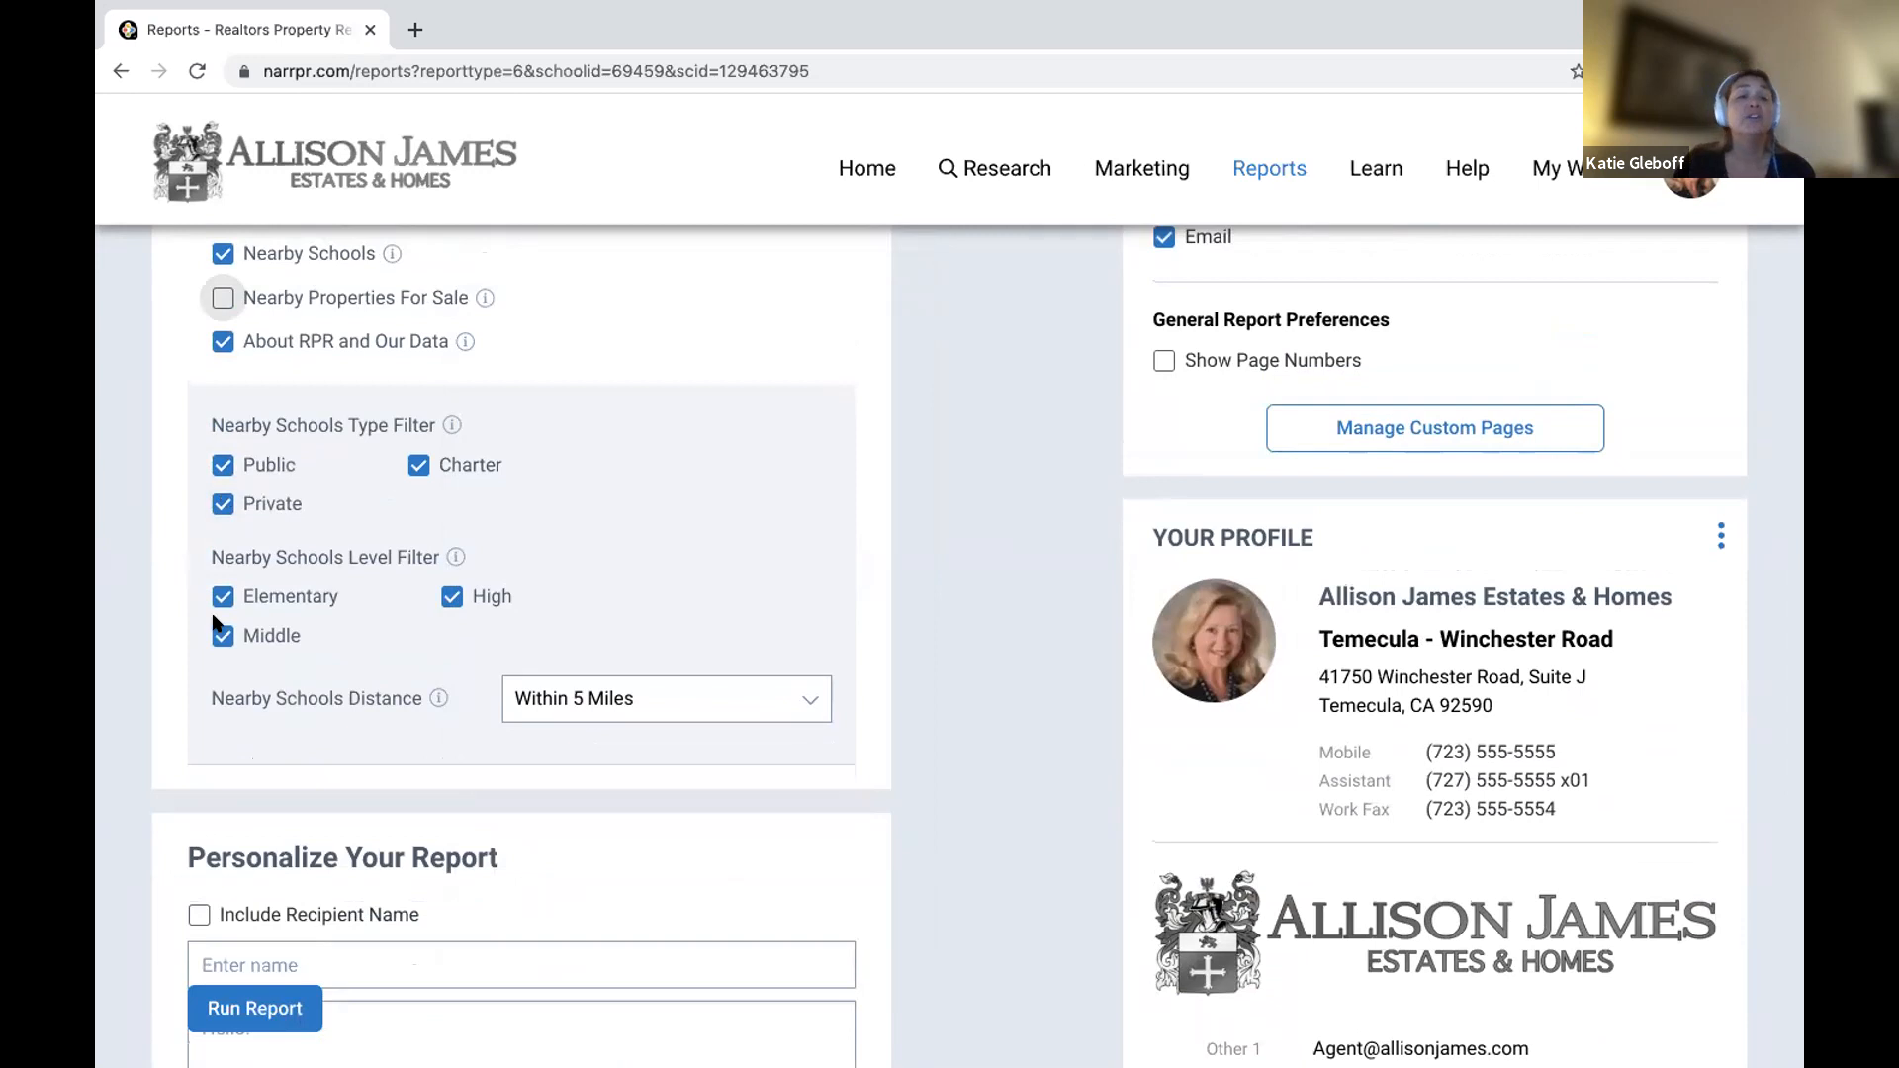
Set Nearby Schools Distance to Within 1 Mile.
{"action": "left_click", "coordinate": [635, 694]}
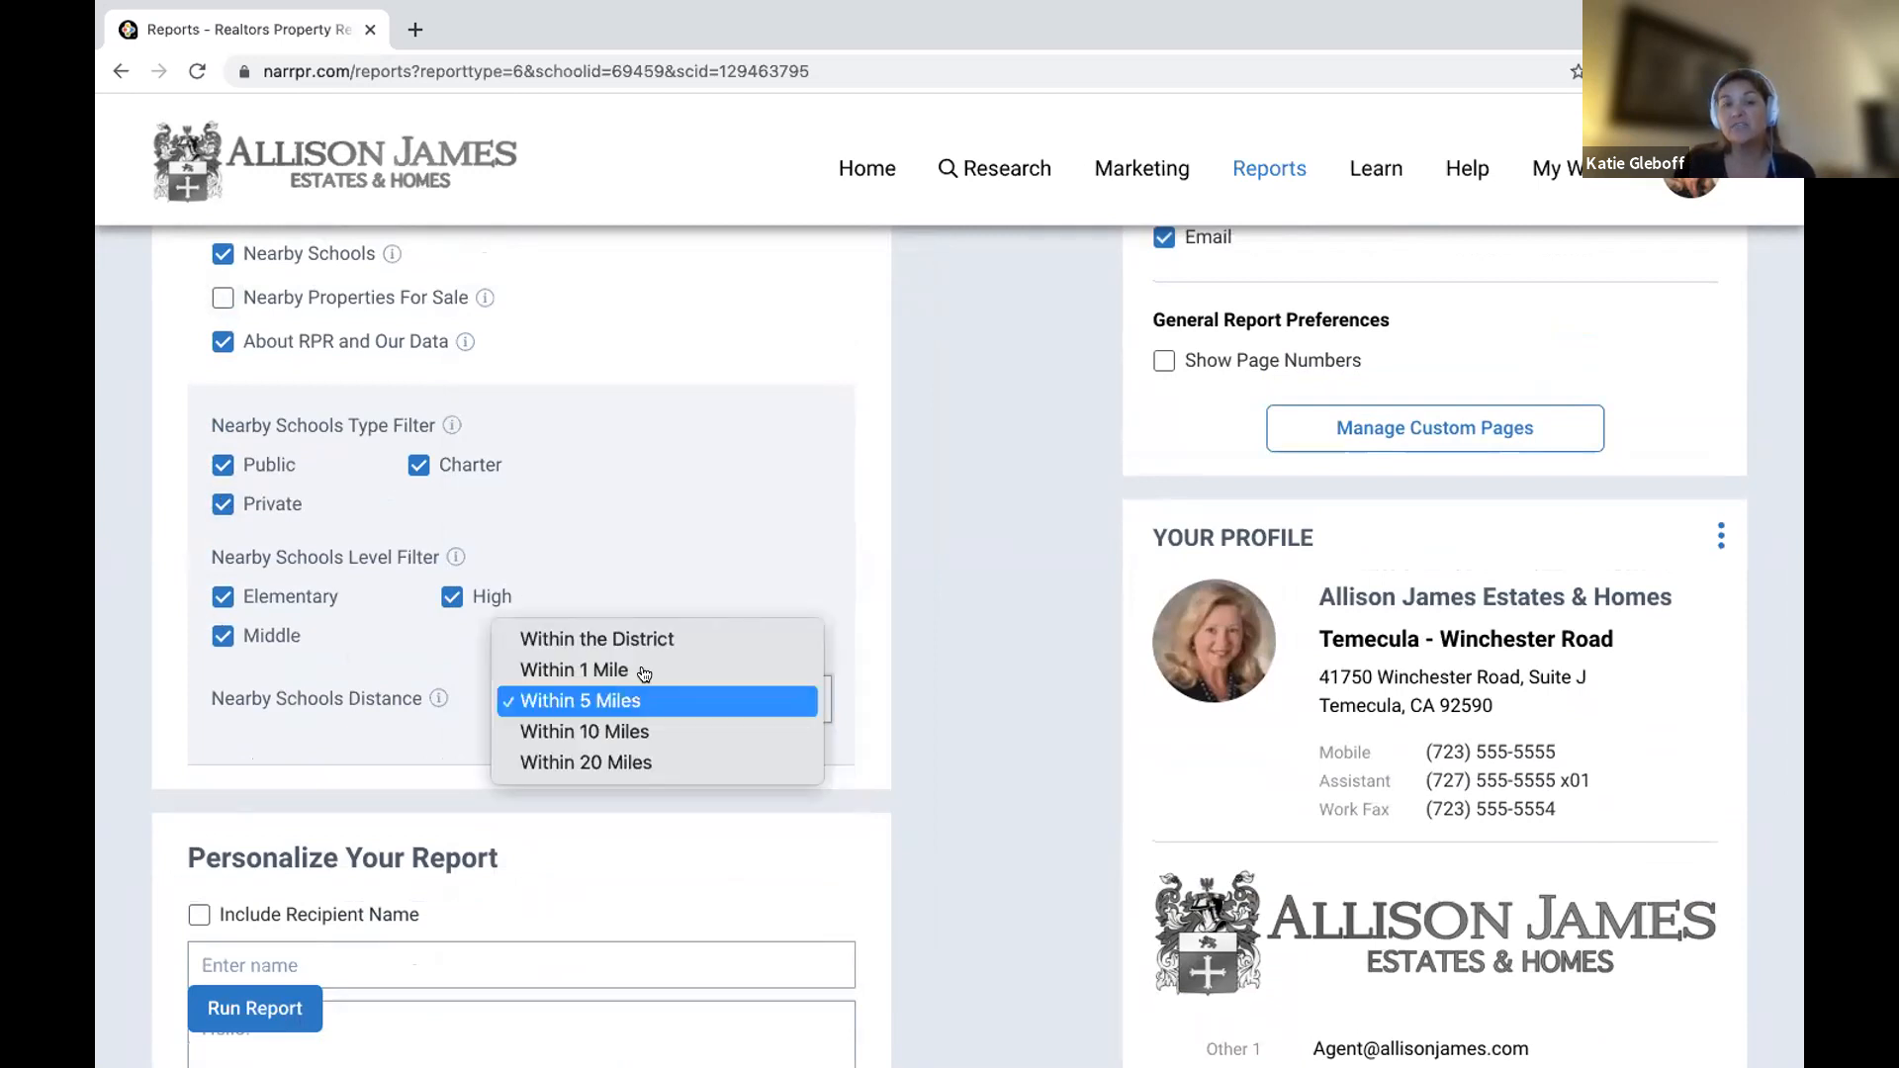
{"action": "left_click", "coordinate": [638, 670]}
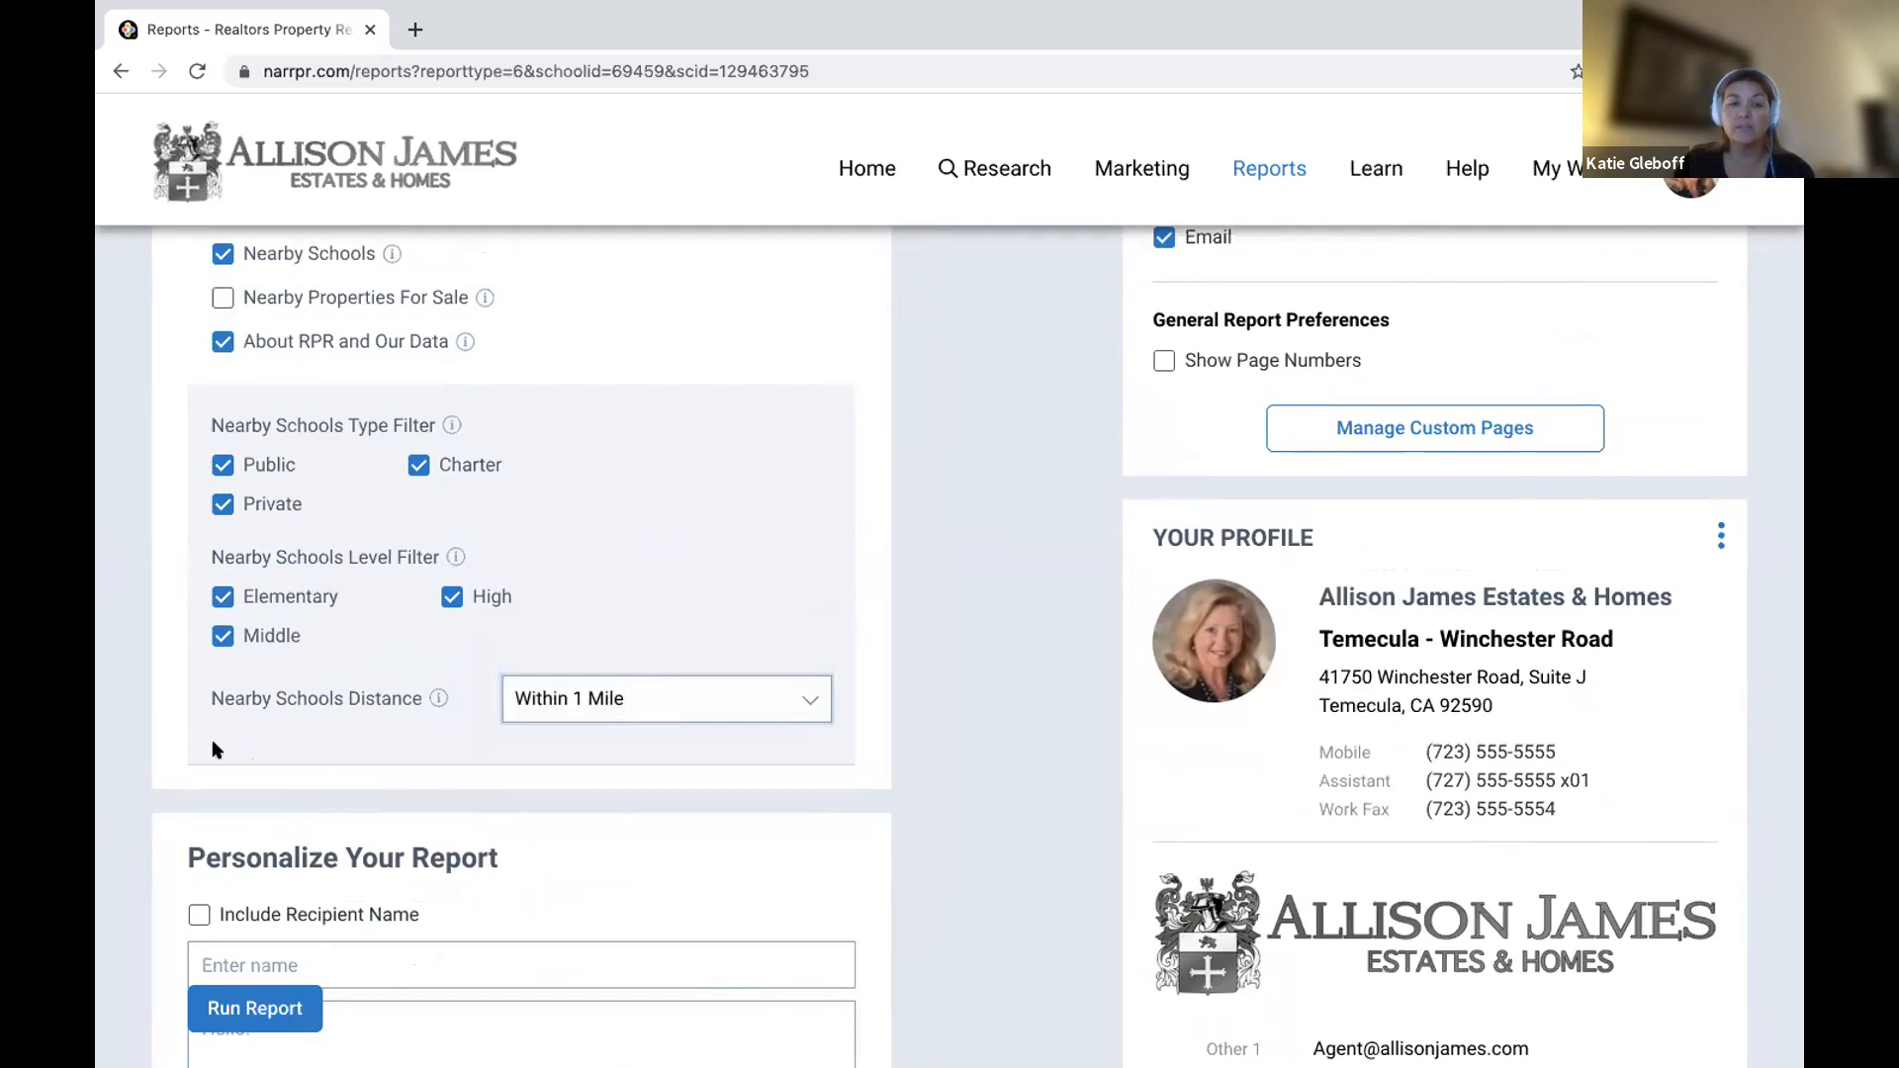
{"action": "scroll", "coordinate": [214, 749], "scroll_direction": "down", "scroll_amount": 3}
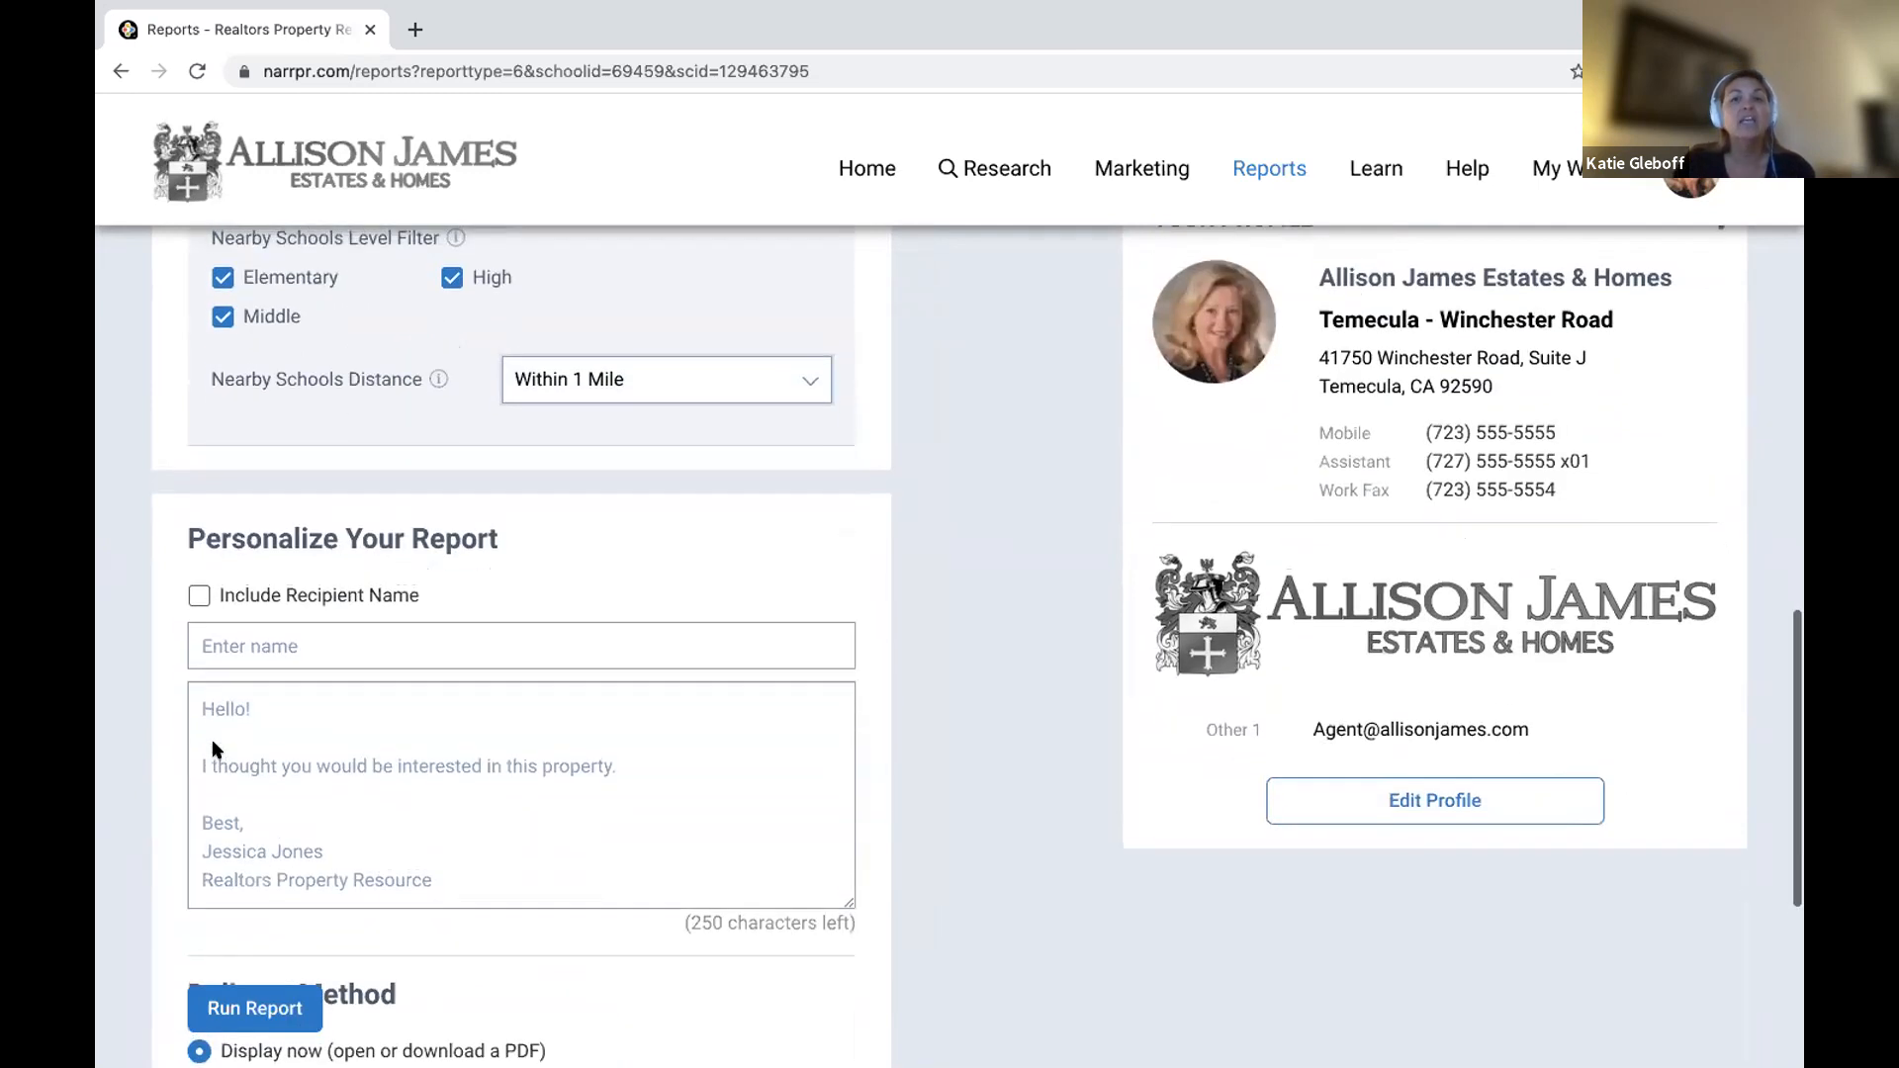
Include recipient name 'Client/Custom' and the personal message 'Hi, Call to action'.
{"action": "left_click", "coordinate": [199, 597]}
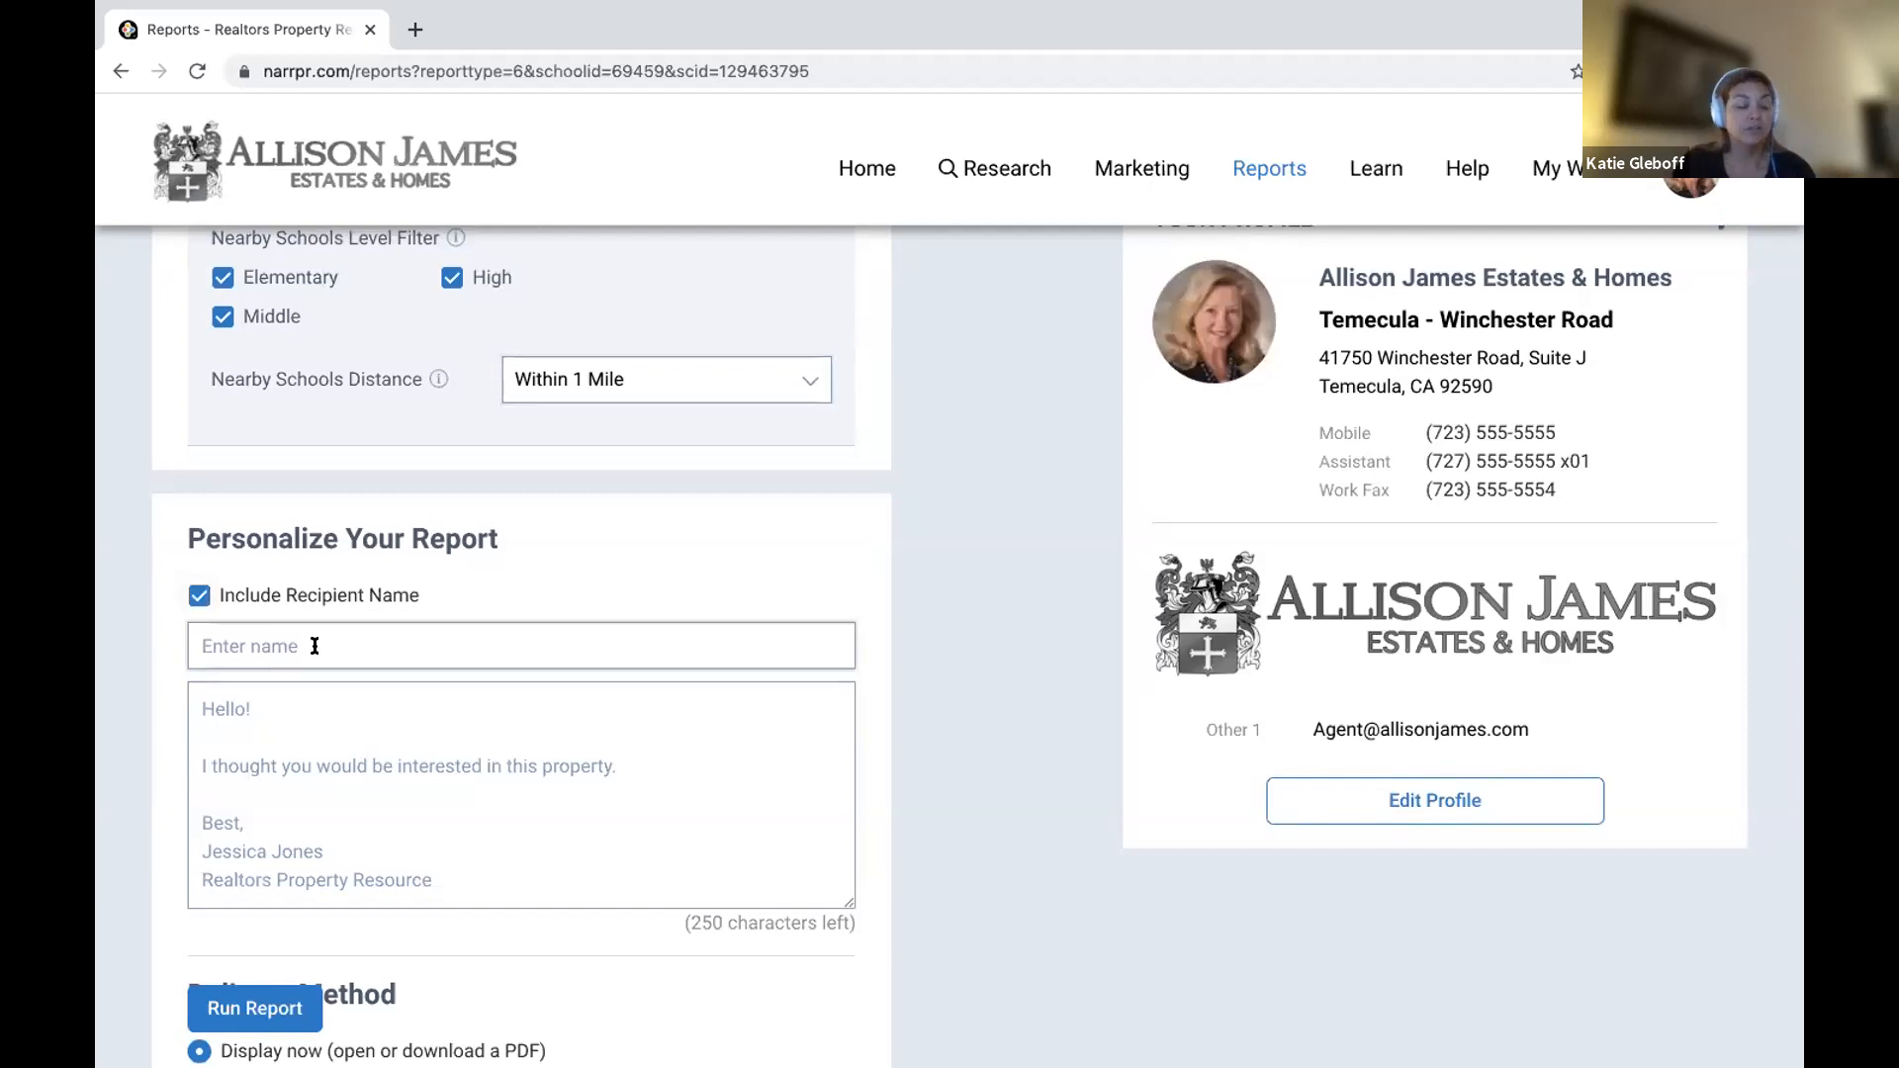
{"action": "type", "text": "Clien"}
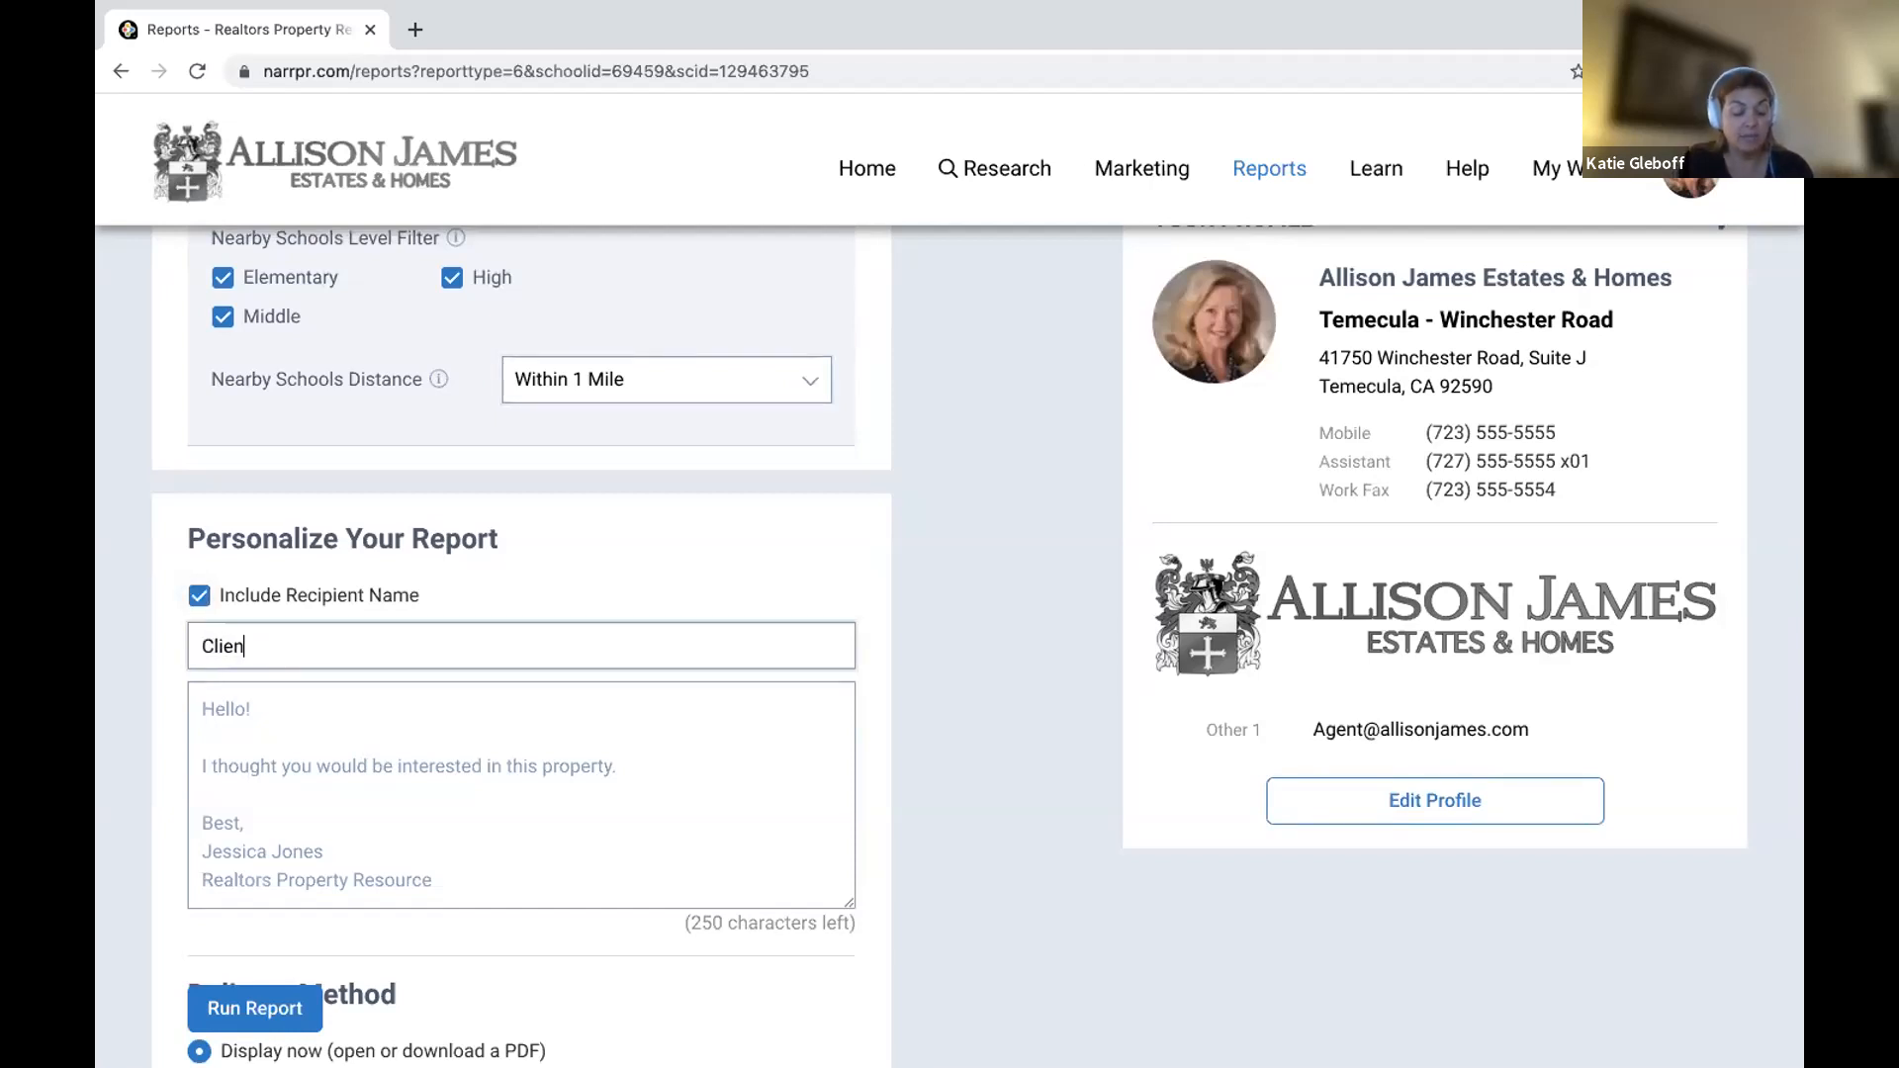
{"action": "type", "text": "t/Customer"}
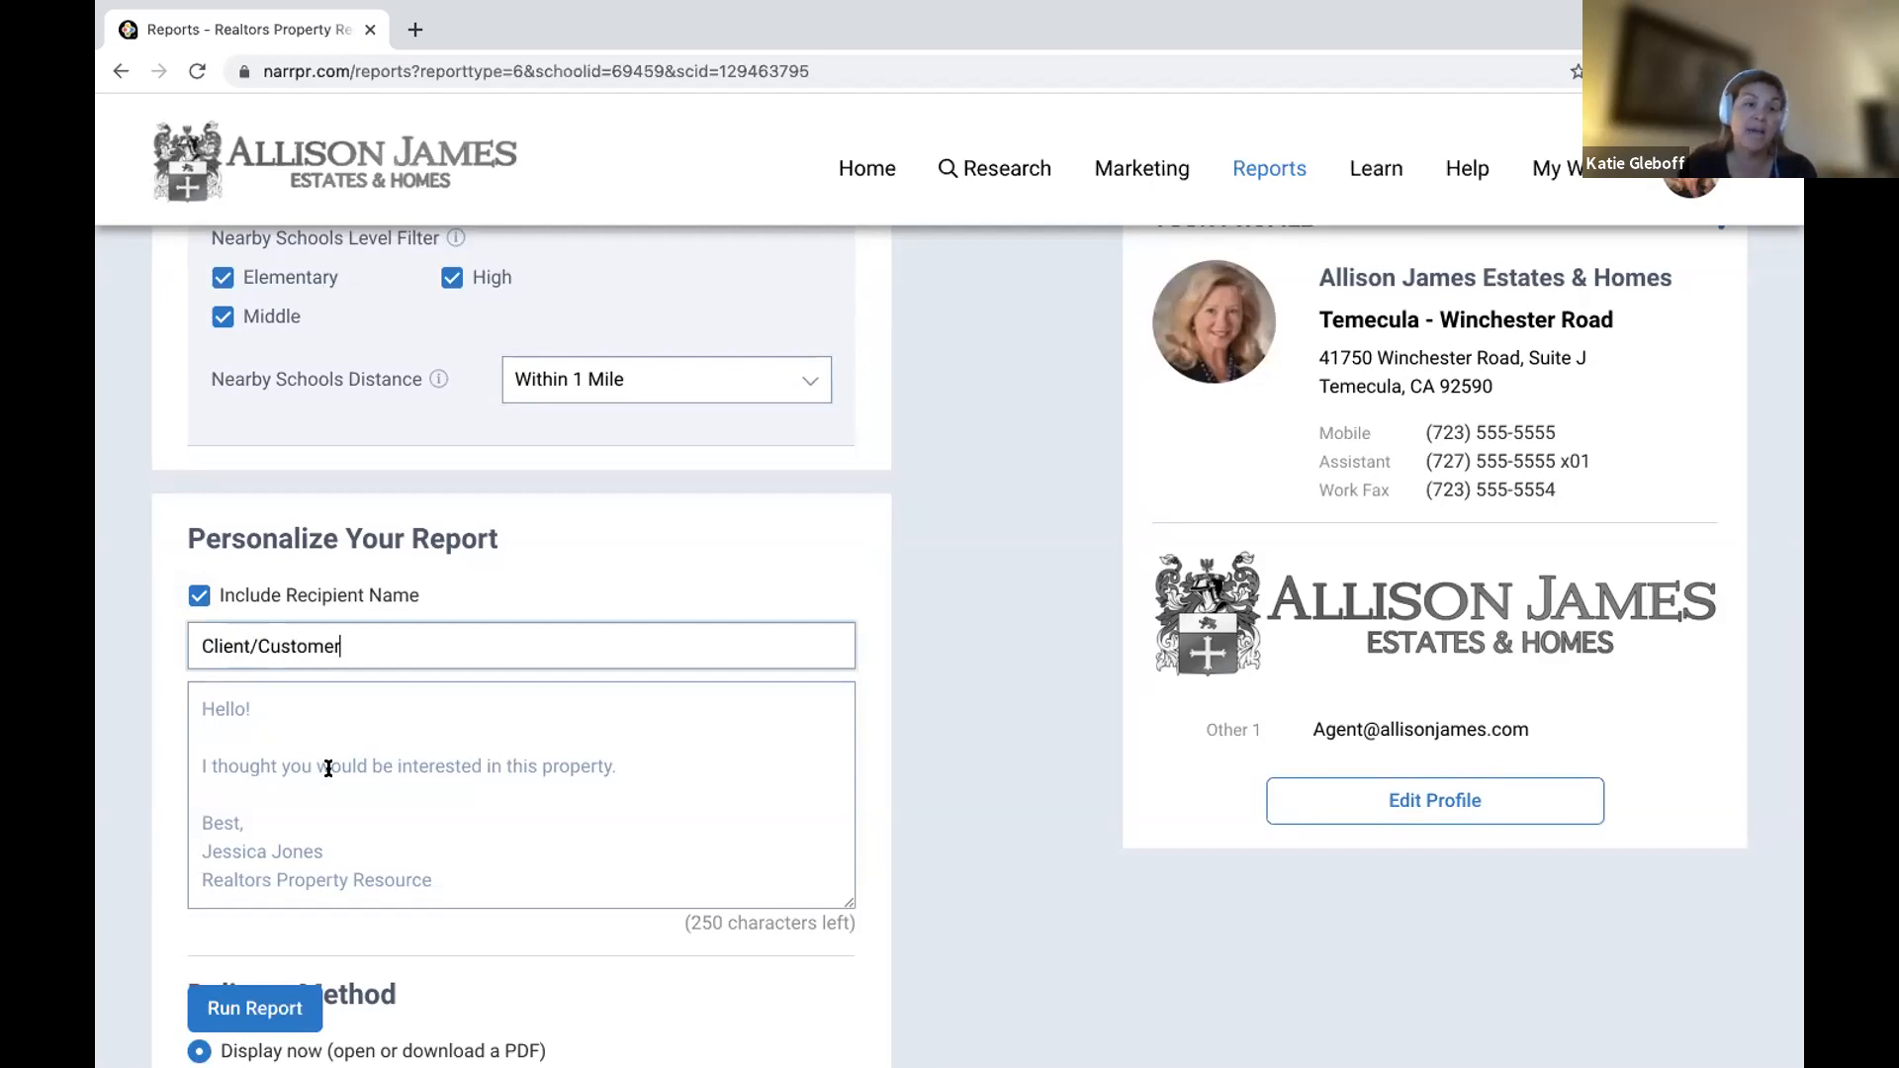
{"action": "left_click", "coordinate": [329, 769]}
{"action": "type", "text": "Hi,  "}
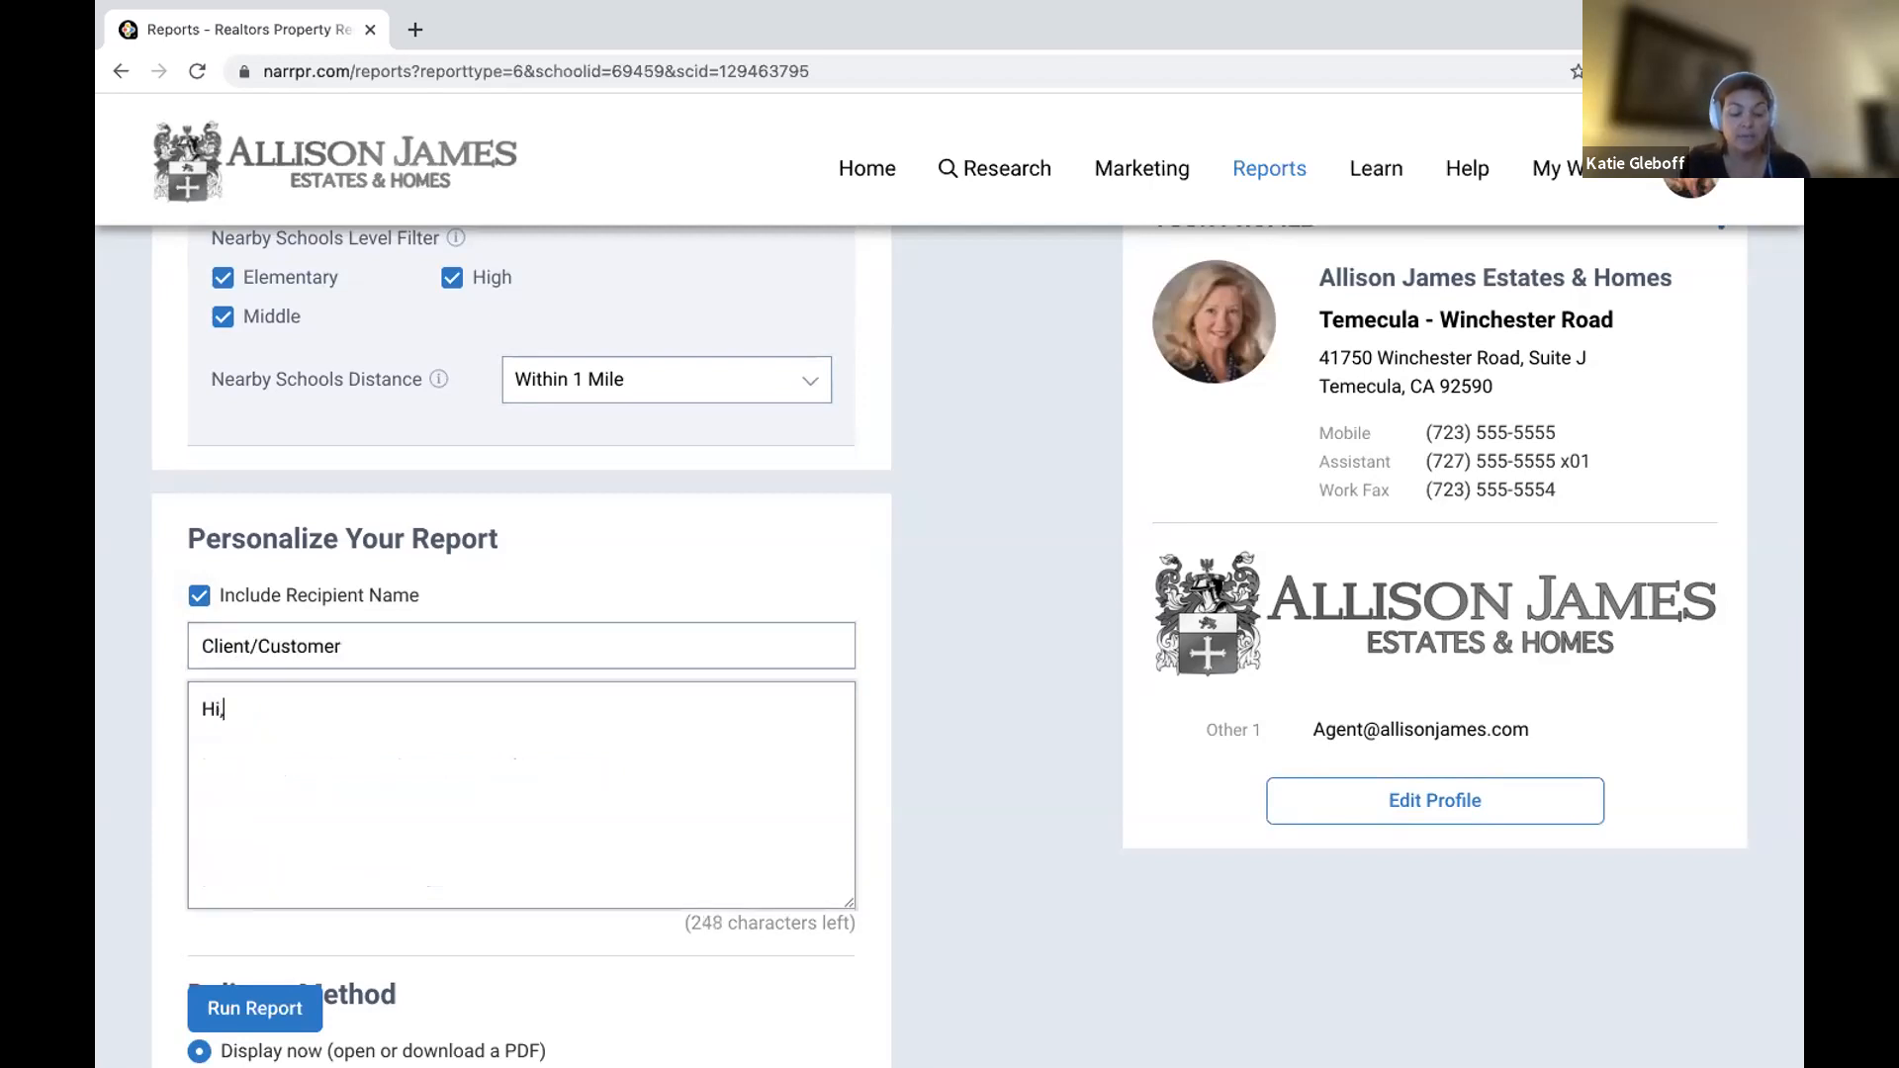
{"action": "type", "text": "Call to action"}
Set the report to be emailed and enter the recipient's e-mail address.
{"action": "scroll", "coordinate": [304, 843], "scroll_direction": "down", "scroll_amount": 3}
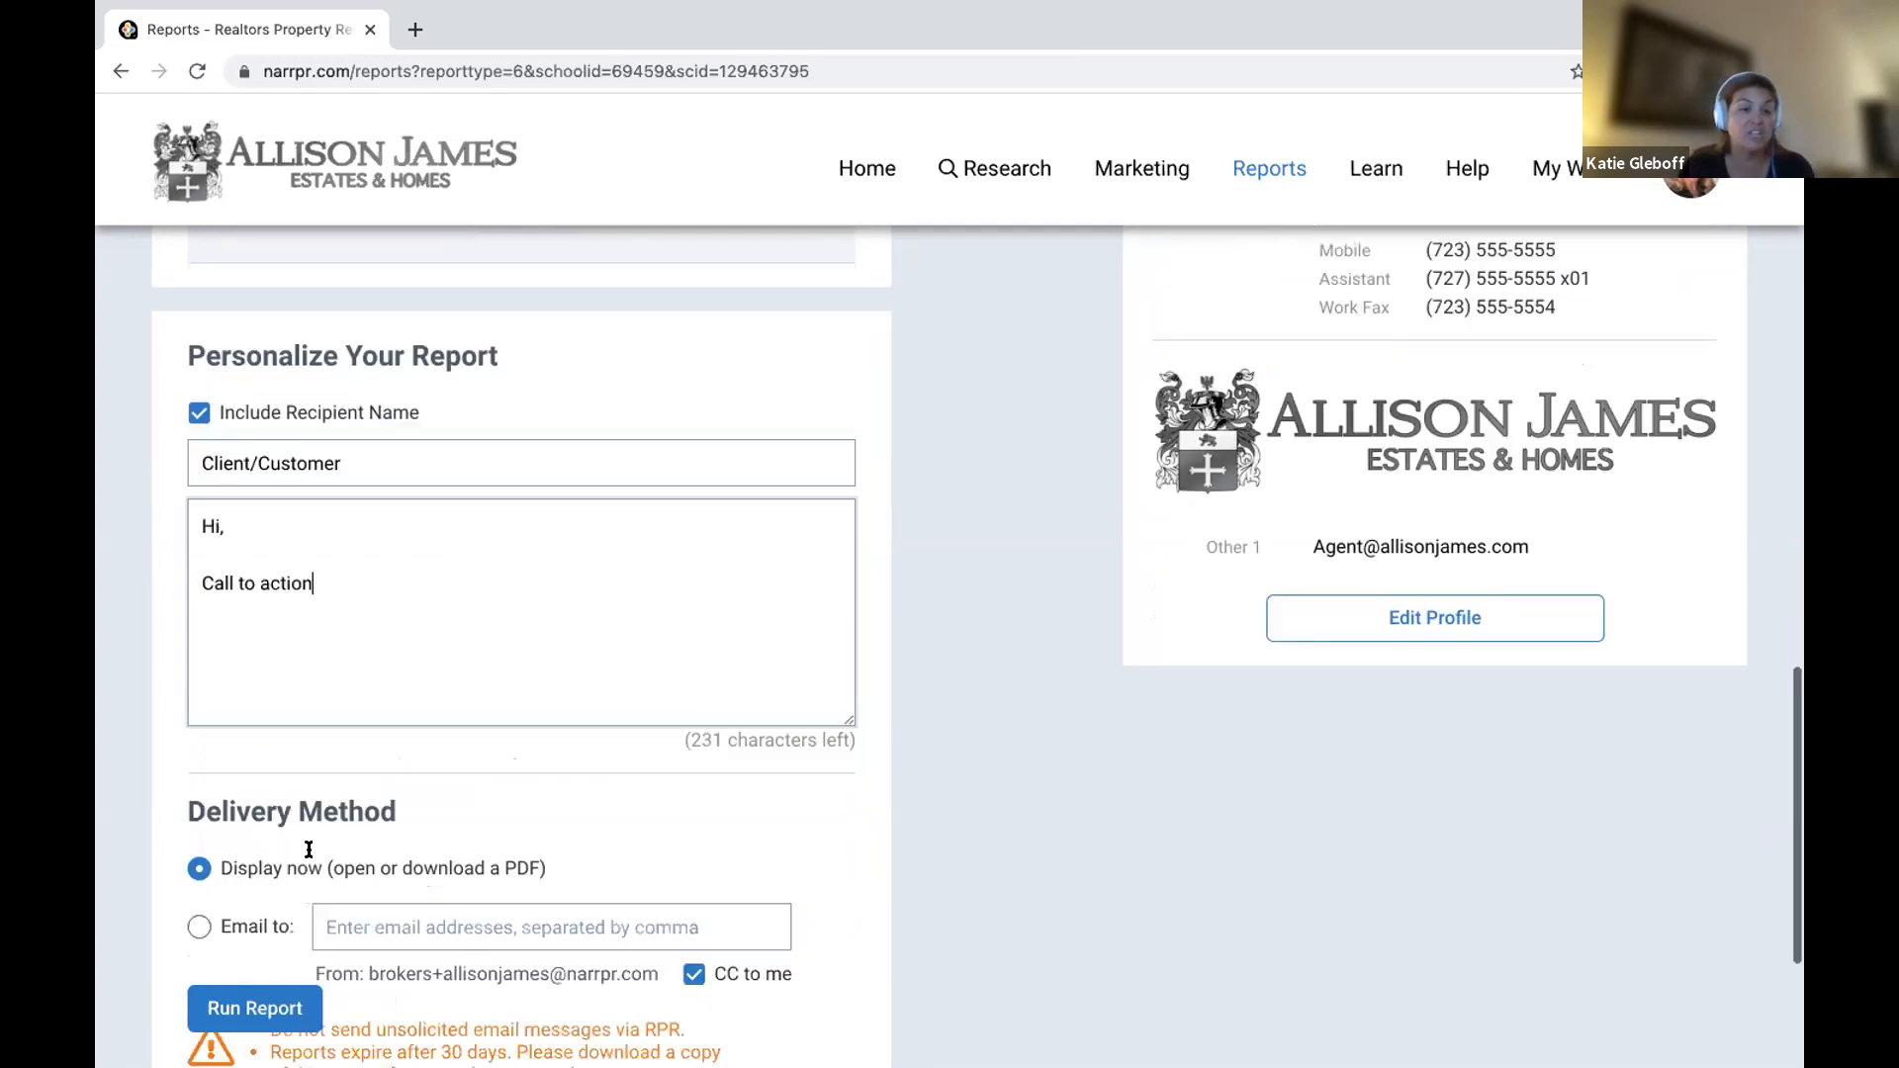
{"action": "left_click", "coordinate": [195, 803]}
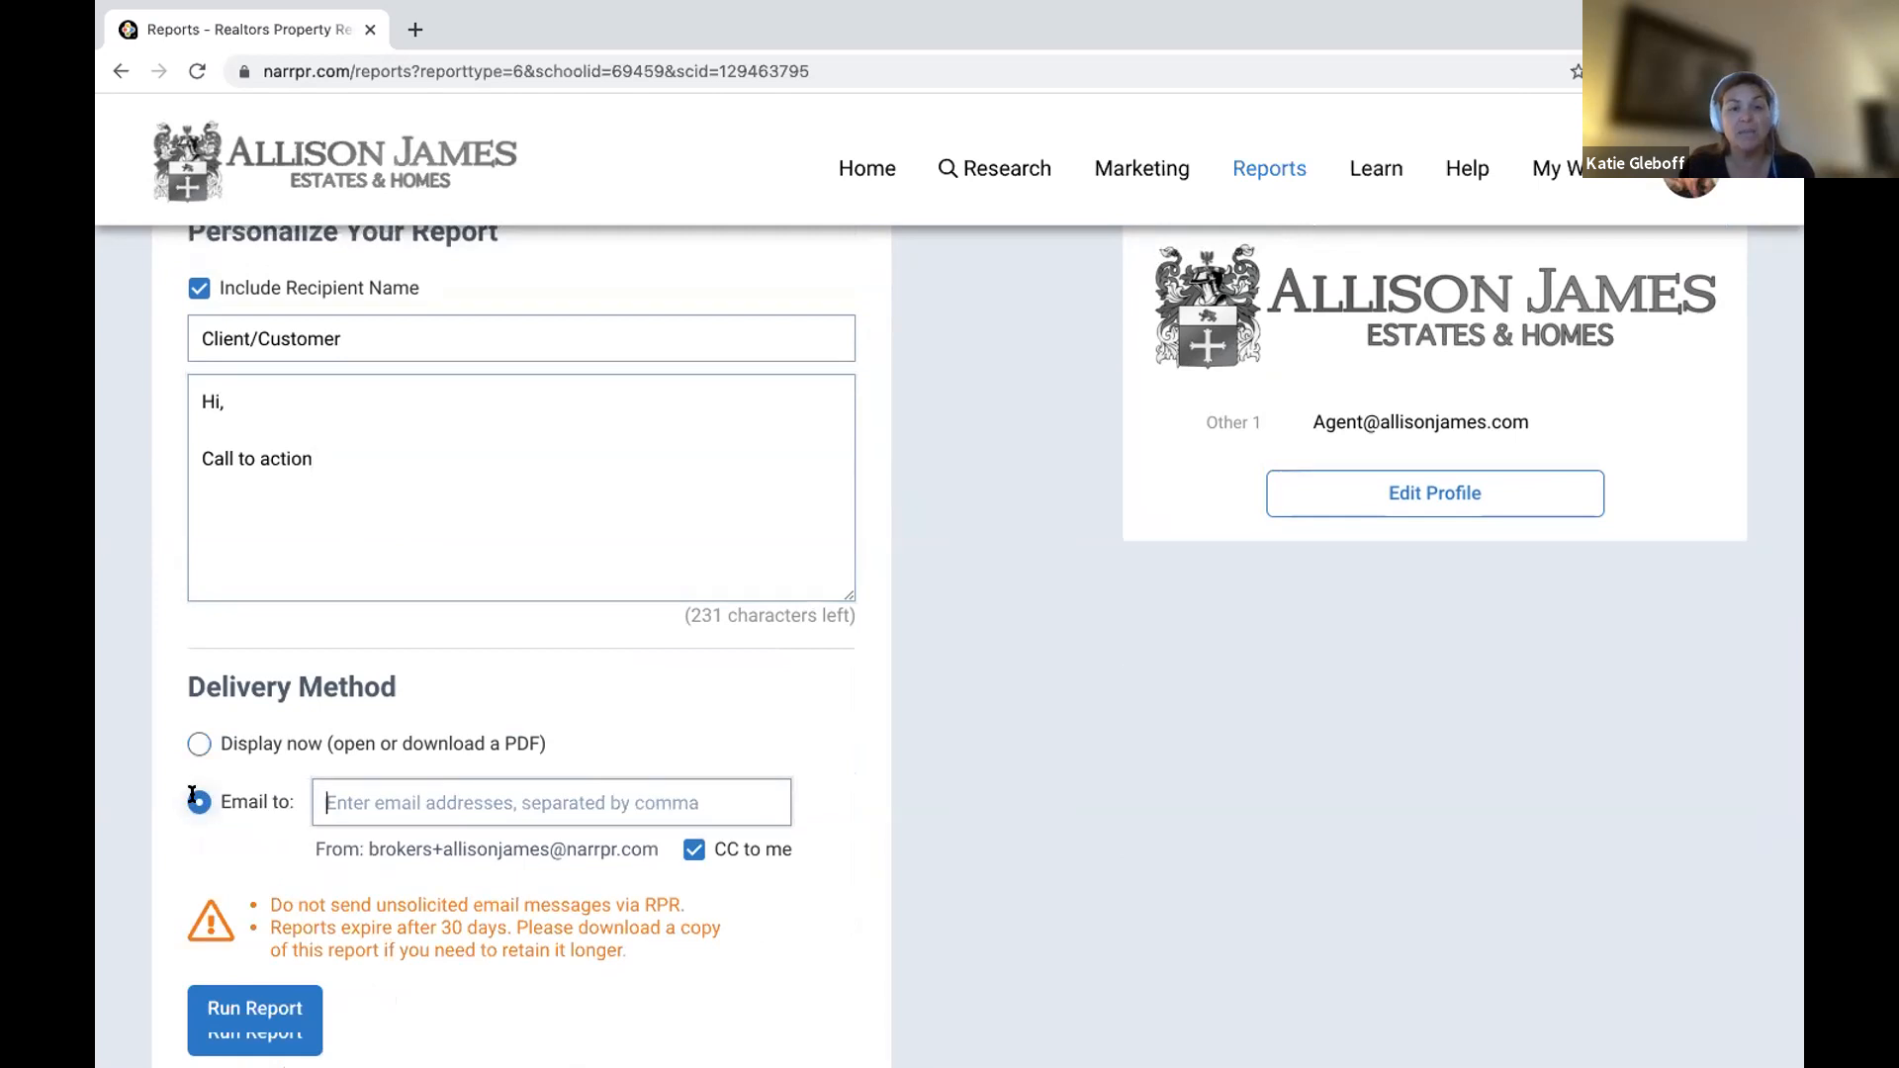
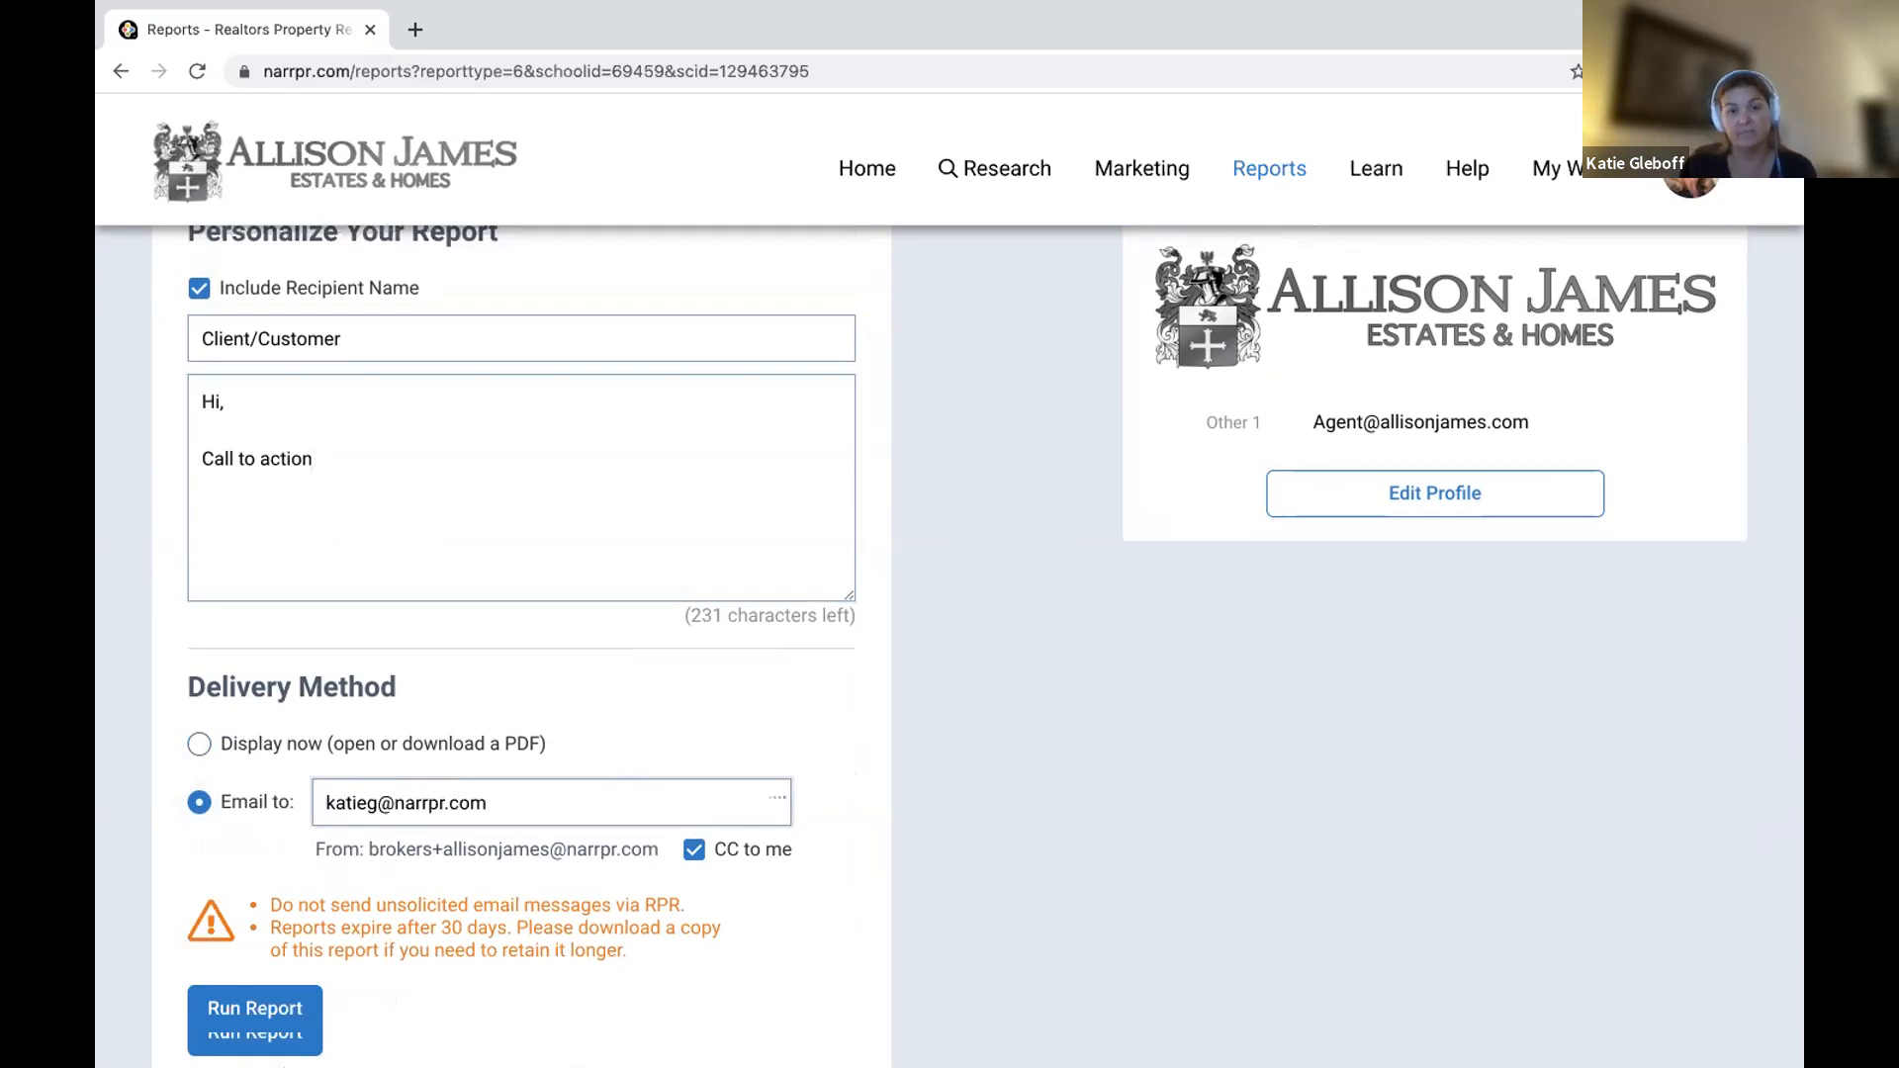
Run the school report, dismiss the generation notice, and review My Reports and the settings.
{"action": "left_click", "coordinate": [289, 1002]}
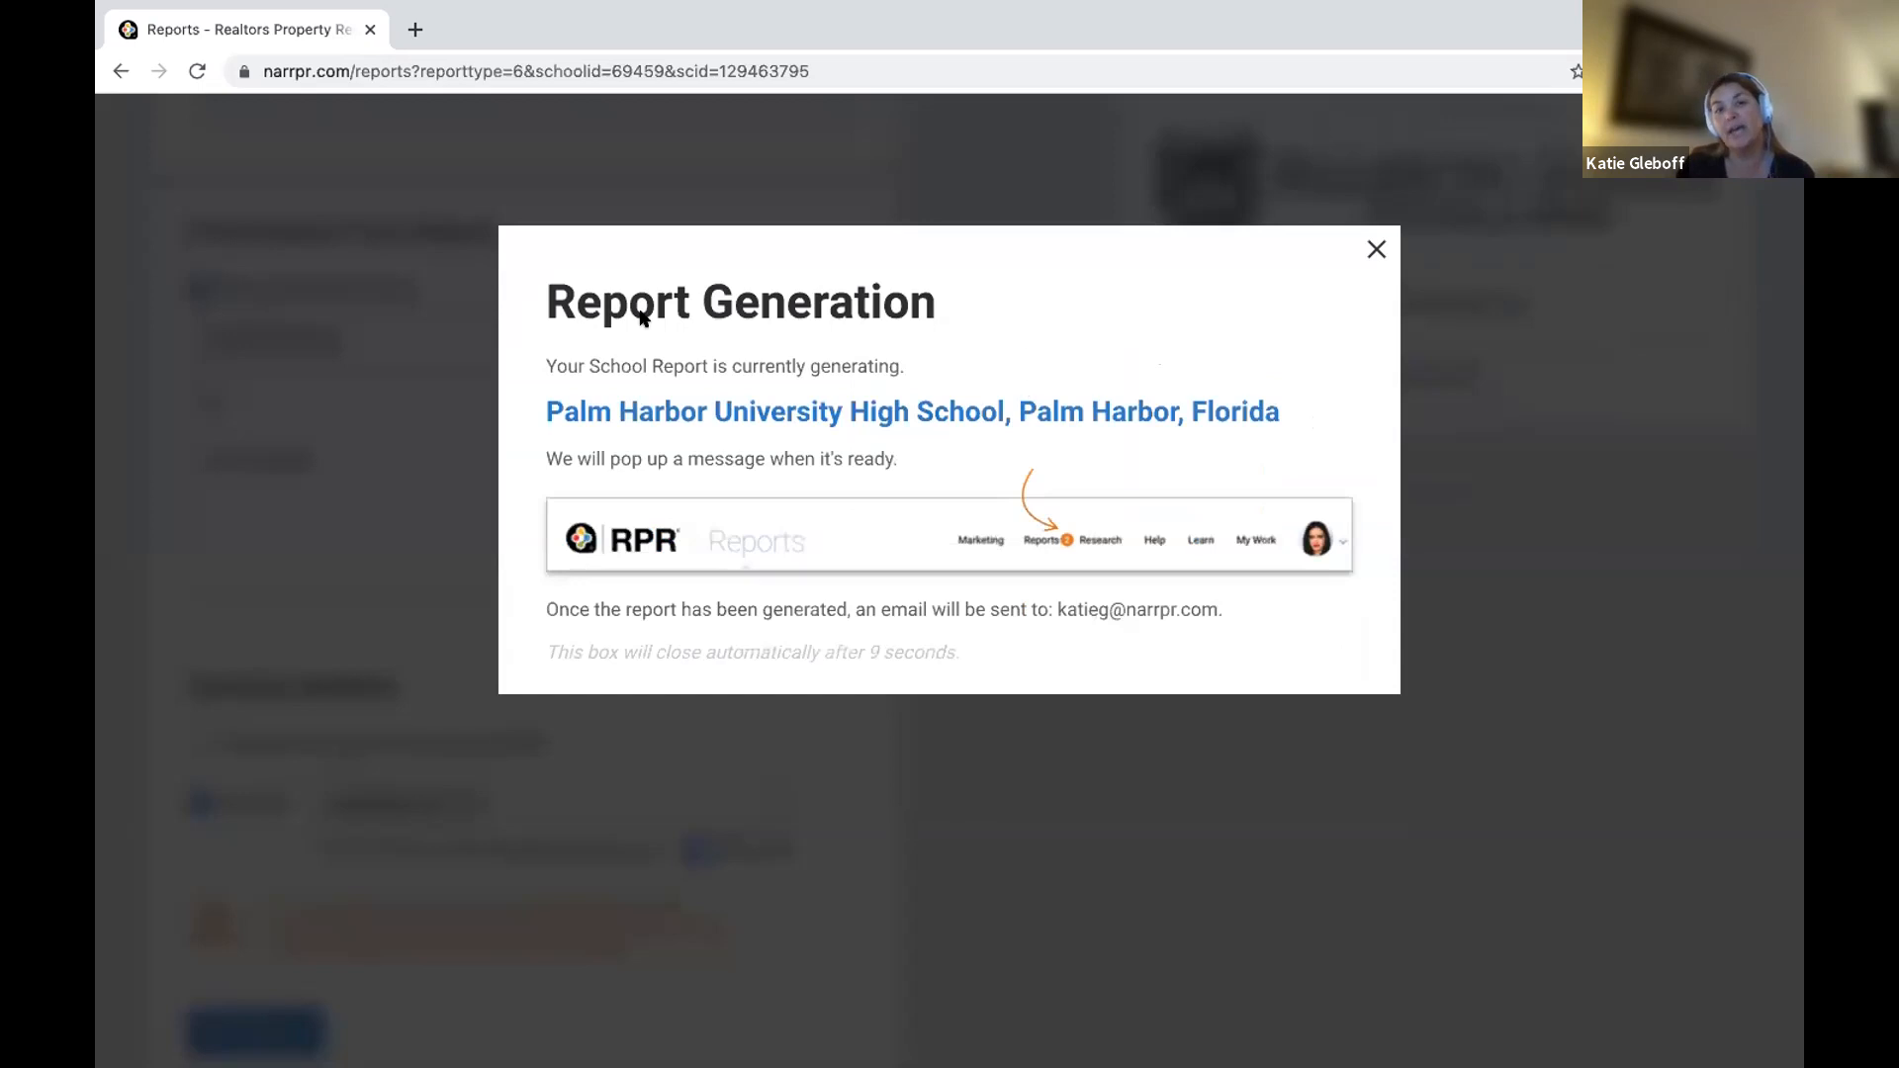
{"action": "left_click", "coordinate": [1376, 246]}
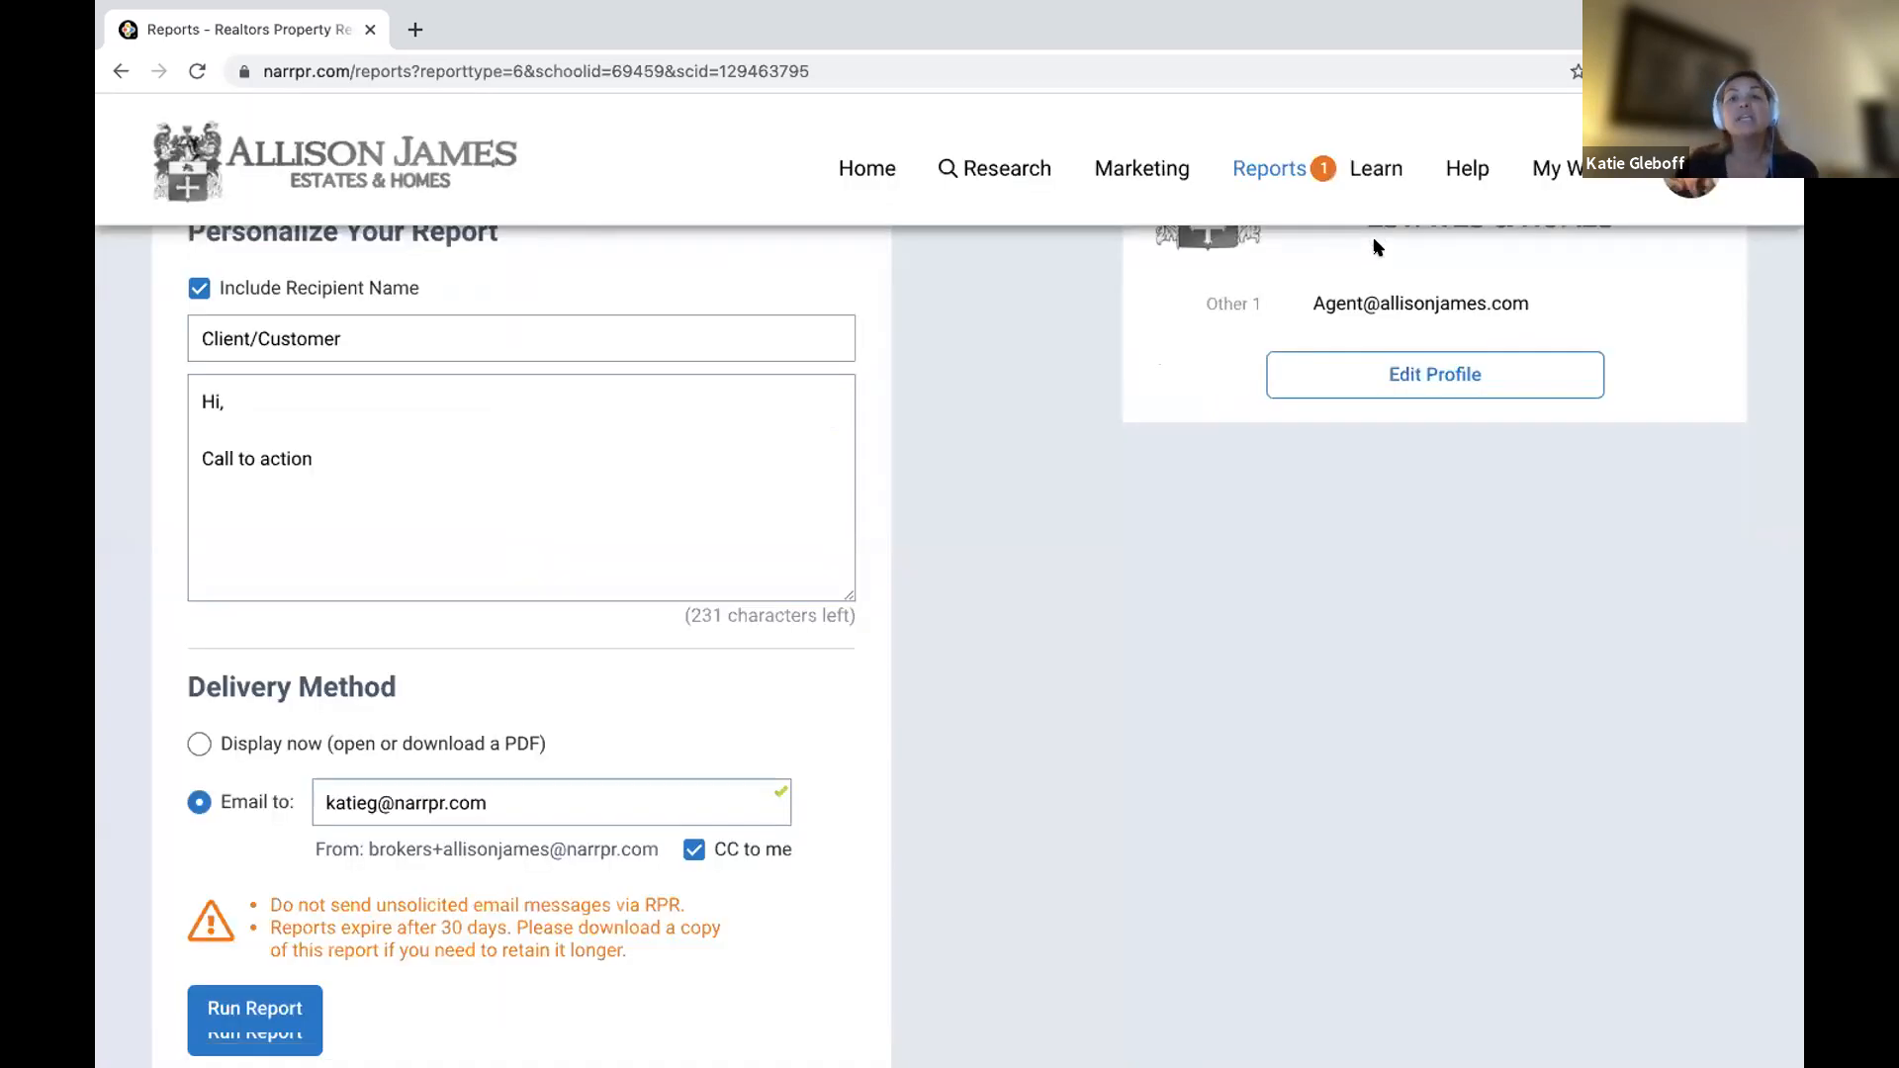
{"action": "scroll", "coordinate": [794, 690], "scroll_direction": "up", "scroll_amount": 3}
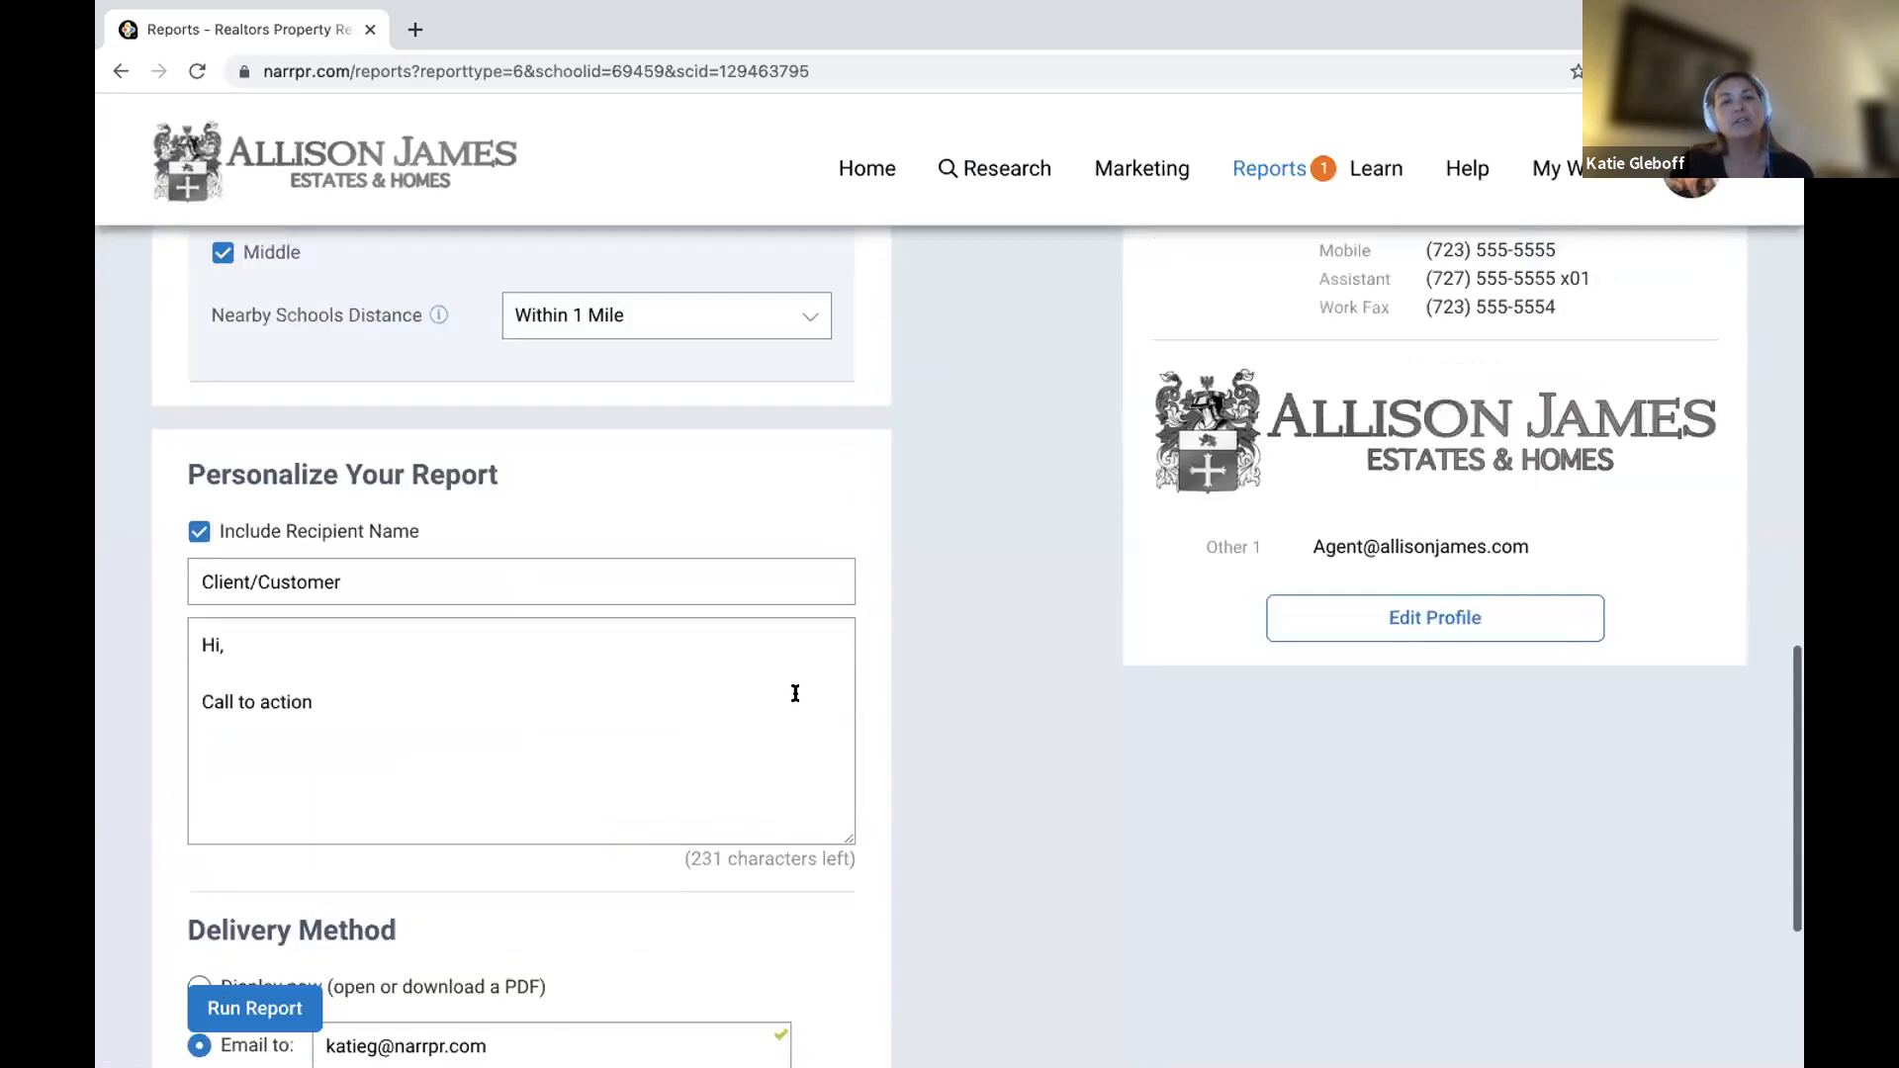
{"action": "scroll", "coordinate": [794, 690], "scroll_direction": "up", "scroll_amount": 7}
{"action": "scroll", "coordinate": [1428, 781], "scroll_direction": "up", "scroll_amount": 15}
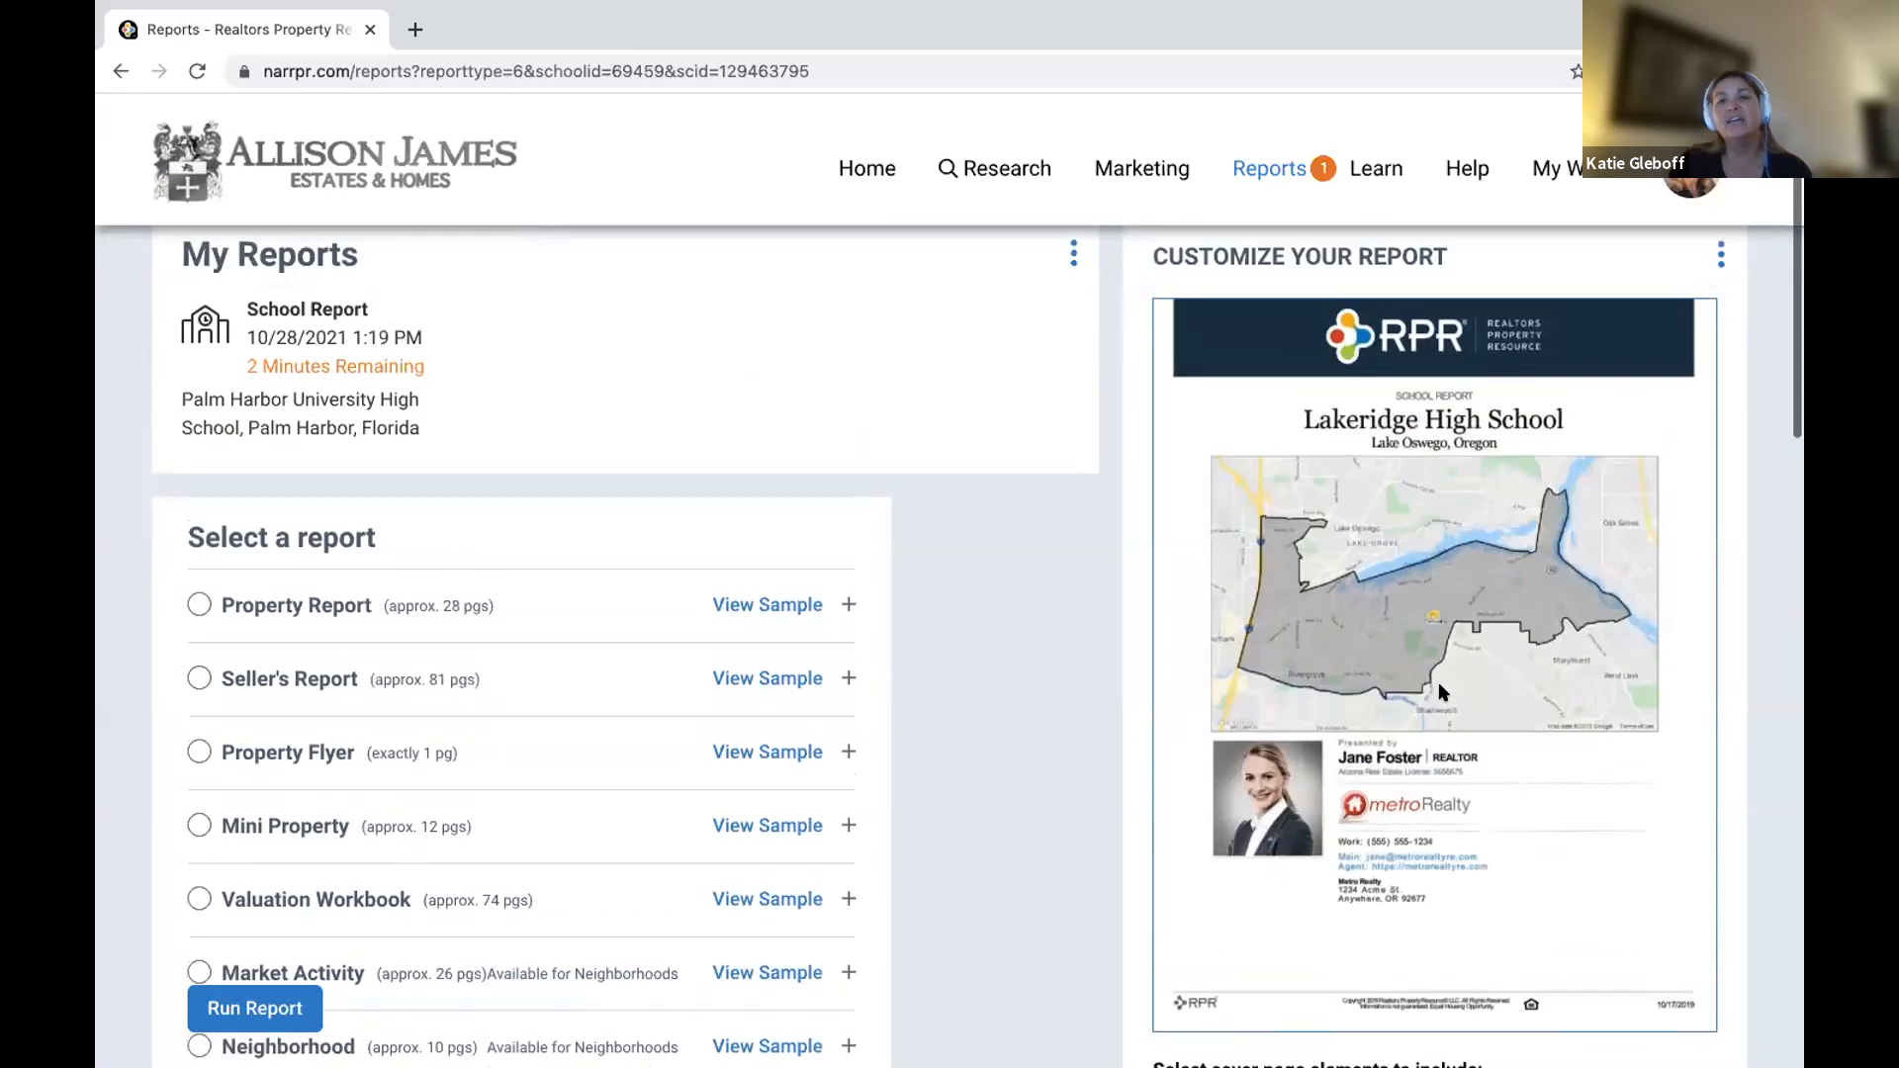
{"action": "scroll", "coordinate": [1425, 683], "scroll_direction": "up", "scroll_amount": 1}
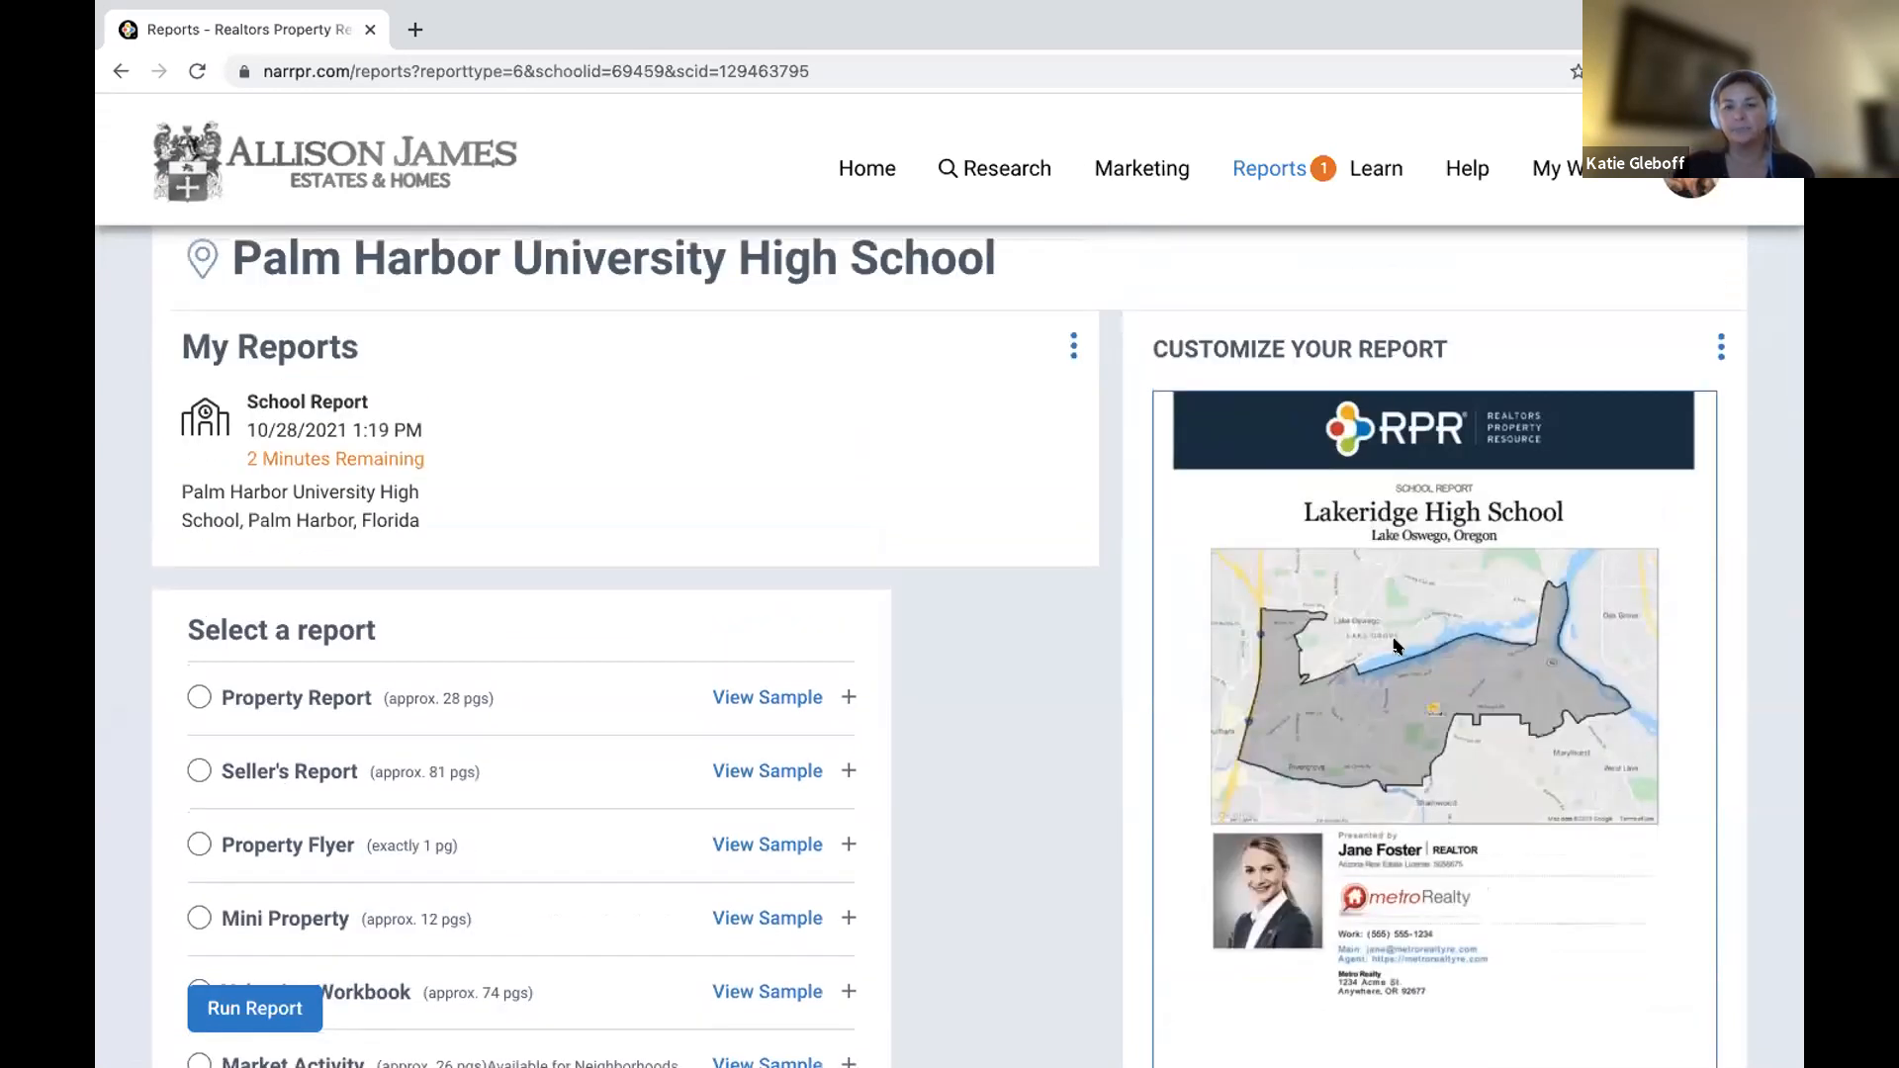
{"action": "scroll", "coordinate": [1397, 645], "scroll_direction": "down", "scroll_amount": 2}
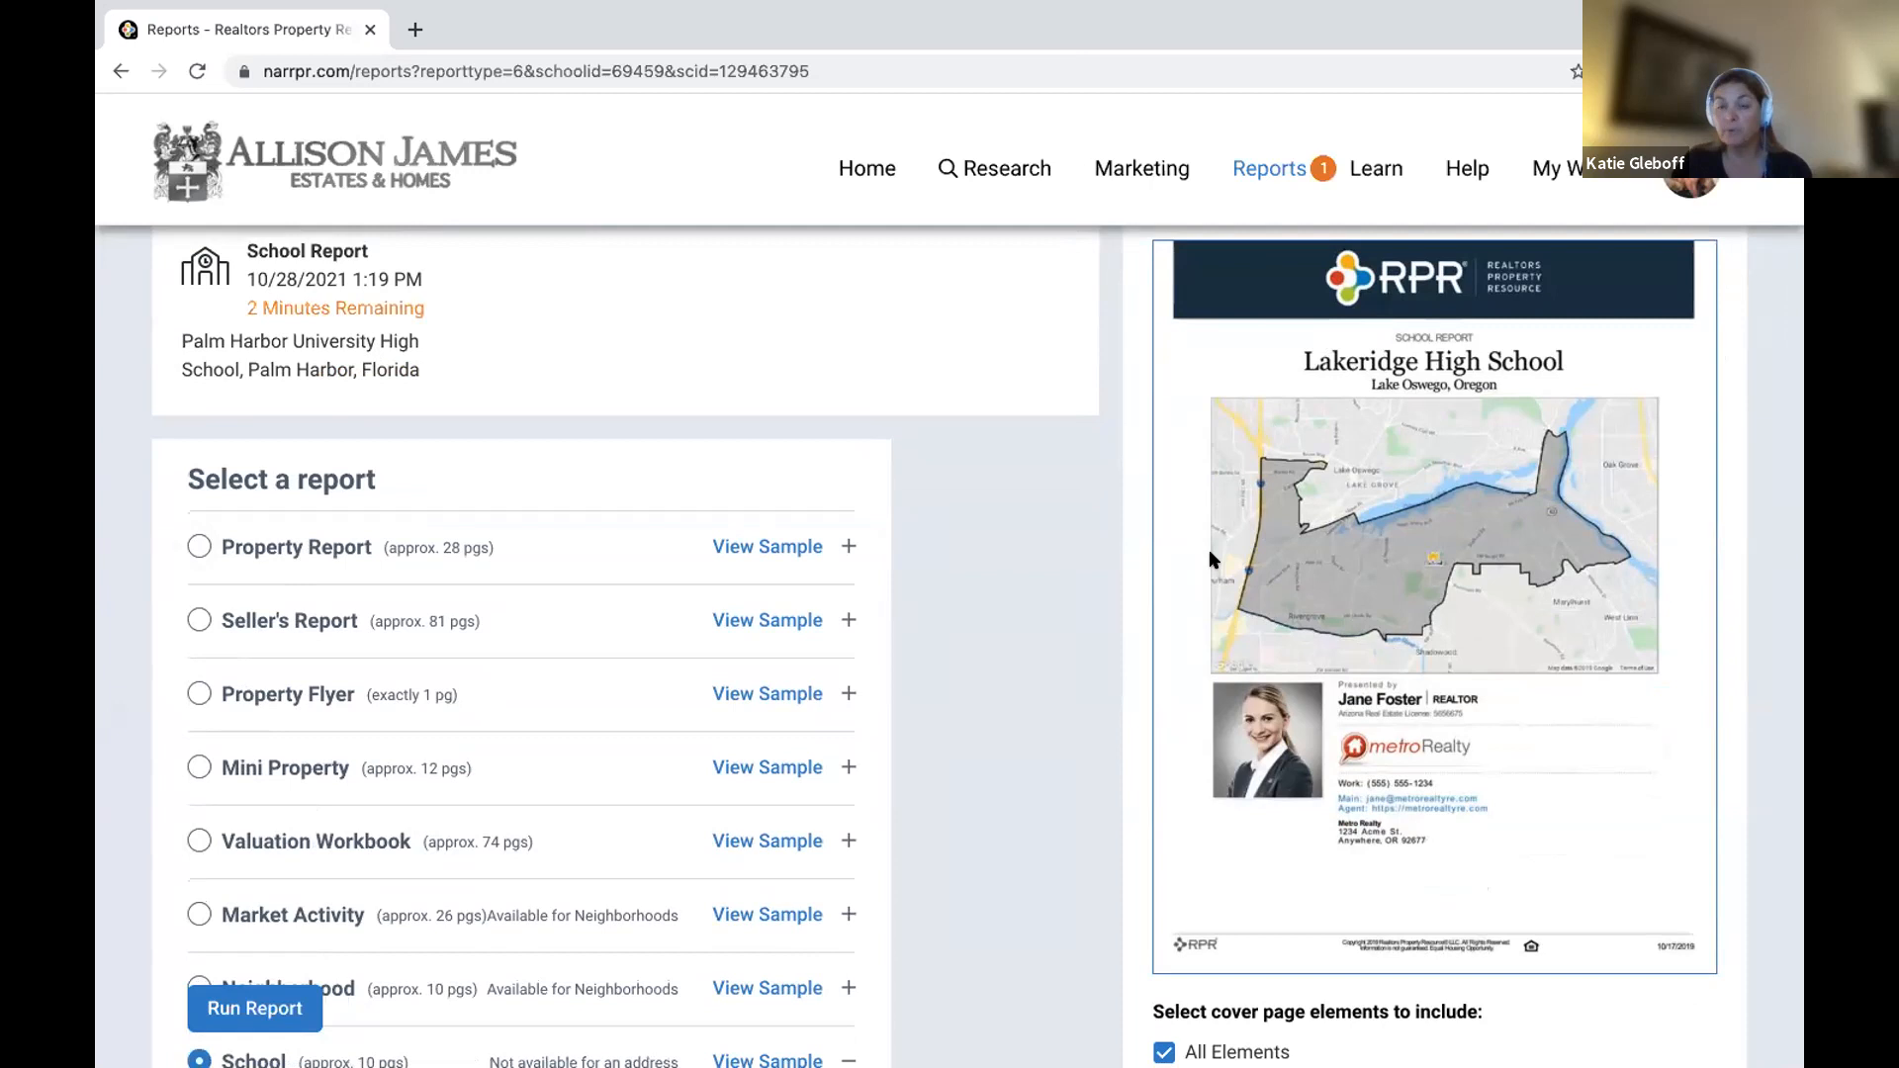
{"action": "scroll", "coordinate": [1209, 549], "scroll_direction": "down", "scroll_amount": 7}
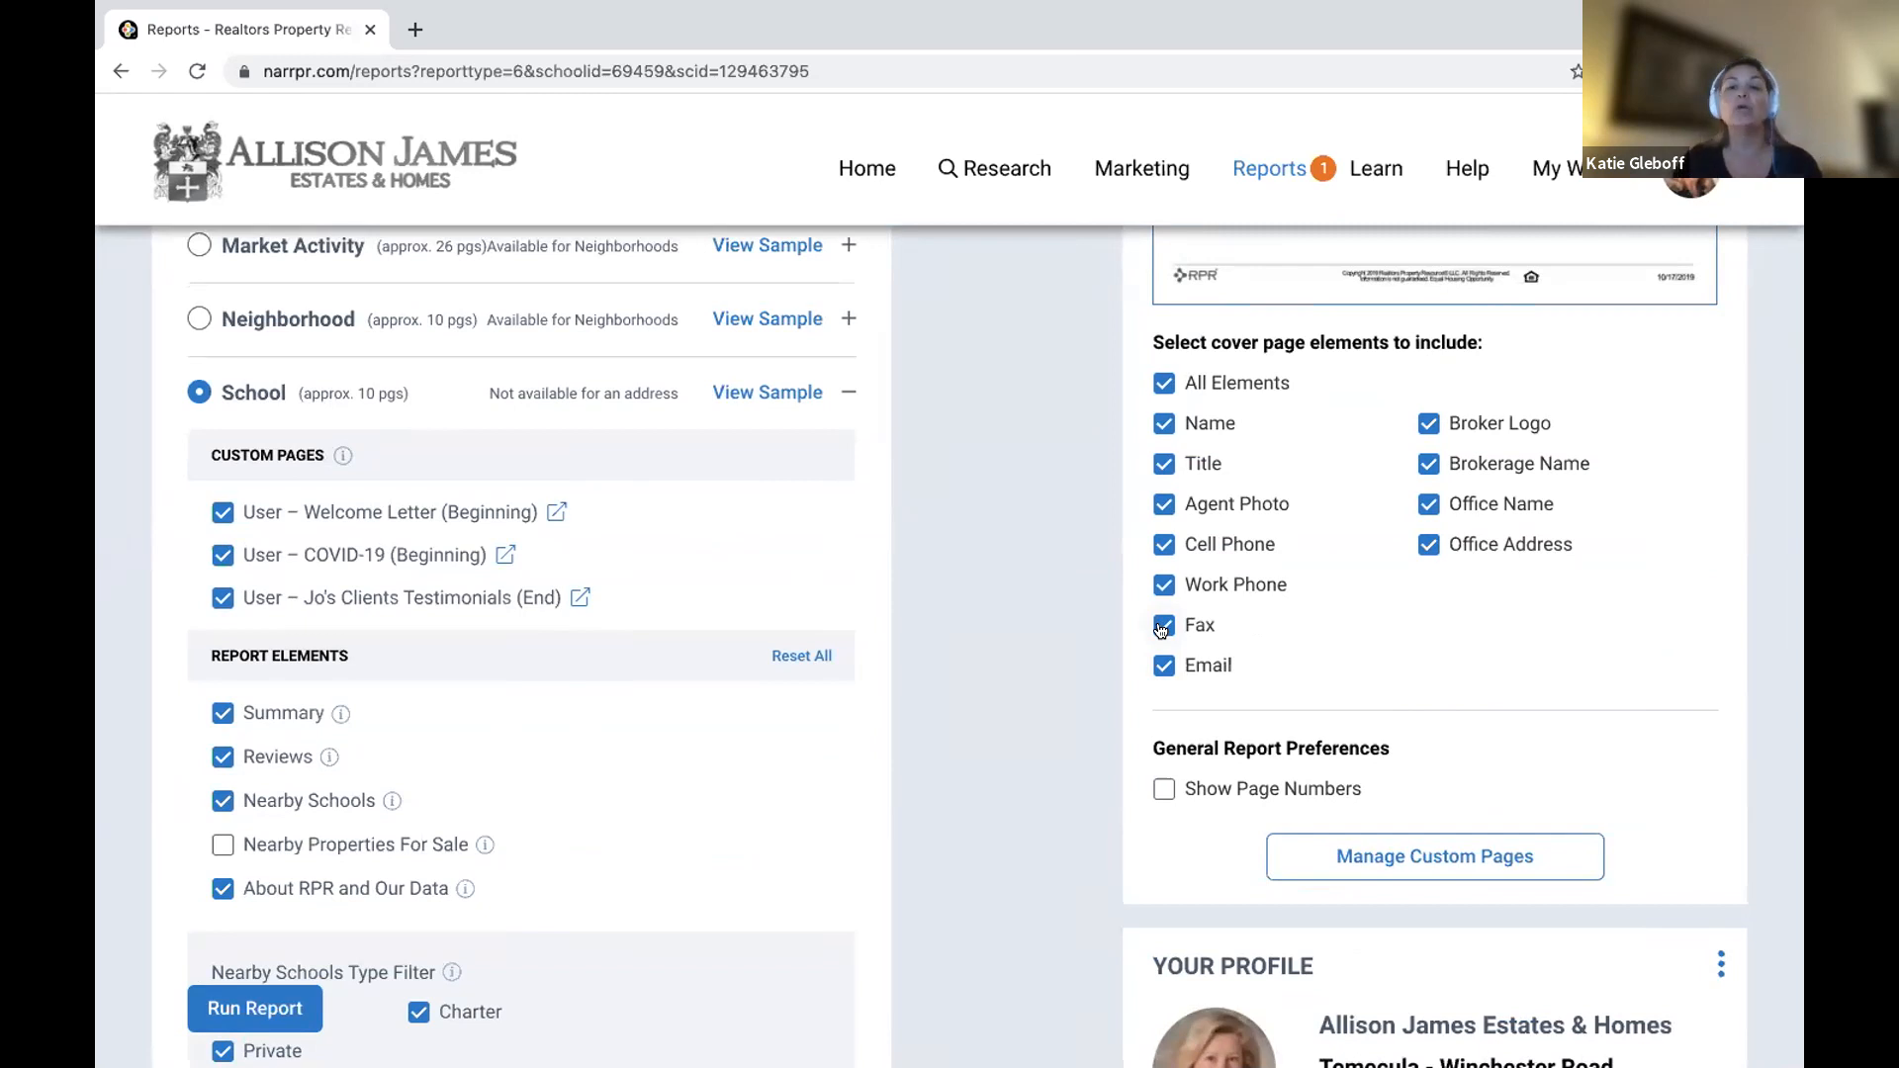
{"action": "scroll", "coordinate": [1162, 629], "scroll_direction": "down", "scroll_amount": 6}
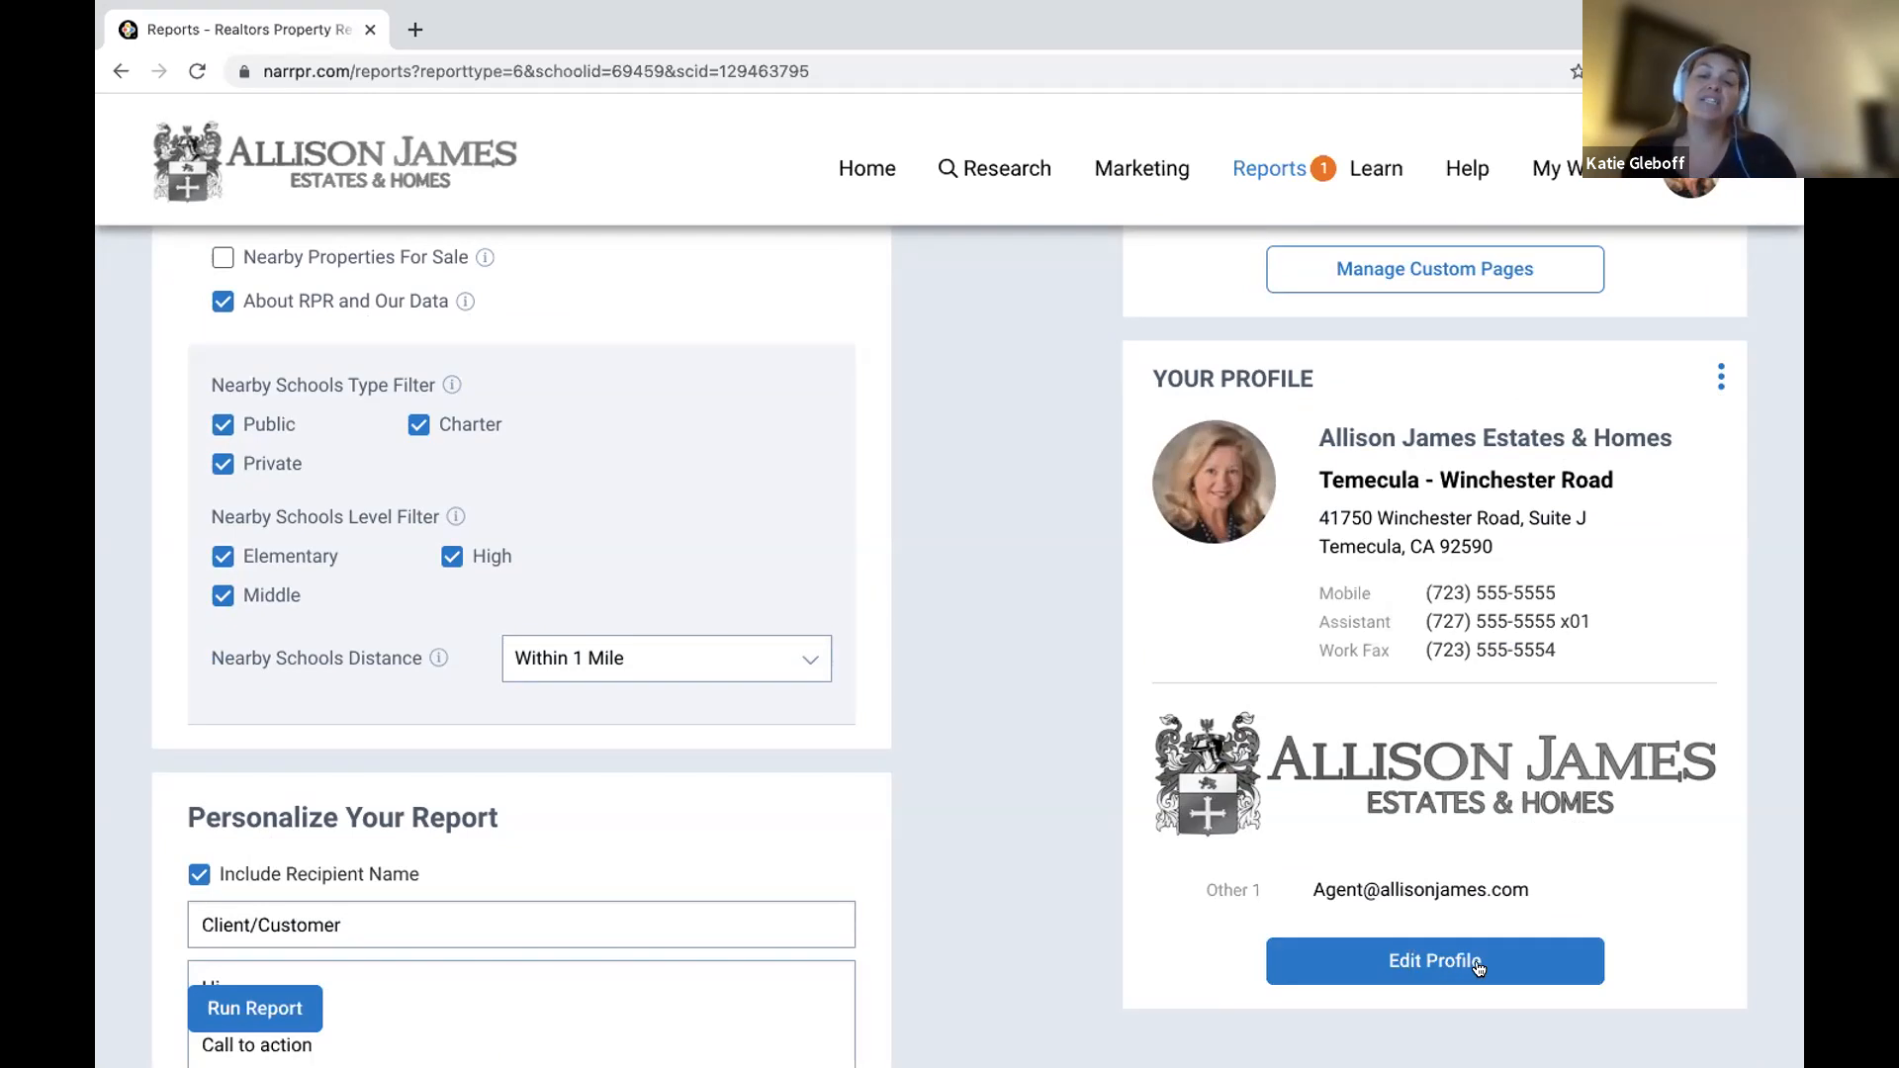
Open the profile settings for editing, dismissing the report-ready notice.
{"action": "left_click", "coordinate": [1425, 963]}
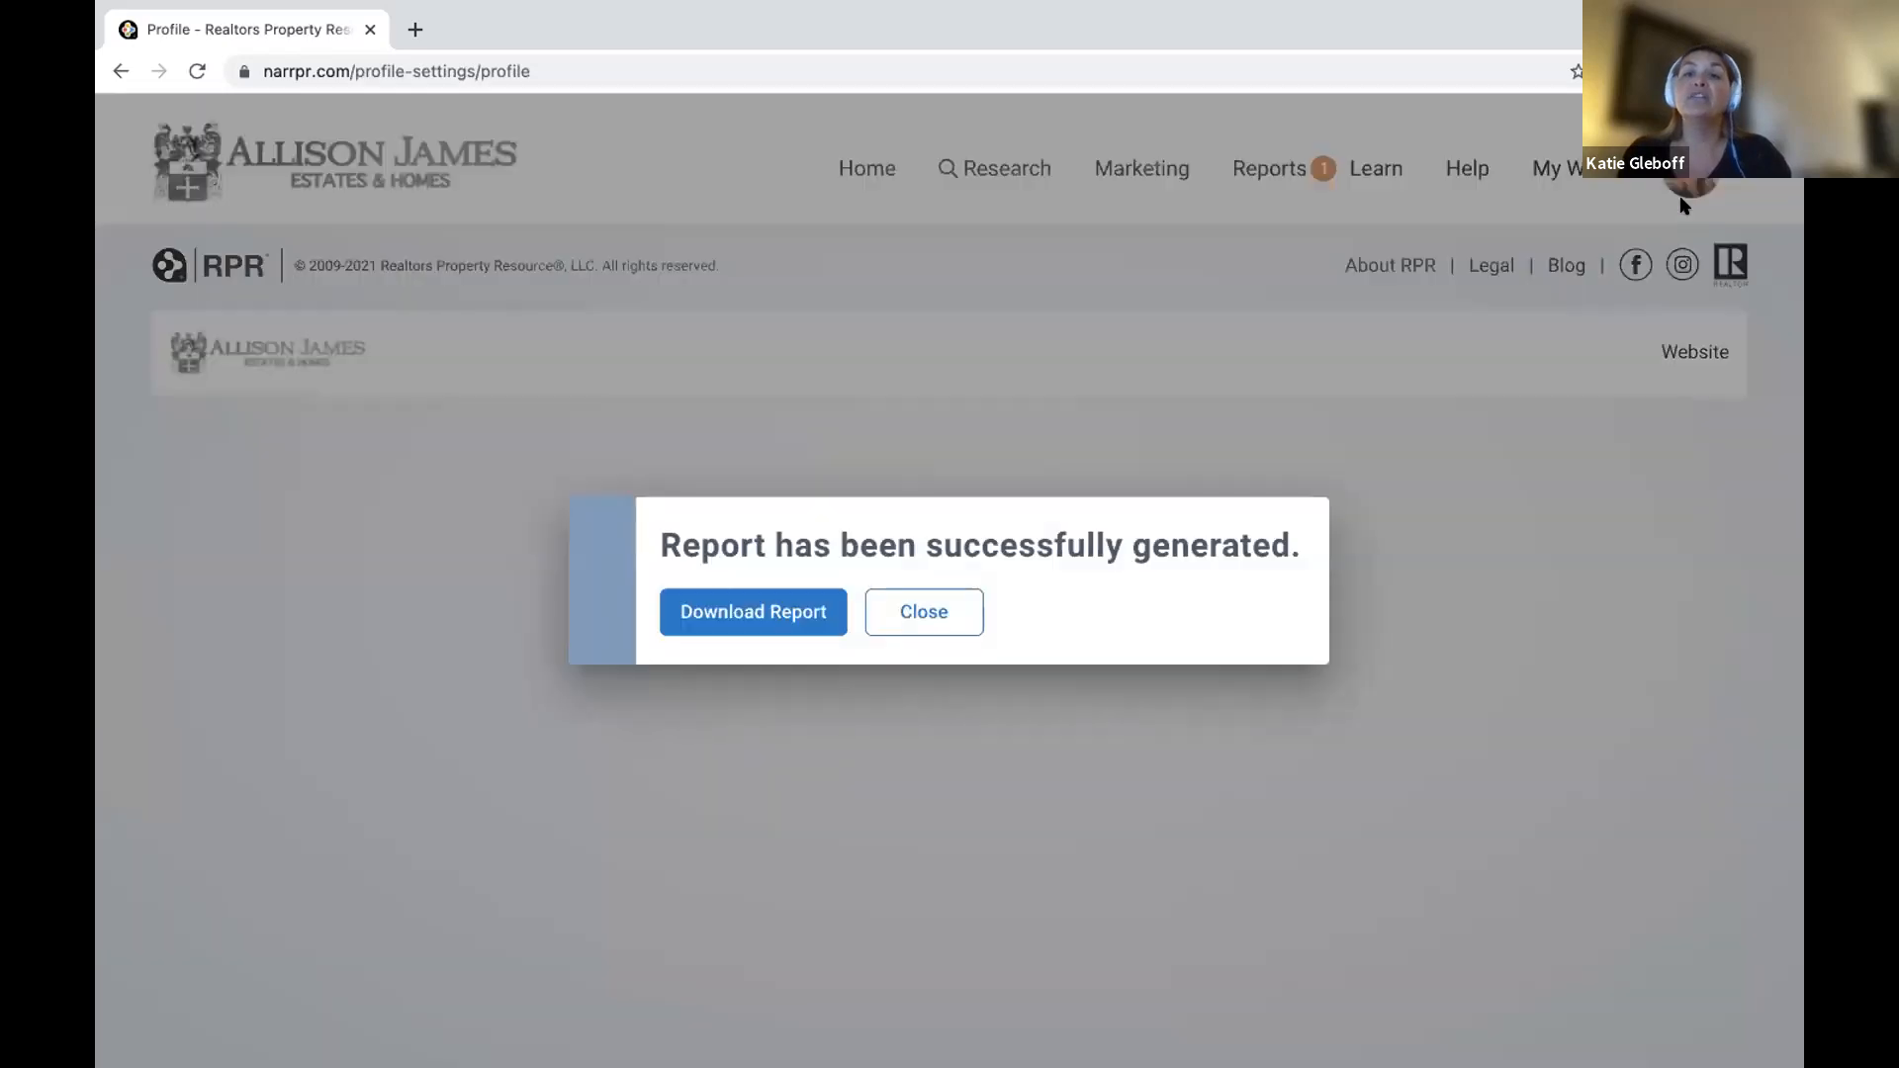
{"action": "left_click", "coordinate": [963, 610]}
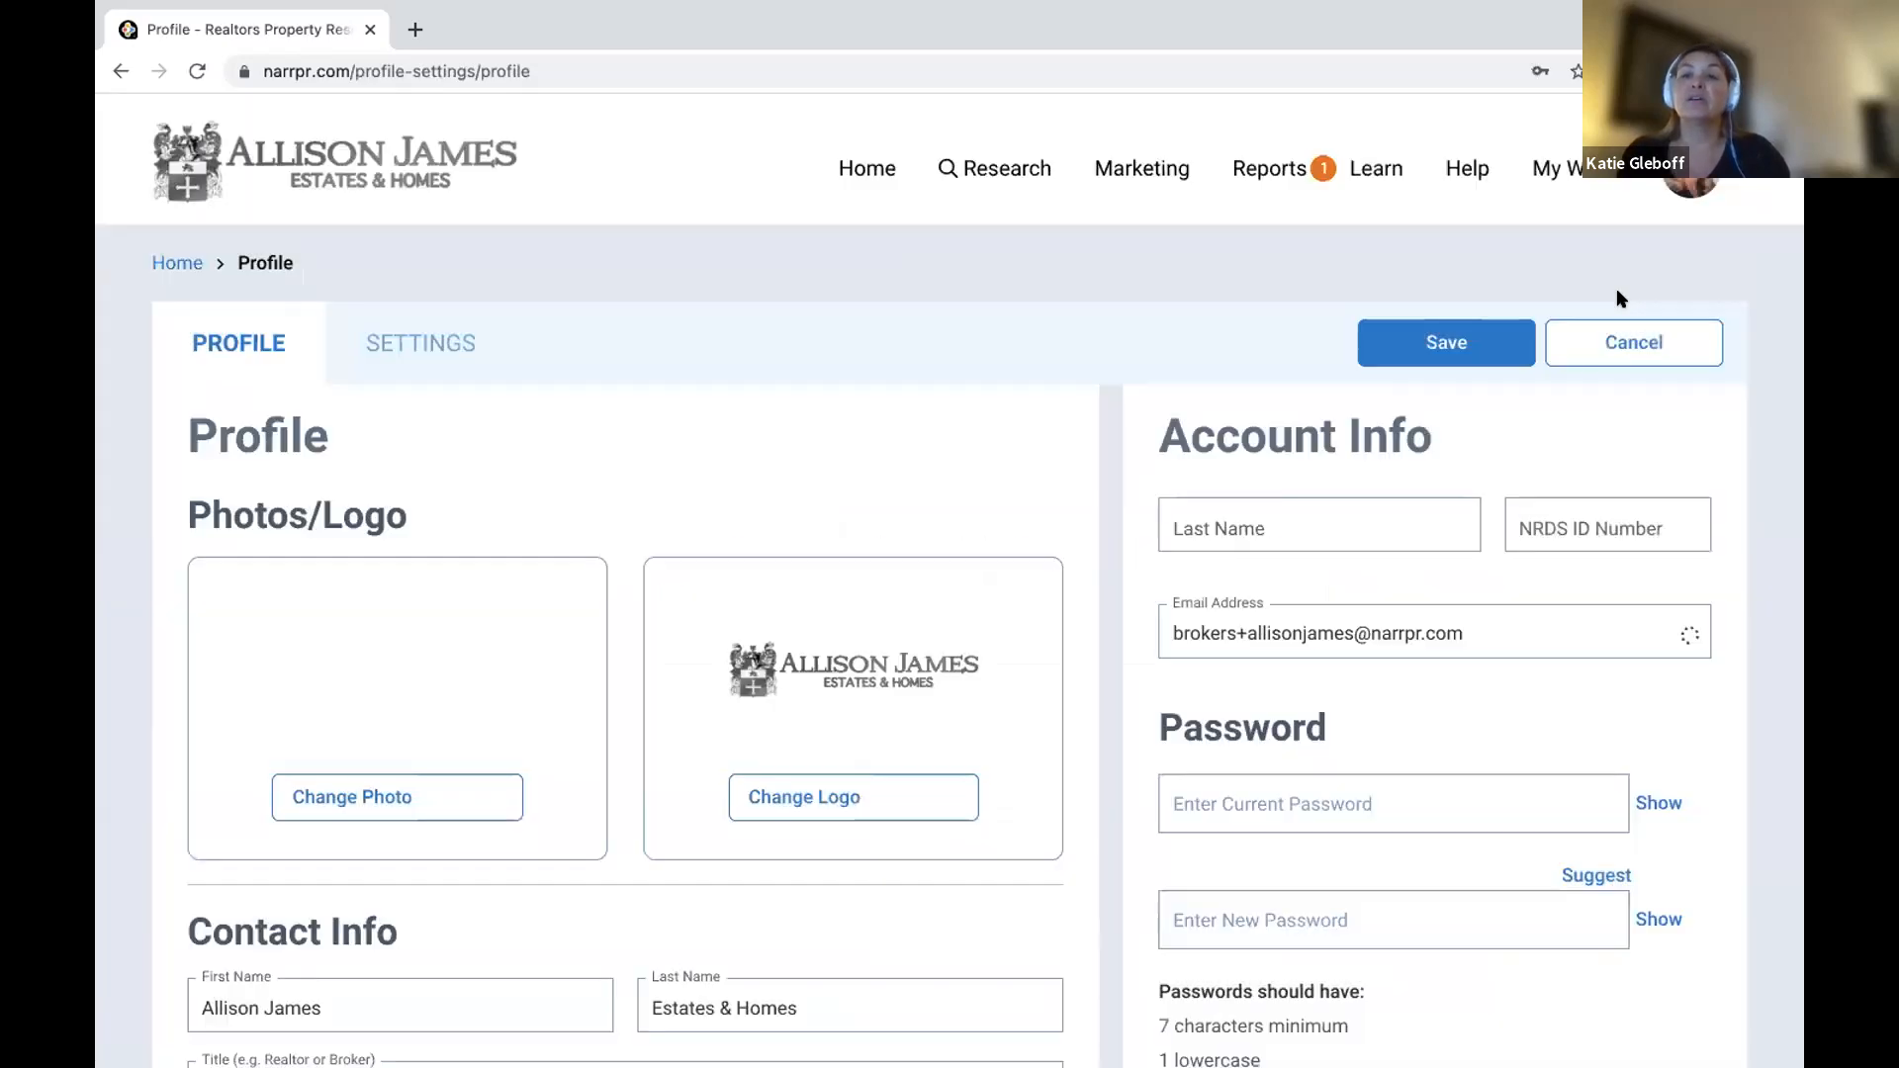
{"action": "left_click", "coordinate": [1691, 188]}
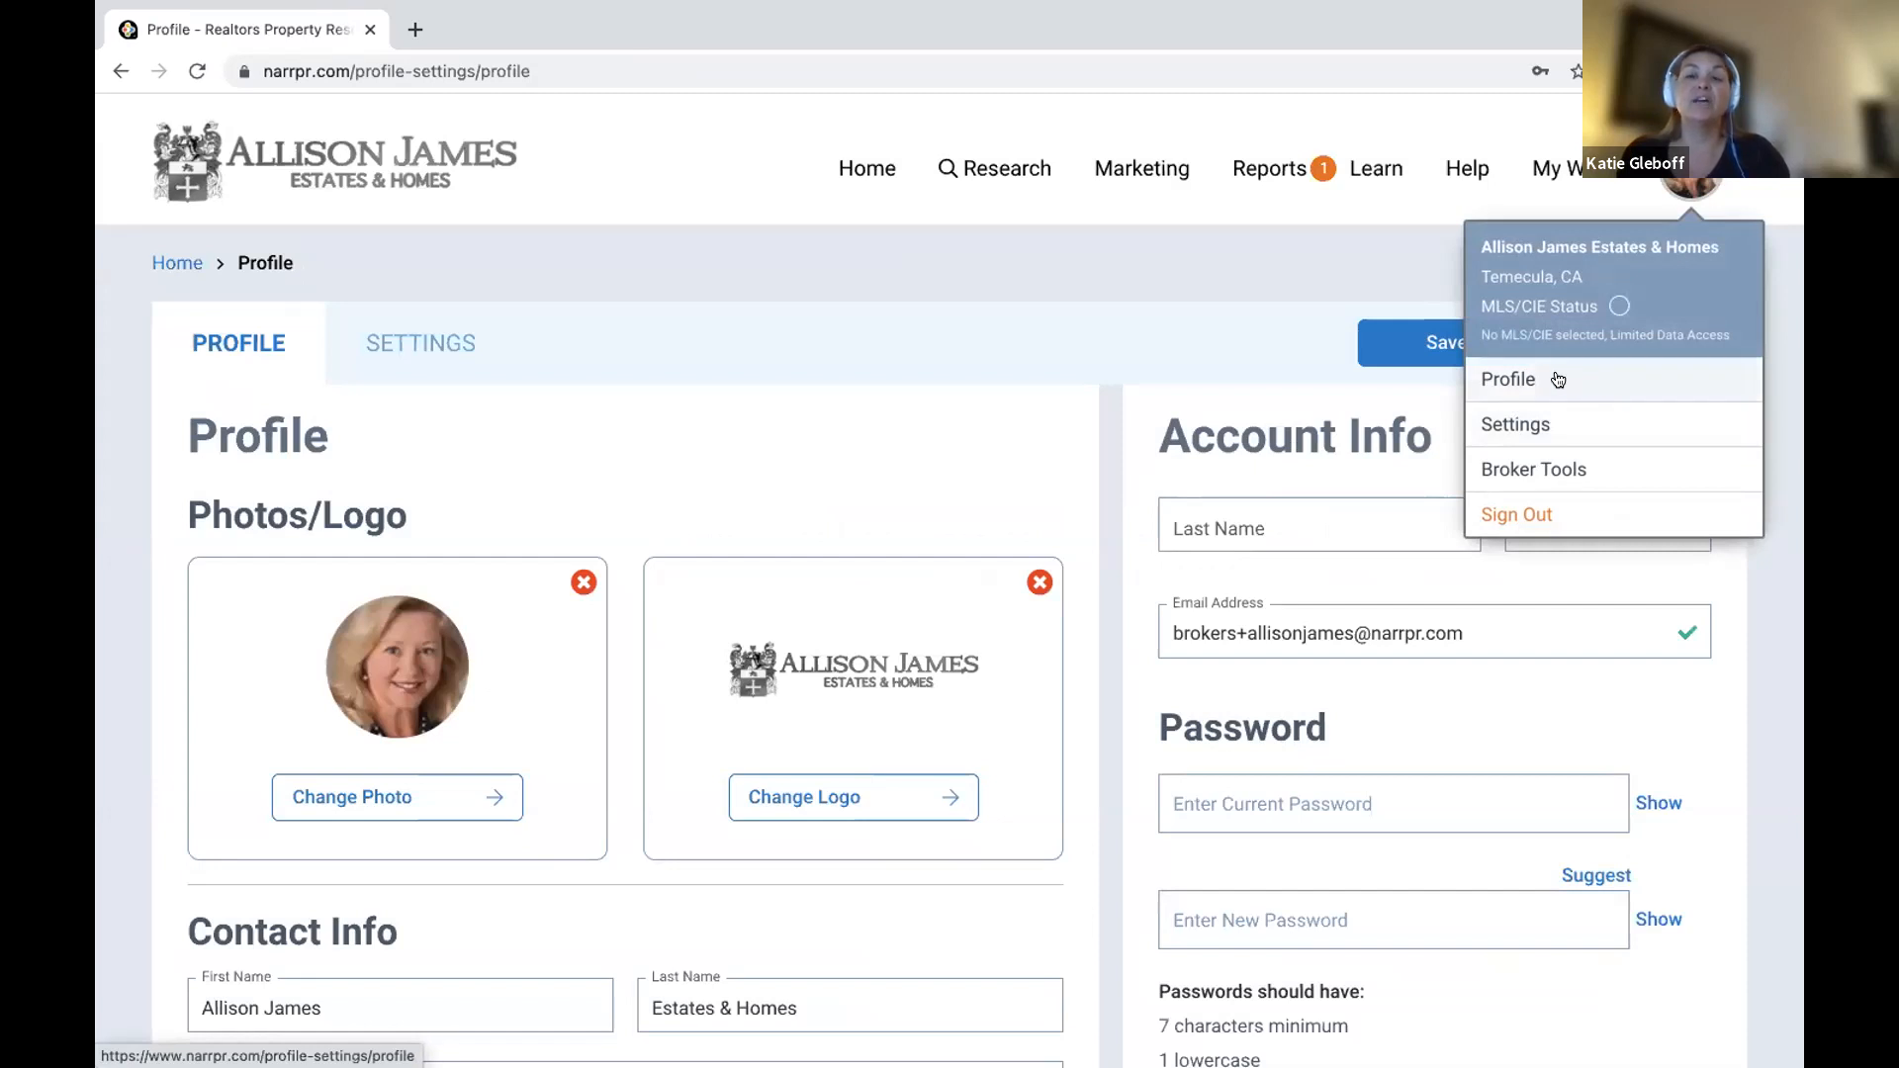
{"action": "scroll", "coordinate": [827, 399], "scroll_direction": "down", "scroll_amount": 1}
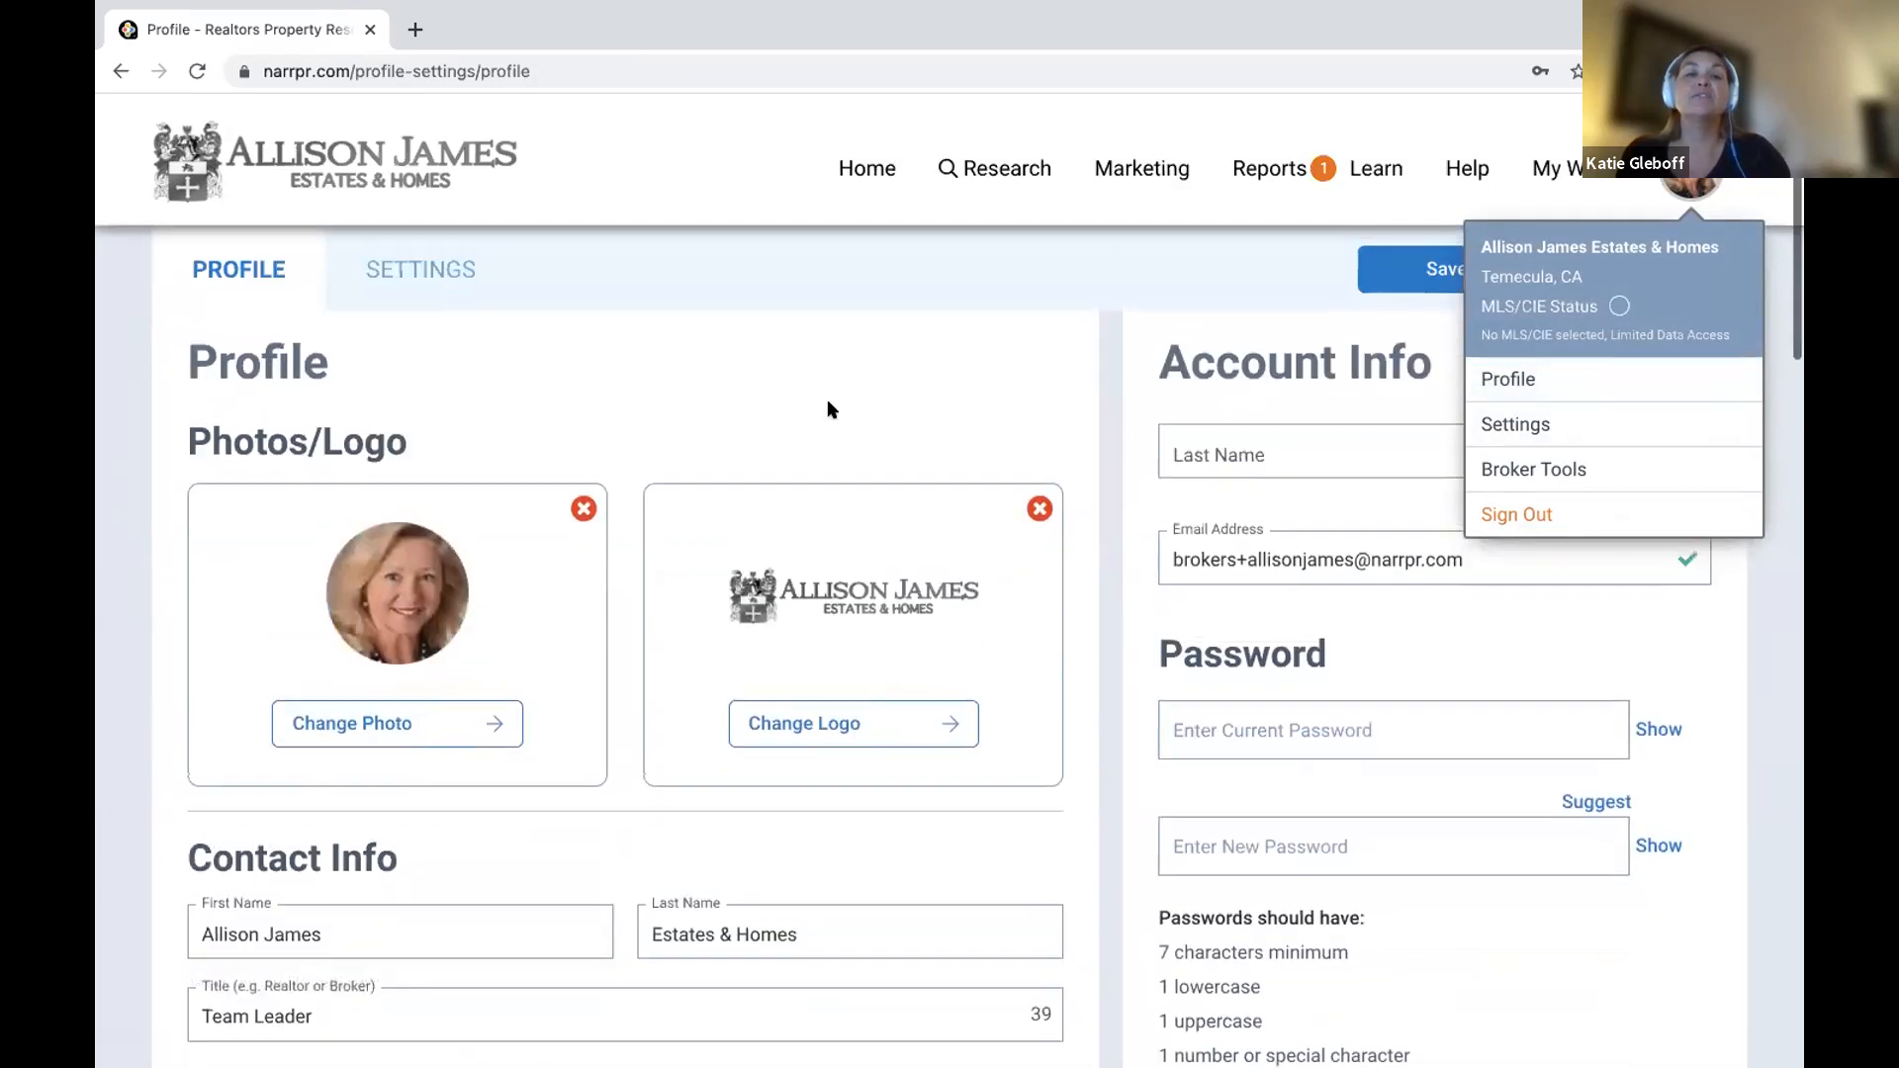
{"action": "left_click", "coordinate": [767, 358]}
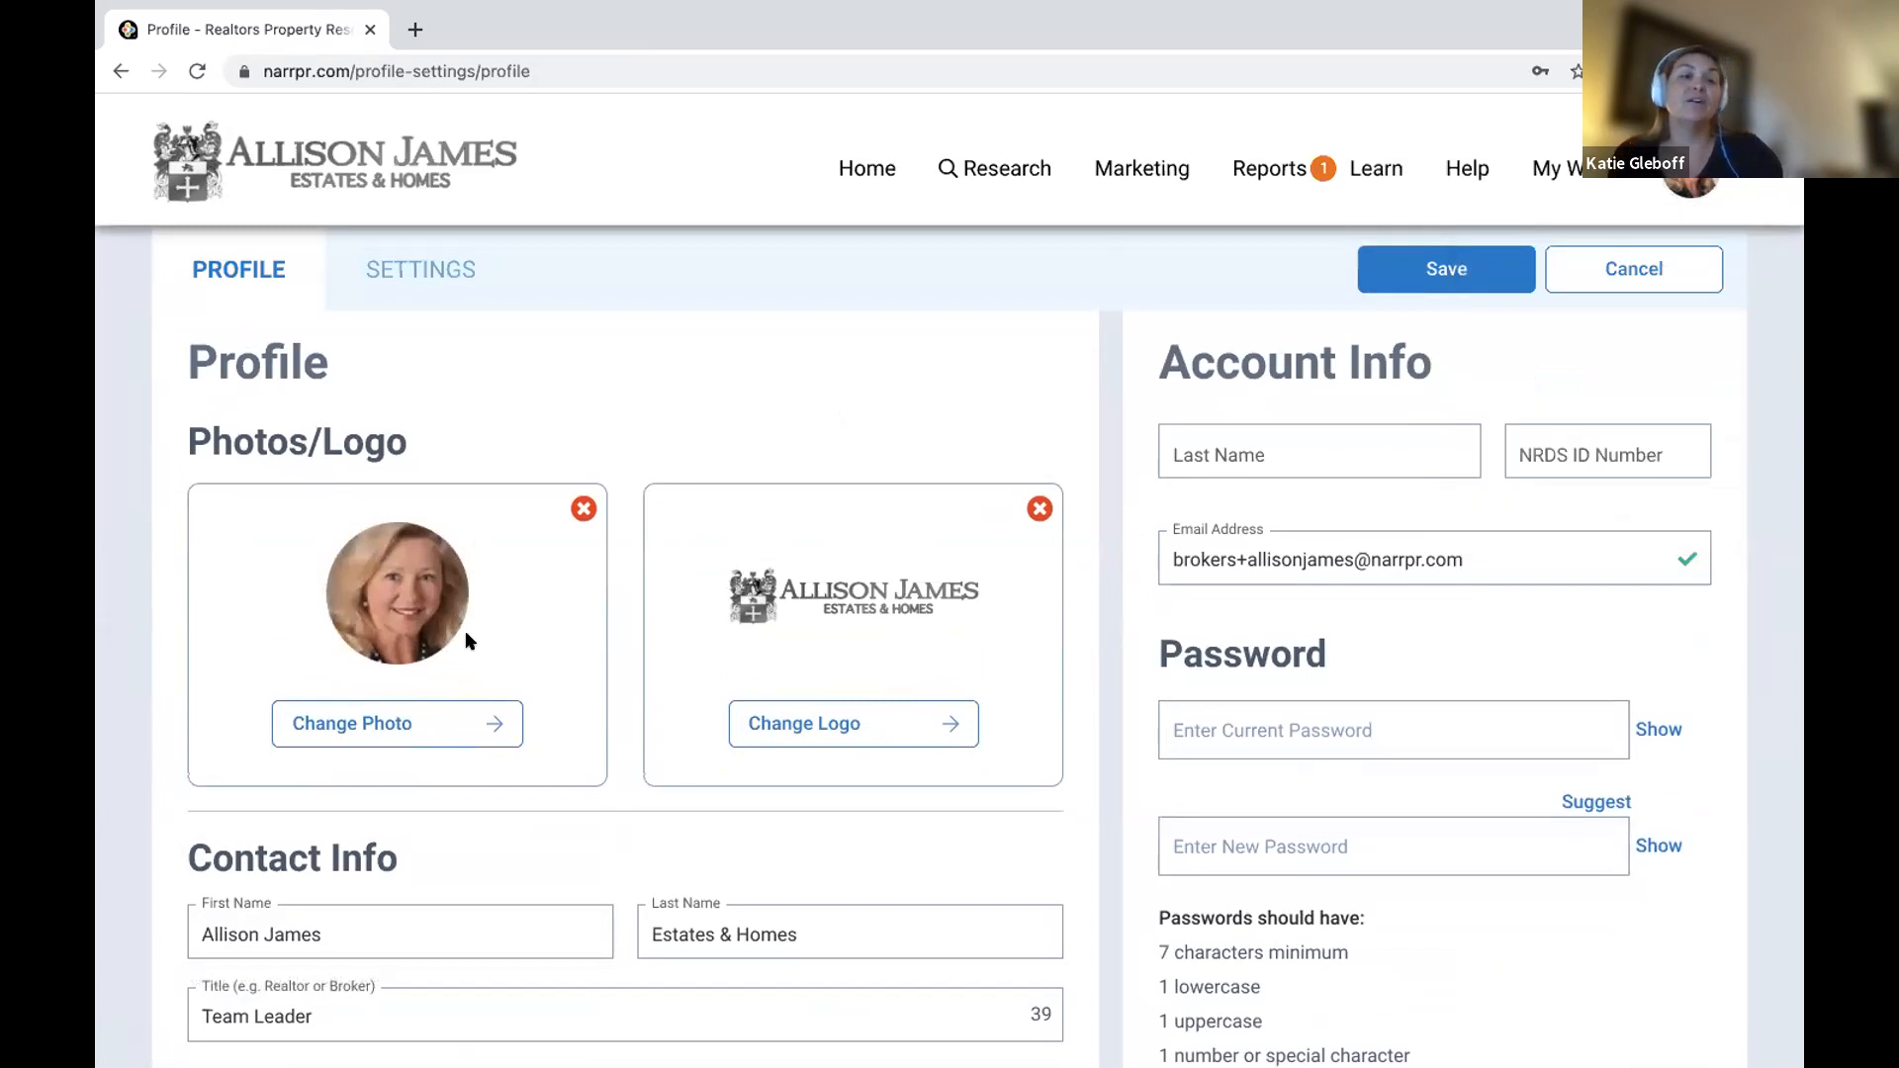
Replace the profile photo with the new headshot from Bio/Photos and confirm the crop.
{"action": "left_click", "coordinate": [582, 508]}
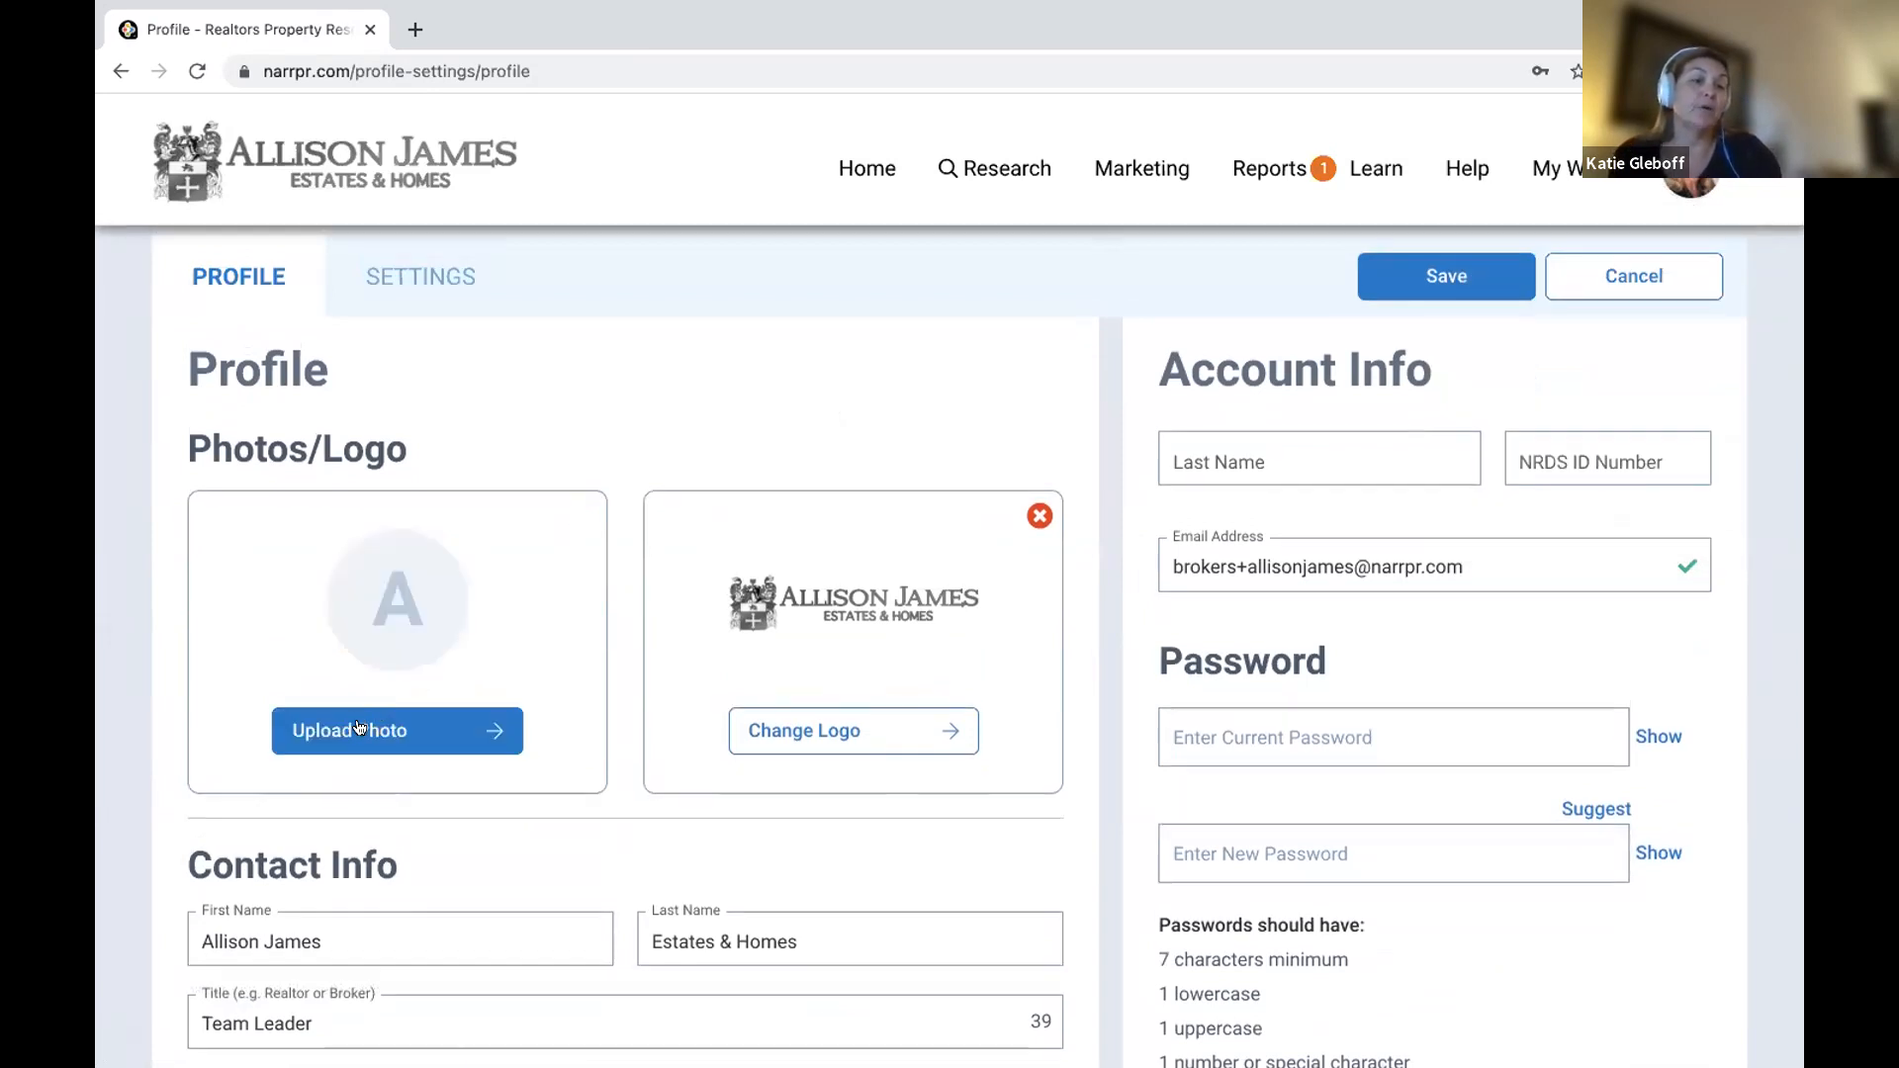
{"action": "left_click", "coordinate": [363, 730]}
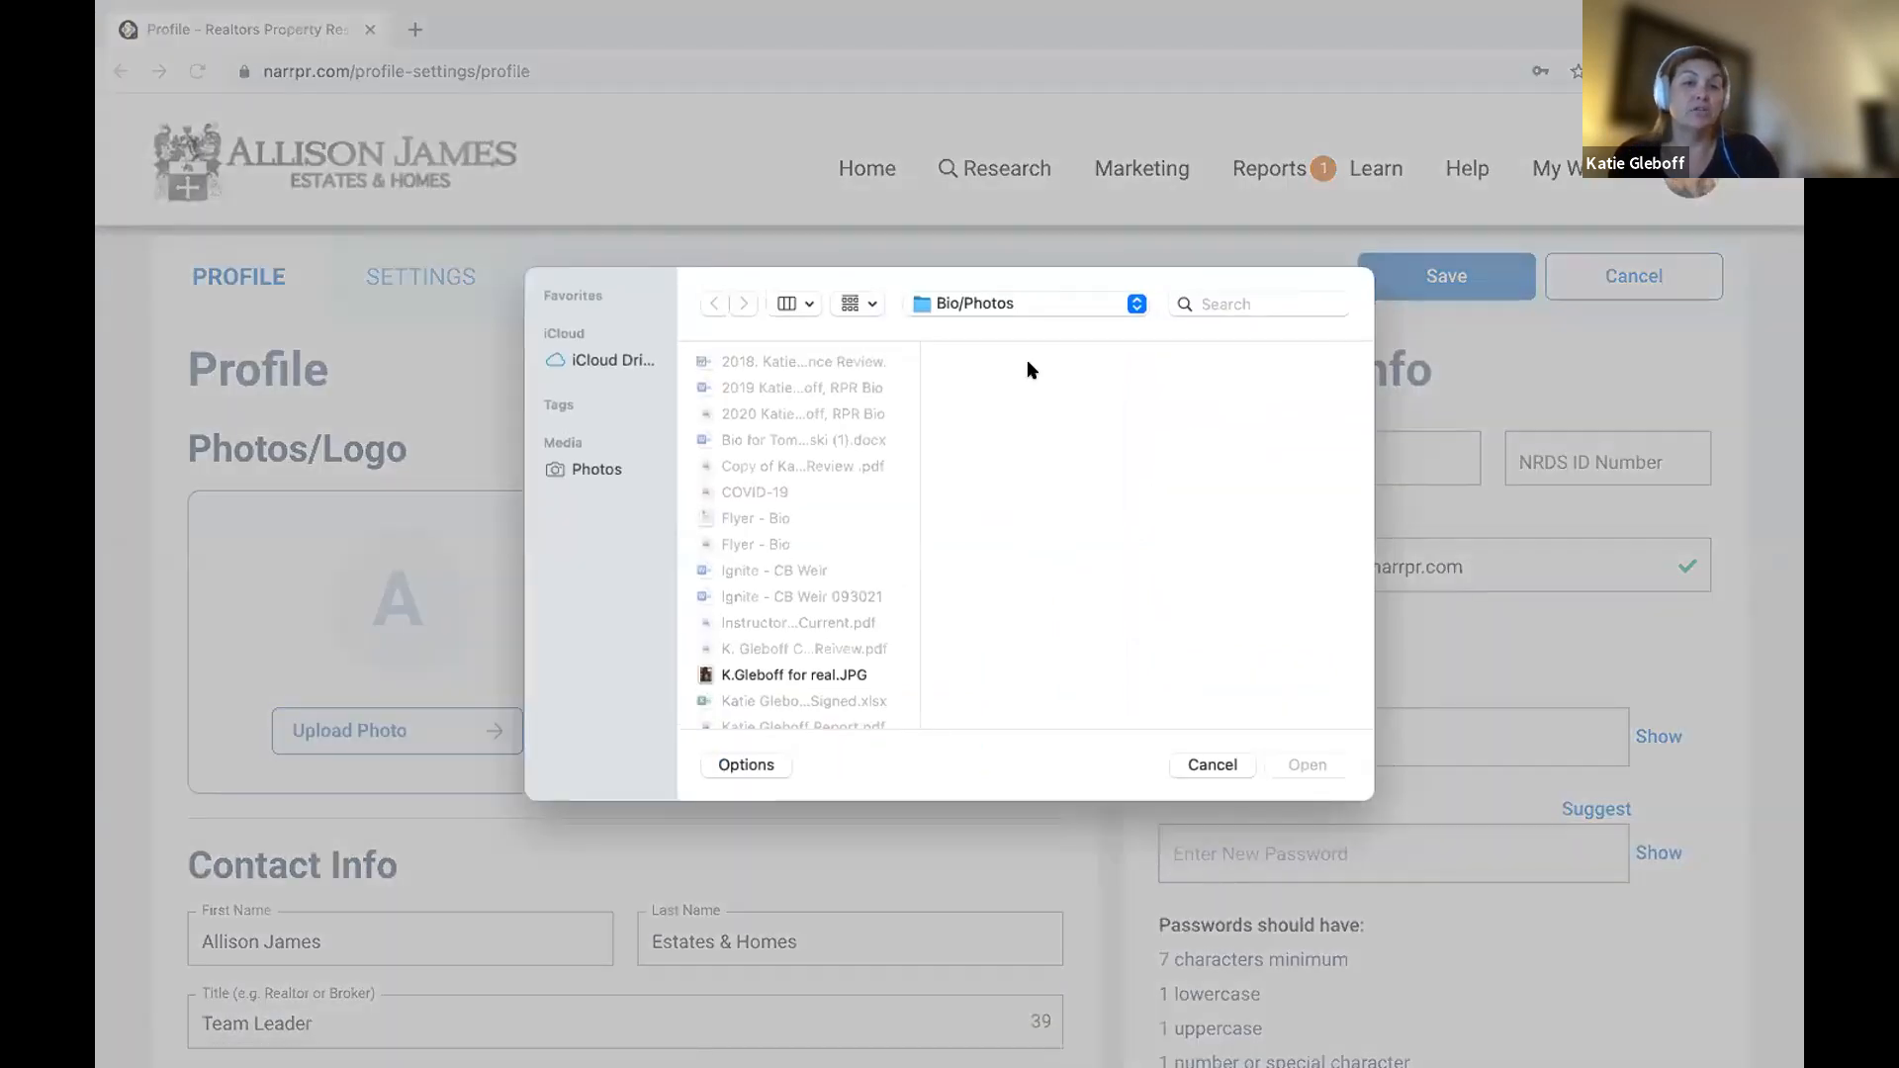
{"action": "left_click", "coordinate": [1052, 302]}
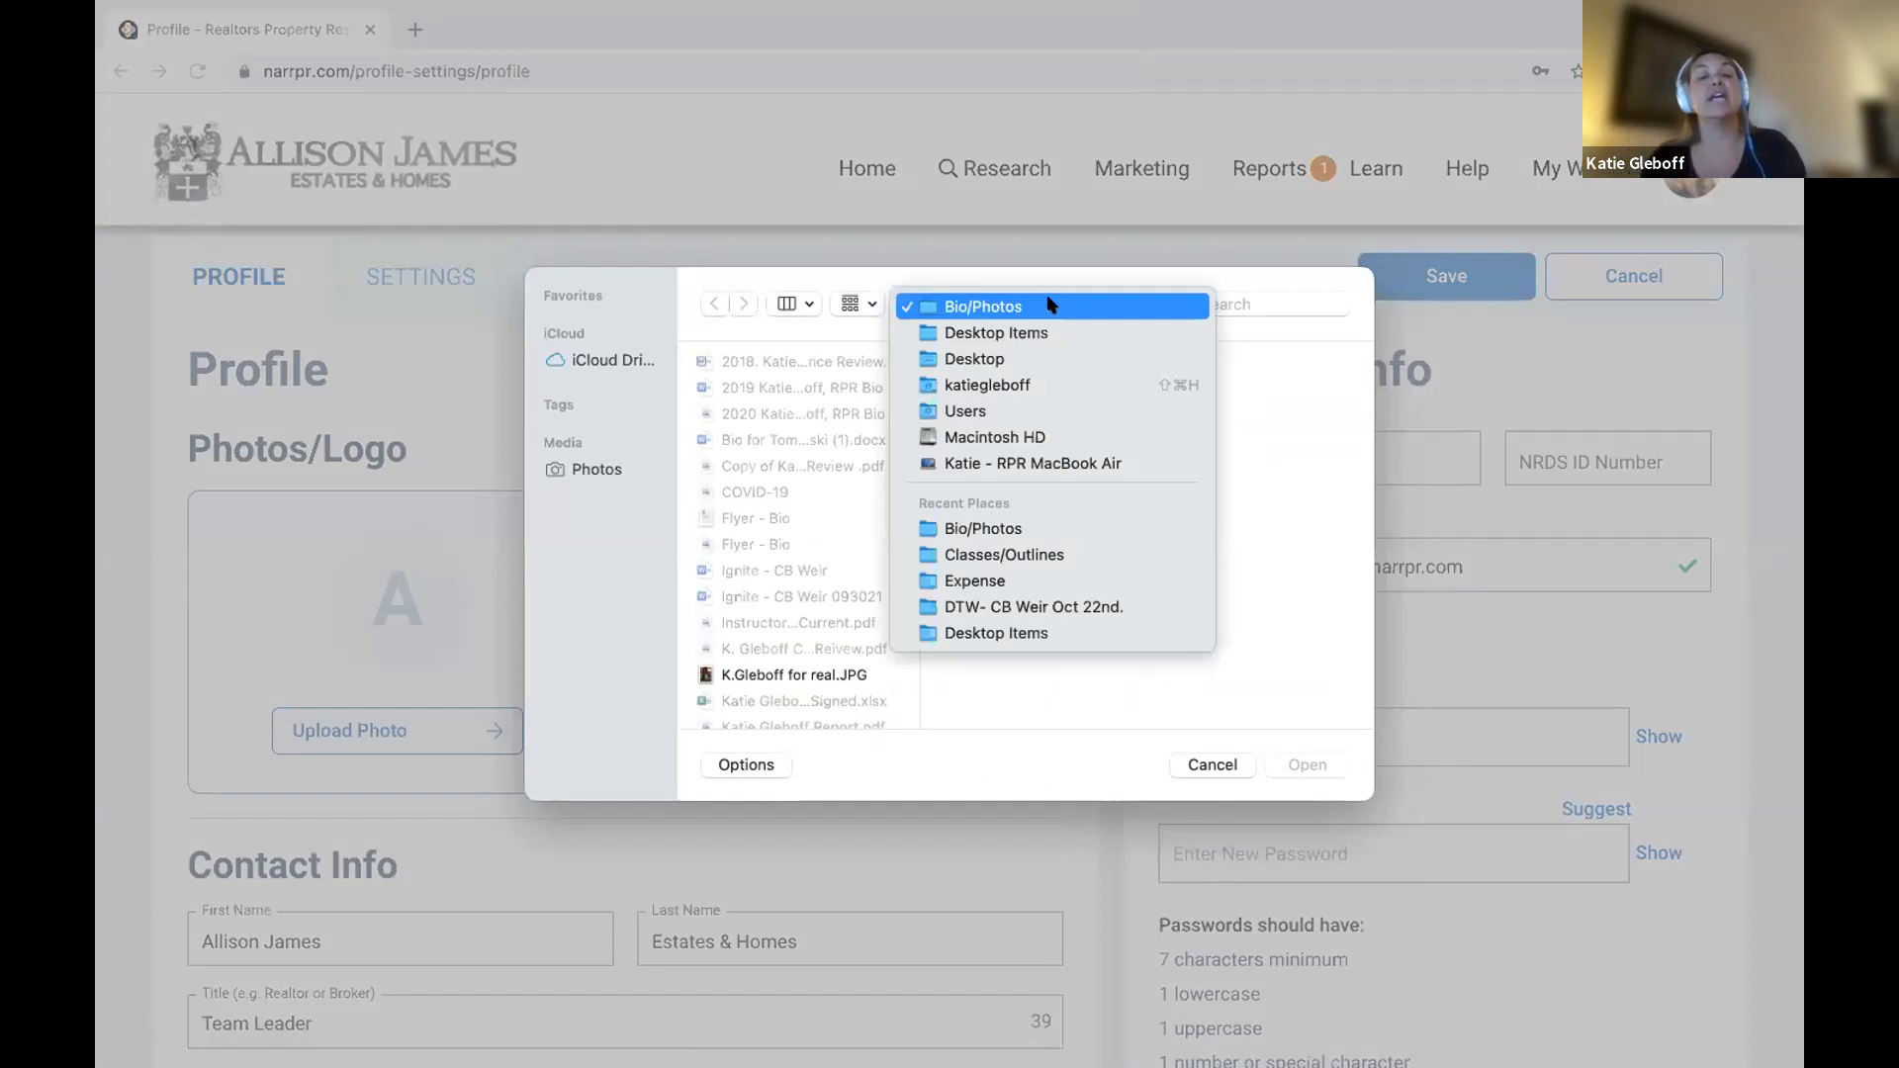
{"action": "left_click", "coordinate": [778, 636]}
{"action": "scroll", "coordinate": [777, 636], "scroll_direction": "down", "scroll_amount": 1}
{"action": "scroll", "coordinate": [778, 636], "scroll_direction": "down", "scroll_amount": 3}
{"action": "left_click", "coordinate": [798, 614]}
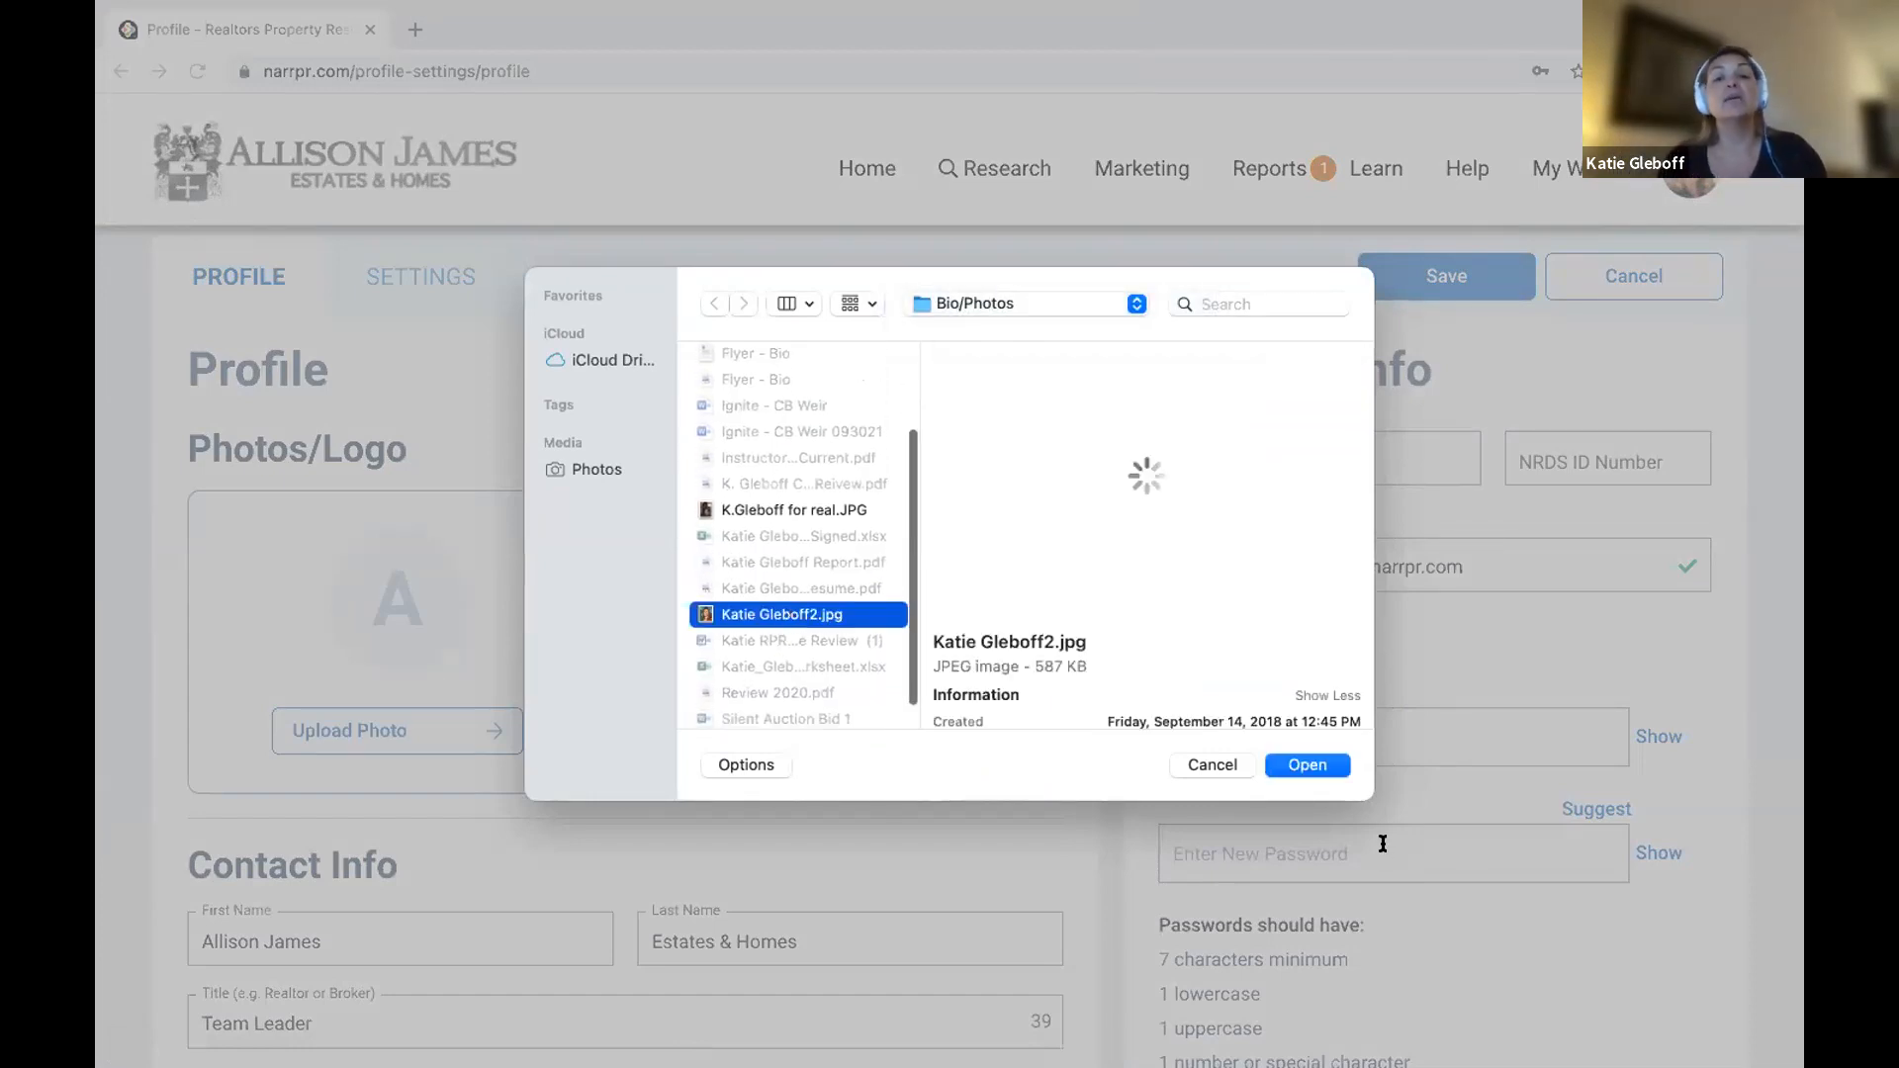
{"action": "left_click", "coordinate": [1306, 764]}
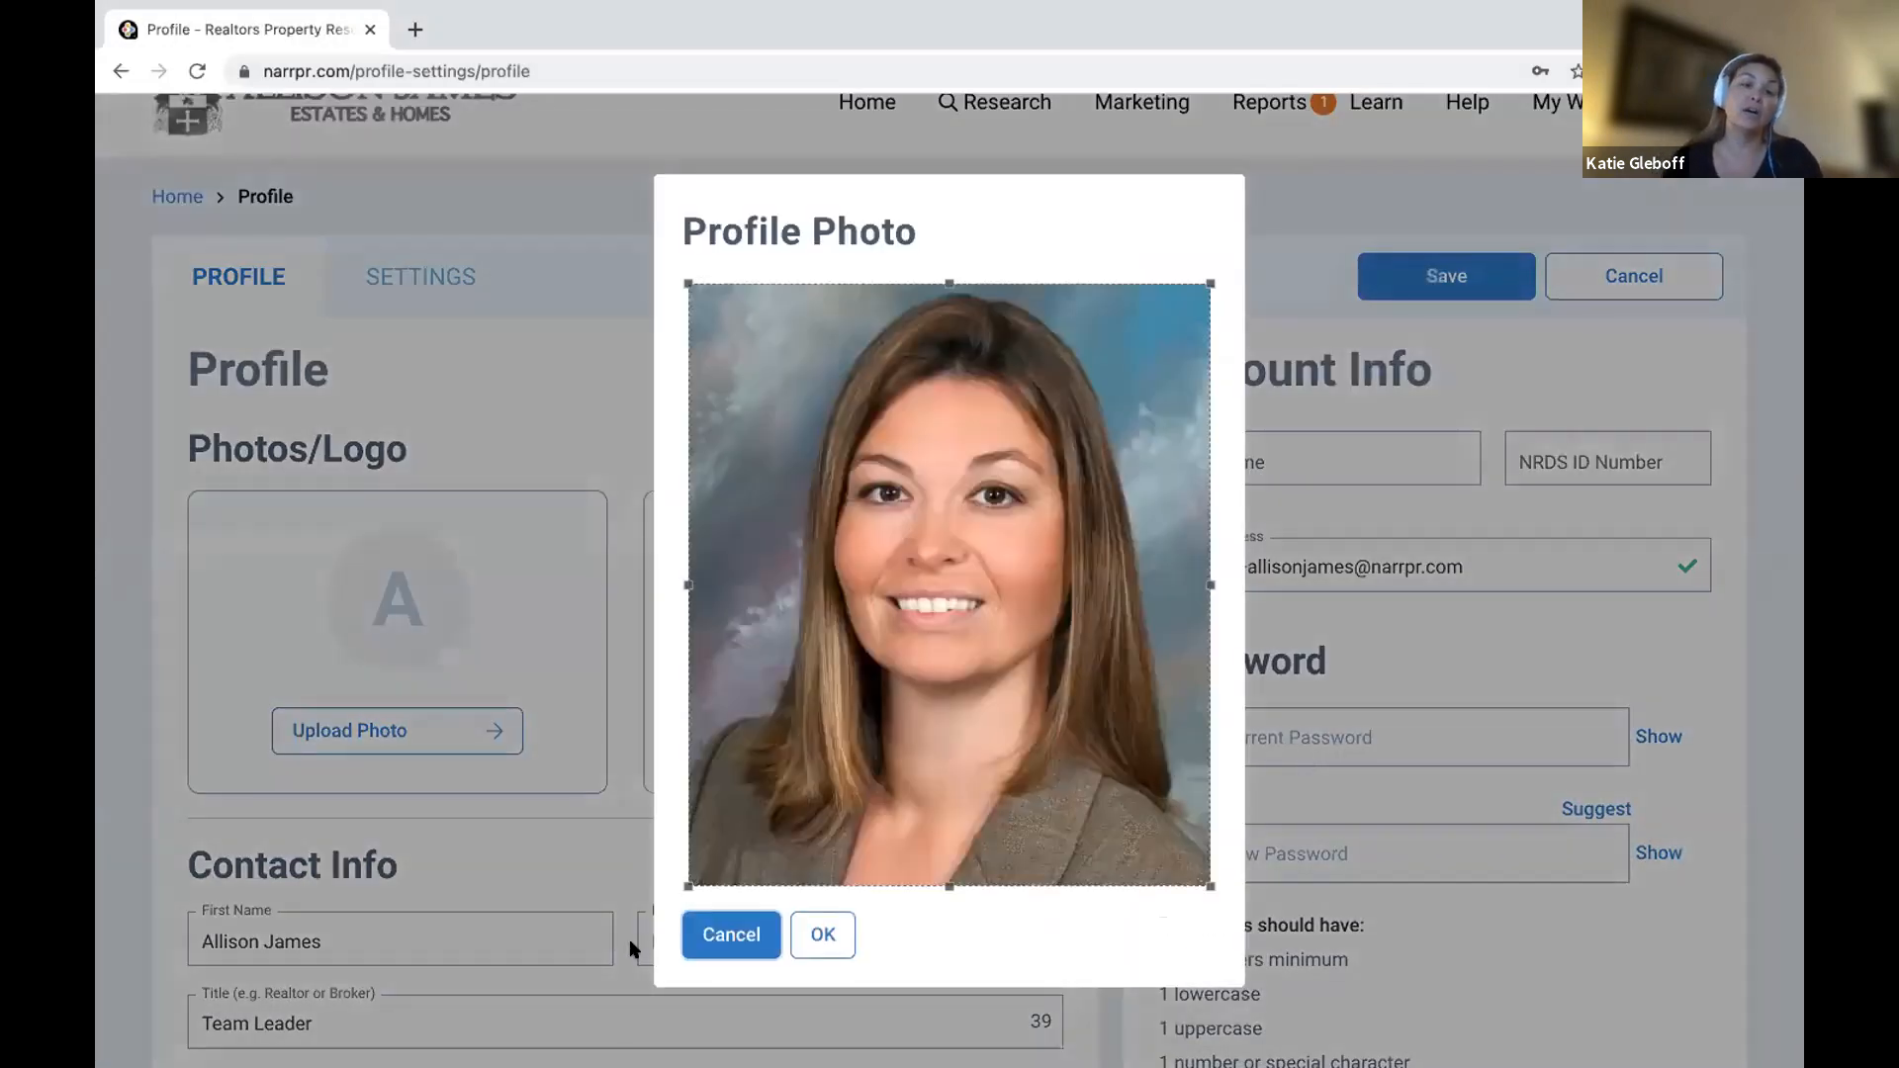
{"action": "left_click", "coordinate": [820, 934]}
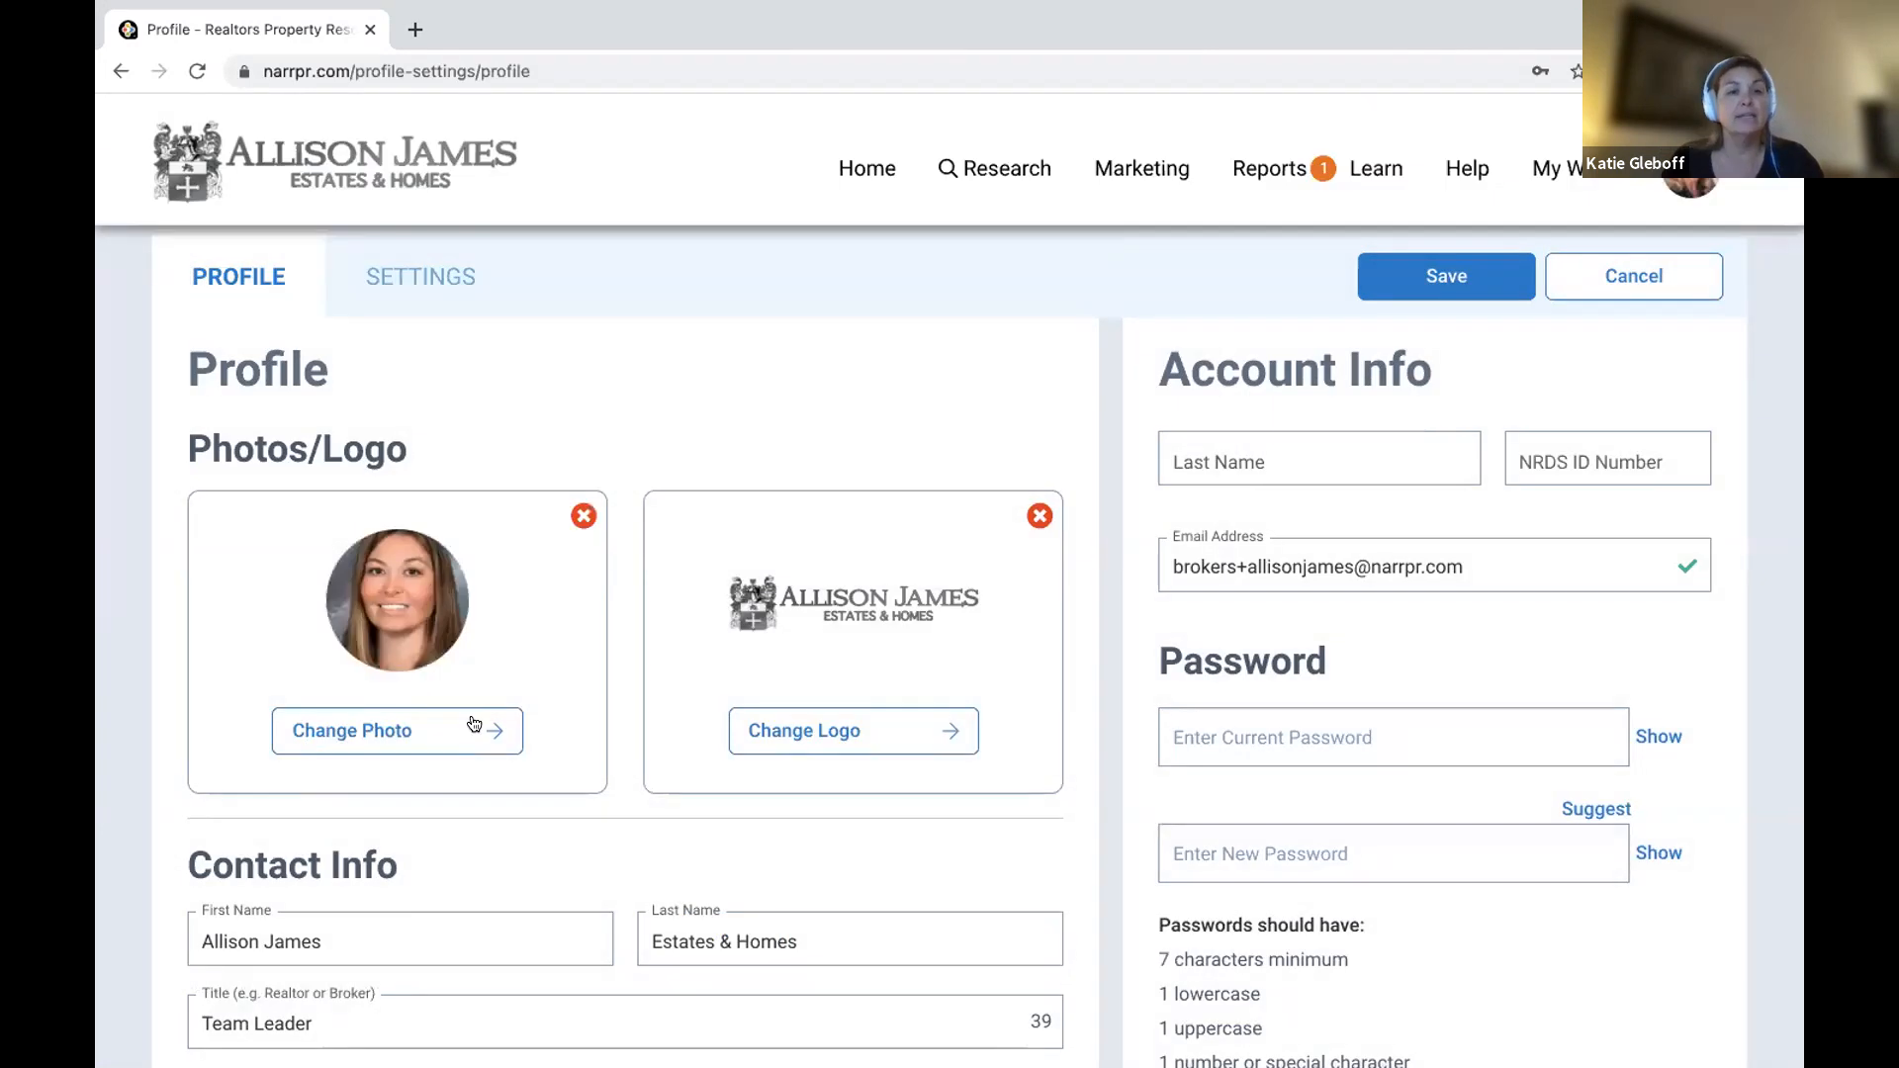
Review contact and license details, leave phone type as Assistant, and save the profile.
{"action": "scroll", "coordinate": [373, 963], "scroll_direction": "down", "scroll_amount": 3}
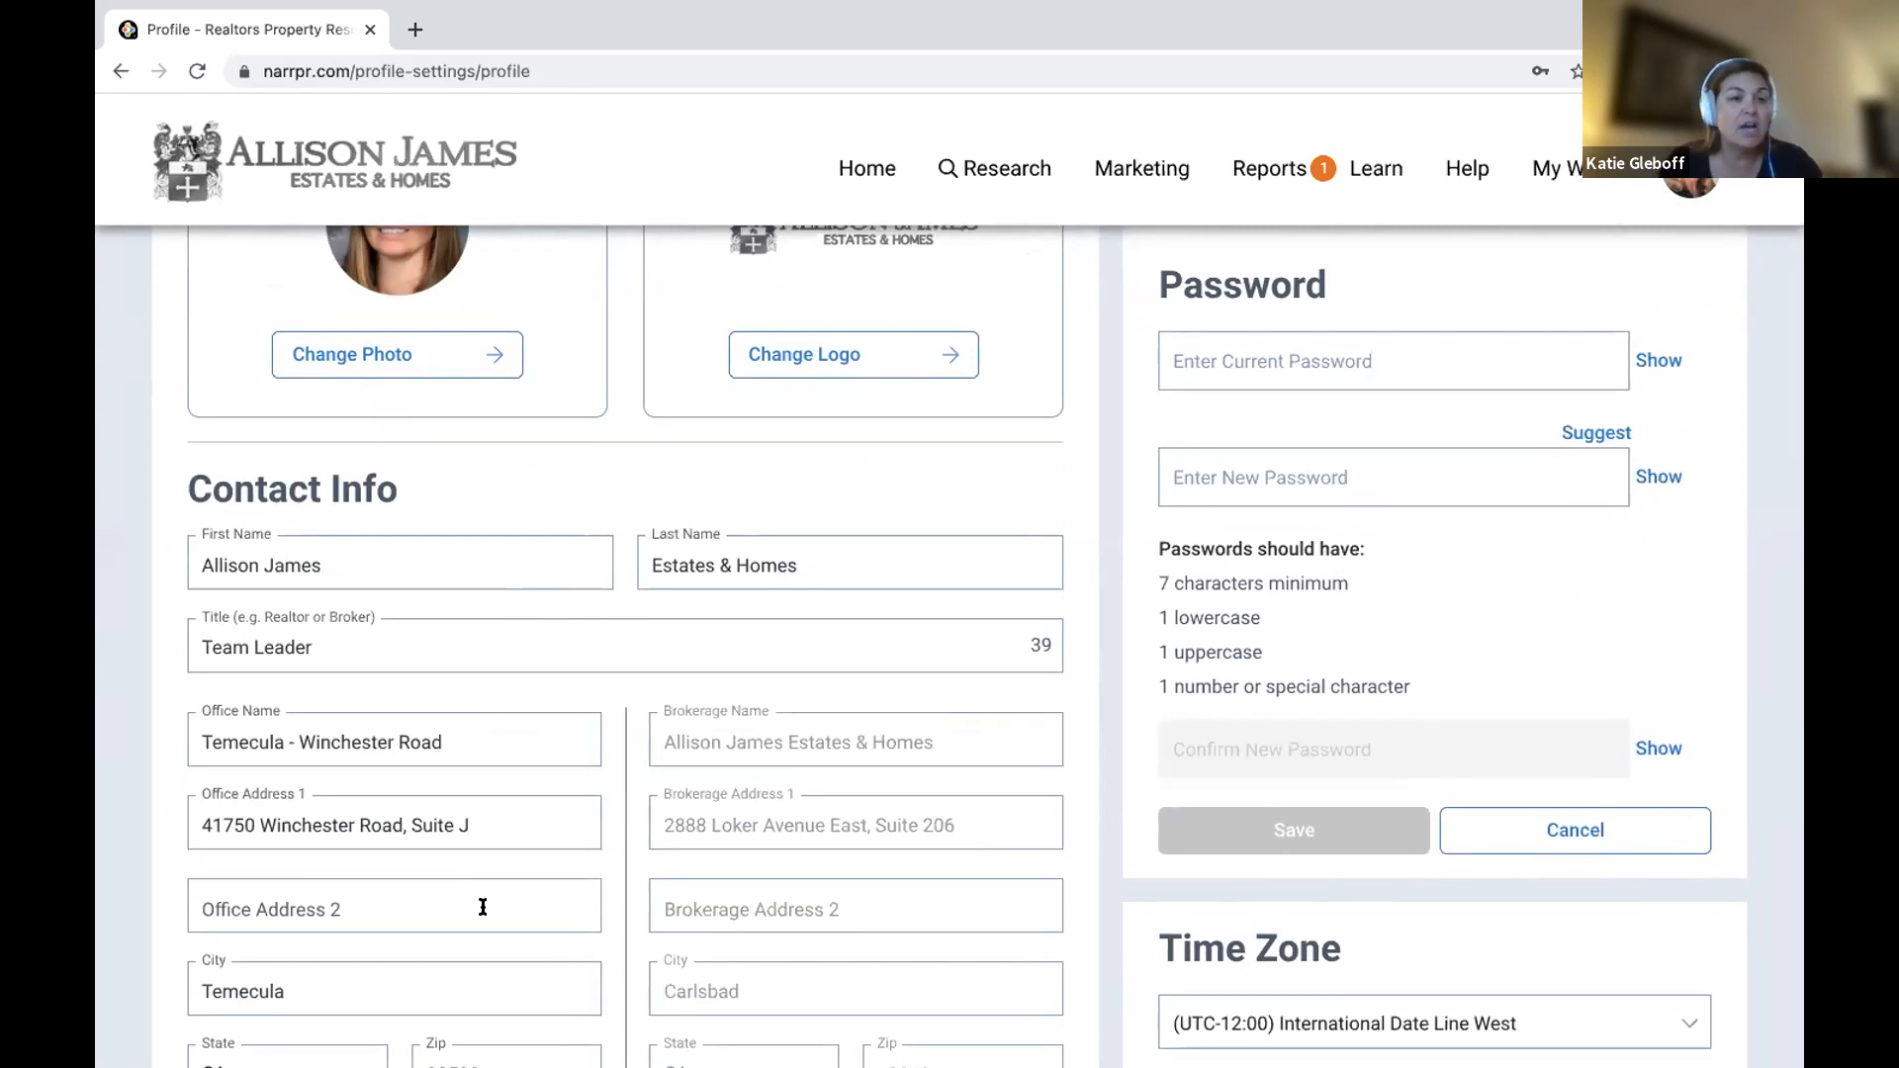
{"action": "scroll", "coordinate": [447, 871], "scroll_direction": "down", "scroll_amount": 3}
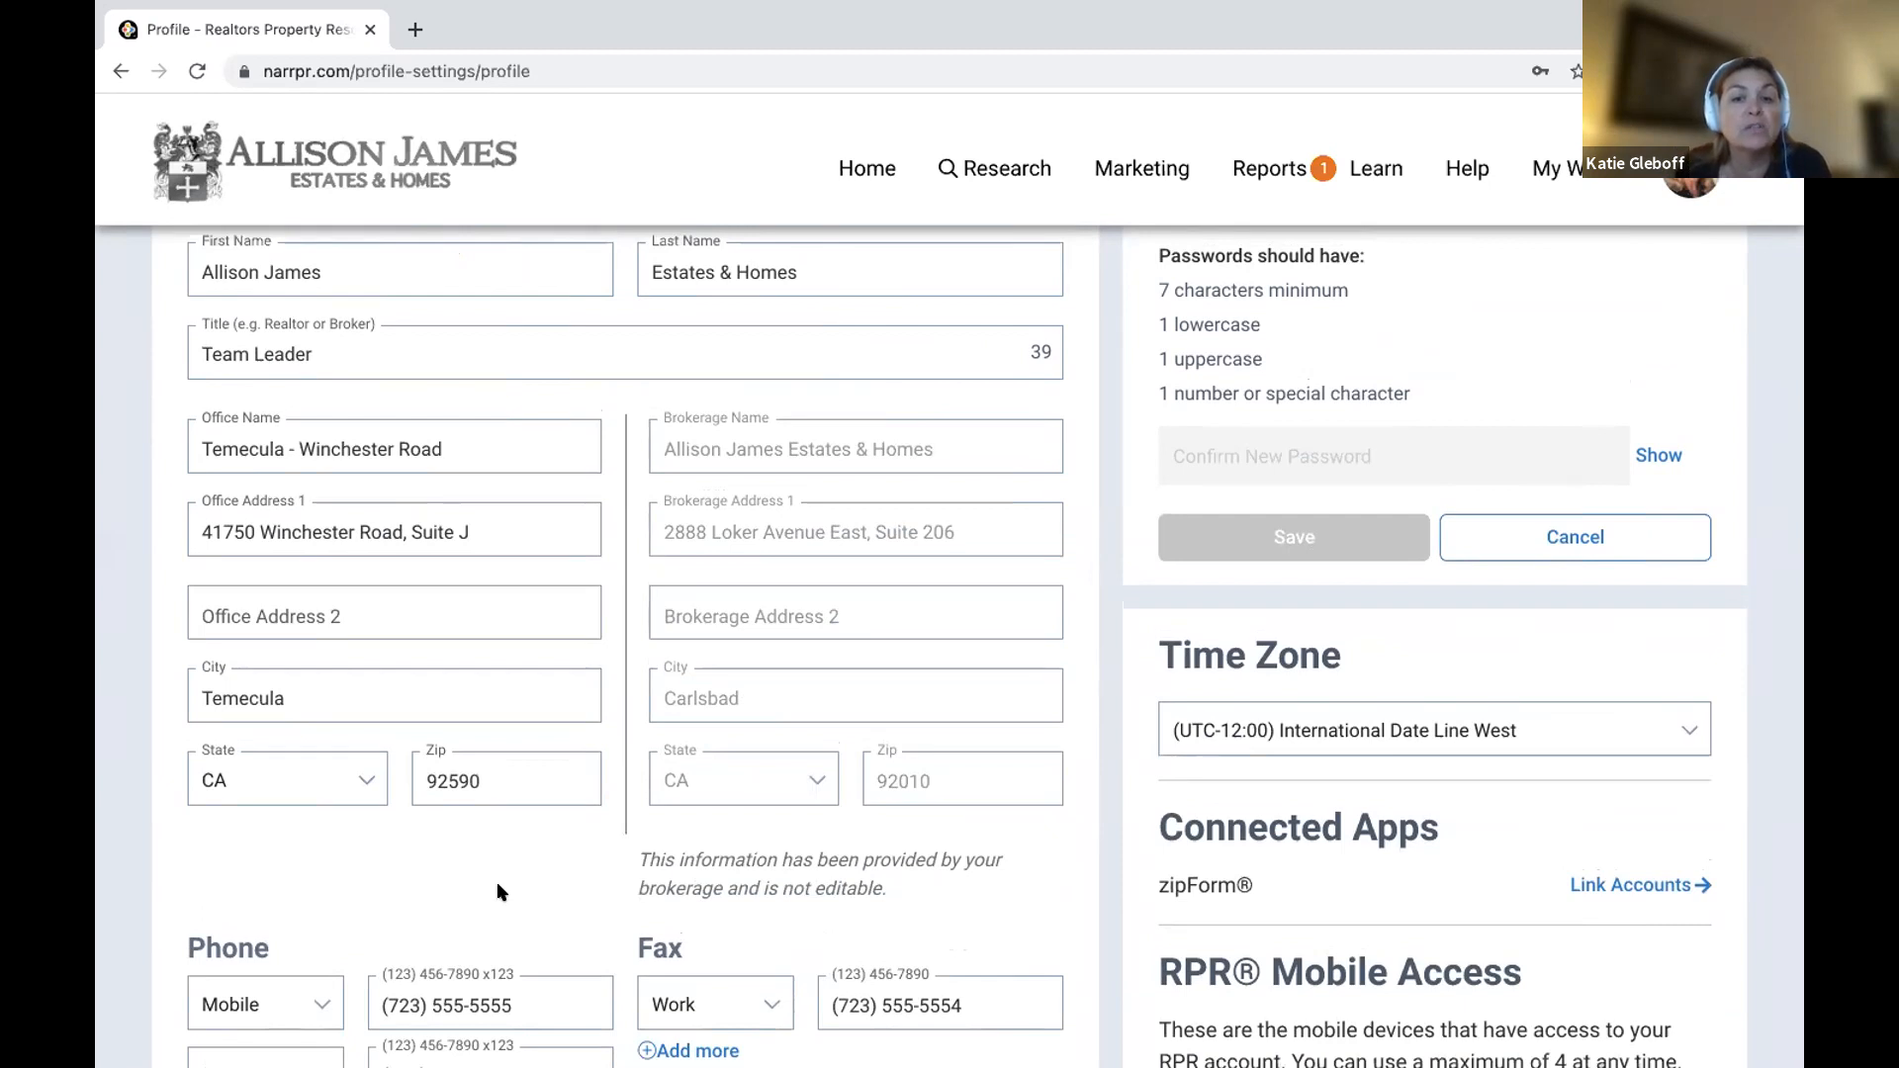
{"action": "scroll", "coordinate": [498, 892], "scroll_direction": "down", "scroll_amount": 6}
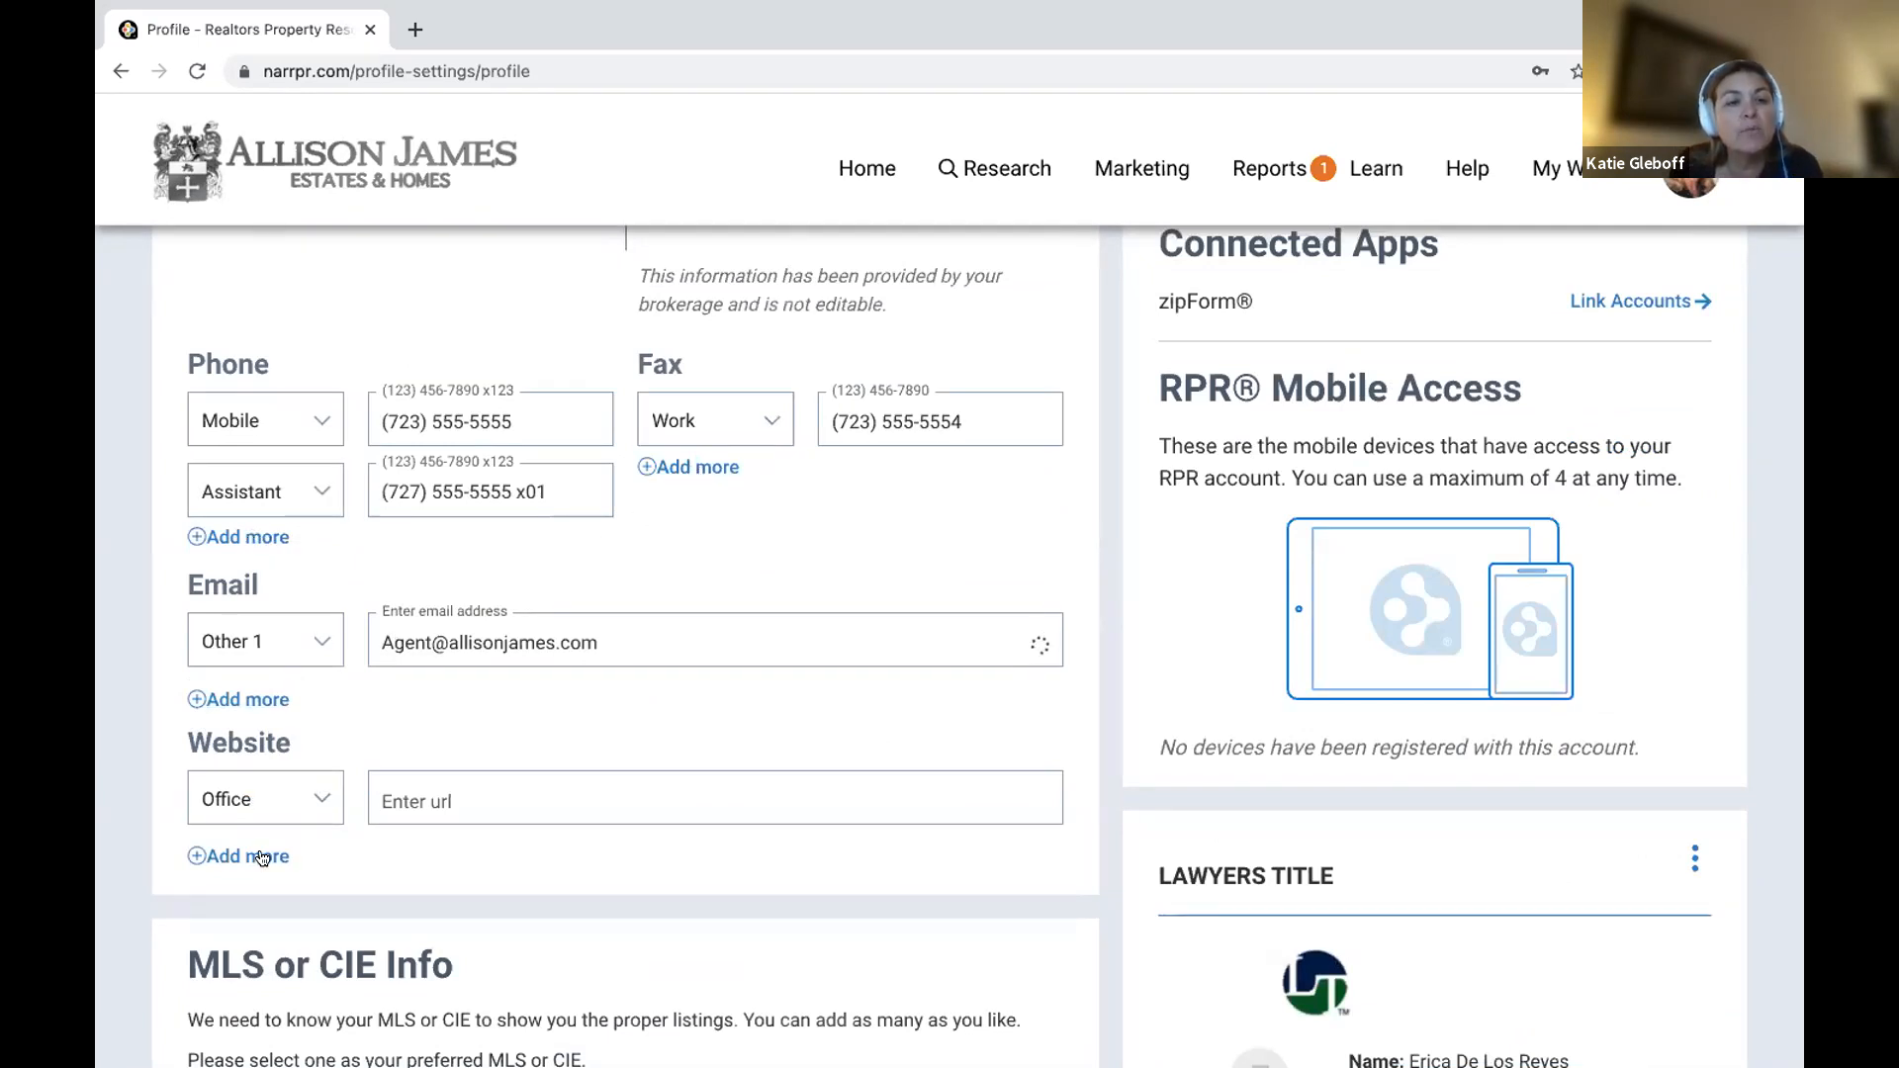
{"action": "left_click", "coordinate": [252, 510]}
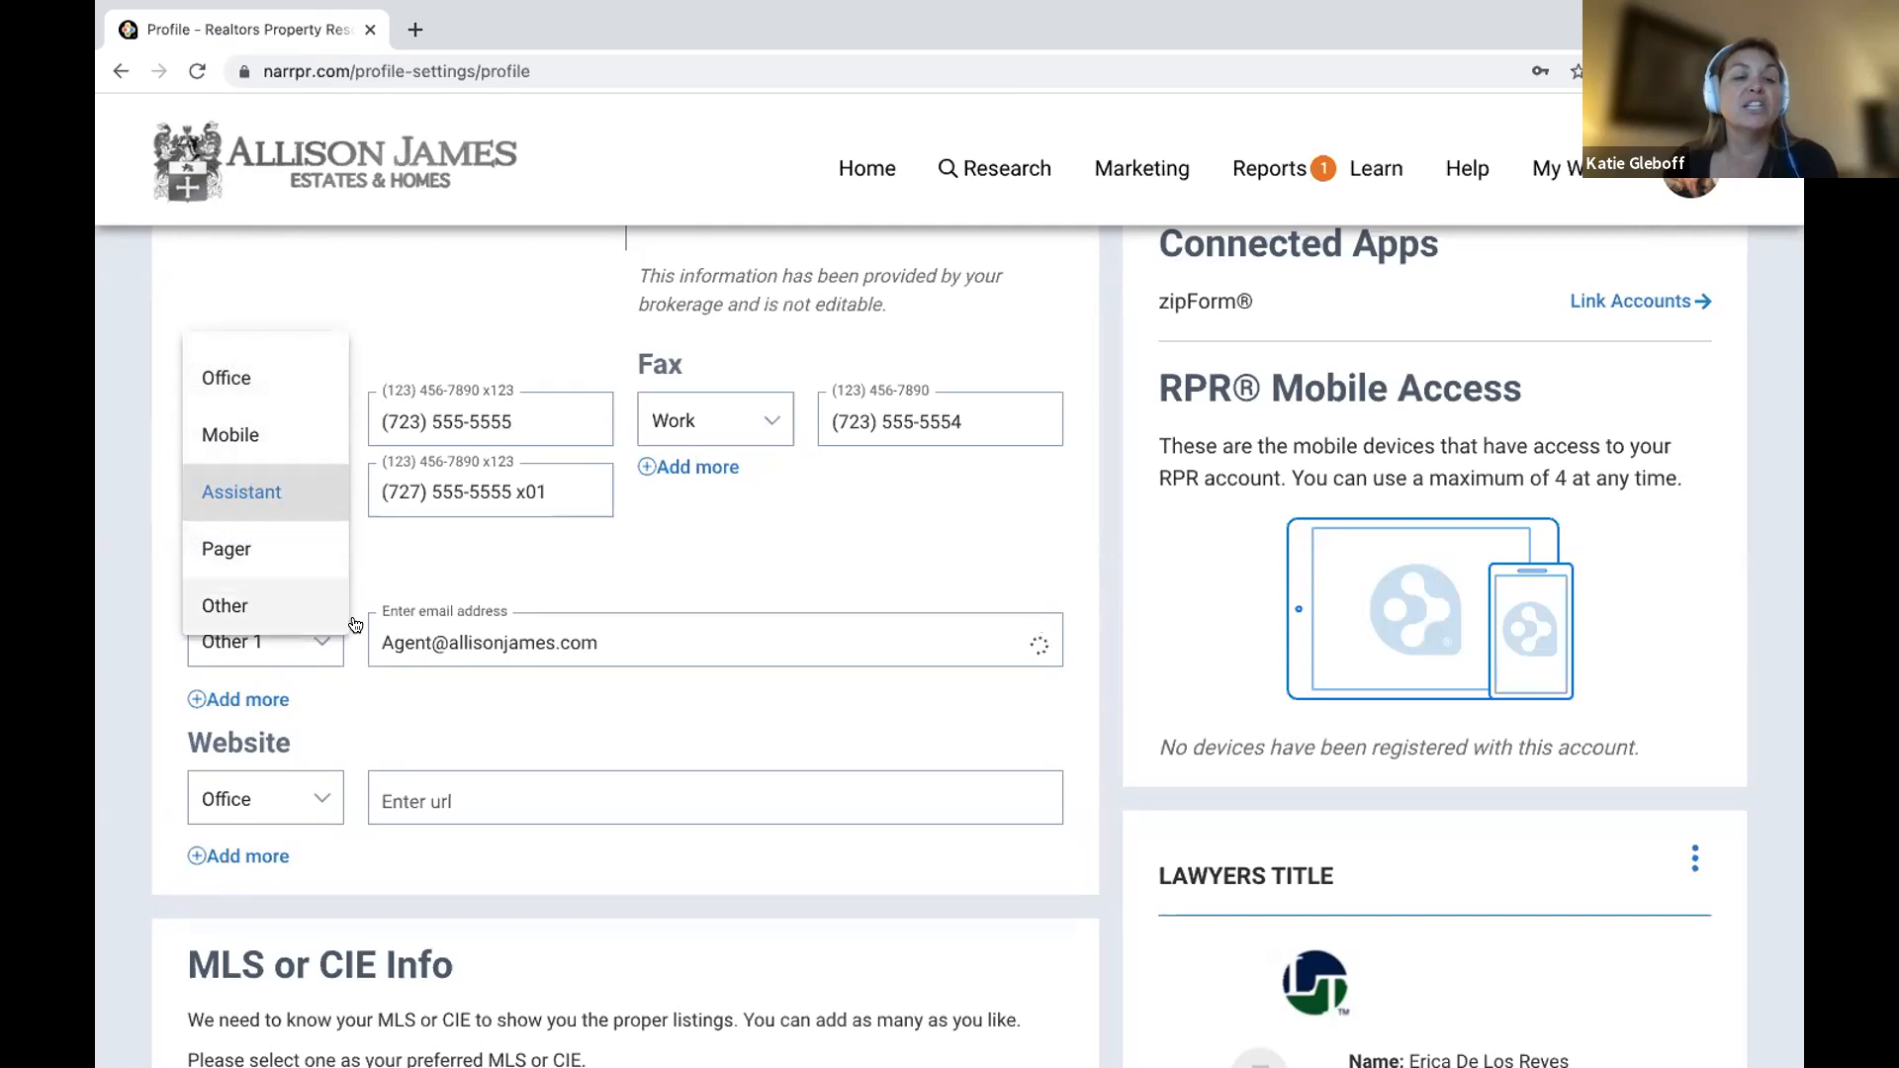
{"action": "left_click", "coordinate": [596, 551]}
{"action": "scroll", "coordinate": [596, 551], "scroll_direction": "down", "scroll_amount": 5}
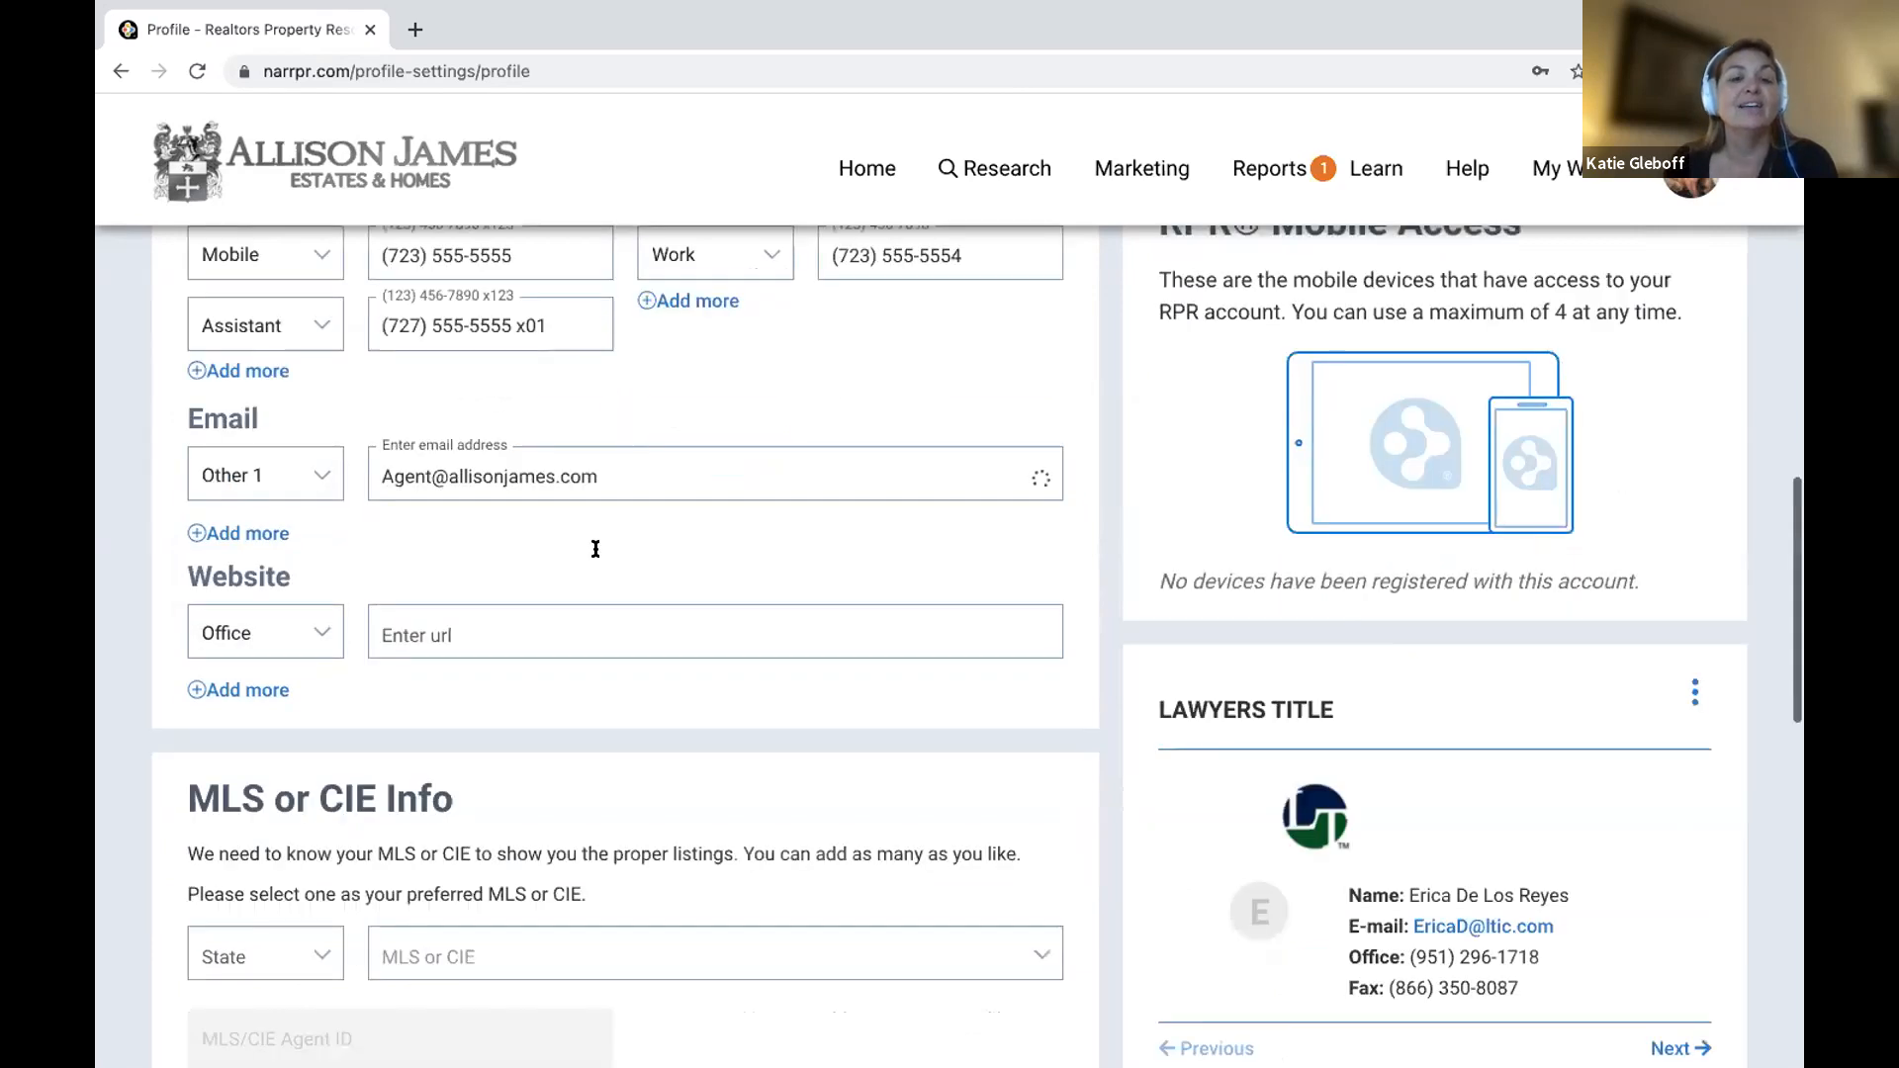
{"action": "scroll", "coordinate": [597, 551], "scroll_direction": "down", "scroll_amount": 5}
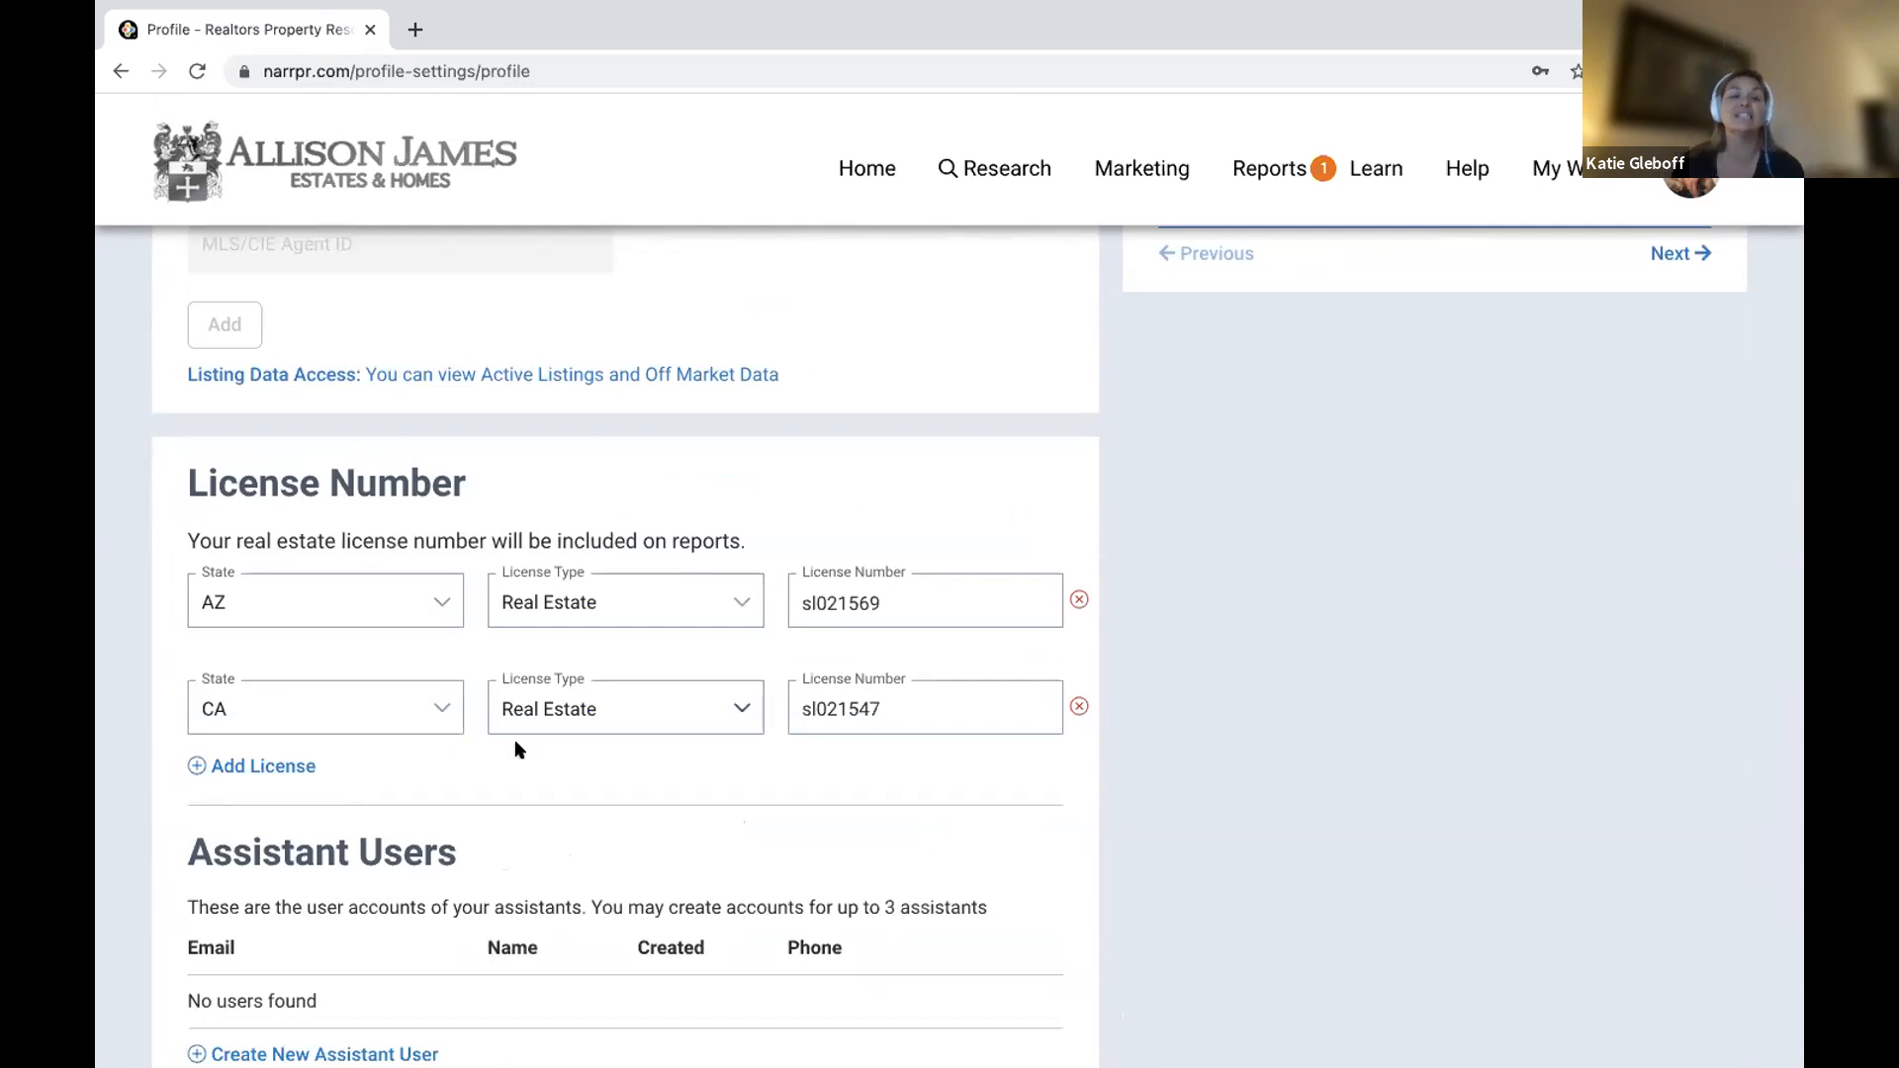
{"action": "scroll", "coordinate": [514, 739], "scroll_direction": "down", "scroll_amount": 4}
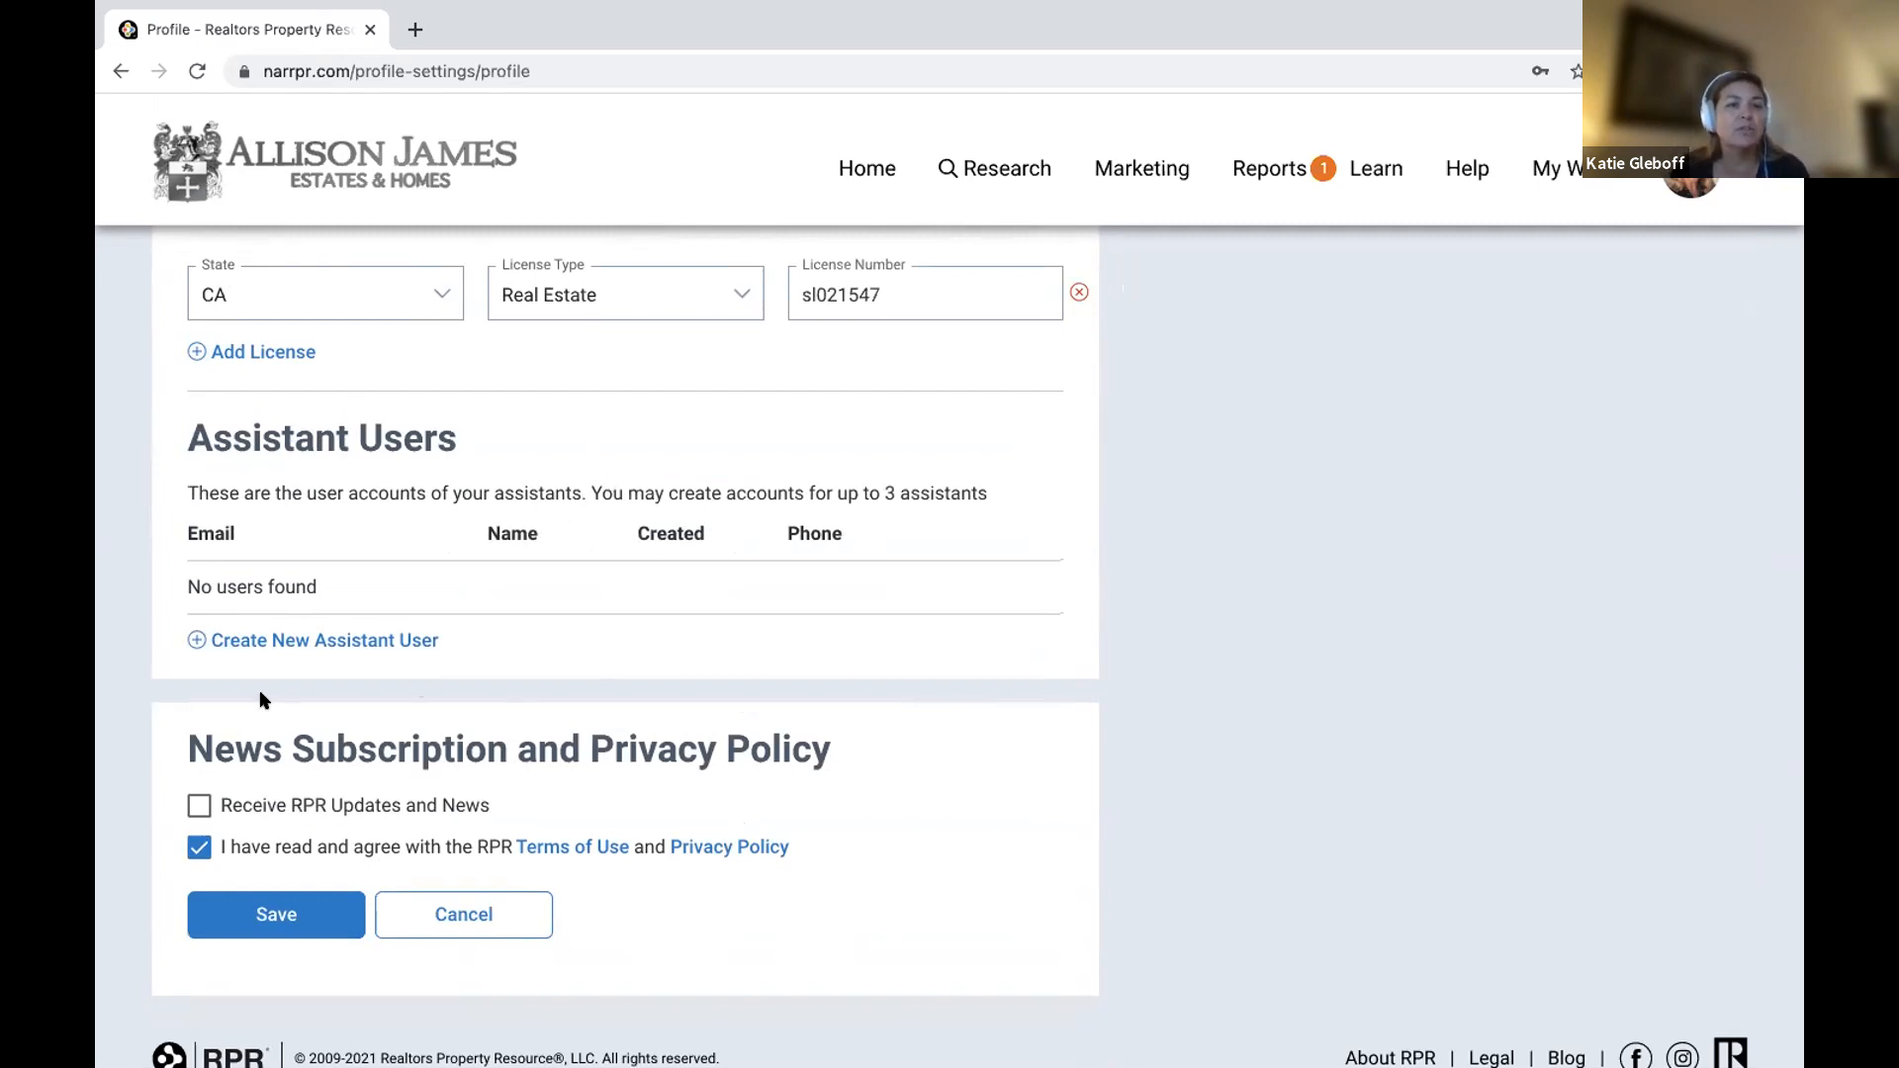
{"action": "left_click", "coordinate": [265, 909]}
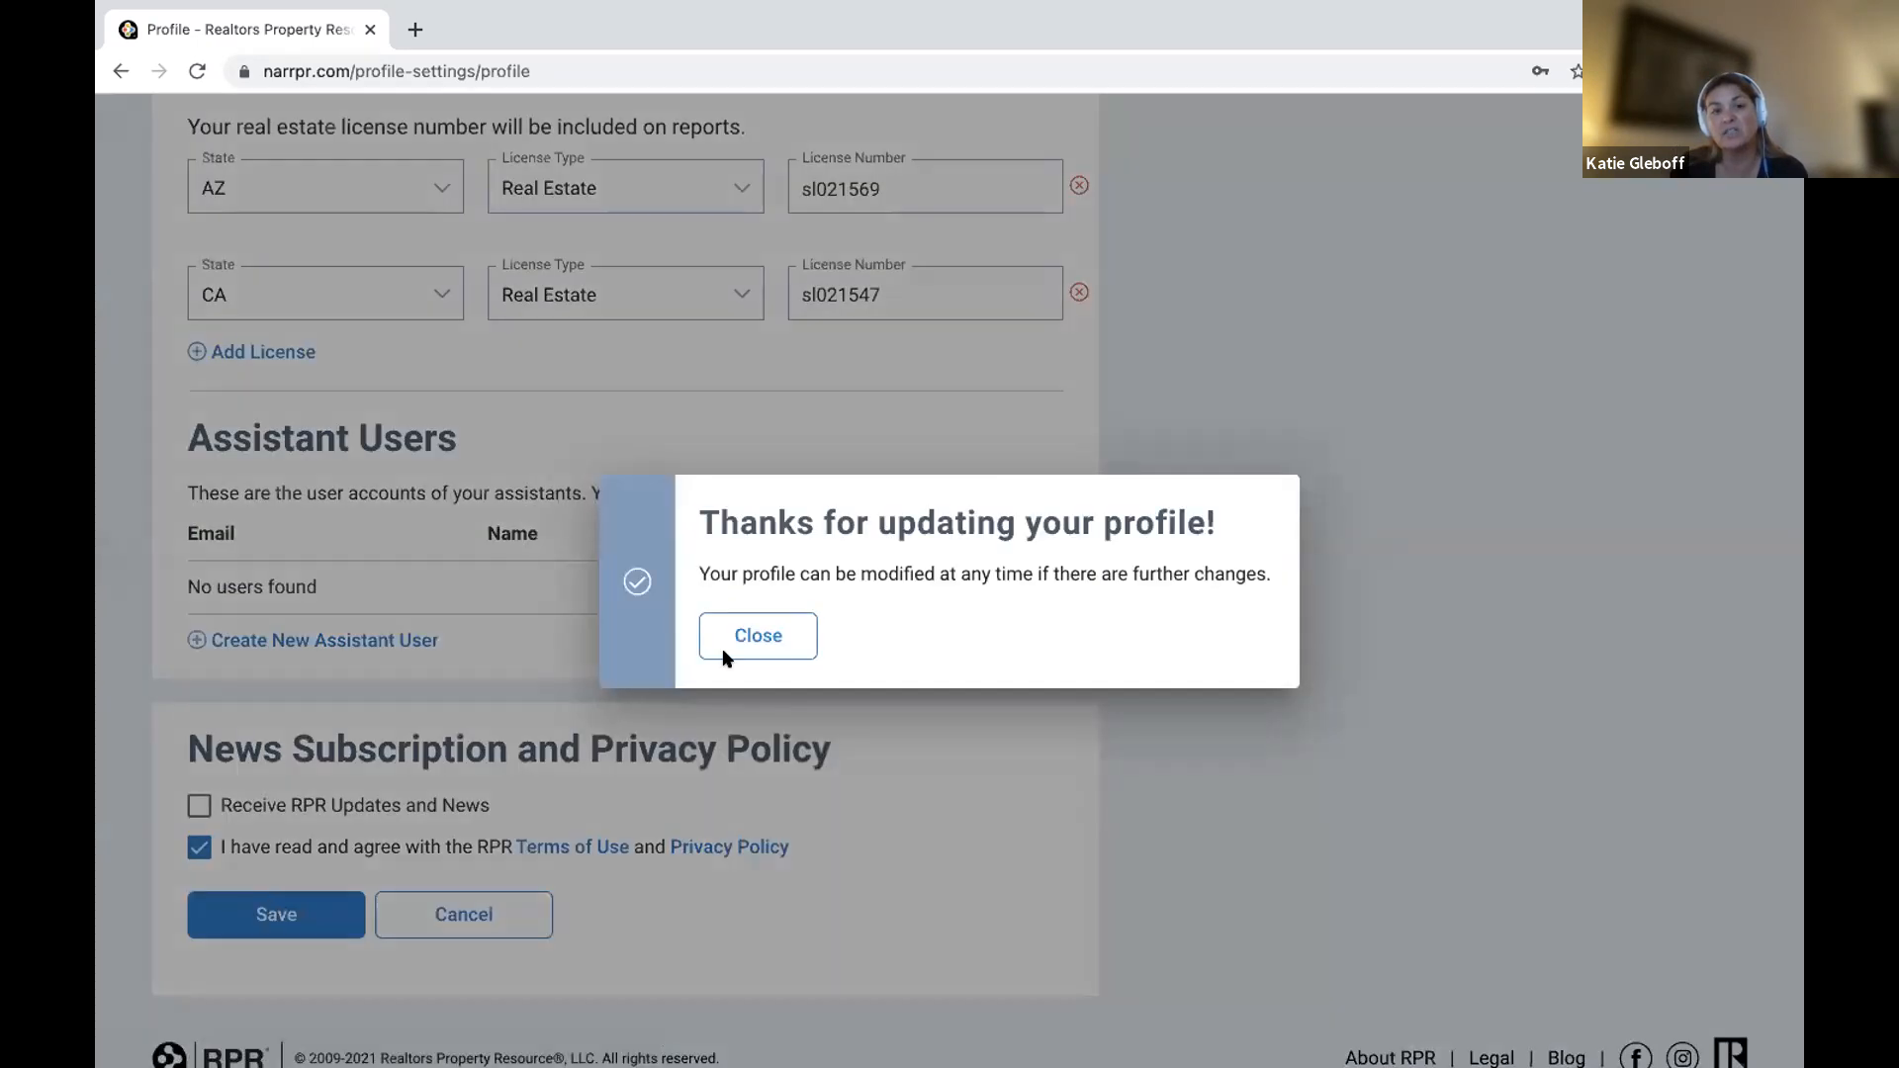
Close the 'Thanks for updating your profile!' message and return to the Home page.
{"action": "left_click", "coordinate": [733, 641]}
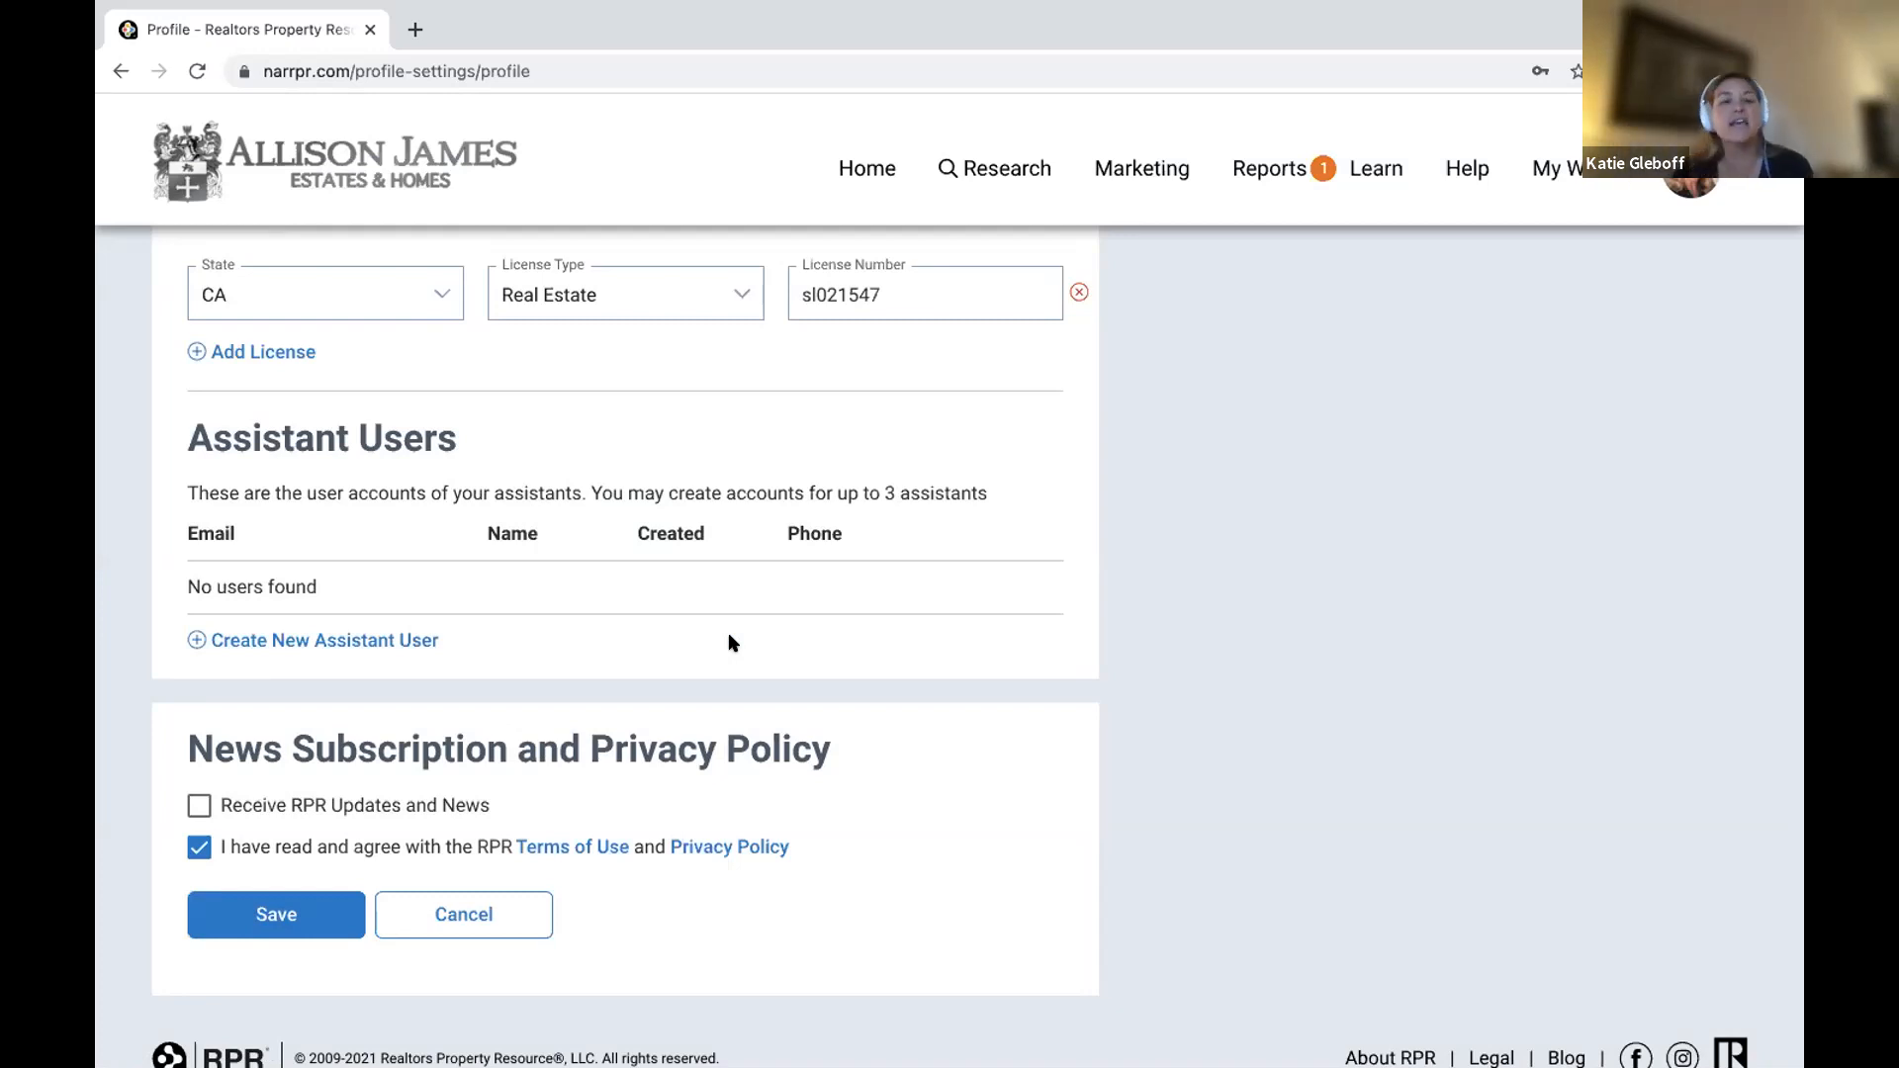
{"action": "scroll", "coordinate": [731, 645], "scroll_direction": "up", "scroll_amount": 7}
{"action": "scroll", "coordinate": [726, 643], "scroll_direction": "up", "scroll_amount": 15}
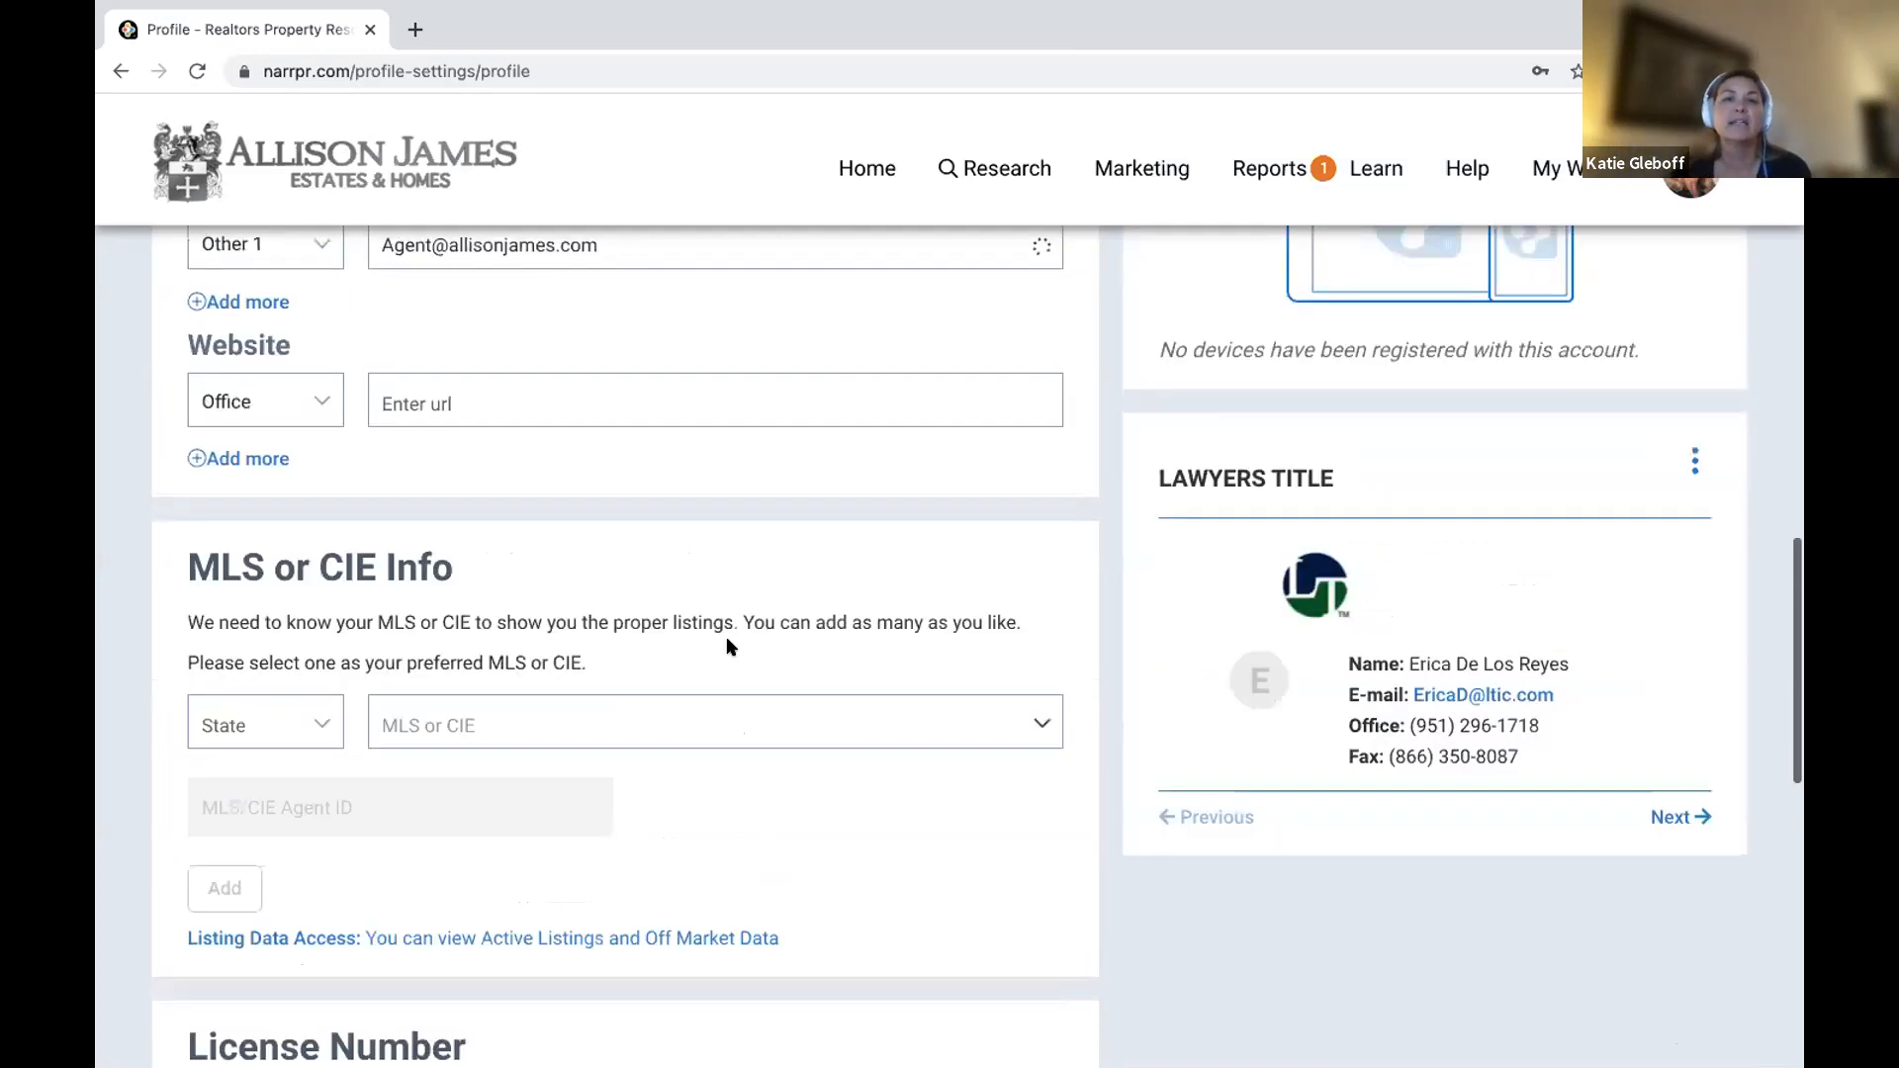
{"action": "scroll", "coordinate": [694, 606], "scroll_direction": "up", "scroll_amount": 2}
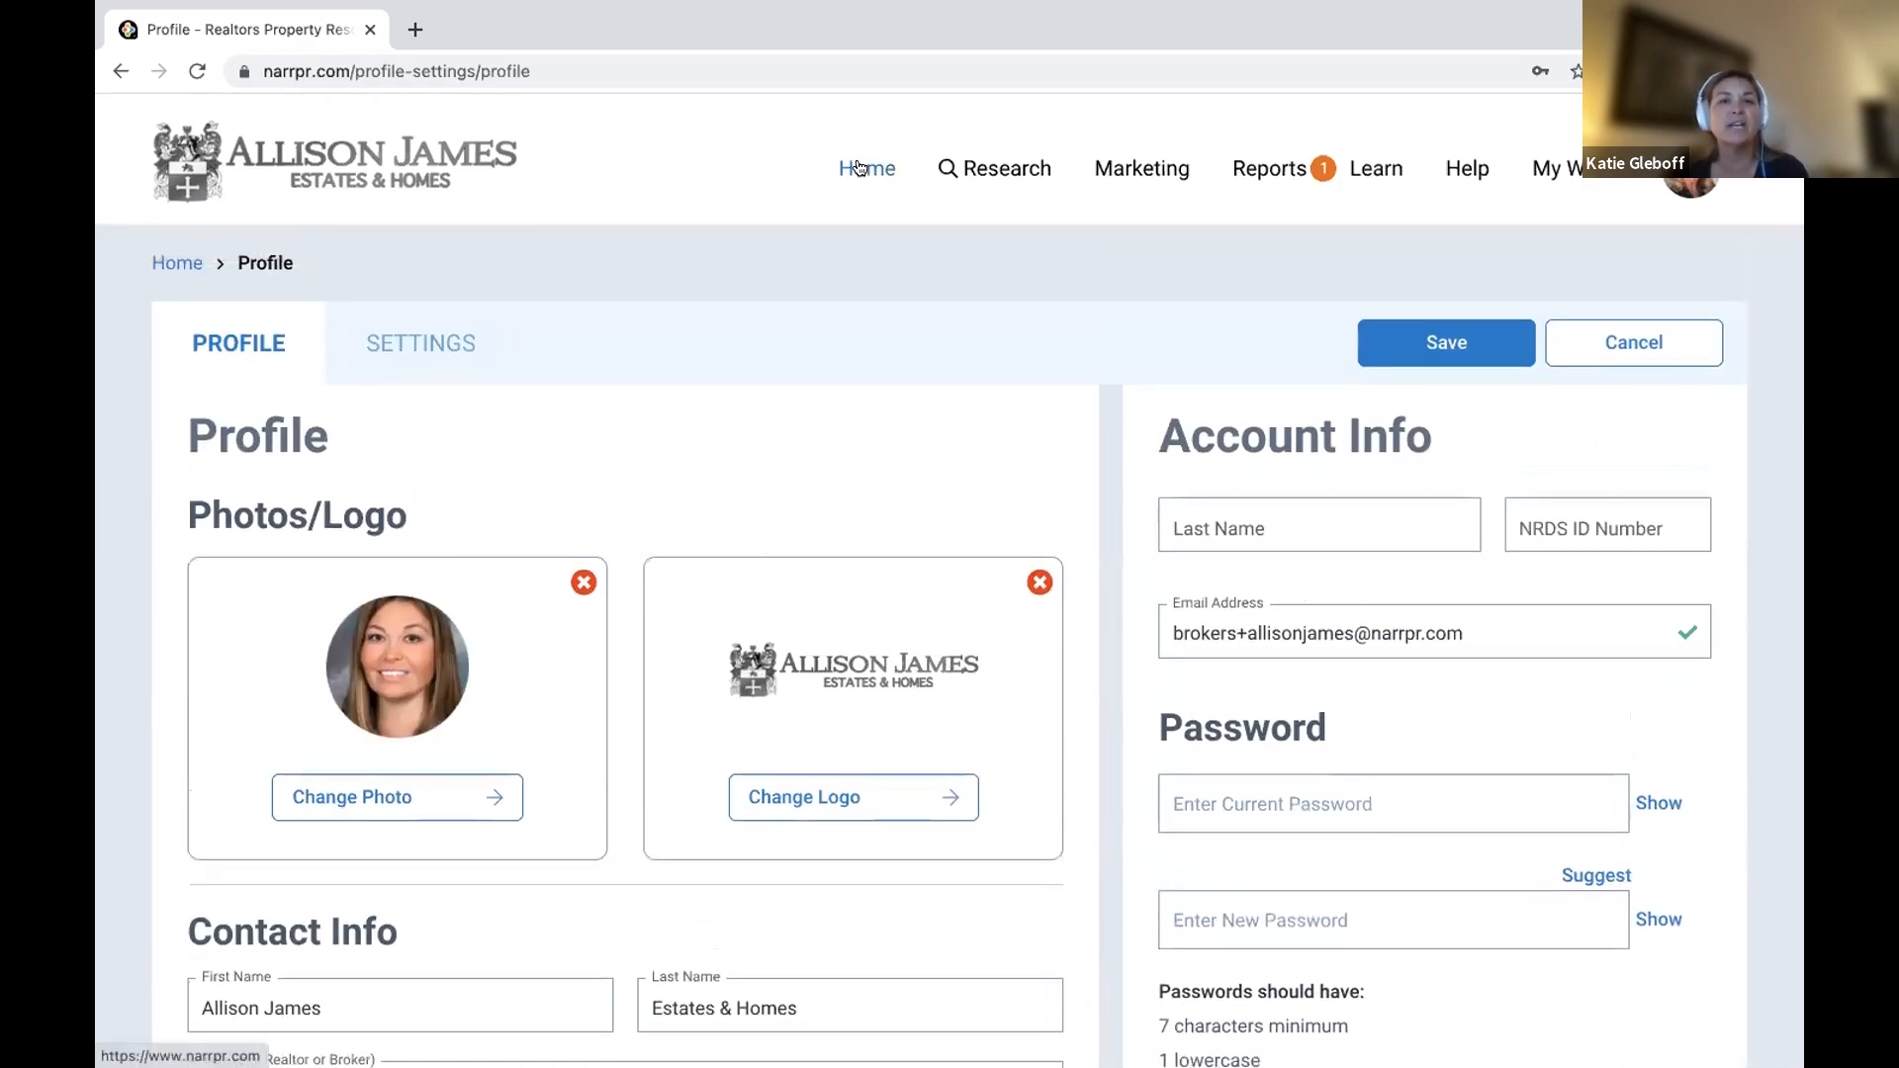
{"action": "left_click", "coordinate": [859, 173]}
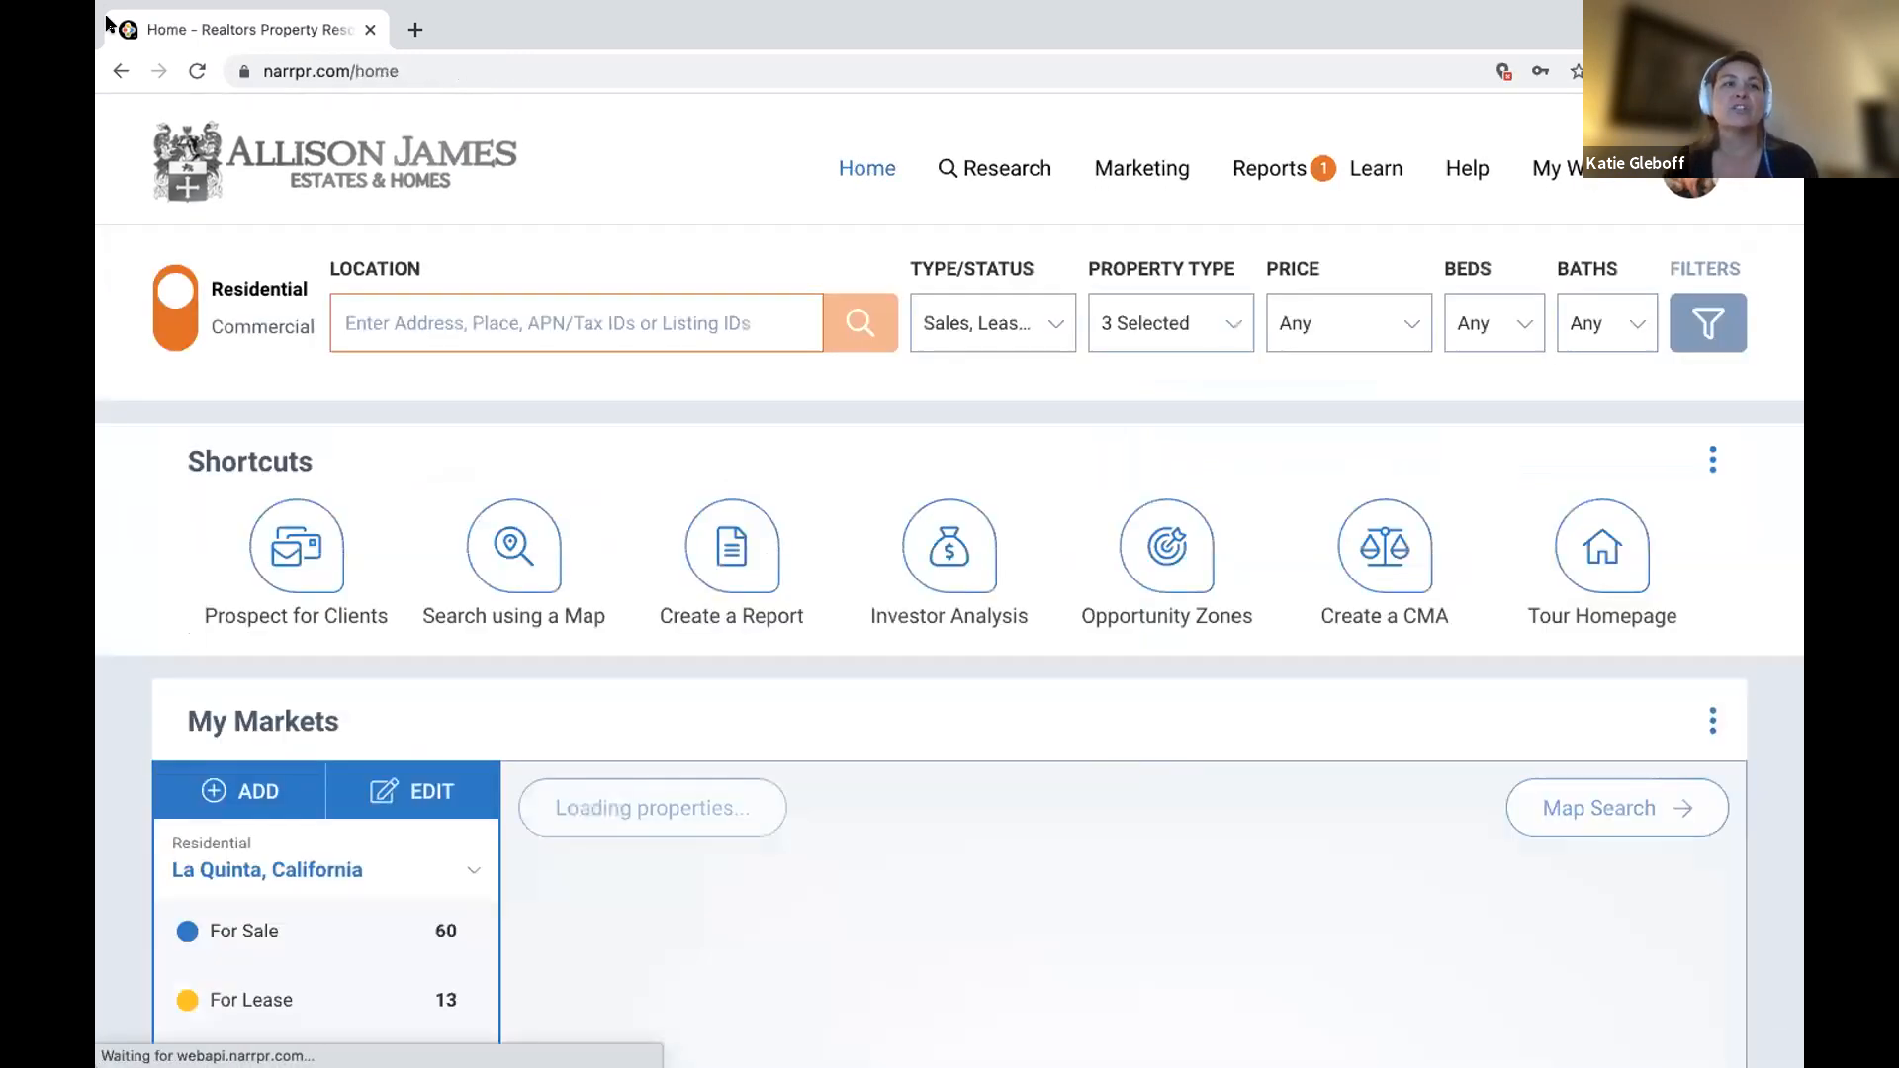
Reload the home page, then bring up the Reports menu.
{"action": "left_click", "coordinate": [194, 72]}
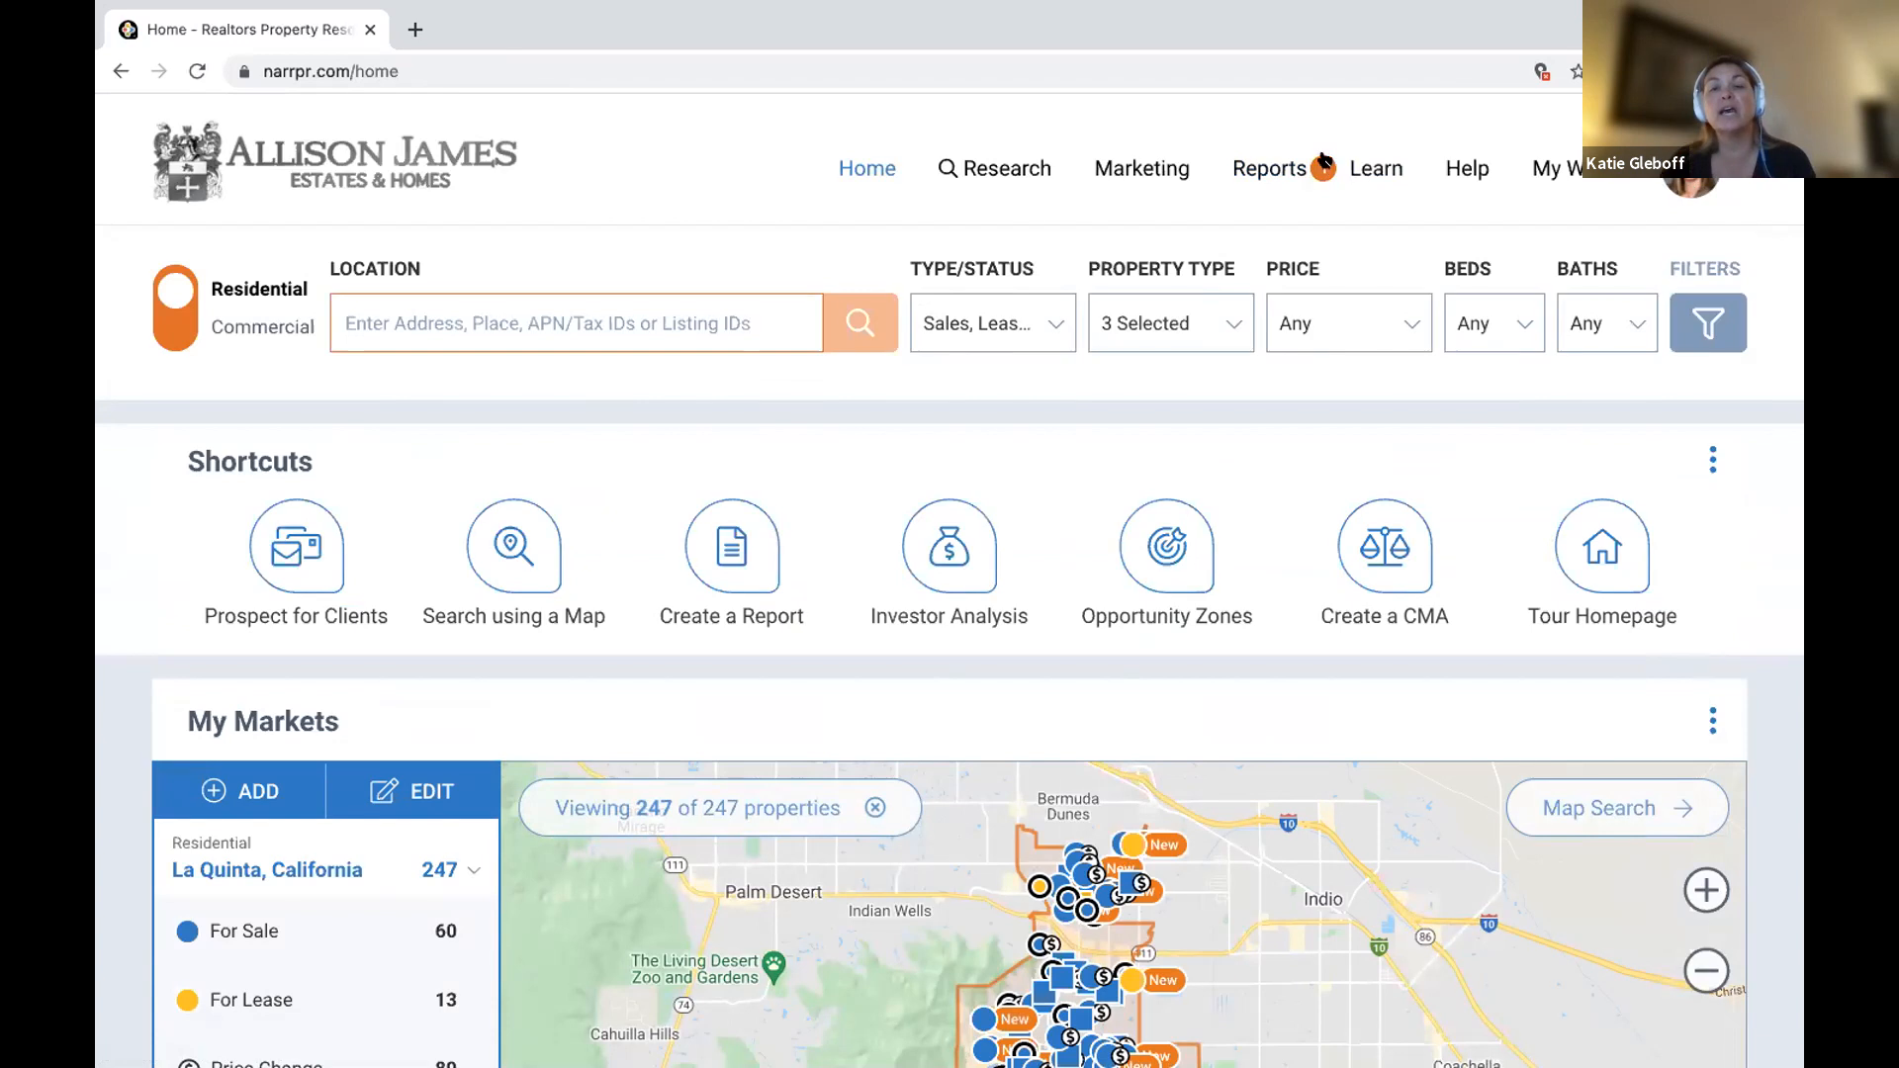
{"action": "left_click", "coordinate": [1278, 168]}
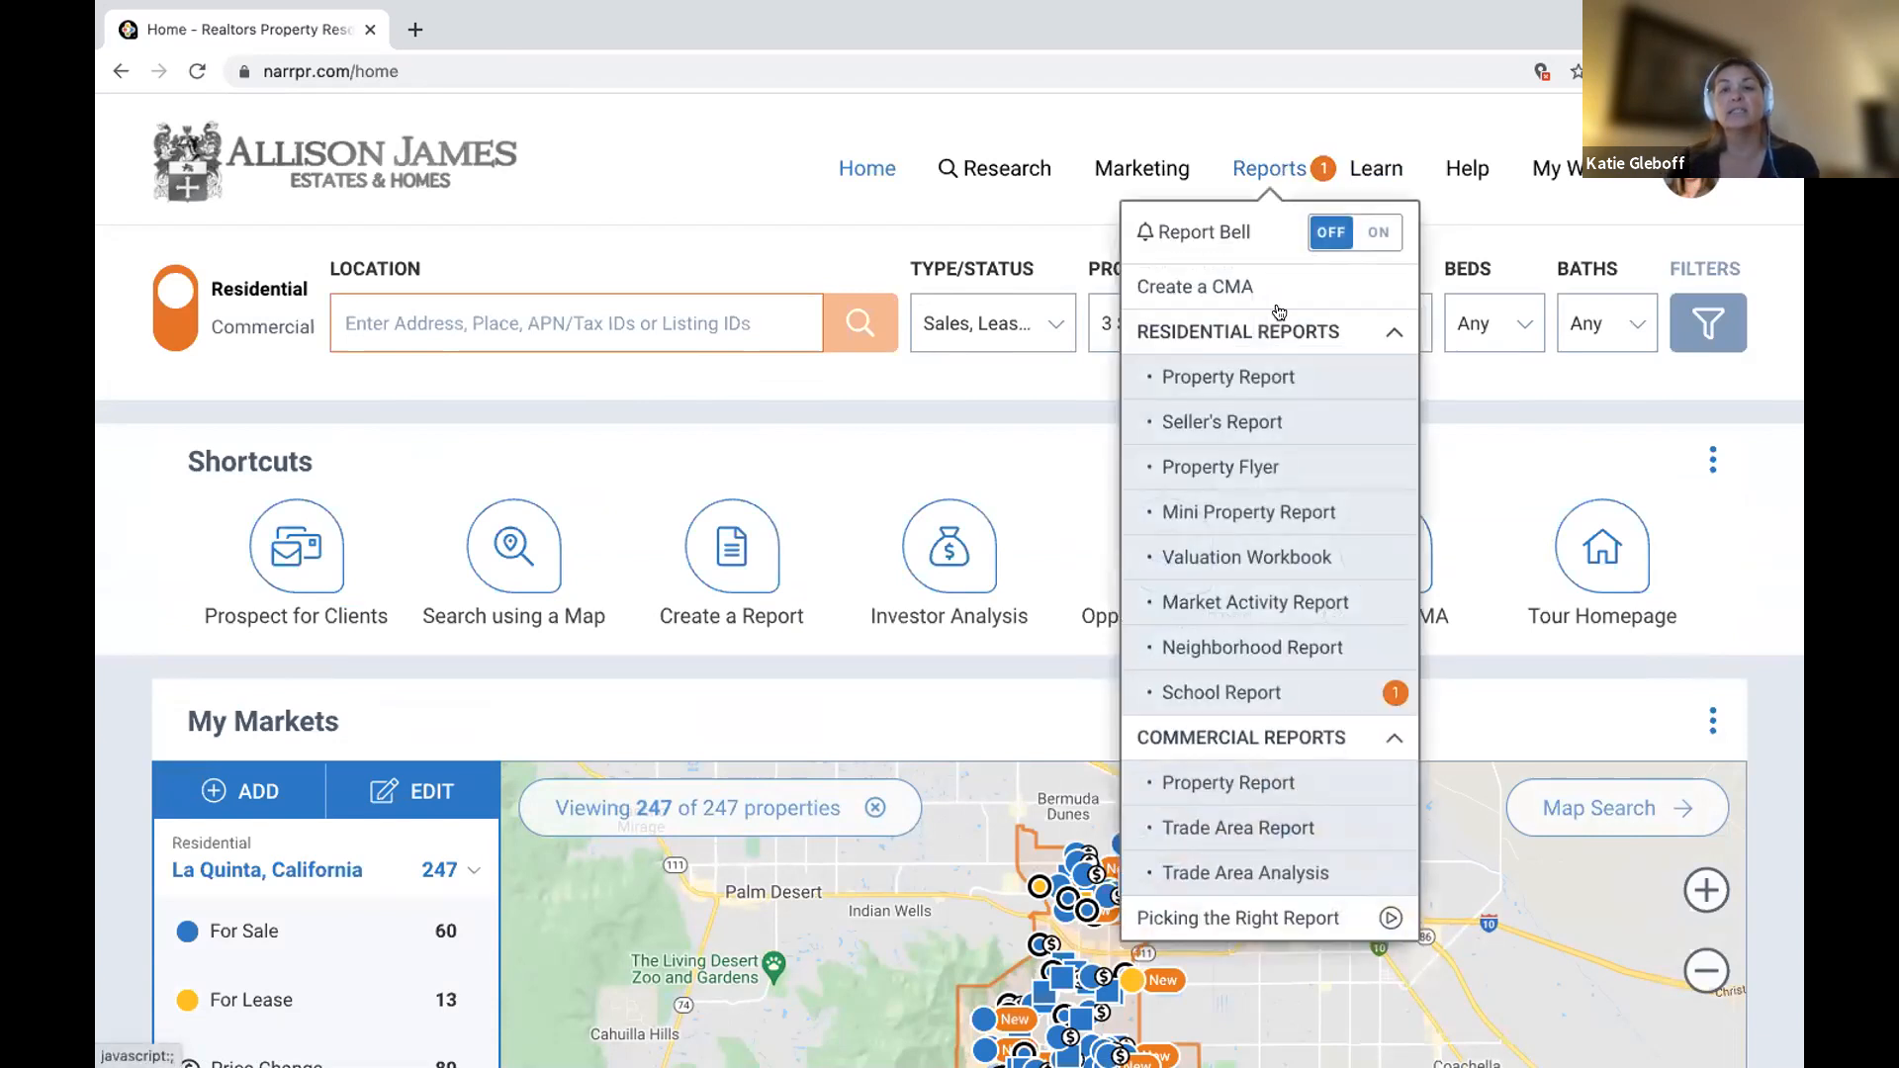
Open the saved Palm Harbor University High School report from the School Report page.
{"action": "left_click", "coordinate": [1309, 691]}
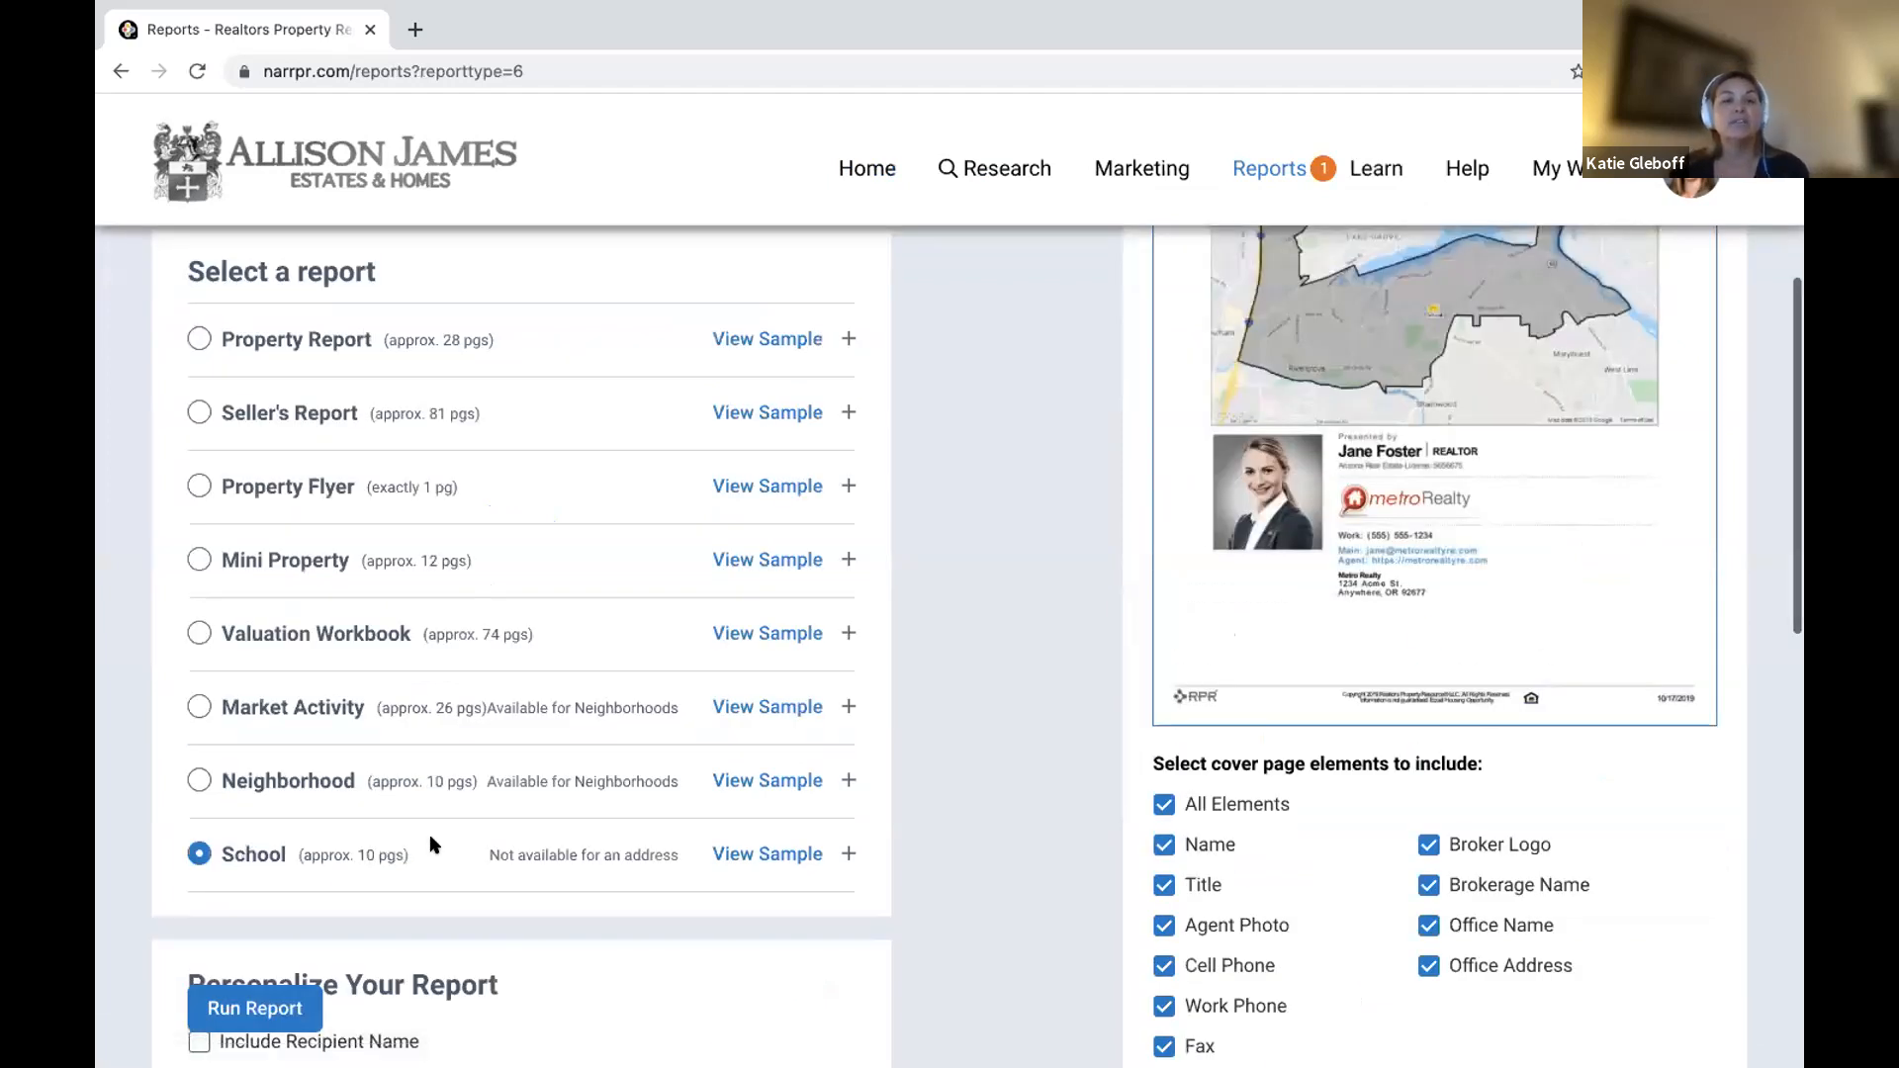
{"action": "scroll", "coordinate": [320, 851], "scroll_direction": "up", "scroll_amount": 5}
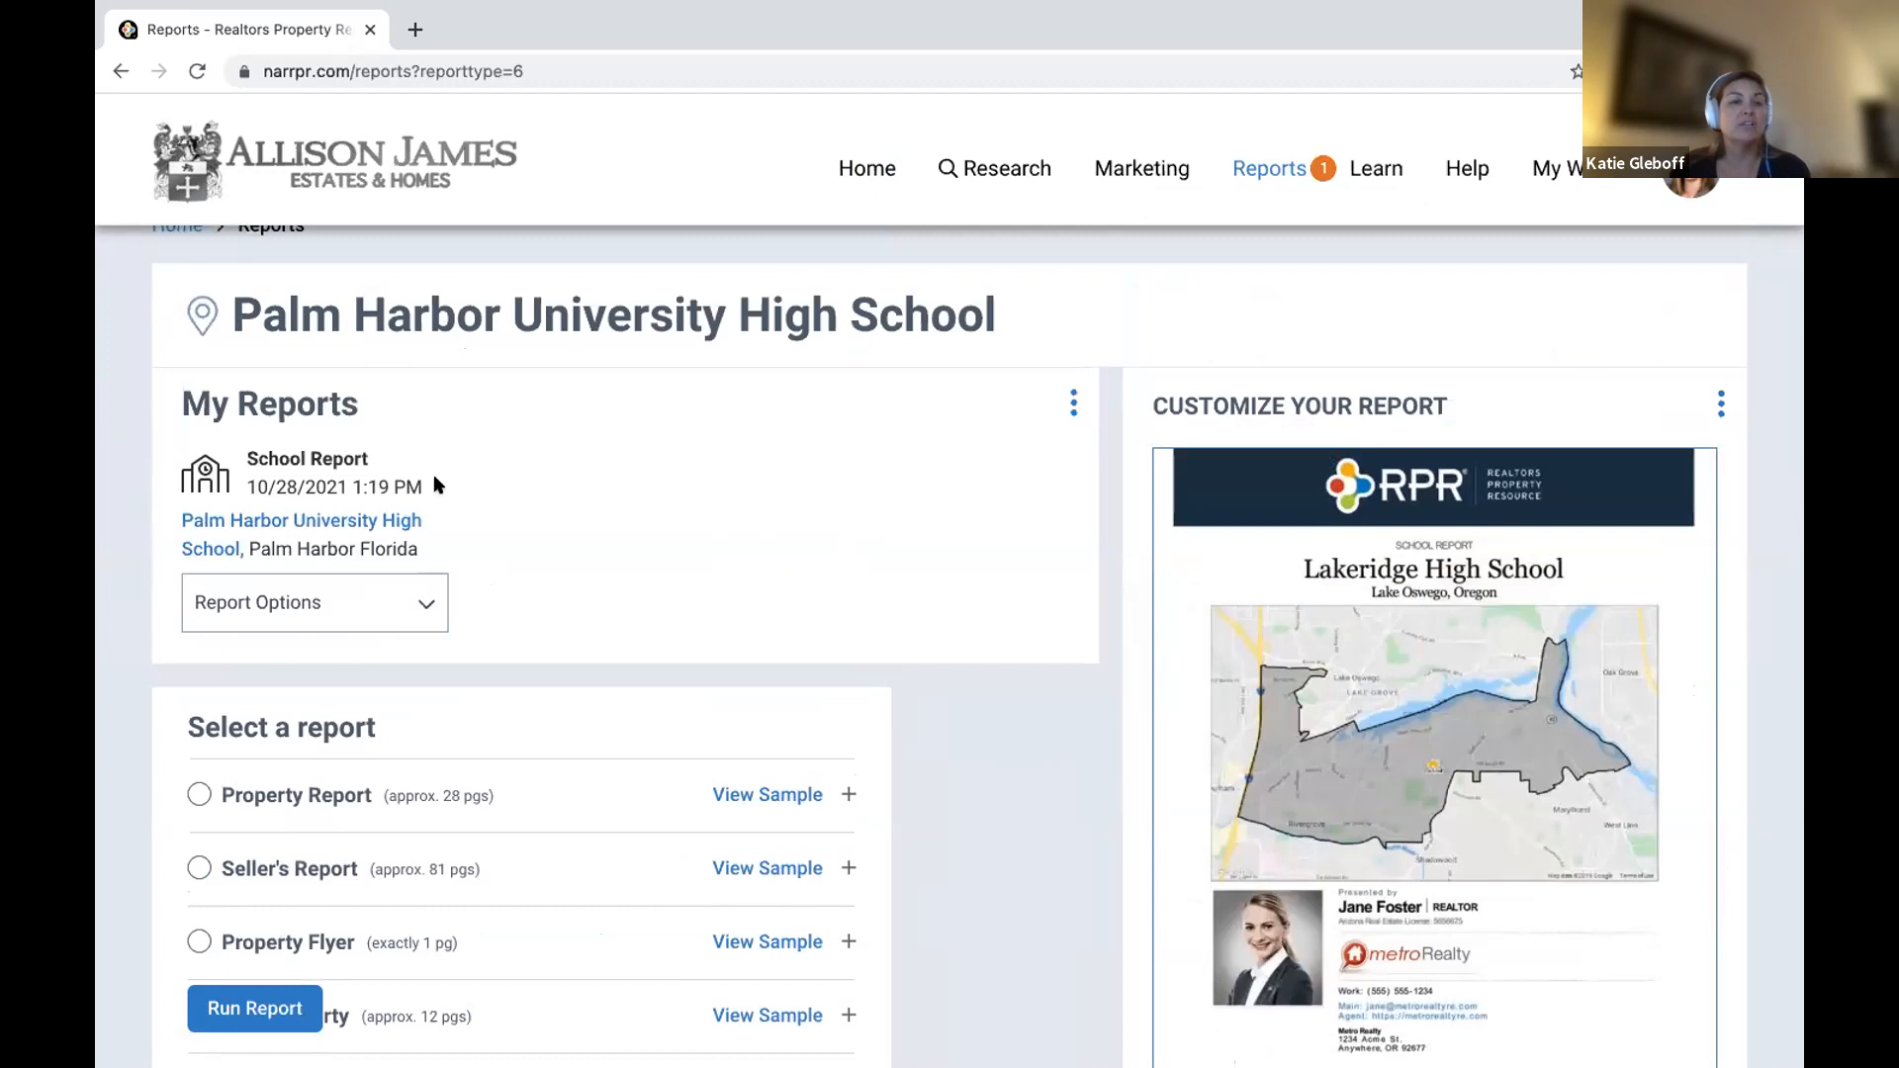
{"action": "left_click", "coordinate": [223, 523]}
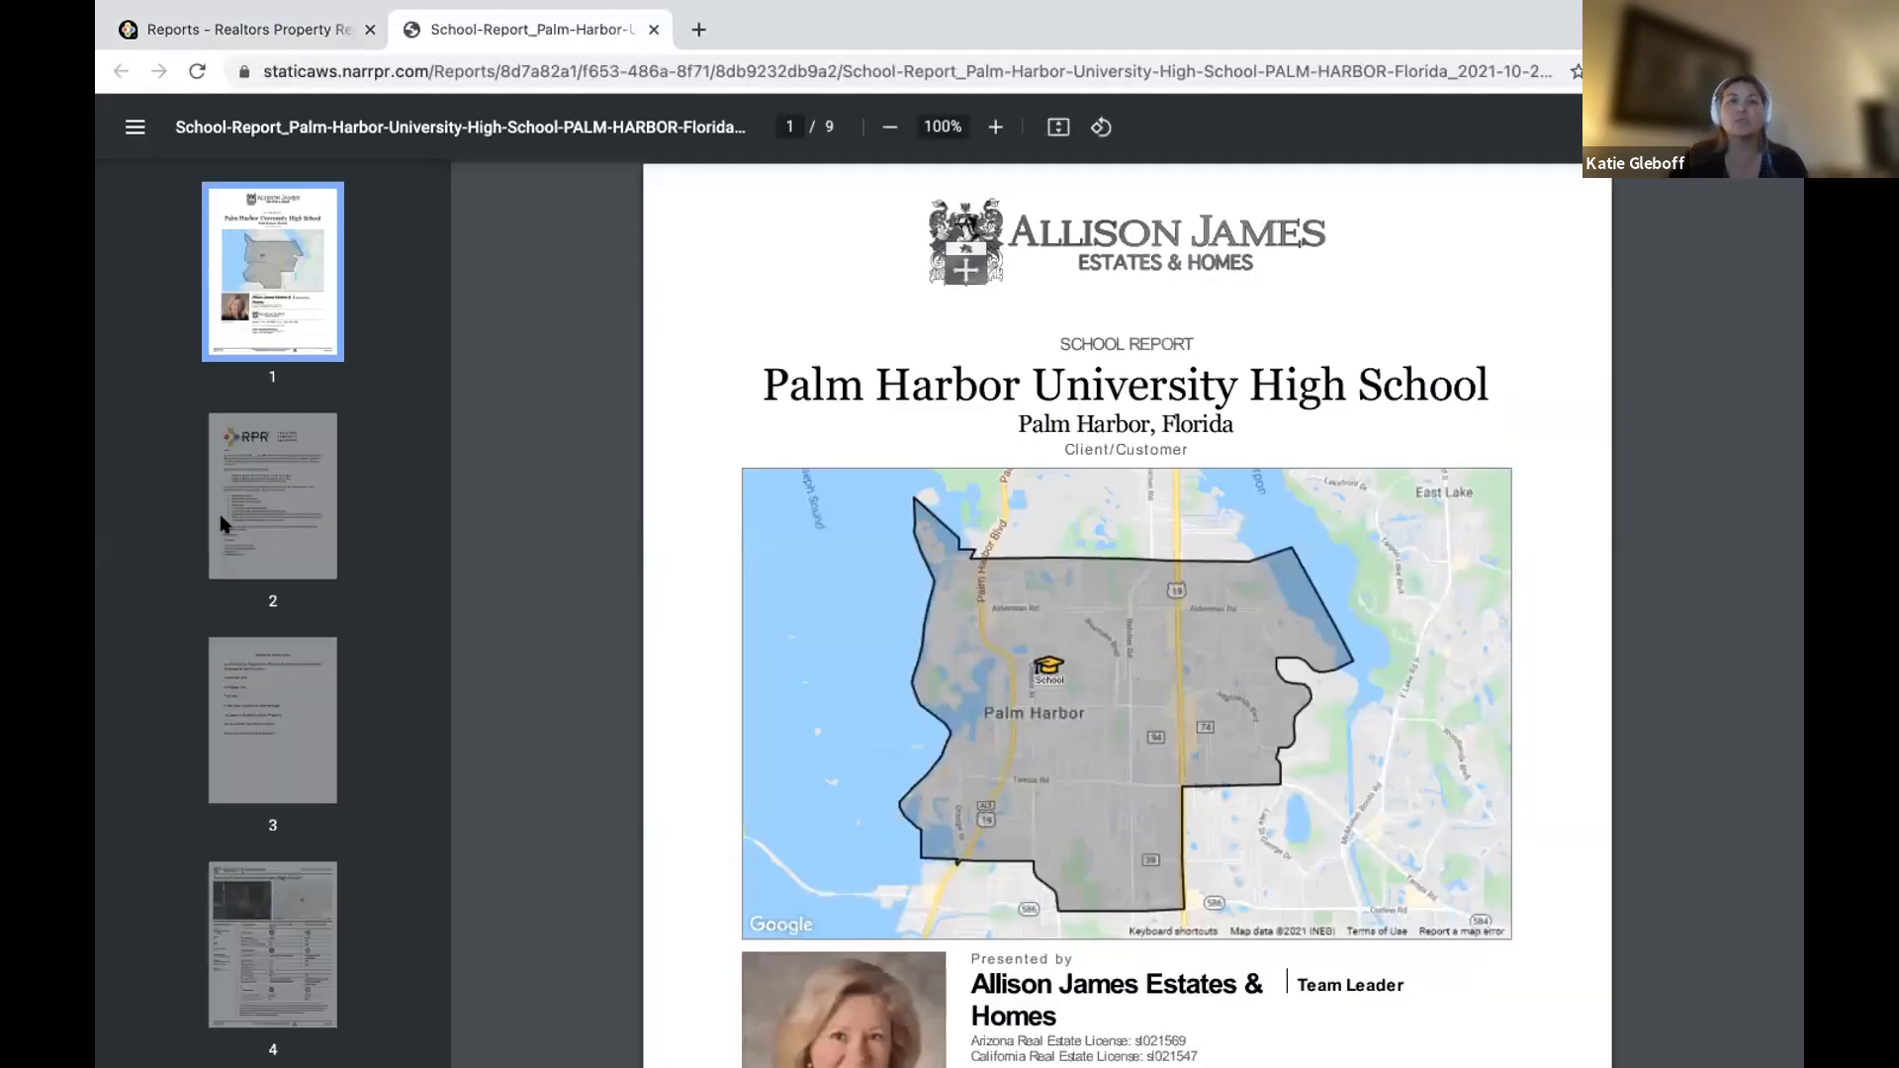
Browse report pages 2 and 4, close it, and open the saved report's options.
{"action": "left_click", "coordinate": [279, 523]}
{"action": "scroll", "coordinate": [287, 524], "scroll_direction": "down", "scroll_amount": 5}
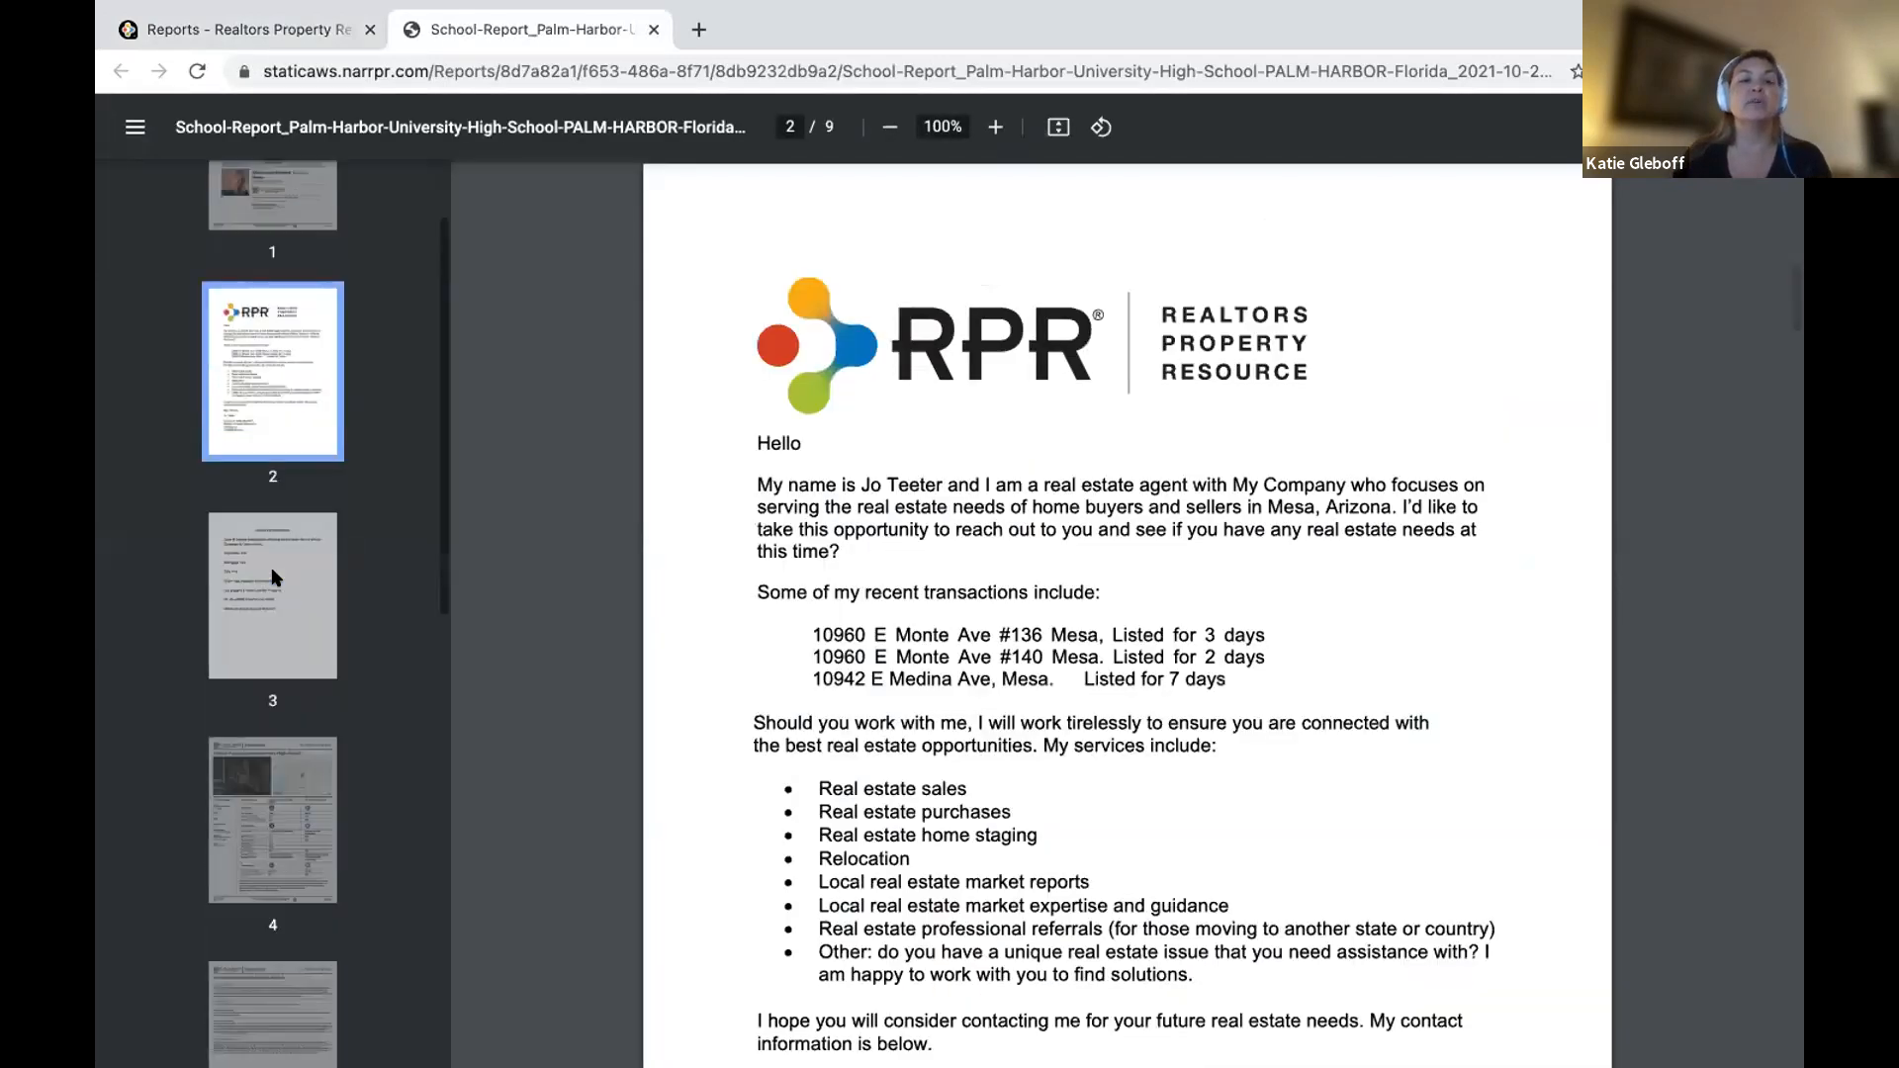
{"action": "left_click", "coordinate": [293, 524]}
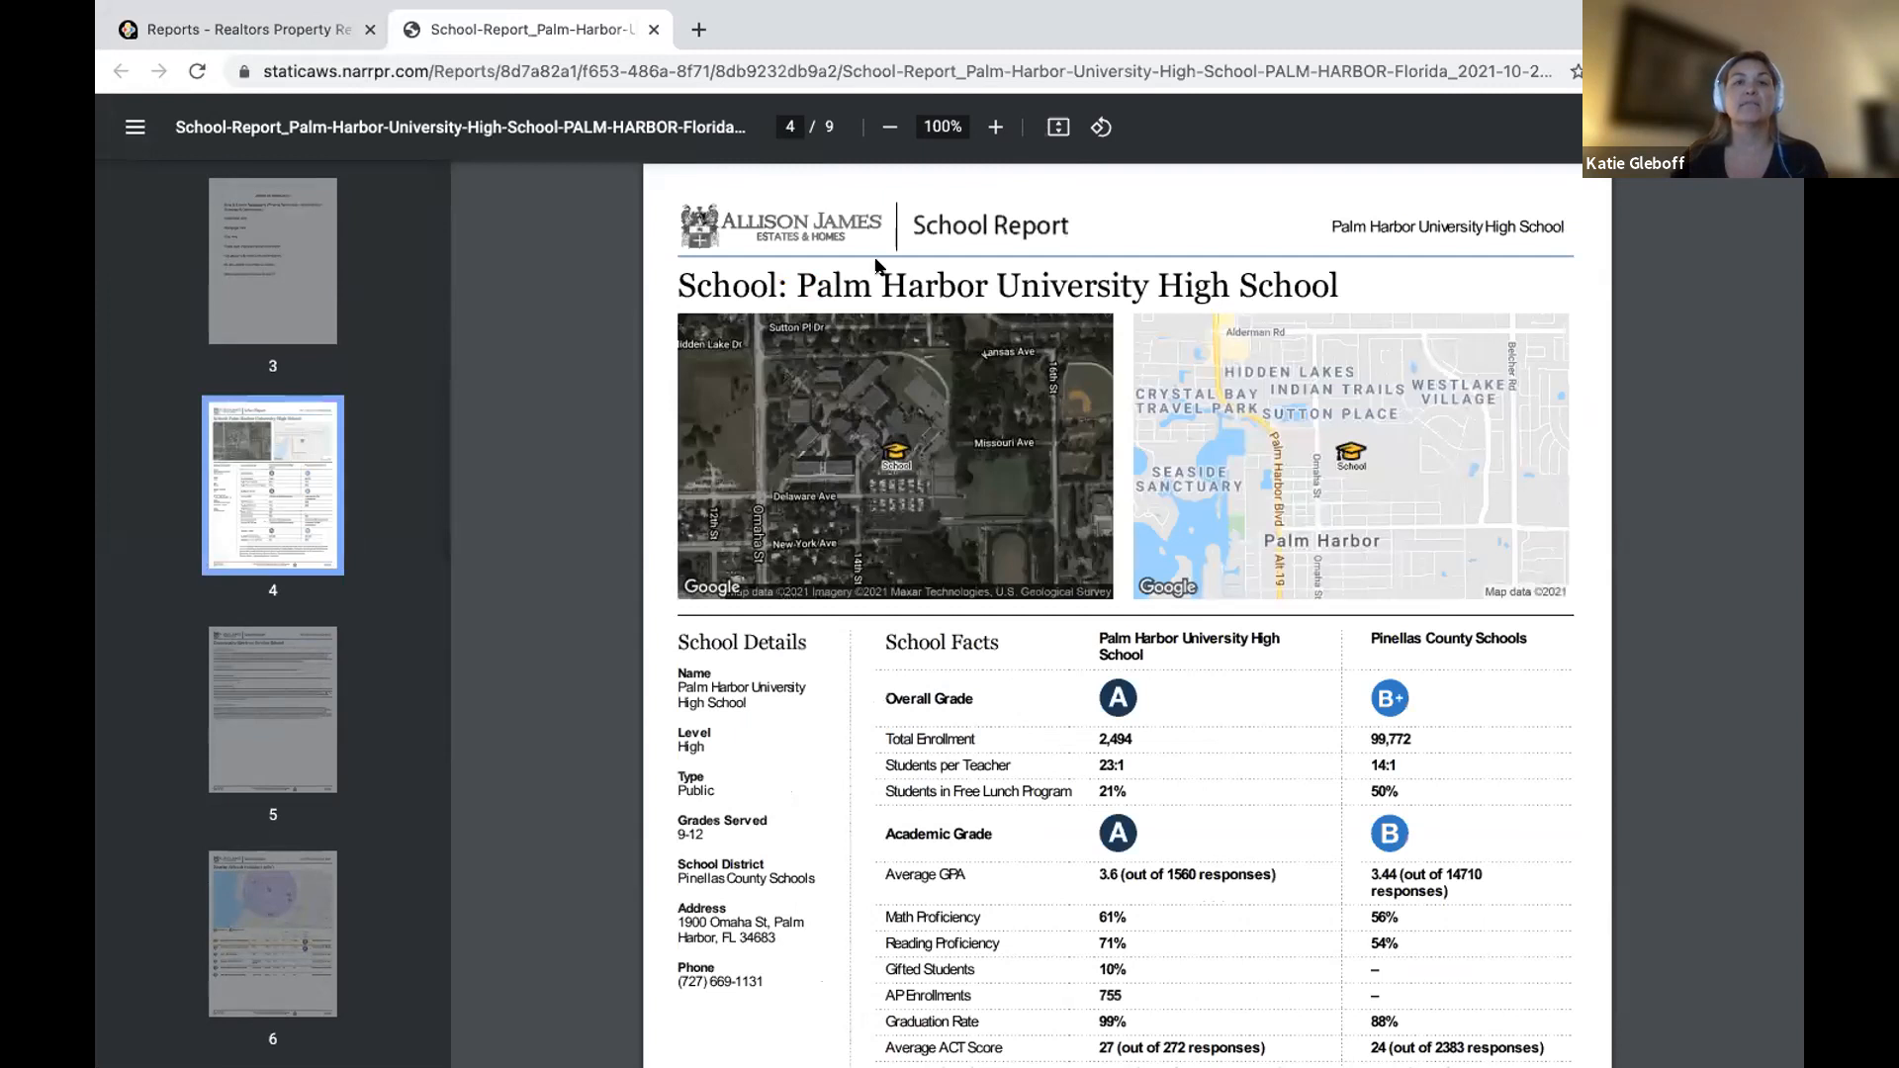
{"action": "left_click", "coordinate": [651, 29]}
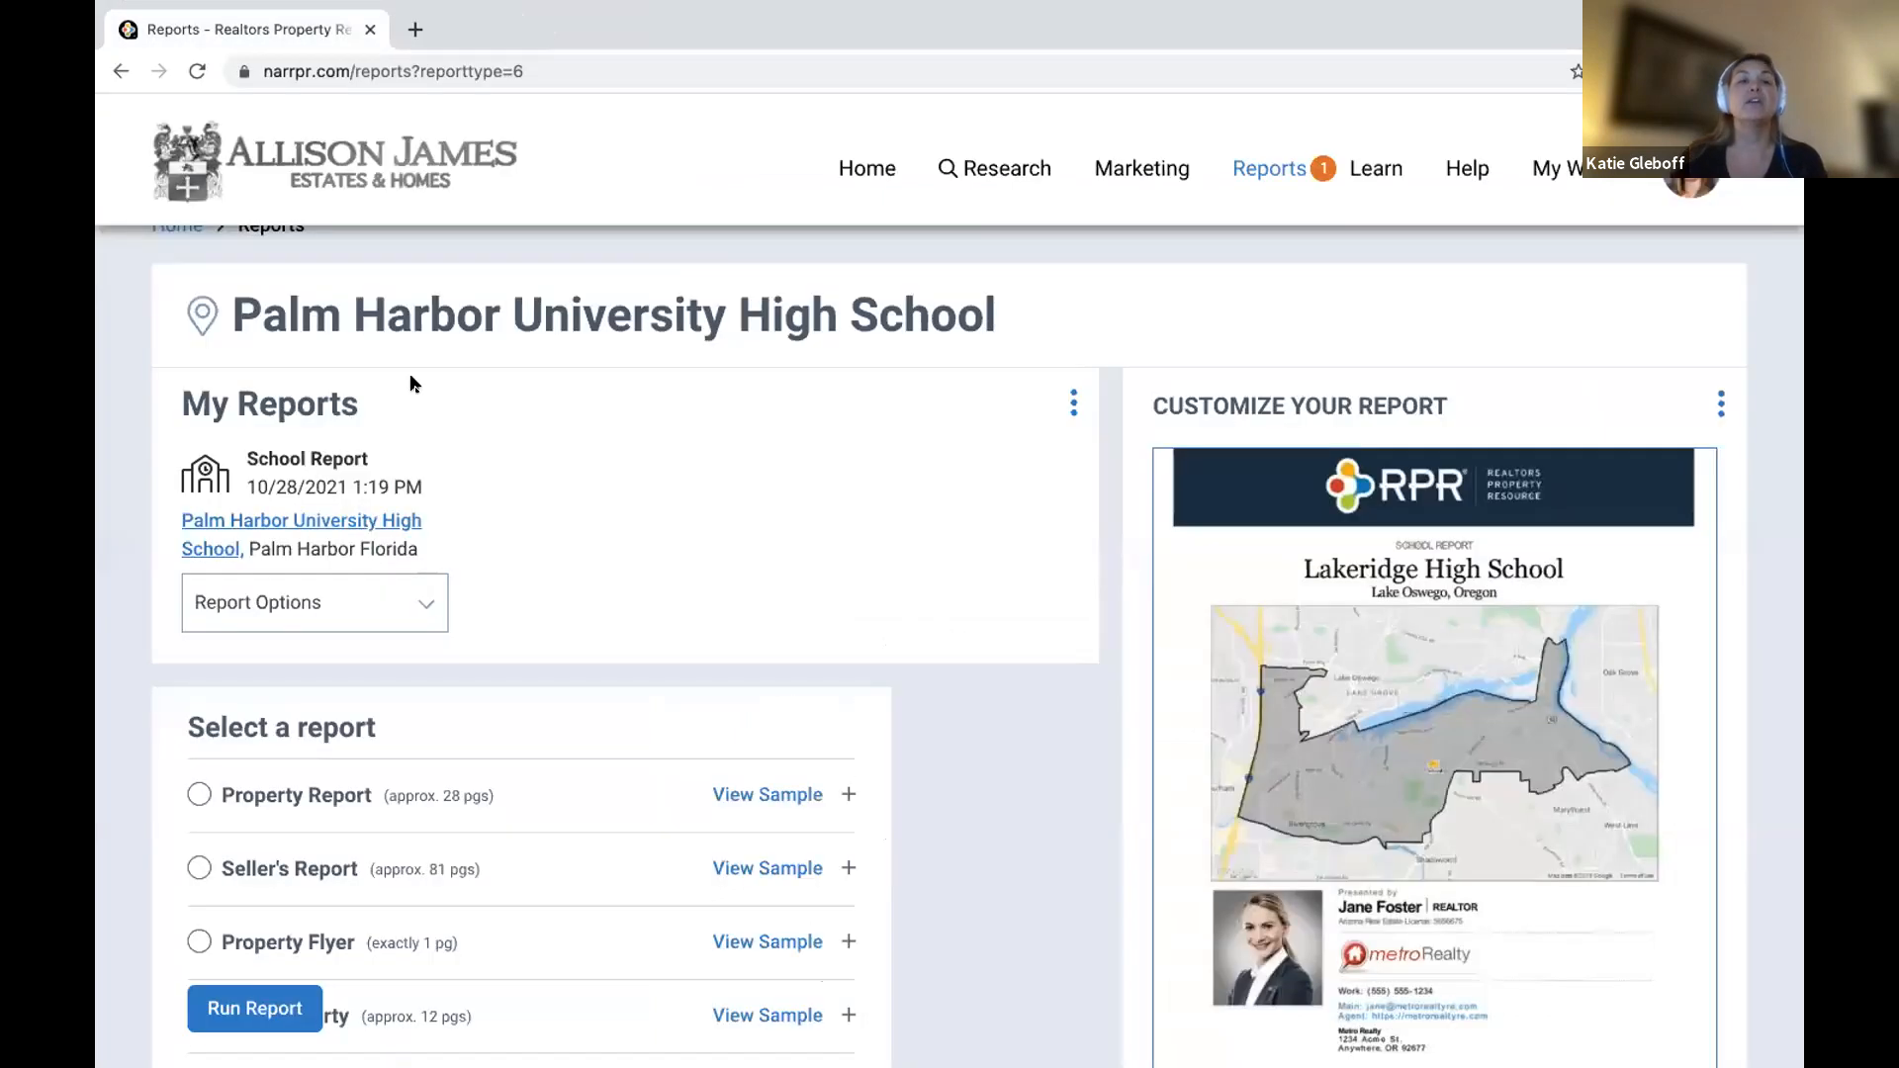
{"action": "left_click", "coordinate": [336, 604]}
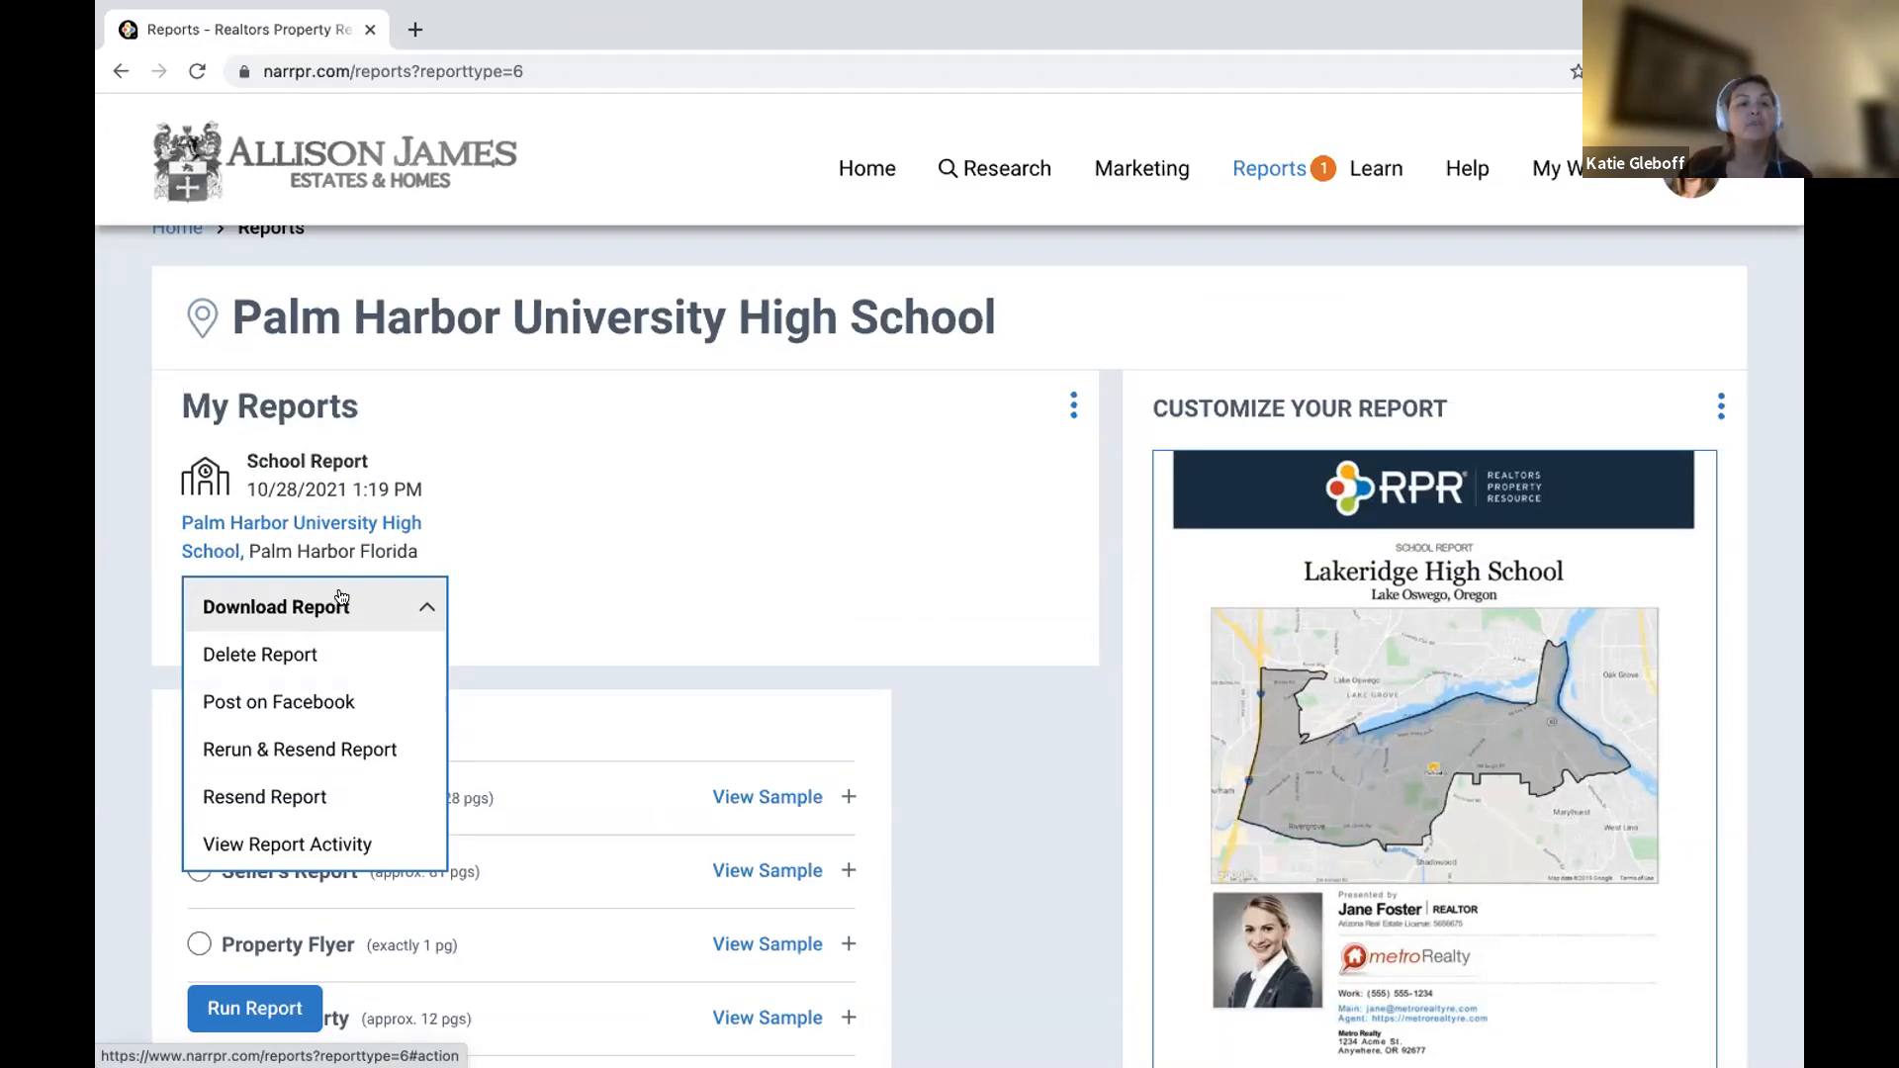
View the school report's activity details, close them, and return to Home.
{"action": "left_click", "coordinate": [288, 848]}
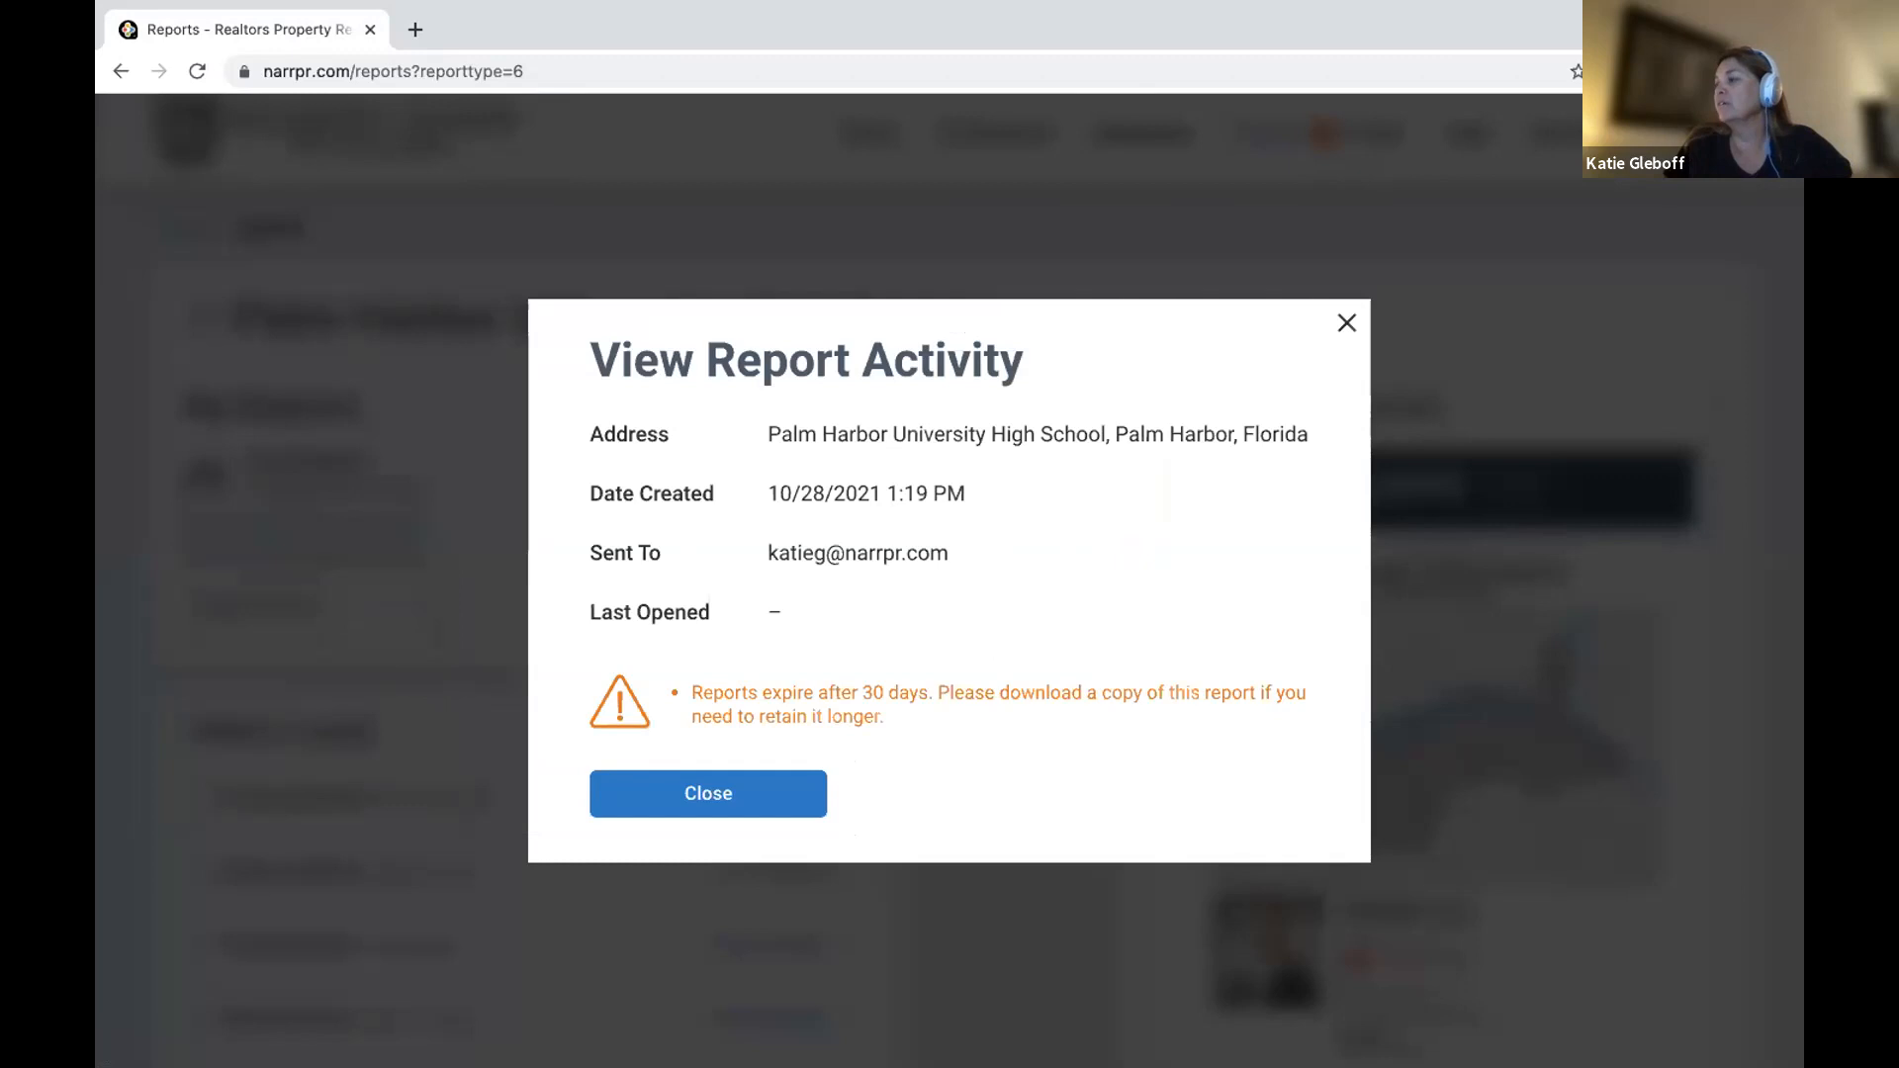
{"action": "left_click", "coordinate": [1346, 322]}
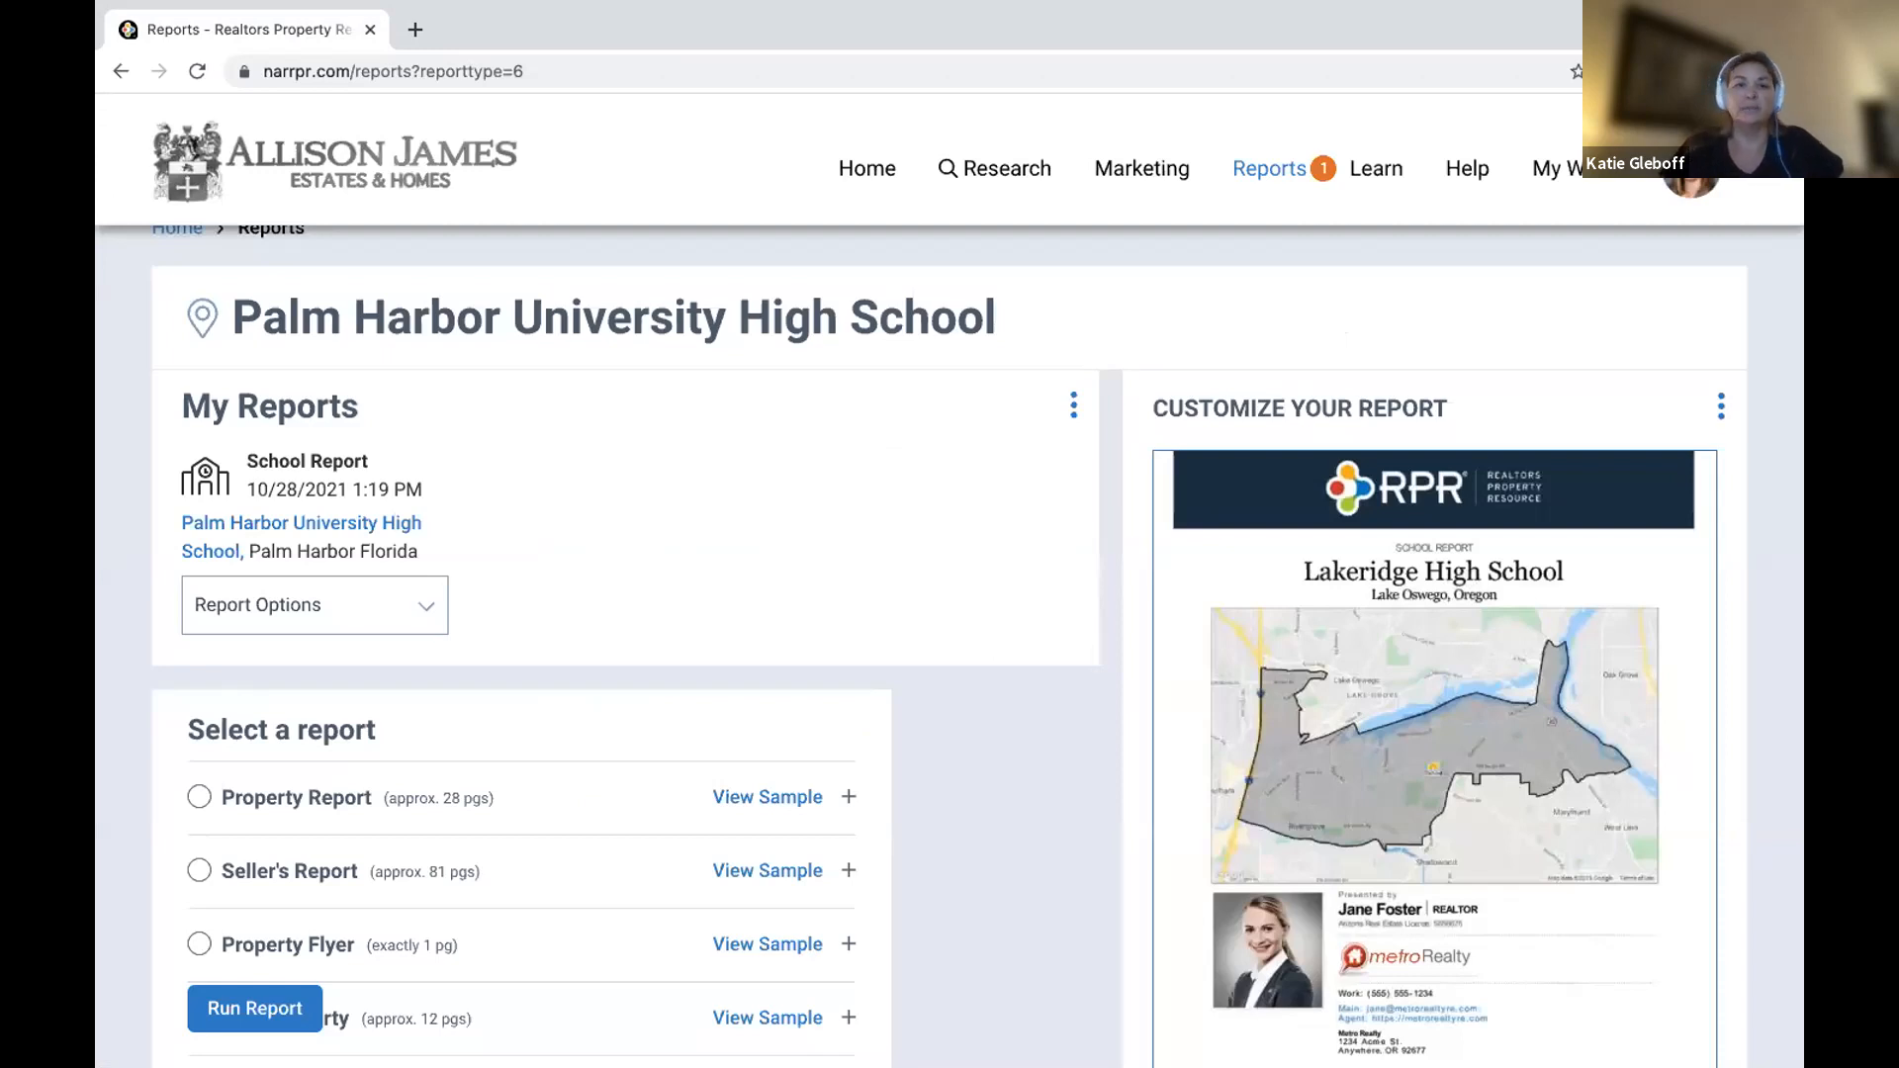
{"action": "scroll", "coordinate": [875, 615], "scroll_direction": "up", "scroll_amount": 1}
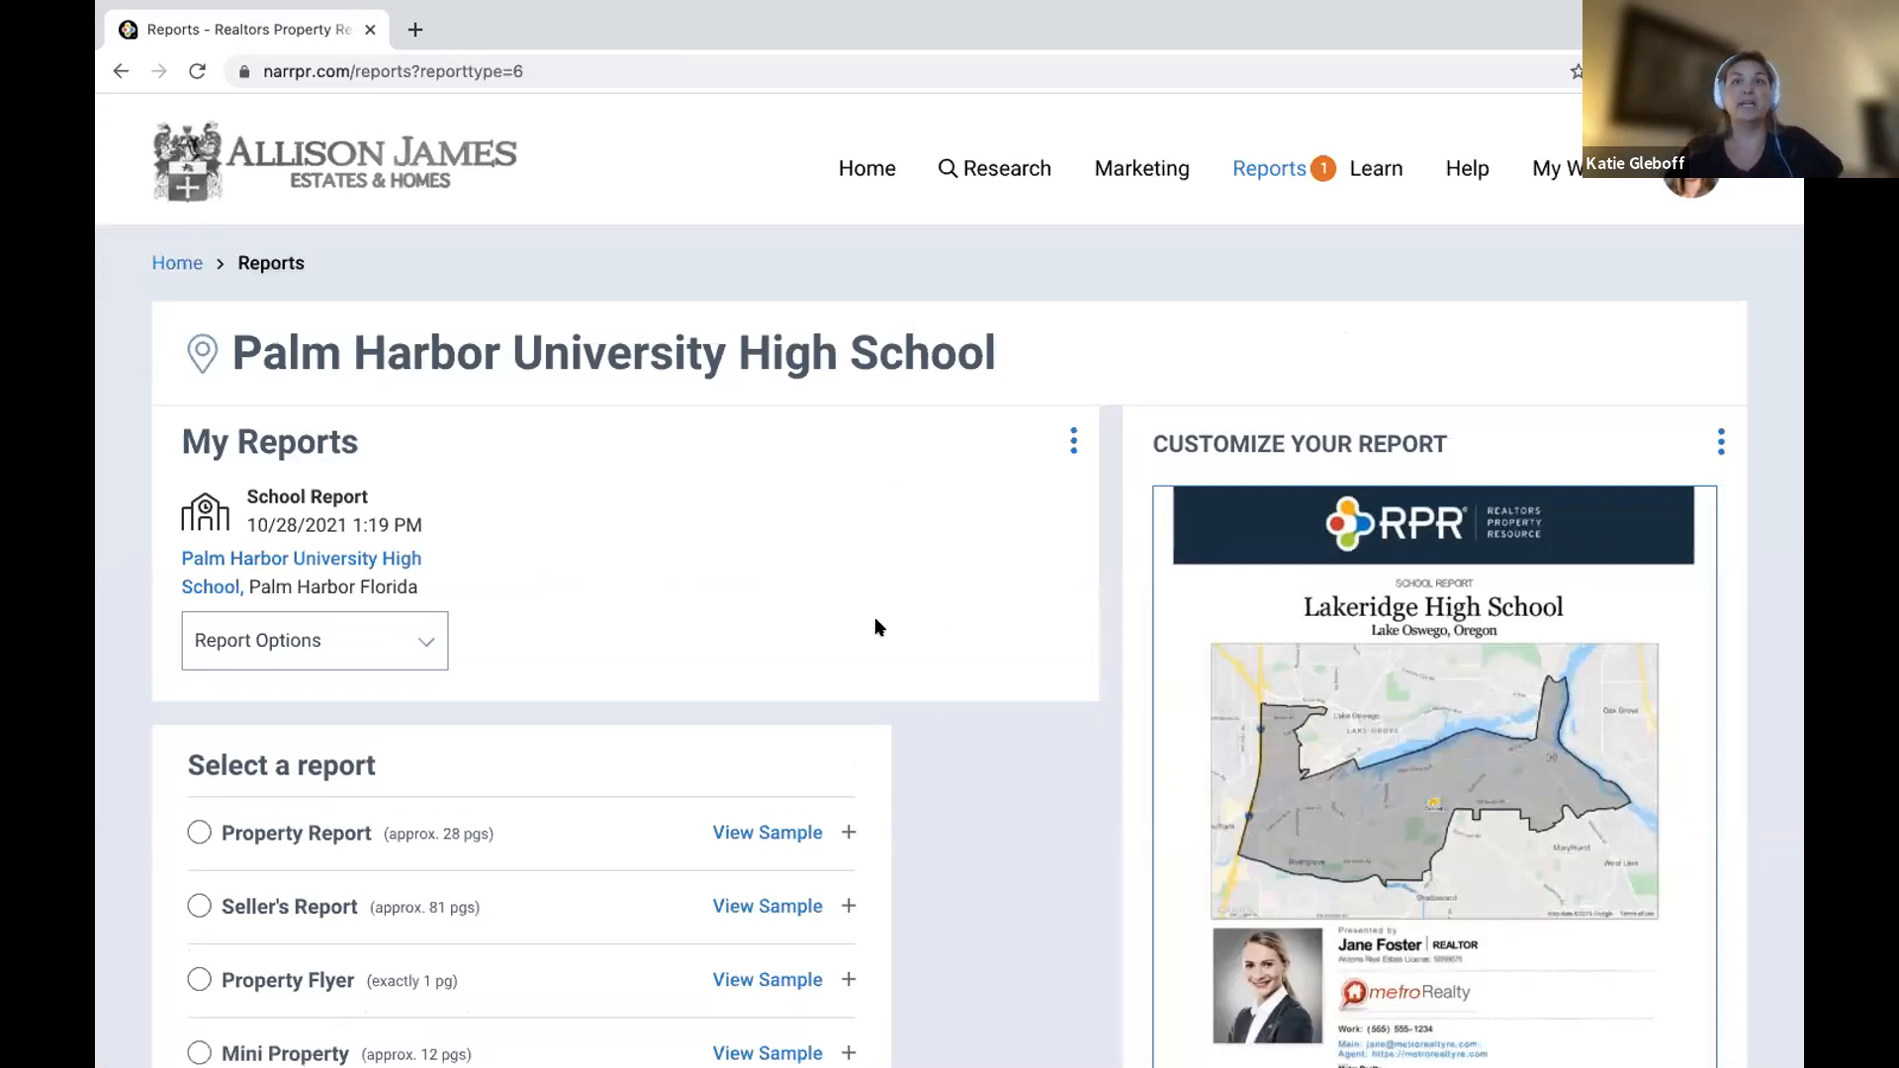
{"action": "left_click", "coordinate": [860, 170]}
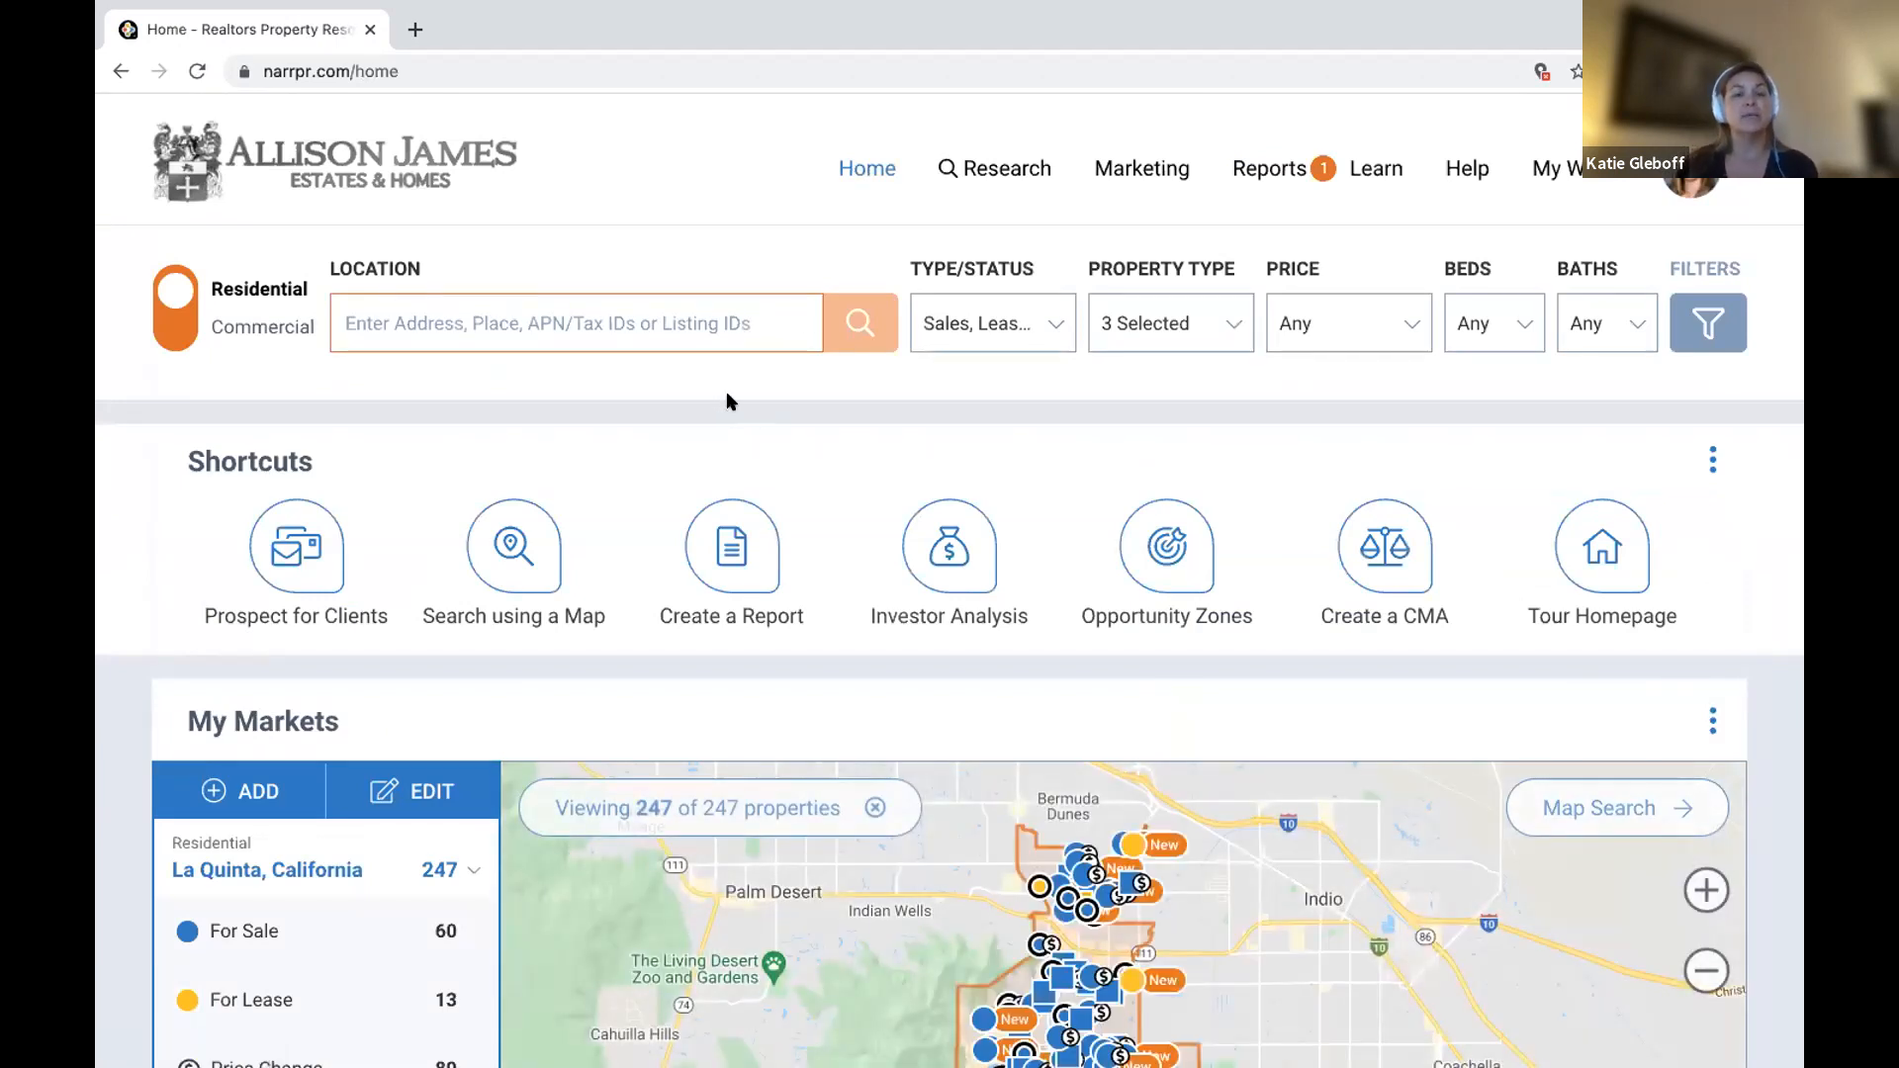
Enter Carlsbad, California in Neighborhood Search.
{"action": "left_click", "coordinate": [1004, 168]}
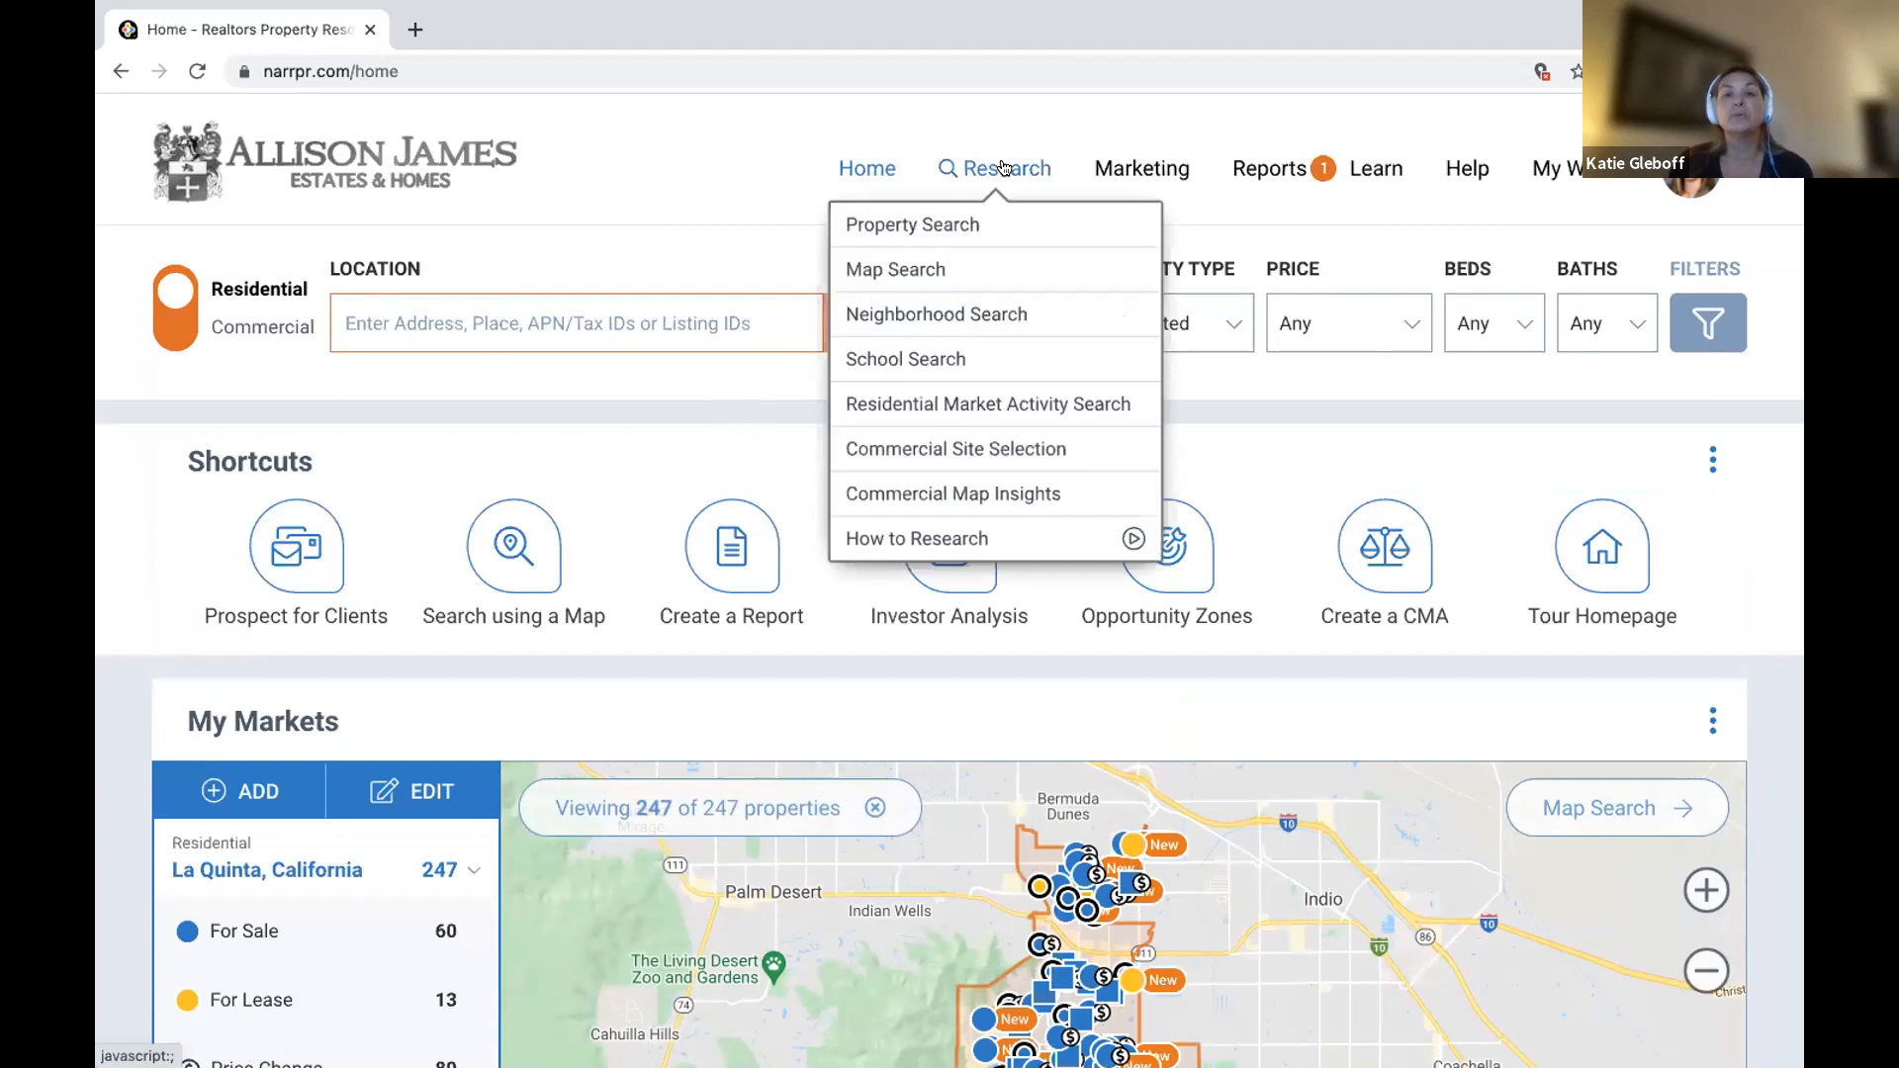
{"action": "left_click", "coordinate": [1037, 314]}
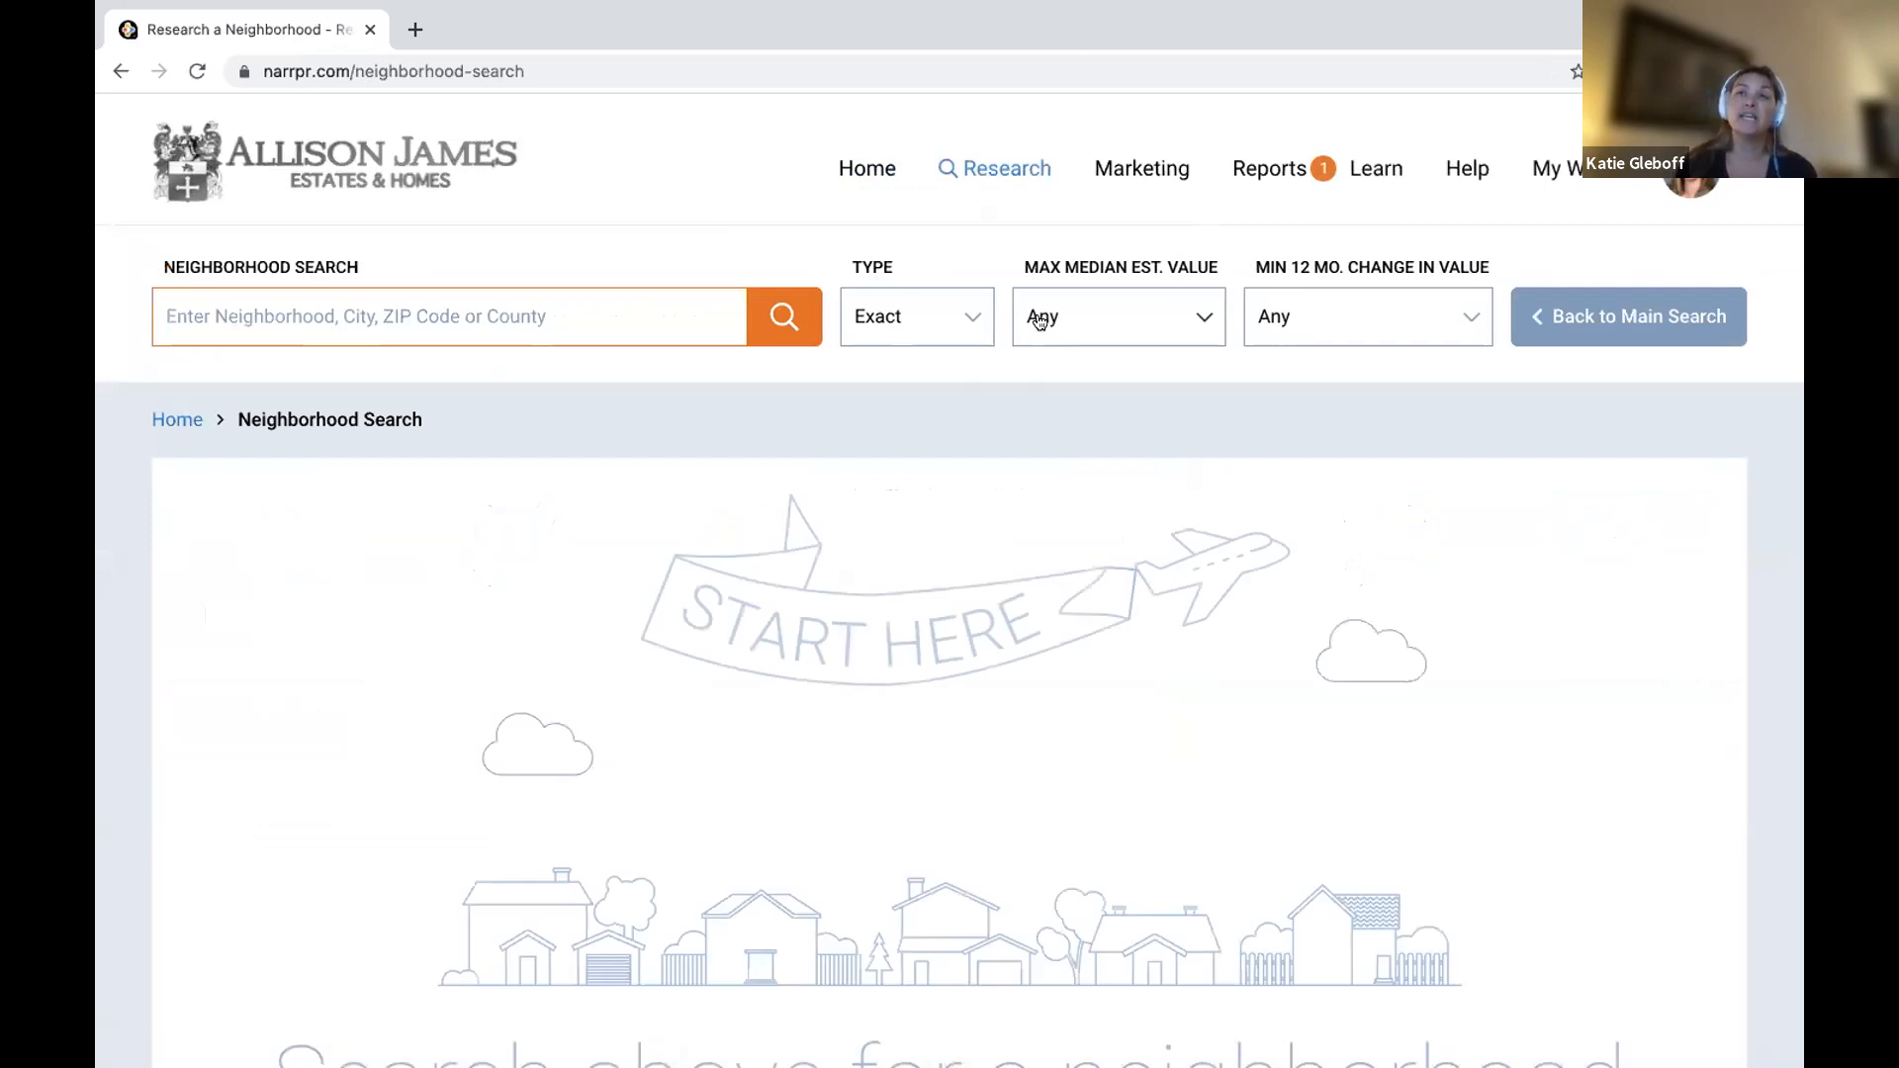
{"action": "left_click", "coordinate": [231, 314]}
{"action": "type", "text": "Carl"}
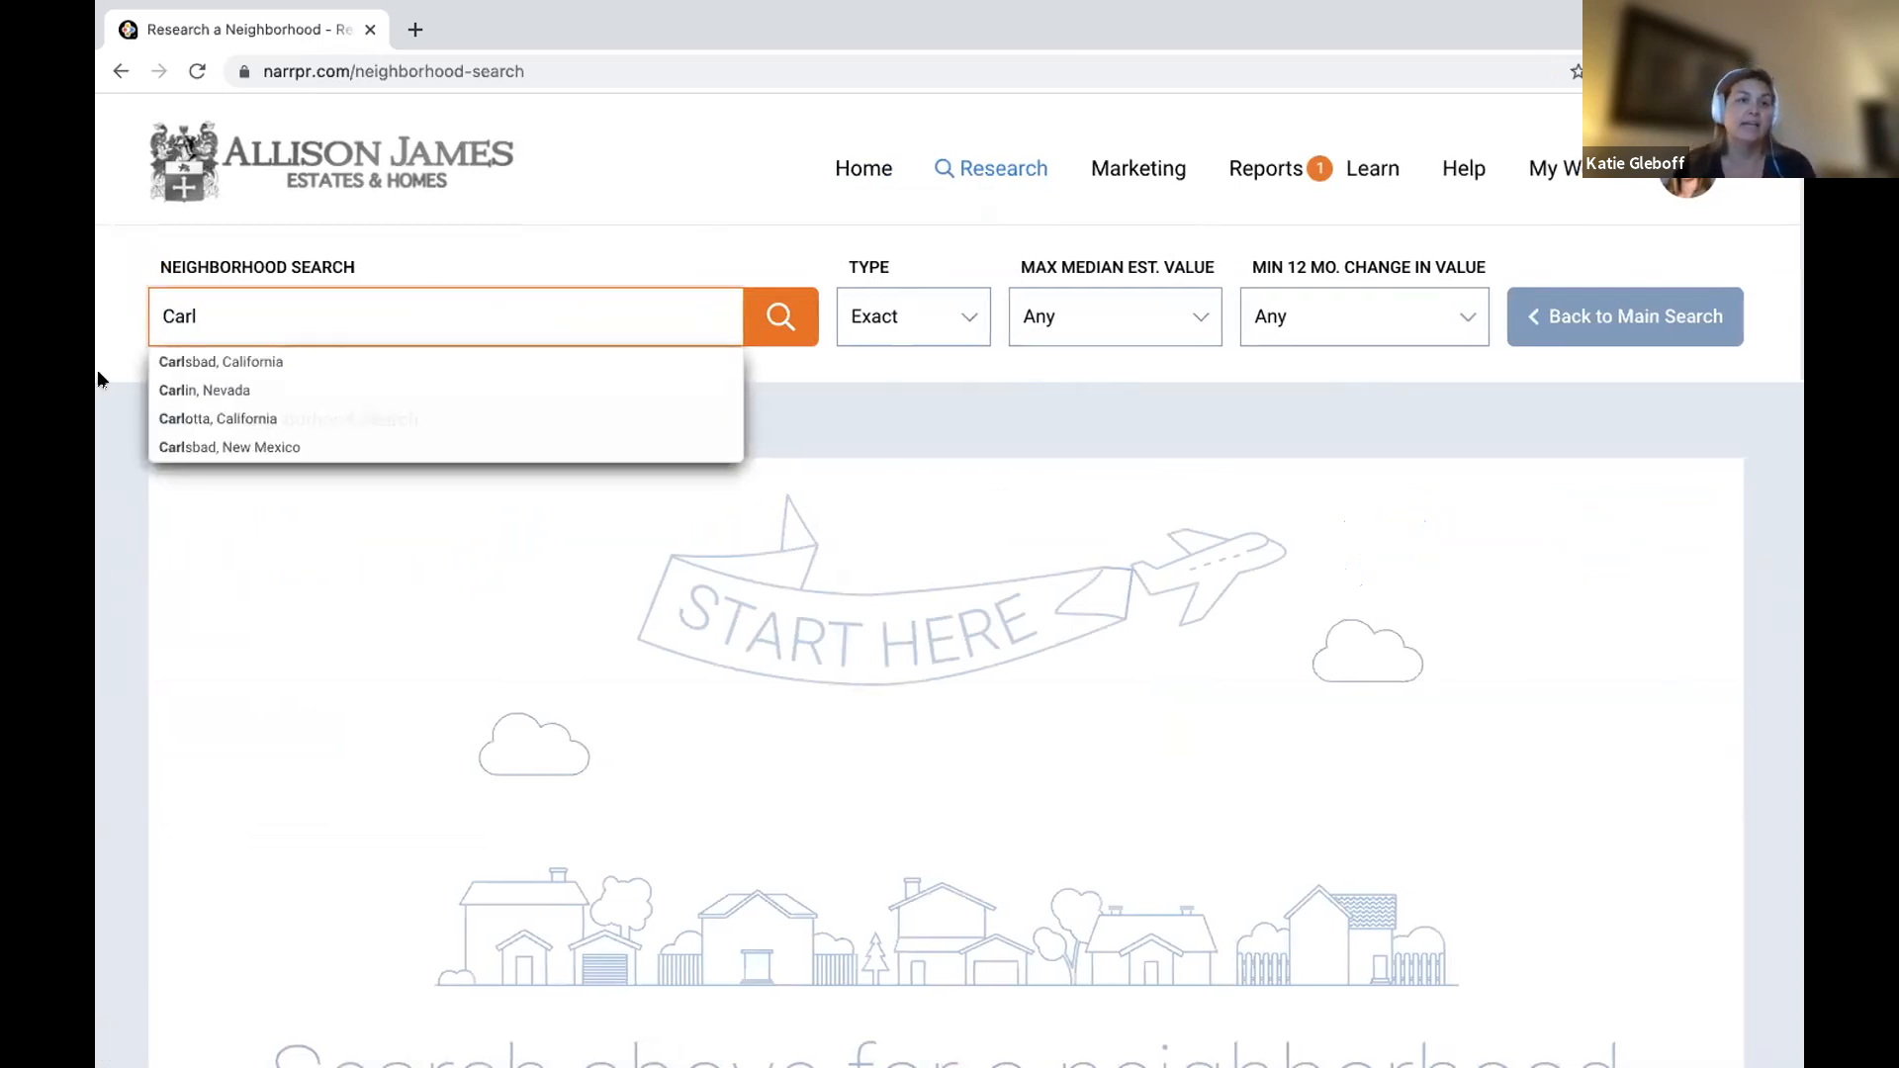
{"action": "left_click", "coordinate": [233, 362]}
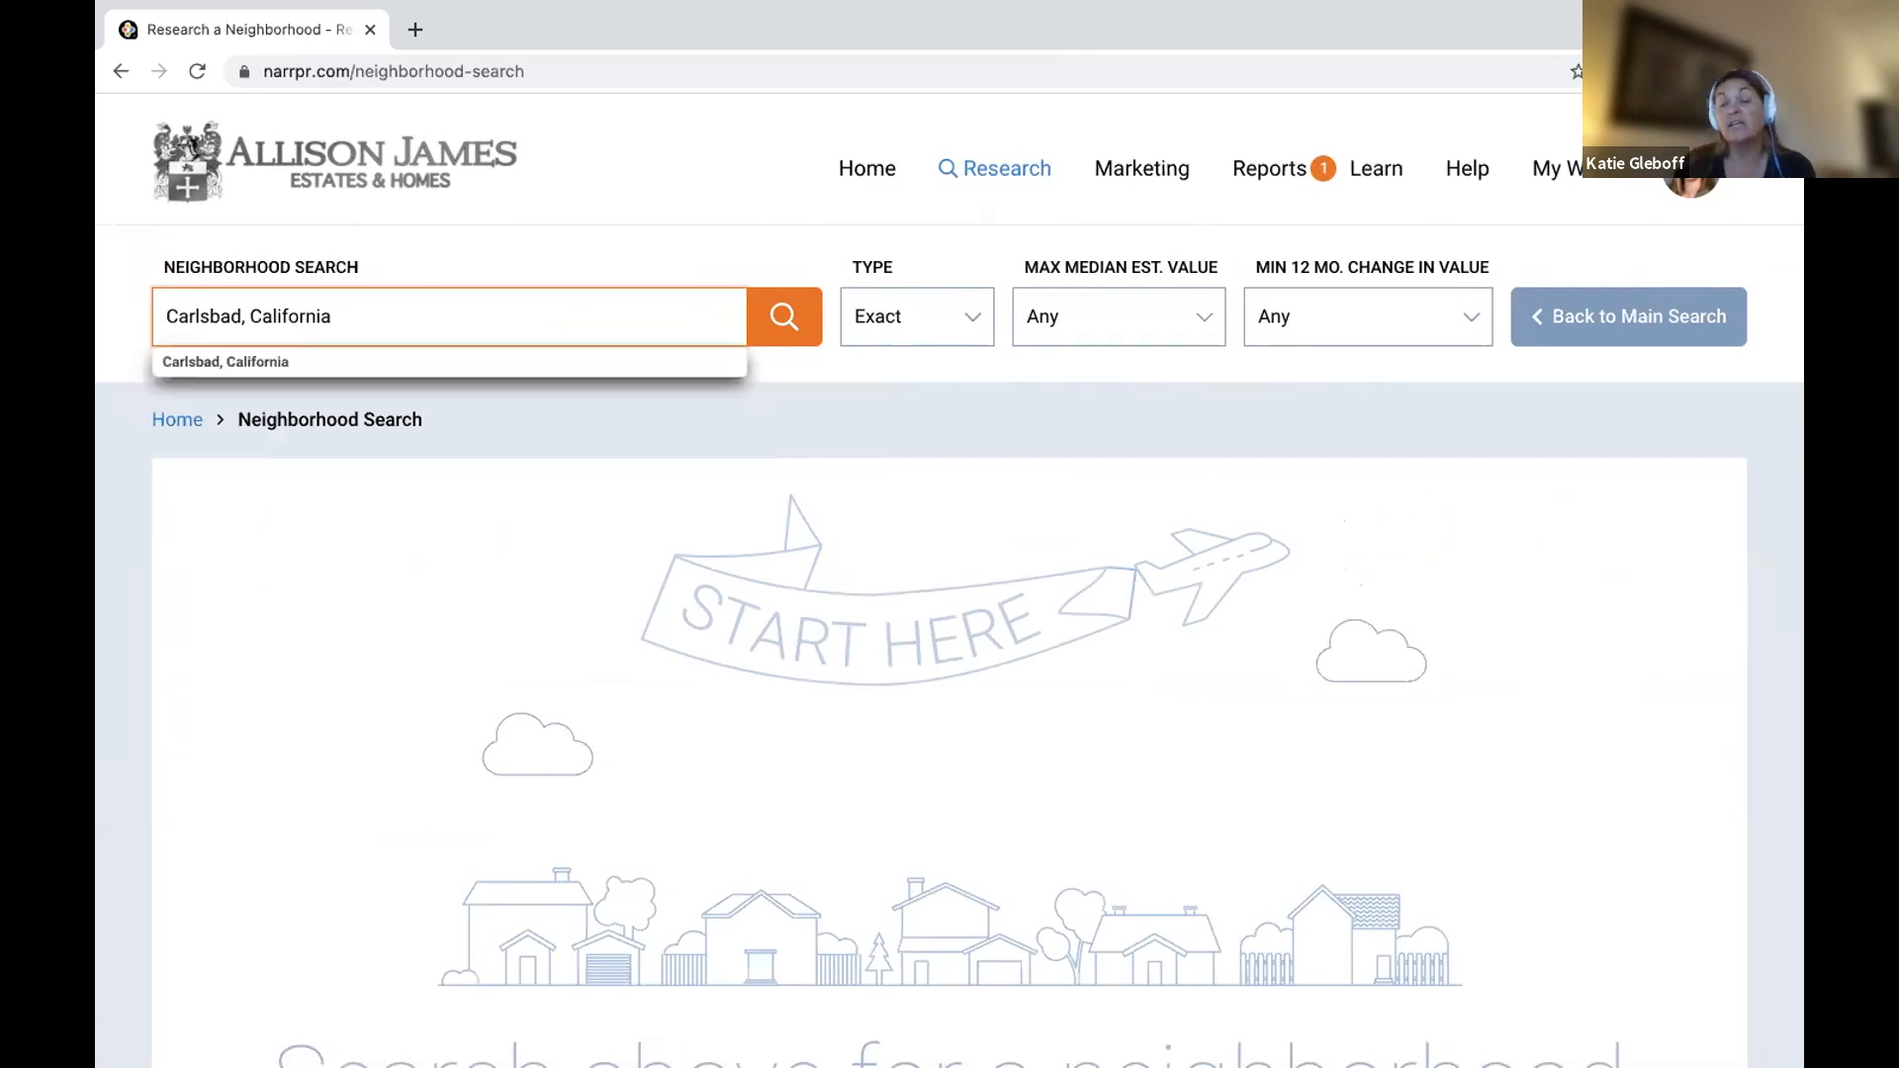
{"action": "key", "text": "BackSpace"}
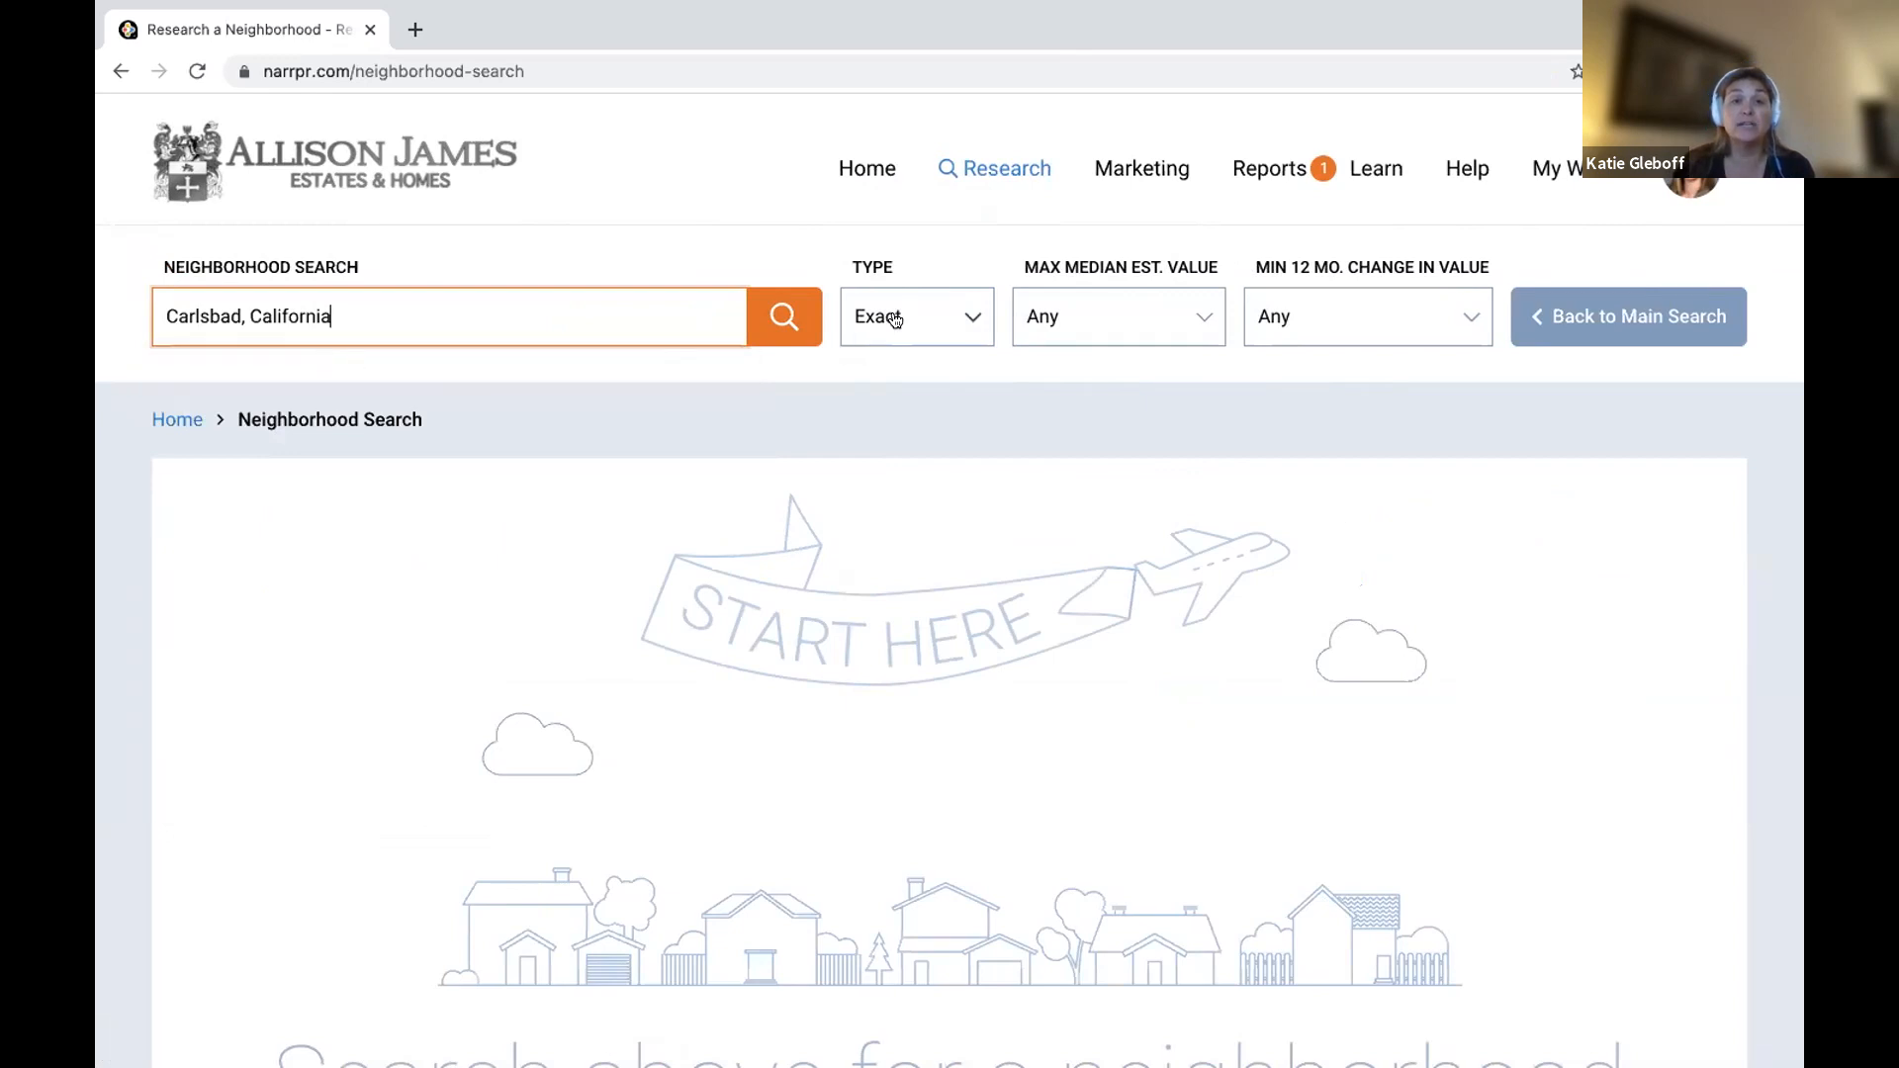
Search with type Within to list Carlsbad's 447 places.
{"action": "left_click", "coordinate": [896, 319]}
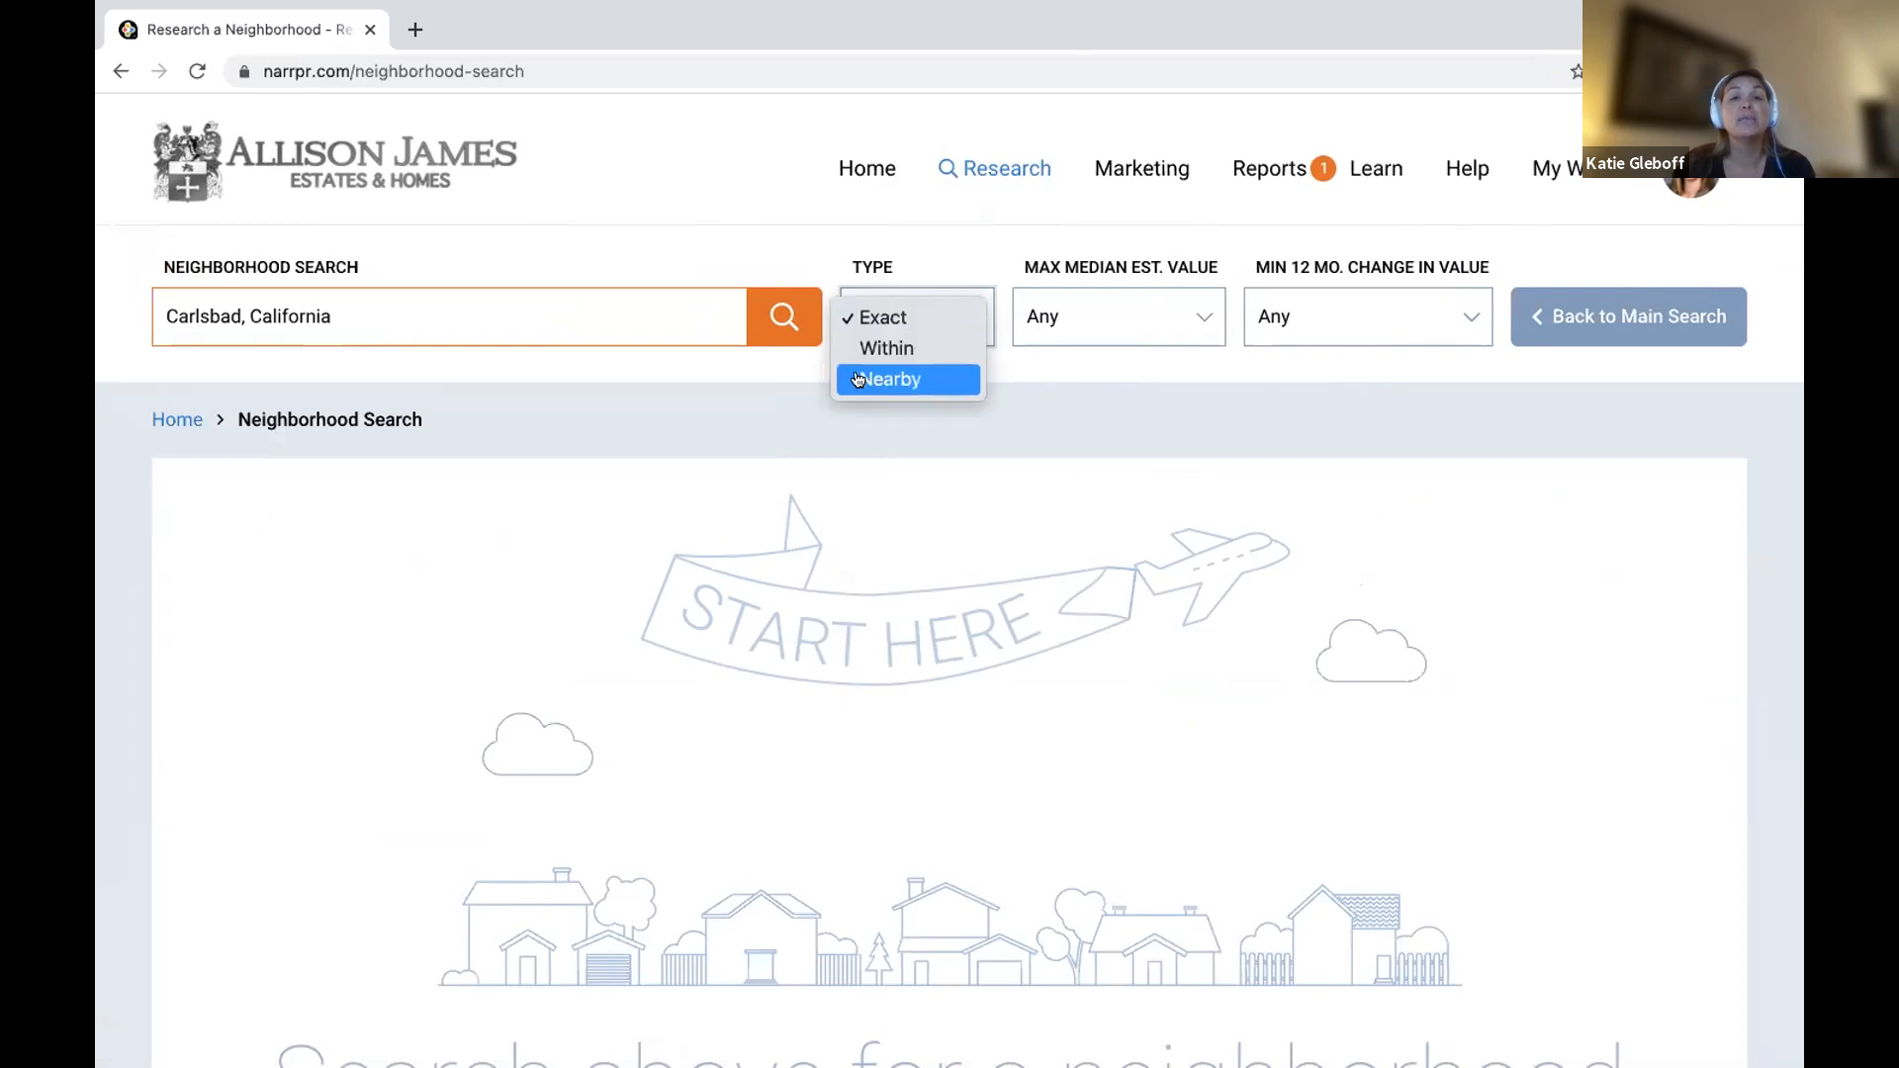
{"action": "left_click", "coordinate": [915, 350]}
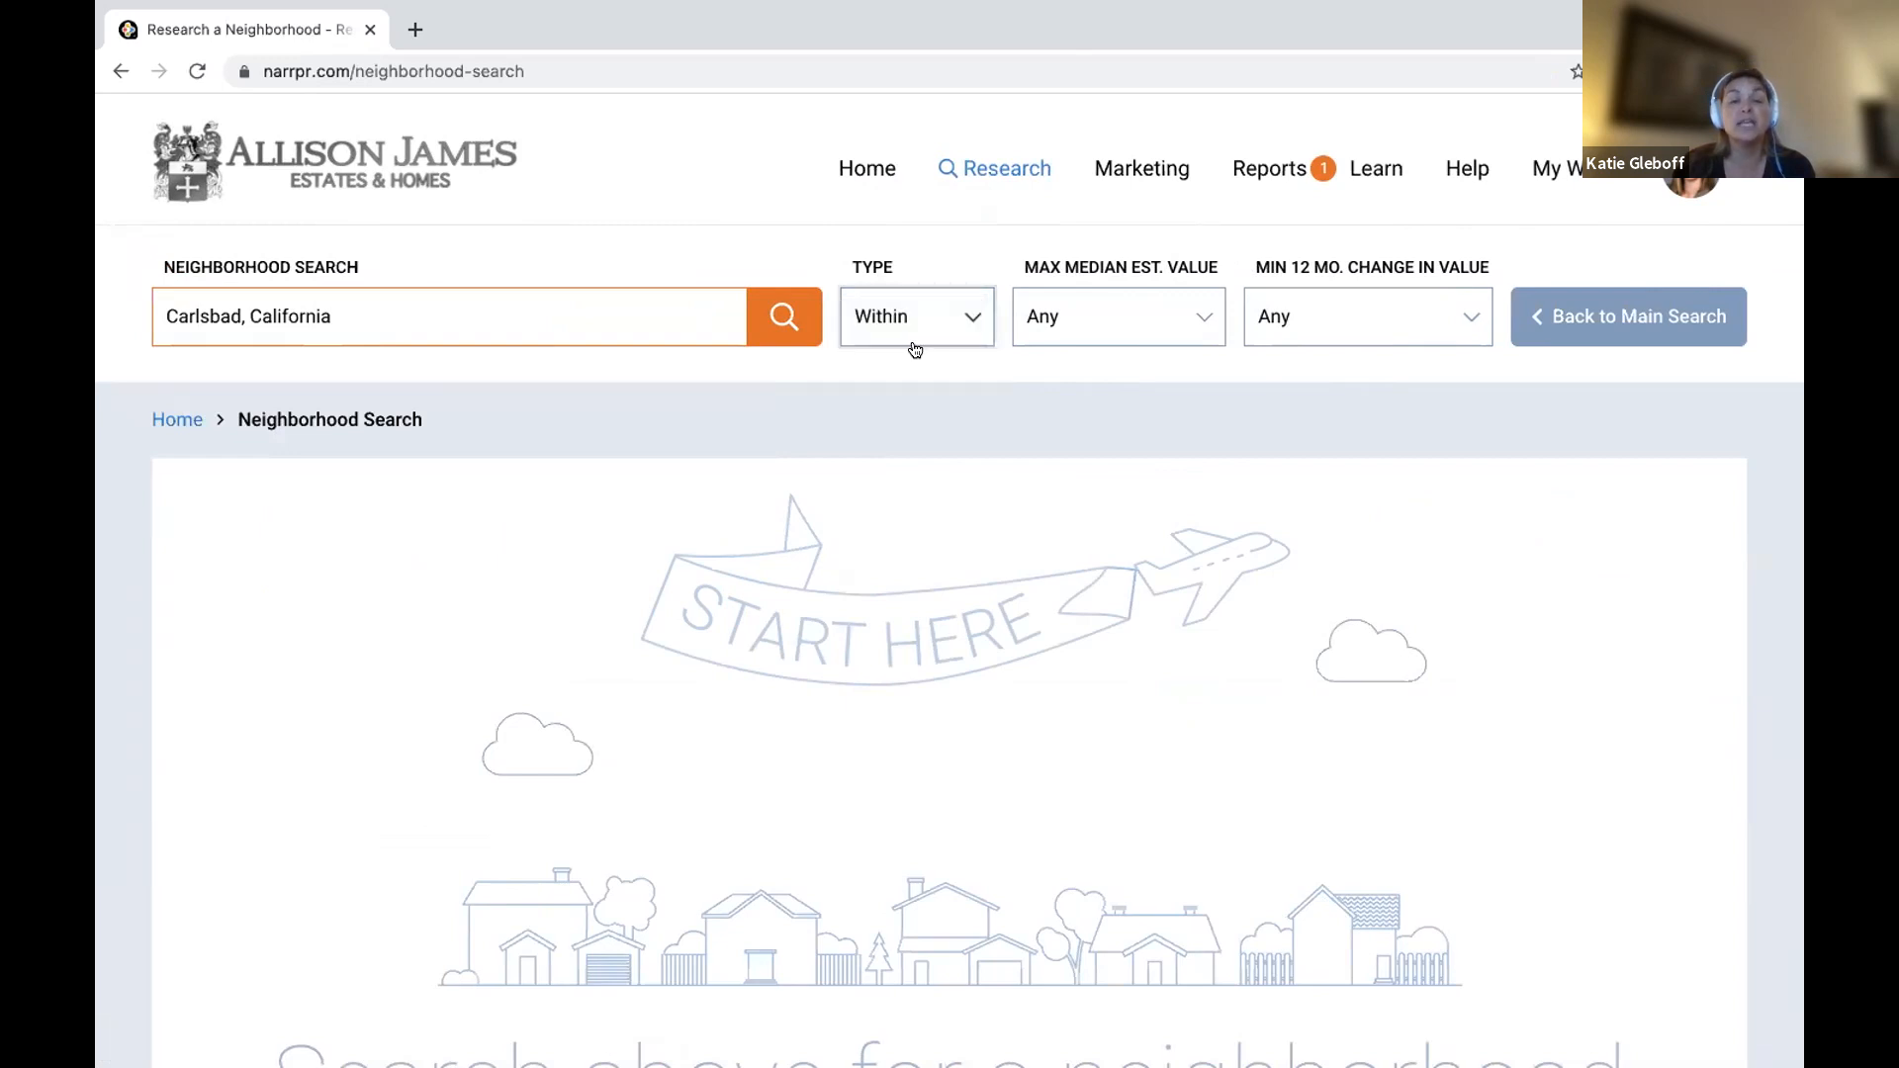
{"action": "left_click", "coordinate": [785, 330]}
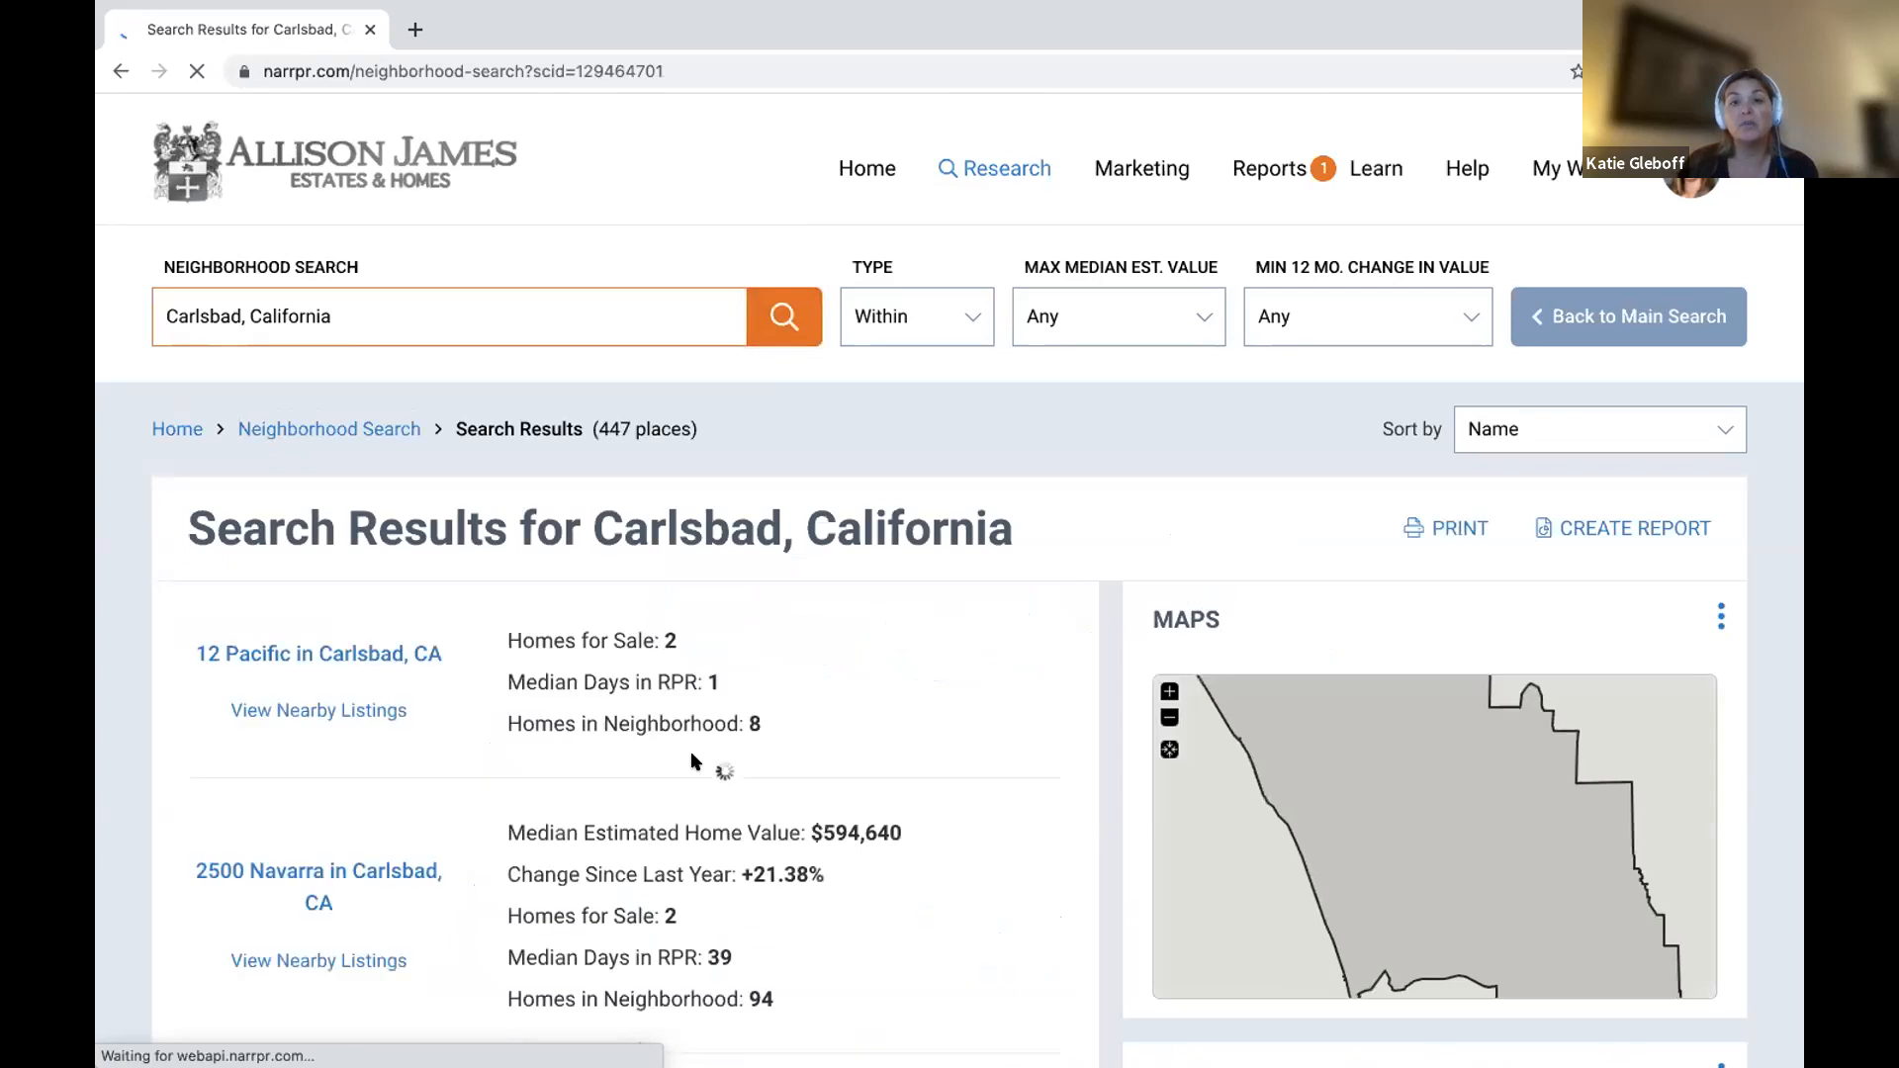
Locate Arroyo la Costa in the Carlsbad neighborhood results and open its summary page.
{"action": "scroll", "coordinate": [692, 760], "scroll_direction": "down", "scroll_amount": 3}
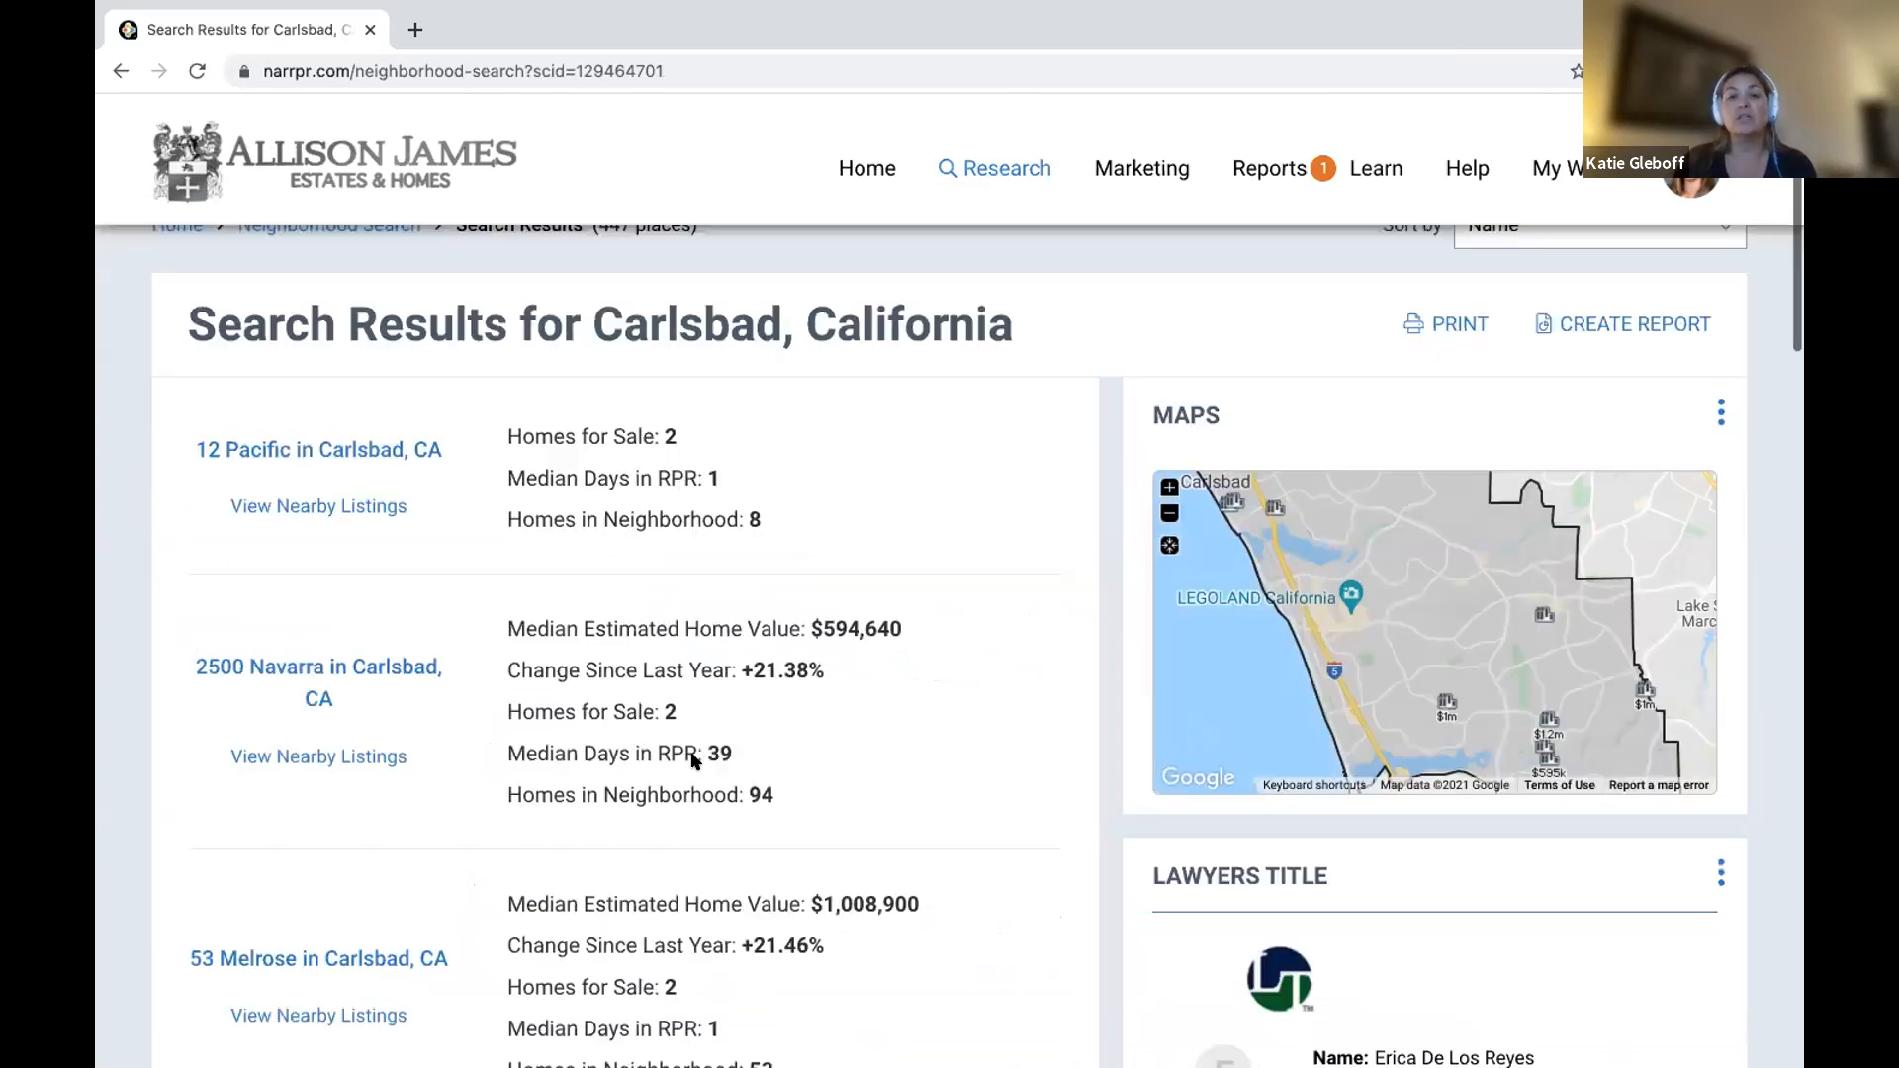
{"action": "scroll", "coordinate": [693, 760], "scroll_direction": "down", "scroll_amount": 3}
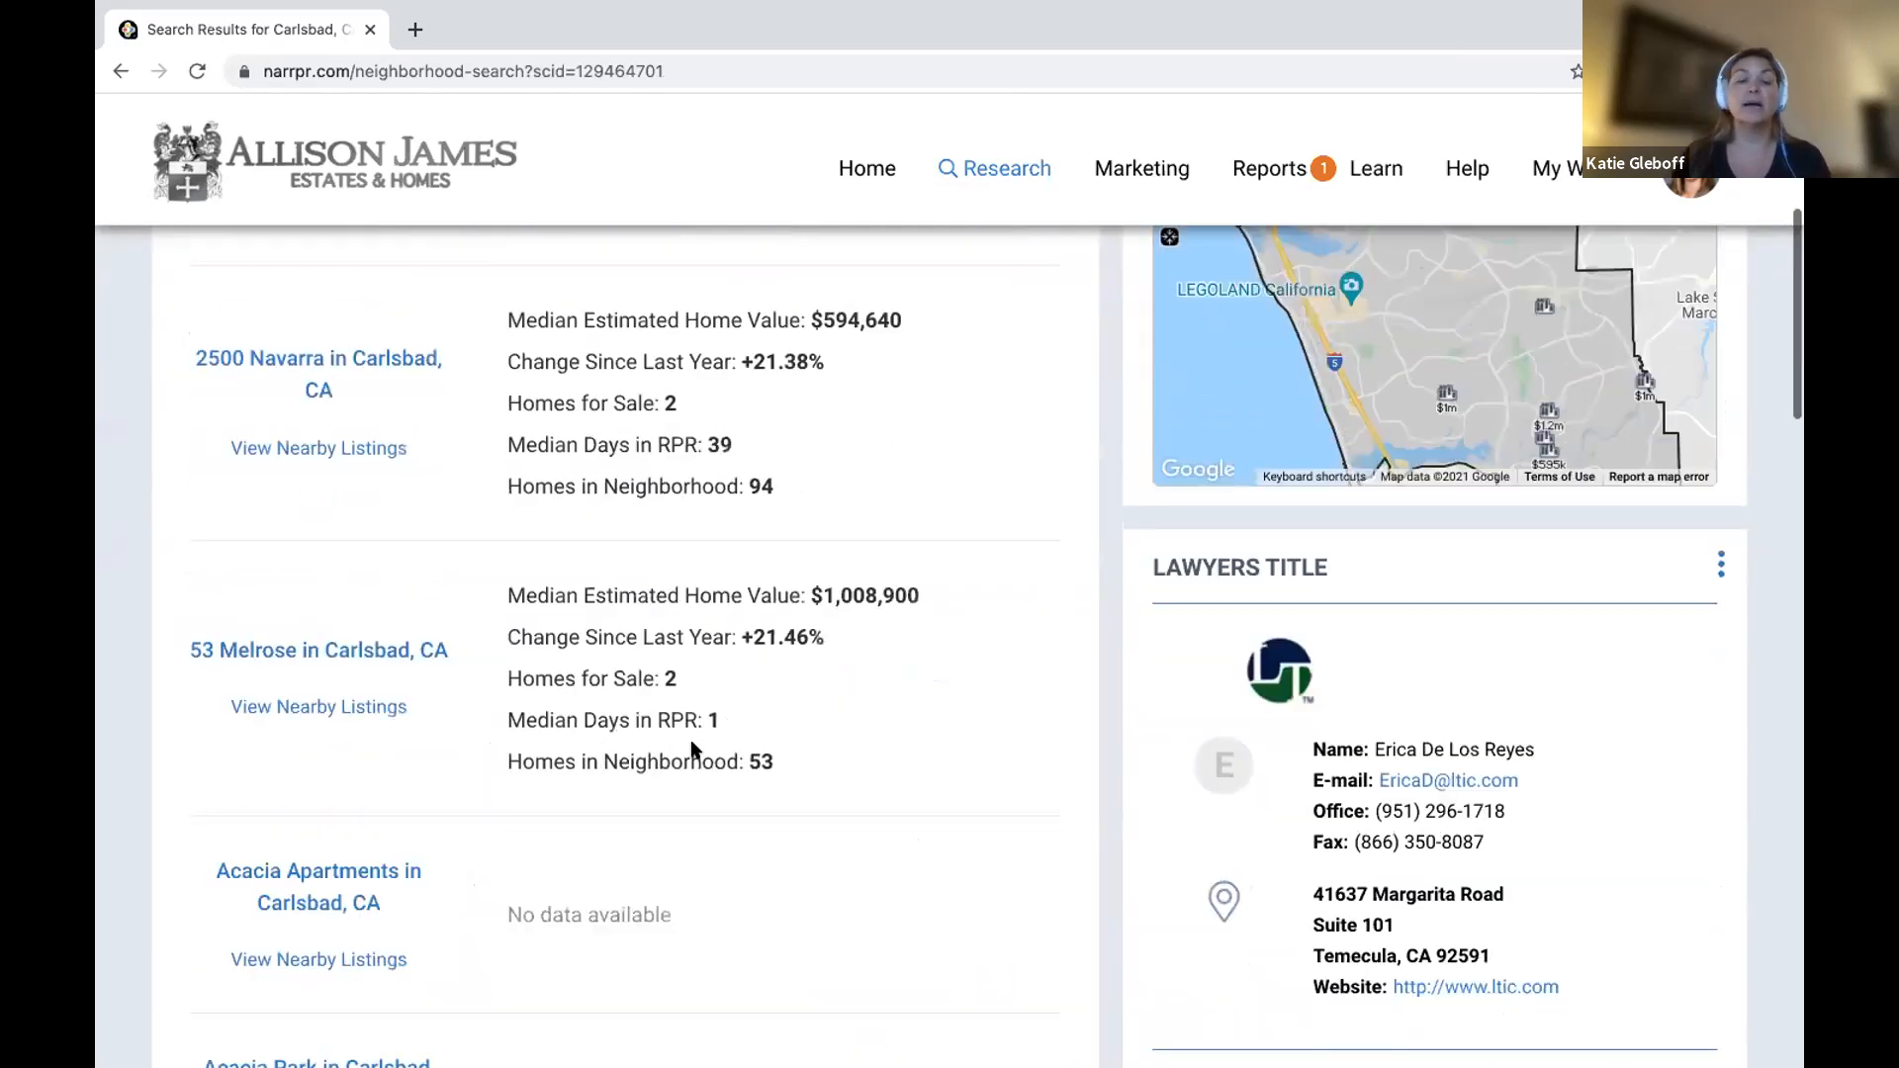
{"action": "scroll", "coordinate": [692, 749], "scroll_direction": "down", "scroll_amount": 2}
{"action": "scroll", "coordinate": [693, 748], "scroll_direction": "down", "scroll_amount": 5}
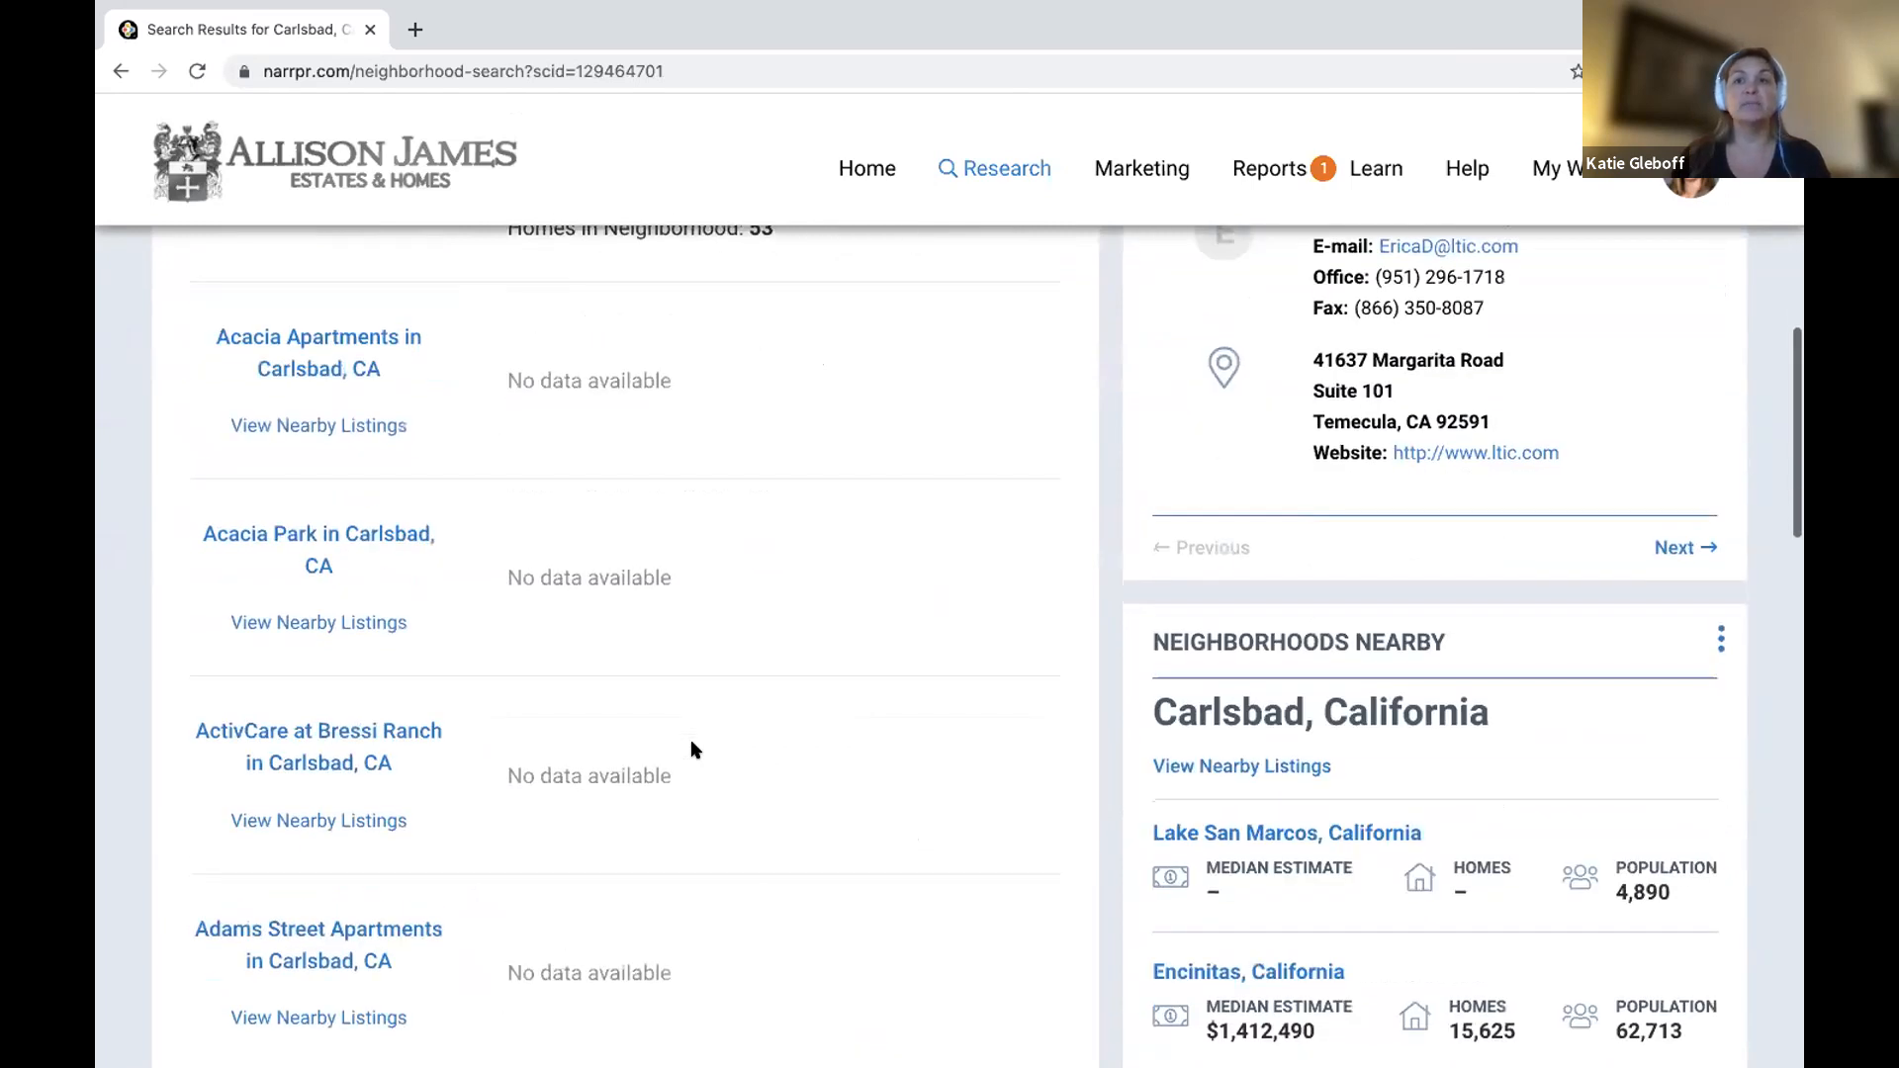
{"action": "scroll", "coordinate": [693, 749], "scroll_direction": "down", "scroll_amount": 3}
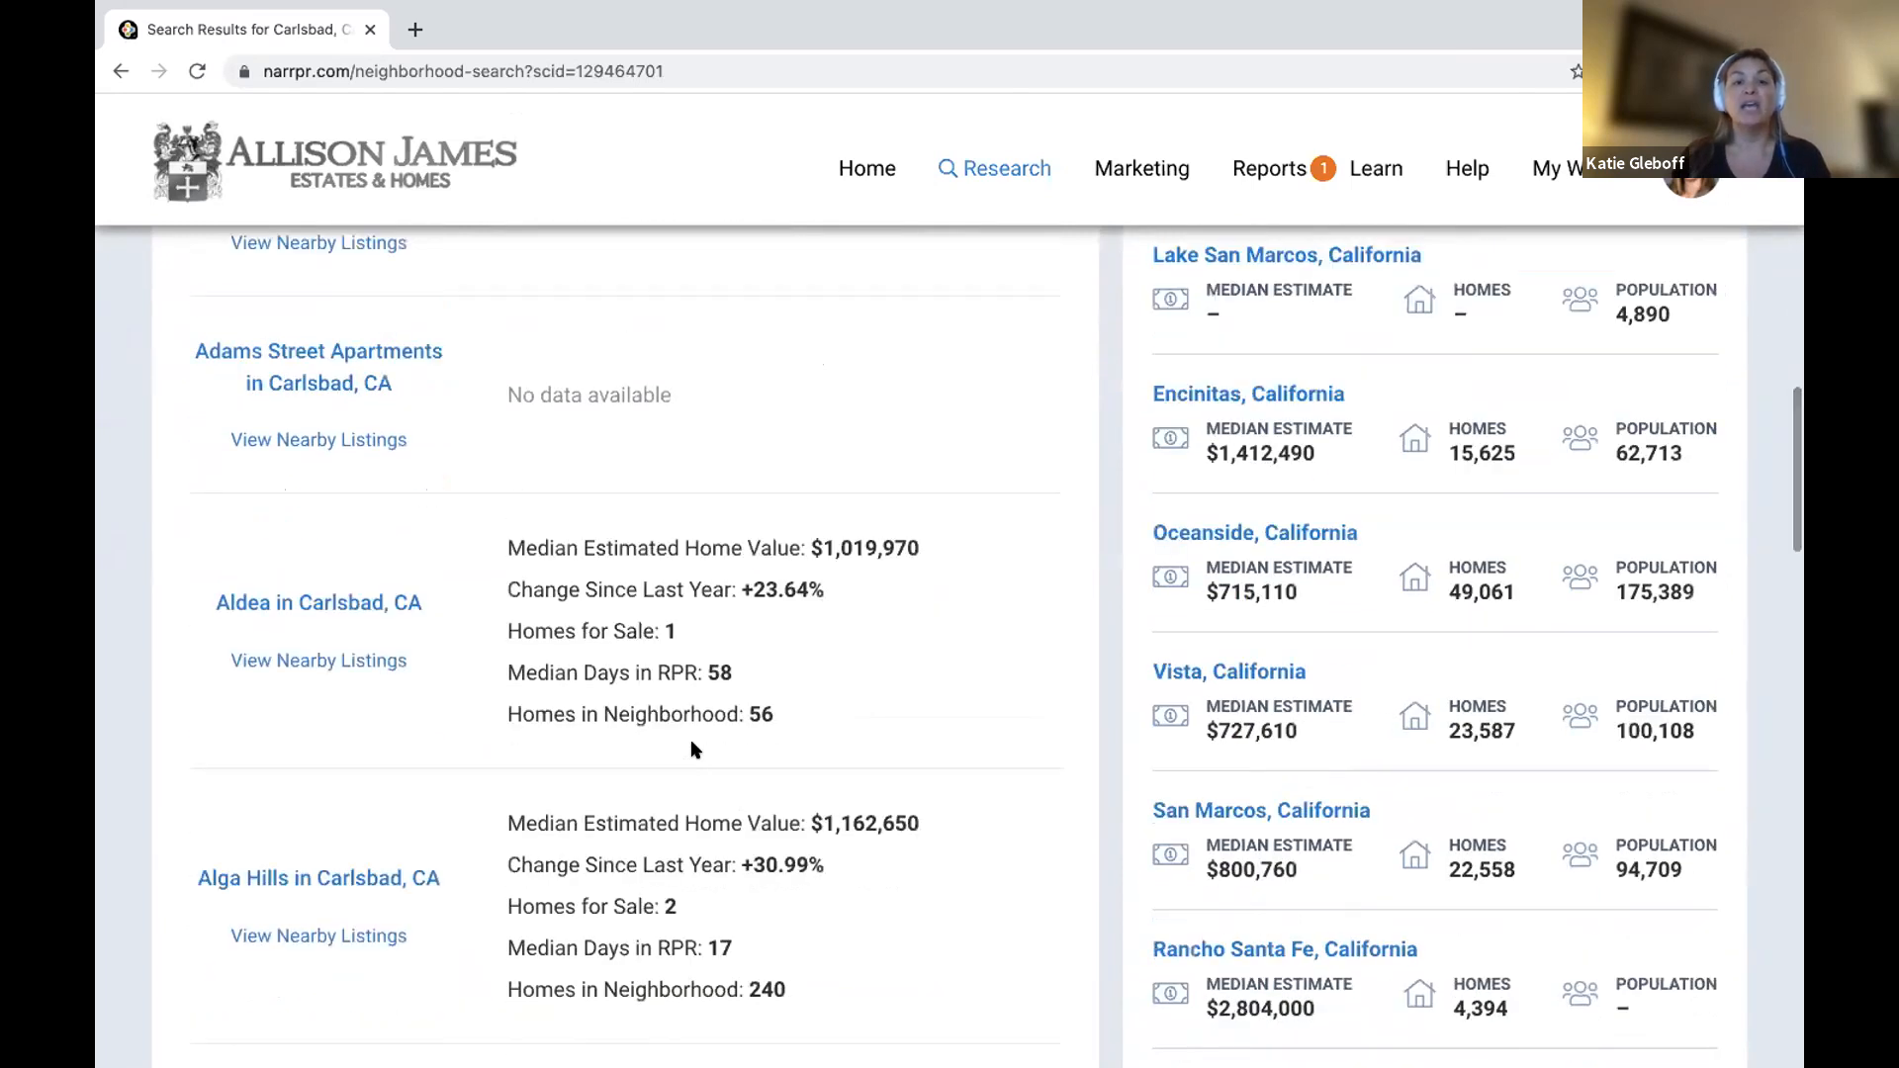
{"action": "scroll", "coordinate": [692, 749], "scroll_direction": "down", "scroll_amount": 3}
{"action": "scroll", "coordinate": [692, 749], "scroll_direction": "down", "scroll_amount": 2}
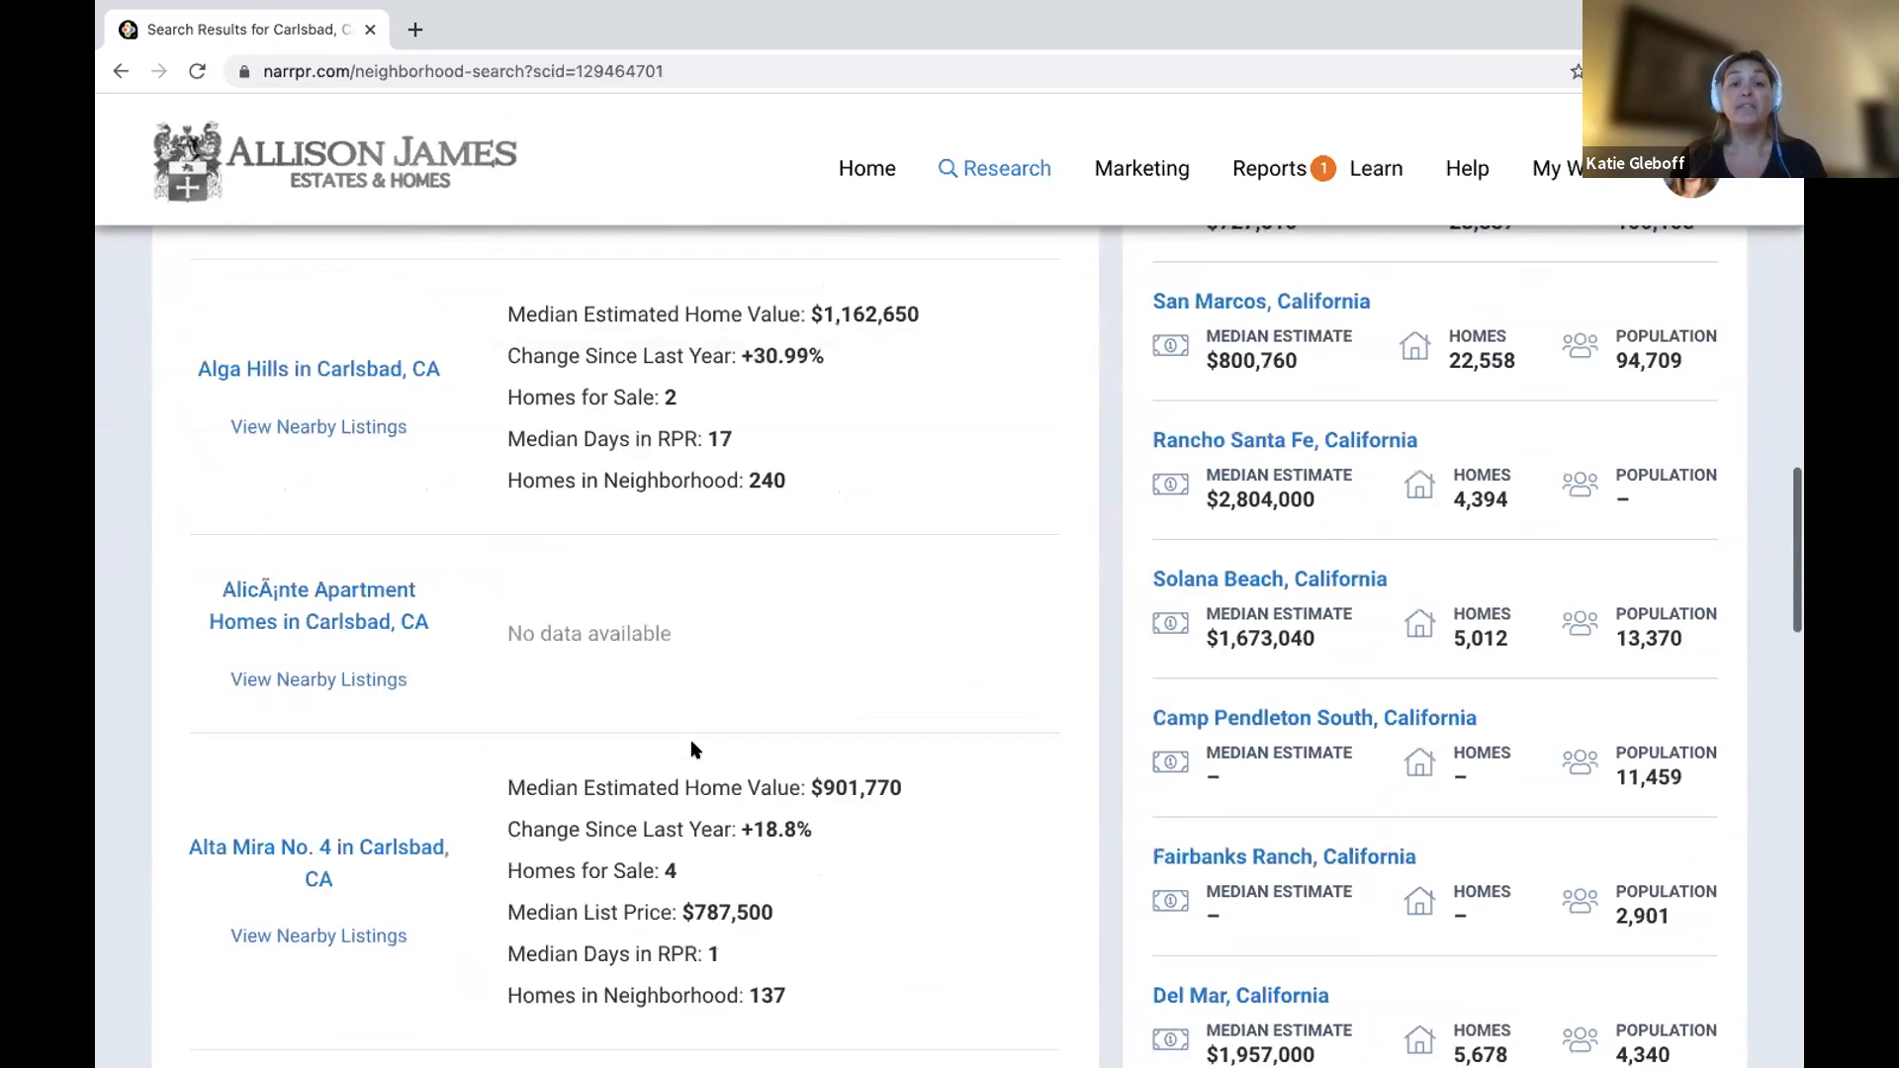
{"action": "scroll", "coordinate": [692, 749], "scroll_direction": "down", "scroll_amount": 5}
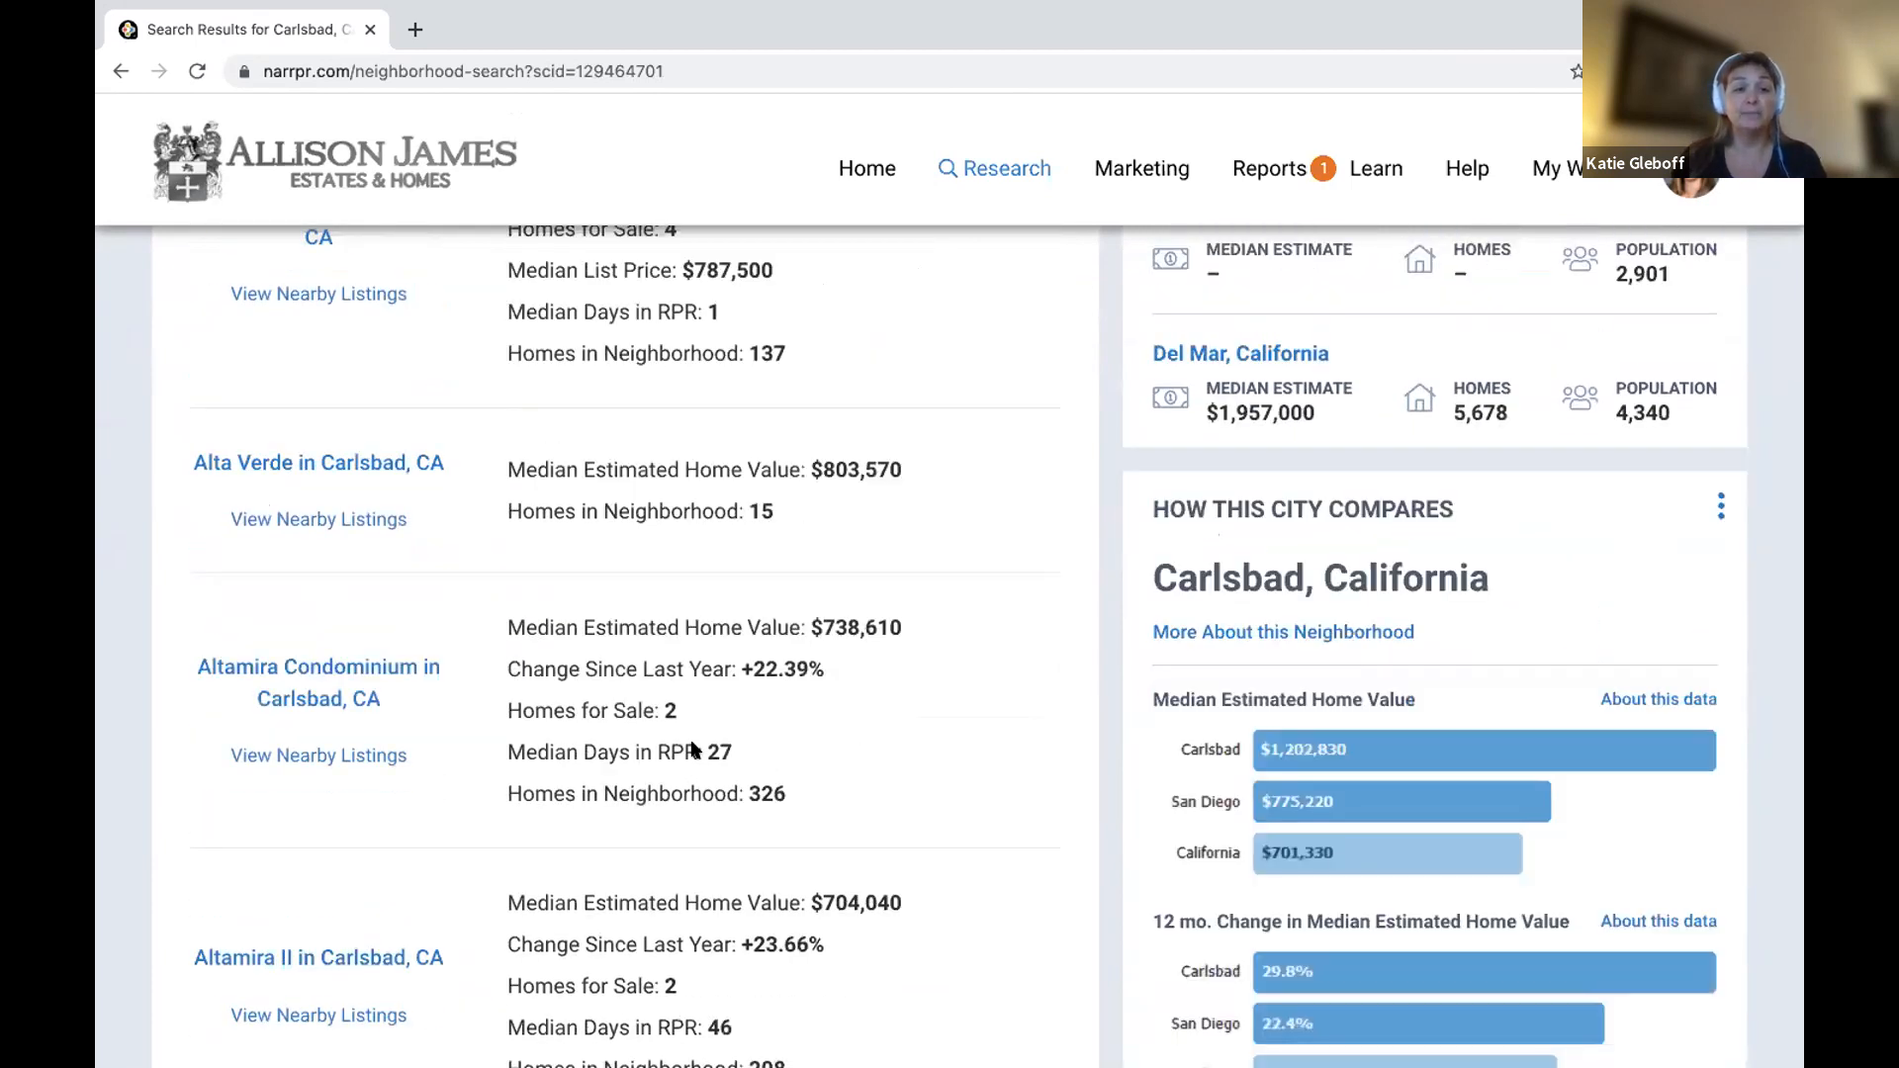
{"action": "scroll", "coordinate": [693, 749], "scroll_direction": "down", "scroll_amount": 2}
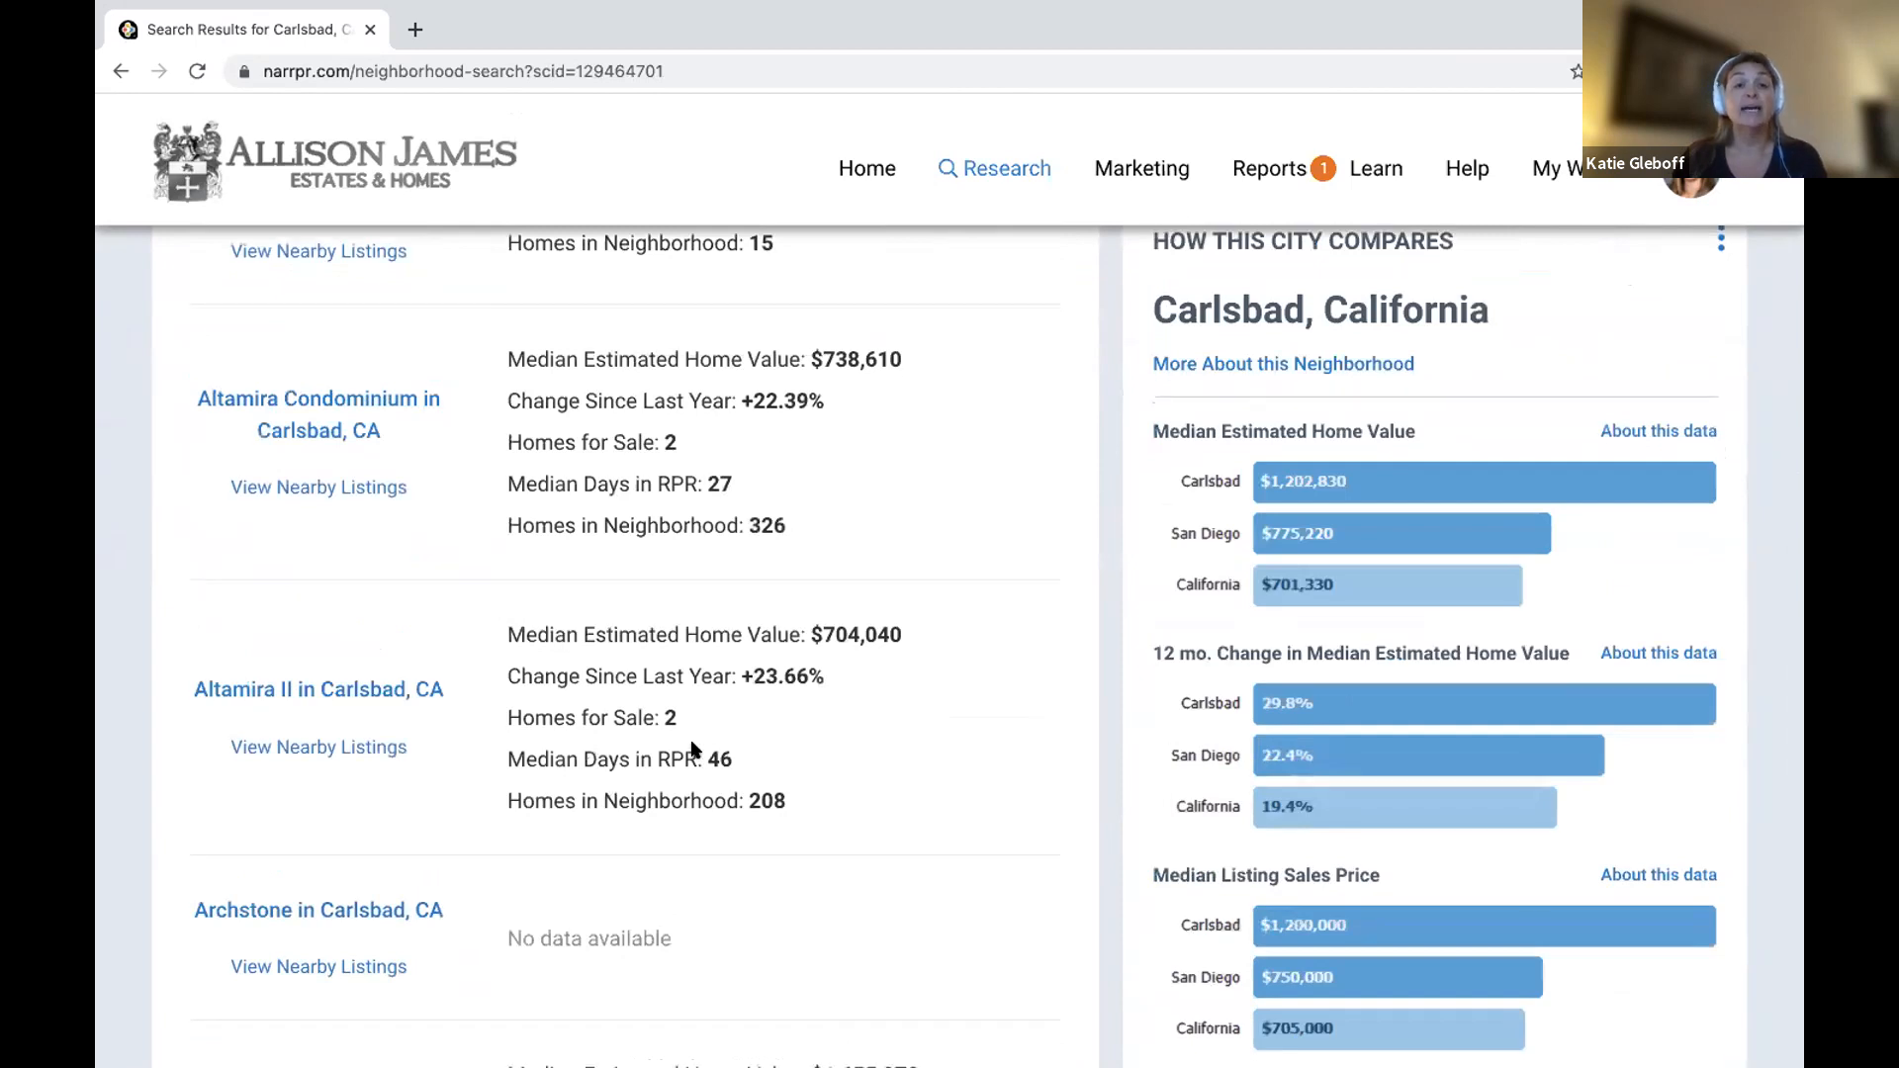
{"action": "scroll", "coordinate": [692, 749], "scroll_direction": "down", "scroll_amount": 5}
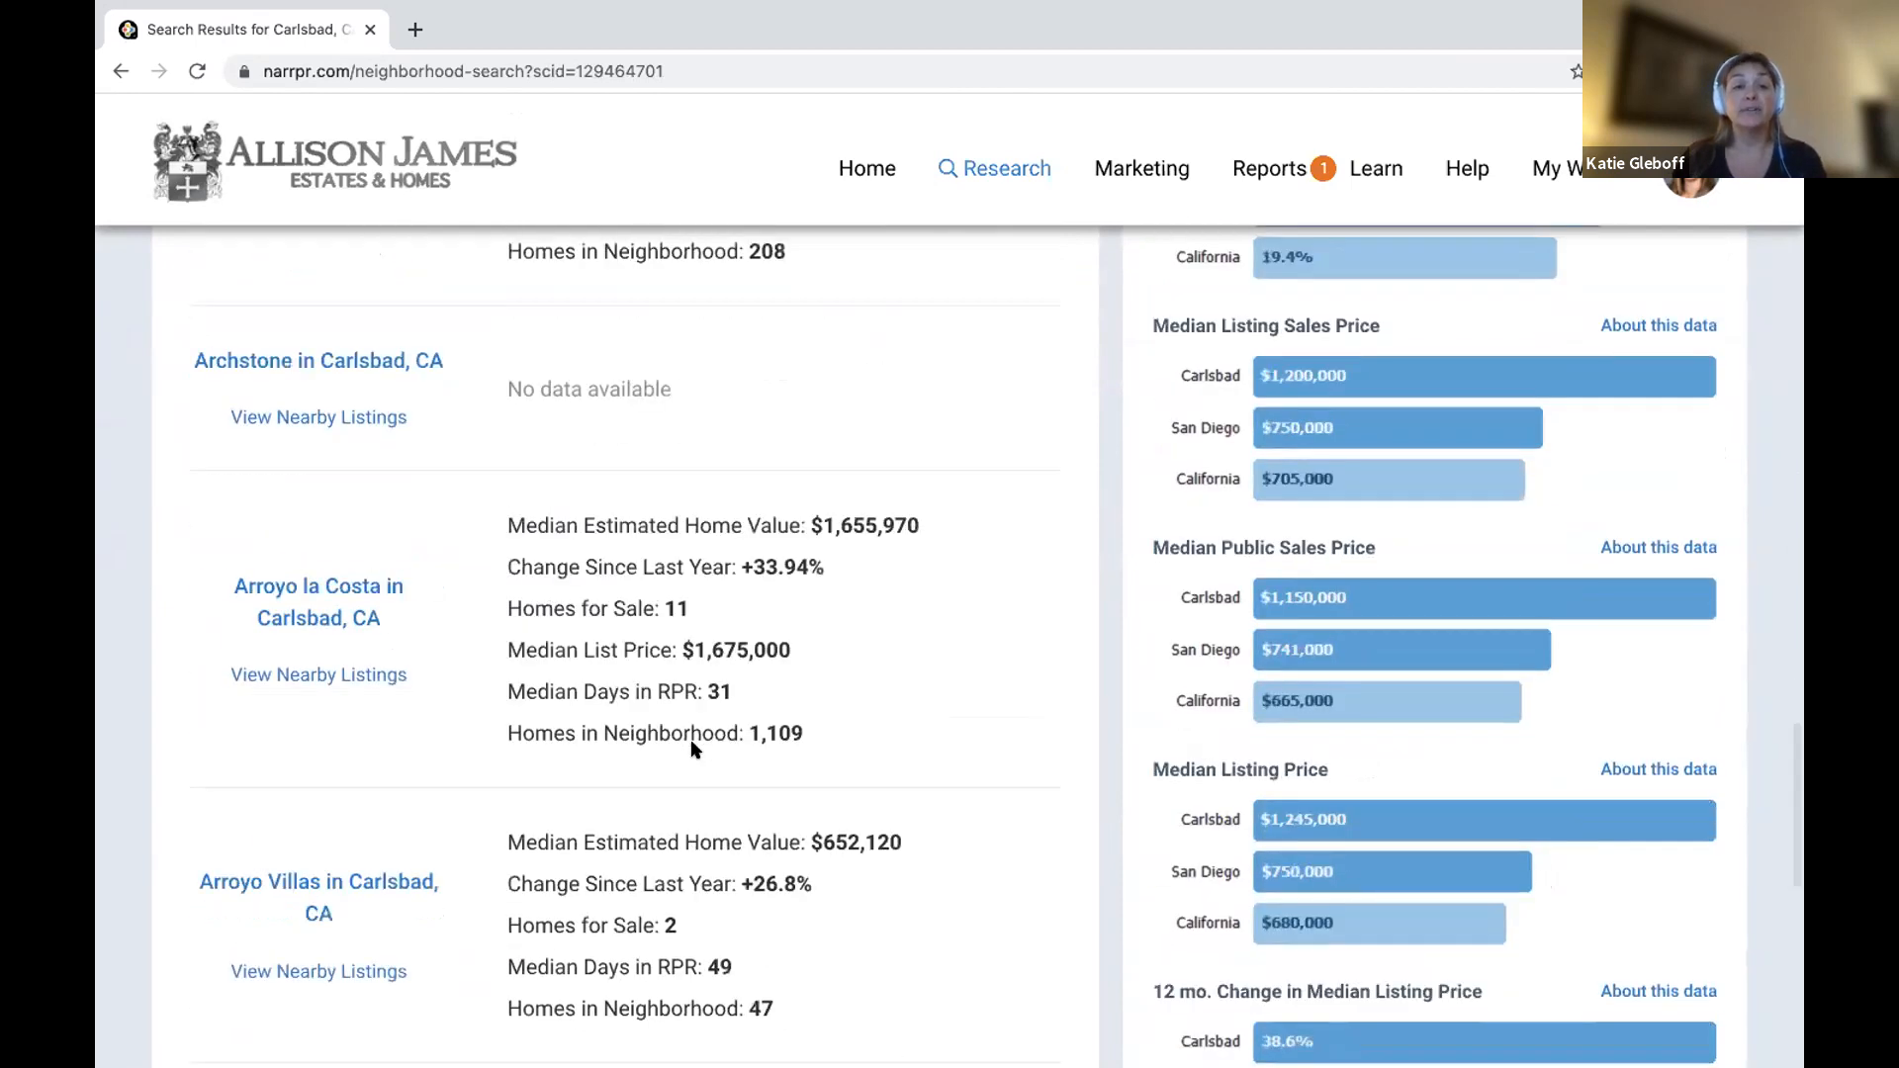
{"action": "scroll", "coordinate": [692, 749], "scroll_direction": "down", "scroll_amount": 3}
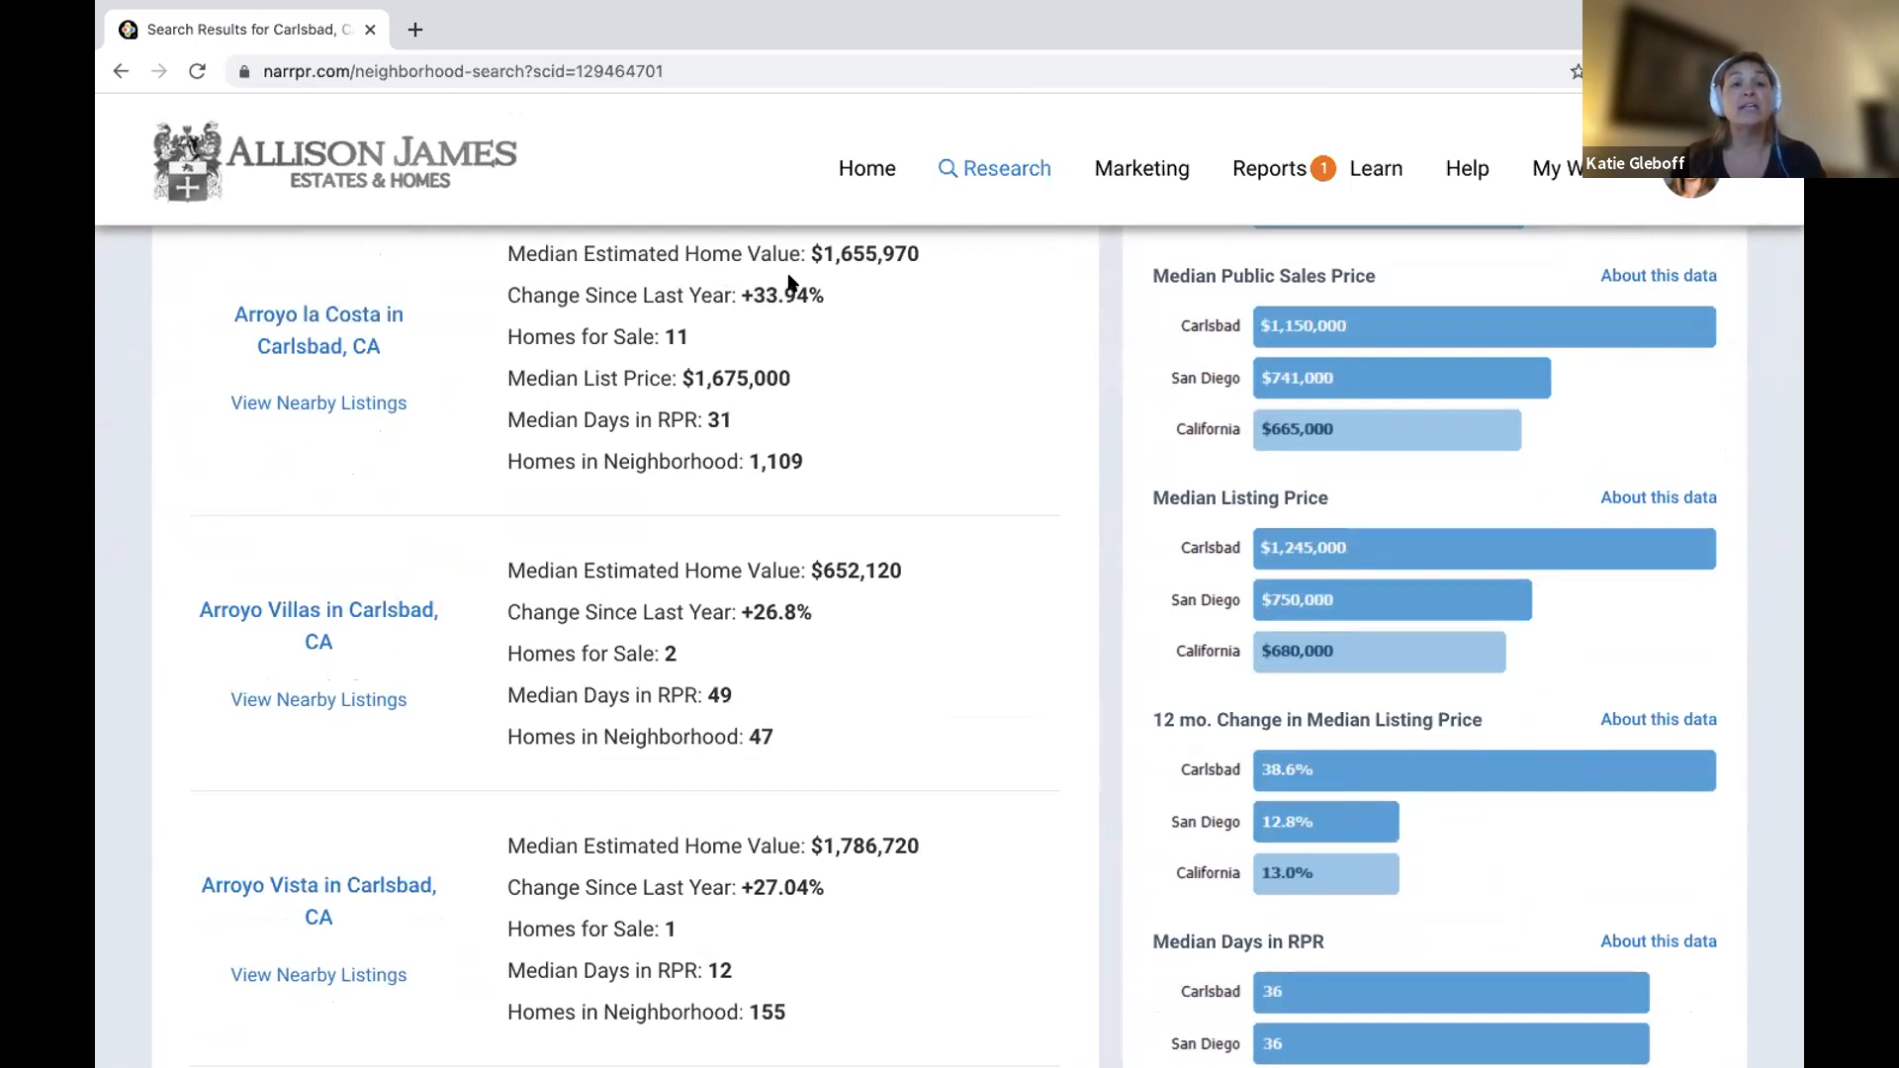
{"action": "scroll", "coordinate": [652, 332], "scroll_direction": "up", "scroll_amount": 1}
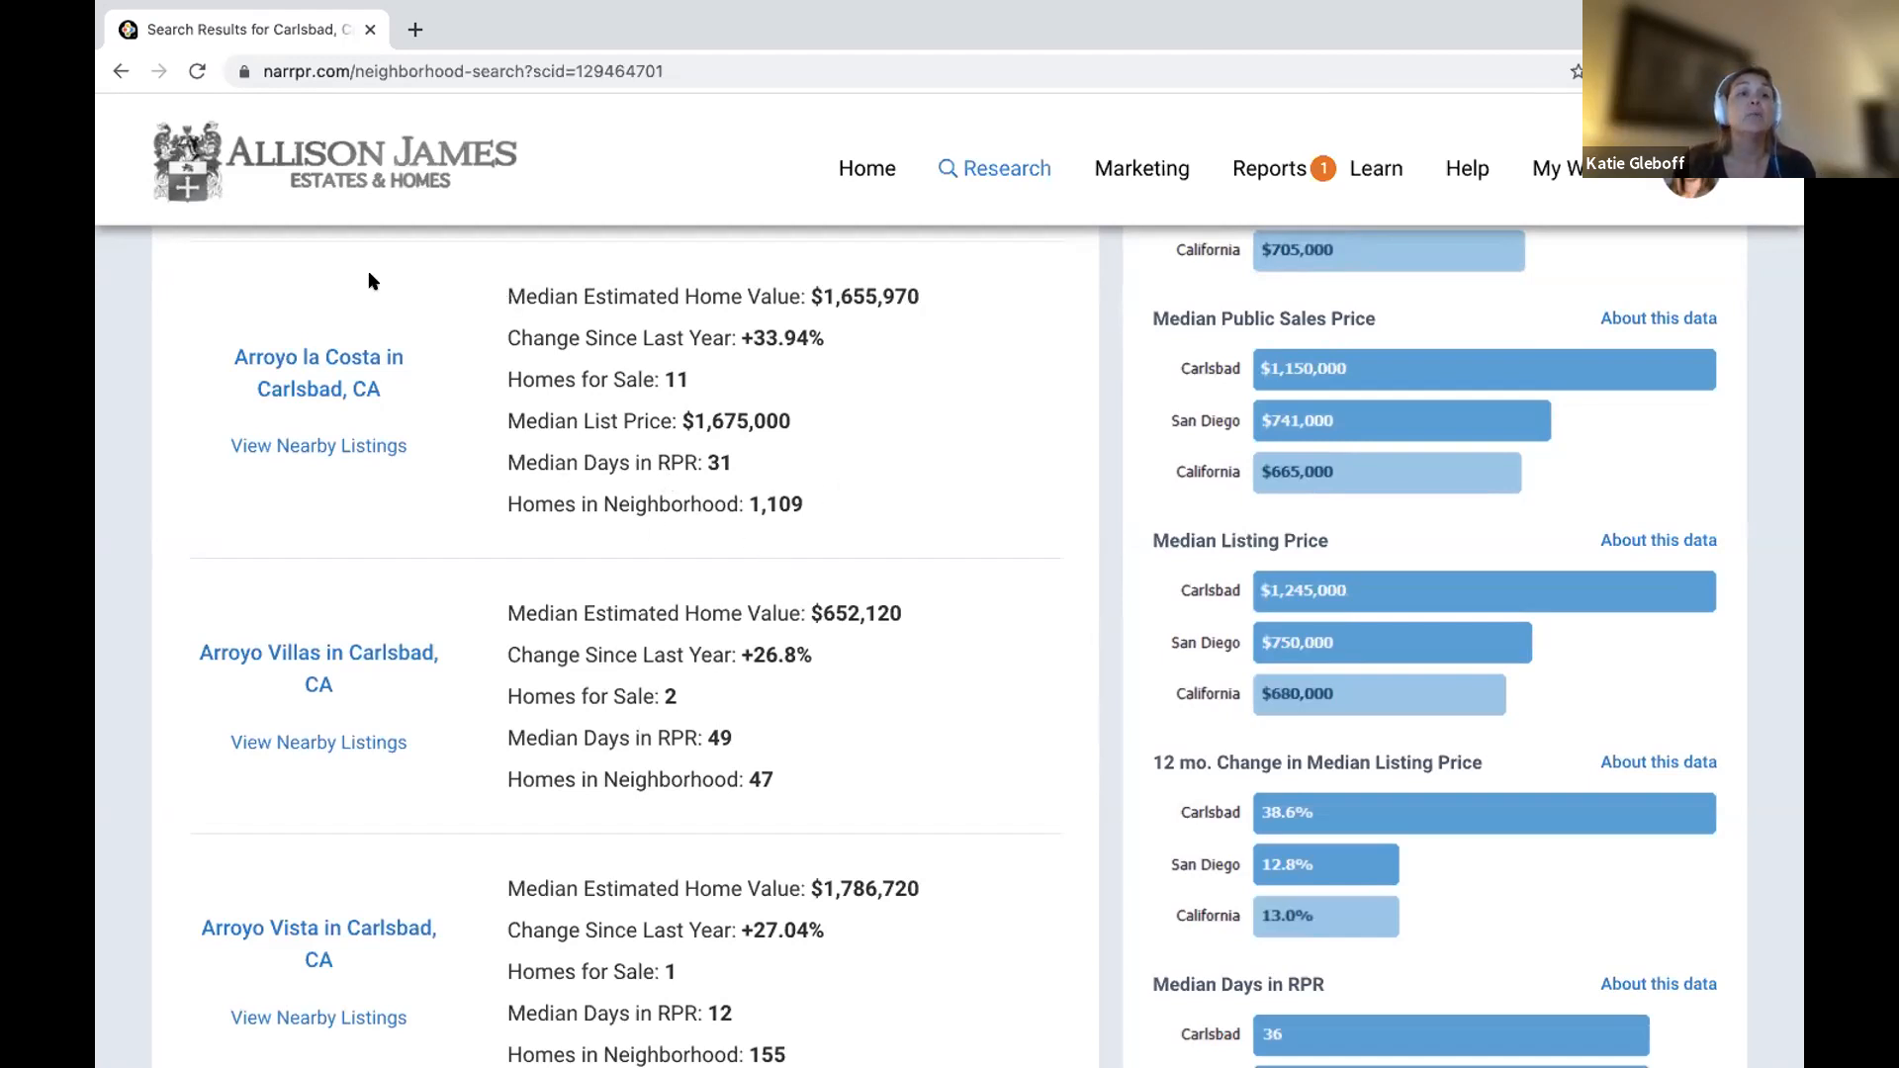
{"action": "left_click", "coordinate": [310, 360]}
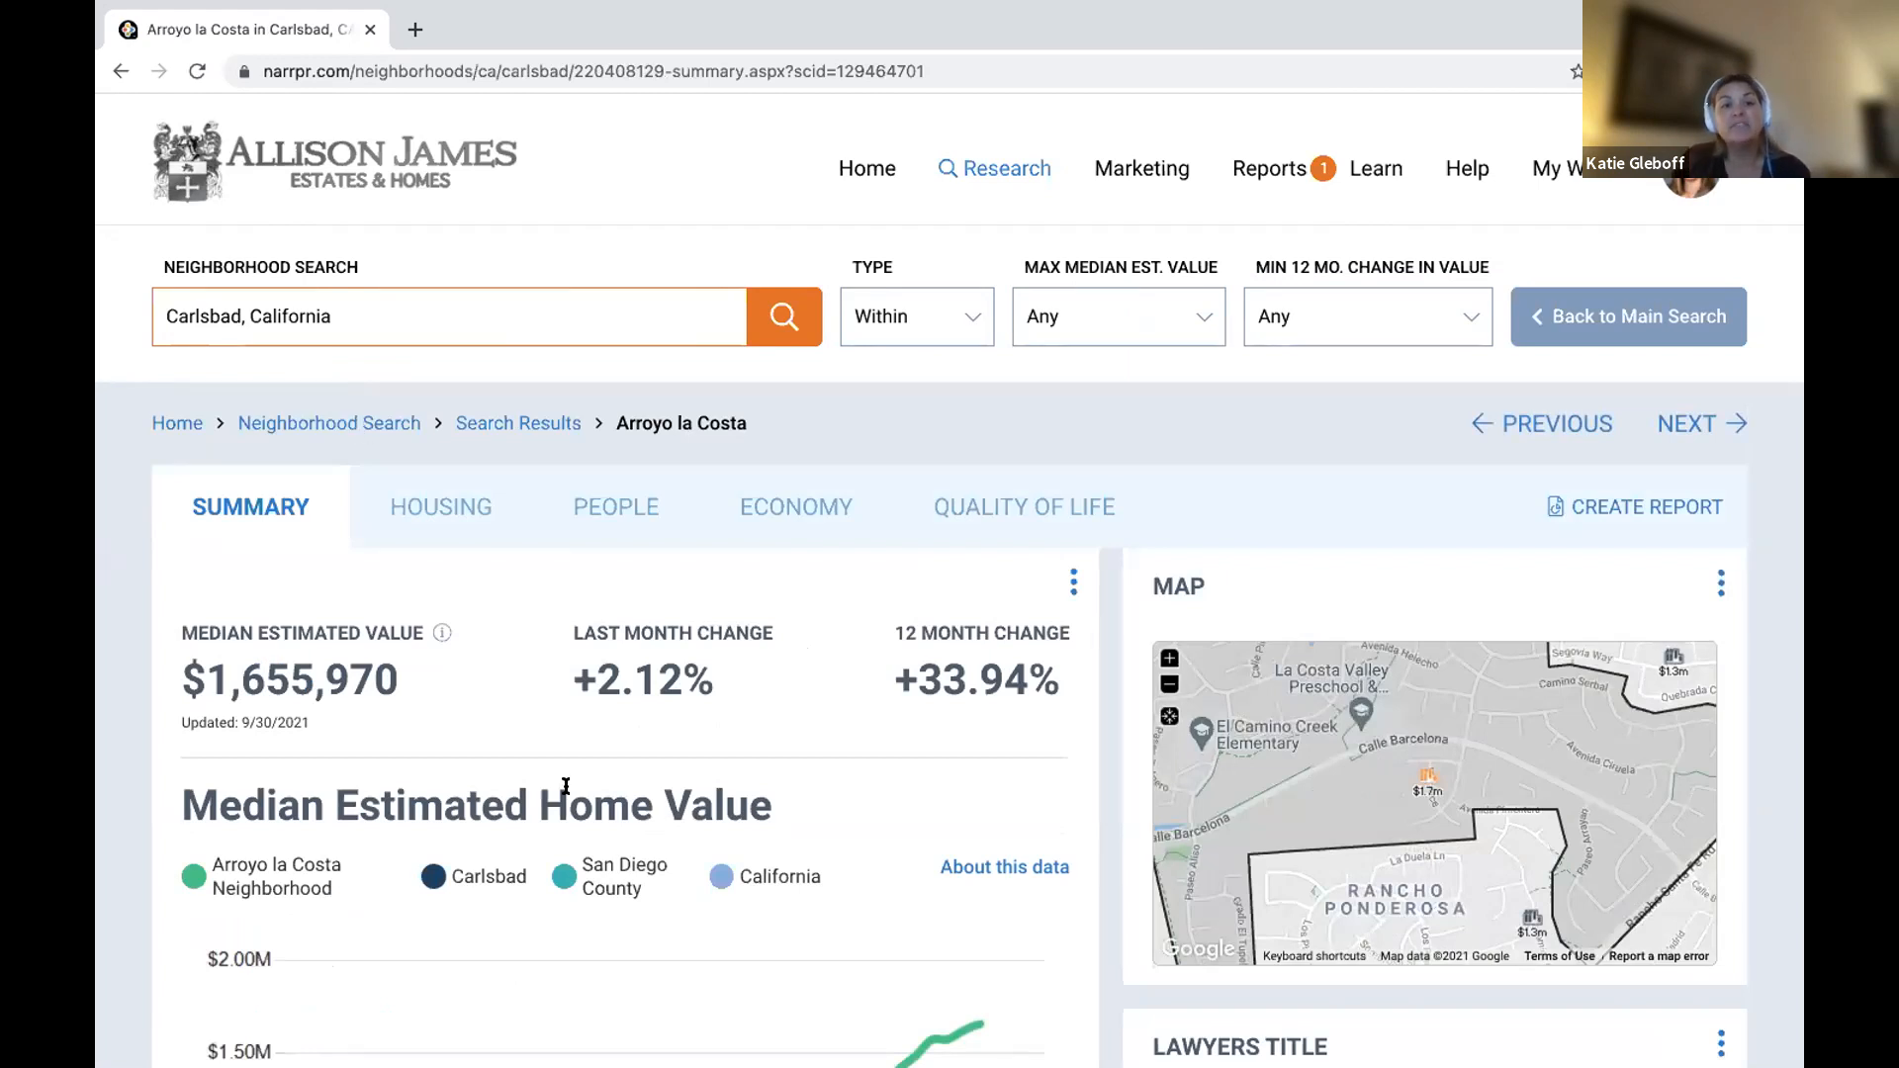
Read the 'About this data' explanation for Arroyo la Costa's median estimated home value.
{"action": "scroll", "coordinate": [574, 801], "scroll_direction": "down", "scroll_amount": 2}
{"action": "scroll", "coordinate": [594, 841], "scroll_direction": "up", "scroll_amount": 1}
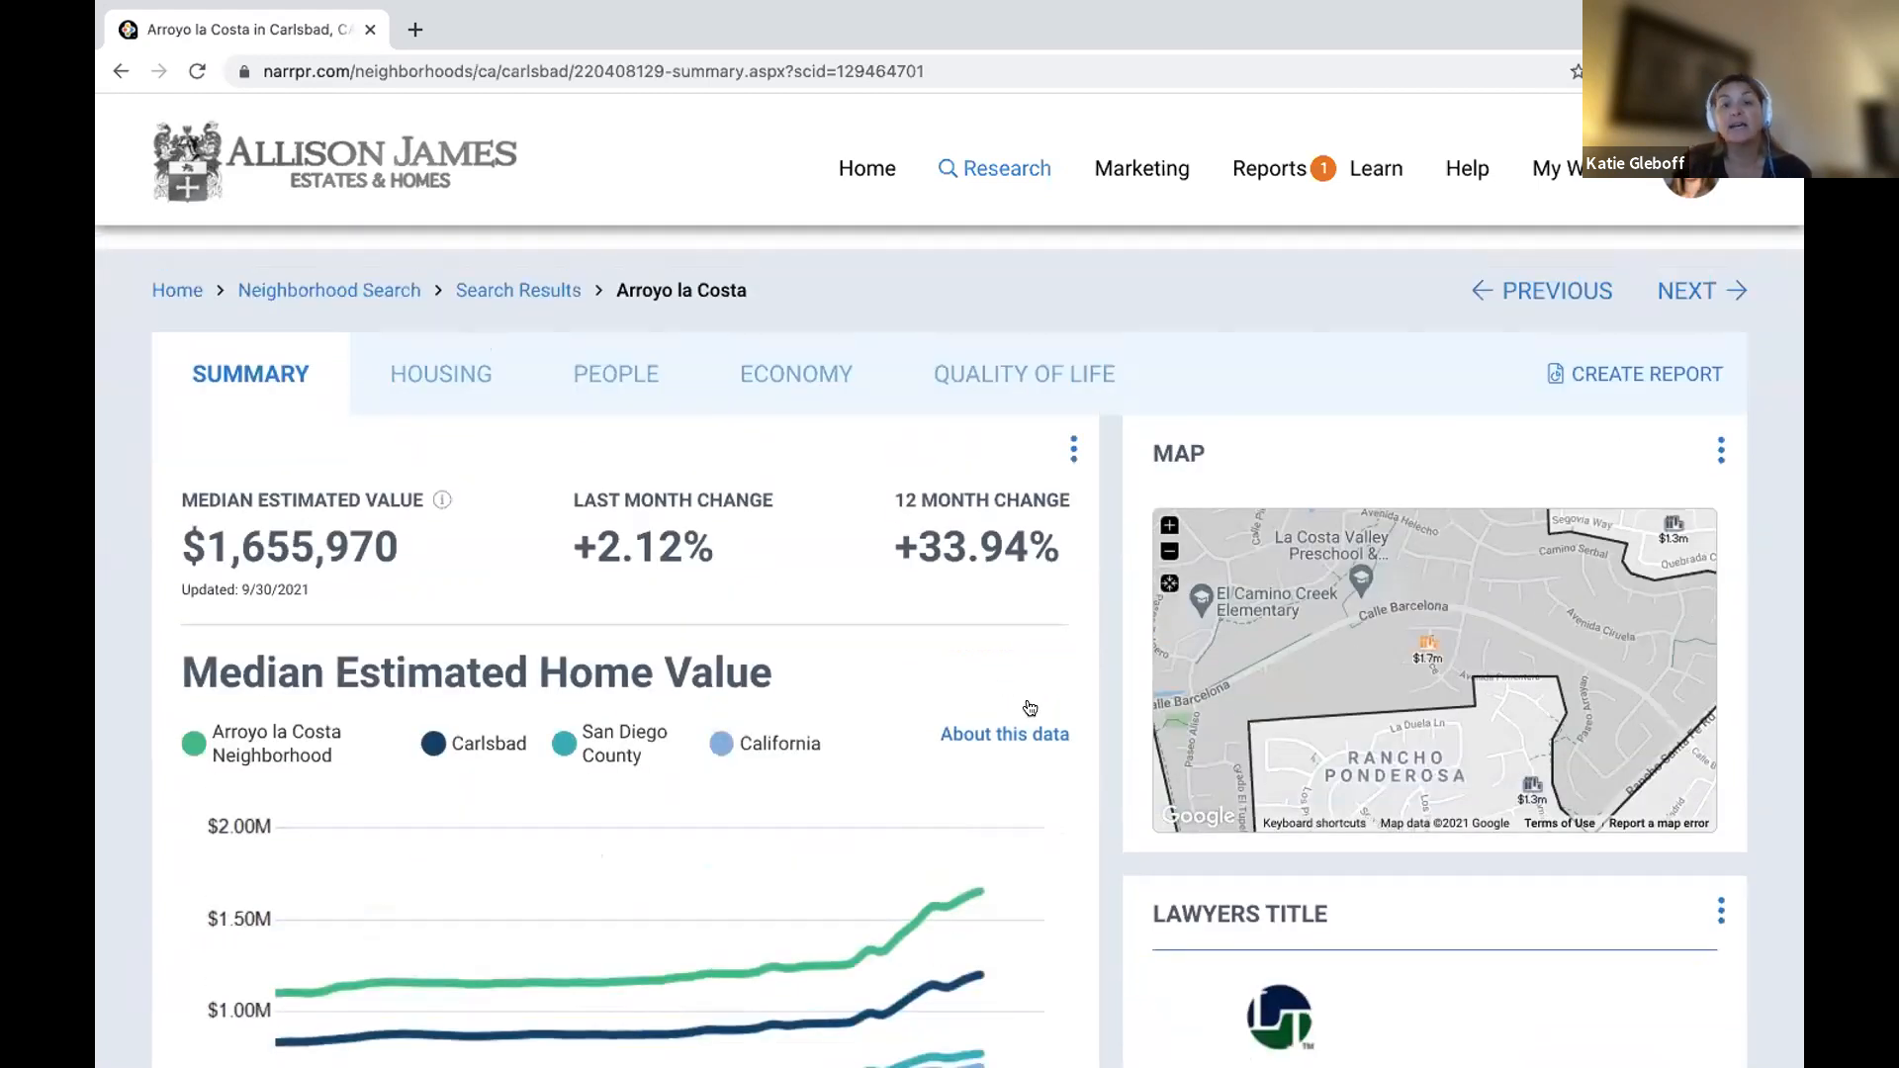
{"action": "scroll", "coordinate": [989, 532], "scroll_direction": "down", "scroll_amount": 2}
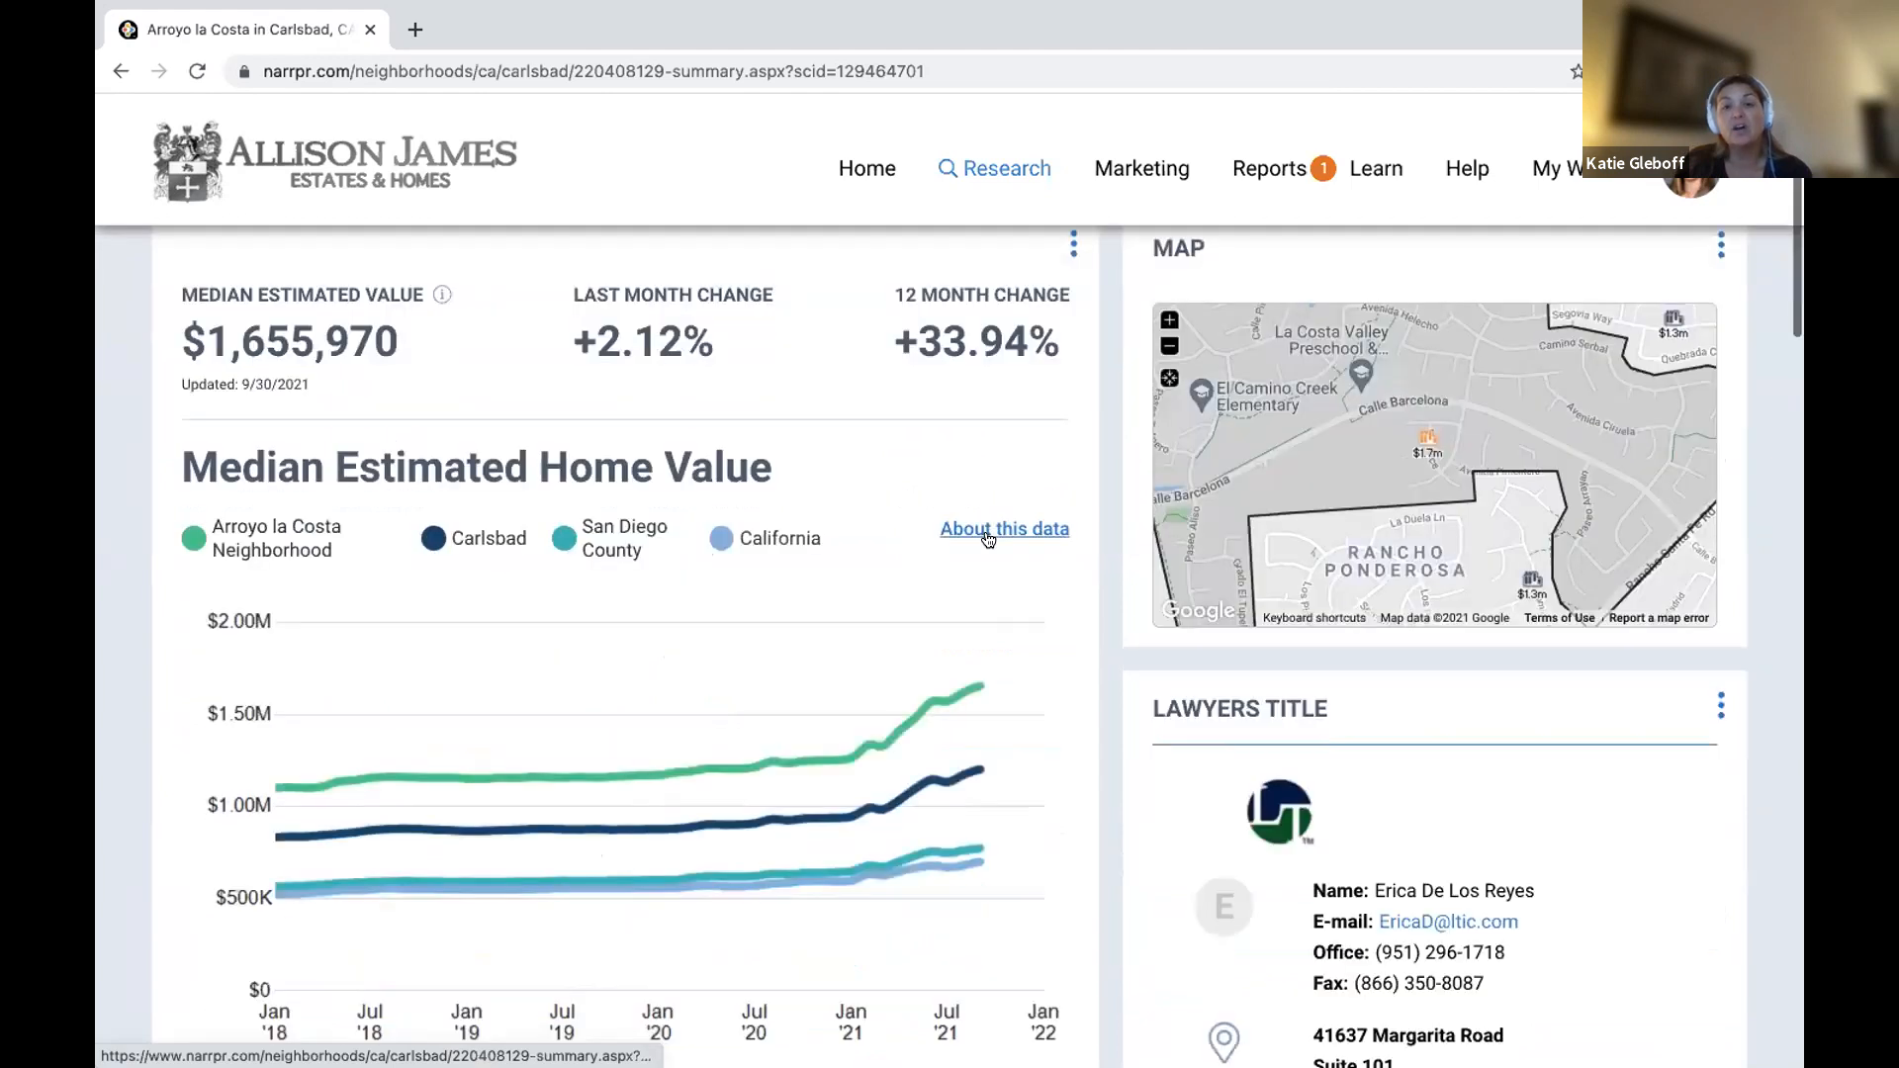
{"action": "left_click", "coordinate": [987, 528]}
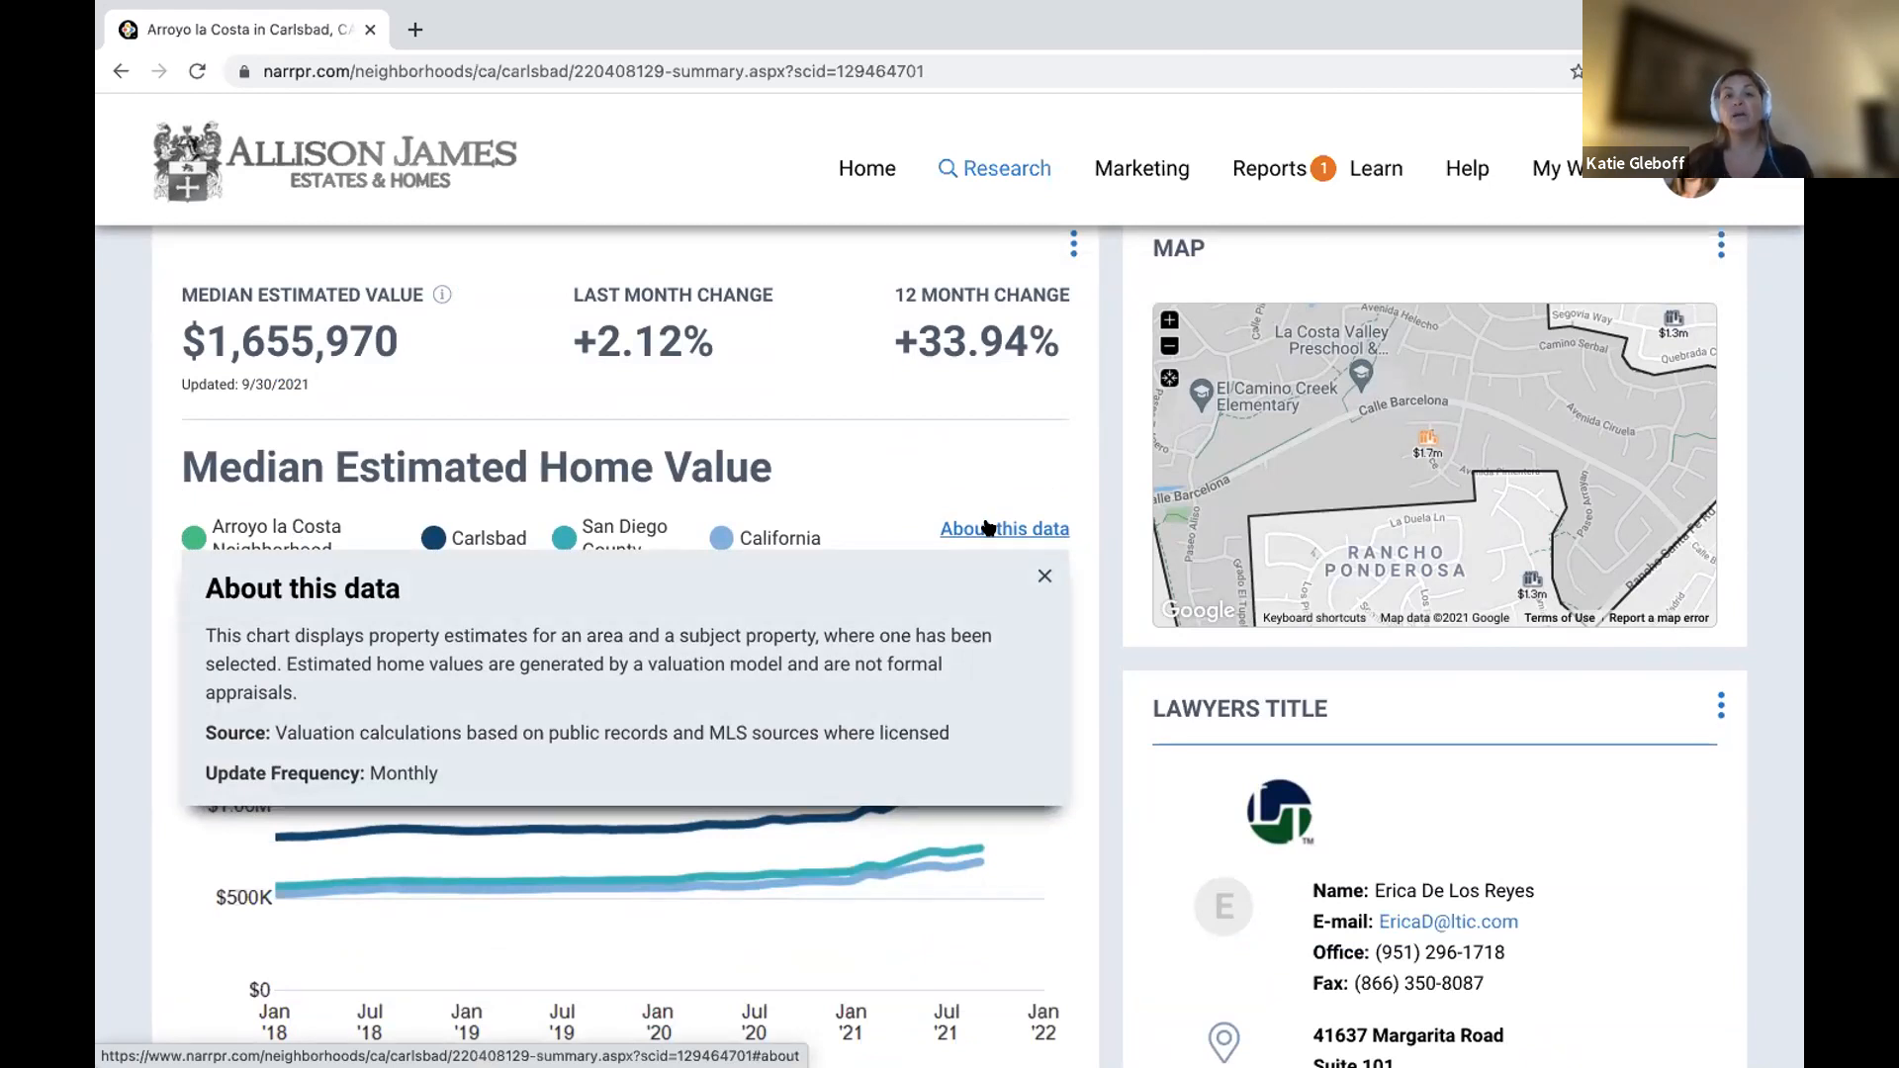
{"action": "left_click", "coordinate": [1045, 576]}
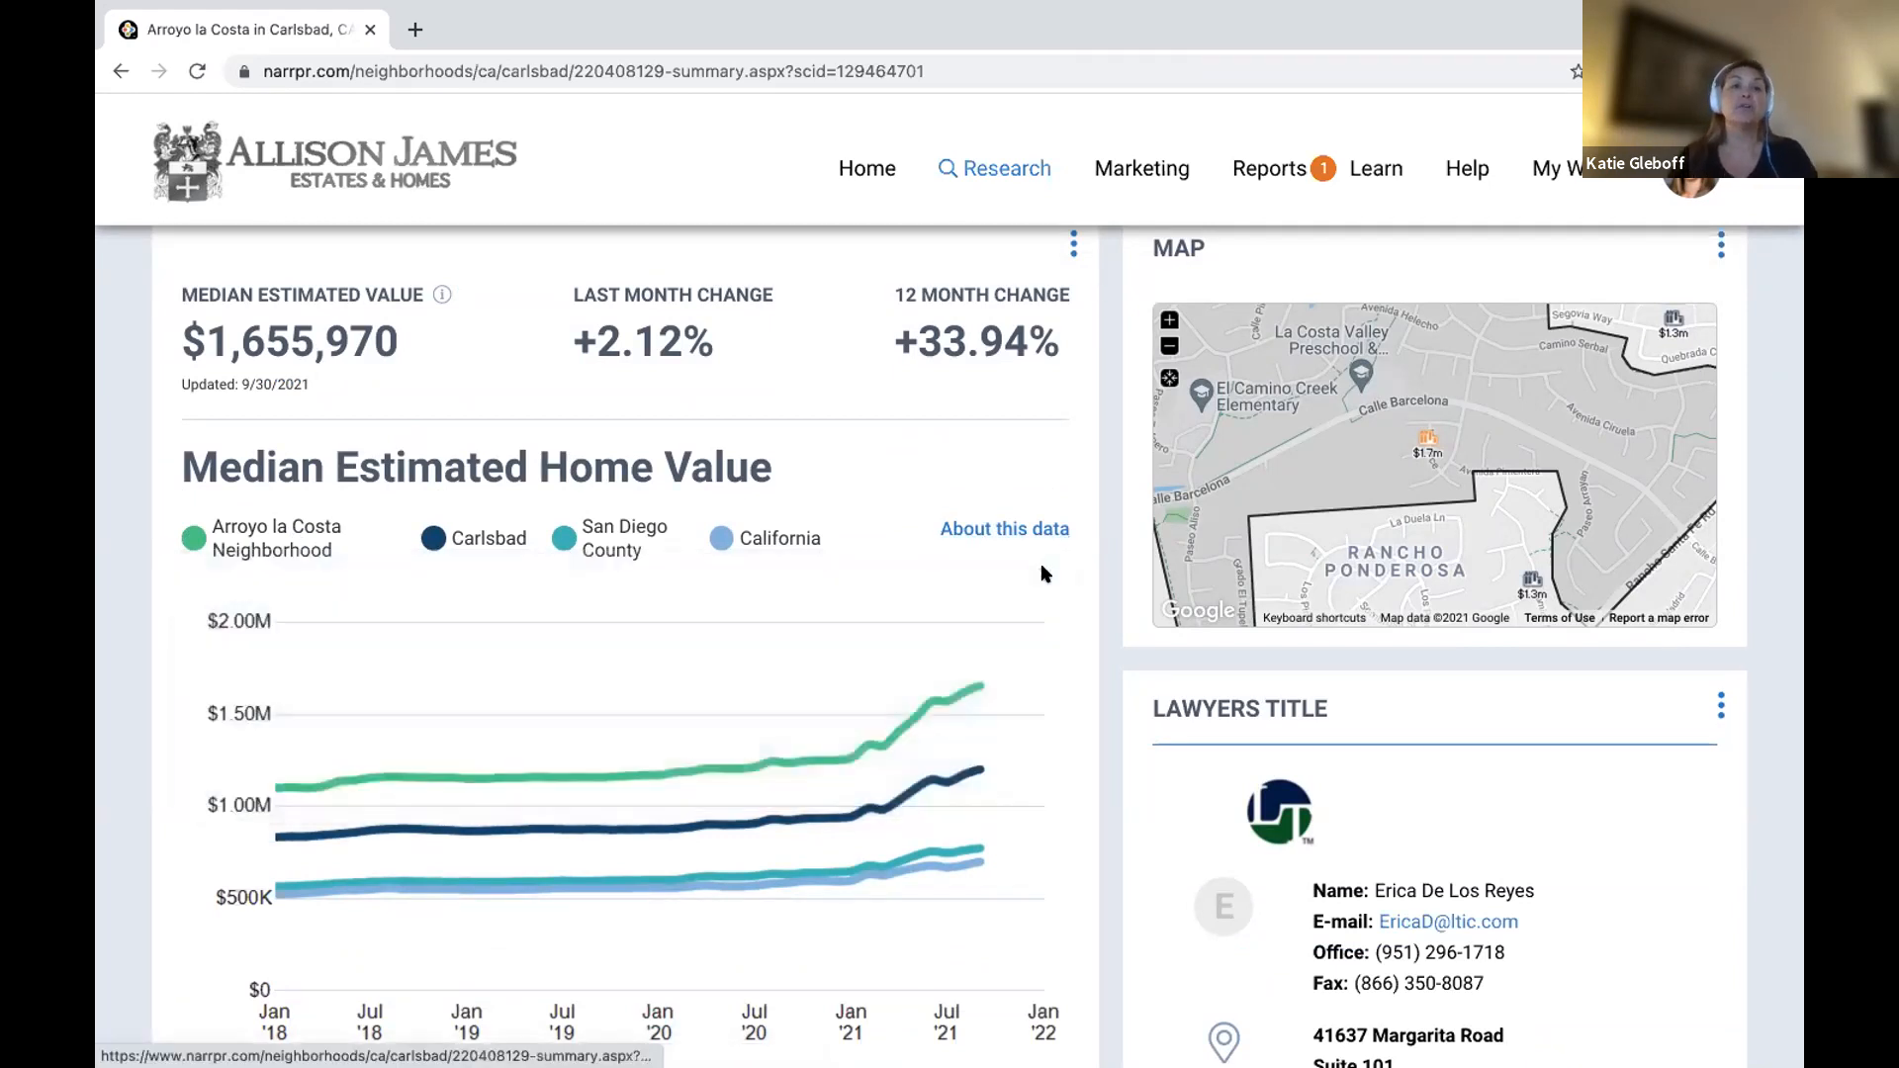
Review the summary charts, then switch to the Housing facts and stats.
{"action": "scroll", "coordinate": [819, 640], "scroll_direction": "up", "scroll_amount": 2}
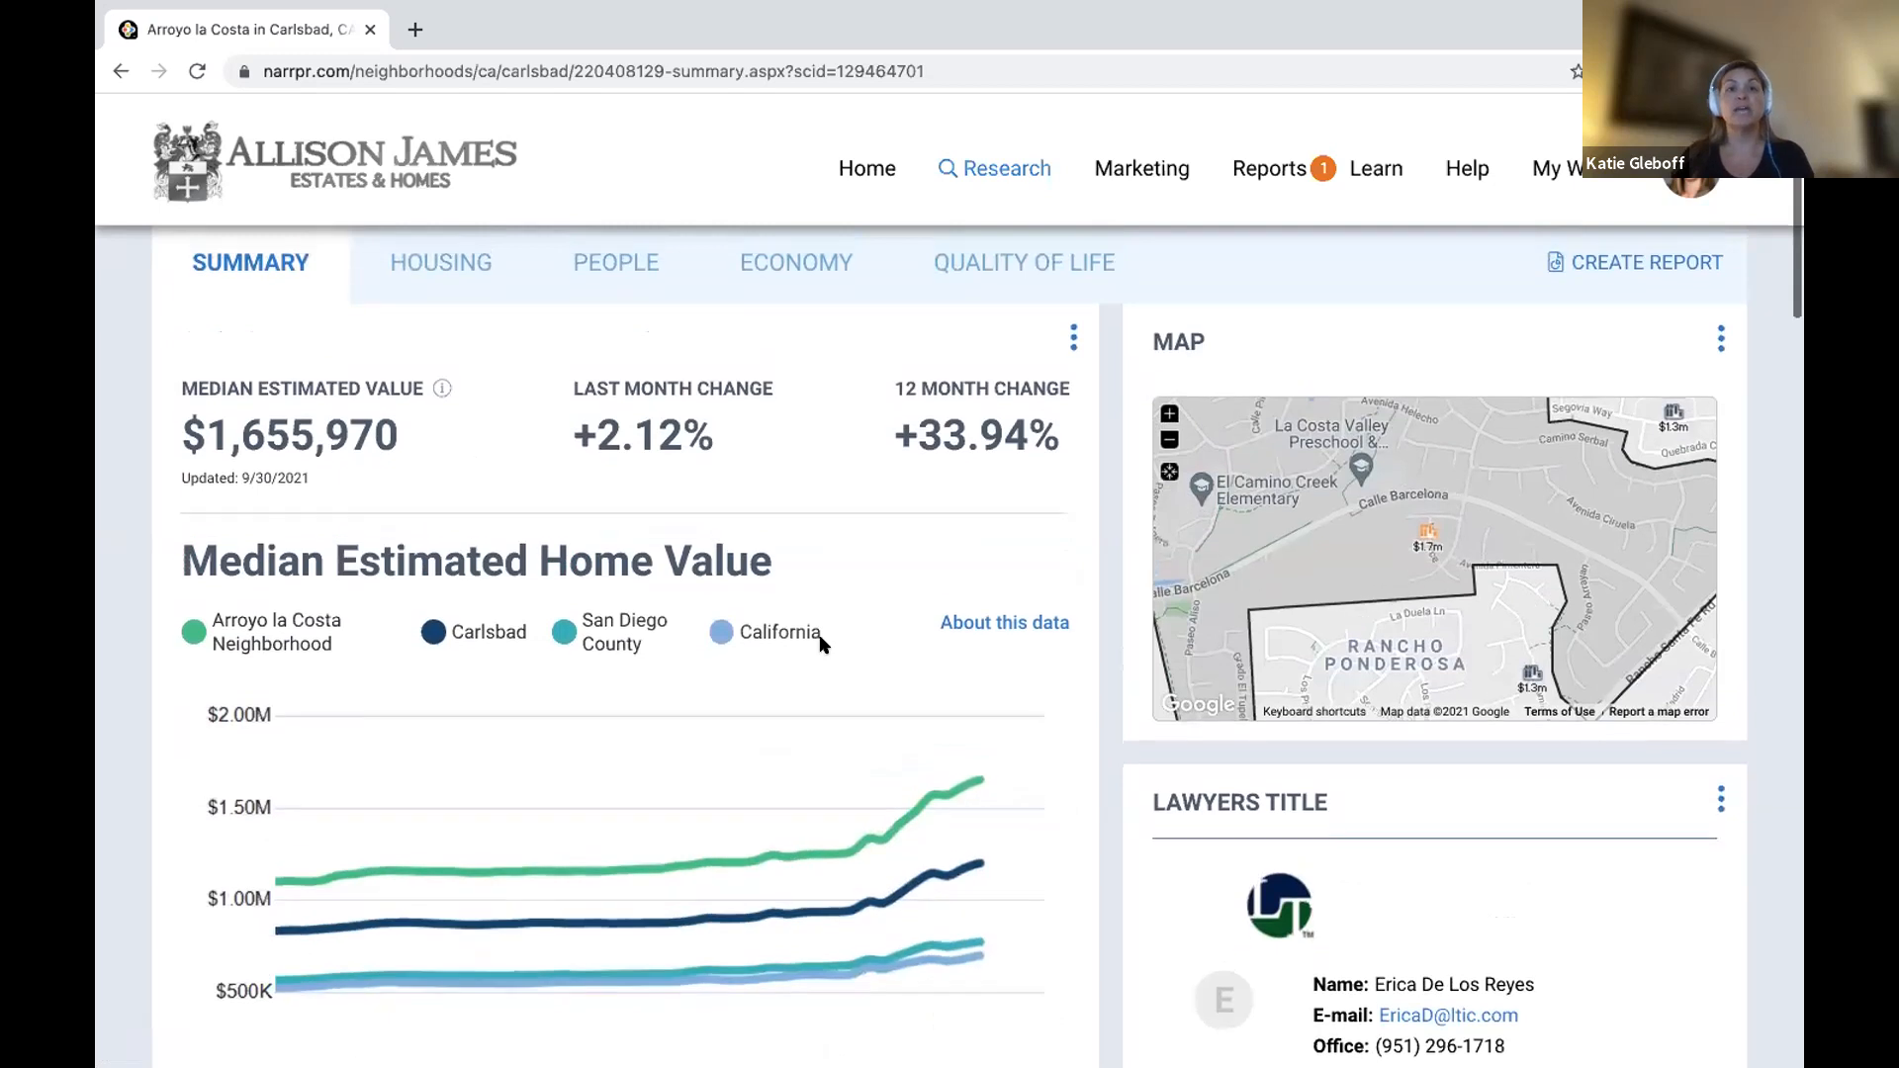
{"action": "scroll", "coordinate": [821, 643], "scroll_direction": "down", "scroll_amount": 5}
{"action": "scroll", "coordinate": [823, 645], "scroll_direction": "up", "scroll_amount": 3}
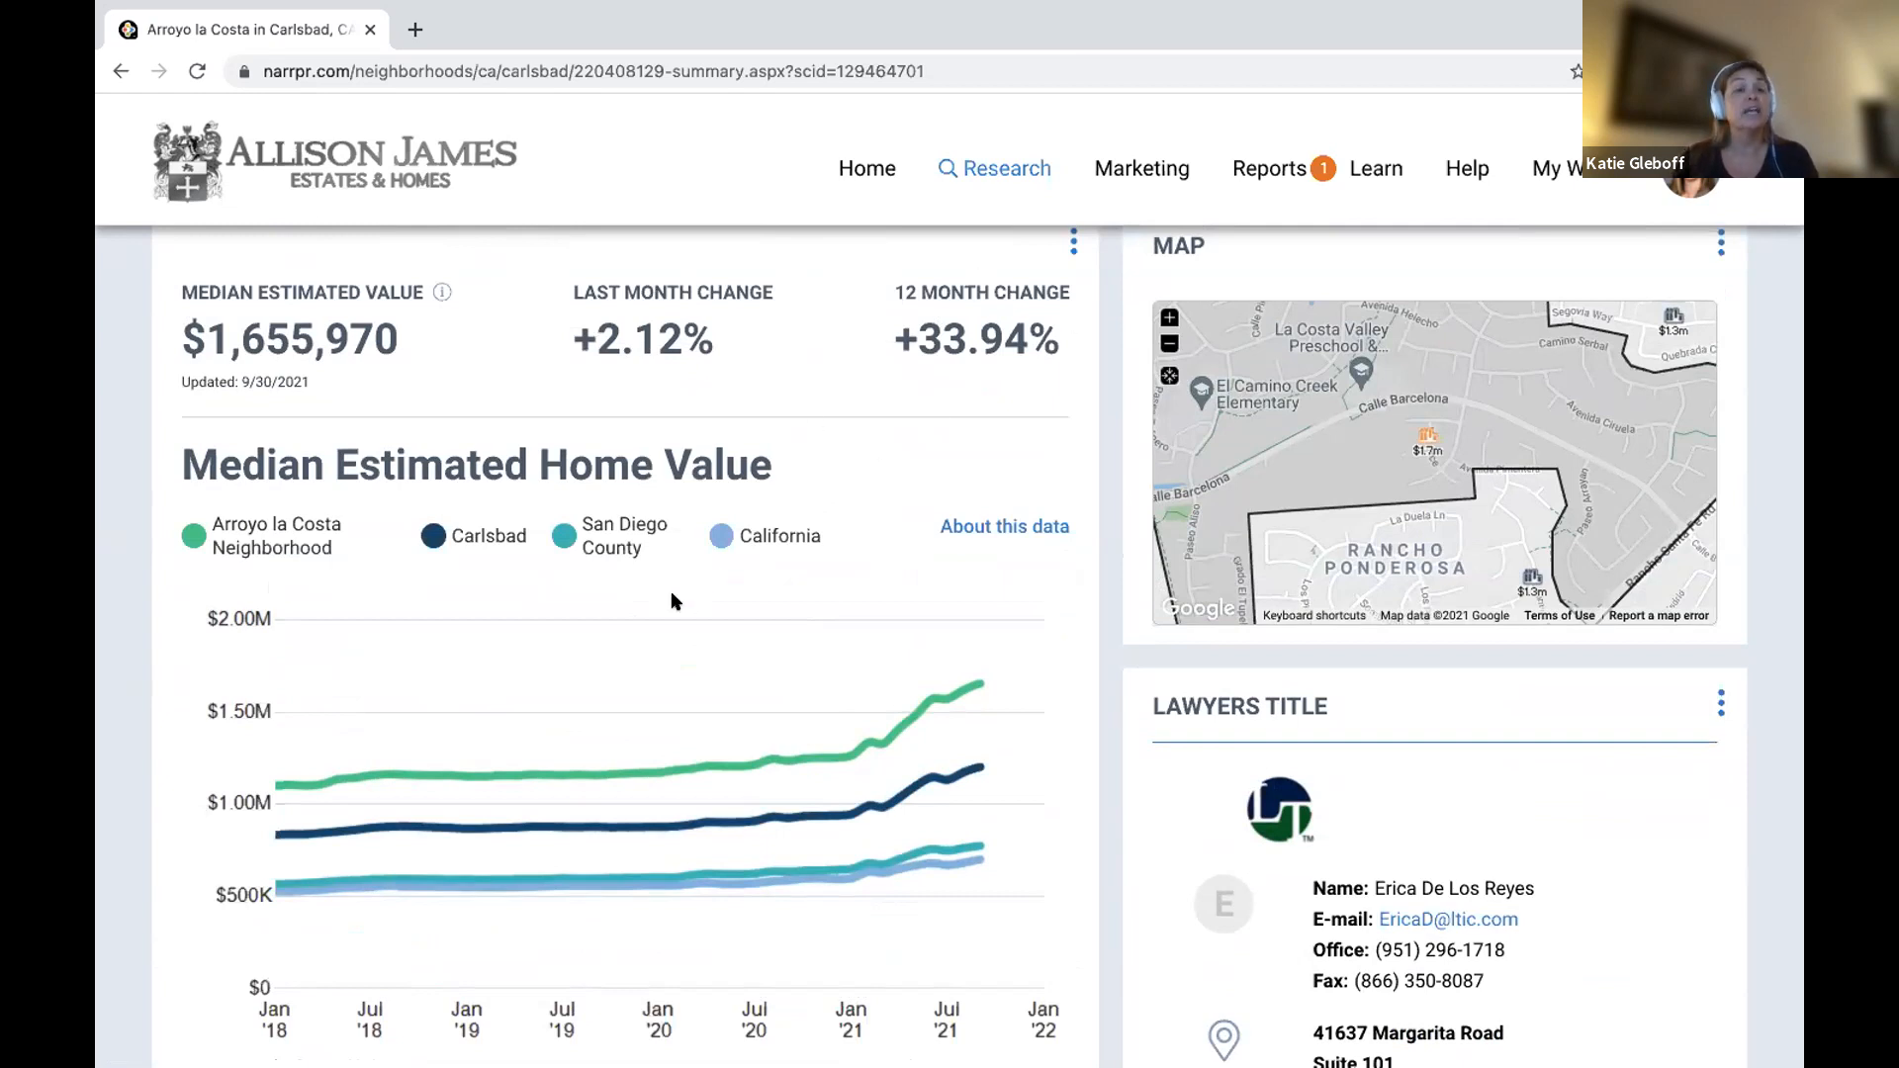
{"action": "scroll", "coordinate": [672, 600], "scroll_direction": "down", "scroll_amount": 3}
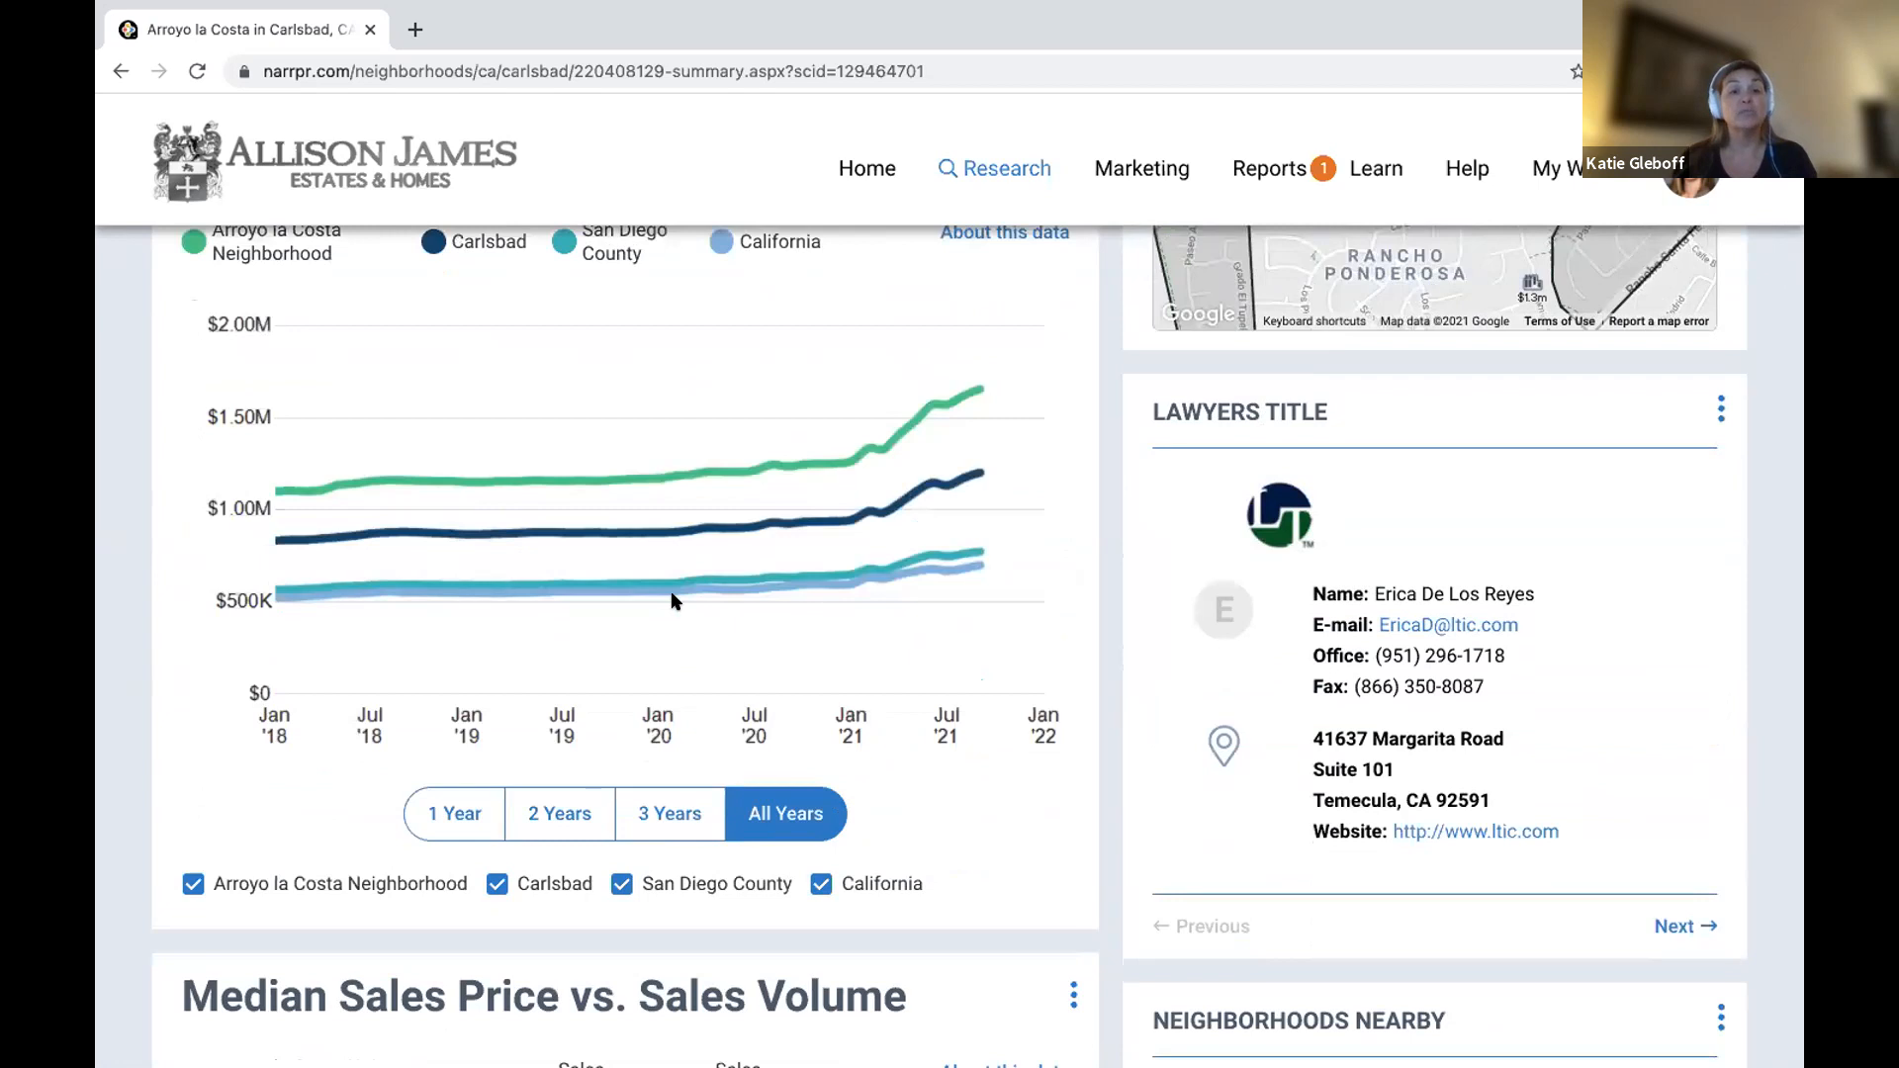
{"action": "scroll", "coordinate": [672, 600], "scroll_direction": "down", "scroll_amount": 7}
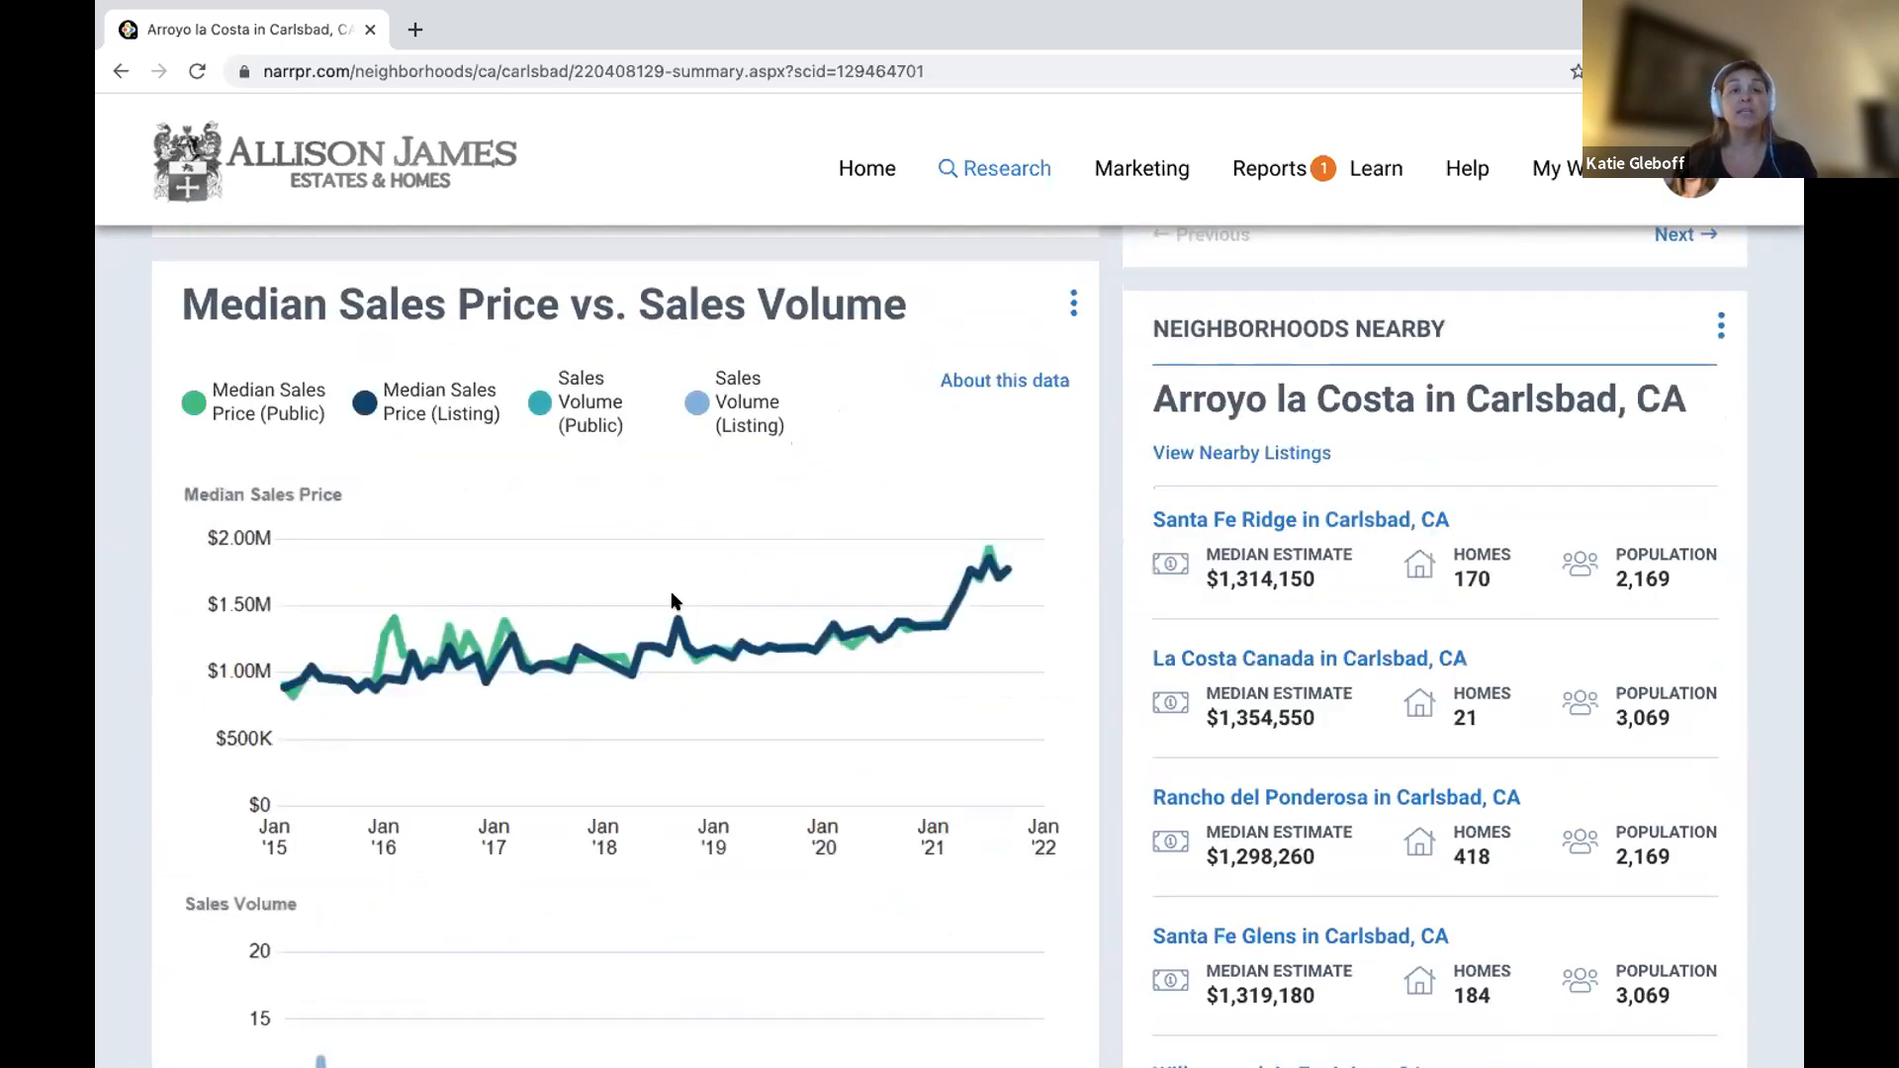
{"action": "scroll", "coordinate": [671, 599], "scroll_direction": "down", "scroll_amount": 8}
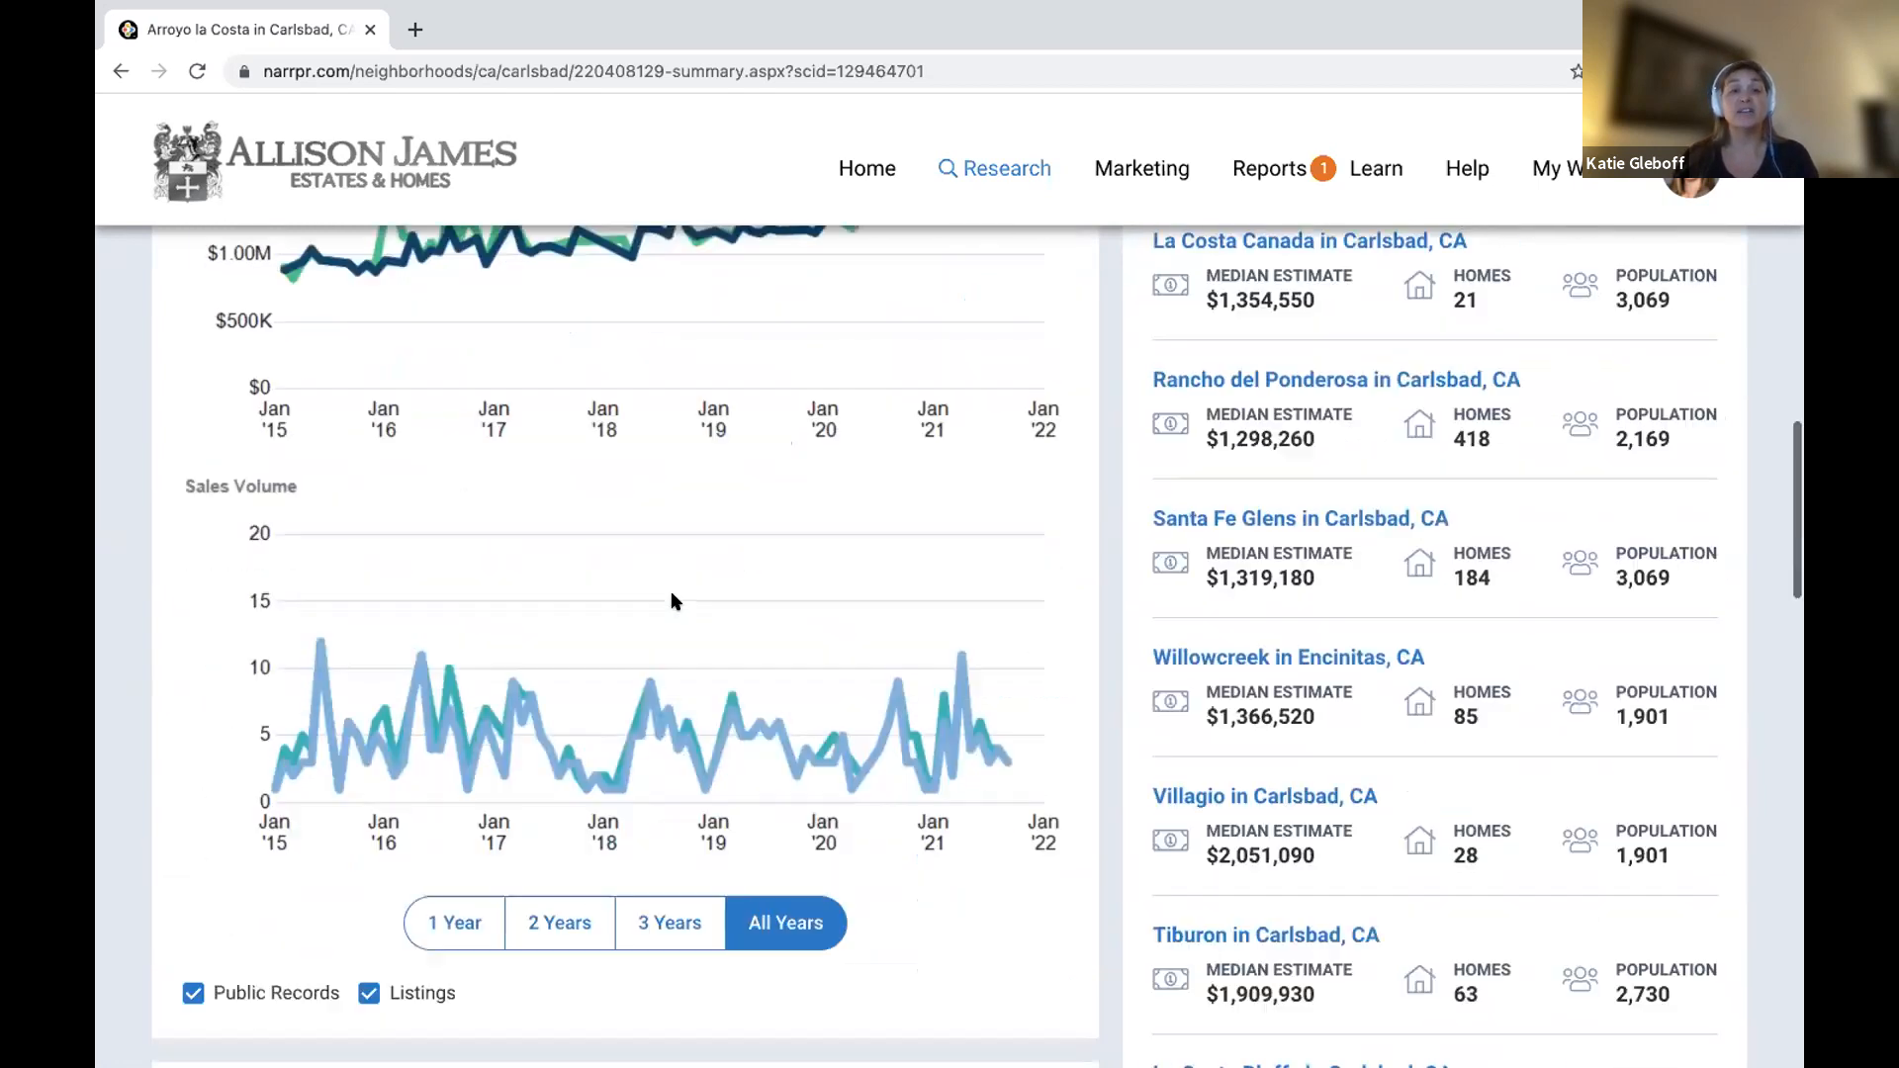
{"action": "scroll", "coordinate": [670, 601], "scroll_direction": "down", "scroll_amount": 6}
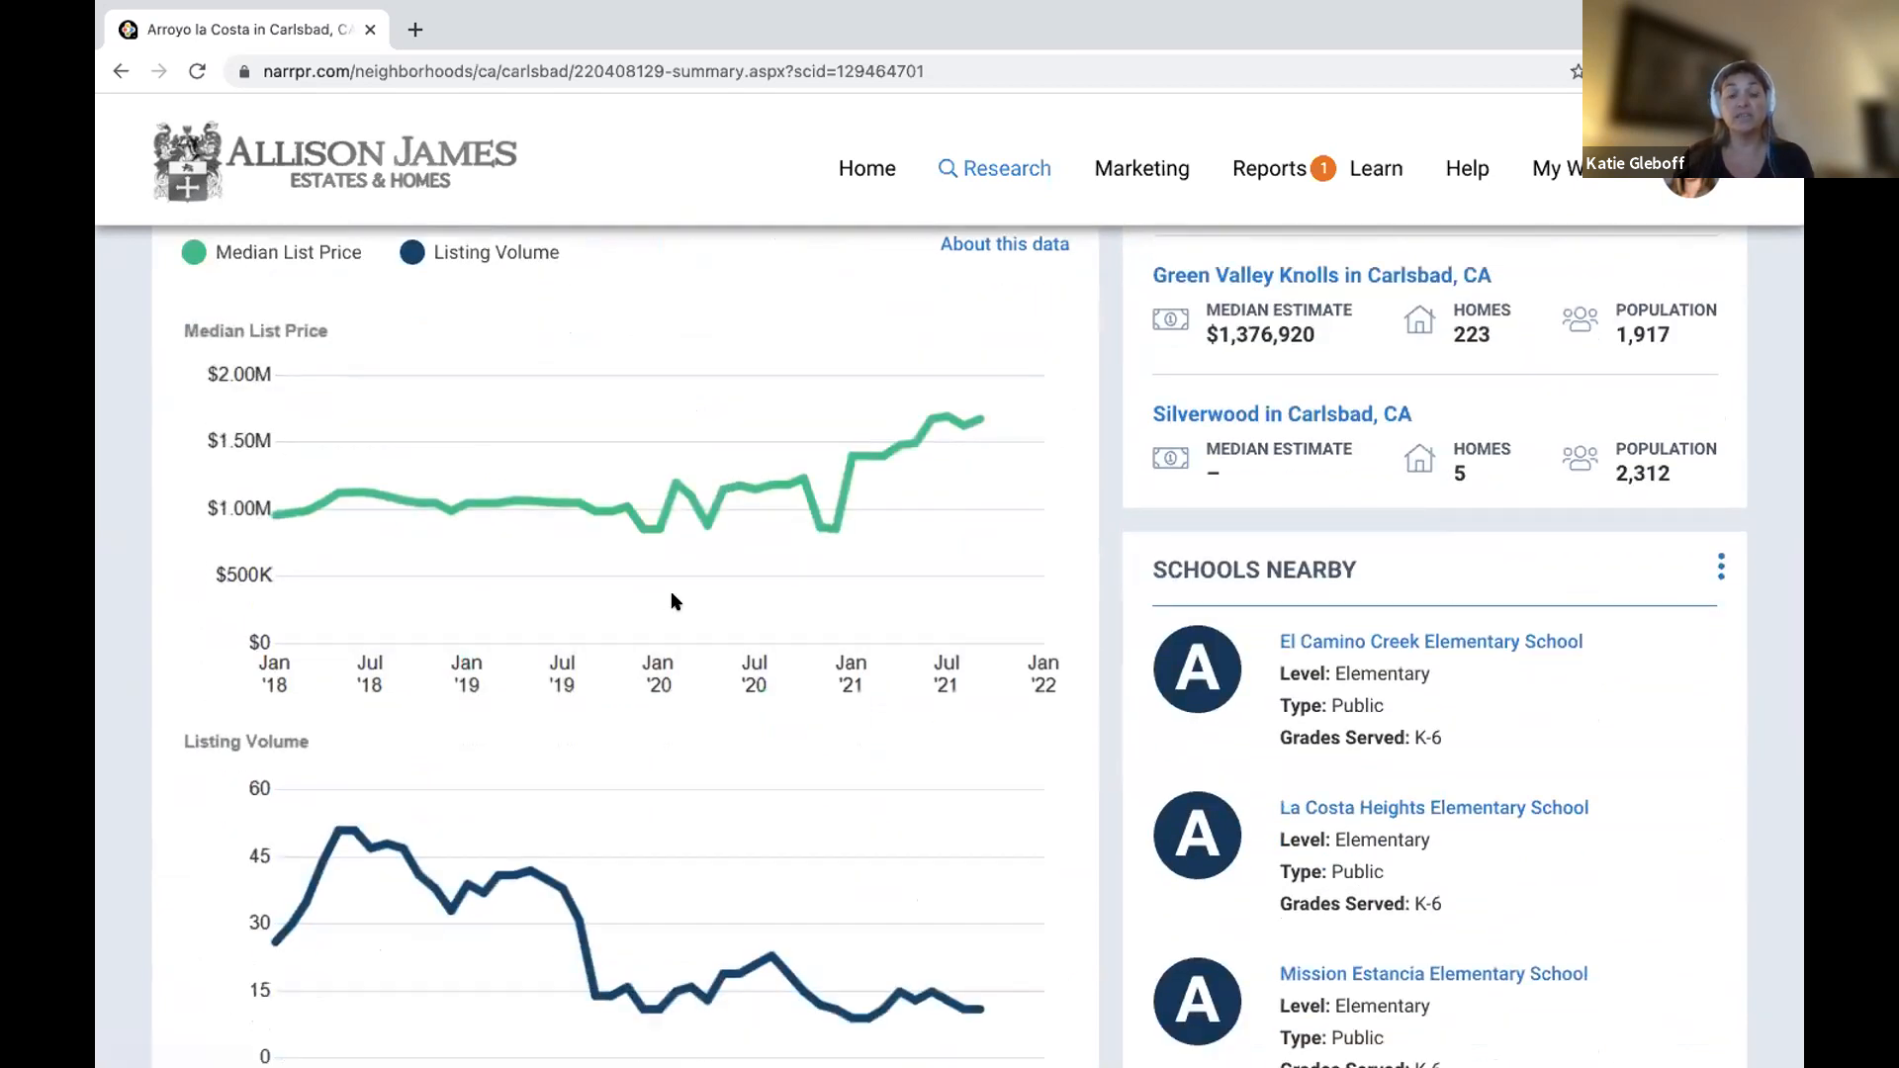
{"action": "scroll", "coordinate": [671, 601], "scroll_direction": "down", "scroll_amount": 8}
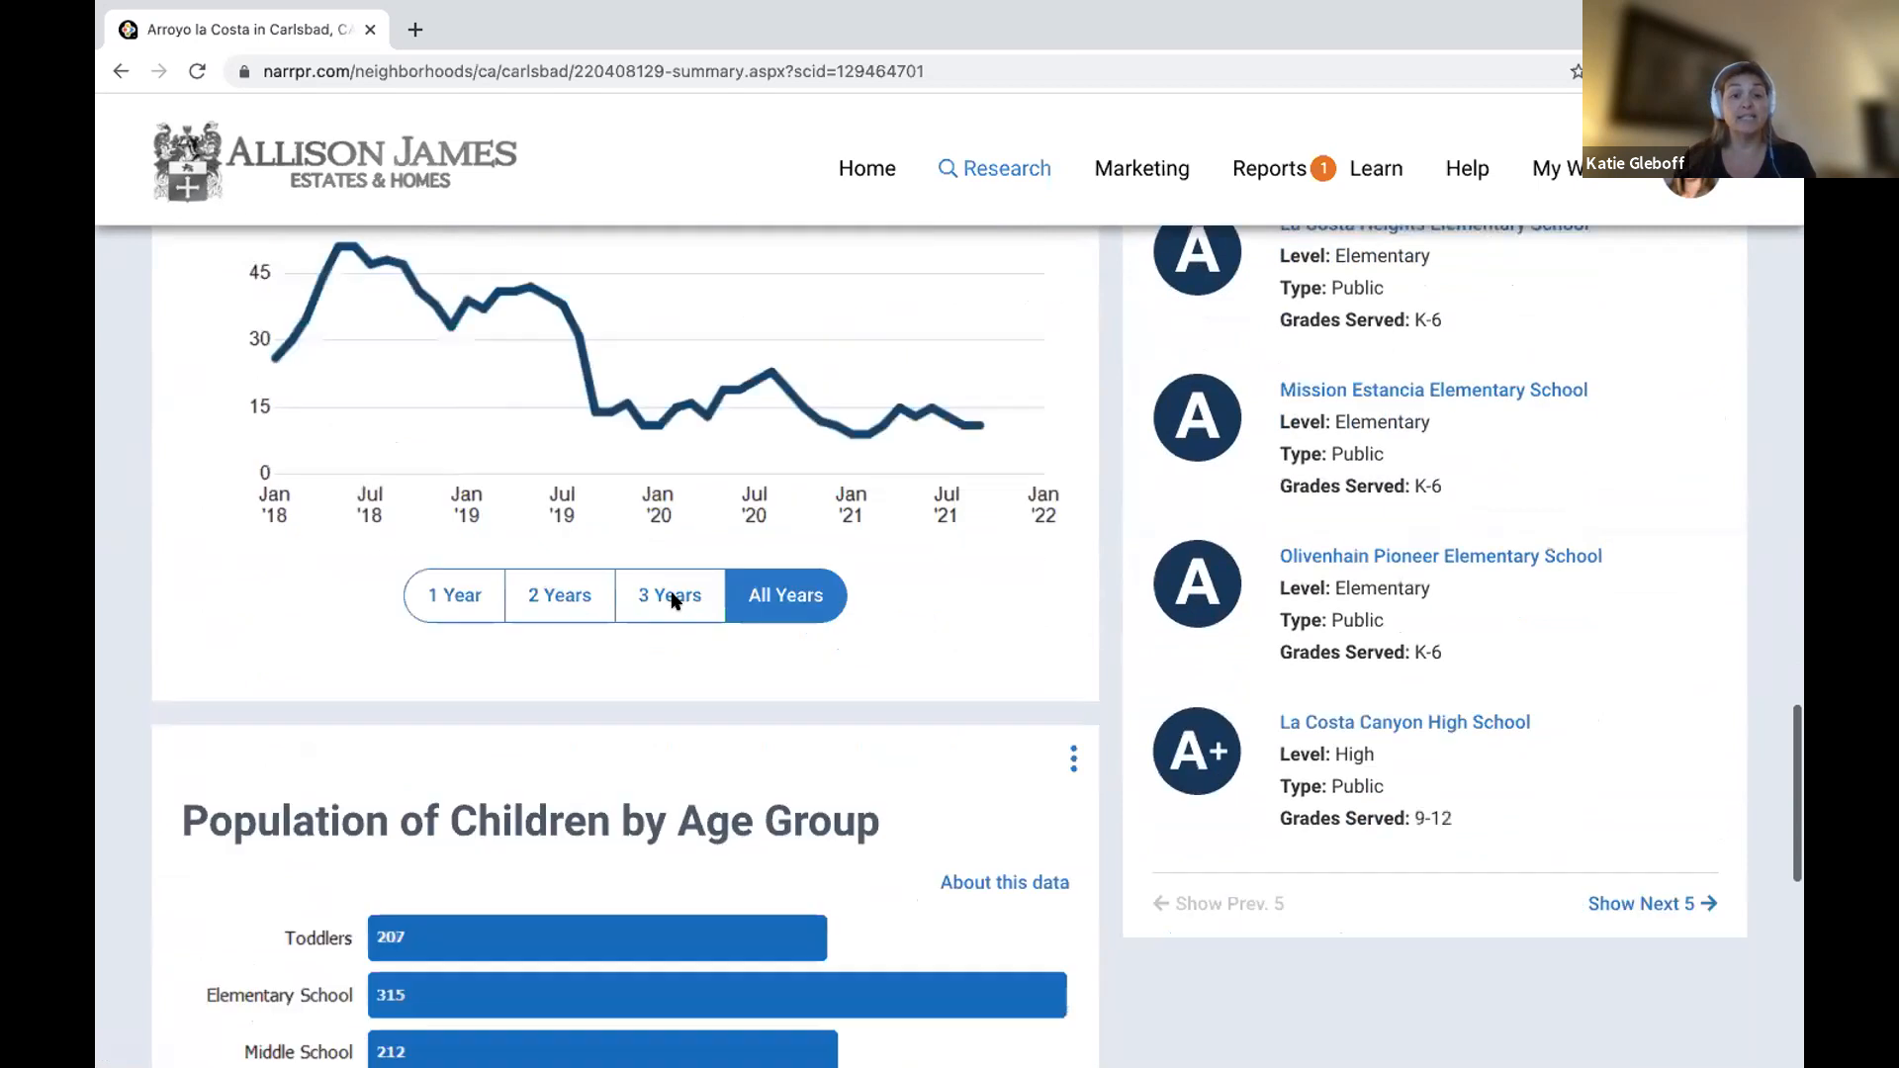
{"action": "scroll", "coordinate": [671, 601], "scroll_direction": "down", "scroll_amount": 6}
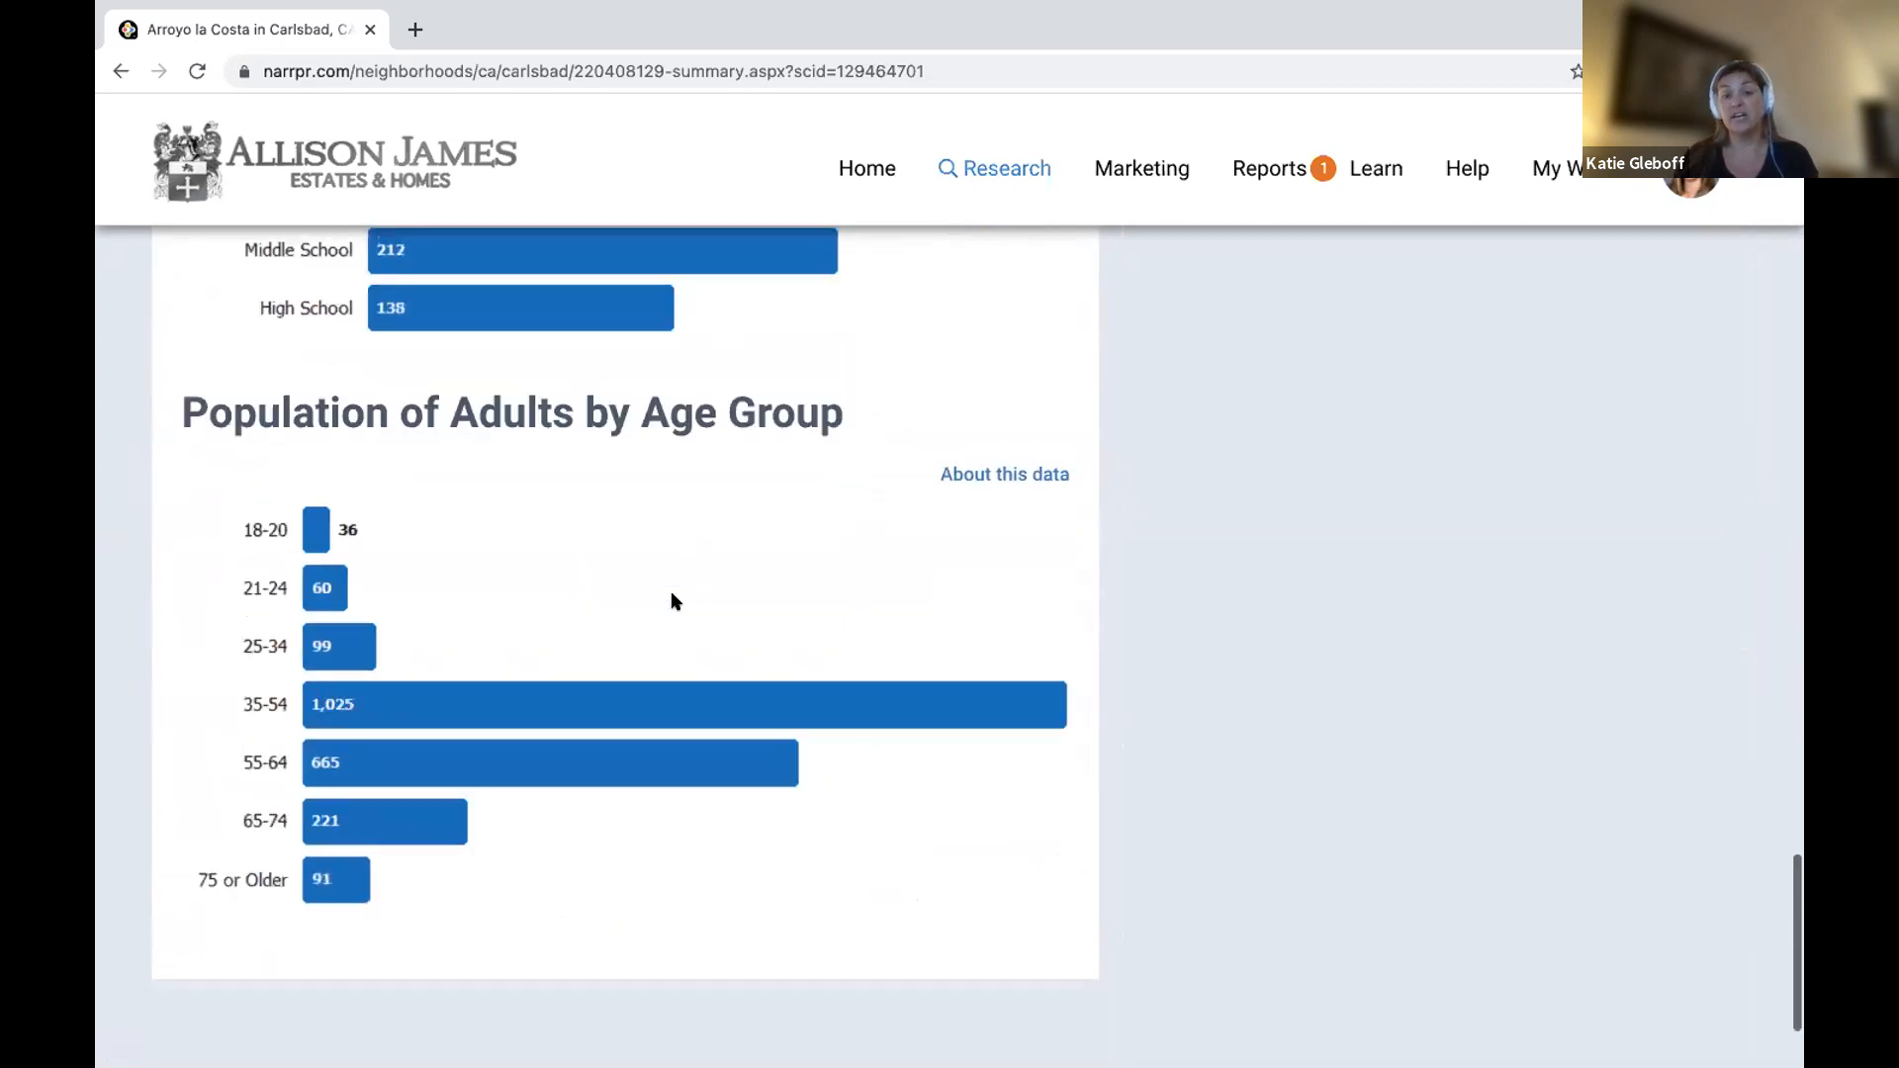
{"action": "scroll", "coordinate": [672, 594], "scroll_direction": "up", "scroll_amount": 20}
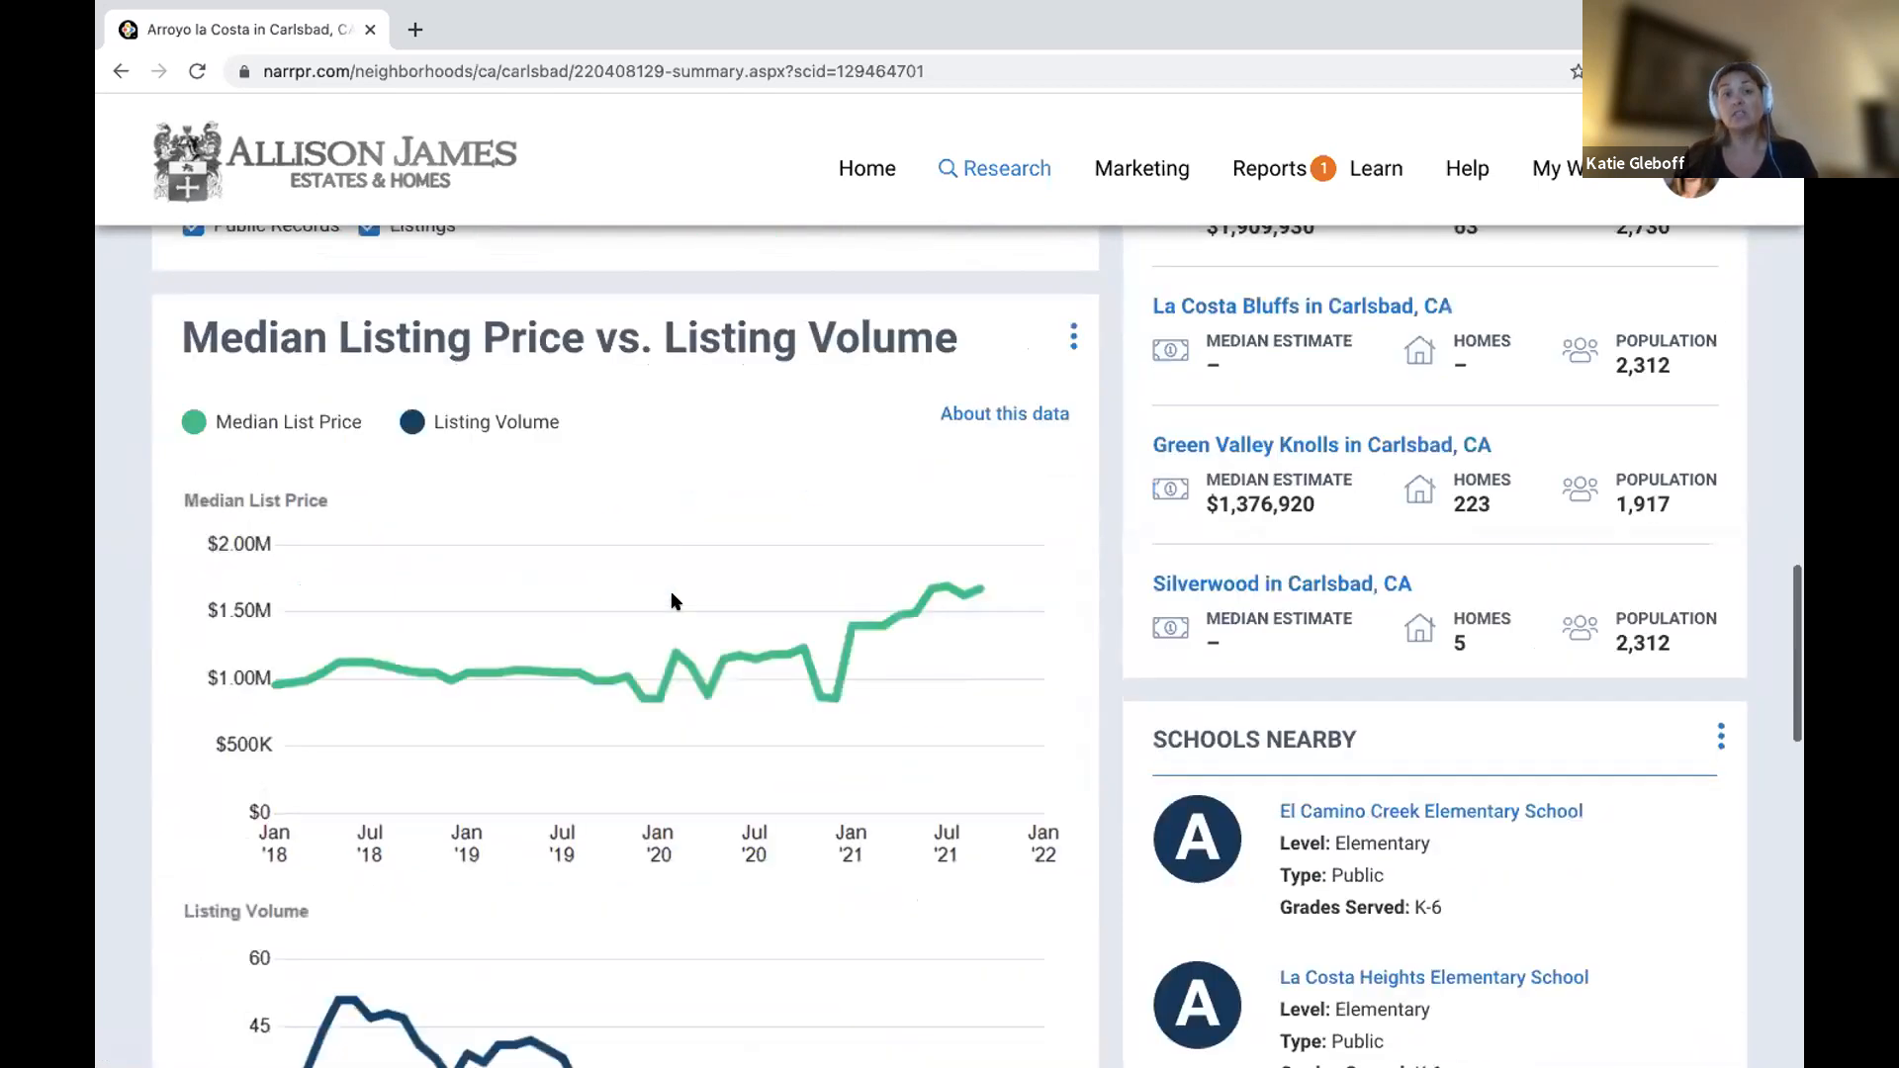
{"action": "scroll", "coordinate": [670, 601], "scroll_direction": "up", "scroll_amount": 15}
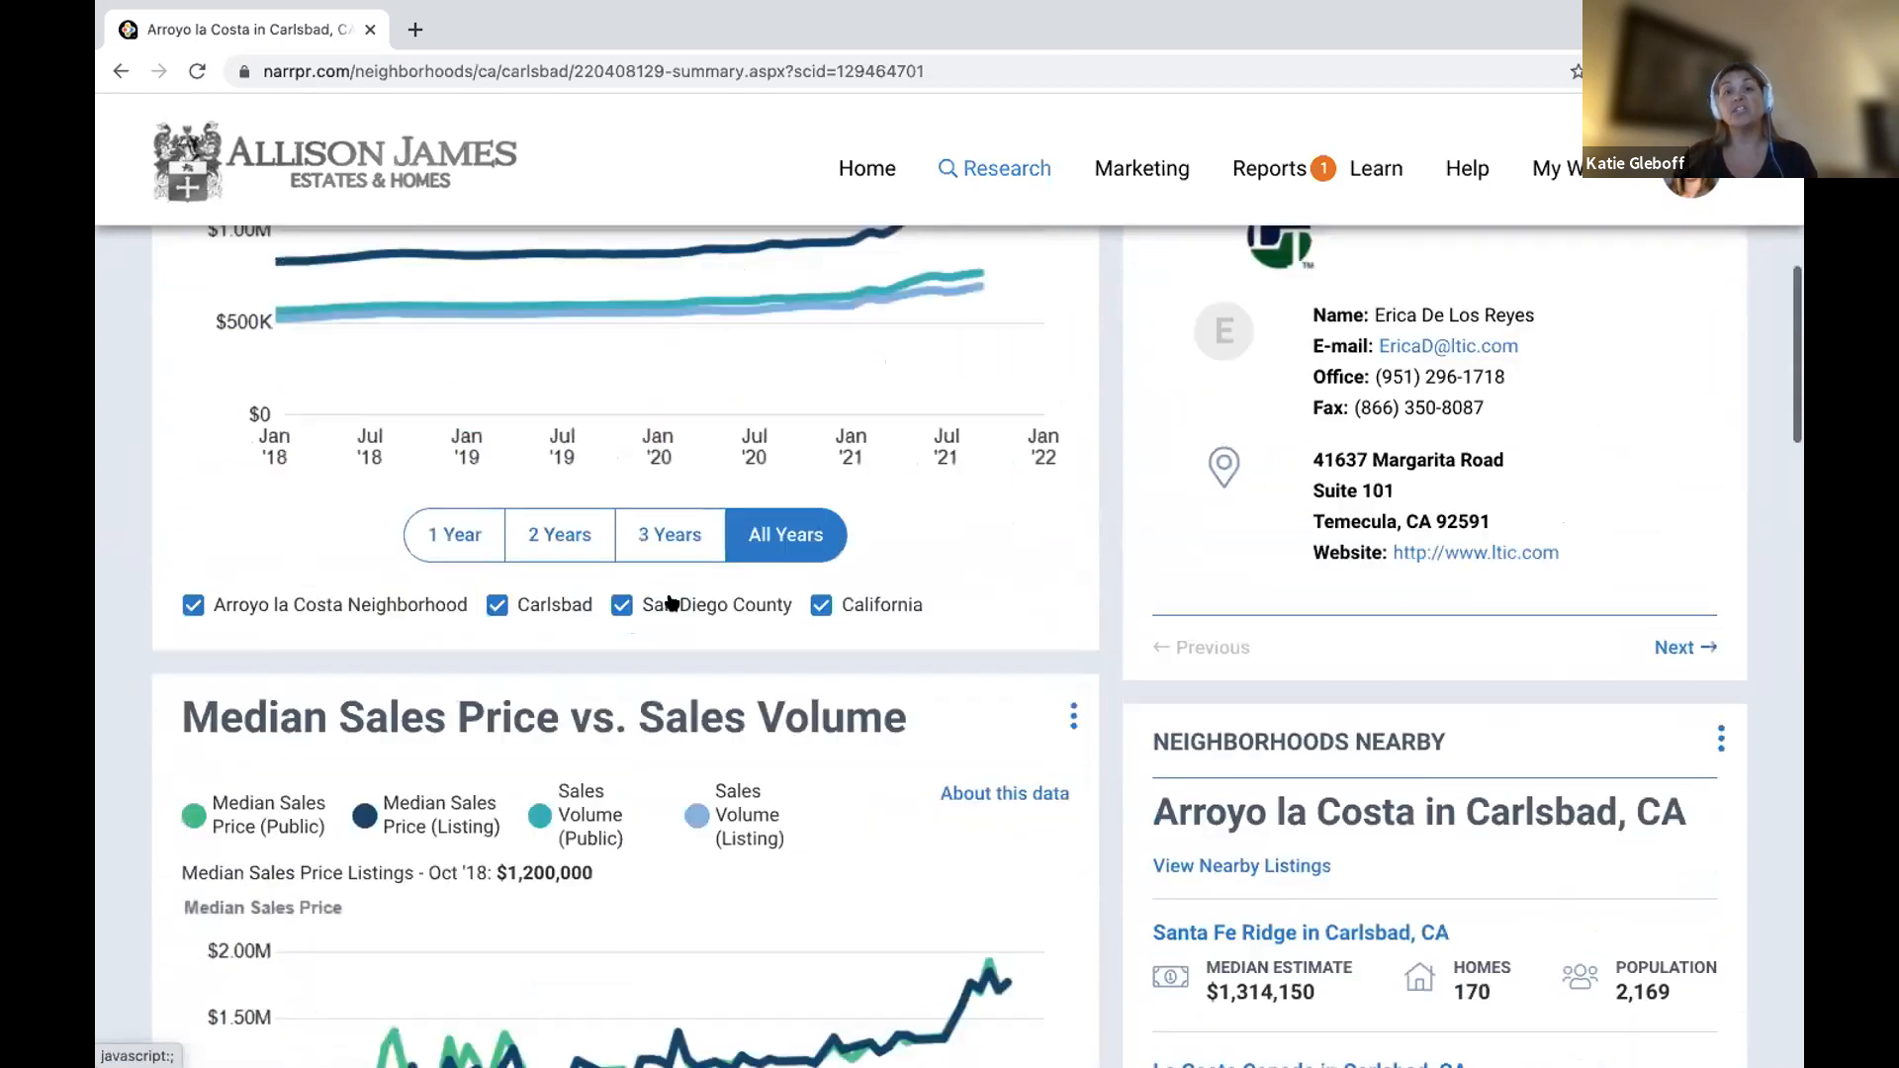
{"action": "scroll", "coordinate": [671, 601], "scroll_direction": "up", "scroll_amount": 5}
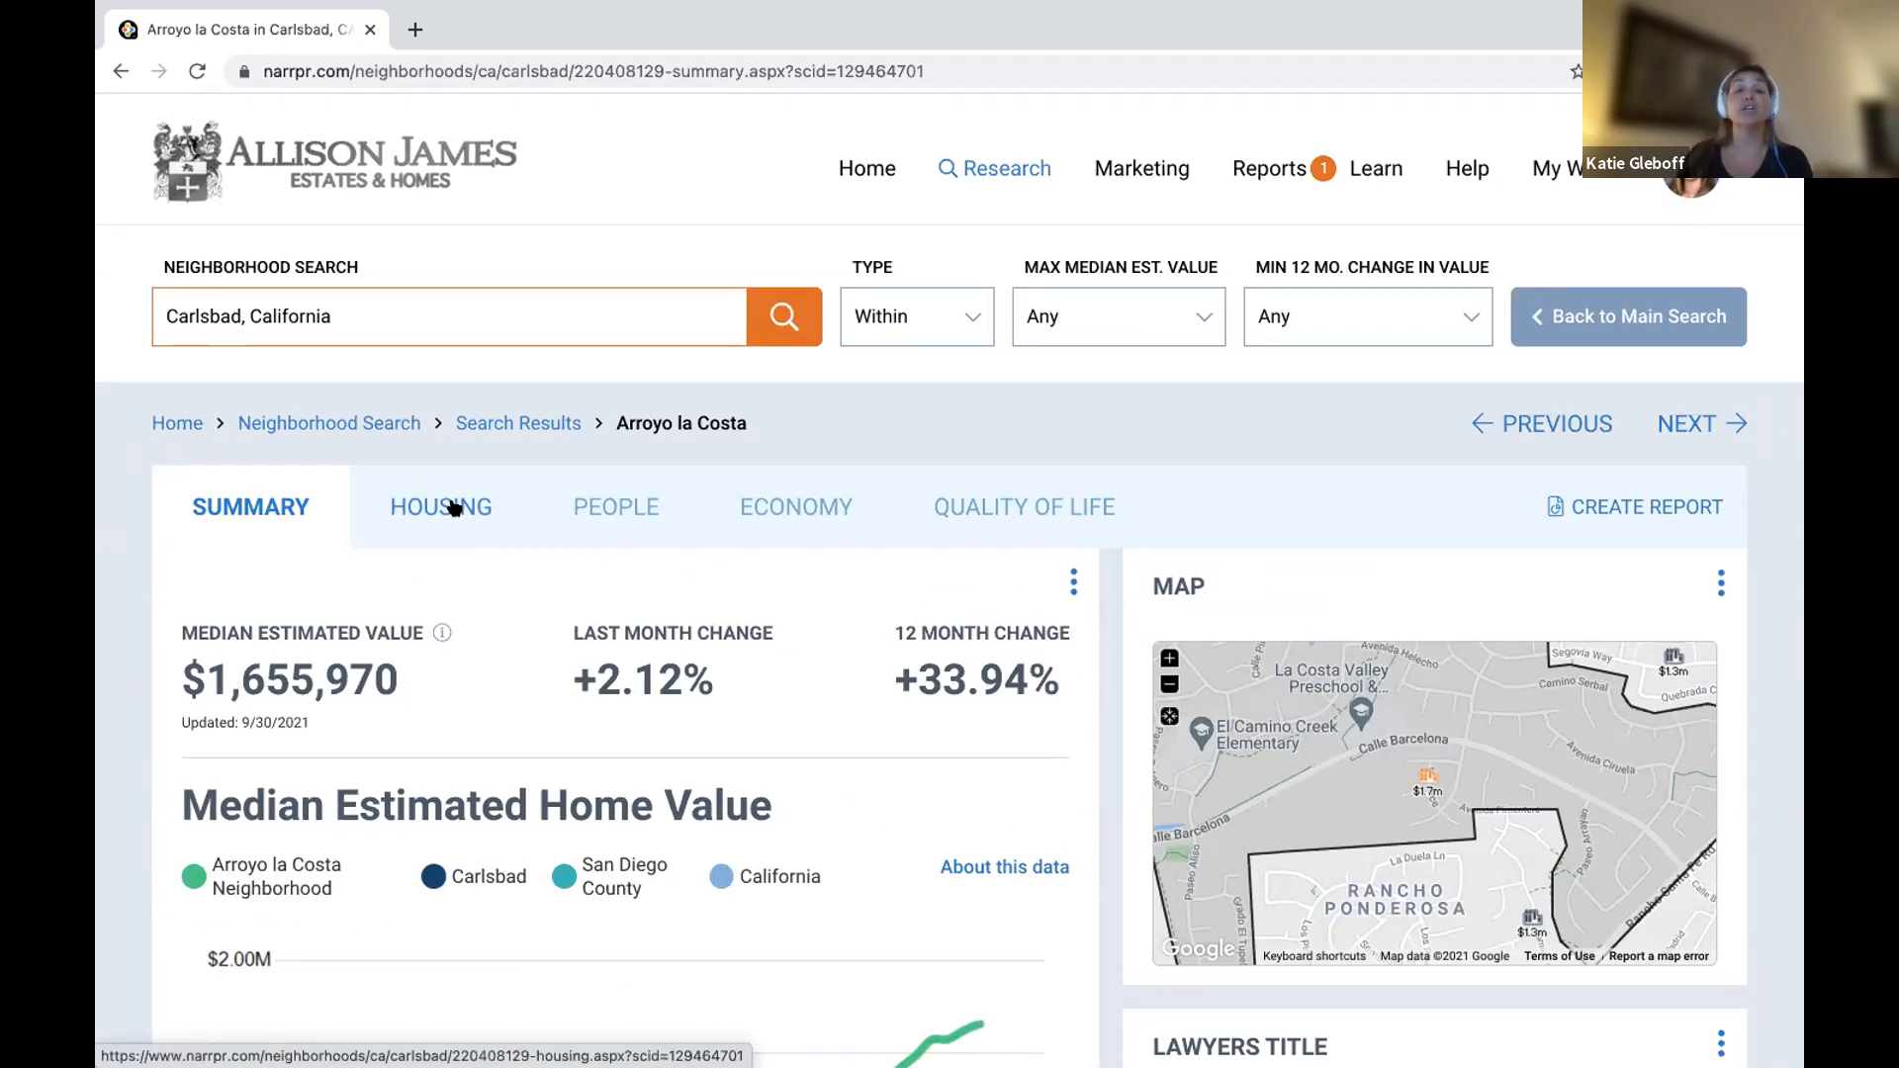
{"action": "left_click", "coordinate": [454, 509]}
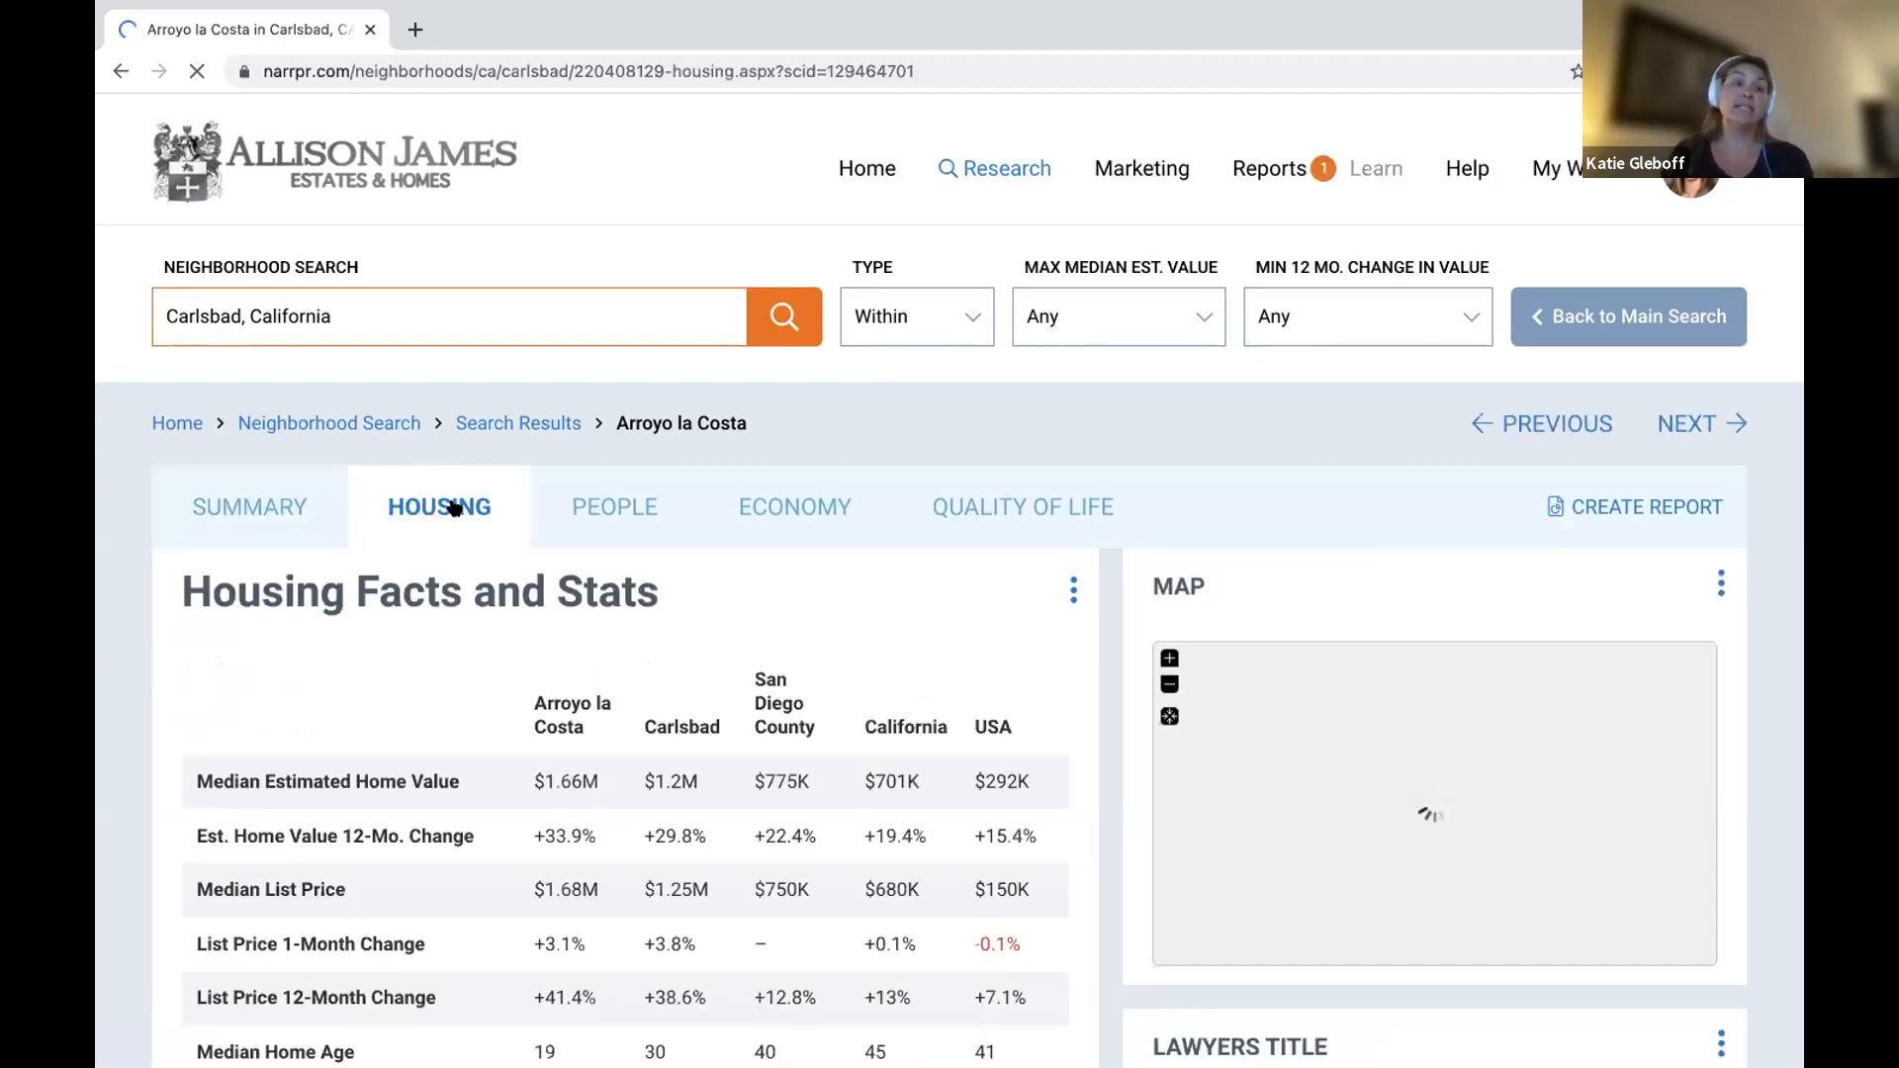
{"action": "scroll", "coordinate": [454, 508], "scroll_direction": "down", "scroll_amount": 3}
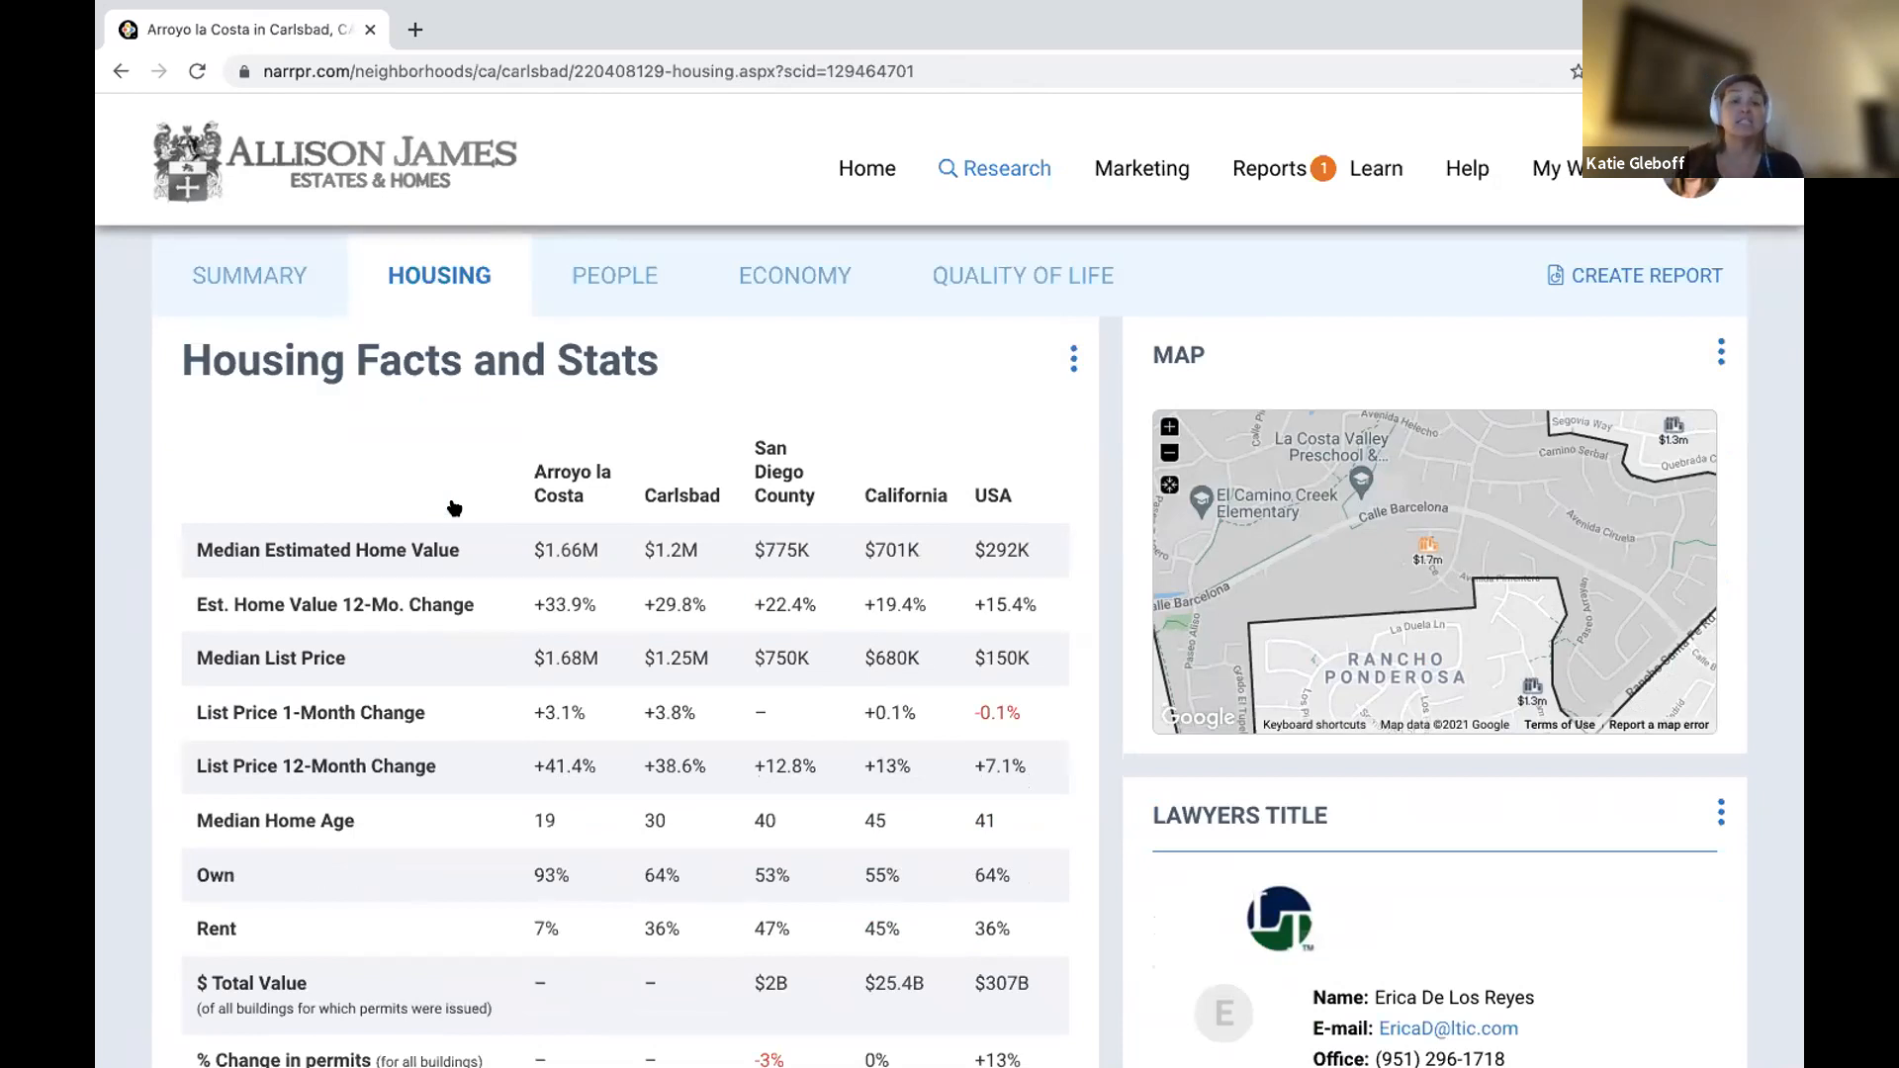
{"action": "scroll", "coordinate": [455, 508], "scroll_direction": "down", "scroll_amount": 8}
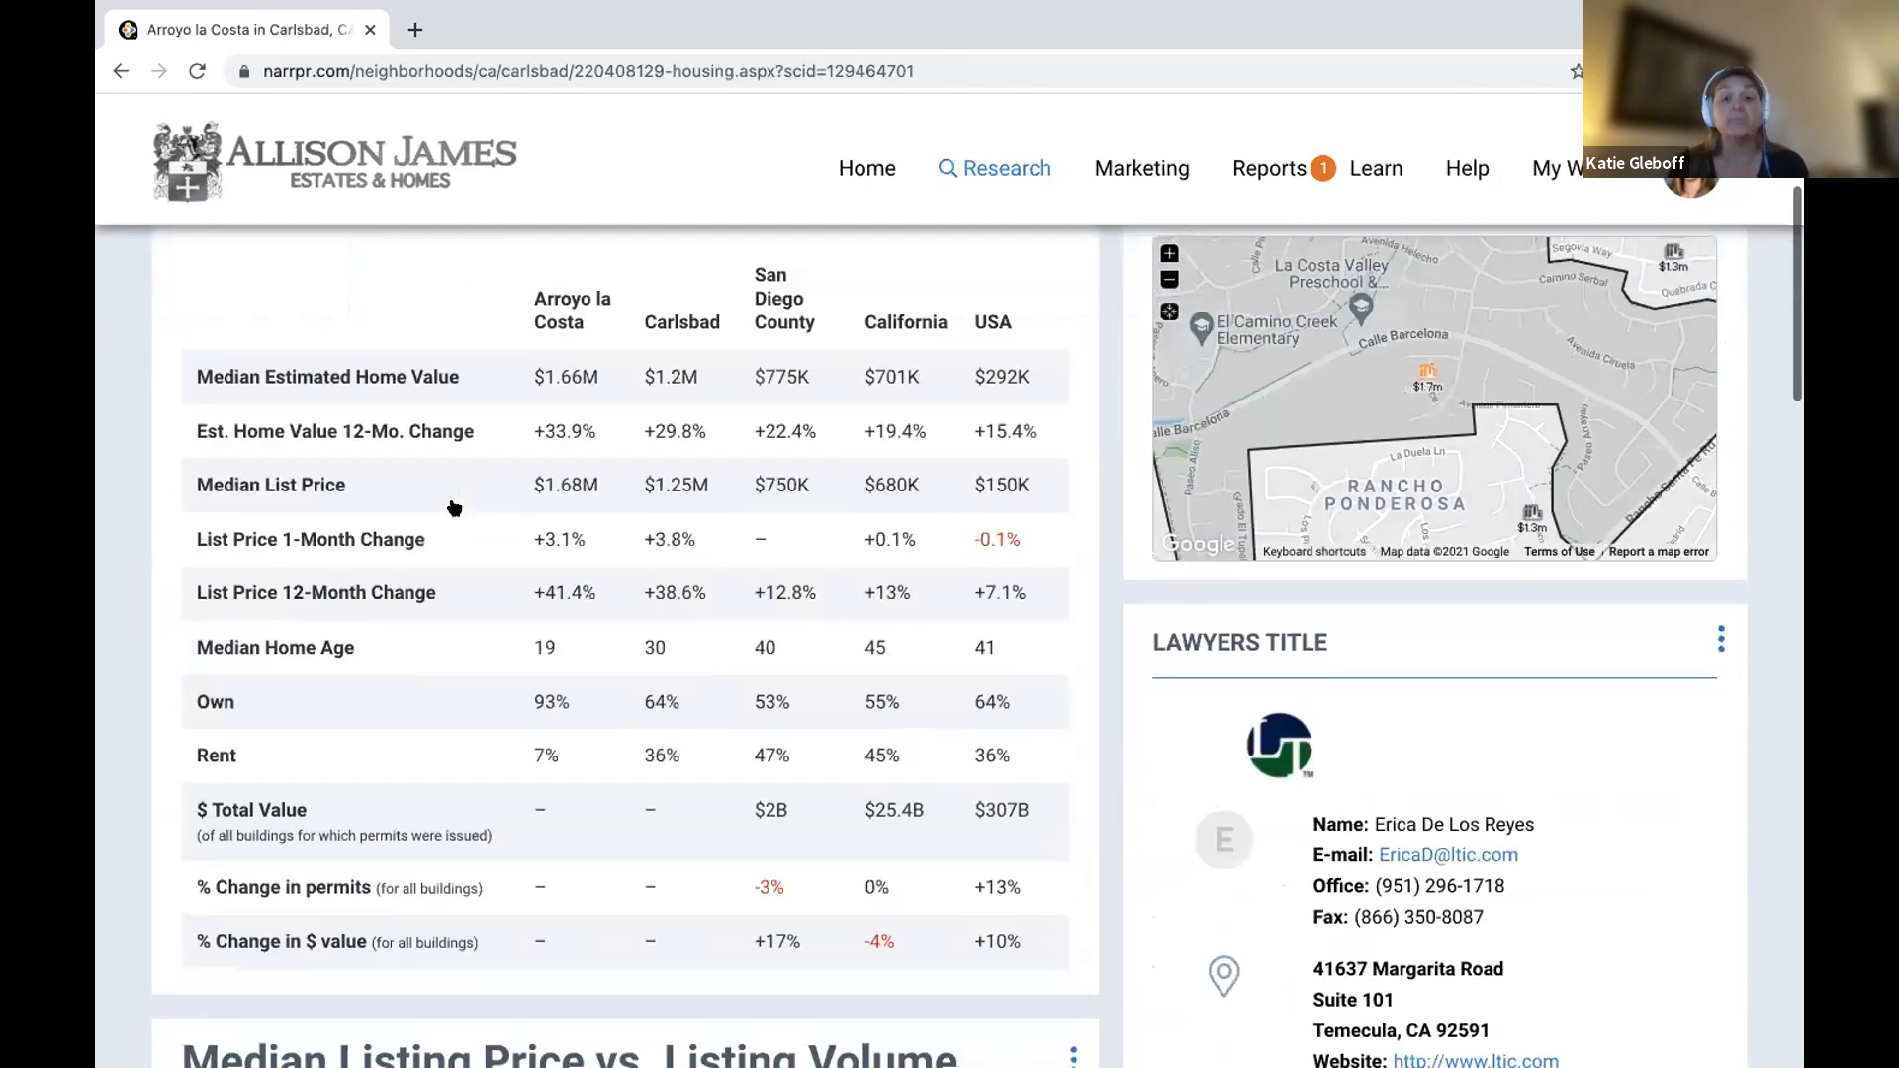
{"action": "scroll", "coordinate": [455, 507], "scroll_direction": "down", "scroll_amount": 1}
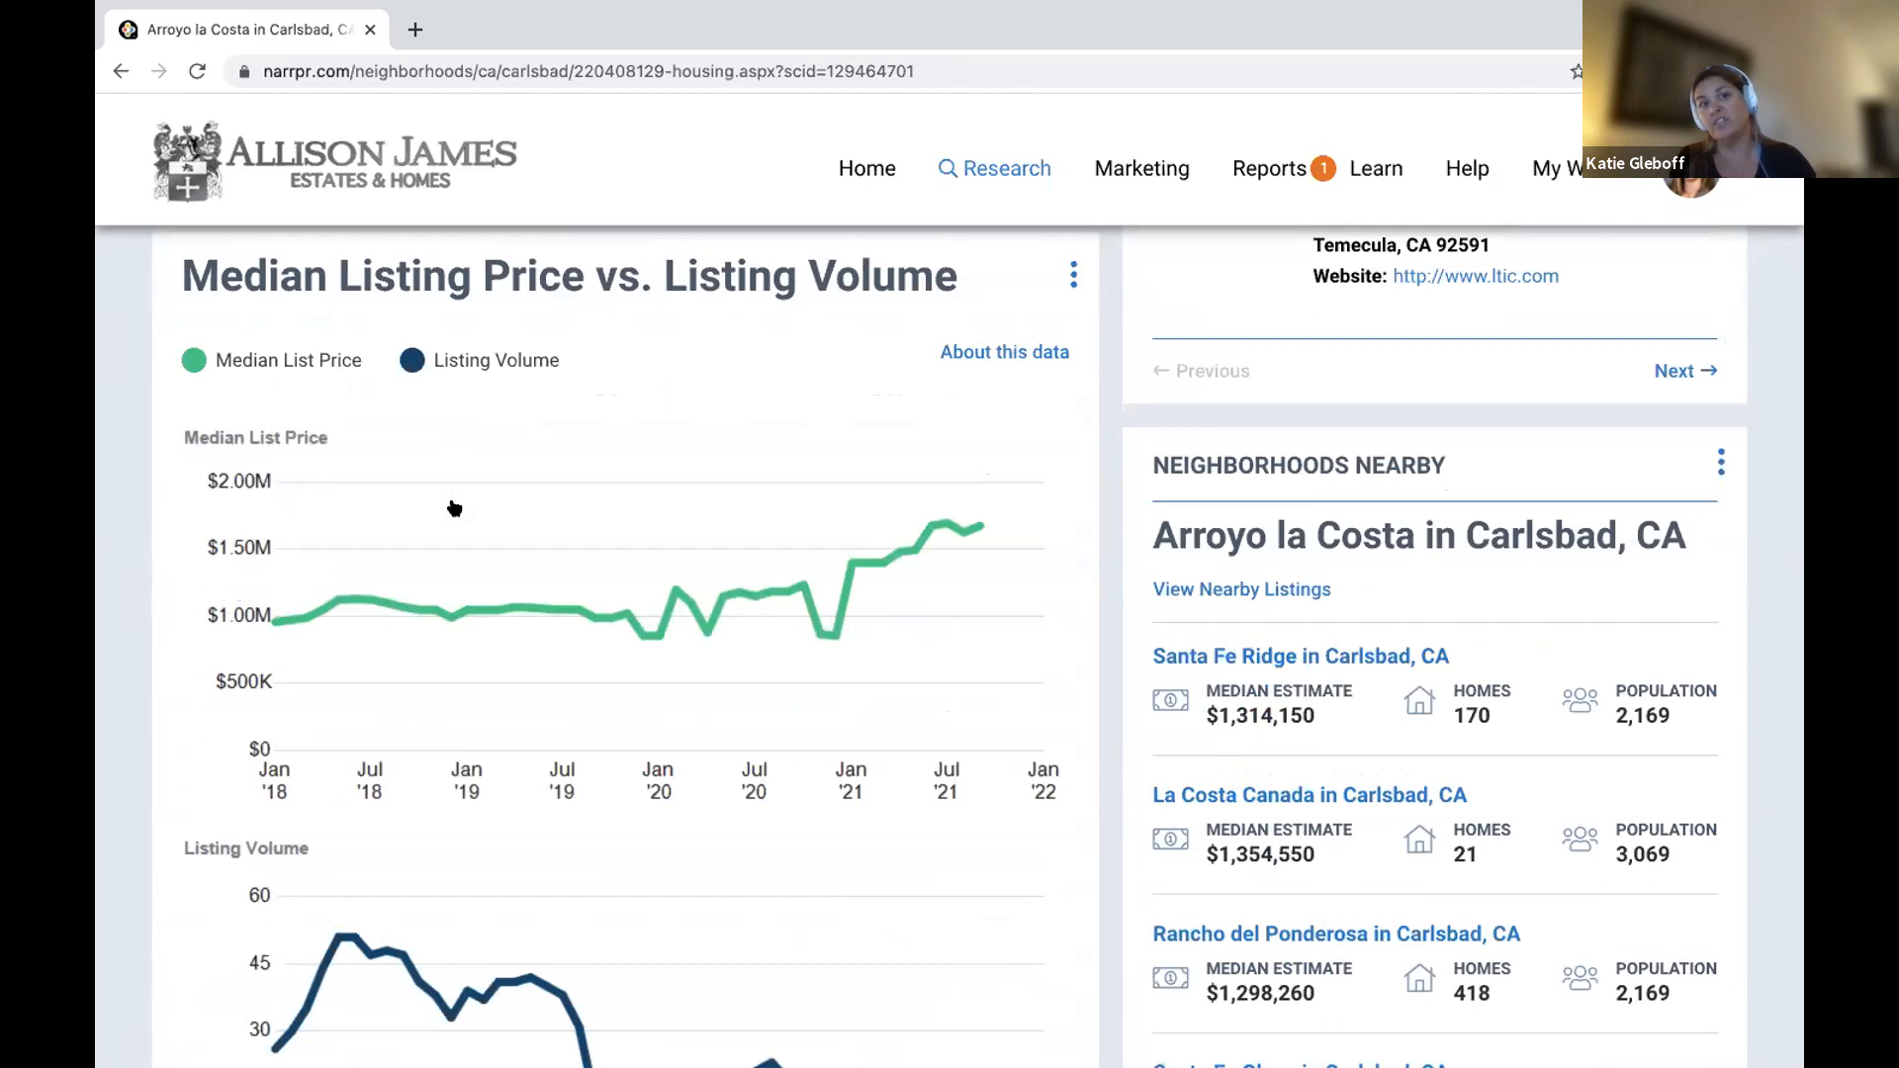
{"action": "scroll", "coordinate": [454, 507], "scroll_direction": "down", "scroll_amount": 5}
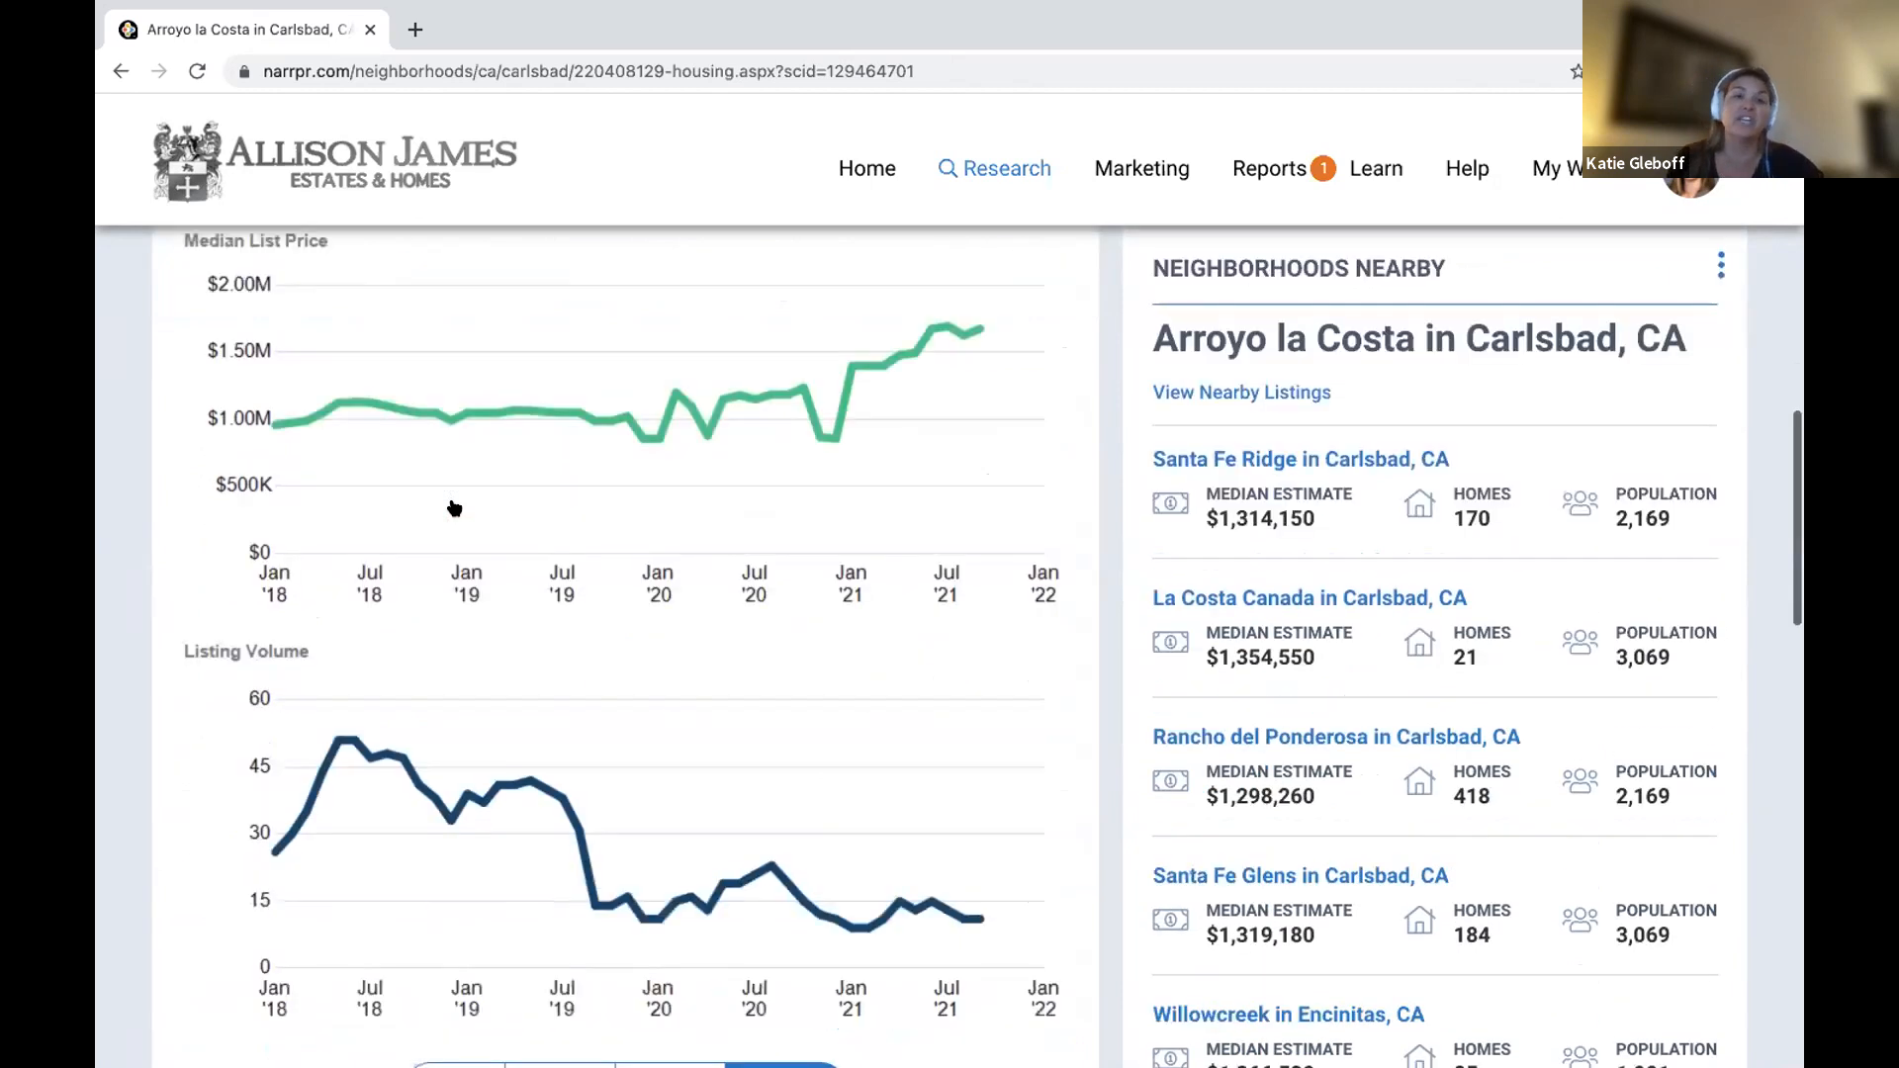
{"action": "scroll", "coordinate": [456, 509], "scroll_direction": "down", "scroll_amount": 3}
{"action": "scroll", "coordinate": [454, 507], "scroll_direction": "up", "scroll_amount": 3}
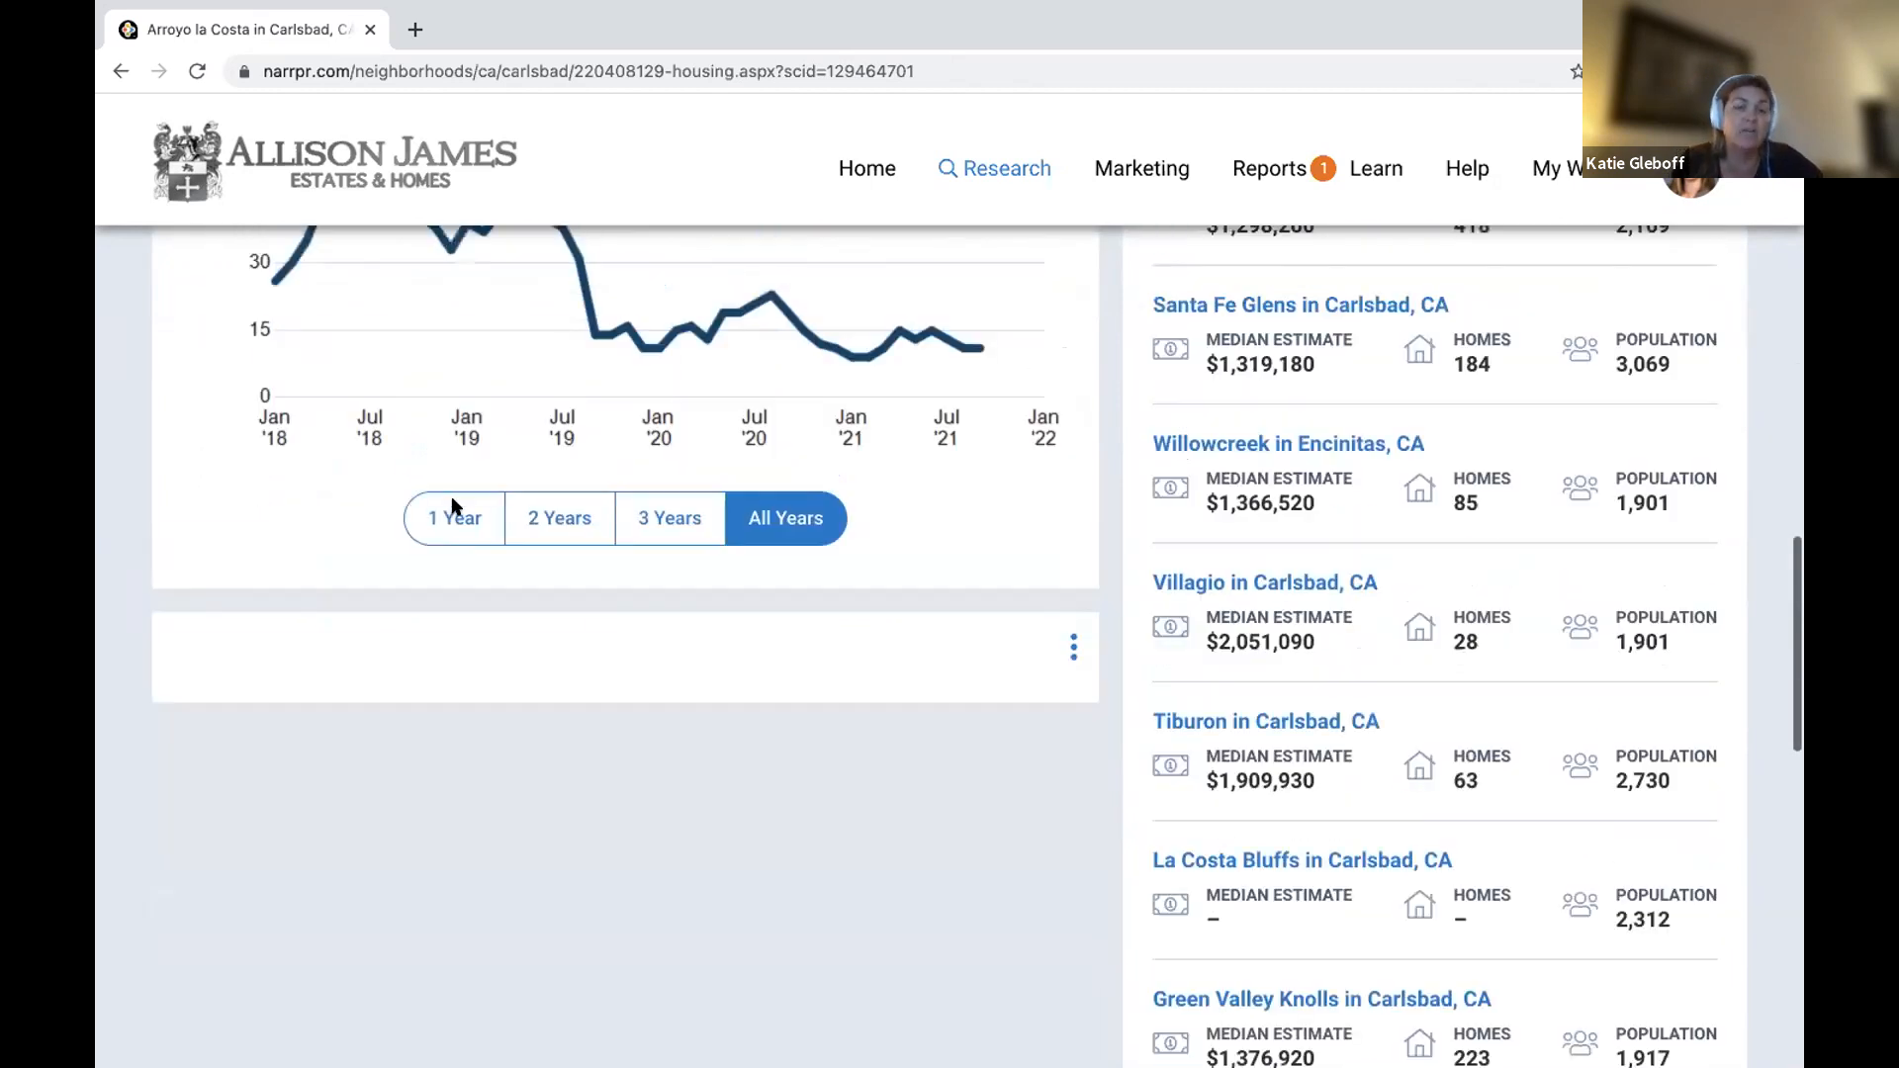
{"action": "scroll", "coordinate": [453, 506], "scroll_direction": "up", "scroll_amount": 10}
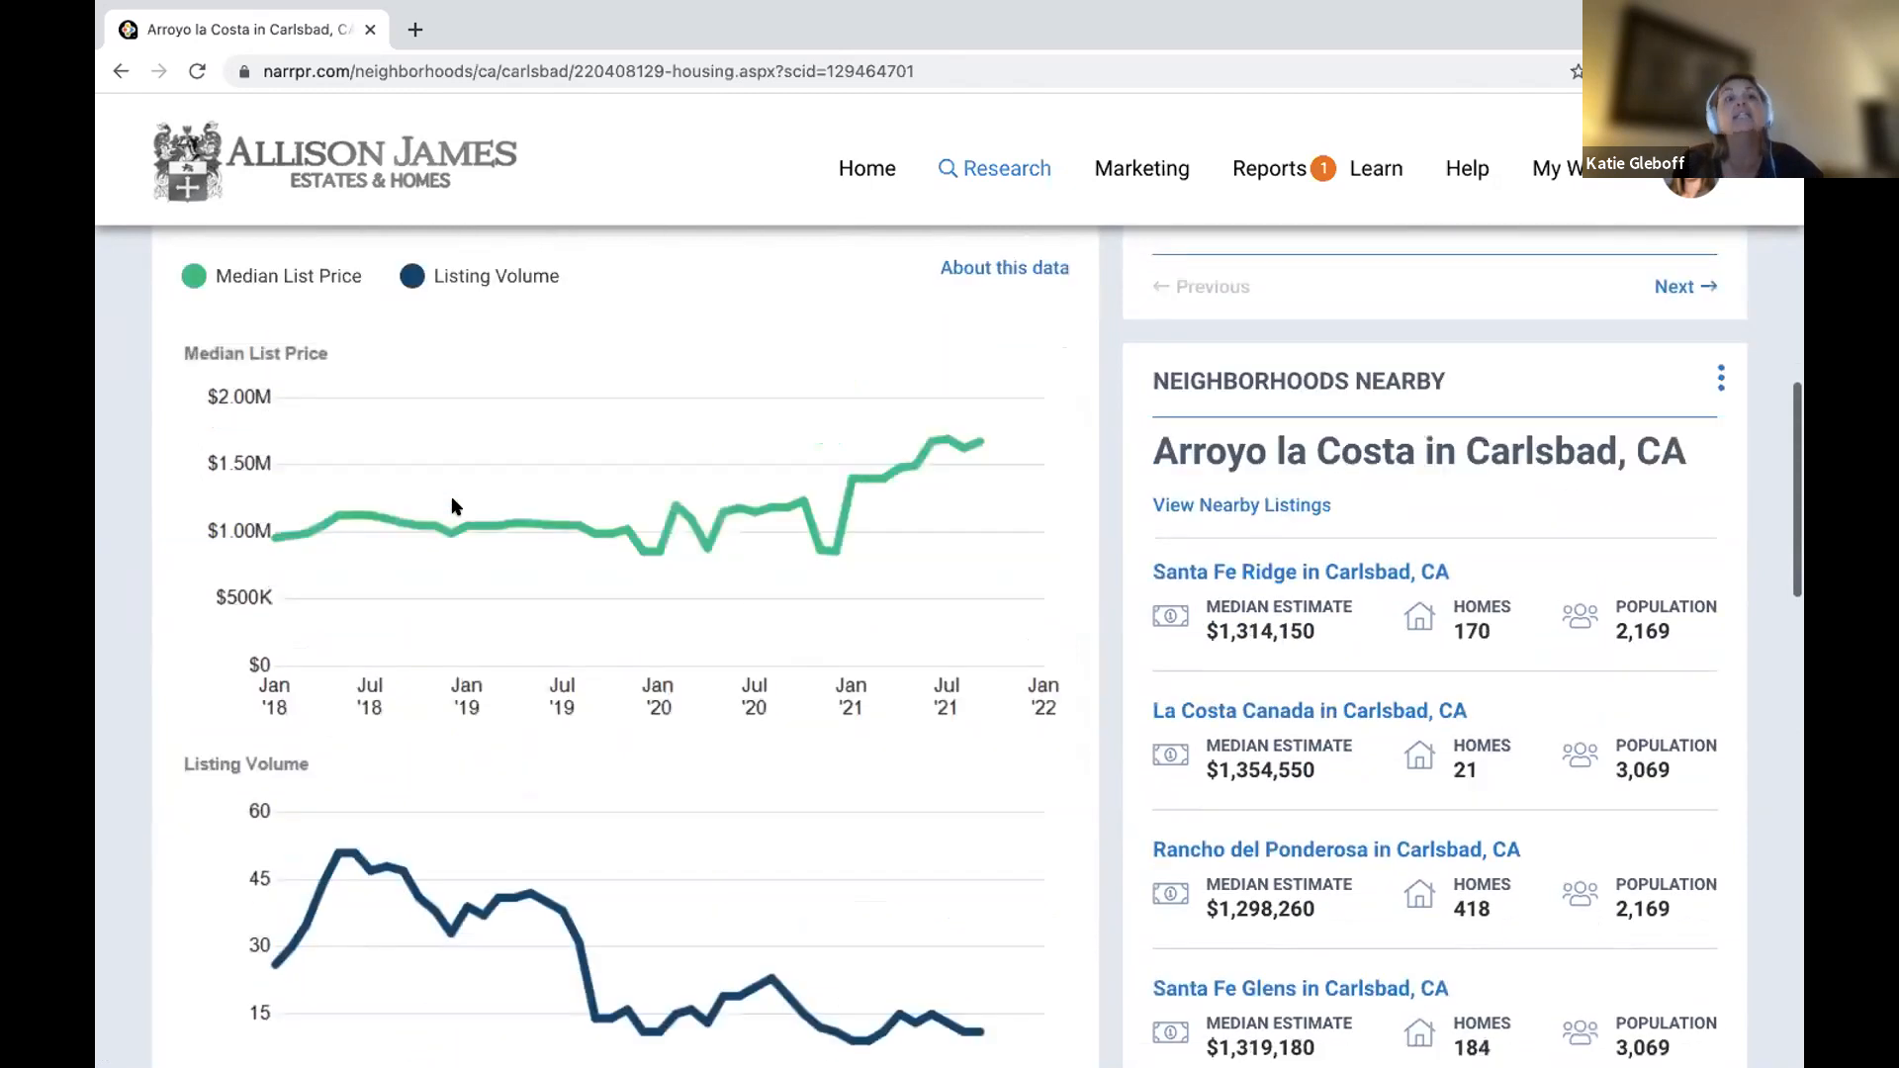
{"action": "scroll", "coordinate": [451, 506], "scroll_direction": "up", "scroll_amount": 3}
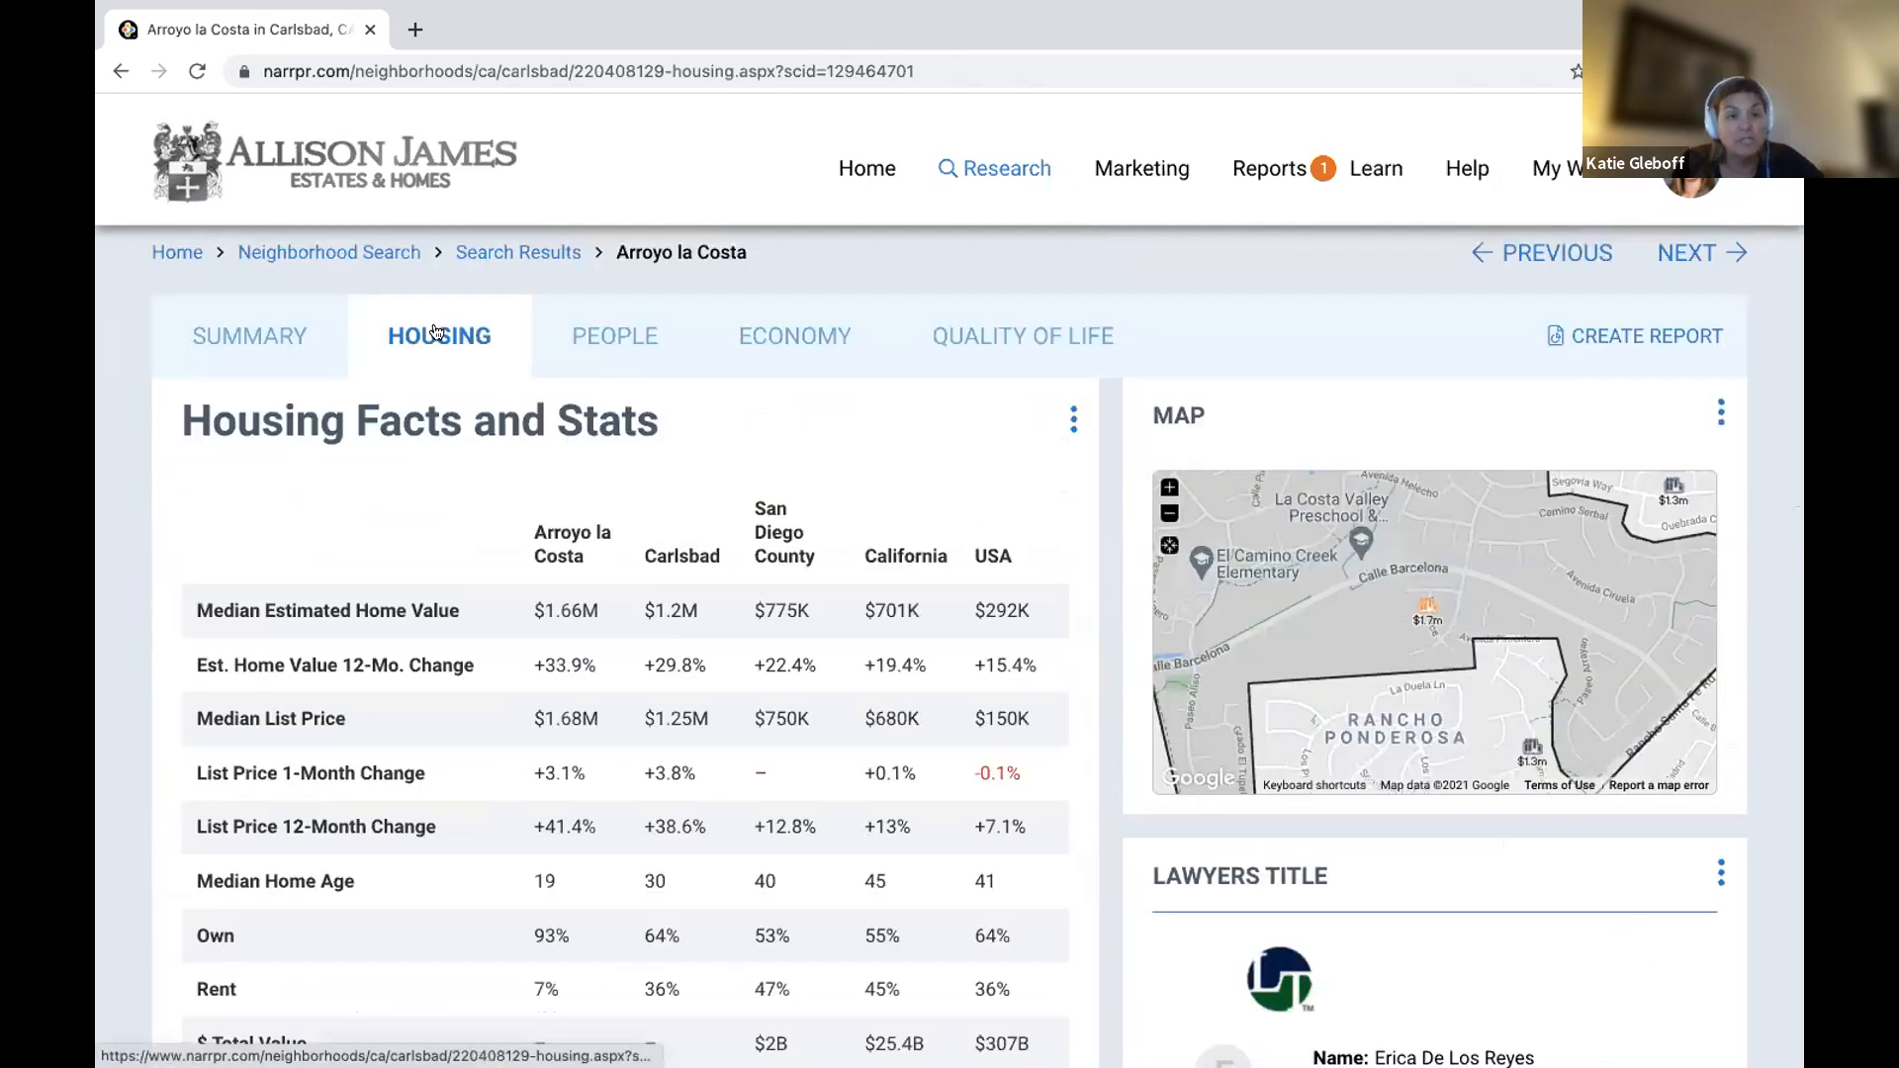
{"action": "left_click", "coordinate": [636, 342]}
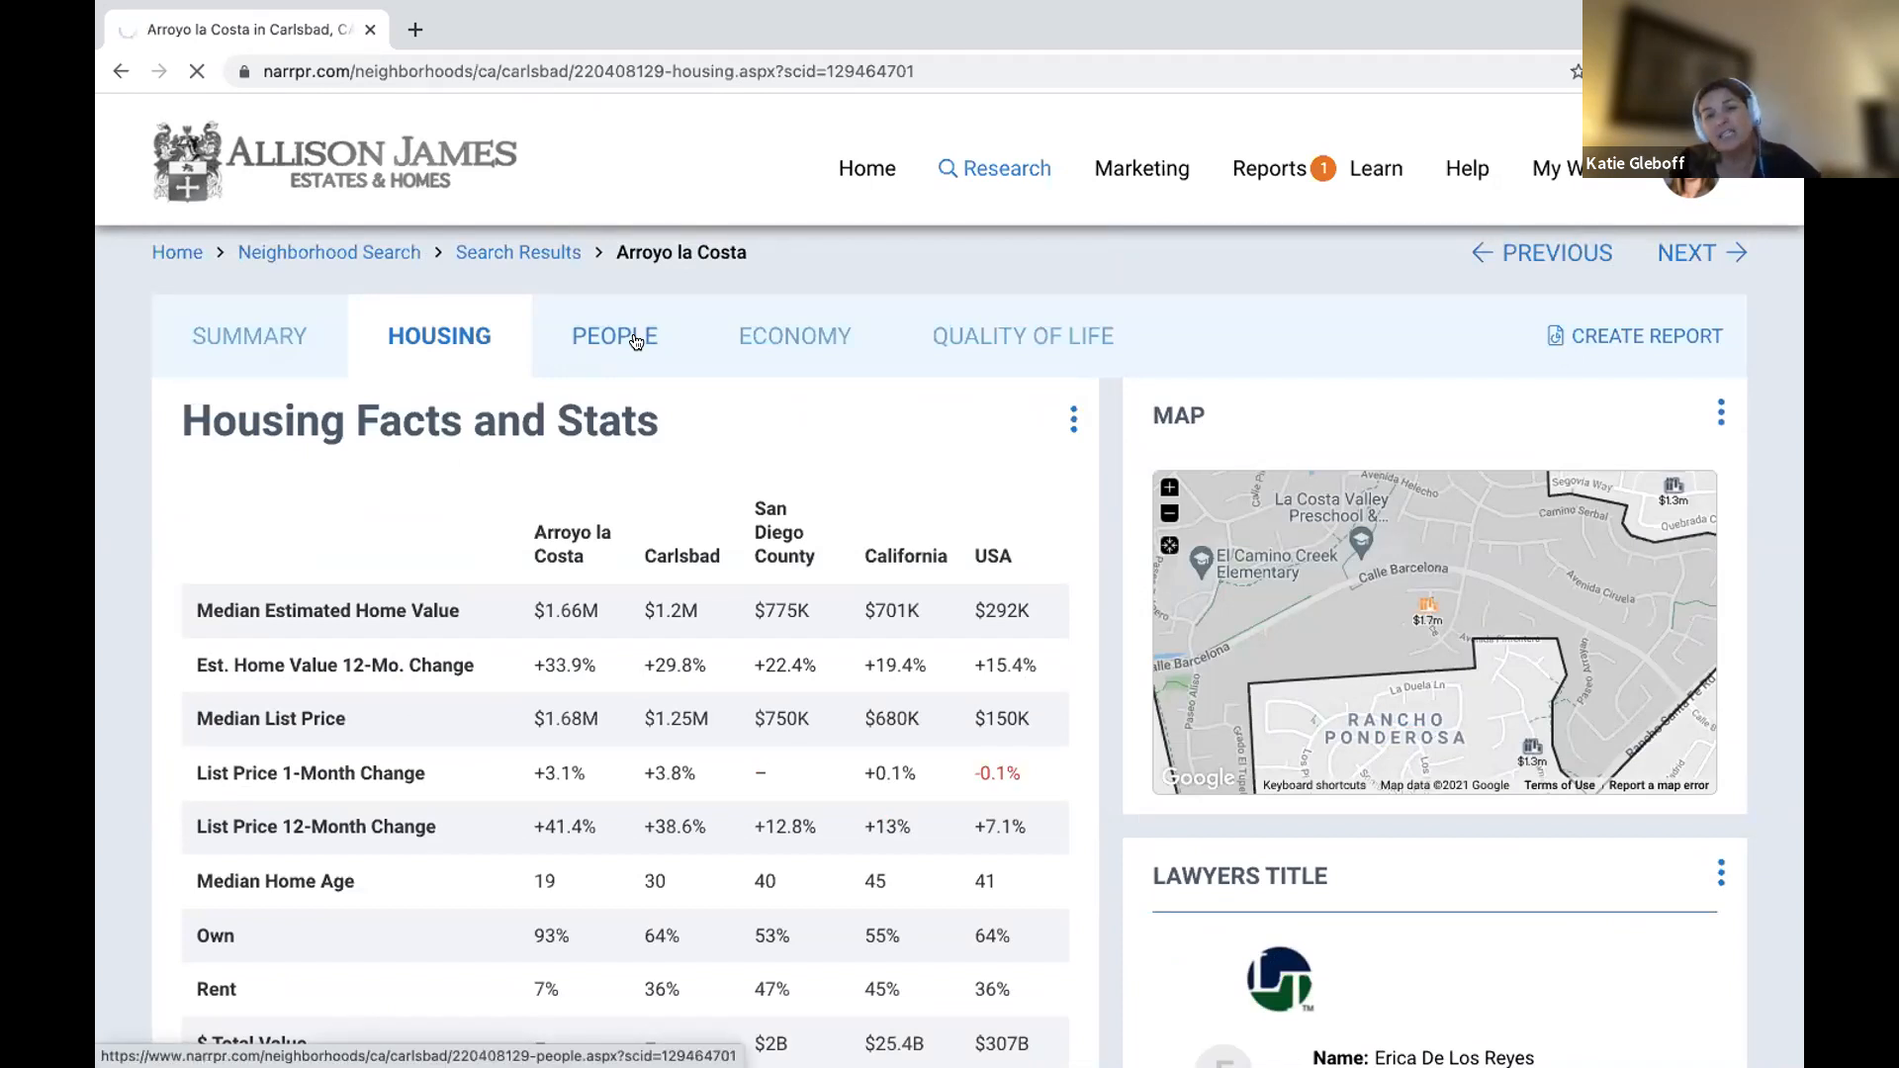
{"action": "scroll", "coordinate": [463, 627], "scroll_direction": "down", "scroll_amount": 3}
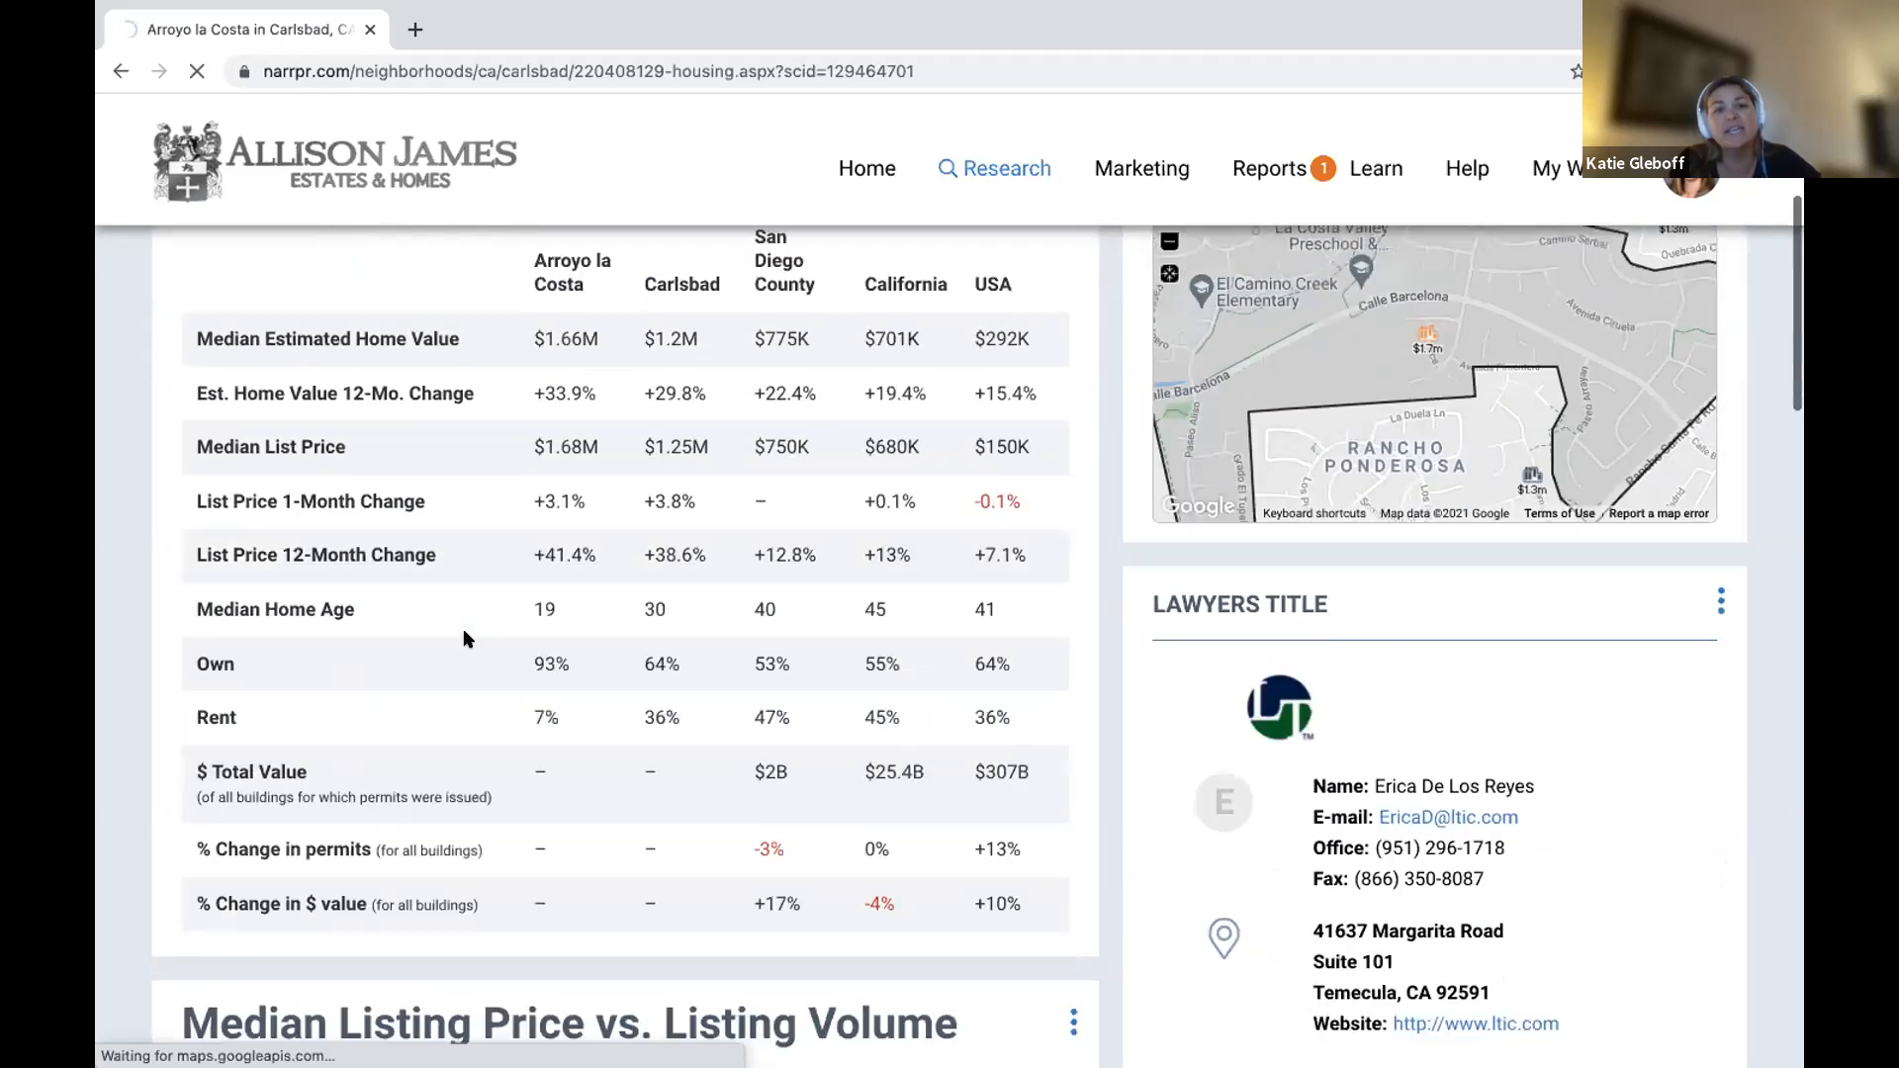
{"action": "scroll", "coordinate": [463, 627], "scroll_direction": "up", "scroll_amount": 5}
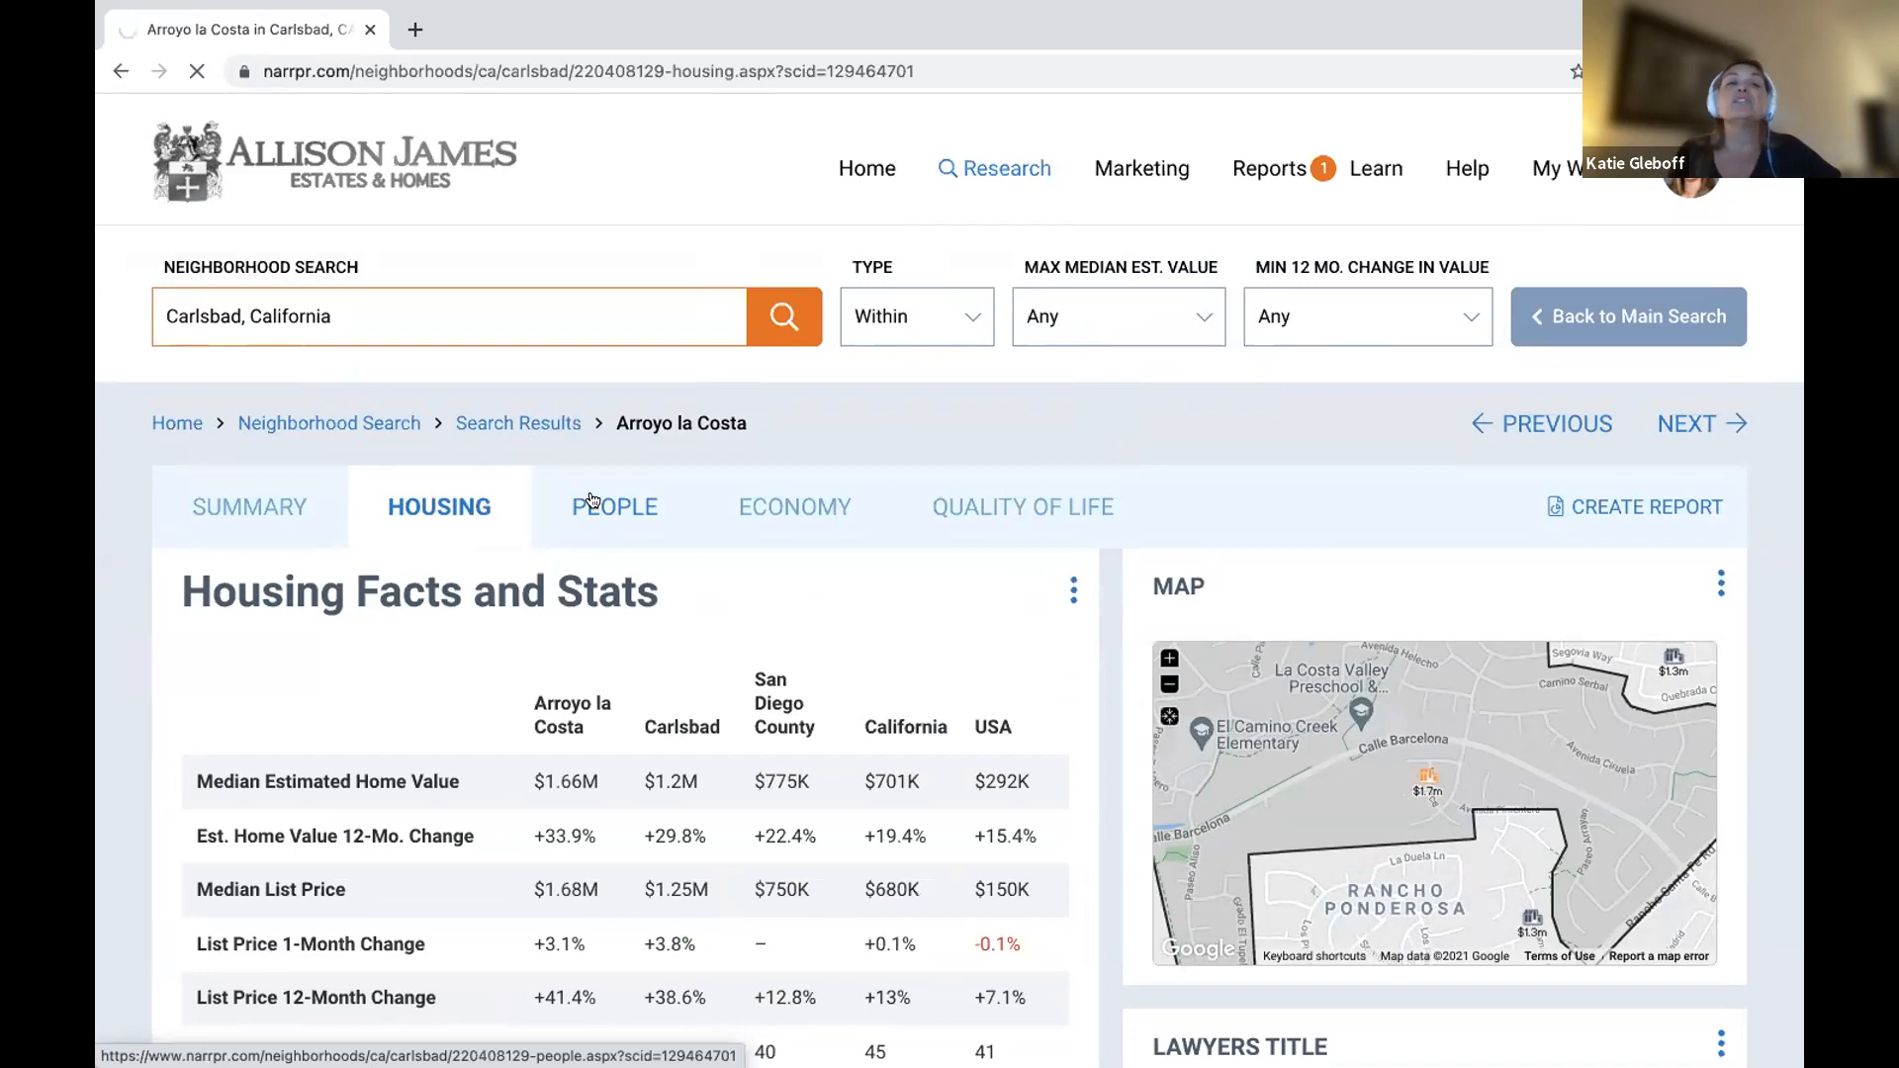
Switch to the People tab and read its 'About this data' population explanation.
{"action": "left_click", "coordinate": [592, 499]}
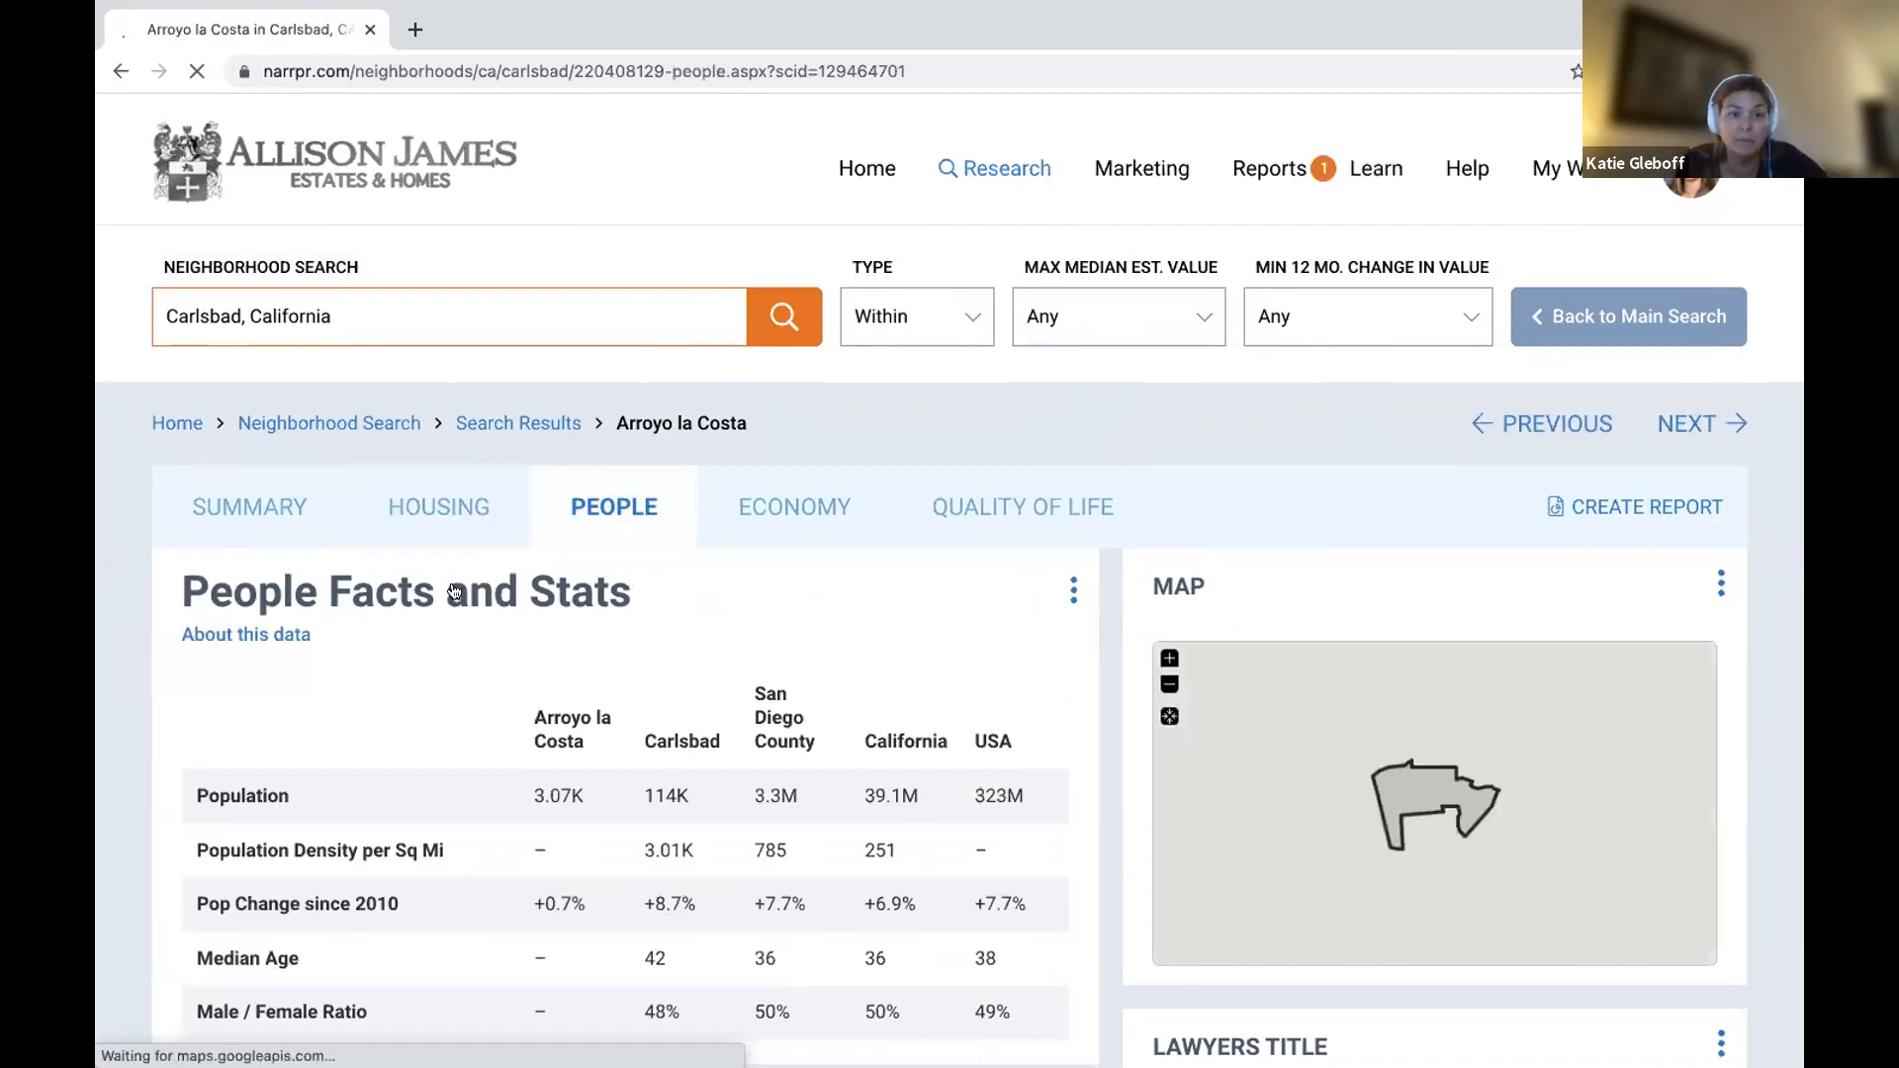
{"action": "left_click", "coordinate": [268, 637]}
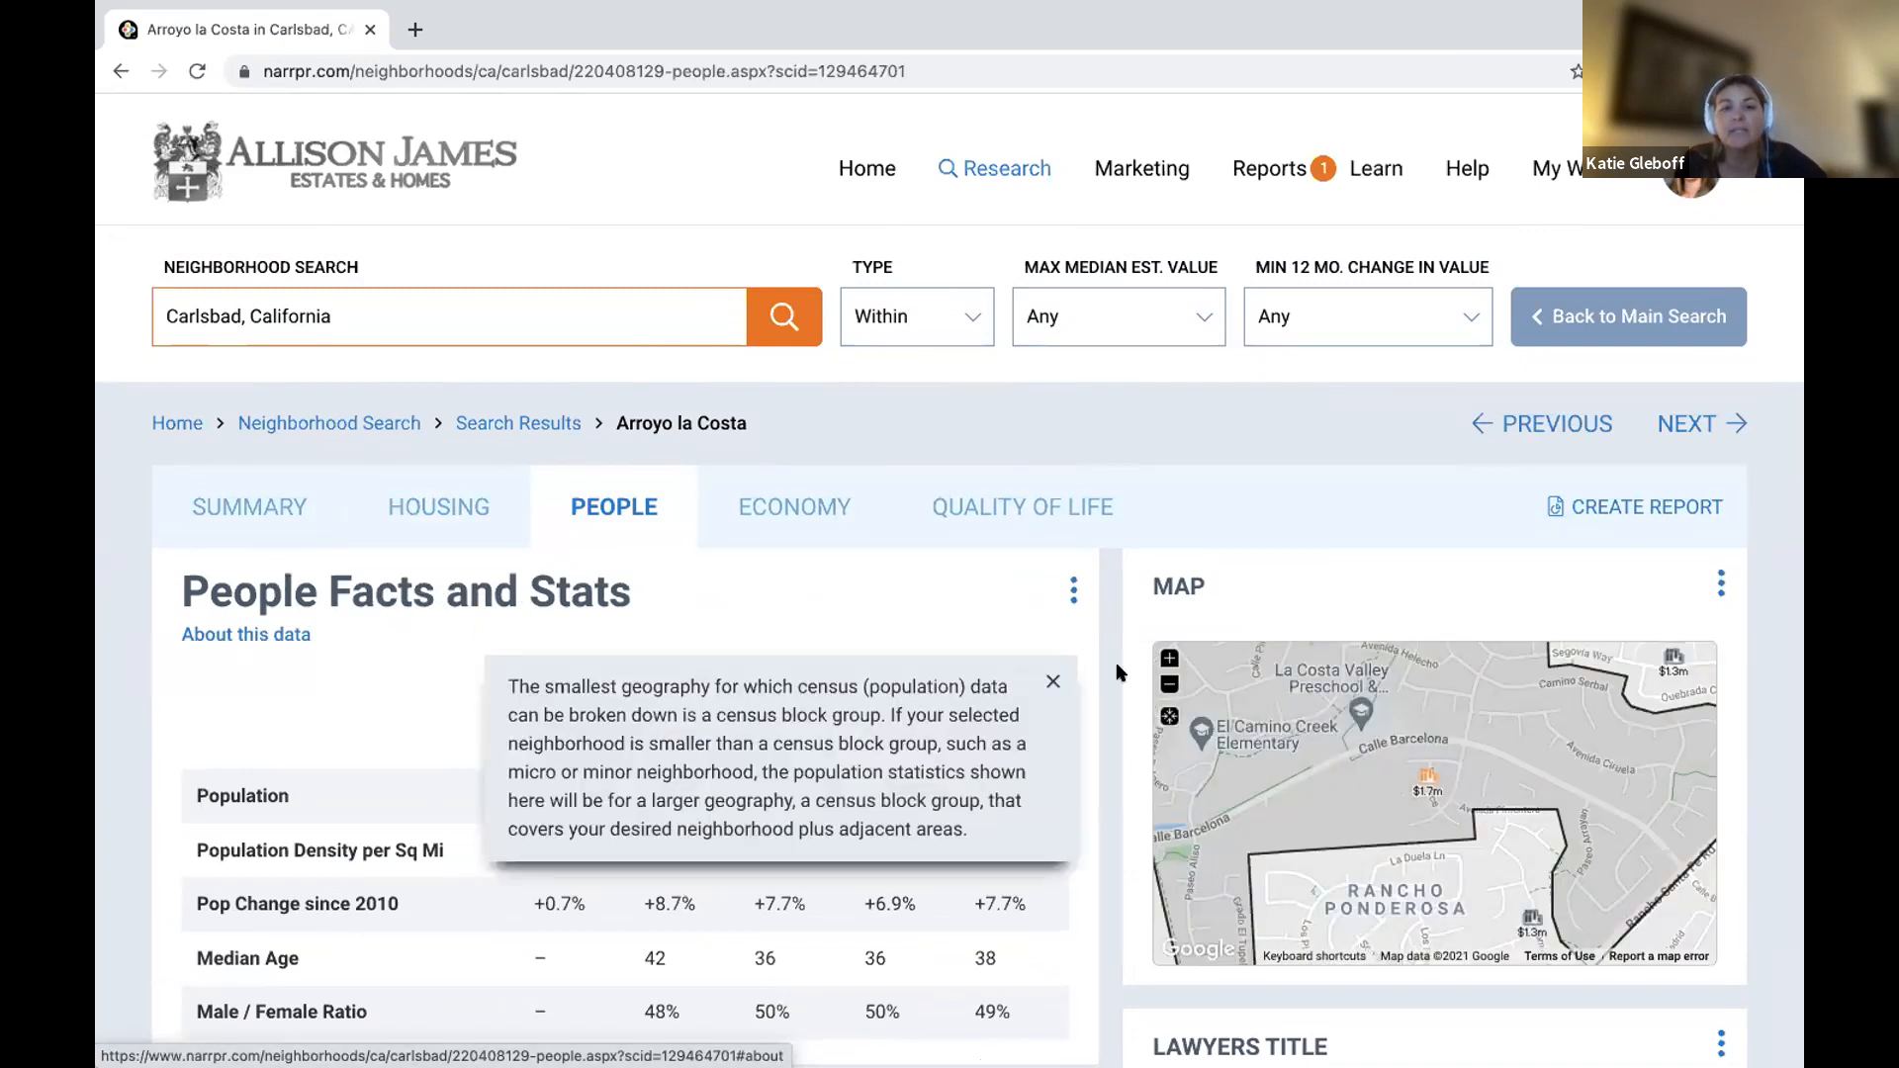
{"action": "left_click", "coordinate": [1051, 682]}
Scroll through Arroyo la Costa's demographic charts and return to the top.
{"action": "scroll", "coordinate": [980, 685], "scroll_direction": "down", "scroll_amount": 3}
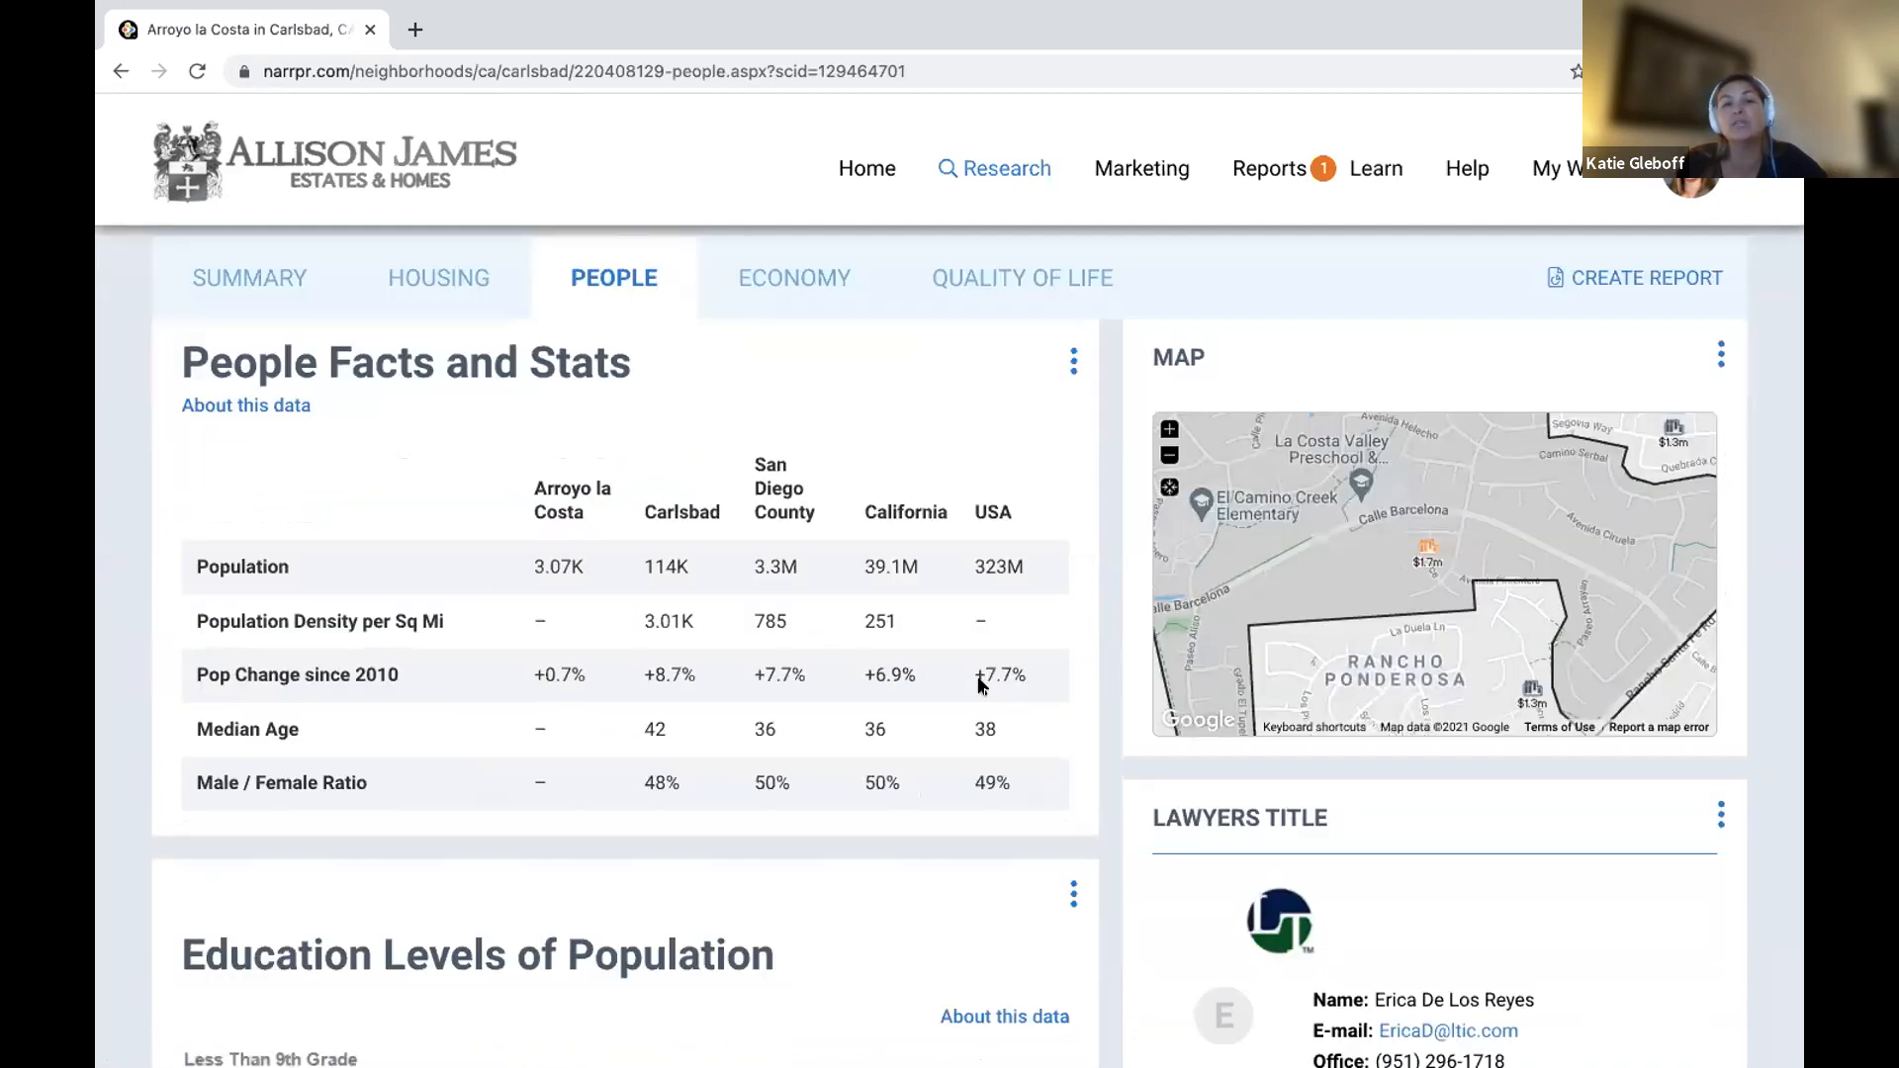
{"action": "scroll", "coordinate": [980, 686], "scroll_direction": "down", "scroll_amount": 6}
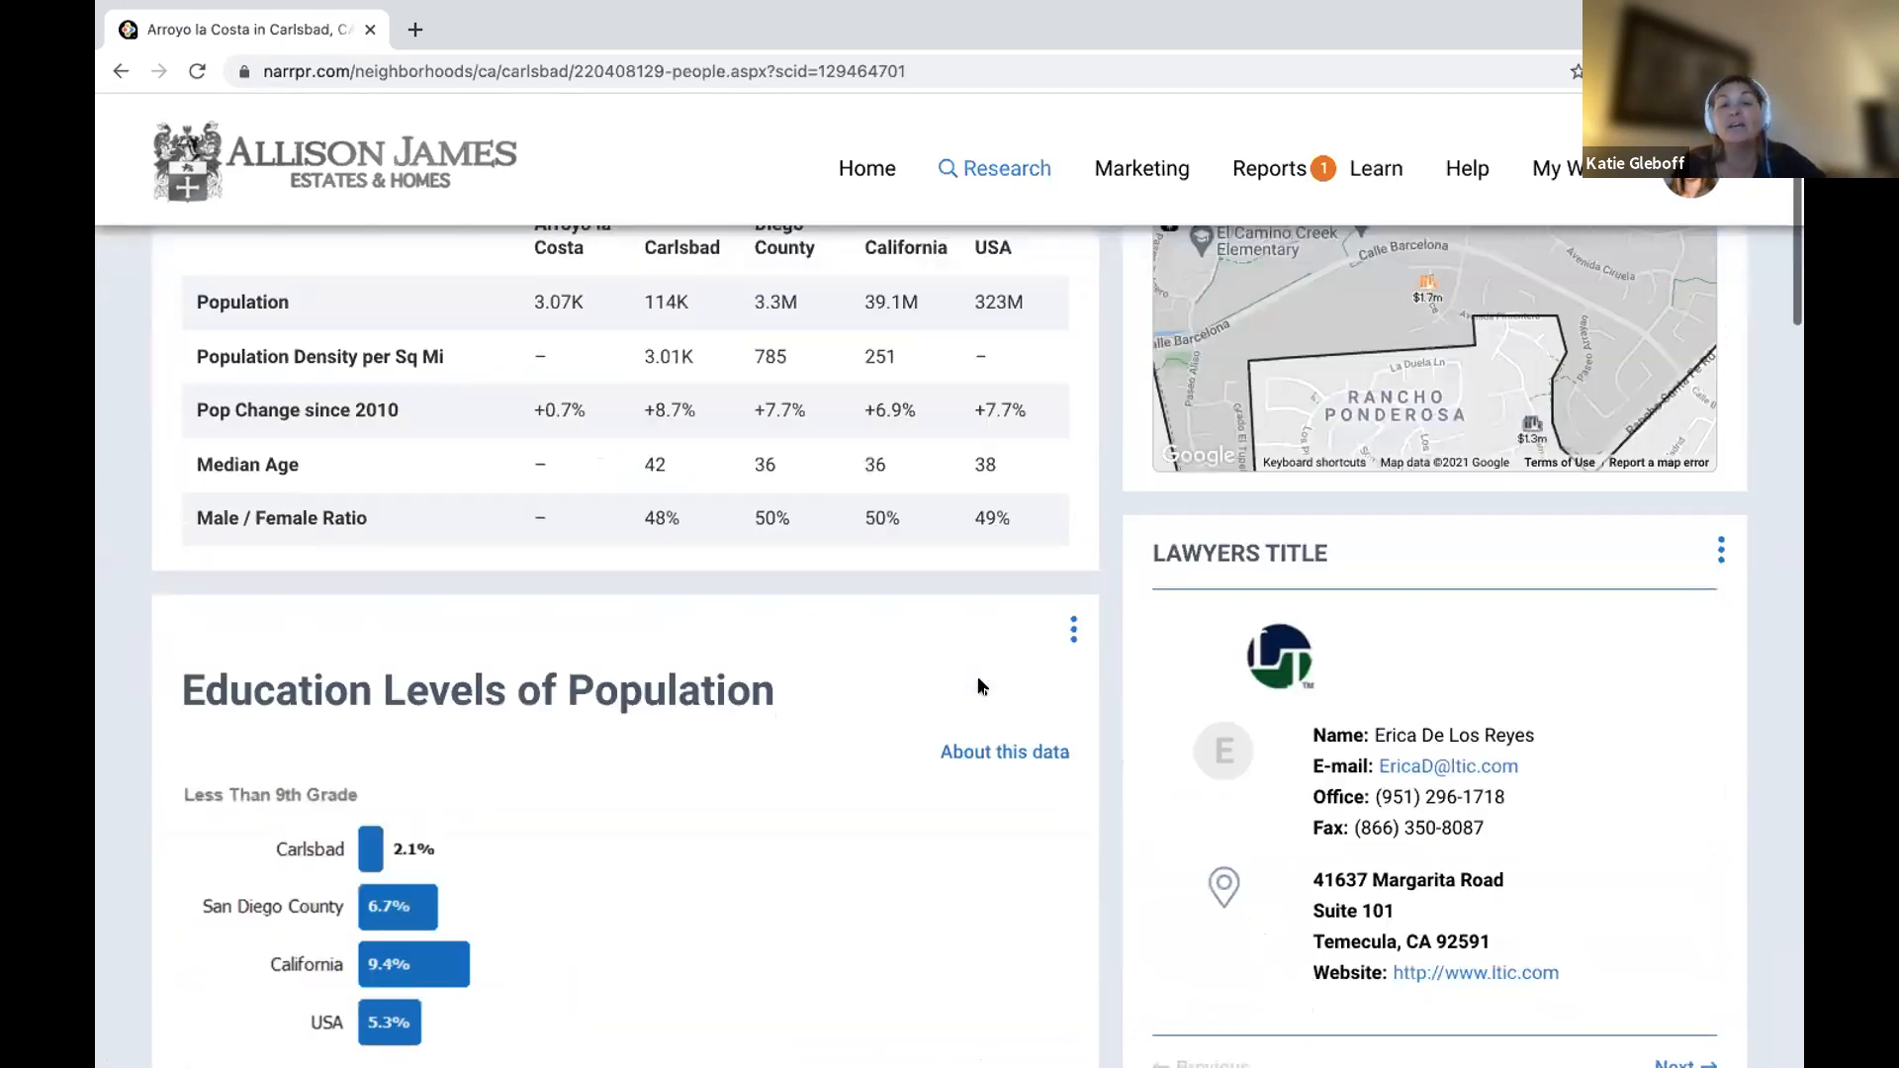
{"action": "scroll", "coordinate": [979, 685], "scroll_direction": "down", "scroll_amount": 12}
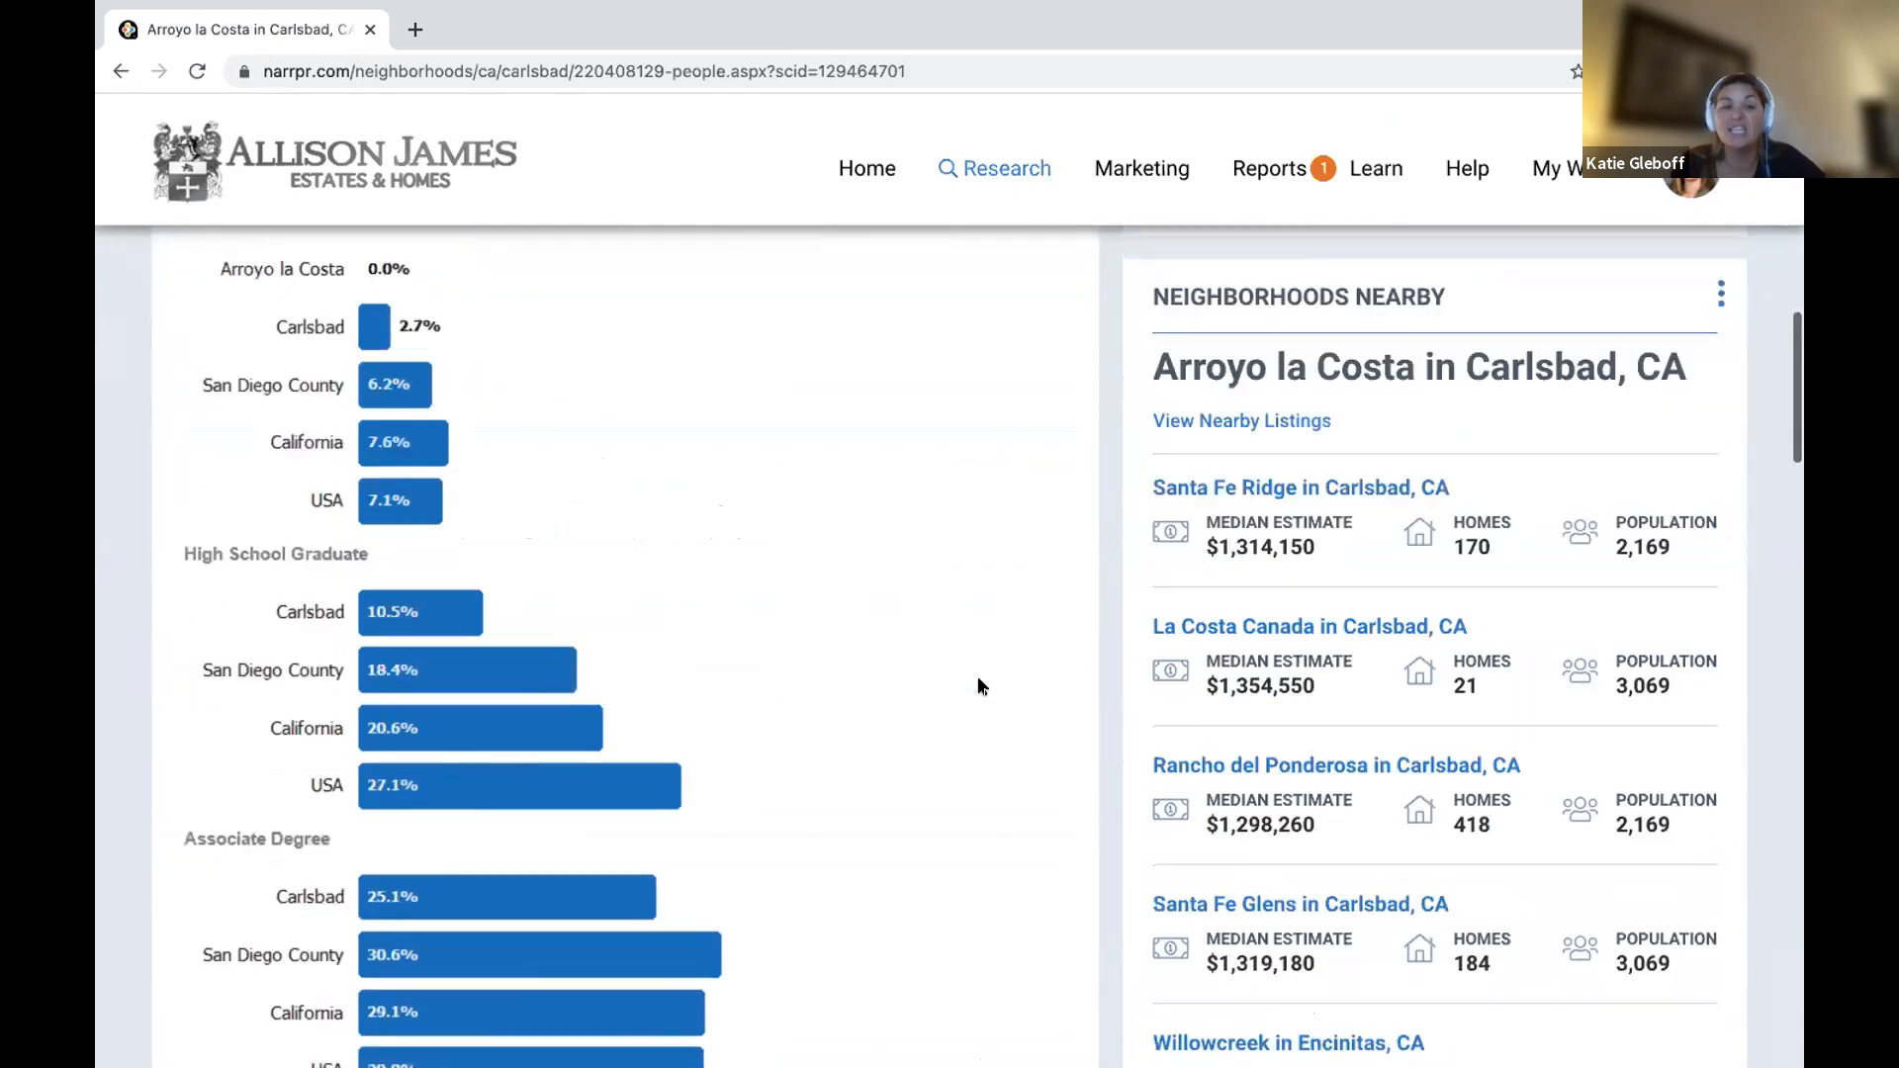
{"action": "scroll", "coordinate": [980, 685], "scroll_direction": "down", "scroll_amount": 9}
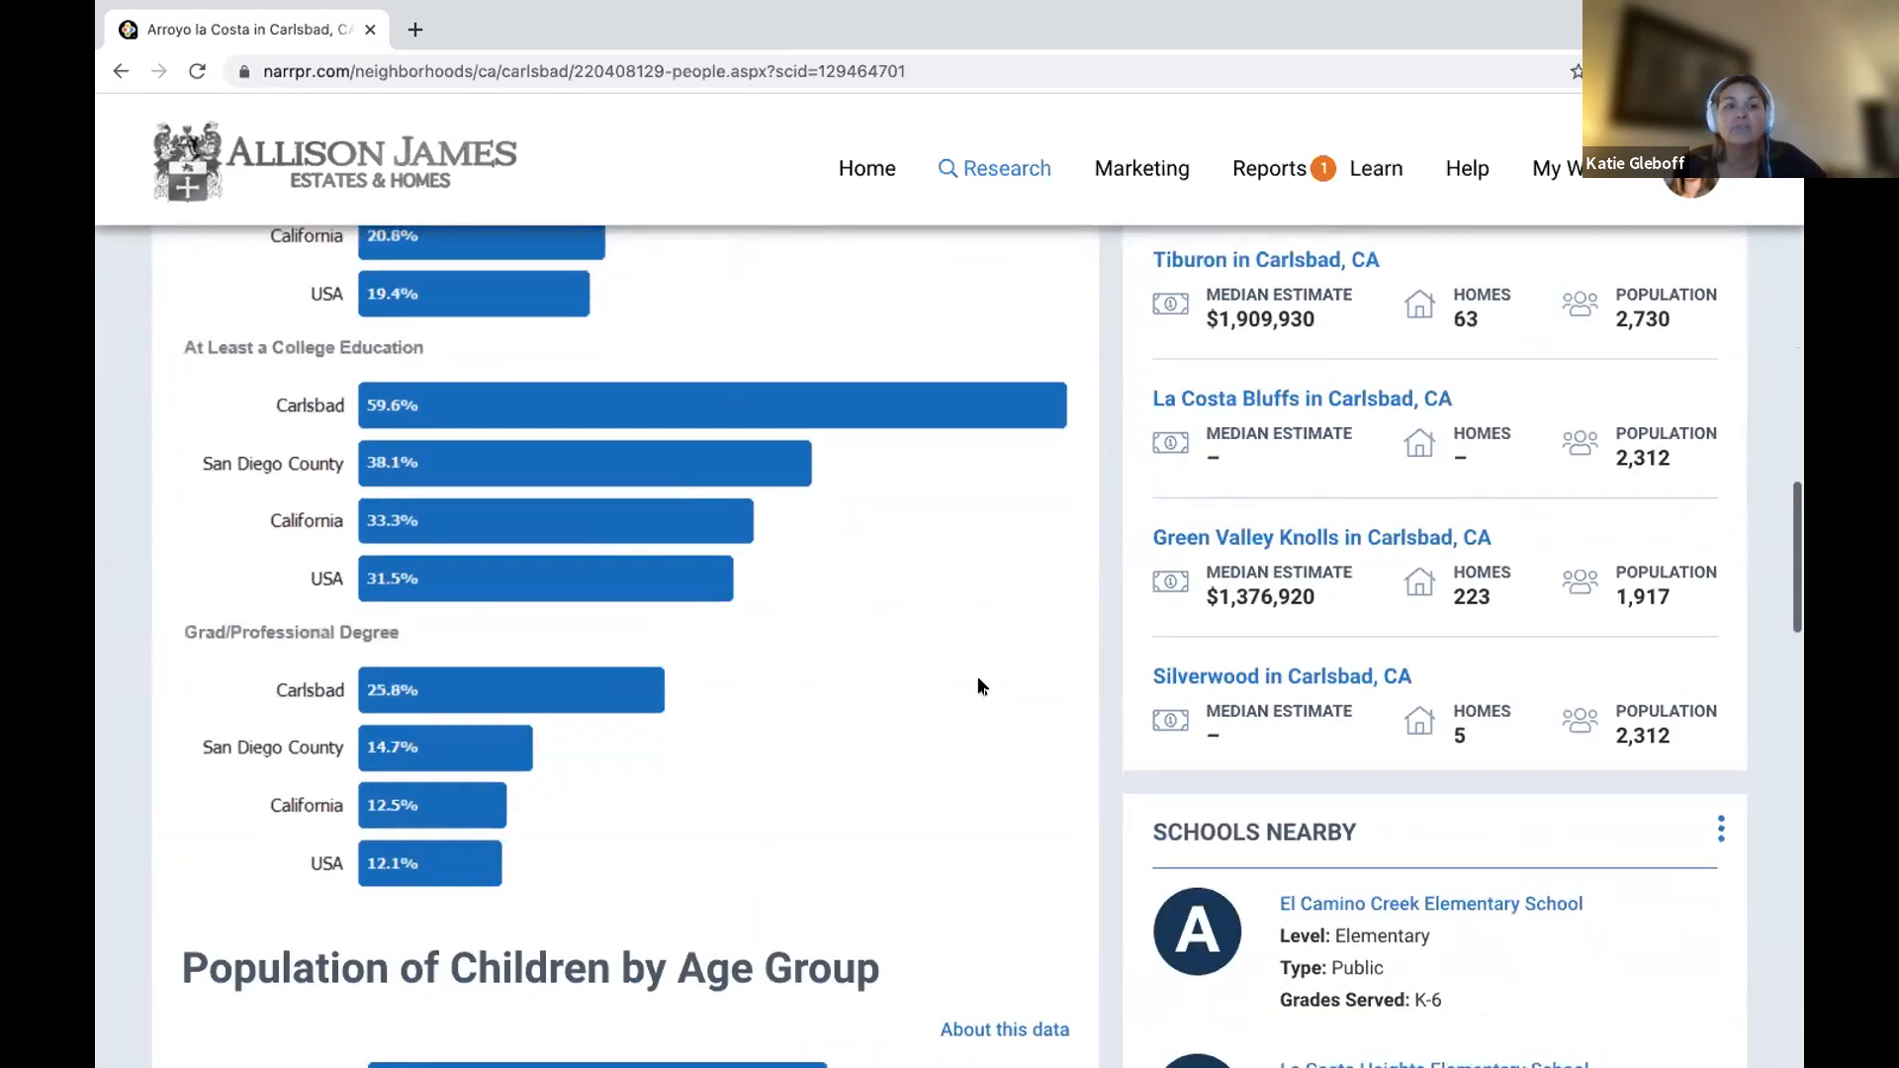
{"action": "scroll", "coordinate": [980, 686], "scroll_direction": "down", "scroll_amount": 5}
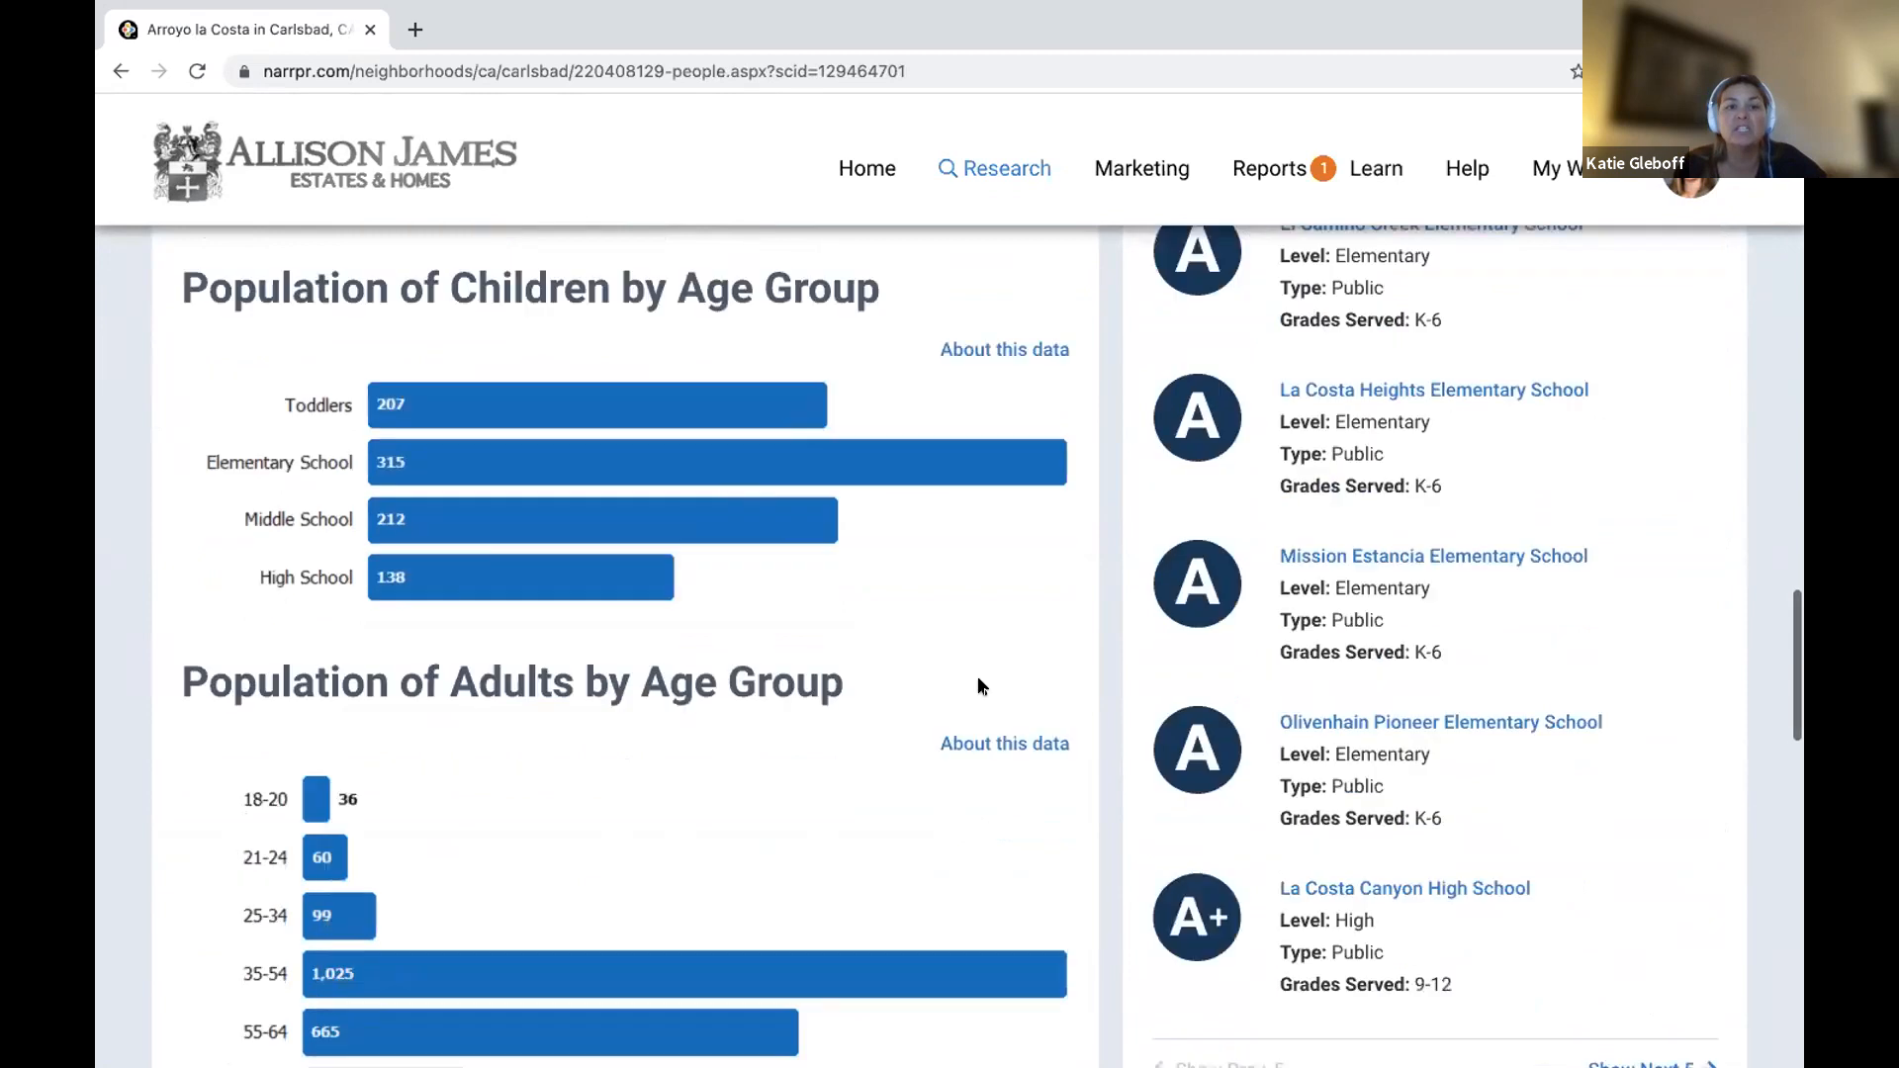
{"action": "scroll", "coordinate": [979, 686], "scroll_direction": "down", "scroll_amount": 1}
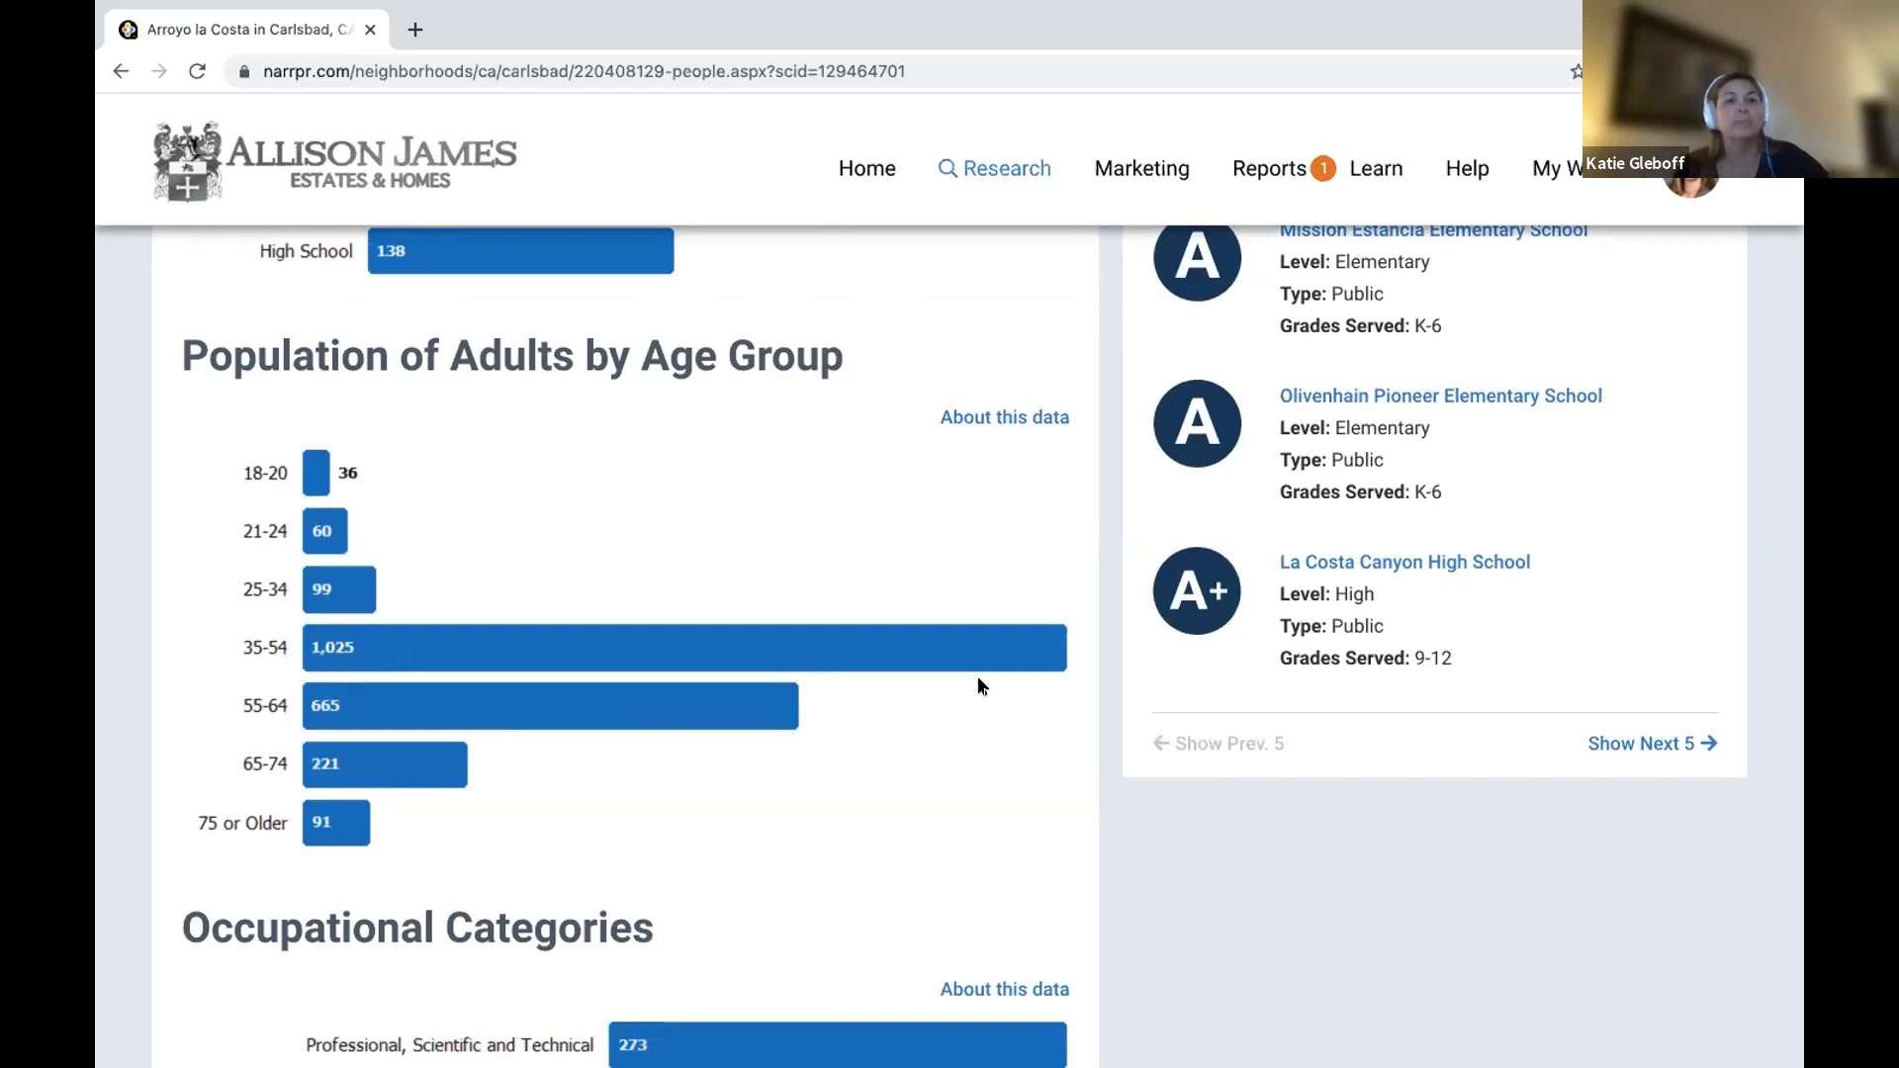
{"action": "scroll", "coordinate": [979, 685], "scroll_direction": "down", "scroll_amount": 11}
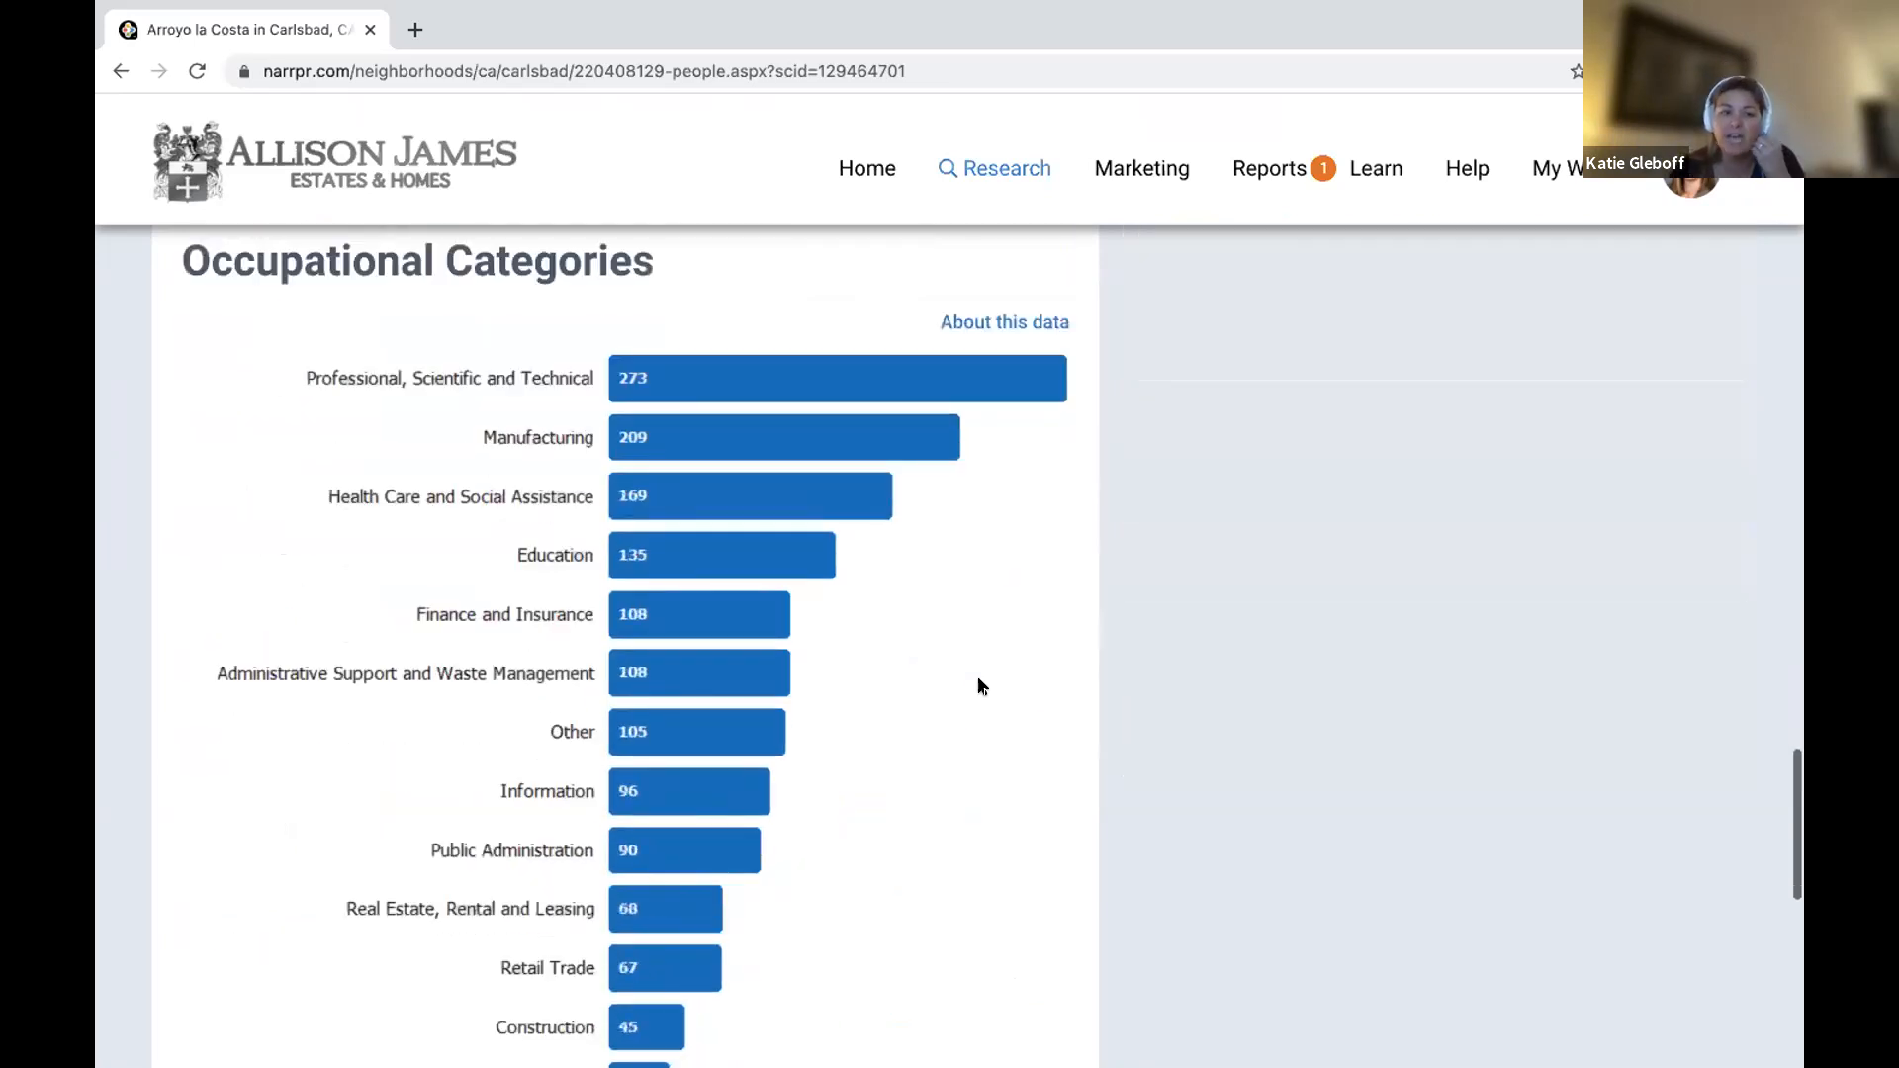
{"action": "scroll", "coordinate": [979, 685], "scroll_direction": "down", "scroll_amount": 6}
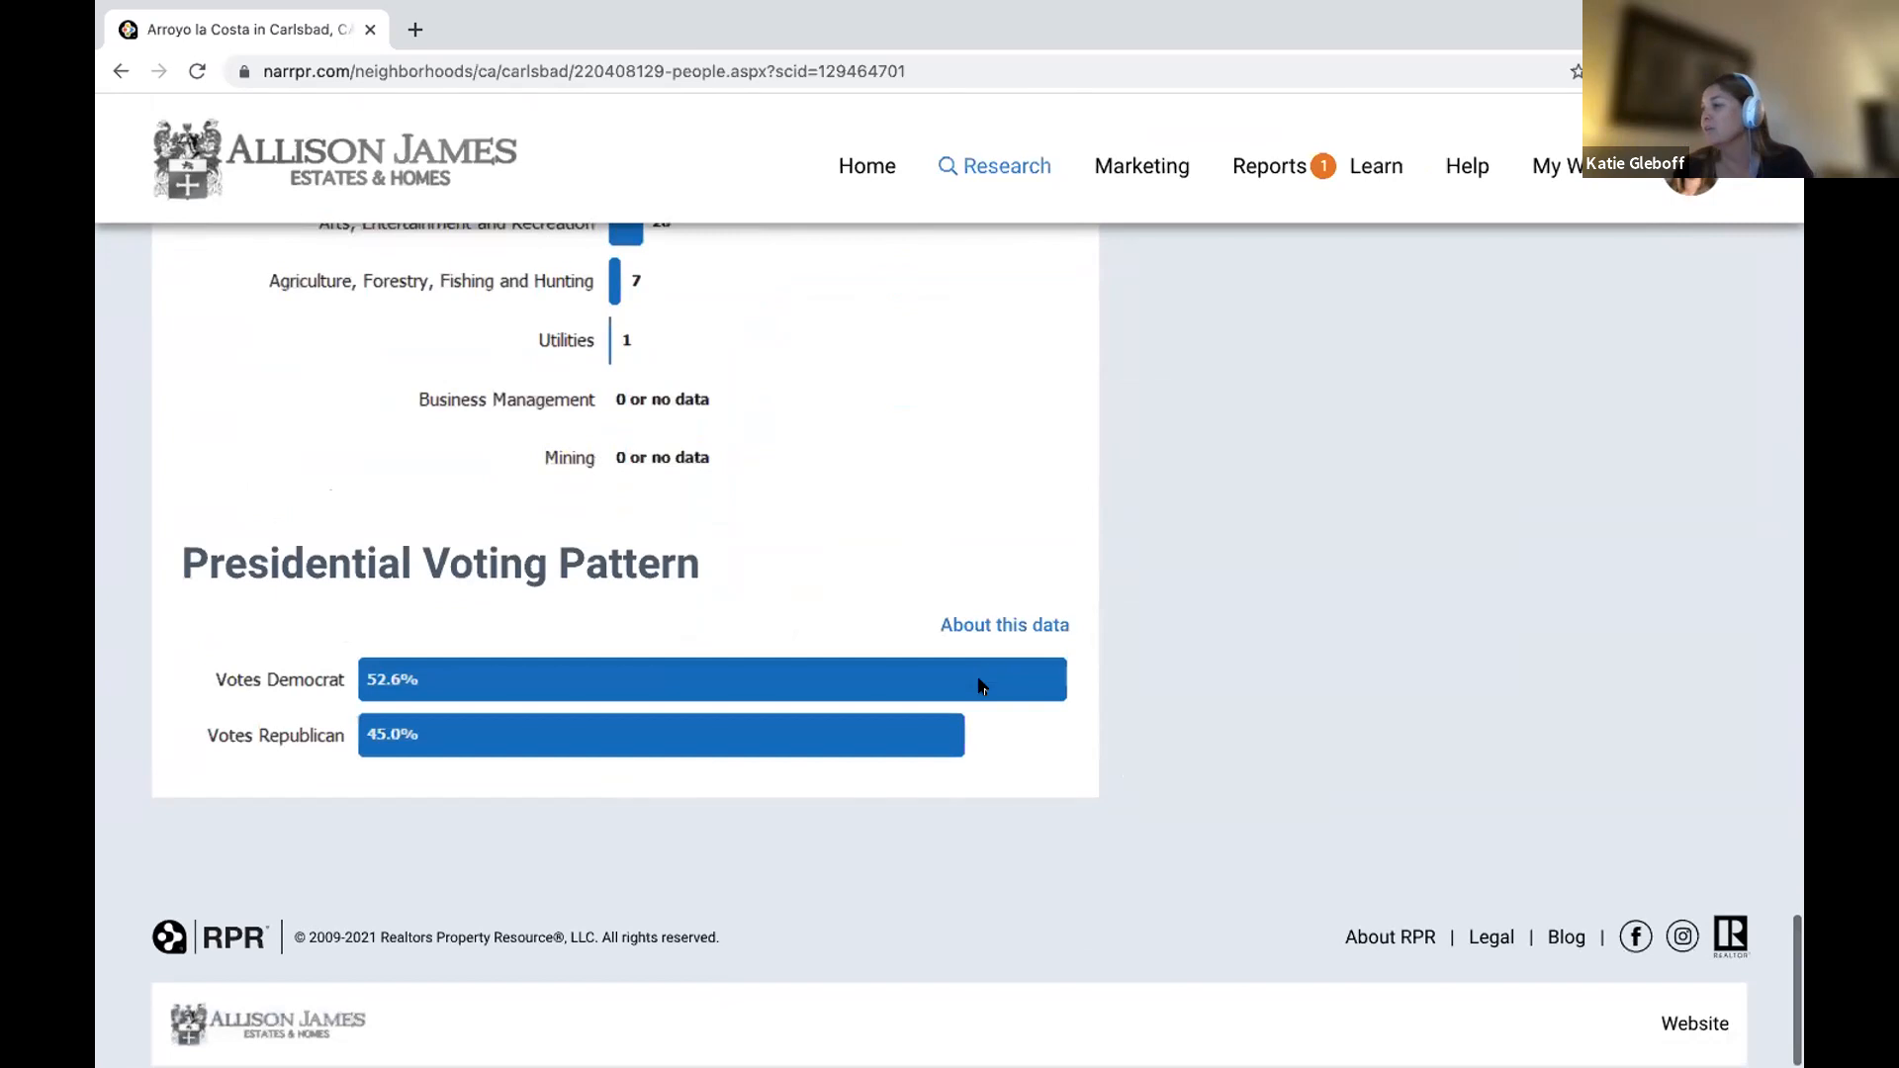
{"action": "scroll", "coordinate": [980, 686], "scroll_direction": "up", "scroll_amount": 7}
{"action": "scroll", "coordinate": [980, 686], "scroll_direction": "up", "scroll_amount": 6}
{"action": "scroll", "coordinate": [982, 689], "scroll_direction": "up", "scroll_amount": 20}
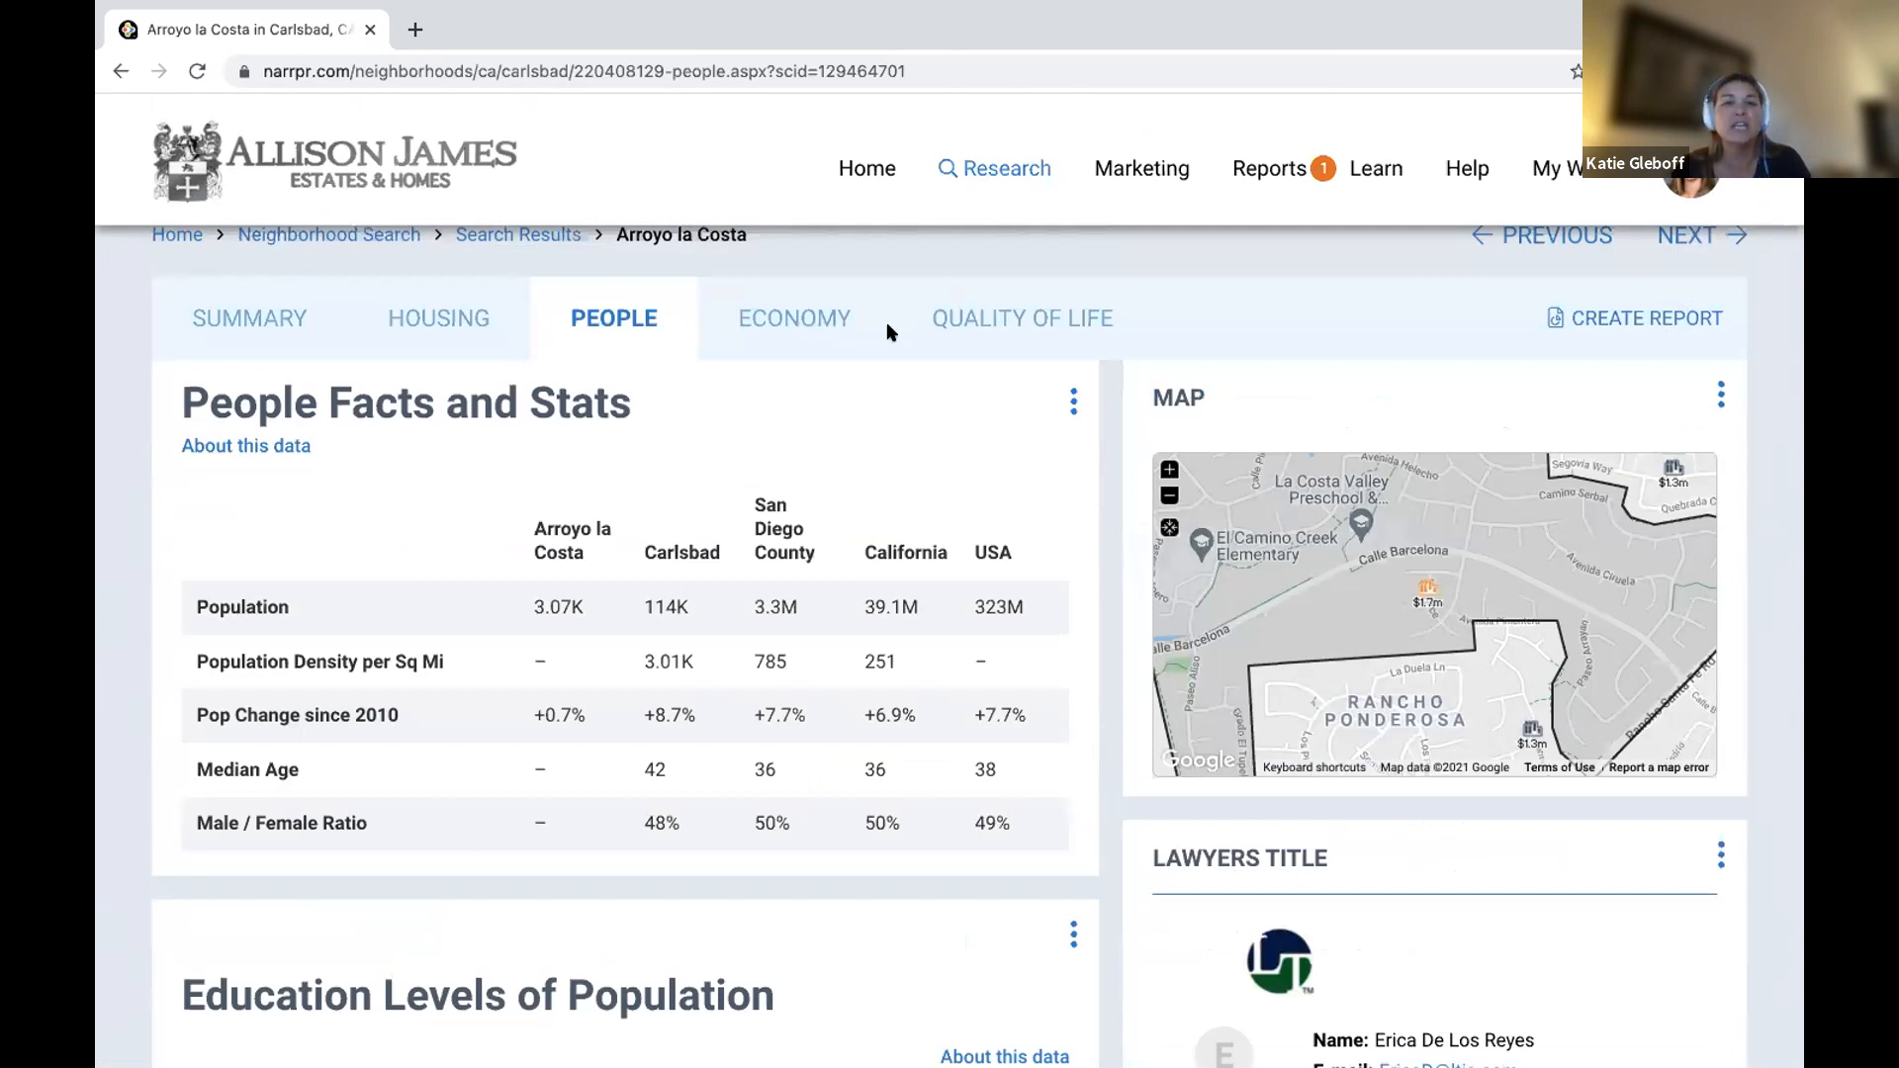
Open the Economy tab and scroll down to the Unemployment Rate chart and back.
{"action": "left_click", "coordinate": [777, 318]}
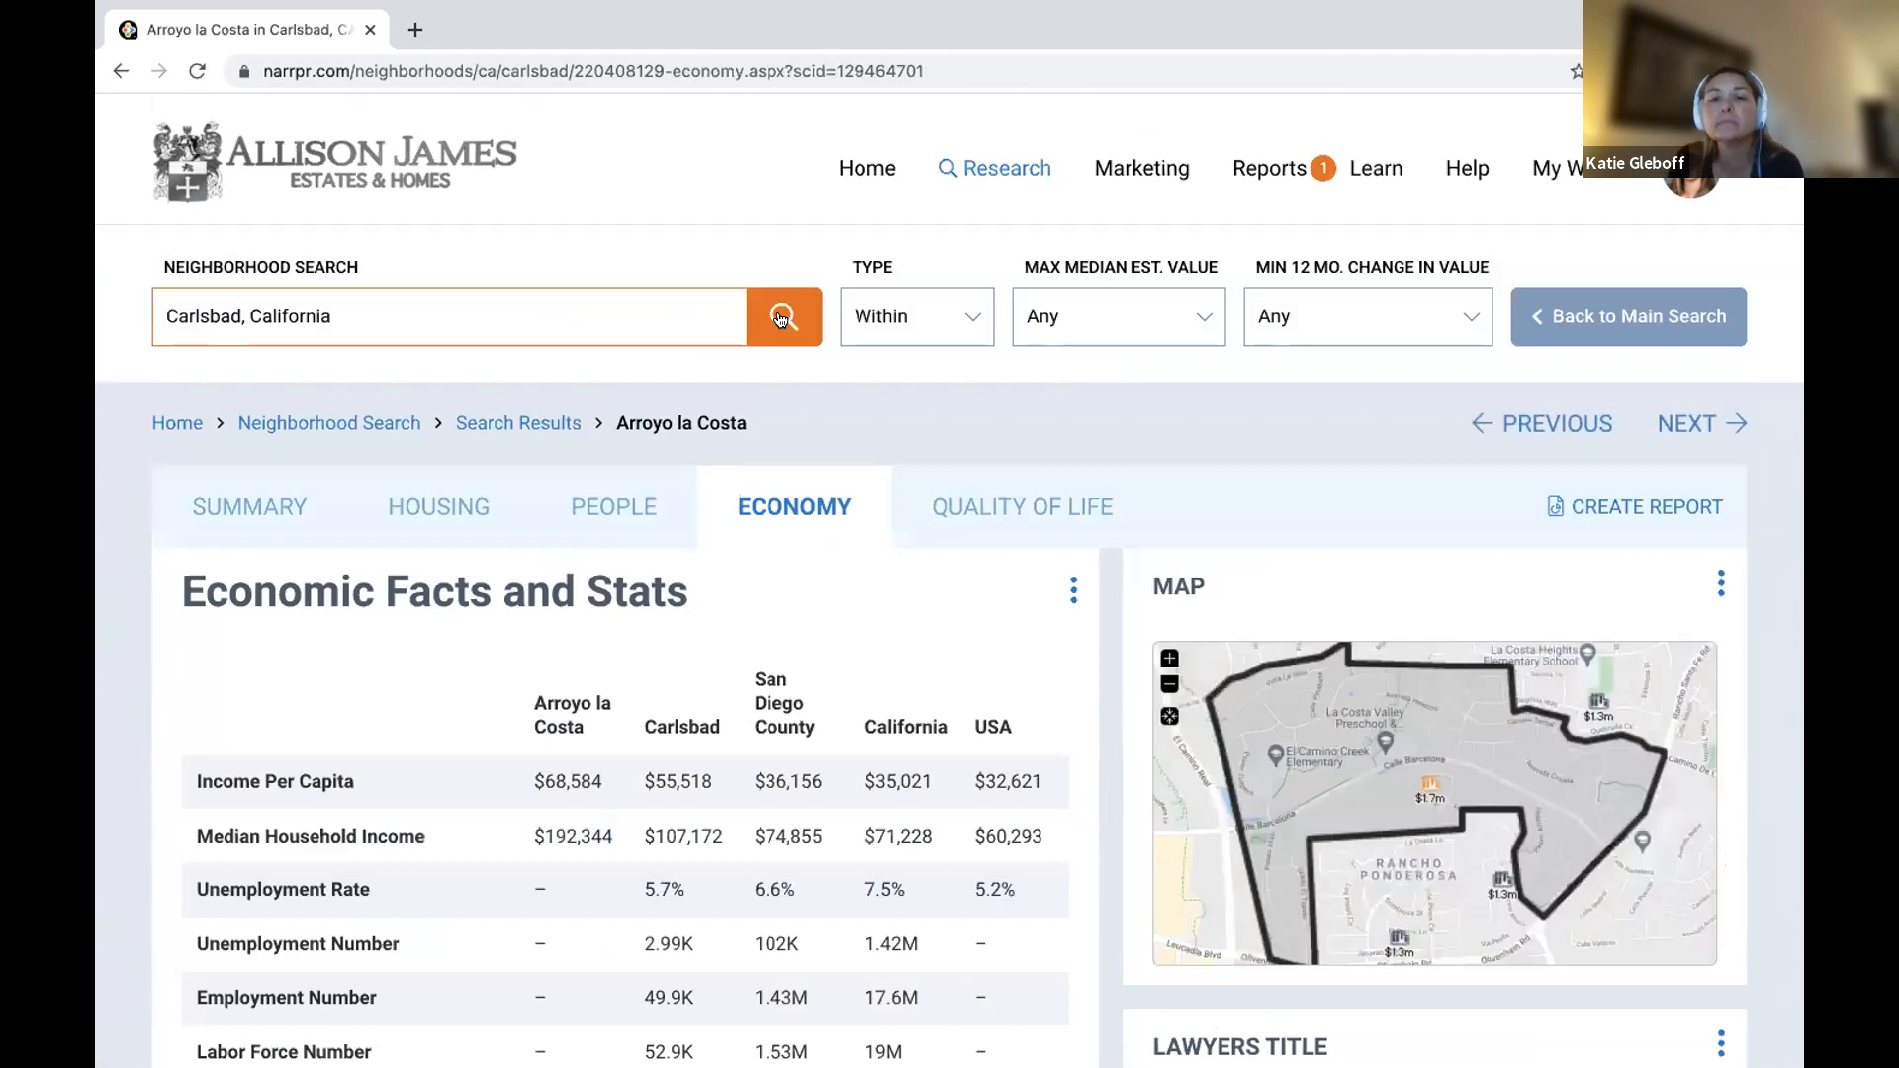
{"action": "scroll", "coordinate": [841, 519], "scroll_direction": "down", "scroll_amount": 3}
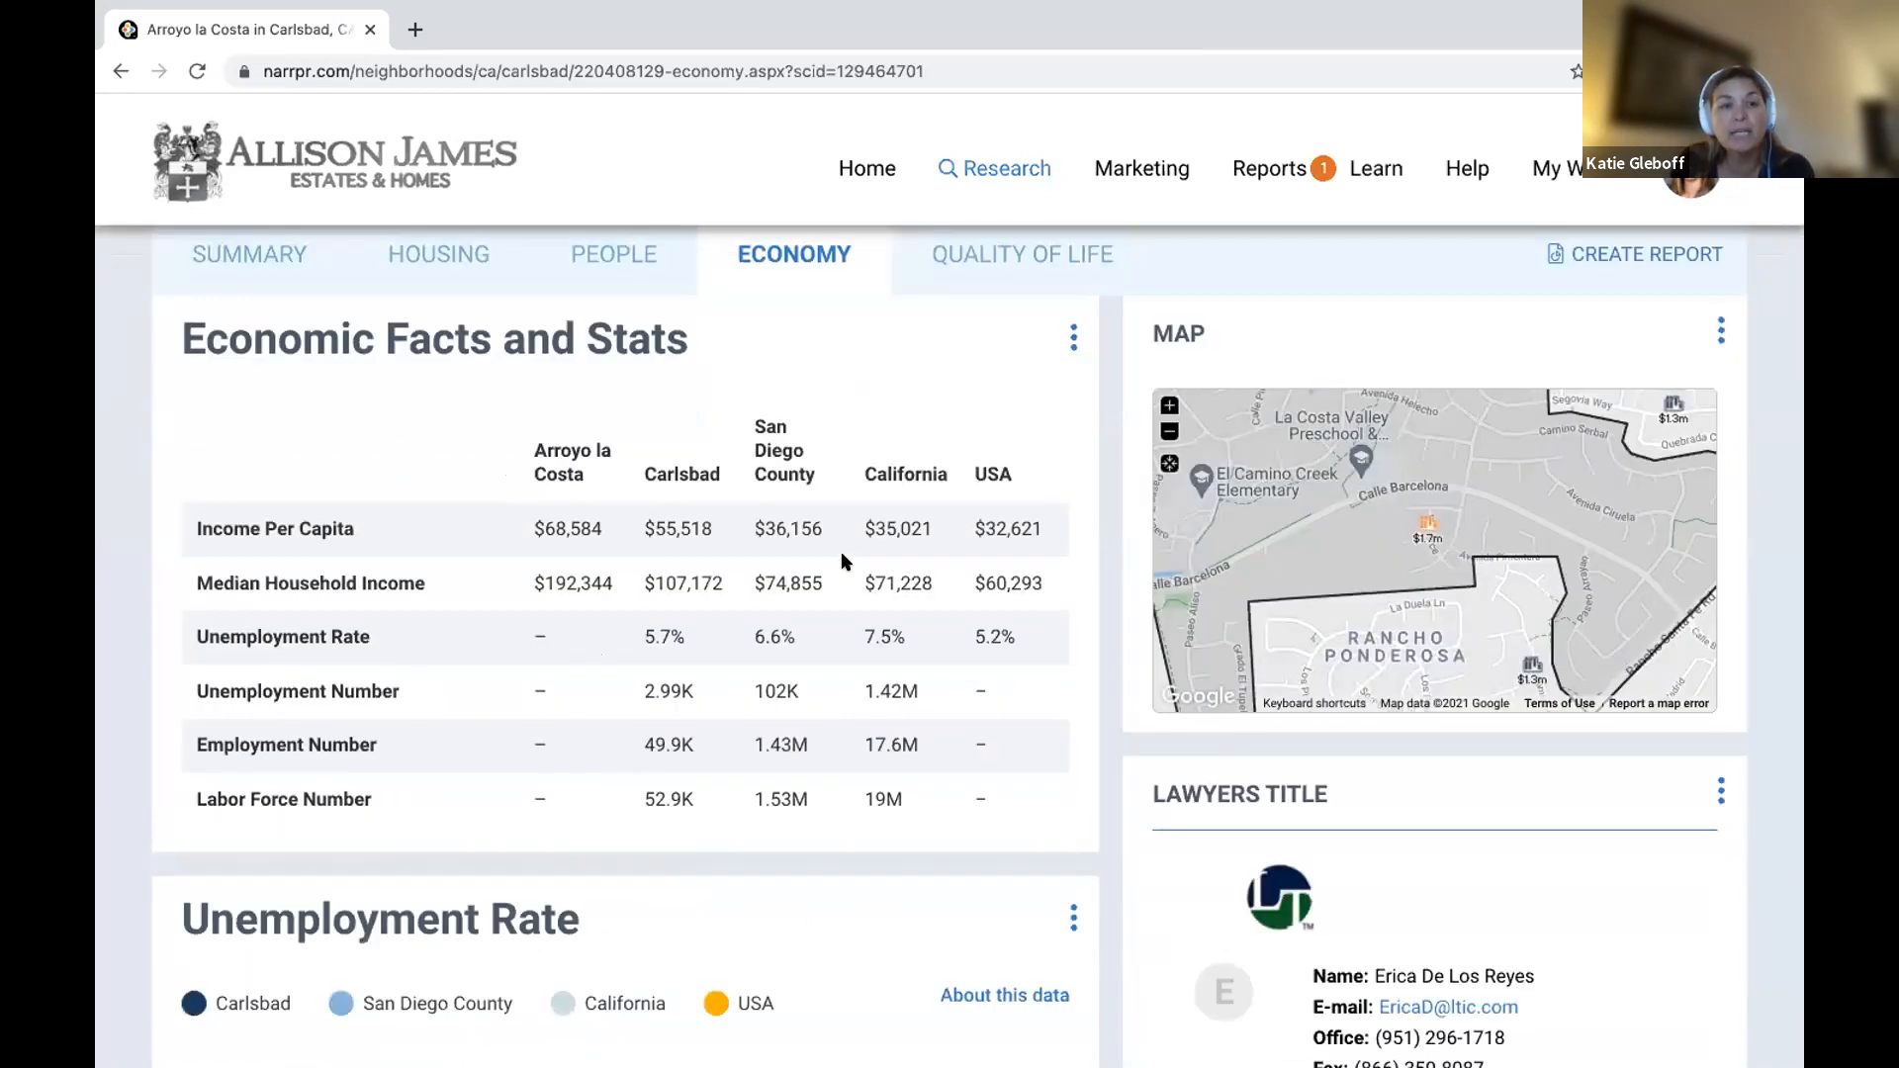
{"action": "scroll", "coordinate": [849, 562], "scroll_direction": "down", "scroll_amount": 8}
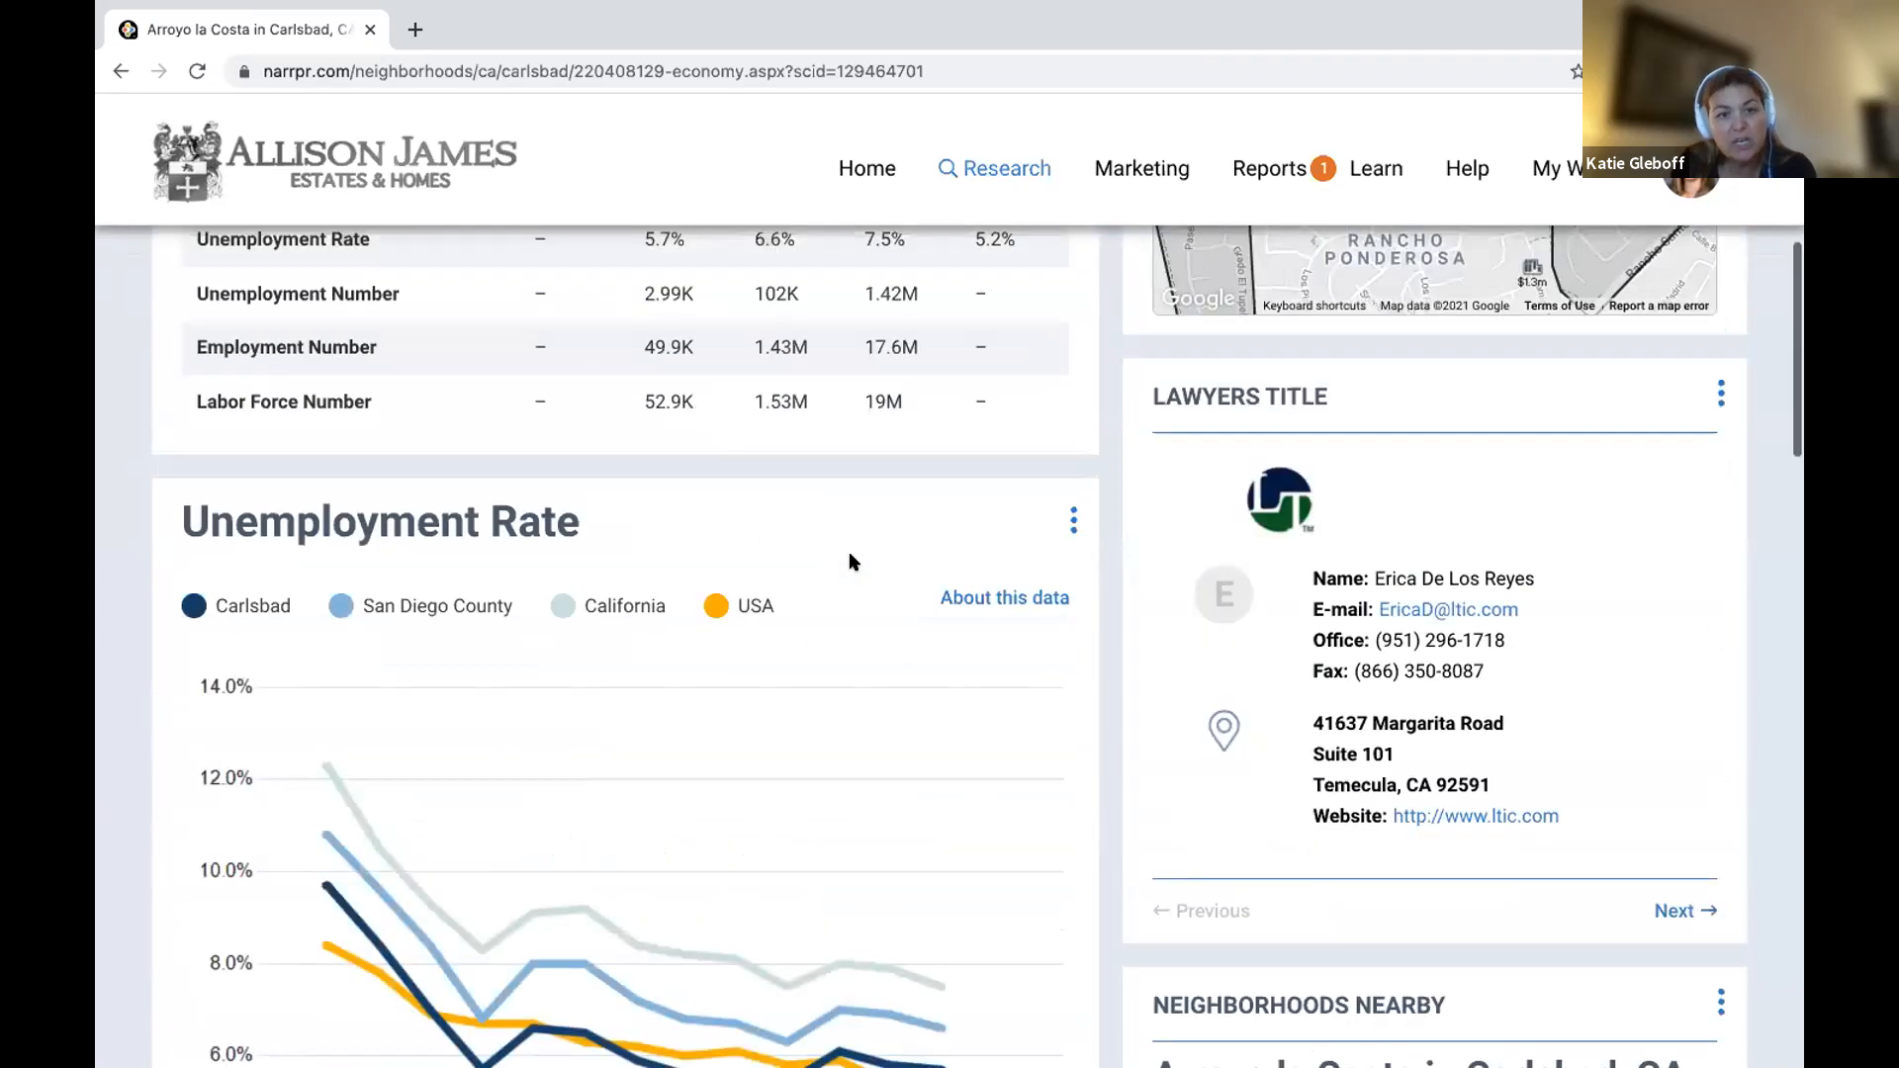
{"action": "scroll", "coordinate": [851, 562], "scroll_direction": "down", "scroll_amount": 5}
{"action": "scroll", "coordinate": [851, 562], "scroll_direction": "up", "scroll_amount": 15}
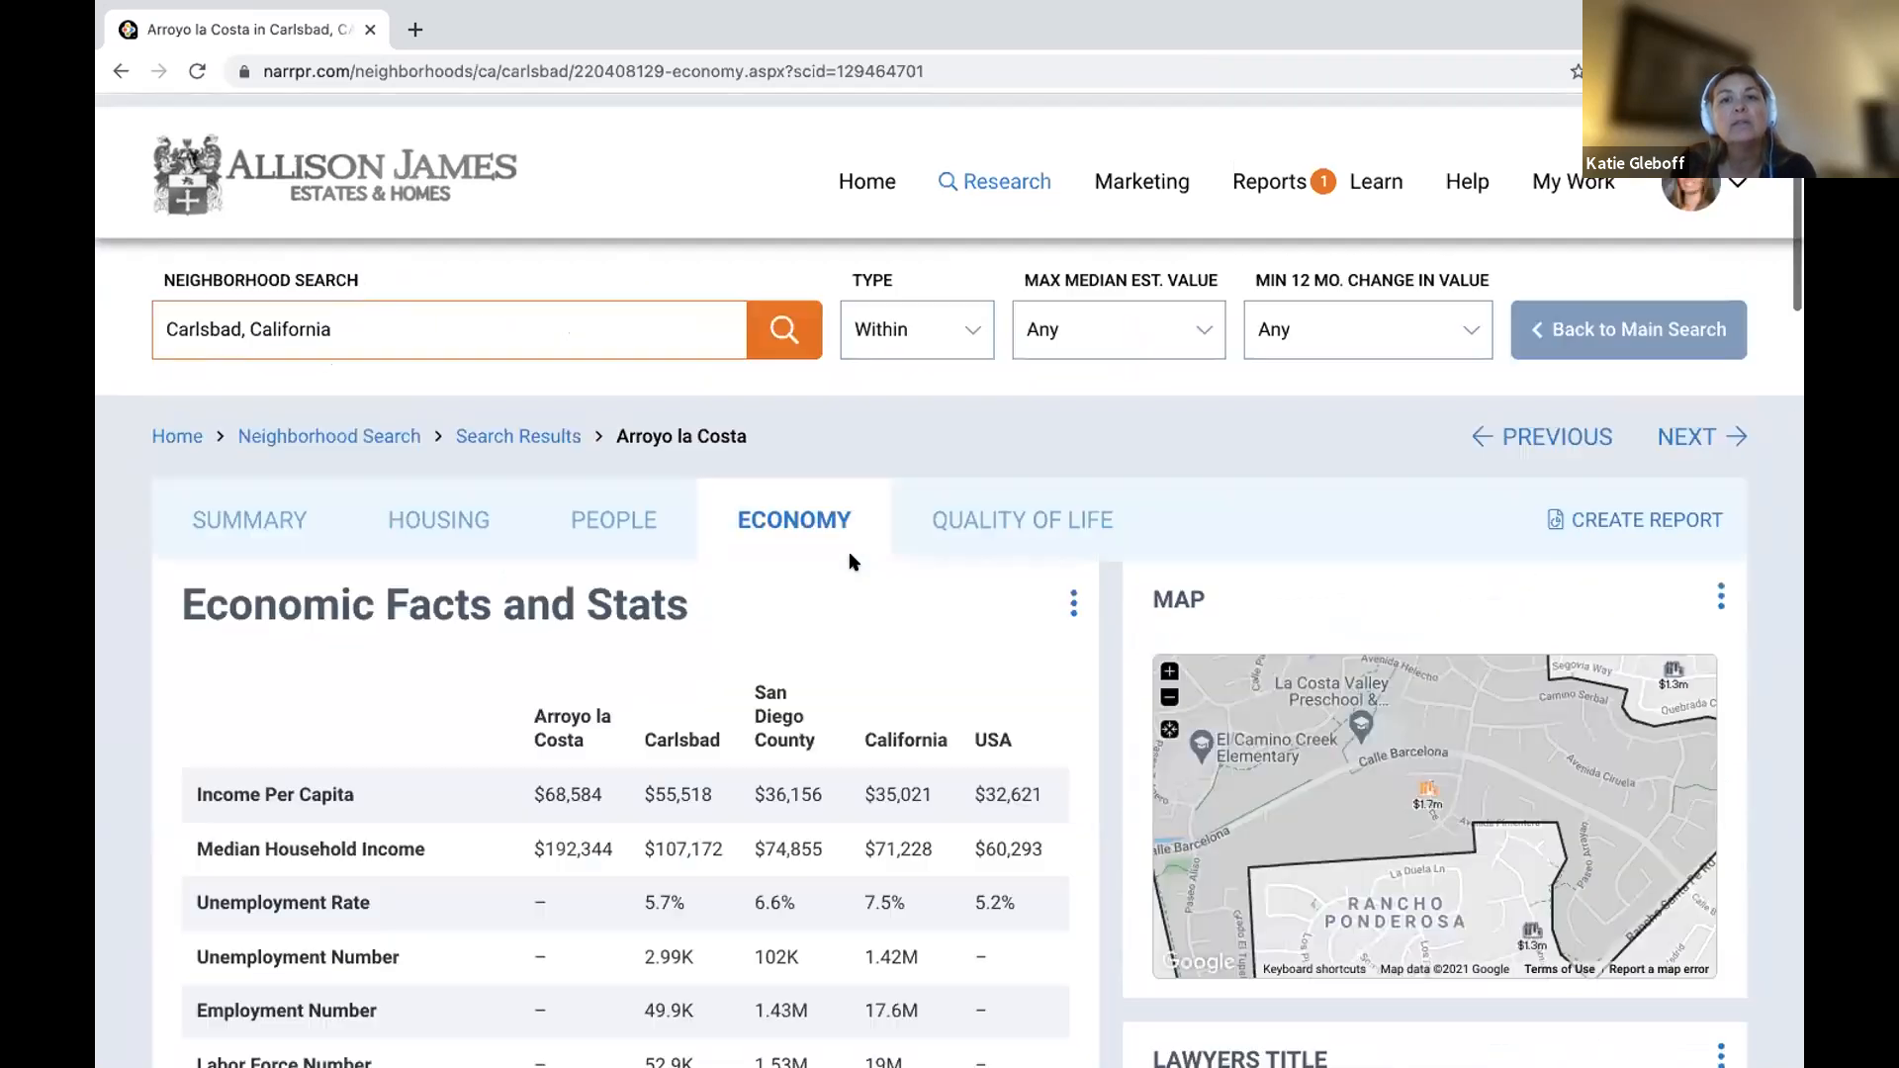
Switch to the Quality of Life tab and scroll through its stats.
{"action": "left_click", "coordinate": [973, 509]}
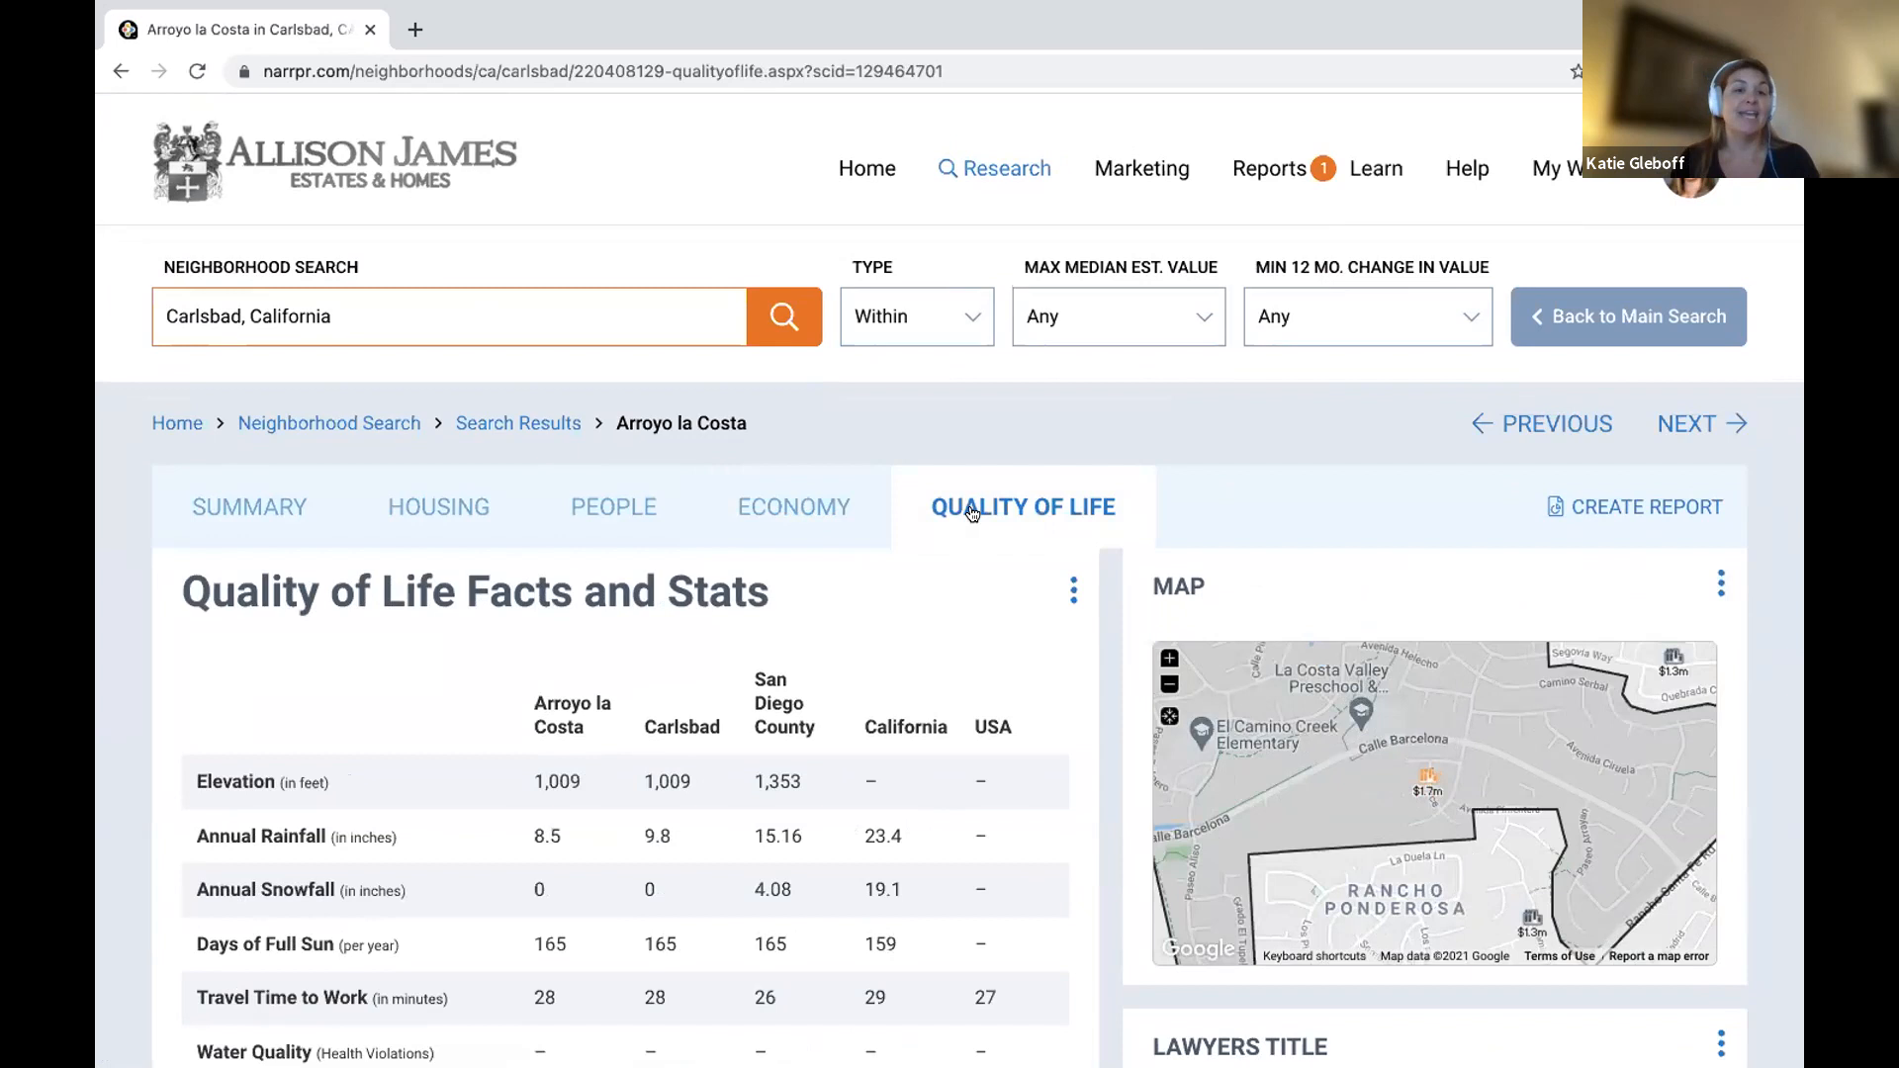
{"action": "scroll", "coordinate": [972, 513], "scroll_direction": "down", "scroll_amount": 2}
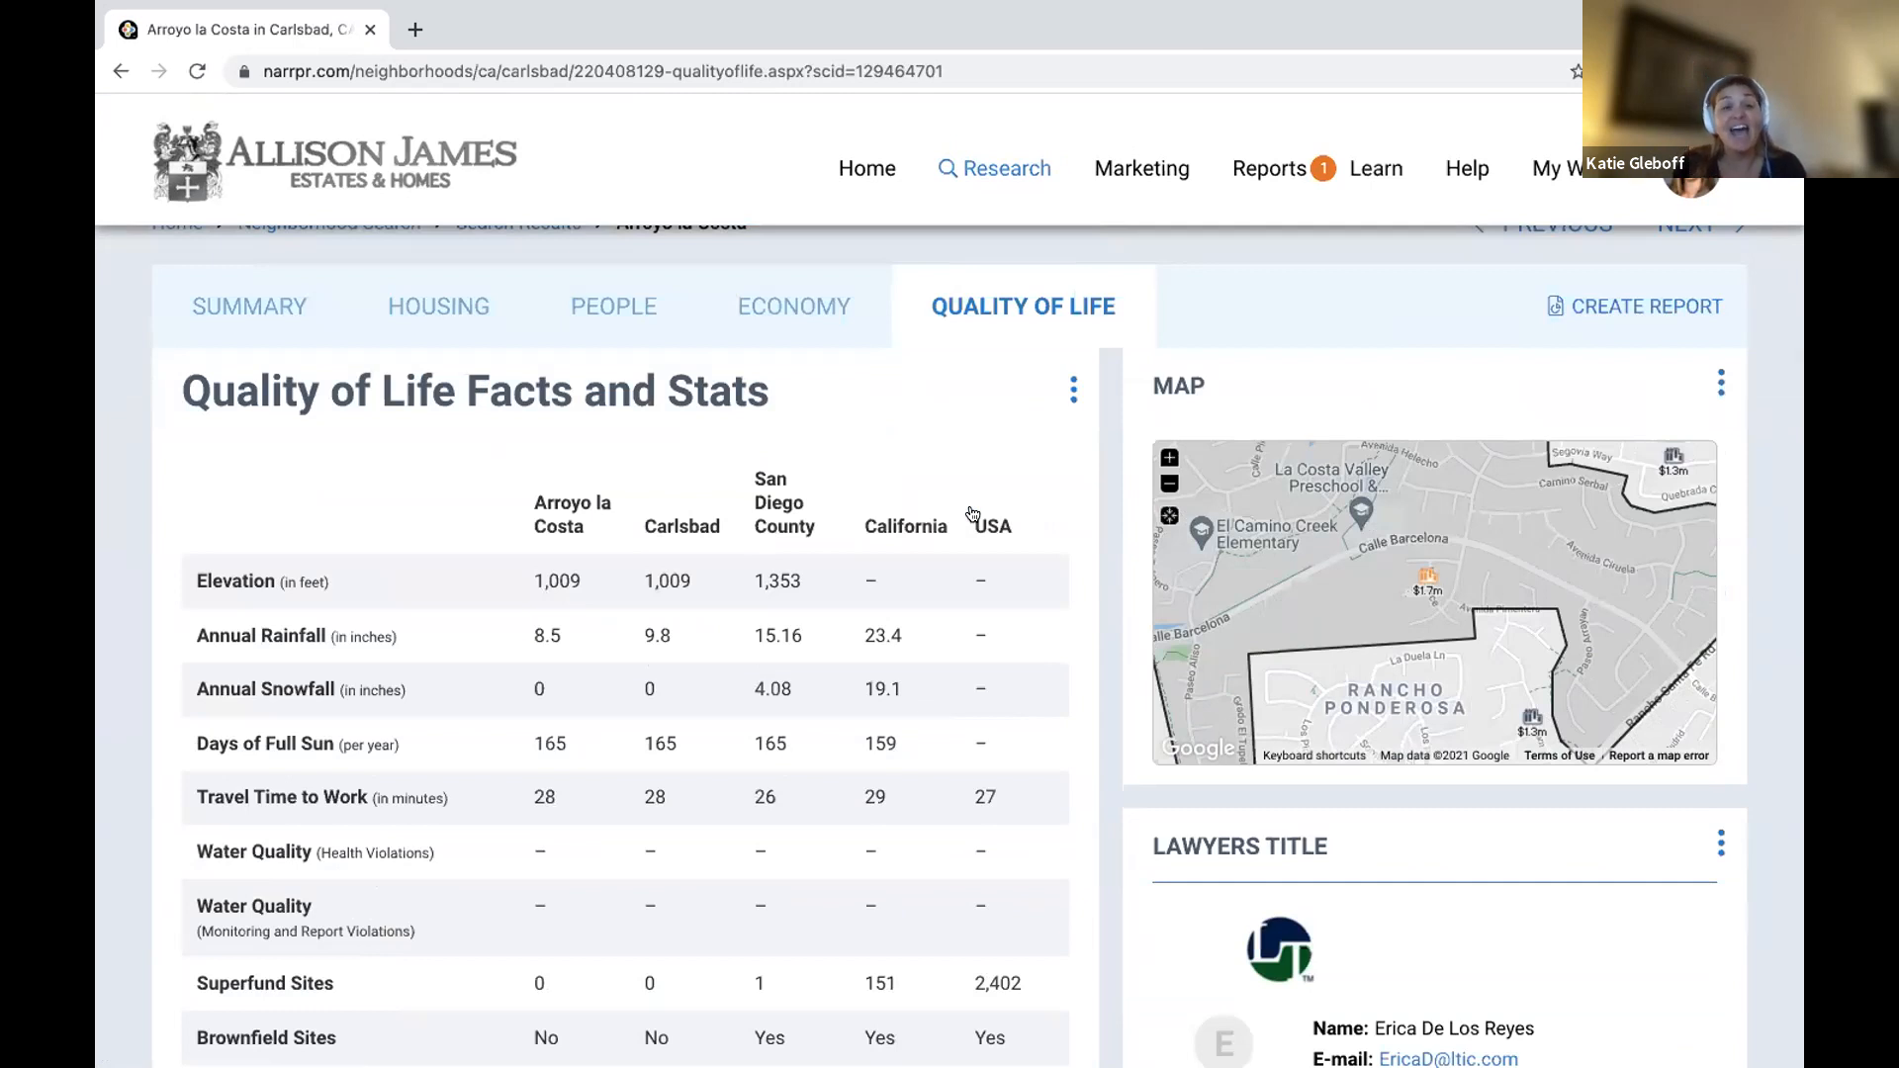
{"action": "scroll", "coordinate": [972, 513], "scroll_direction": "down", "scroll_amount": 6}
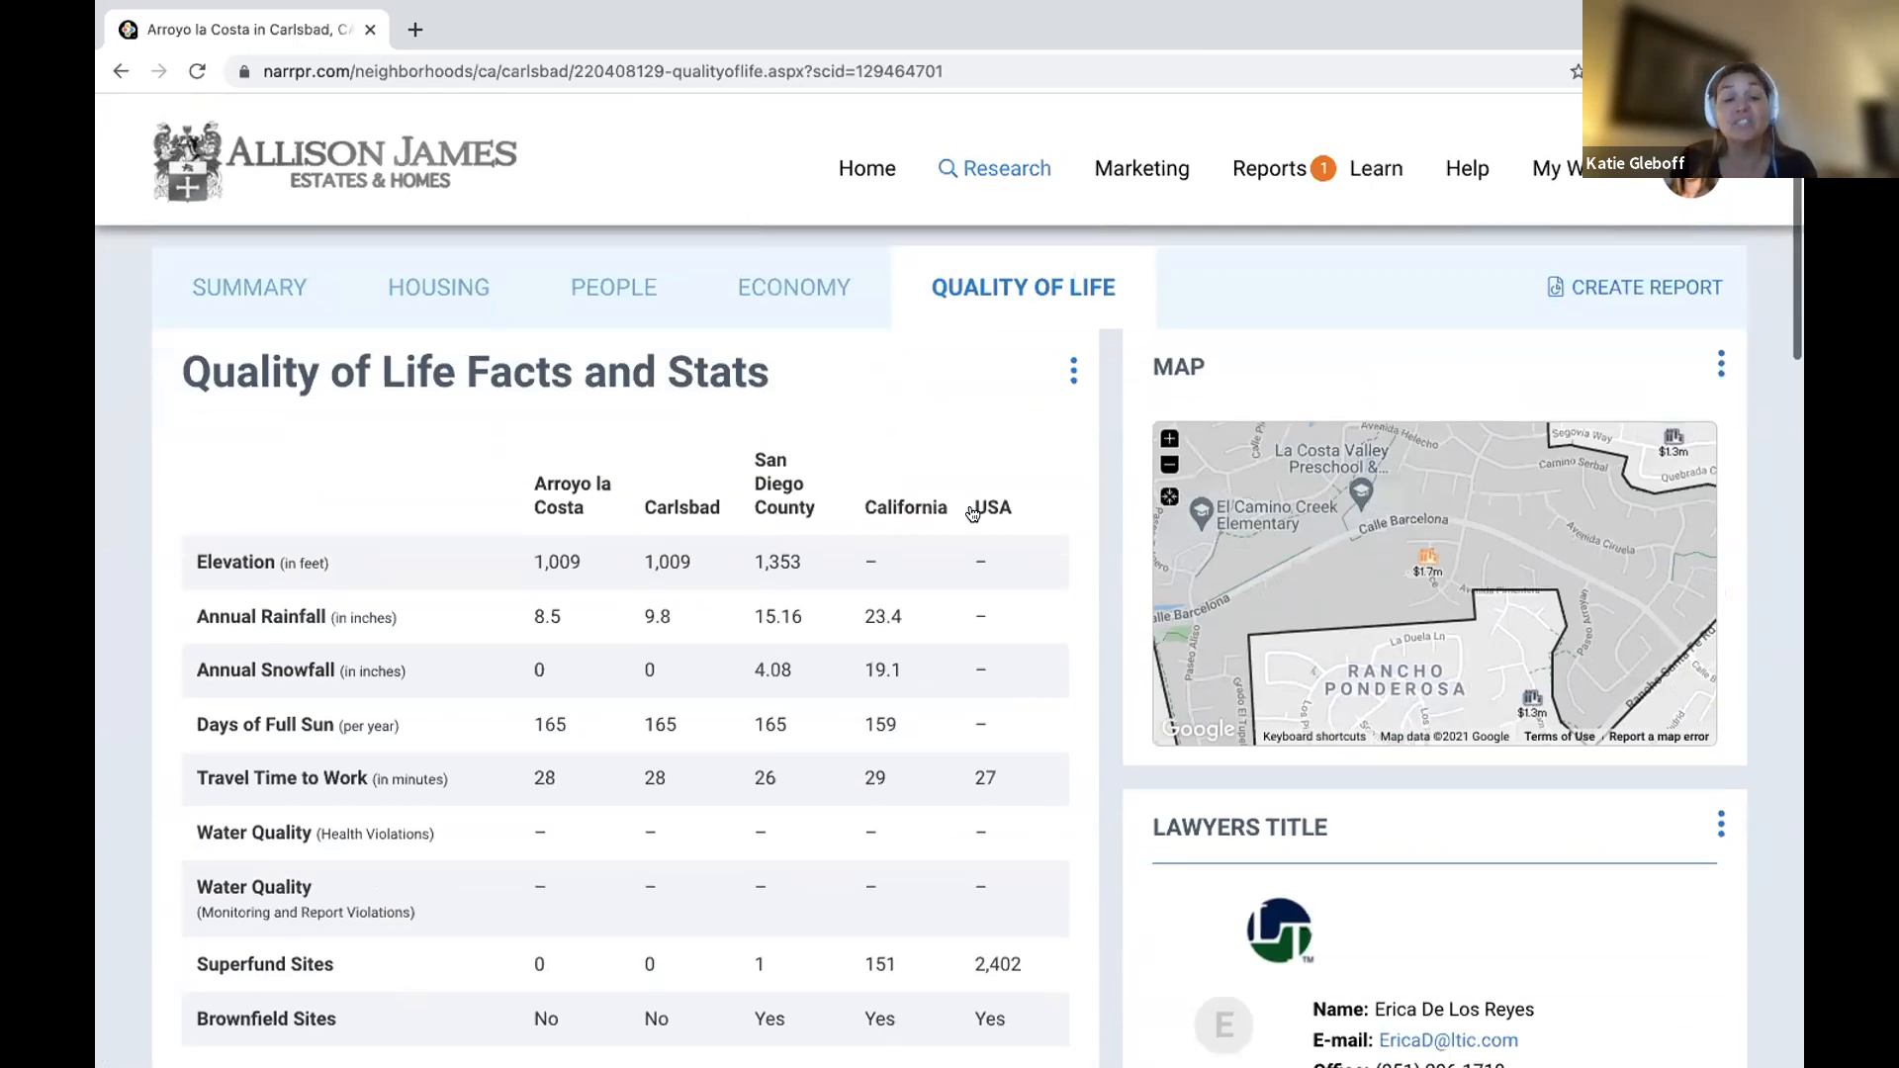
{"action": "scroll", "coordinate": [972, 512], "scroll_direction": "down", "scroll_amount": 3}
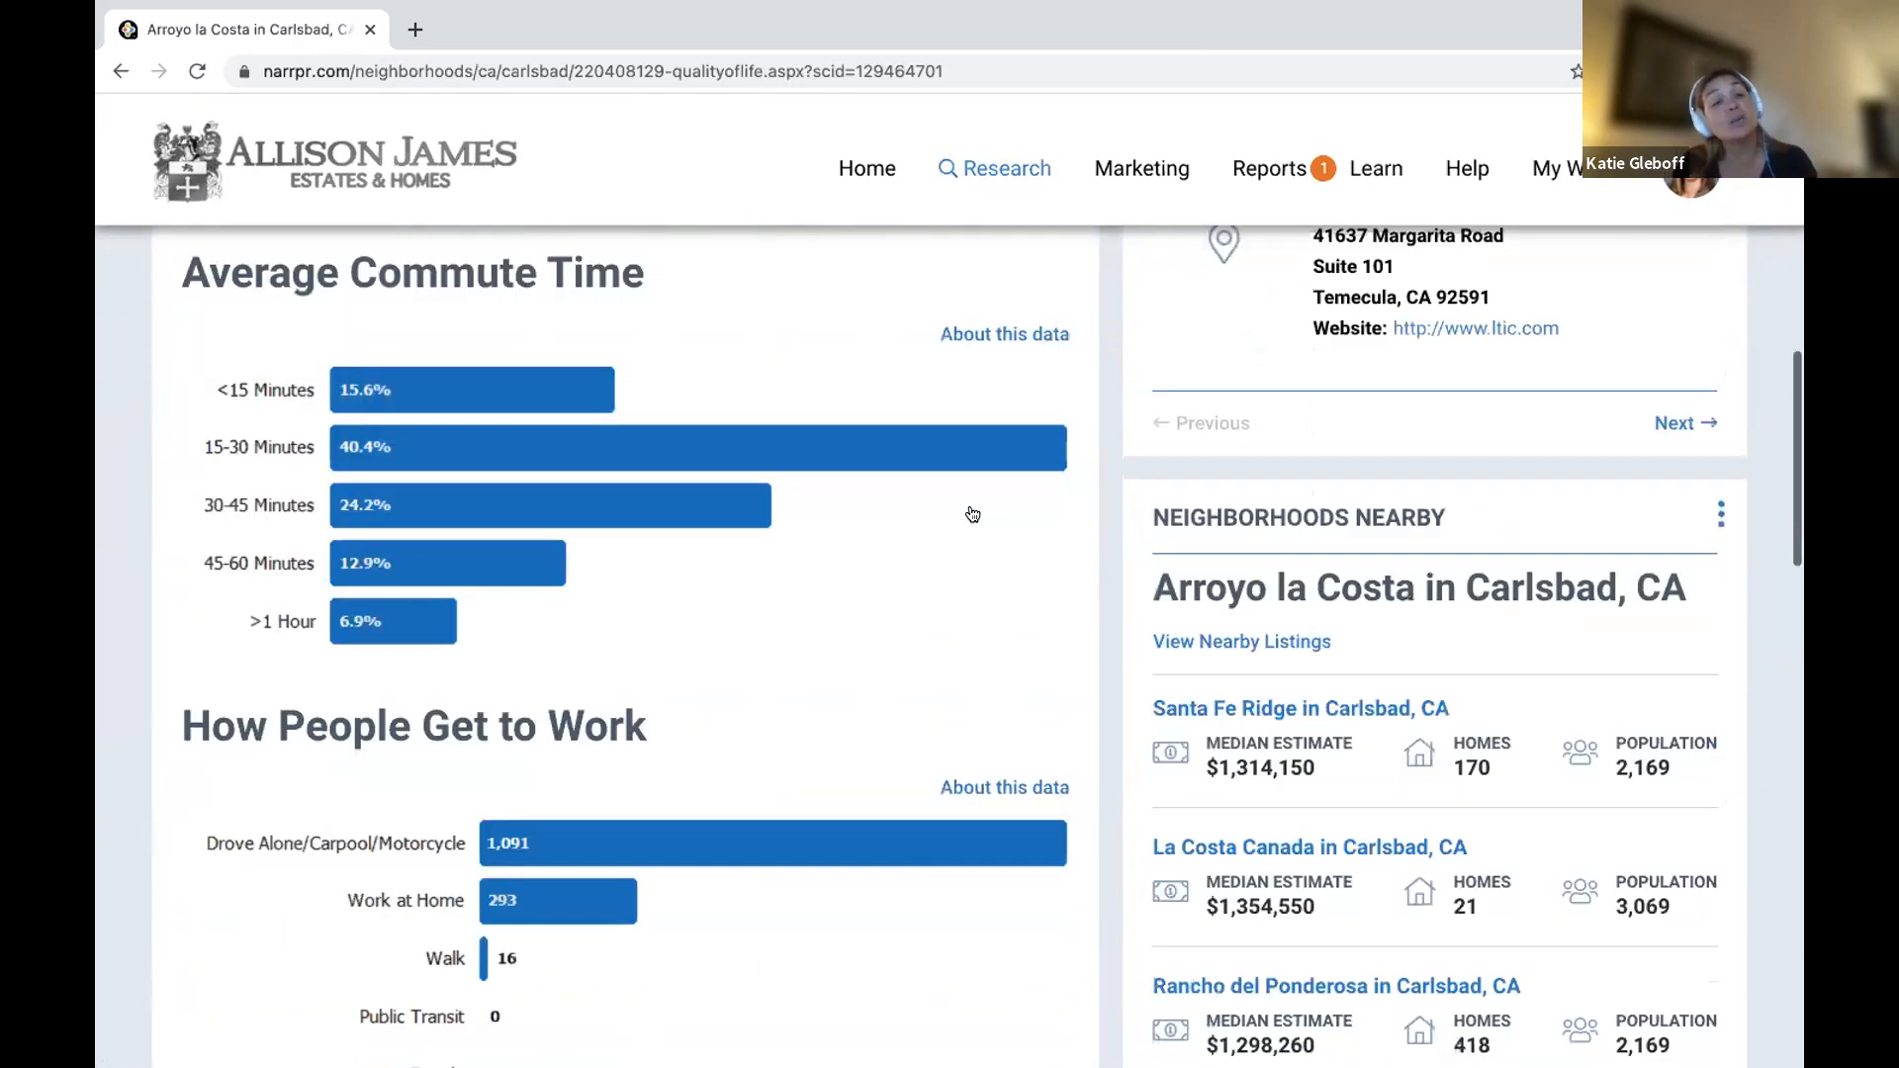
{"action": "scroll", "coordinate": [973, 513], "scroll_direction": "down", "scroll_amount": 8}
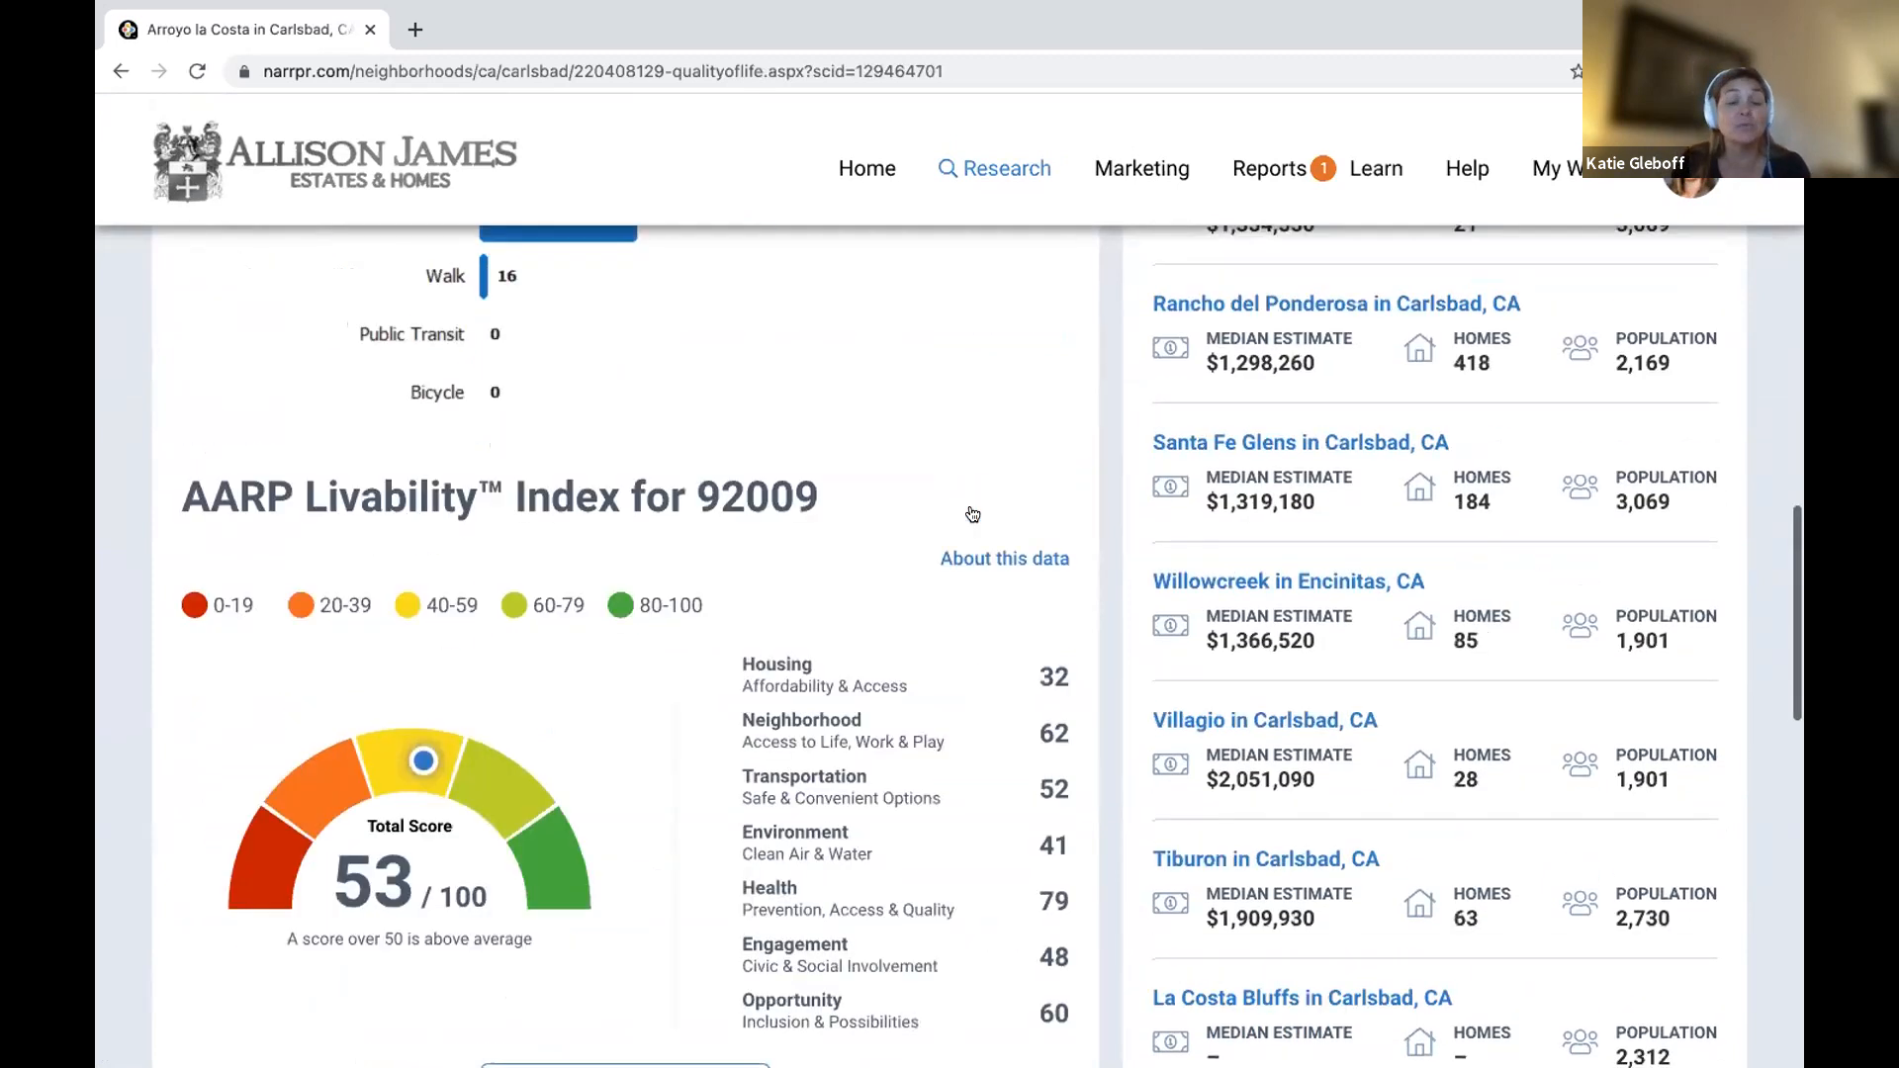
{"action": "scroll", "coordinate": [973, 513], "scroll_direction": "down", "scroll_amount": 2}
{"action": "scroll", "coordinate": [972, 514], "scroll_direction": "up", "scroll_amount": 1}
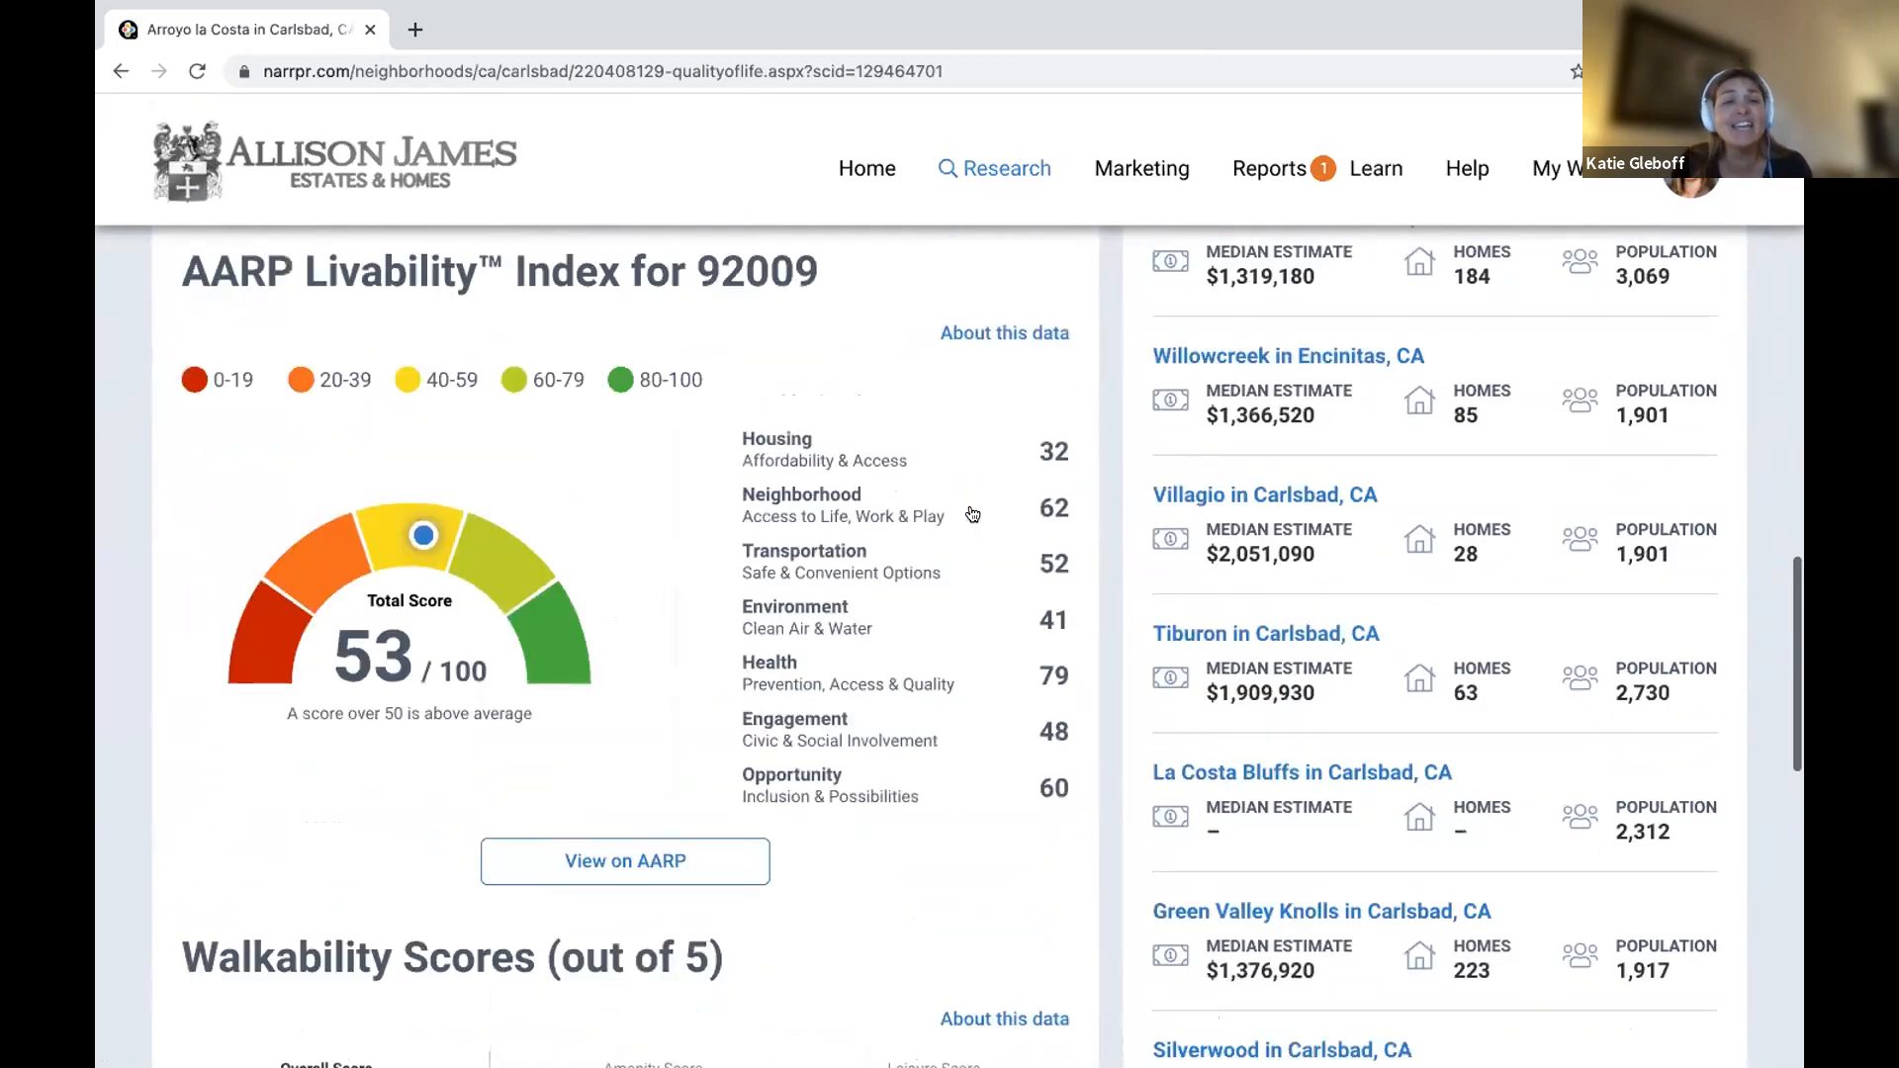
{"action": "scroll", "coordinate": [972, 513], "scroll_direction": "down", "scroll_amount": 5}
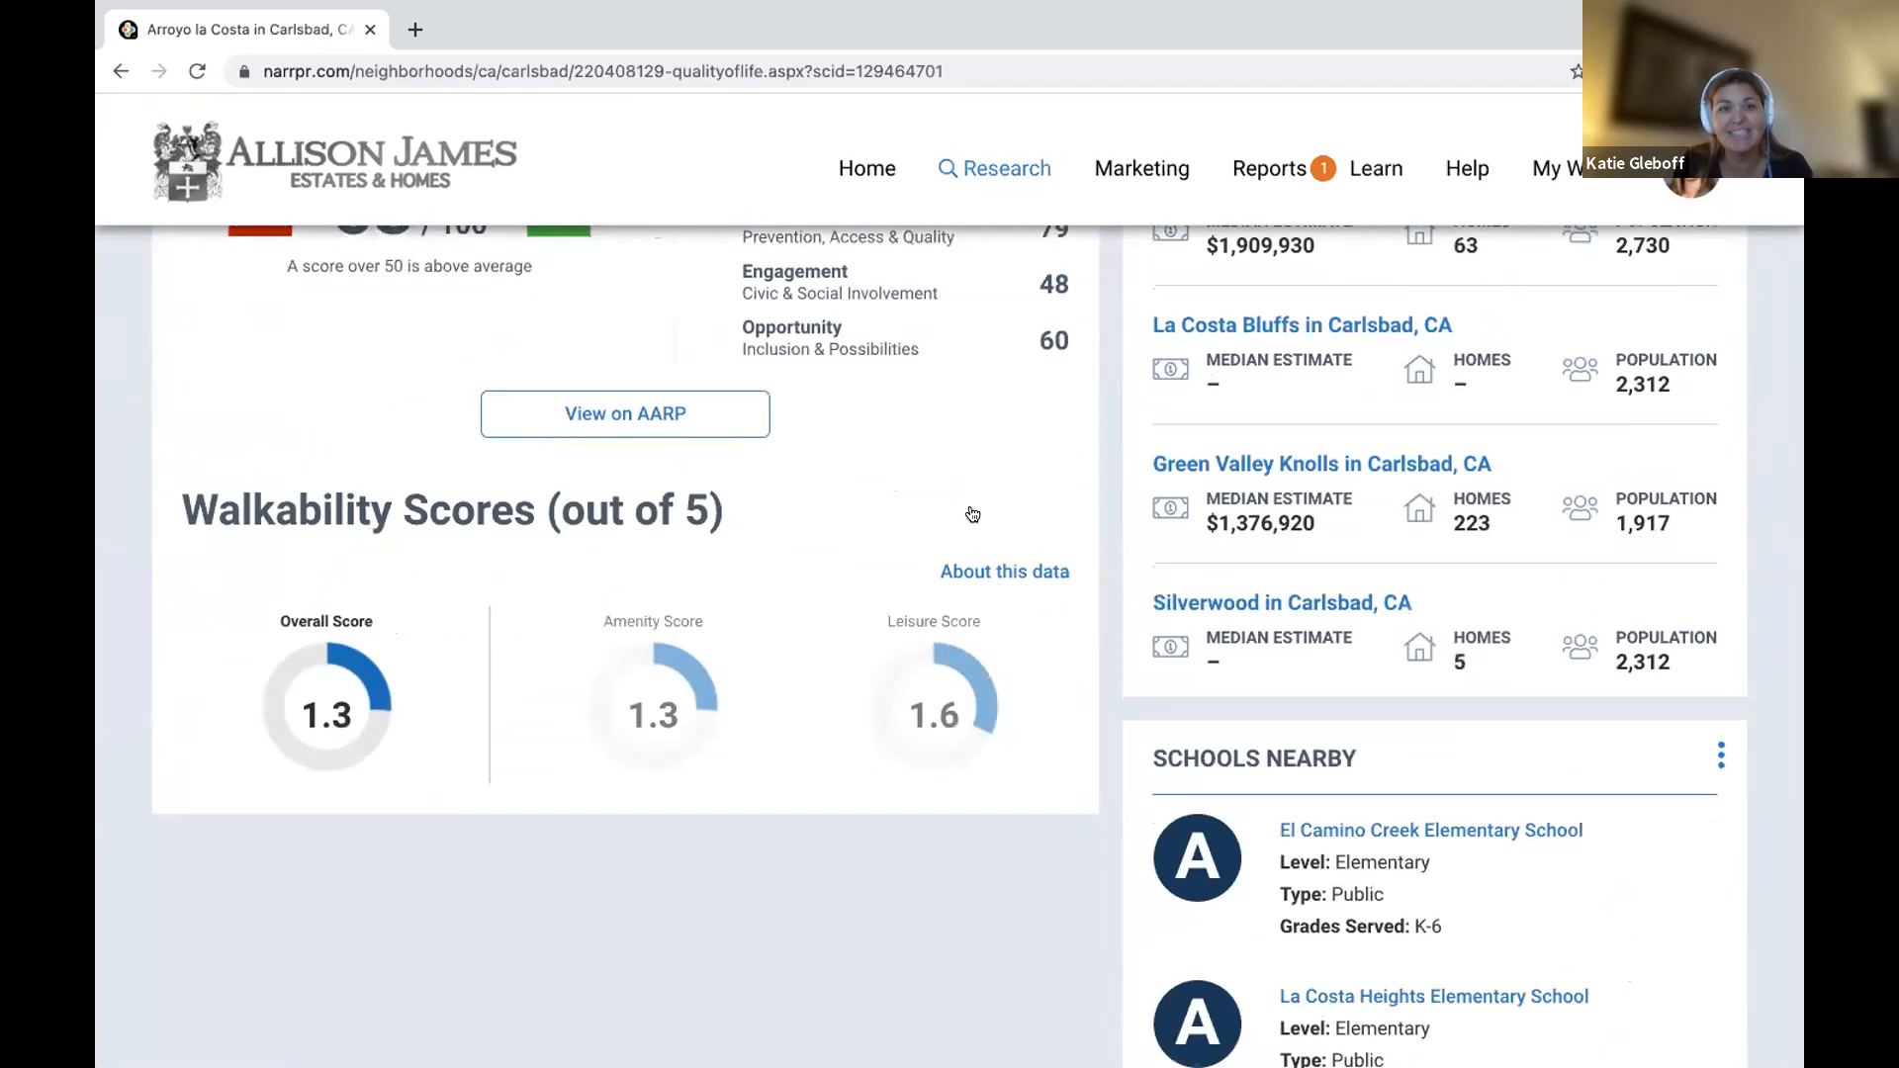
{"action": "scroll", "coordinate": [973, 514], "scroll_direction": "up", "scroll_amount": 16}
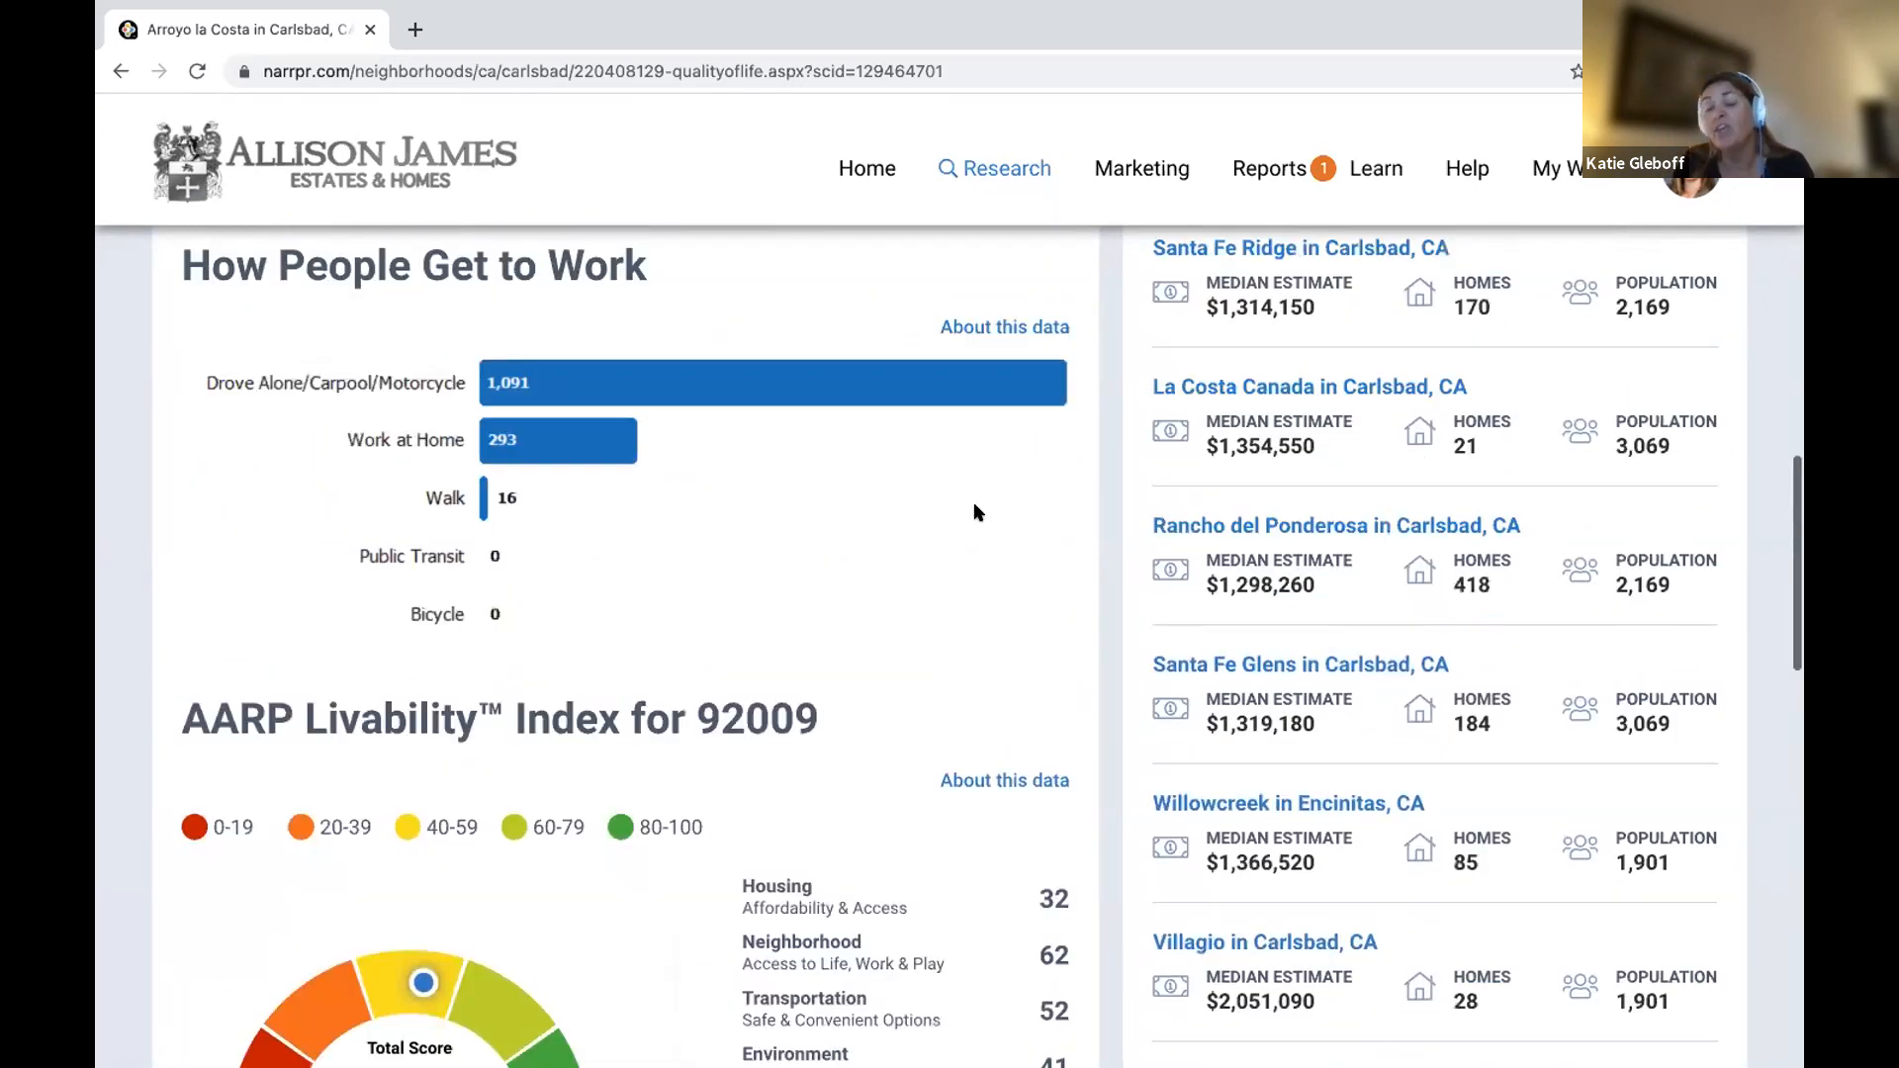
{"action": "scroll", "coordinate": [974, 513], "scroll_direction": "up", "scroll_amount": 8}
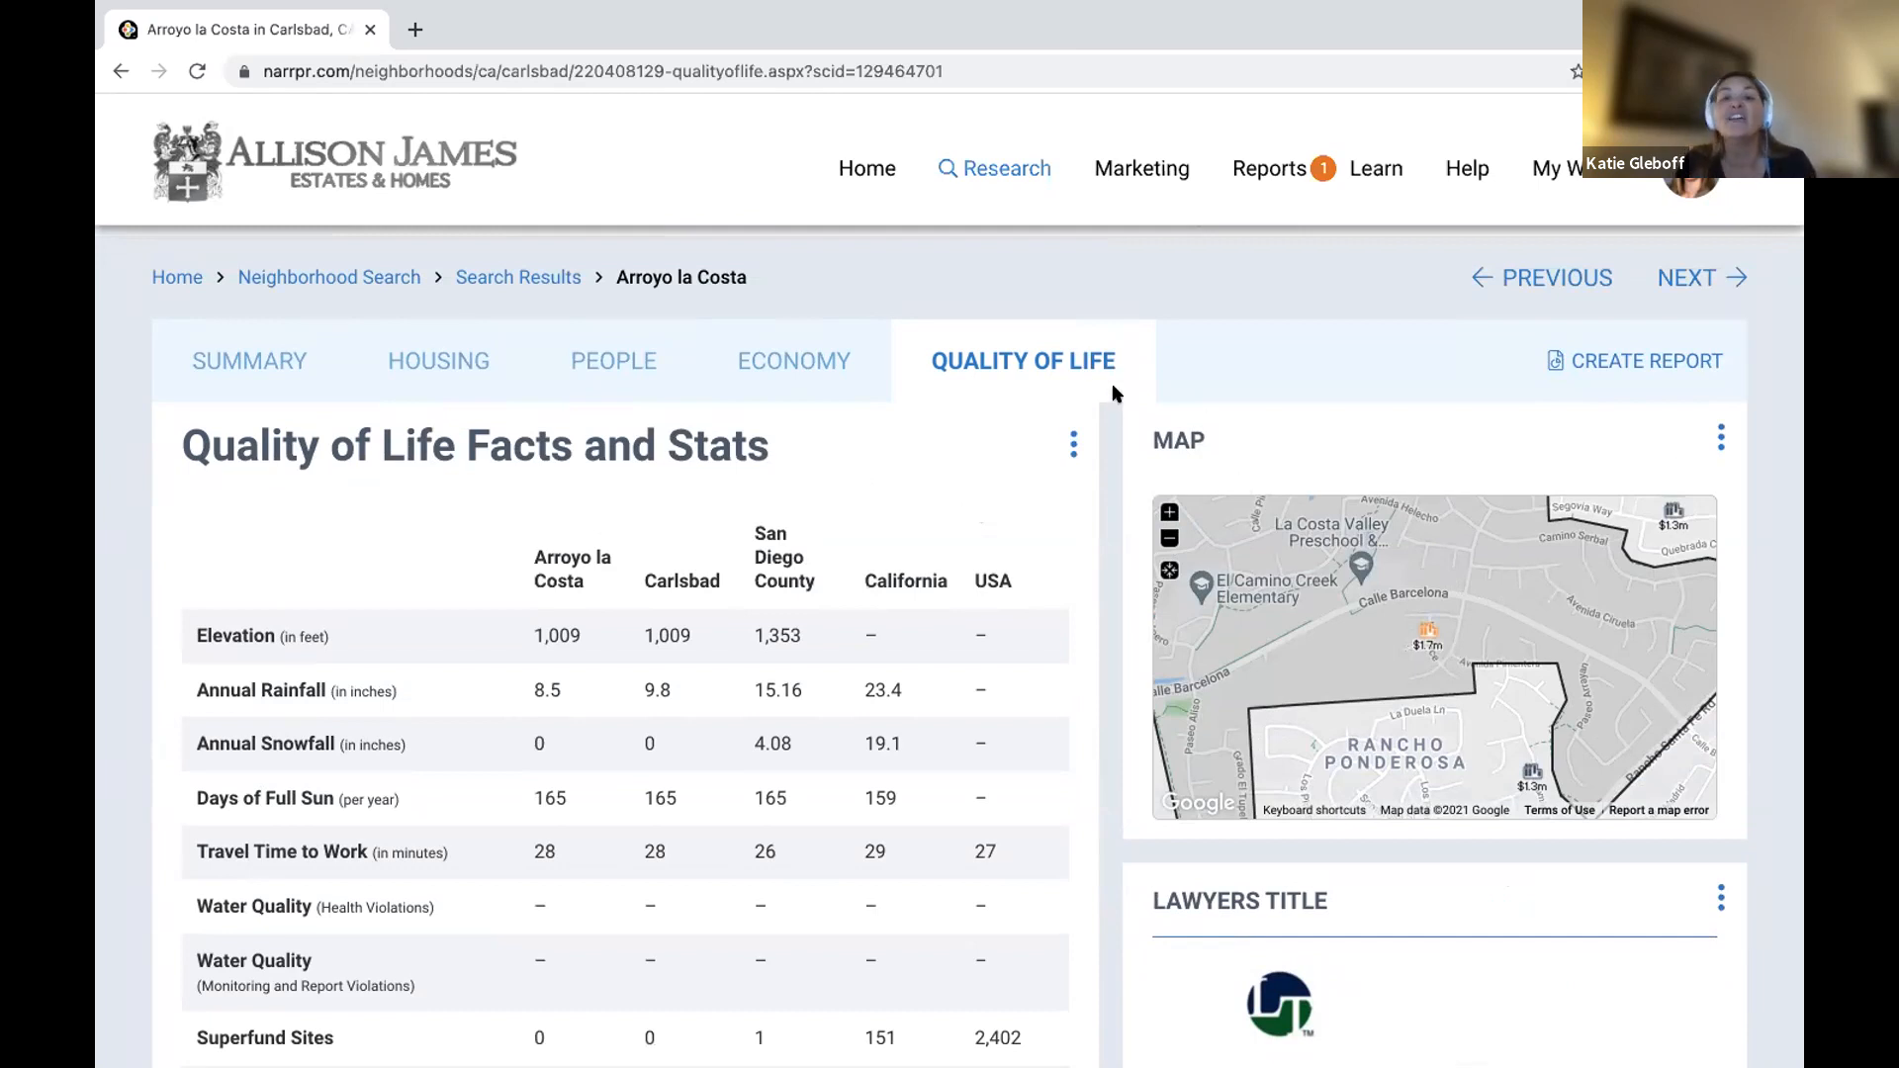
Start creating a report for Arroyo la Costa via Create Report.
{"action": "scroll", "coordinate": [742, 706], "scroll_direction": "down", "scroll_amount": 2}
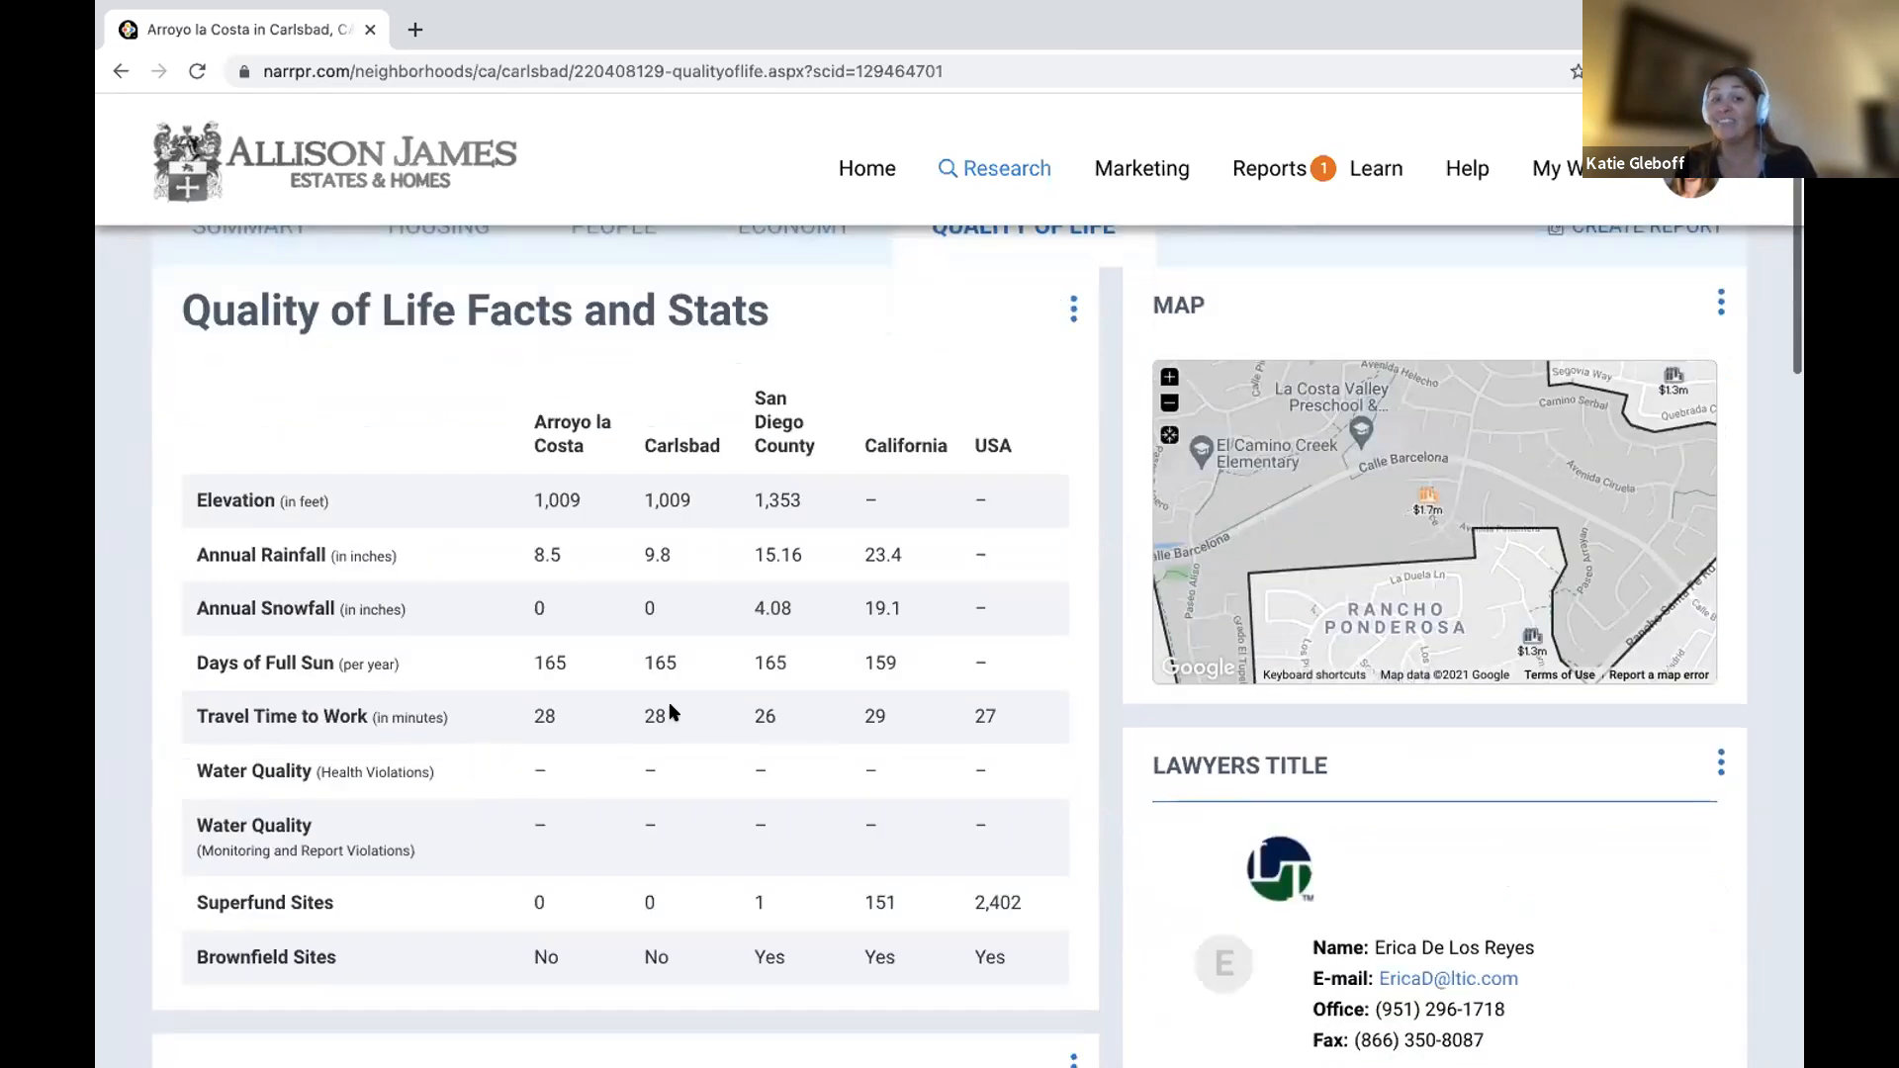
{"action": "scroll", "coordinate": [1495, 322], "scroll_direction": "up", "scroll_amount": 1}
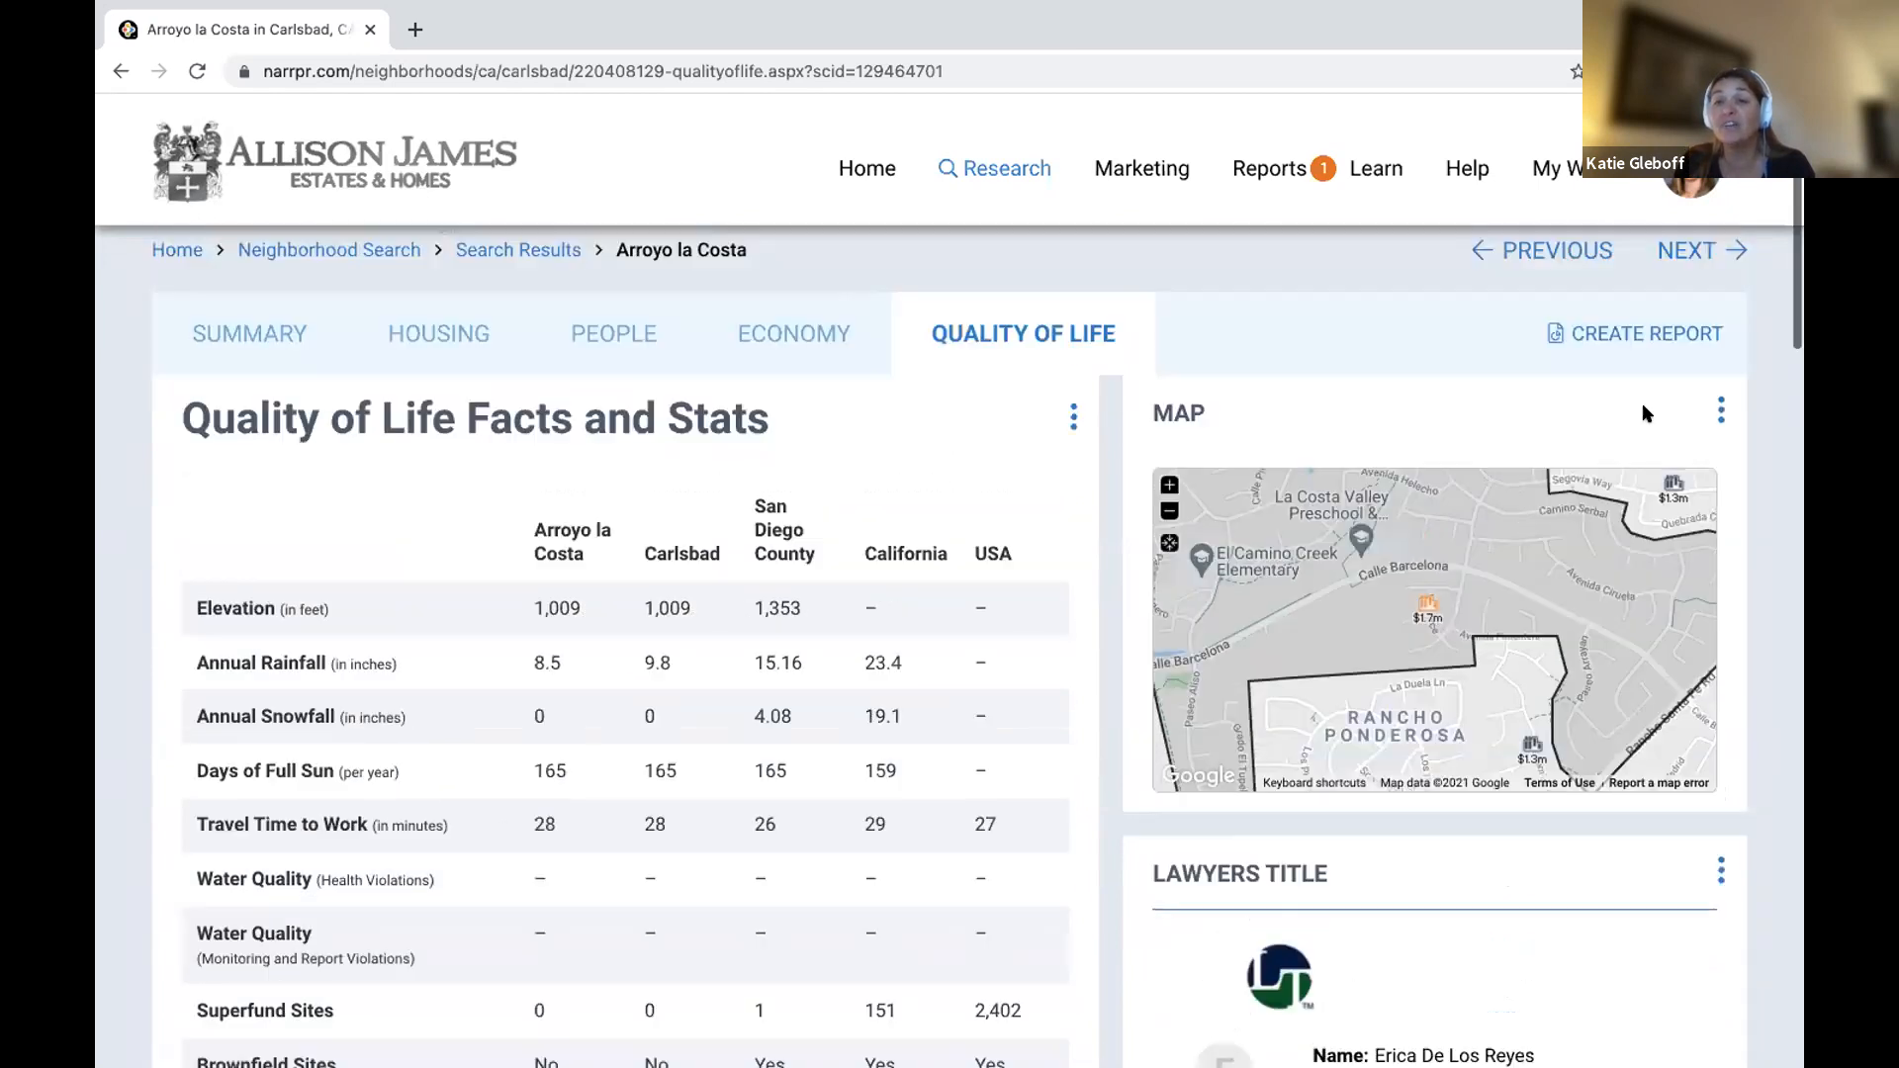
{"action": "left_click", "coordinate": [1609, 339]}
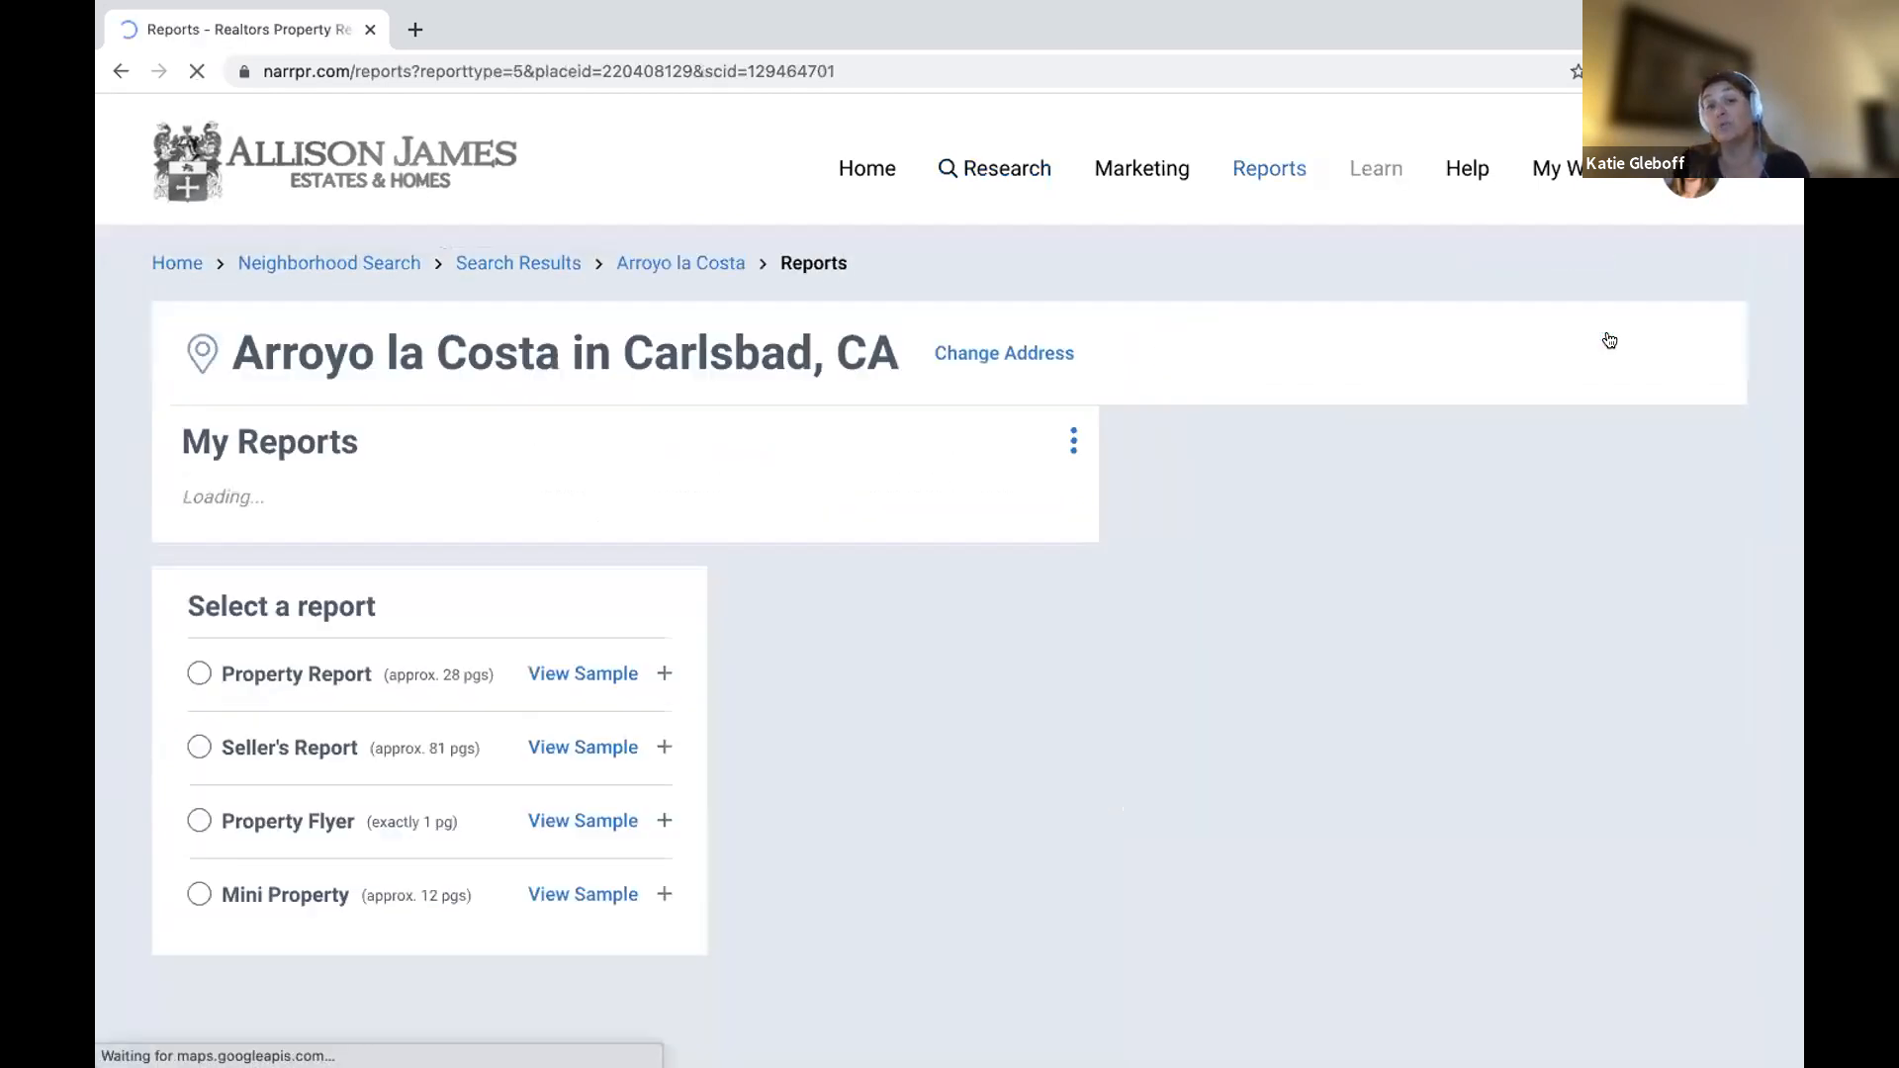
Preview the Neighborhood report sample, then expand its options to show custom pages and elements.
{"action": "scroll", "coordinate": [876, 628], "scroll_direction": "down", "scroll_amount": 3}
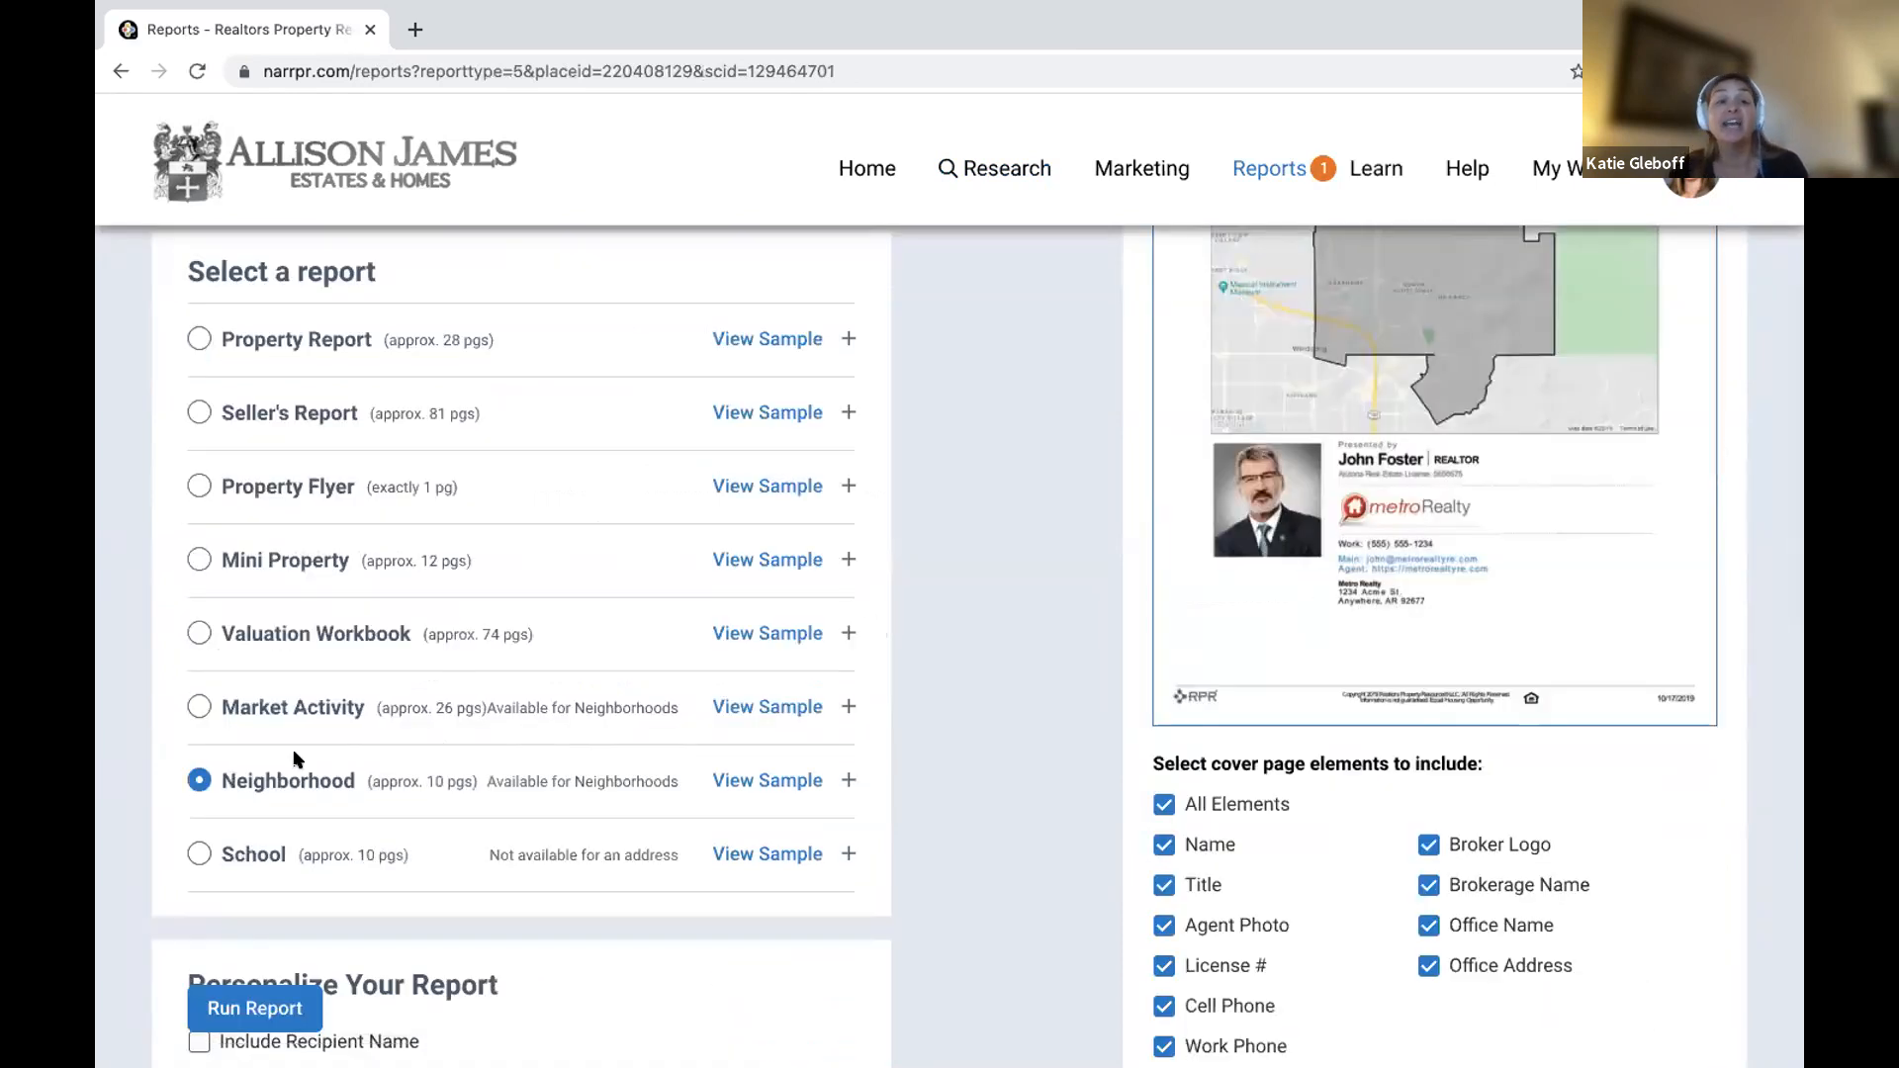
{"action": "left_click", "coordinate": [774, 781]}
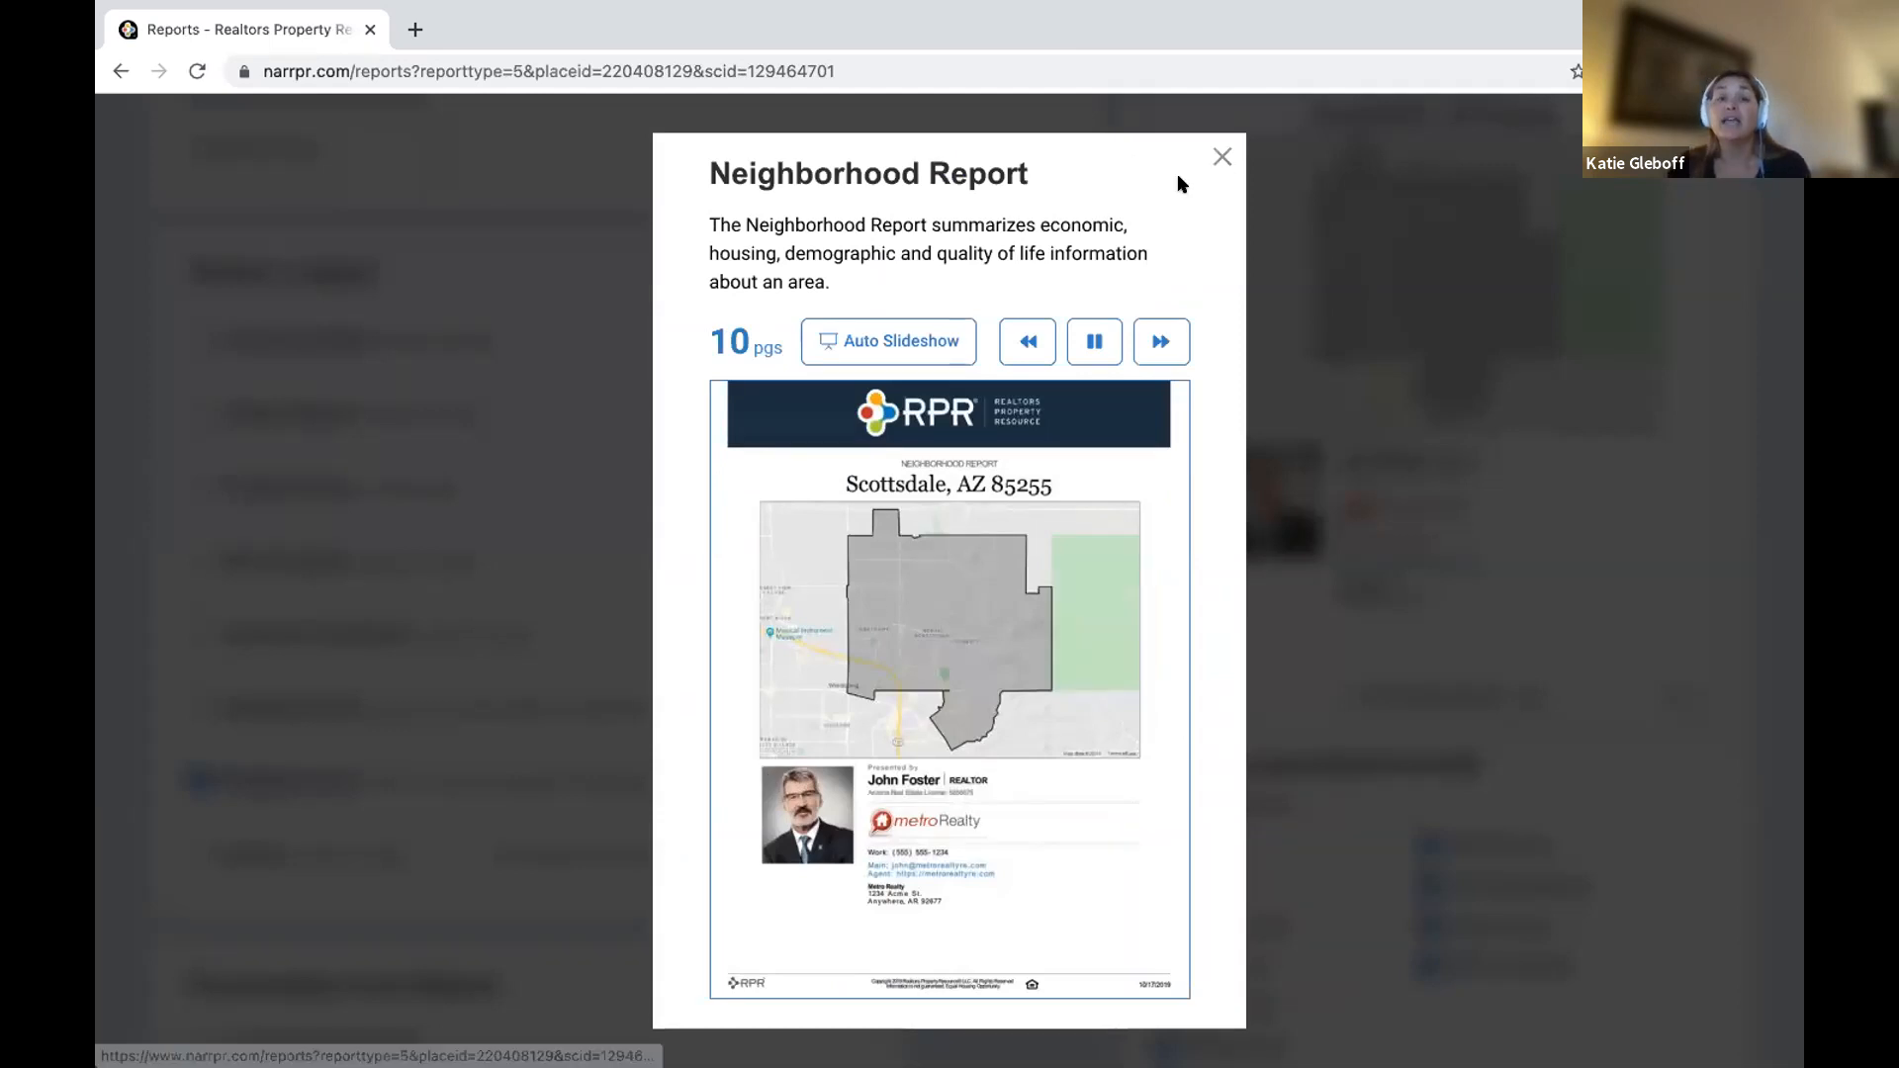
{"action": "left_click", "coordinate": [1223, 156]}
{"action": "left_click", "coordinate": [849, 780]}
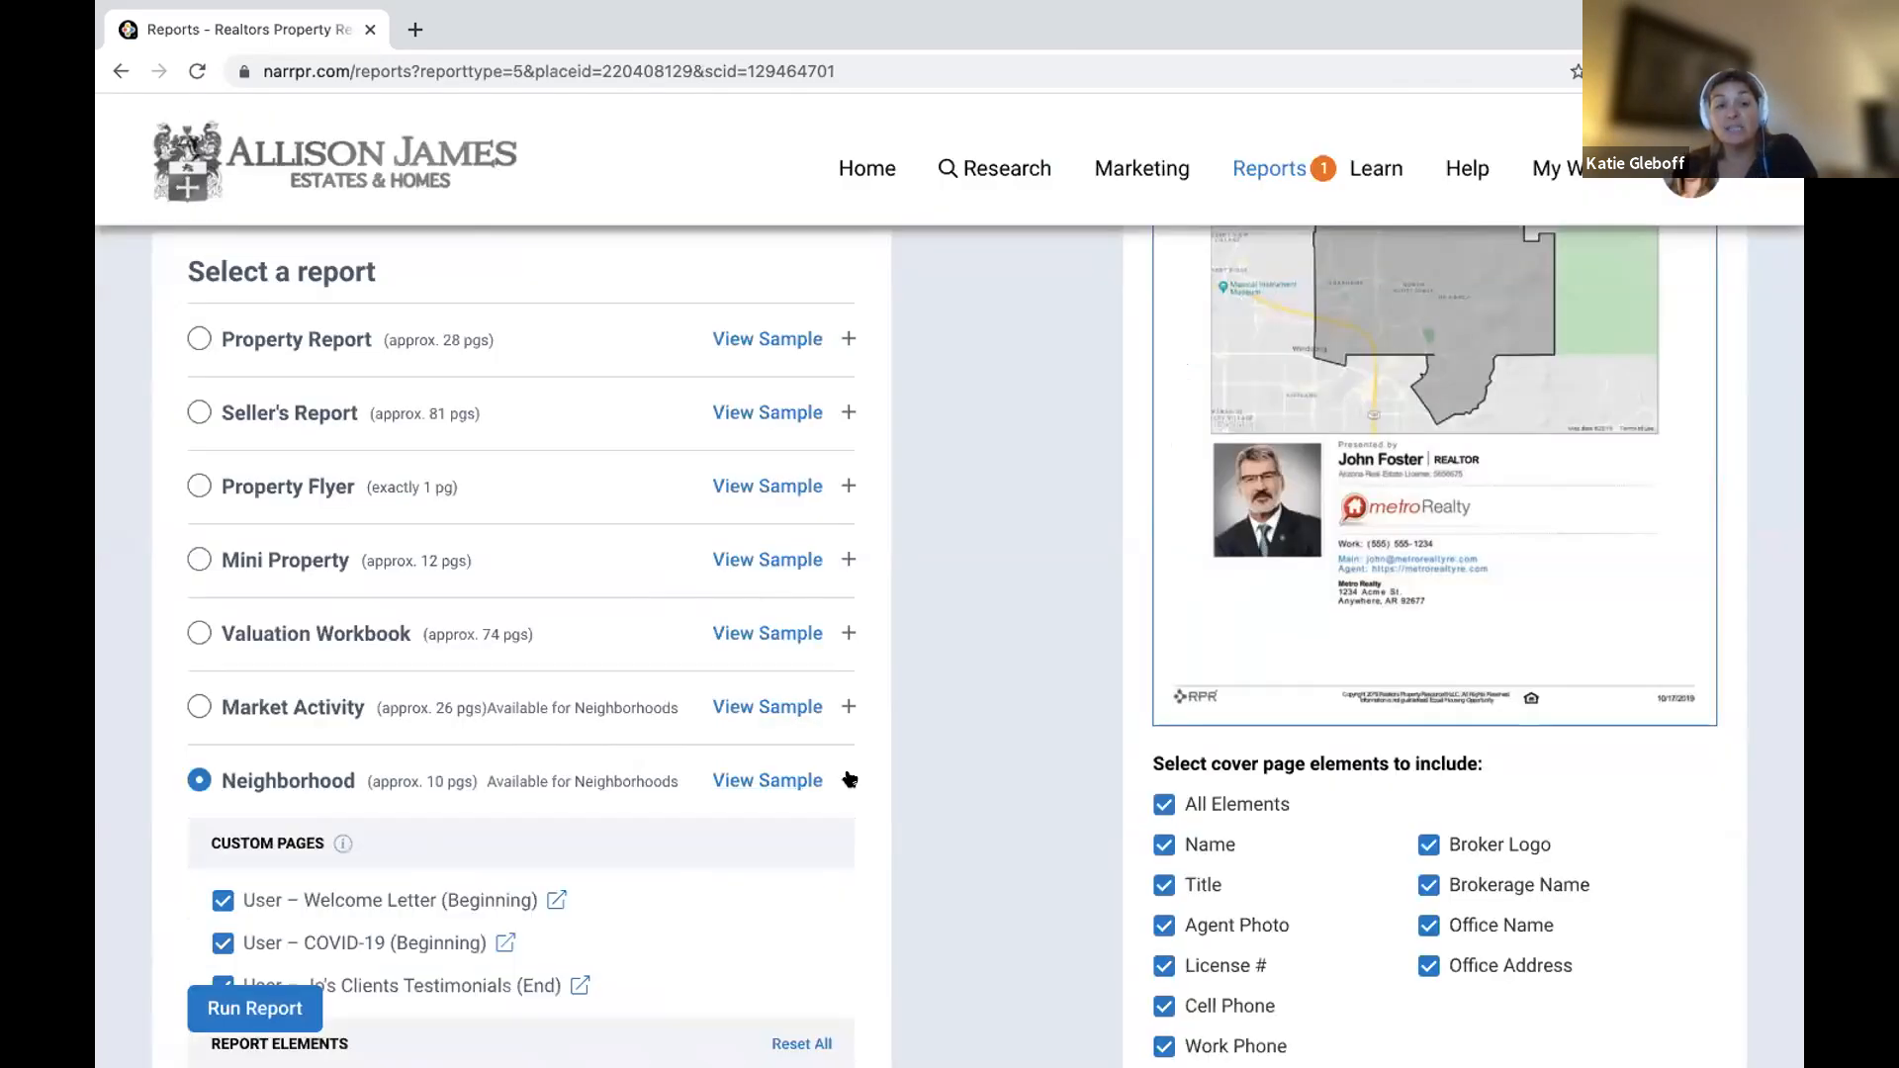
{"action": "scroll", "coordinate": [847, 771], "scroll_direction": "down", "scroll_amount": 4}
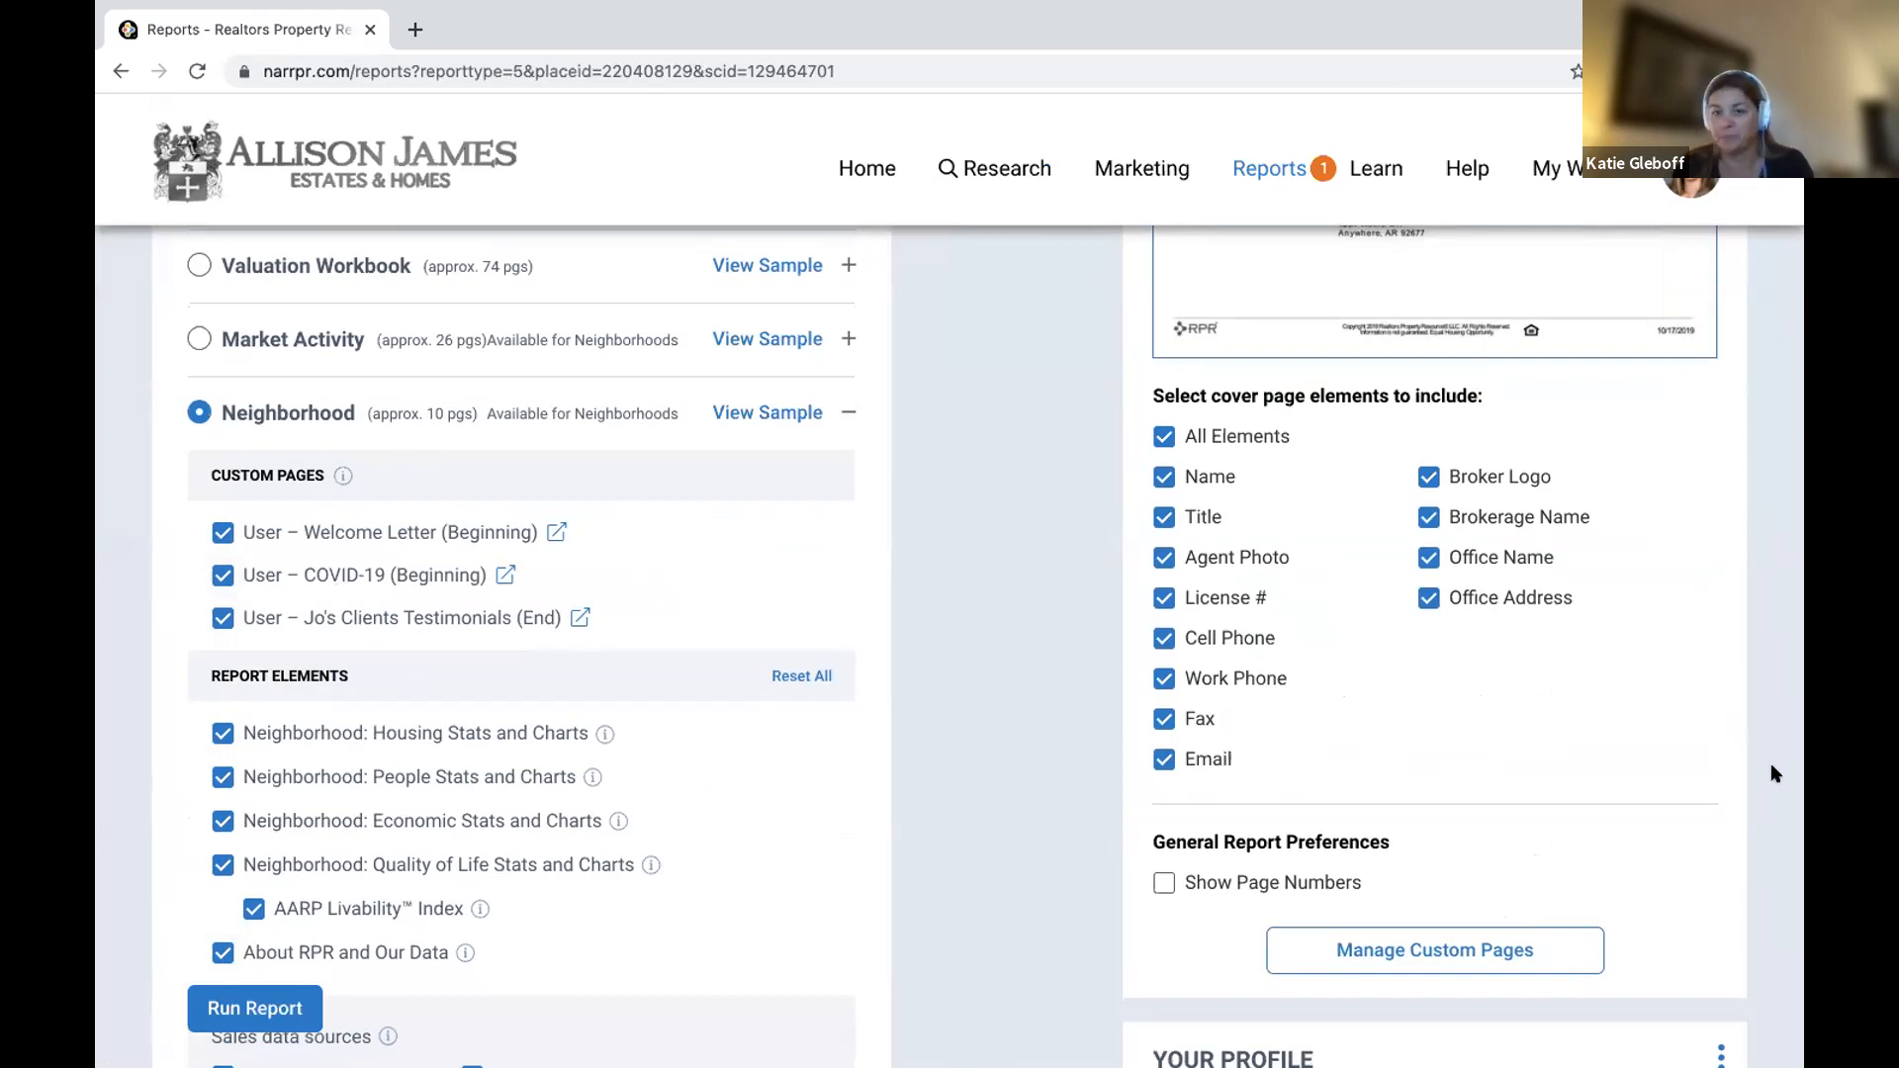
{"action": "scroll", "coordinate": [1499, 814], "scroll_direction": "down", "scroll_amount": 2}
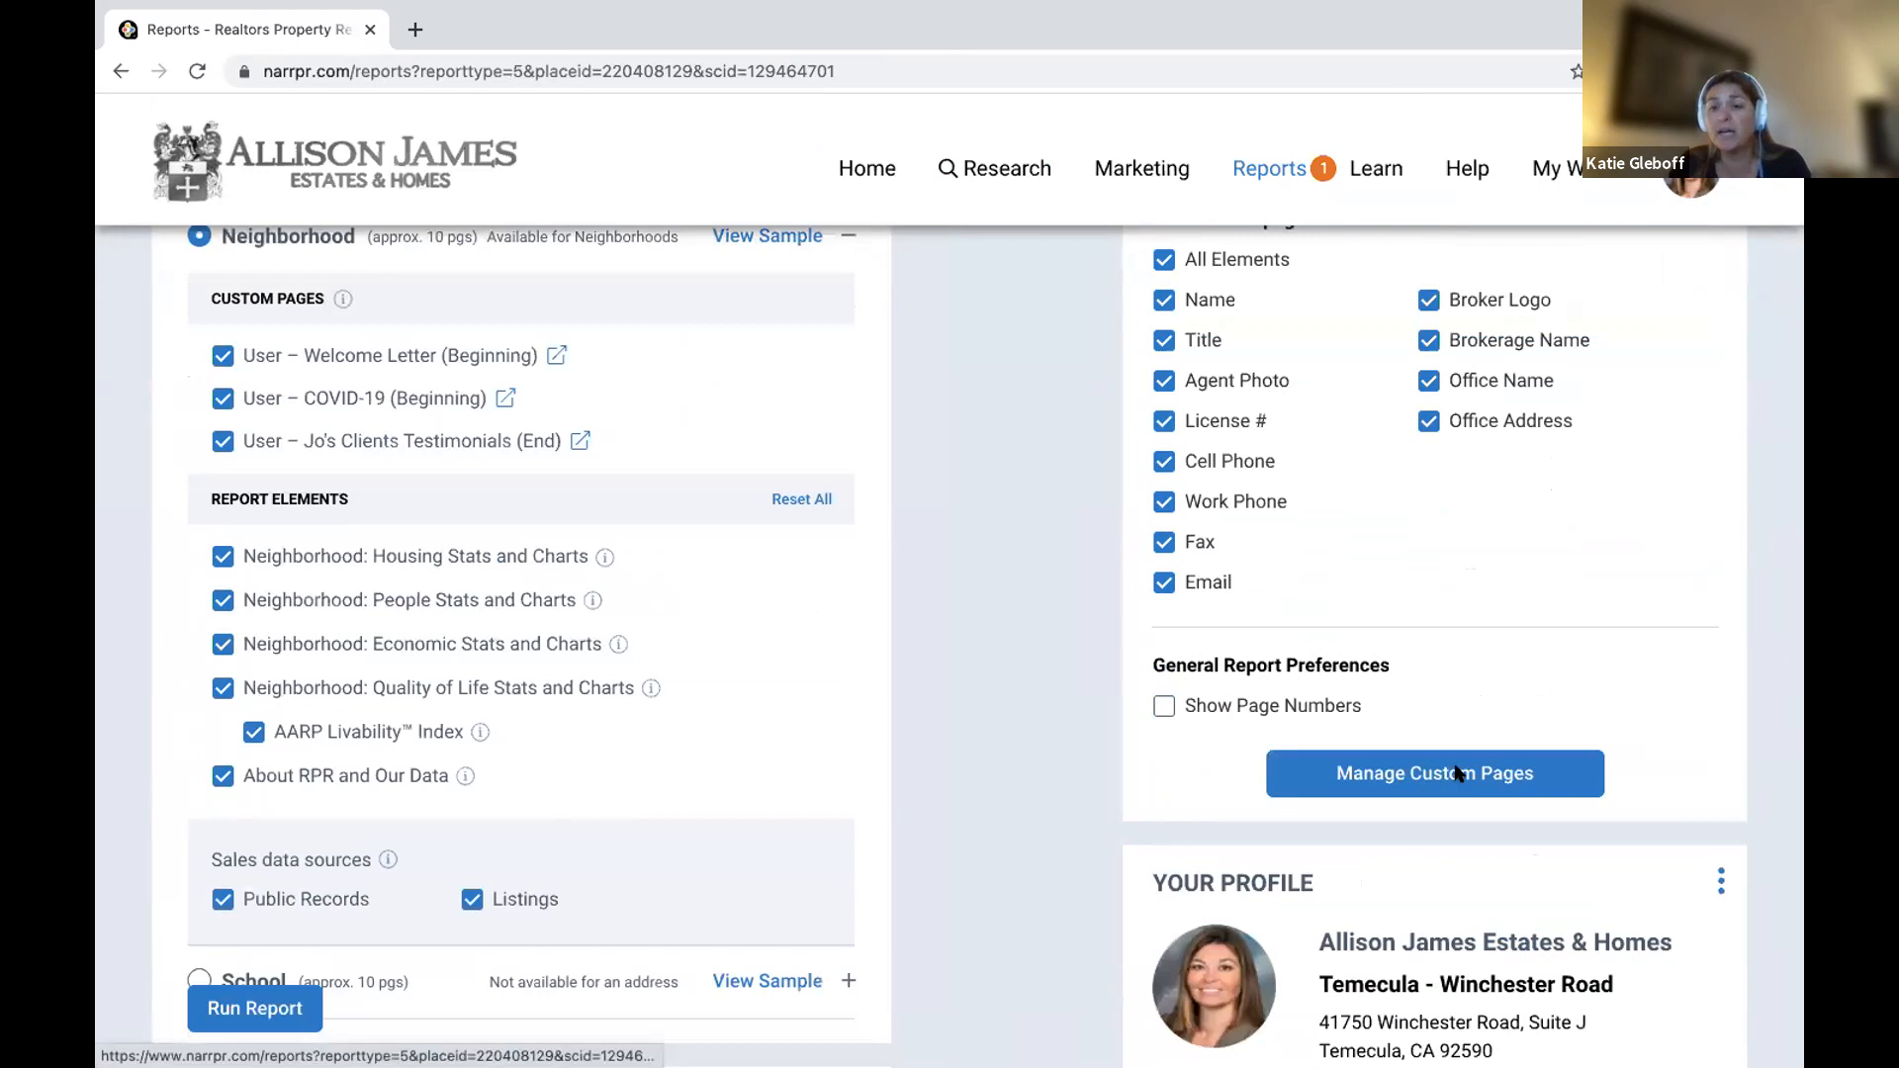
In Manage Custom Pages, move the testimonials page up, remove the COVID-19 page, and save.
{"action": "left_click", "coordinate": [1458, 773]}
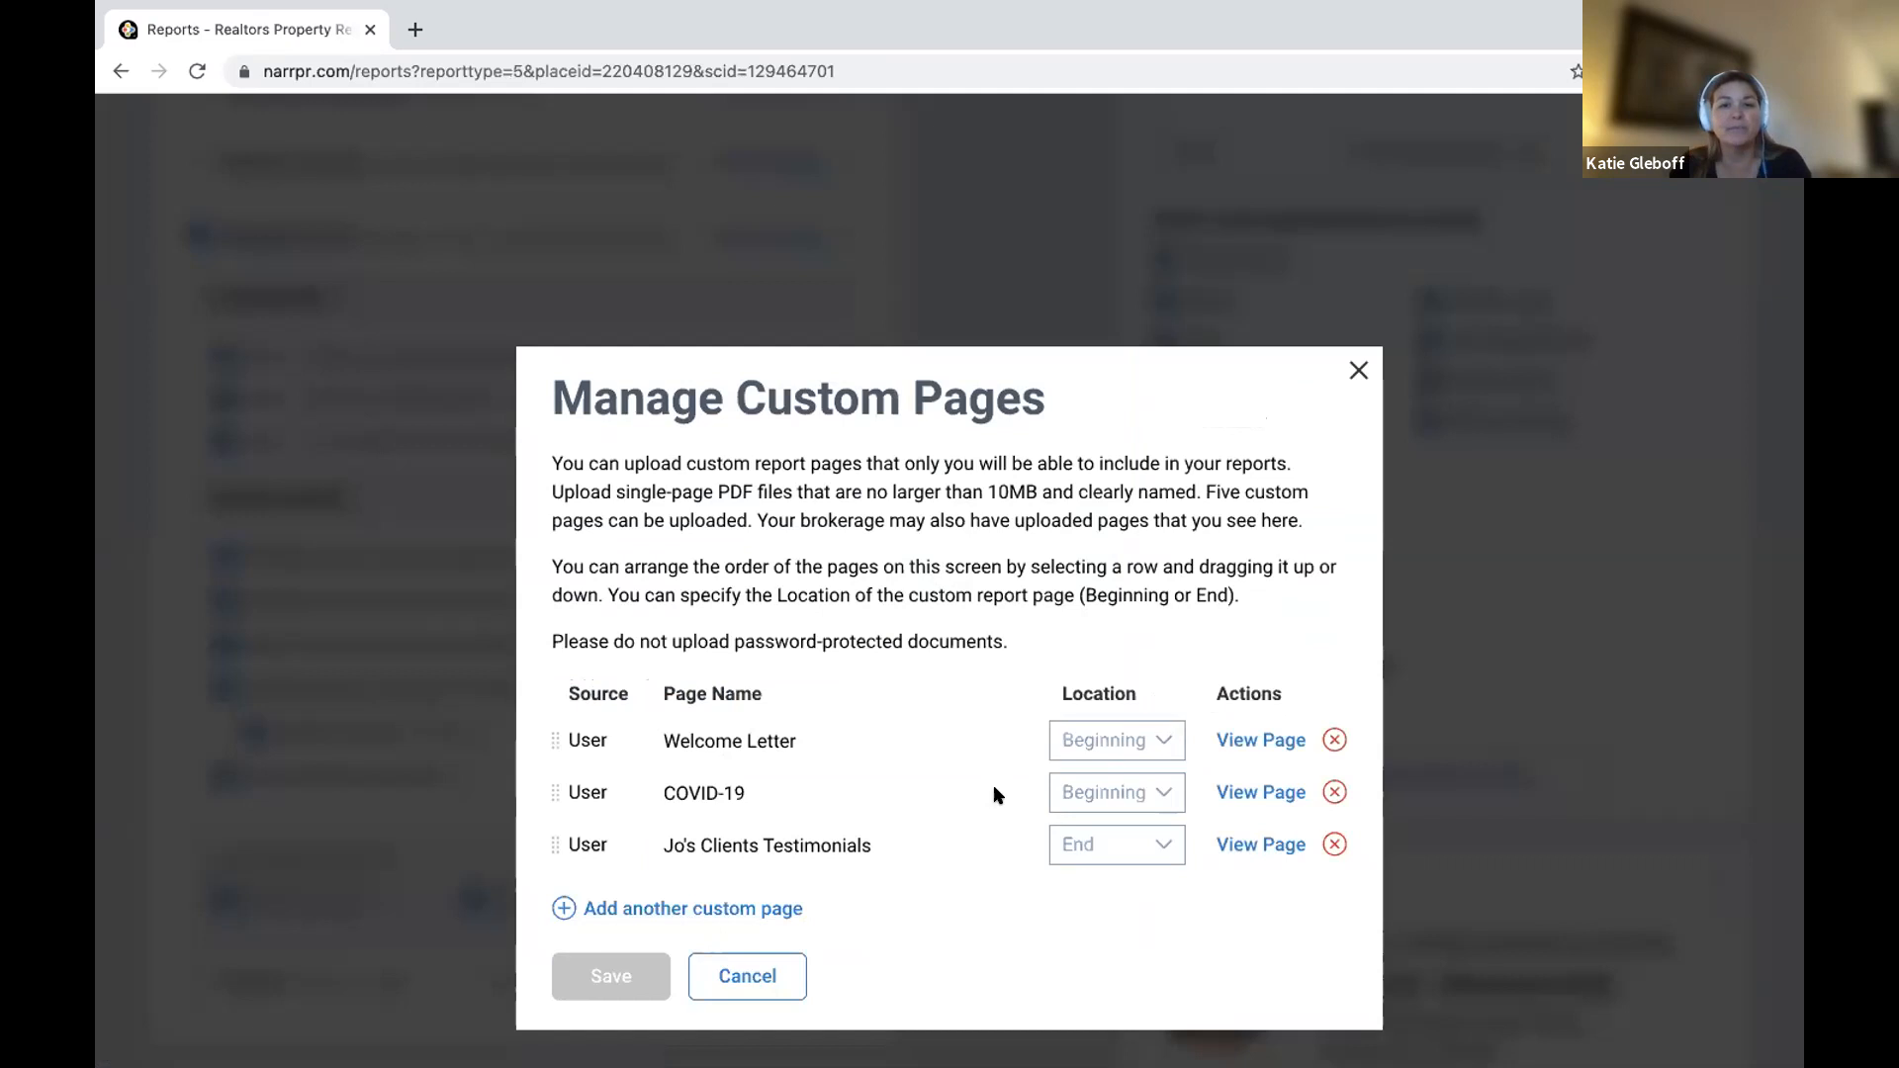
{"action": "left_click", "coordinate": [662, 910]}
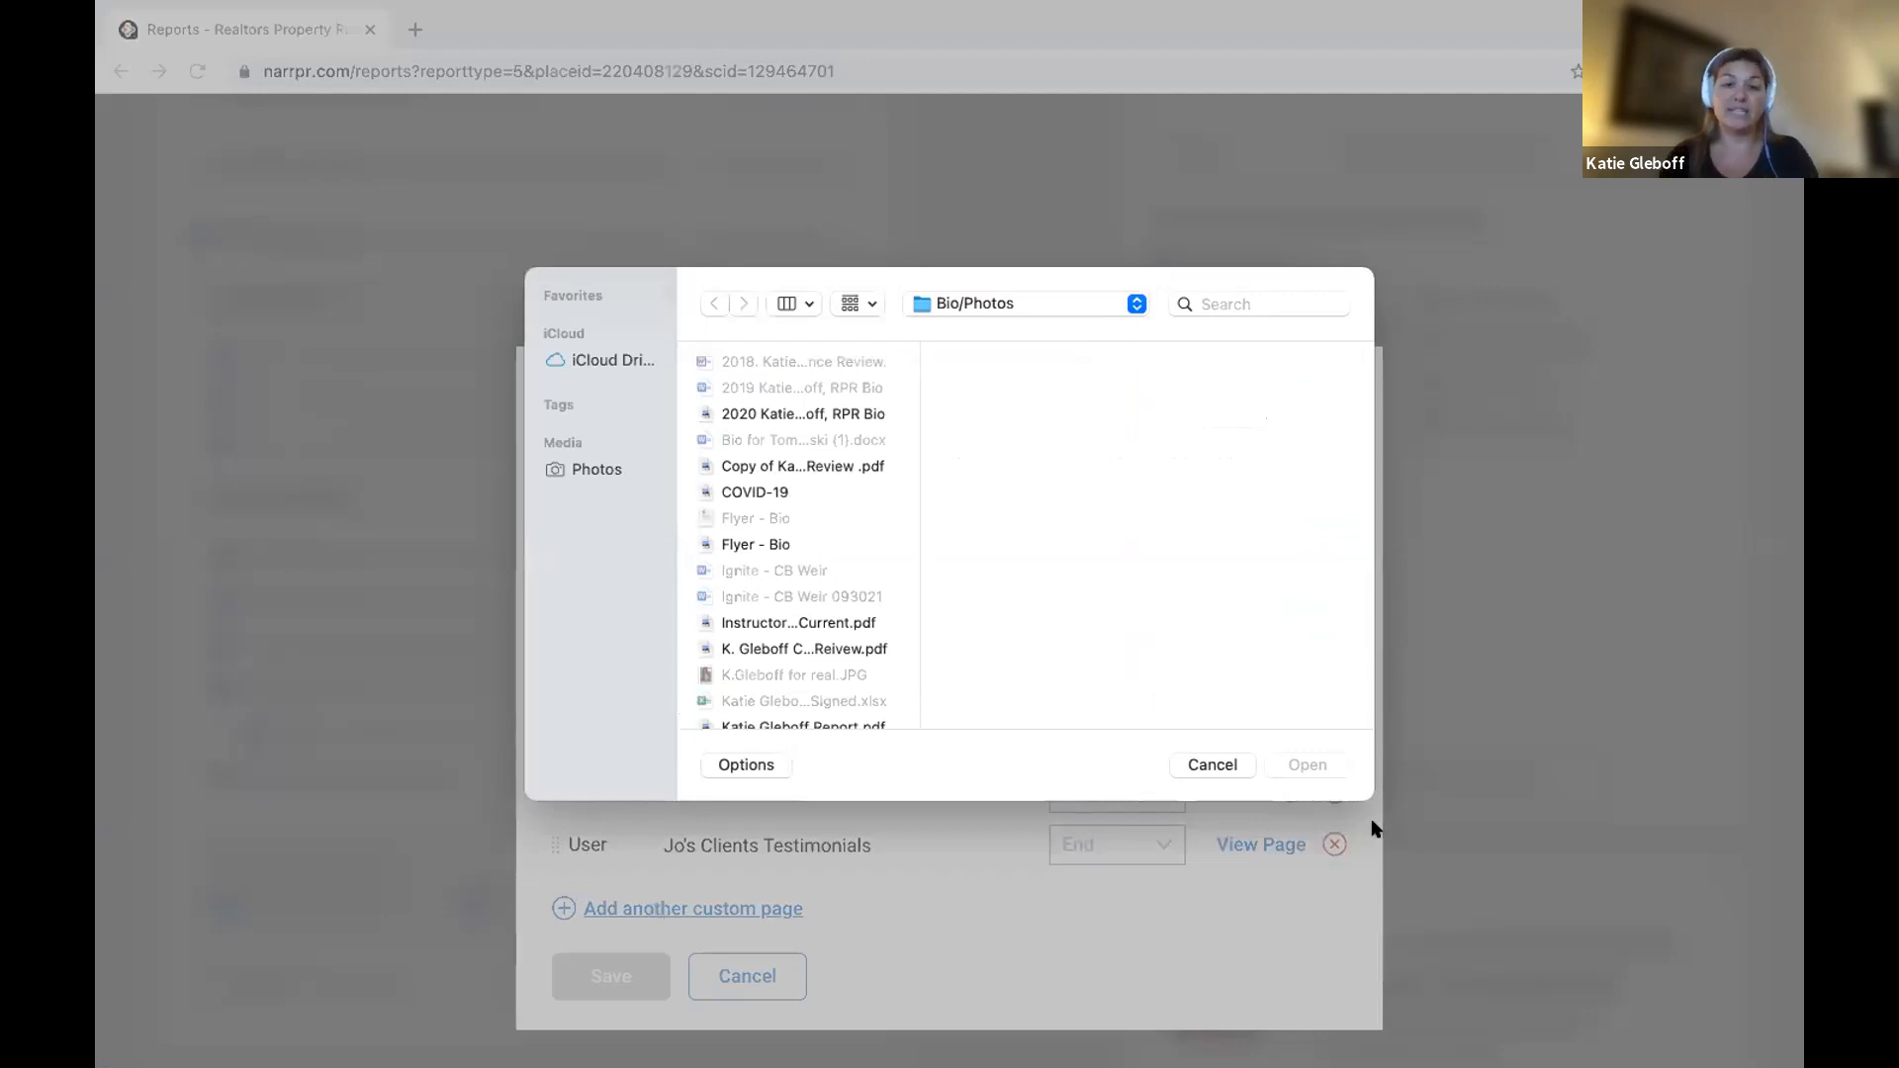
{"action": "left_click", "coordinate": [1202, 764]}
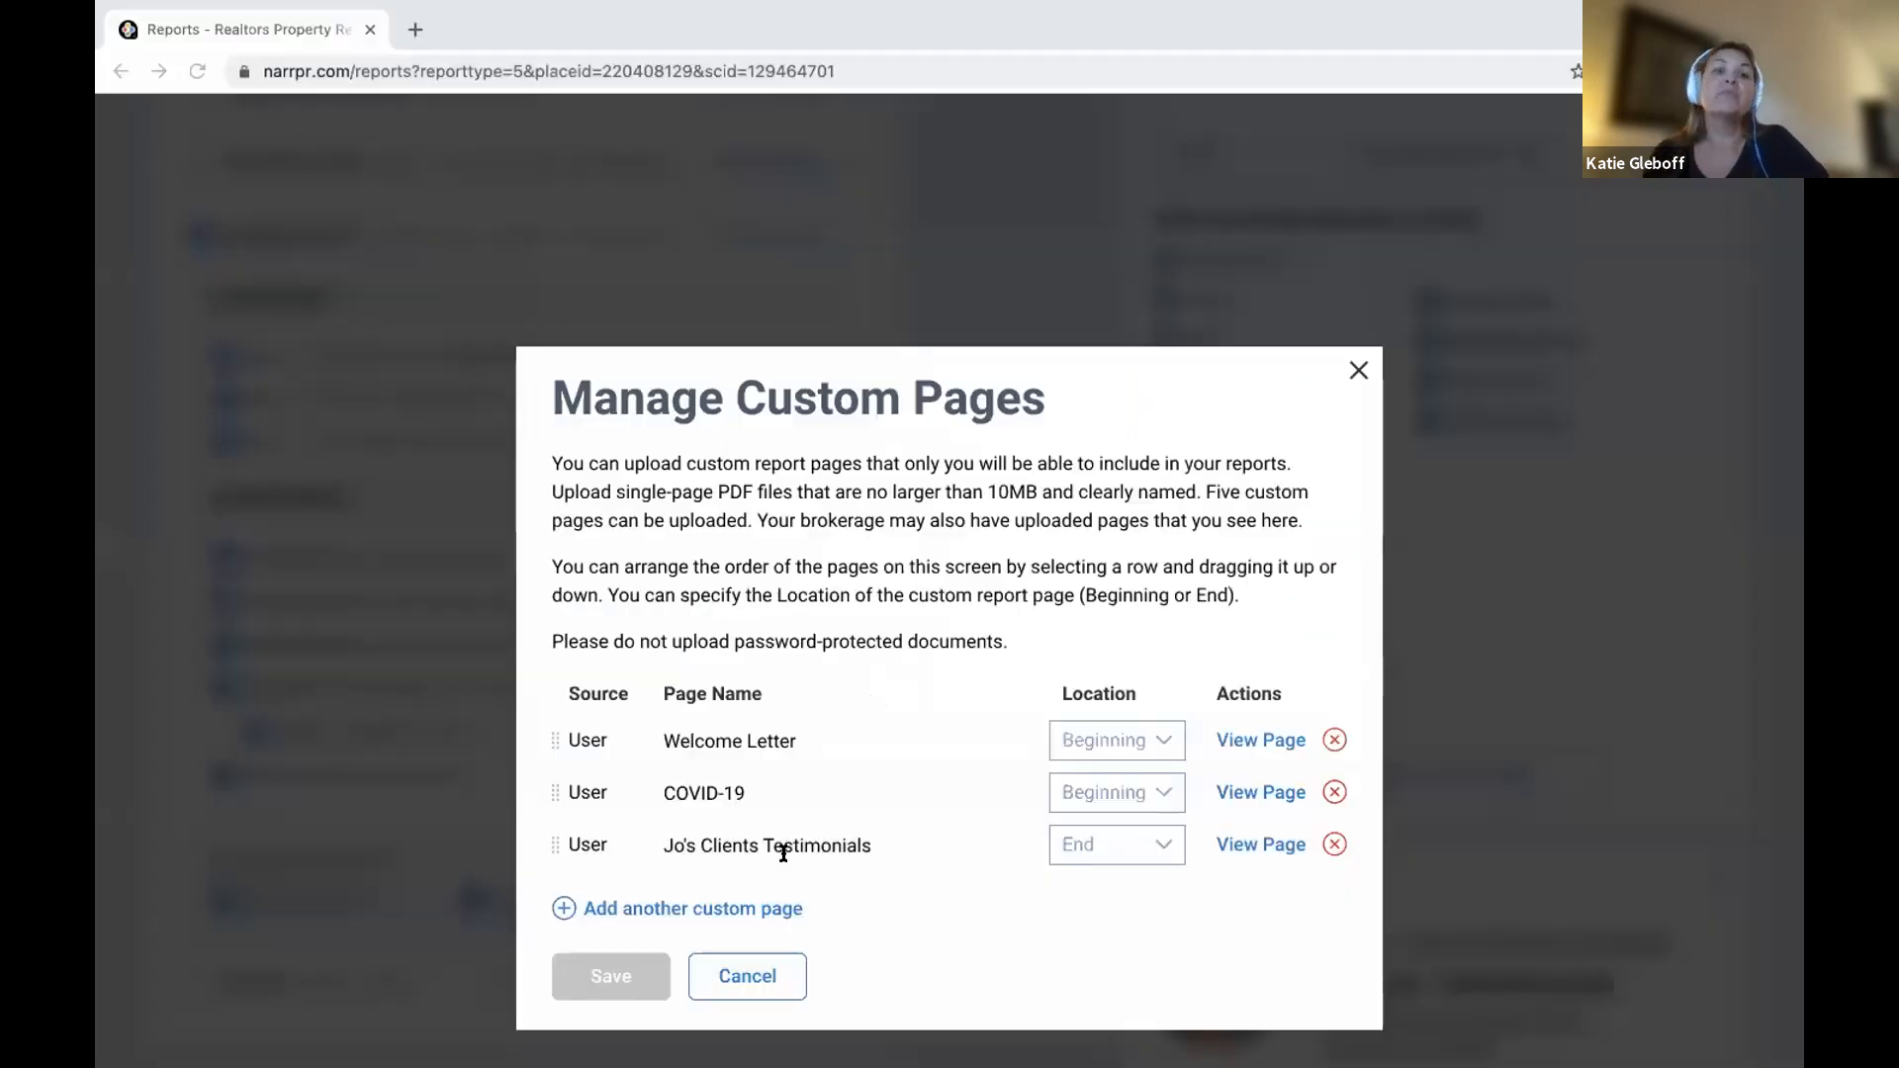
{"action": "left_click_drag", "start_coordinate": [555, 843], "coordinate": [578, 775]}
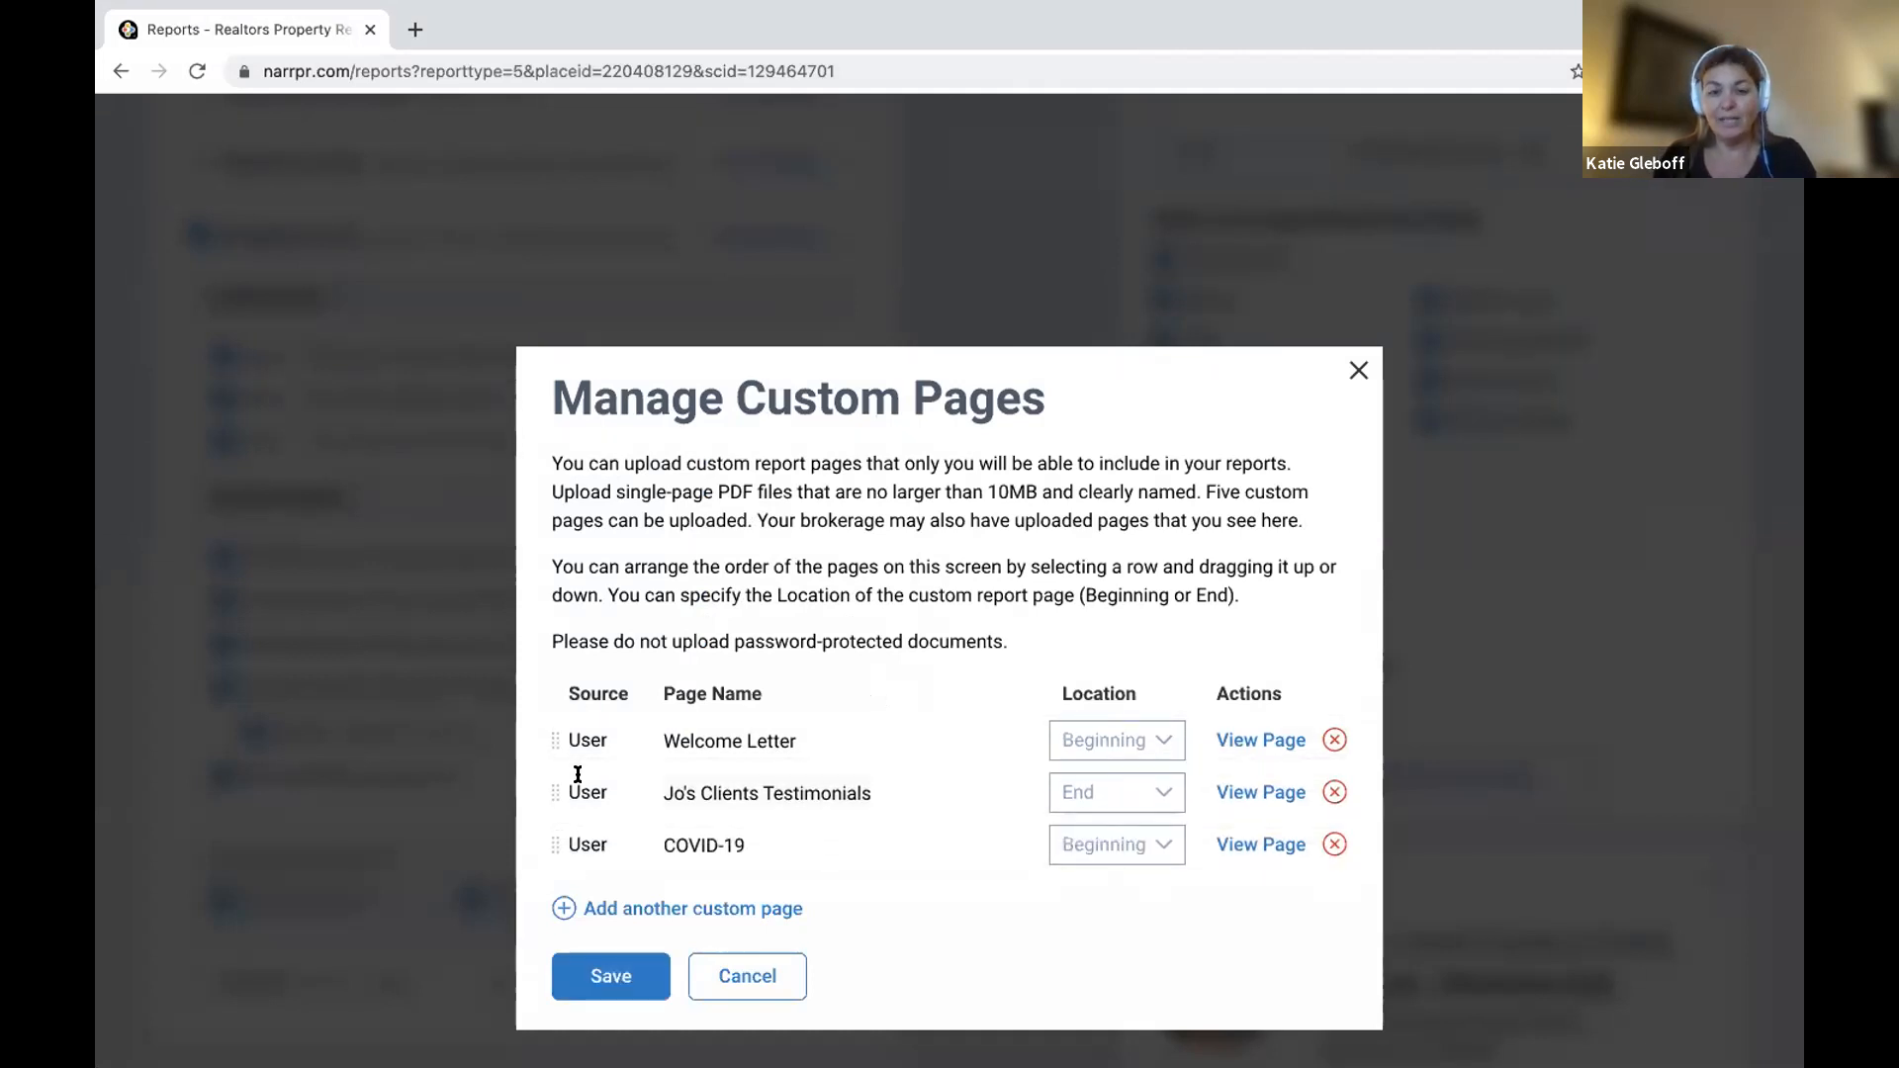
{"action": "left_click", "coordinate": [1083, 846]}
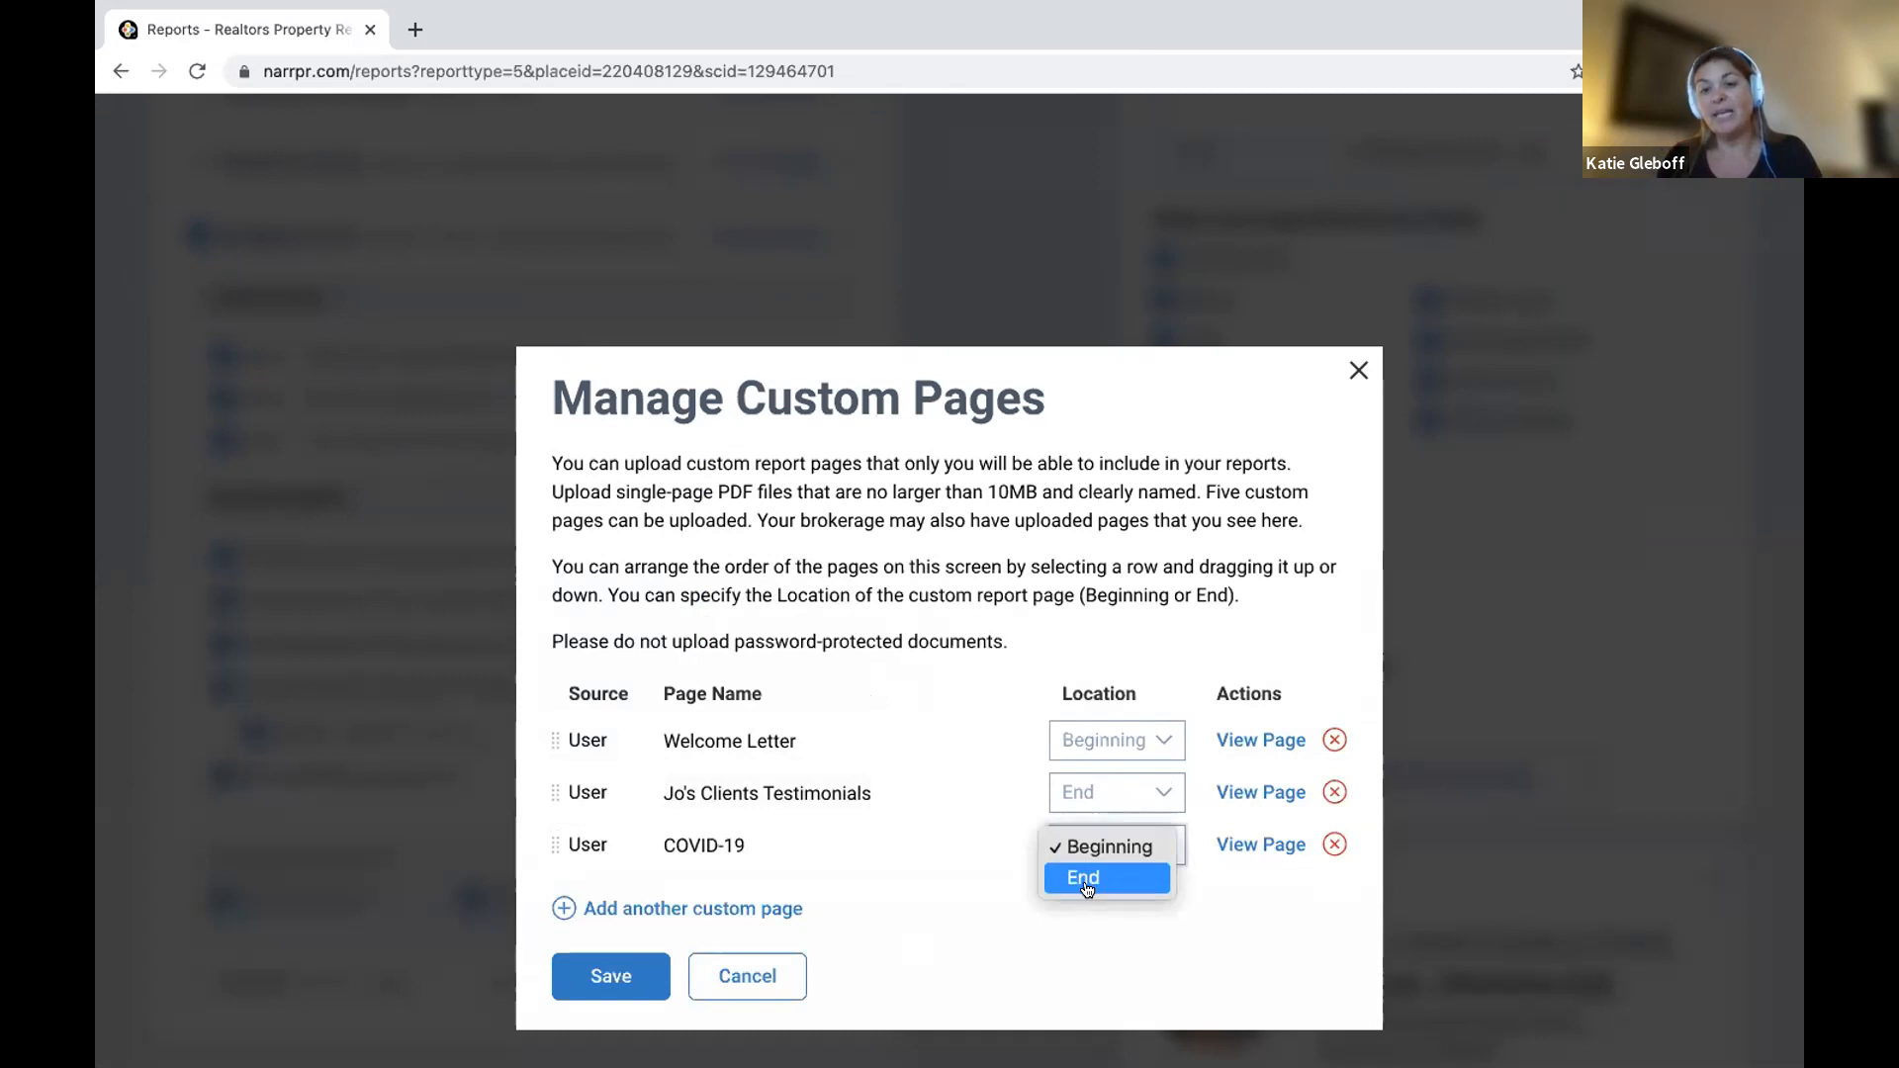
{"action": "left_click", "coordinate": [1088, 878]}
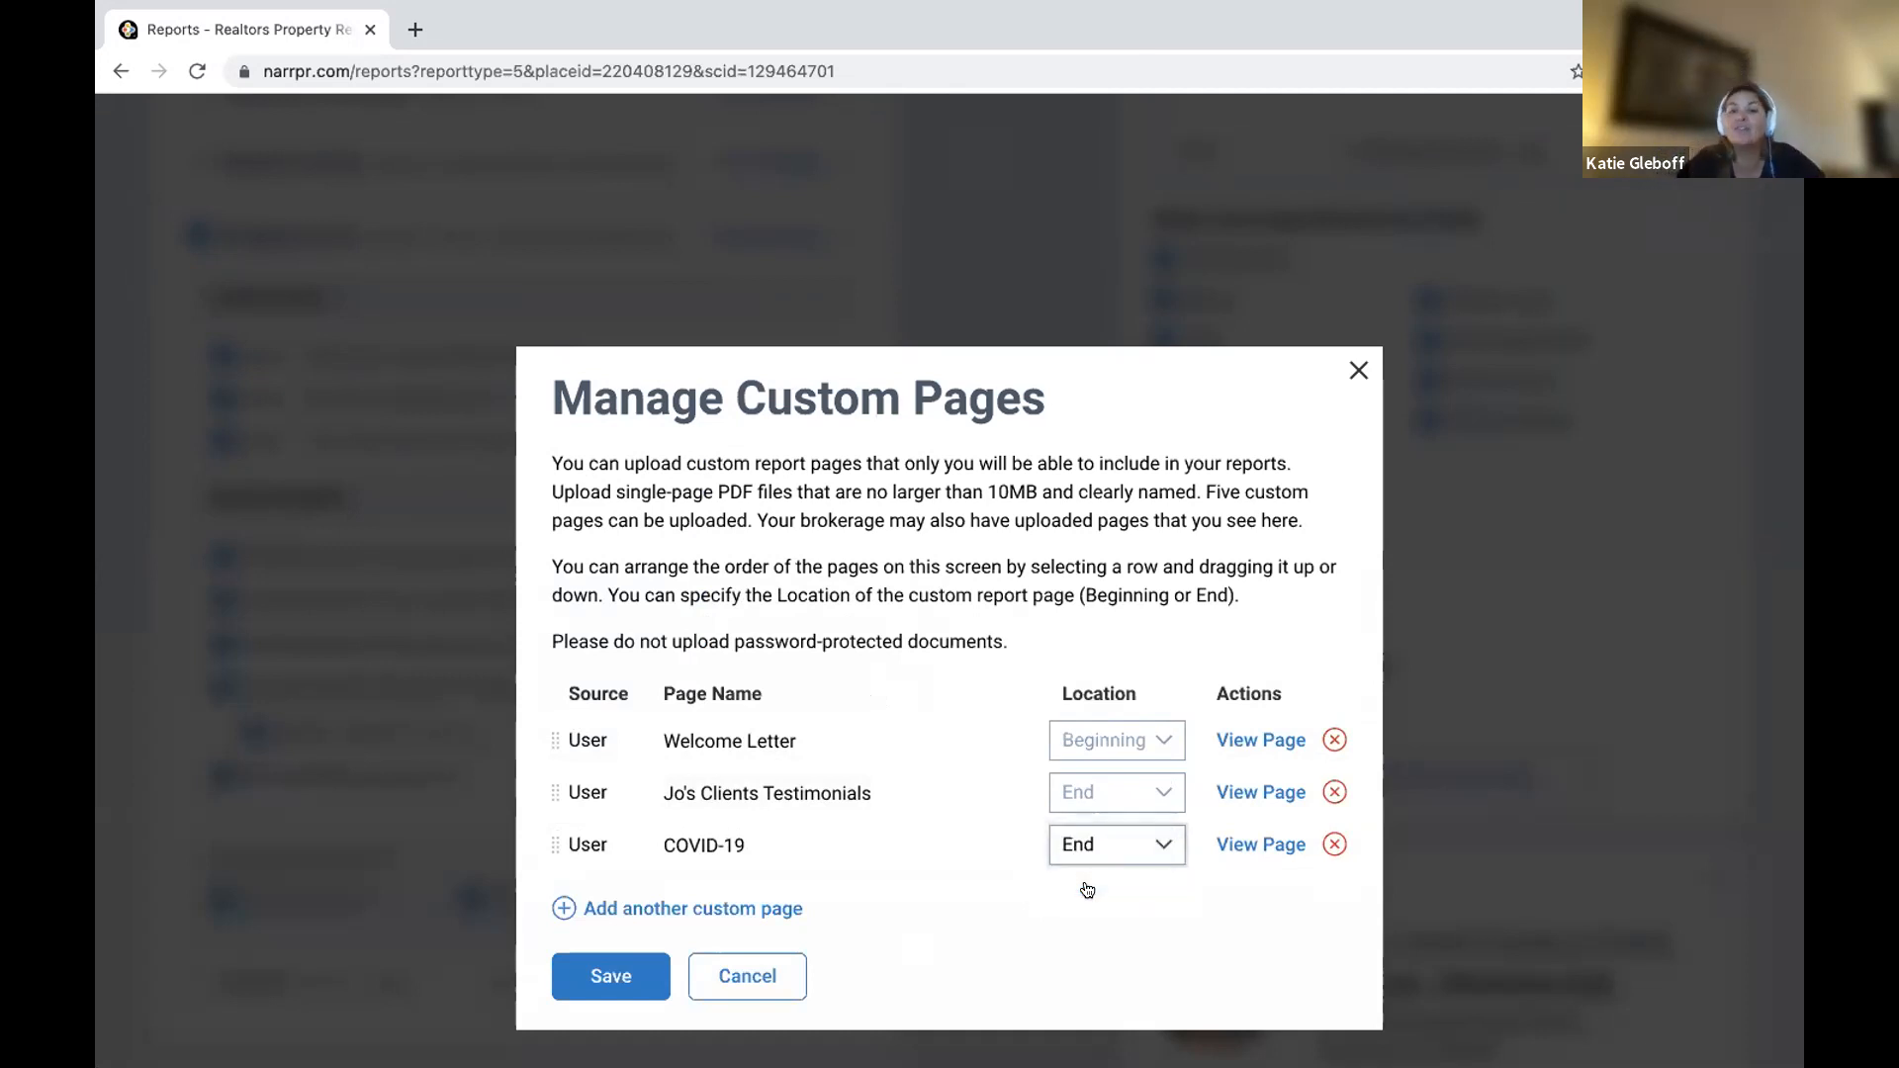
{"action": "left_click", "coordinate": [955, 902]}
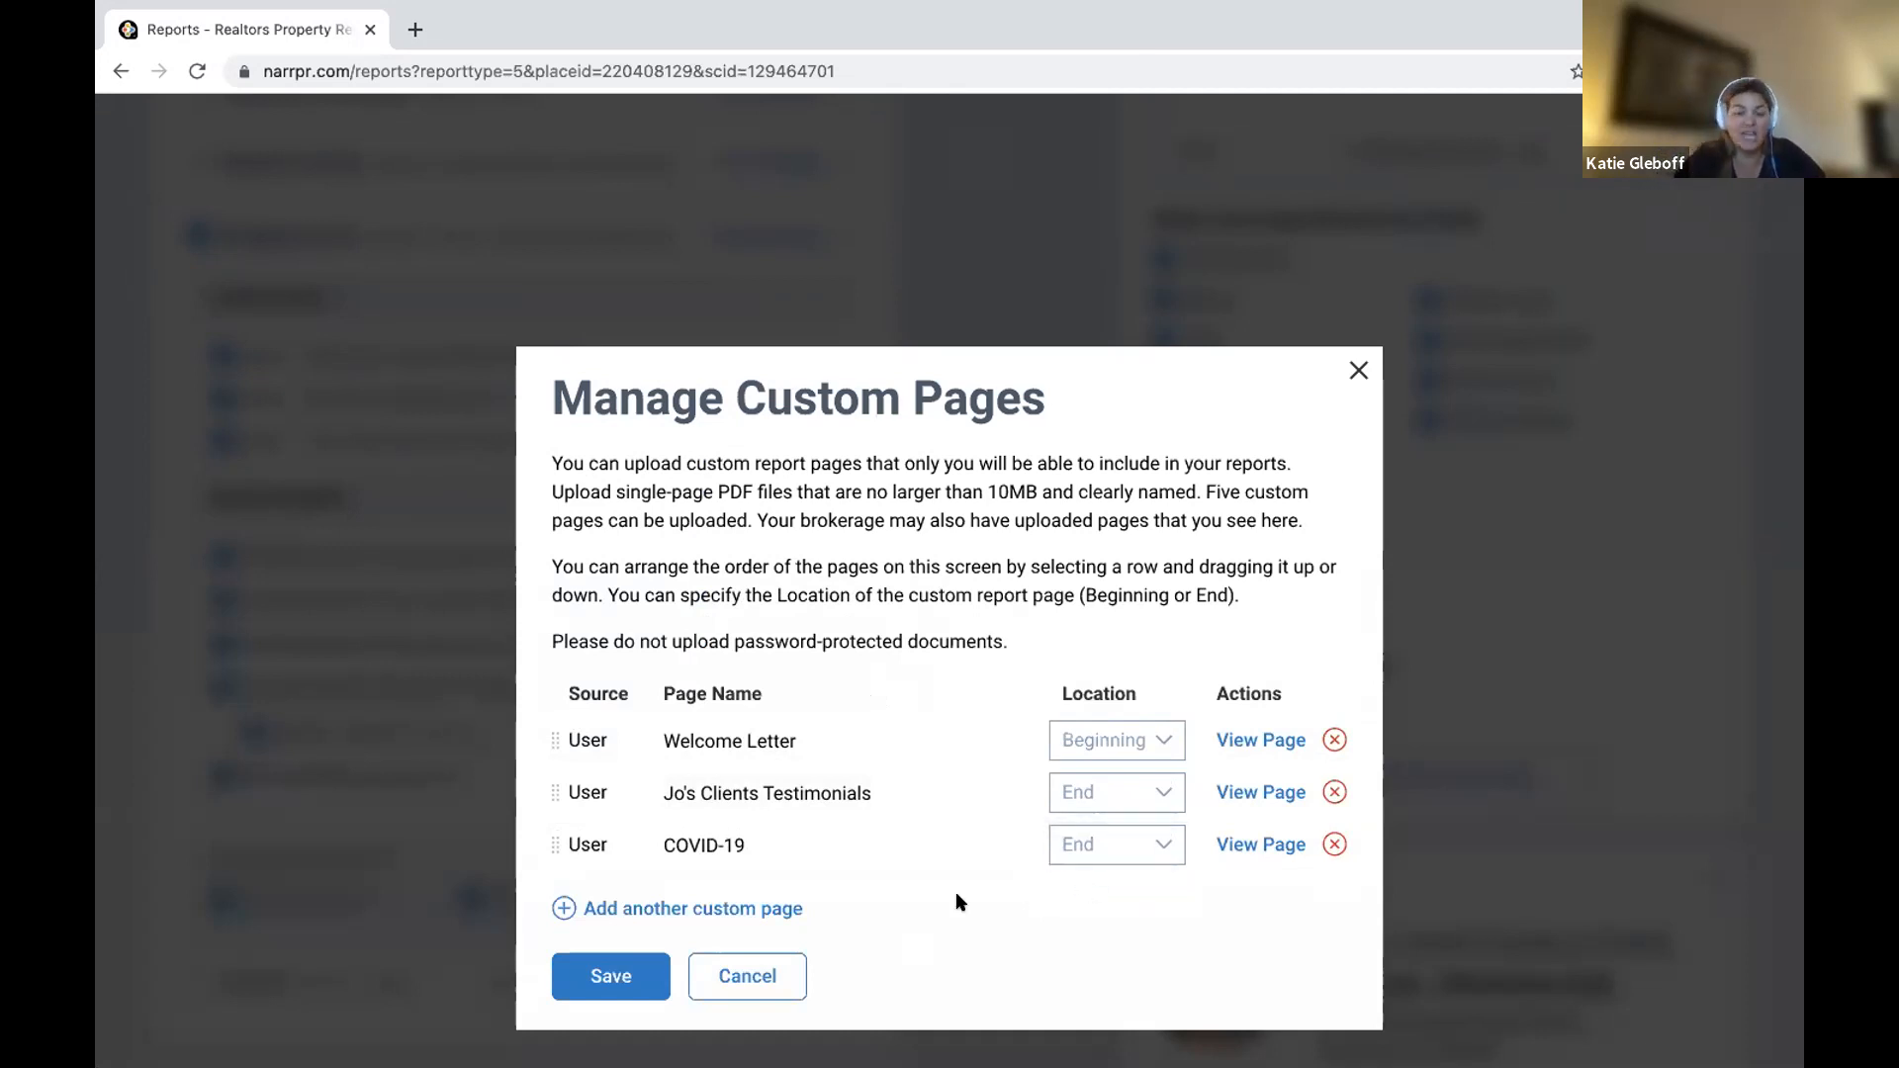
{"action": "left_click", "coordinate": [1333, 847]}
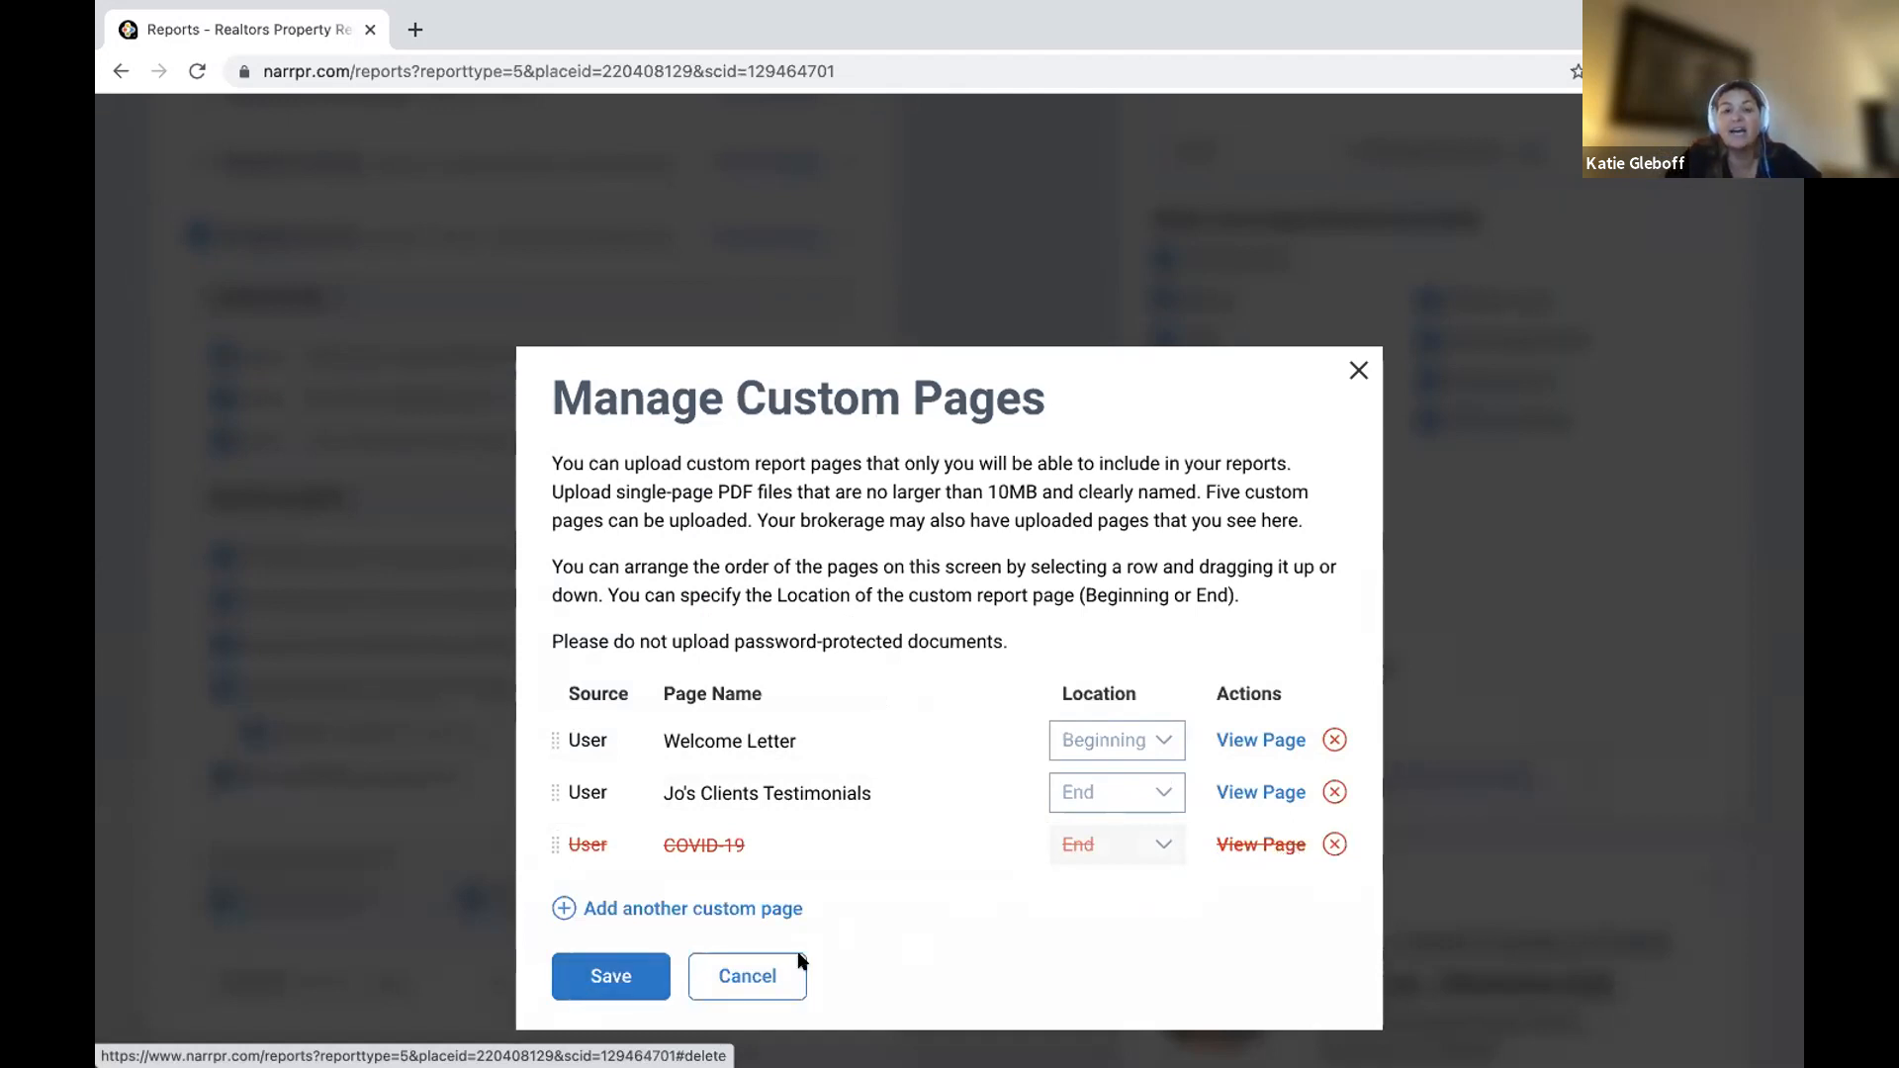
{"action": "left_click", "coordinate": [616, 971]}
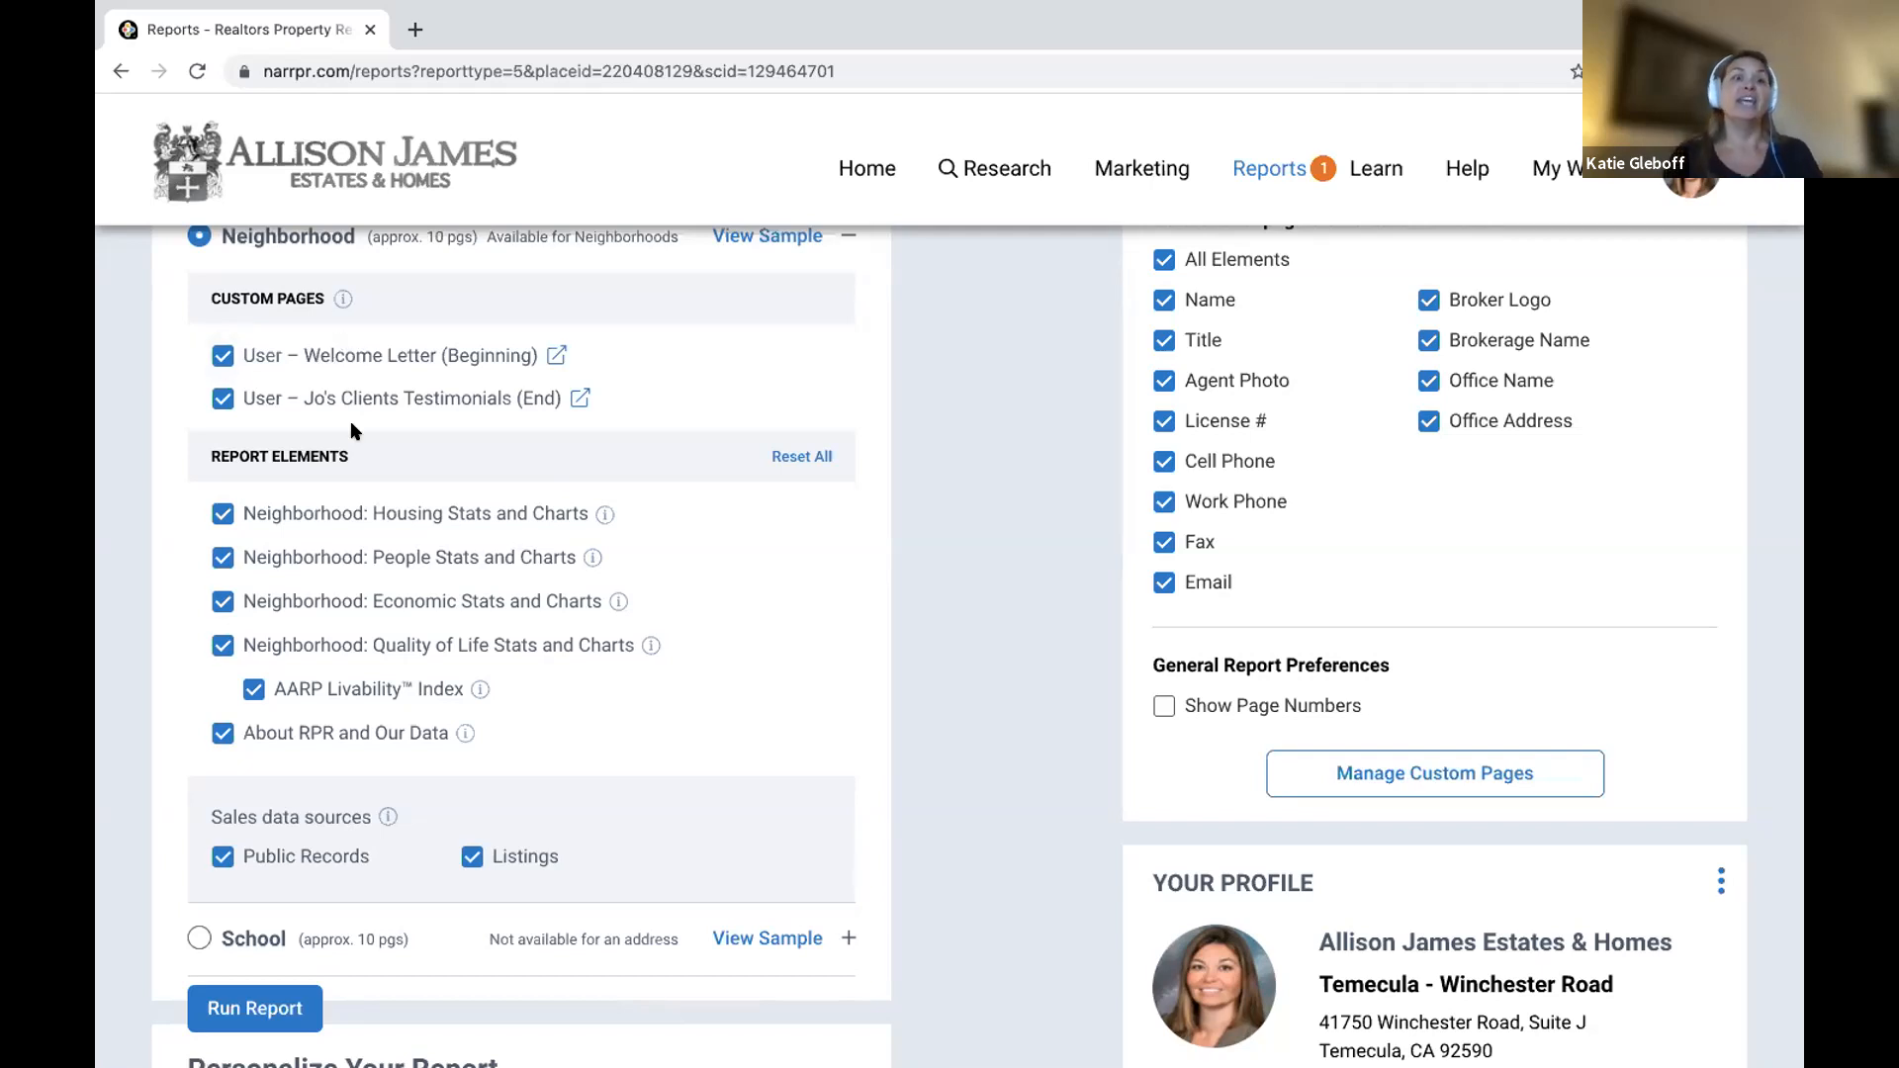
Uncheck Economic Stats and Charts, keeping Housing Stats checked, and scroll down to Delivery Method.
{"action": "left_click", "coordinate": [225, 512]}
{"action": "left_click", "coordinate": [225, 513]}
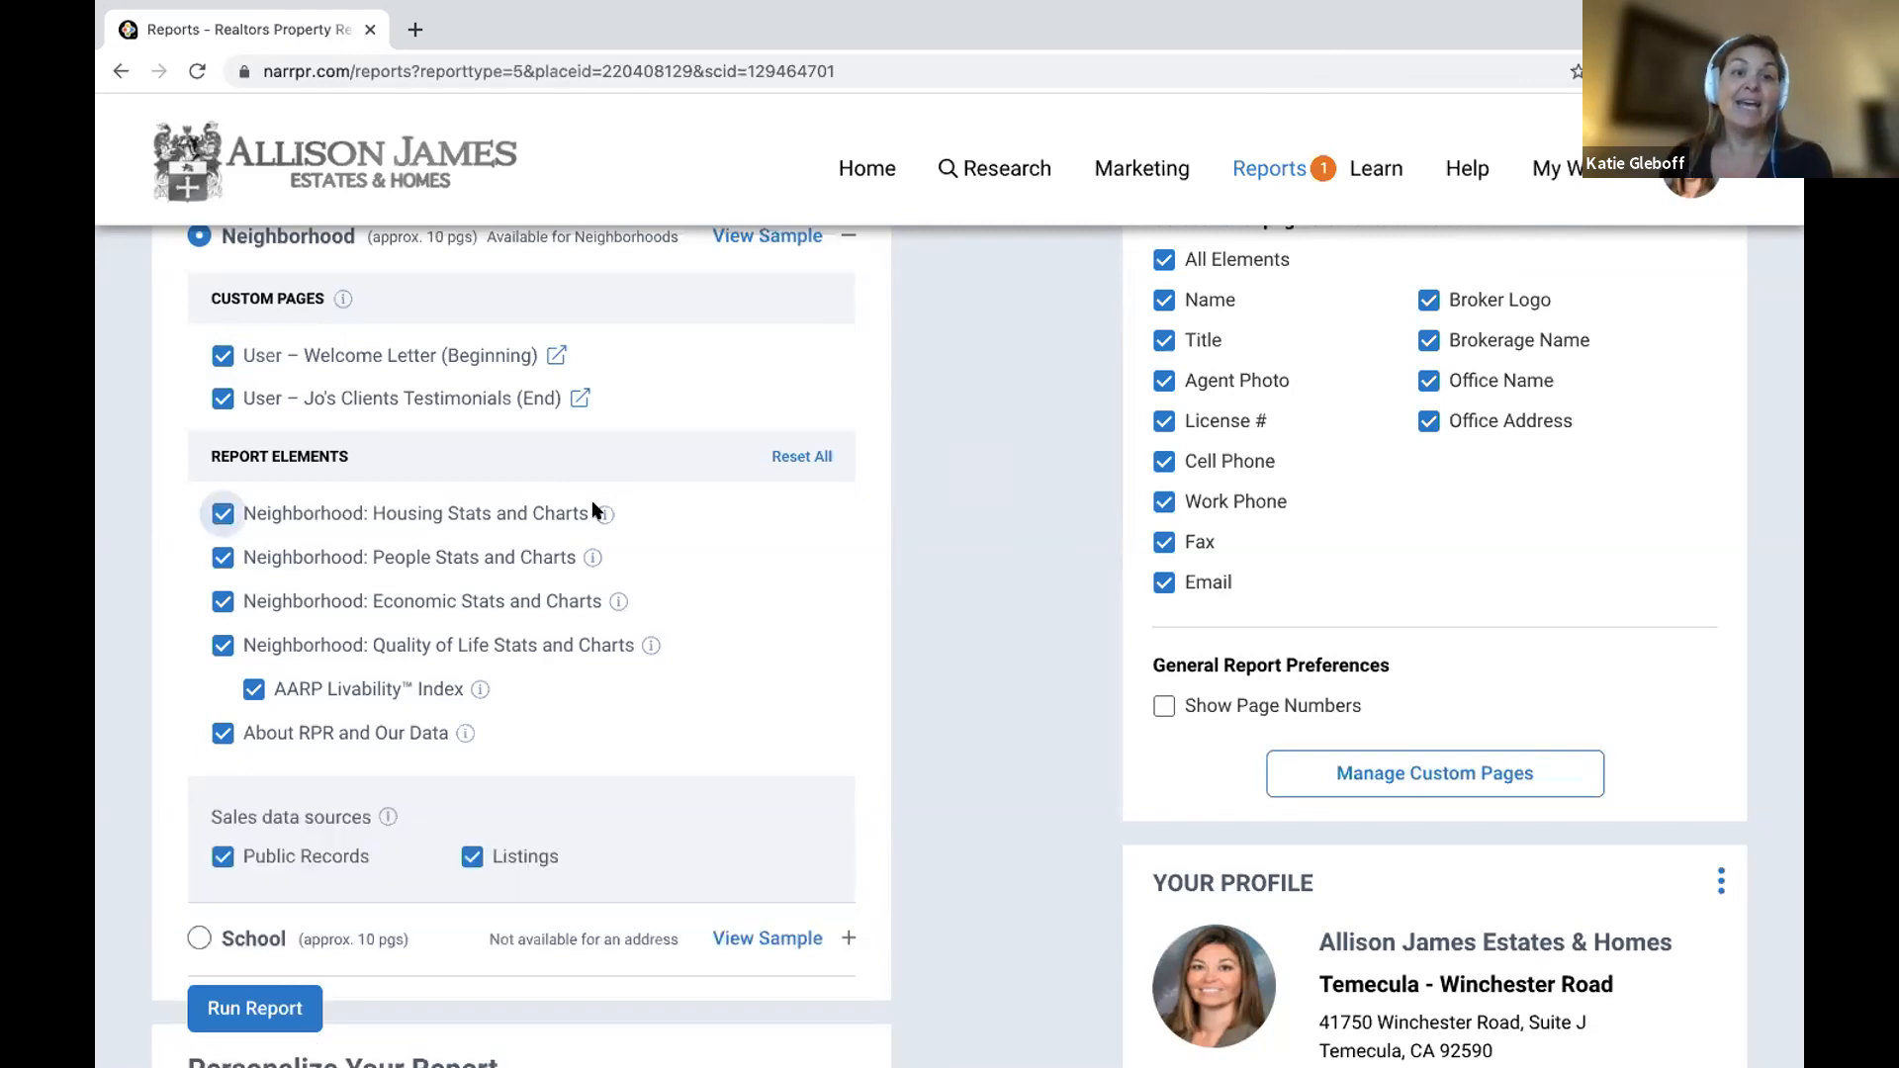
{"action": "mouse_move", "coordinate": [604, 514]}
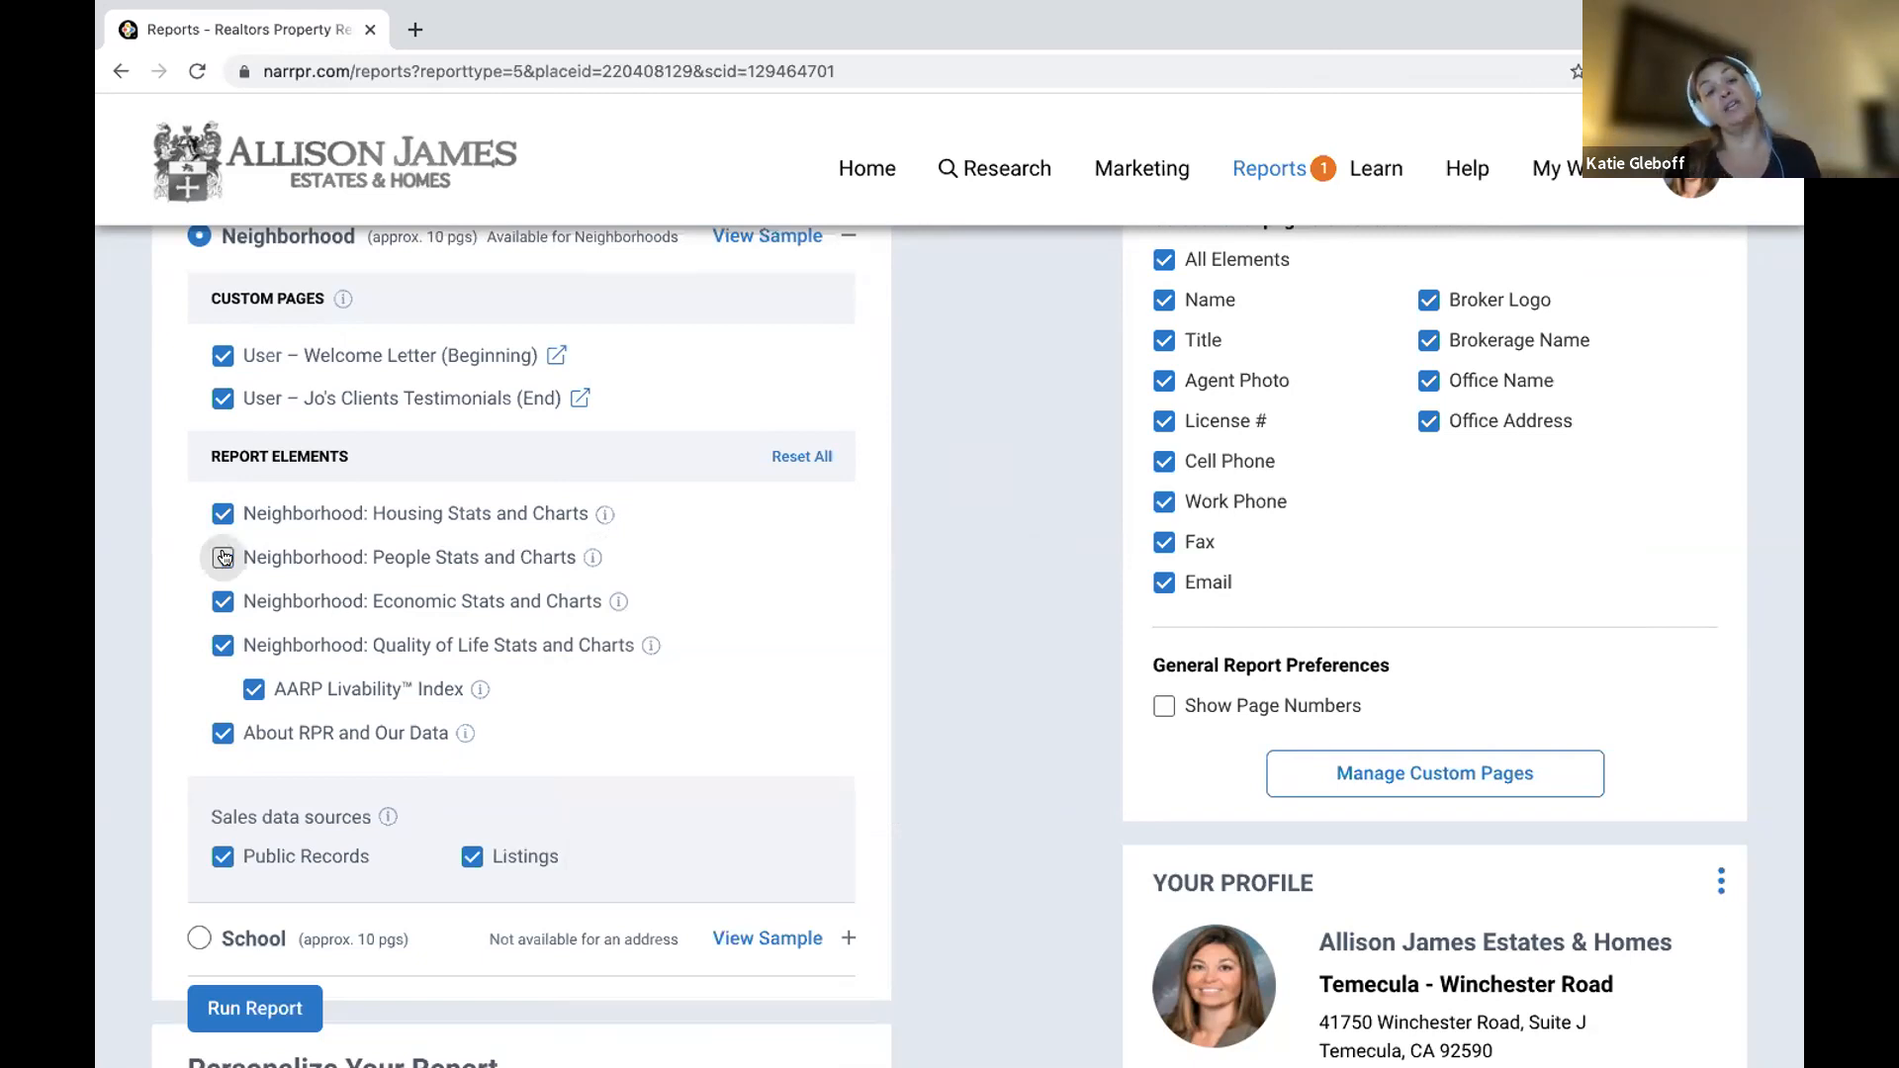
{"action": "left_click", "coordinate": [218, 602]}
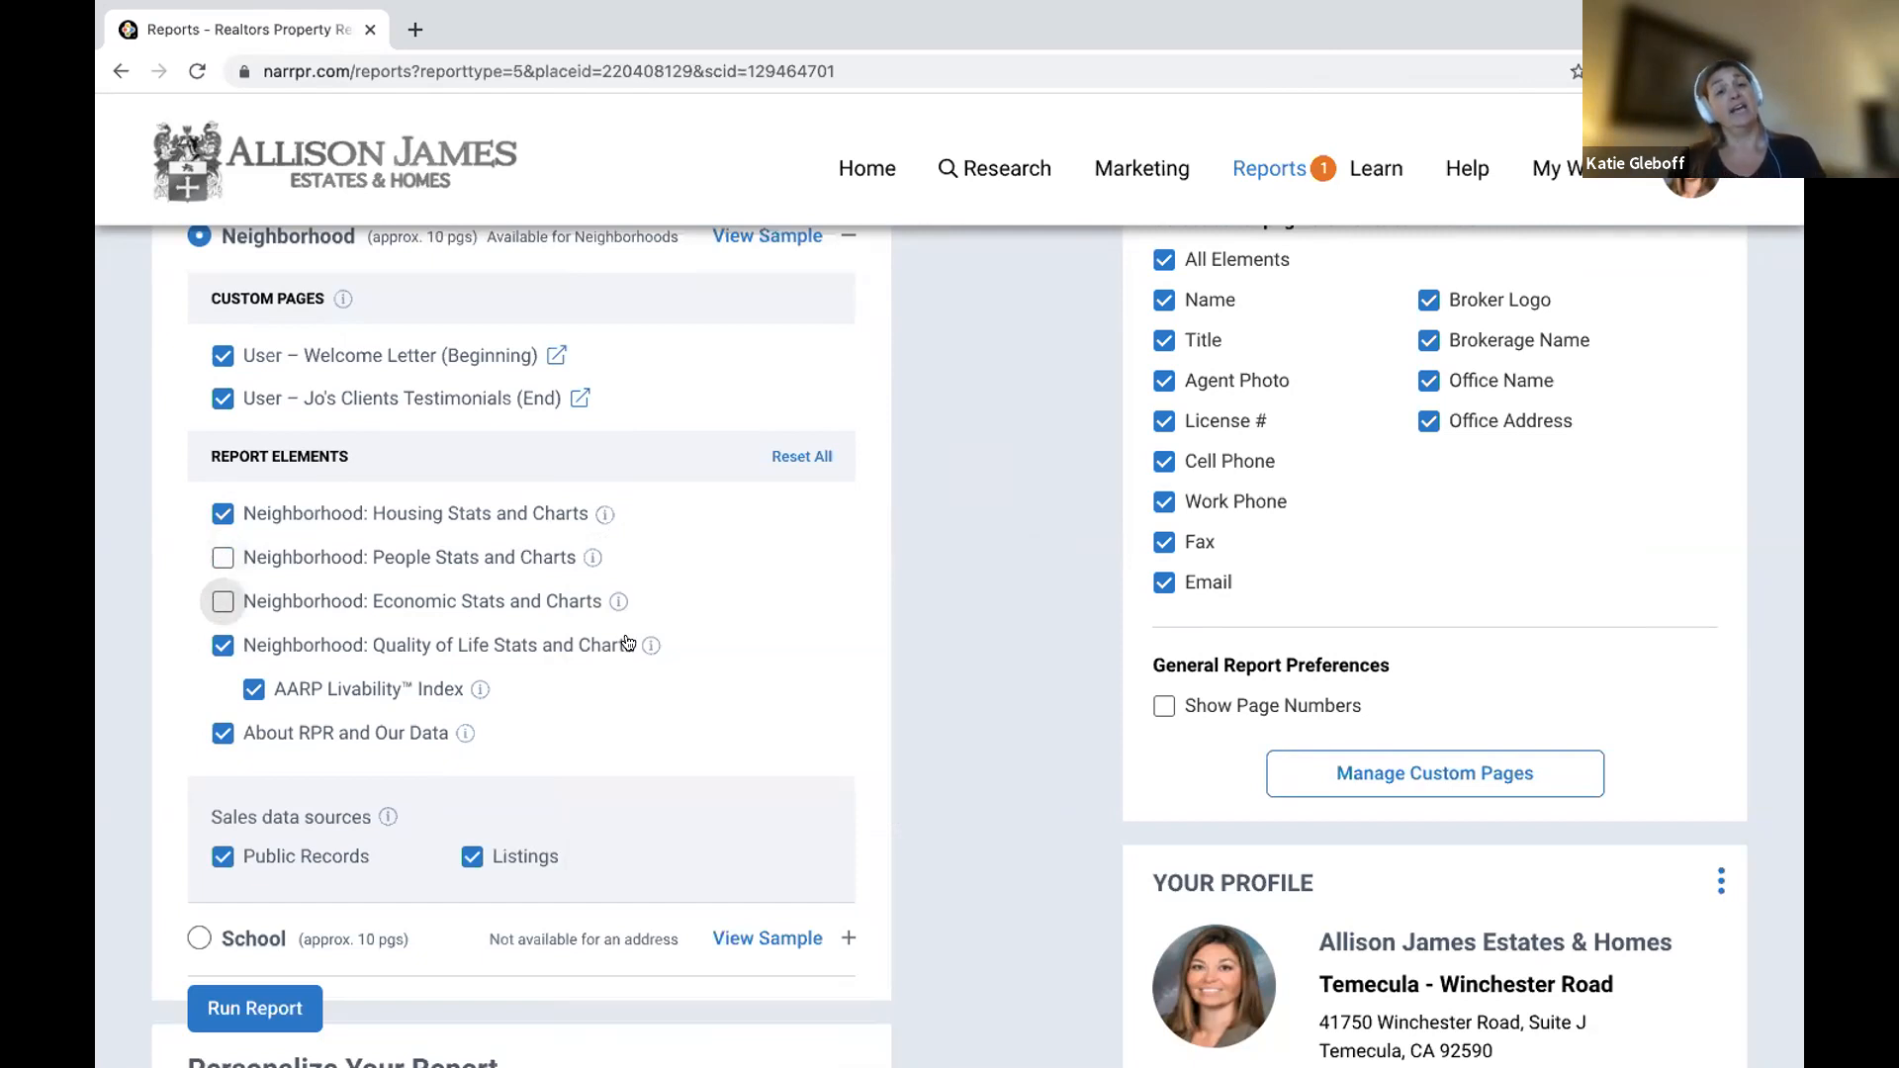
{"action": "mouse_move", "coordinate": [647, 645]}
{"action": "scroll", "coordinate": [647, 645], "scroll_direction": "down", "scroll_amount": 3}
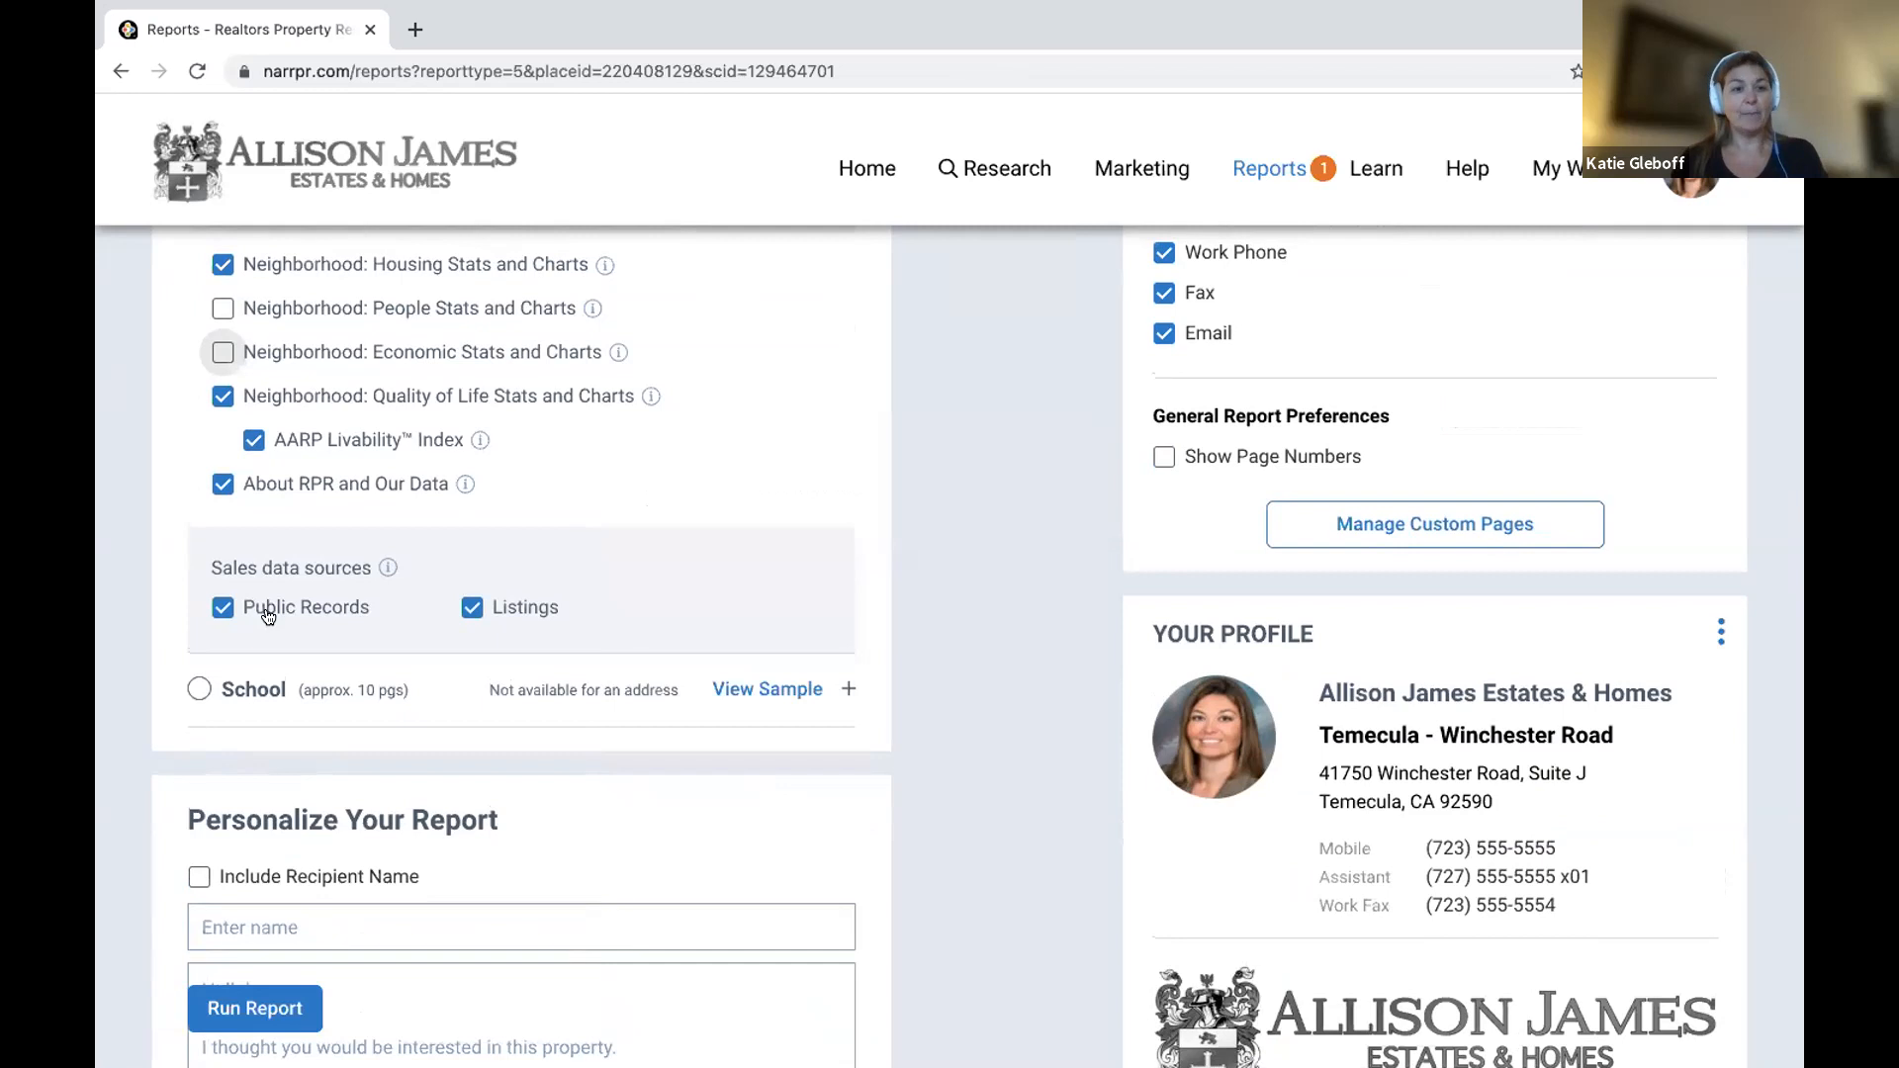
{"action": "scroll", "coordinate": [265, 611], "scroll_direction": "down", "scroll_amount": 4}
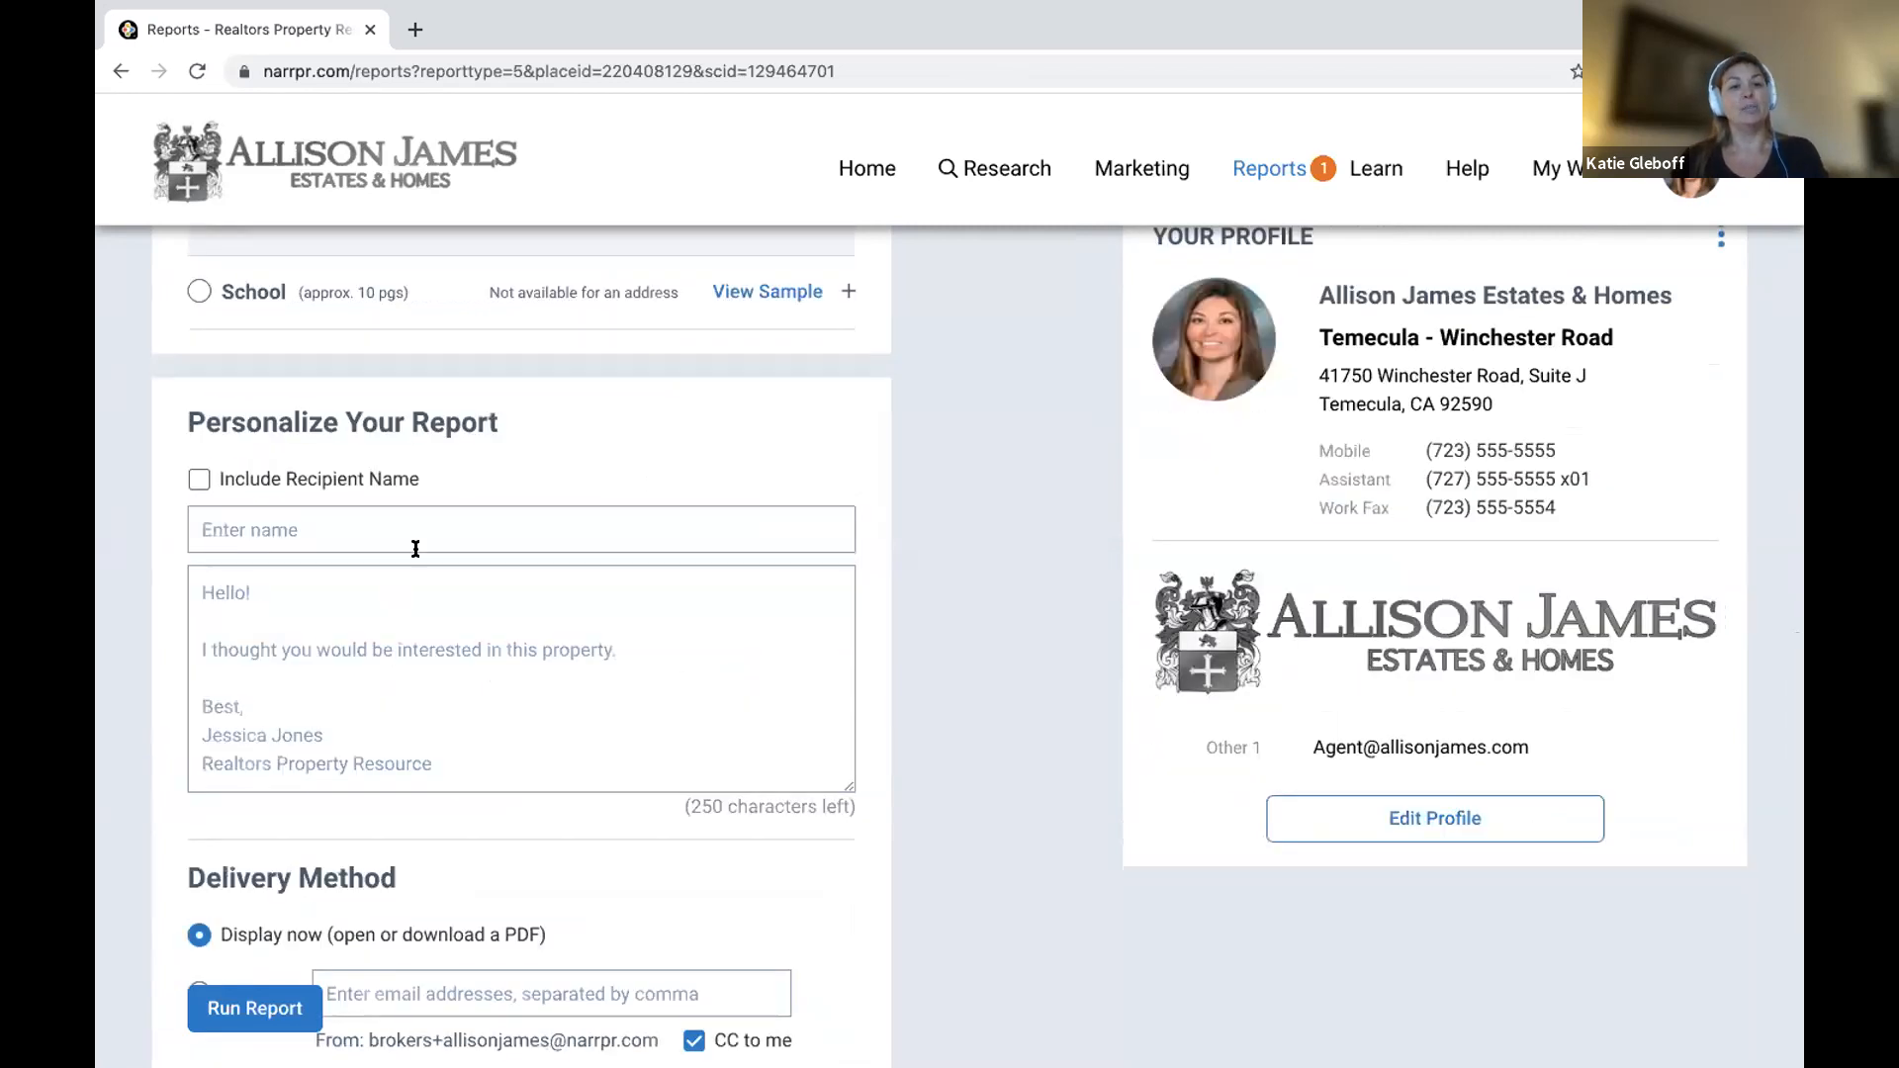
{"action": "scroll", "coordinate": [220, 507], "scroll_direction": "down", "scroll_amount": 4}
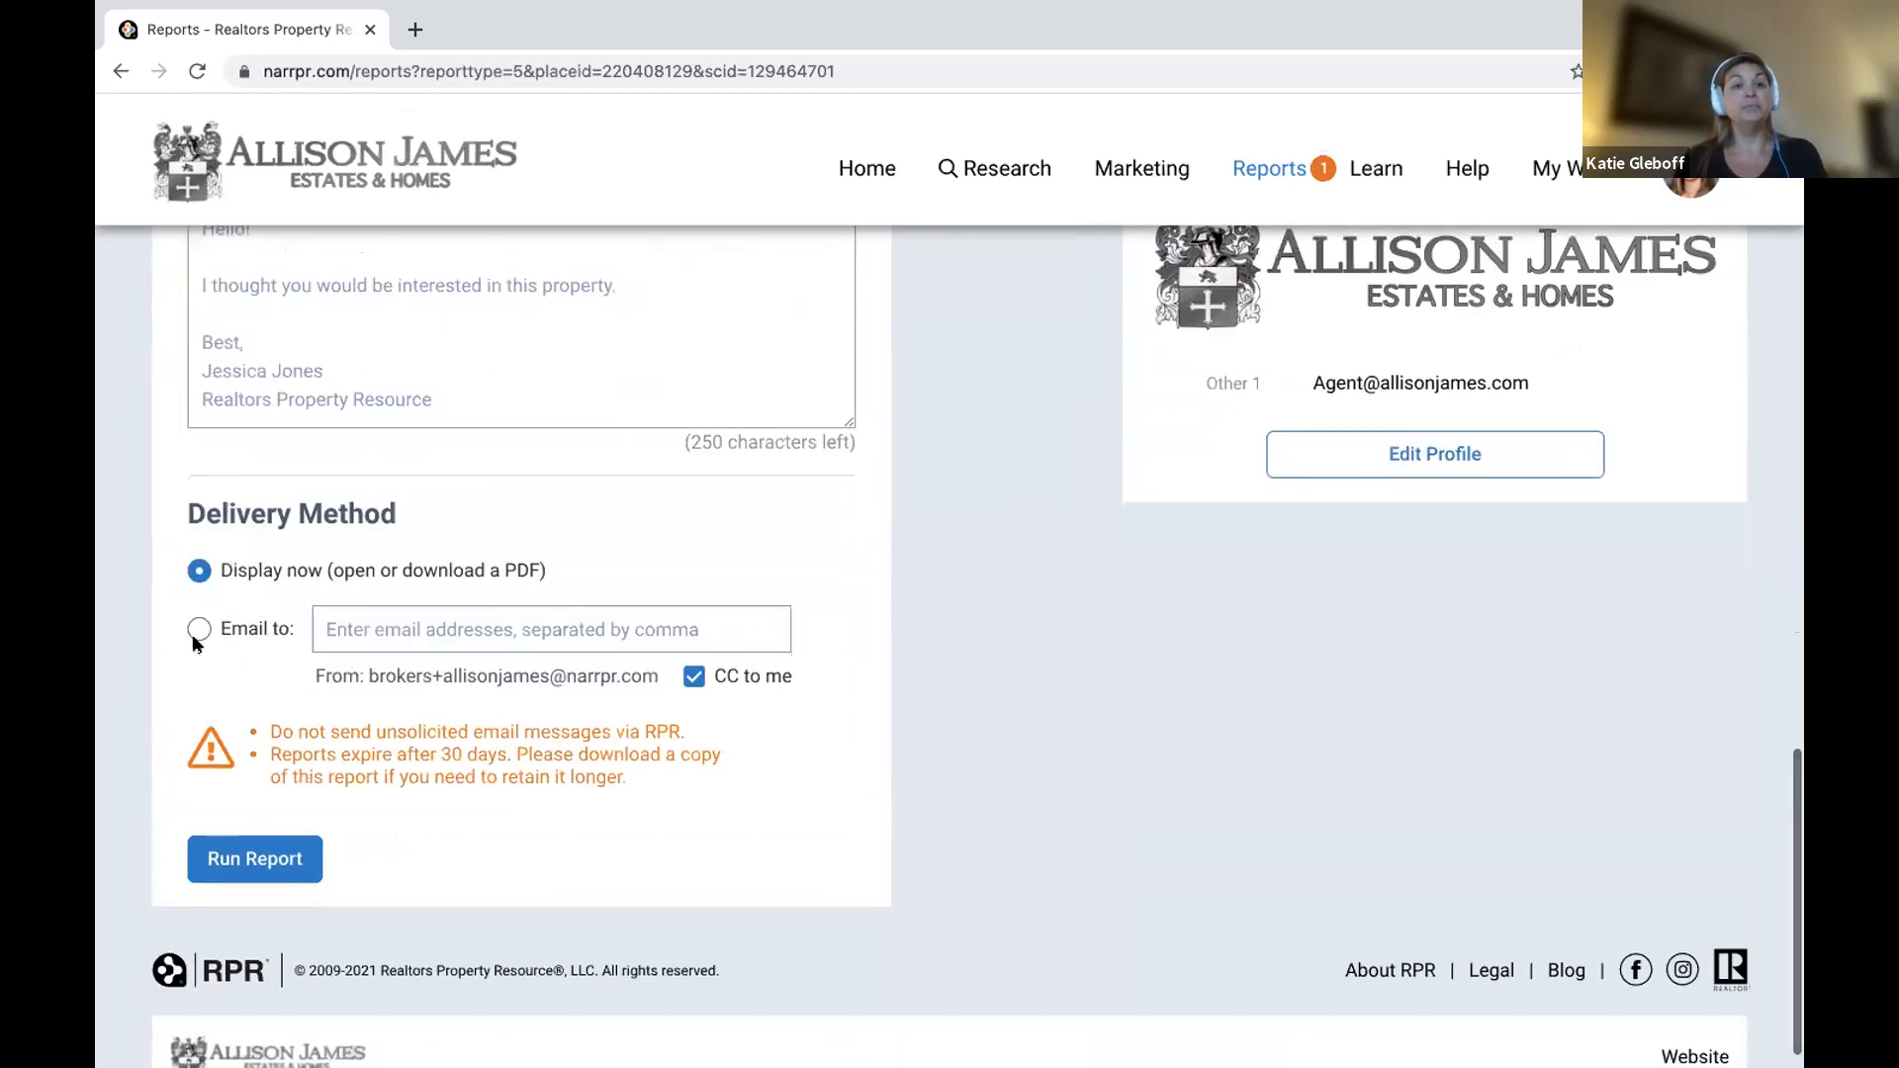
{"action": "left_click", "coordinate": [256, 859]}
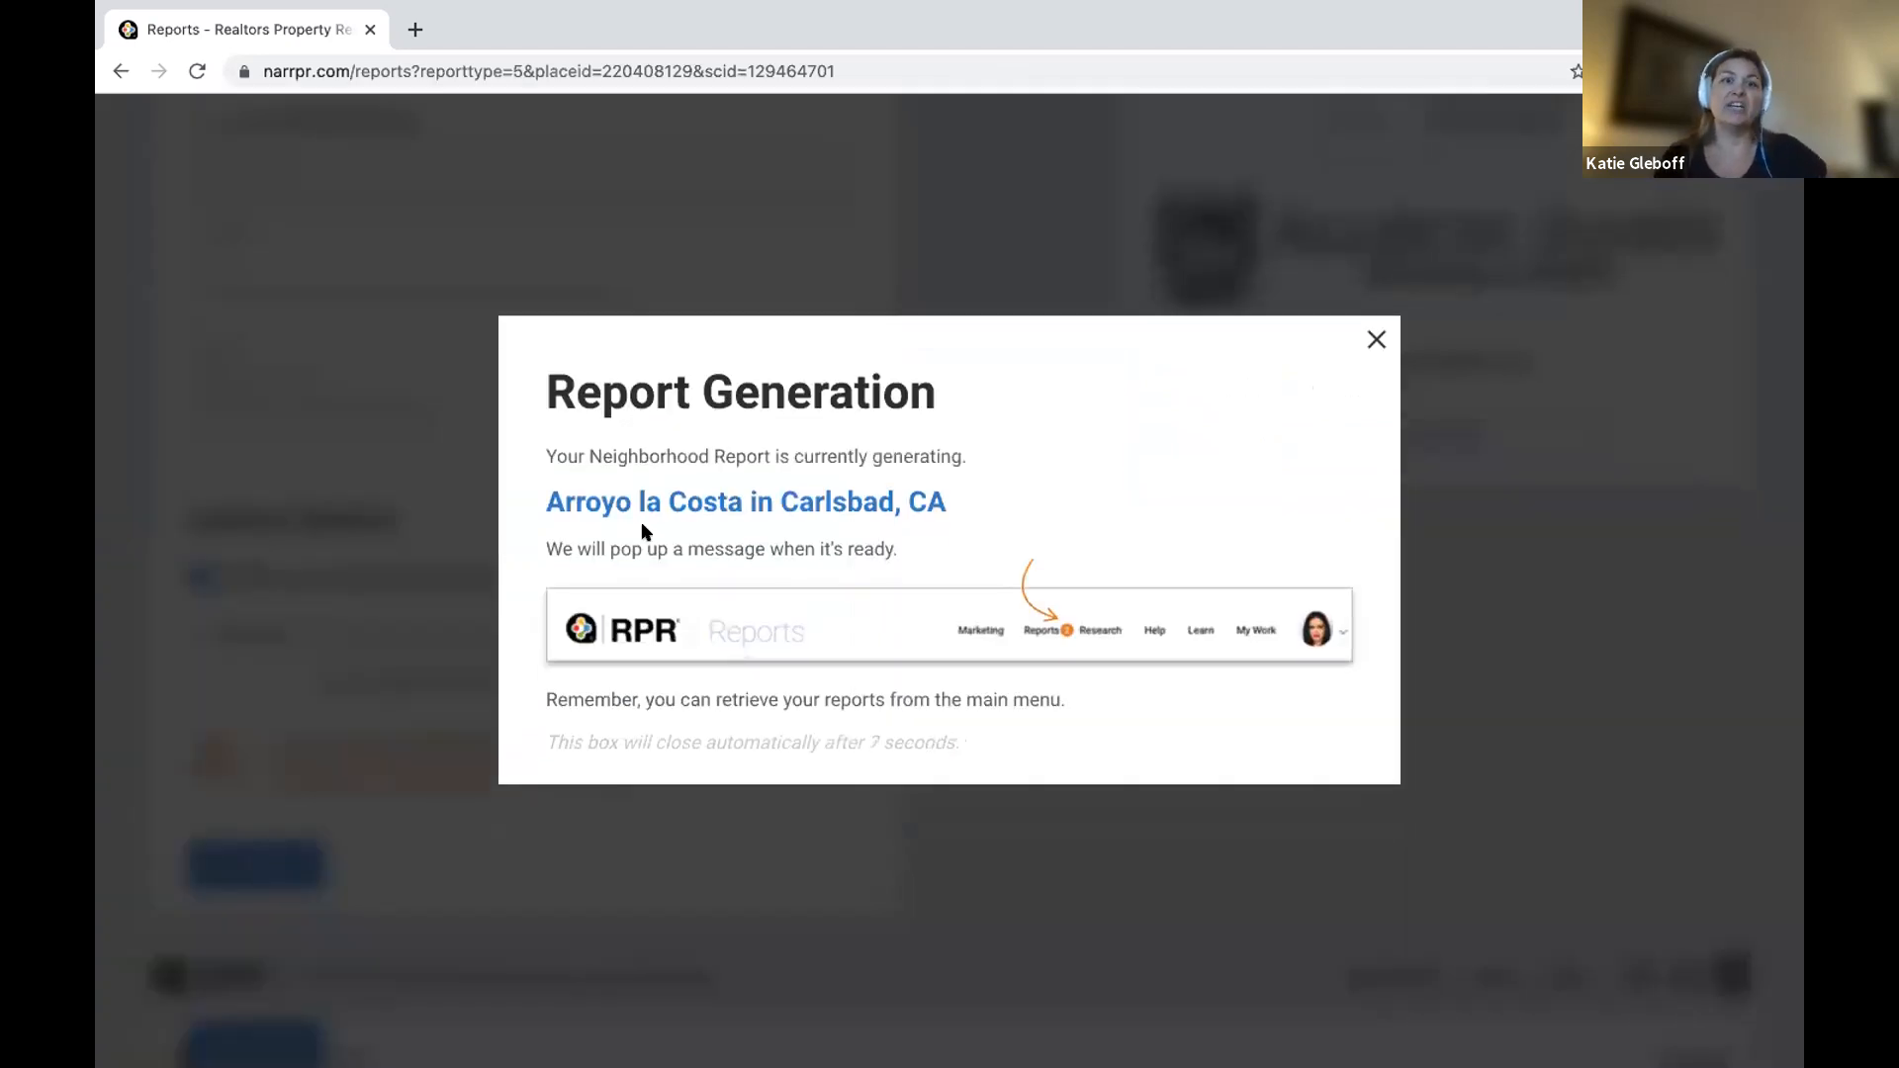
{"action": "left_click", "coordinate": [1376, 342]}
{"action": "scroll", "coordinate": [800, 569], "scroll_direction": "up", "scroll_amount": 8}
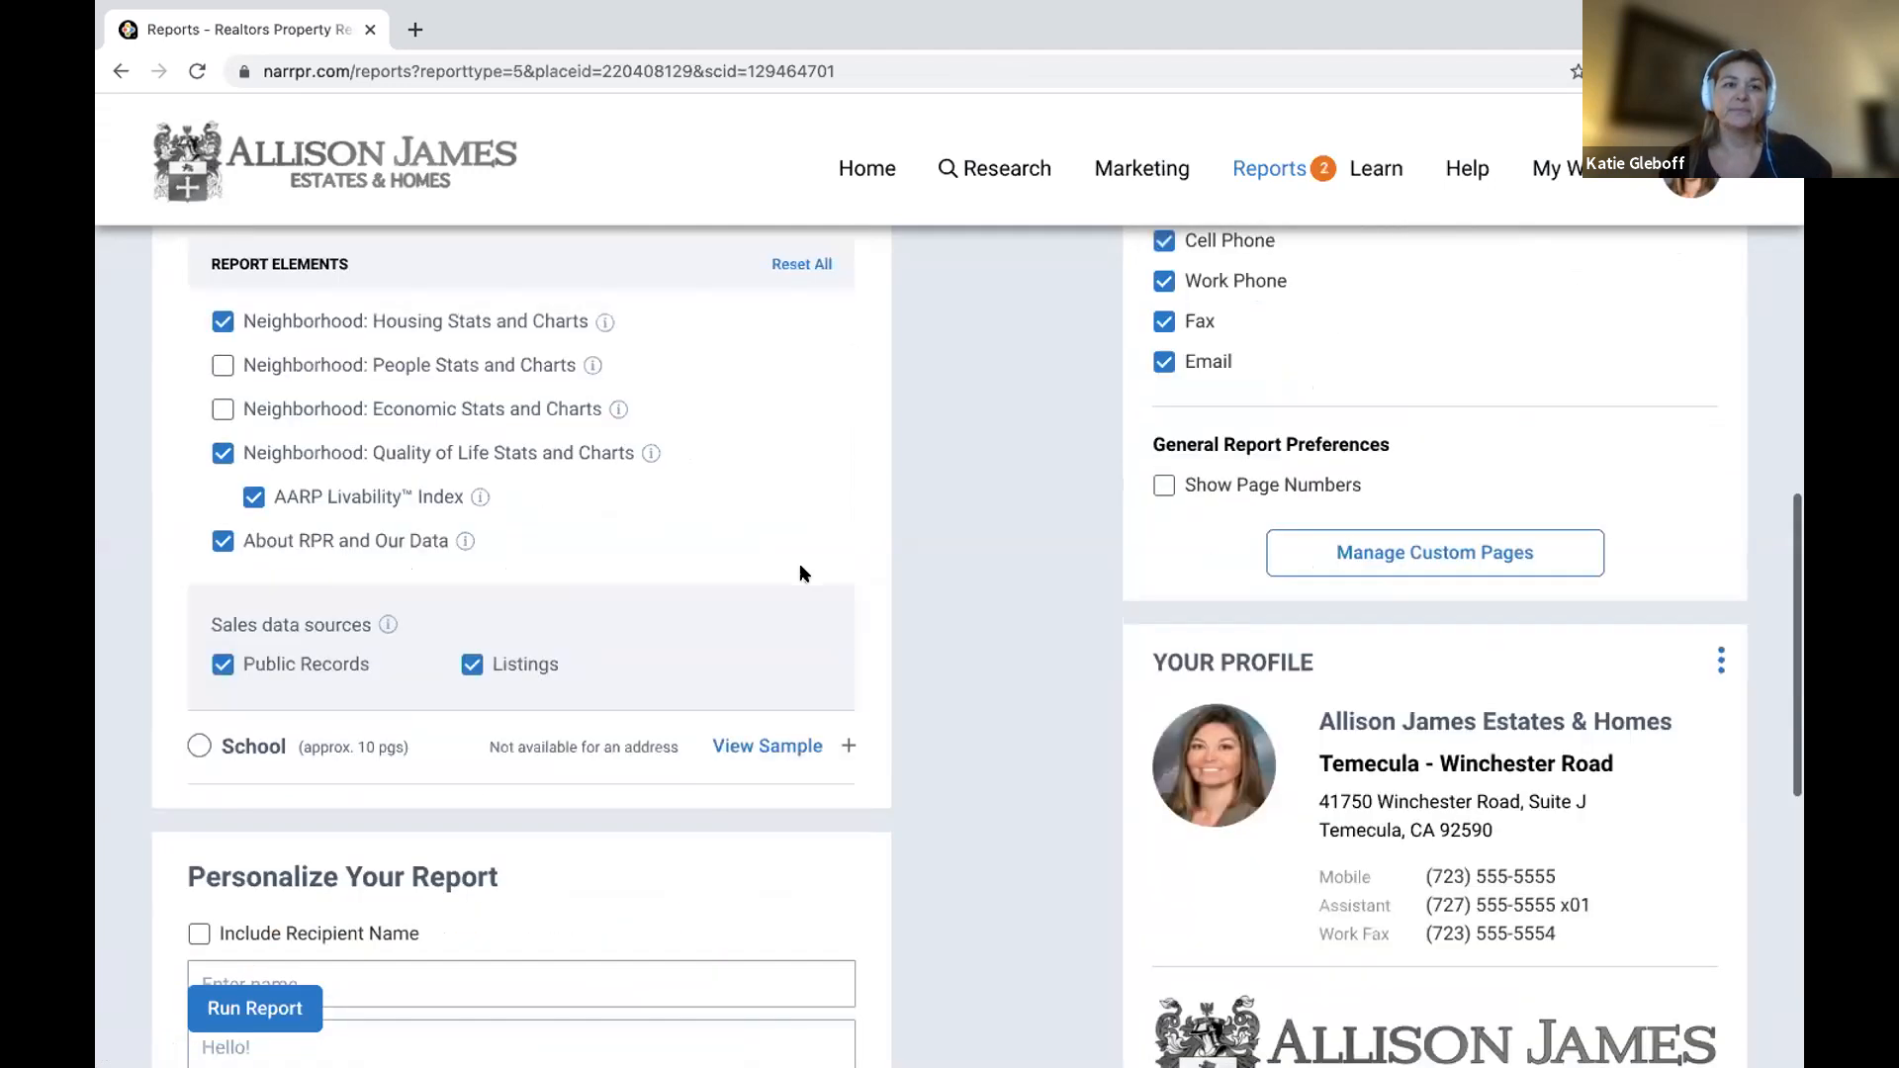
{"action": "scroll", "coordinate": [802, 569], "scroll_direction": "up", "scroll_amount": 10}
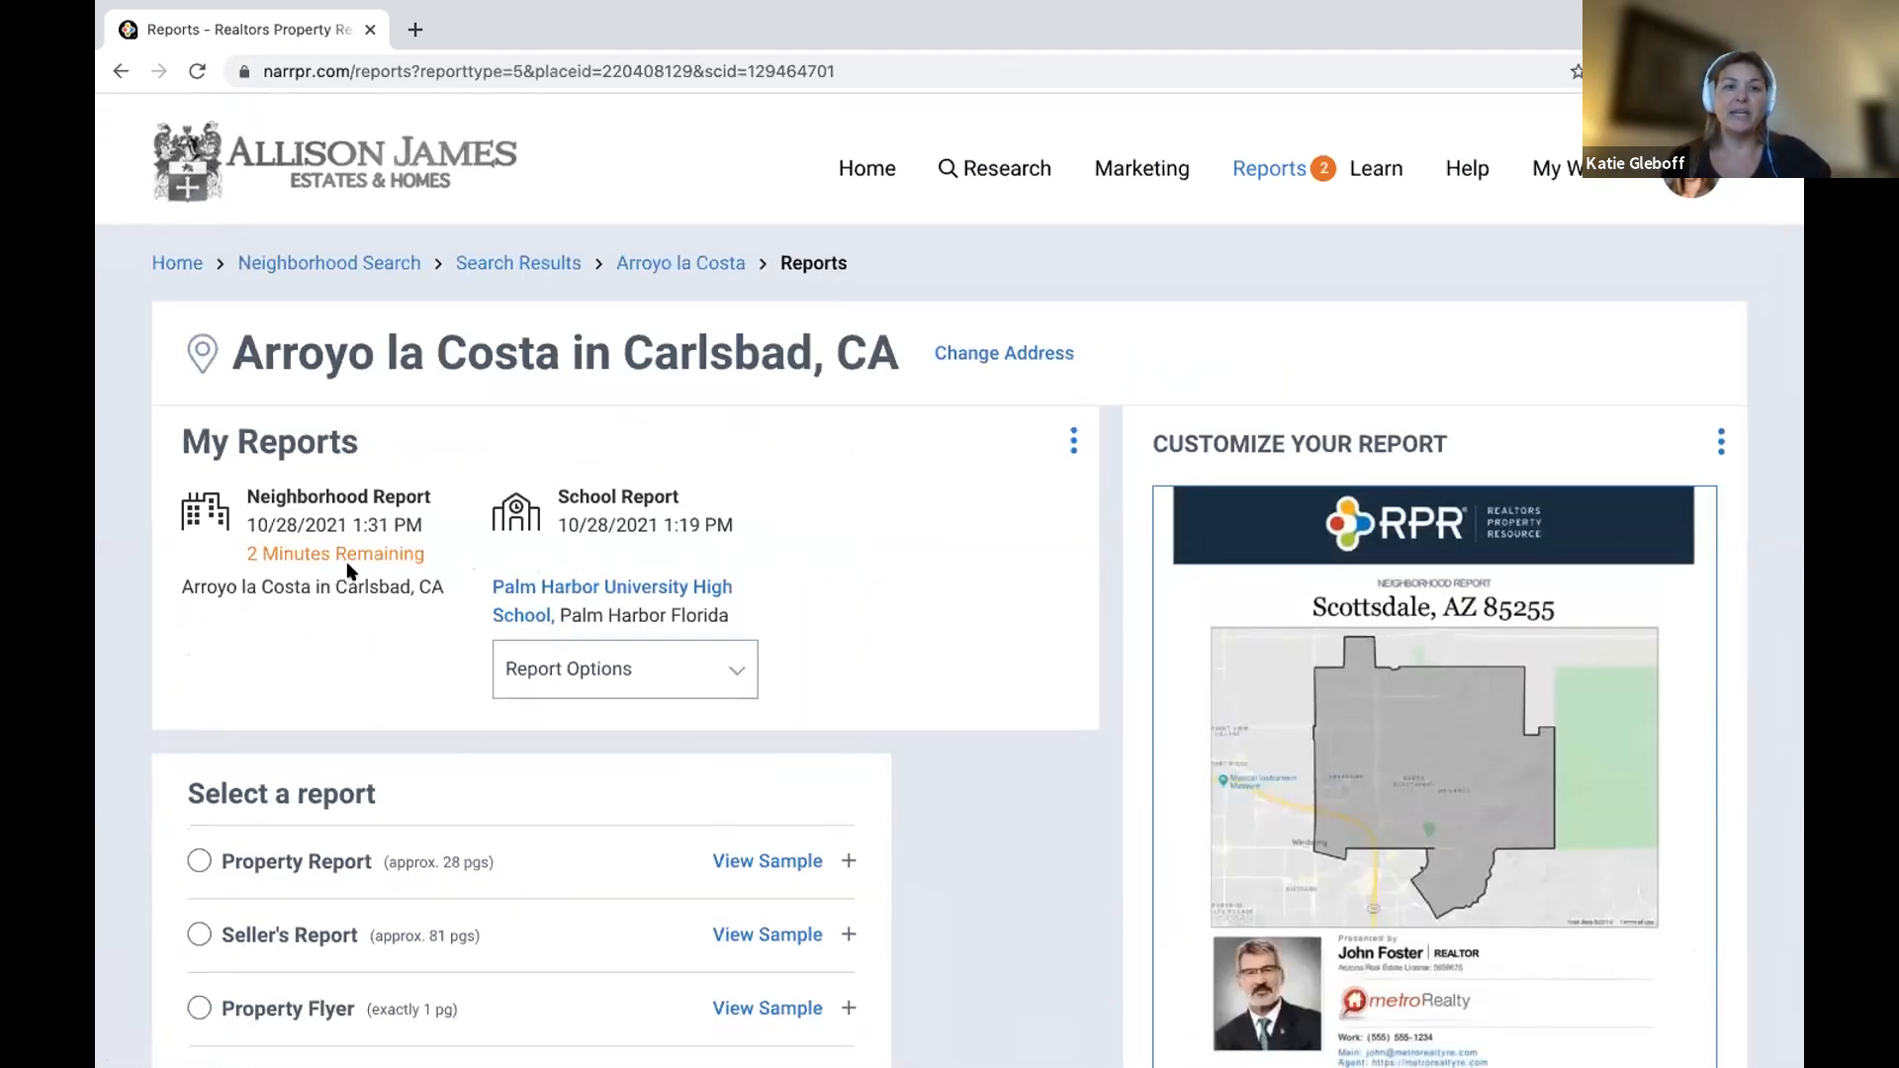
{"action": "scroll", "coordinate": [346, 571], "scroll_direction": "down", "scroll_amount": 3}
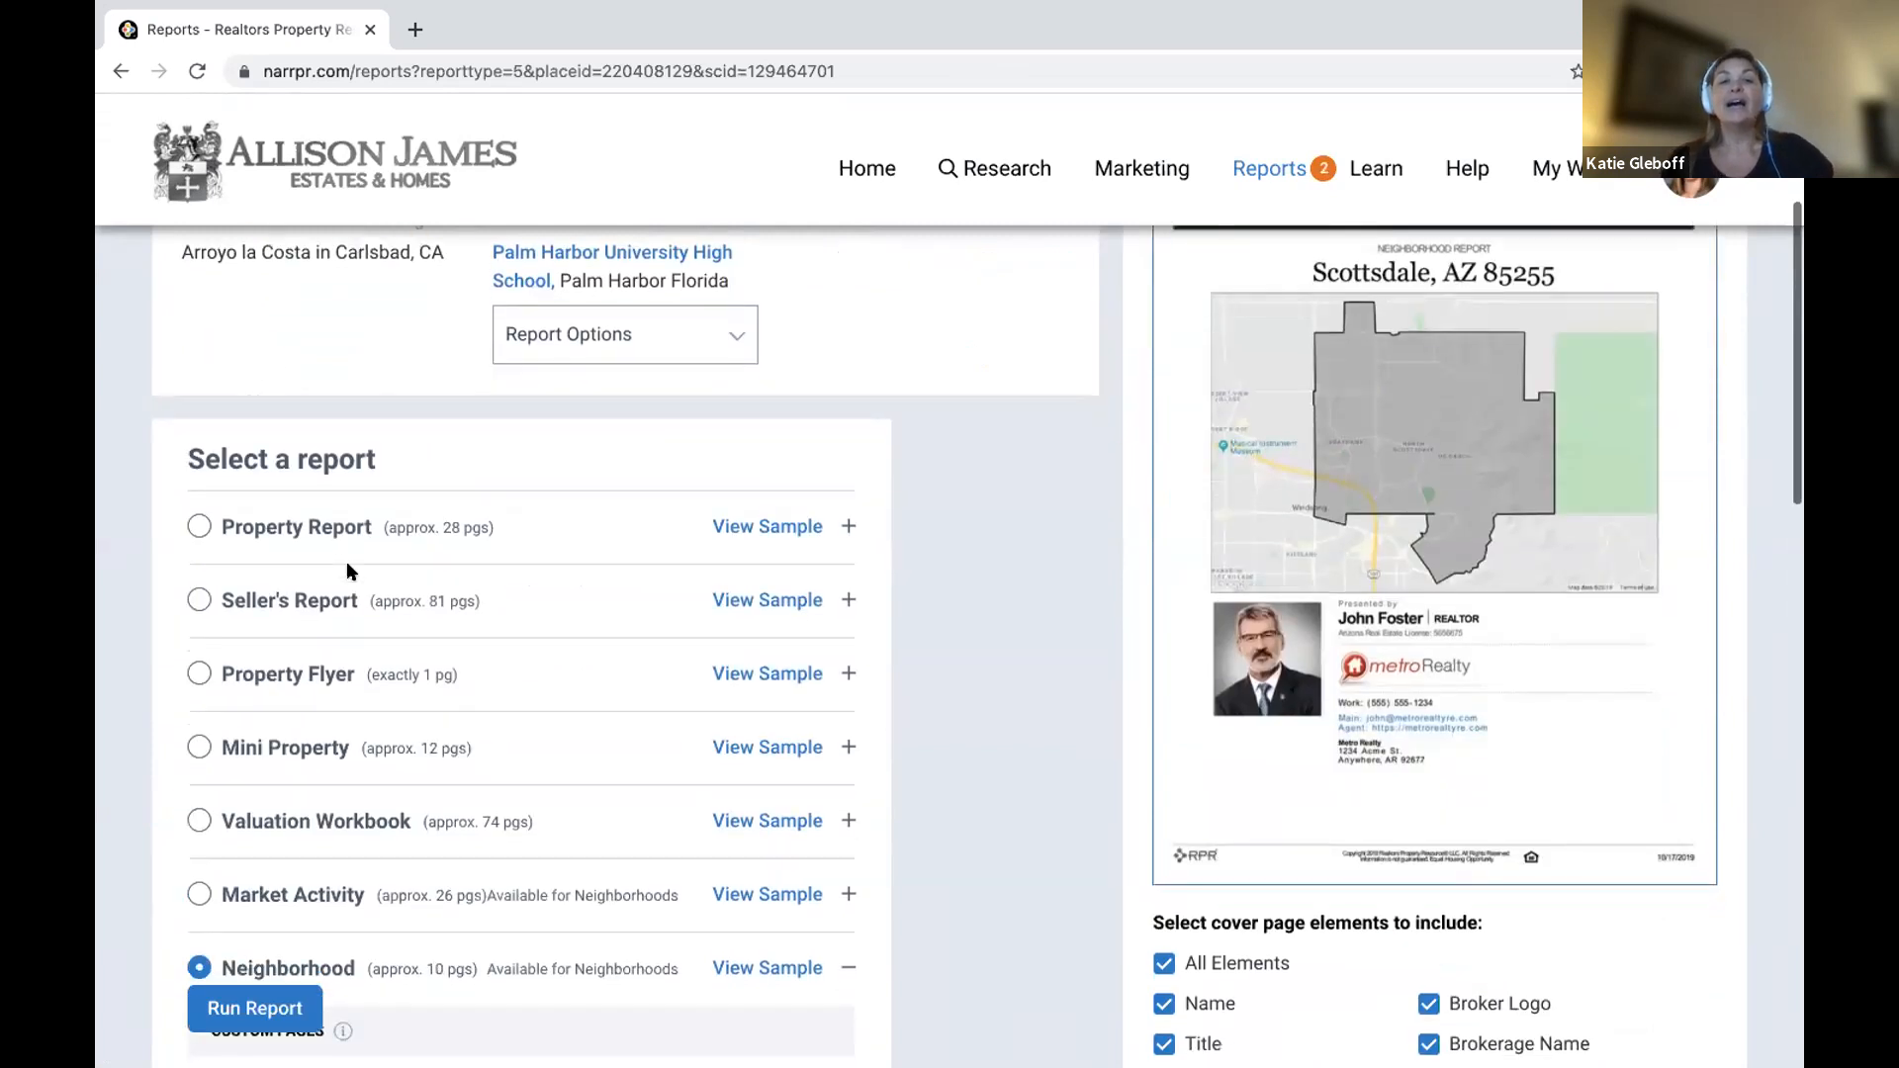
{"action": "scroll", "coordinate": [346, 560], "scroll_direction": "up", "scroll_amount": 1}
{"action": "scroll", "coordinate": [349, 572], "scroll_direction": "down", "scroll_amount": 3}
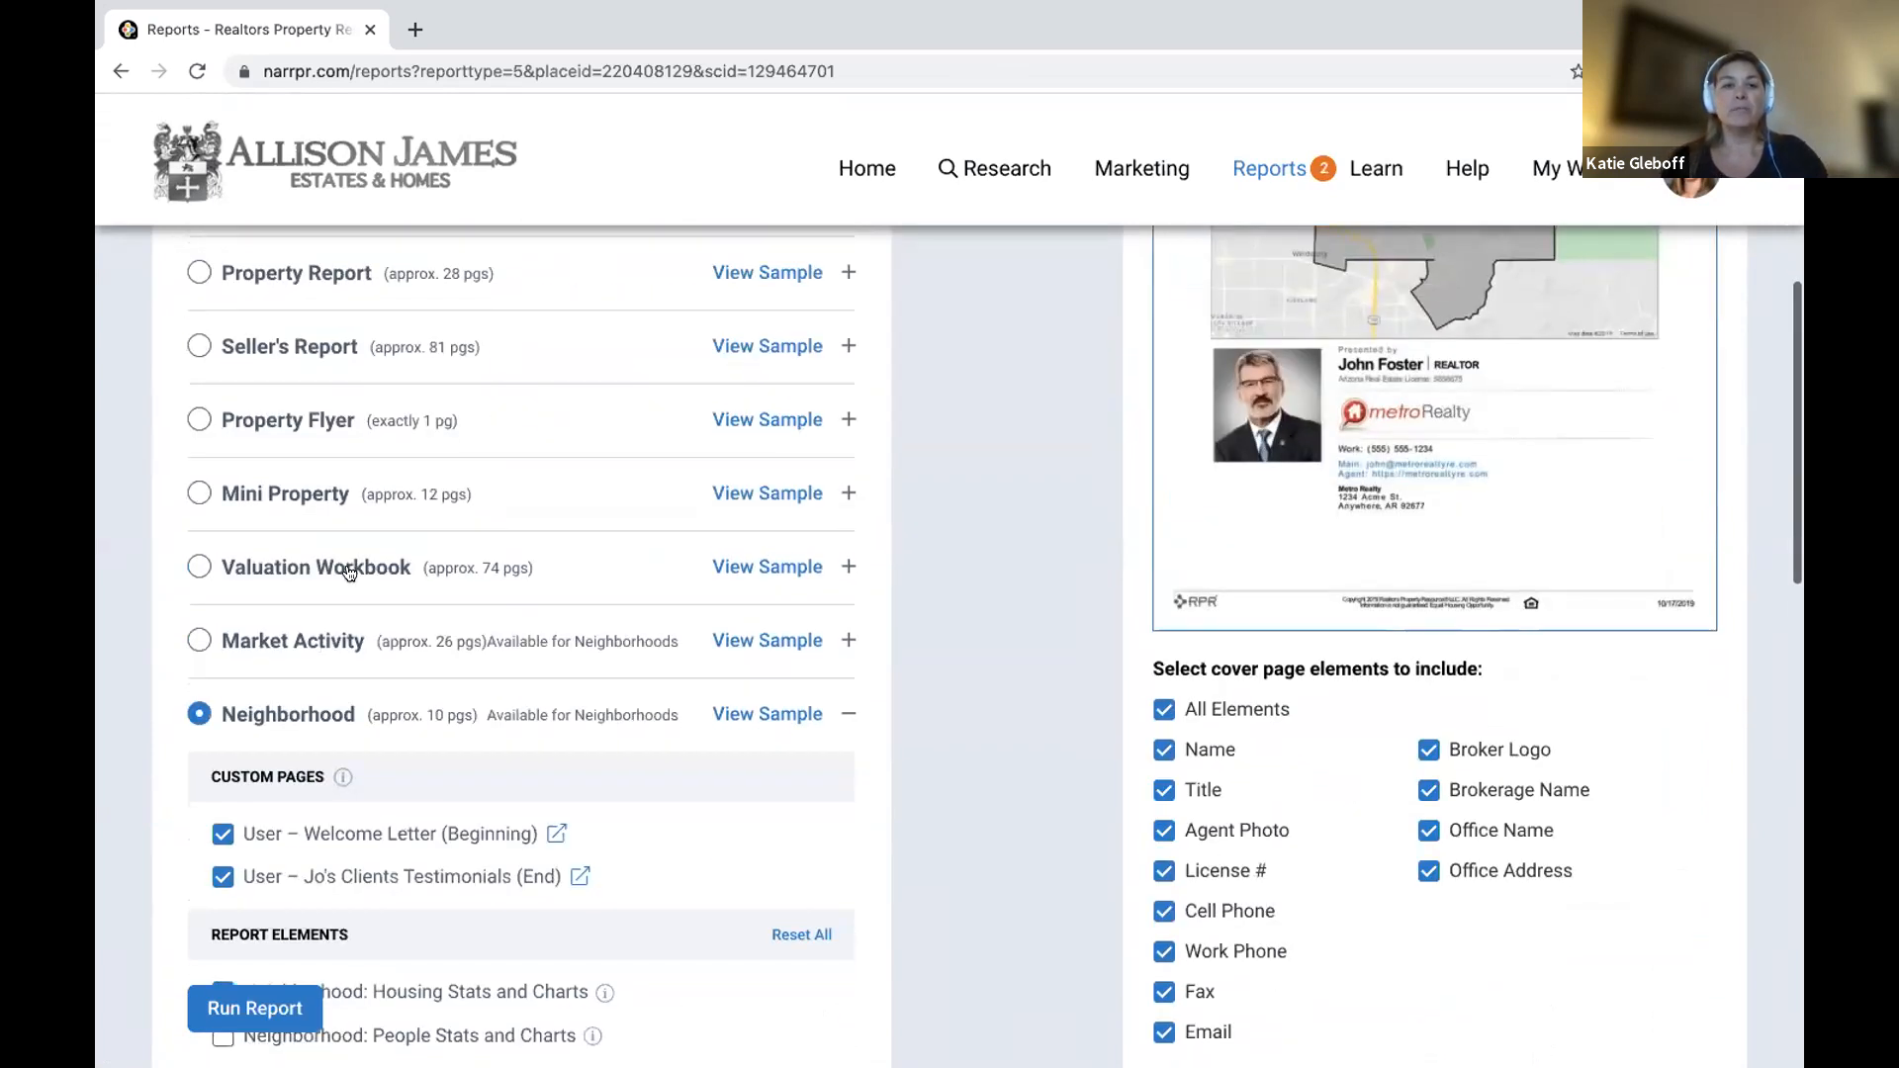
{"action": "scroll", "coordinate": [349, 572], "scroll_direction": "up", "scroll_amount": 5}
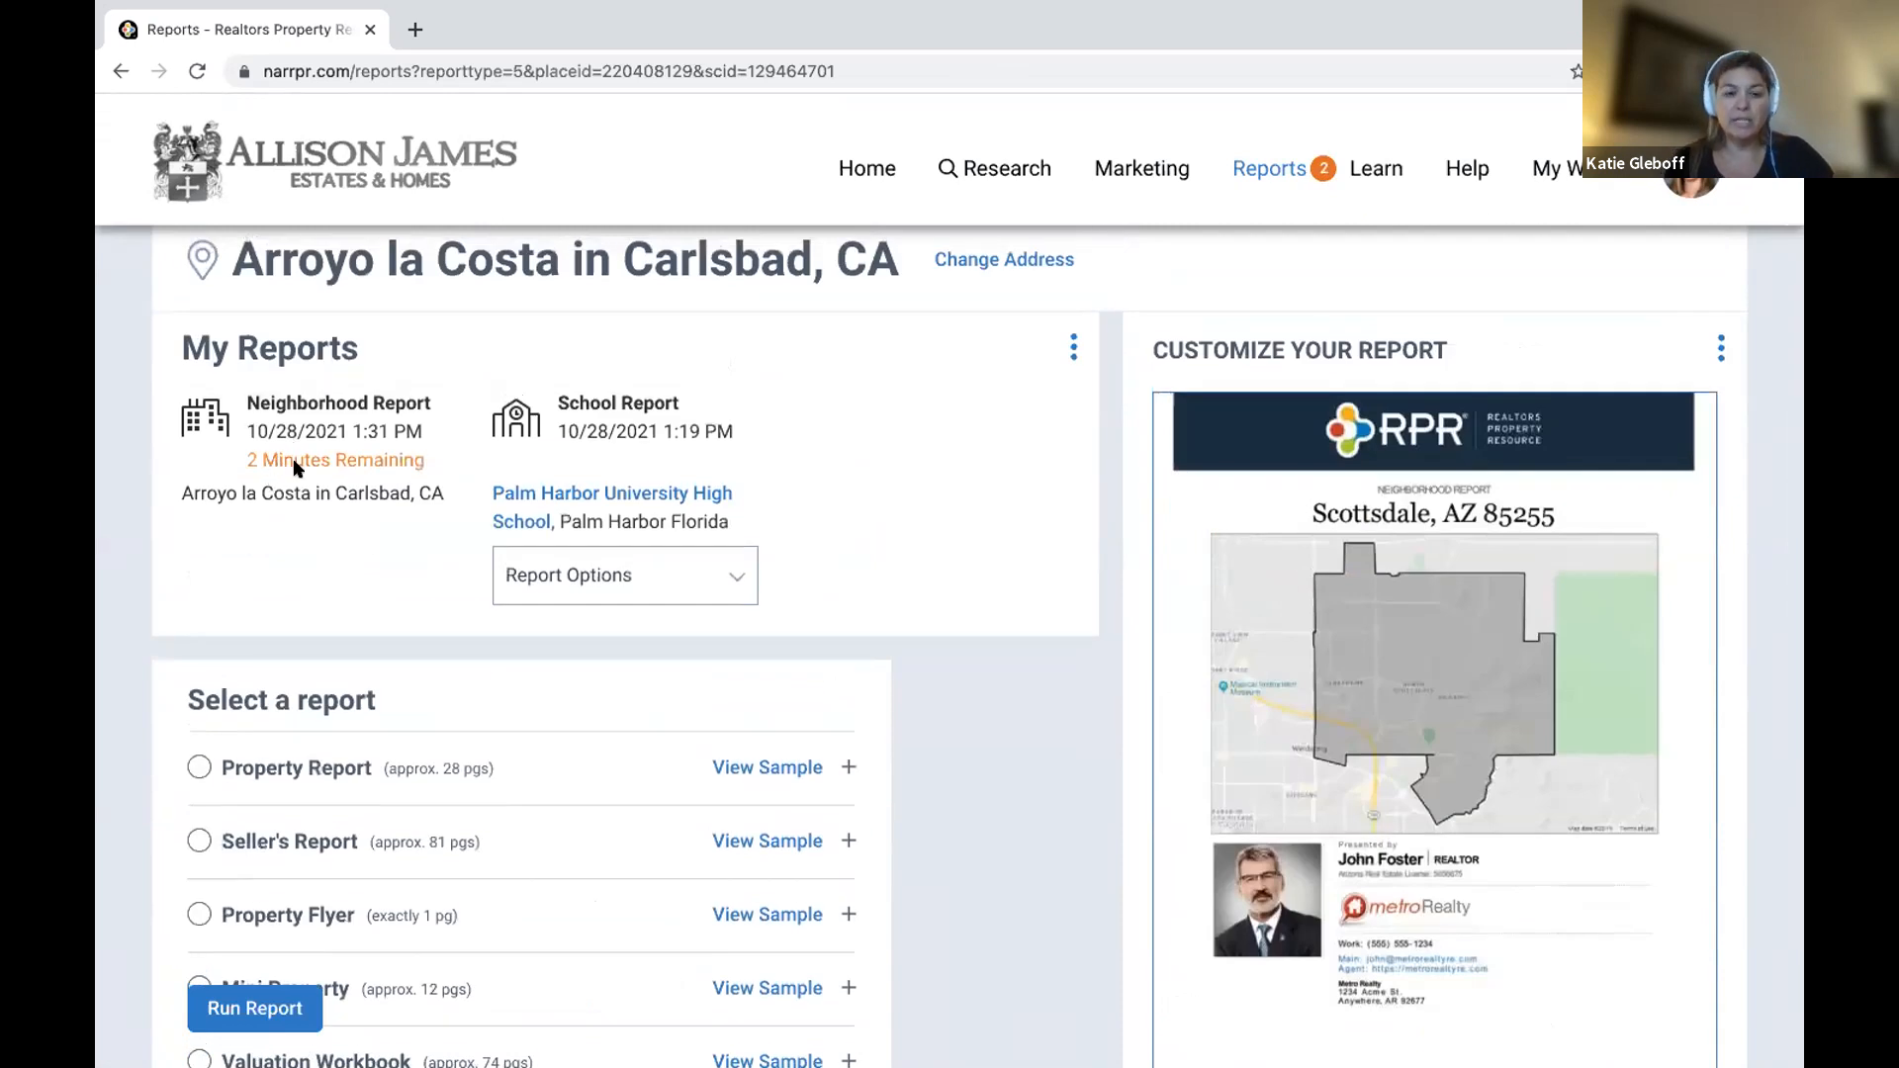
{"action": "scroll", "coordinate": [296, 712], "scroll_direction": "down", "scroll_amount": 4}
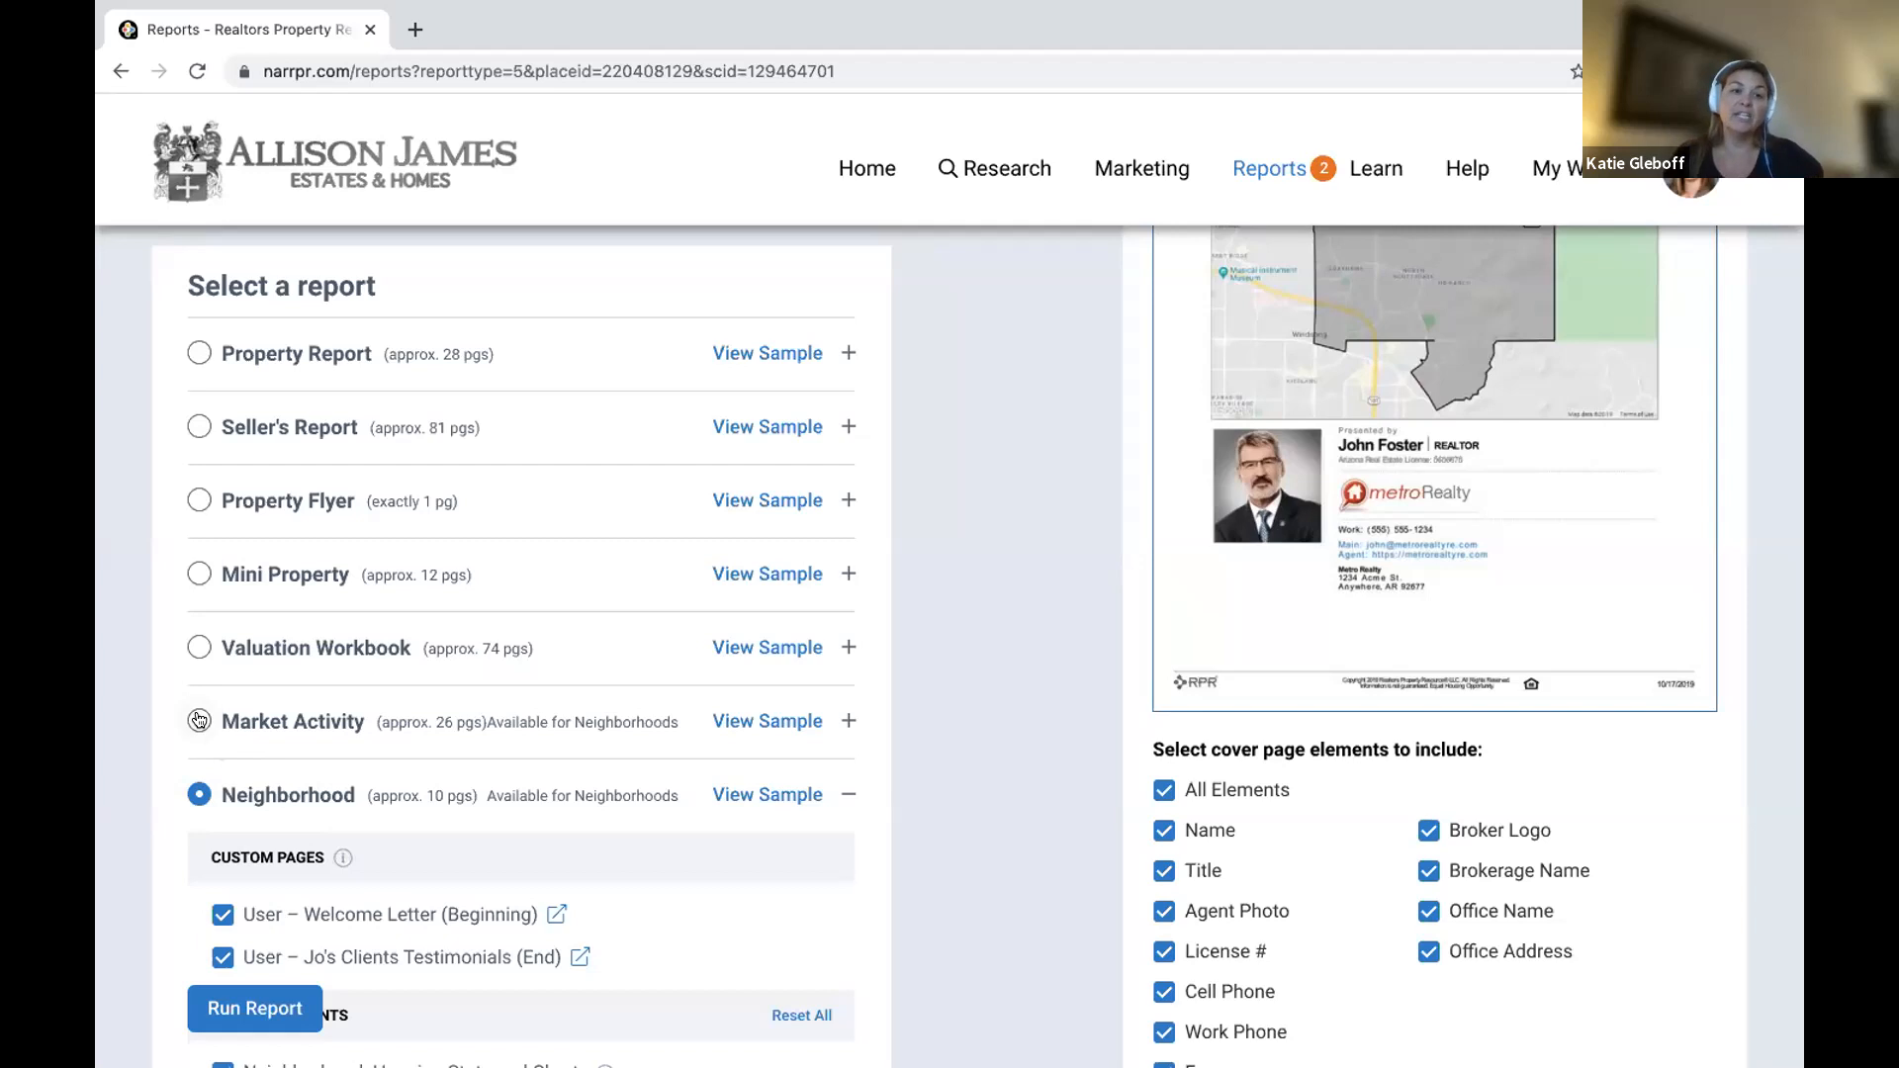
Choose the Market Activity report and leave out the Concentration of Distressed Properties snapshot.
{"action": "left_click", "coordinate": [194, 722]}
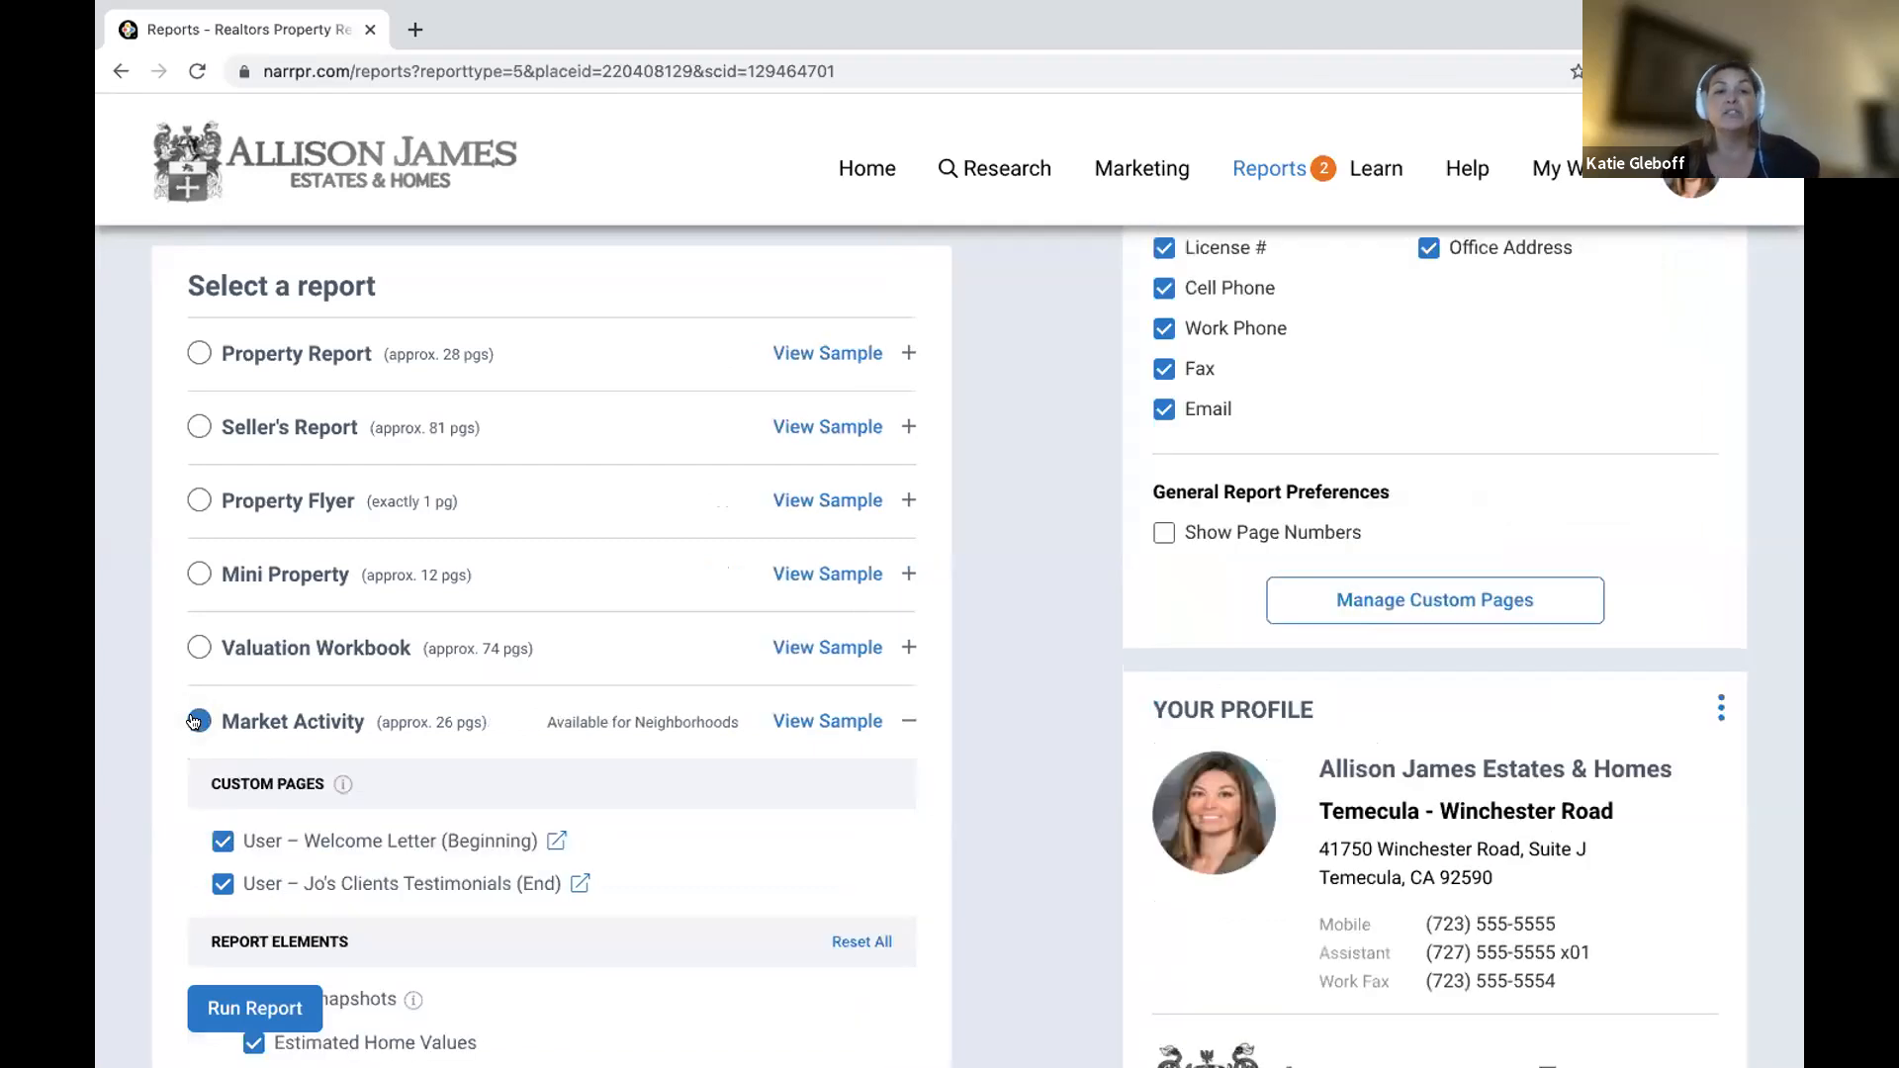
{"action": "scroll", "coordinate": [469, 902], "scroll_direction": "down", "scroll_amount": 4}
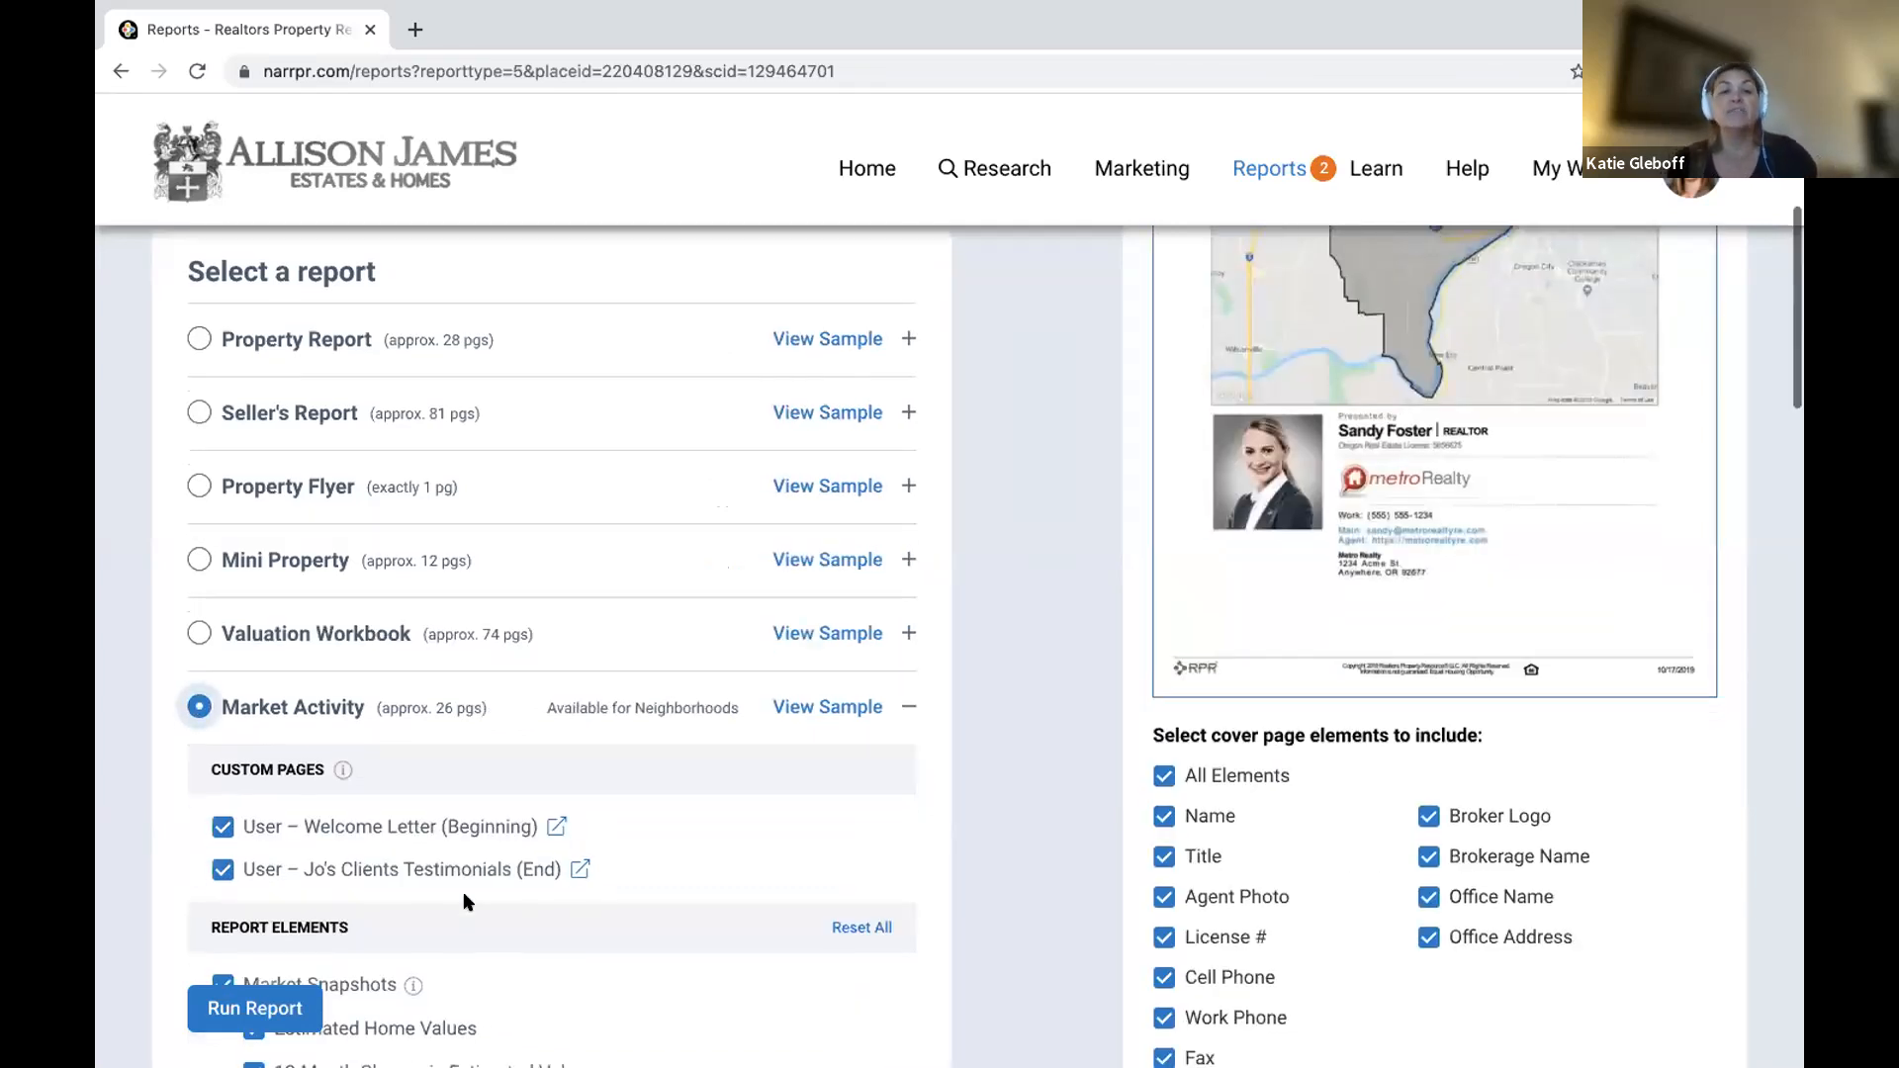
{"action": "mouse_move", "coordinate": [414, 615]}
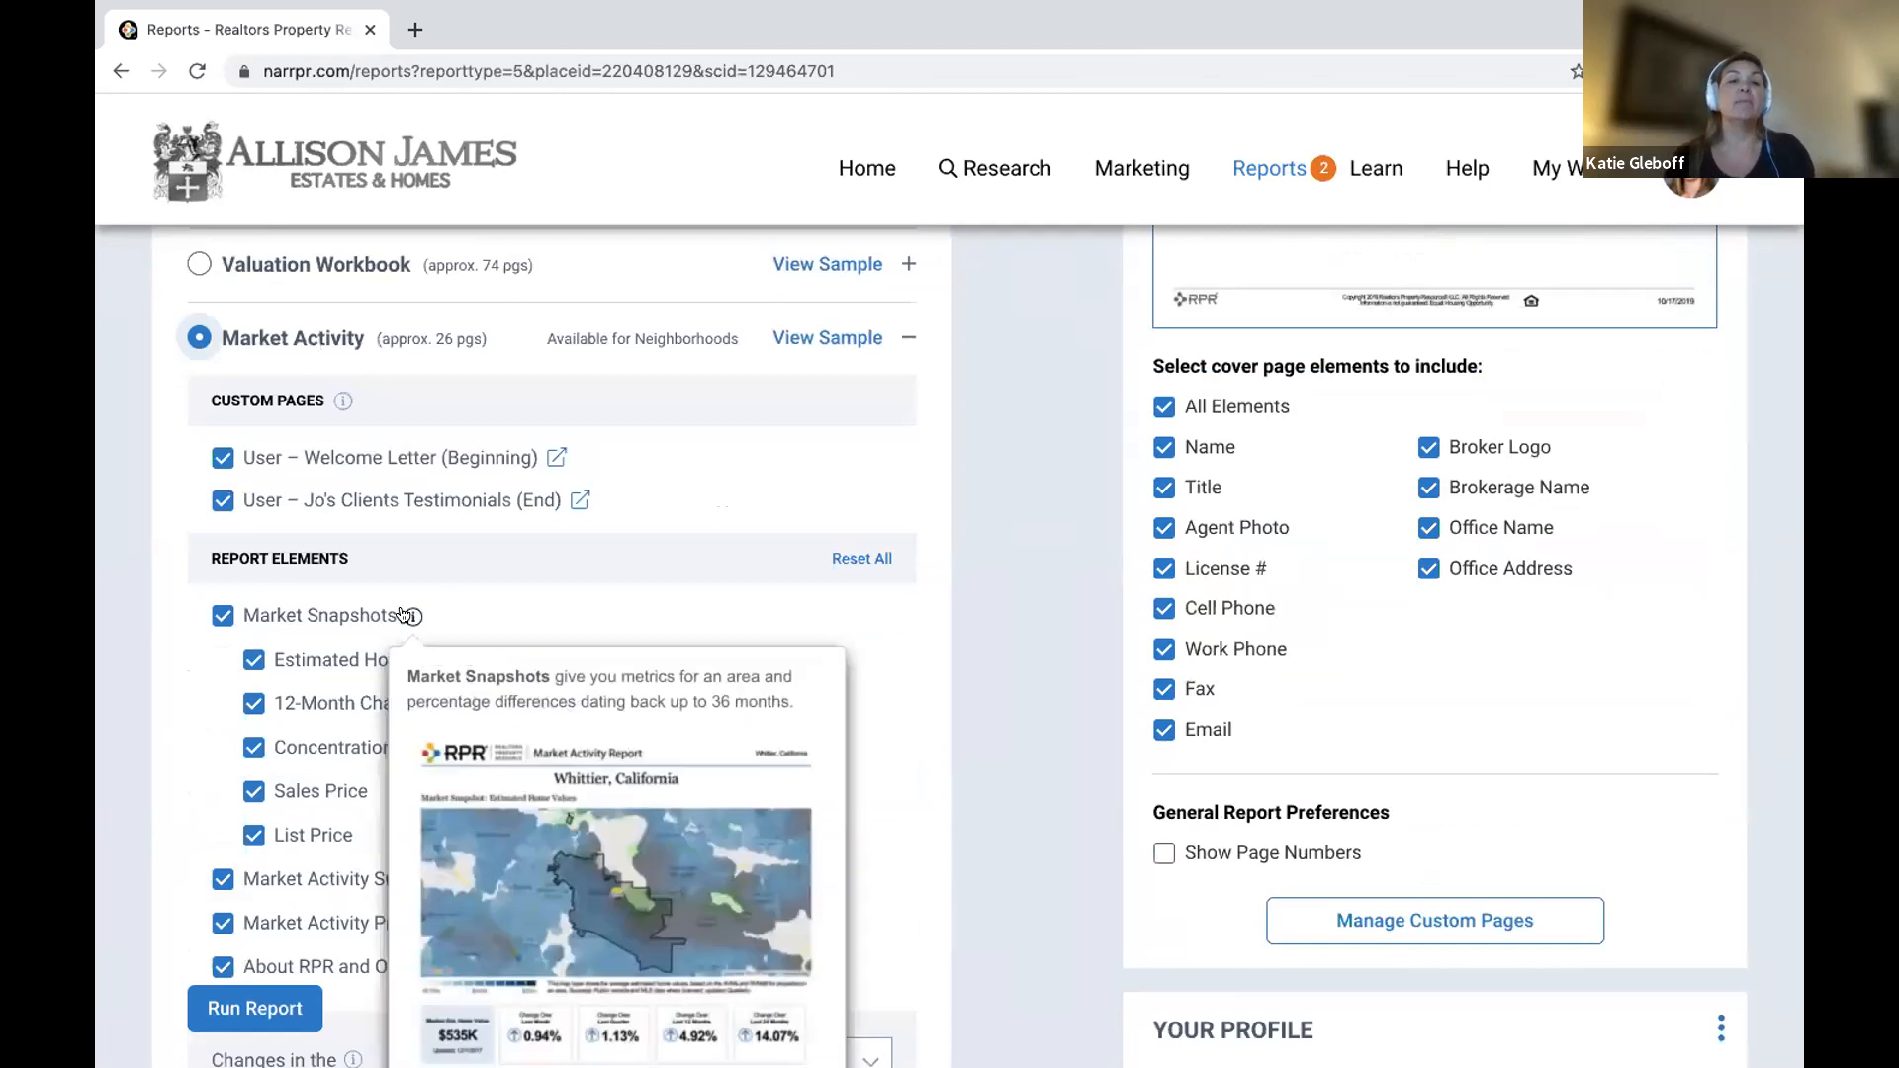
{"action": "scroll", "coordinate": [568, 874], "scroll_direction": "down", "scroll_amount": 2}
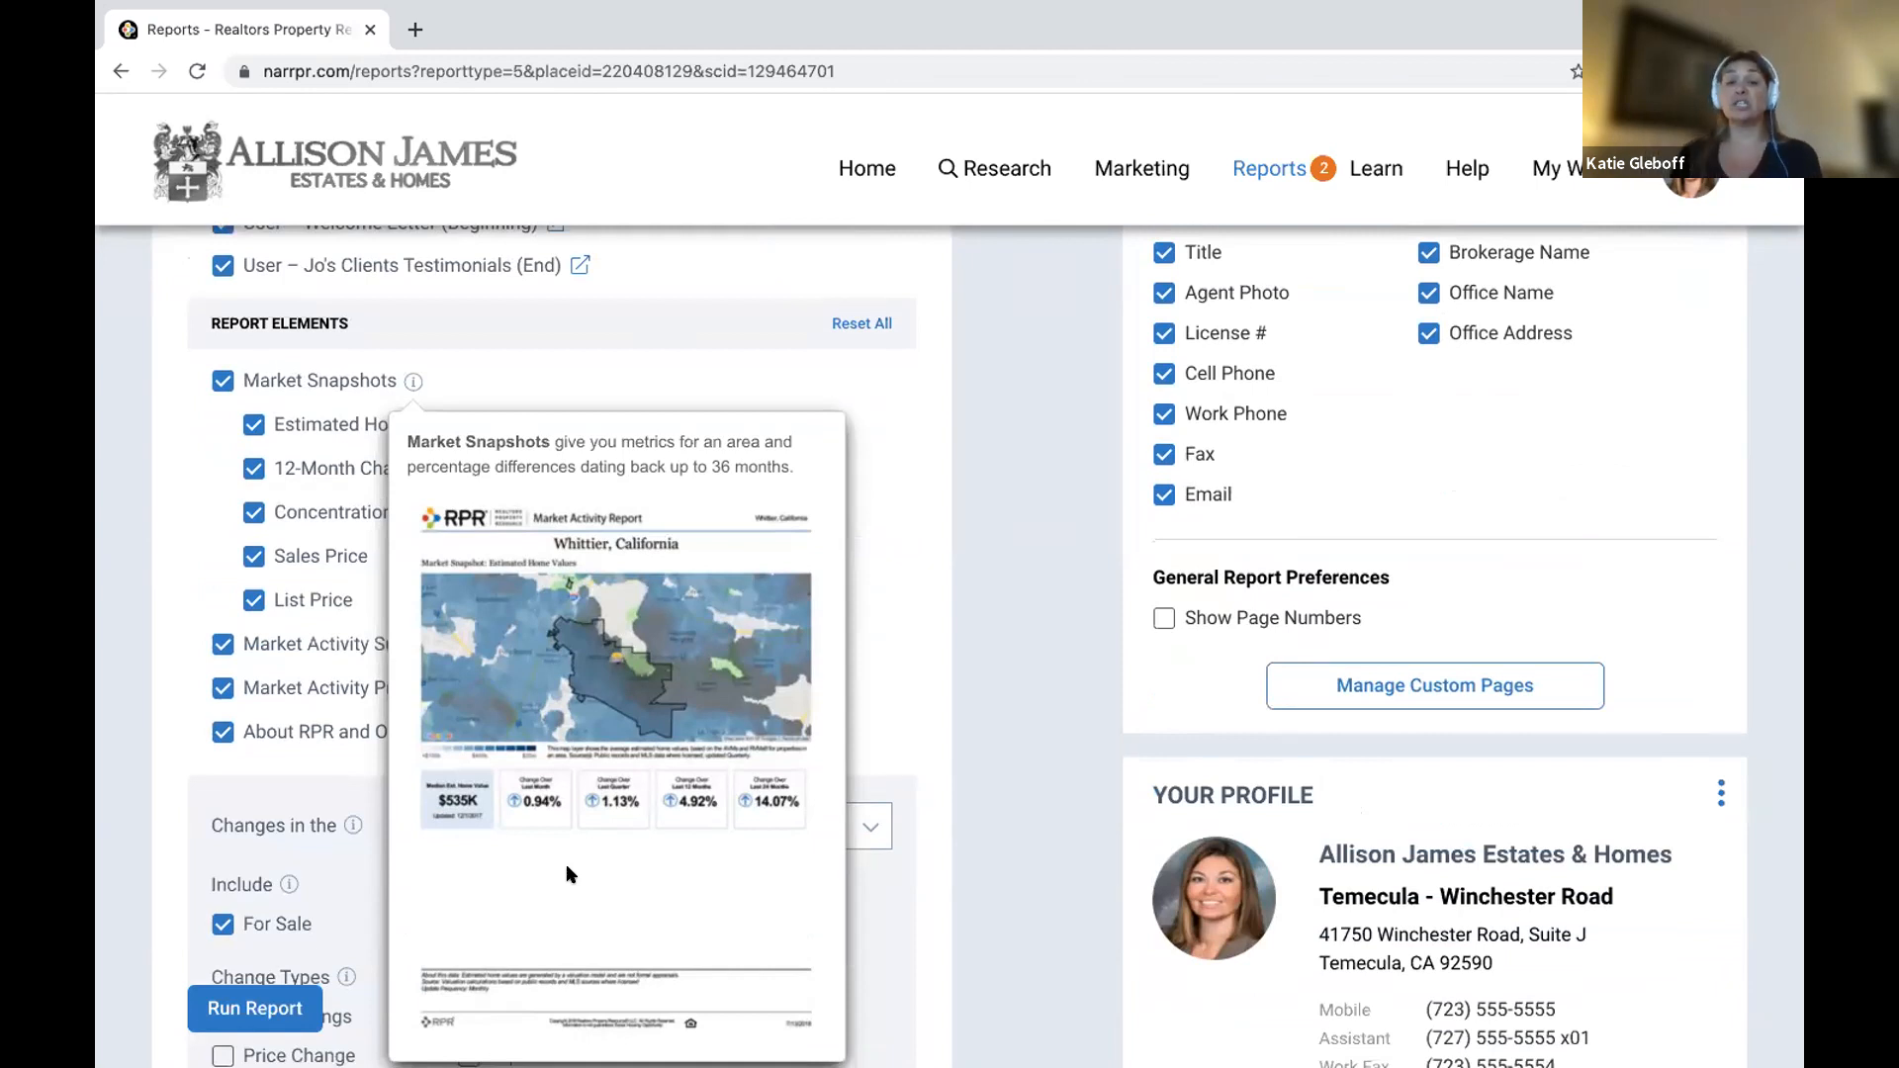
{"action": "left_click", "coordinate": [252, 512]}
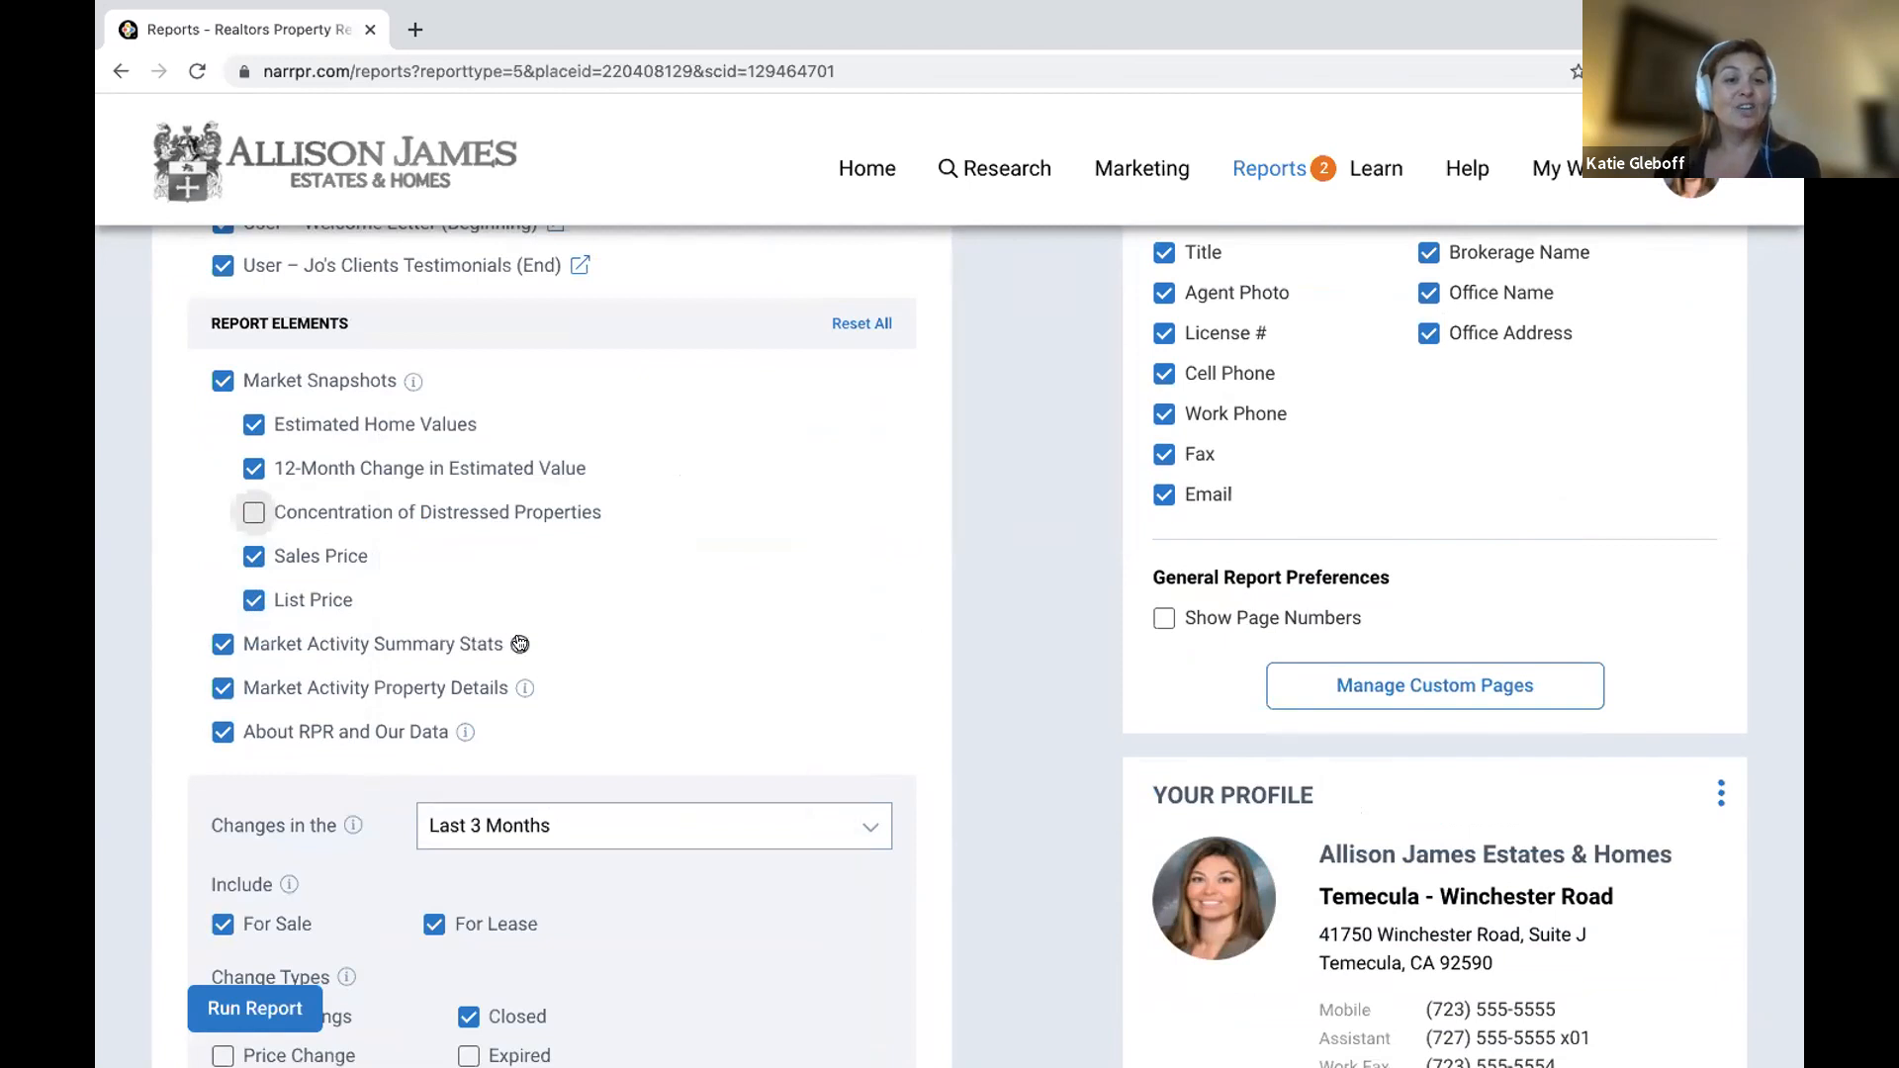
{"action": "mouse_move", "coordinate": [520, 644]}
{"action": "scroll", "coordinate": [562, 752], "scroll_direction": "down", "scroll_amount": 3}
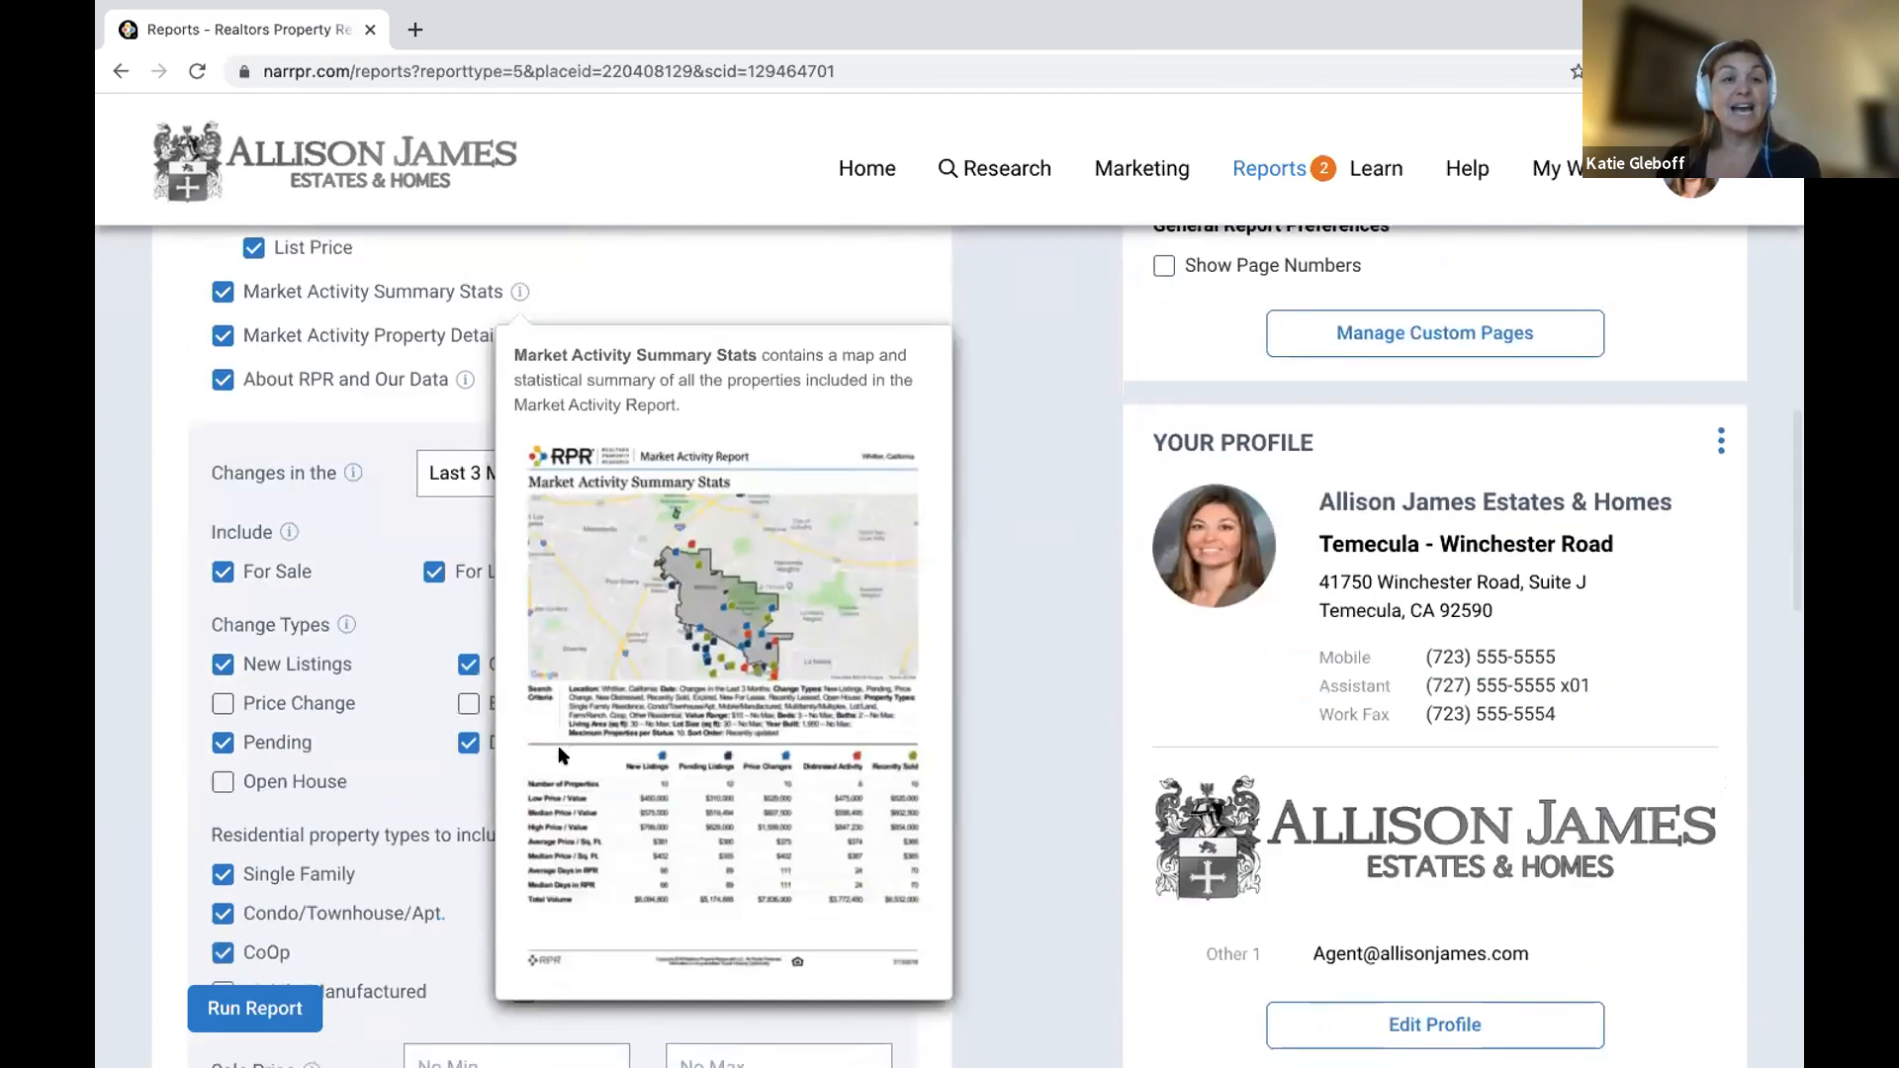
{"action": "mouse_move", "coordinate": [522, 337]}
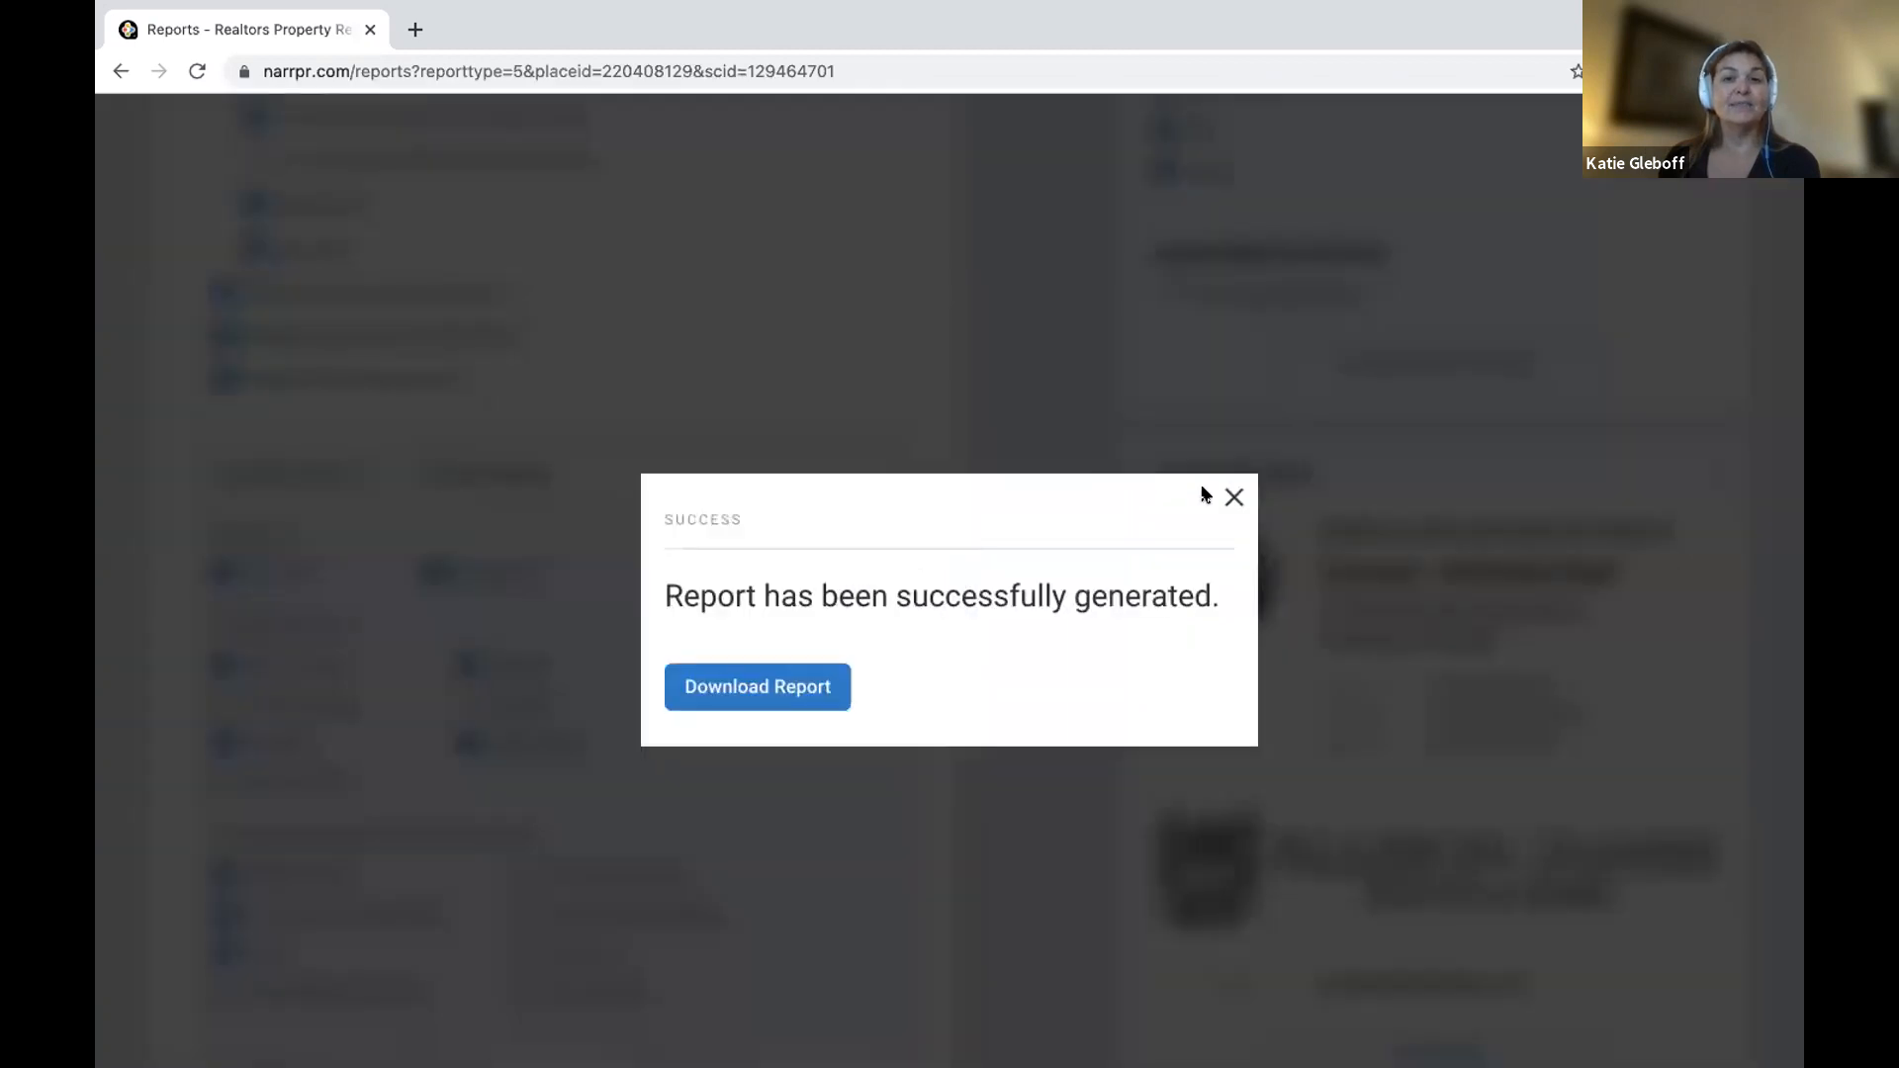
{"action": "left_click", "coordinate": [1235, 496]}
Limit changes to Last Month, adding price changes and dropping leases, pending and distressed.
{"action": "left_click", "coordinate": [633, 479]}
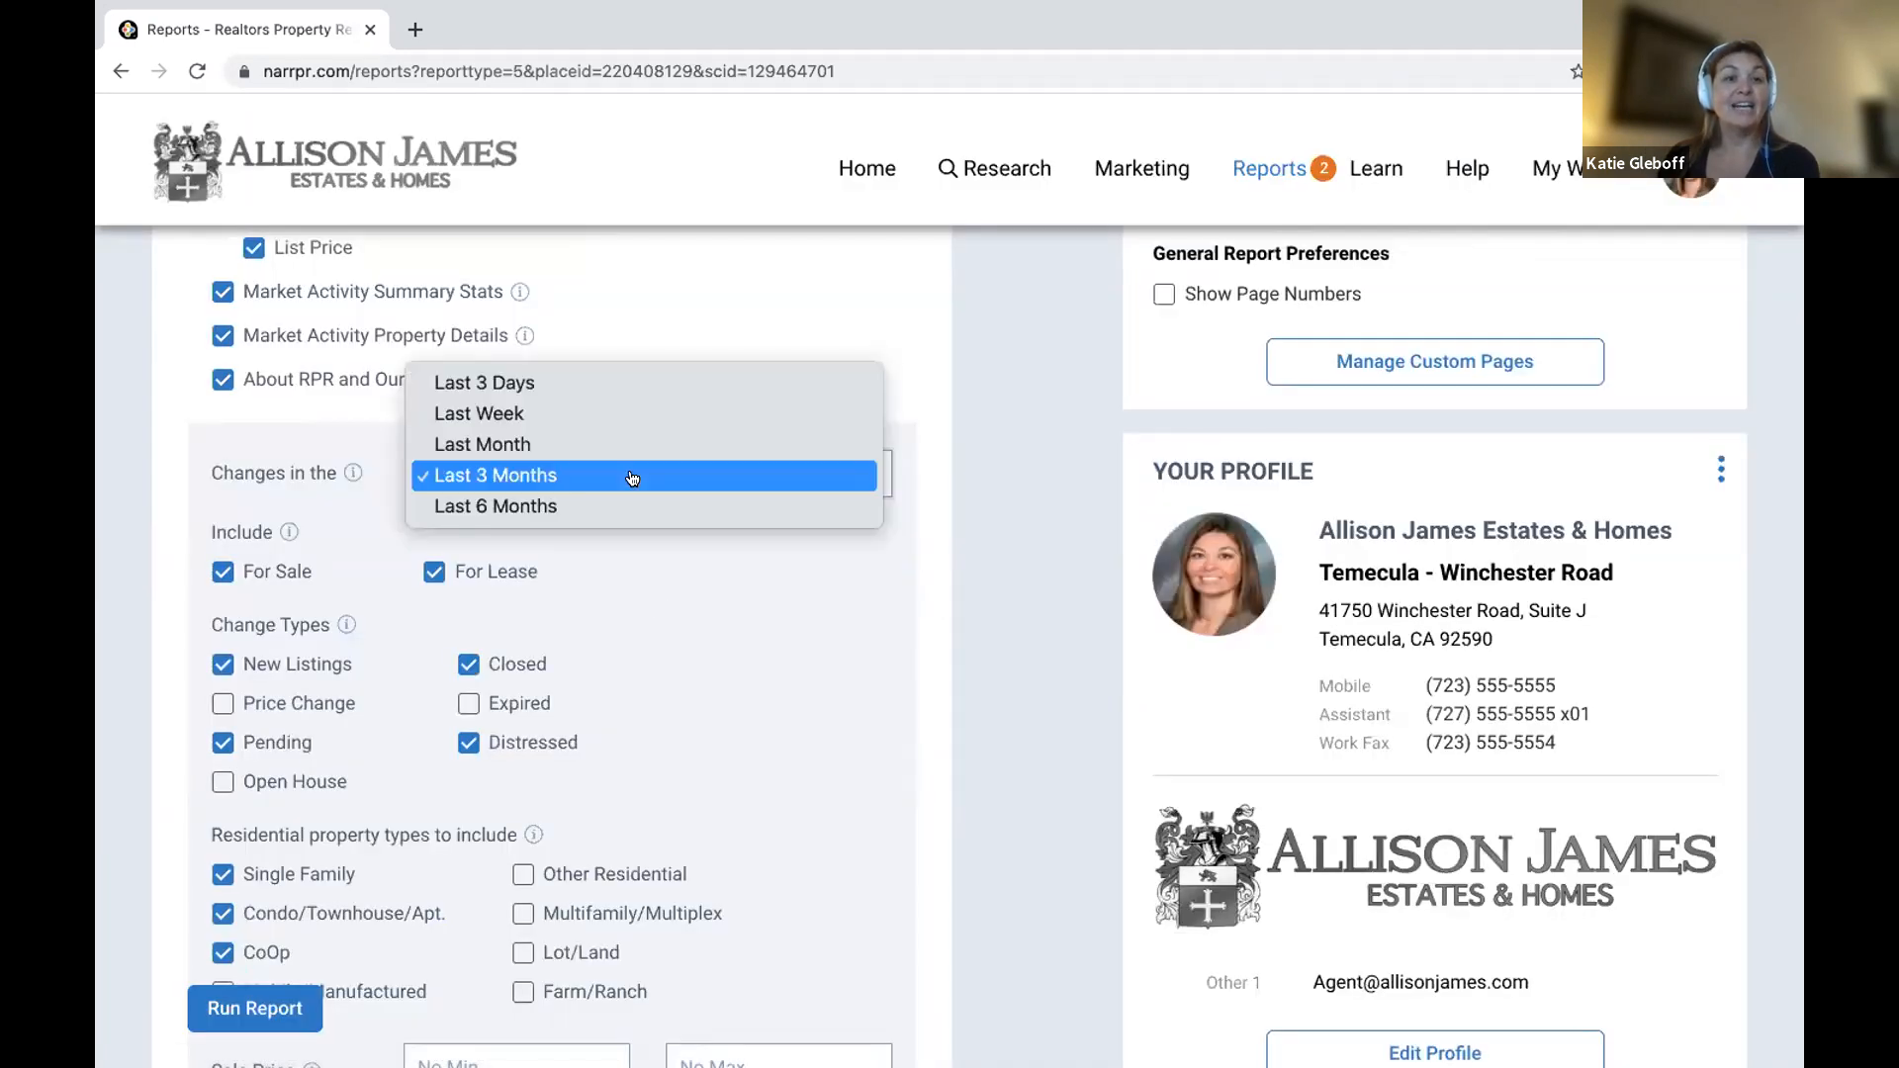
{"action": "left_click", "coordinate": [635, 444]}
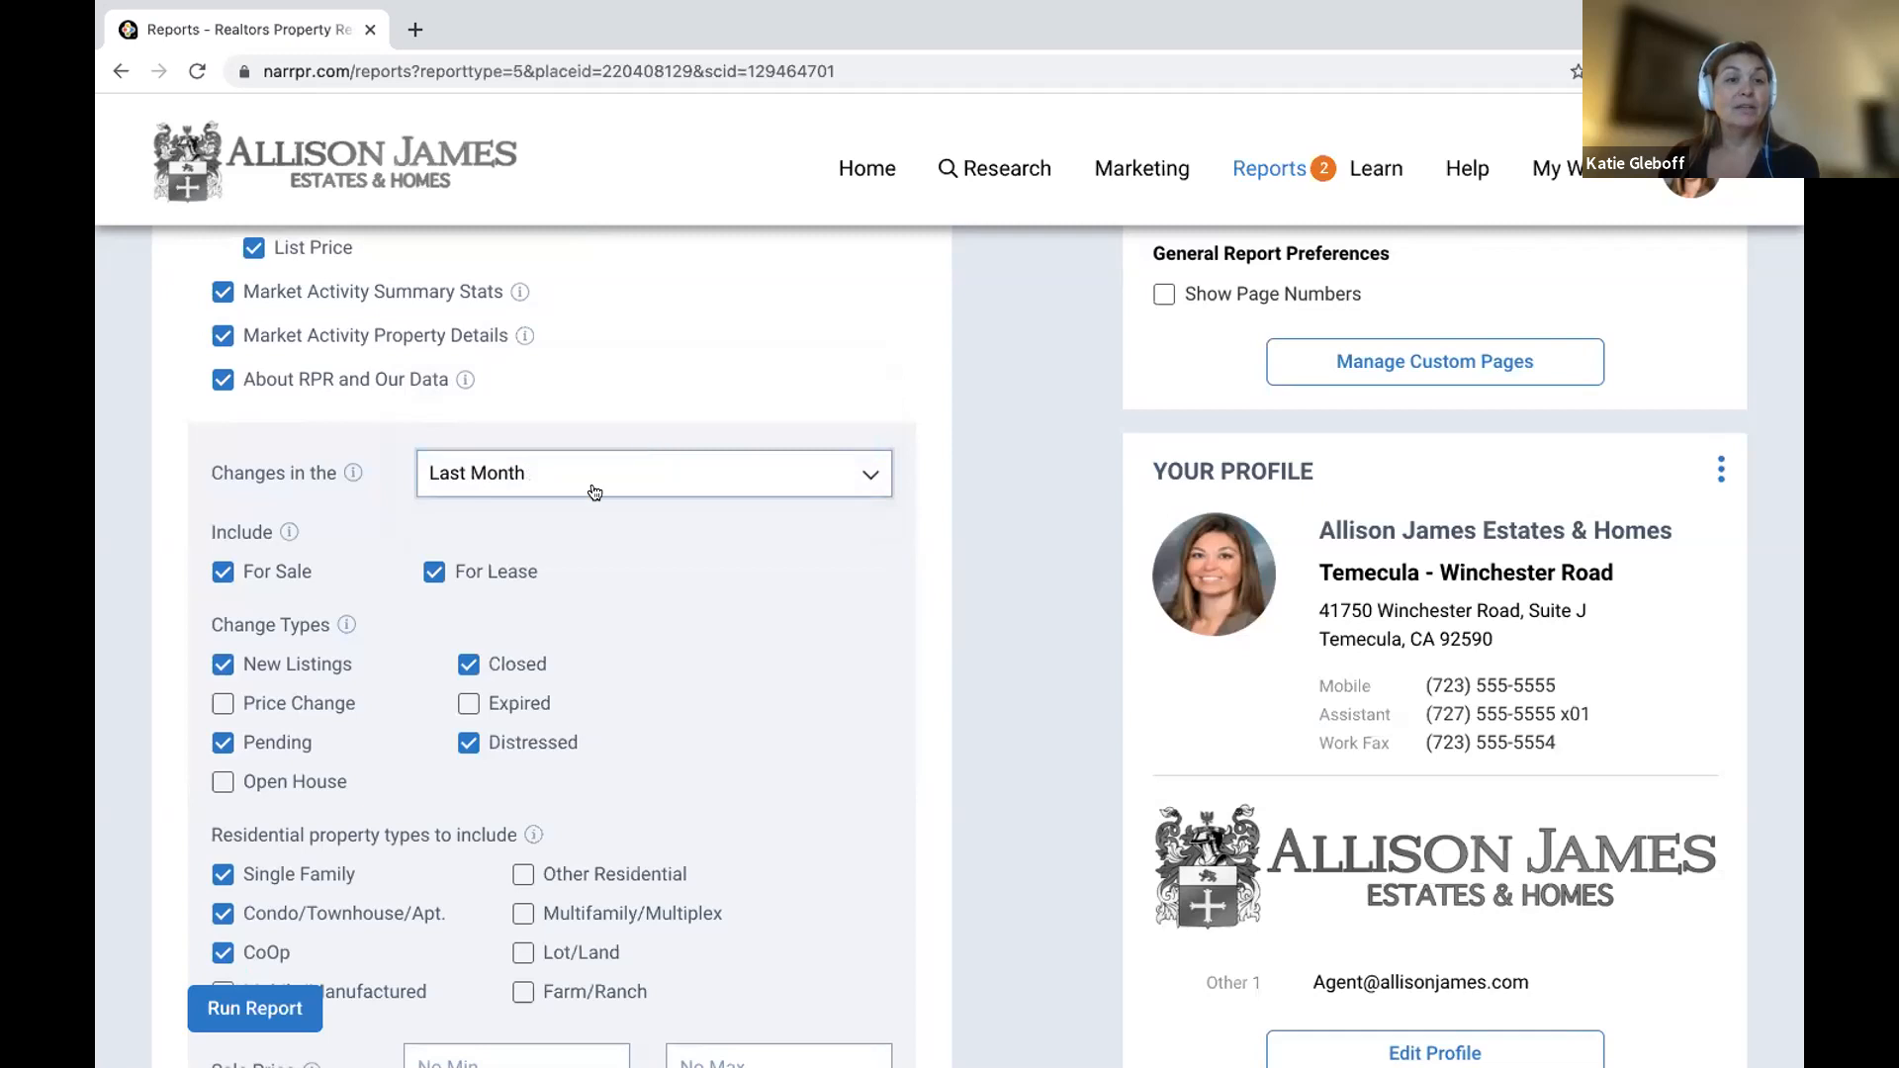
{"action": "left_click", "coordinate": [435, 571]}
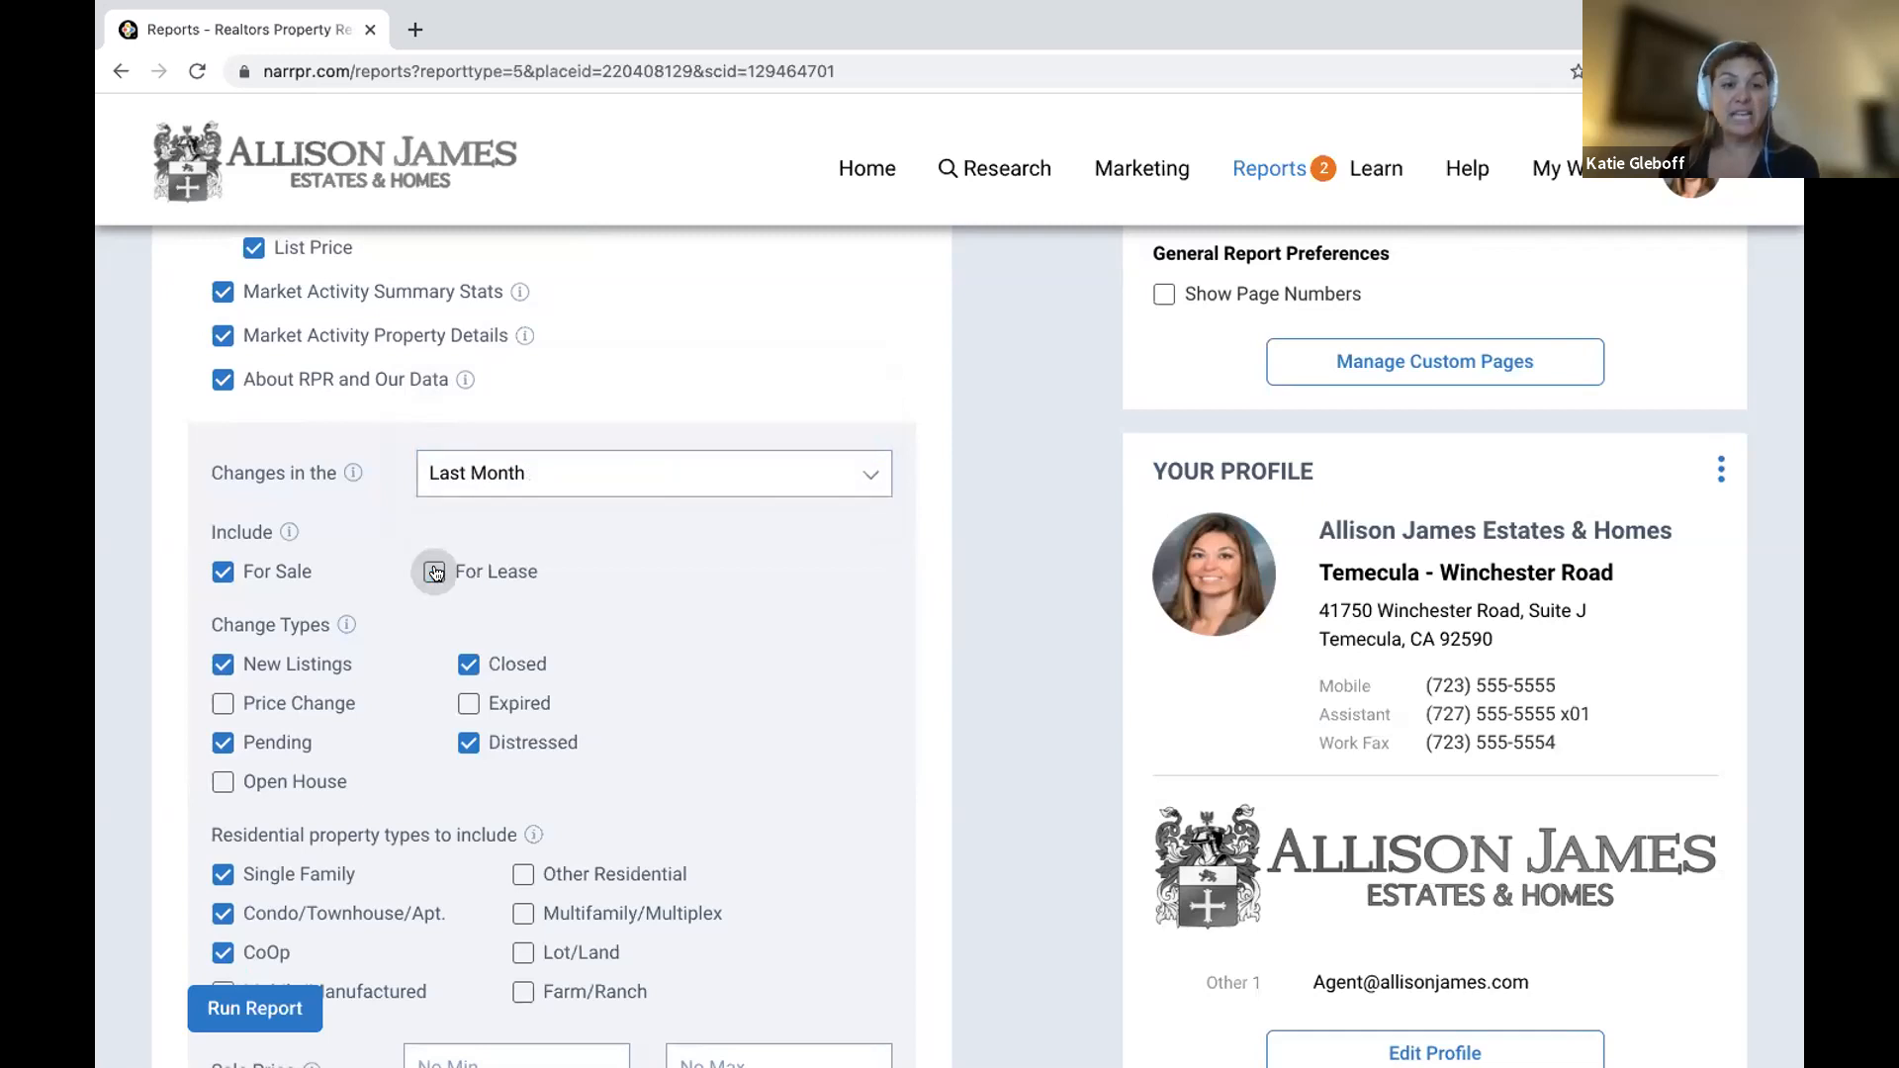
{"action": "left_click", "coordinate": [222, 704]}
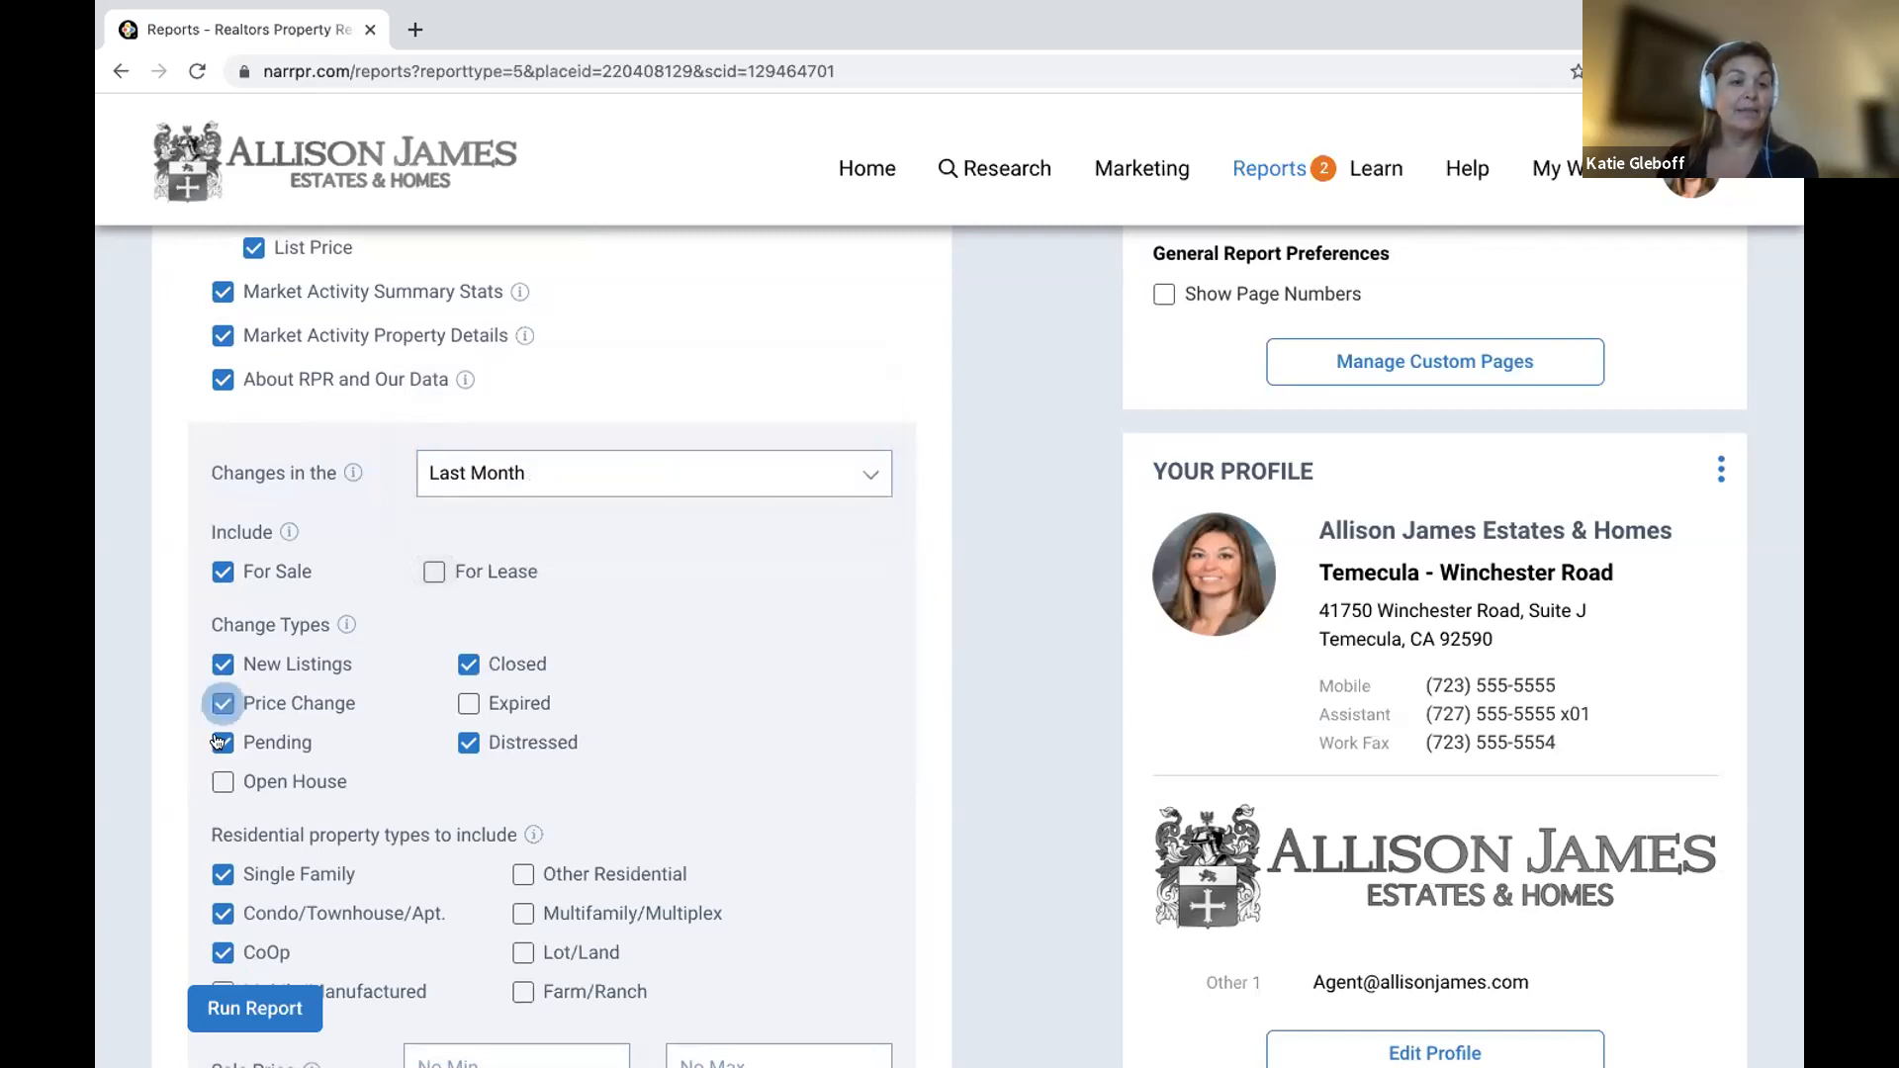
{"action": "left_click", "coordinate": [220, 741]}
{"action": "left_click", "coordinate": [471, 743]}
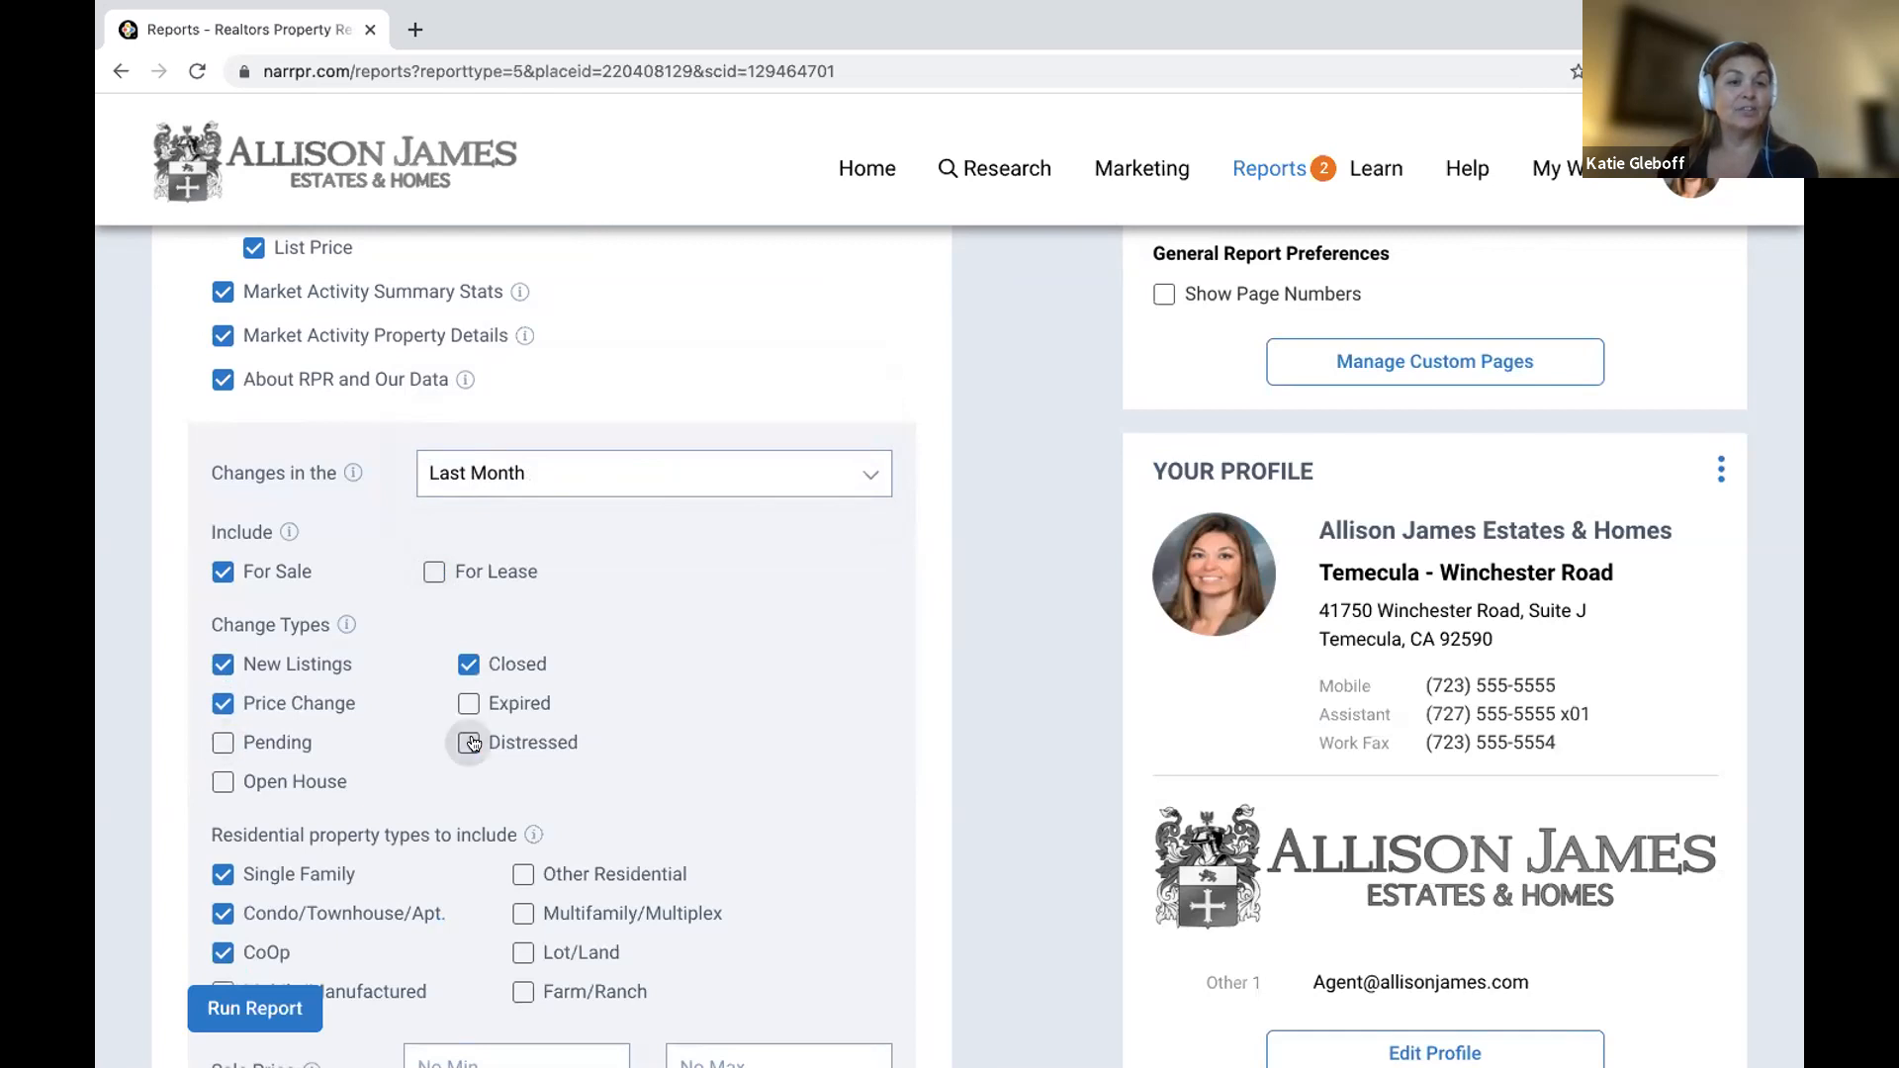
Exclude condo/townhouse/apartment and CoOp property types from the report.
{"action": "scroll", "coordinate": [473, 743], "scroll_direction": "down", "scroll_amount": 3}
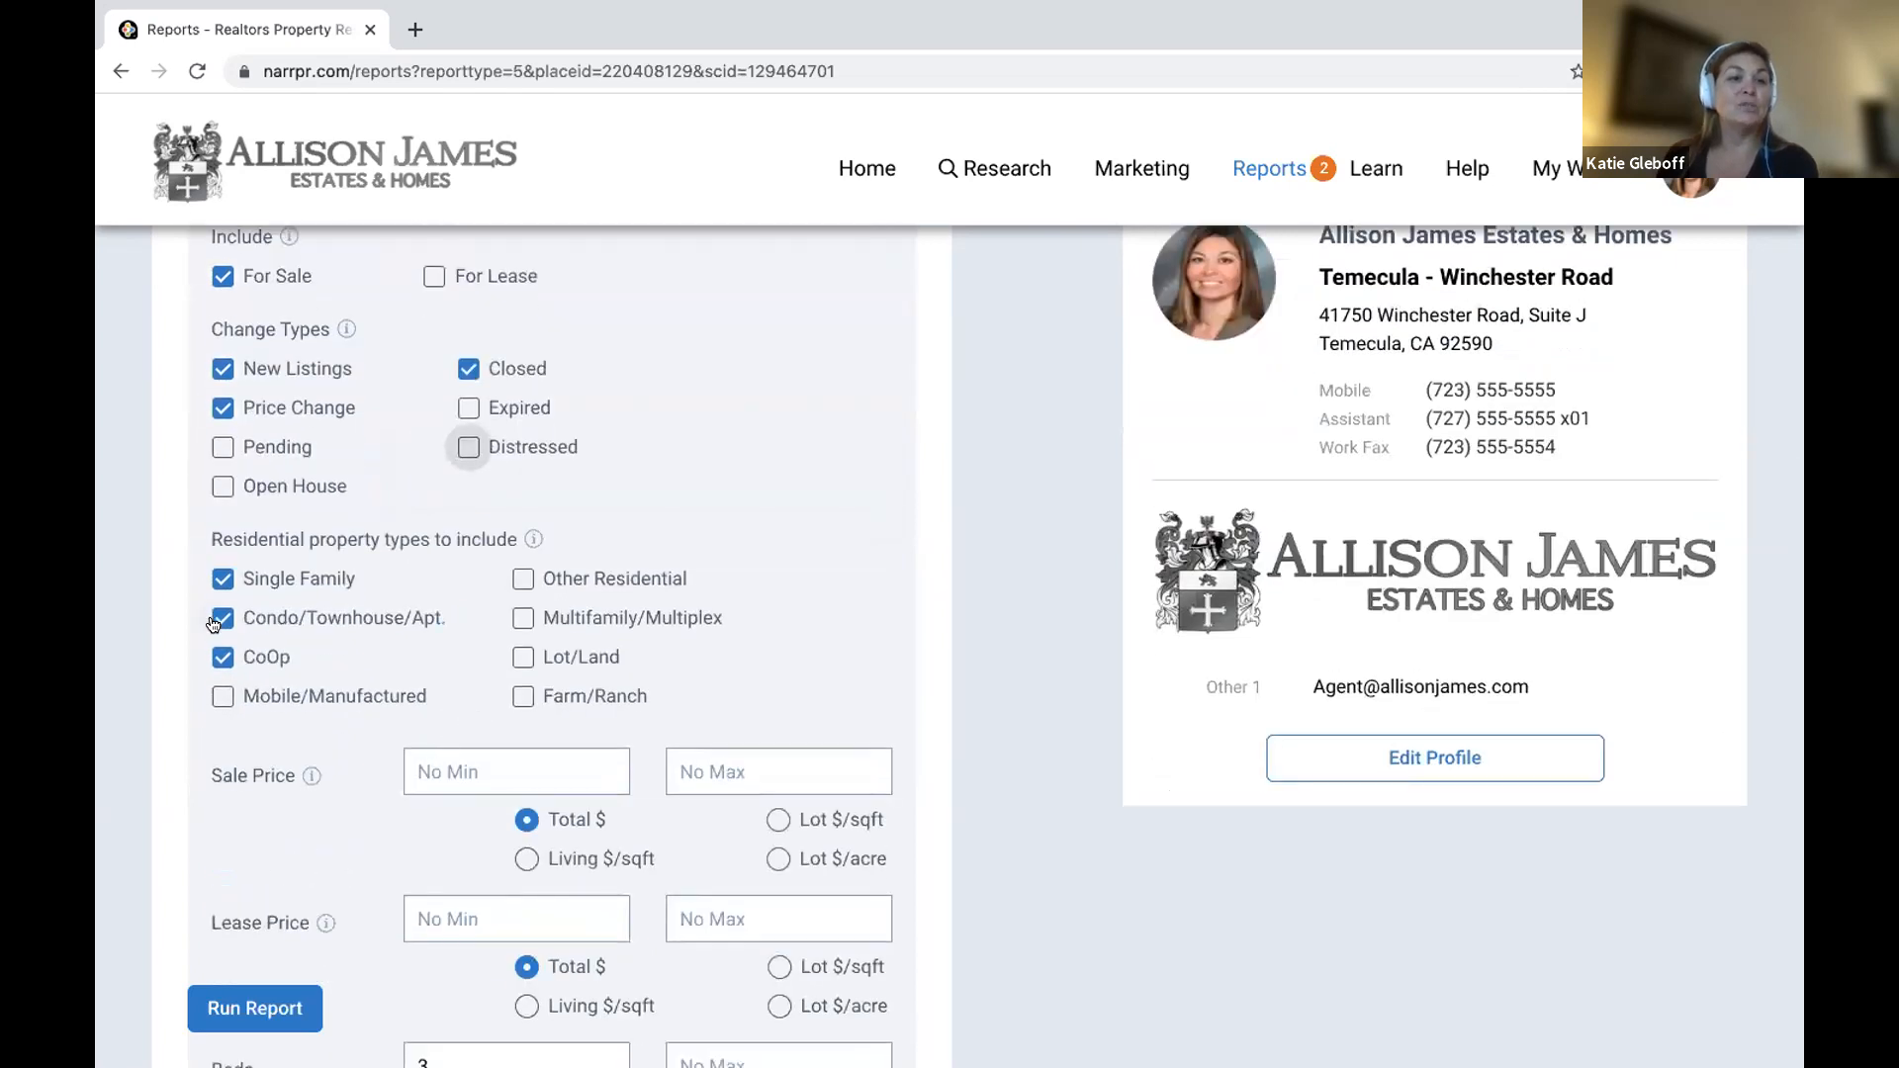
{"action": "left_click", "coordinate": [222, 608]}
{"action": "left_click", "coordinate": [223, 647]}
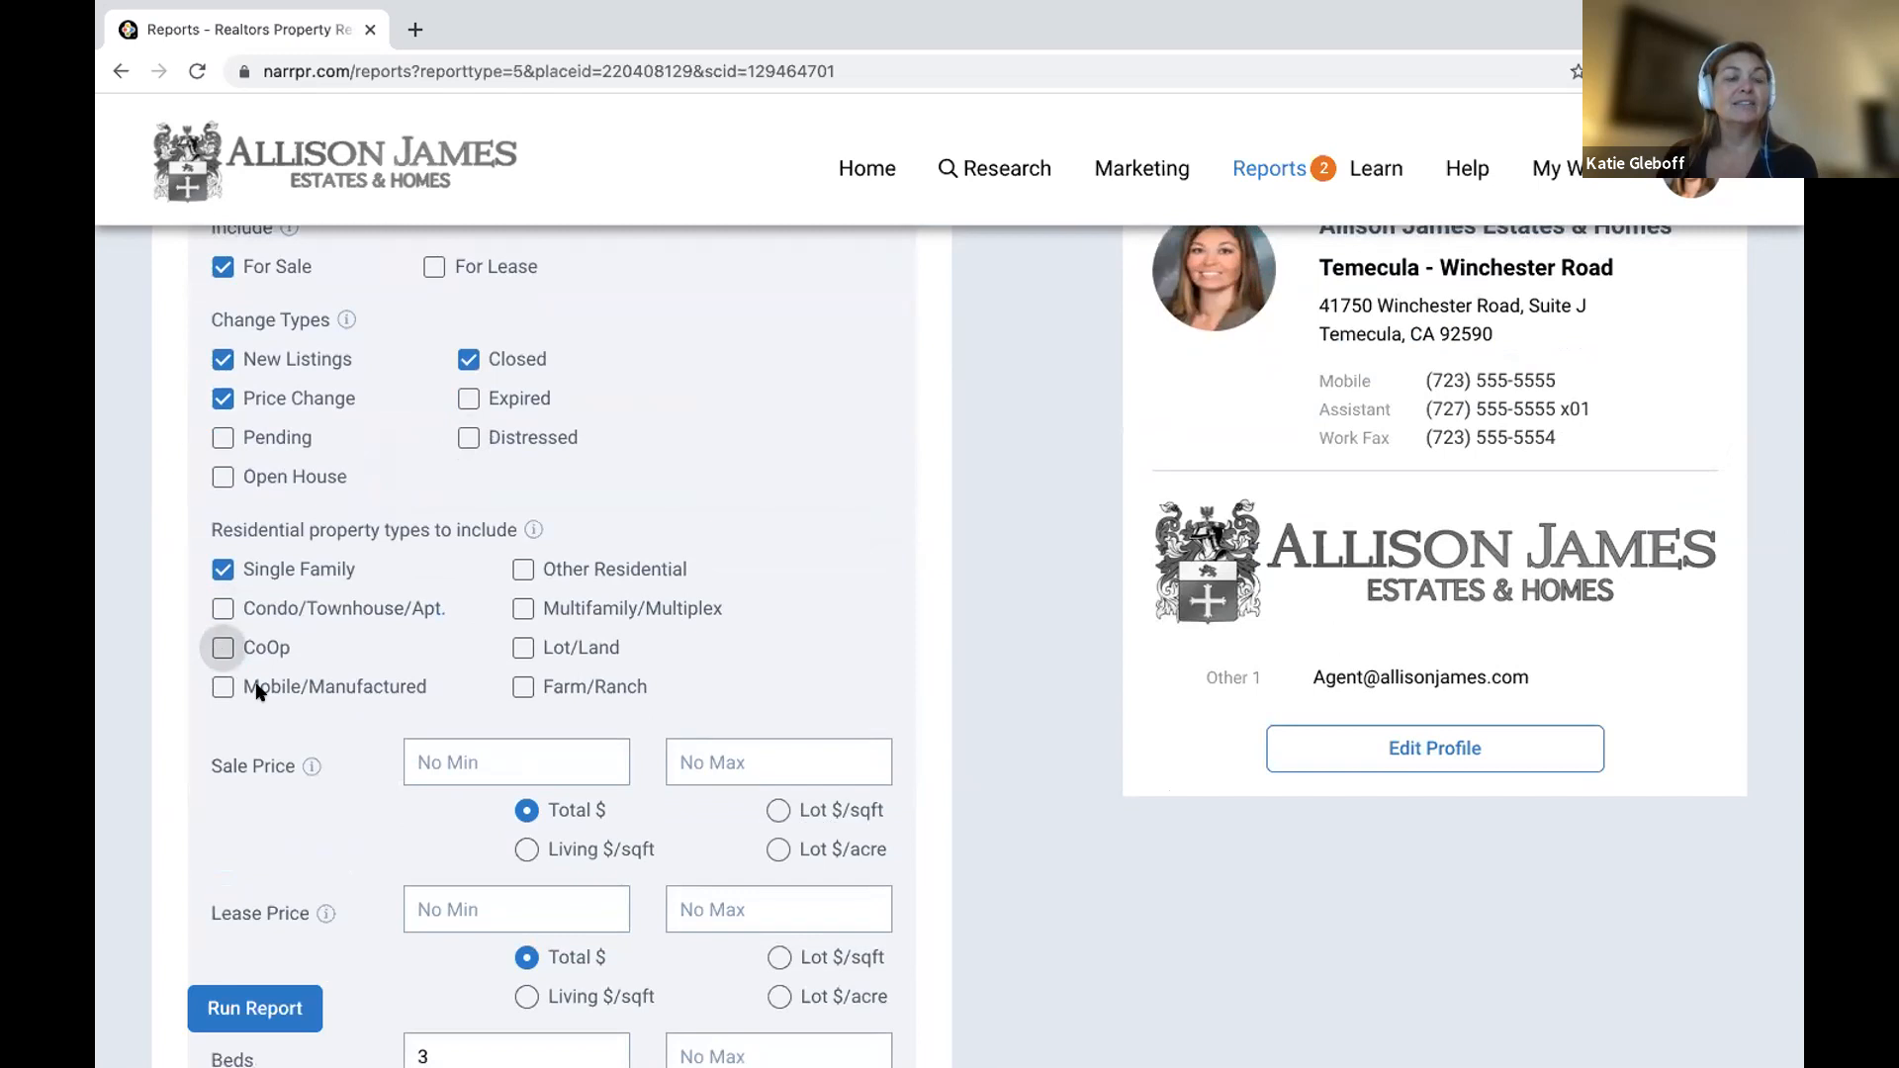
{"action": "scroll", "coordinate": [410, 759], "scroll_direction": "down", "scroll_amount": 1}
{"action": "scroll", "coordinate": [409, 759], "scroll_direction": "down", "scroll_amount": 3}
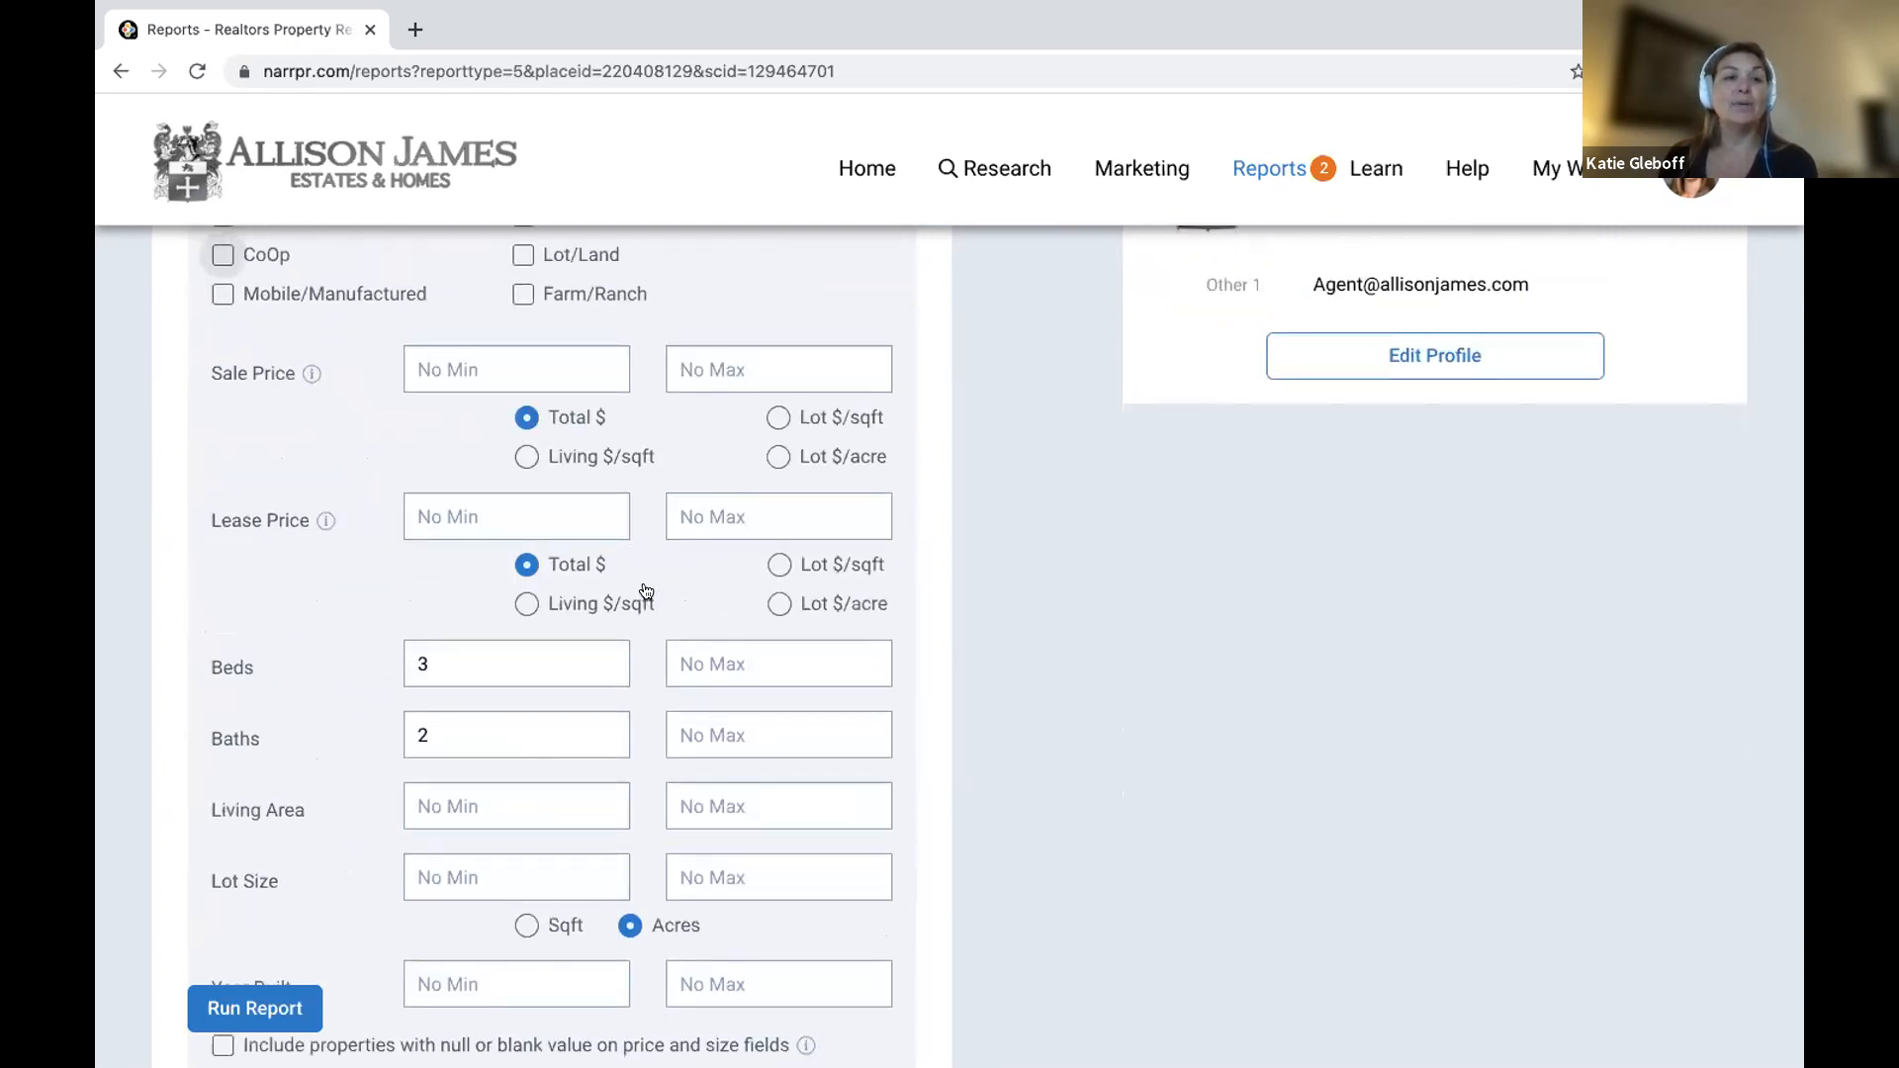
Clear the 3-bed and 2-bath minimums, run the report, and return home.
{"action": "left_click", "coordinate": [546, 664]}
{"action": "key", "text": "BackSpace"}
{"action": "left_click", "coordinate": [500, 735]}
{"action": "key", "text": "BackSpace"}
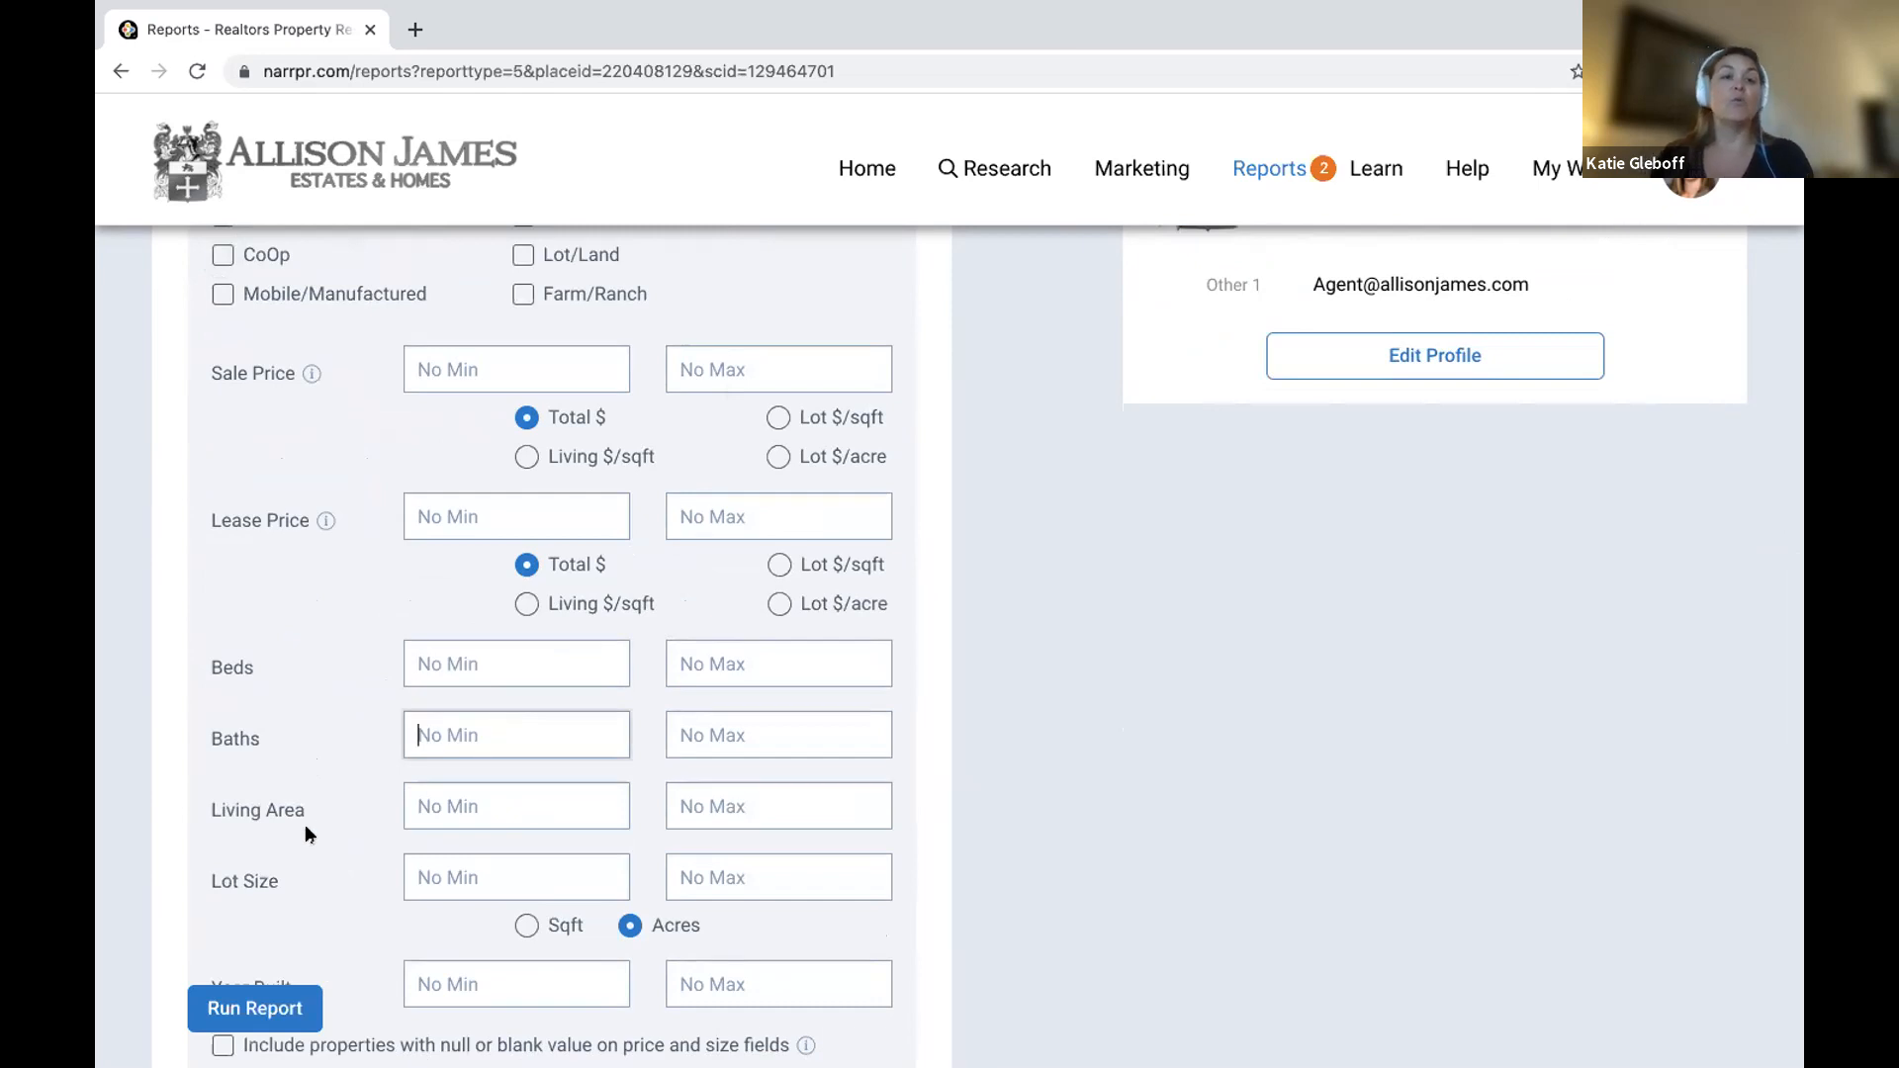
{"action": "left_click", "coordinate": [277, 1007]}
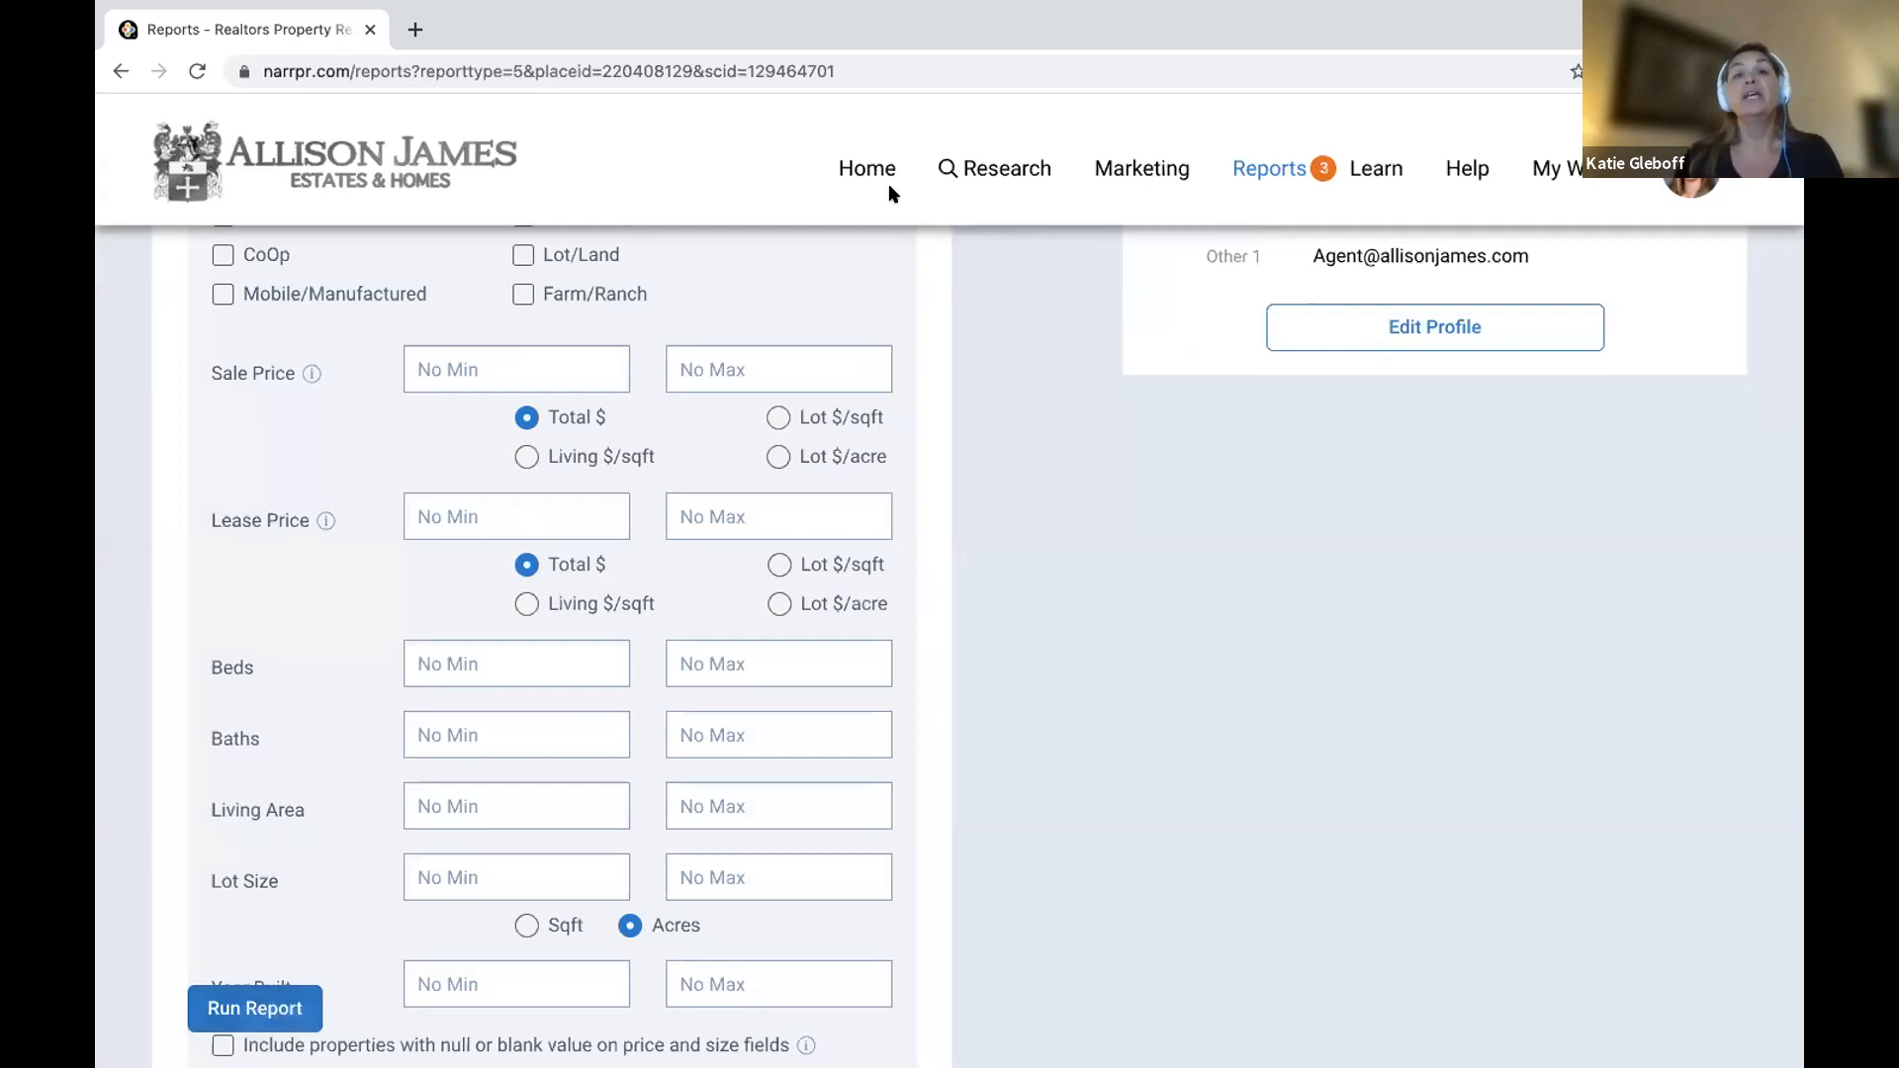
{"action": "left_click", "coordinate": [866, 164]}
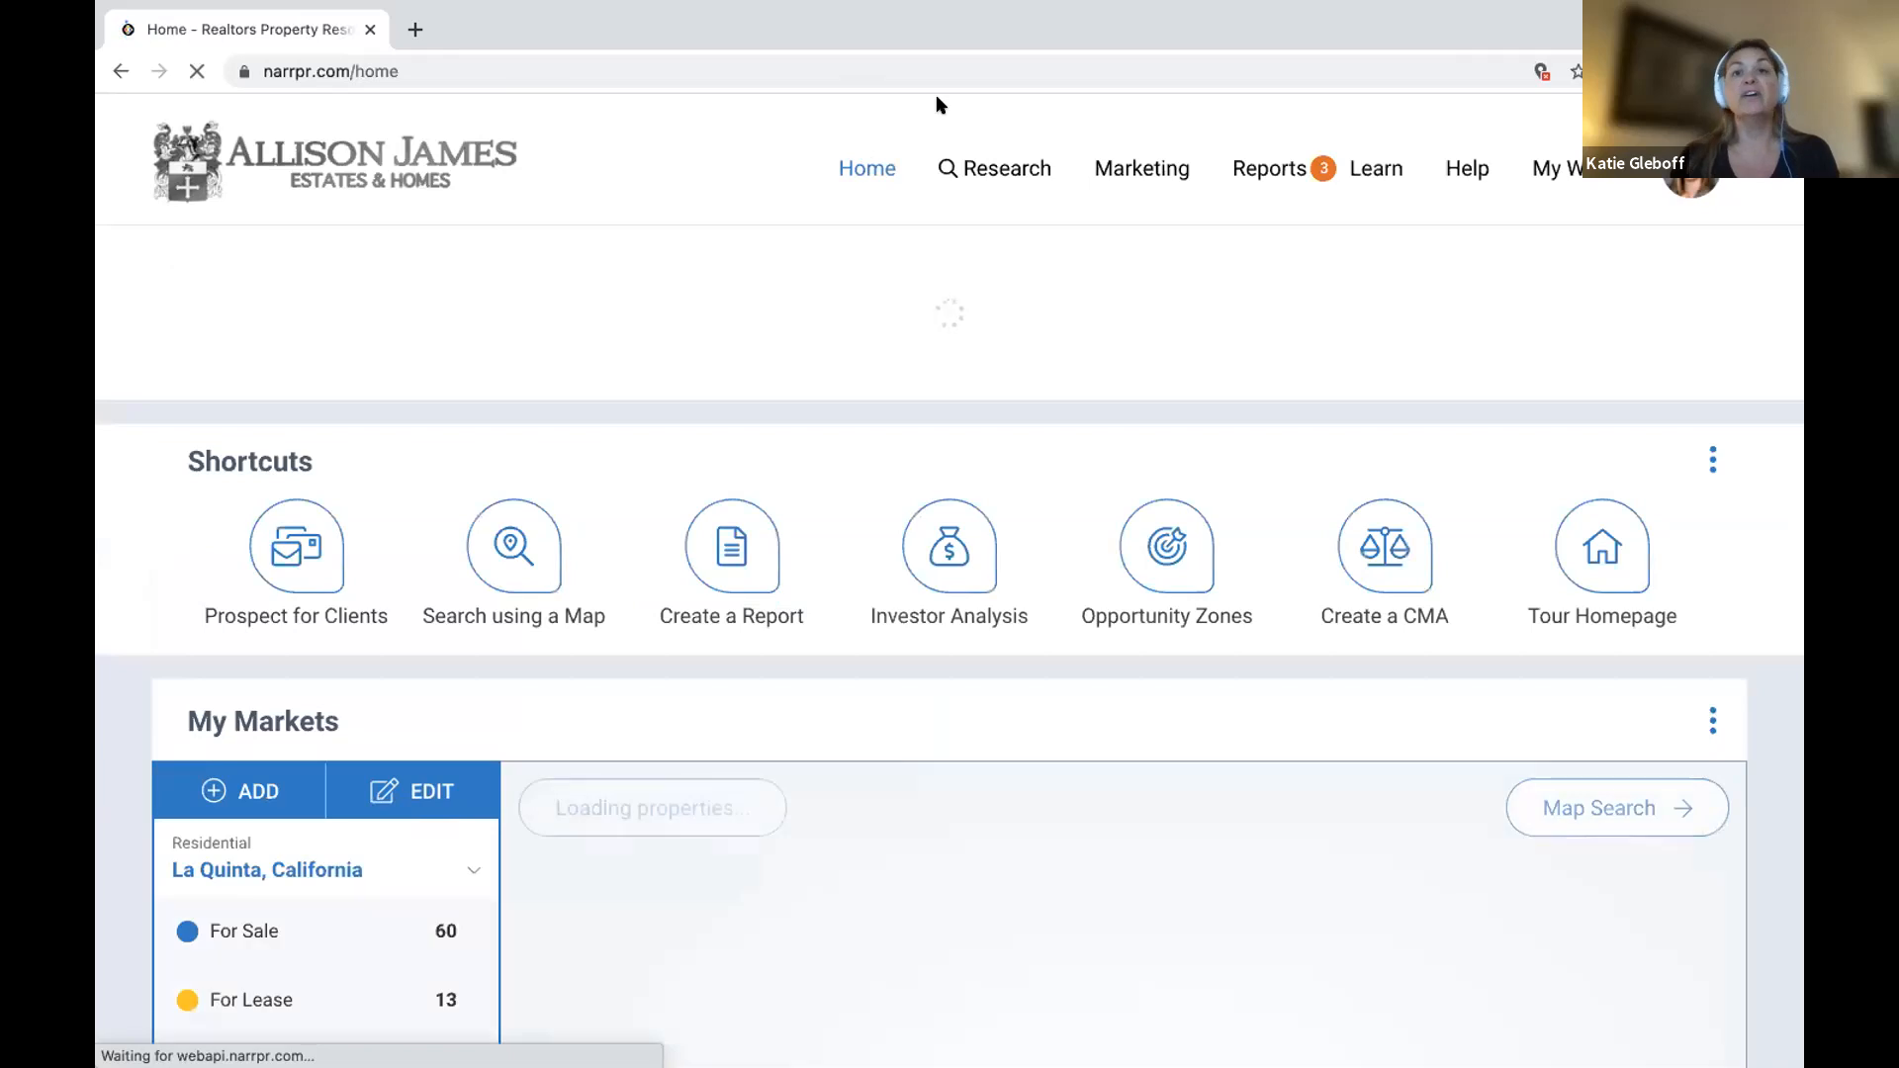
Run a Residential Market Activity Search for Arroyo la Costa, San Diego County.
{"action": "left_click", "coordinate": [1005, 165]}
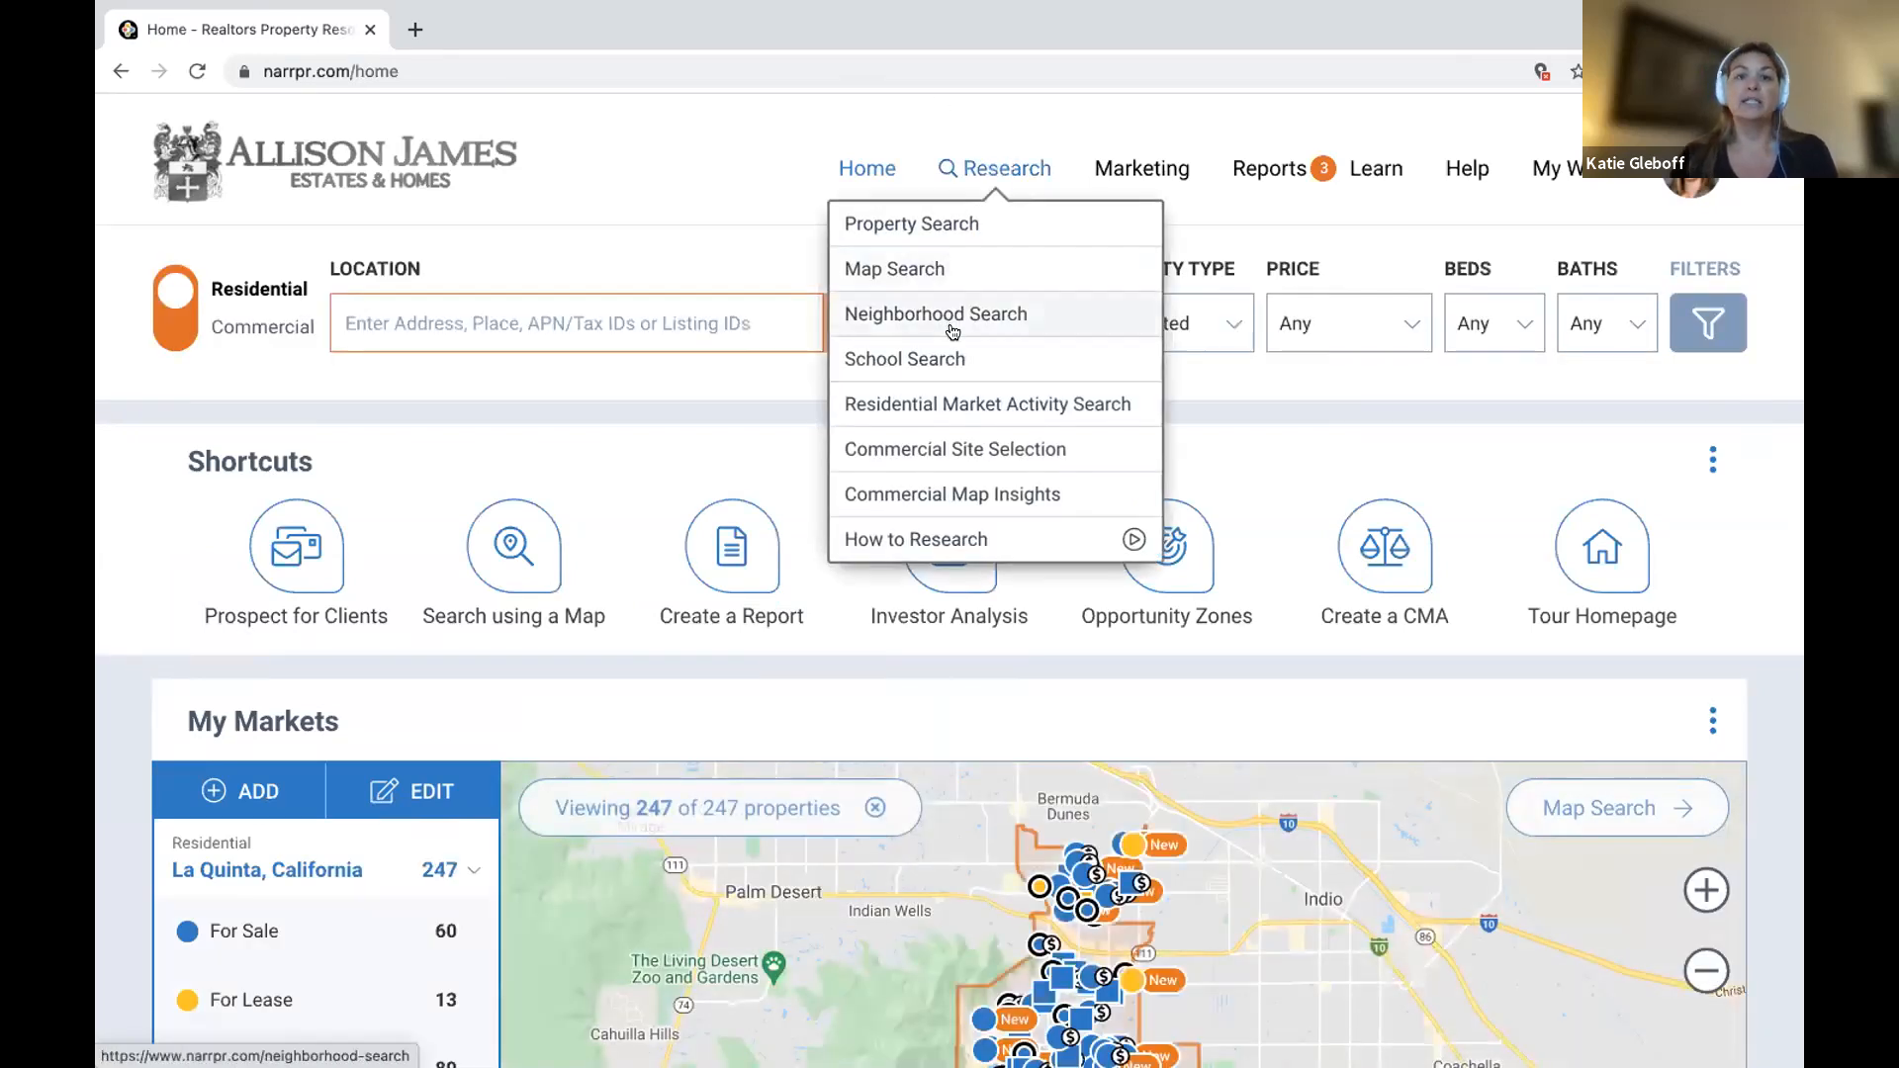
{"action": "left_click", "coordinate": [1088, 402]}
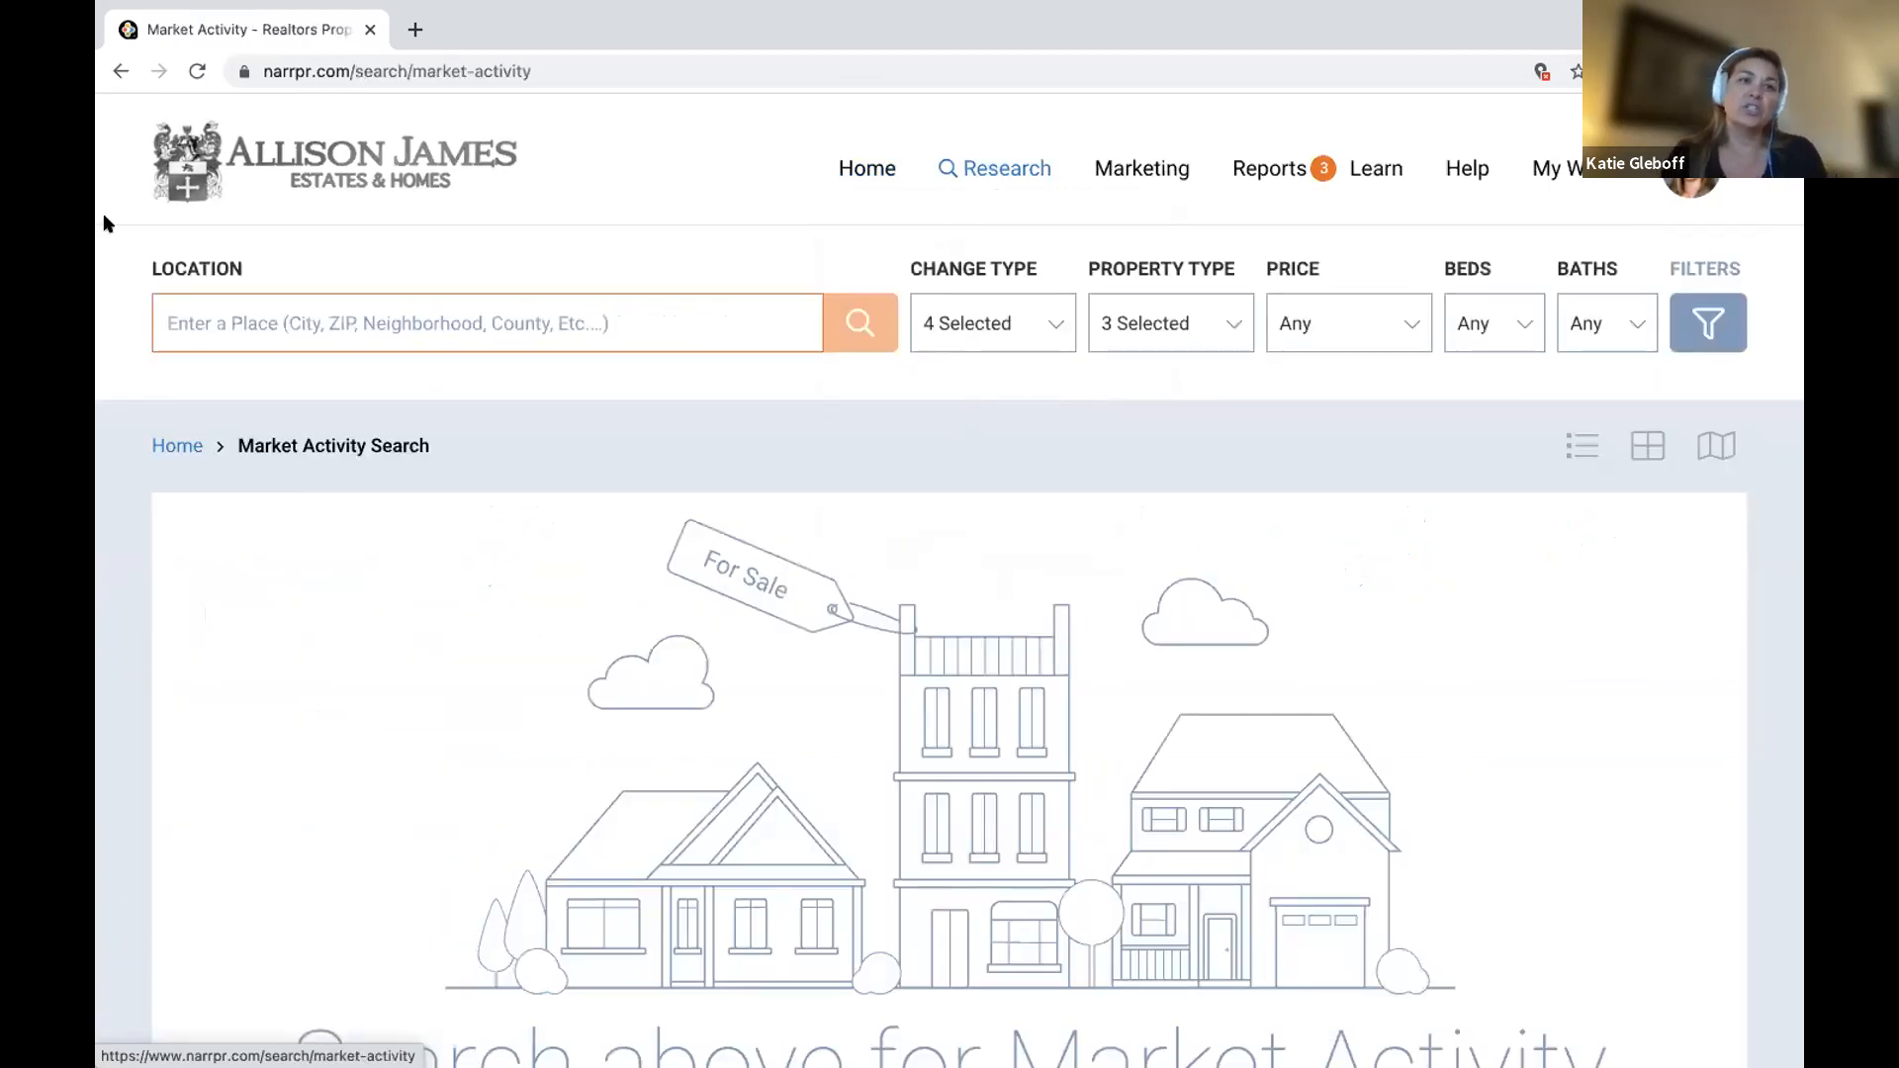
{"action": "left_click", "coordinate": [299, 321]}
{"action": "type", "text": "carls"}
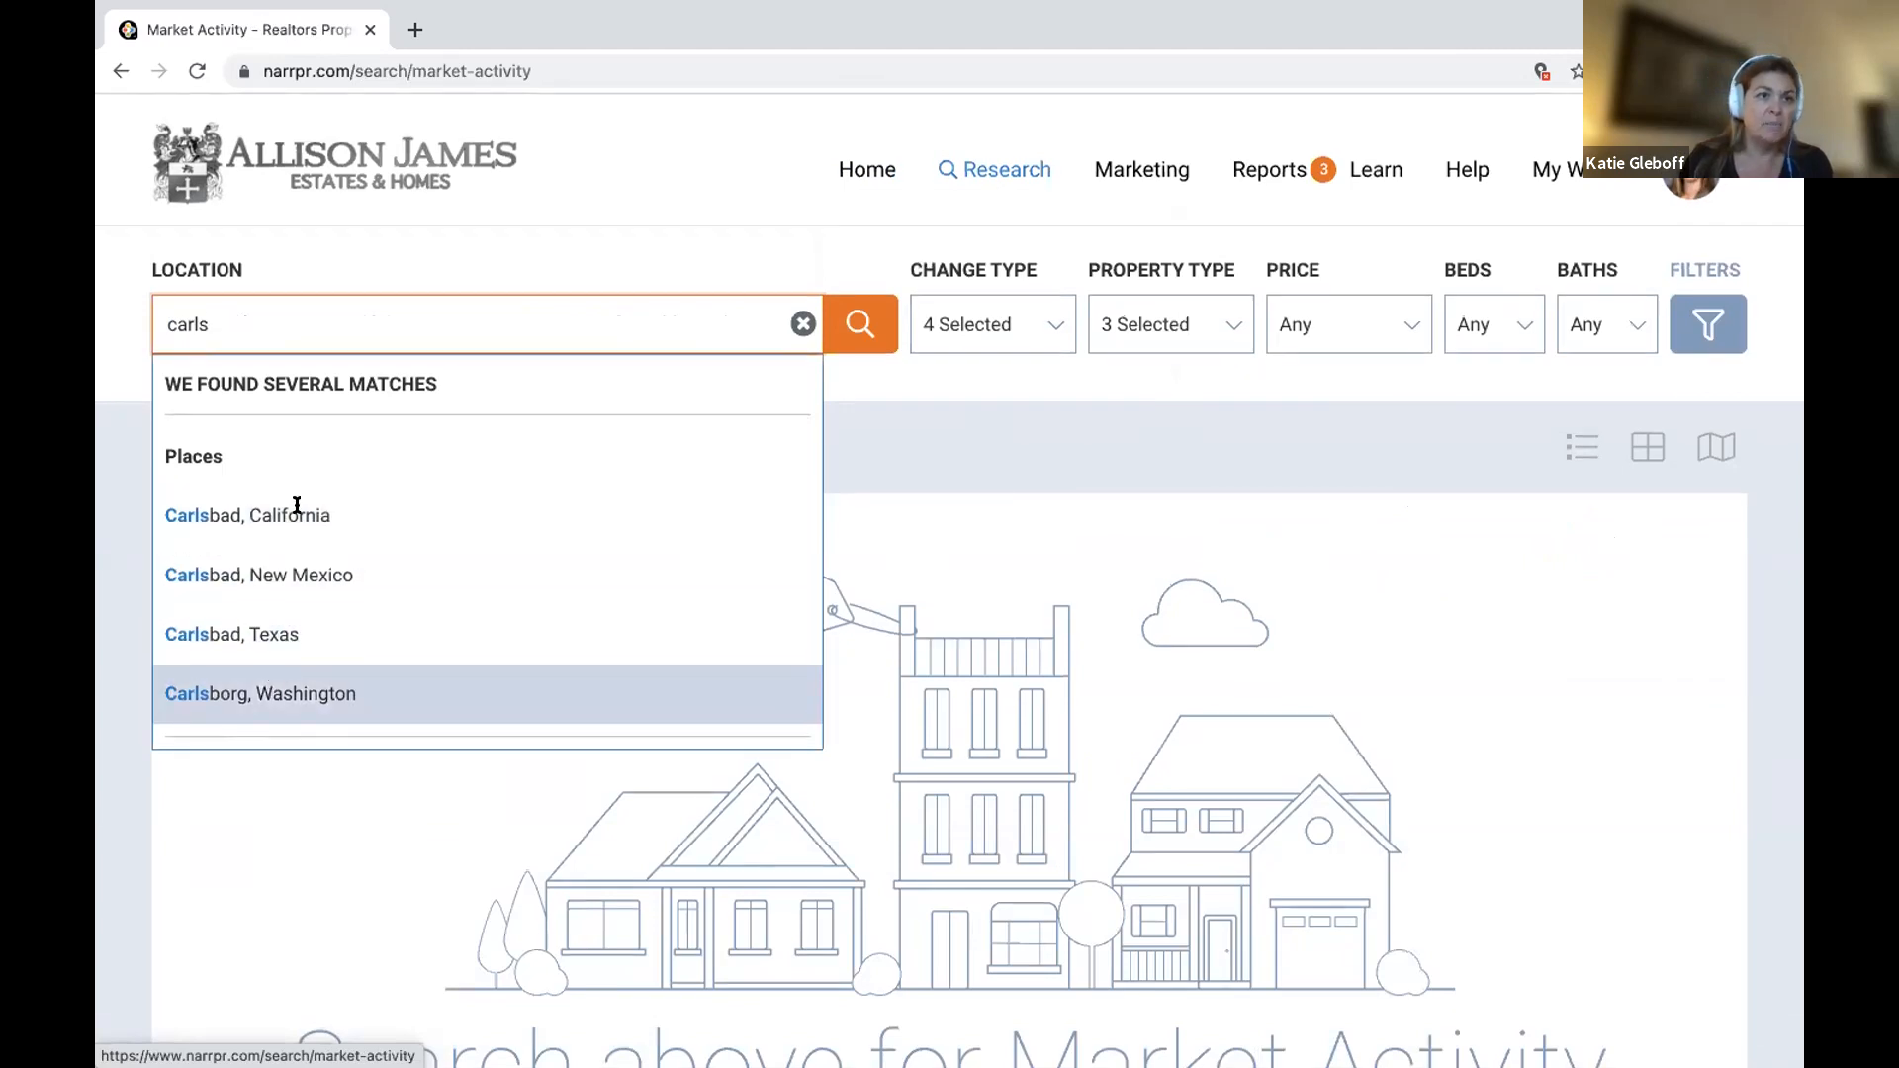
{"action": "key", "text": "BackSpace"}
{"action": "key", "text": "BackSpace"}
{"action": "key", "text": "BackSpace"}
{"action": "key", "text": "BackSpace"}
{"action": "key", "text": "BackSpace"}
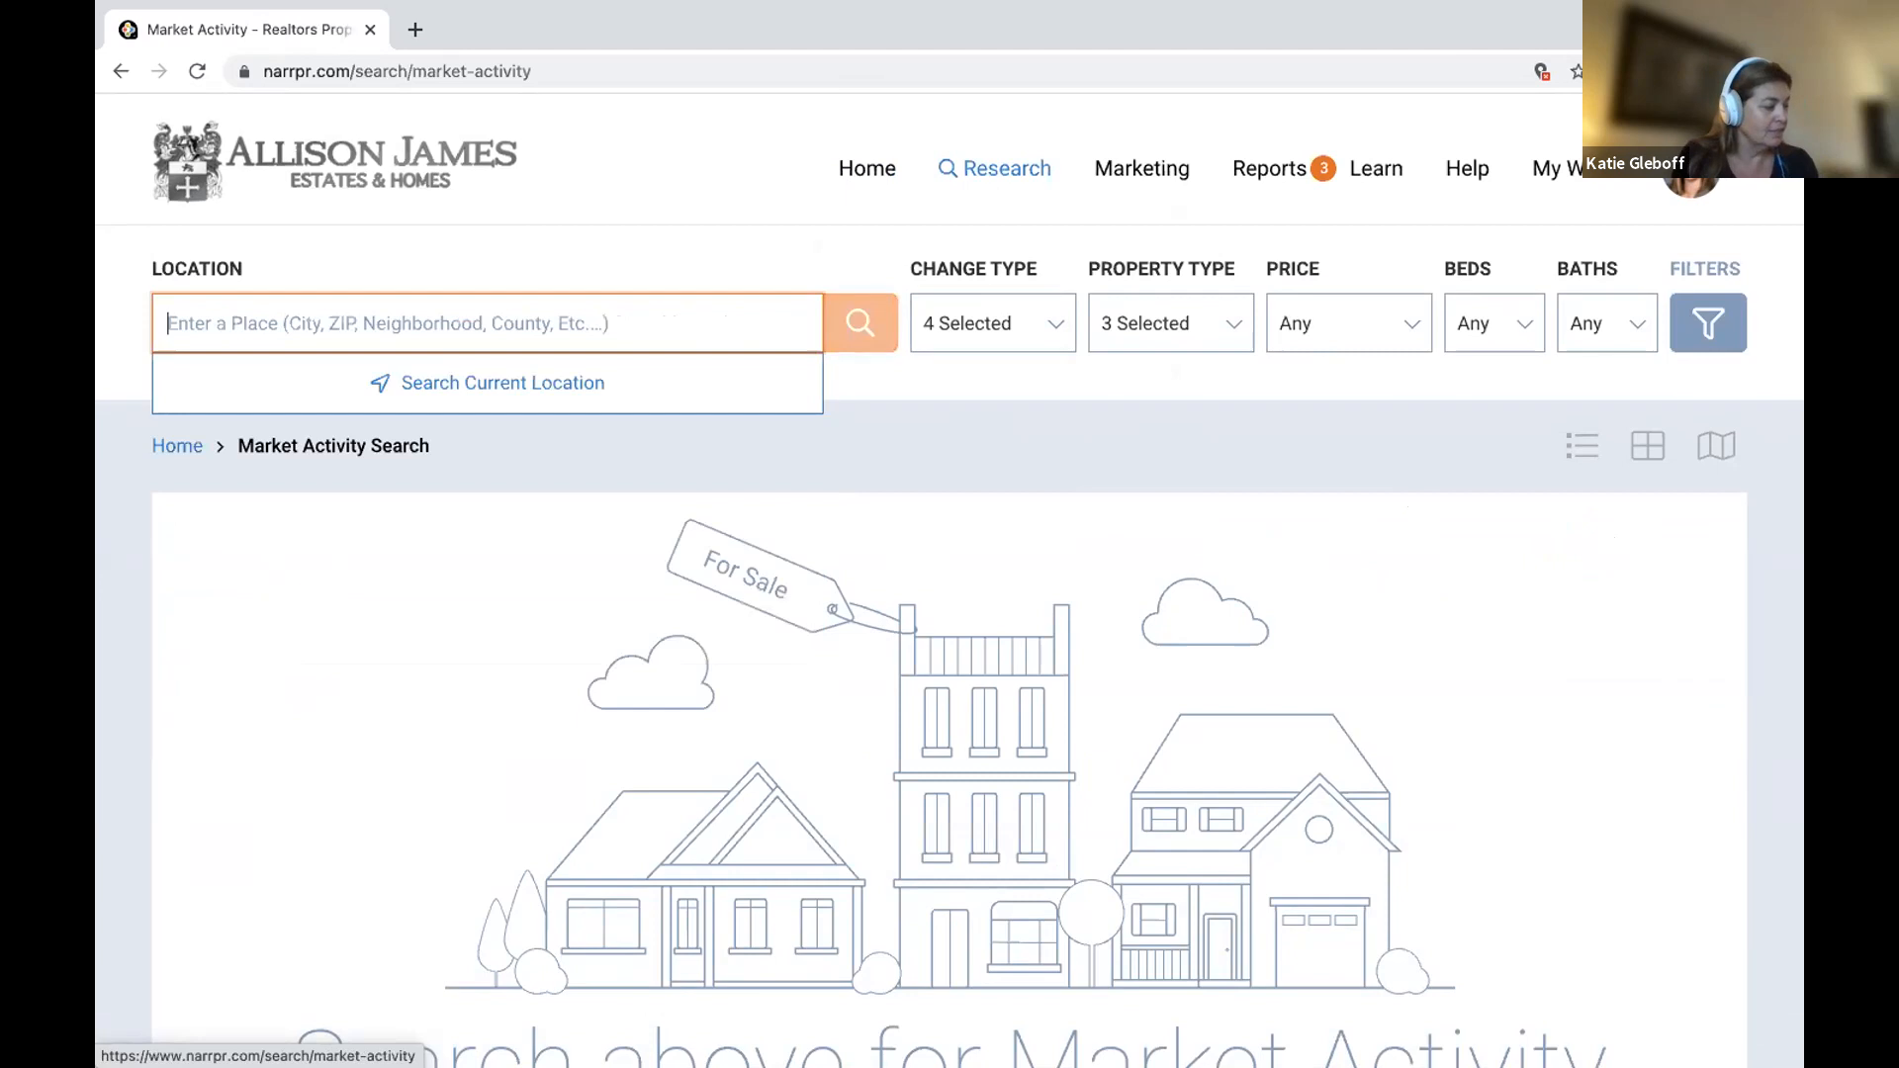
{"action": "type", "text": "Arroyo"}
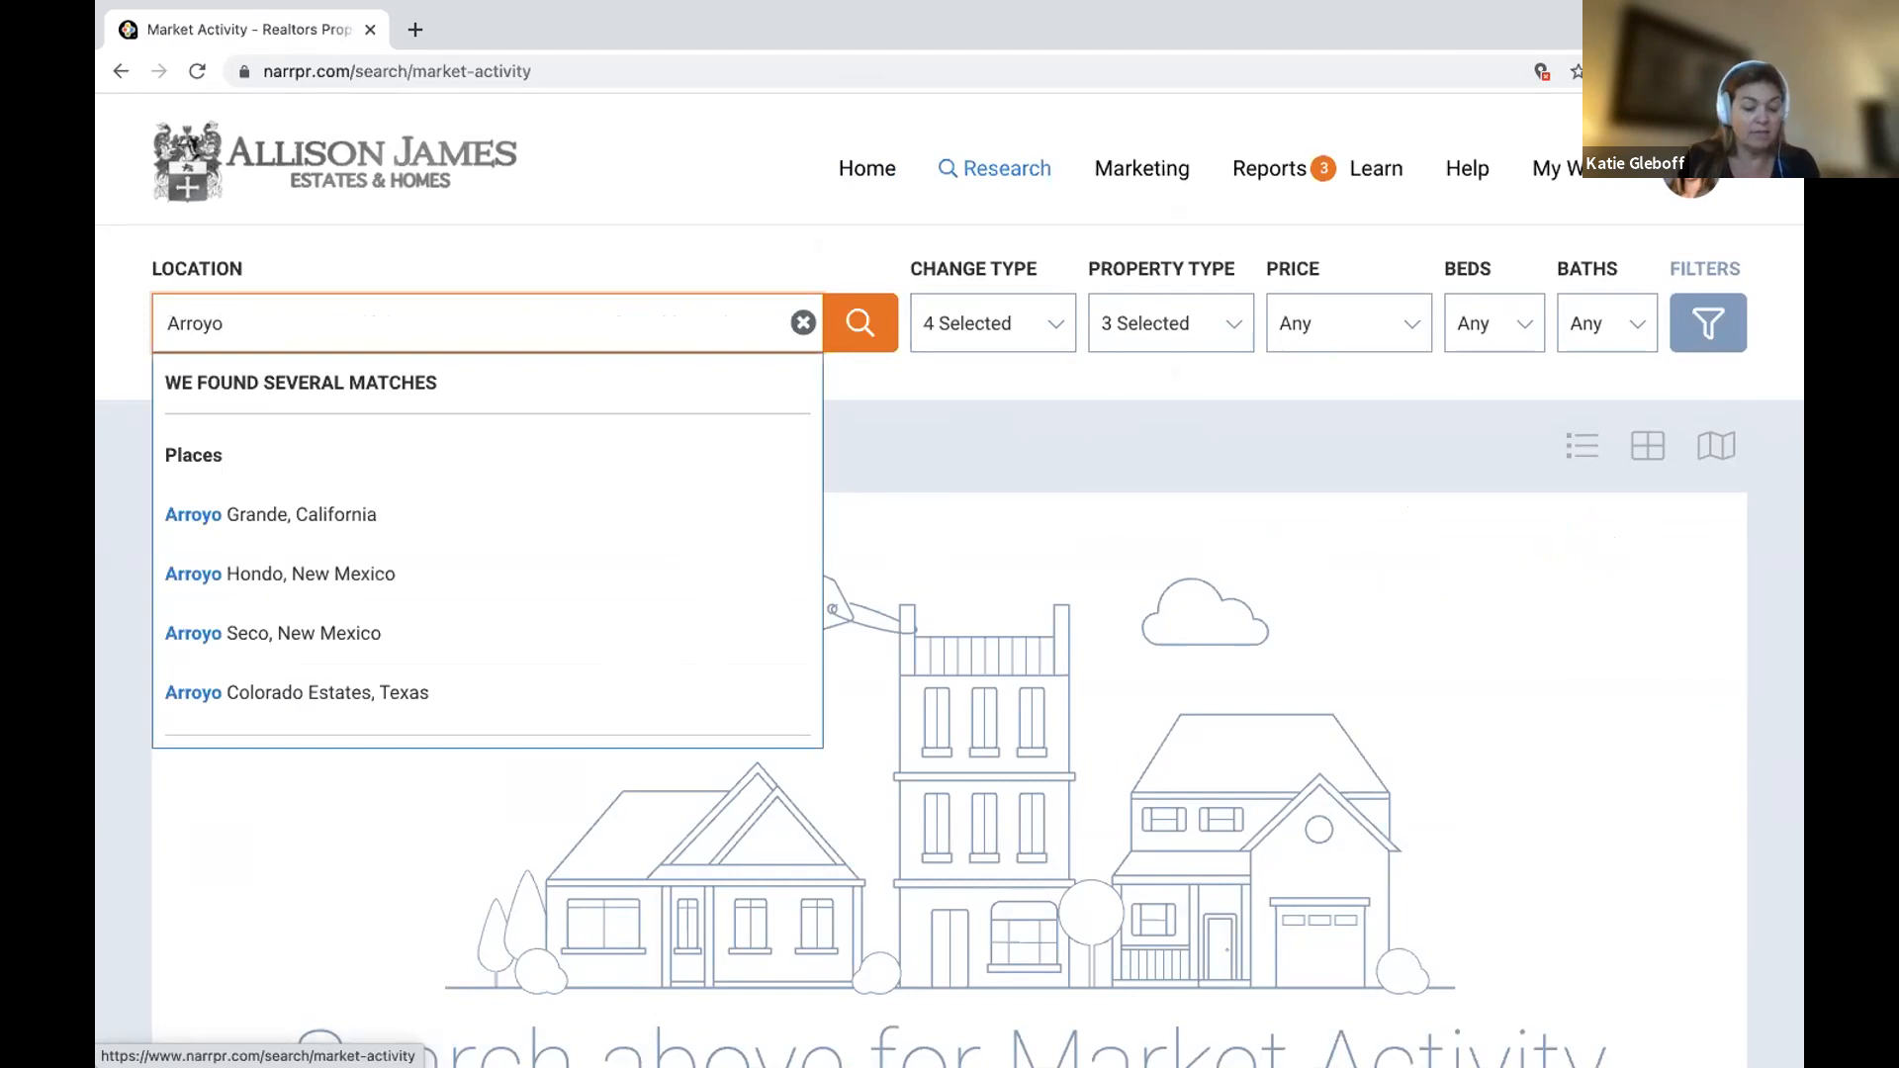
{"action": "type", "text": " l"}
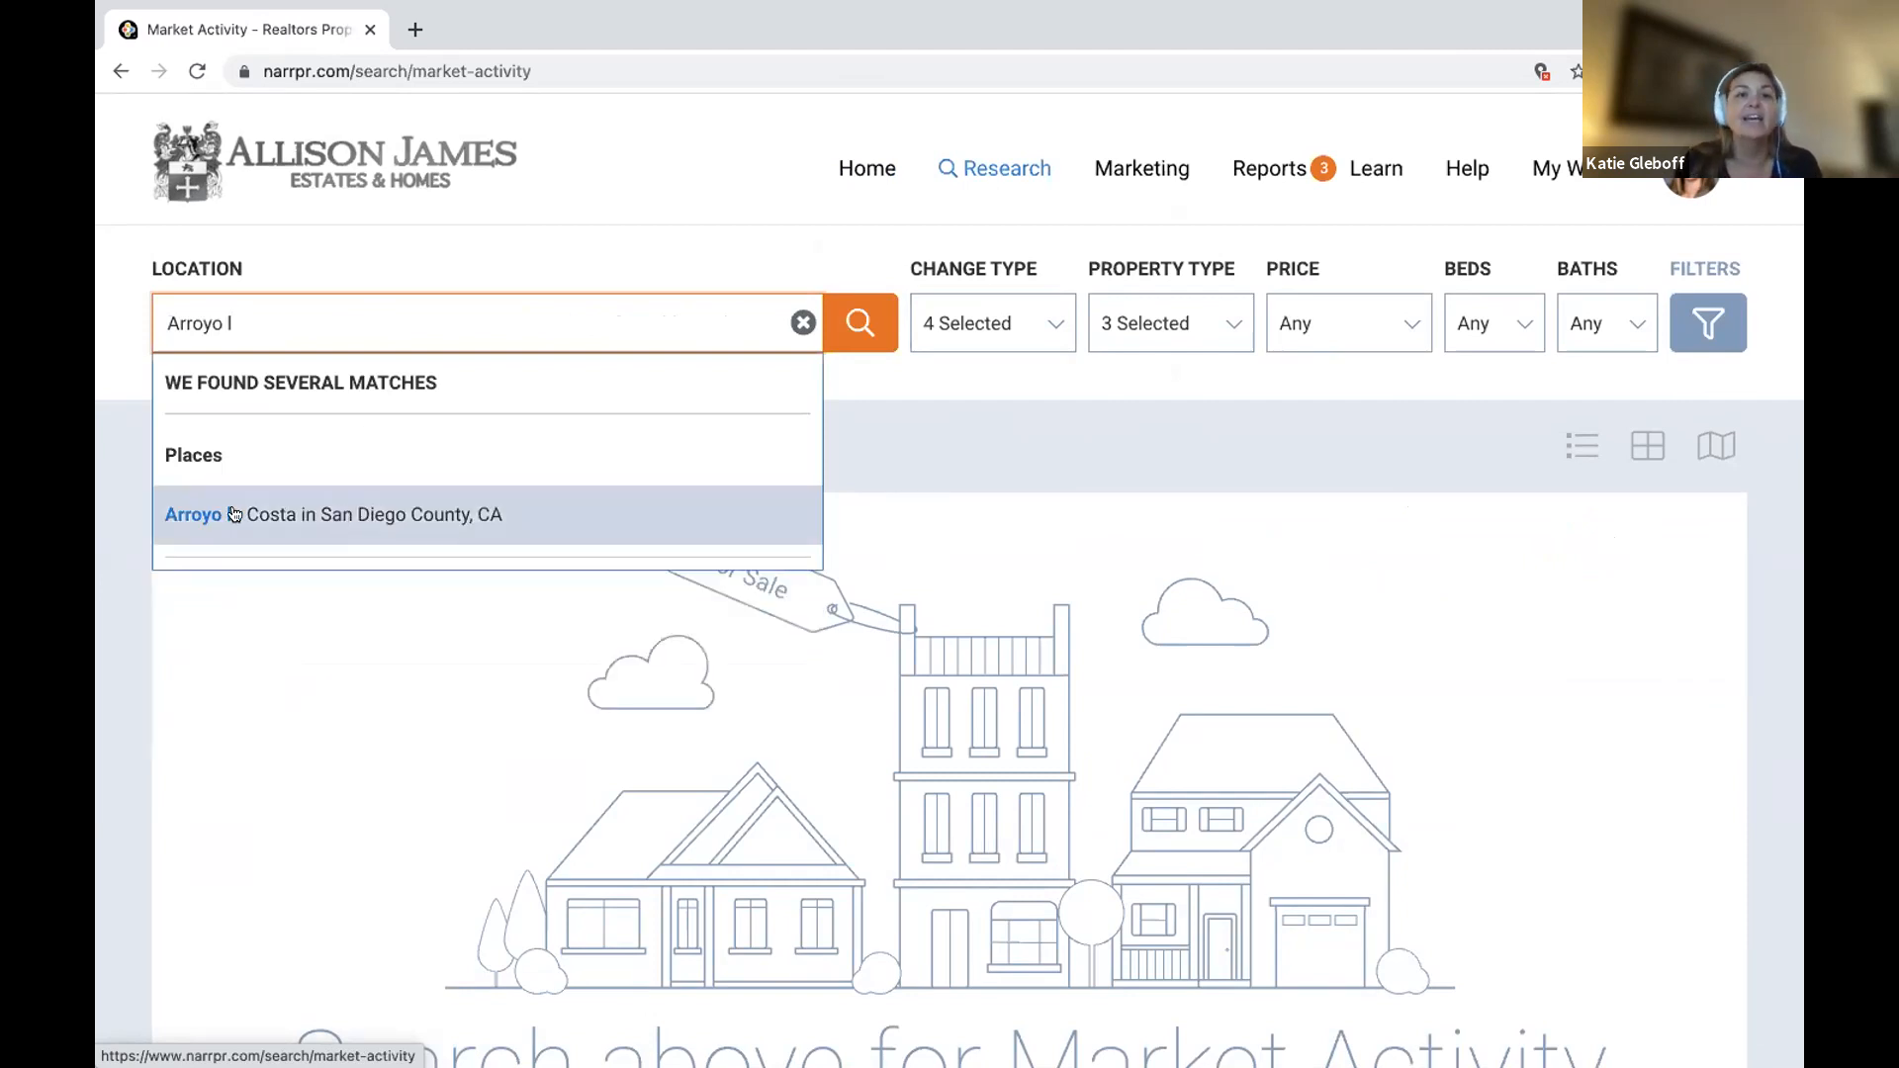
{"action": "left_click", "coordinate": [381, 515]}
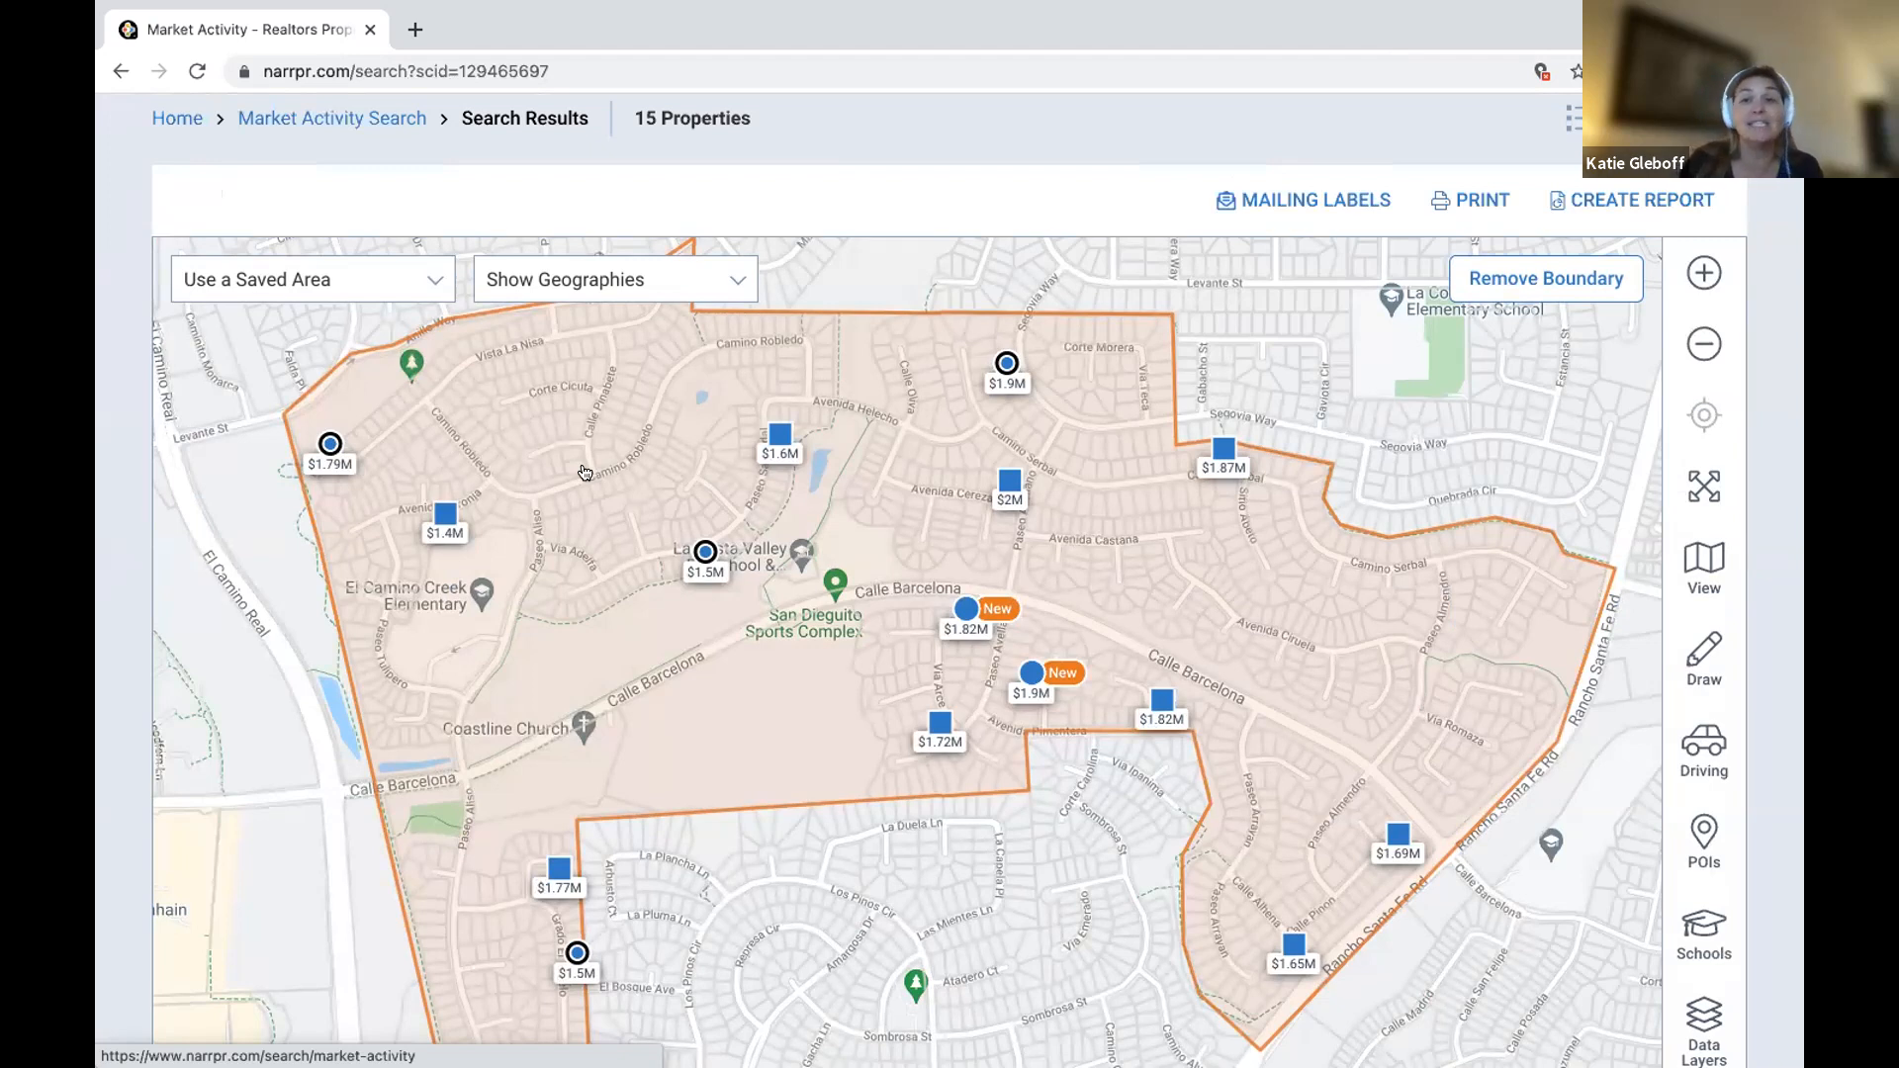
Create a report from the Arroyo la Costa results and choose Market Activity.
{"action": "left_click", "coordinate": [1625, 195]}
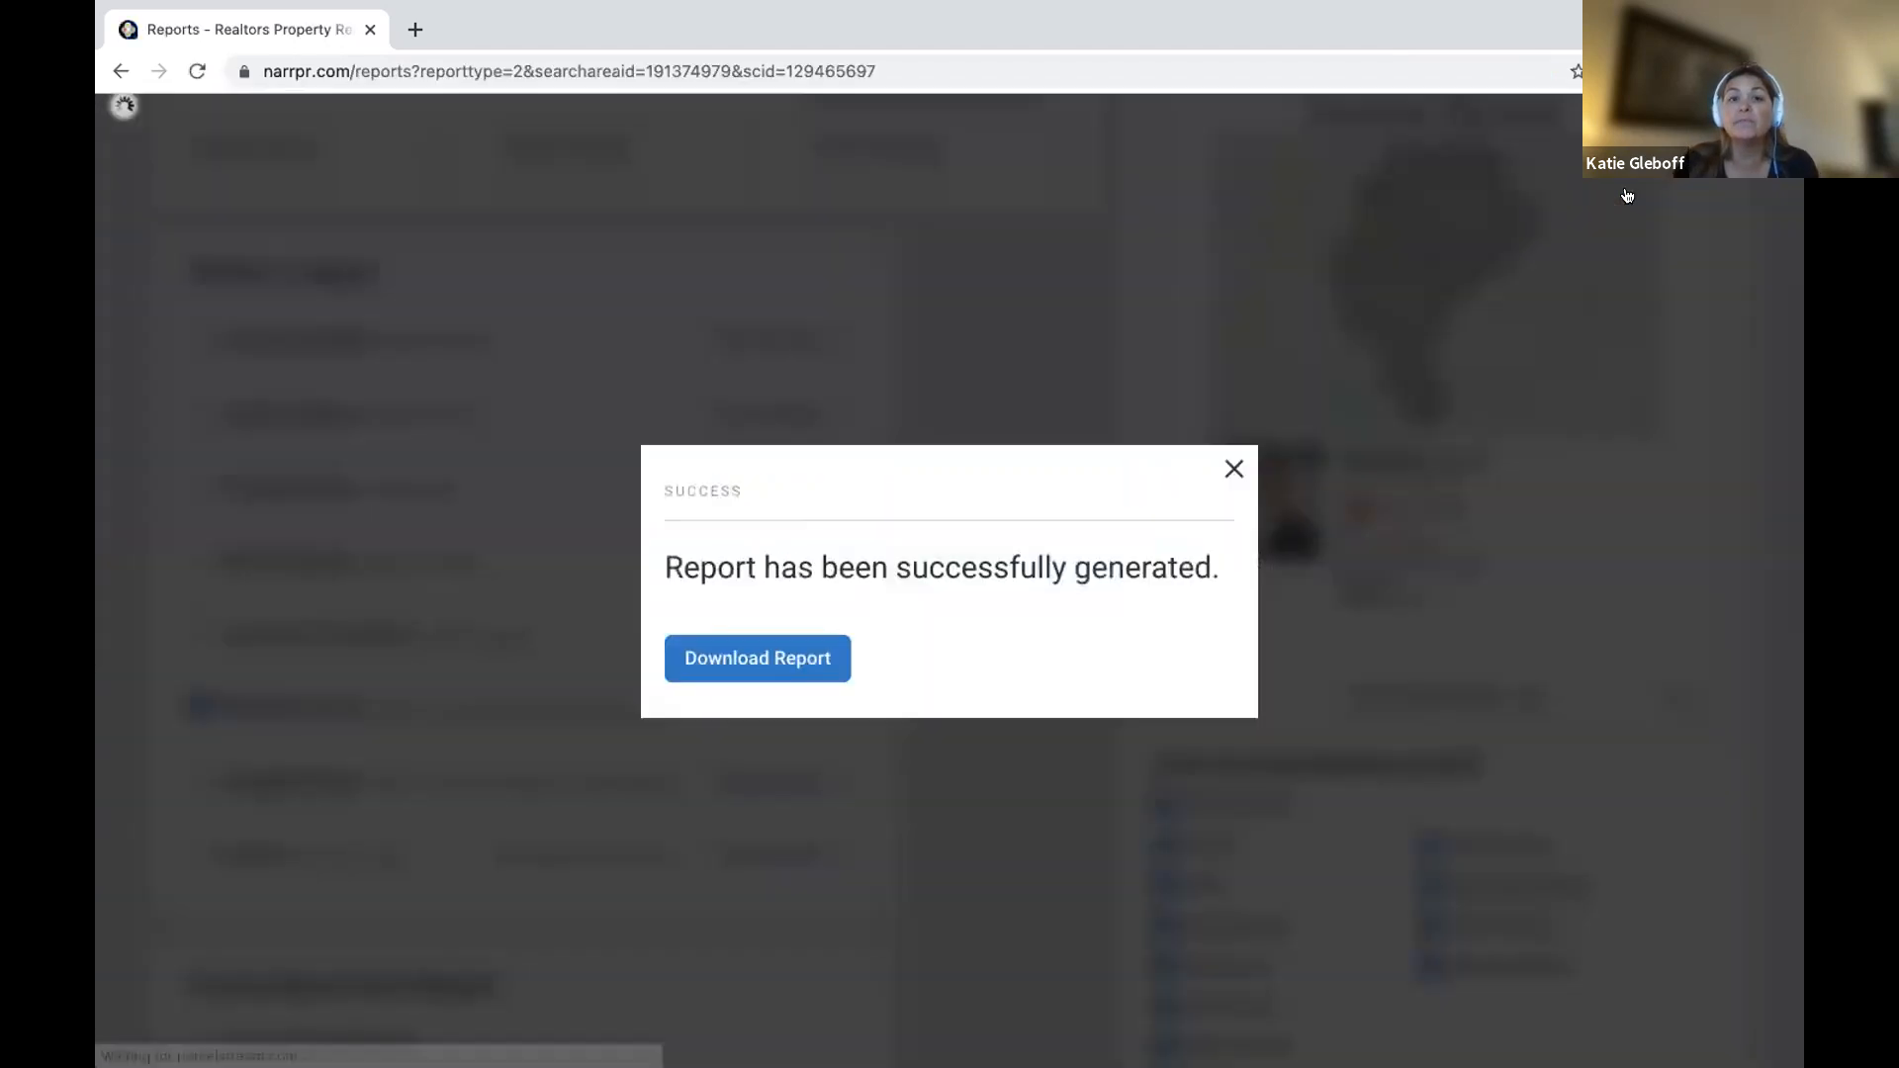
{"action": "left_click", "coordinate": [1235, 470]}
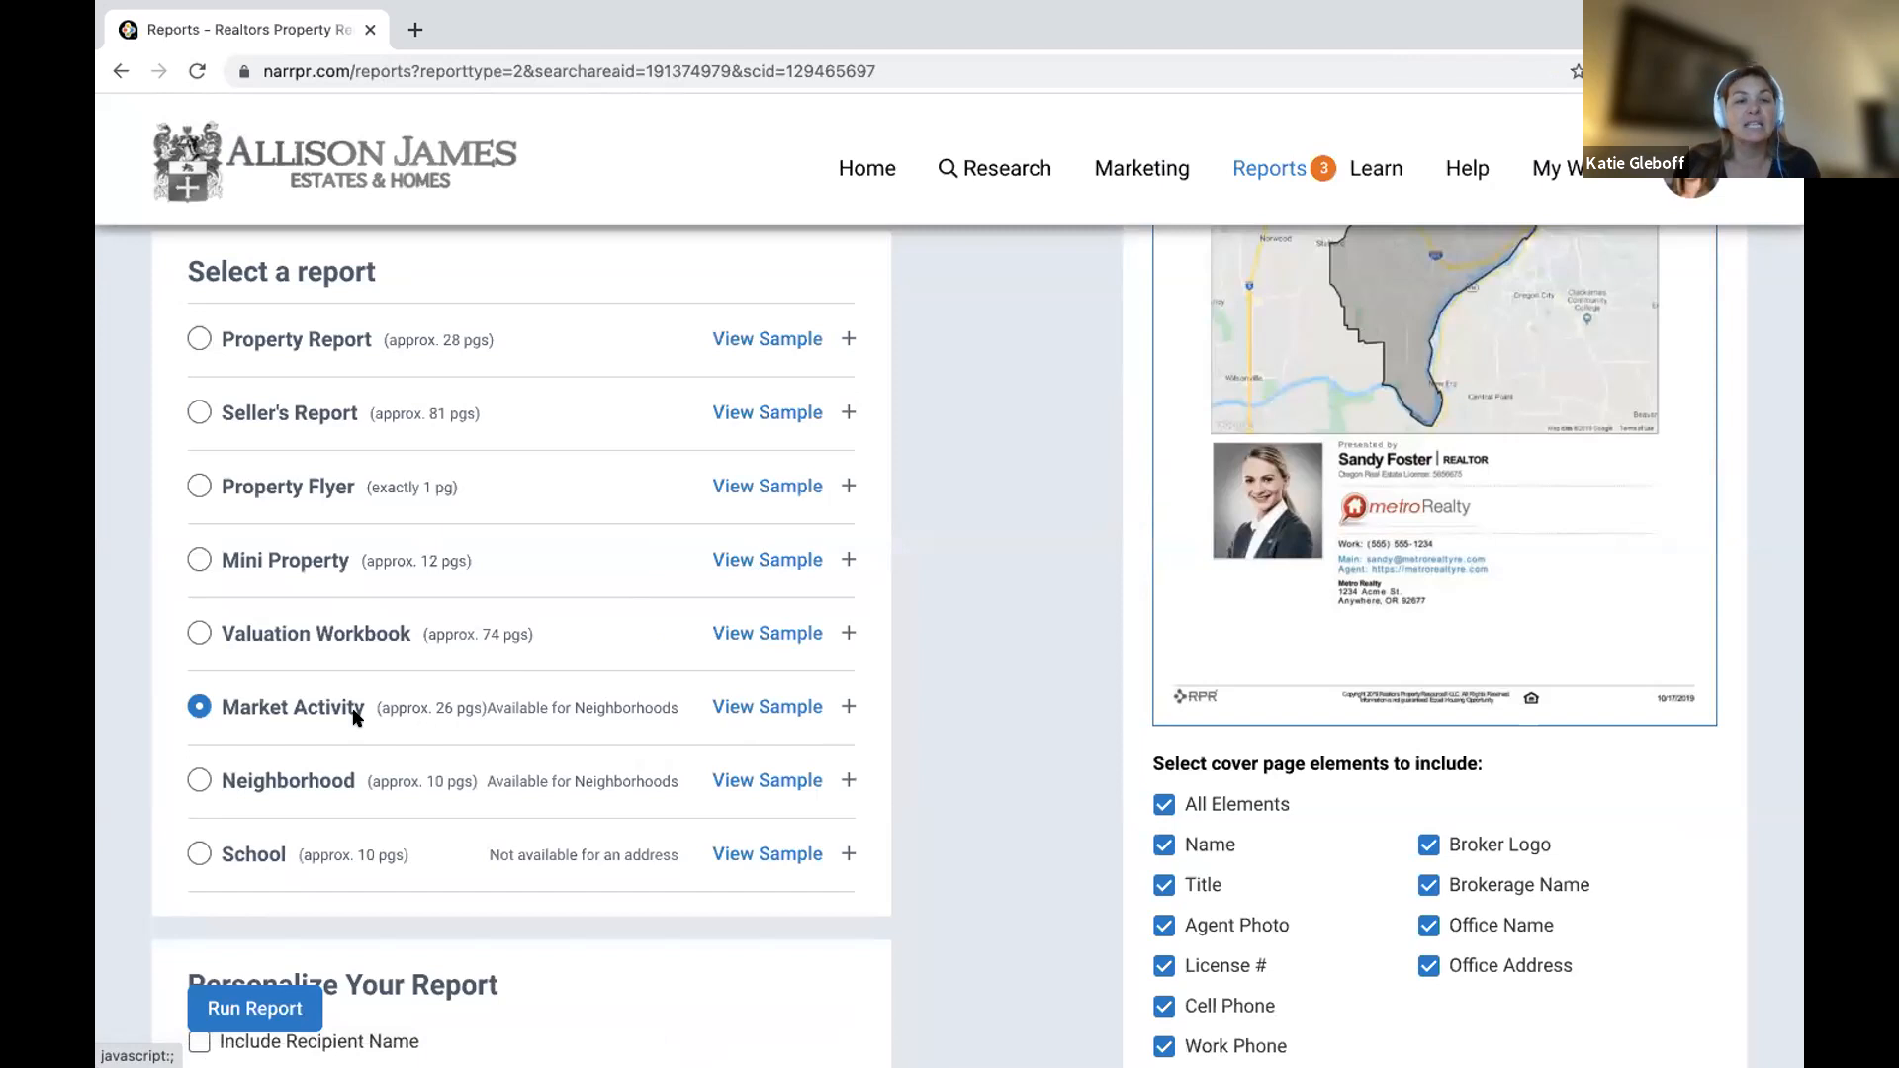
{"action": "left_click", "coordinate": [840, 702]}
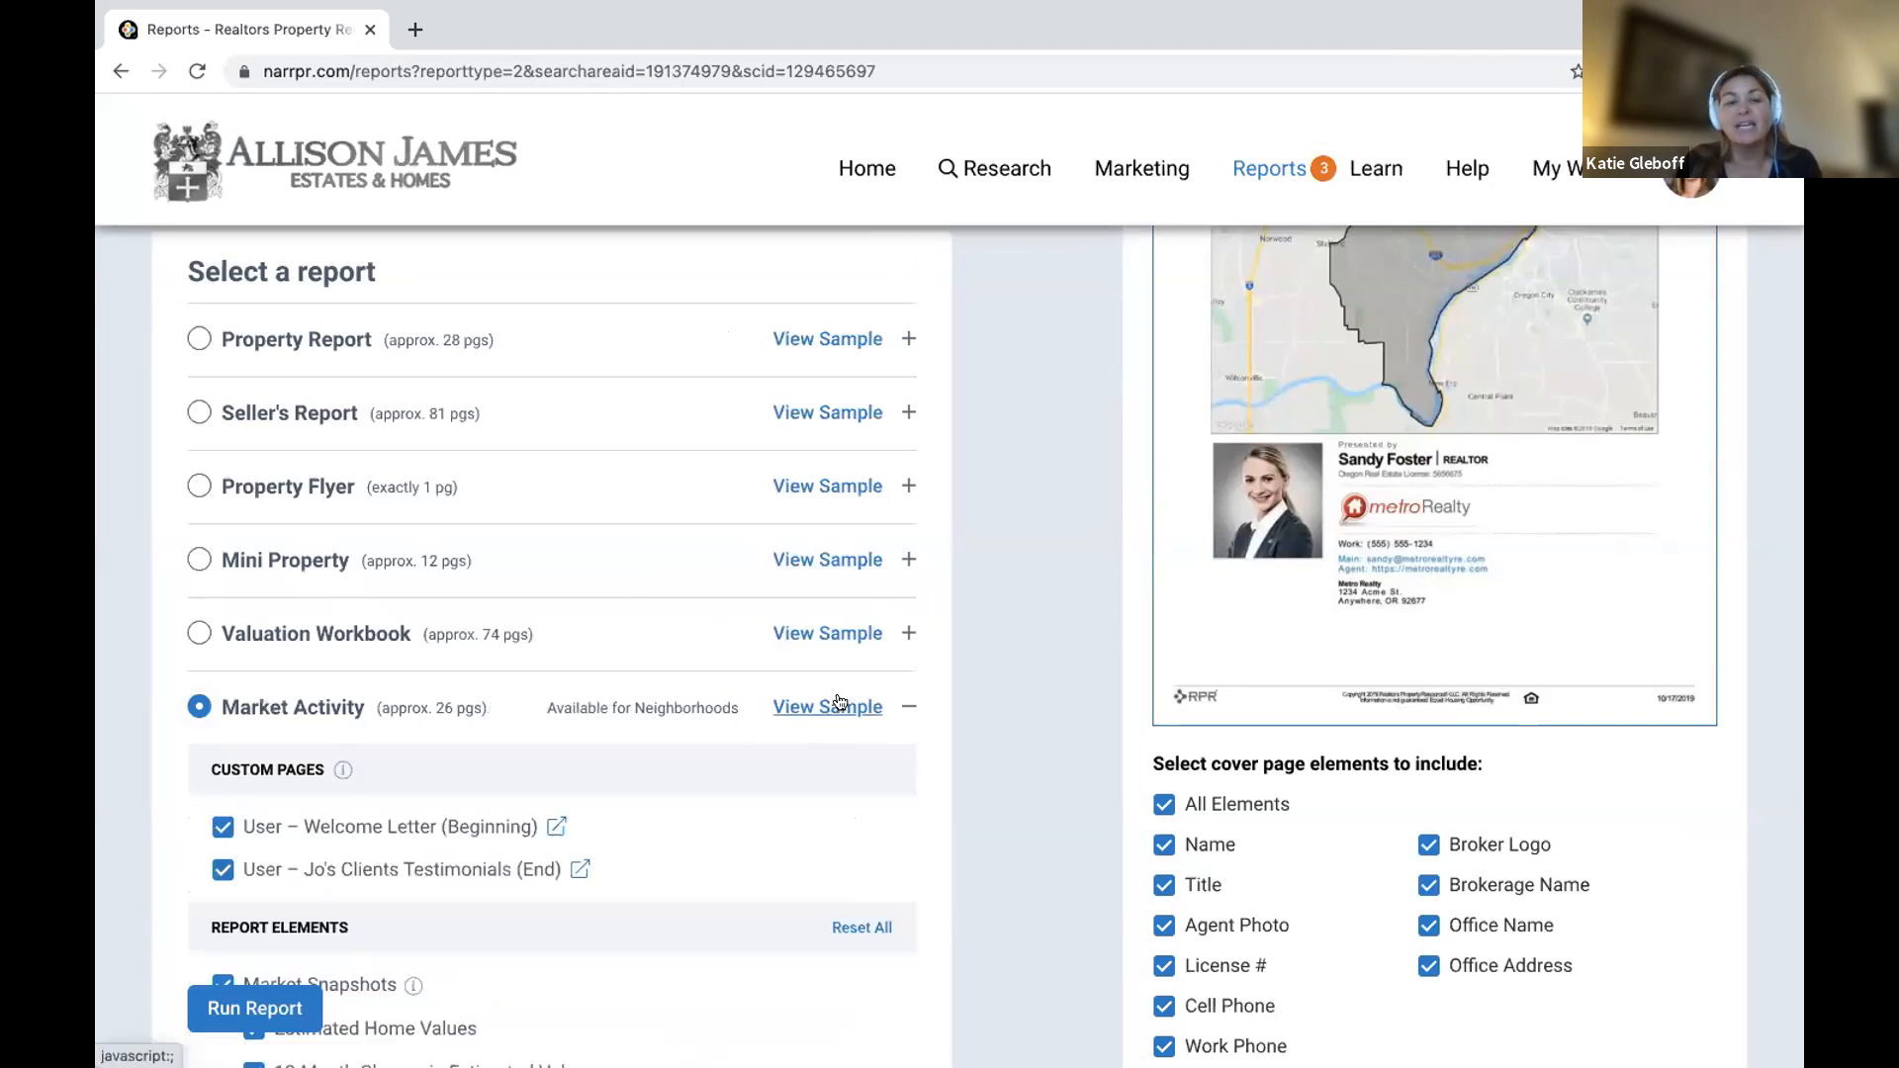
Look through the Market Activity report options, then return to the RPR home page.
{"action": "scroll", "coordinate": [840, 702], "scroll_direction": "down", "scroll_amount": 4}
{"action": "scroll", "coordinate": [844, 700], "scroll_direction": "down", "scroll_amount": 2}
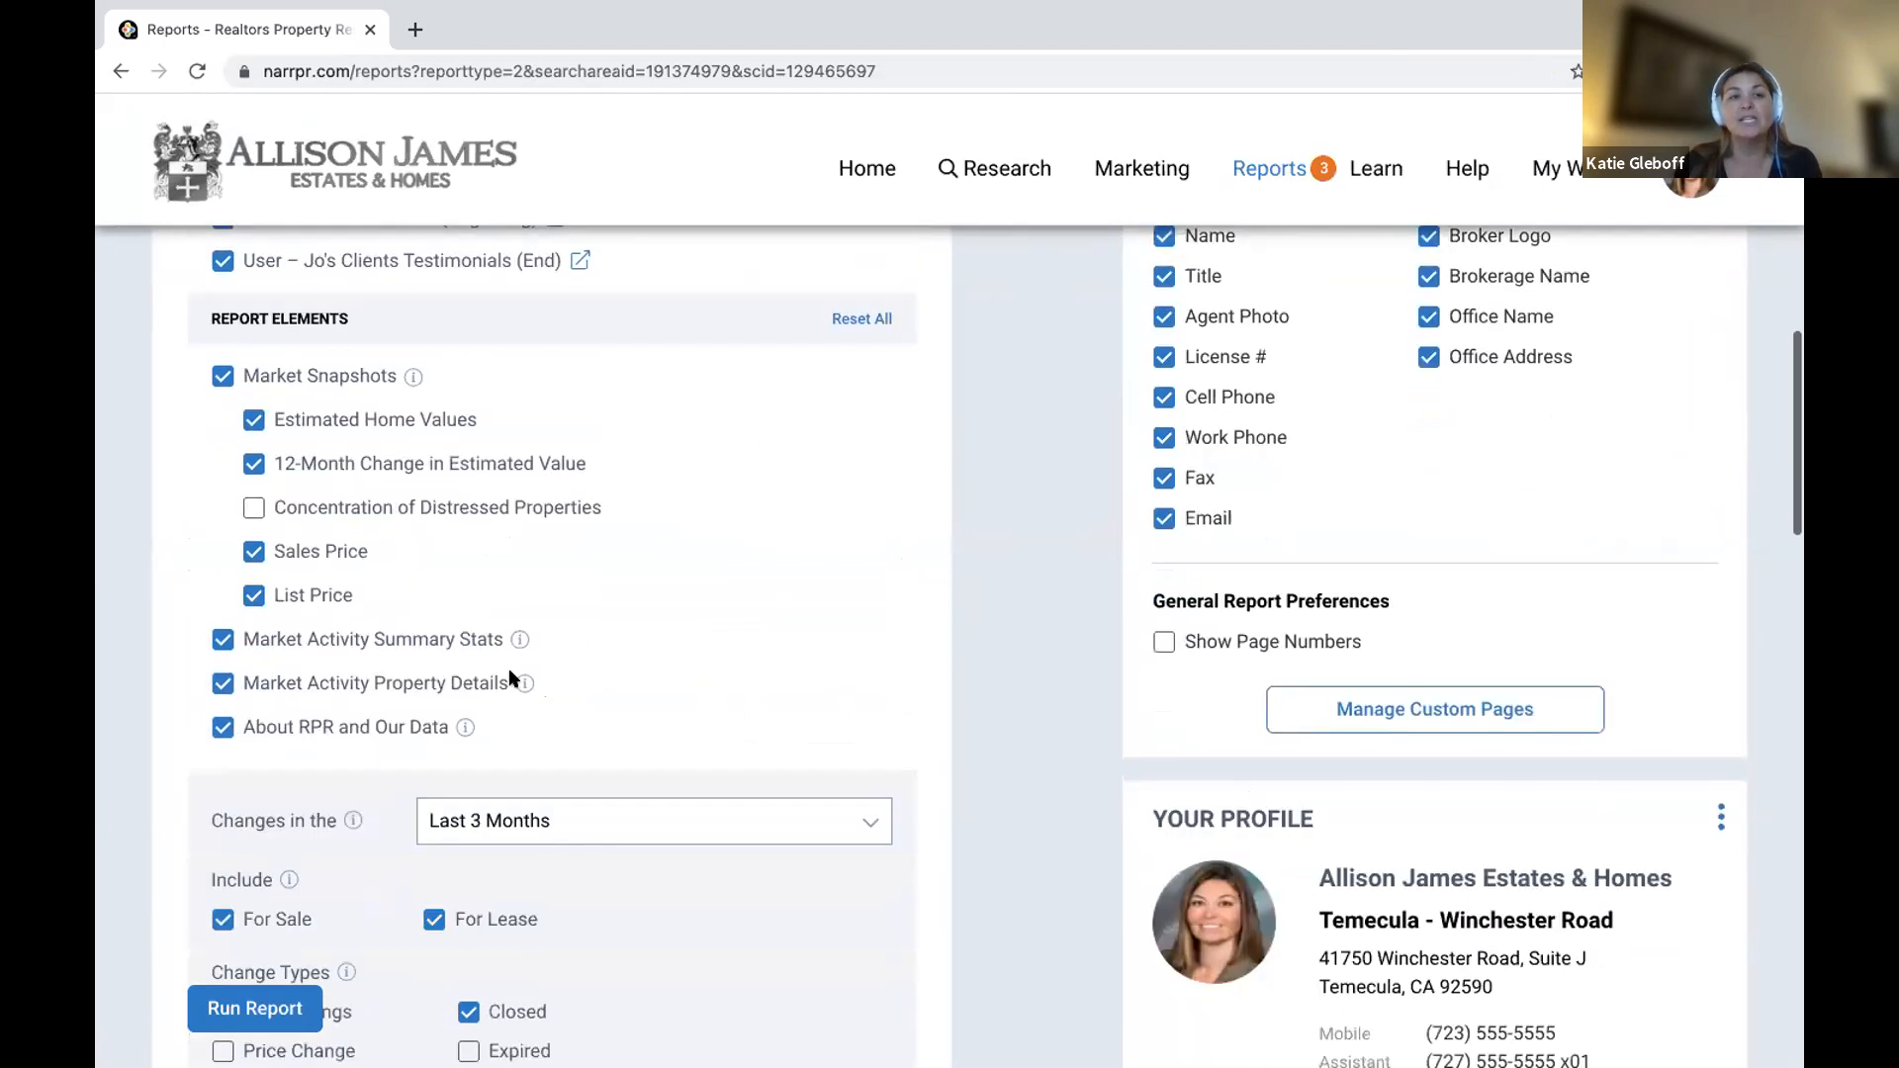
{"action": "scroll", "coordinate": [330, 745], "scroll_direction": "down", "scroll_amount": 8}
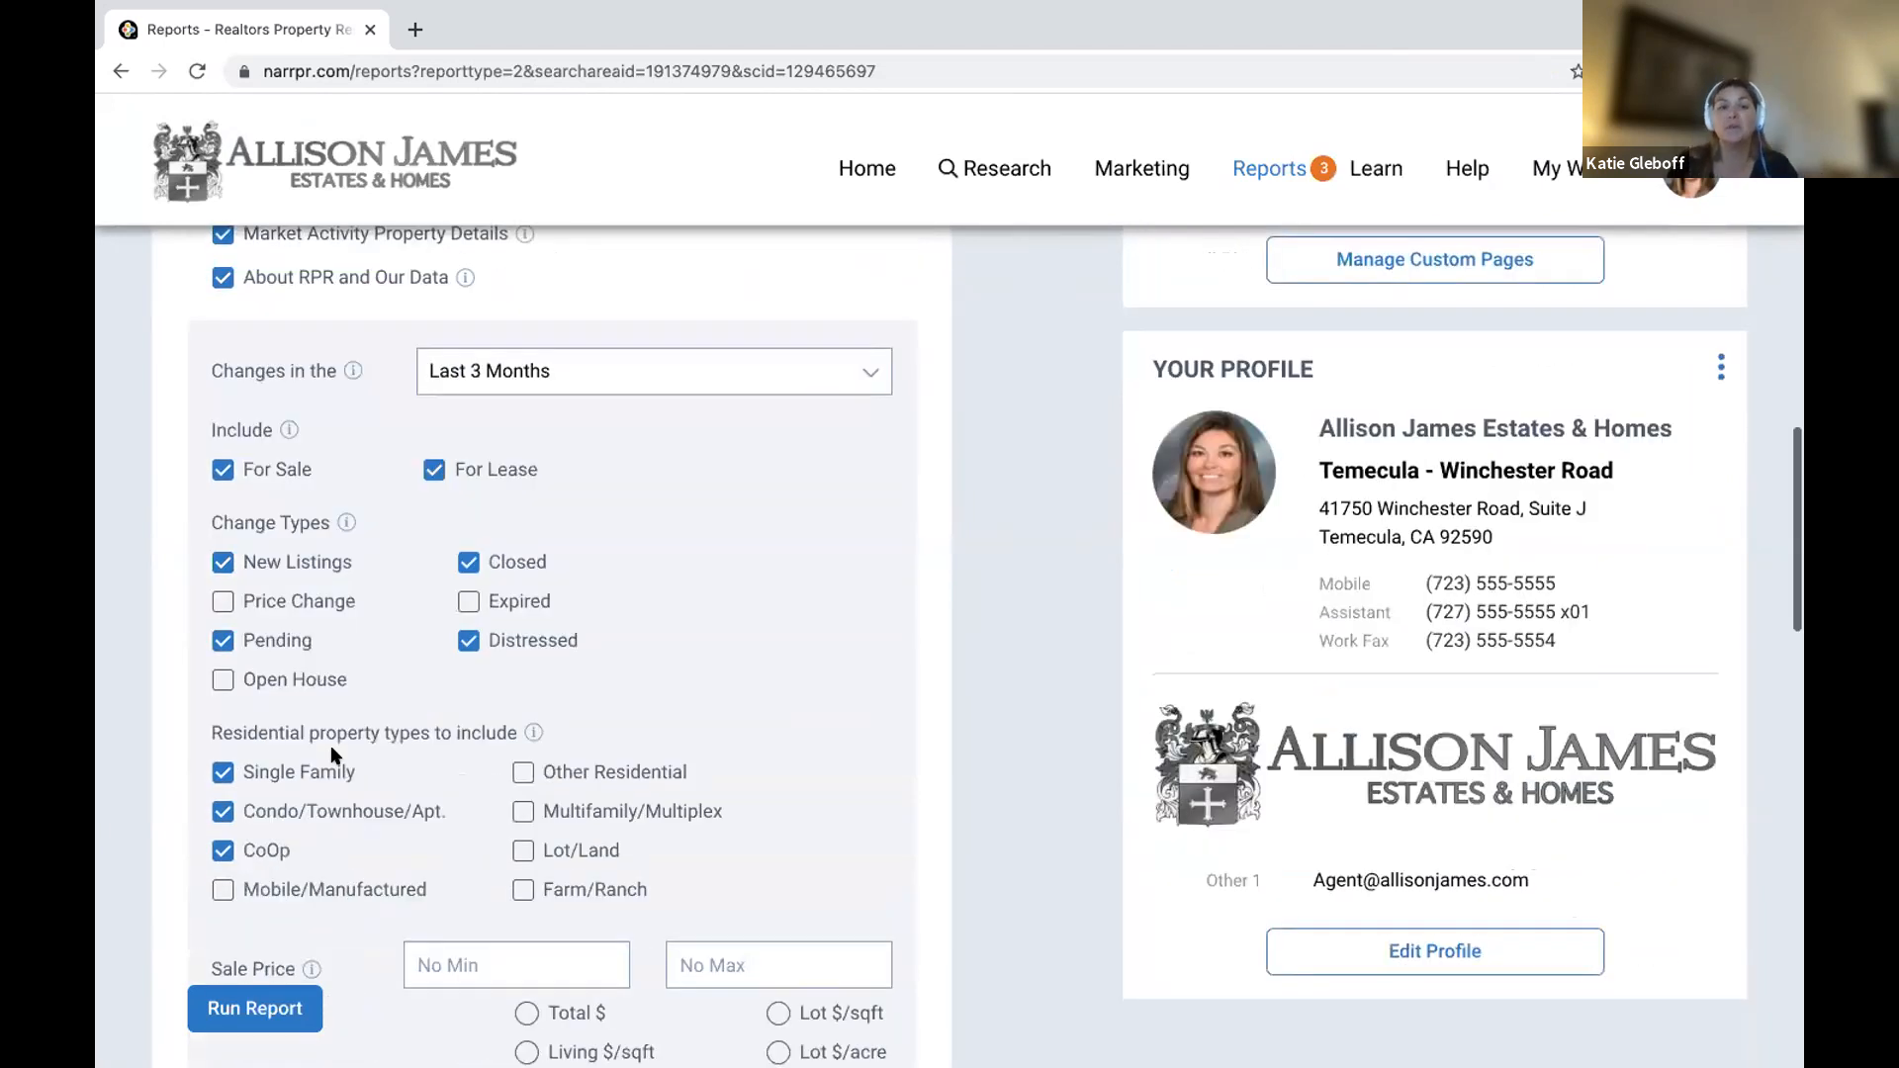
{"action": "scroll", "coordinate": [331, 745], "scroll_direction": "down", "scroll_amount": 9}
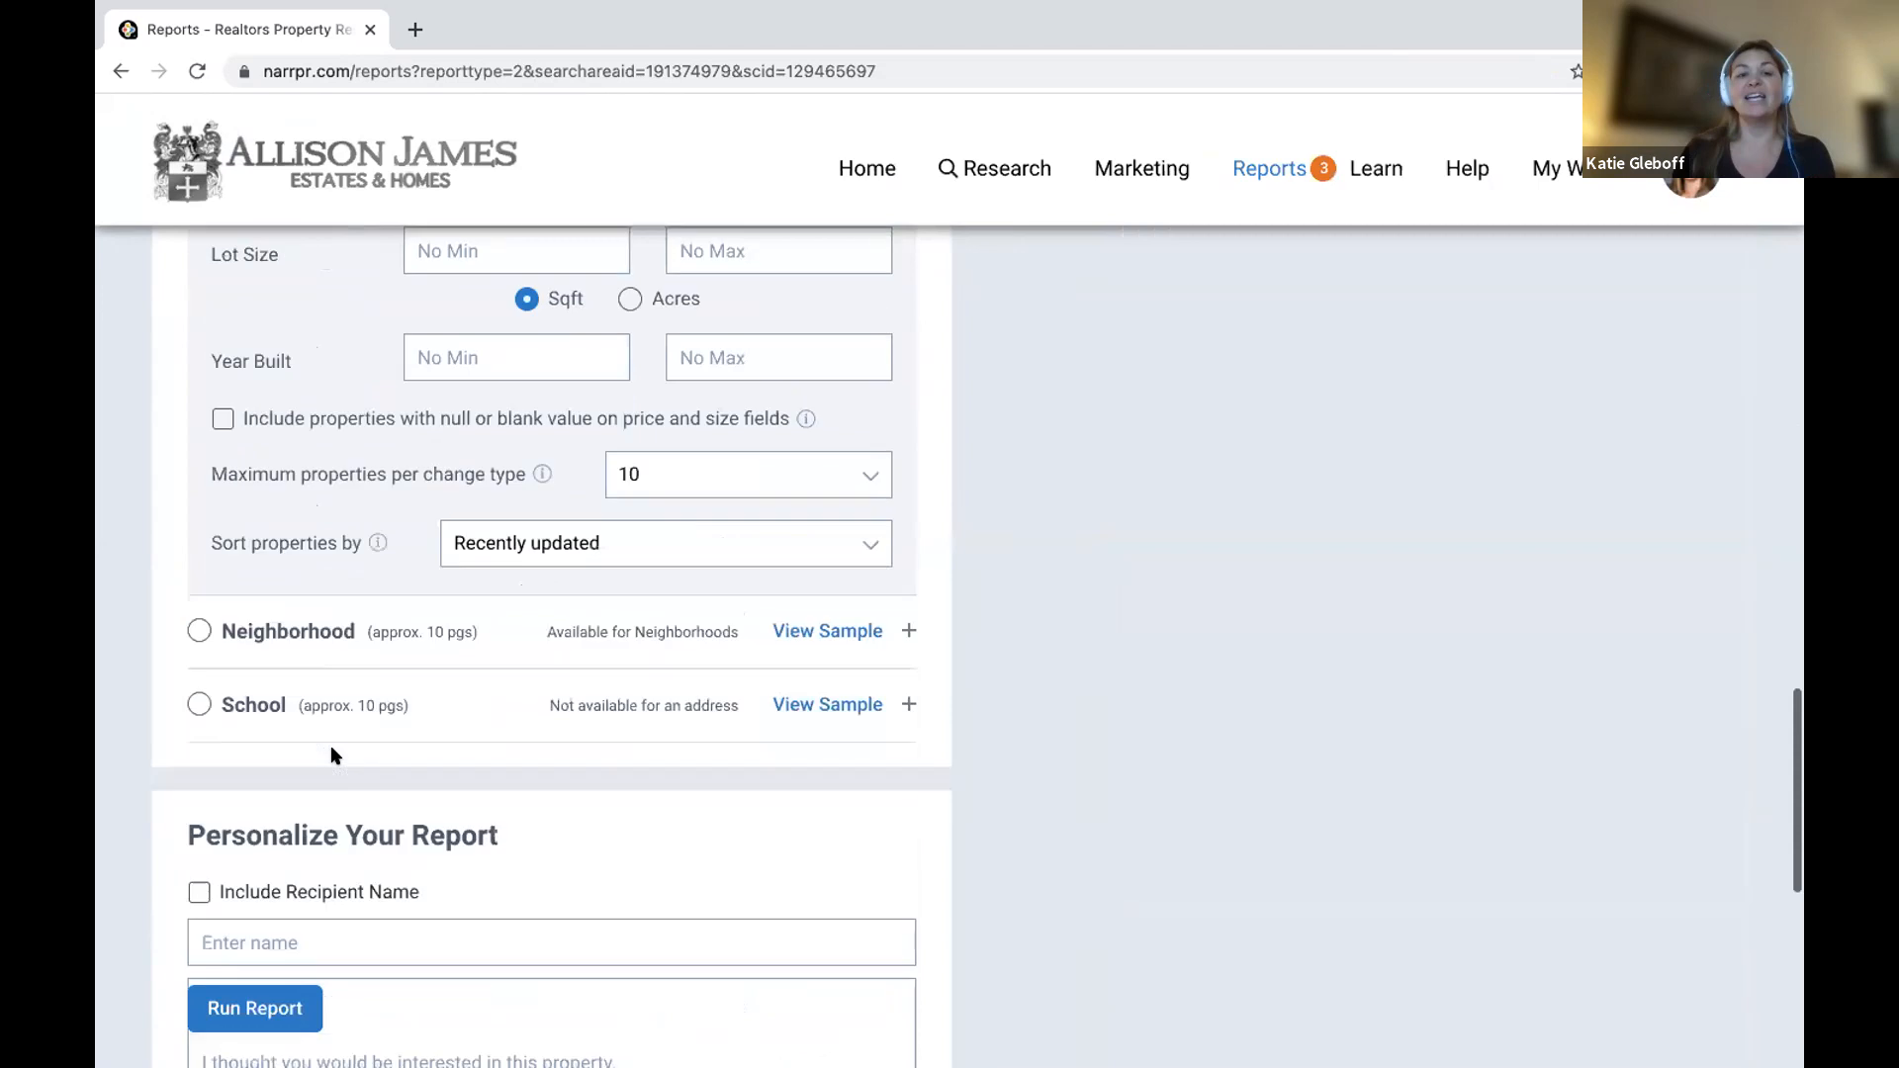
{"action": "scroll", "coordinate": [332, 748], "scroll_direction": "down", "scroll_amount": 5}
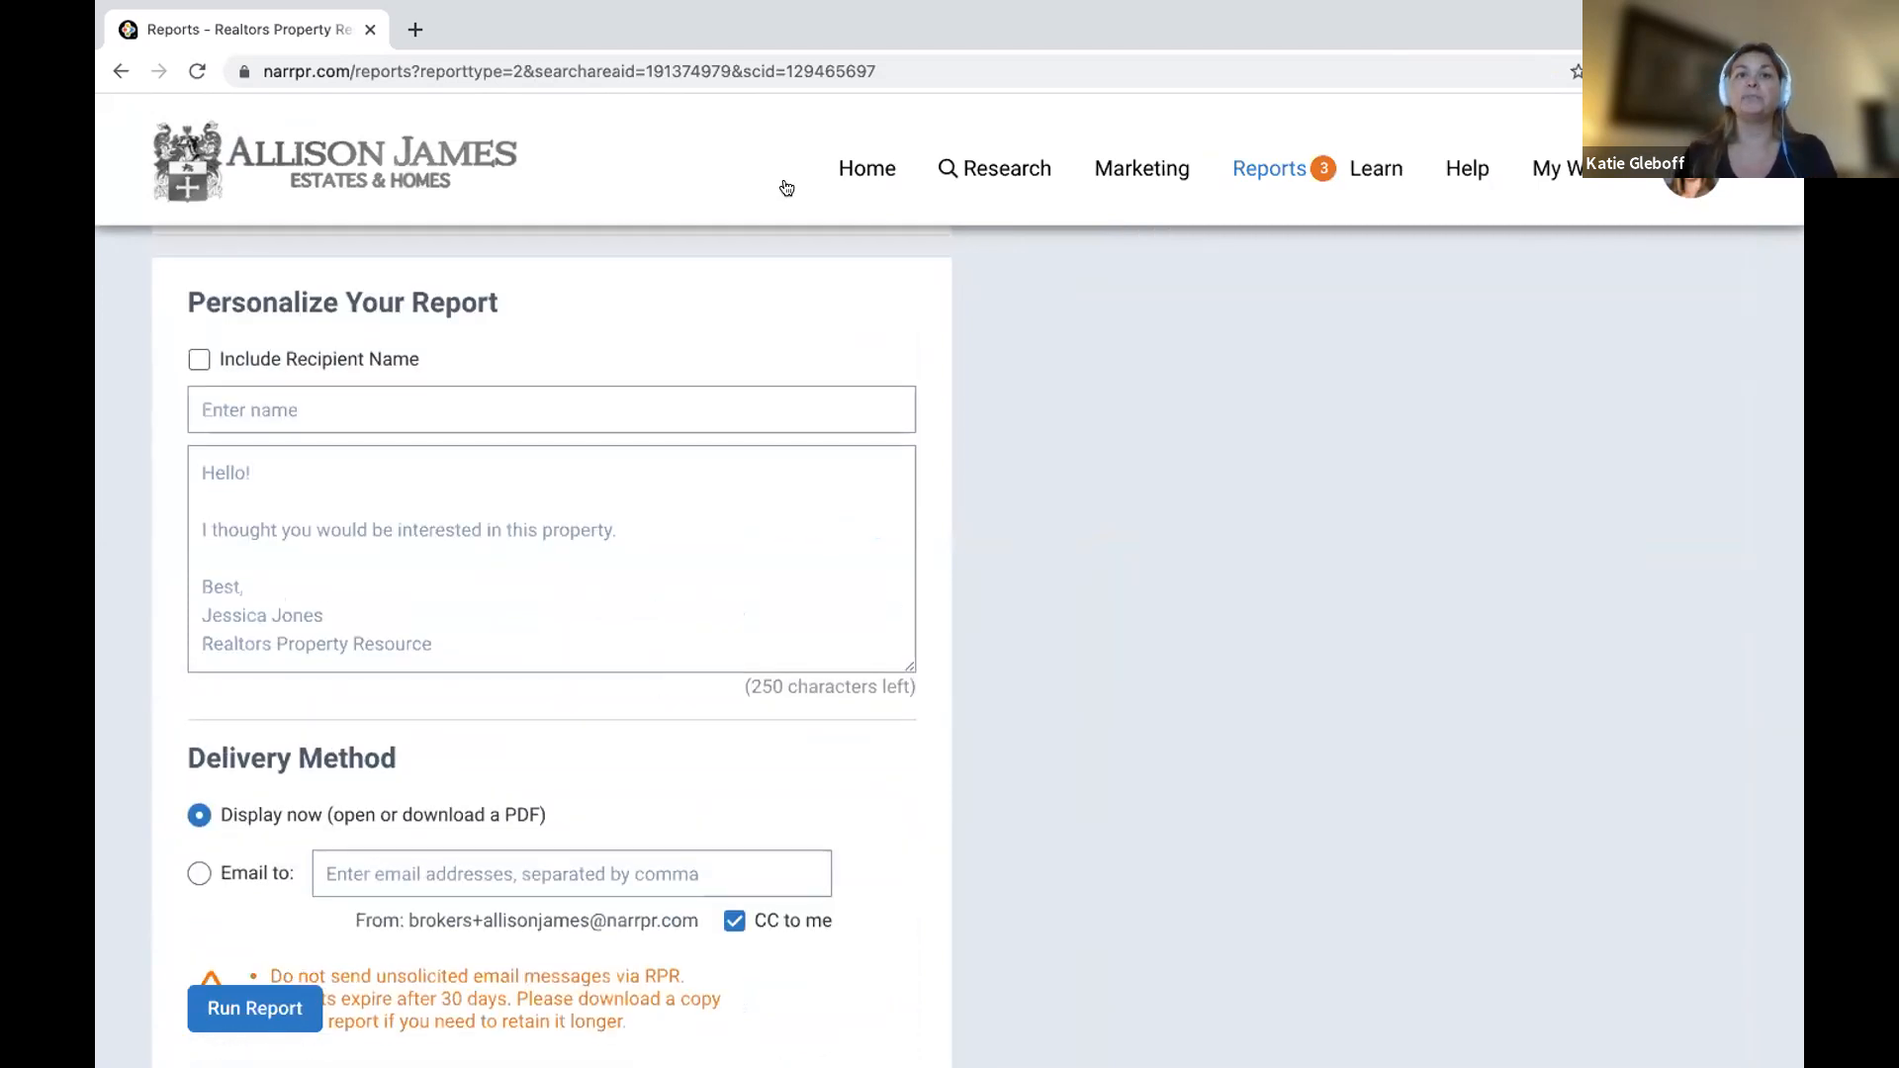
{"action": "left_click", "coordinate": [869, 171]}
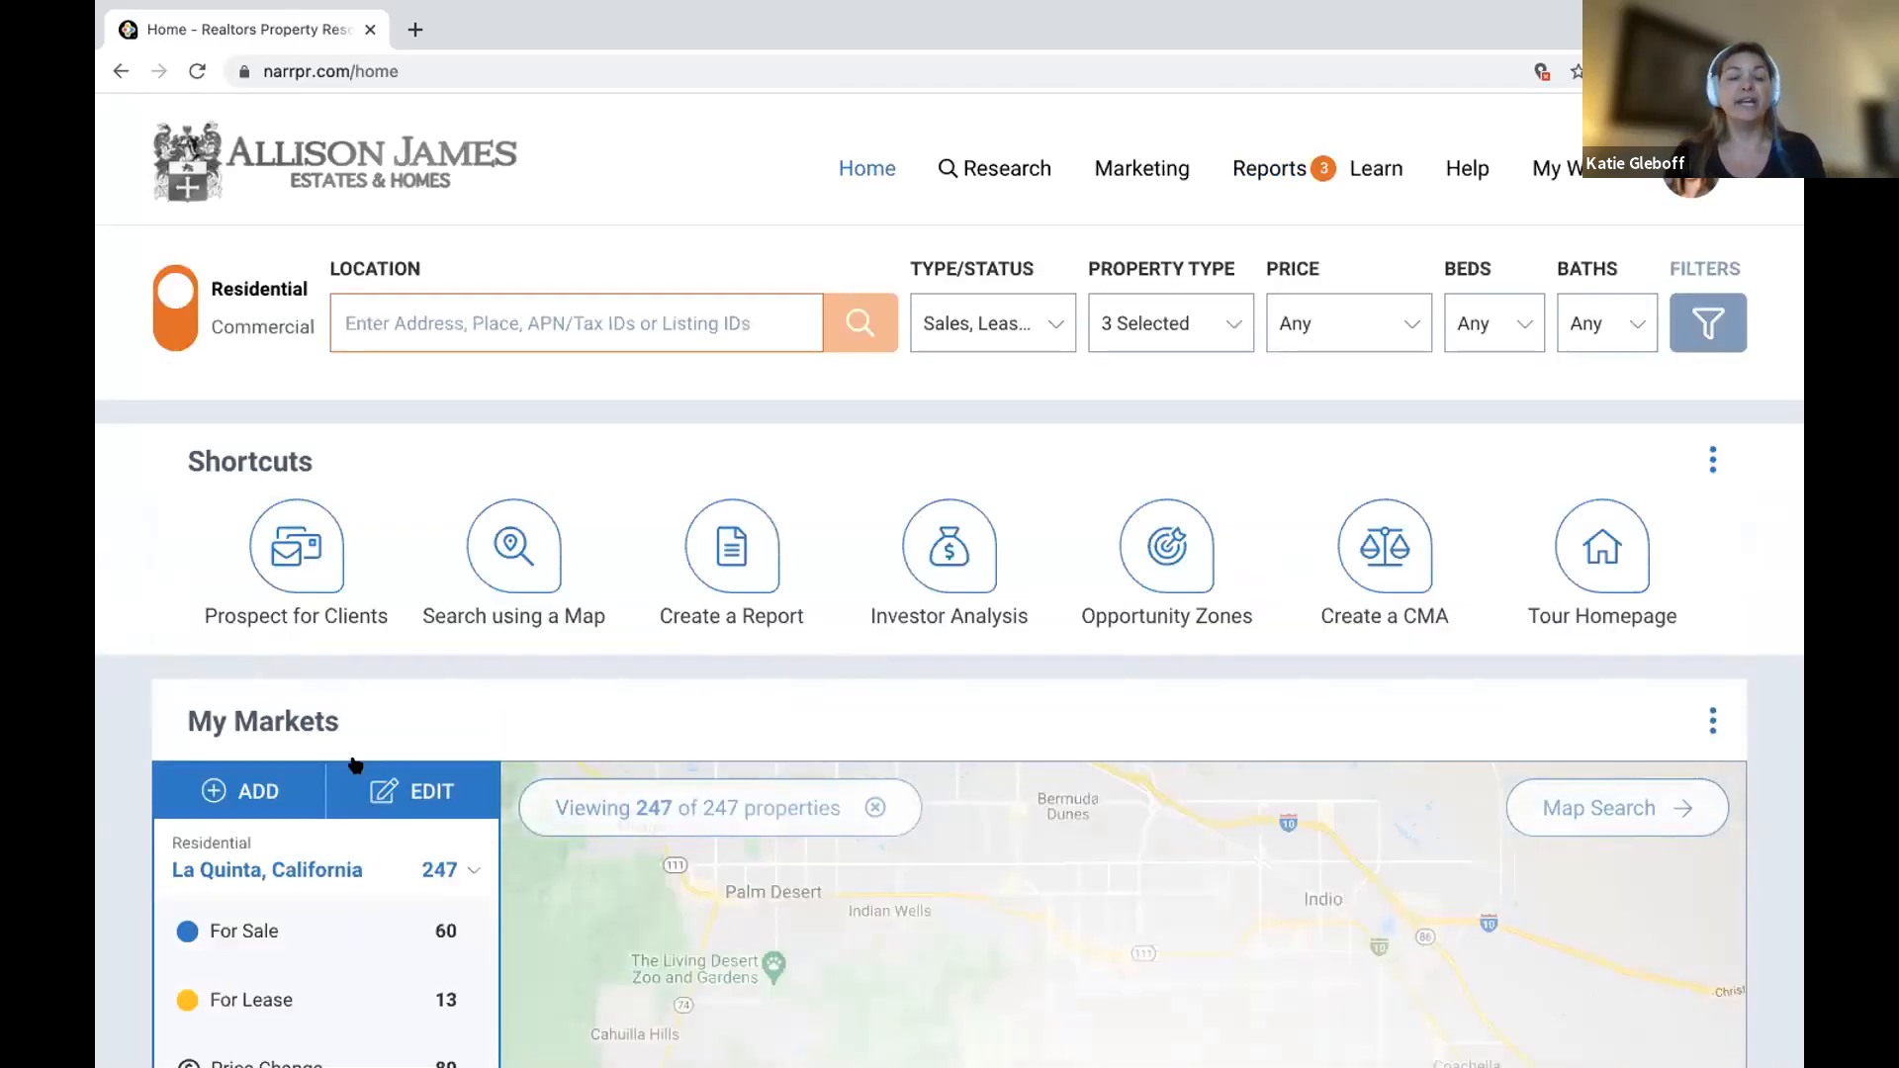
Add Carlsbad, California as a new area in My Markets.
{"action": "scroll", "coordinate": [355, 764], "scroll_direction": "down", "scroll_amount": 3}
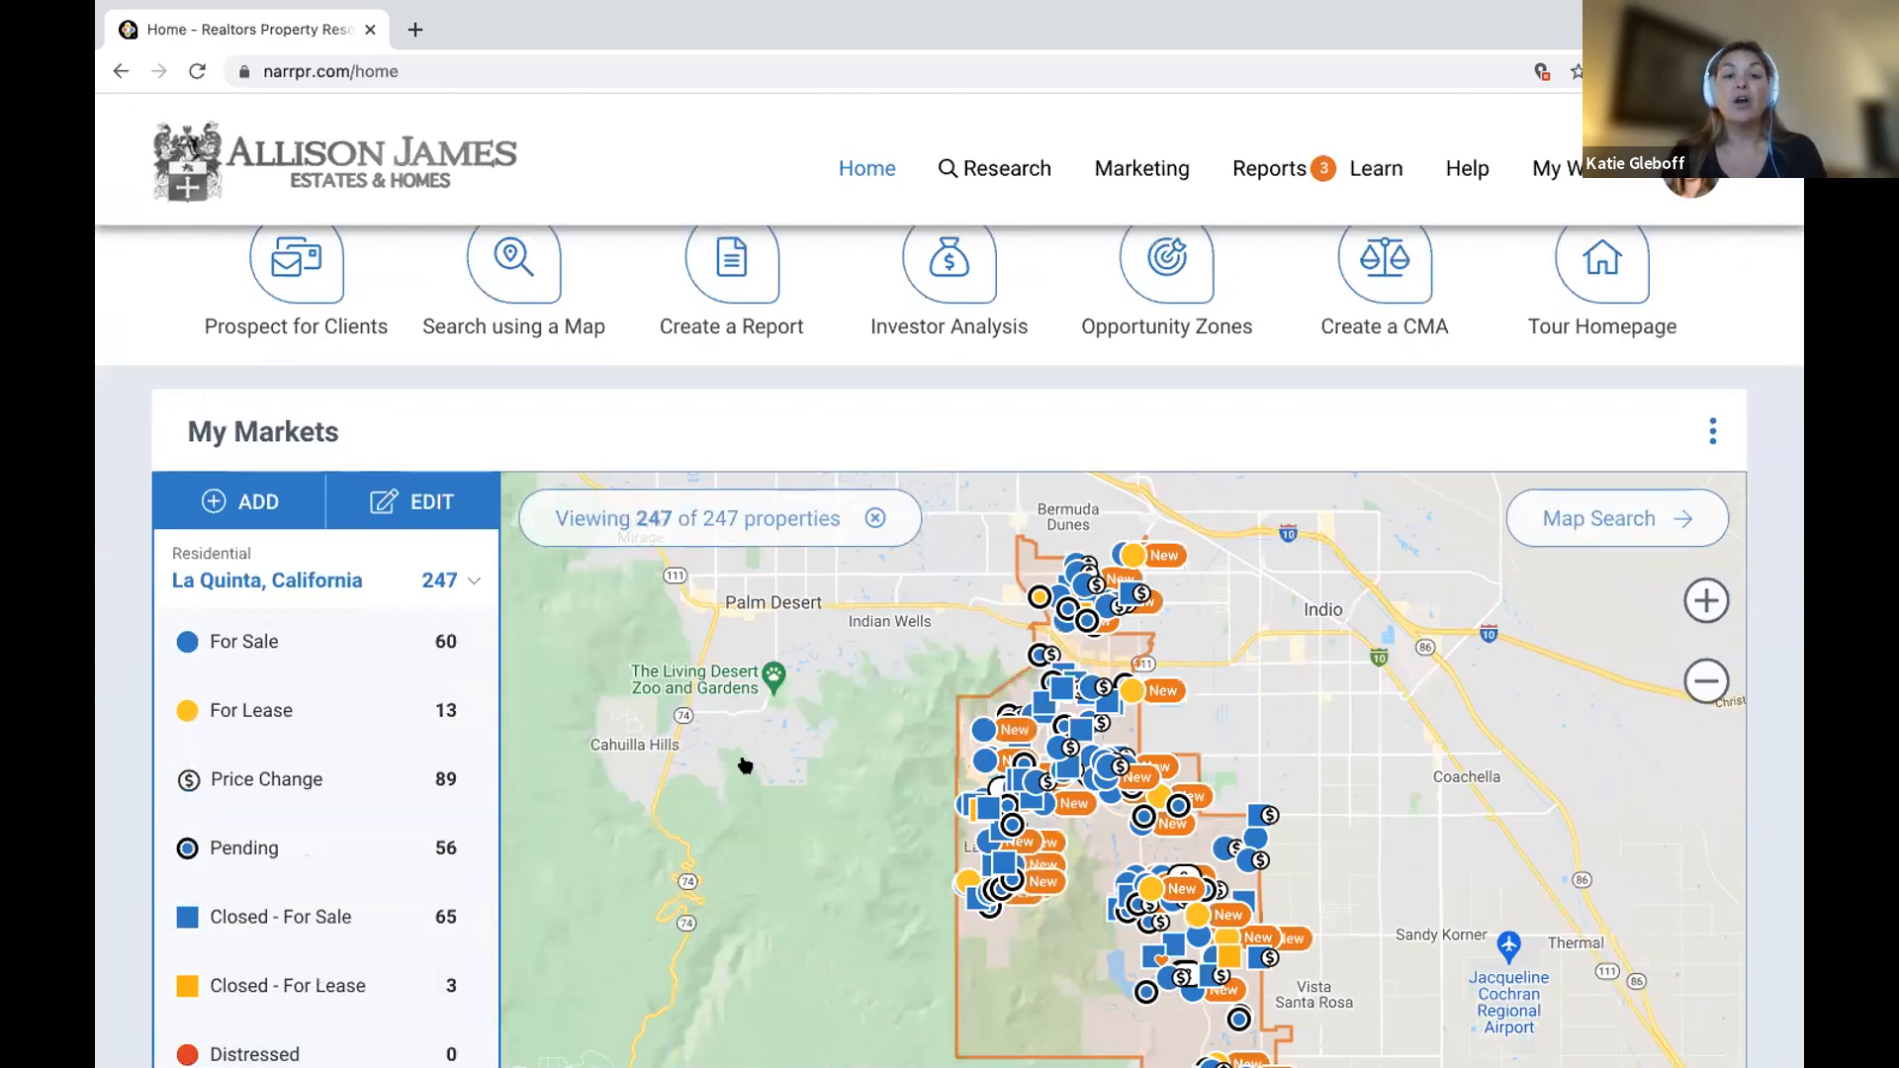
{"action": "scroll", "coordinate": [740, 757], "scroll_direction": "down", "scroll_amount": 4}
{"action": "scroll", "coordinate": [736, 748], "scroll_direction": "up", "scroll_amount": 3}
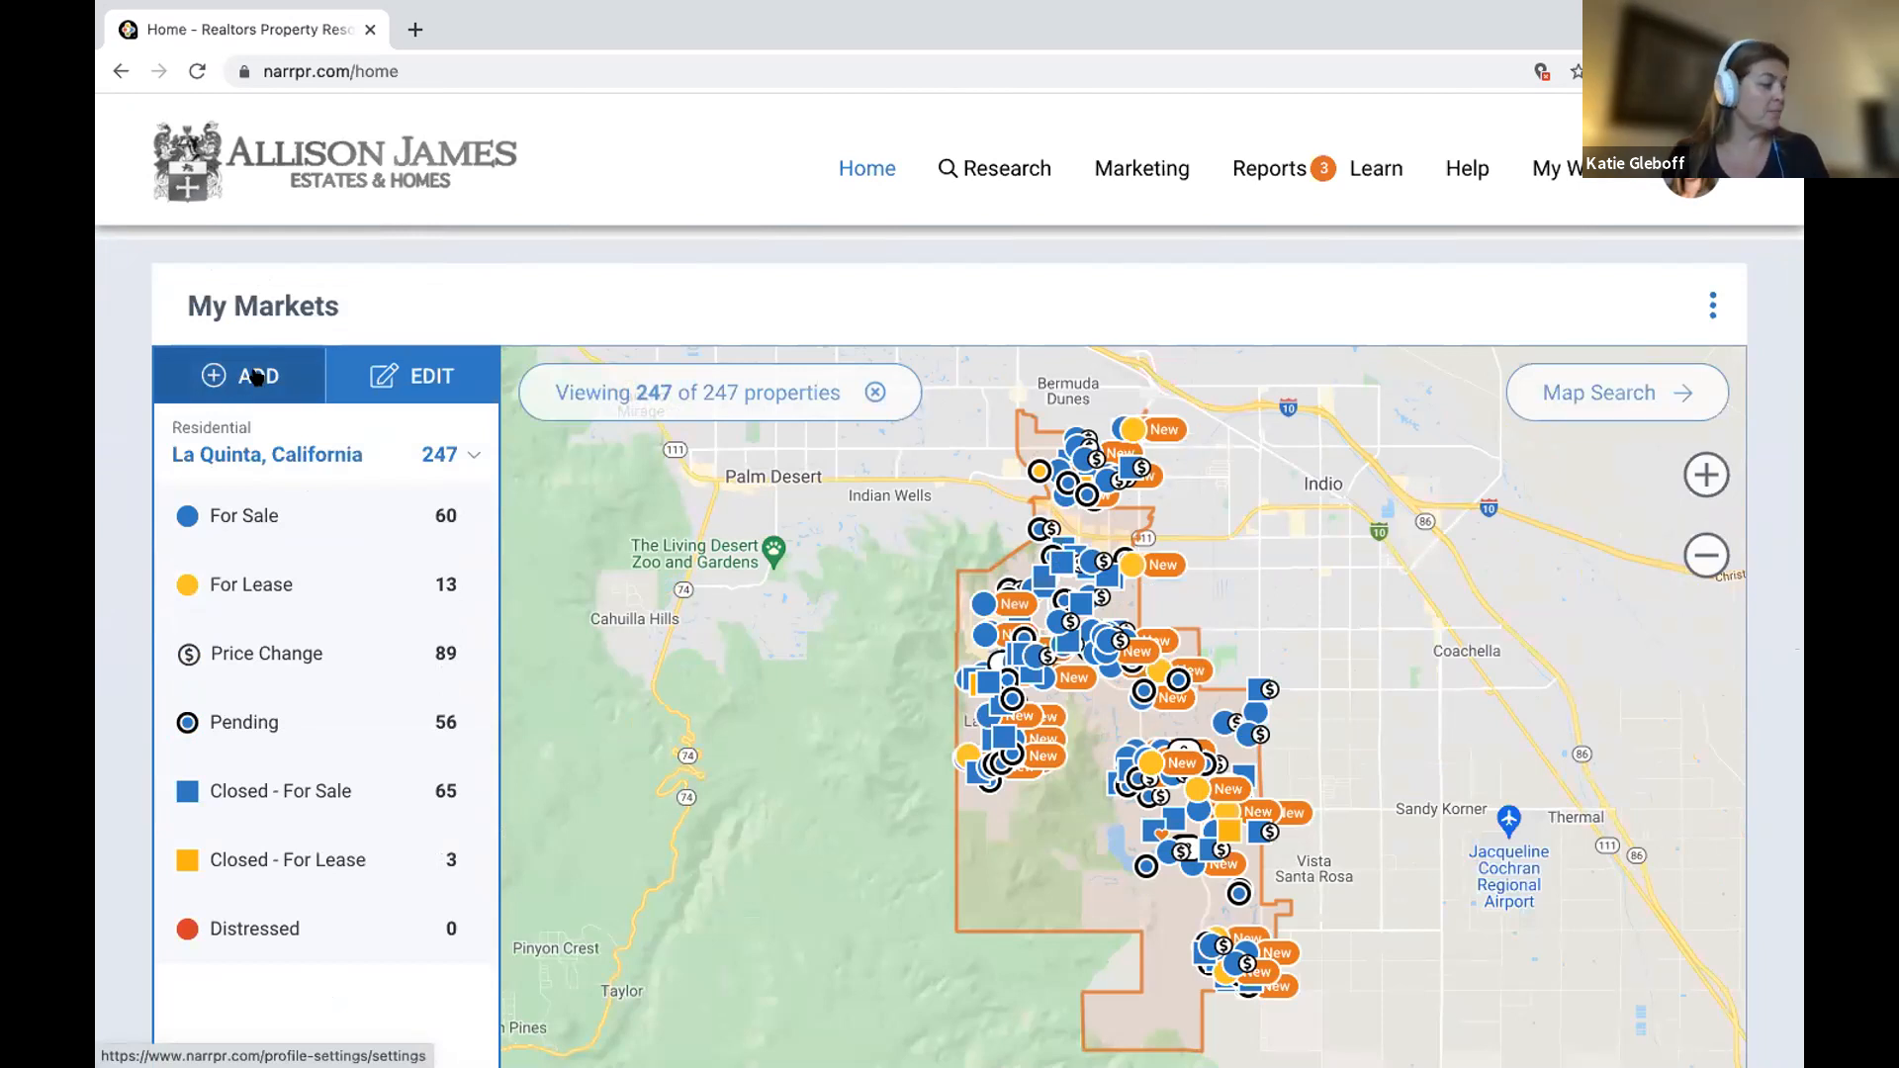
{"action": "left_click", "coordinate": [256, 372]}
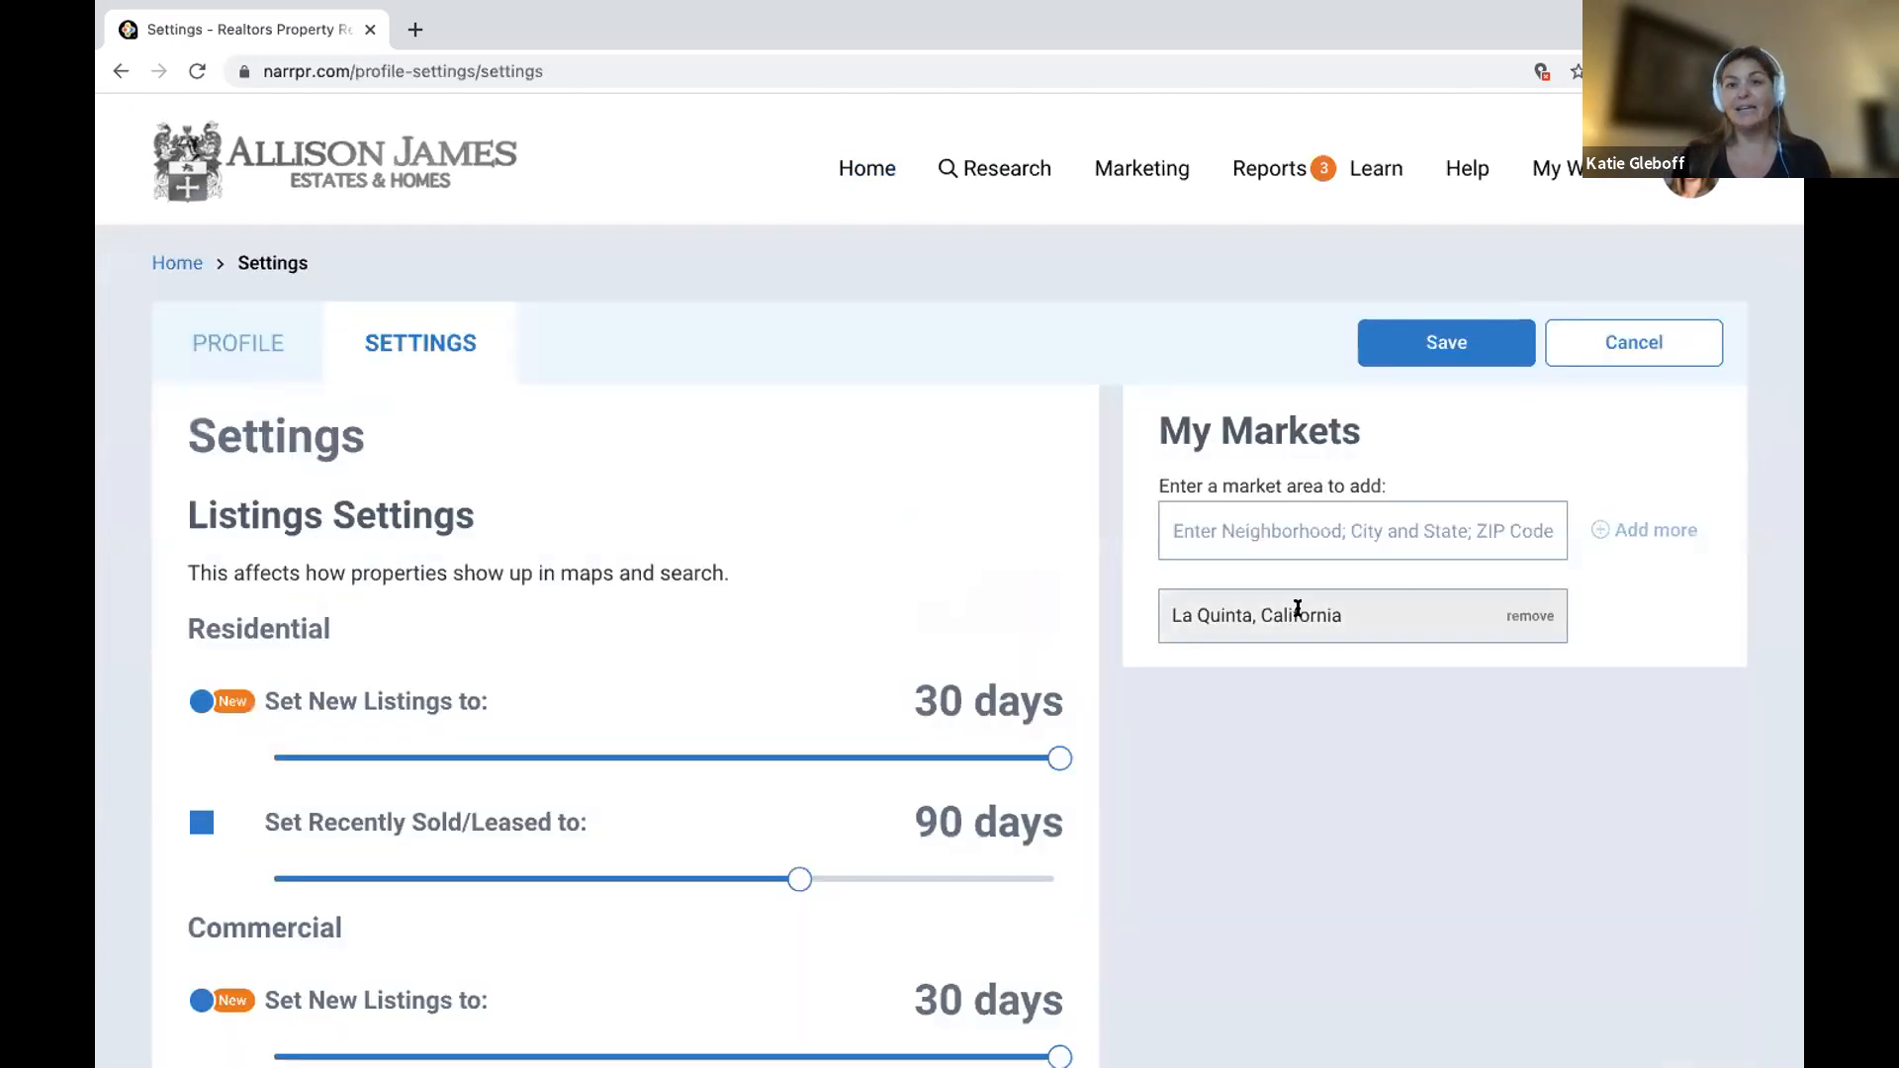
{"action": "left_click", "coordinate": [1263, 538]}
{"action": "type", "text": "Carls"}
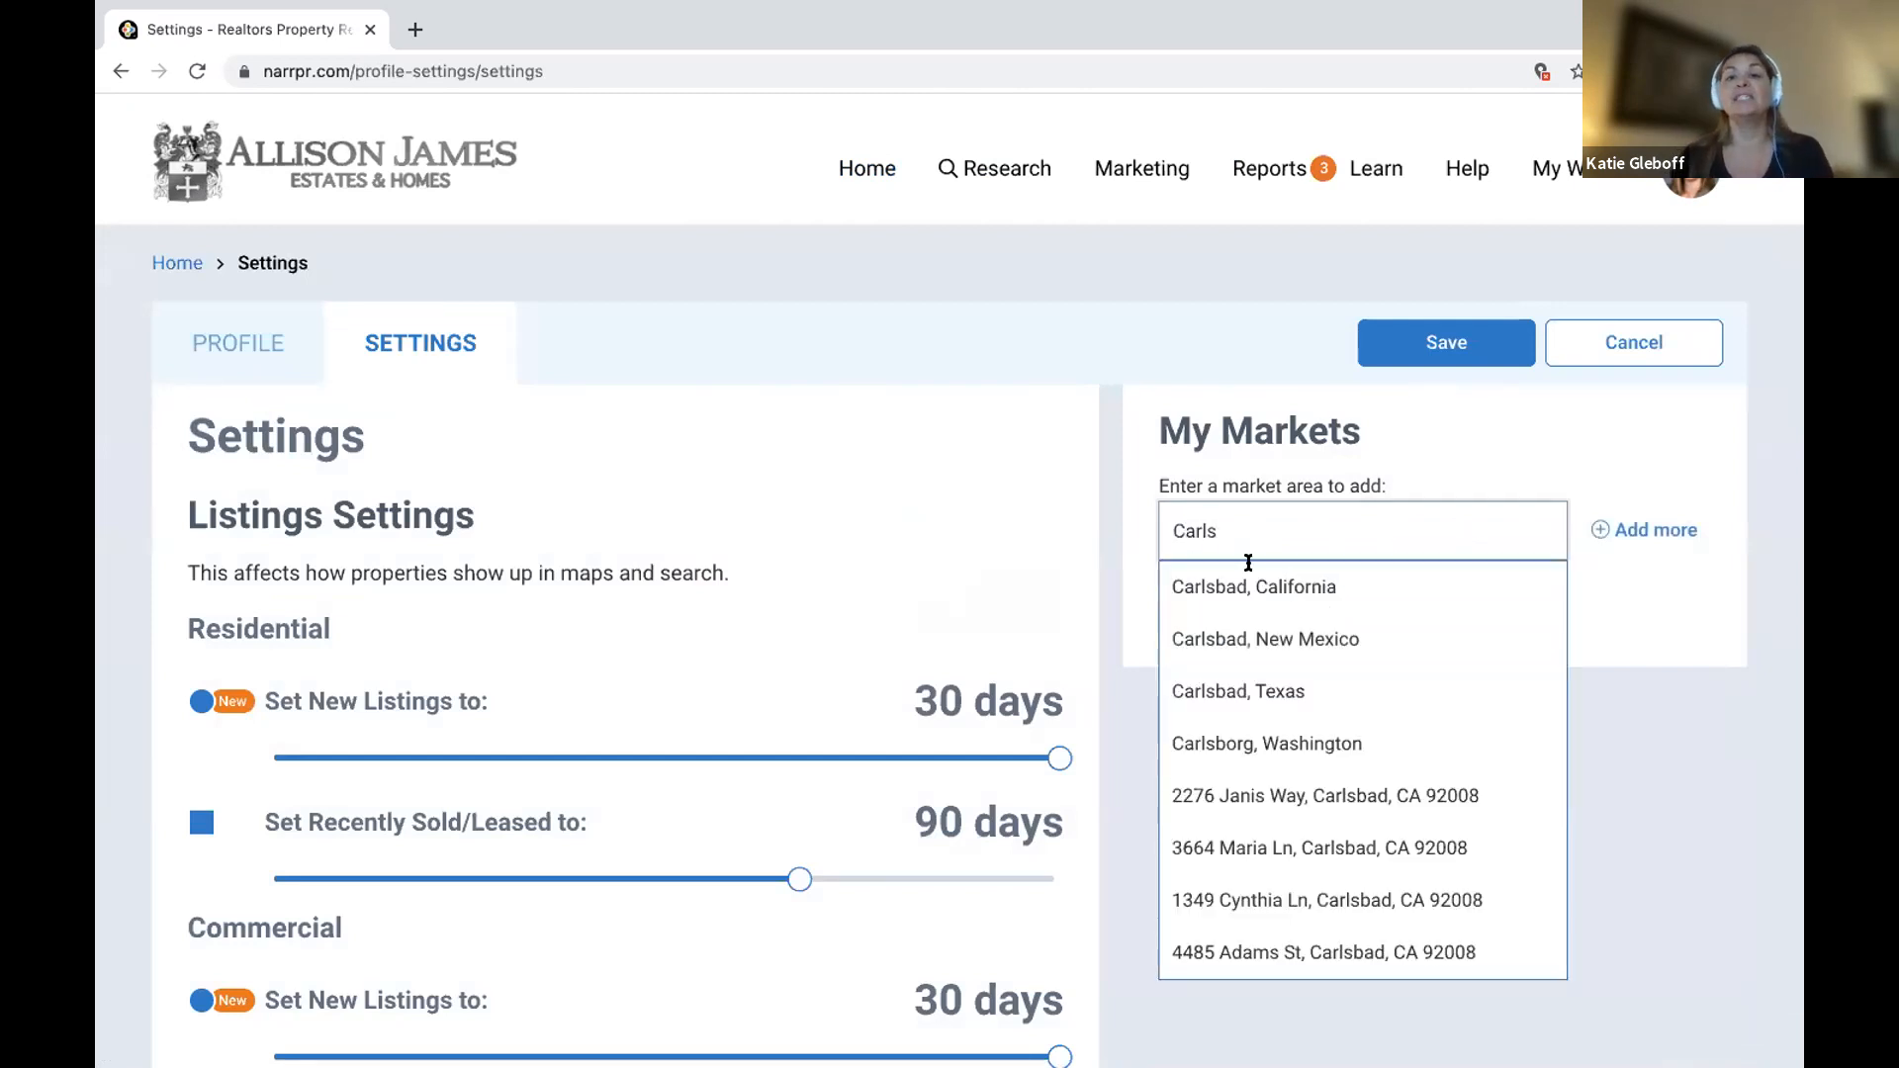
{"action": "left_click", "coordinate": [1315, 591]}
Add Arroyo la Costa in San Diego County, CA, save the market list, and go home.
{"action": "left_click", "coordinate": [1366, 531]}
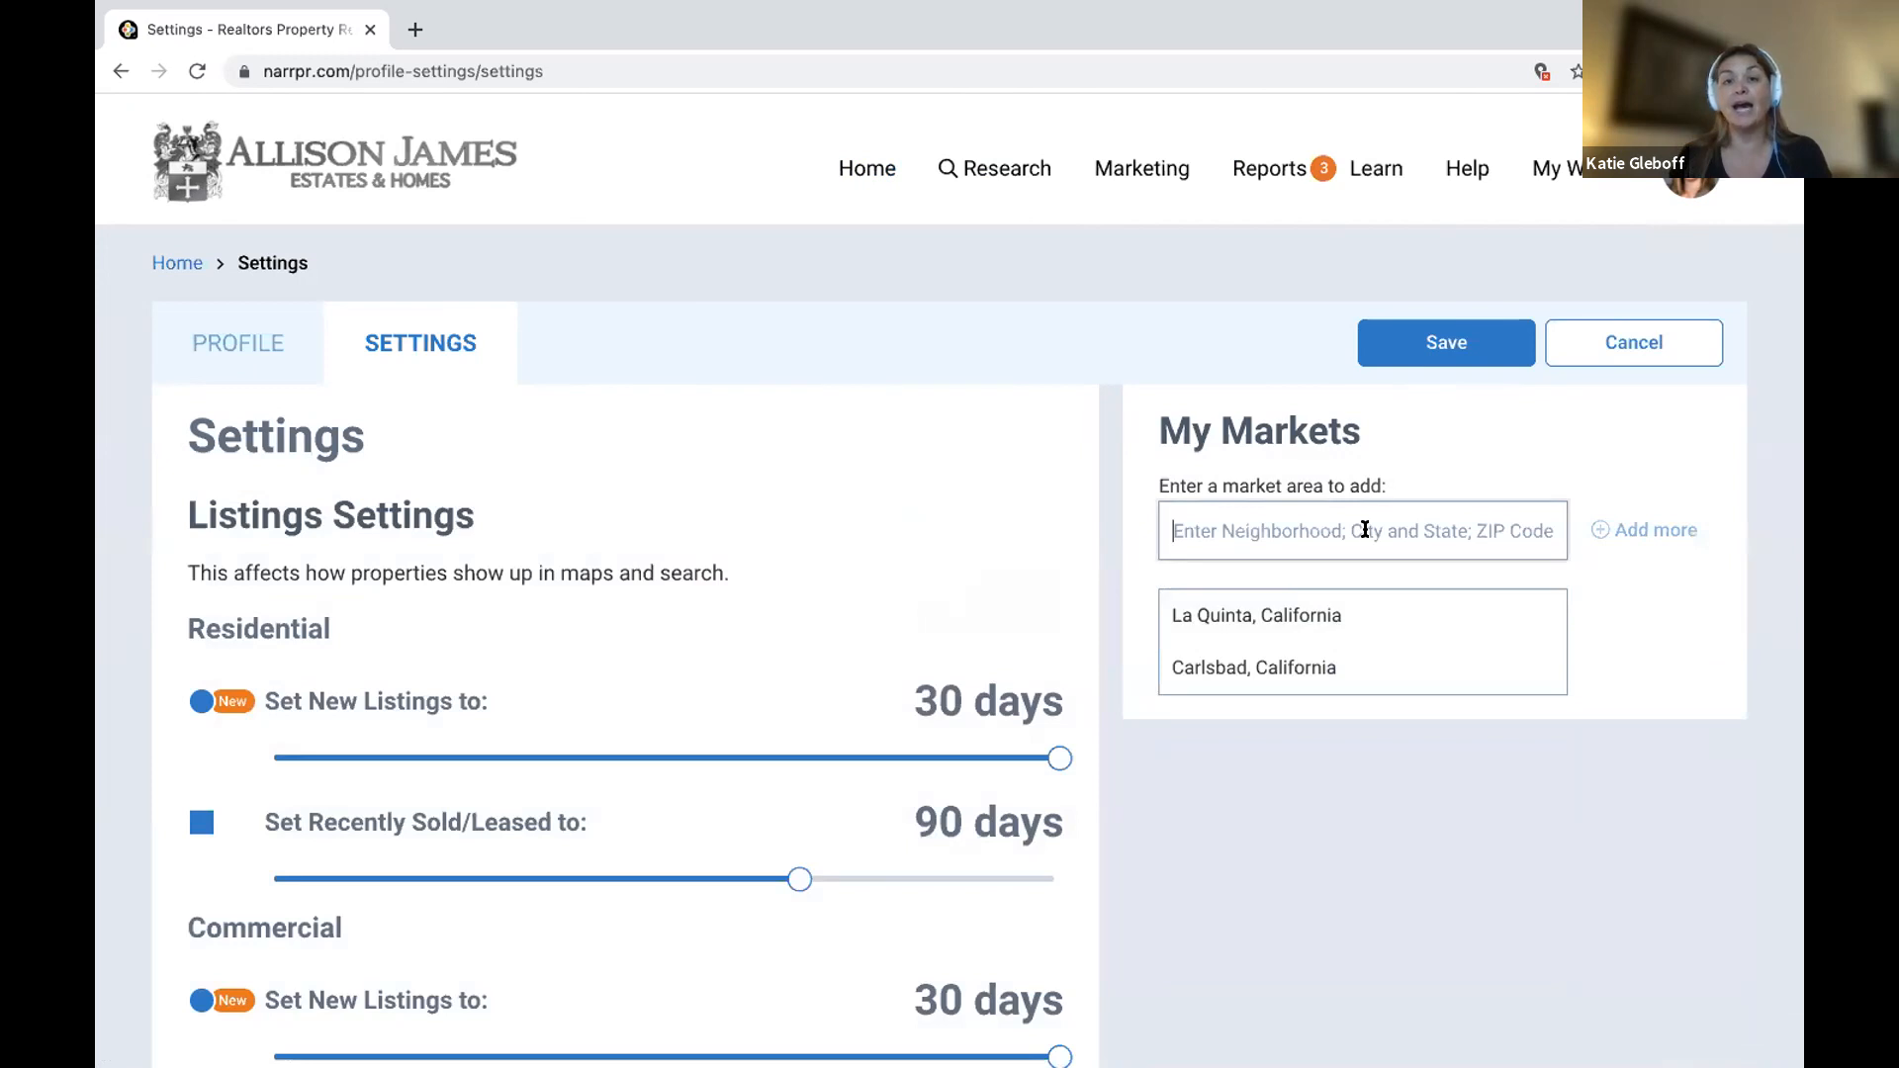
{"action": "type", "text": "Arroyo"}
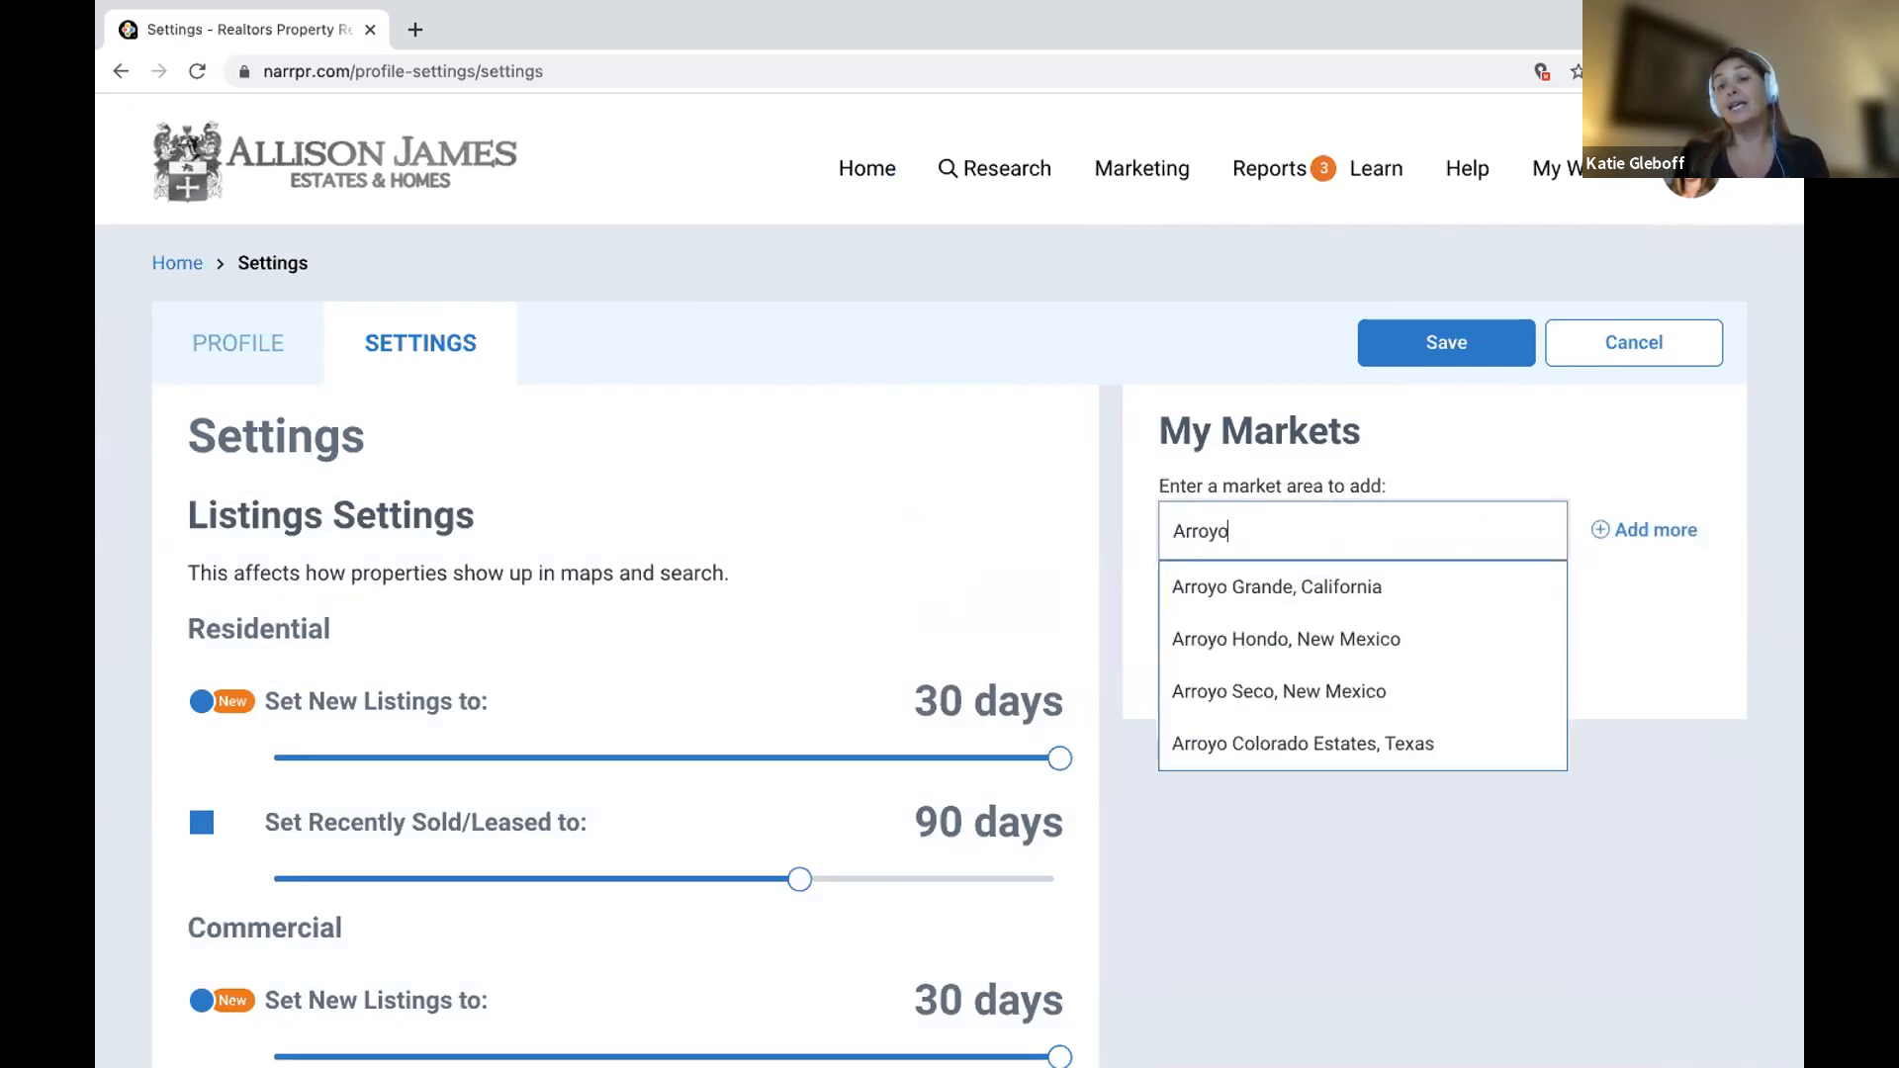
{"action": "type", "text": " La"}
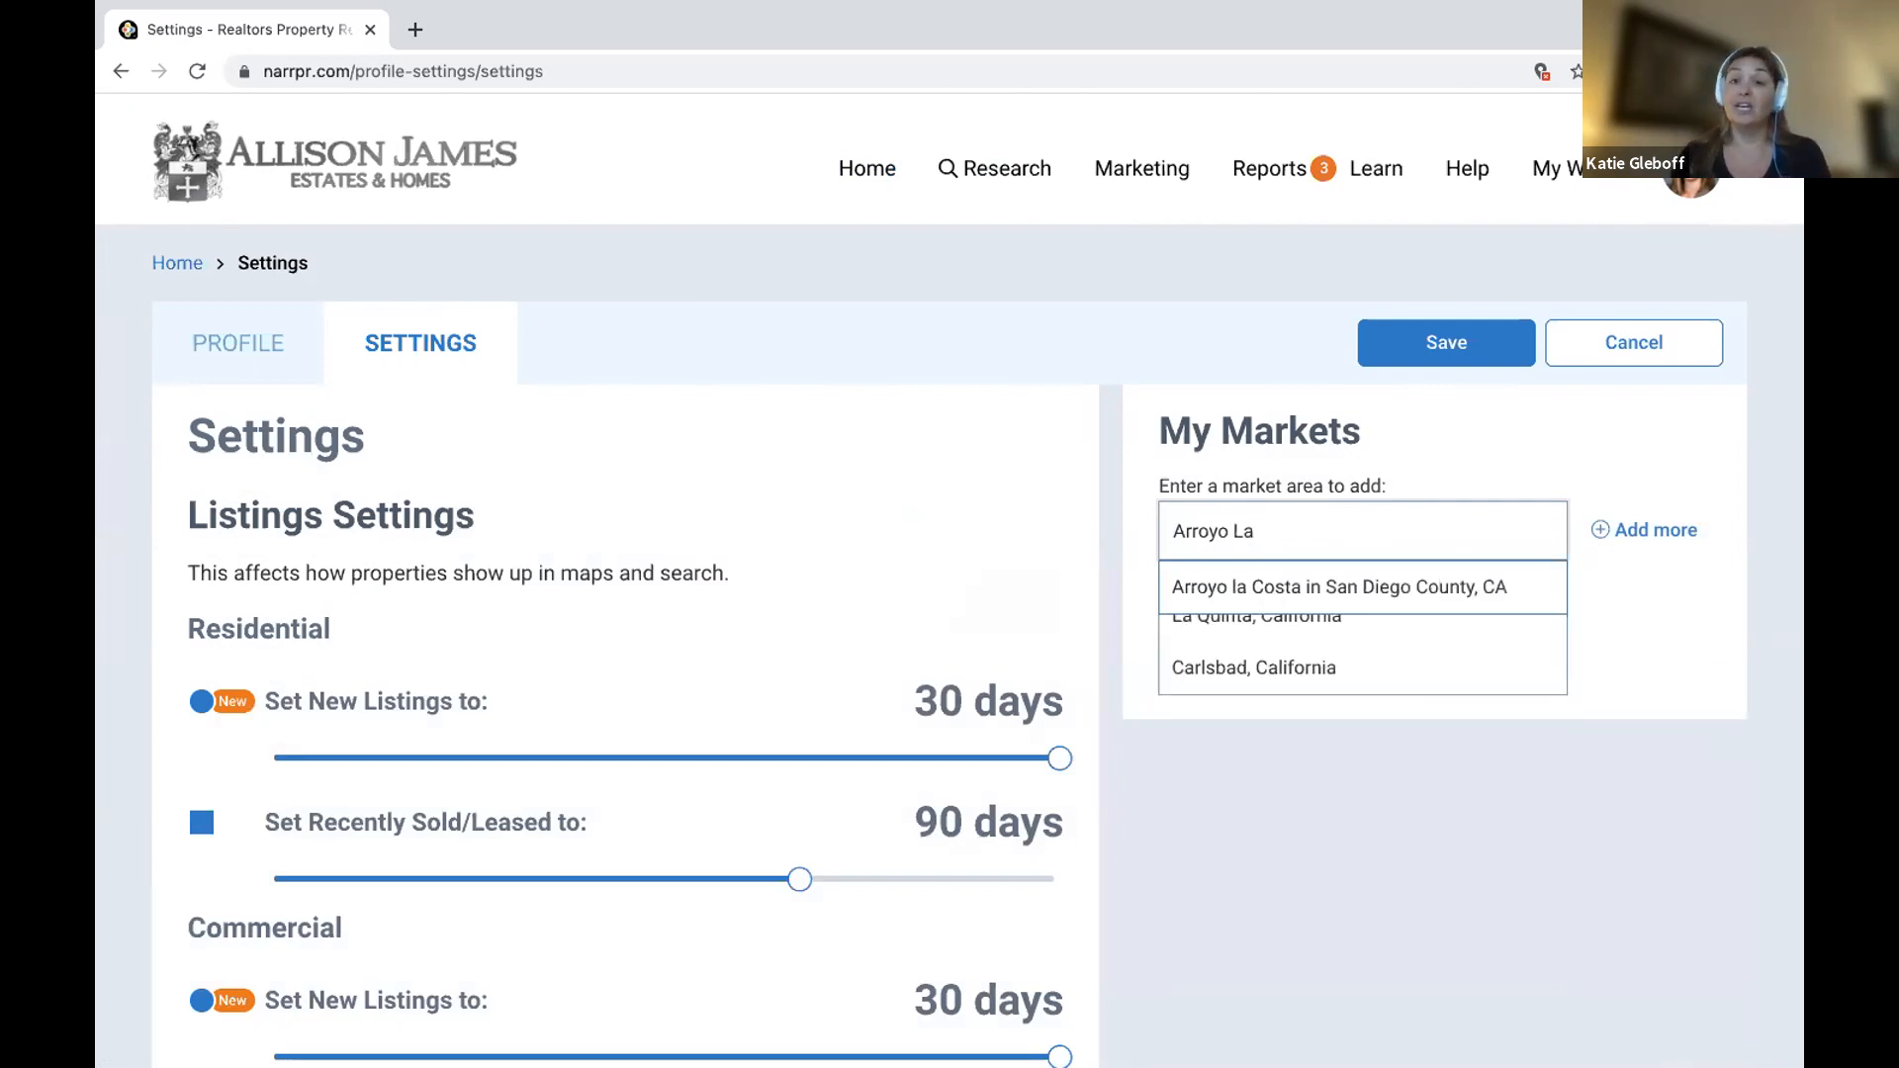
{"action": "left_click", "coordinate": [1444, 595]}
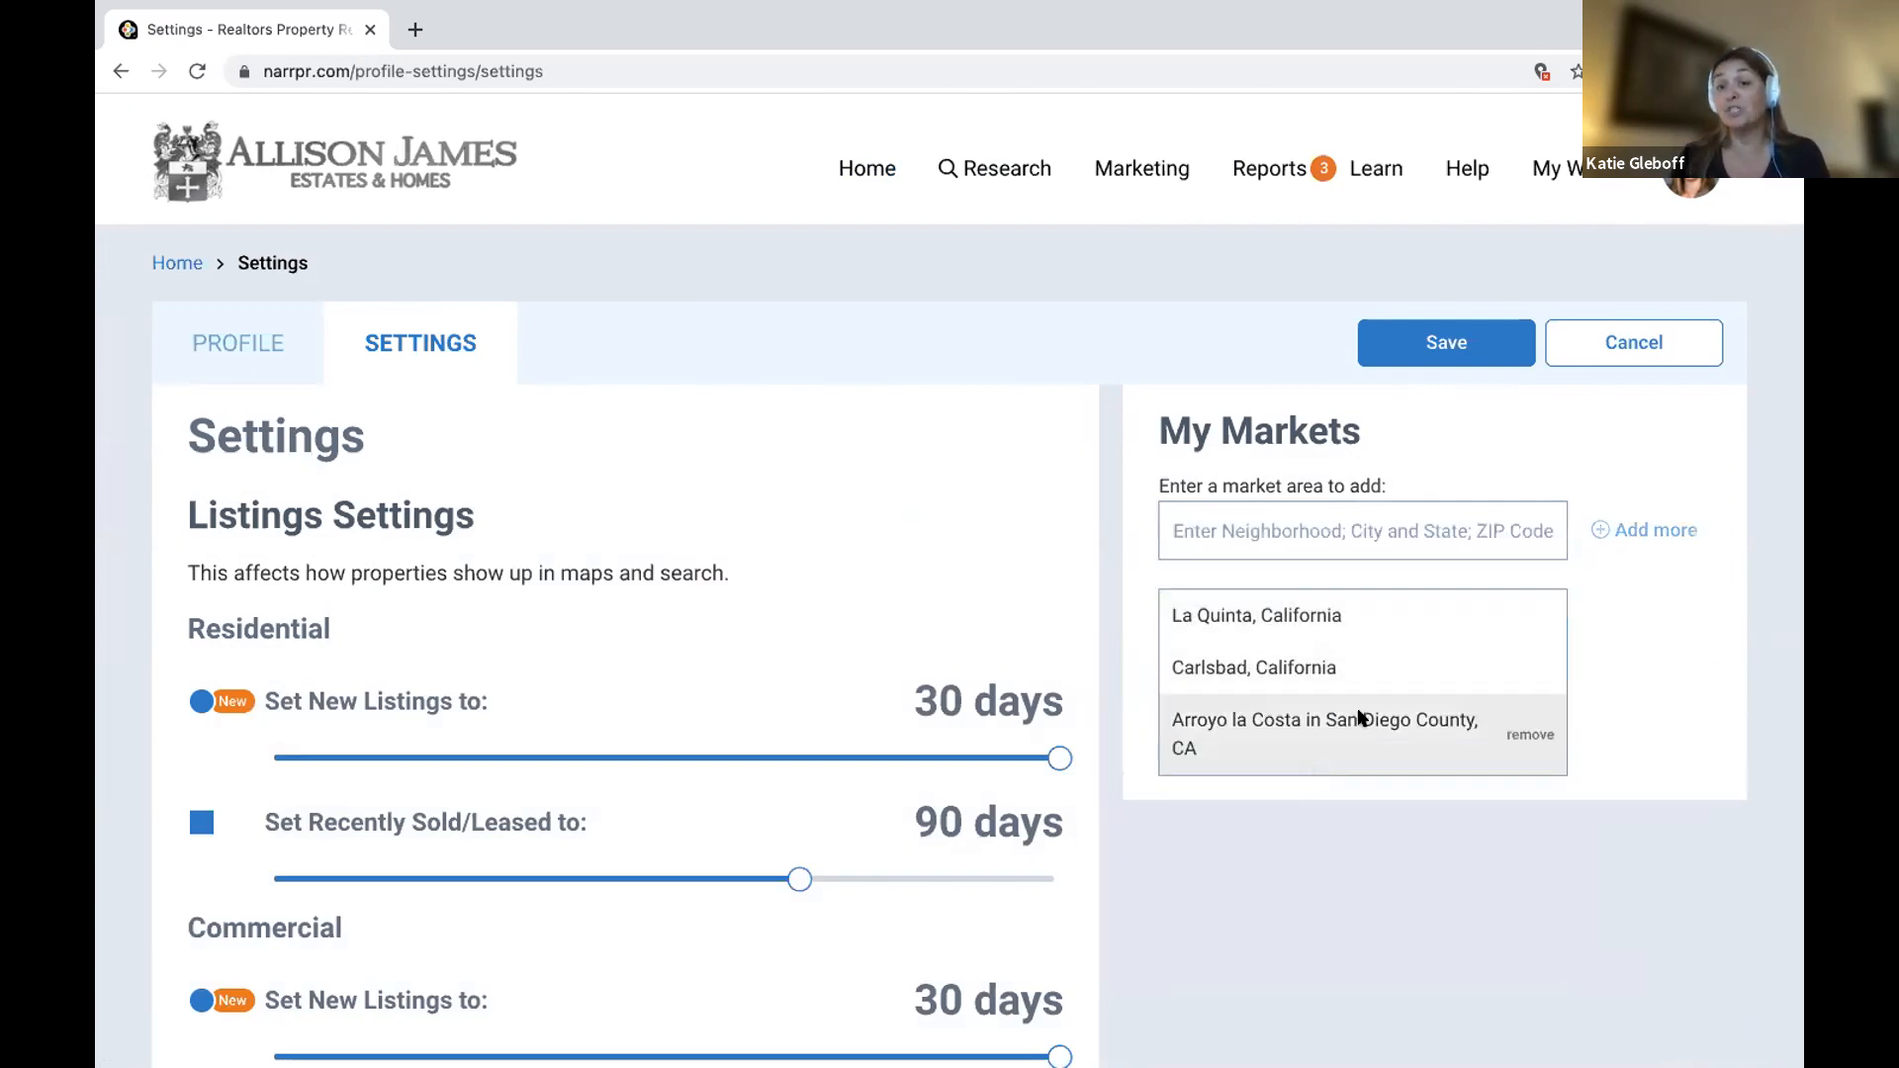
{"action": "left_click", "coordinate": [1447, 345]}
{"action": "left_click", "coordinate": [831, 678]}
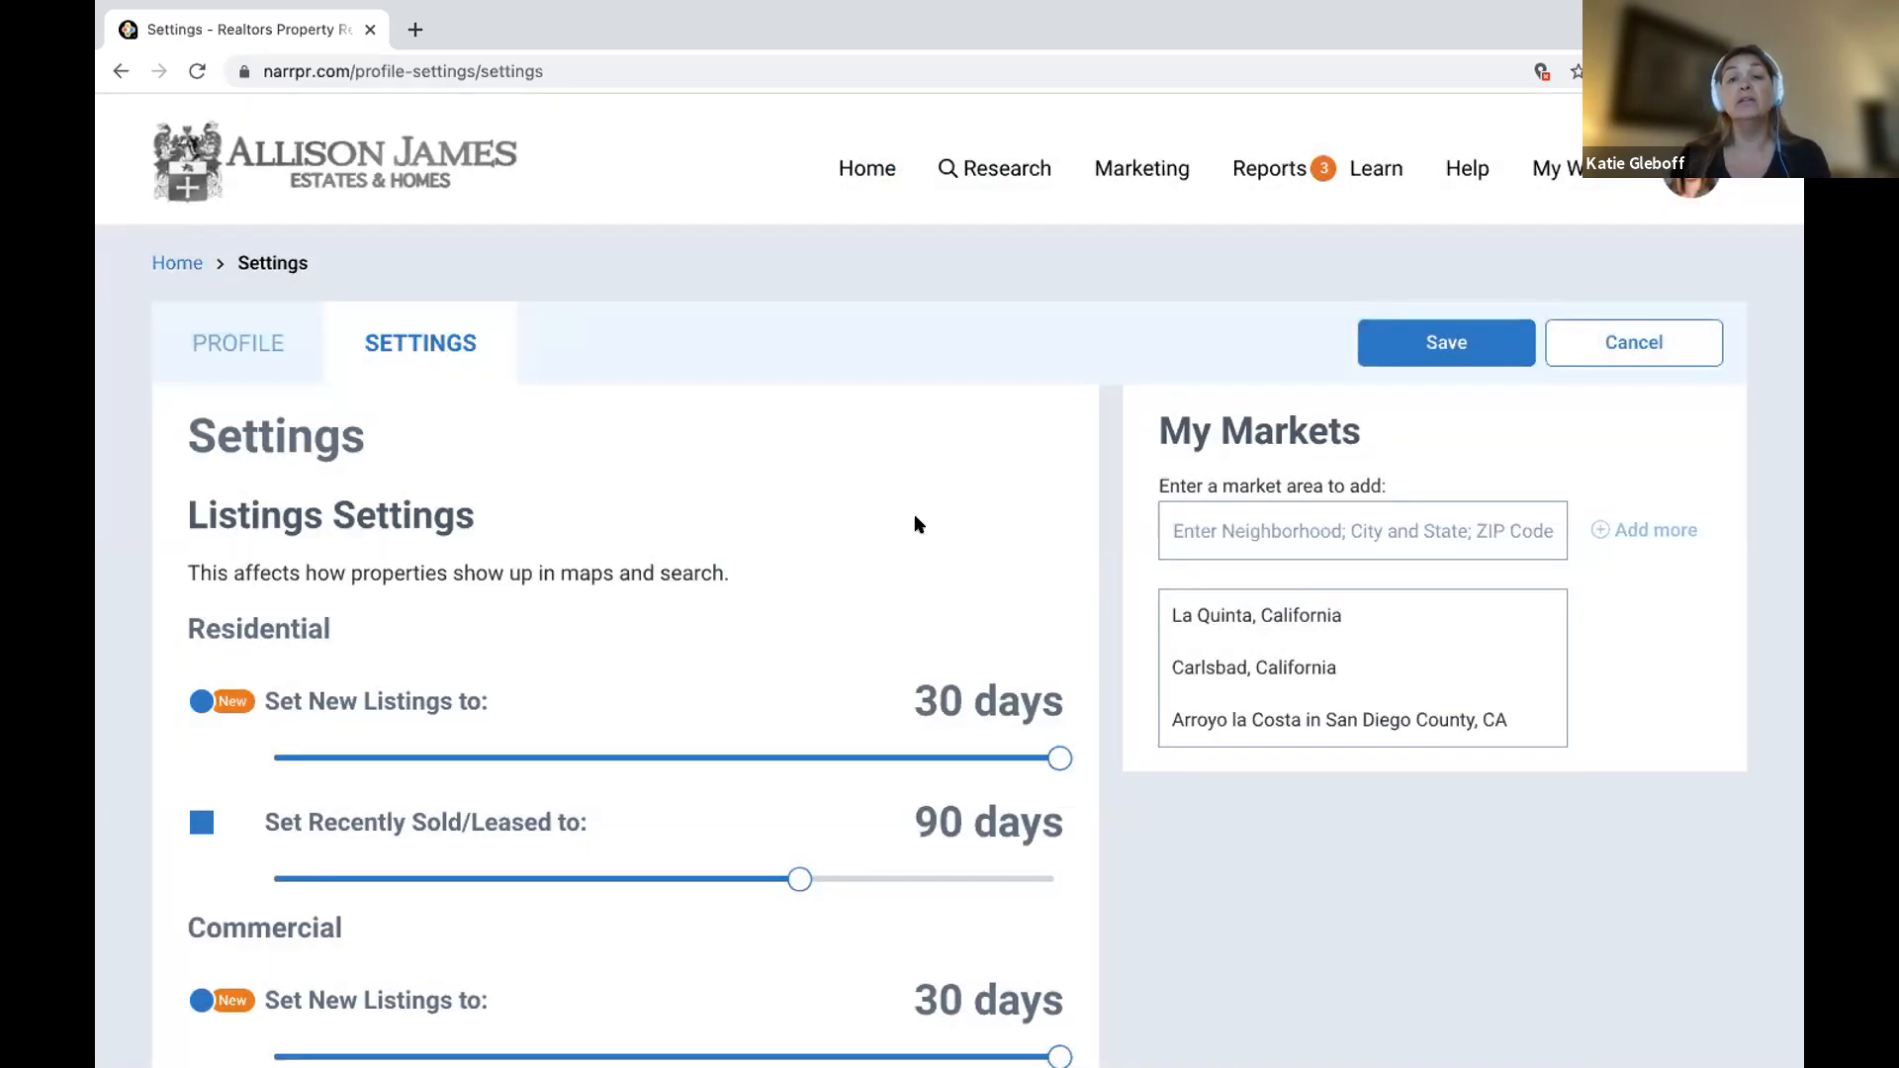
{"action": "left_click", "coordinate": [867, 172]}
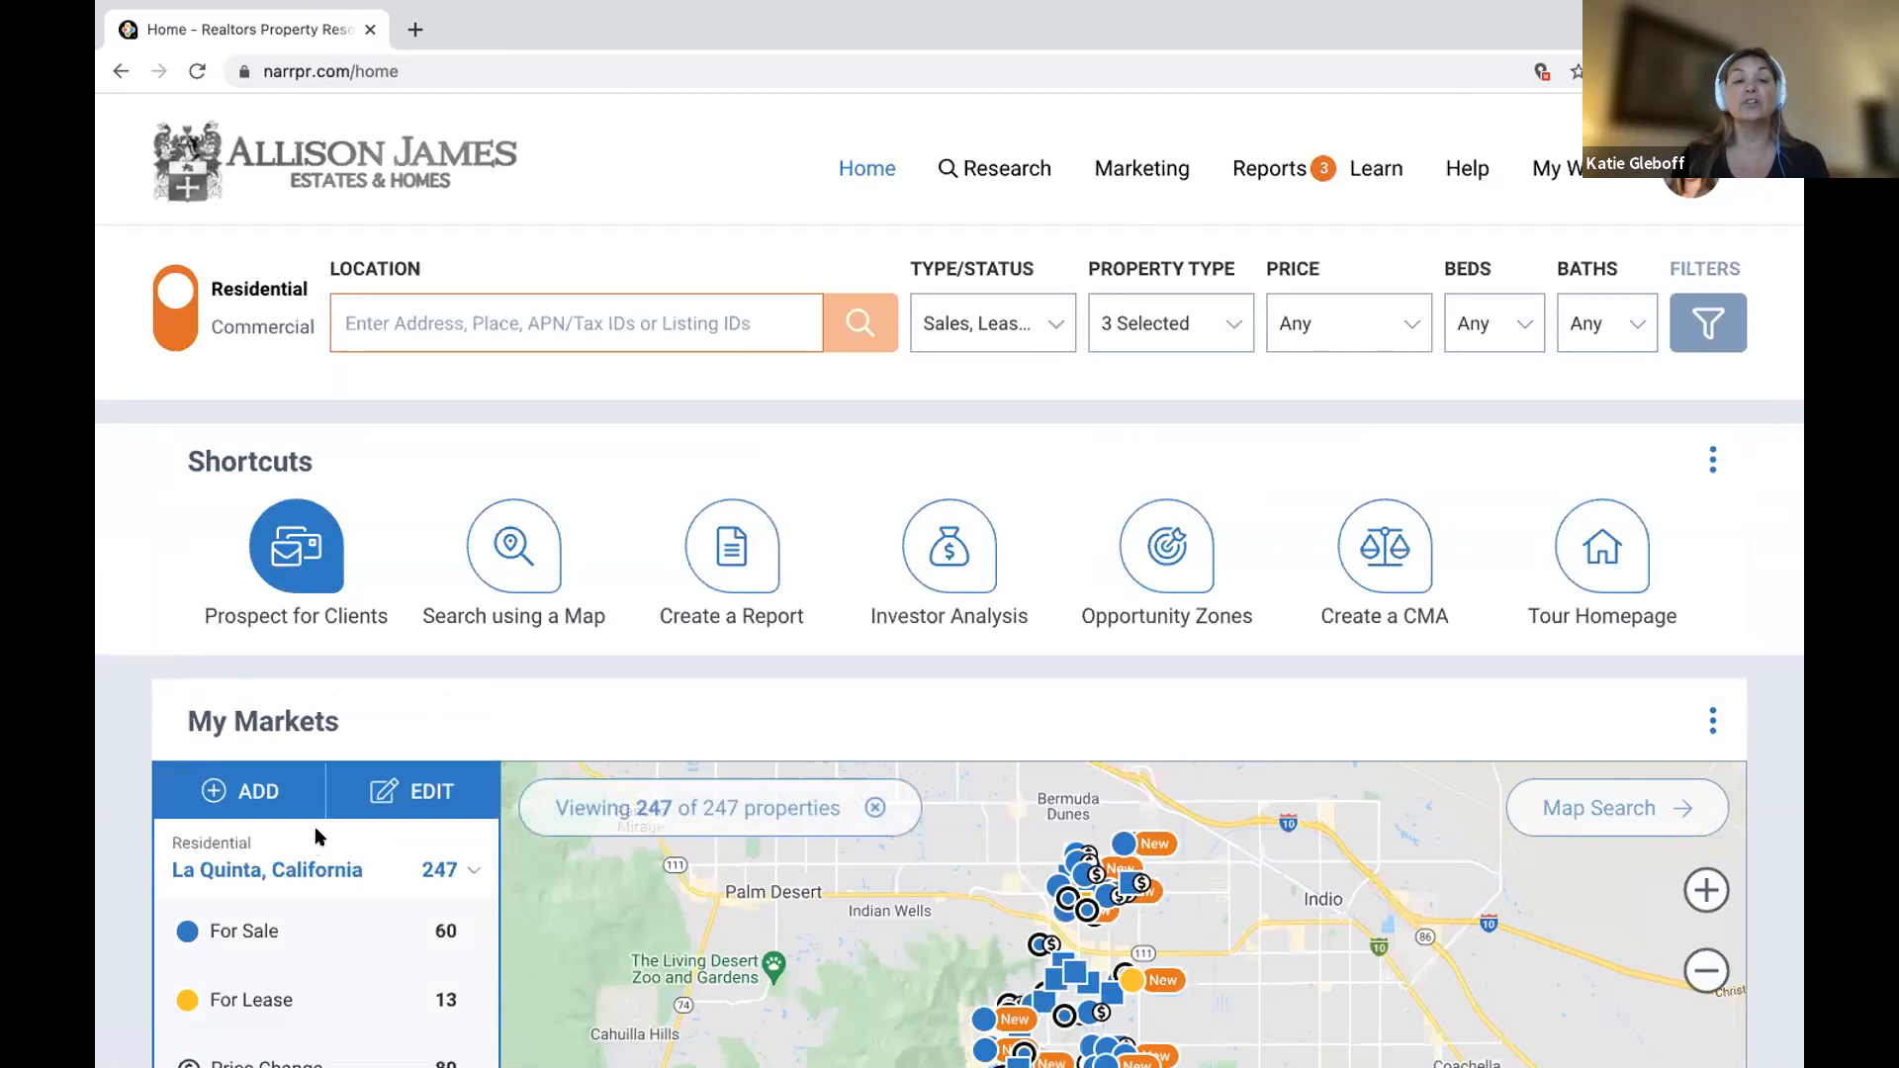
Show the Carlsbad market, then the Arroyo la Costa market on the map.
{"action": "scroll", "coordinate": [313, 839], "scroll_direction": "down", "scroll_amount": 3}
{"action": "scroll", "coordinate": [313, 839], "scroll_direction": "down", "scroll_amount": 1}
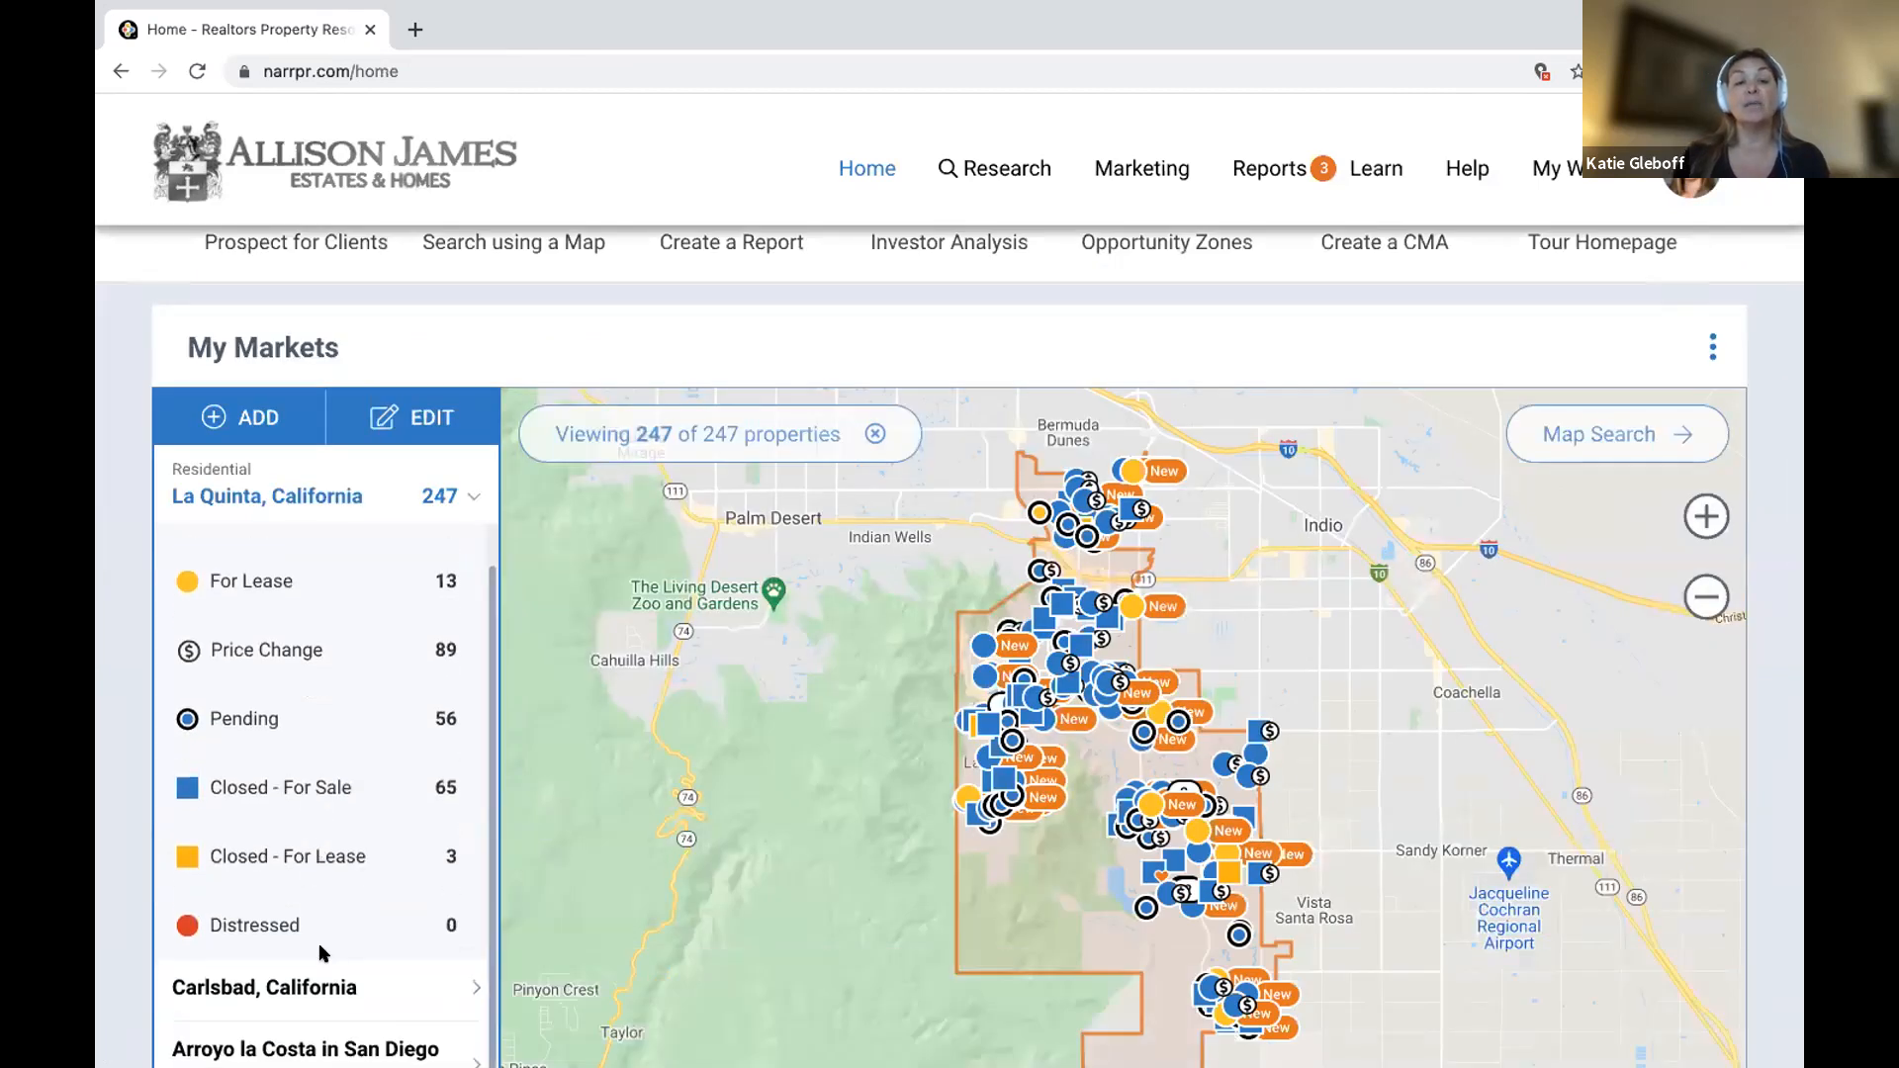
{"action": "scroll", "coordinate": [340, 755], "scroll_direction": "down", "scroll_amount": 3}
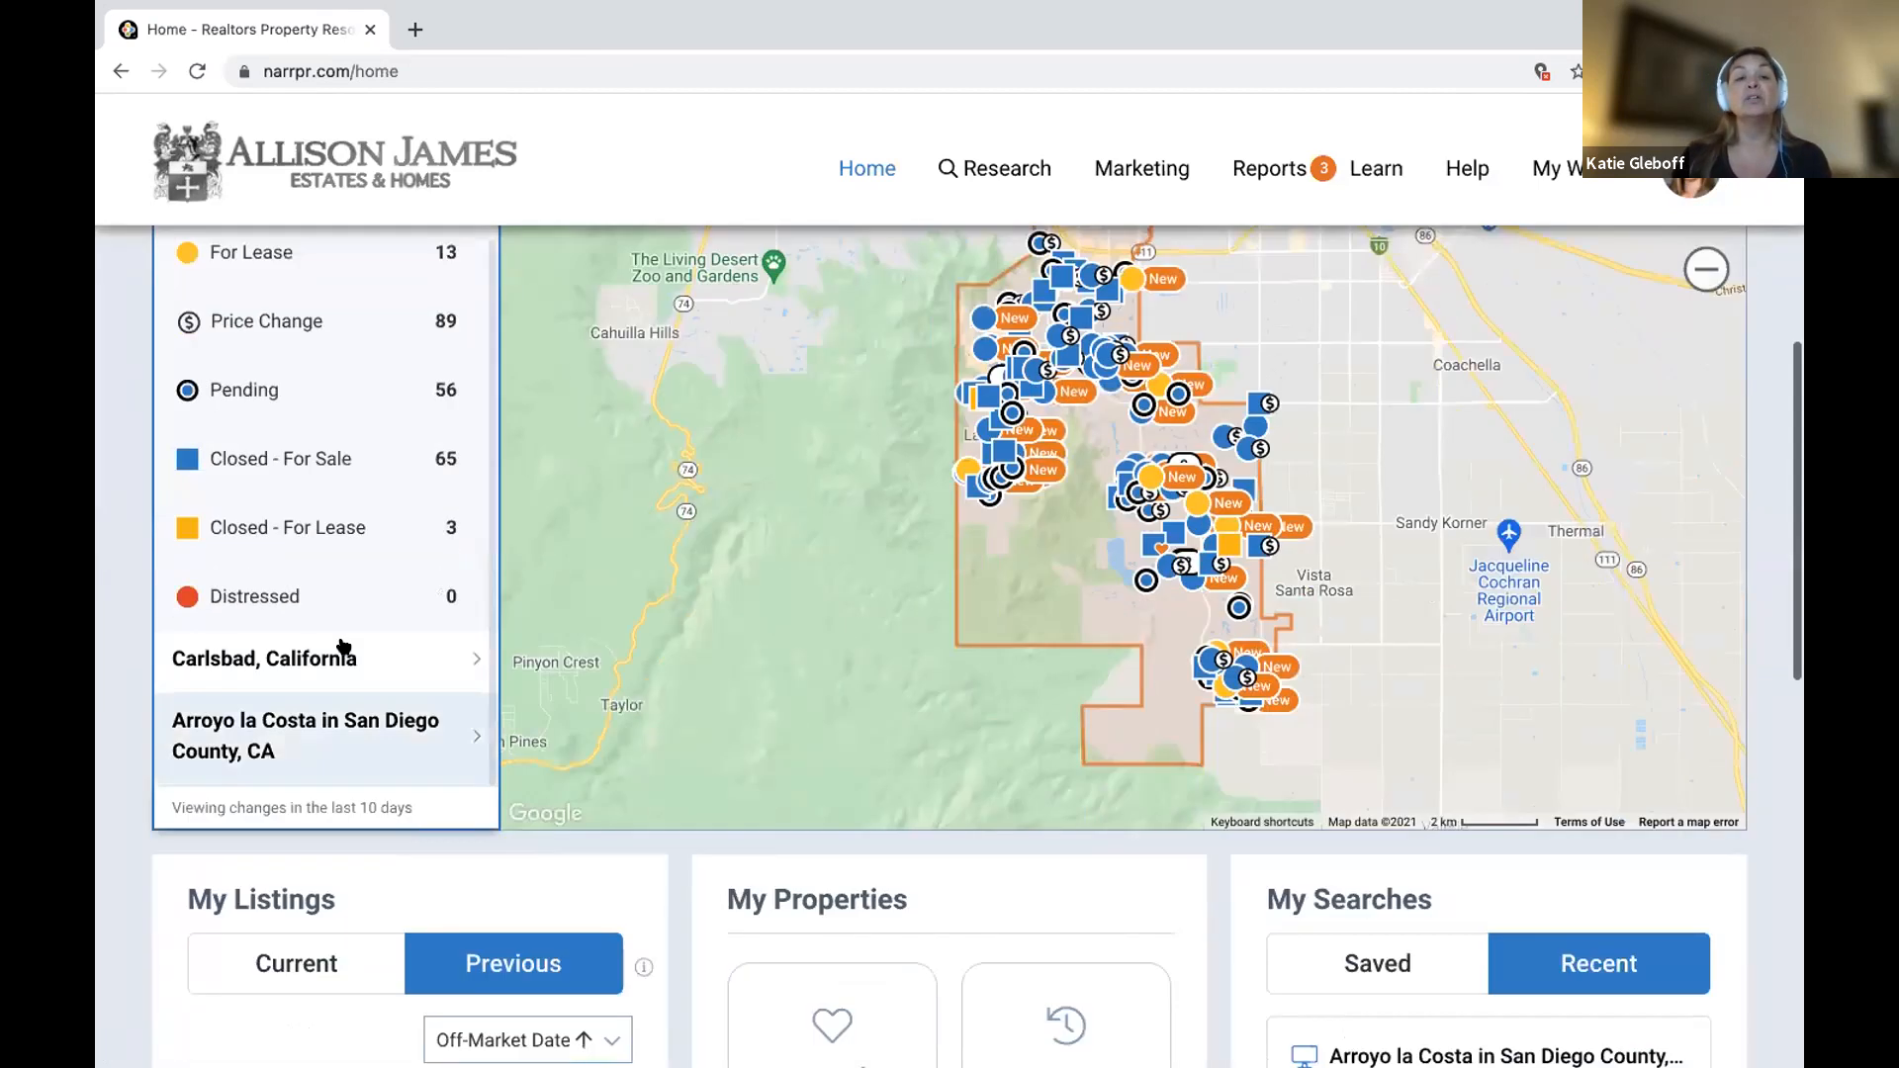
{"action": "left_click", "coordinate": [332, 653]}
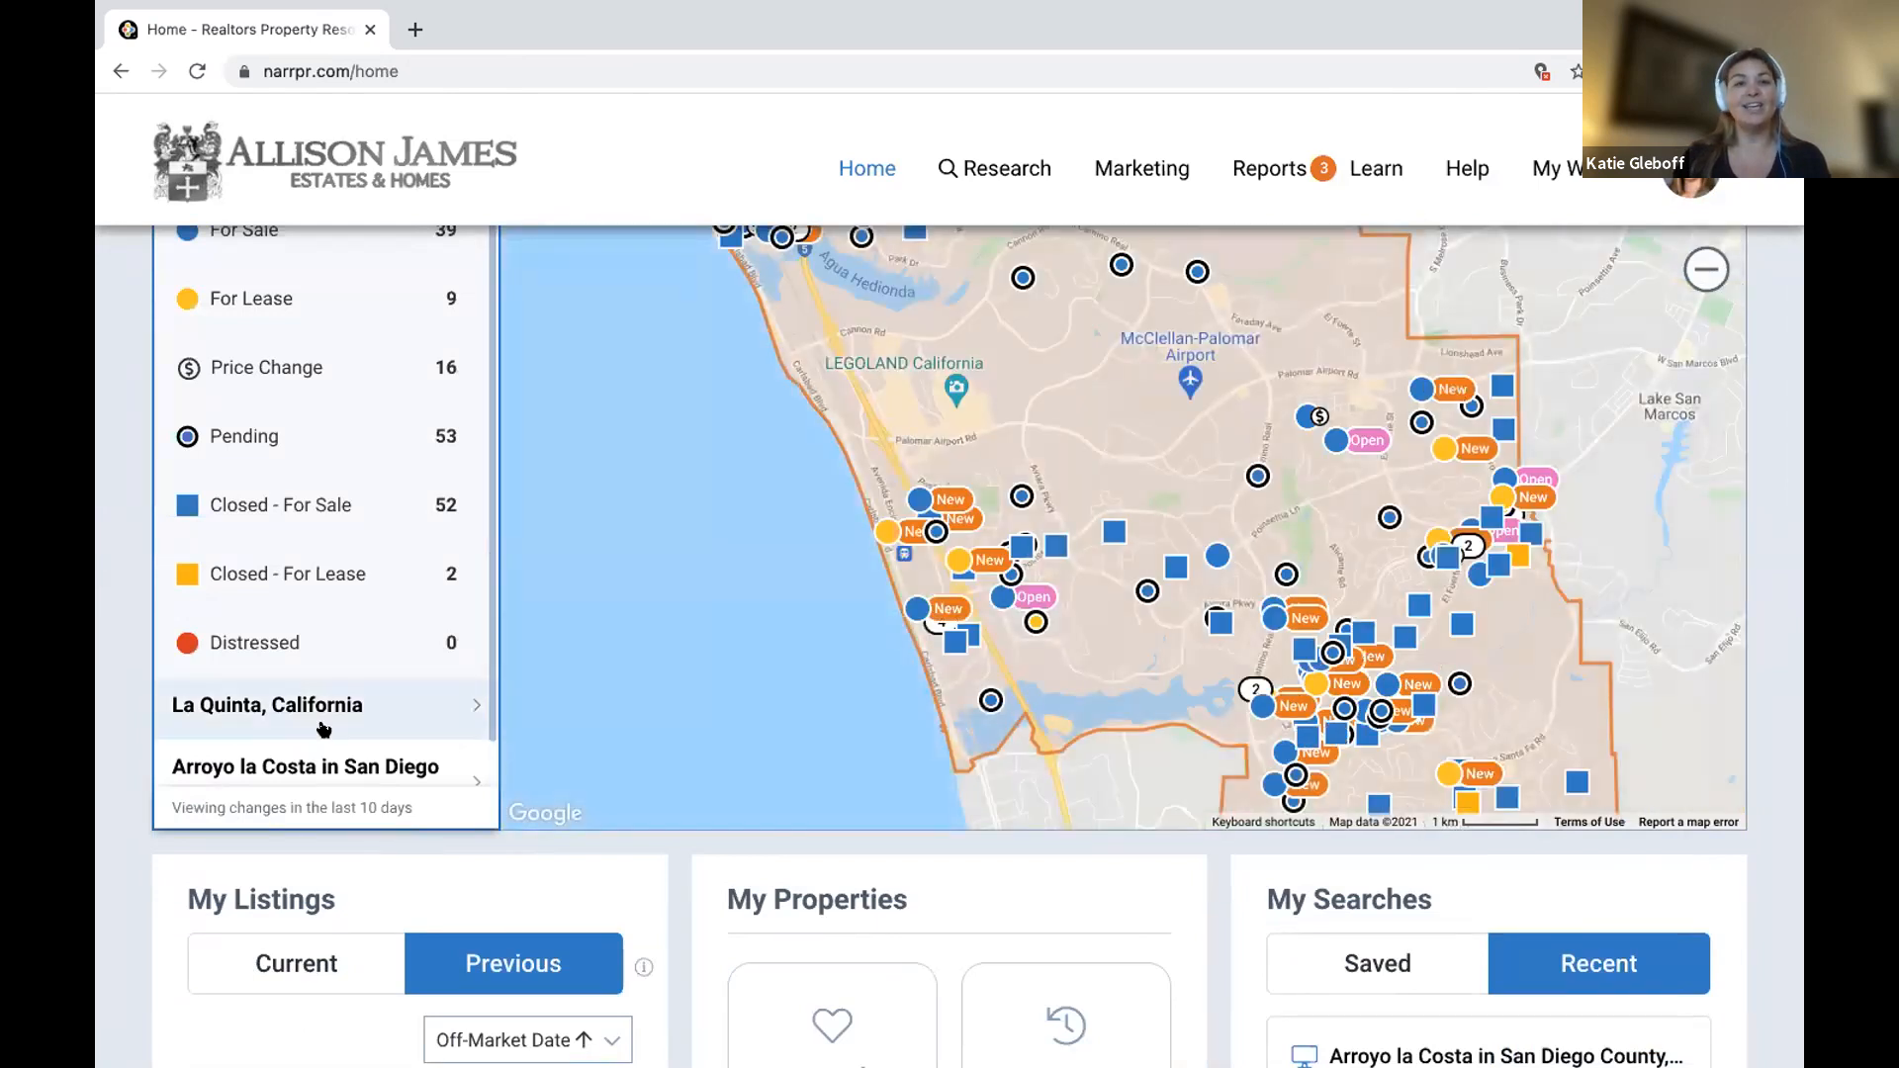
{"action": "left_click", "coordinate": [331, 770]}
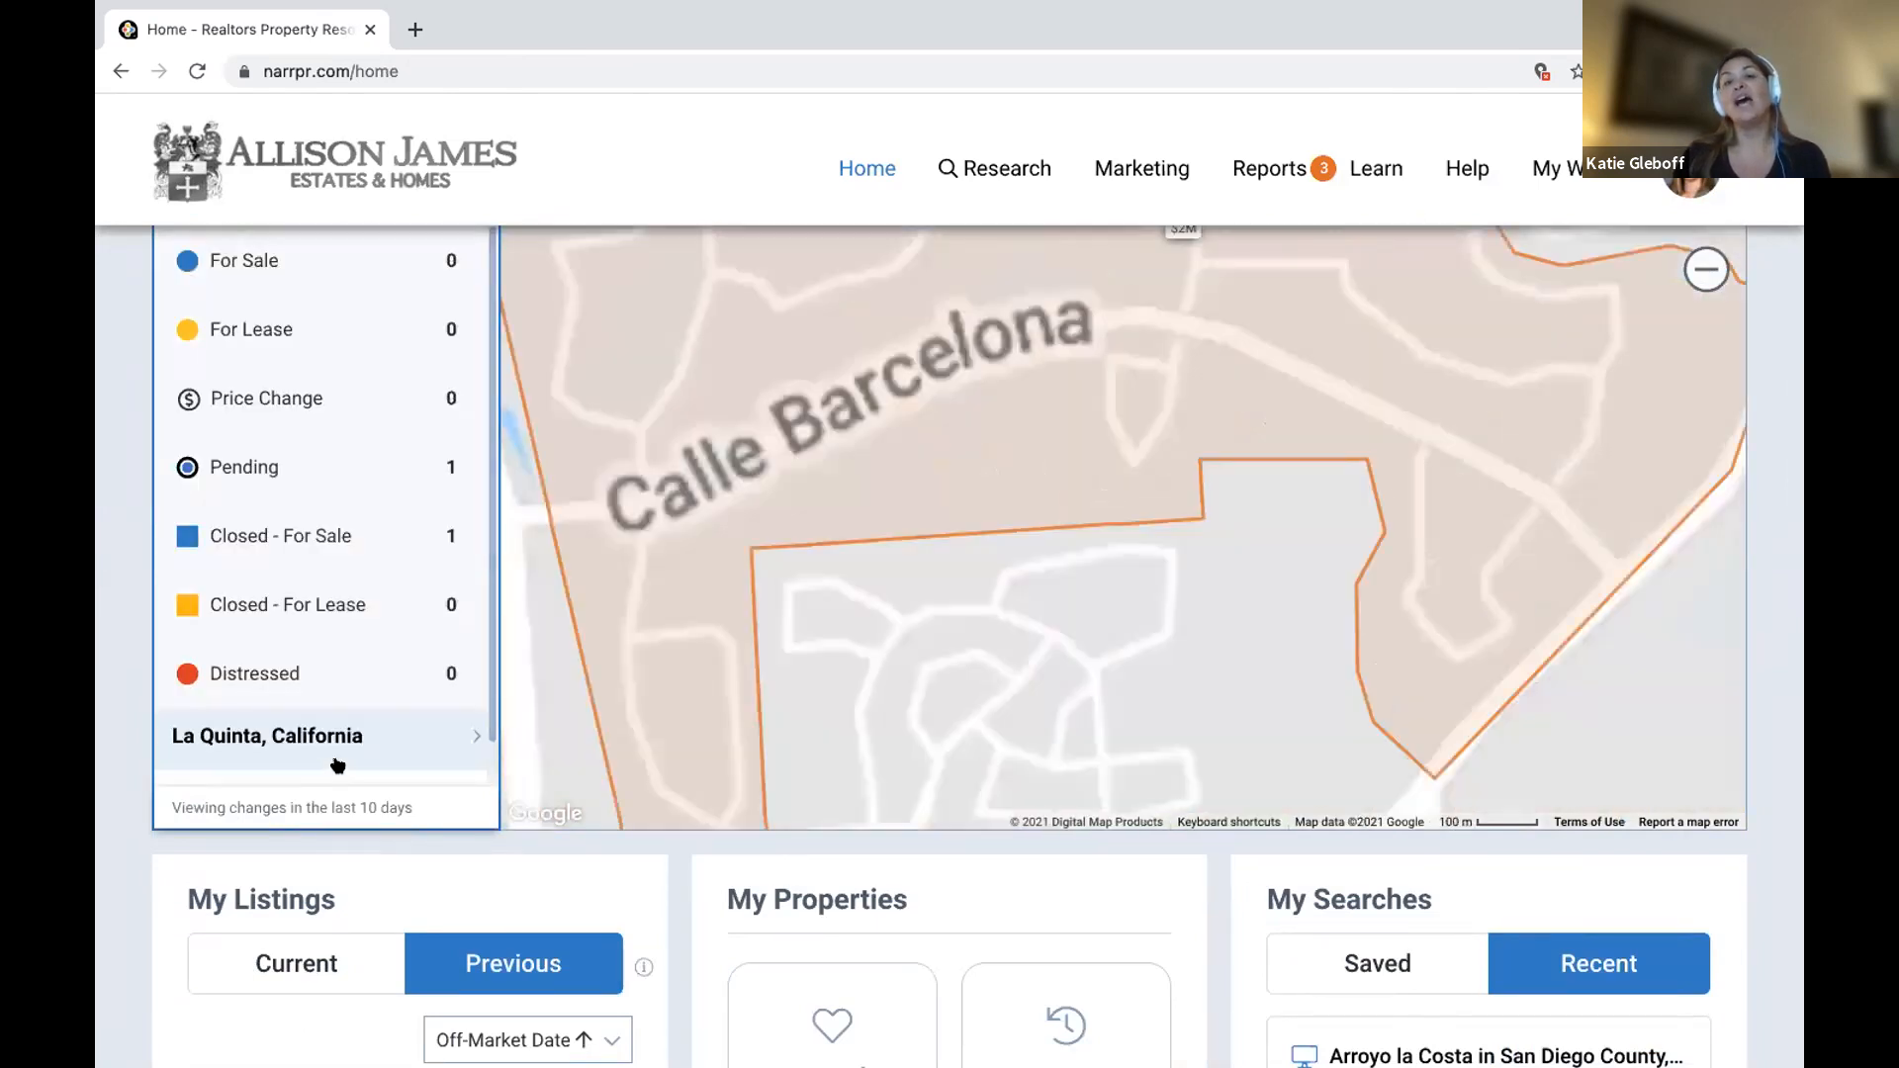
Bring up the Arroyo la Costa area's report options on the map, then close them.
{"action": "scroll", "coordinate": [1437, 687], "scroll_direction": "down", "scroll_amount": 2}
{"action": "scroll", "coordinate": [1089, 663], "scroll_direction": "up", "scroll_amount": 3}
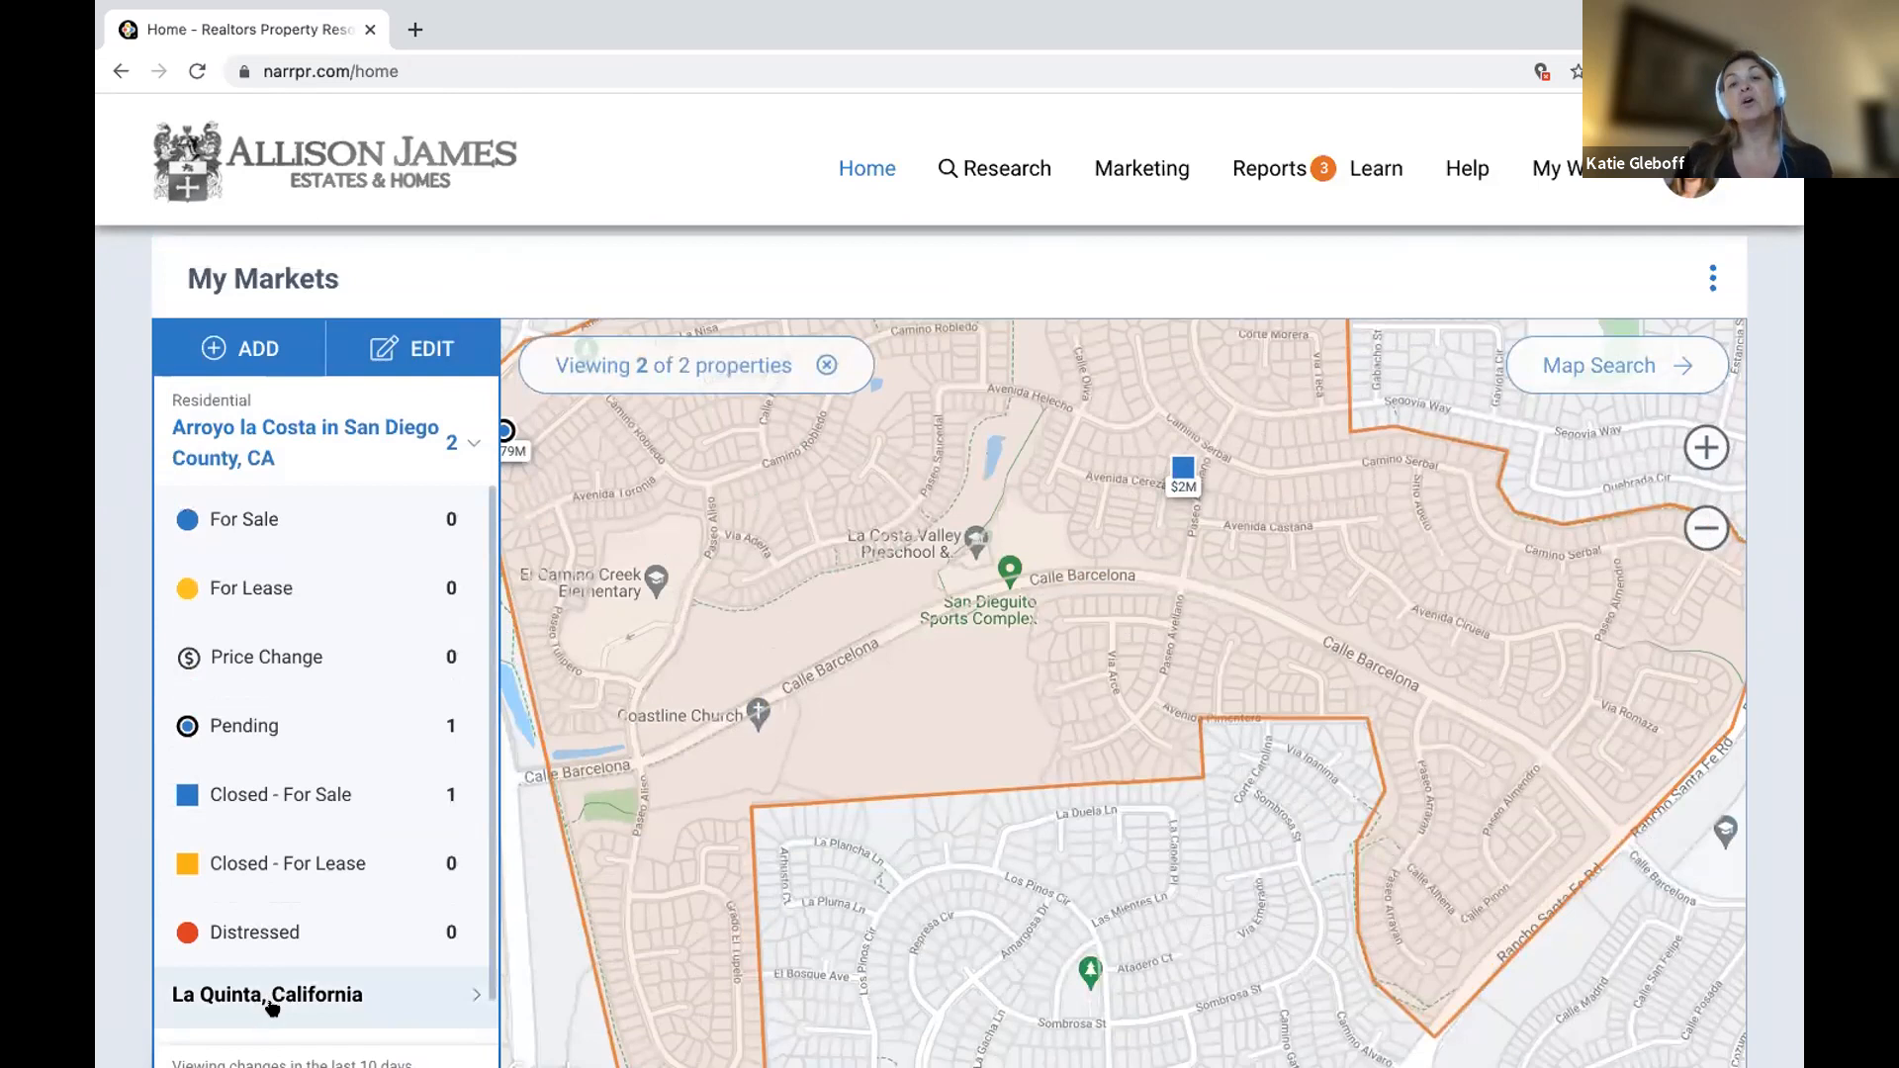
{"action": "left_click", "coordinate": [887, 637]}
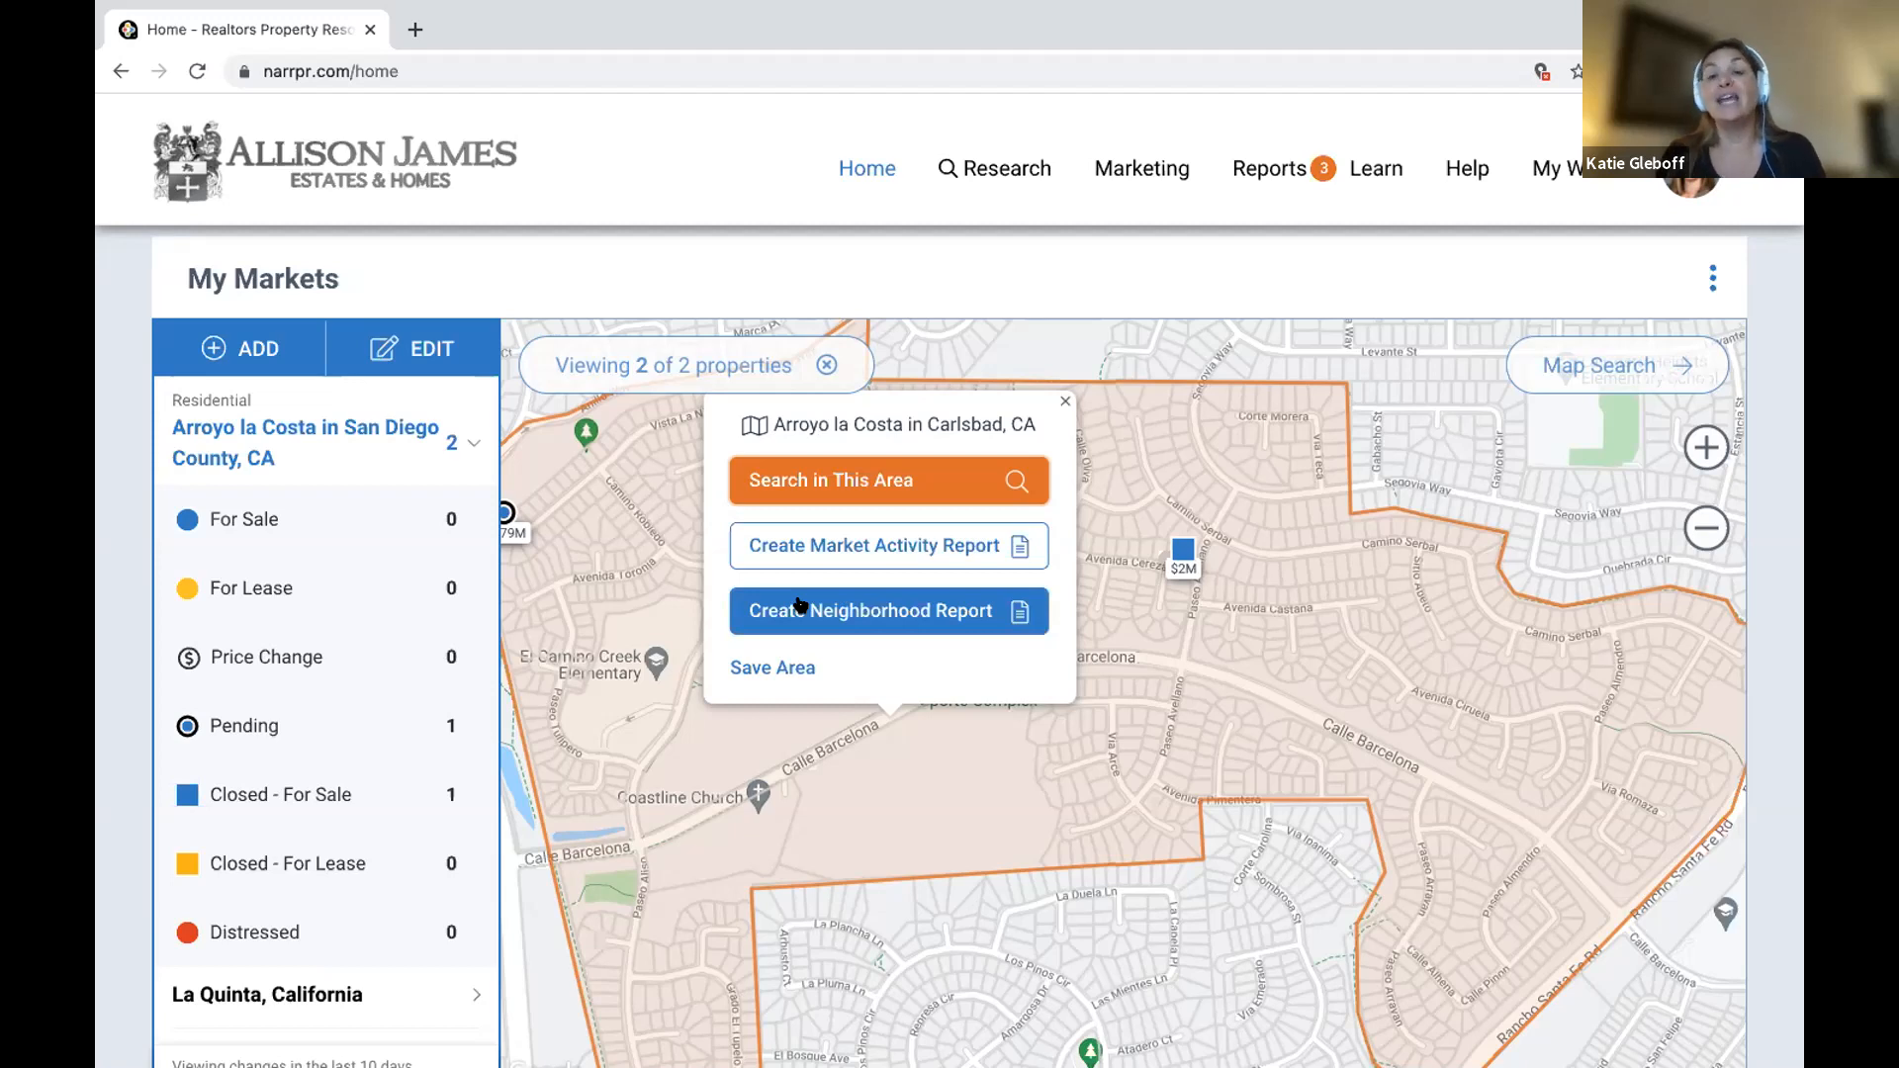
{"action": "left_click", "coordinate": [1135, 657]}
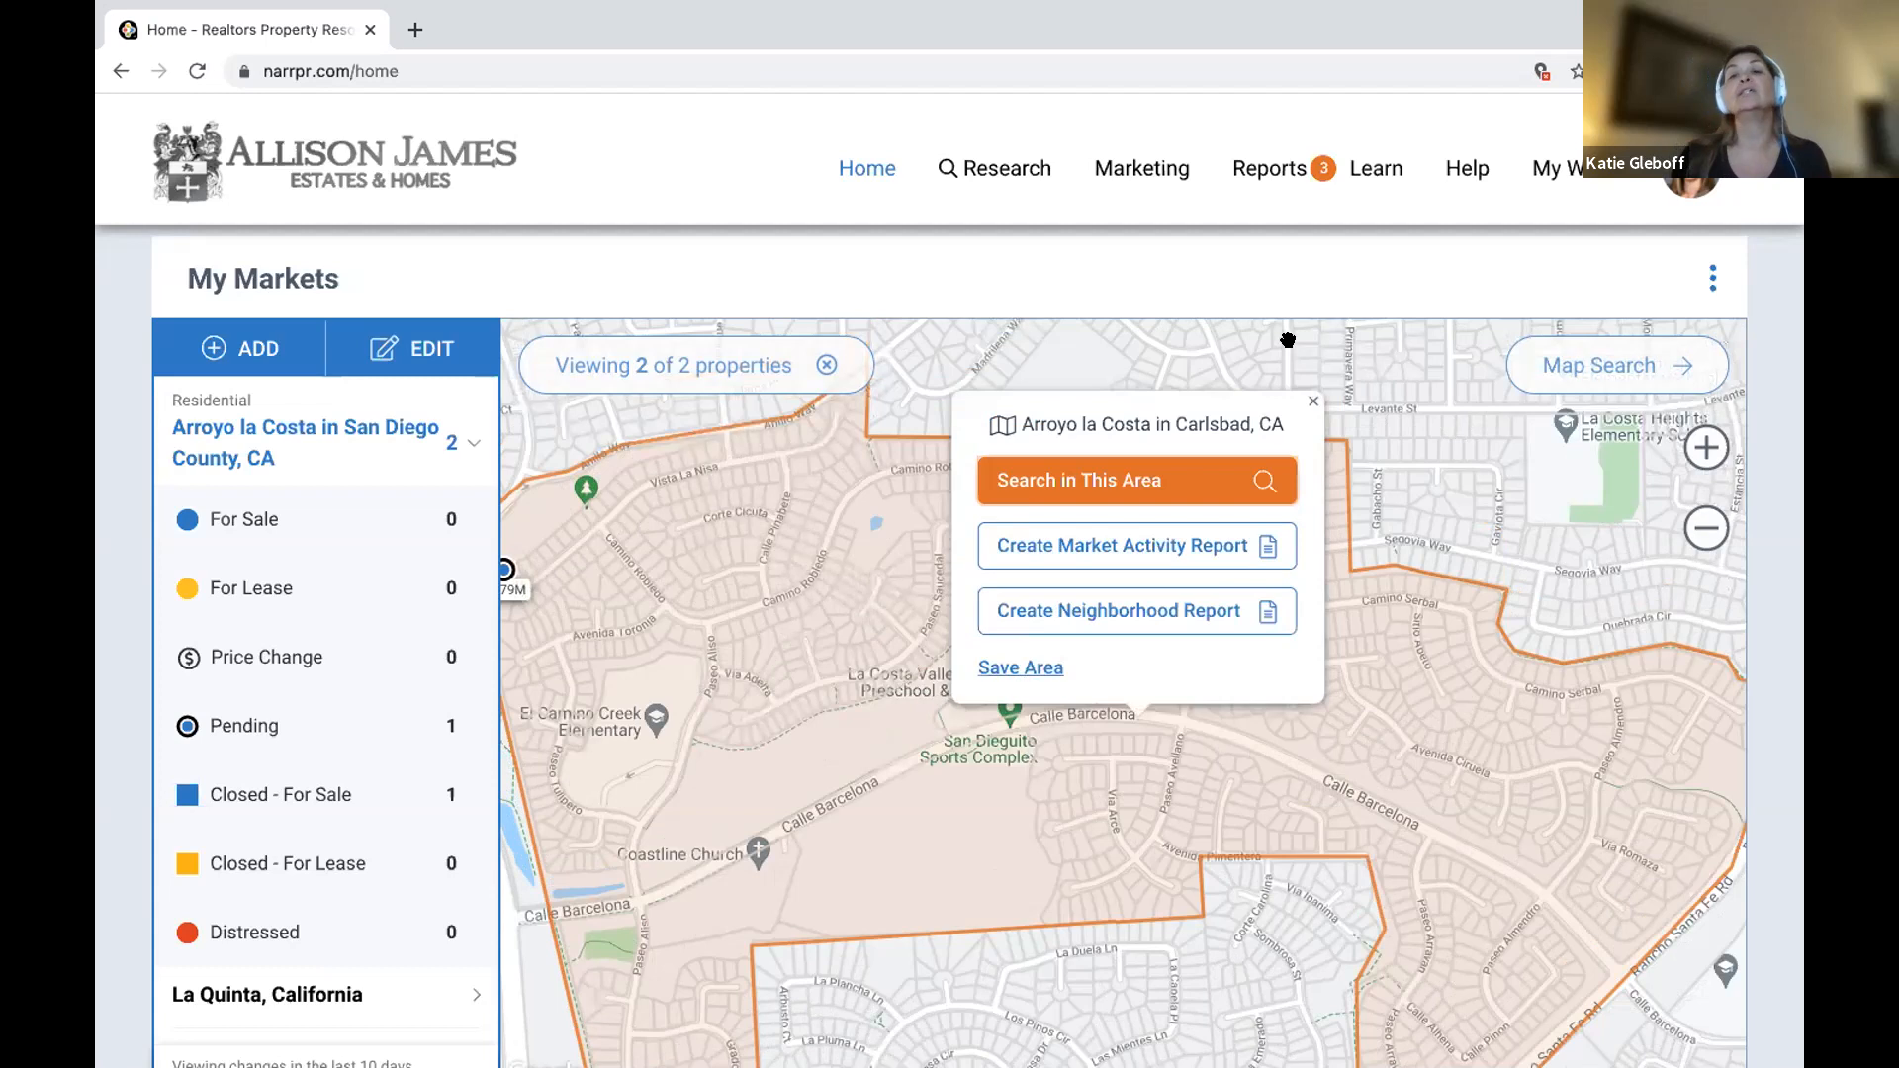
{"action": "left_click", "coordinate": [1308, 403]}
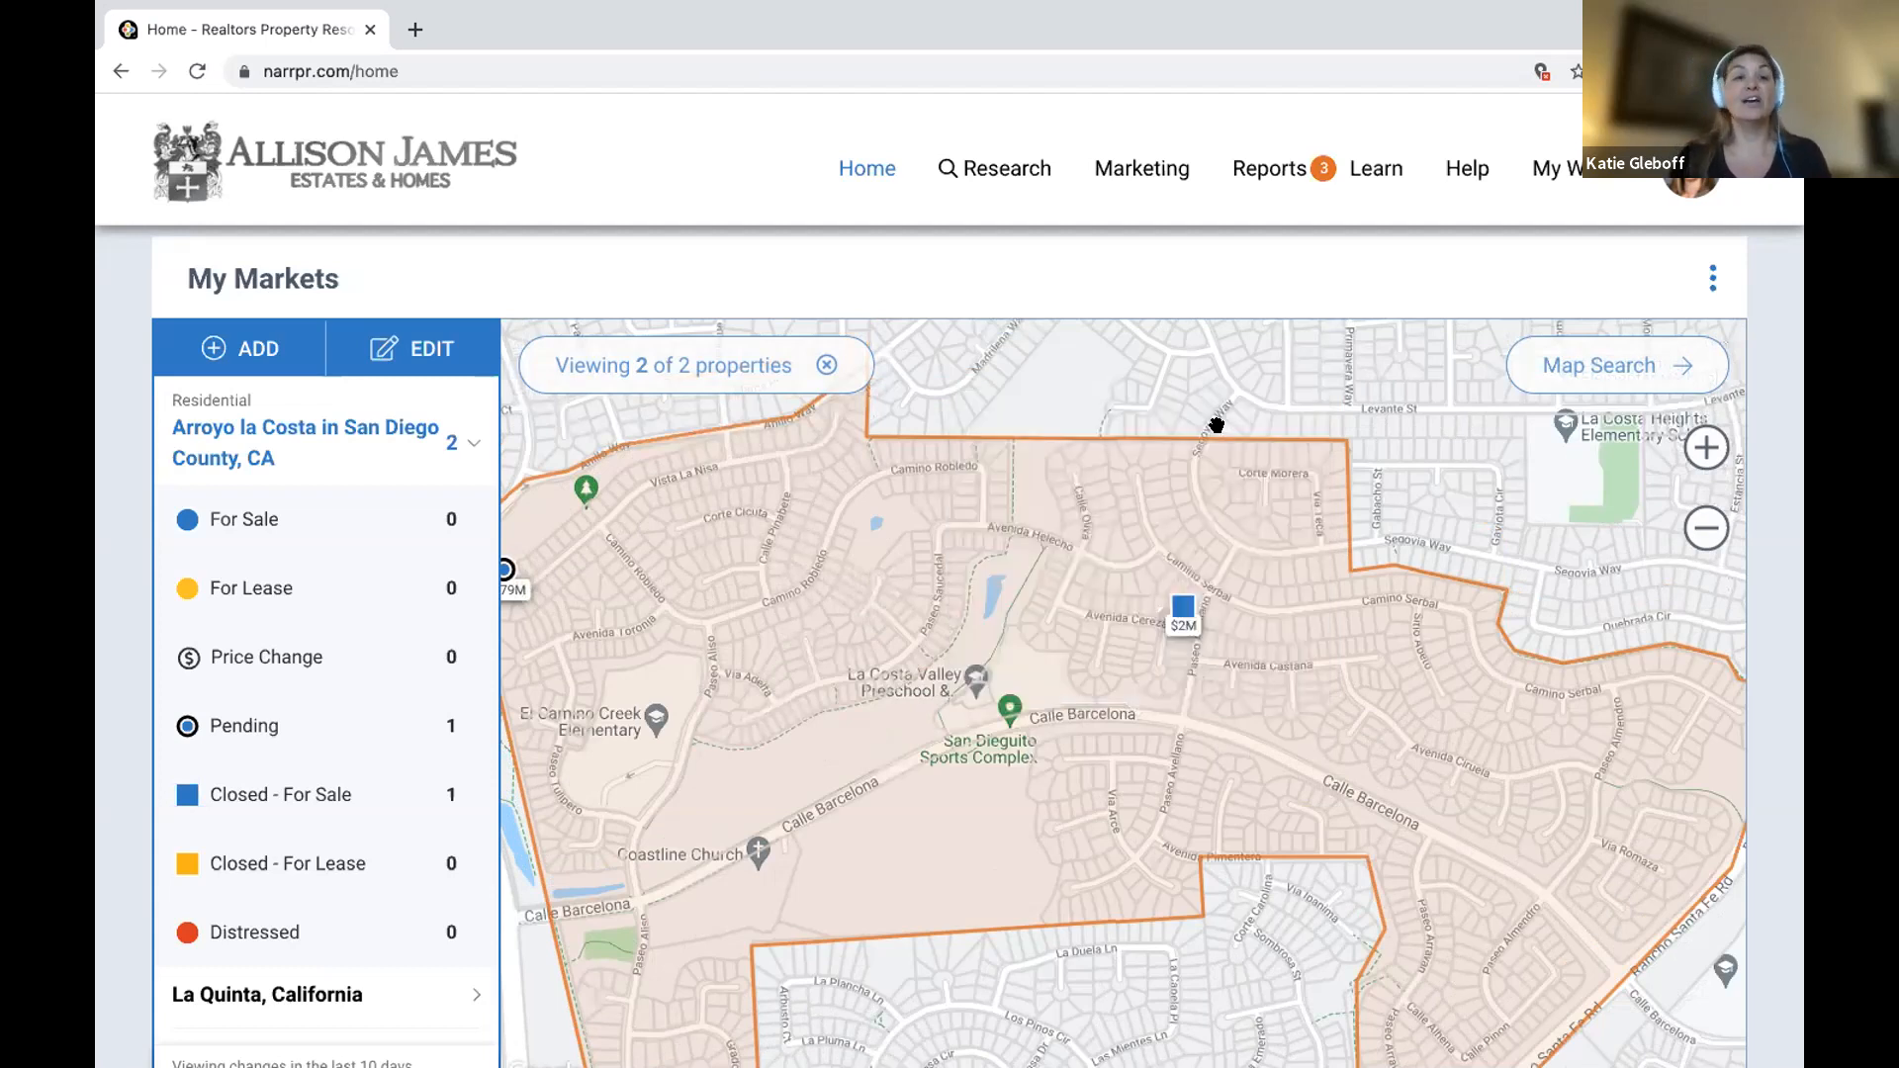
Switch to the Carlsbad market and open the full details of the $1,850,000 listing.
{"action": "scroll", "coordinate": [297, 935], "scroll_direction": "down", "scroll_amount": 1}
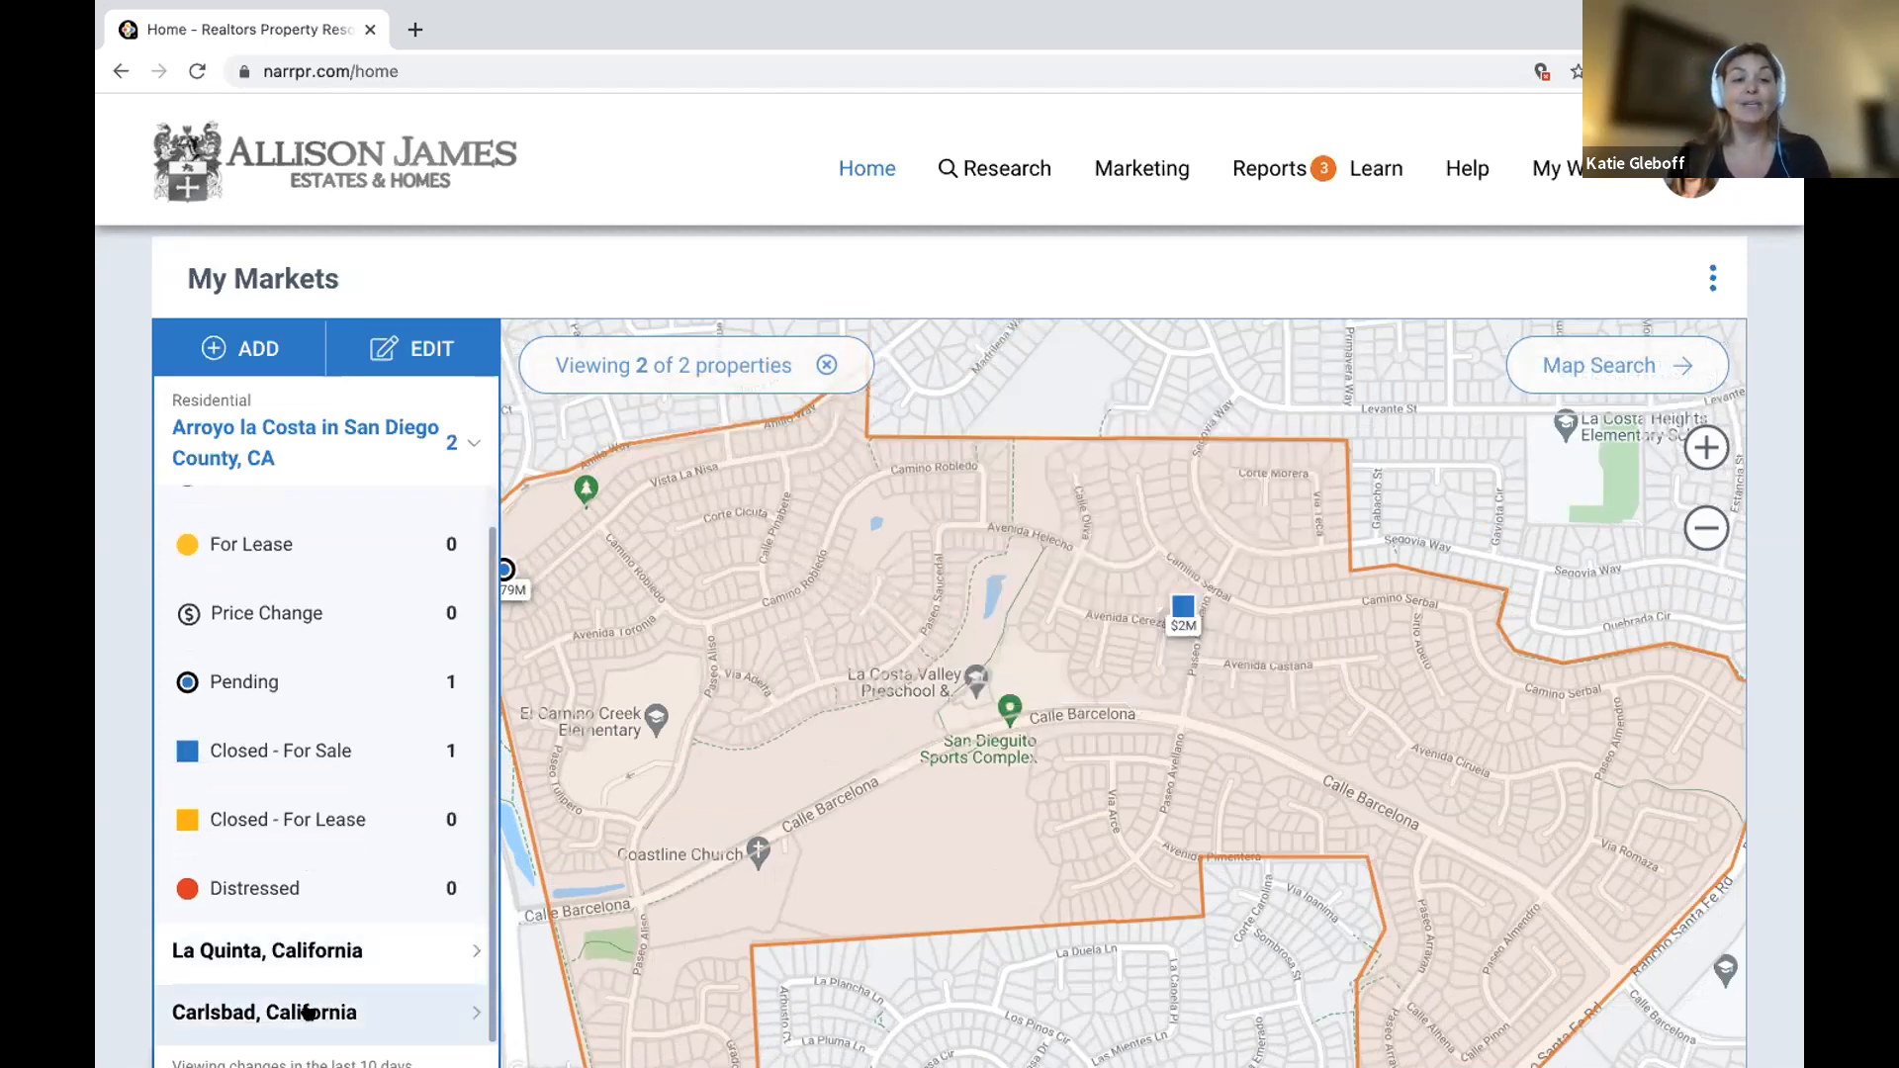
{"action": "left_click", "coordinate": [308, 1011]}
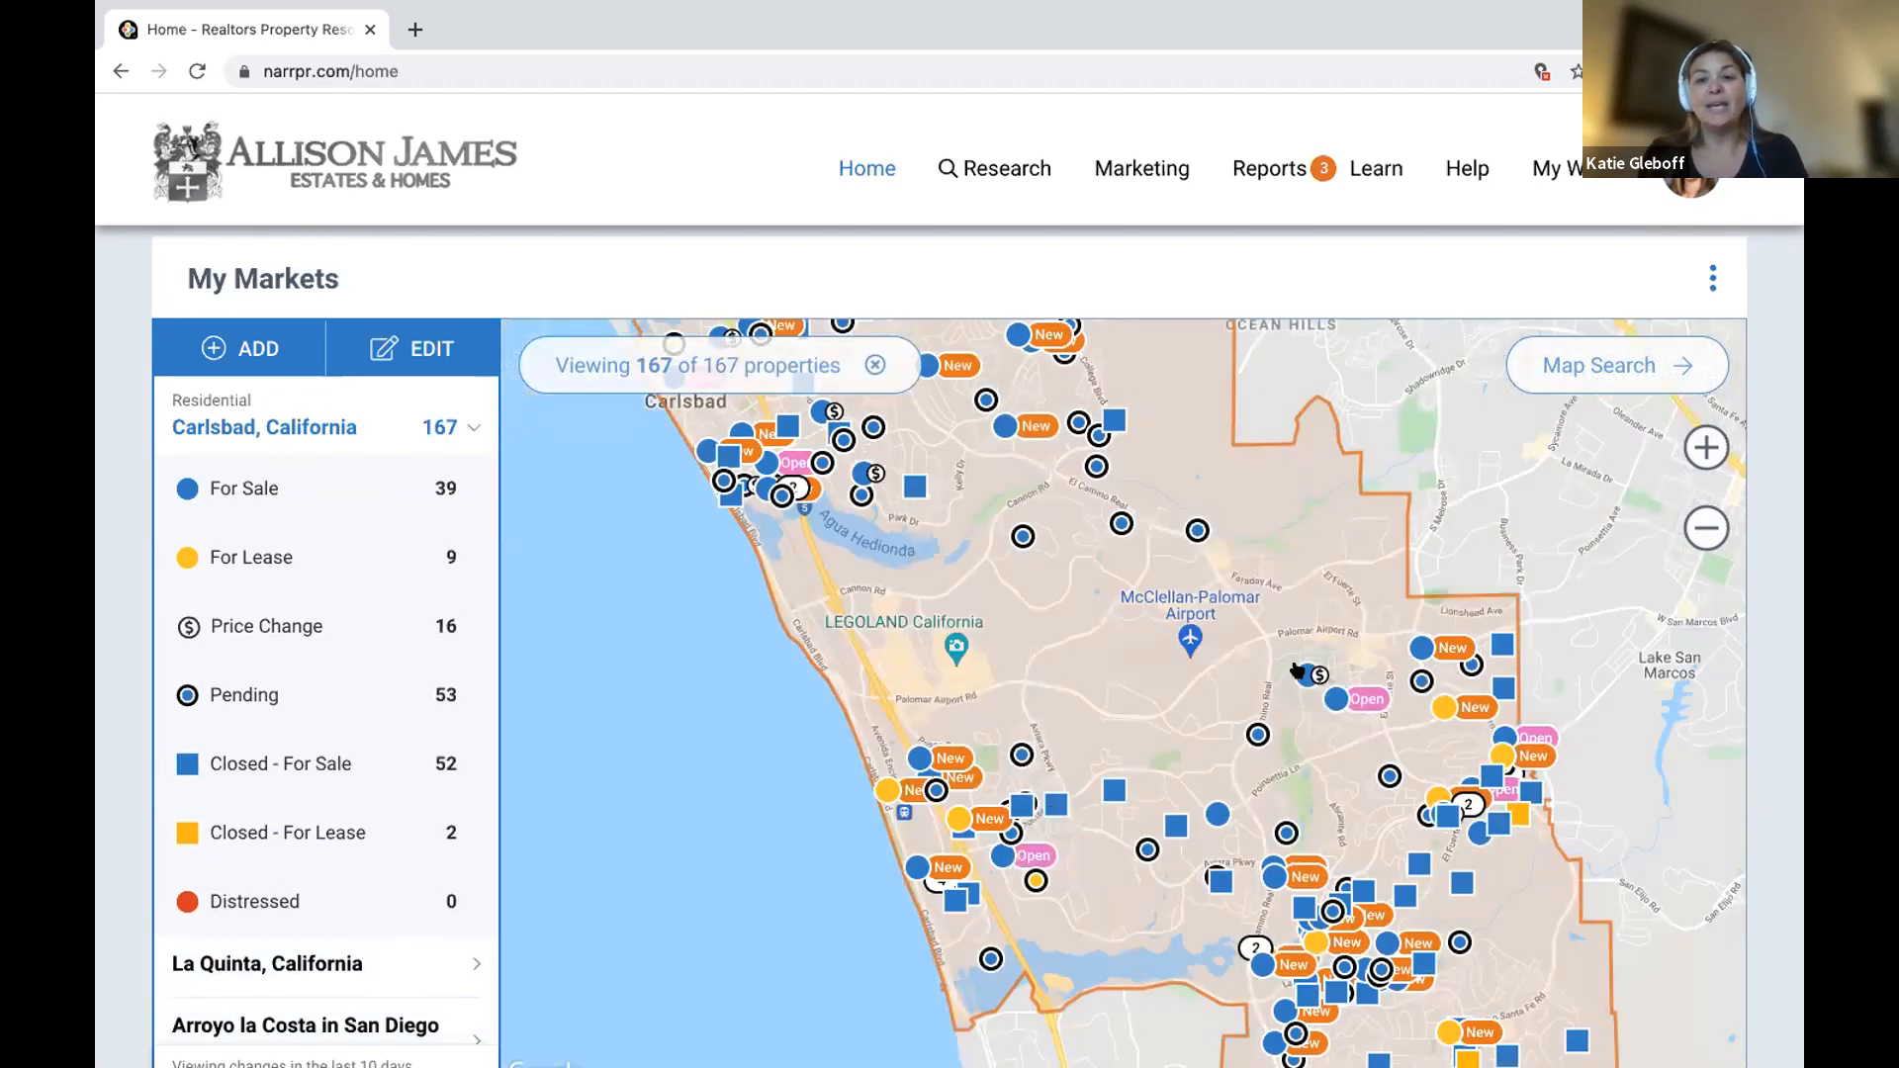
{"action": "left_click", "coordinate": [1298, 673]}
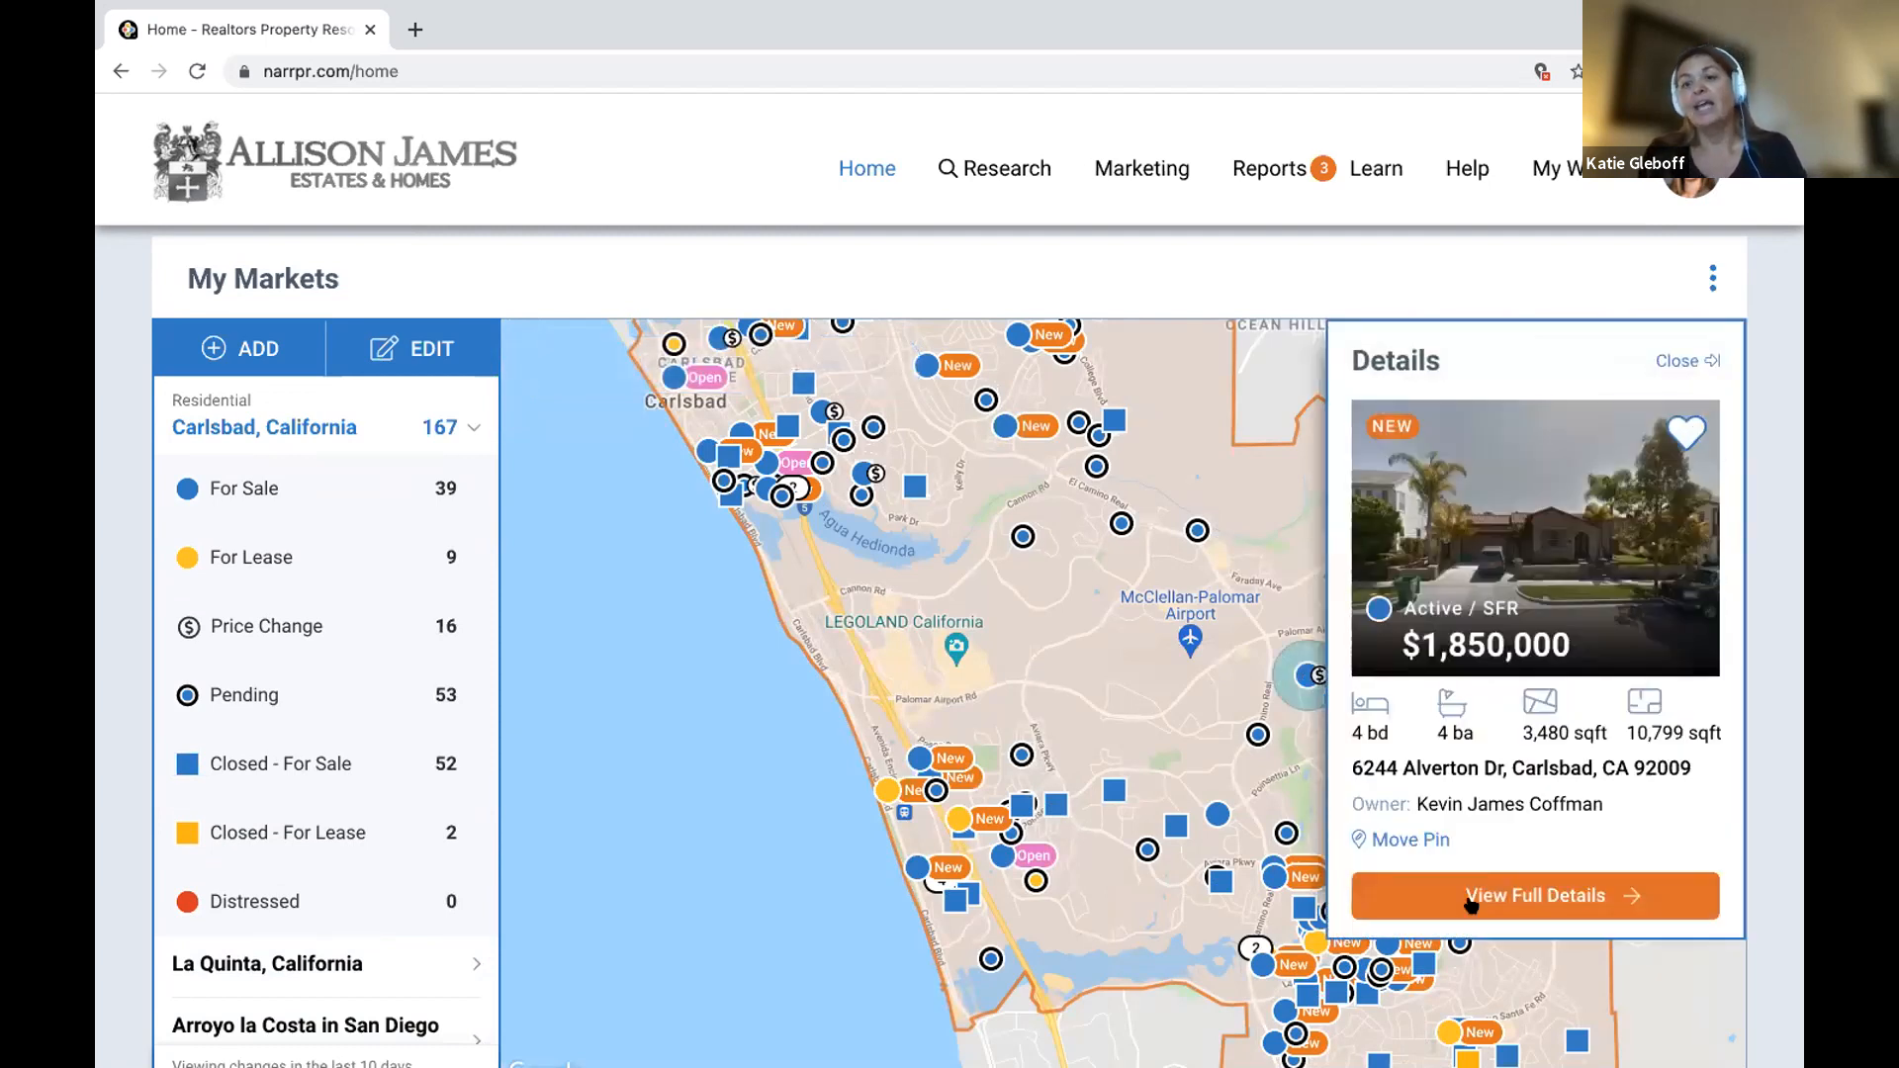
{"action": "left_click", "coordinate": [1540, 891]}
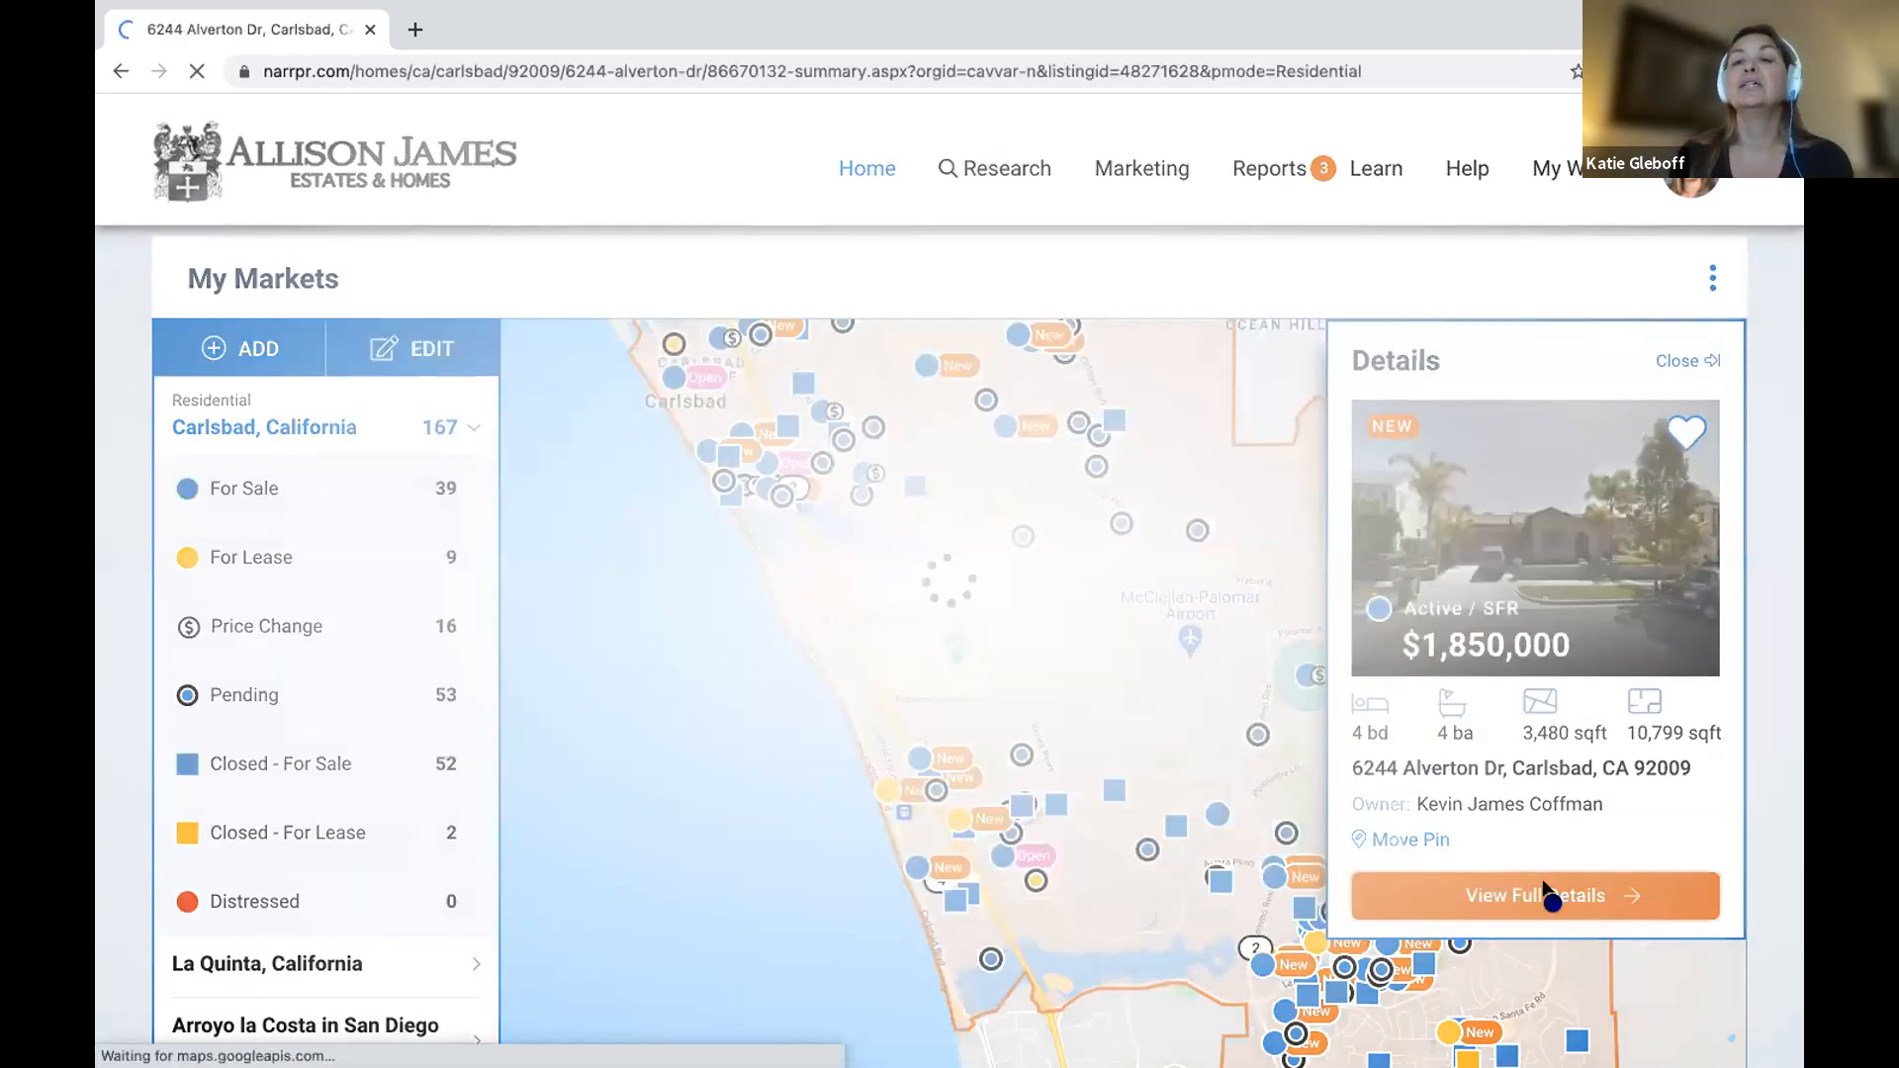
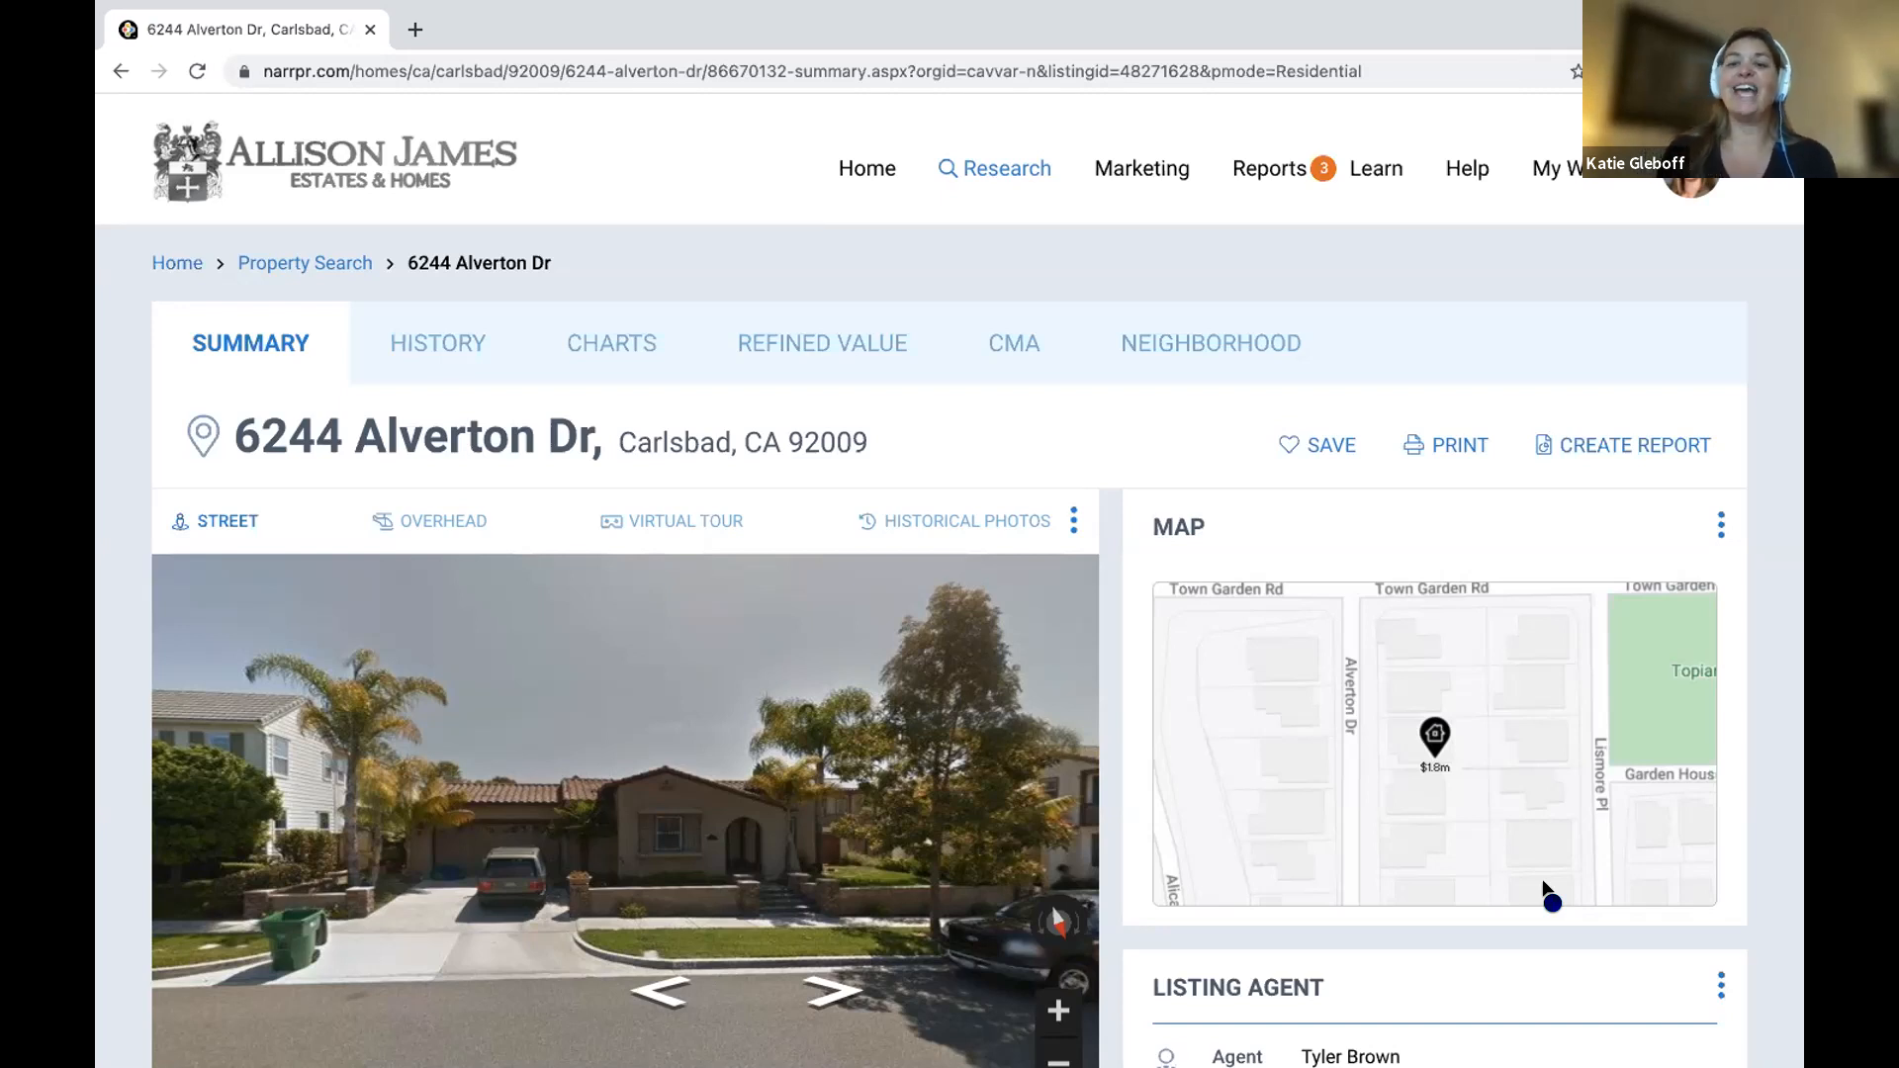
{"action": "scroll", "coordinate": [516, 859], "scroll_direction": "down", "scroll_amount": 4}
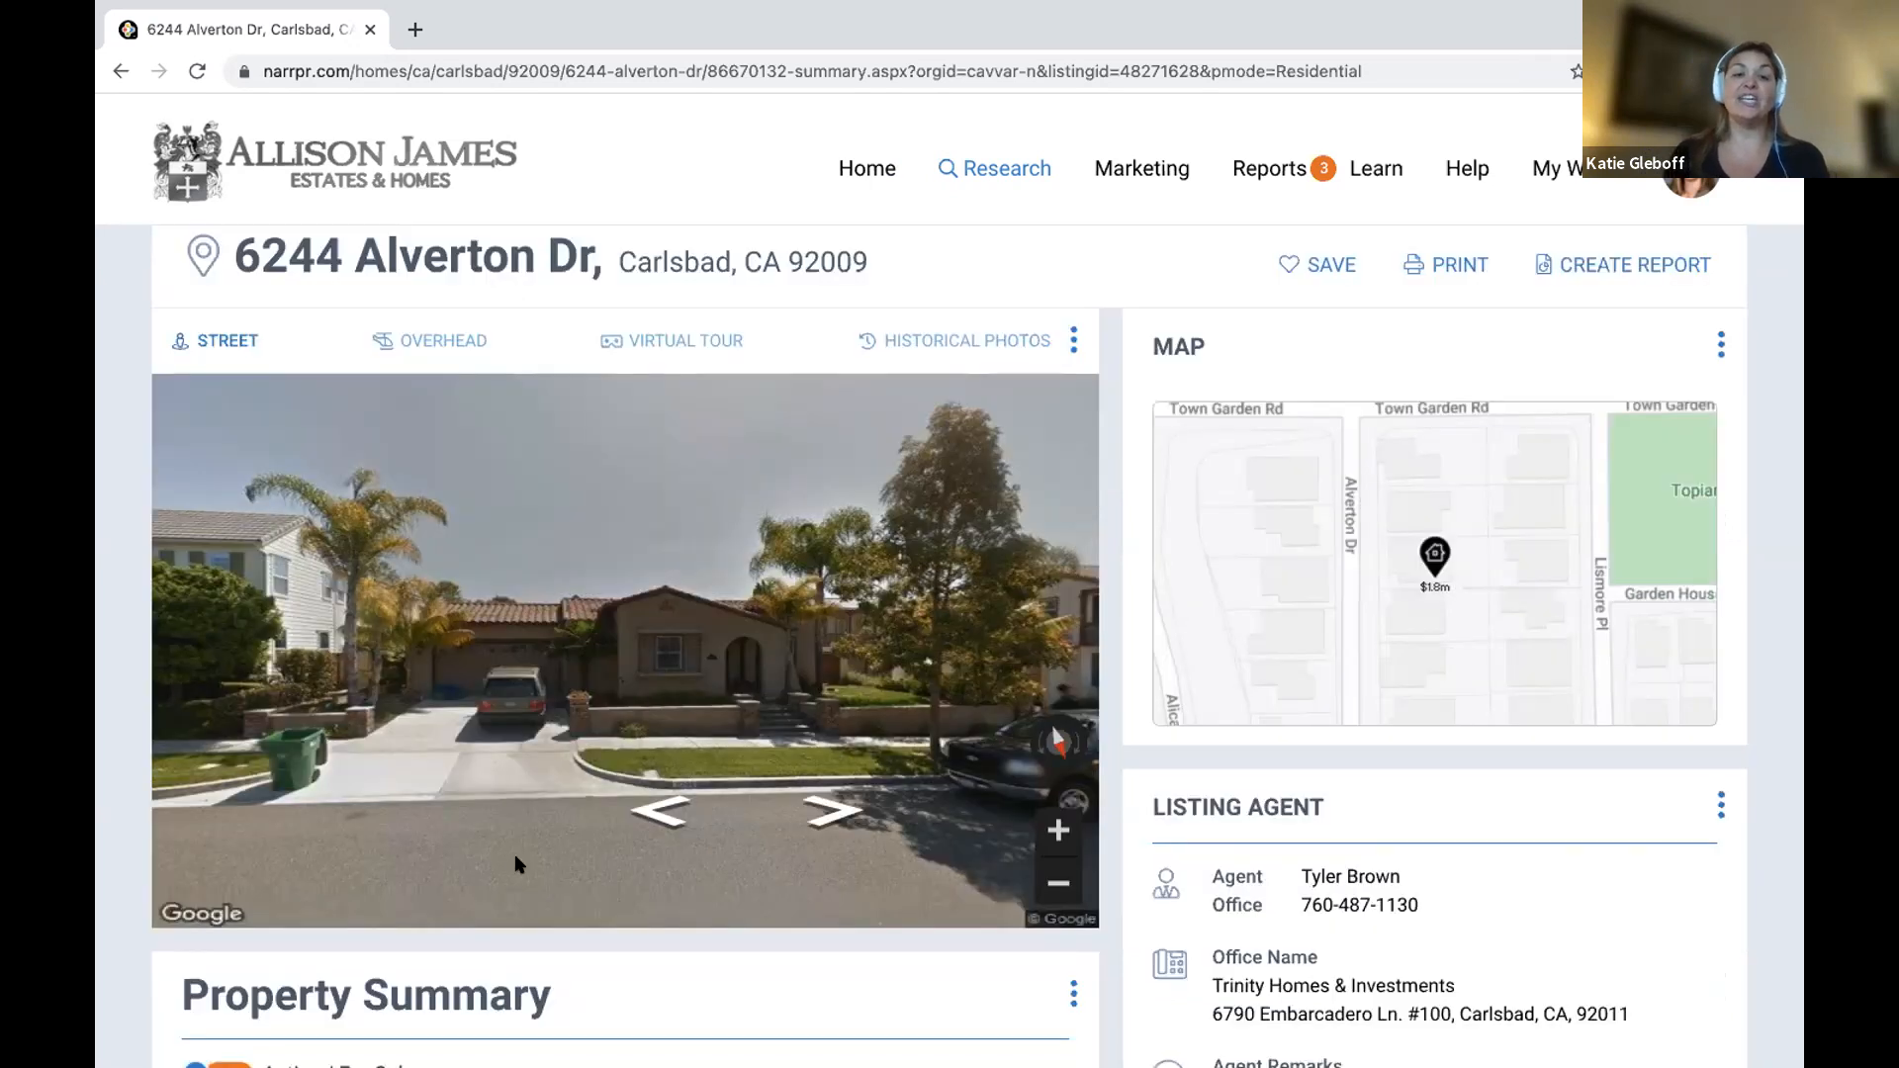
{"action": "scroll", "coordinate": [520, 852], "scroll_direction": "down", "scroll_amount": 3}
{"action": "scroll", "coordinate": [522, 854], "scroll_direction": "down", "scroll_amount": 10}
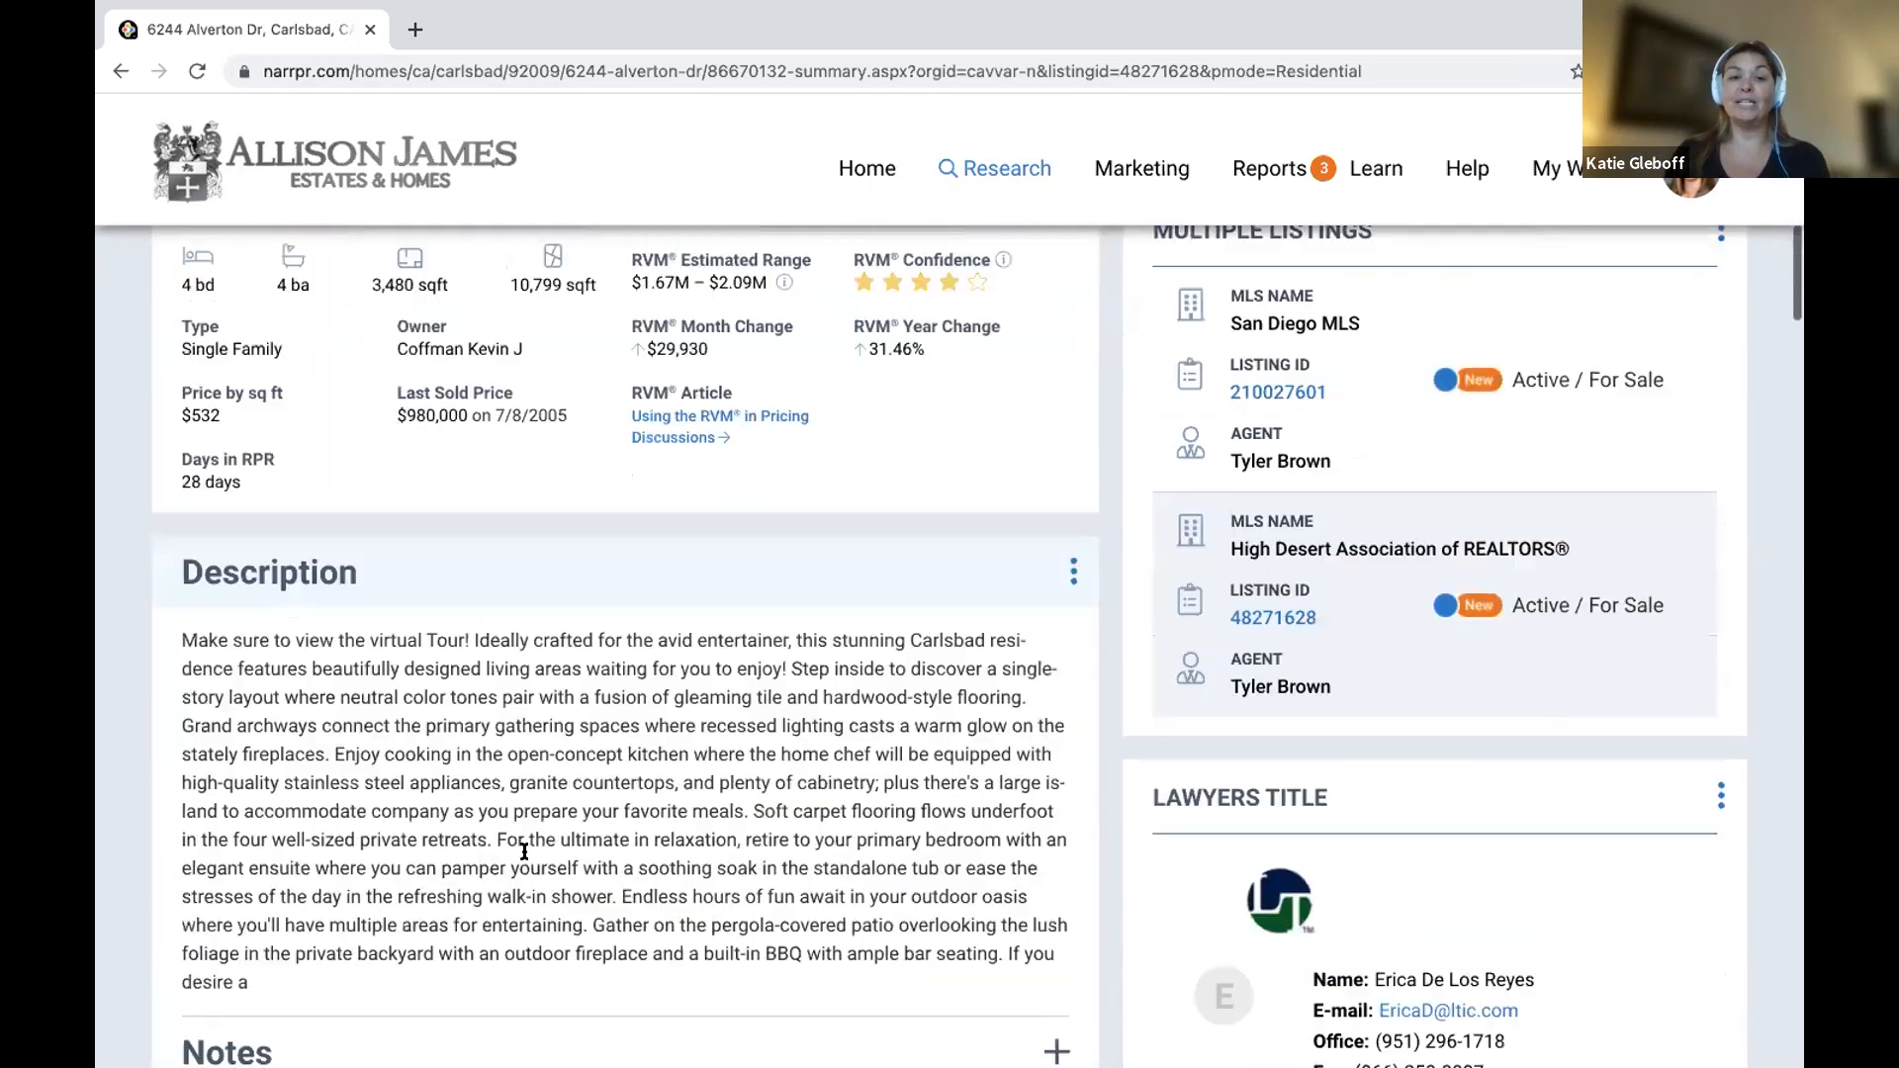
{"action": "scroll", "coordinate": [523, 857], "scroll_direction": "down", "scroll_amount": 7}
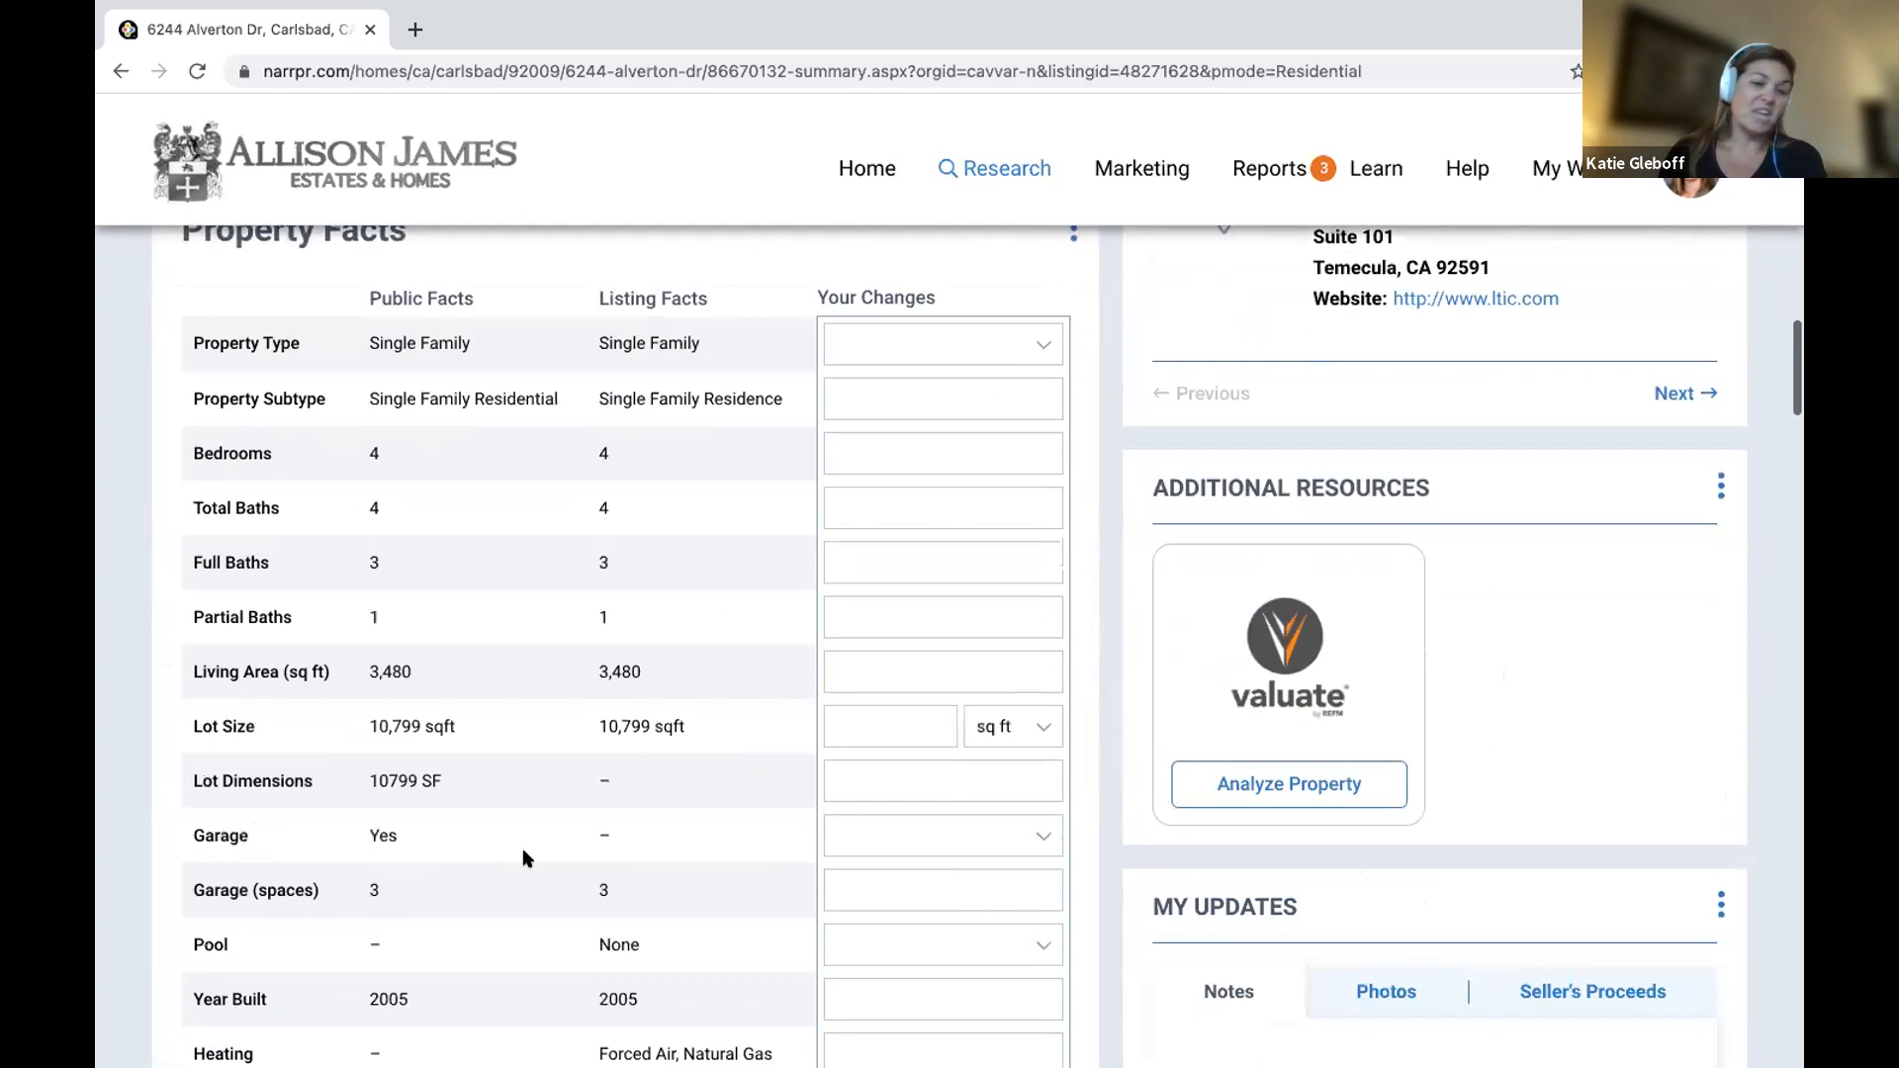
{"action": "scroll", "coordinate": [524, 857], "scroll_direction": "down", "scroll_amount": 8}
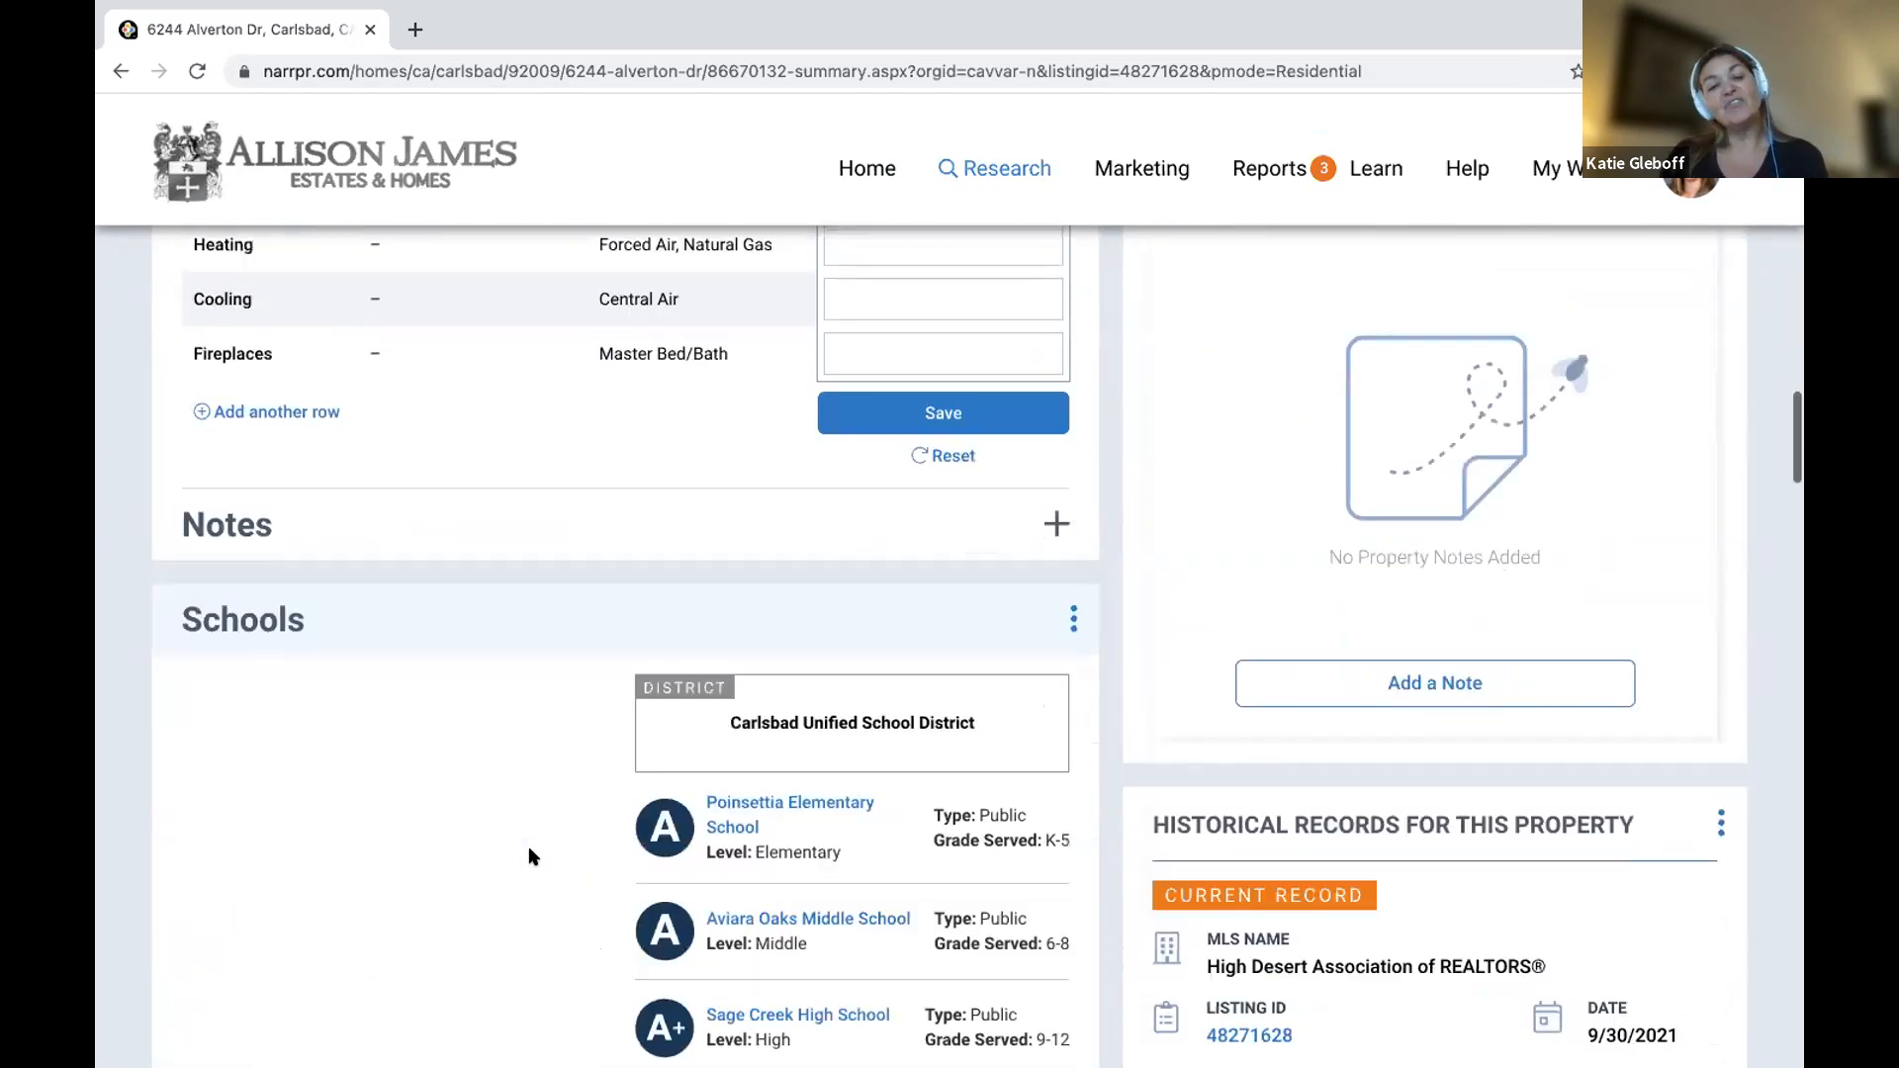
{"action": "scroll", "coordinate": [532, 856], "scroll_direction": "down", "scroll_amount": 10}
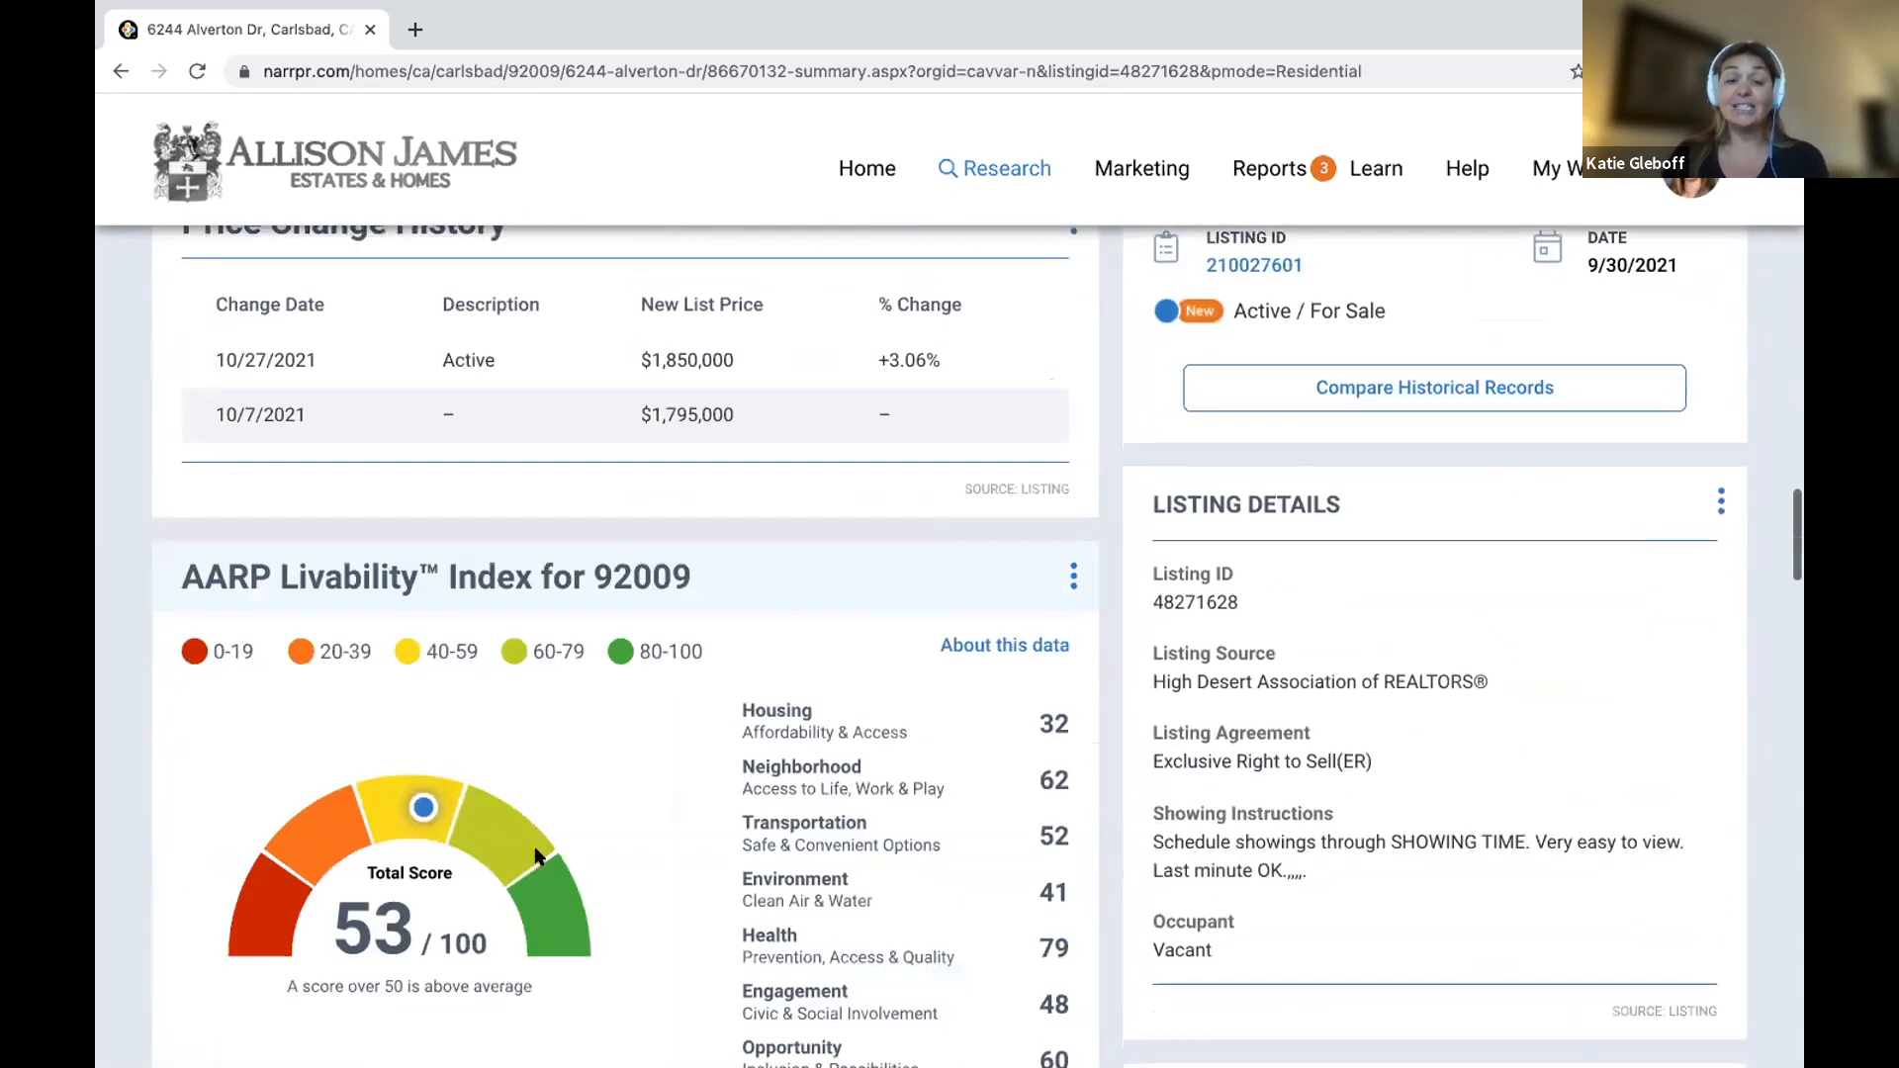
{"action": "scroll", "coordinate": [537, 857], "scroll_direction": "down", "scroll_amount": 6}
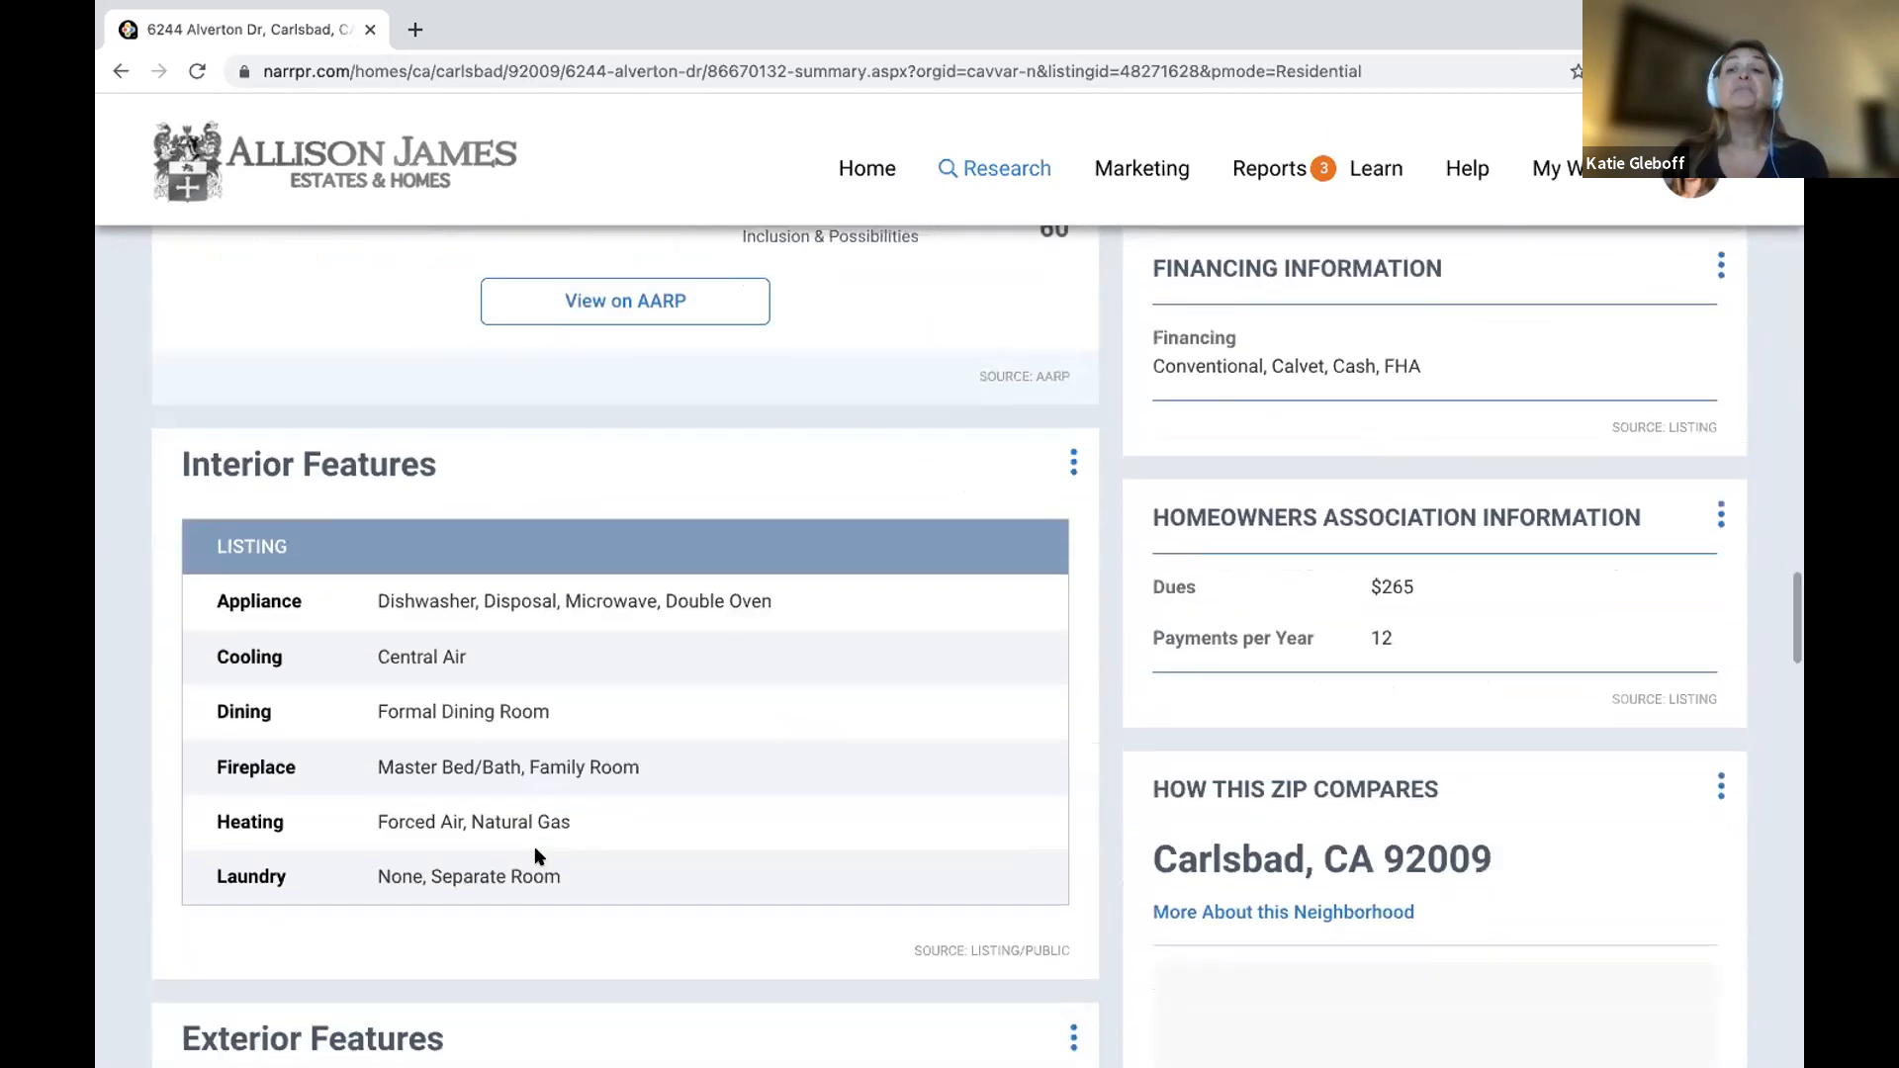
{"action": "scroll", "coordinate": [538, 857], "scroll_direction": "up", "scroll_amount": 4}
{"action": "scroll", "coordinate": [536, 857], "scroll_direction": "up", "scroll_amount": 20}
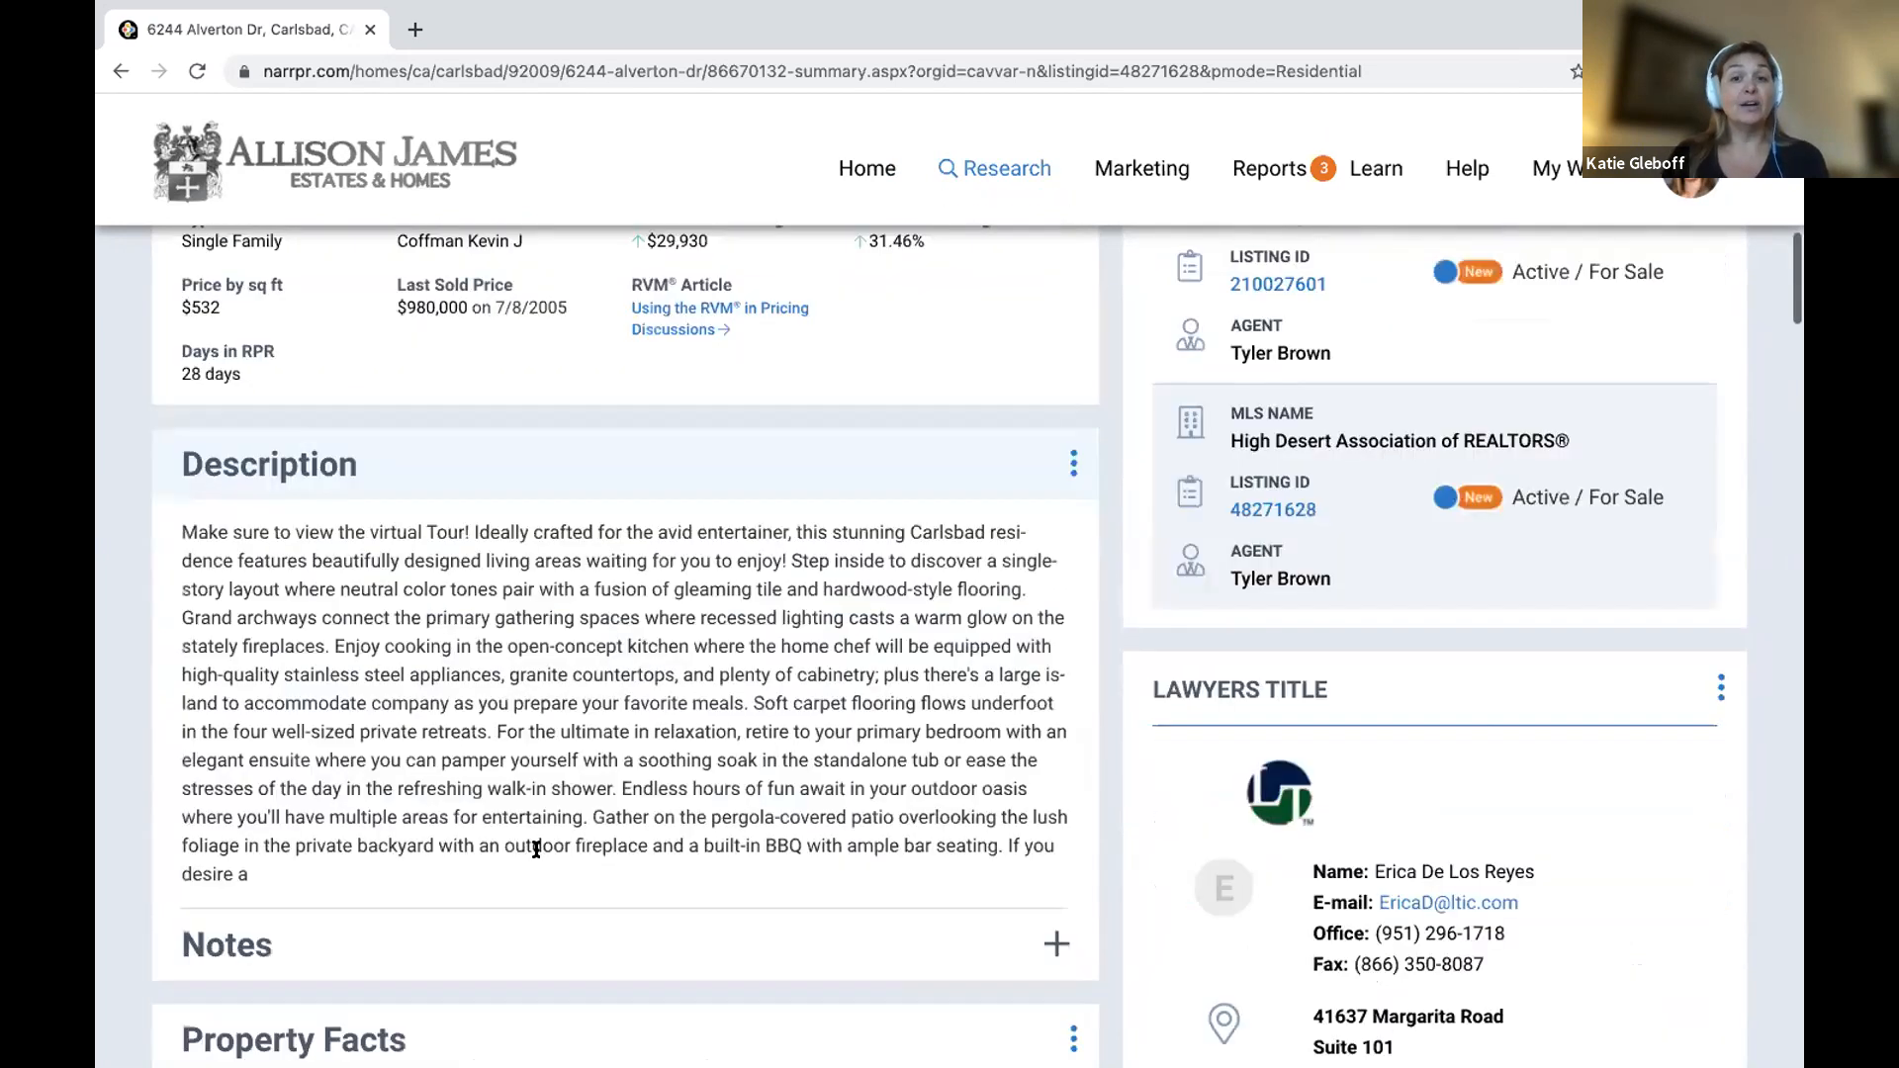
{"action": "scroll", "coordinate": [536, 850], "scroll_direction": "up", "scroll_amount": 5}
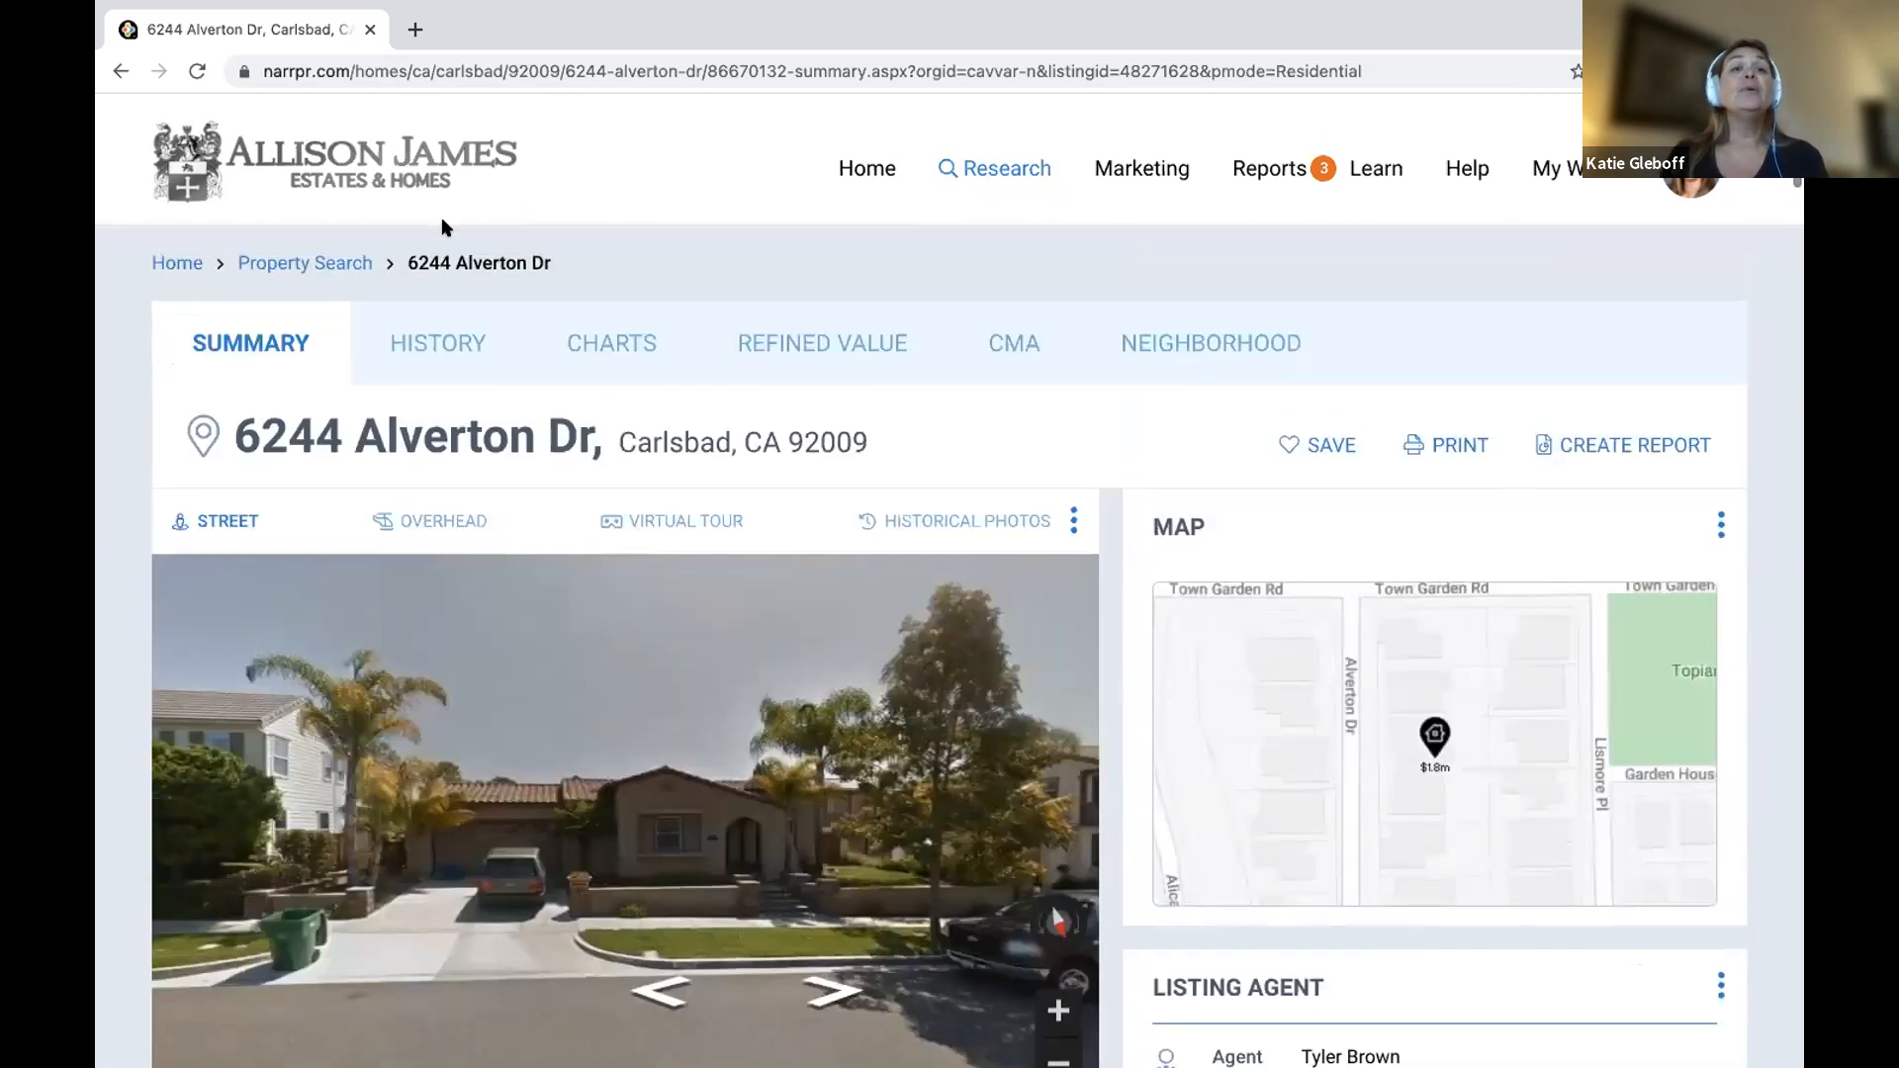
{"action": "left_click", "coordinate": [436, 354]}
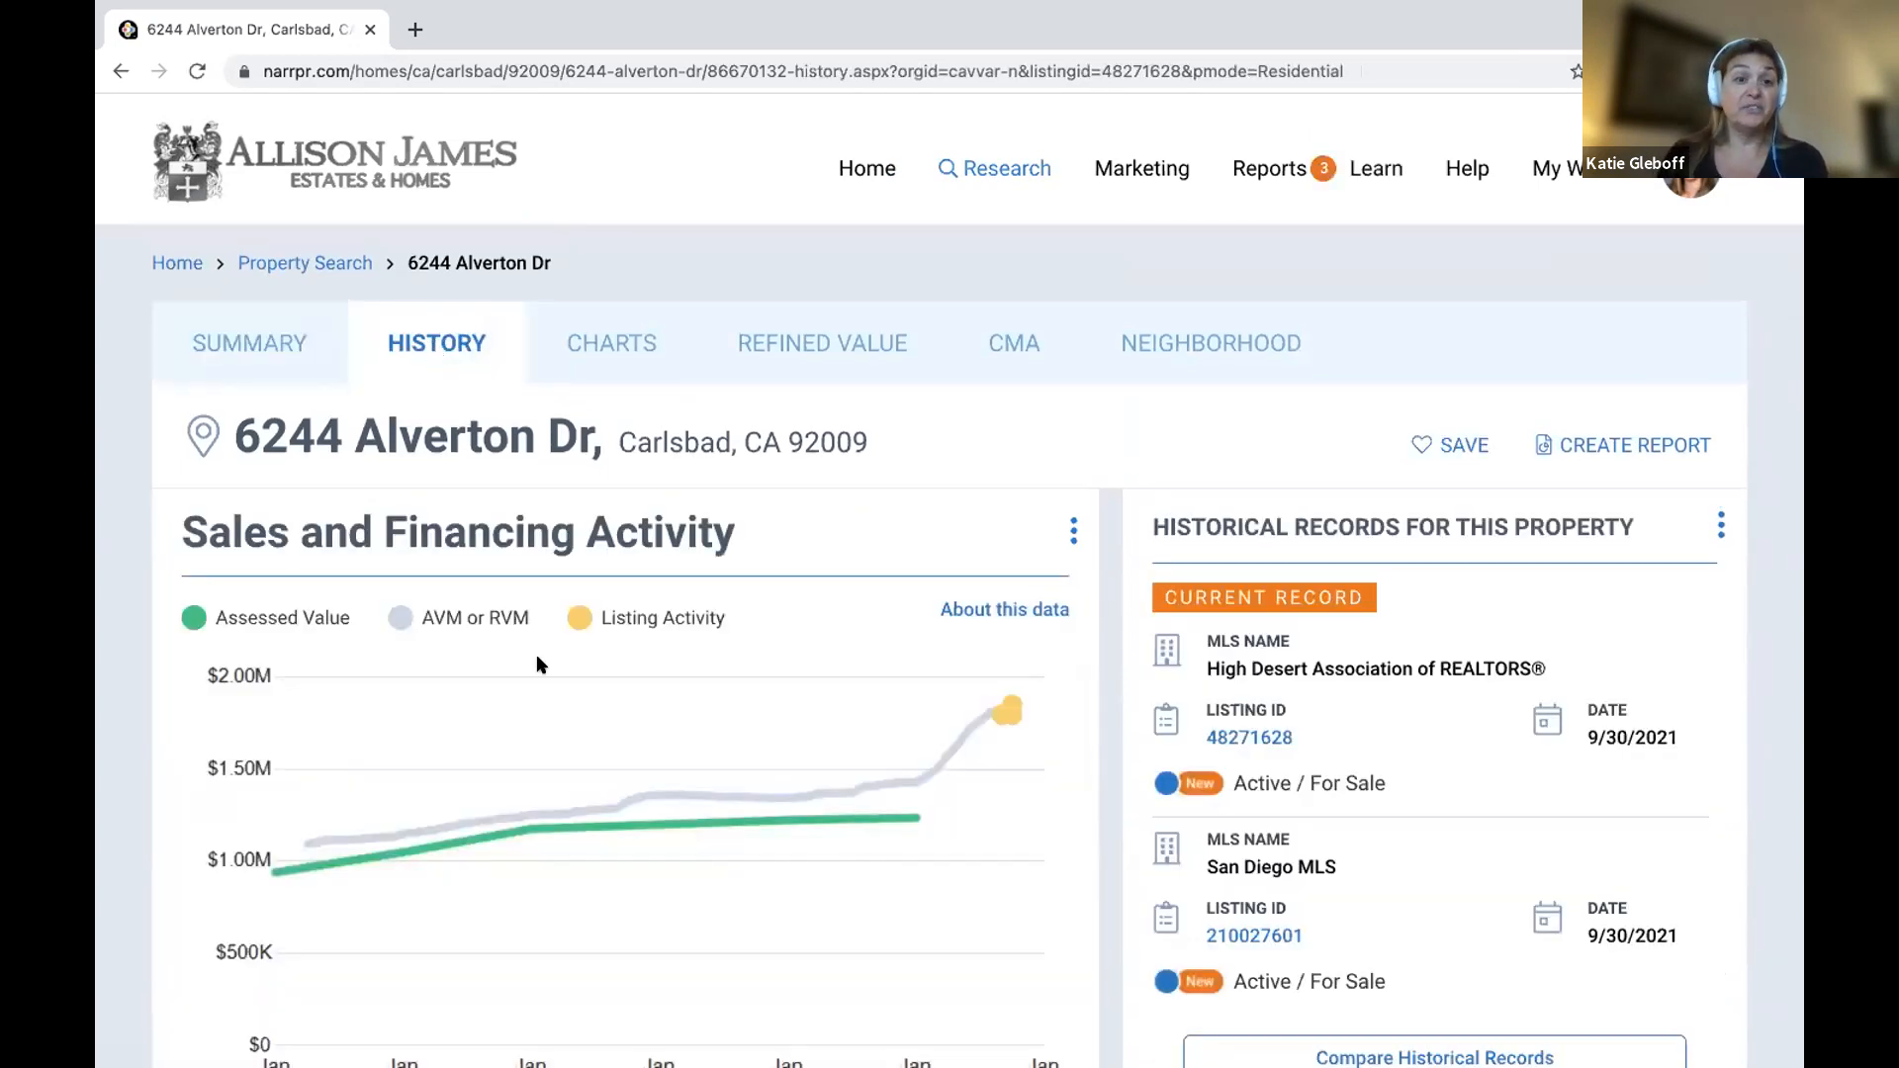
{"action": "scroll", "coordinate": [542, 656], "scroll_direction": "down", "scroll_amount": 7}
{"action": "scroll", "coordinate": [547, 665], "scroll_direction": "down", "scroll_amount": 13}
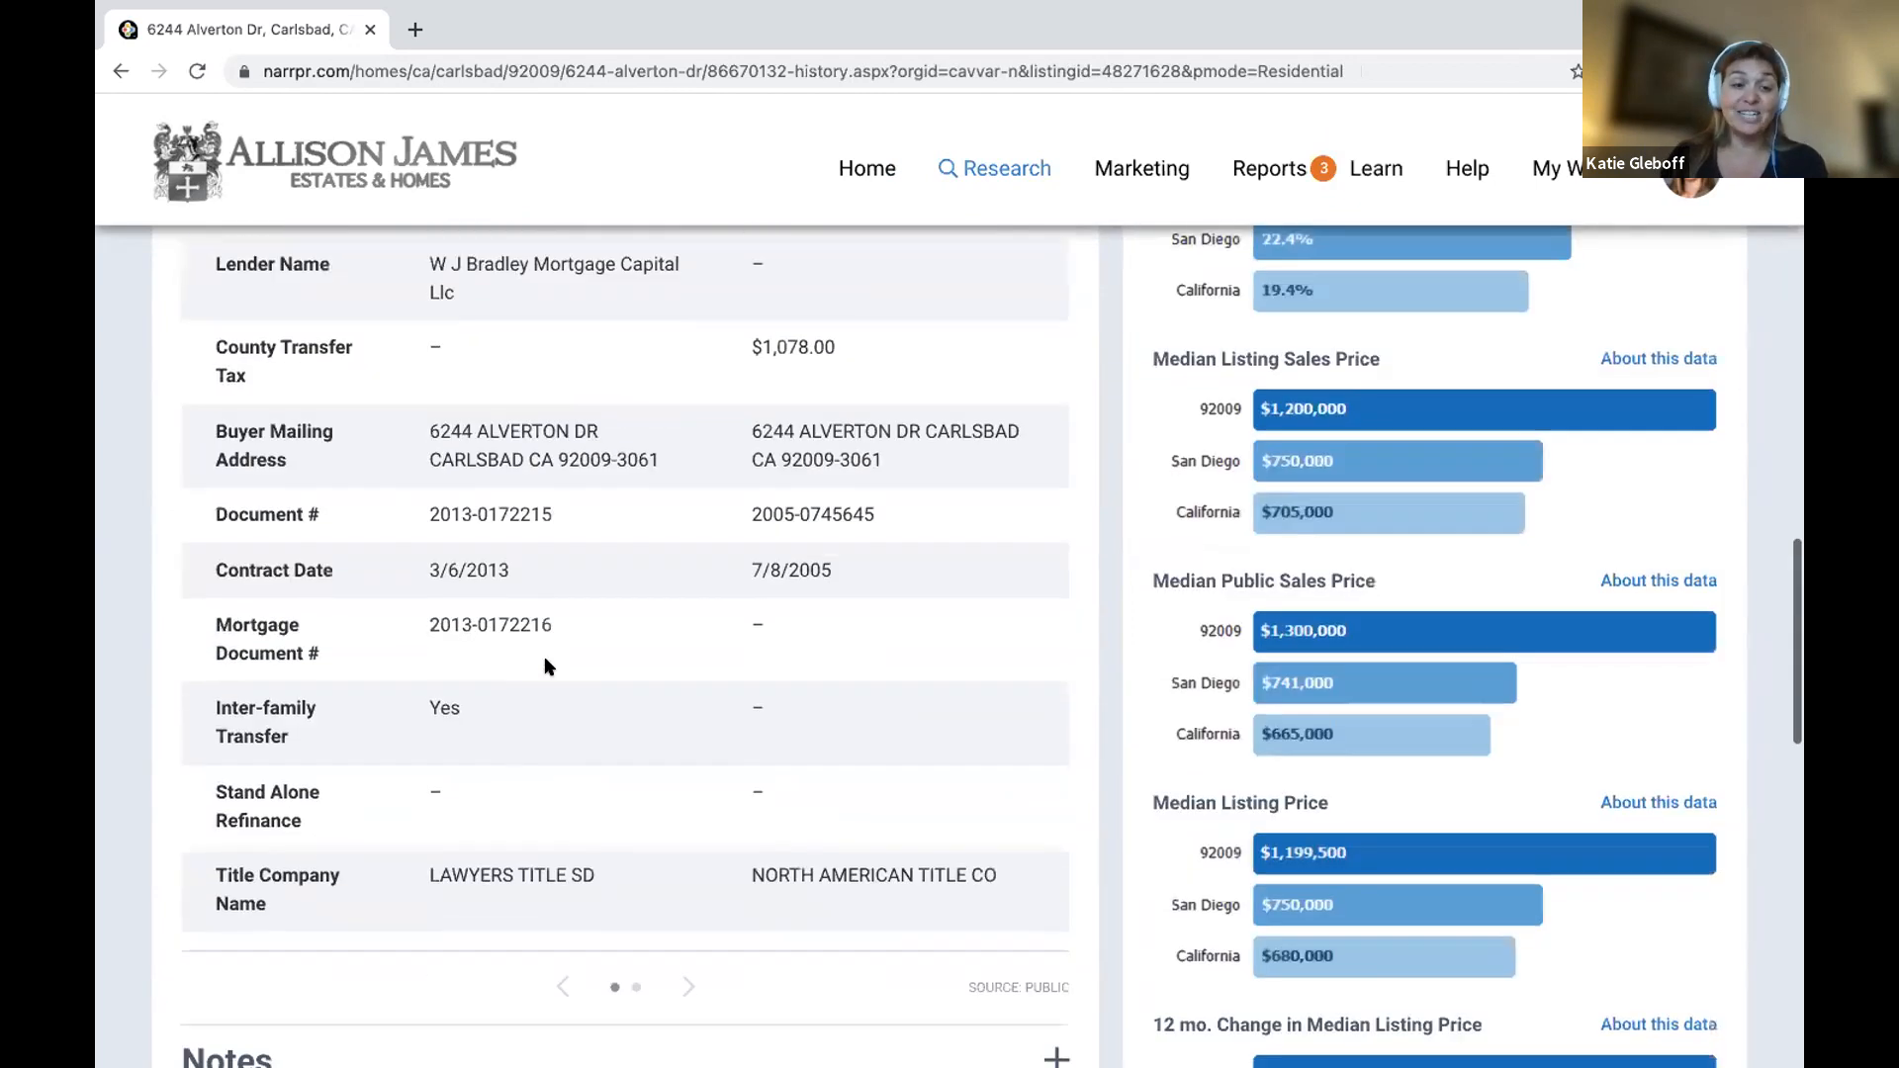
{"action": "scroll", "coordinate": [547, 667], "scroll_direction": "down", "scroll_amount": 16}
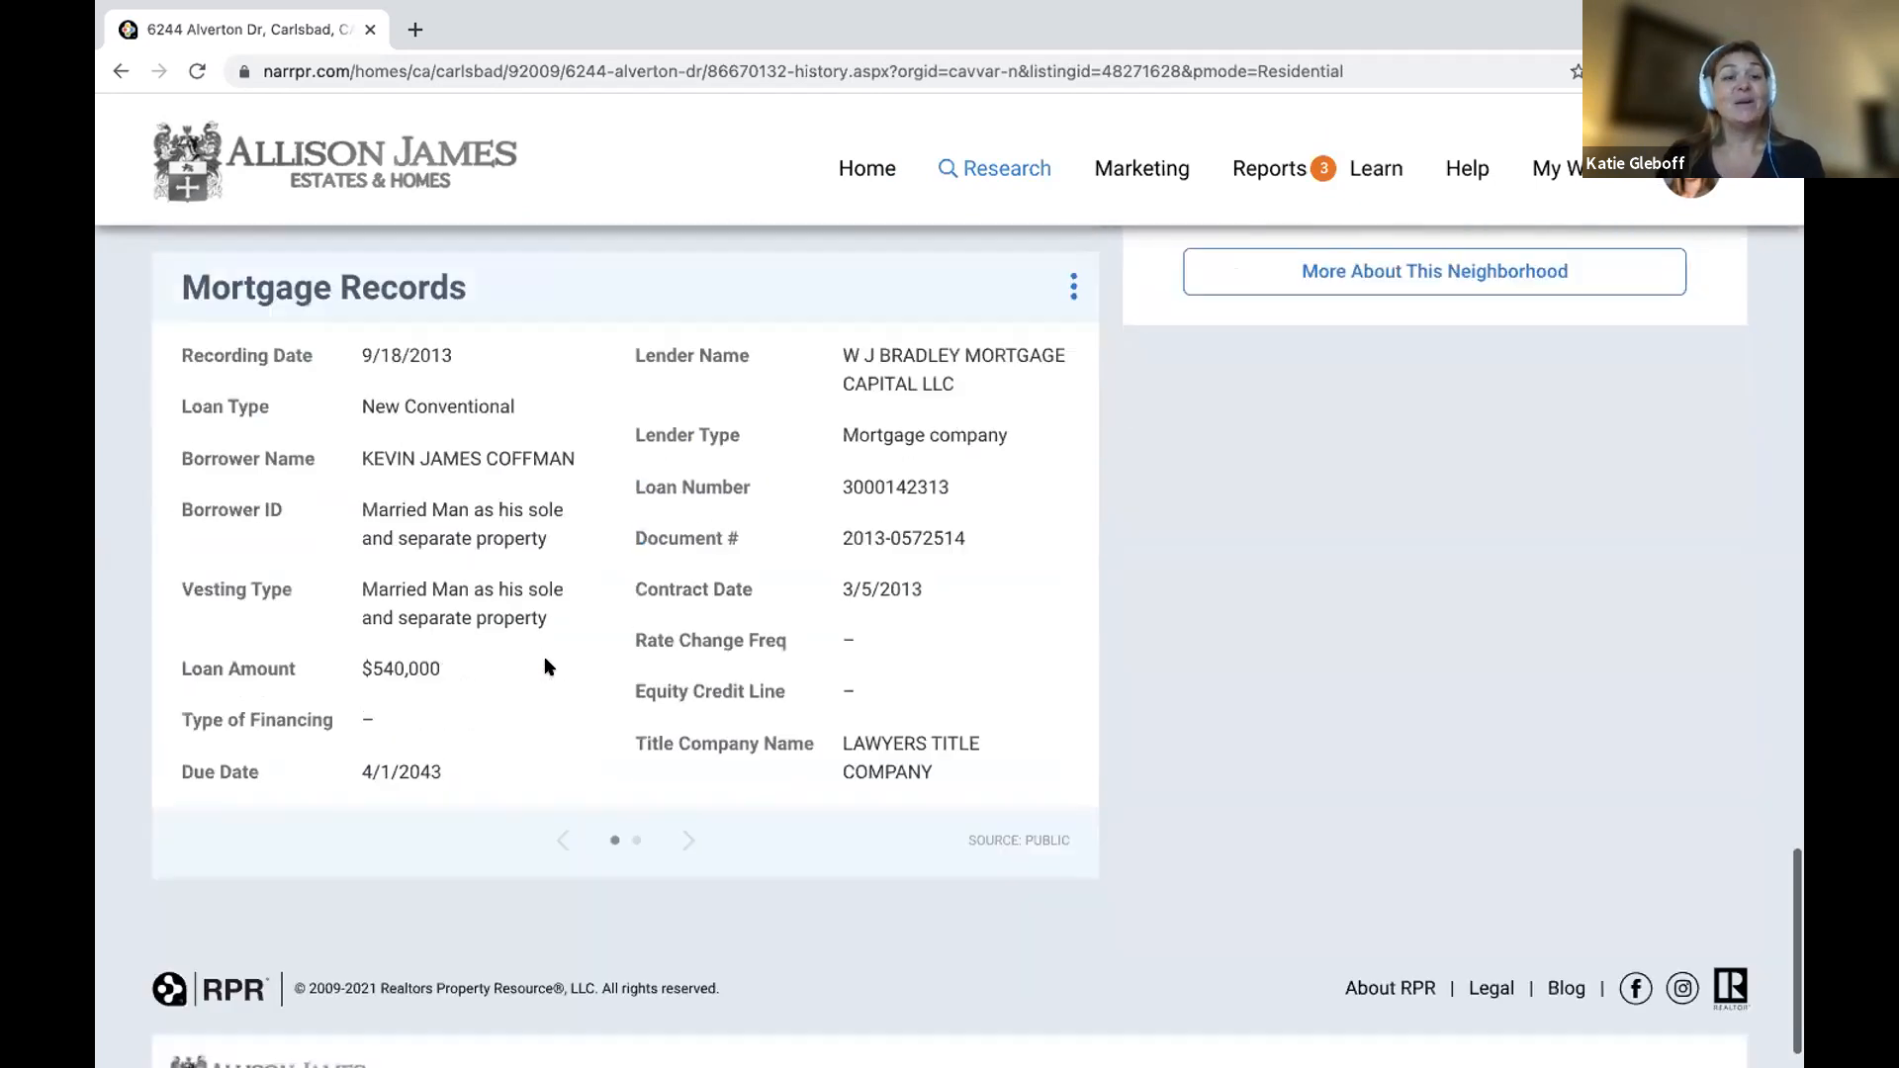
{"action": "scroll", "coordinate": [544, 656], "scroll_direction": "up", "scroll_amount": 15}
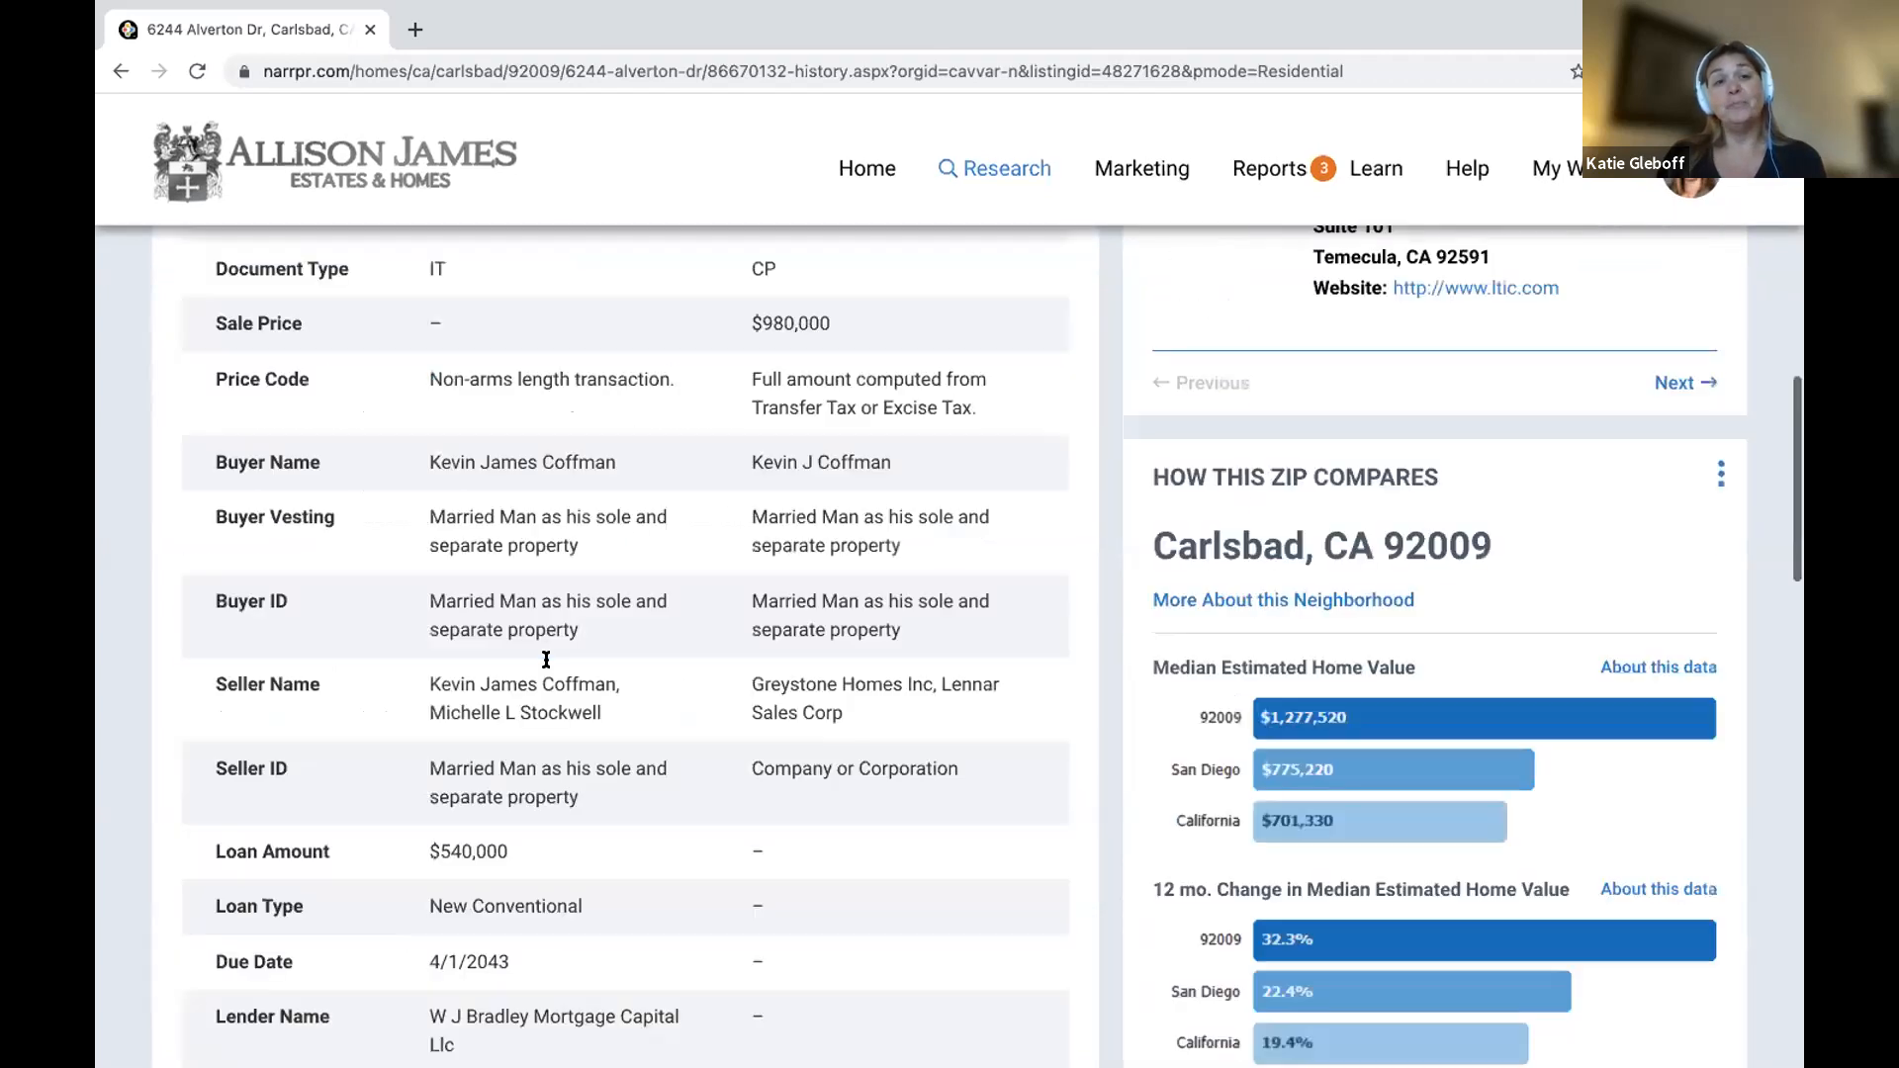
{"action": "scroll", "coordinate": [547, 660], "scroll_direction": "up", "scroll_amount": 10}
Step through the Charts, Refined Value and CMA pages, then start a report for the property.
{"action": "left_click", "coordinate": [604, 344]}
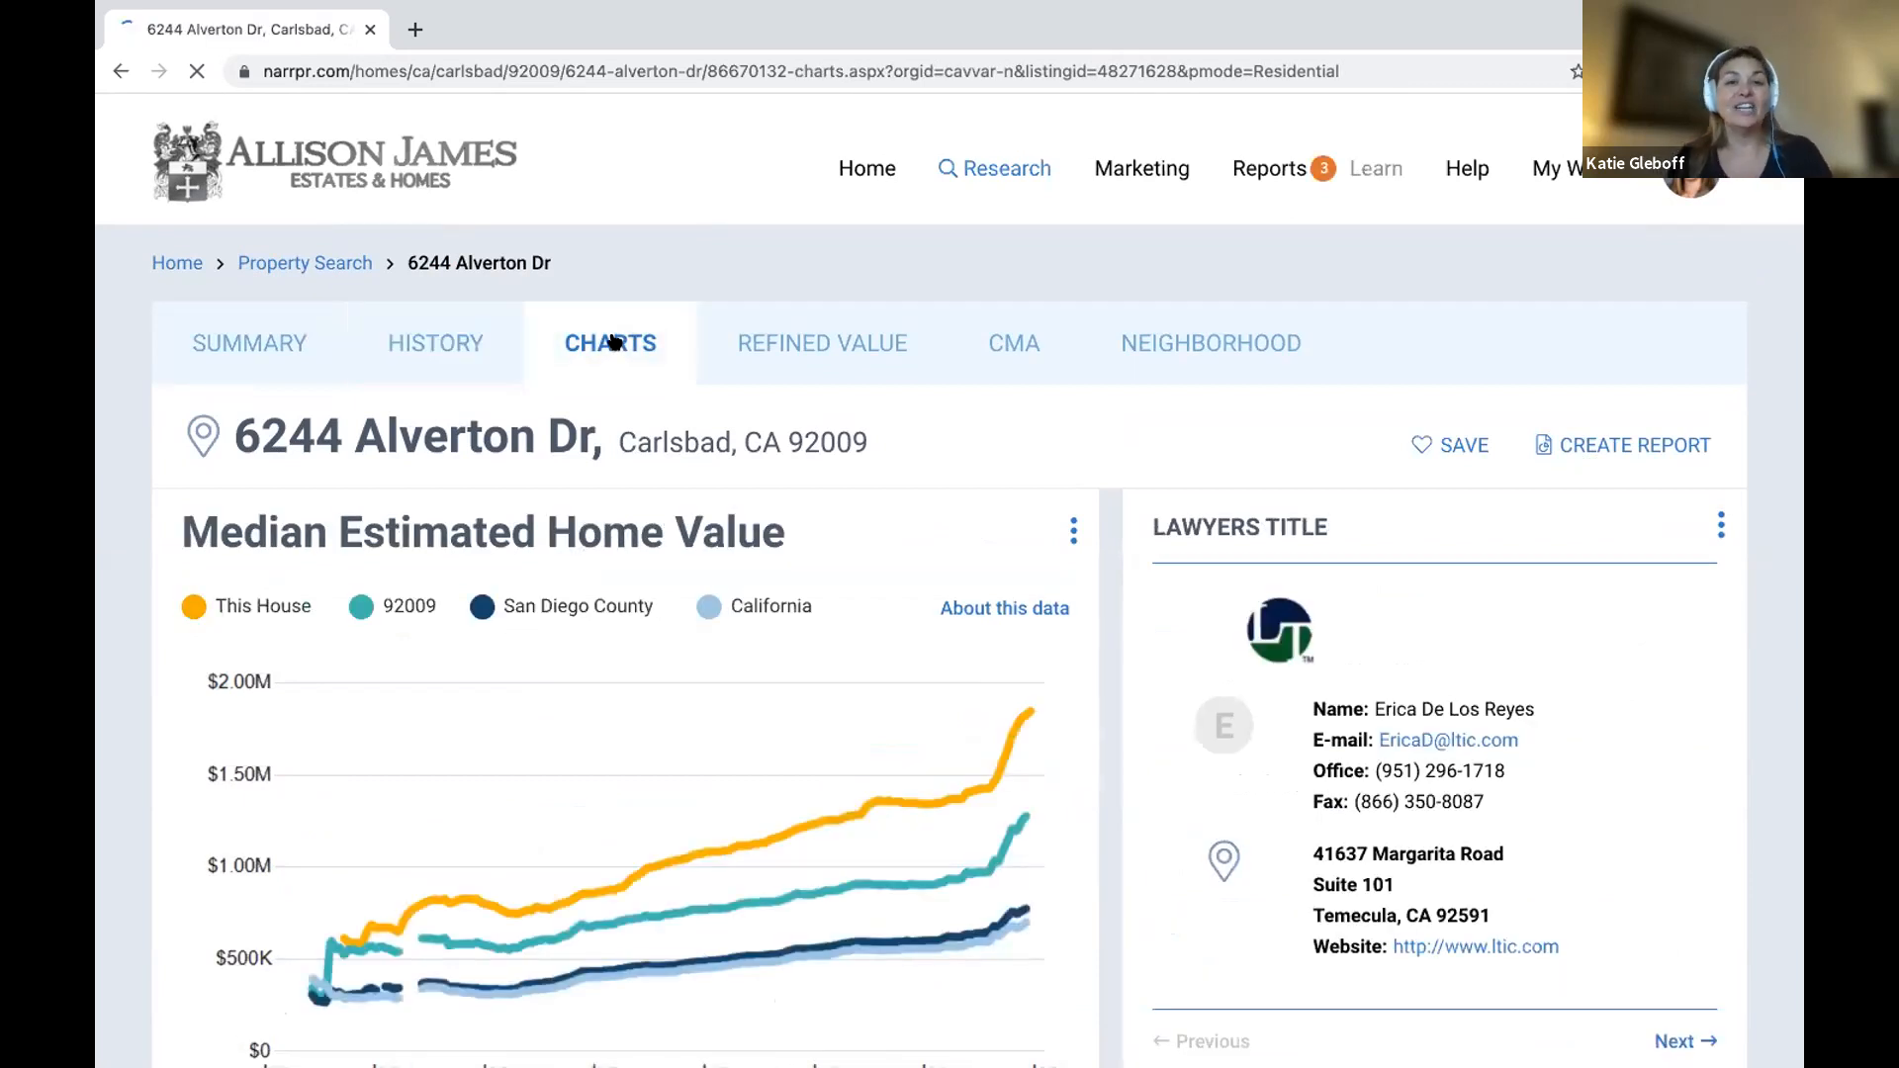
{"action": "left_click", "coordinate": [838, 358]}
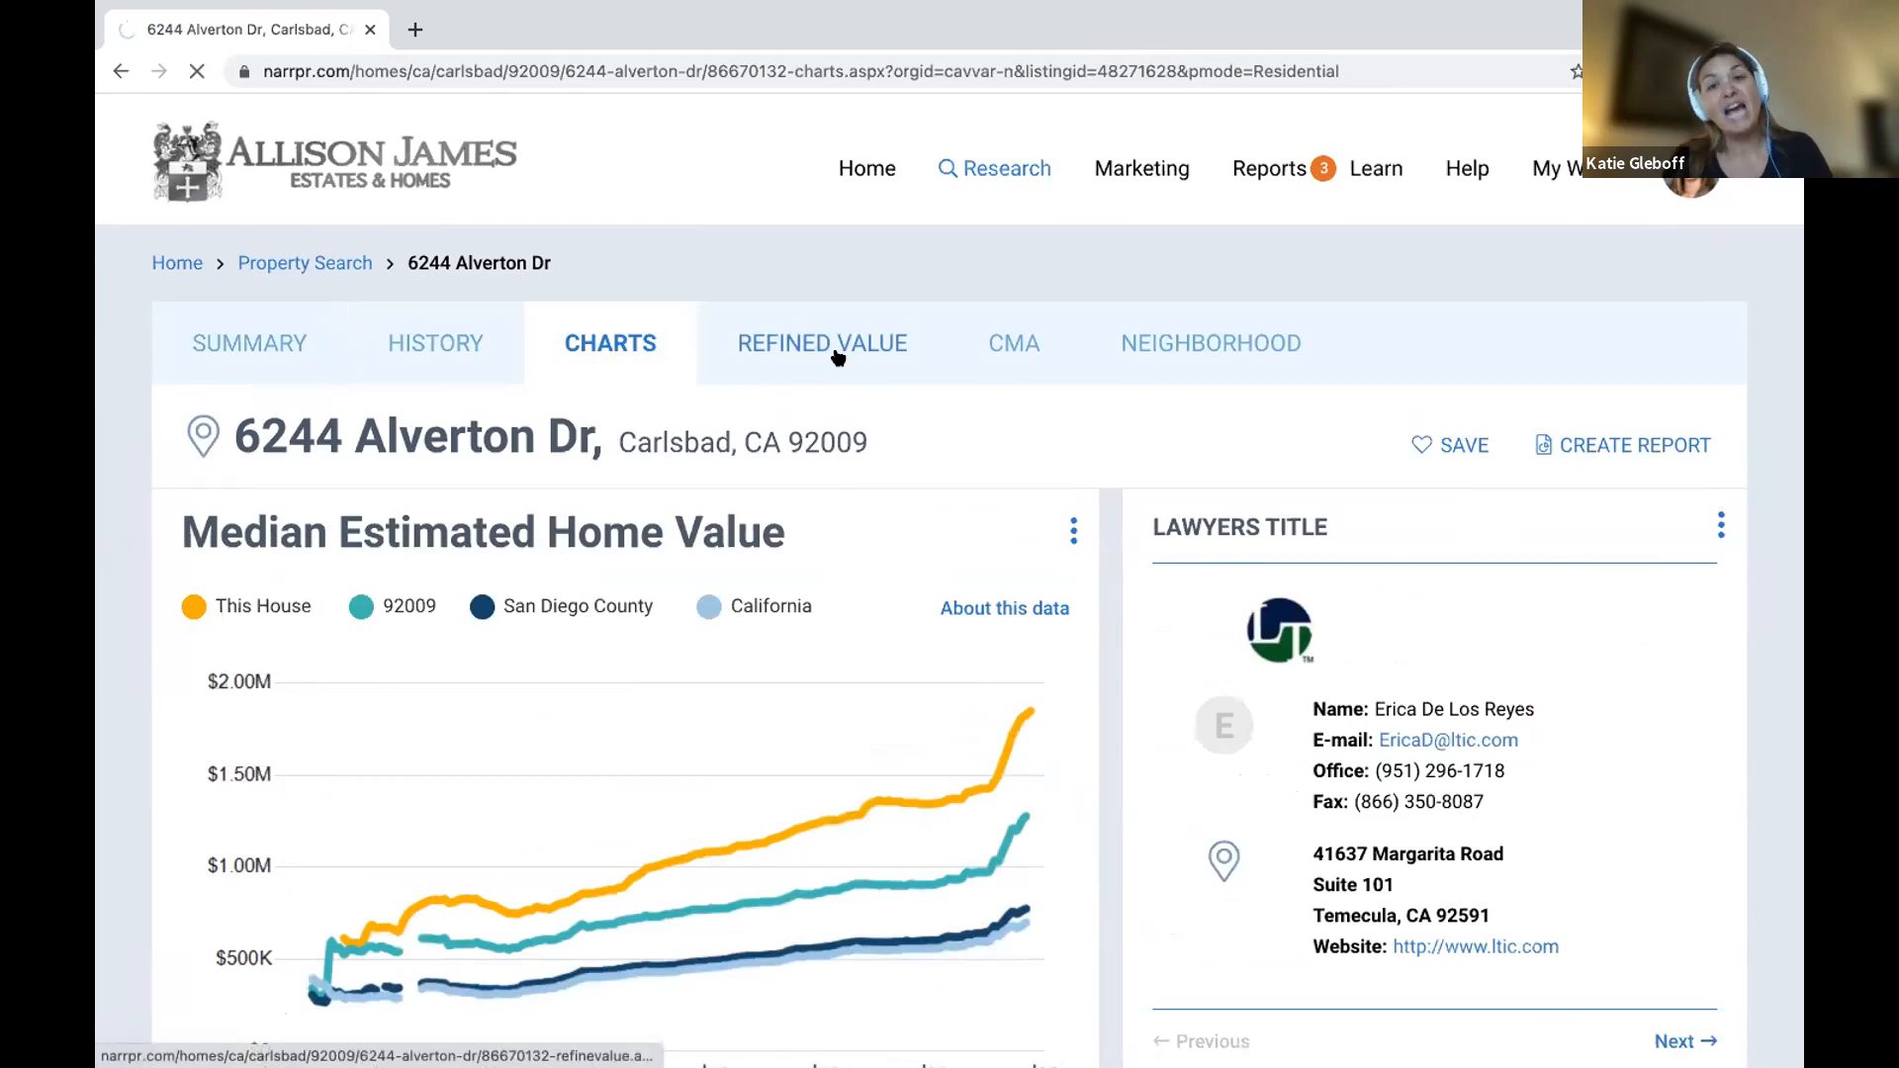
{"action": "left_click", "coordinate": [1010, 342]}
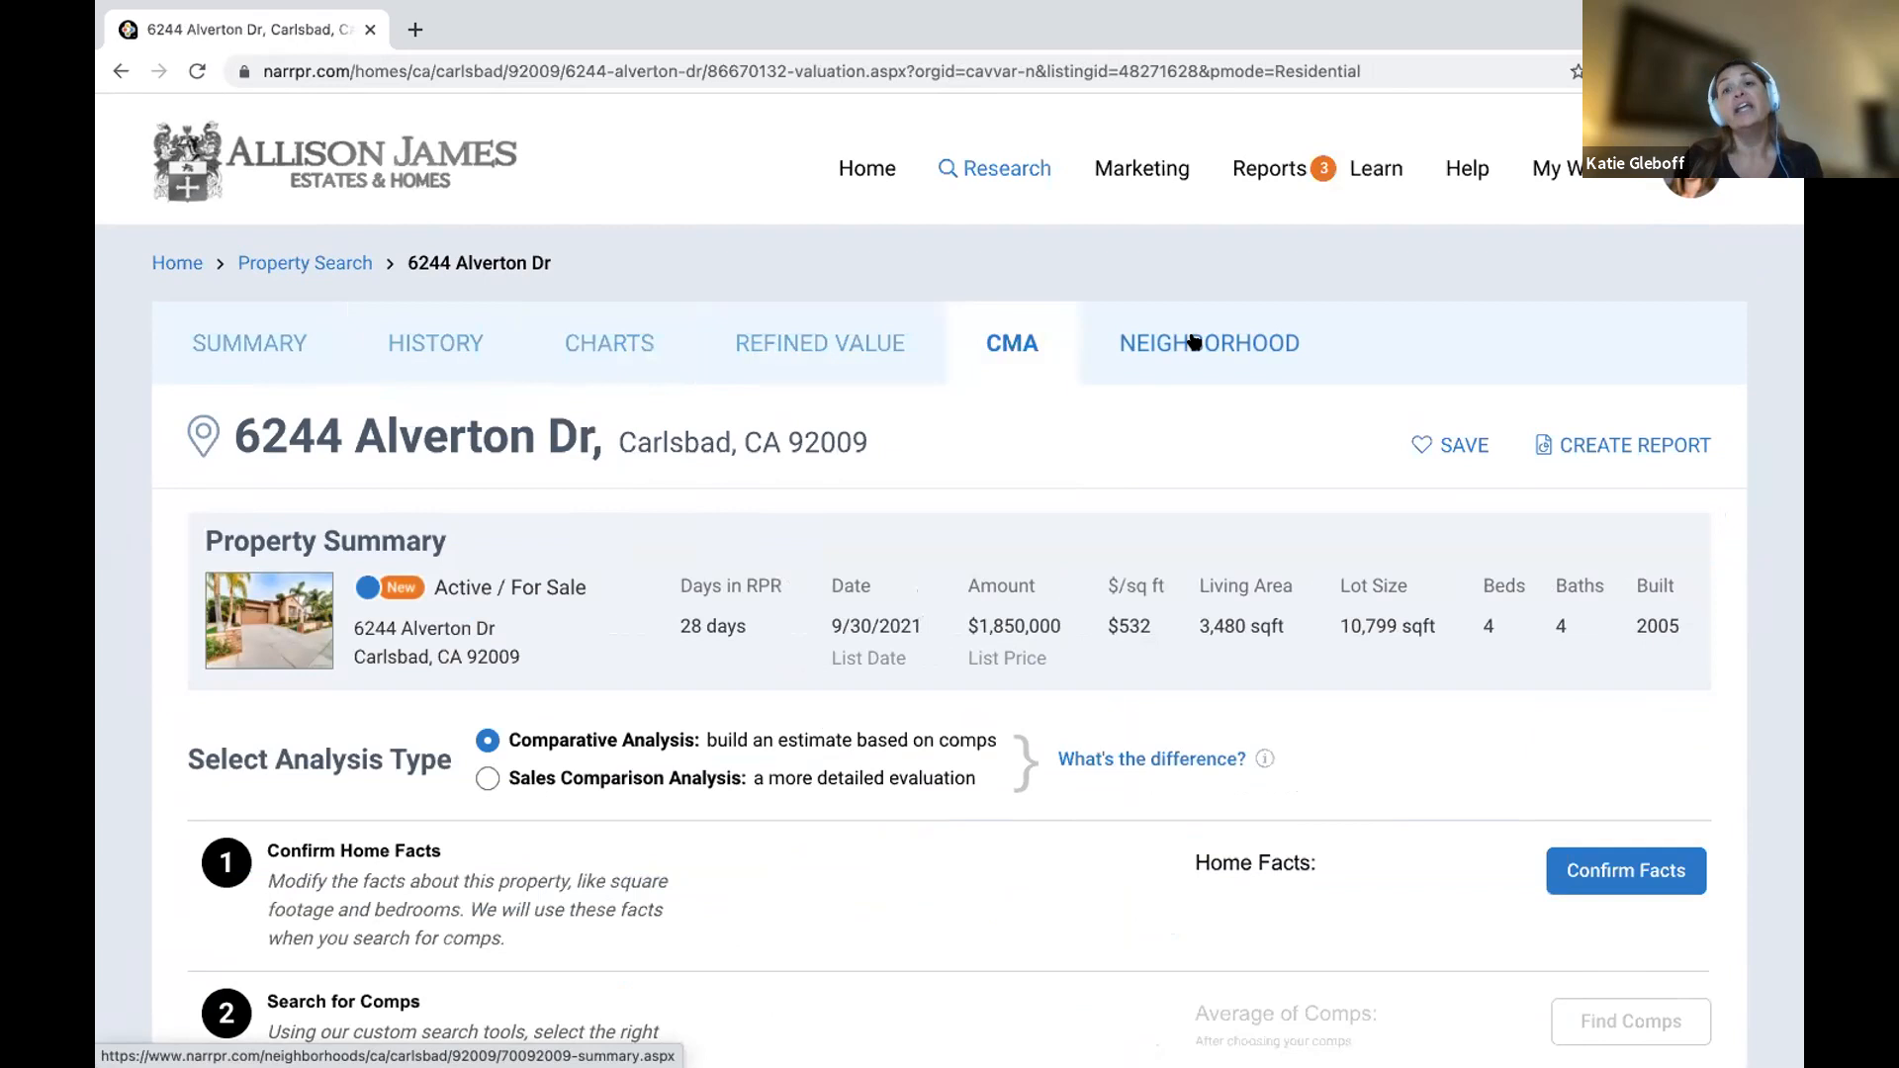
{"action": "left_click", "coordinate": [1601, 446]}
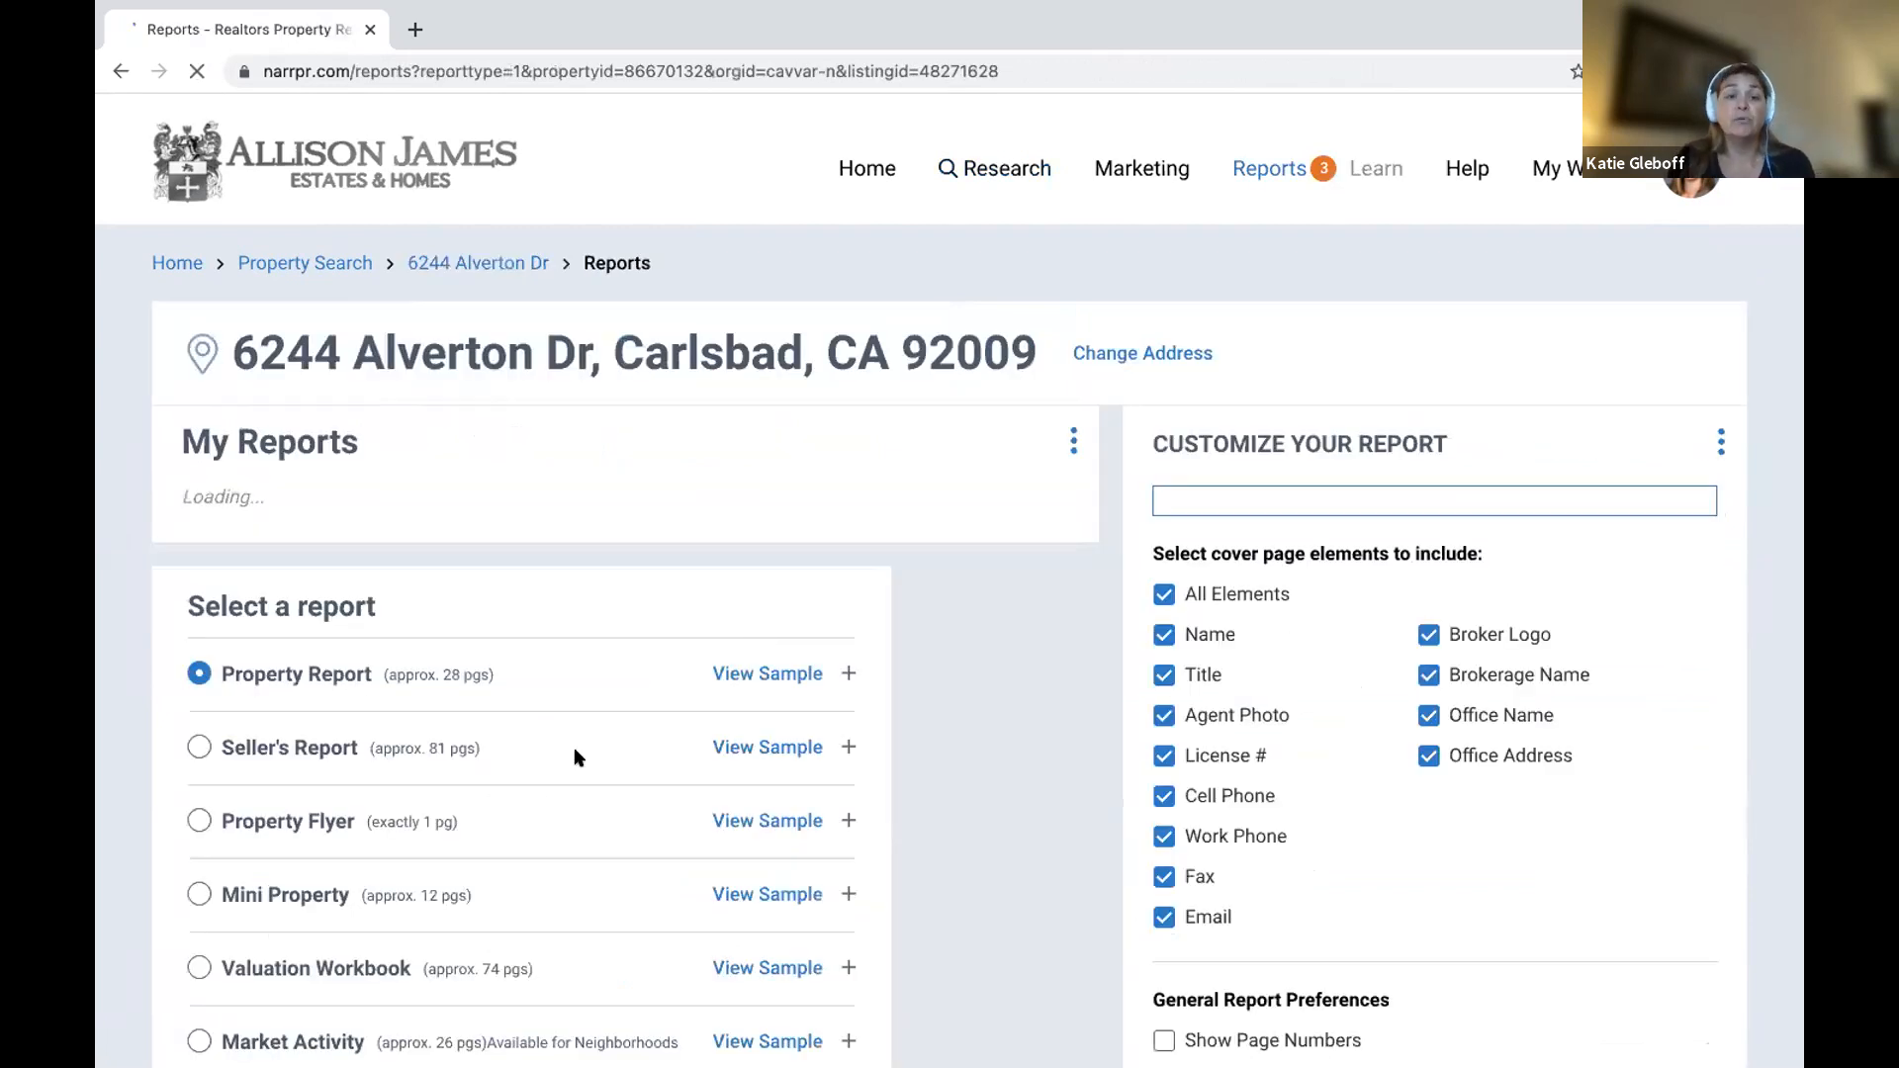
Note the Property Report's page count, preview and close its sample, then expand its content options.
{"action": "scroll", "coordinate": [709, 716], "scroll_direction": "down", "scroll_amount": 5}
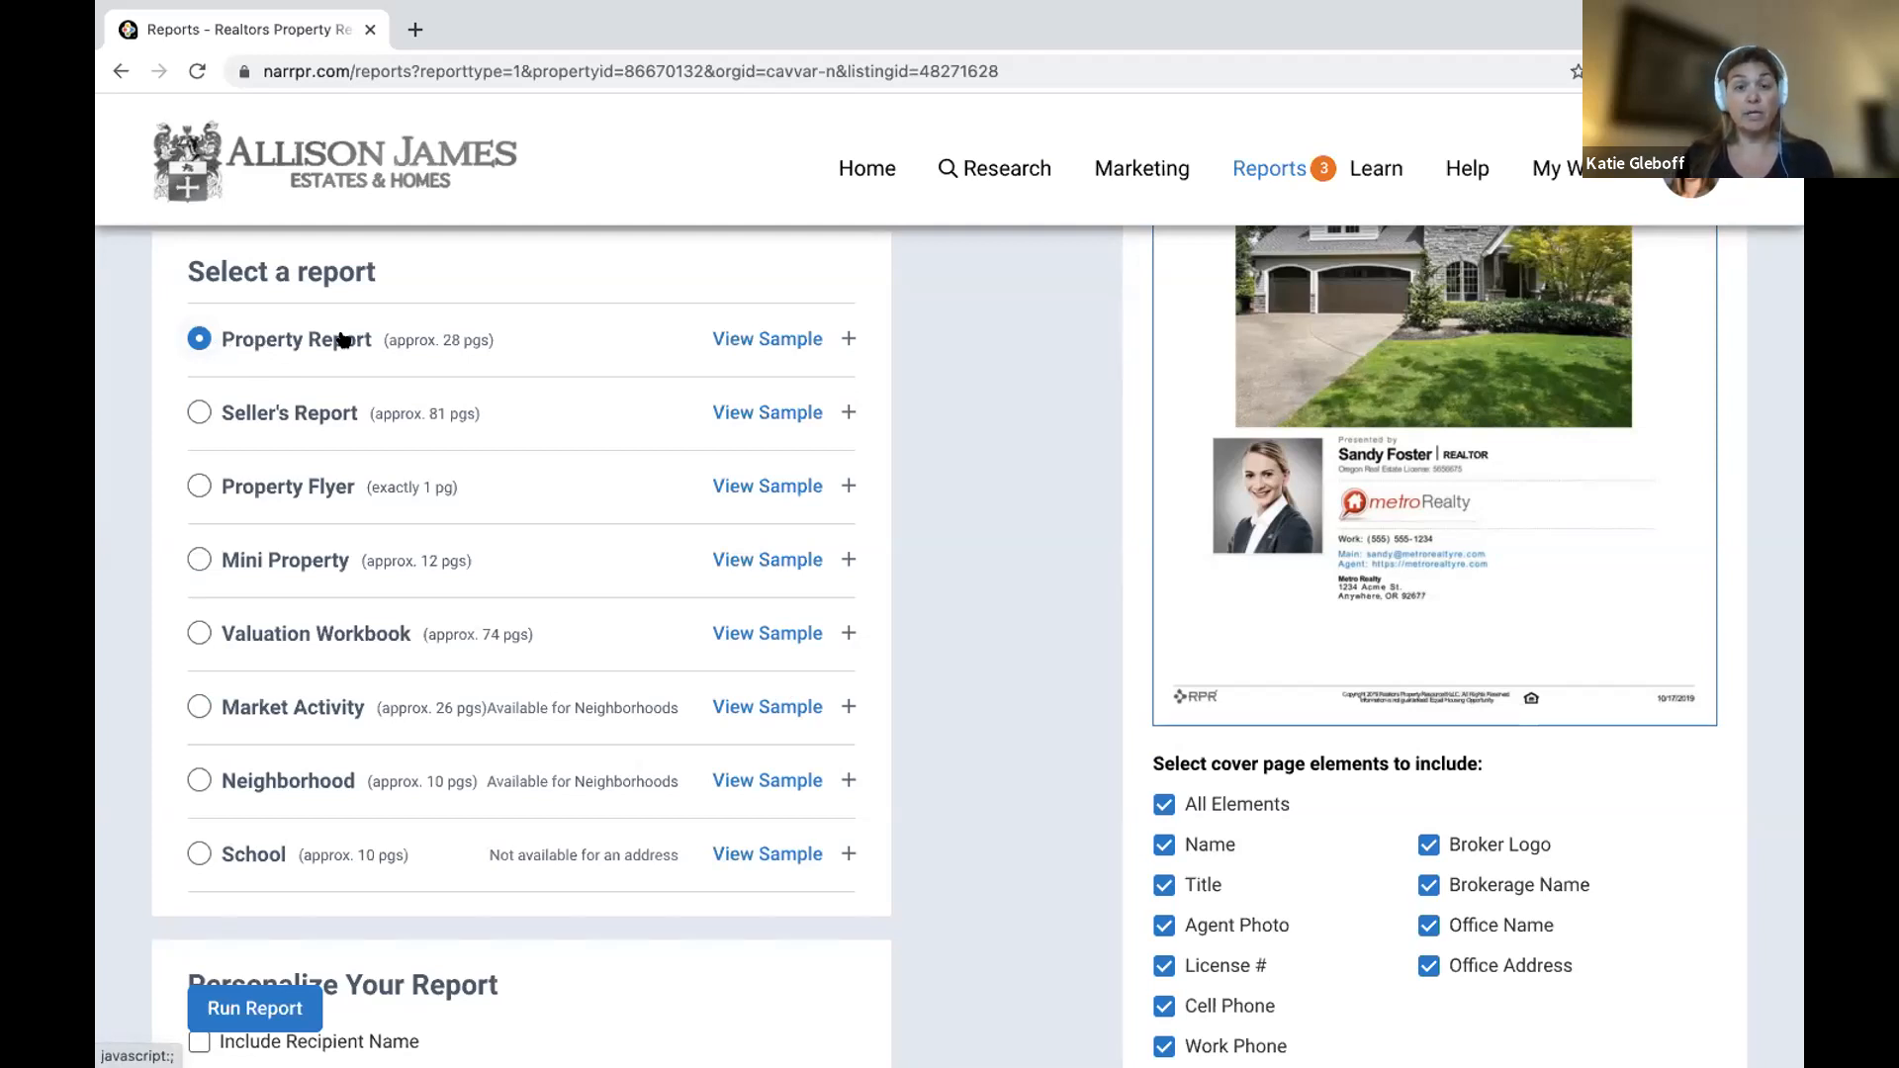
{"action": "scroll", "coordinate": [341, 332], "scroll_direction": "down", "scroll_amount": 3}
{"action": "scroll", "coordinate": [455, 307], "scroll_direction": "up", "scroll_amount": 2}
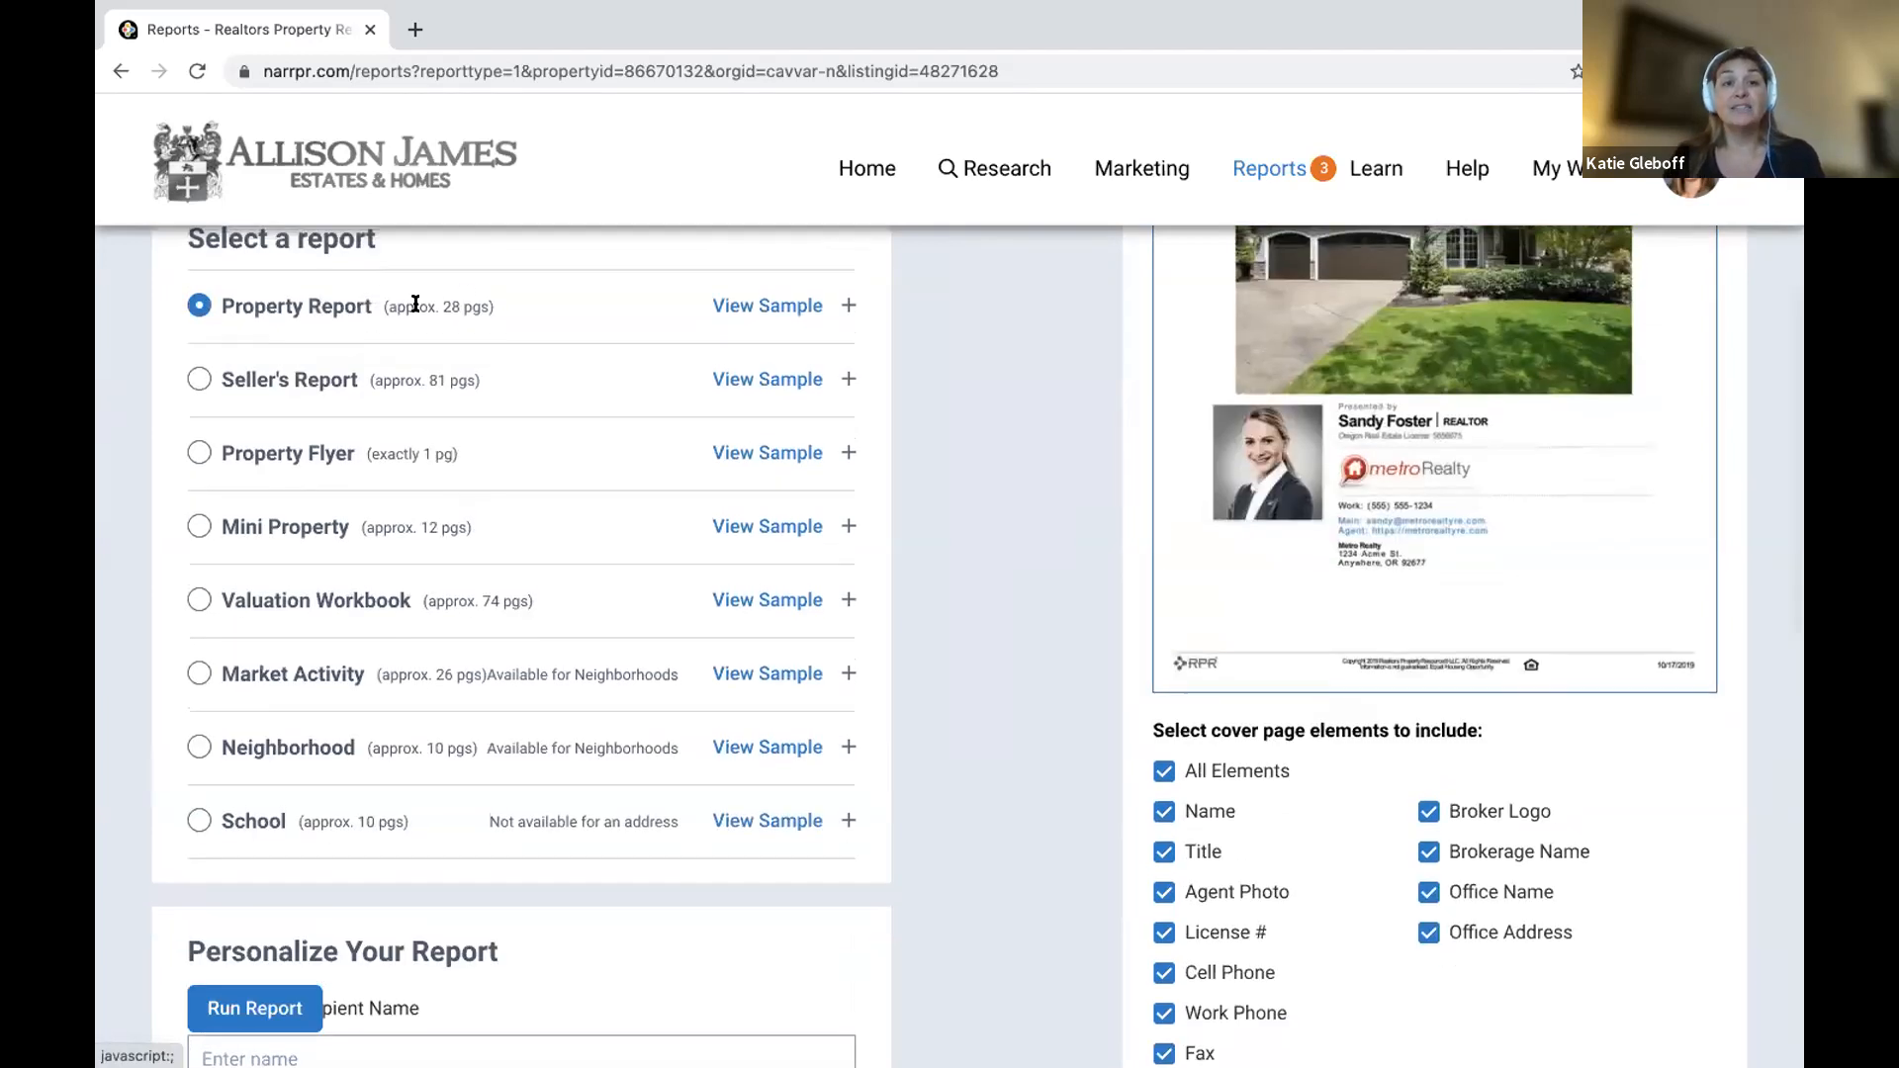
{"action": "left_click_drag", "start_coordinate": [442, 302], "coordinate": [483, 316]}
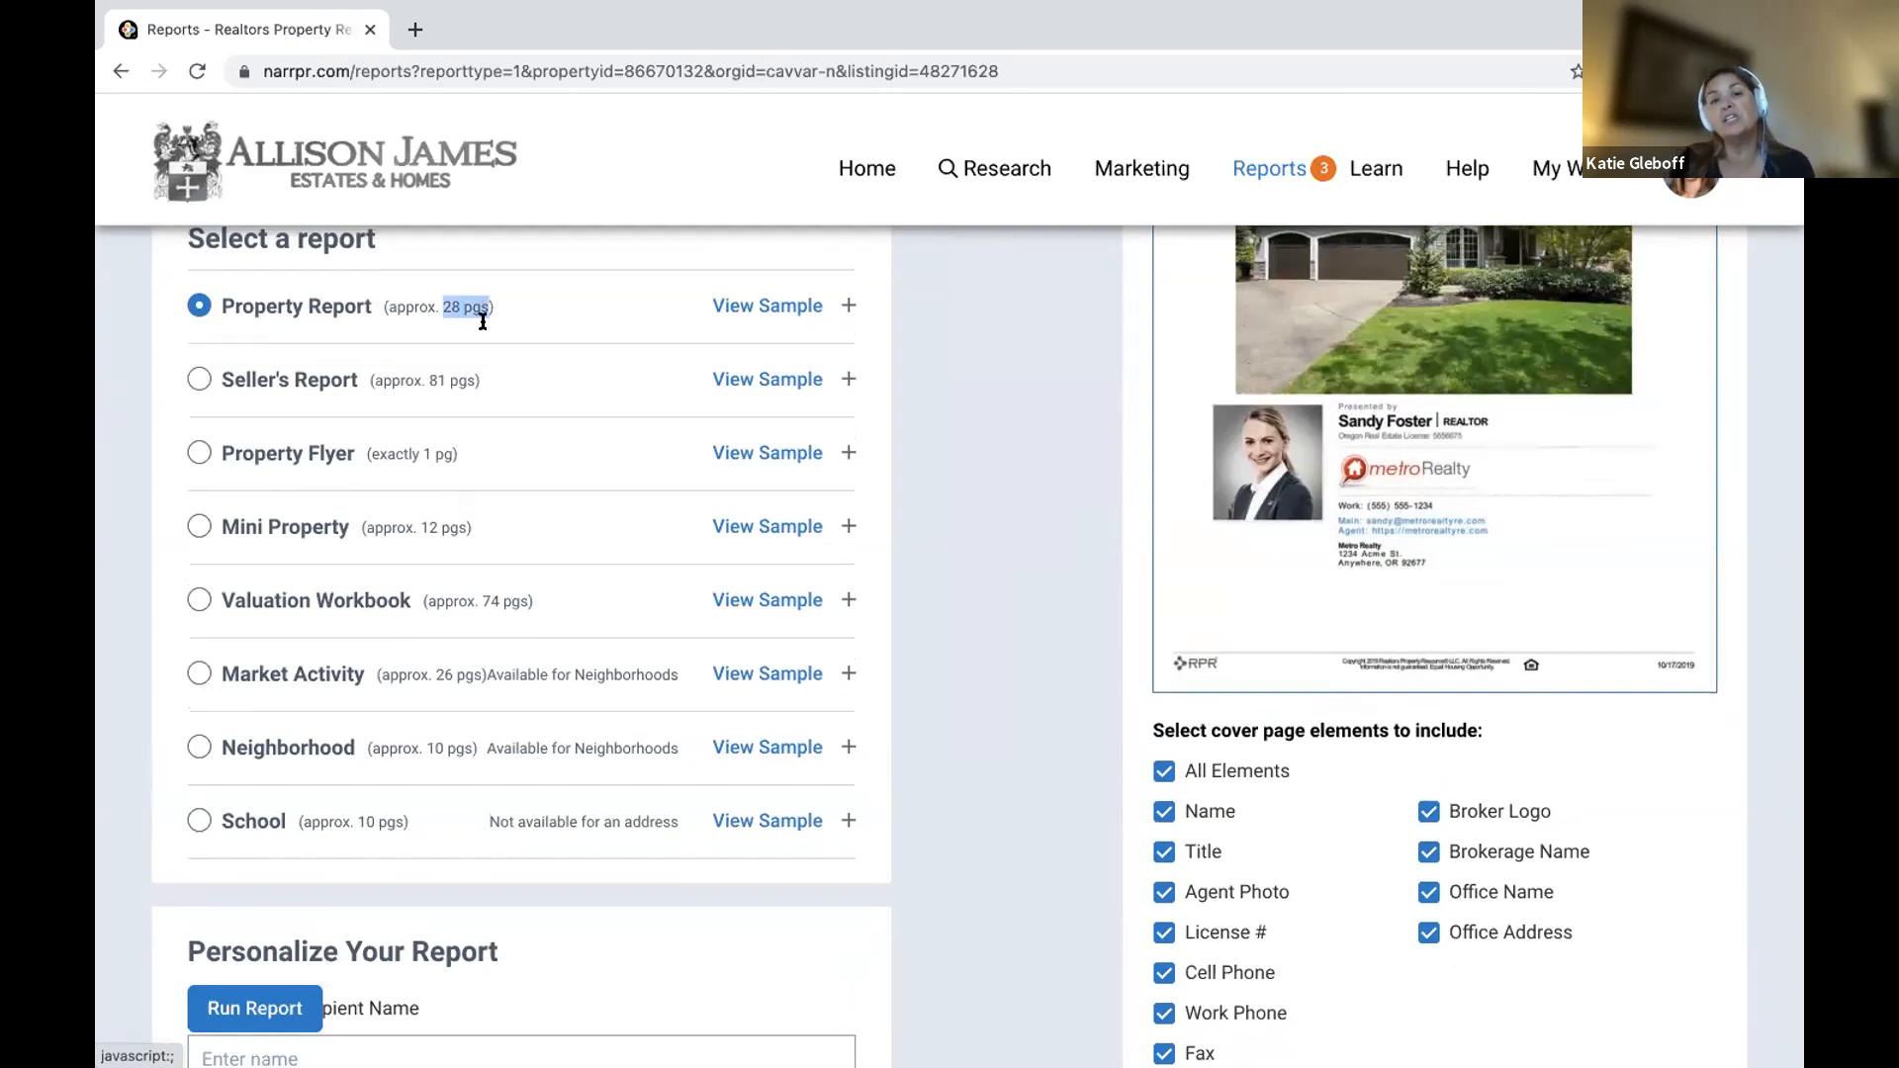
{"action": "left_click", "coordinate": [767, 307]}
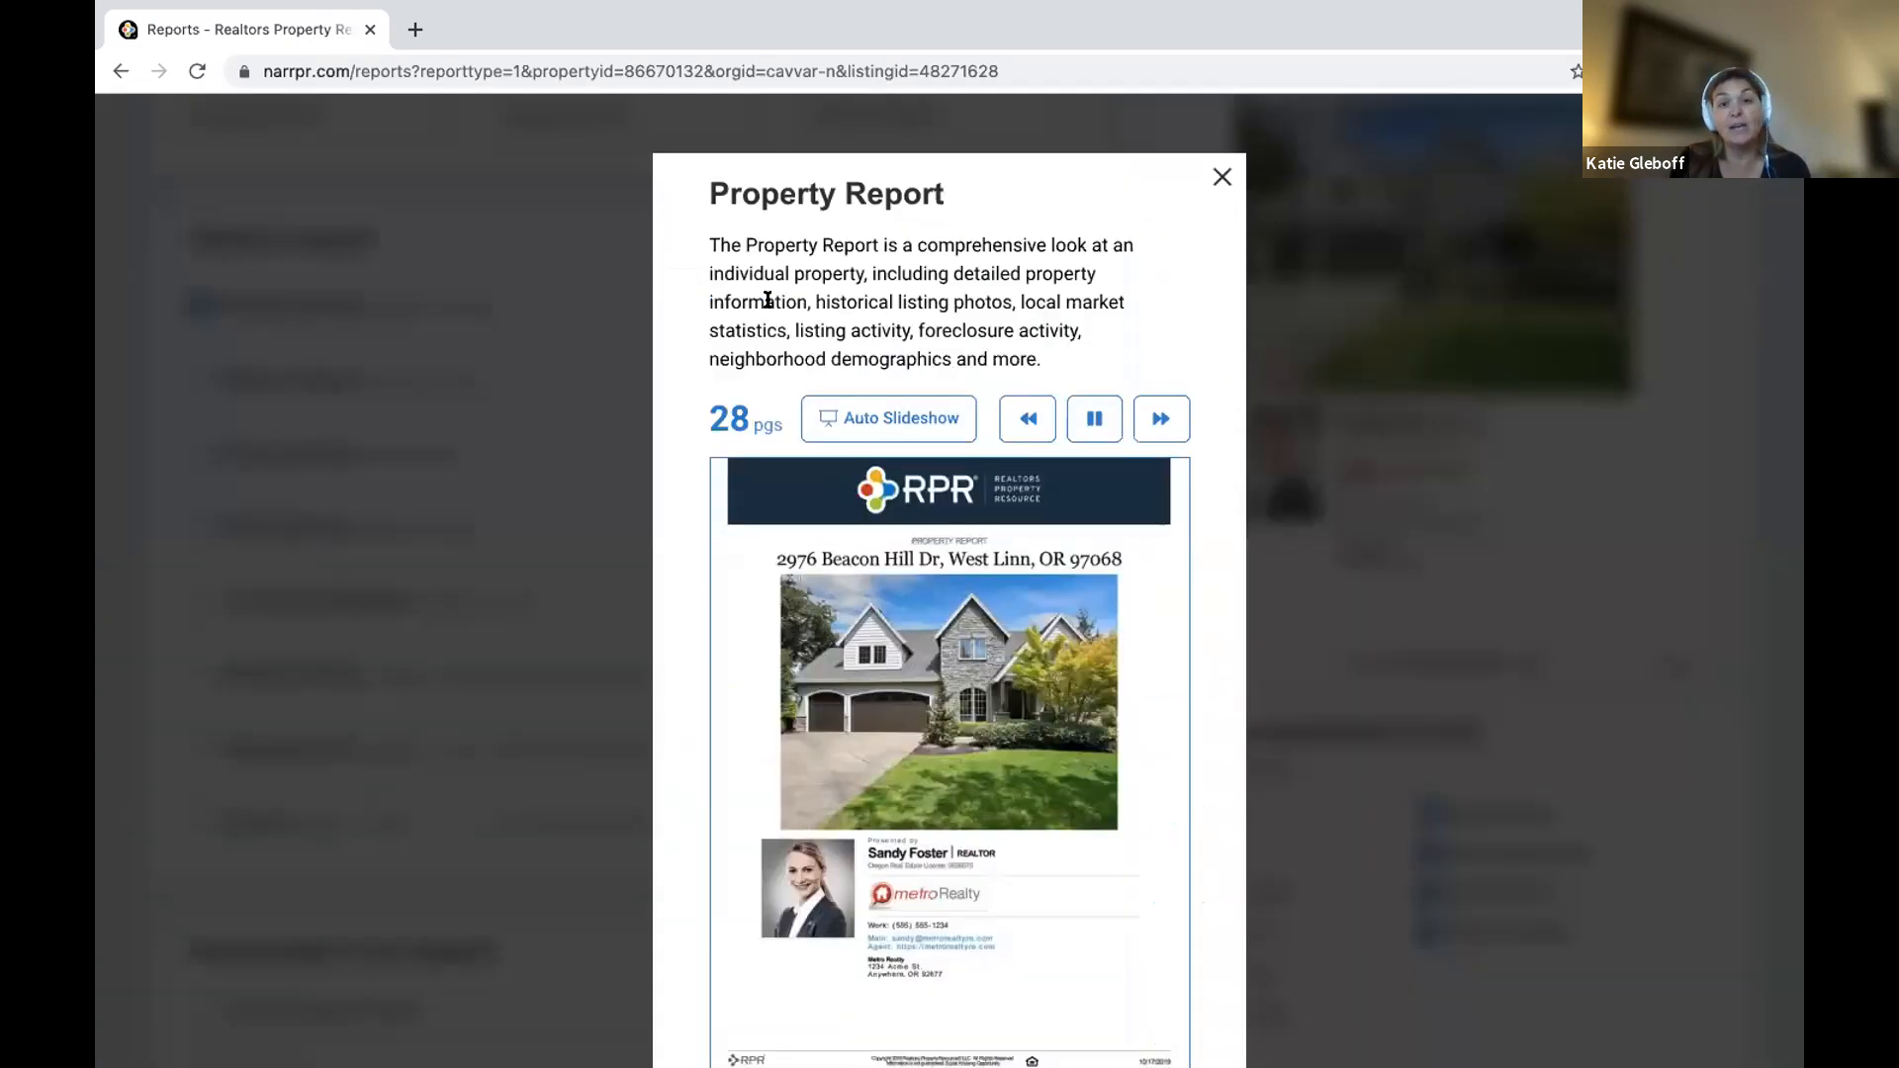
{"action": "left_click", "coordinate": [1223, 177]}
{"action": "left_click", "coordinate": [847, 305]}
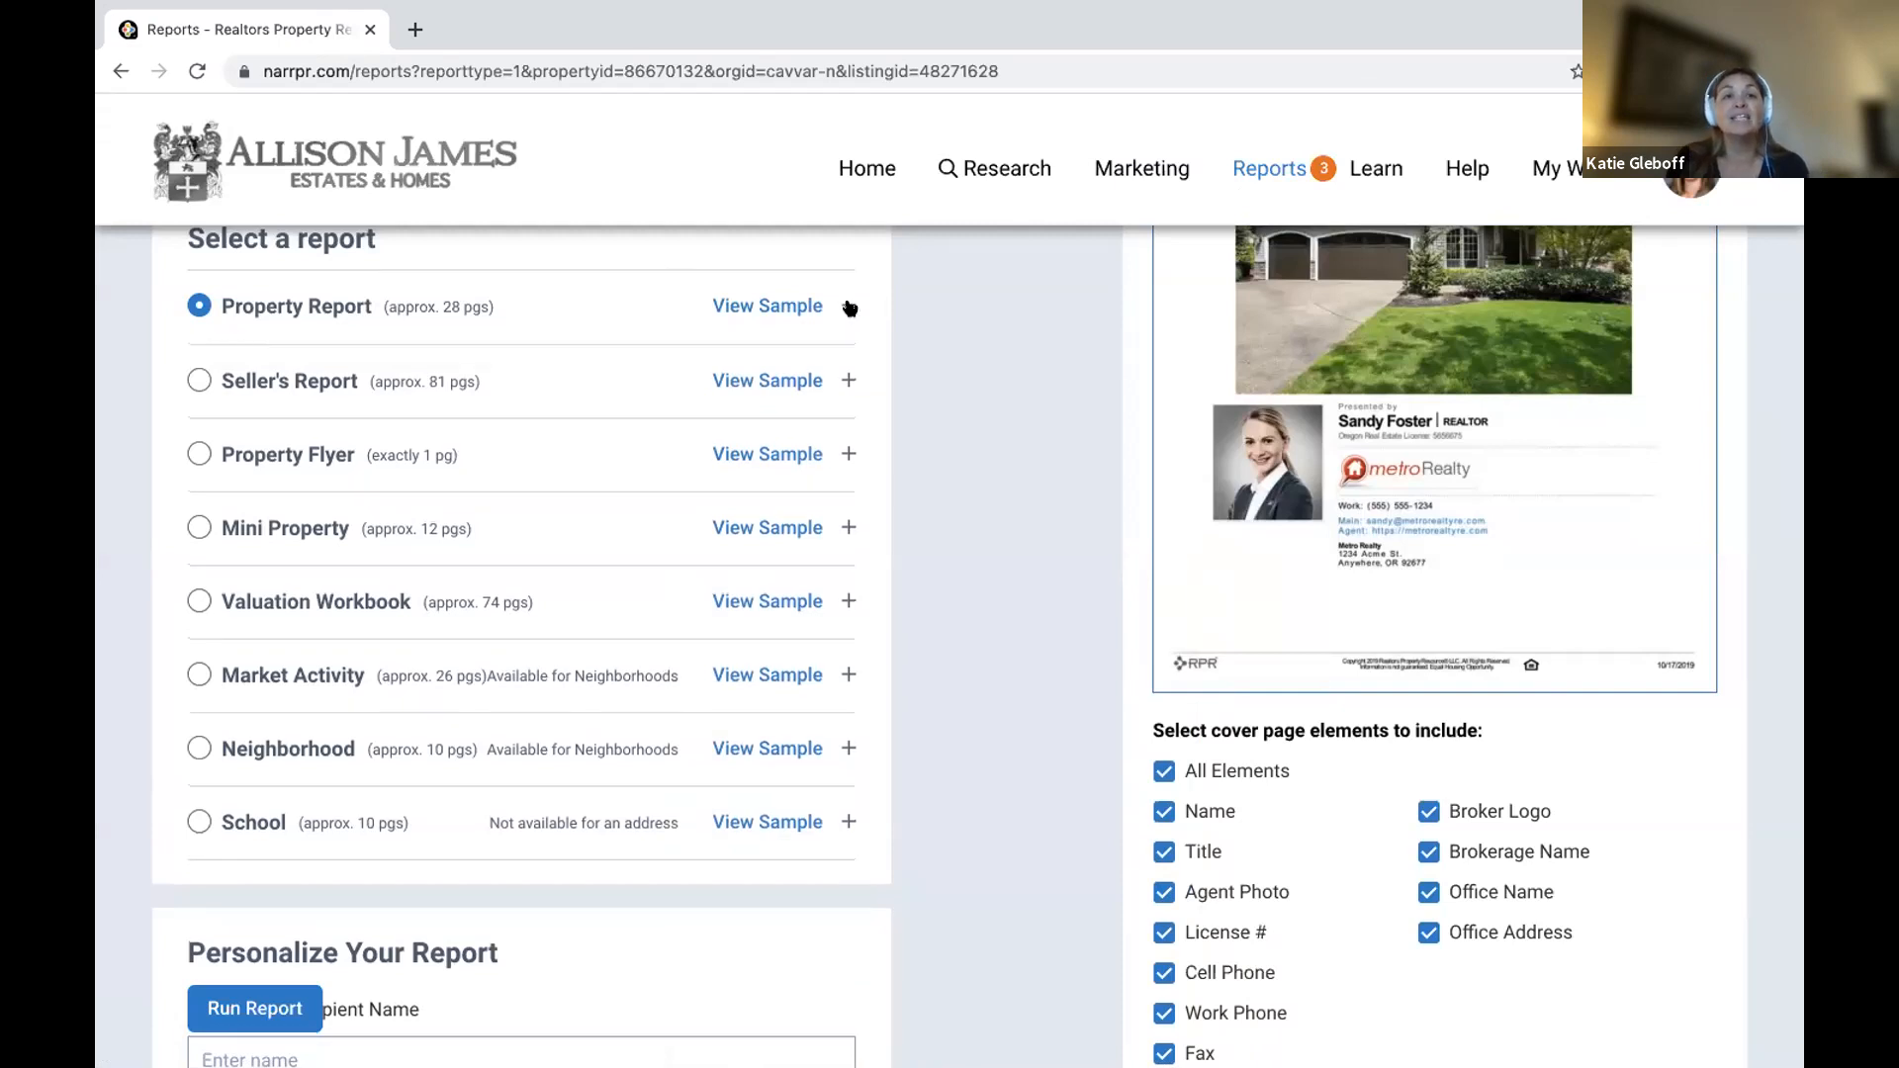
{"action": "scroll", "coordinate": [644, 627], "scroll_direction": "down", "scroll_amount": 3}
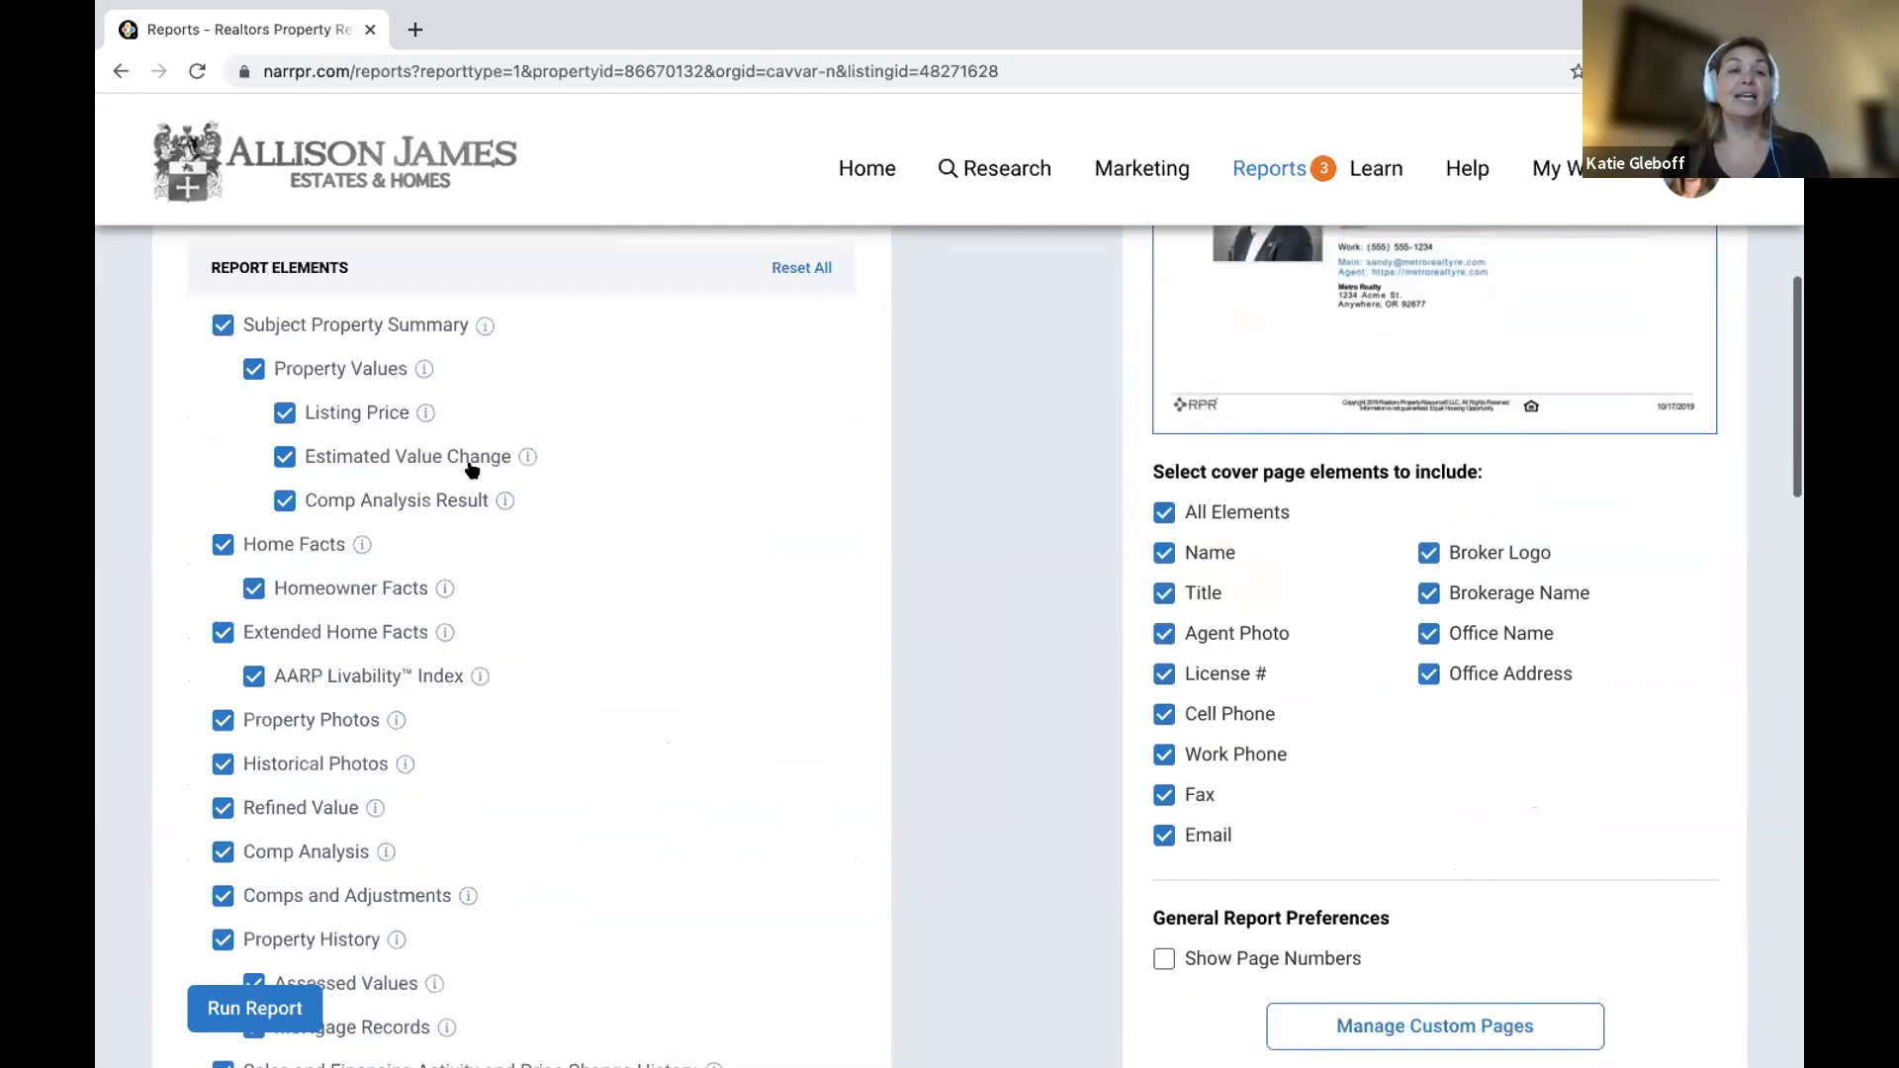
{"action": "scroll", "coordinate": [505, 405], "scroll_direction": "up", "scroll_amount": 1}
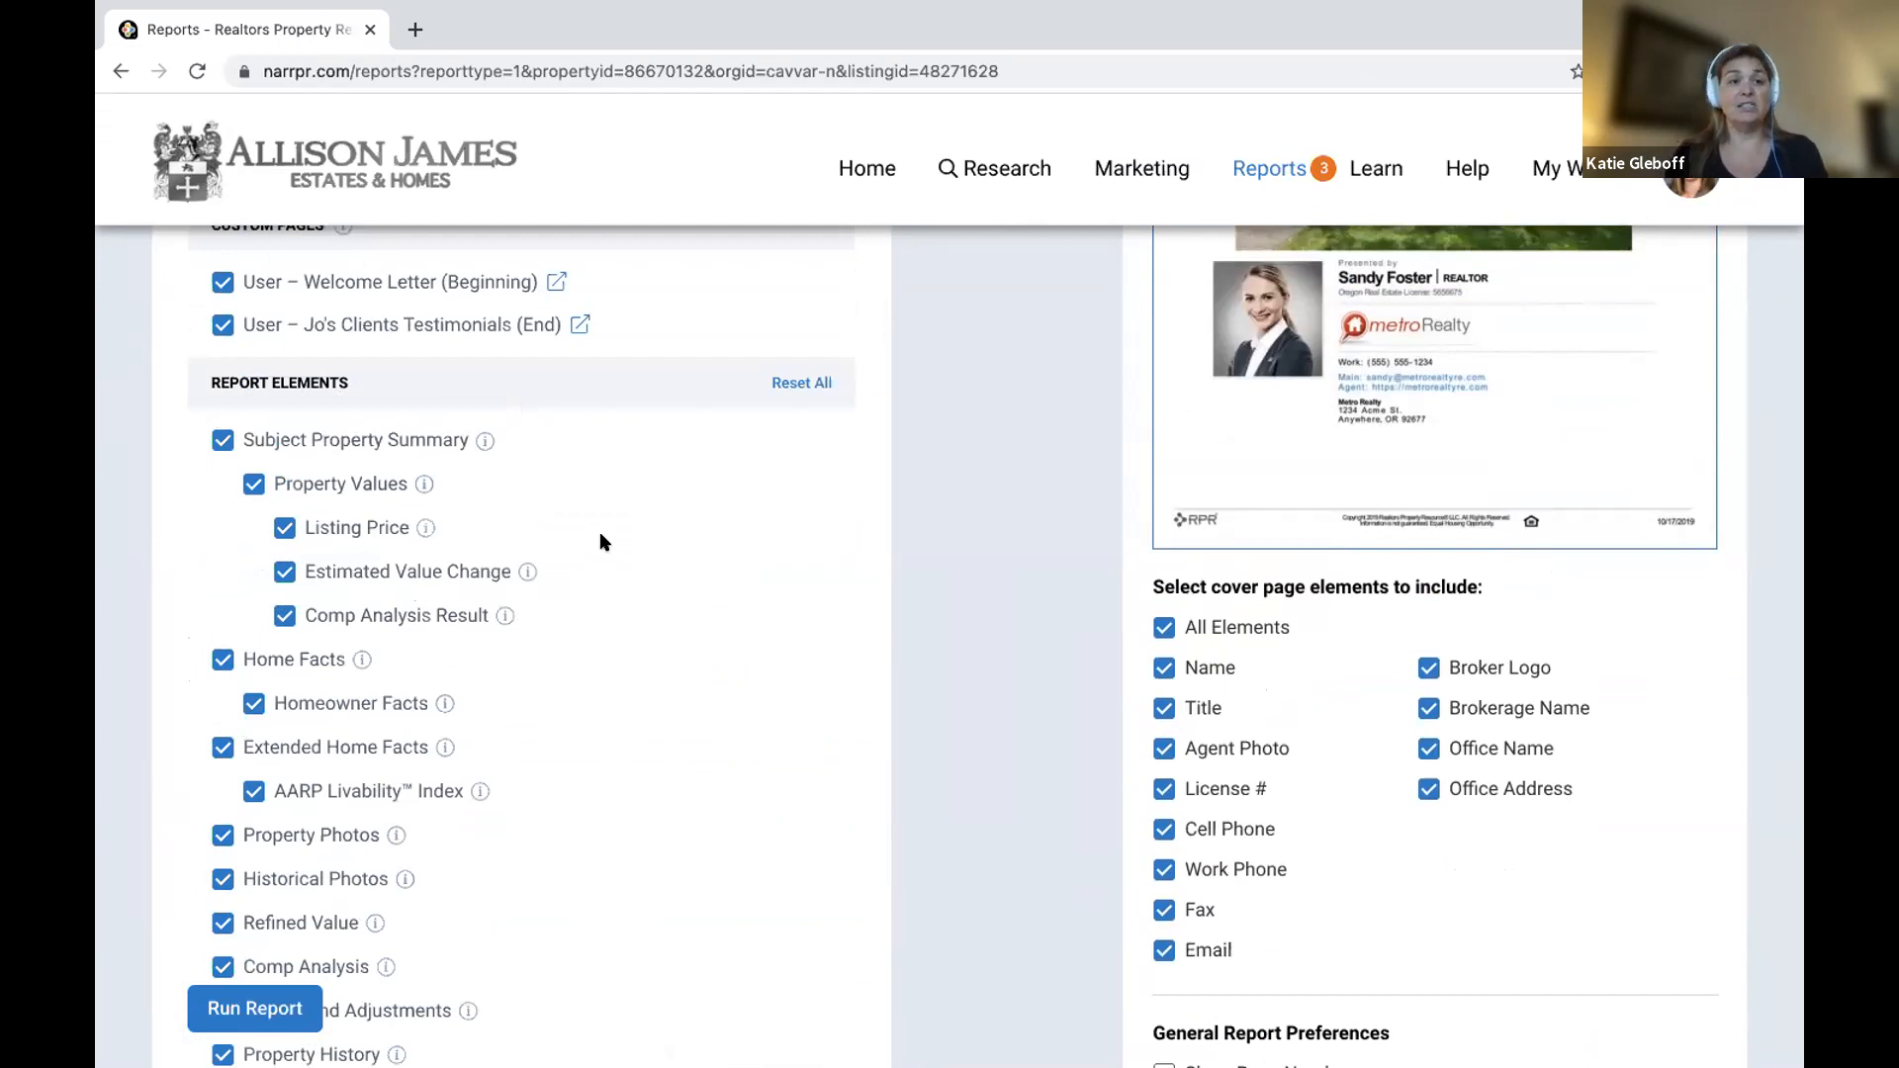
{"action": "scroll", "coordinate": [599, 531], "scroll_direction": "down", "scroll_amount": 2}
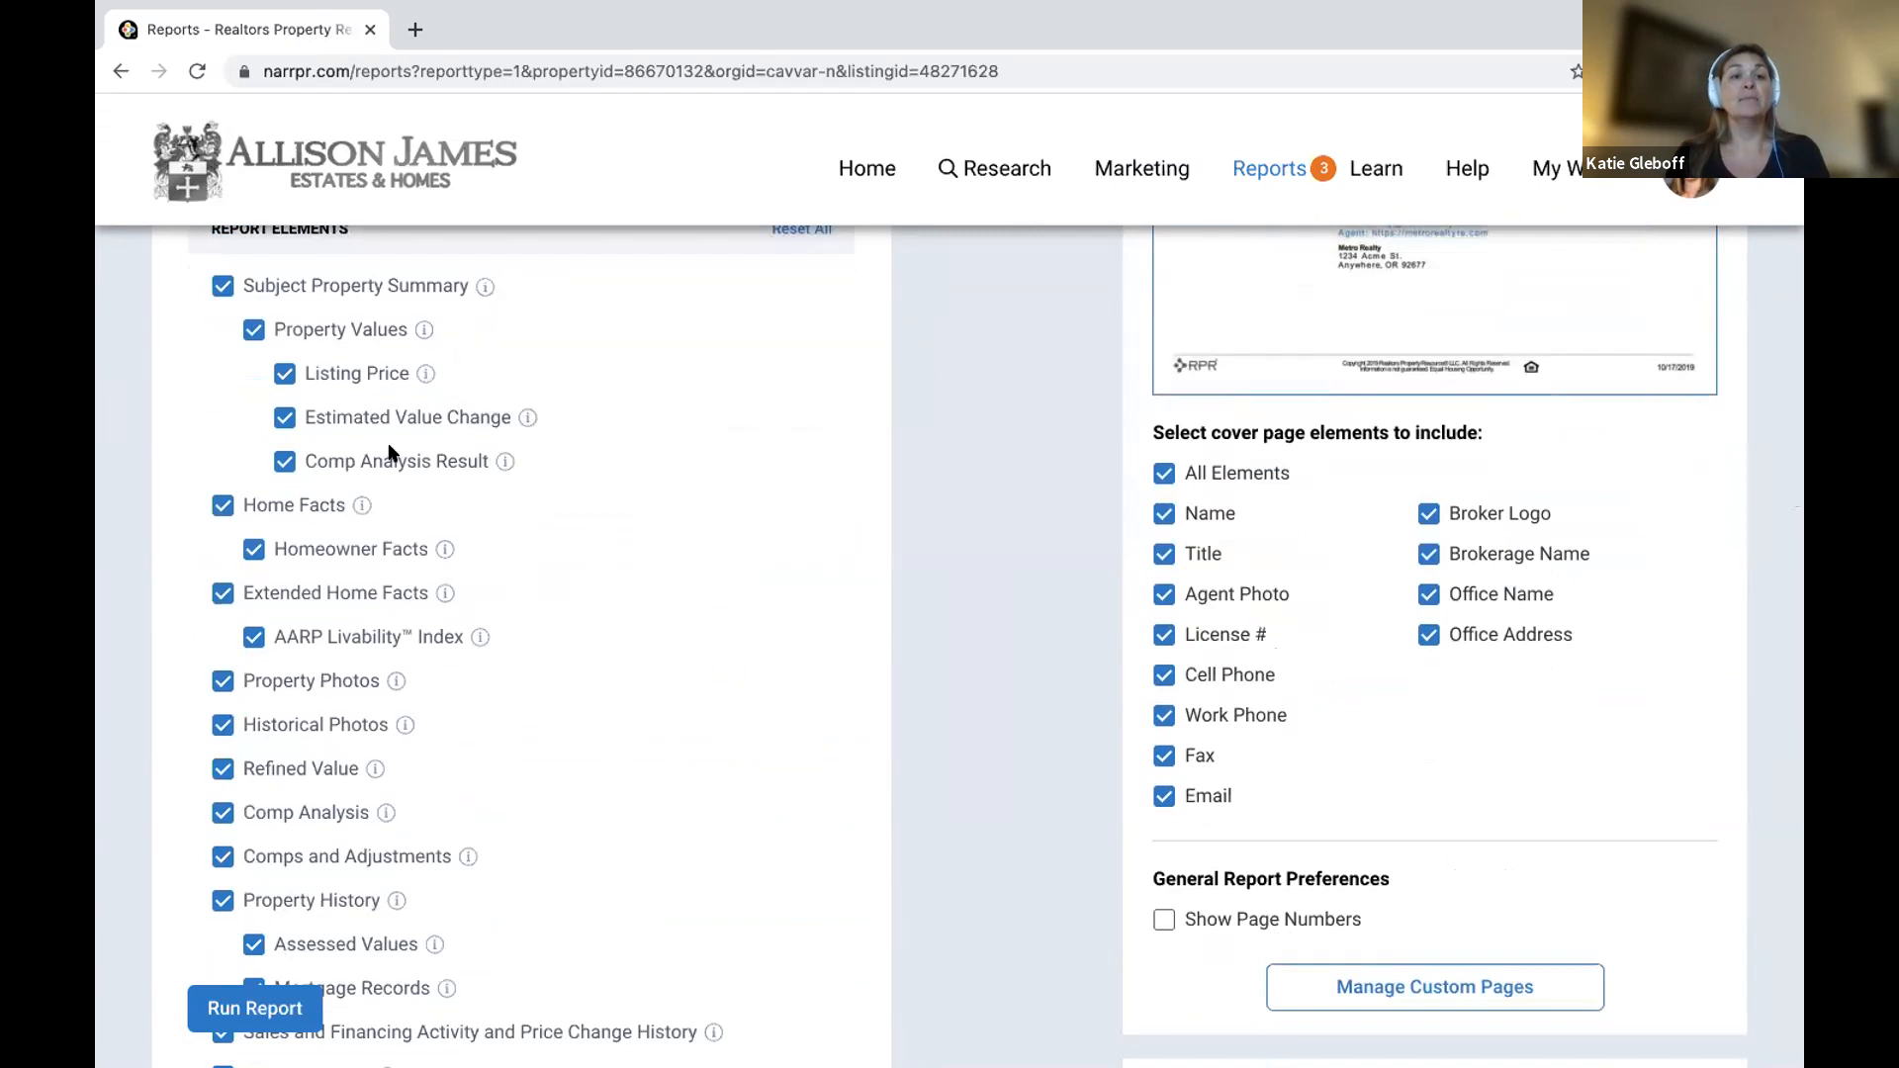
{"action": "scroll", "coordinate": [404, 578], "scroll_direction": "down", "scroll_amount": 1}
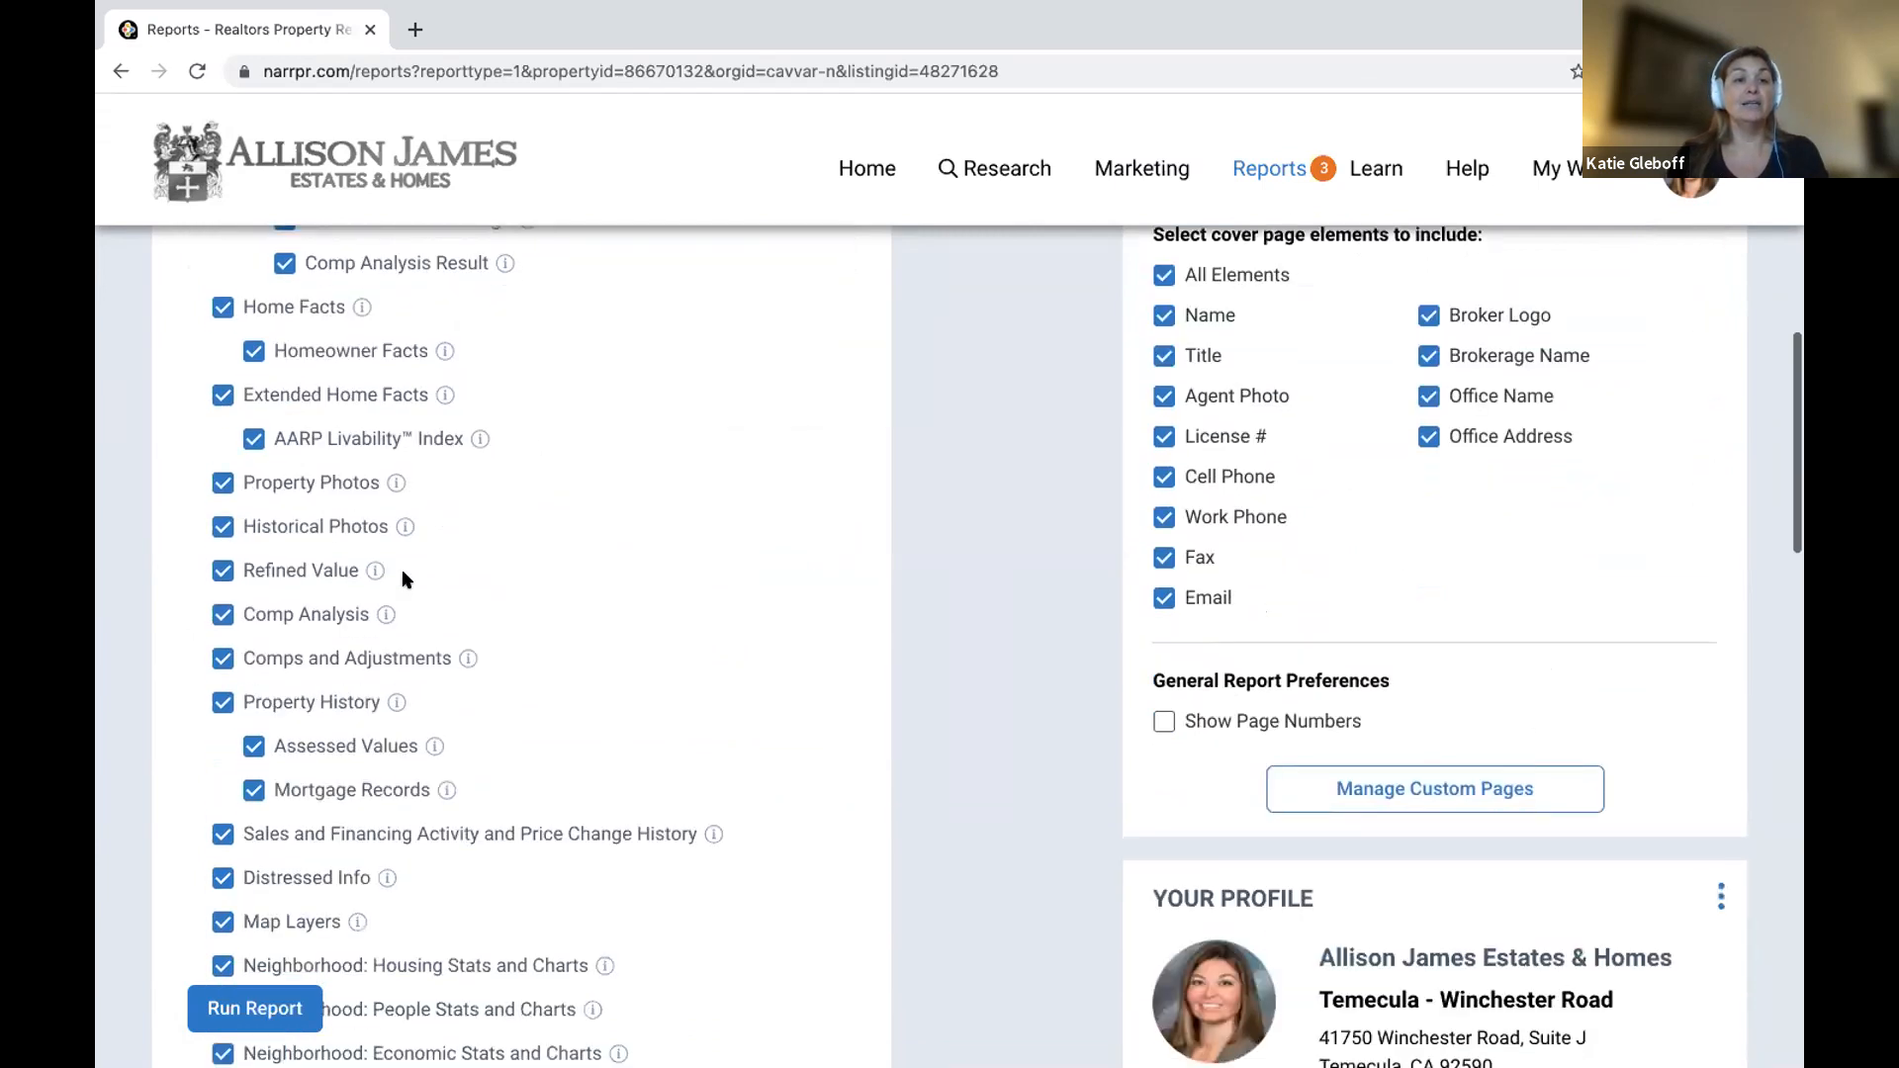
{"action": "left_click", "coordinate": [223, 528]}
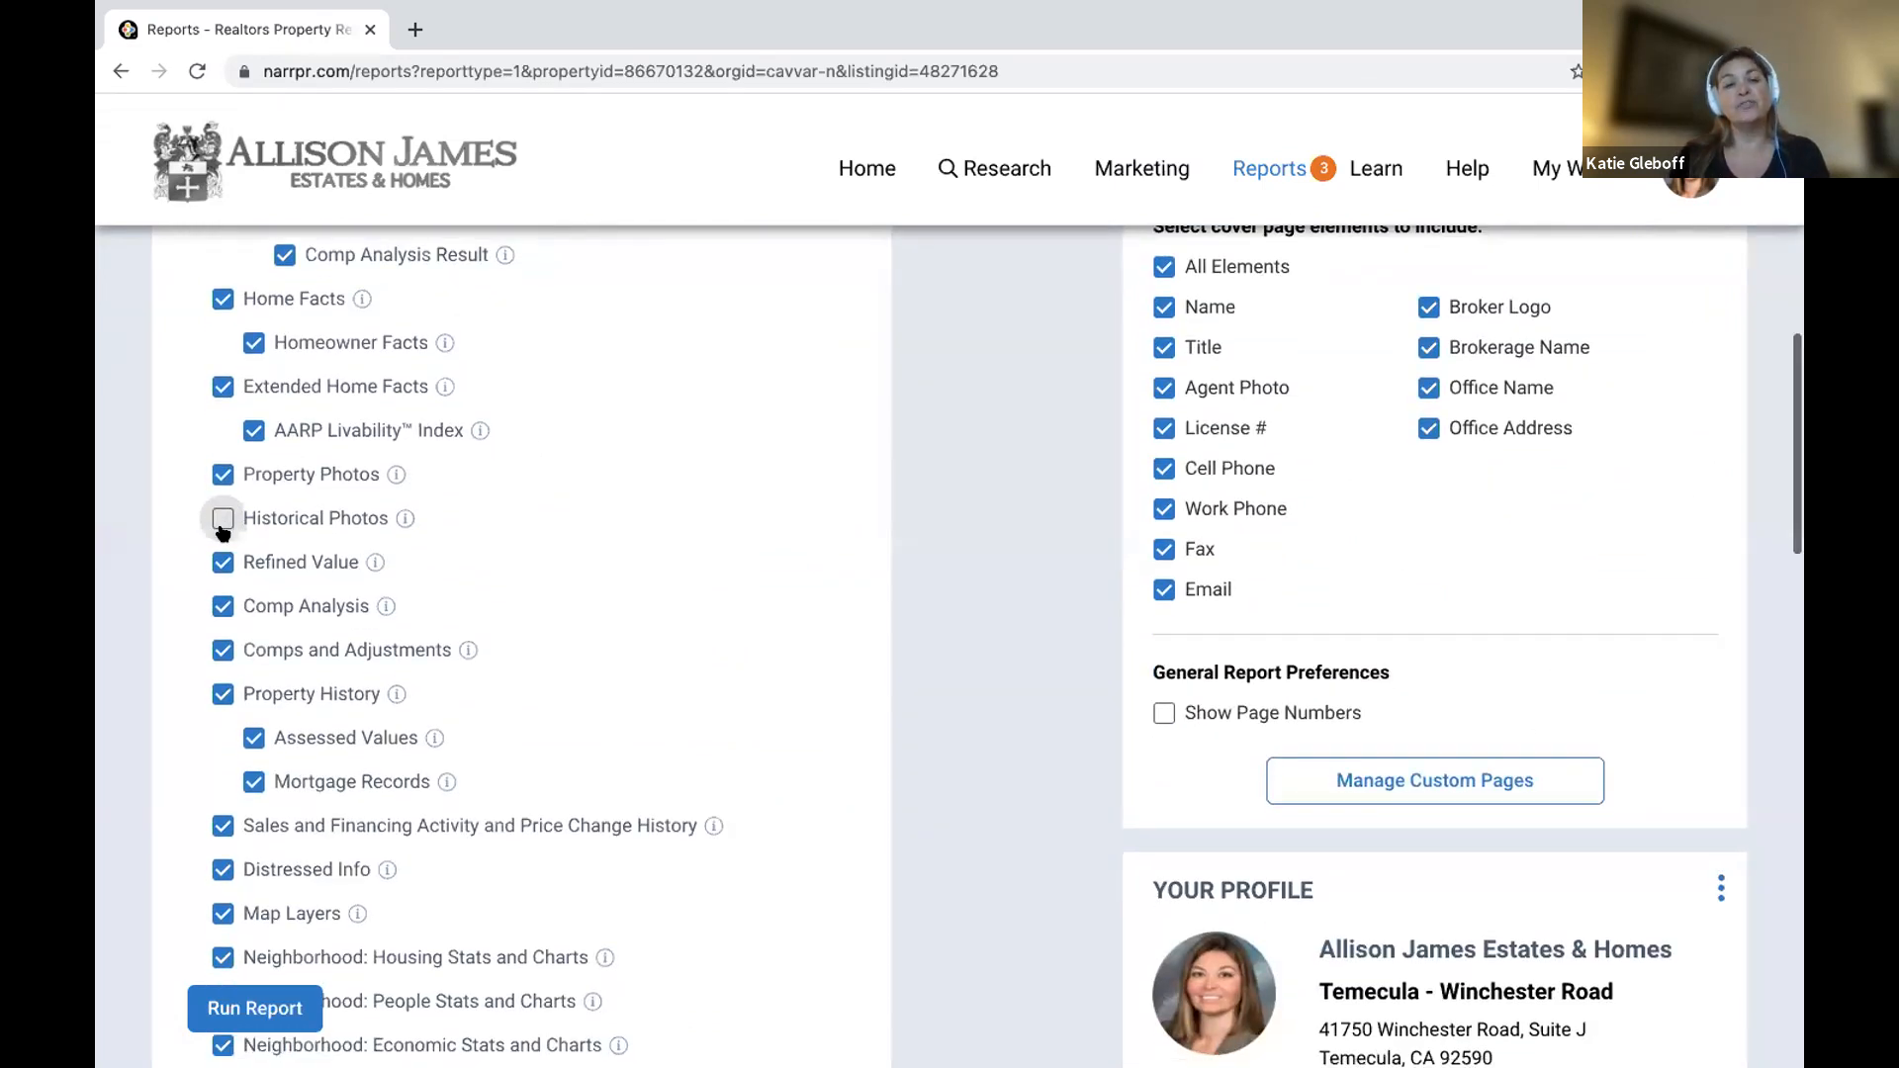
{"action": "scroll", "coordinate": [223, 534], "scroll_direction": "down", "scroll_amount": 2}
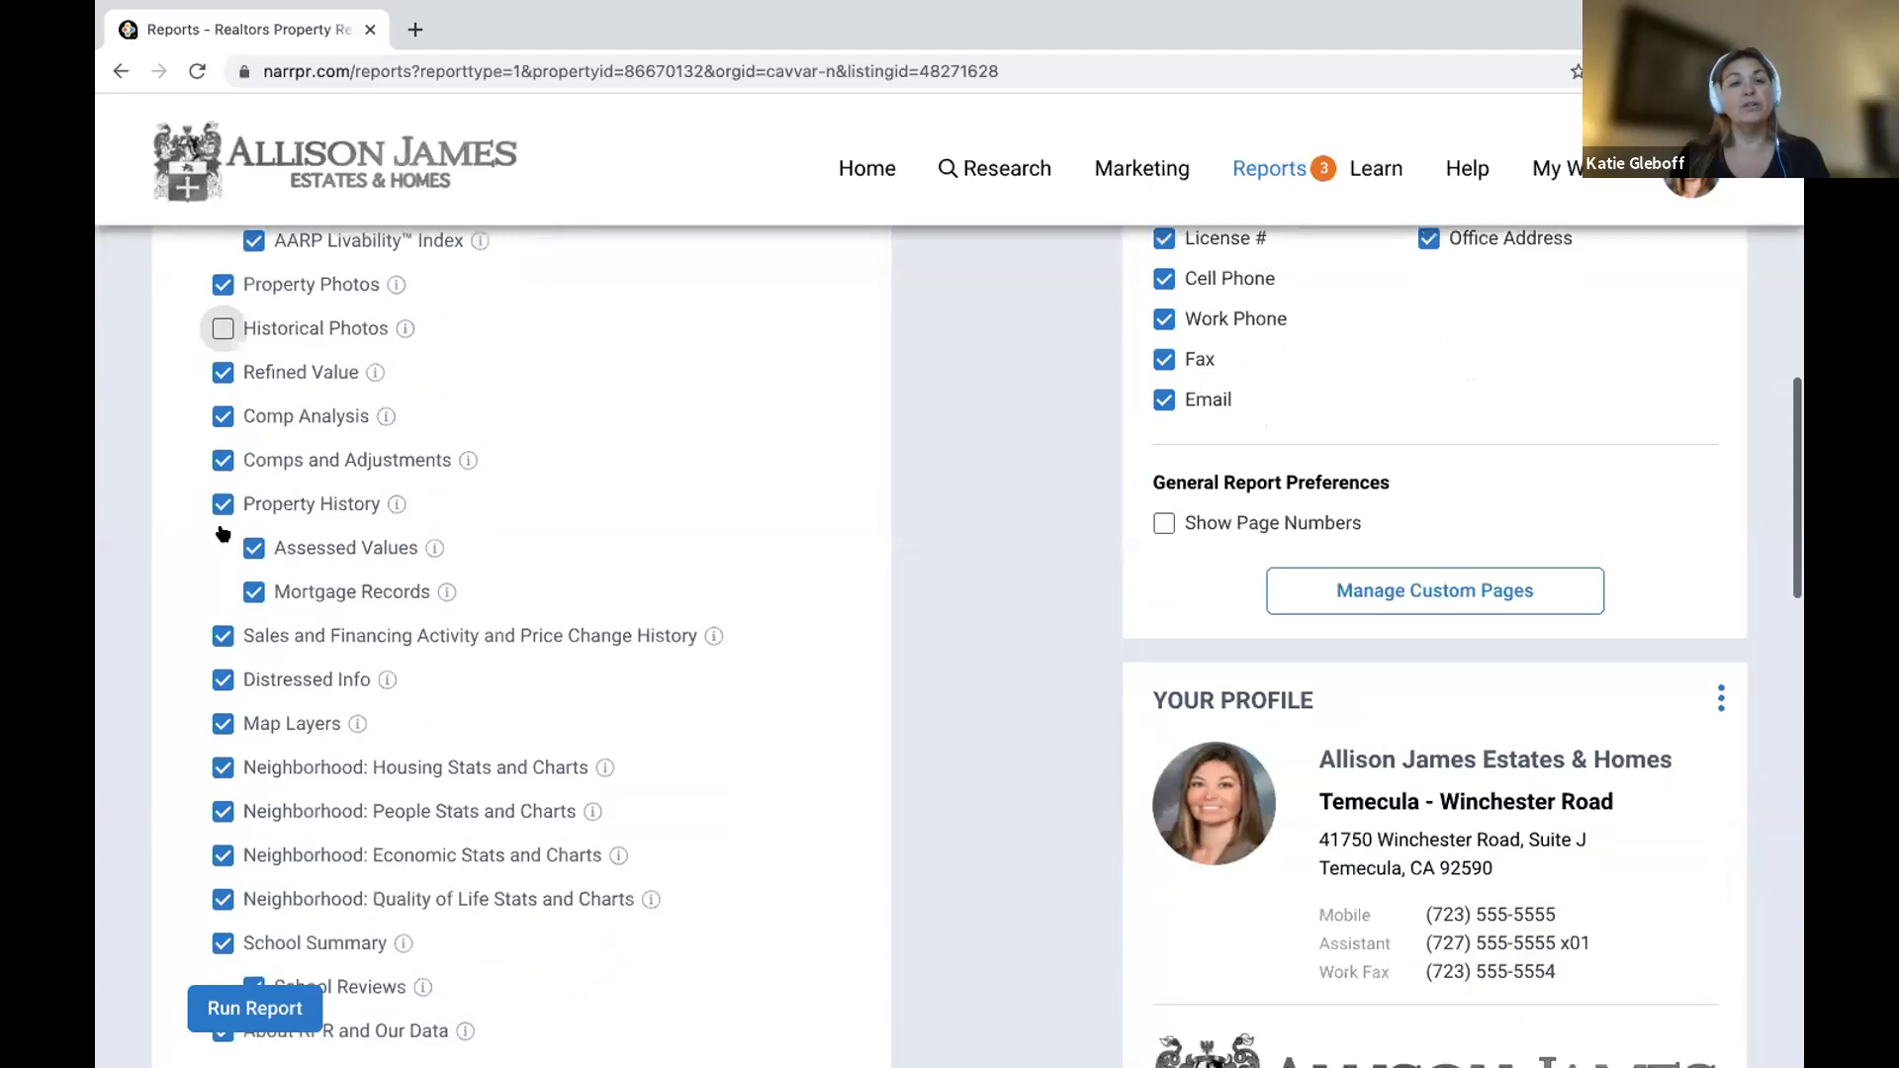
{"action": "scroll", "coordinate": [245, 585], "scroll_direction": "down", "scroll_amount": 1}
{"action": "left_click", "coordinate": [246, 587]}
{"action": "scroll", "coordinate": [246, 587], "scroll_direction": "down", "scroll_amount": 3}
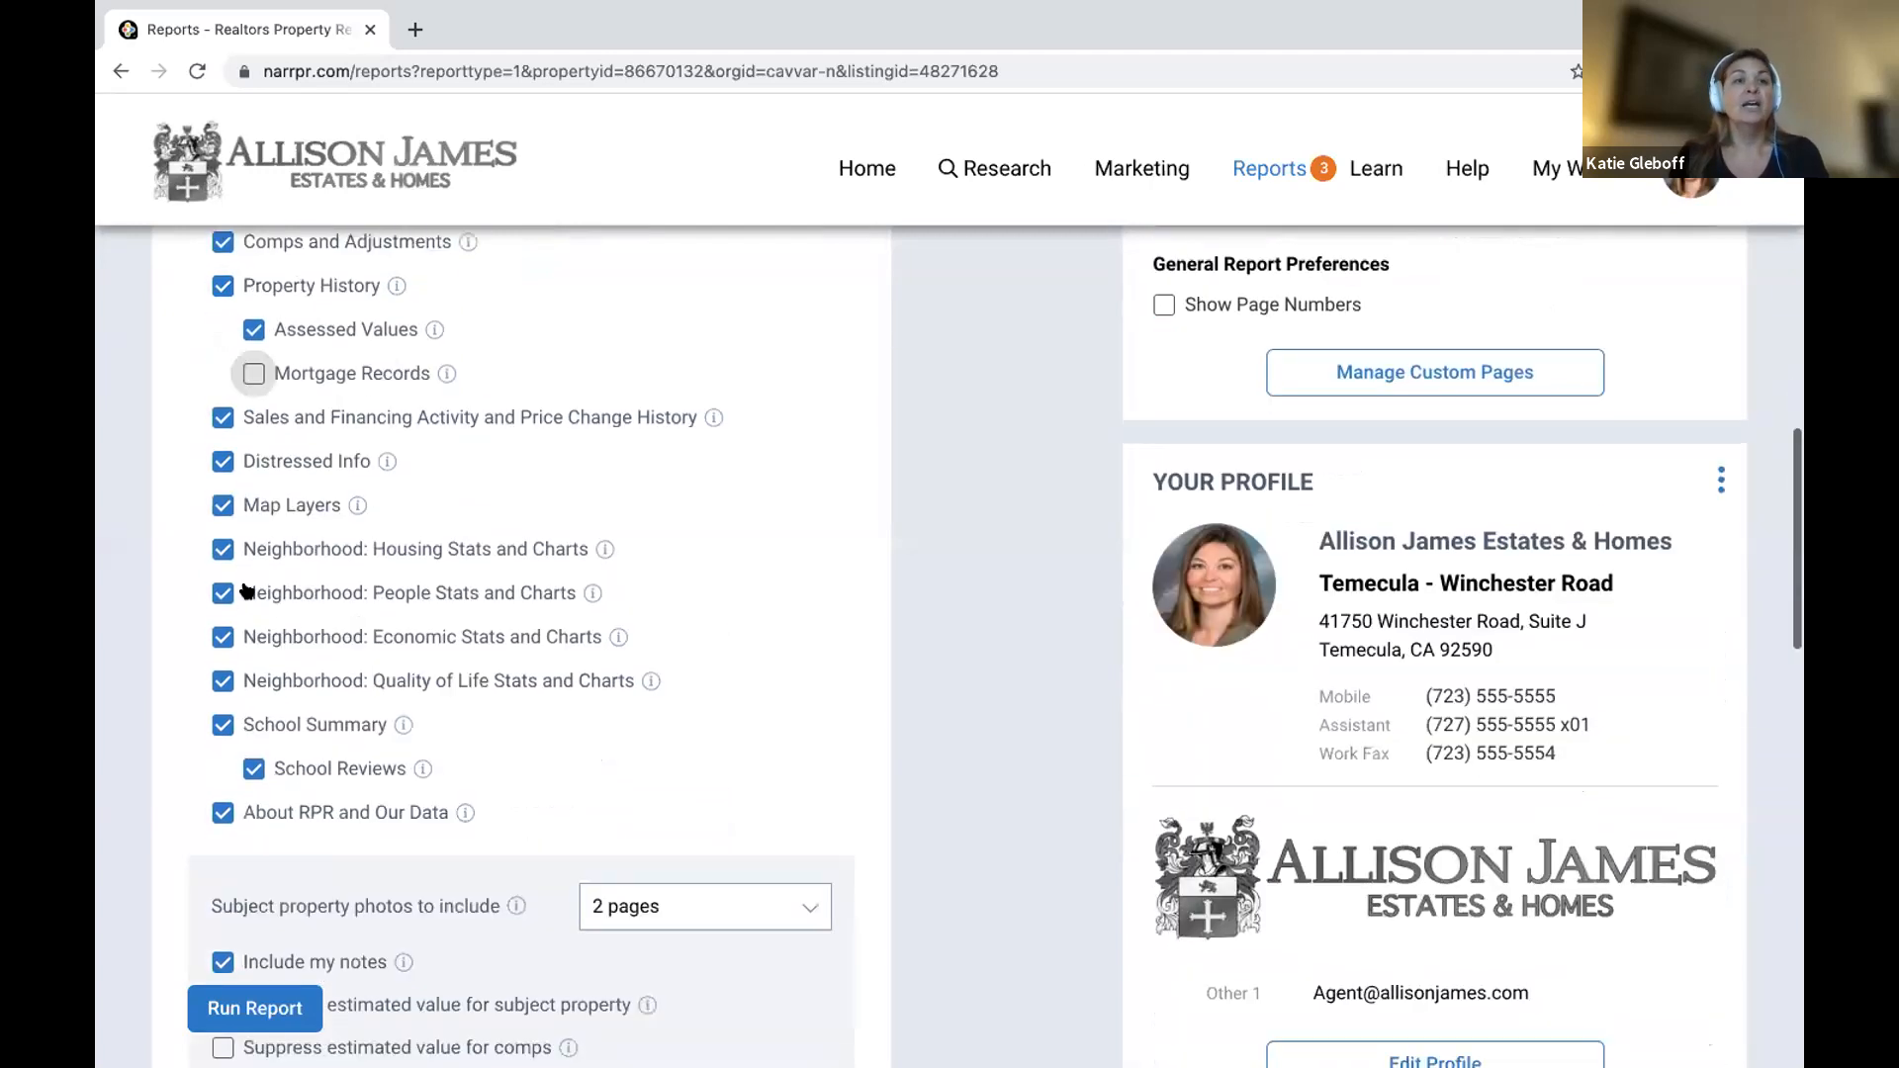
{"action": "left_click", "coordinate": [223, 463]}
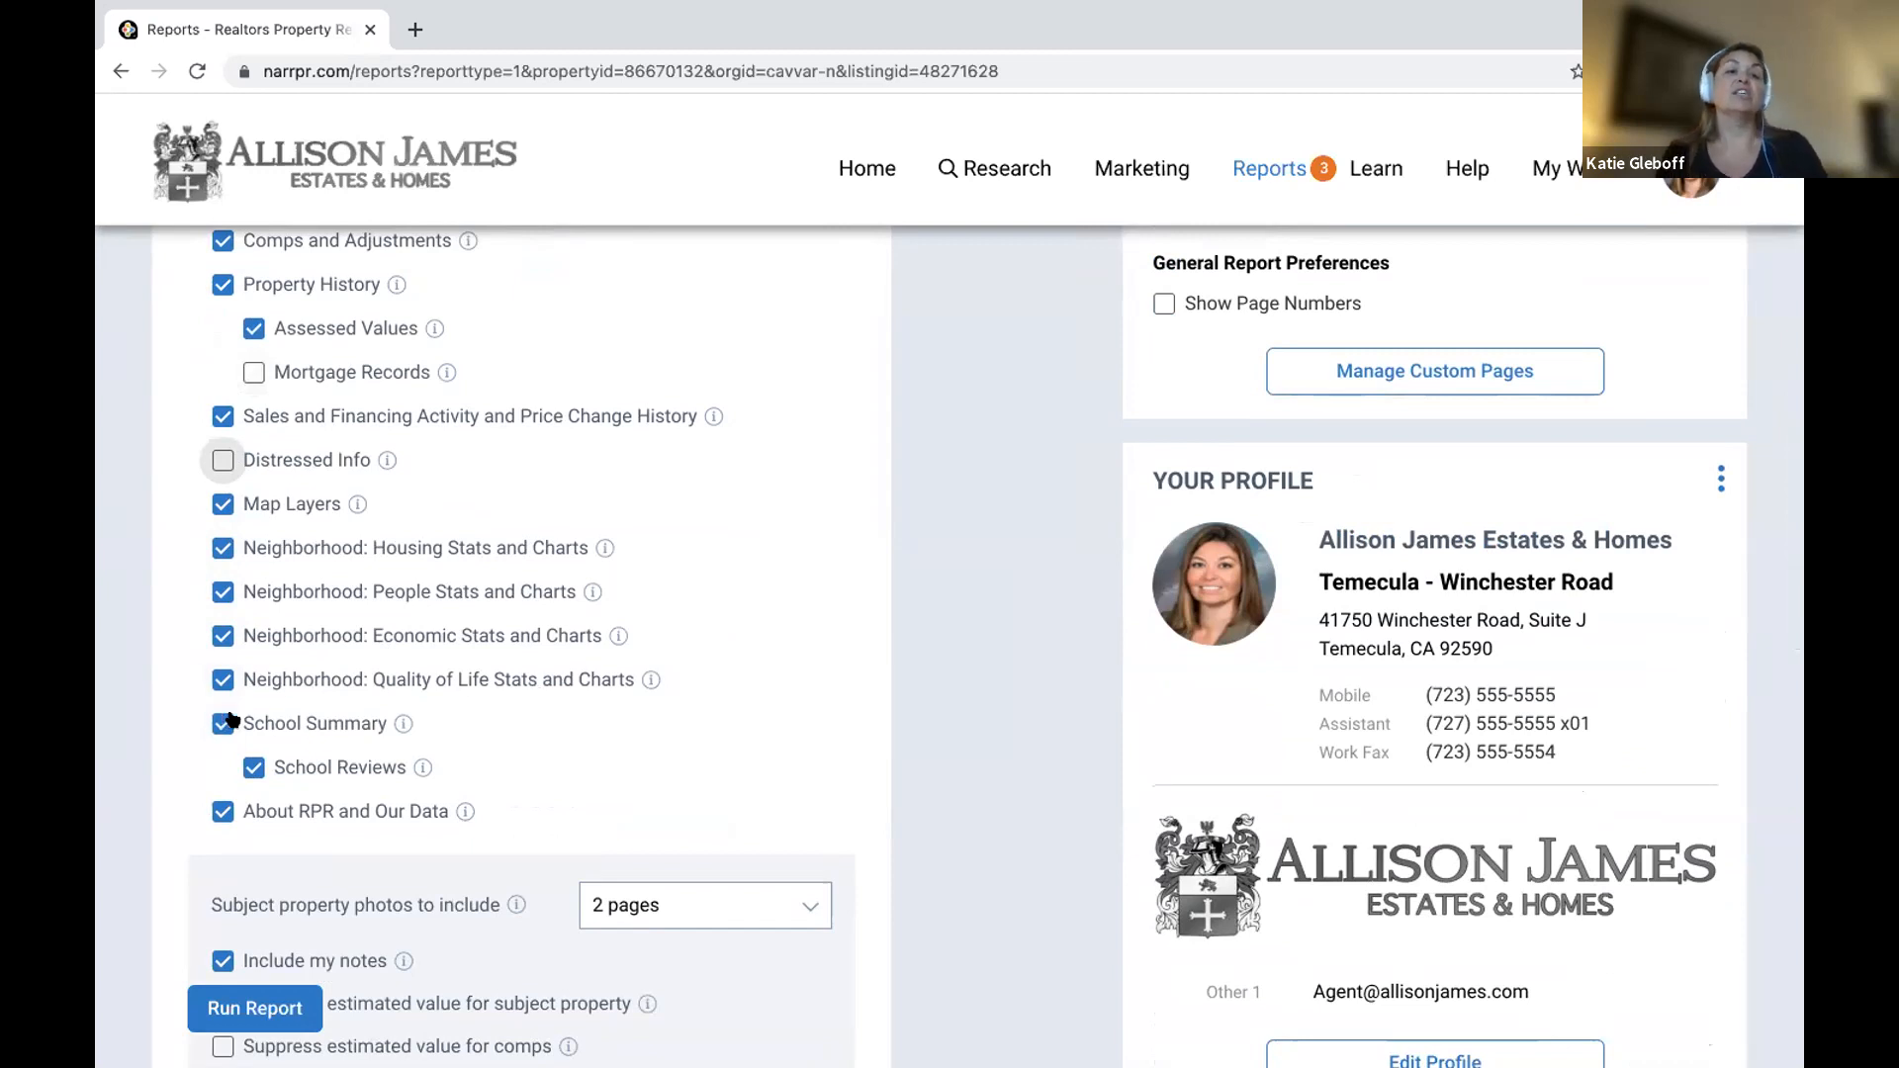
{"action": "scroll", "coordinate": [361, 871], "scroll_direction": "down", "scroll_amount": 4}
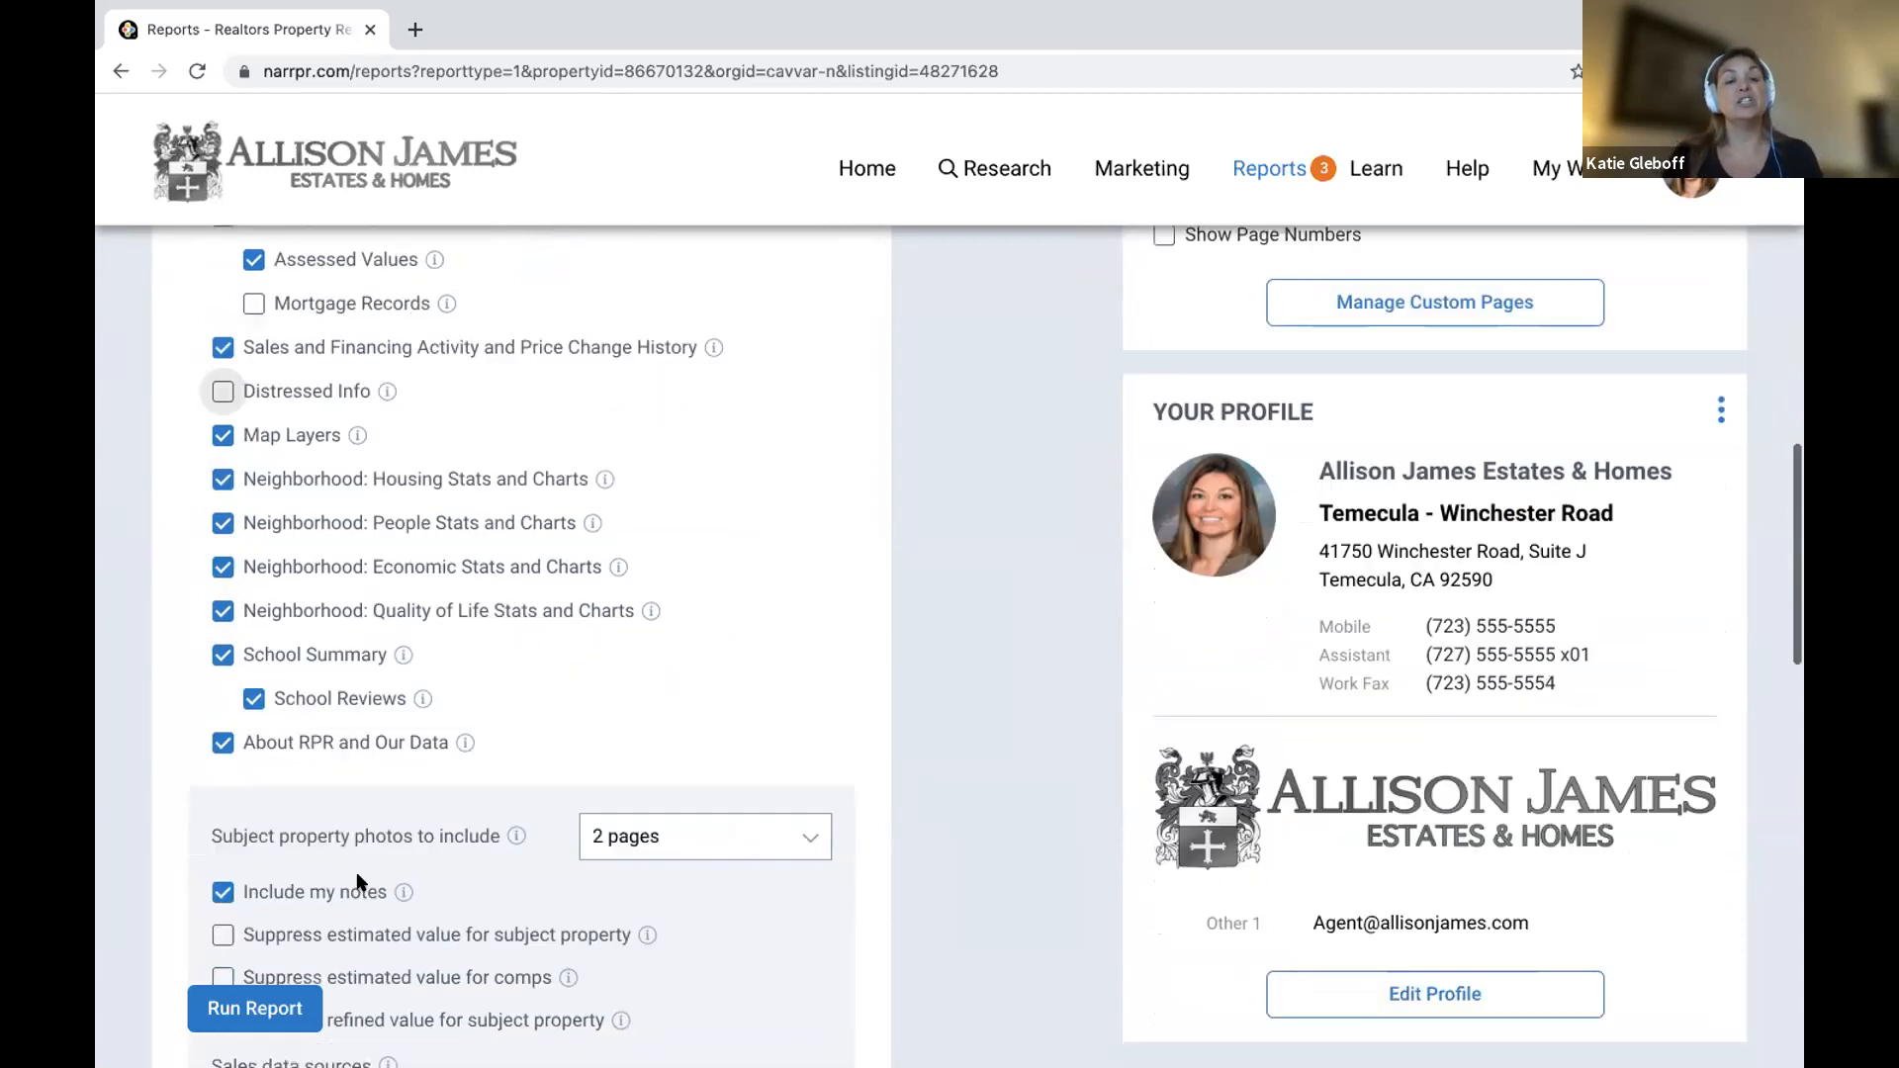
{"action": "left_click", "coordinate": [702, 499]}
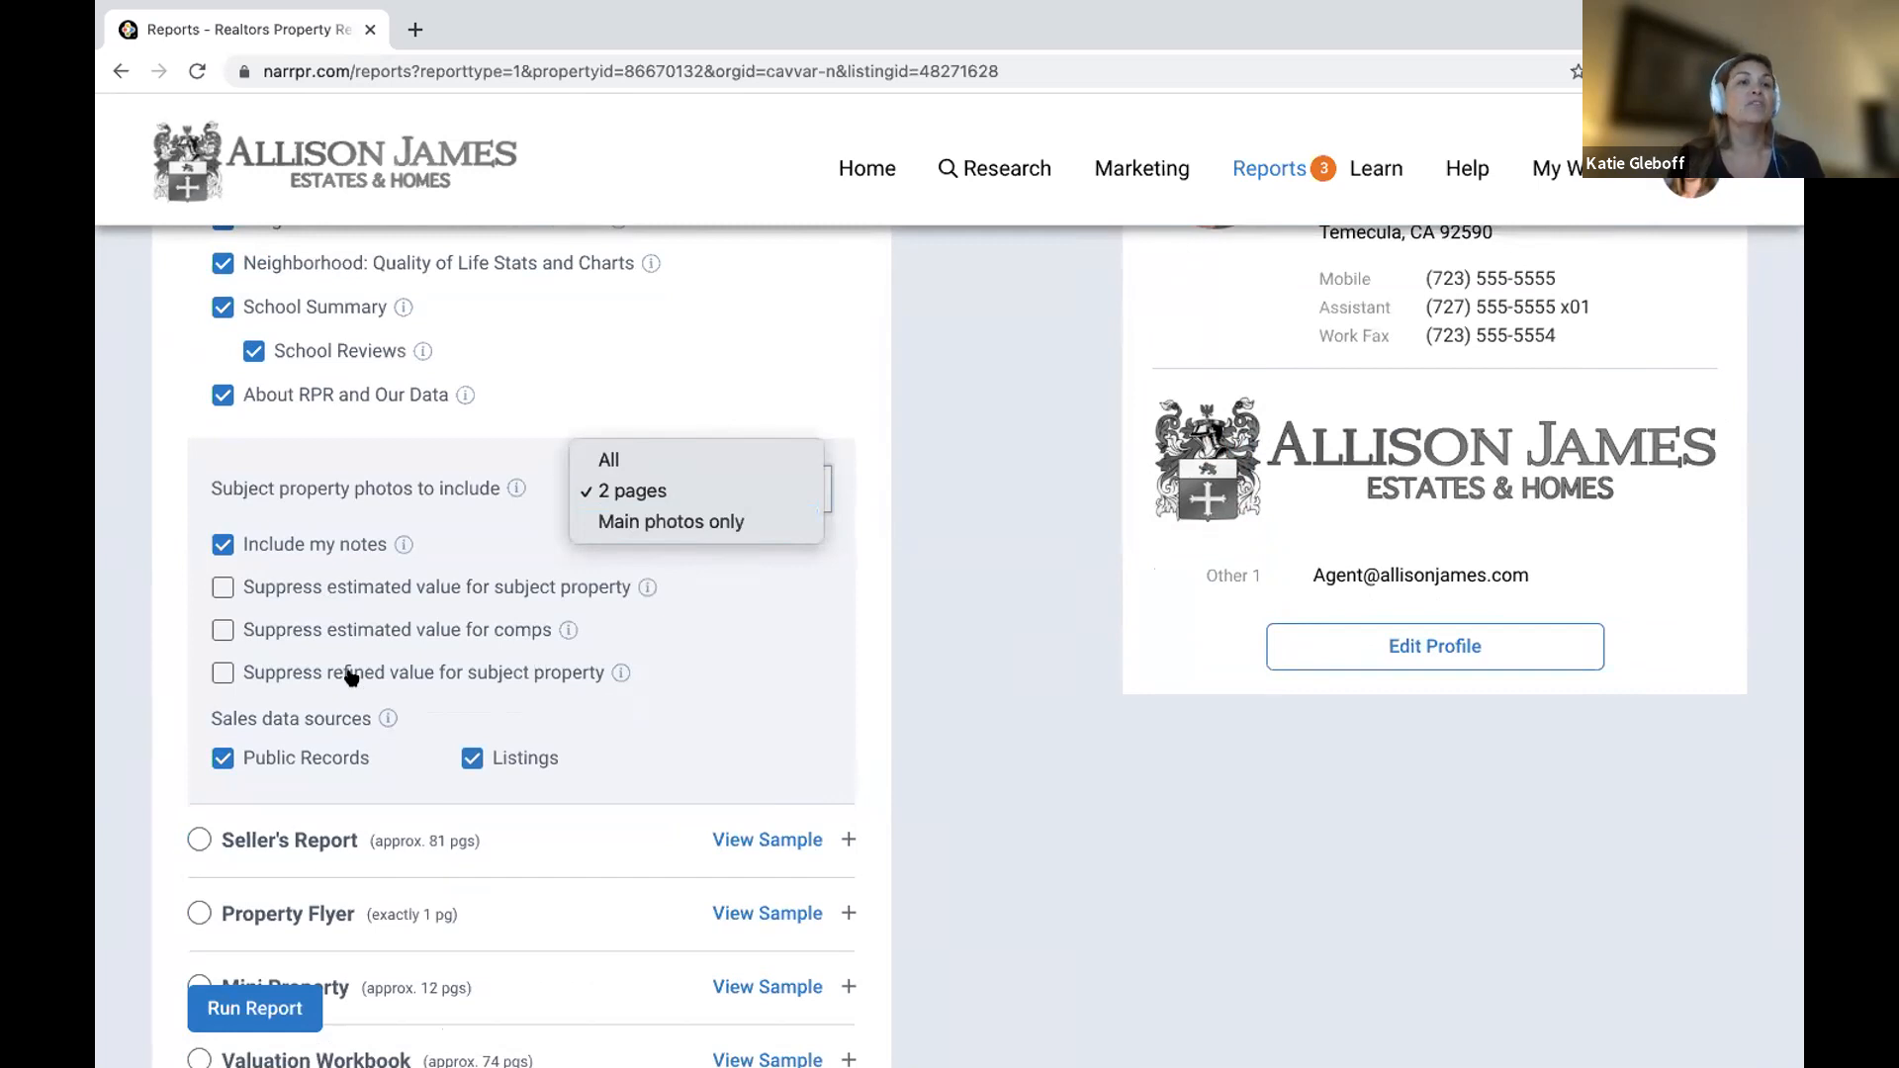
{"action": "left_click", "coordinate": [767, 702]}
{"action": "scroll", "coordinate": [767, 702], "scroll_direction": "down", "scroll_amount": 3}
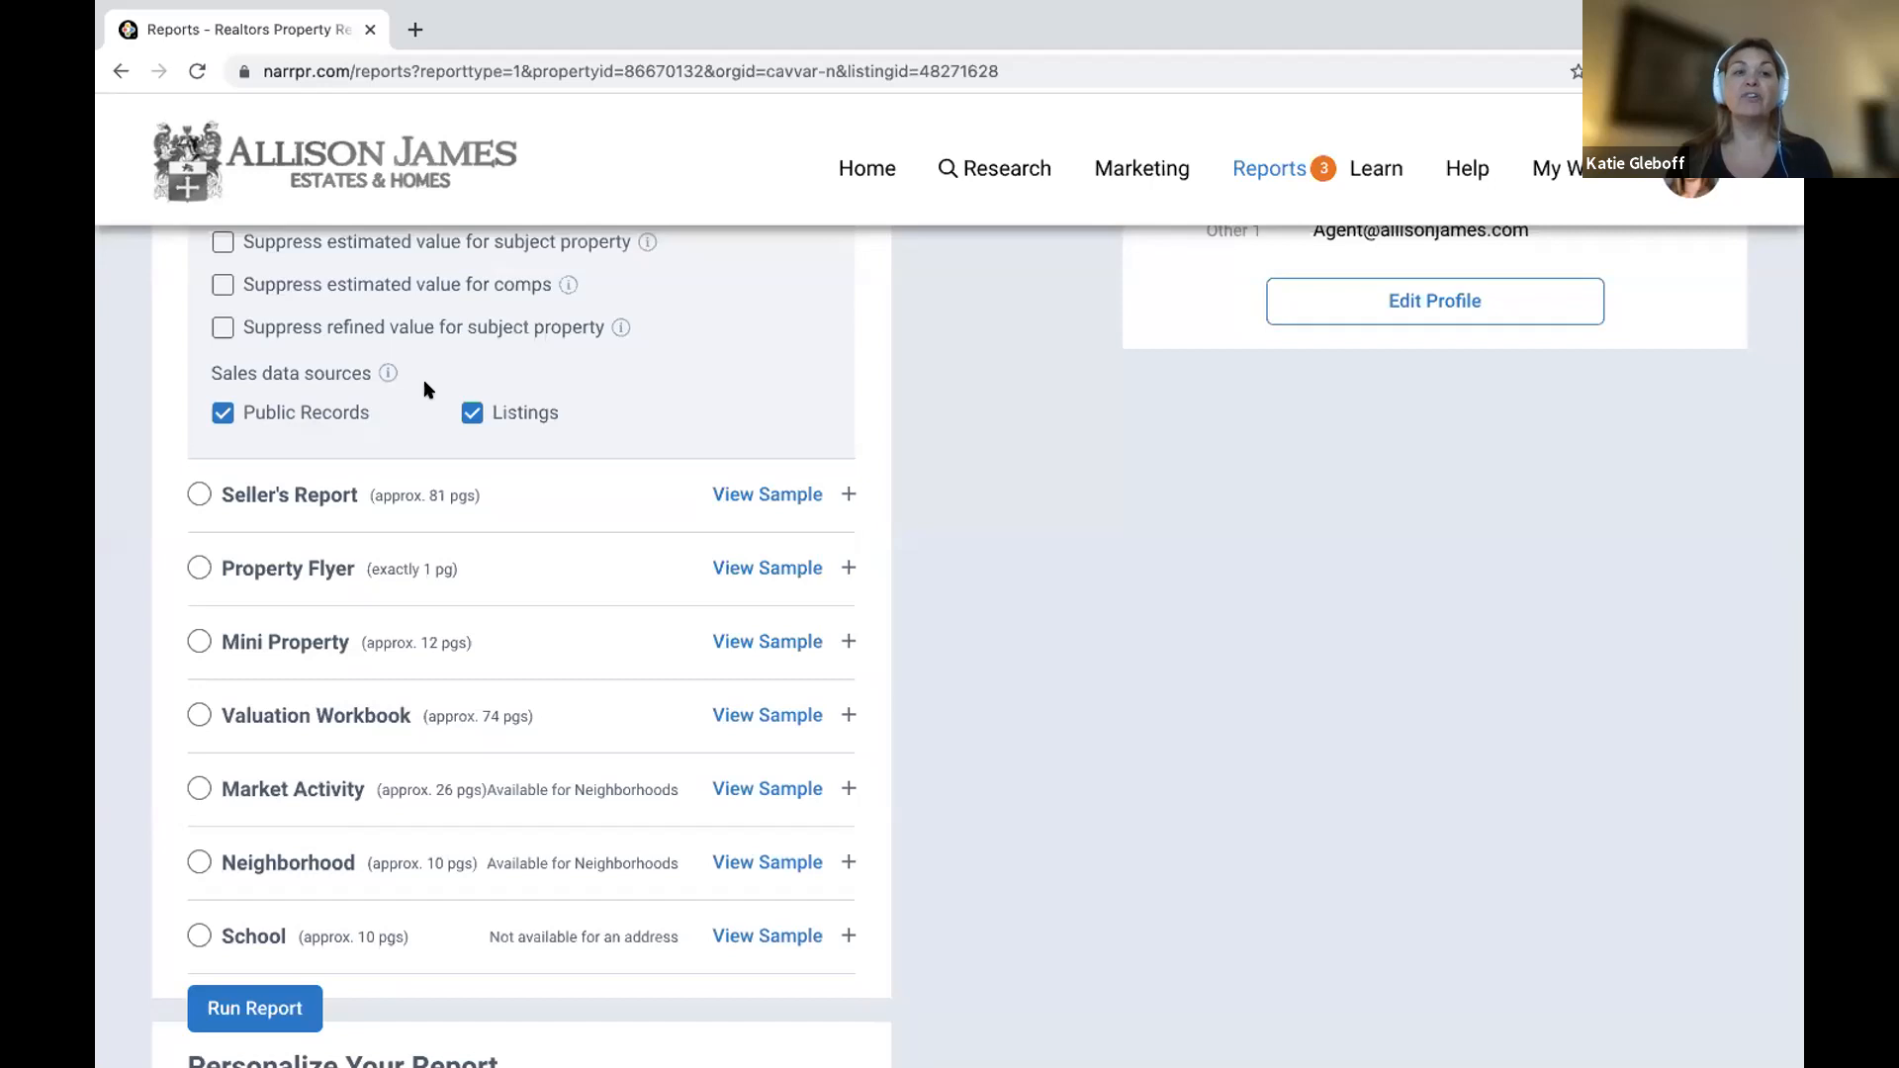
{"action": "scroll", "coordinate": [435, 846], "scroll_direction": "down", "scroll_amount": 4}
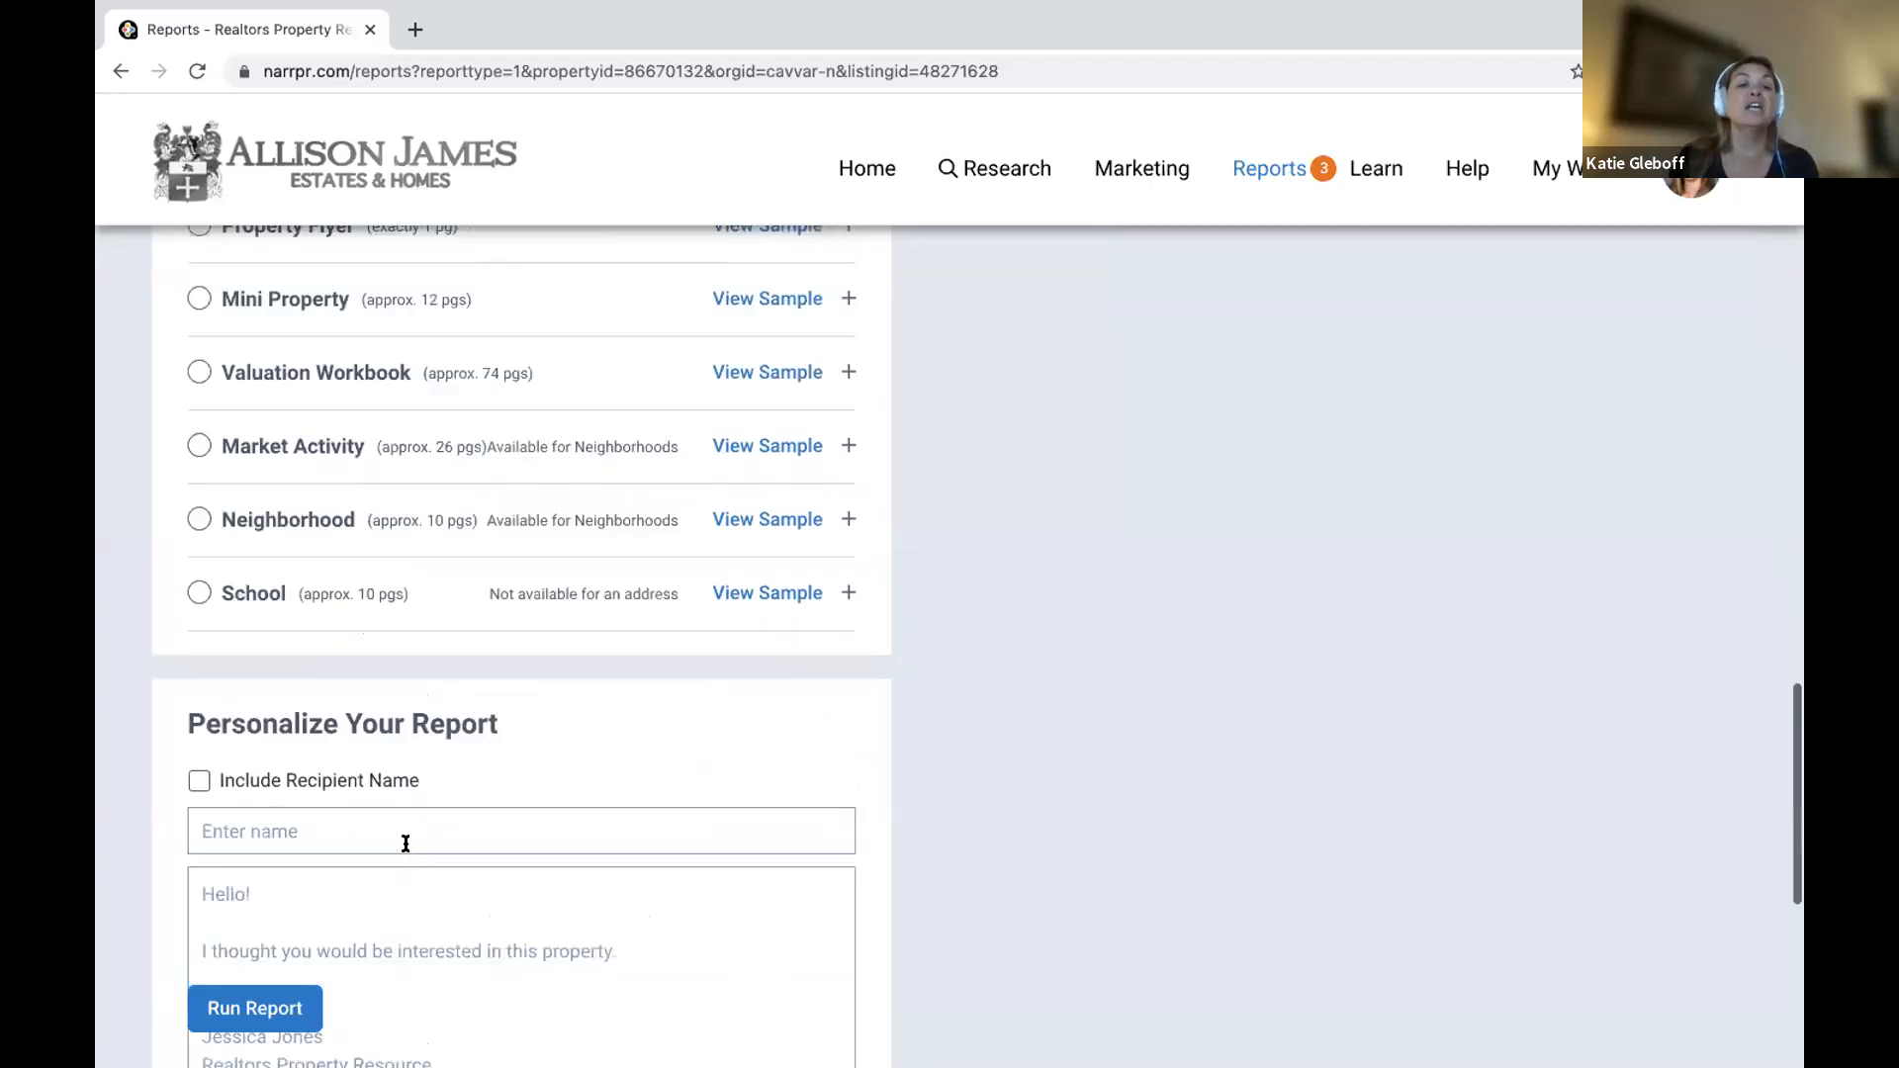
{"action": "scroll", "coordinate": [405, 844], "scroll_direction": "down", "scroll_amount": 3}
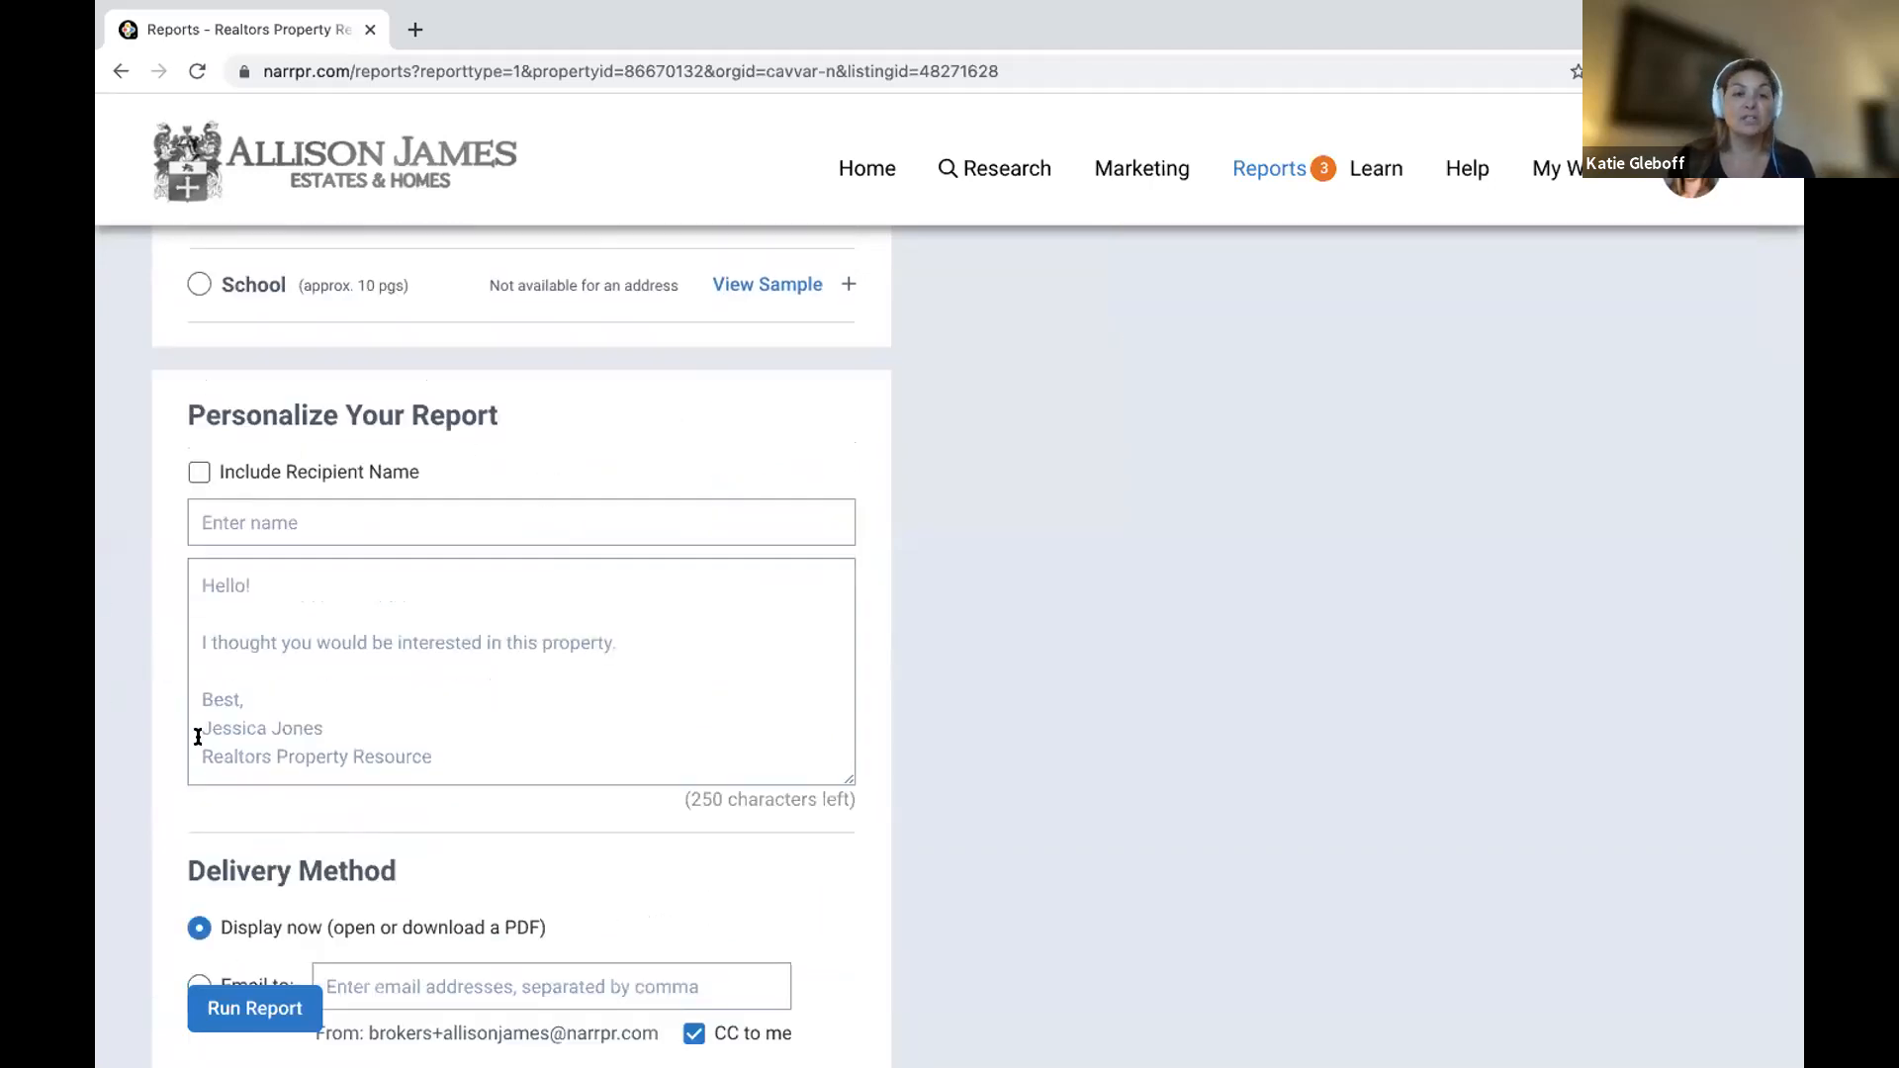
{"action": "scroll", "coordinate": [378, 755], "scroll_direction": "down", "scroll_amount": 2}
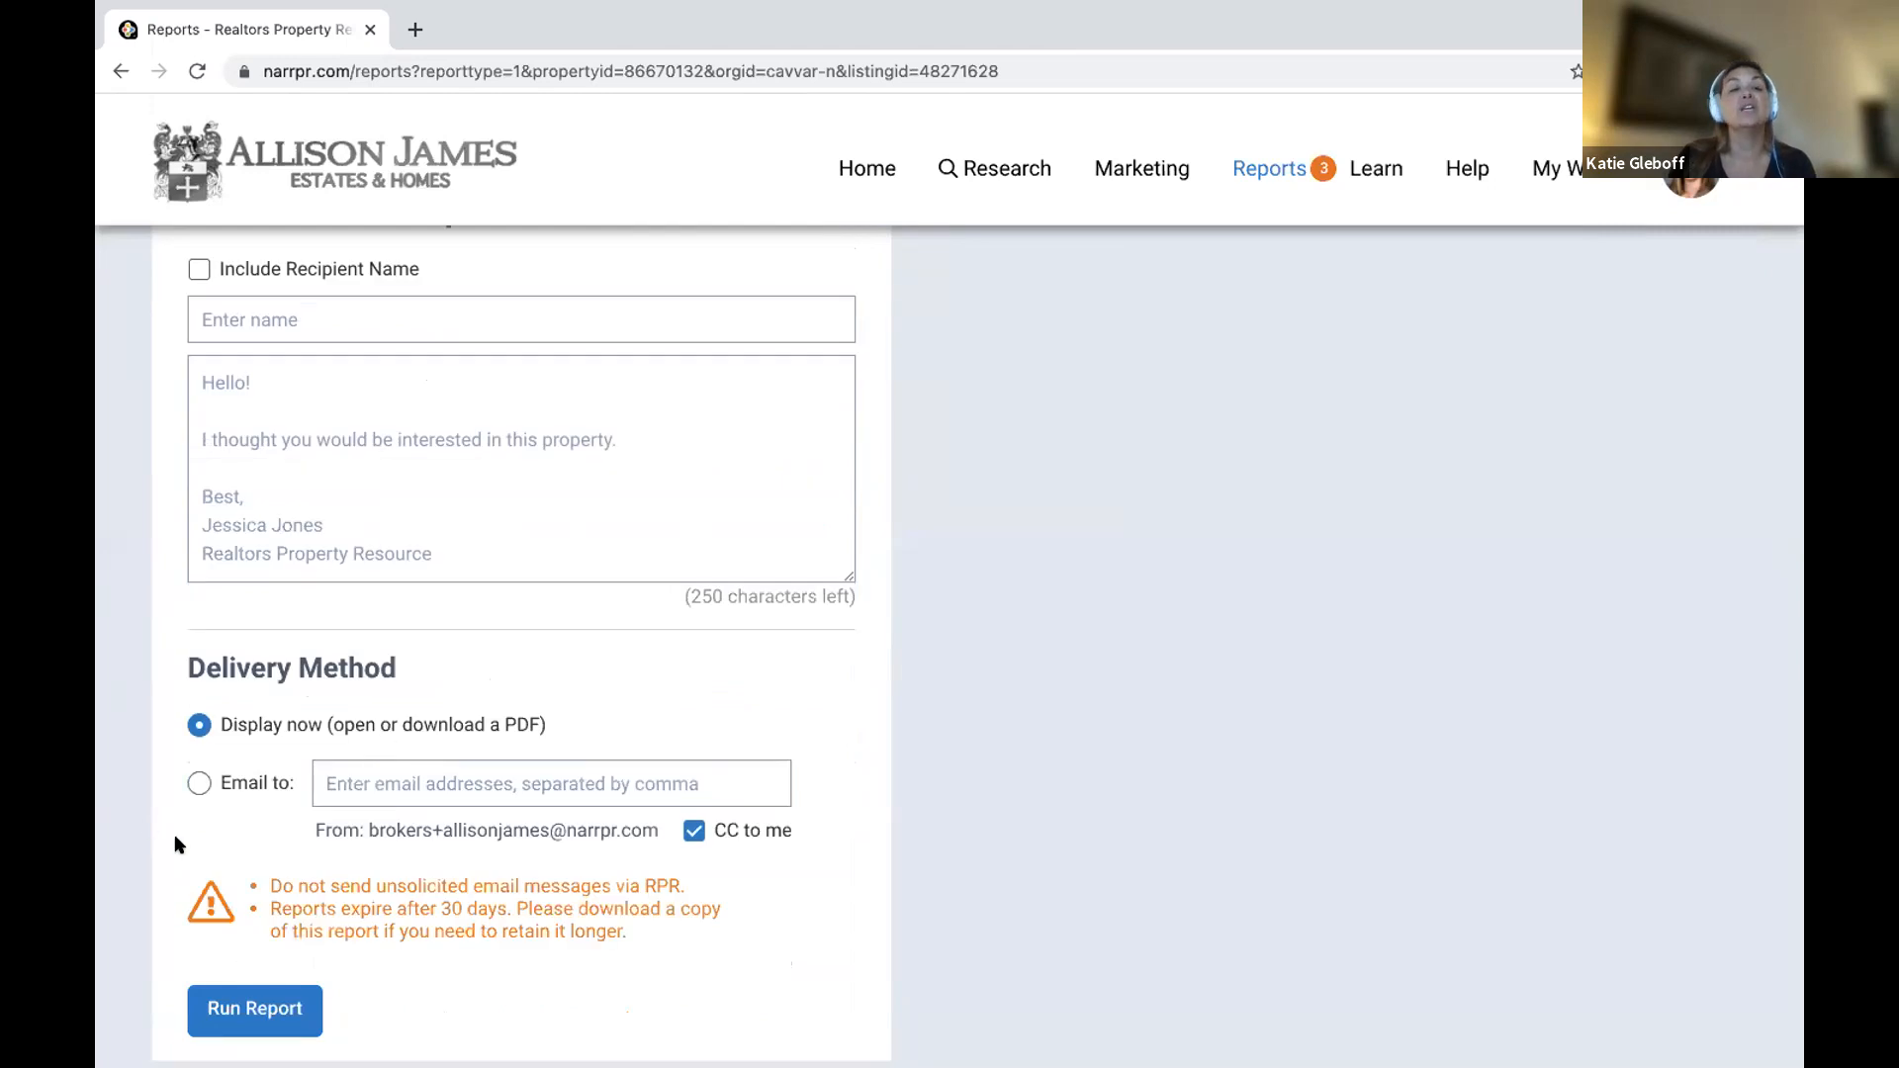
{"action": "scroll", "coordinate": [336, 703], "scroll_direction": "up", "scroll_amount": 8}
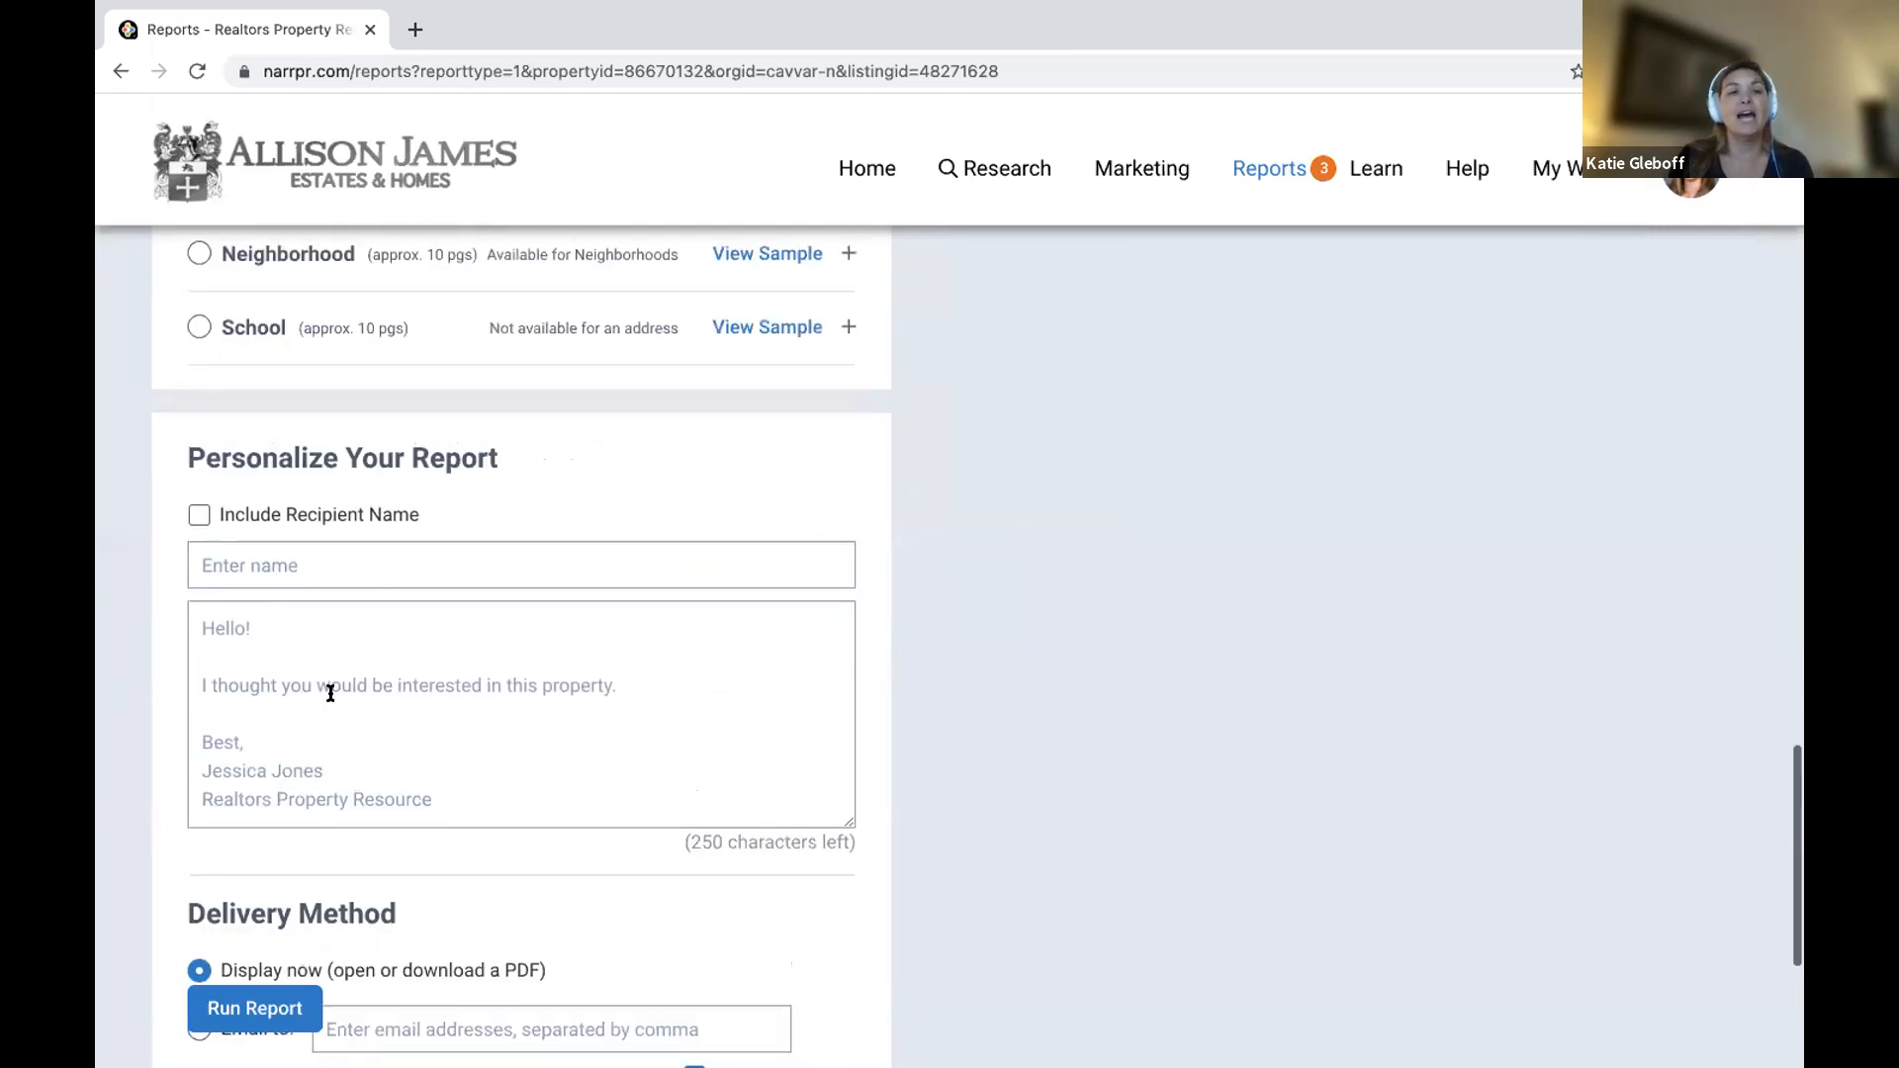
{"action": "scroll", "coordinate": [332, 699], "scroll_direction": "up", "scroll_amount": 2}
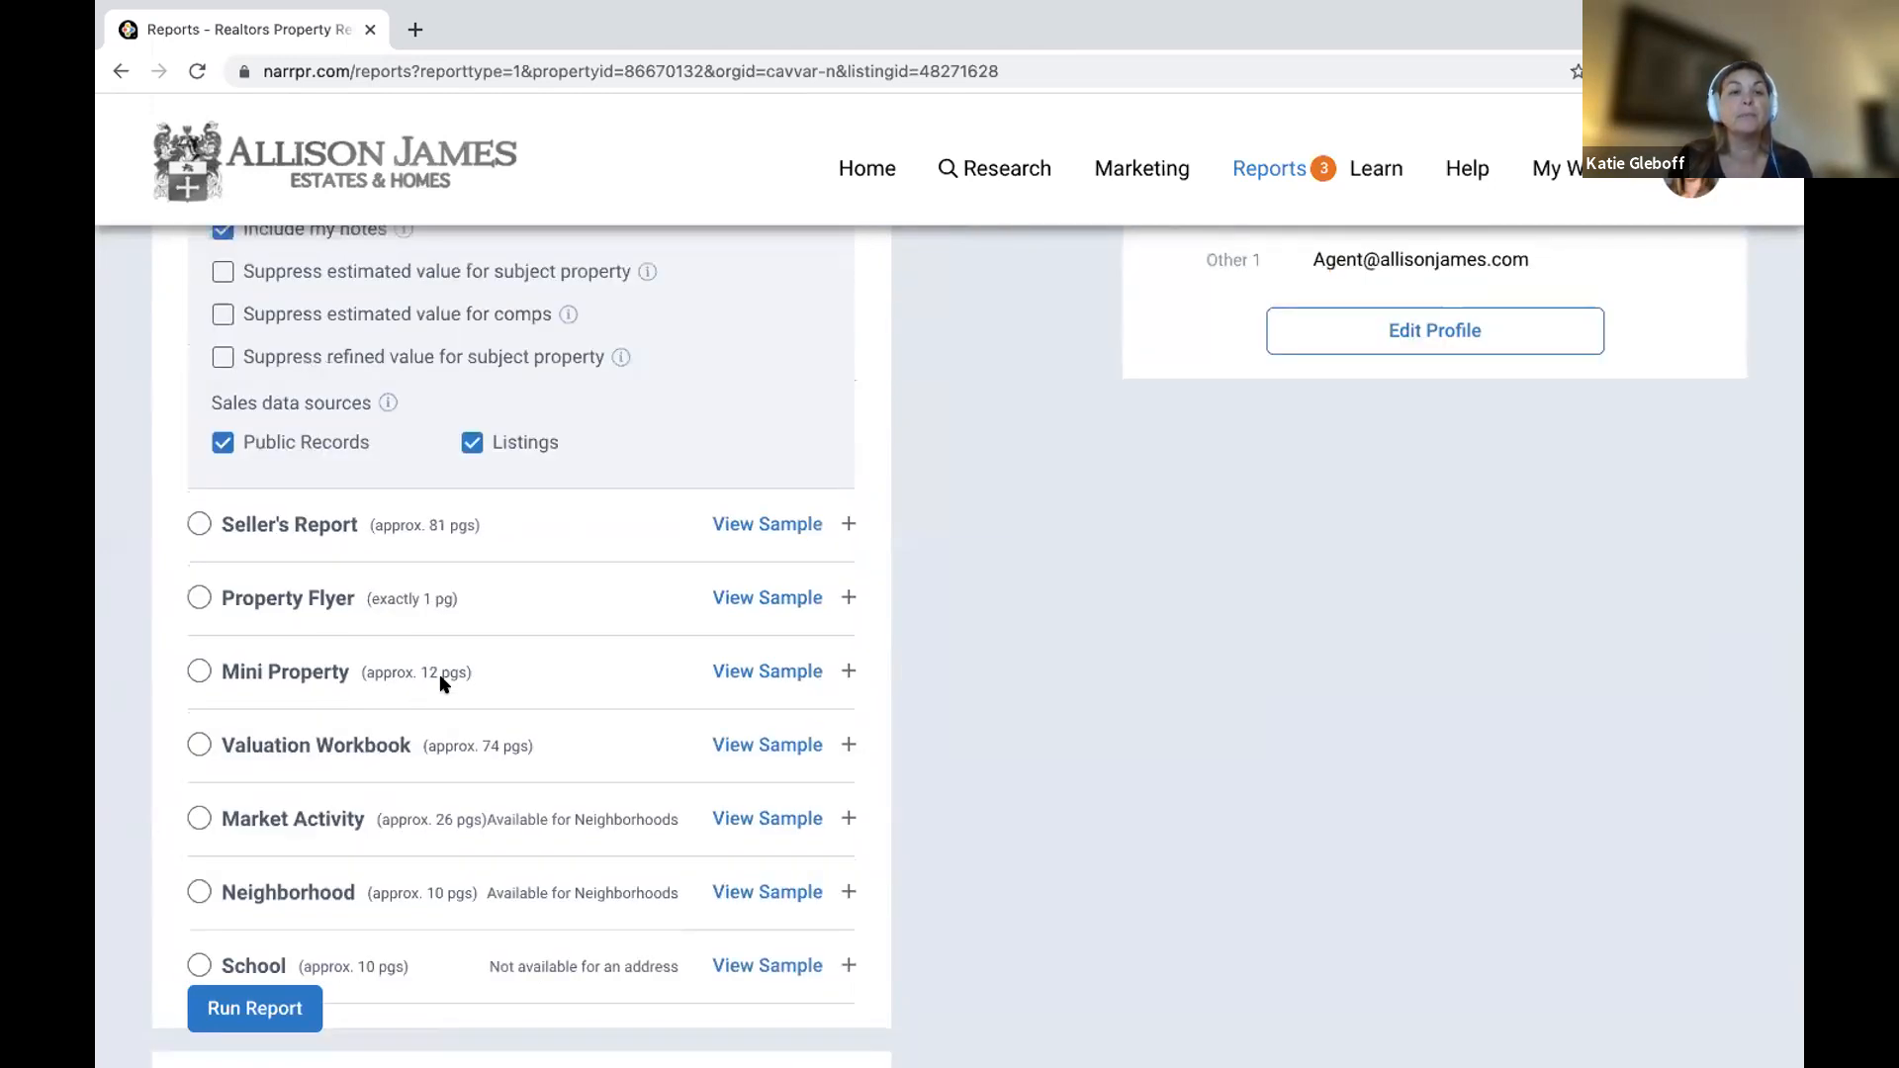
{"action": "left_click_drag", "start_coordinate": [500, 673], "coordinate": [353, 671]}
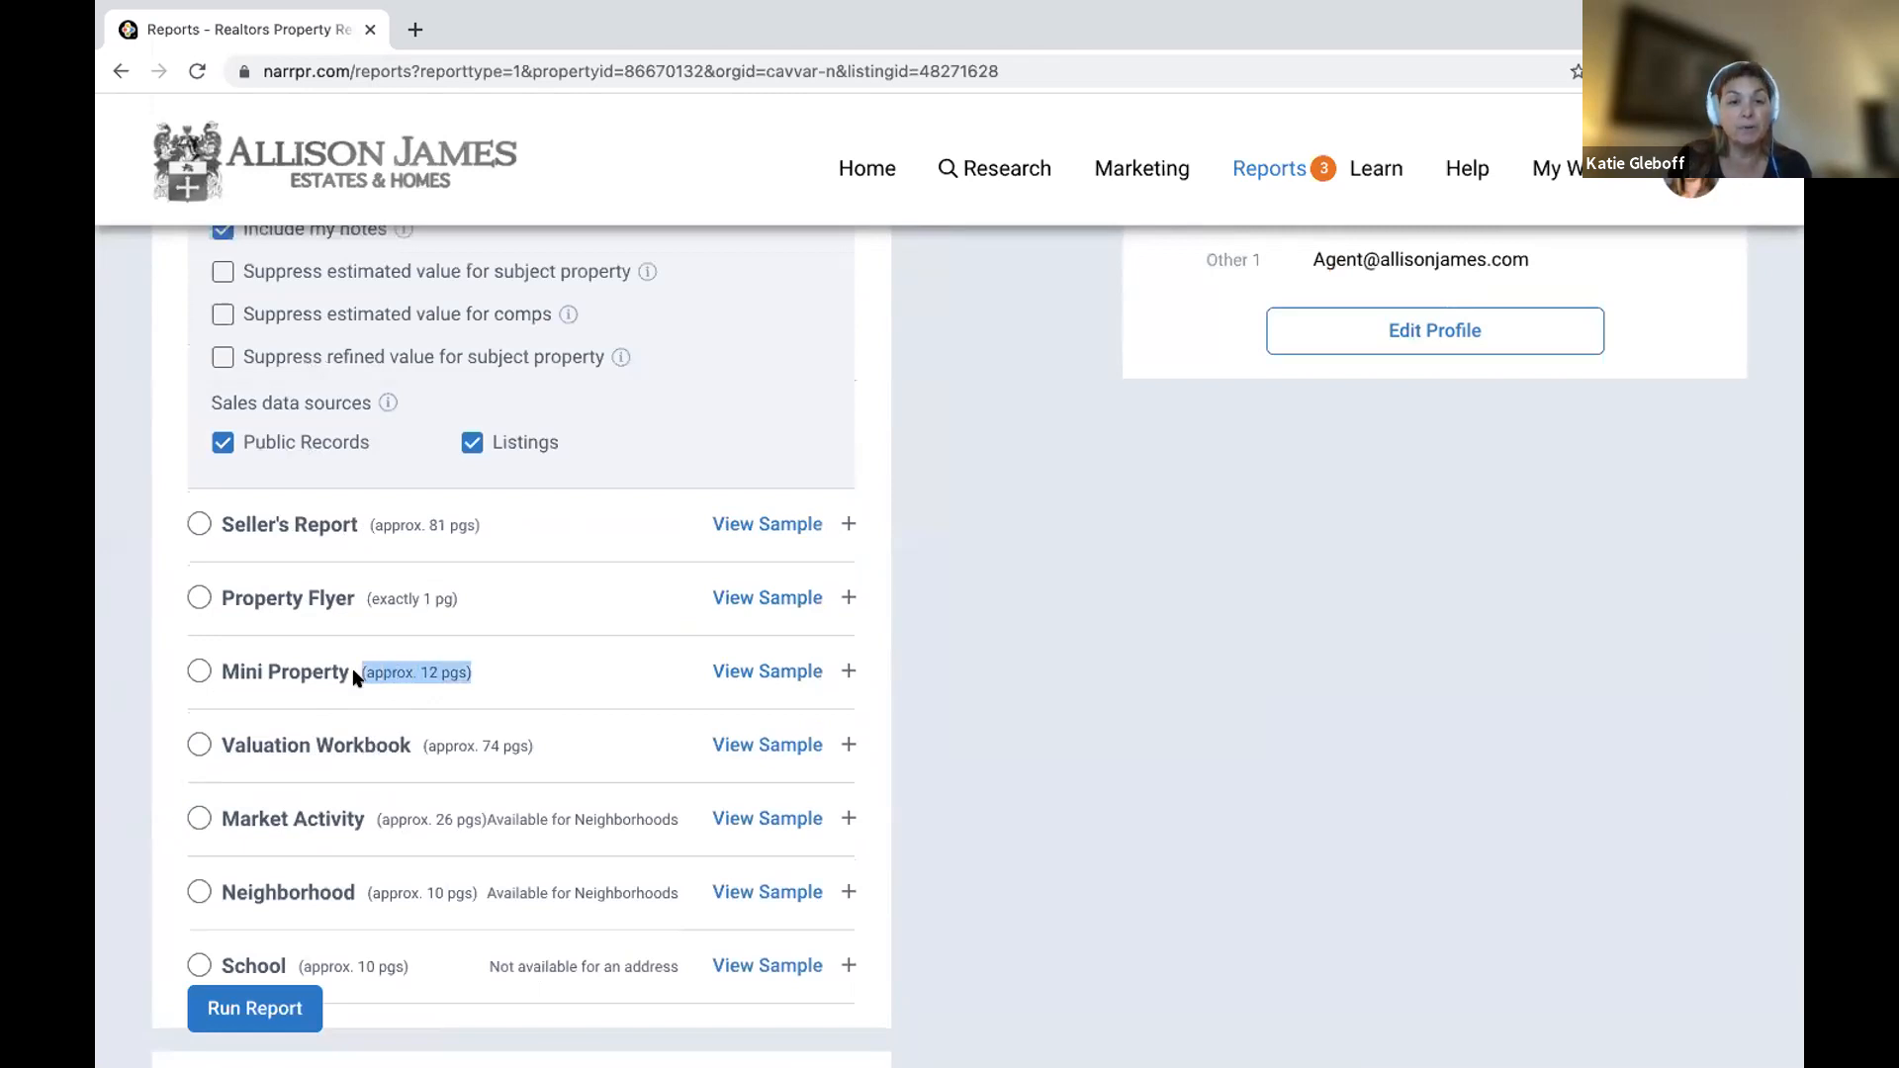
Select the Mini Property report and look over its report elements.
{"action": "left_click", "coordinate": [354, 673]}
{"action": "scroll", "coordinate": [354, 673], "scroll_direction": "up", "scroll_amount": 6}
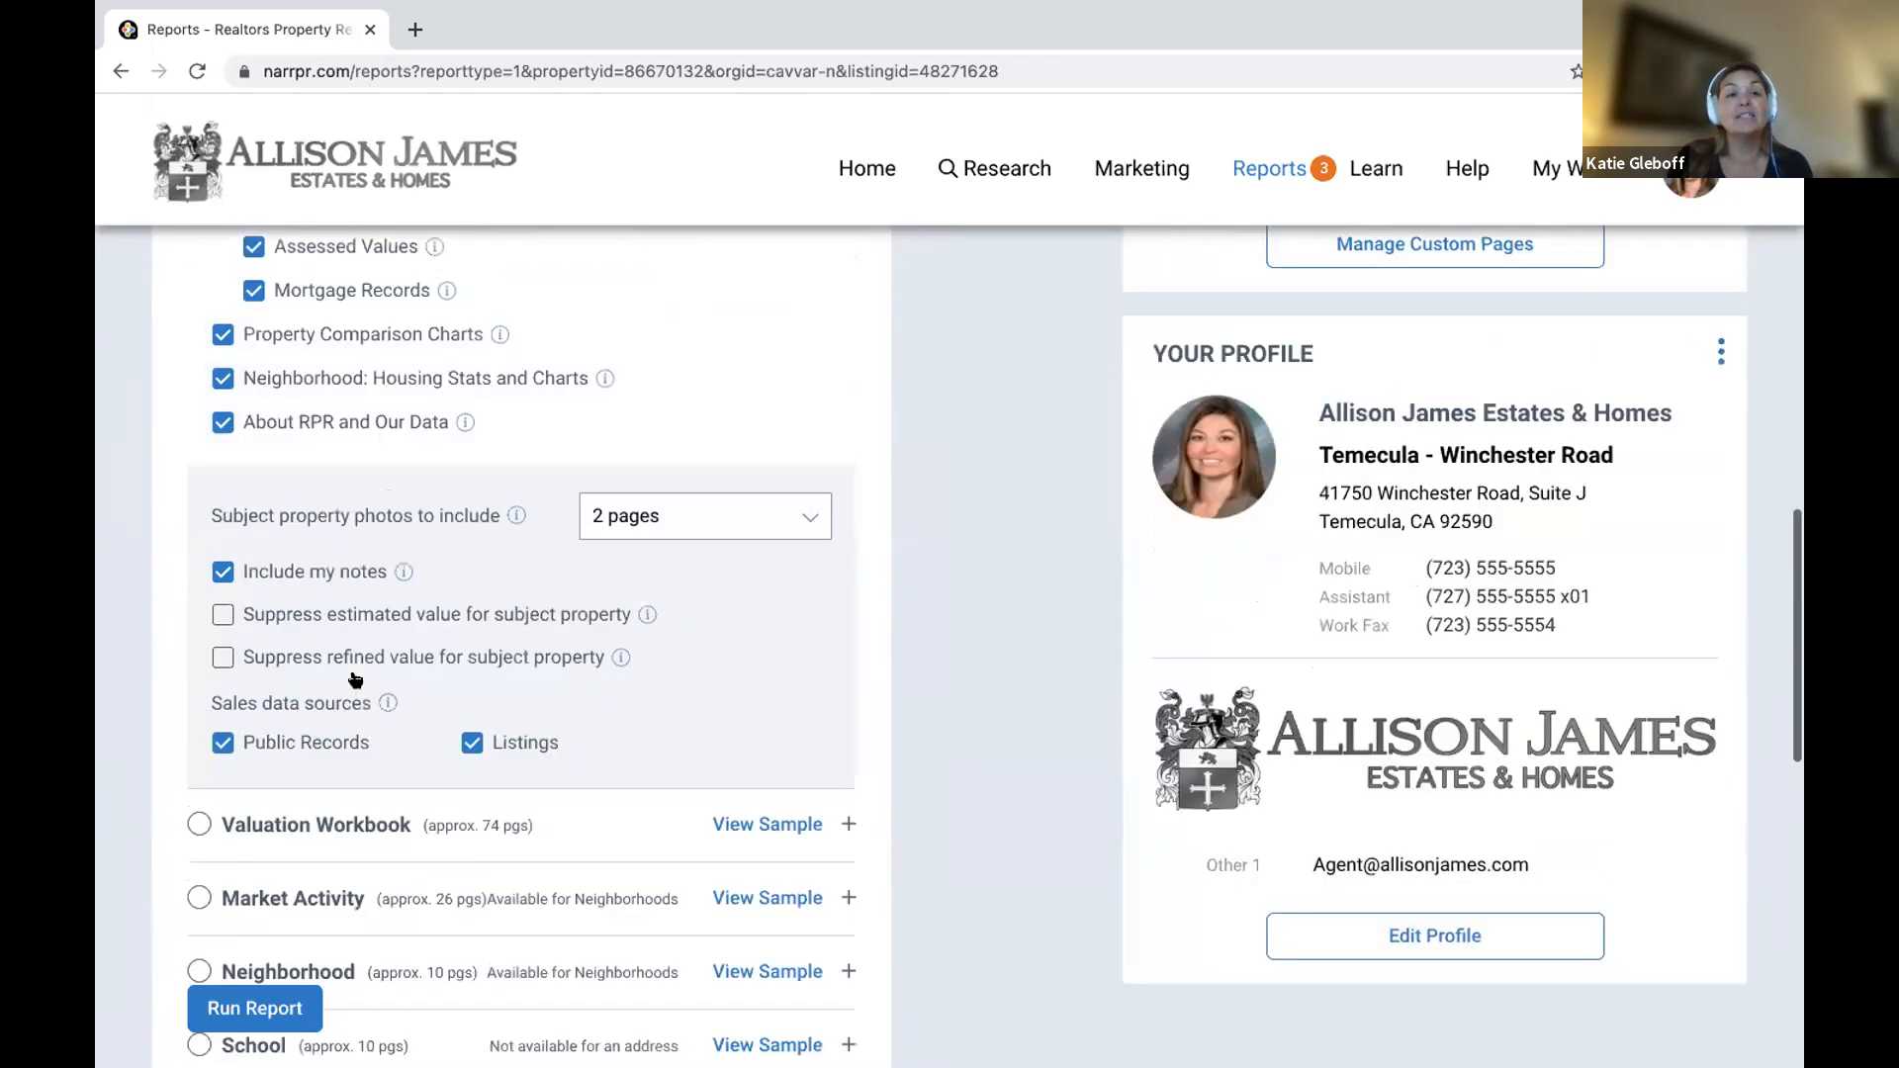
{"action": "scroll", "coordinate": [355, 683], "scroll_direction": "up", "scroll_amount": 4}
{"action": "scroll", "coordinate": [355, 715], "scroll_direction": "up", "scroll_amount": 3}
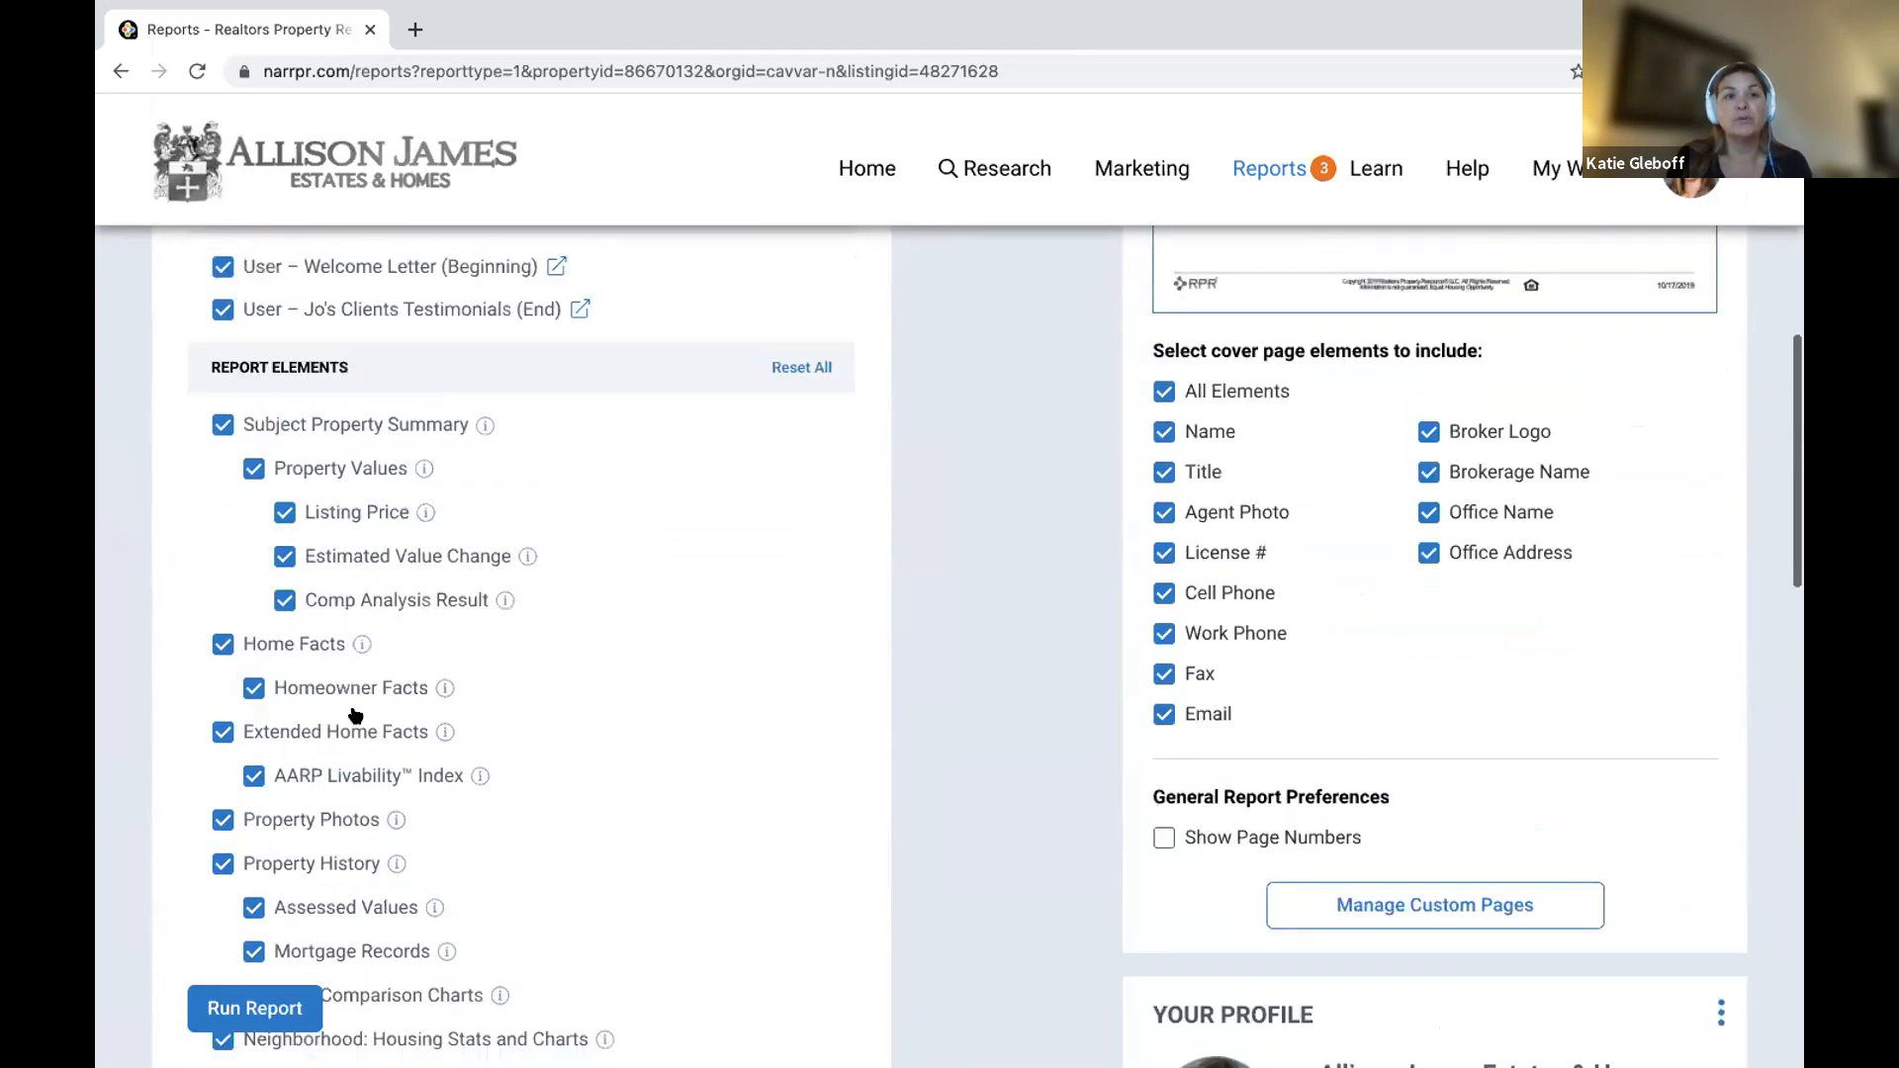
{"action": "scroll", "coordinate": [355, 714], "scroll_direction": "up", "scroll_amount": 1}
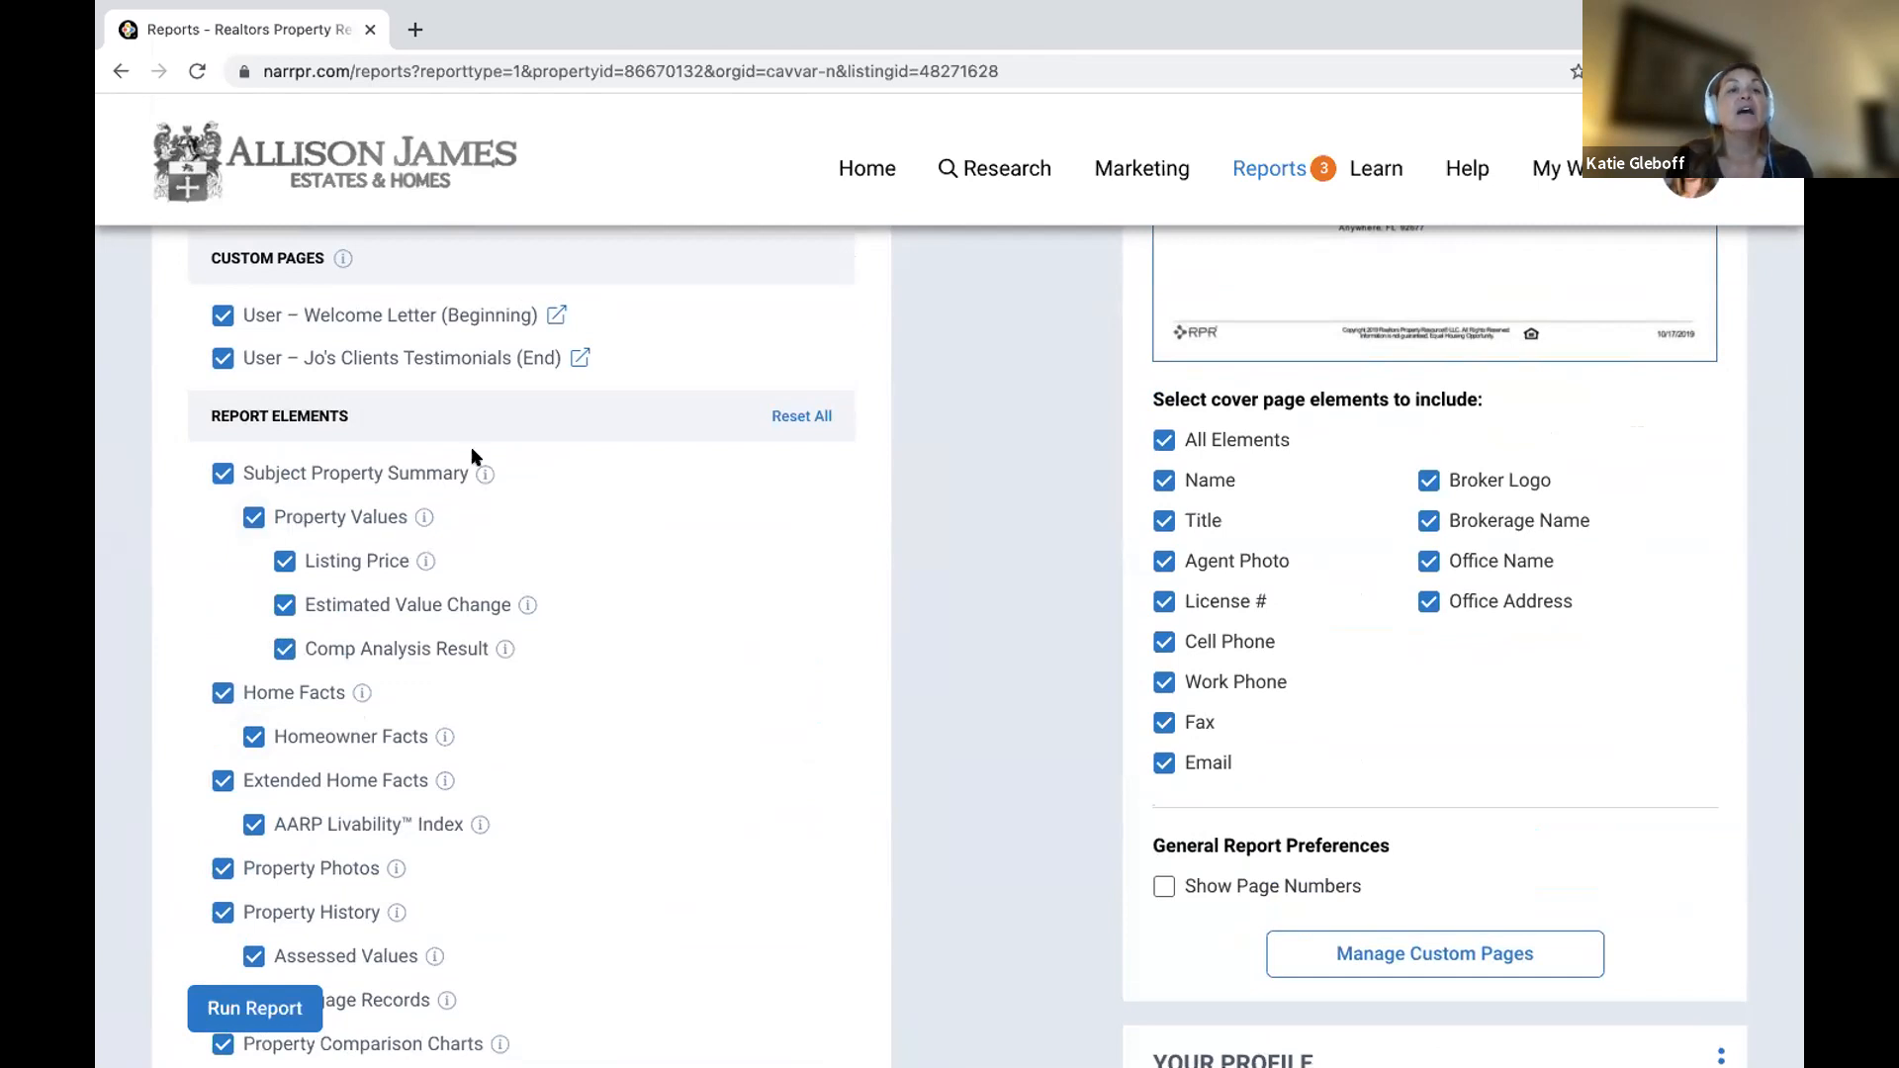
{"action": "mouse_move", "coordinate": [485, 474]}
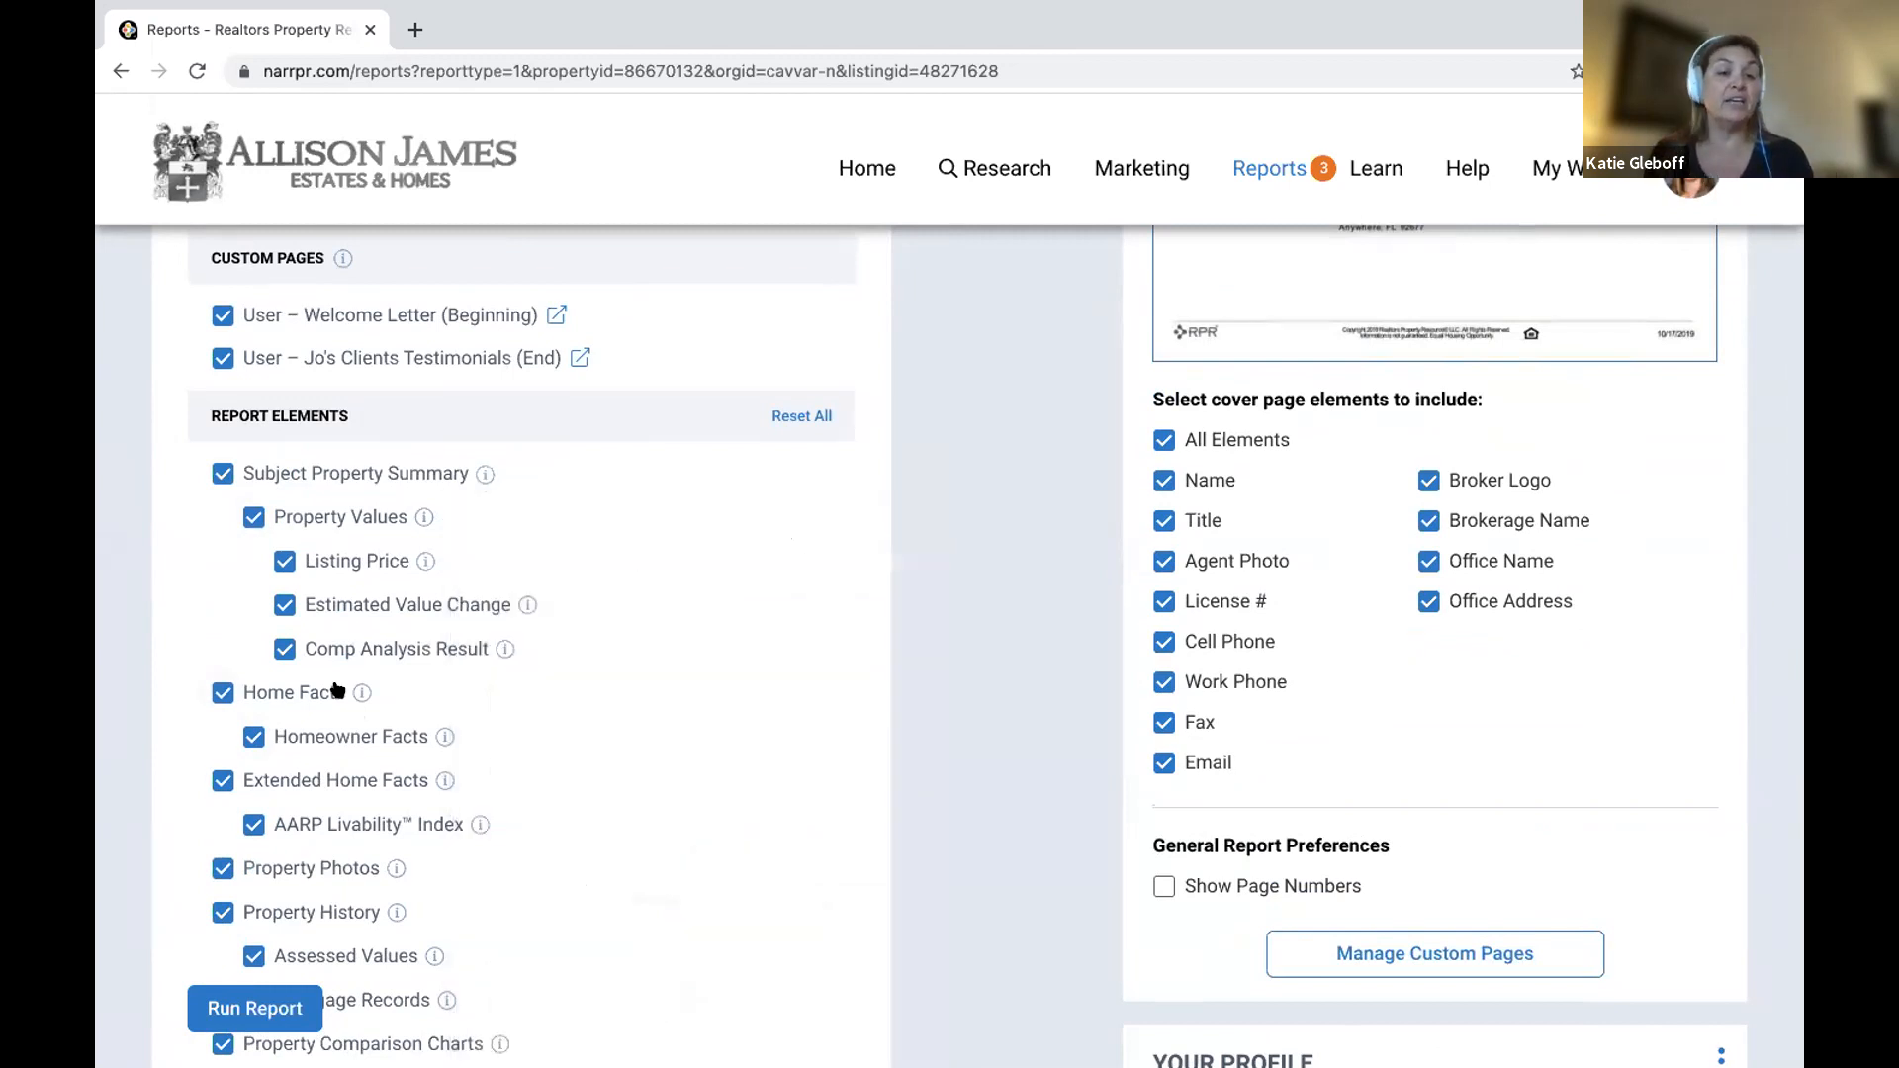
{"action": "scroll", "coordinate": [388, 504], "scroll_direction": "down", "scroll_amount": 3}
Uncheck Homeowner Facts and Mortgage Records under Report Elements.
{"action": "mouse_move", "coordinate": [361, 439]}
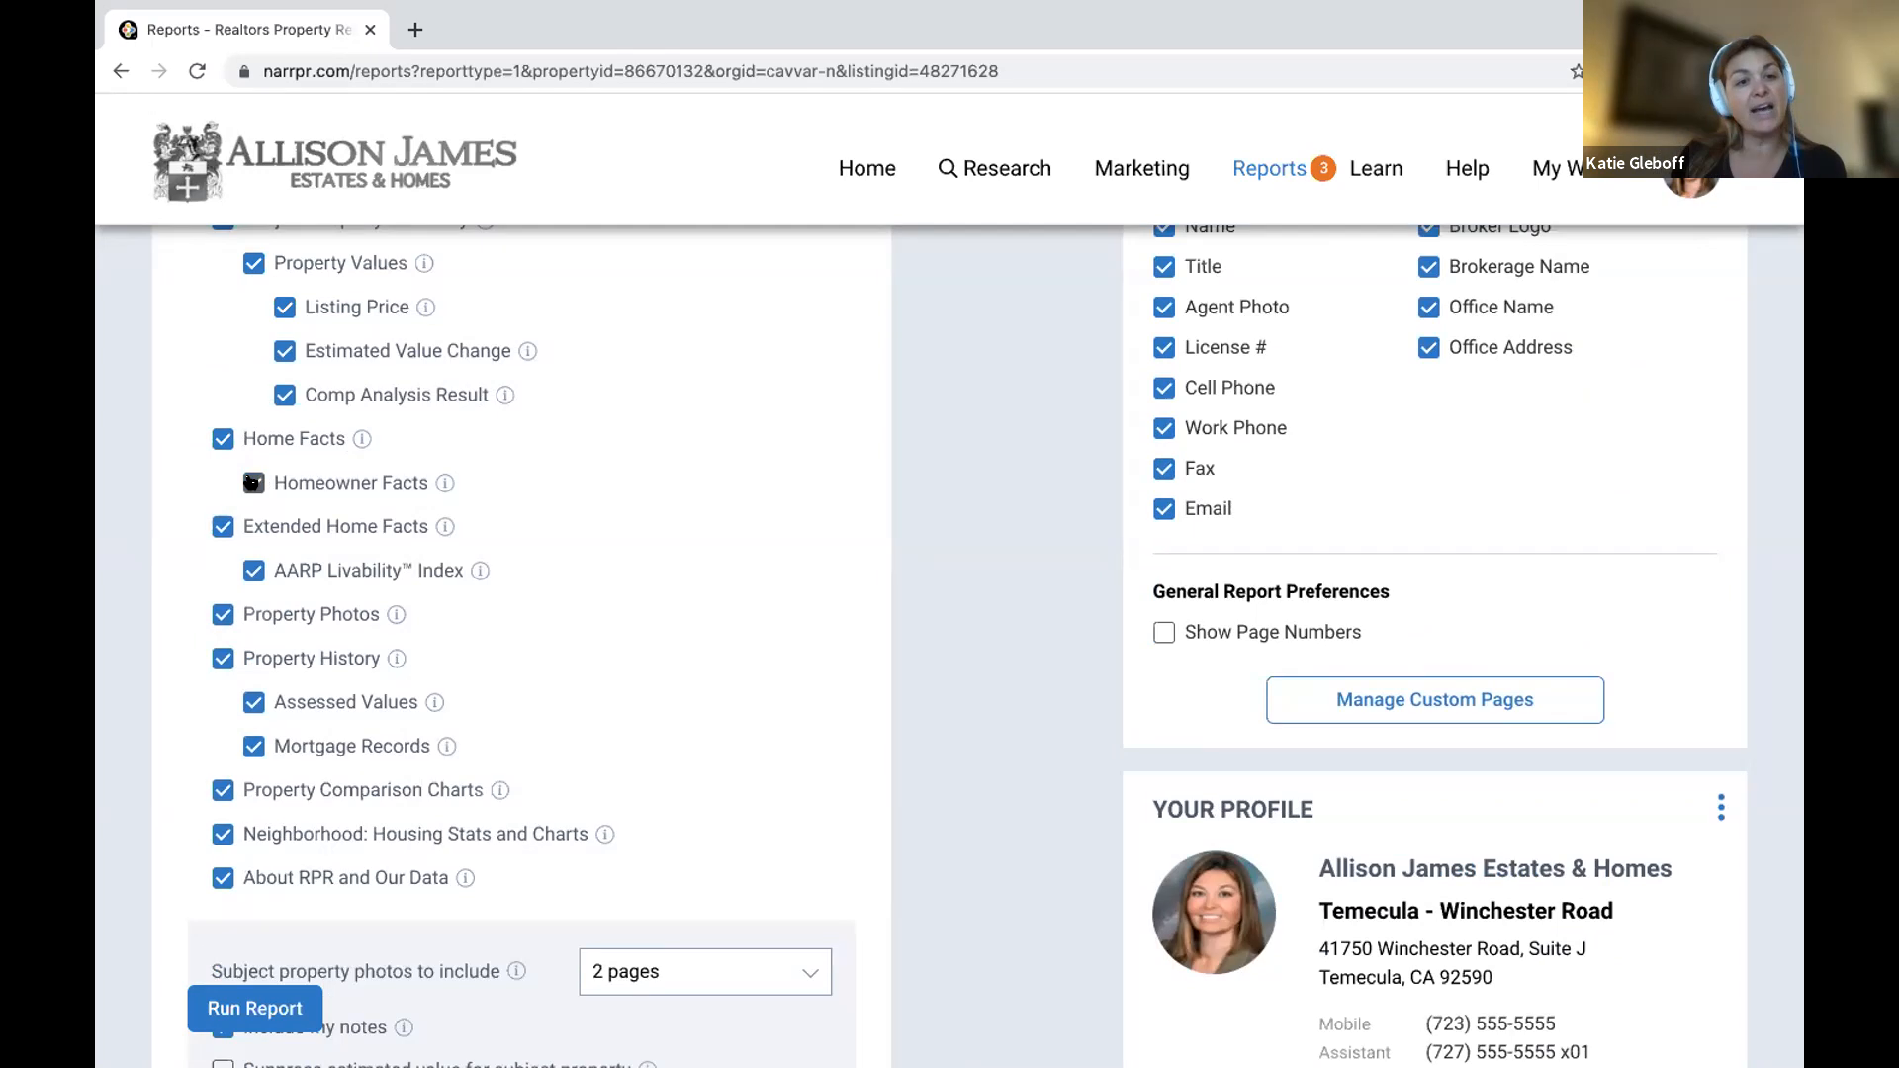
{"action": "left_click", "coordinate": [253, 482]}
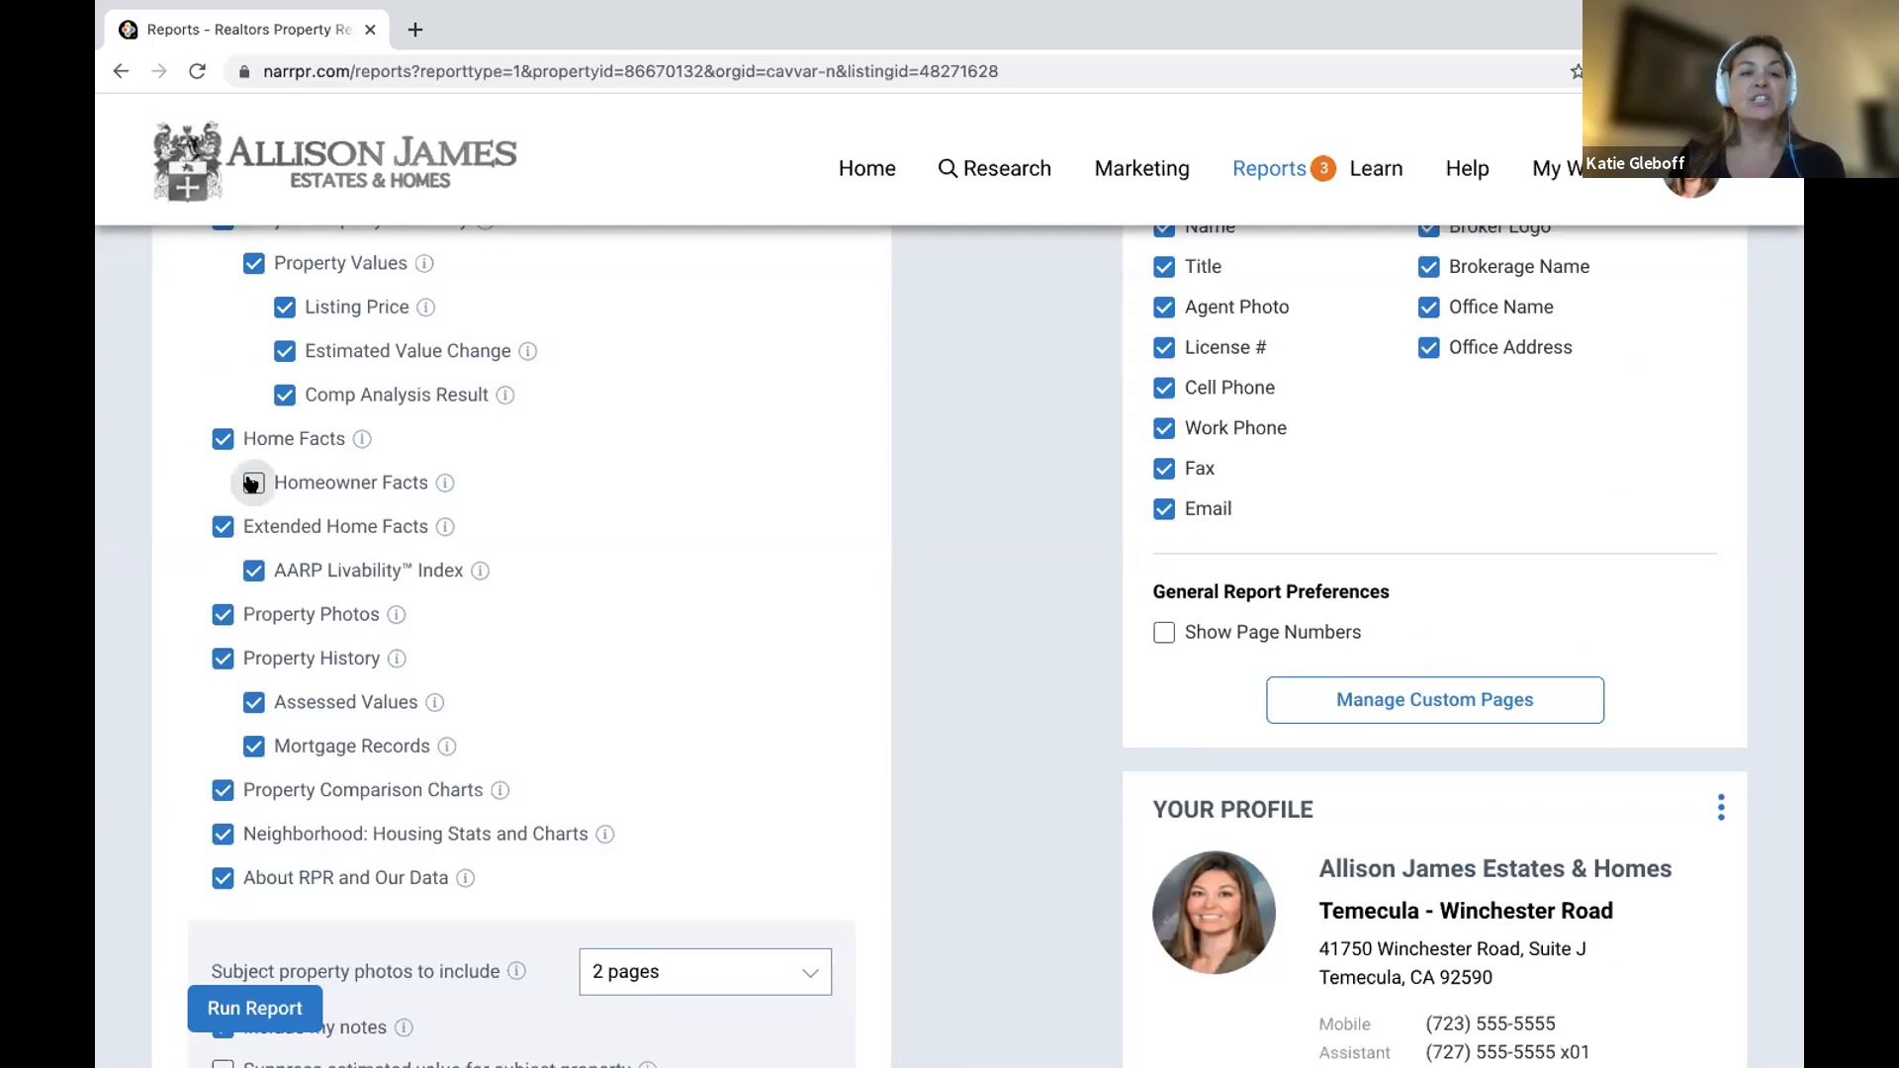
{"action": "mouse_move", "coordinate": [445, 527]}
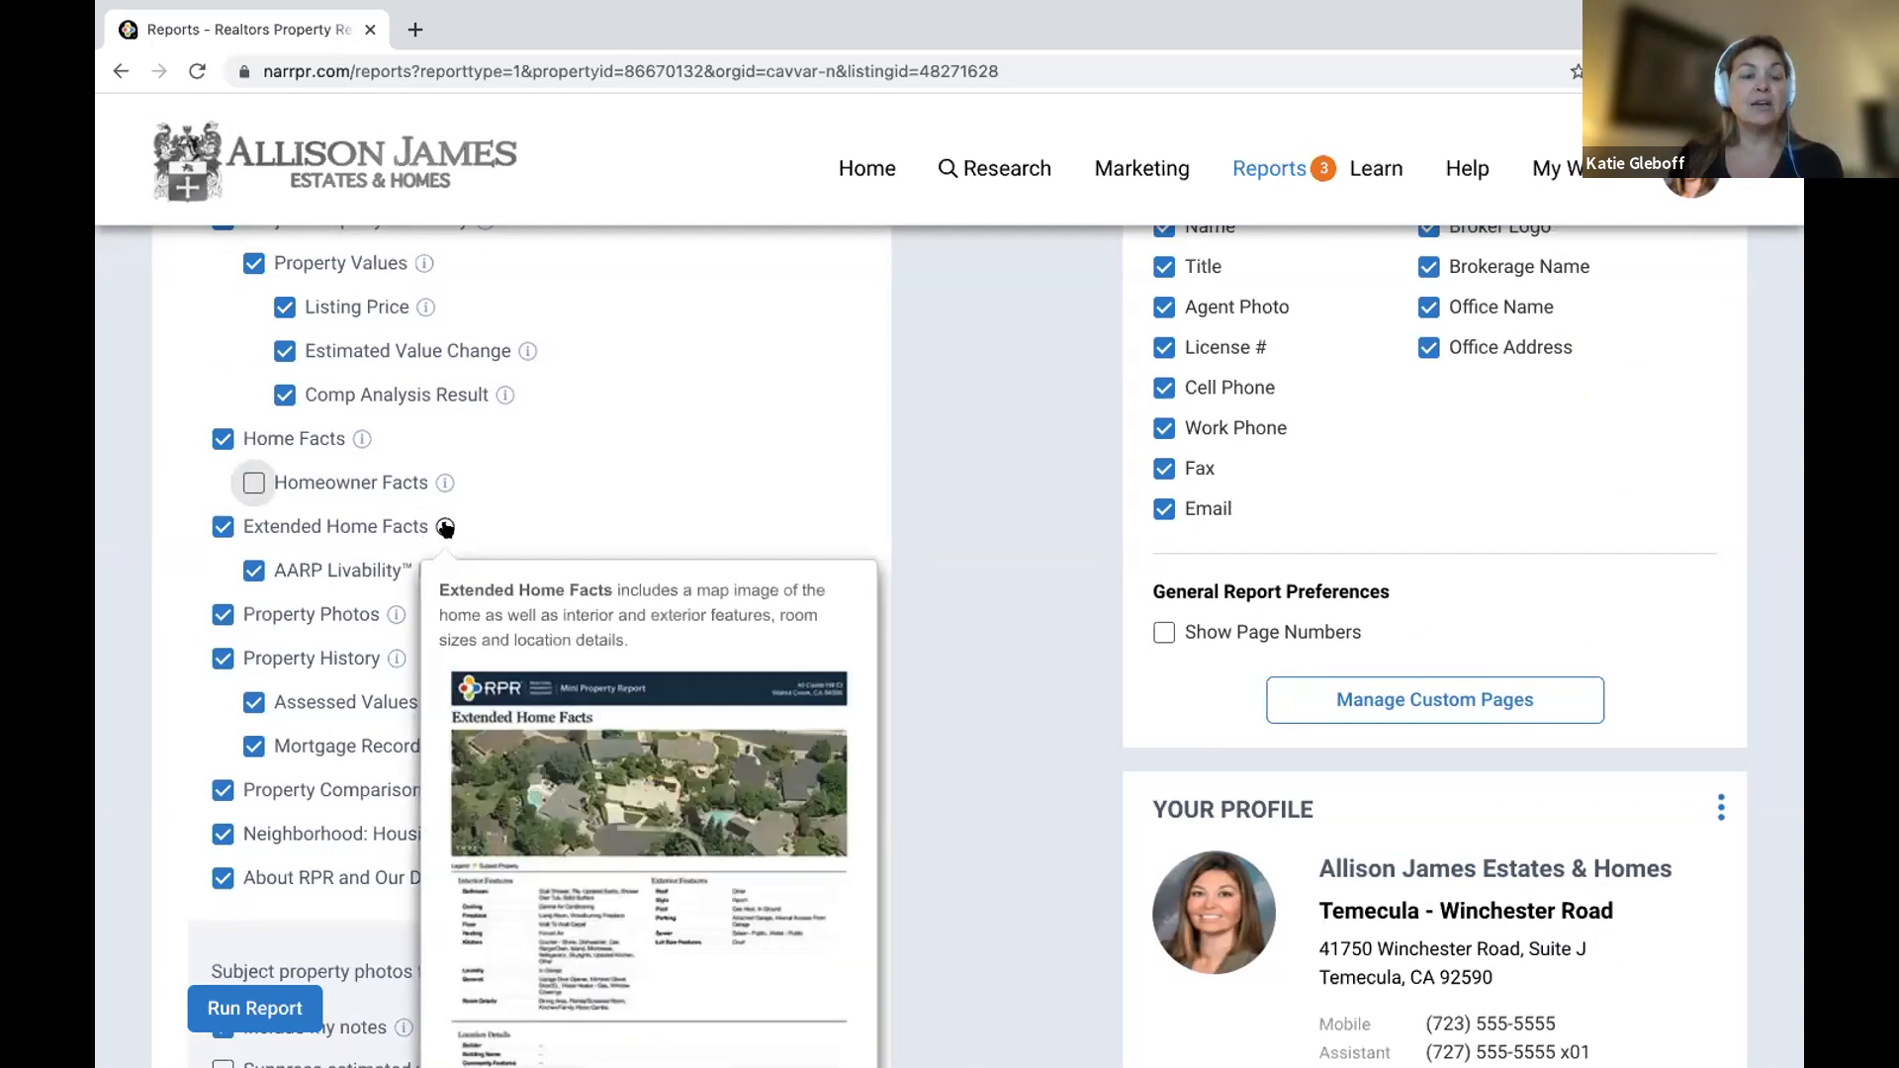
{"action": "scroll", "coordinate": [376, 602], "scroll_direction": "down", "scroll_amount": 1}
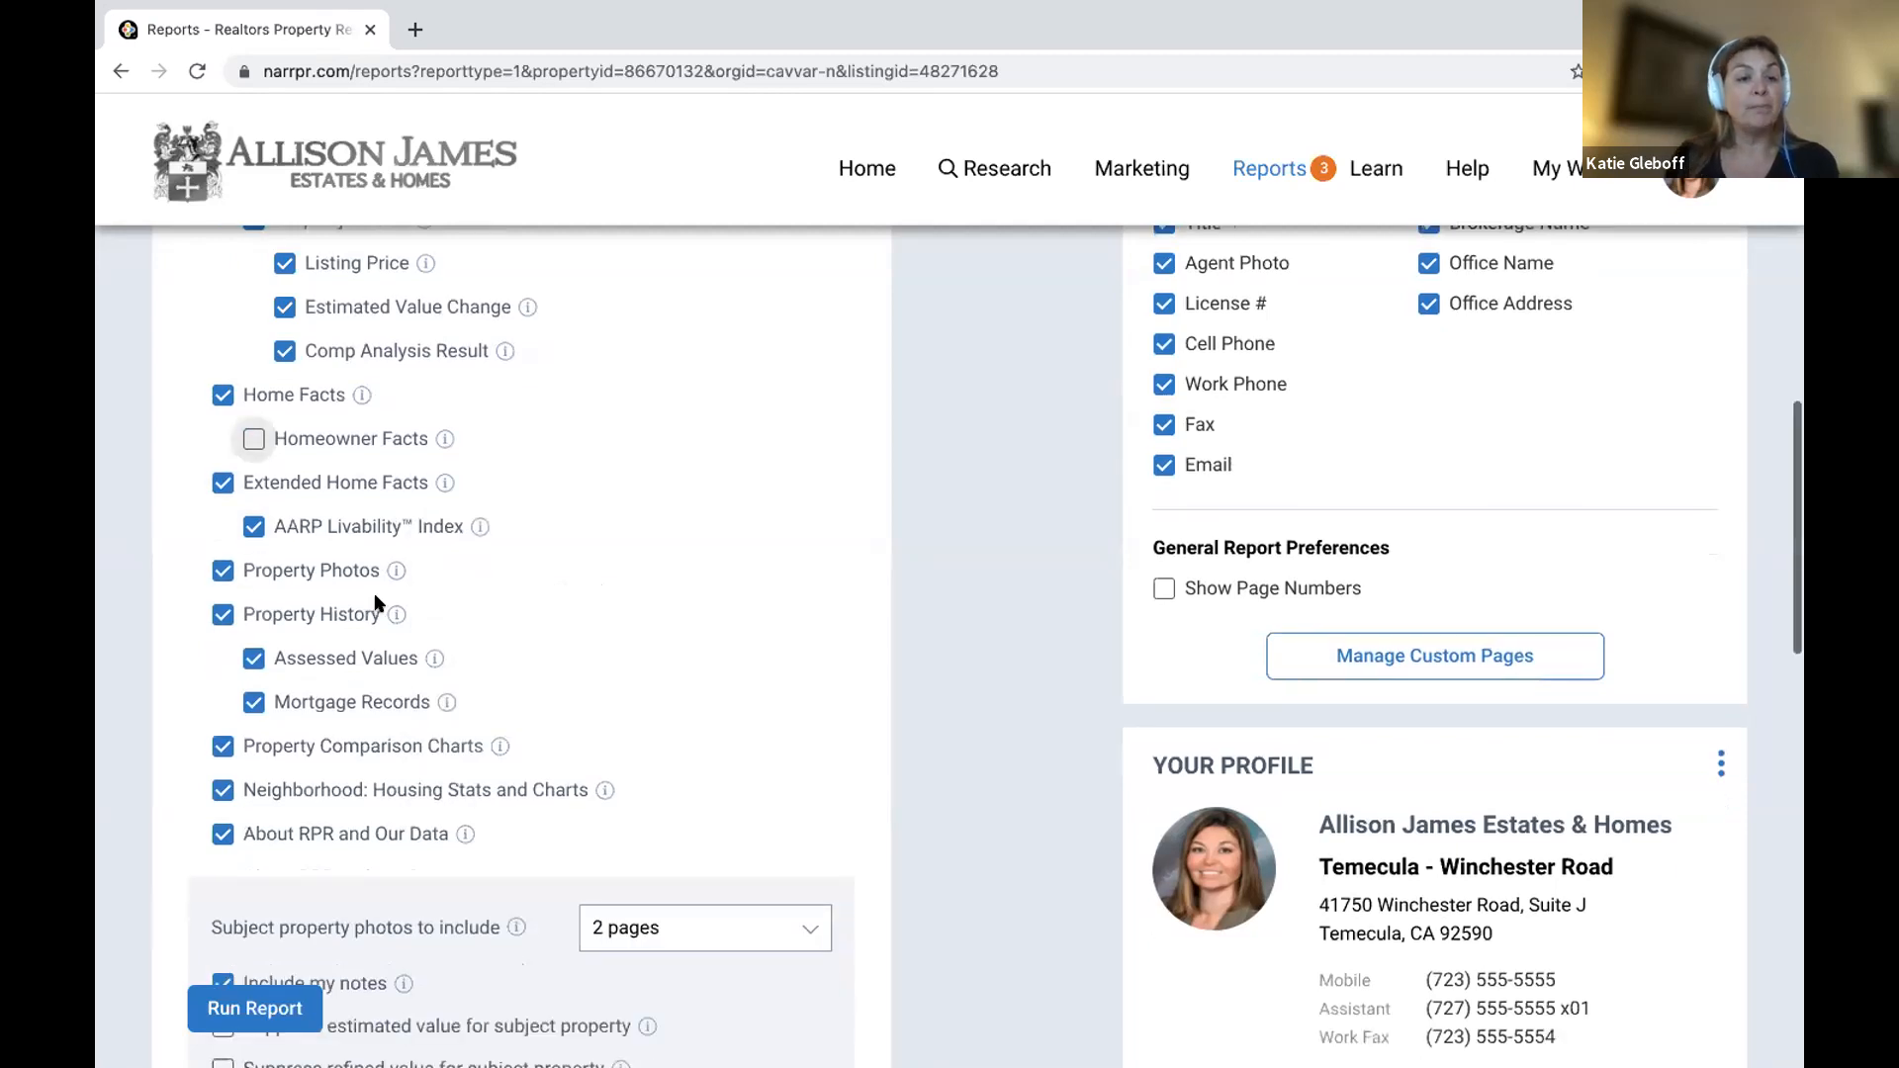
{"action": "scroll", "coordinate": [376, 601], "scroll_direction": "down", "scroll_amount": 3}
{"action": "mouse_move", "coordinate": [391, 449]}
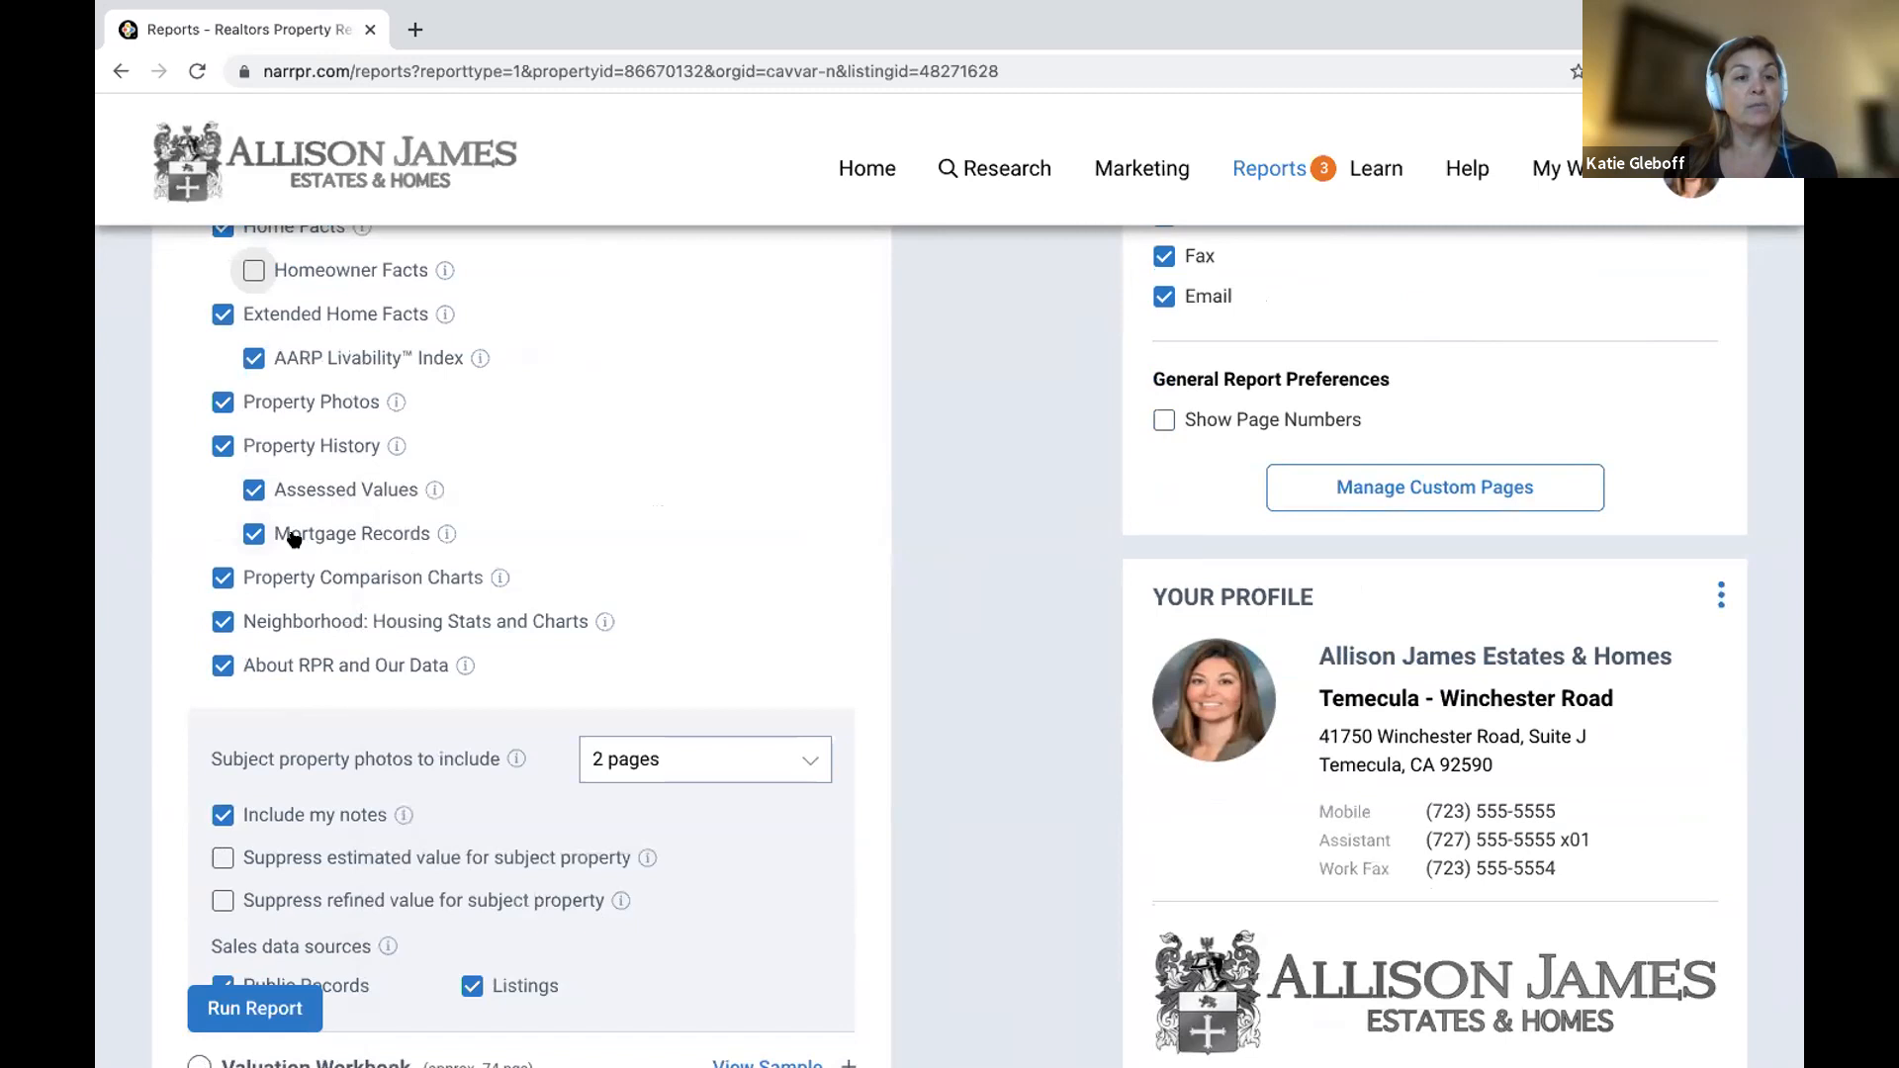
{"action": "left_click", "coordinate": [256, 534]}
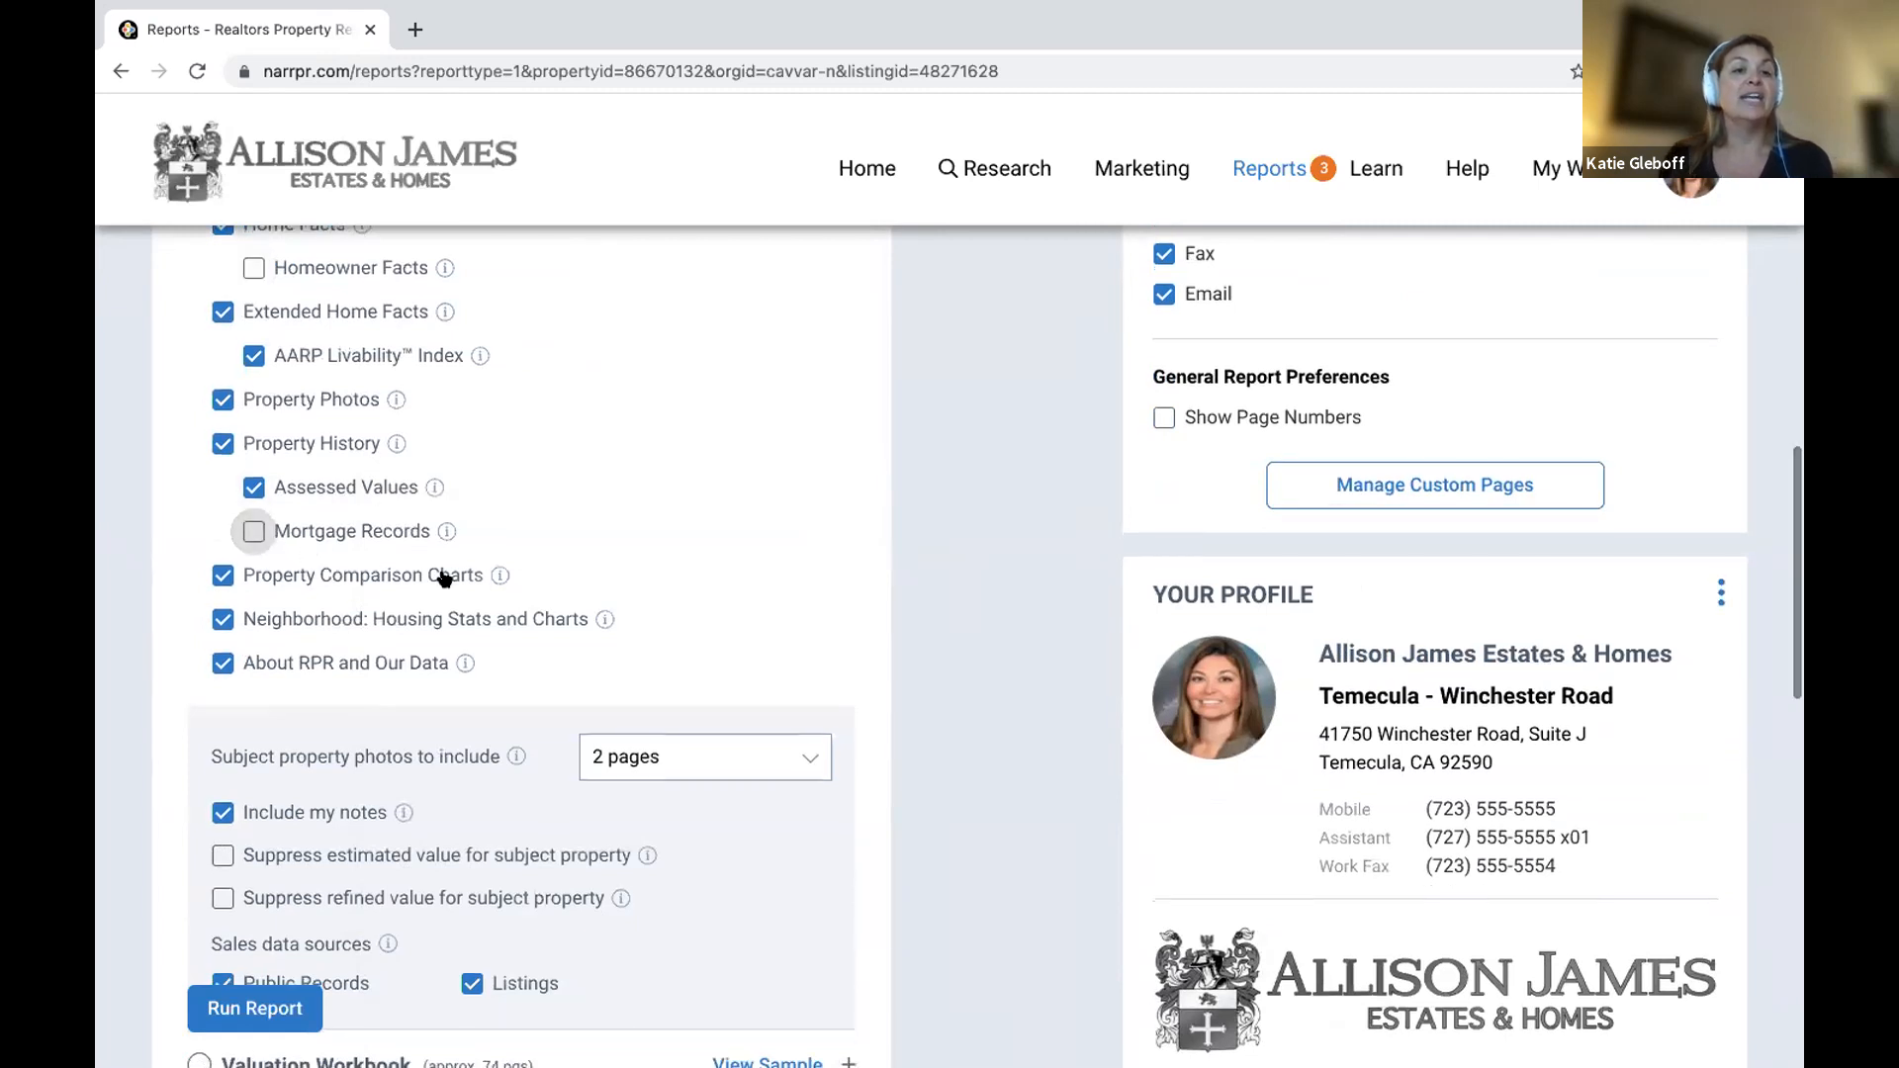
{"action": "mouse_move", "coordinate": [498, 576]}
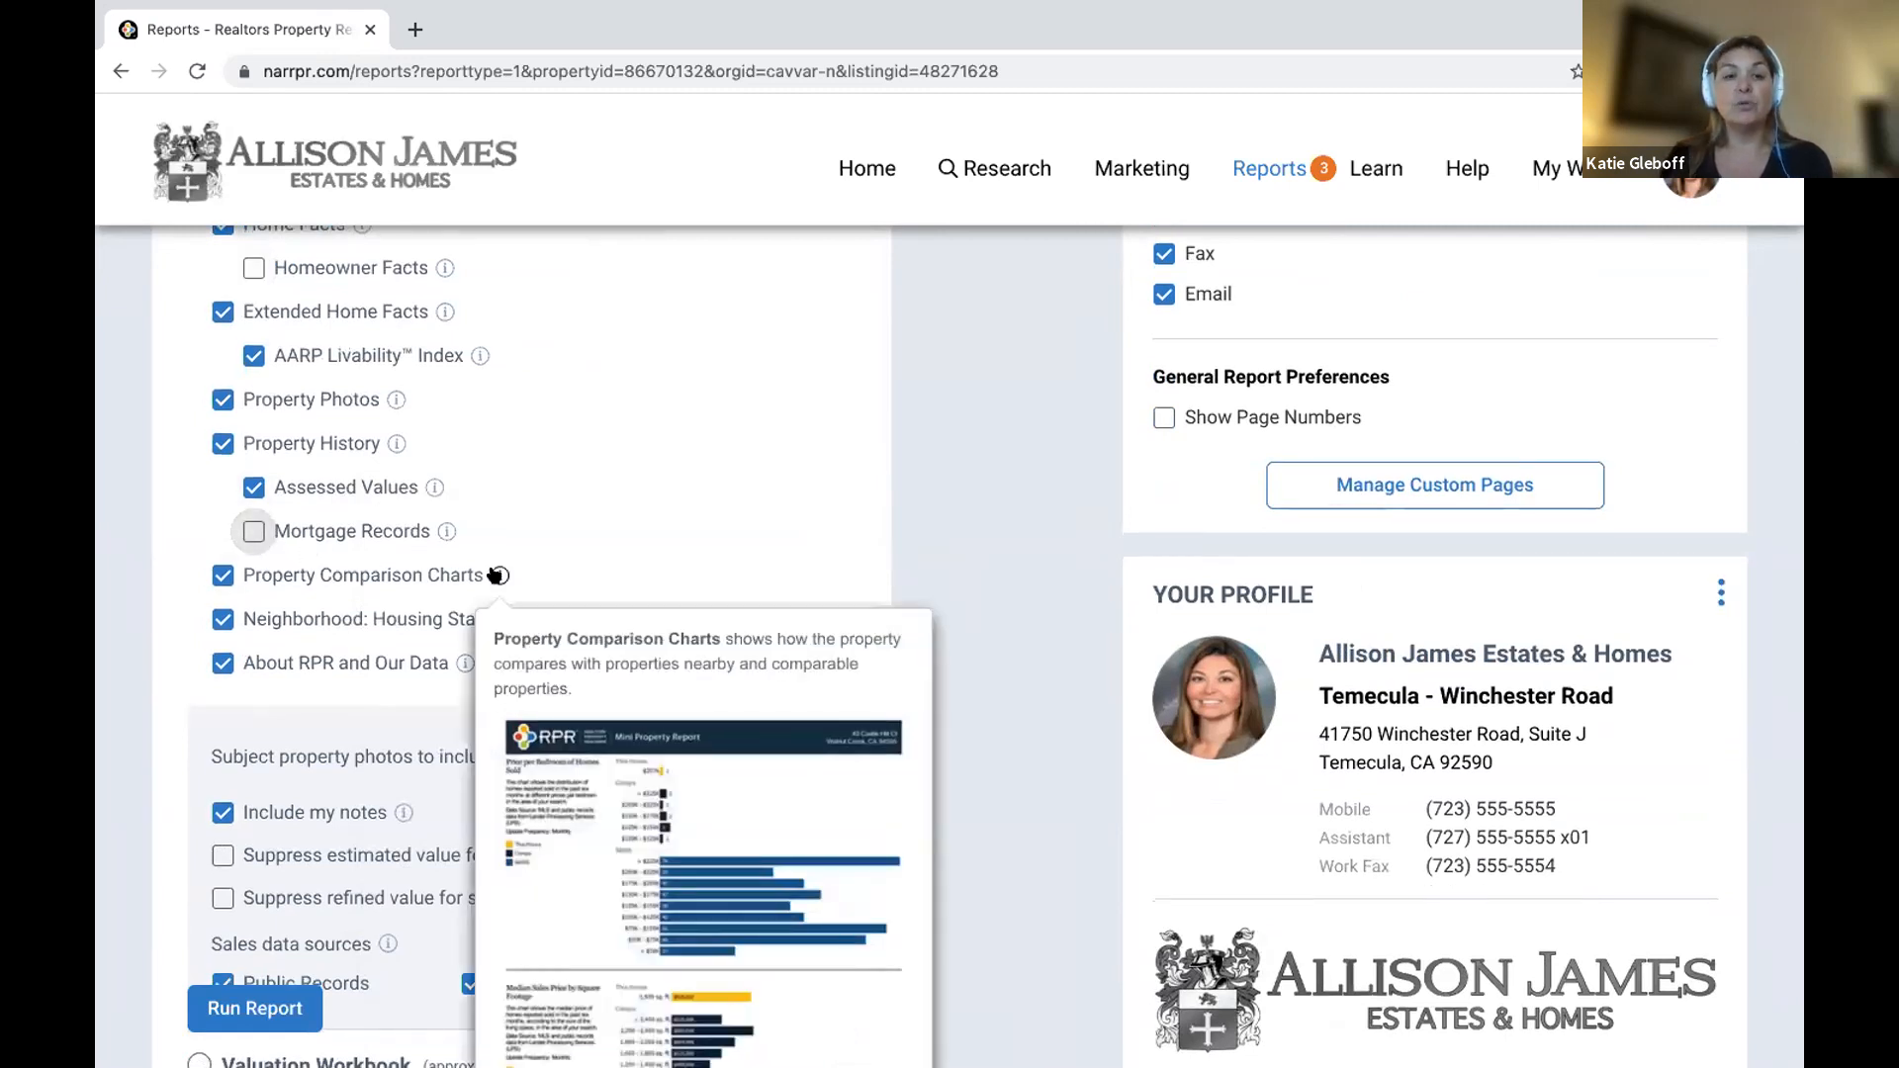
{"action": "mouse_move", "coordinate": [605, 618]}
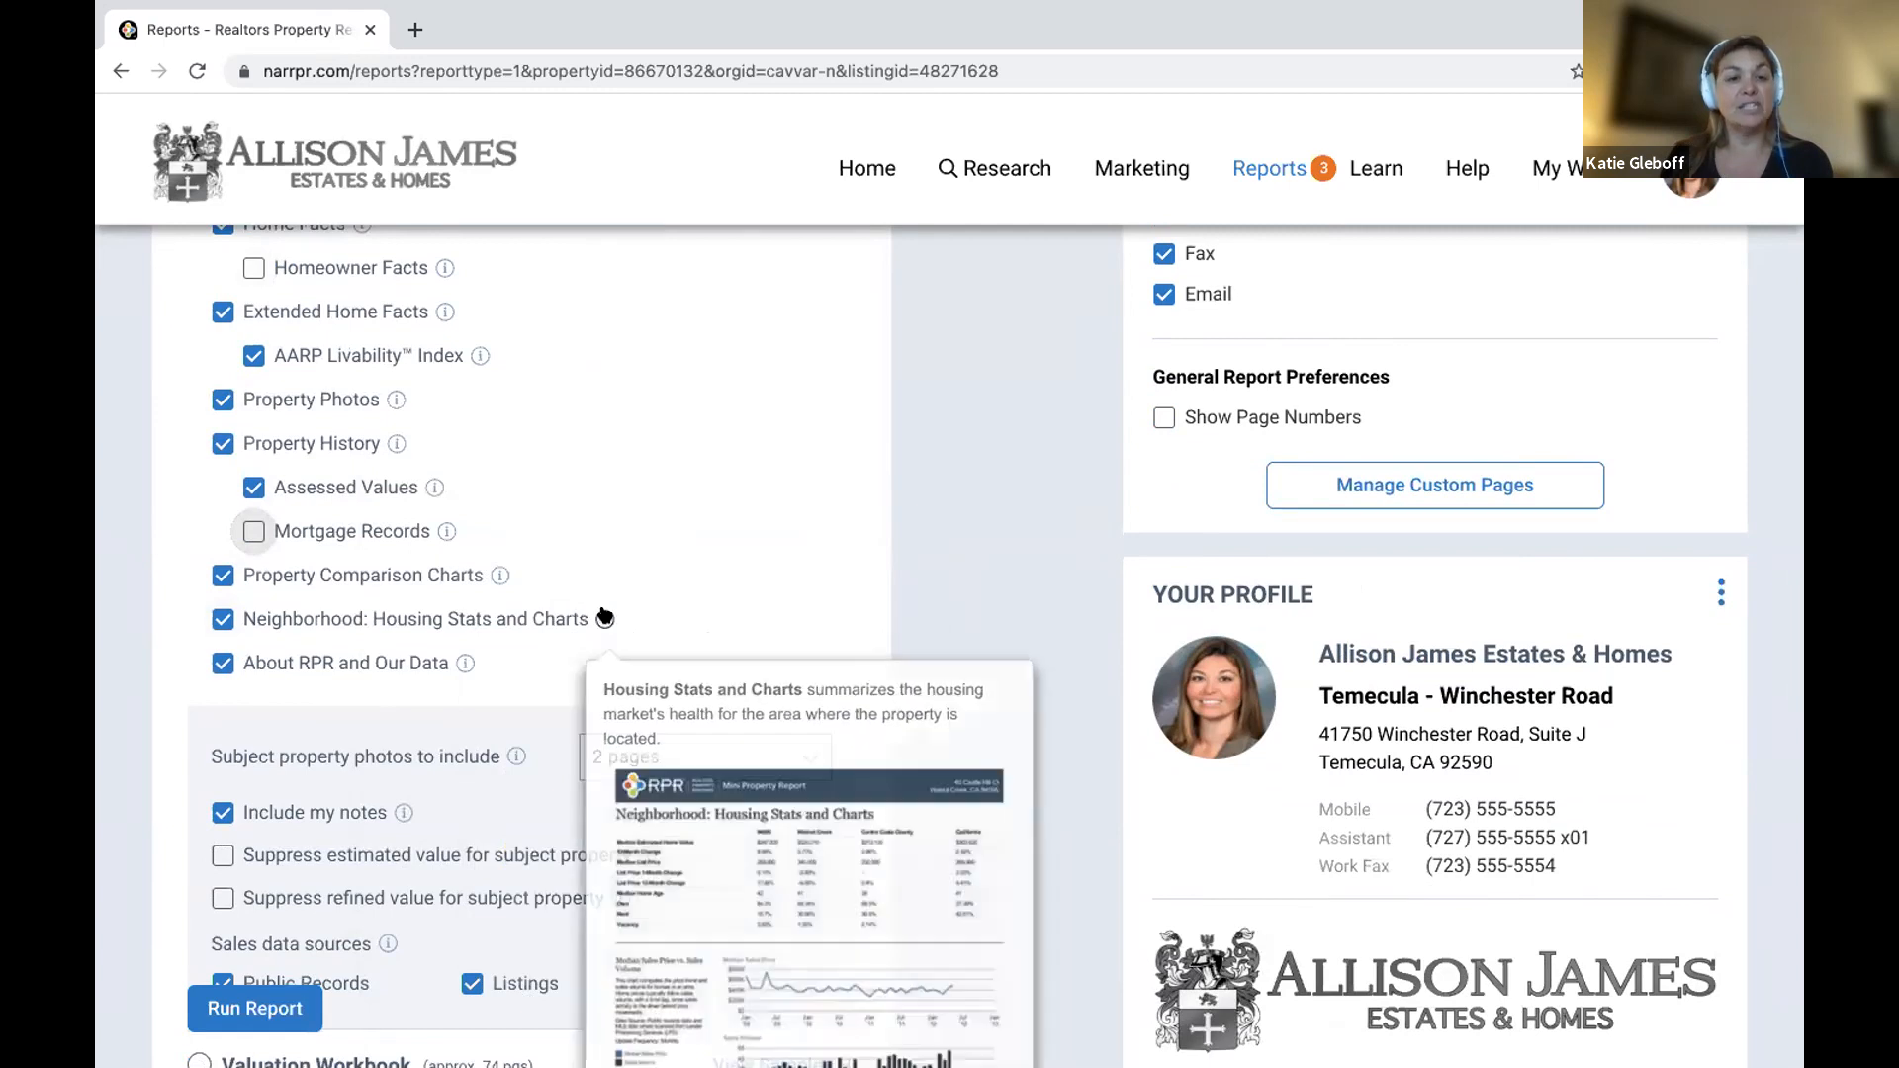
{"action": "scroll", "coordinate": [605, 618], "scroll_direction": "down", "scroll_amount": 1}
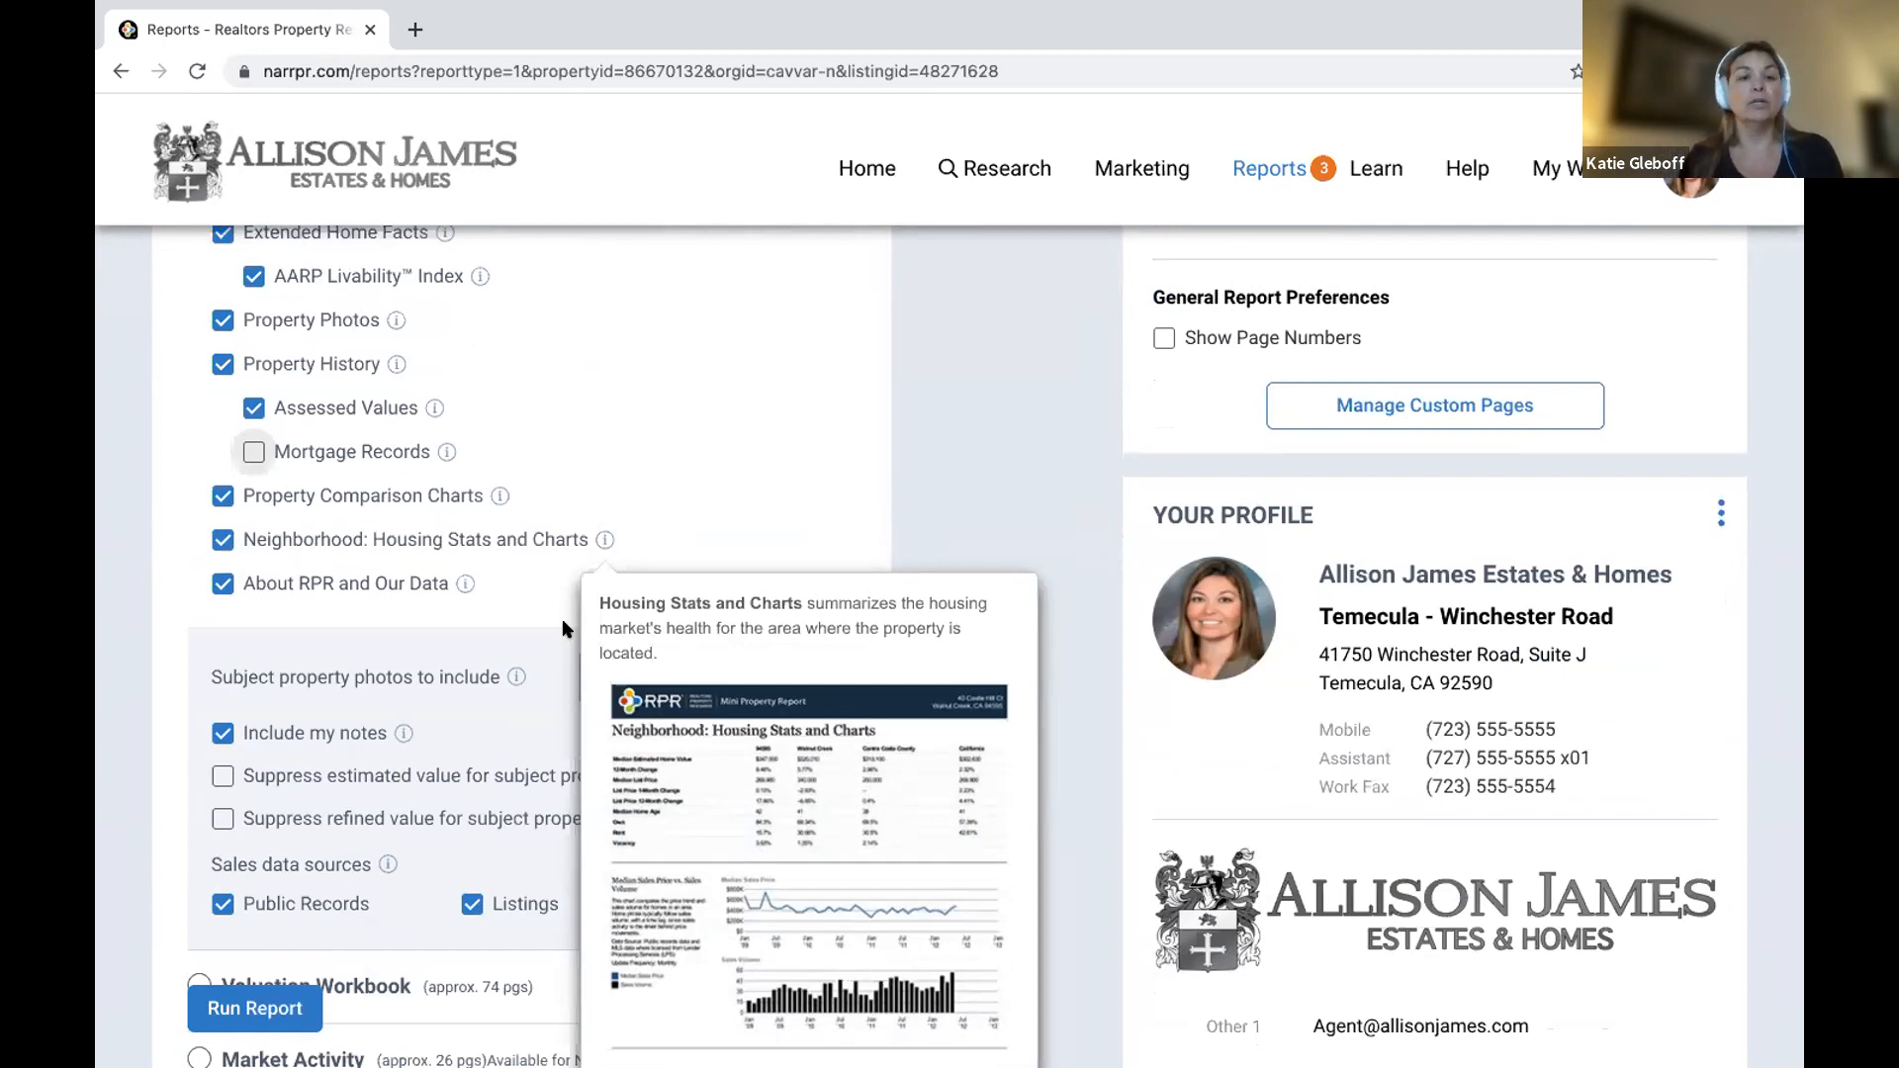
{"action": "scroll", "coordinate": [330, 699], "scroll_direction": "down", "scroll_amount": 8}
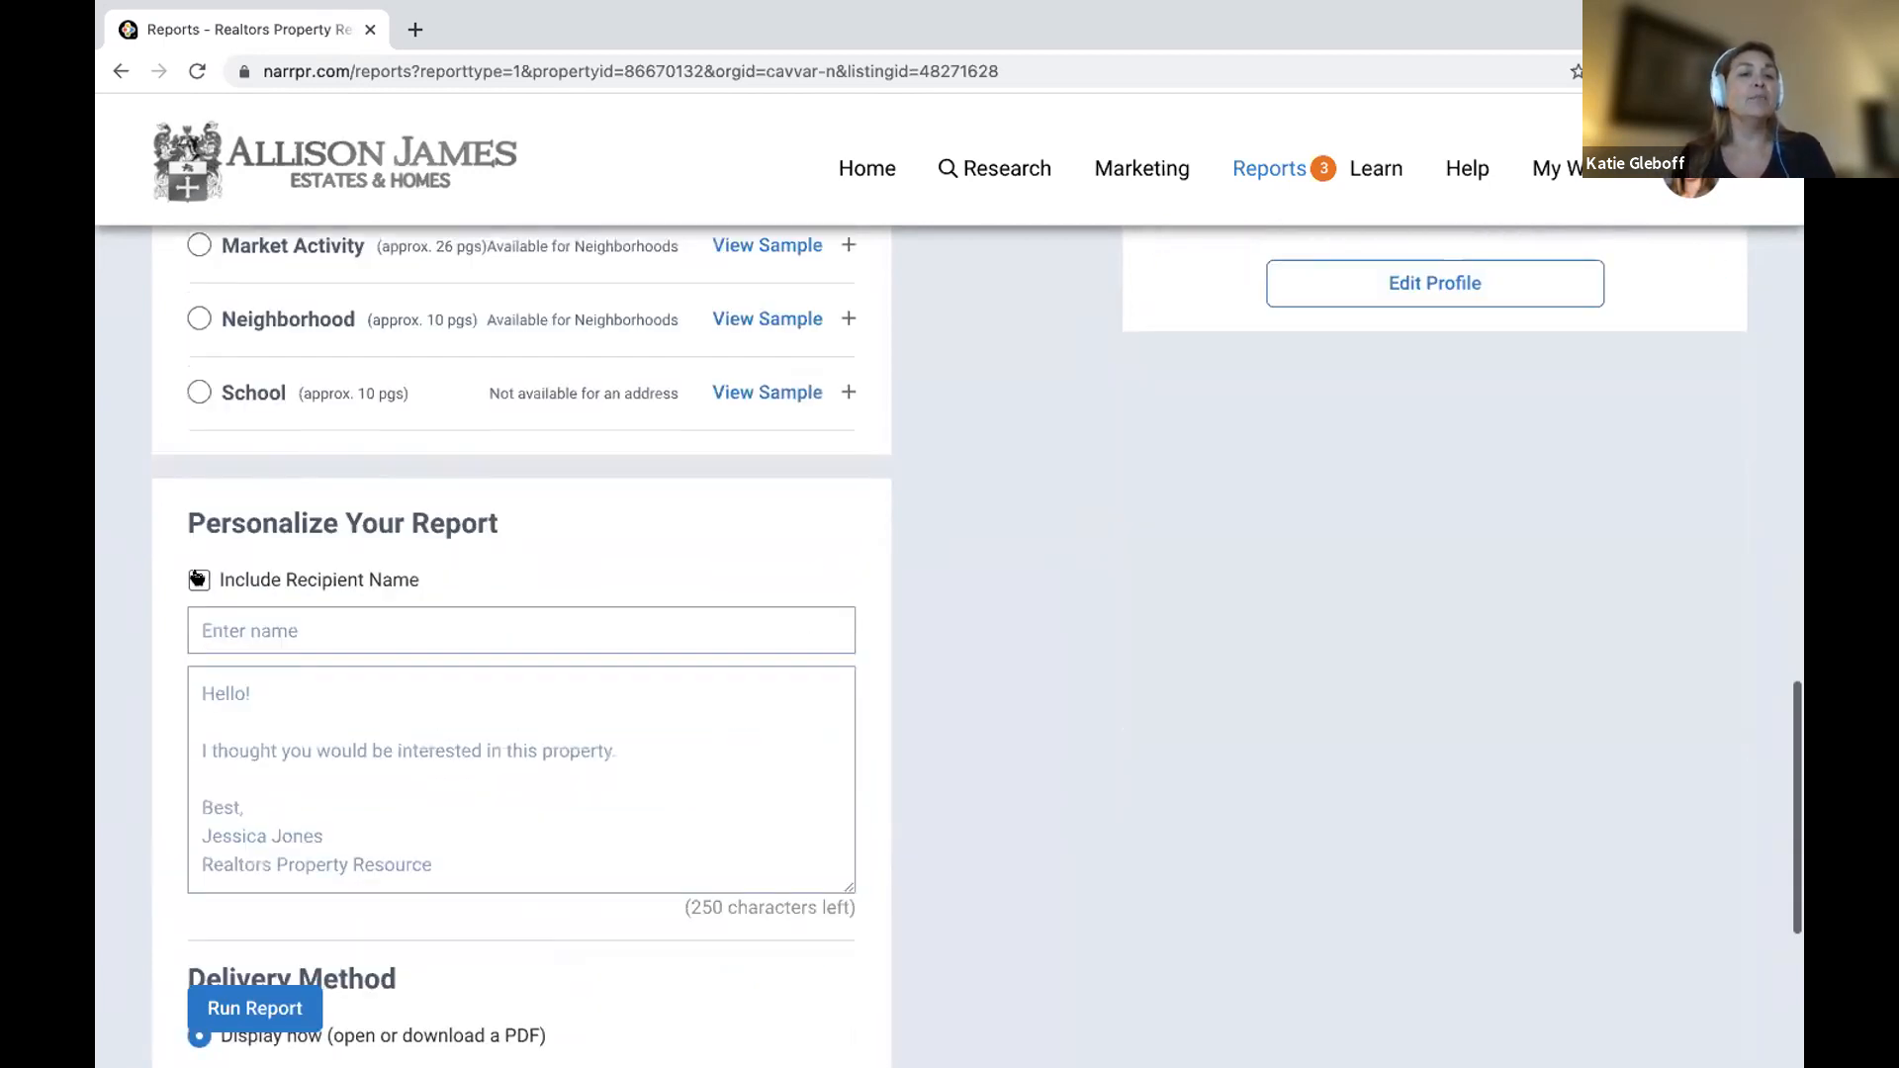
Include the recipient name 'Customer Name' with the personal message 'Hi, Callto action'.
{"action": "left_click", "coordinate": [297, 630]}
{"action": "type", "text": "Customer Name"}
{"action": "key", "text": "Tab"}
{"action": "type", "text": "Hi,  "}
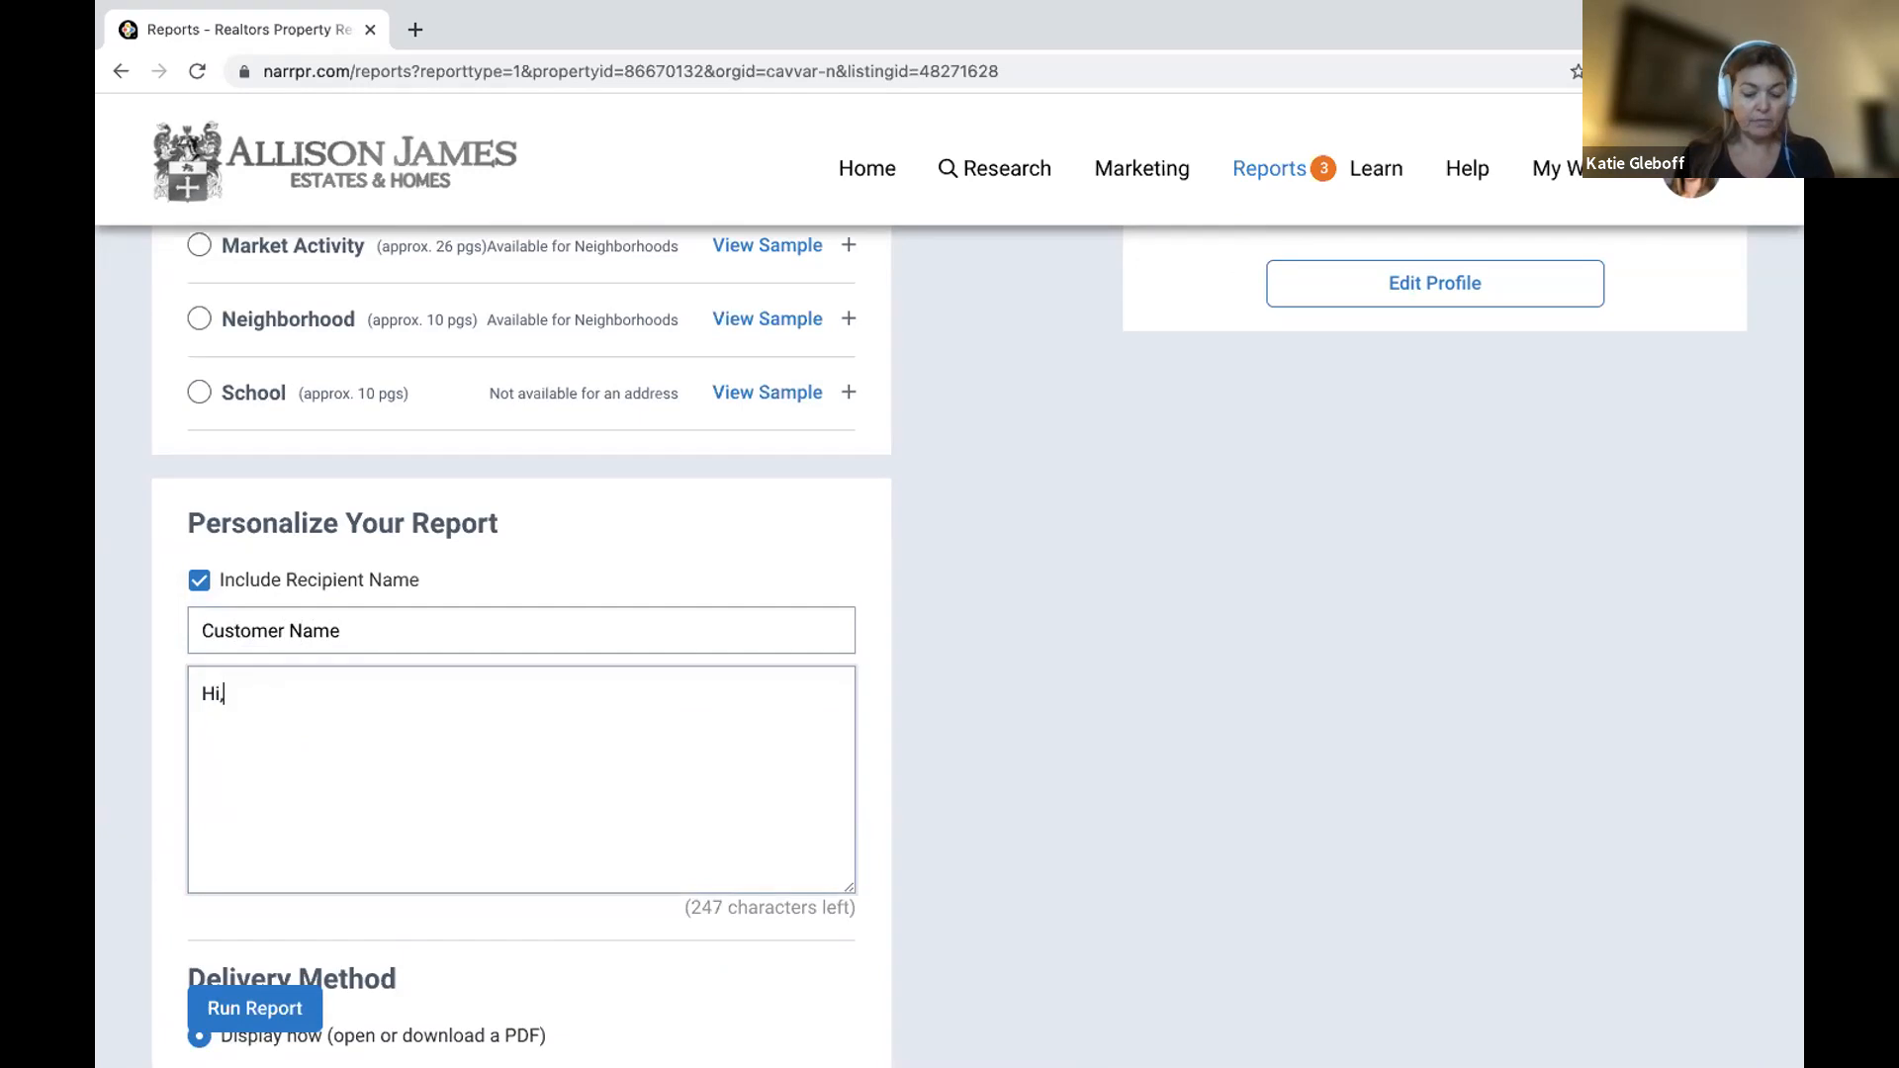
{"action": "type", "text": "Callto"}
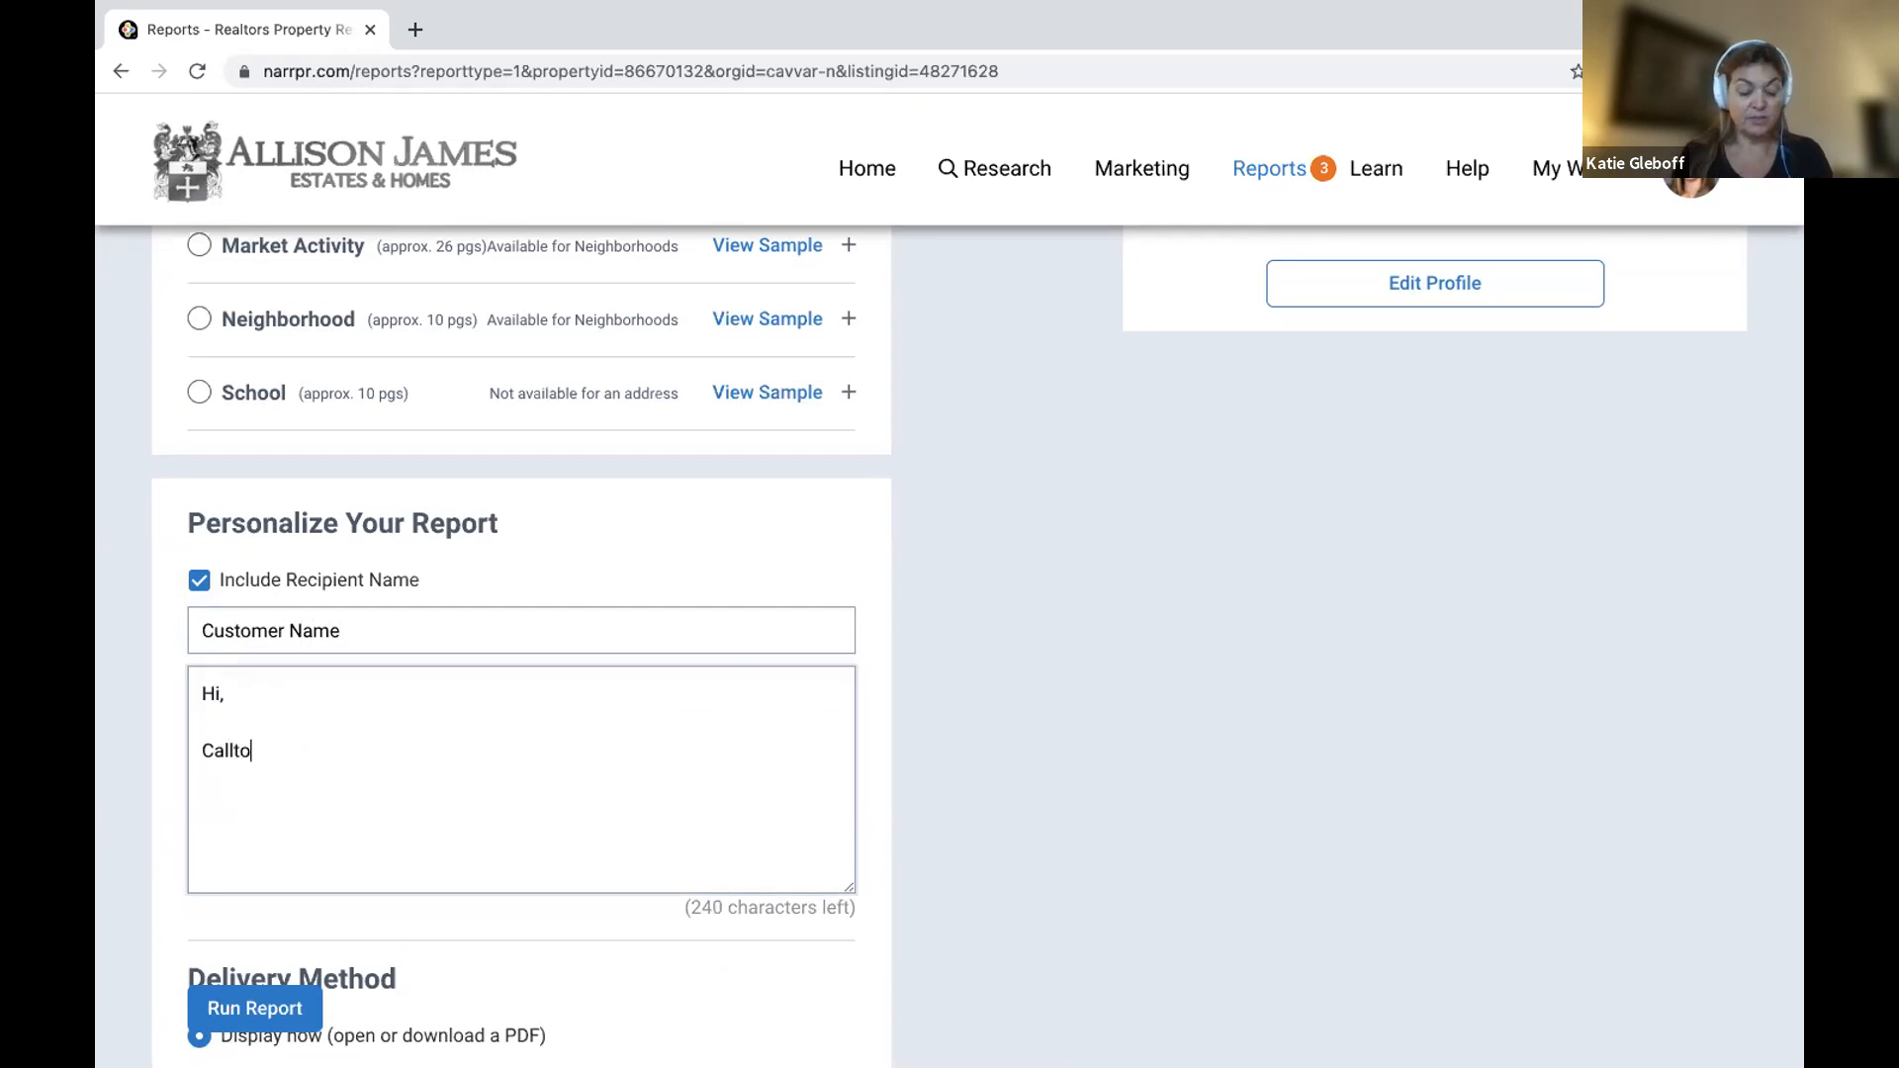
{"action": "type", "text": " action"}
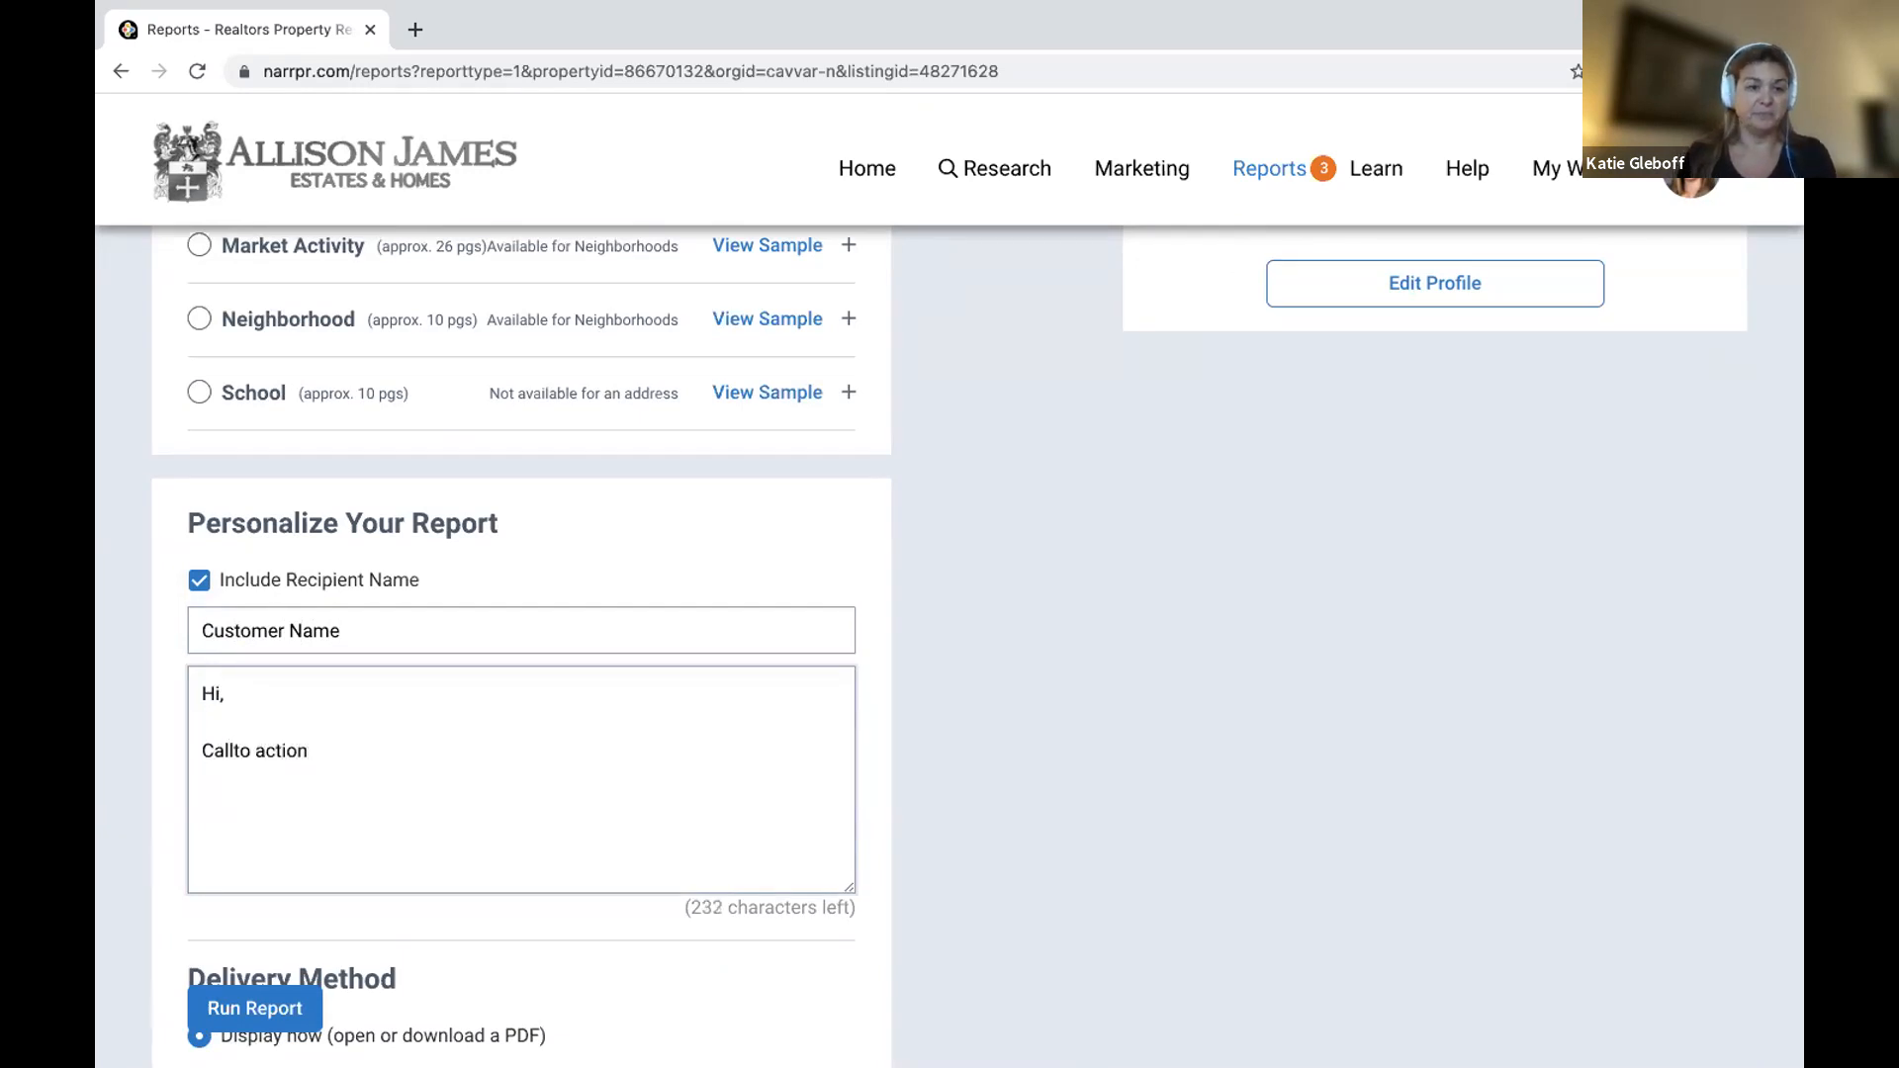
Set delivery to e-mail the report to the agent's address and run it.
{"action": "scroll", "coordinate": [317, 547], "scroll_direction": "down", "scroll_amount": 3}
{"action": "left_click", "coordinate": [376, 836]}
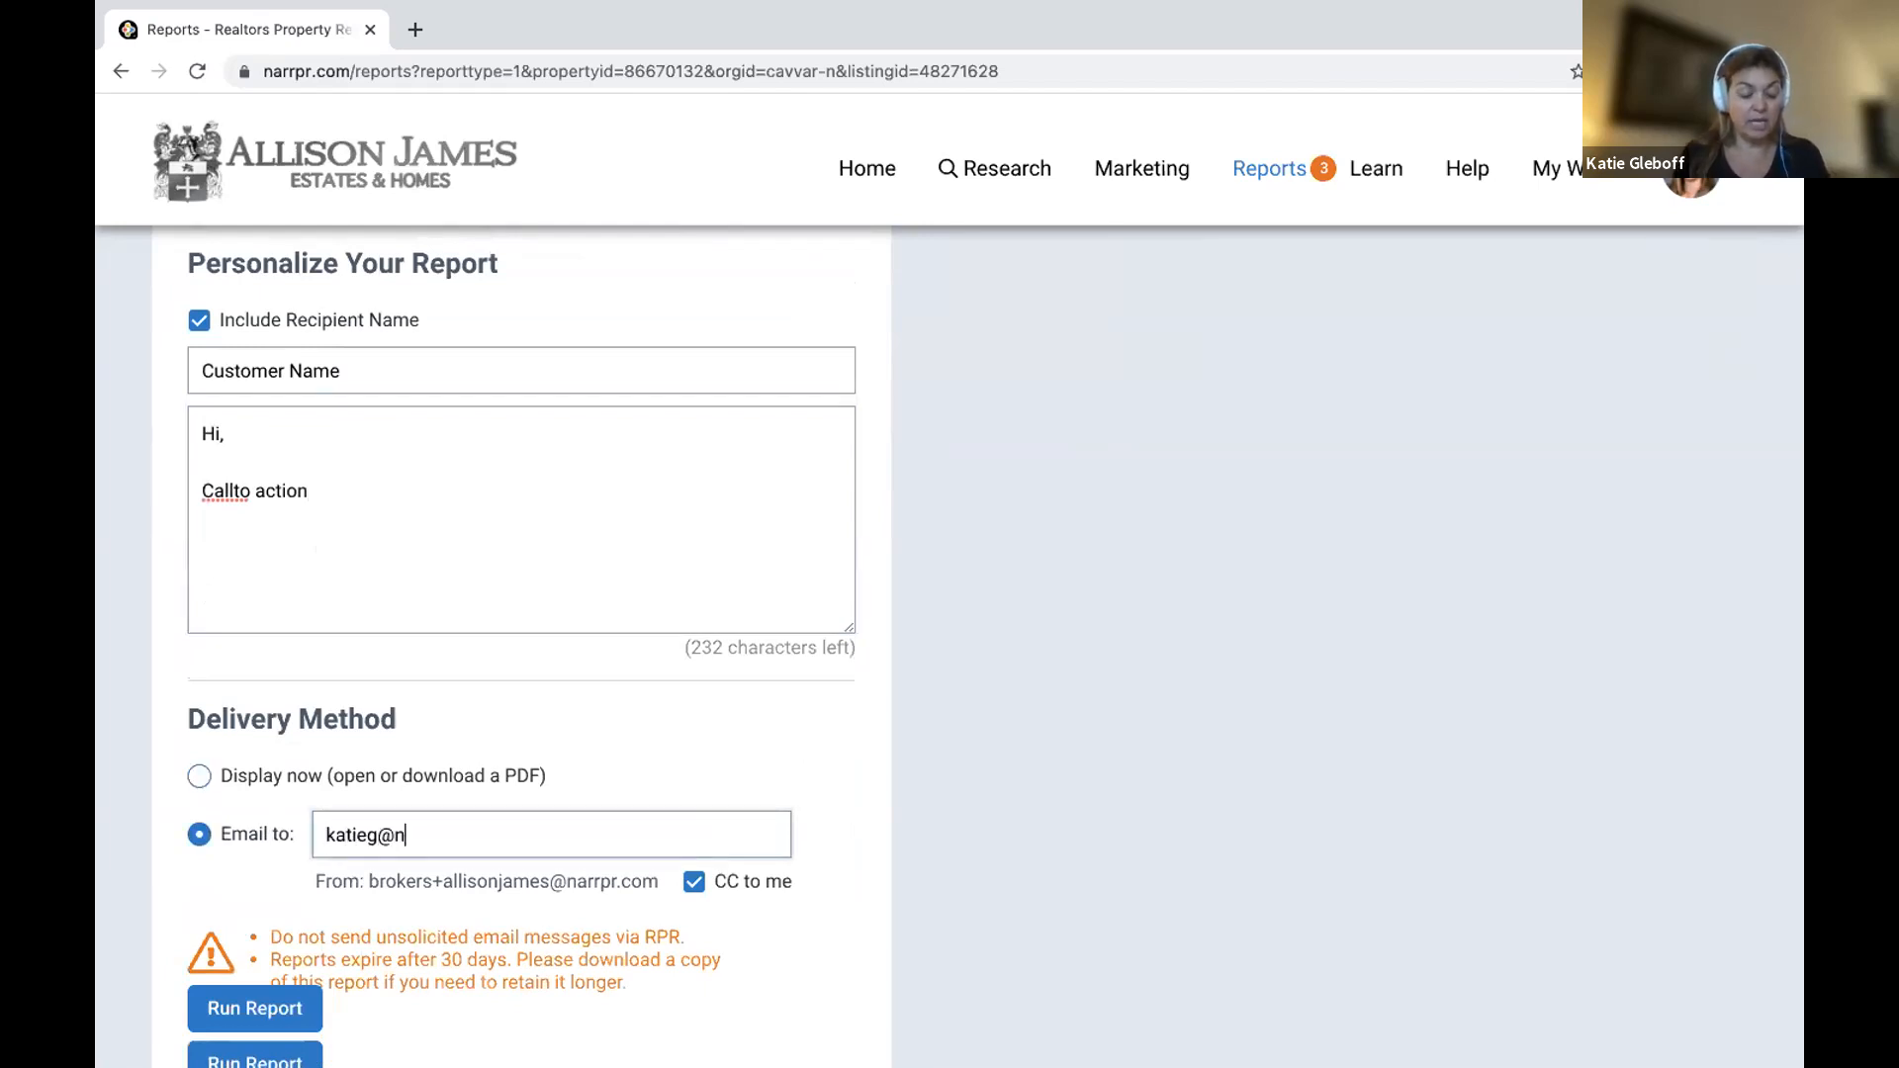
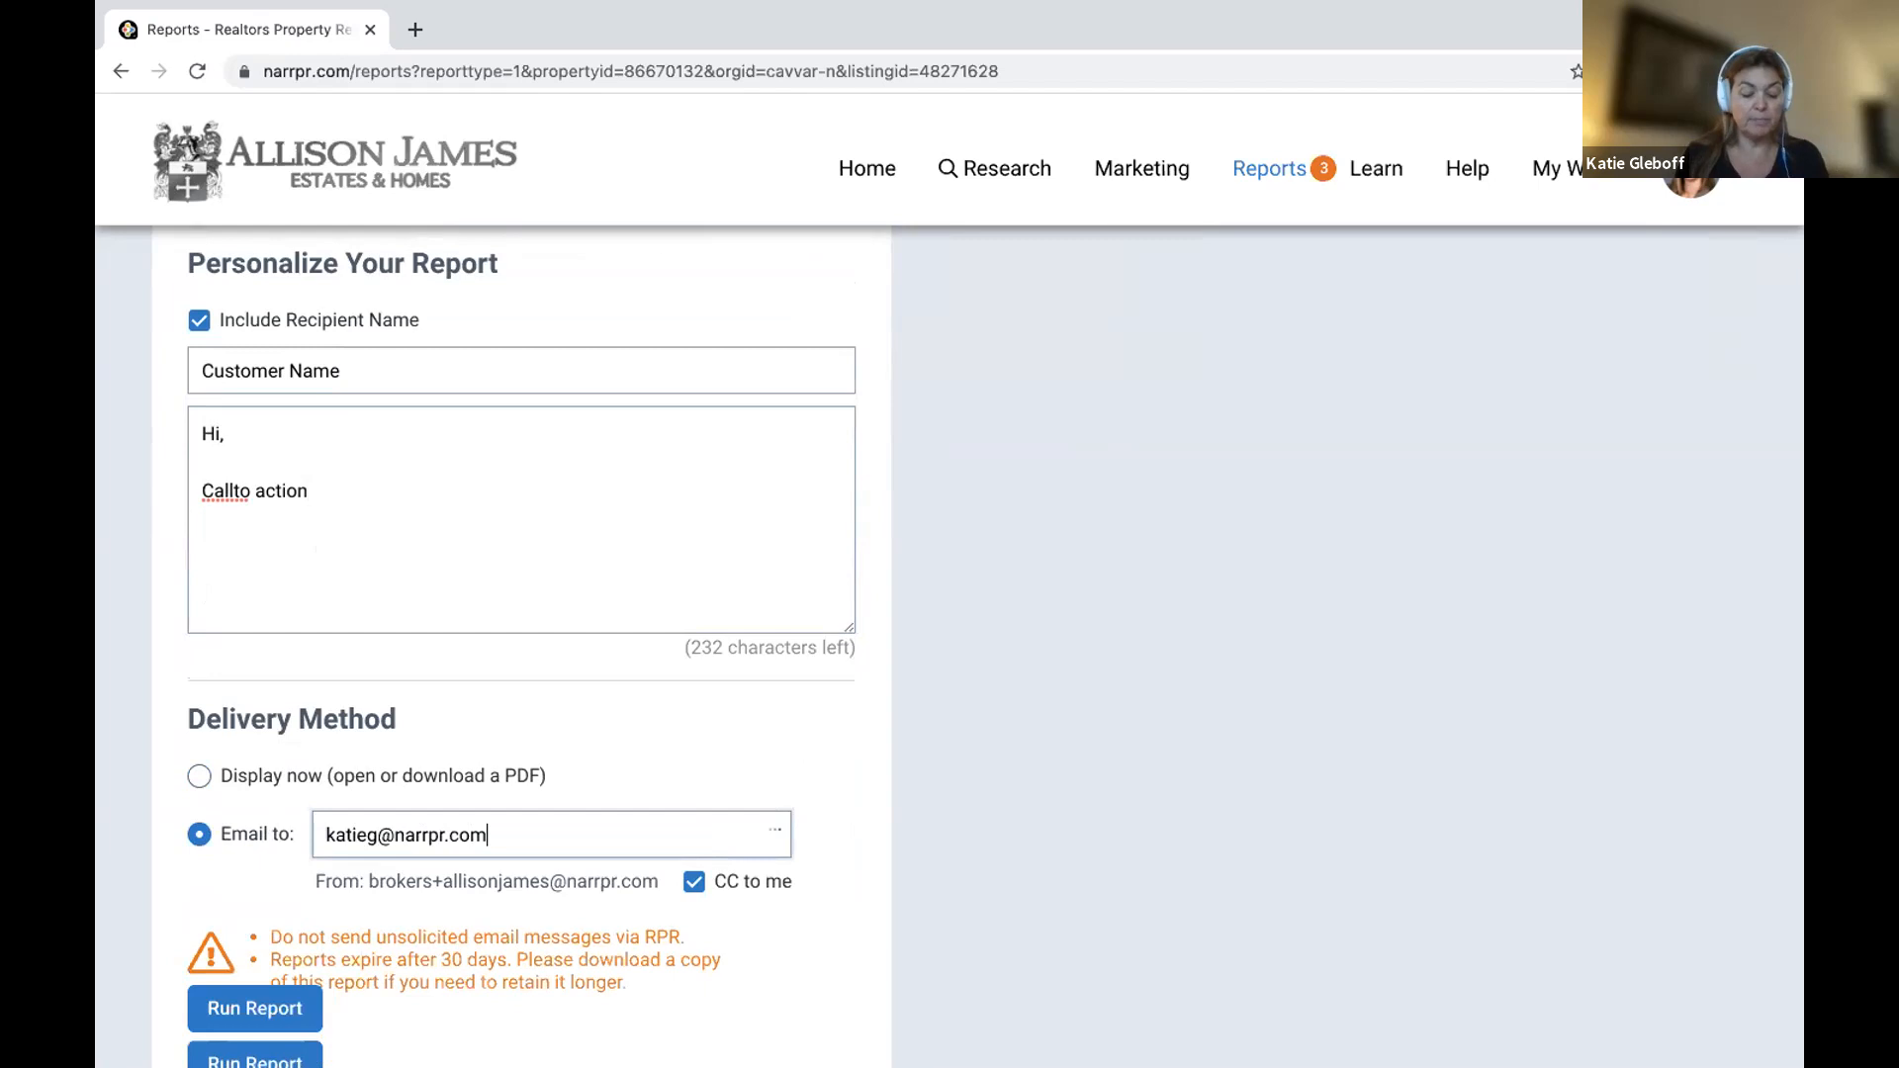
{"action": "scroll", "coordinate": [551, 835], "scroll_direction": "down", "scroll_amount": 1}
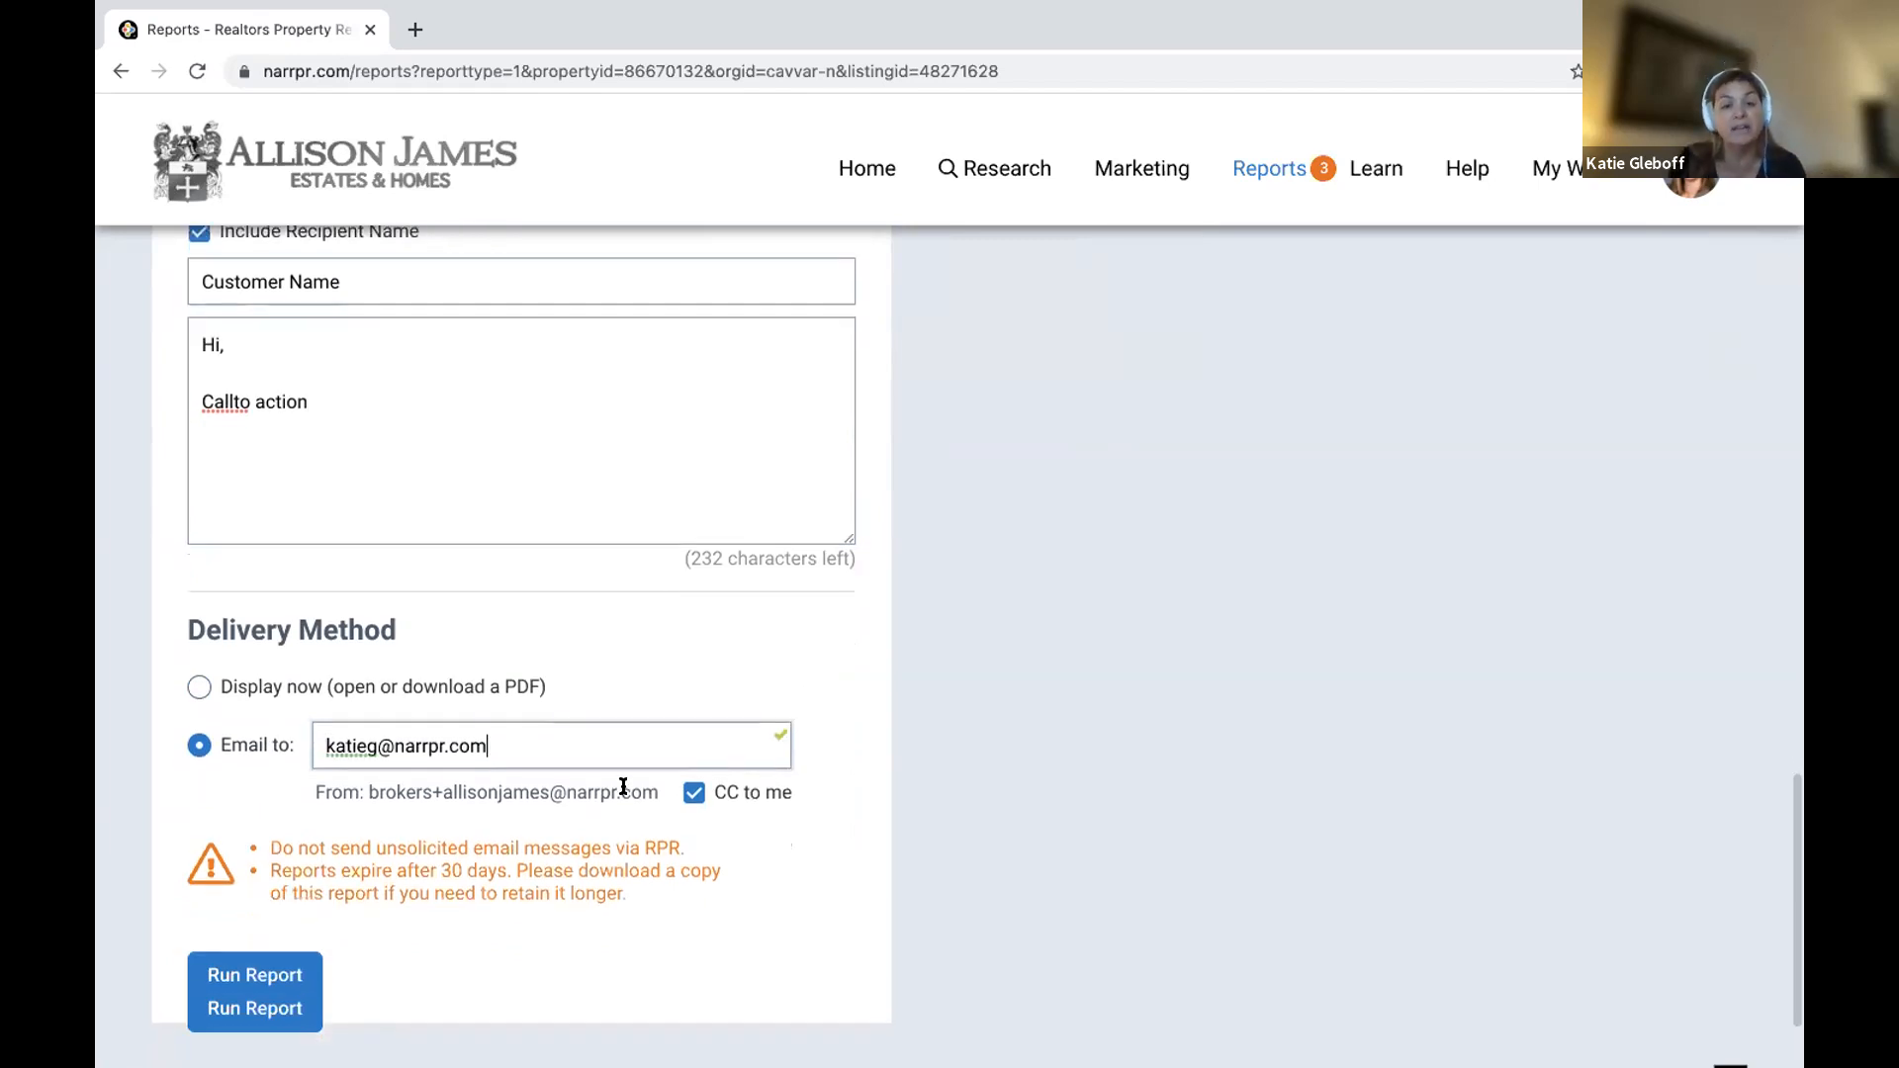
{"action": "left_click", "coordinate": [262, 971]}
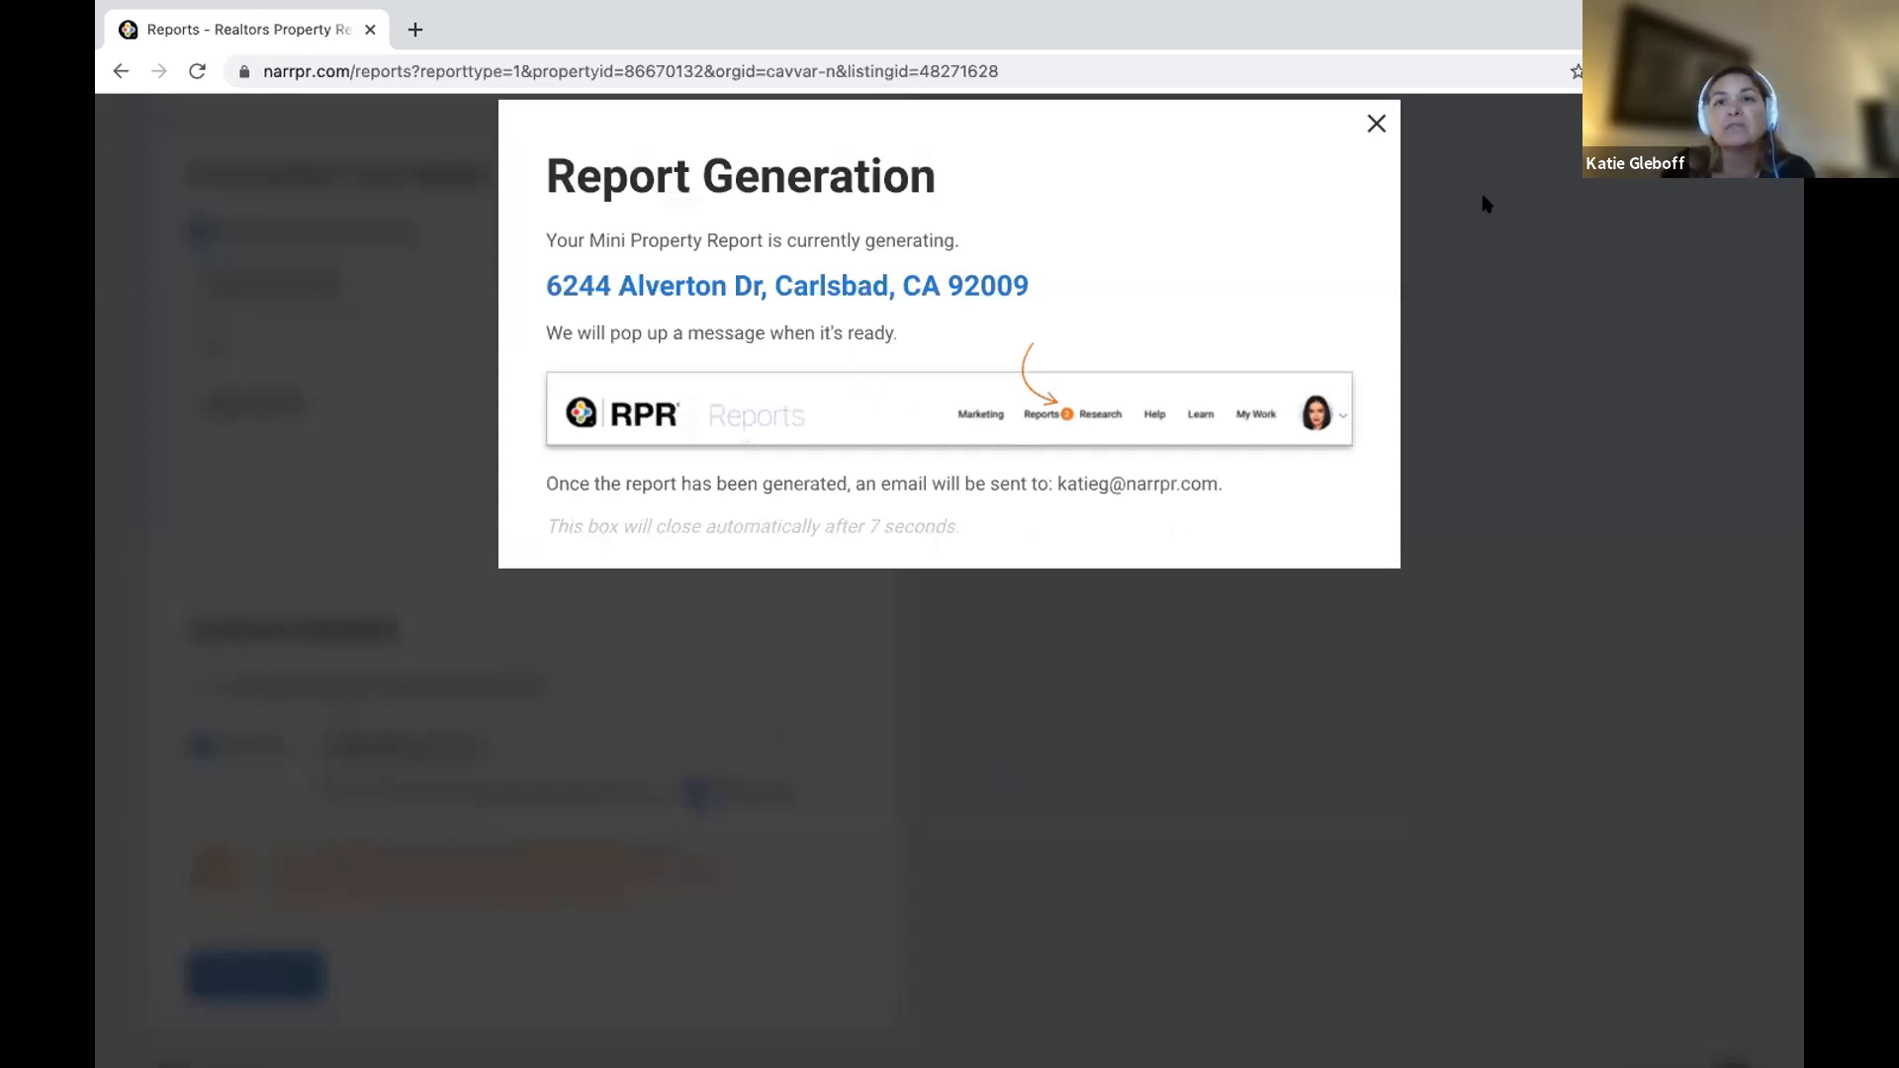
Dismiss the report generation notice and bring up the Reports menu of report types.
{"action": "left_click", "coordinate": [1377, 123]}
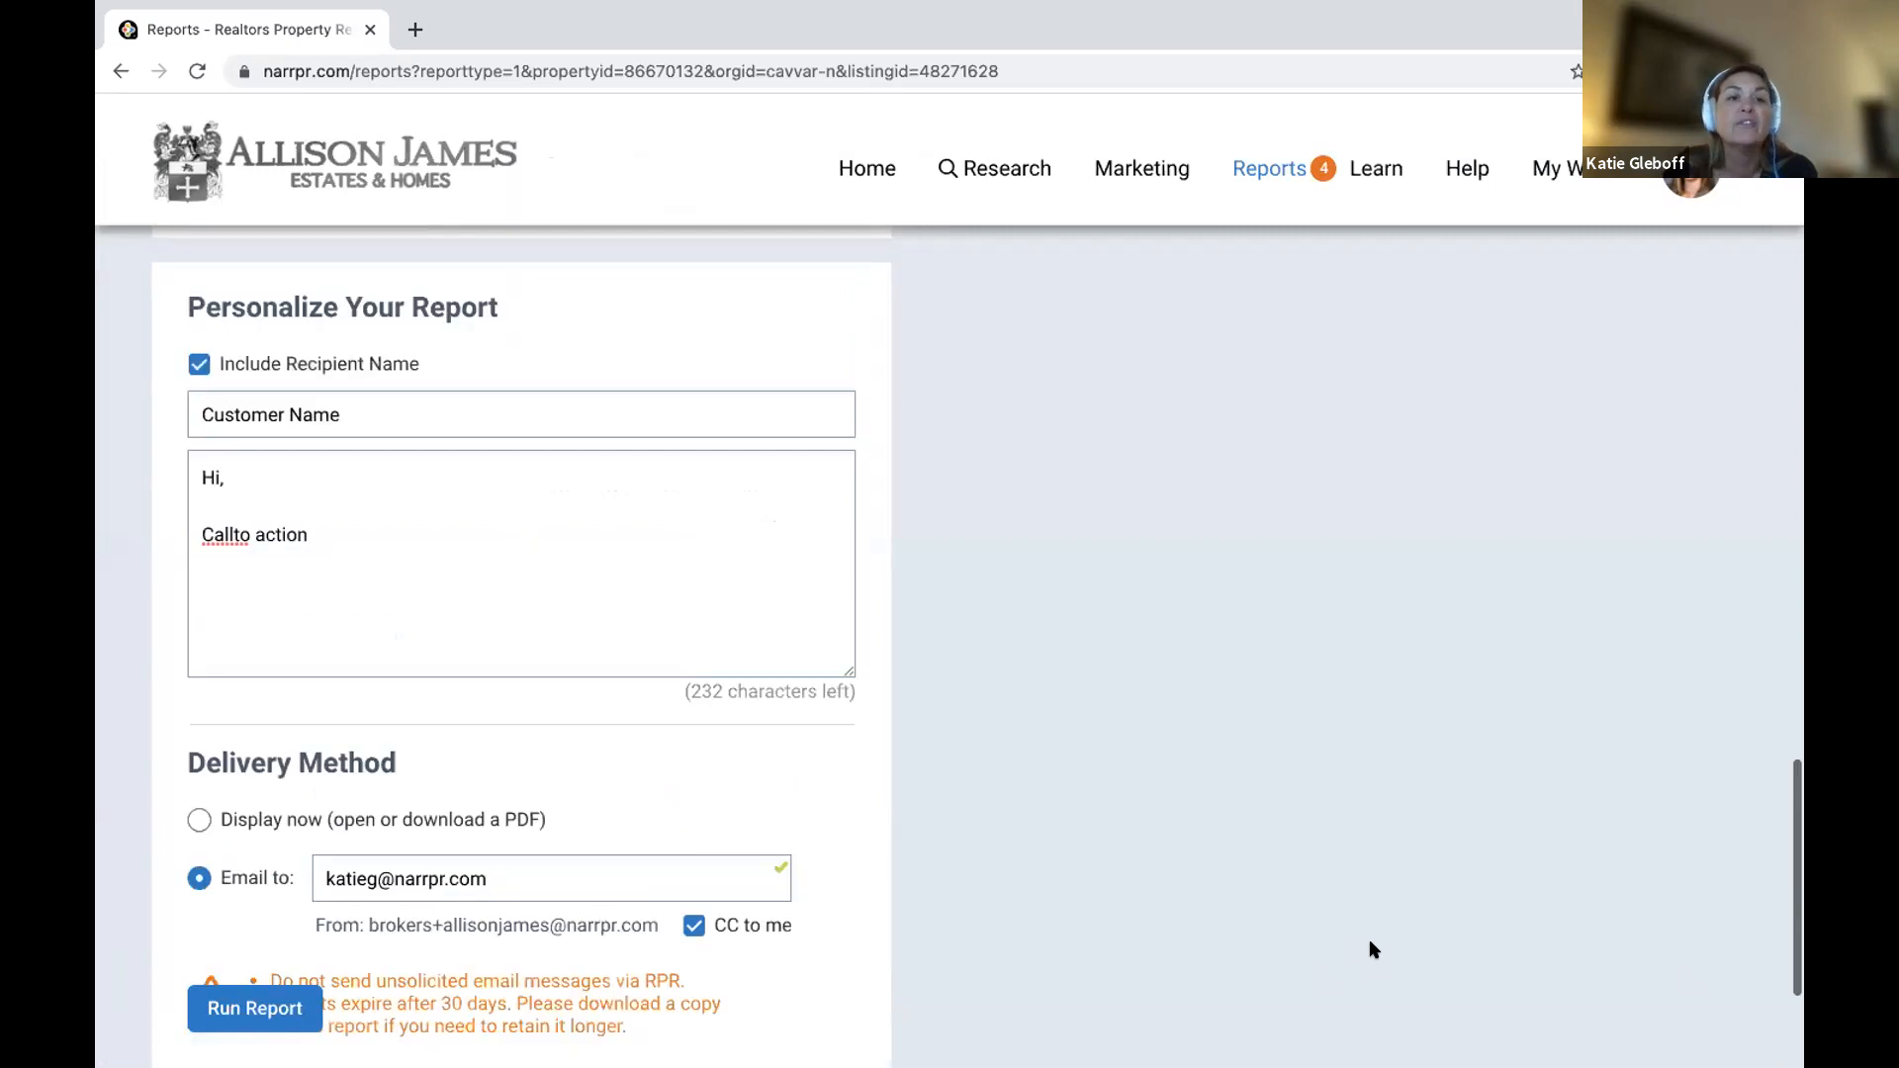
{"action": "scroll", "coordinate": [445, 633], "scroll_direction": "up", "scroll_amount": 15}
{"action": "scroll", "coordinate": [445, 638], "scroll_direction": "up", "scroll_amount": 4}
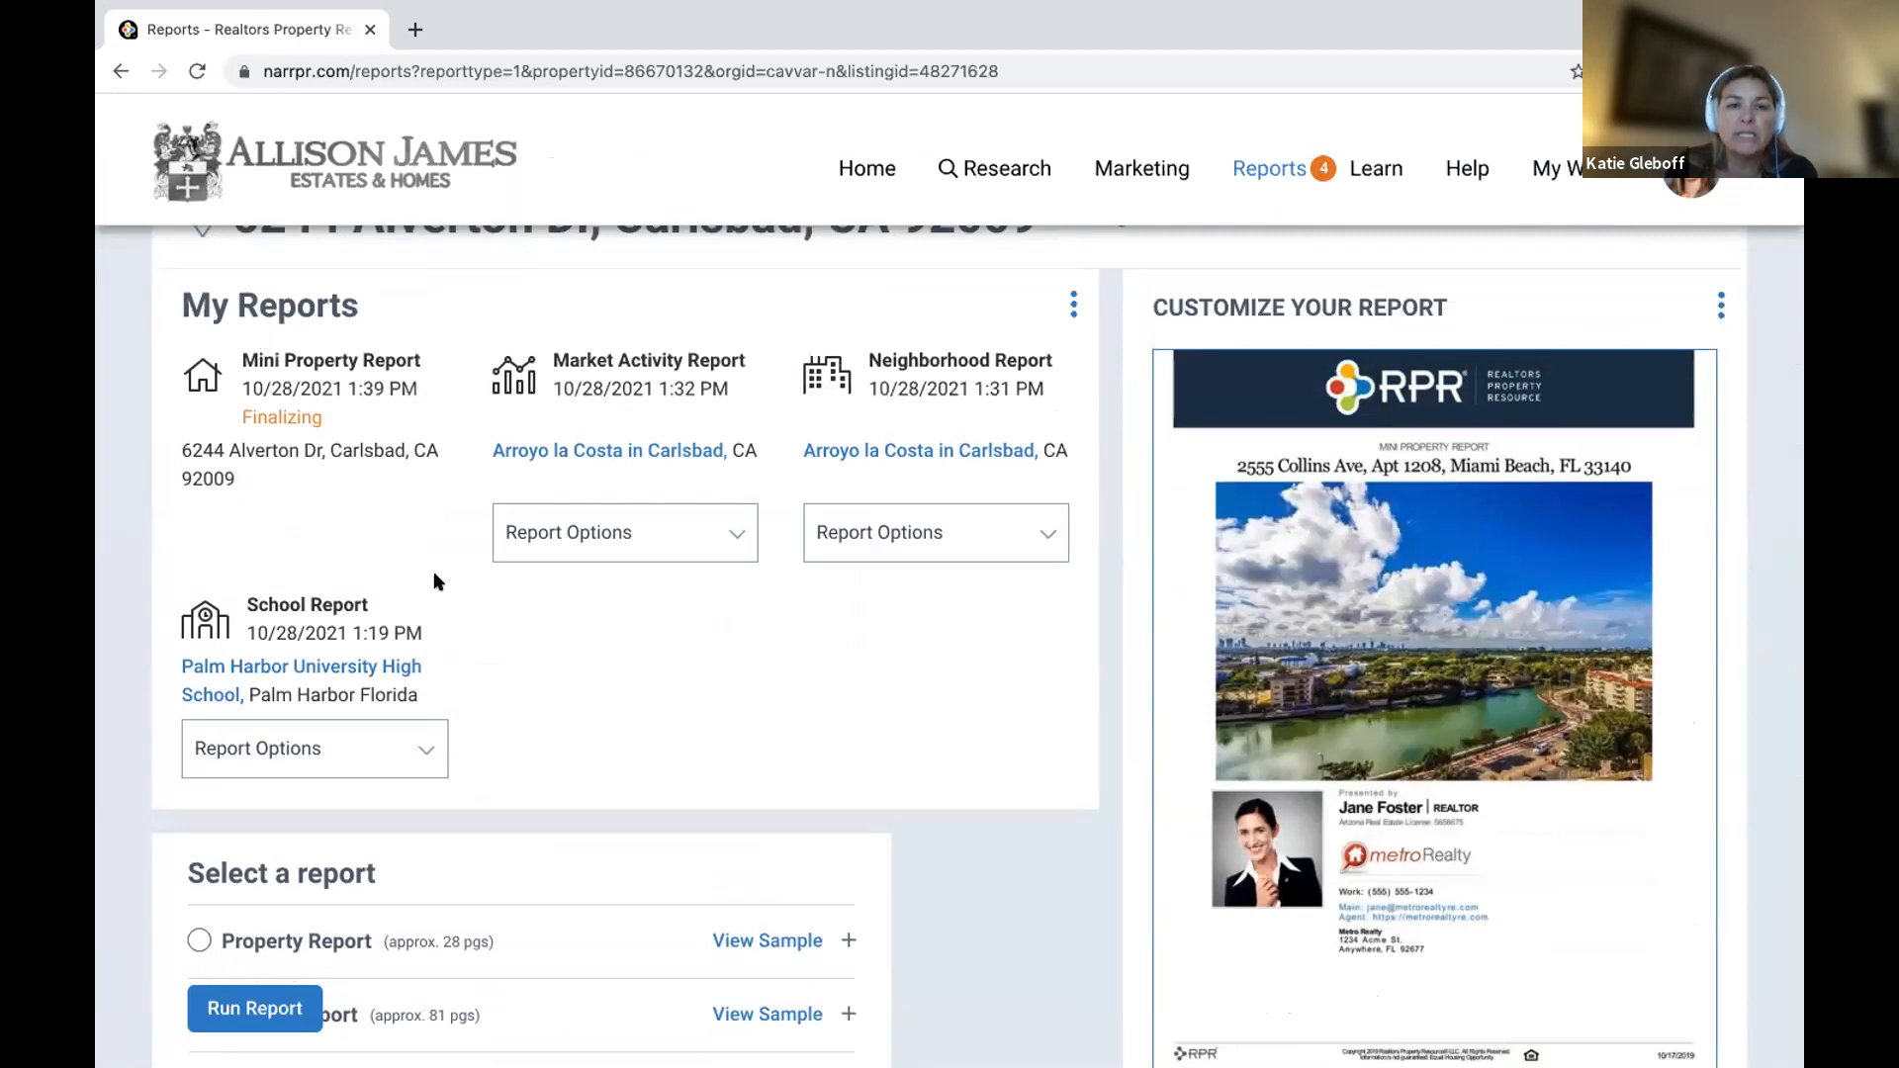
{"action": "scroll", "coordinate": [408, 582], "scroll_direction": "up", "scroll_amount": 2}
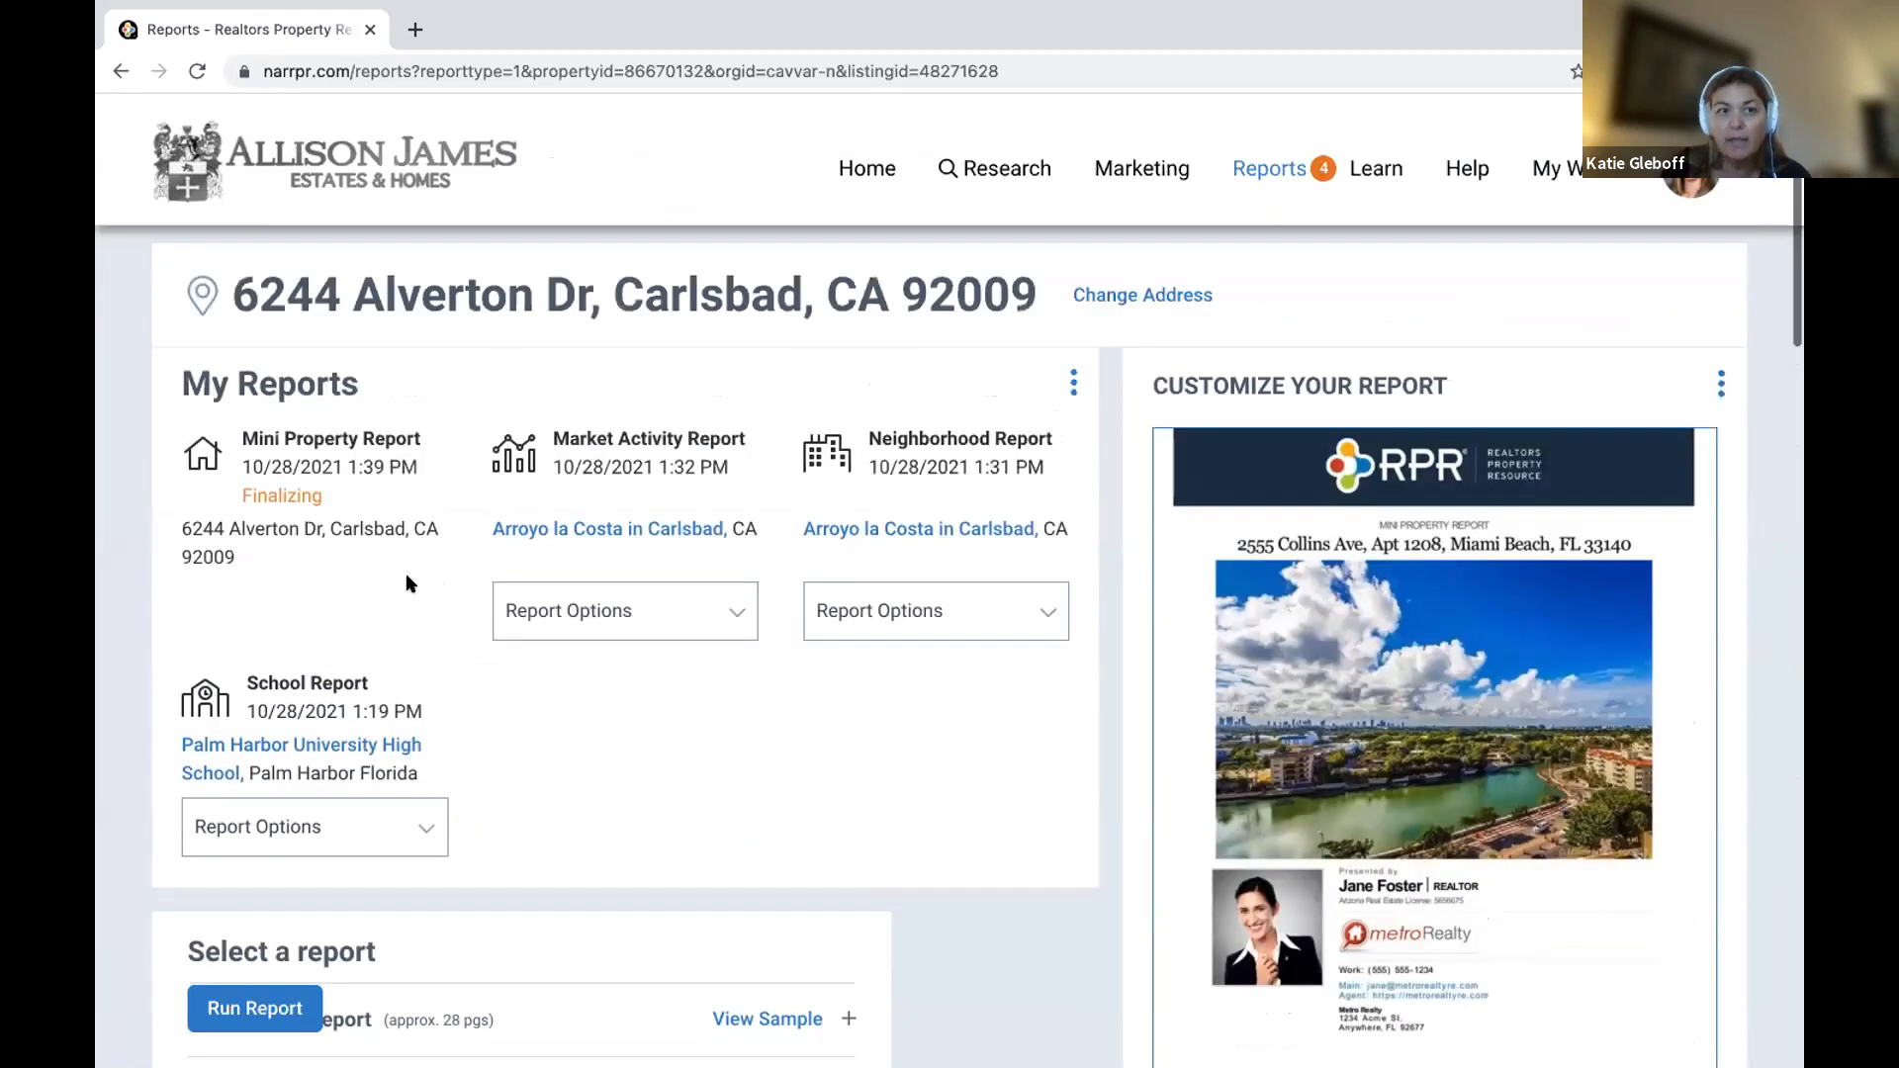
{"action": "left_click", "coordinate": [1265, 169]}
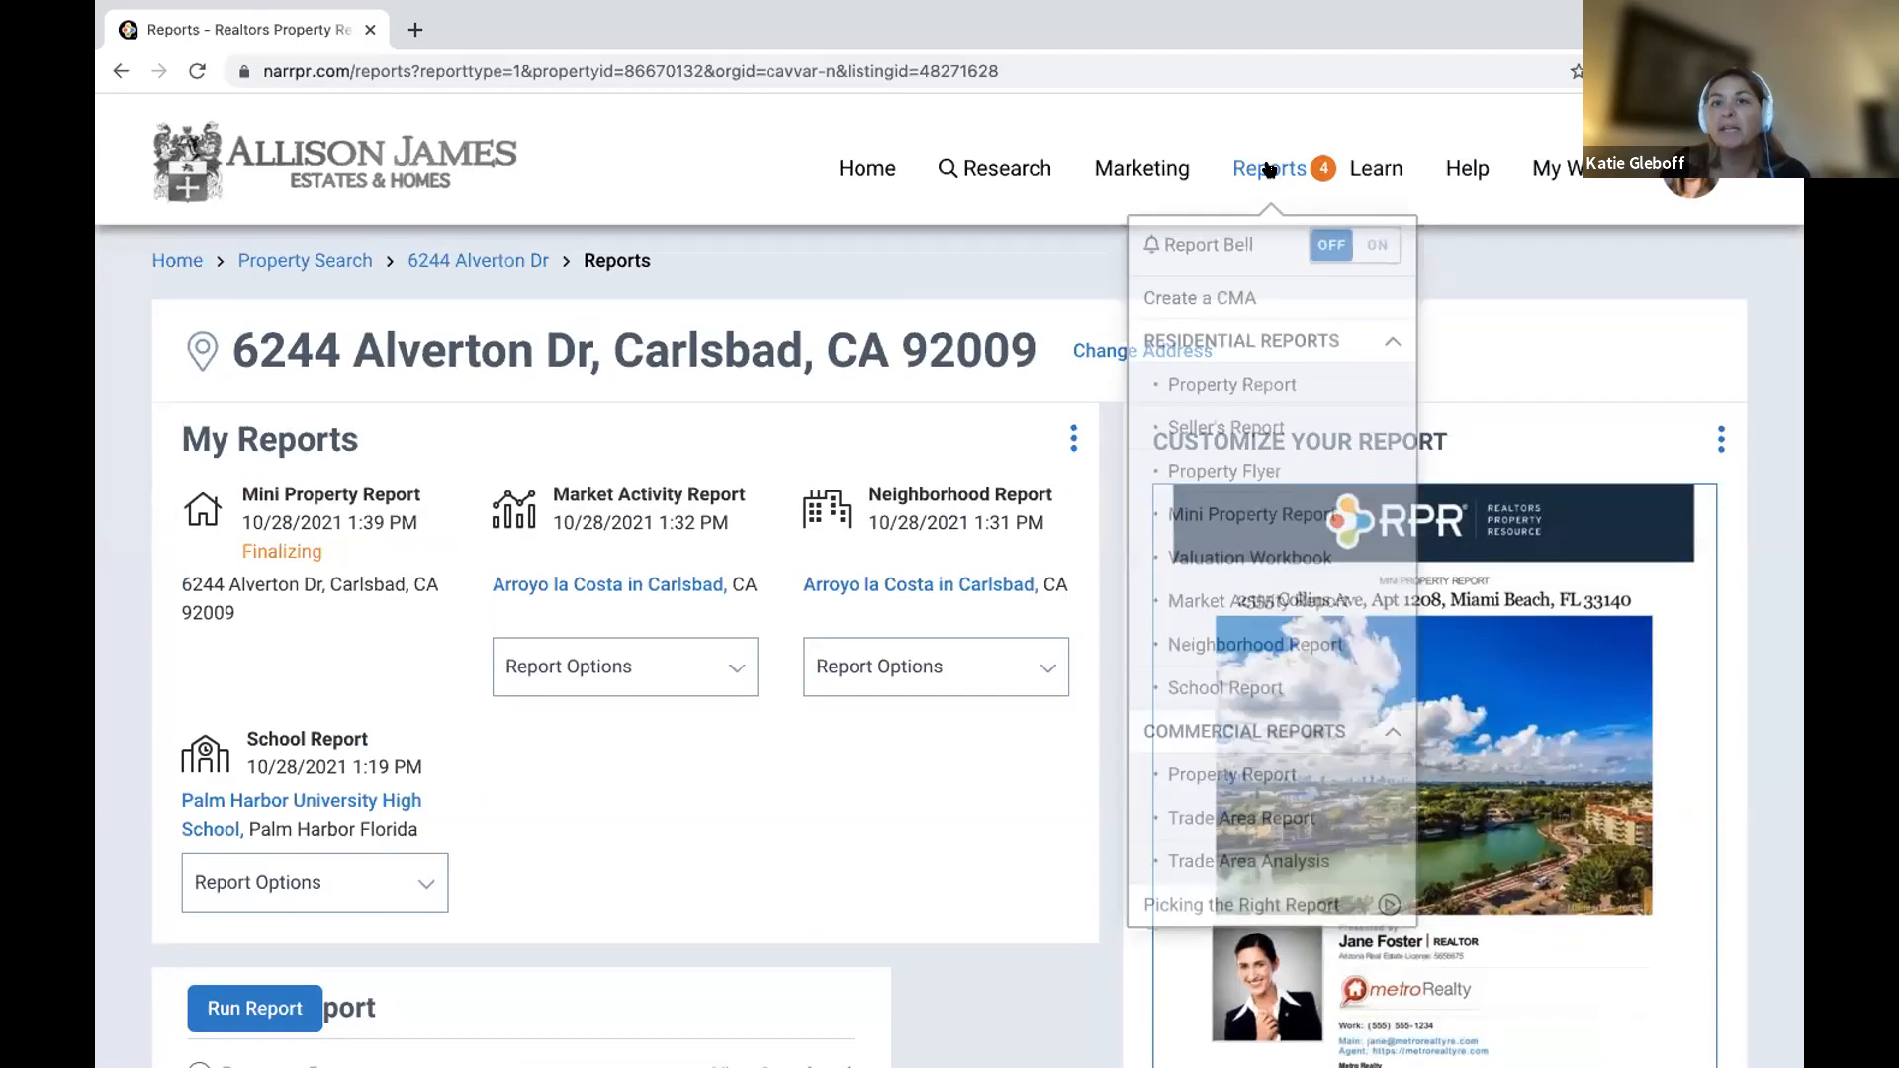
Turn Report Bell on until the report finishes, turn it off, then show the Mini Property Report's actions.
{"action": "left_click", "coordinate": [1336, 233]}
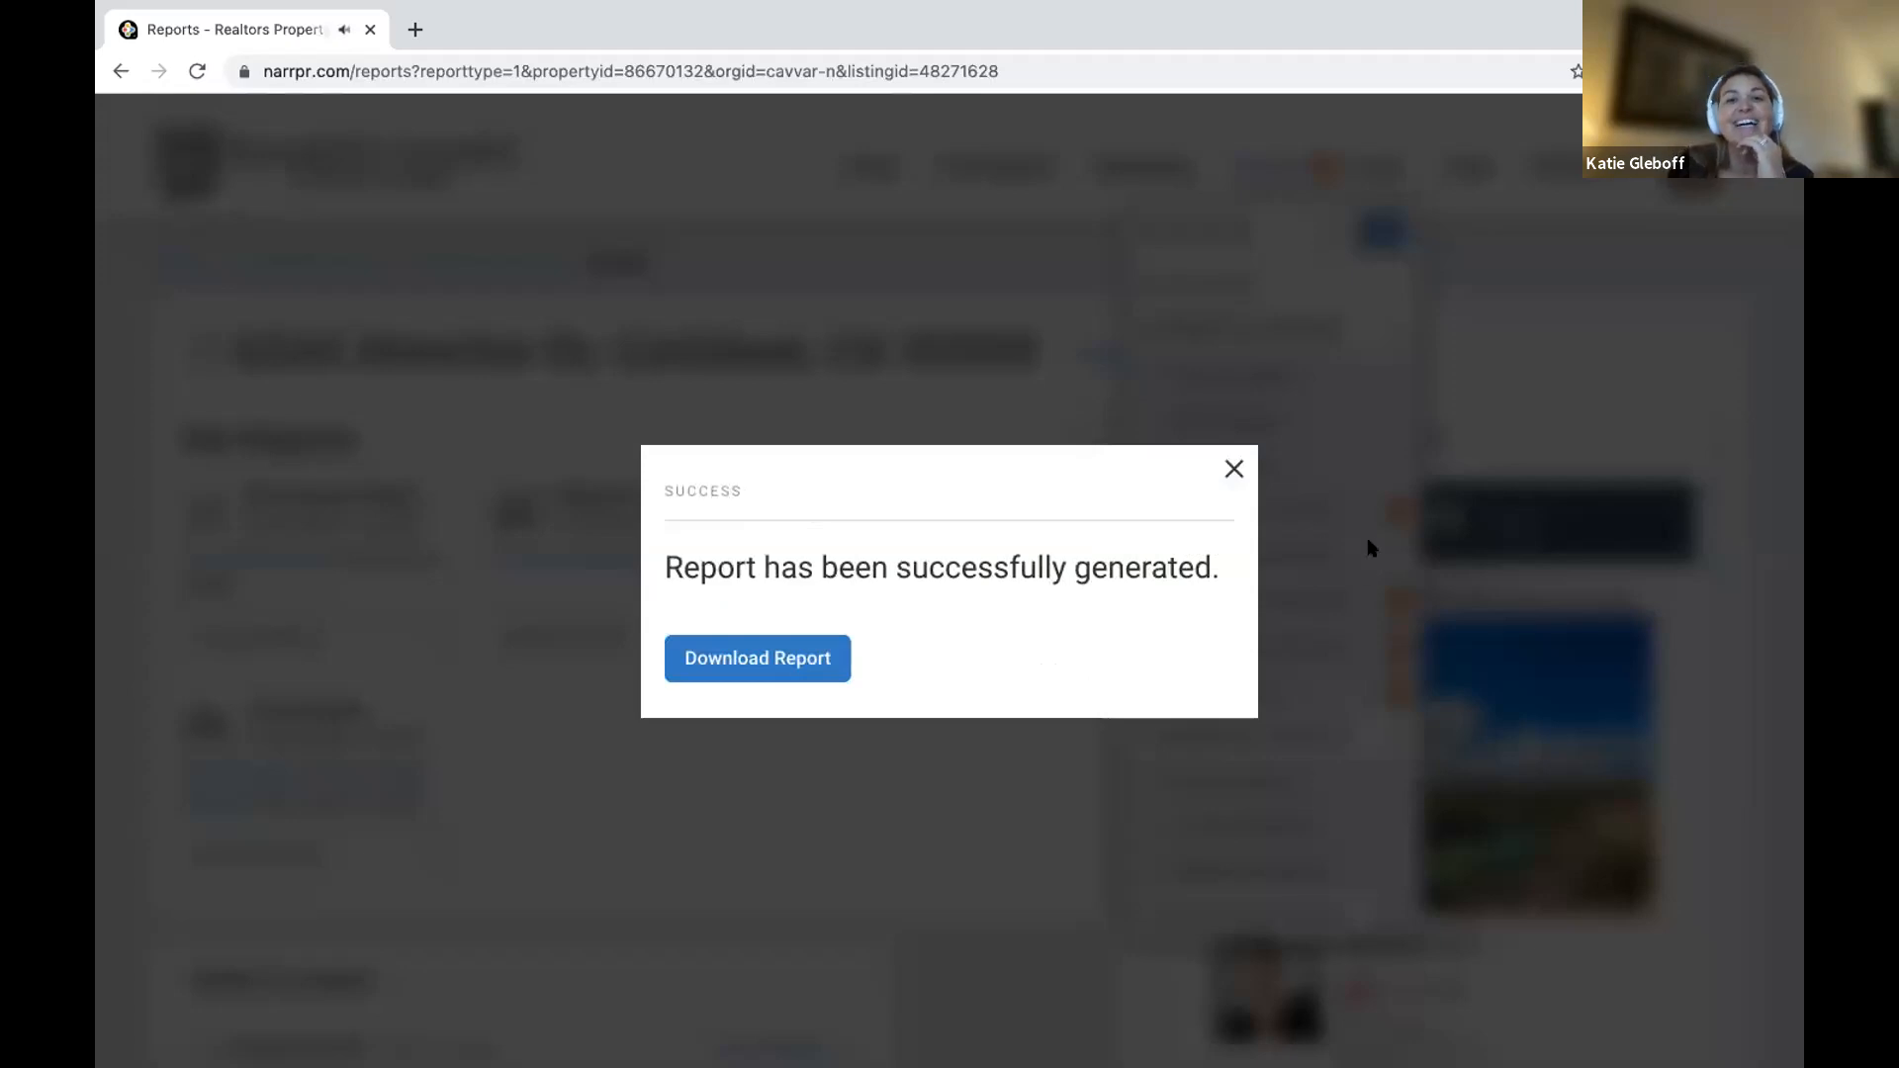
{"action": "left_click", "coordinate": [1234, 471]}
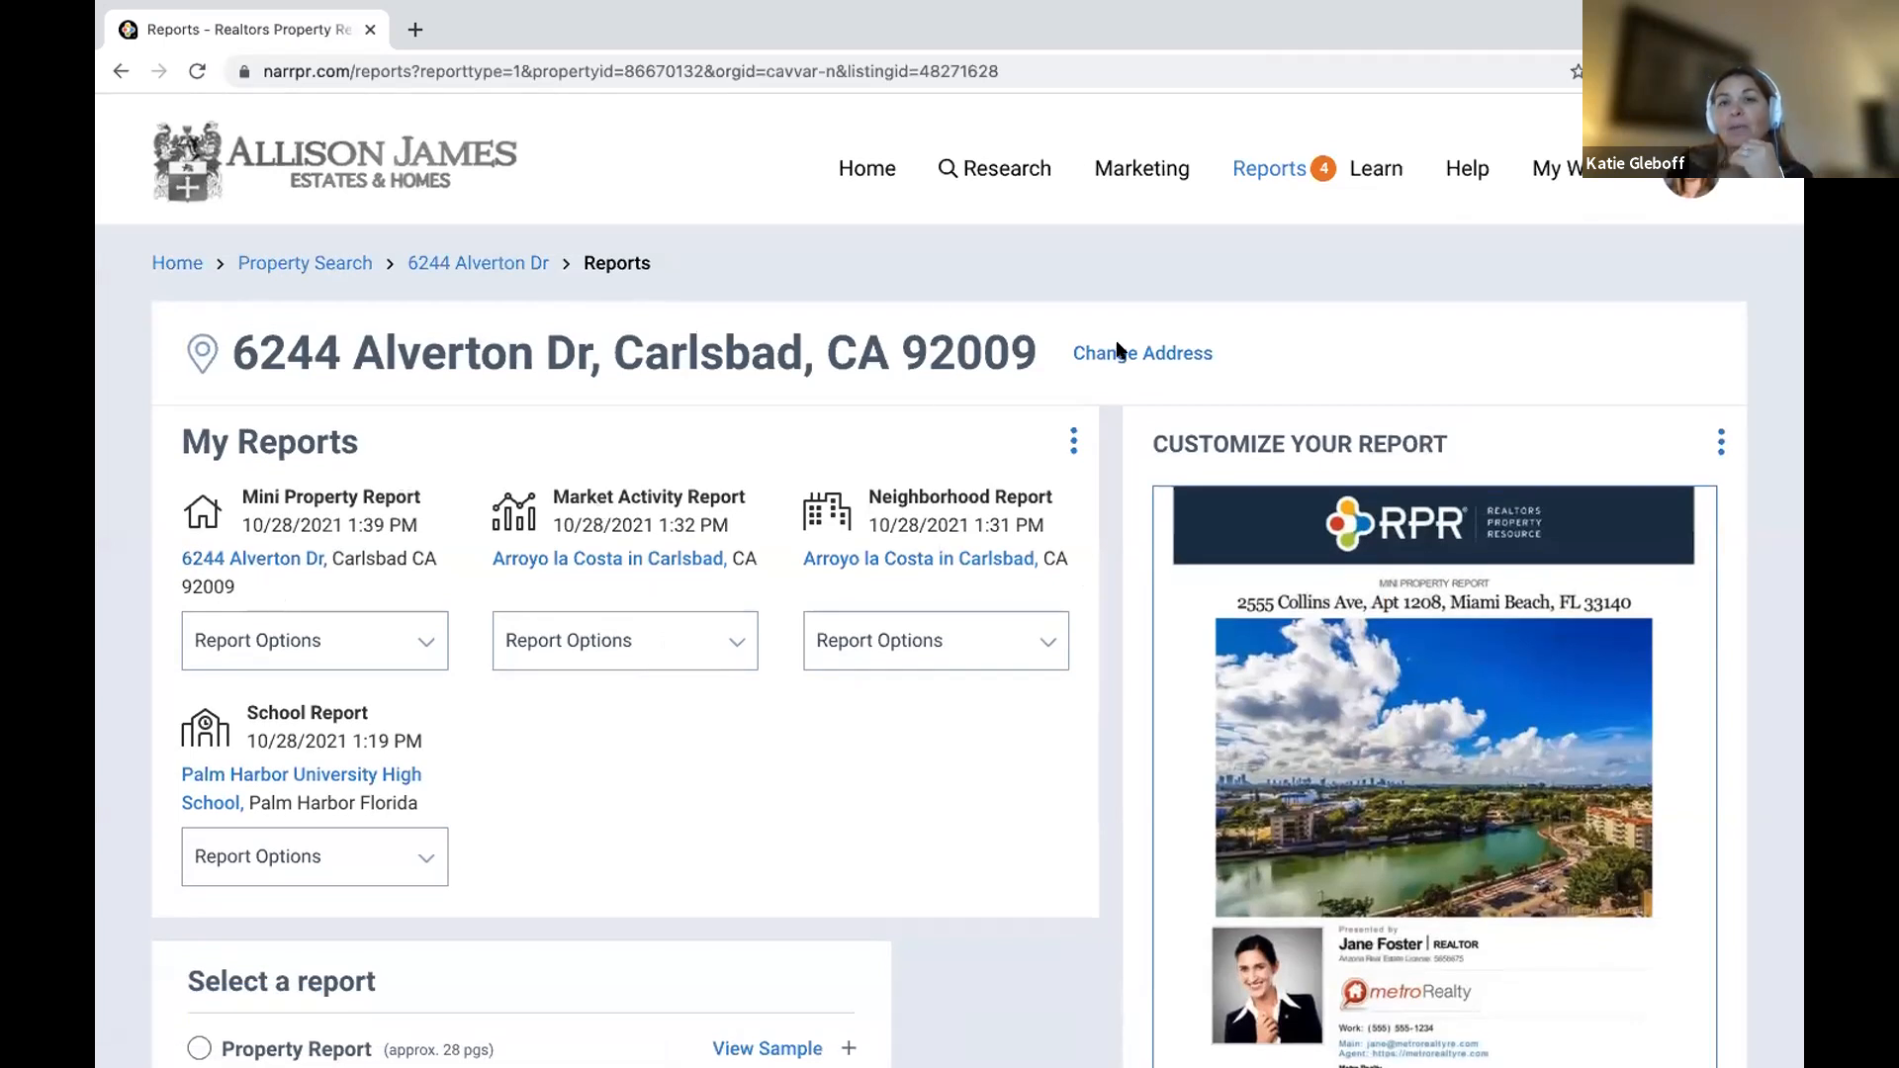
{"action": "mouse_move", "coordinate": [1273, 172]}
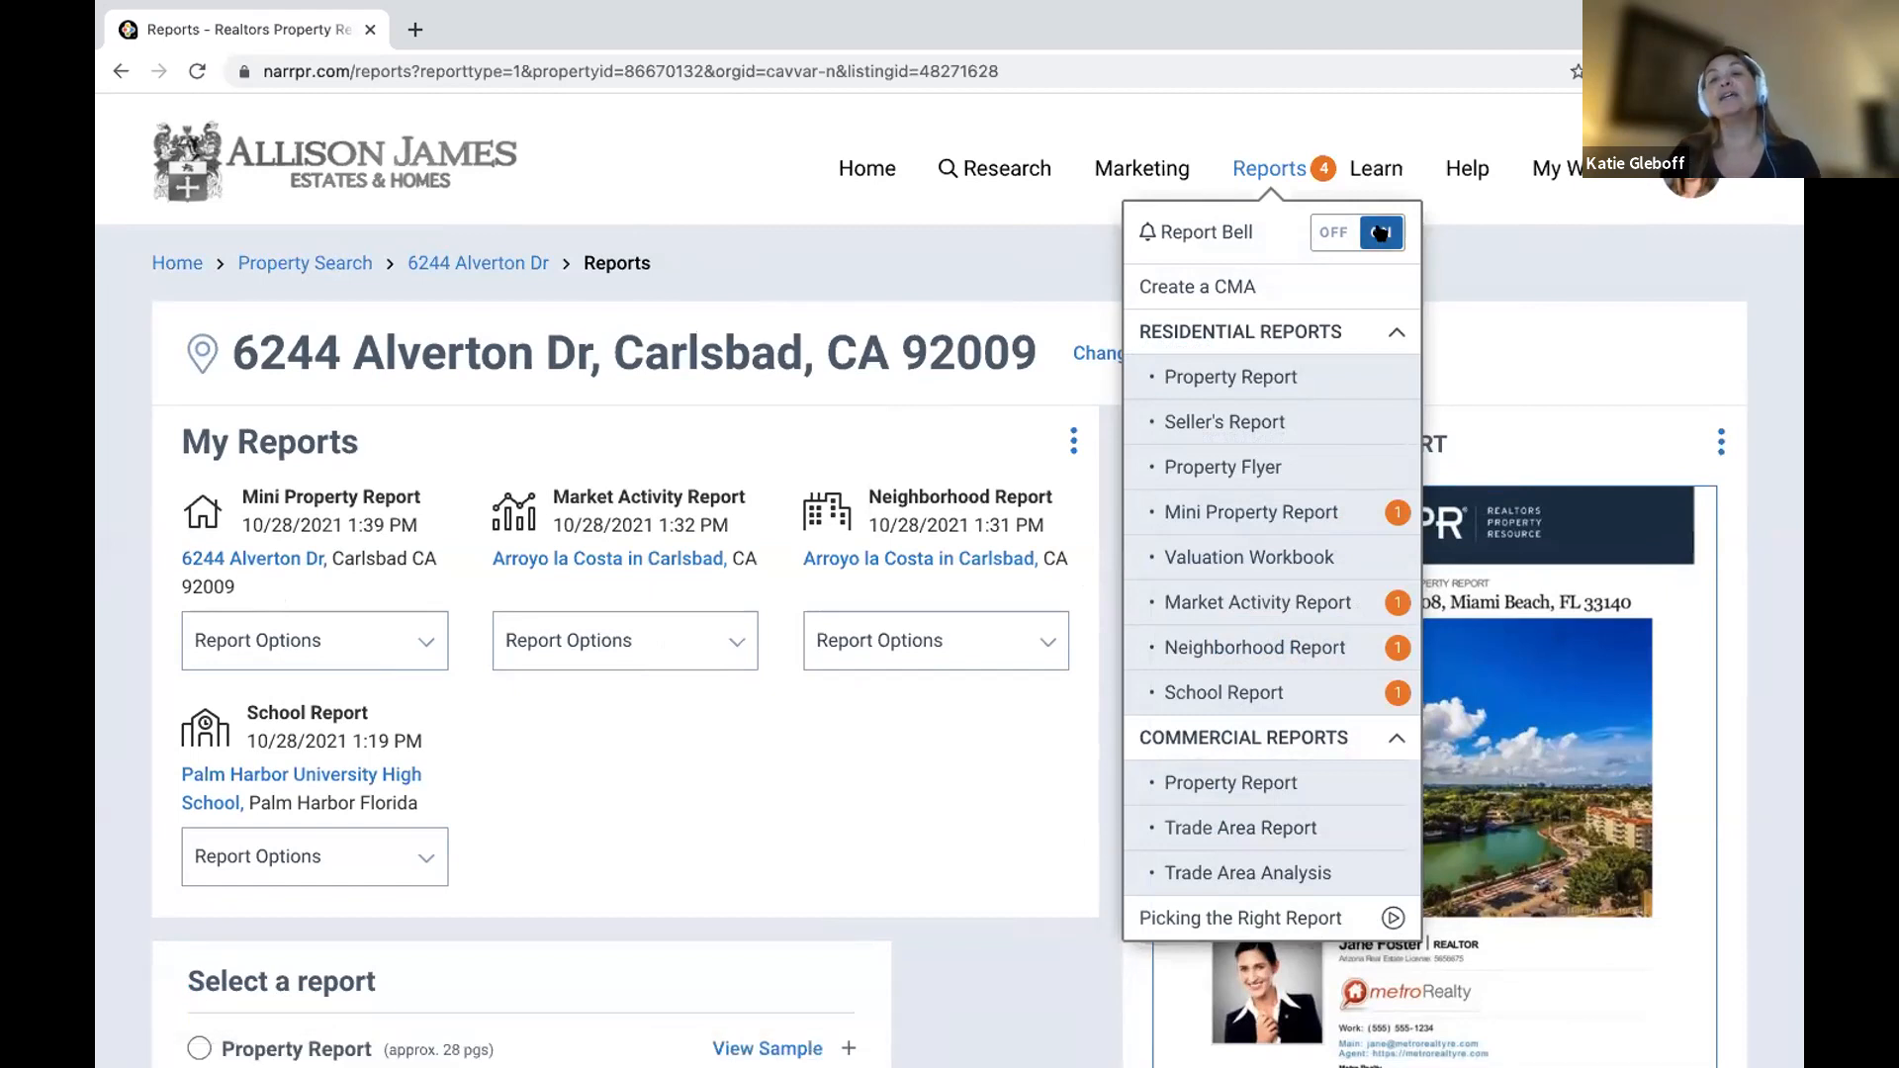
{"action": "left_click", "coordinate": [1379, 233]}
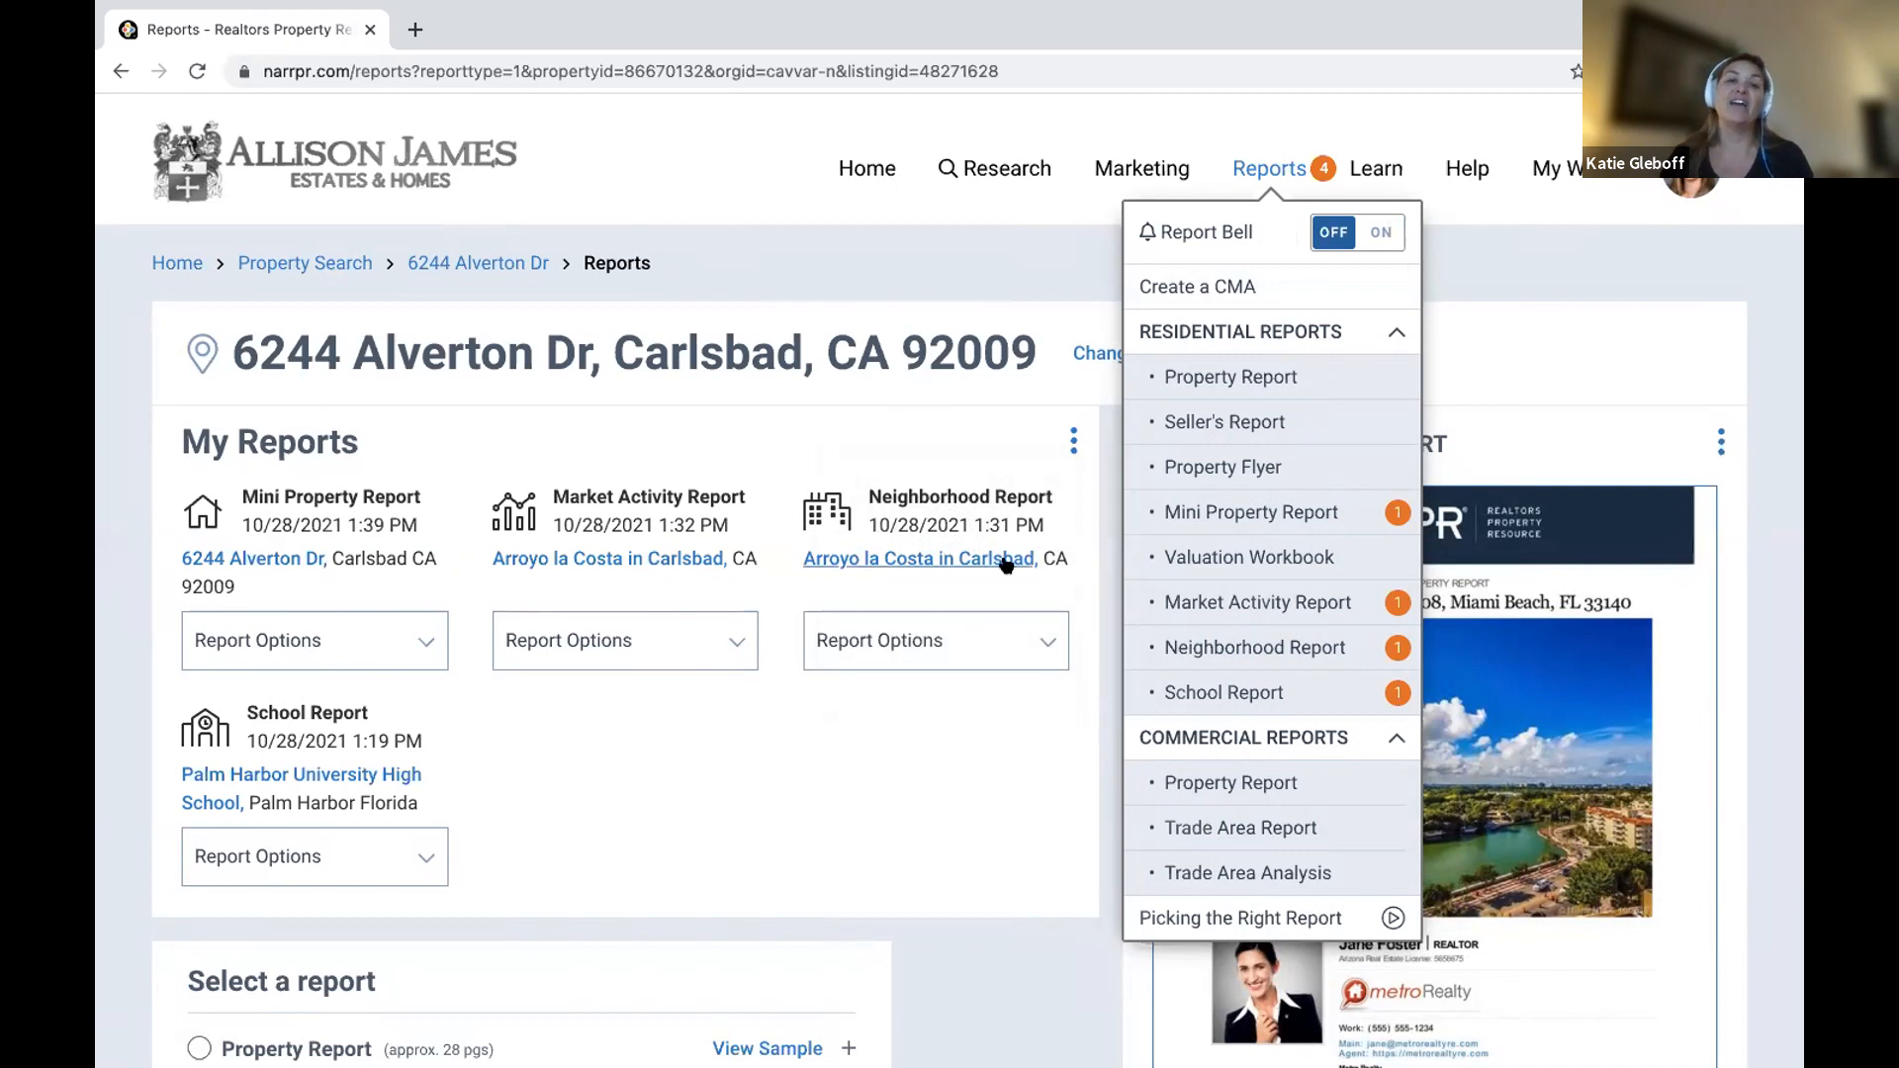
{"action": "left_click", "coordinate": [379, 644]}
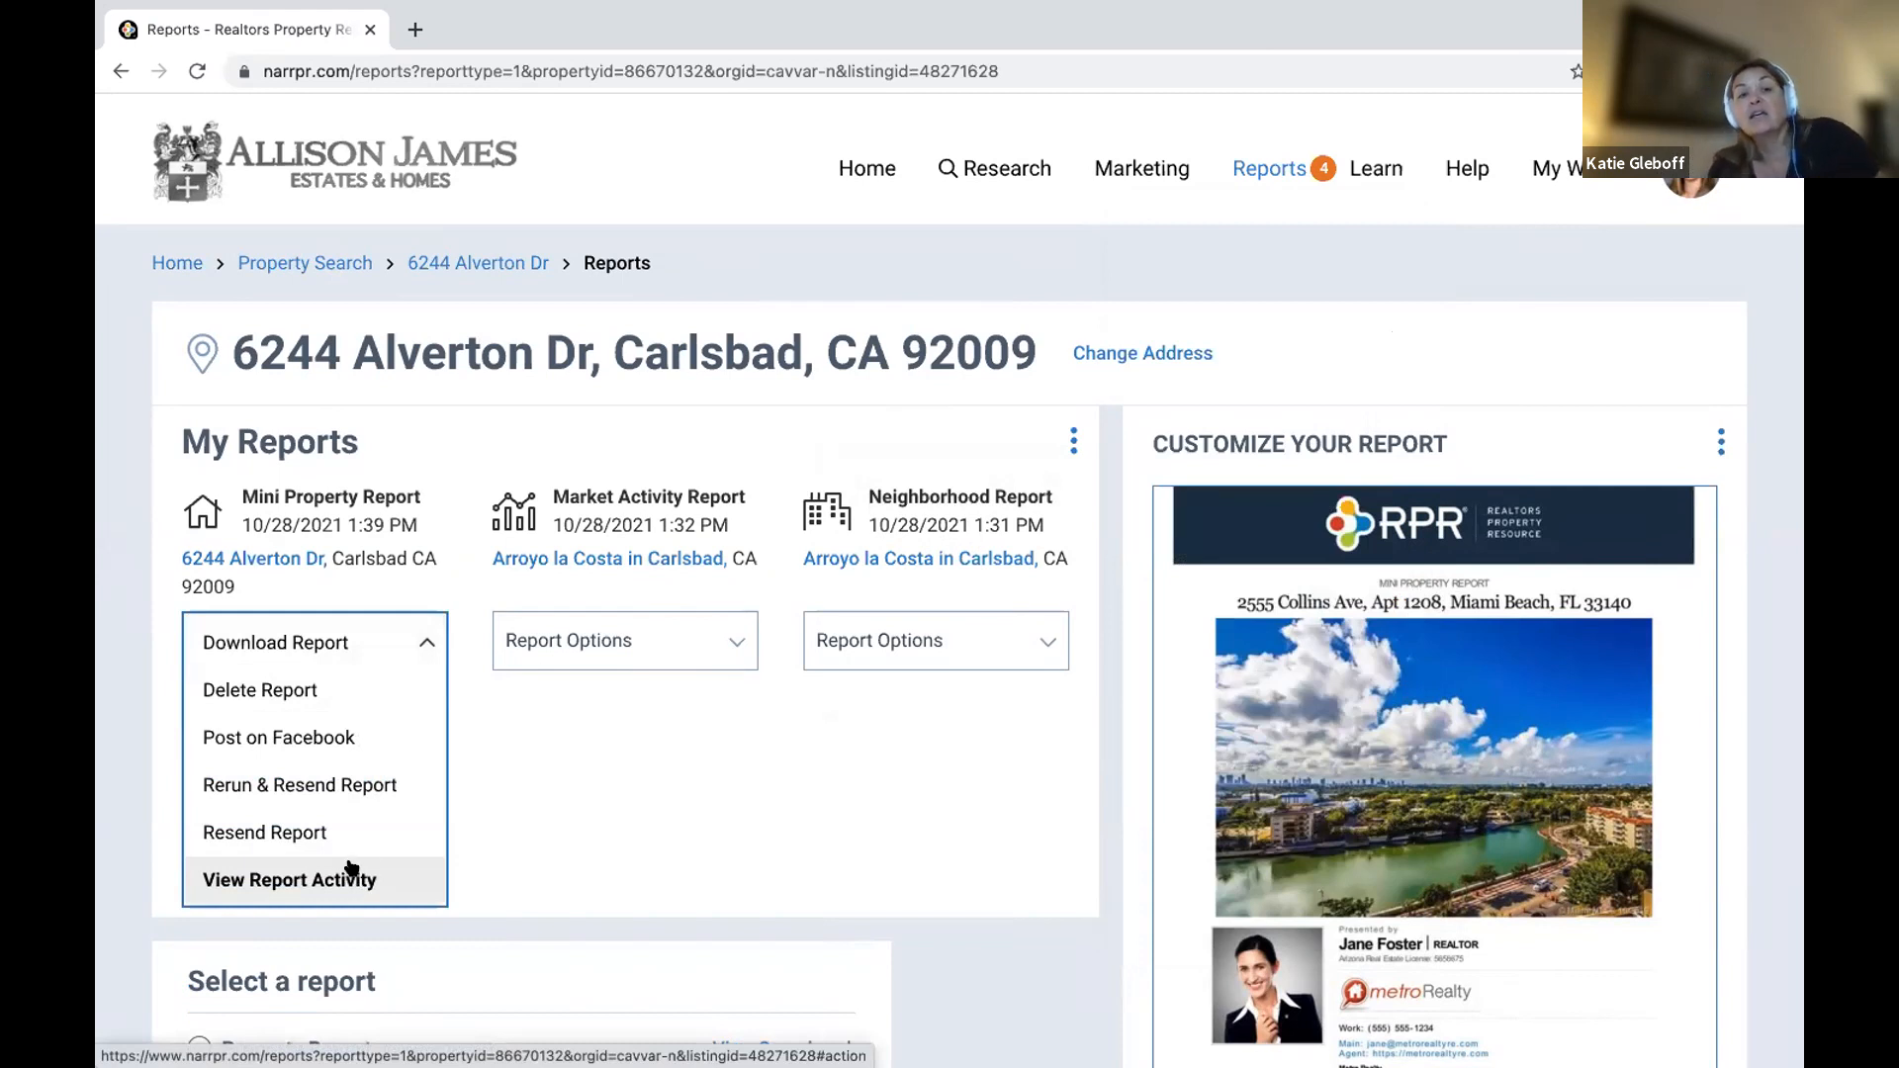
{"action": "left_click", "coordinate": [283, 559]}
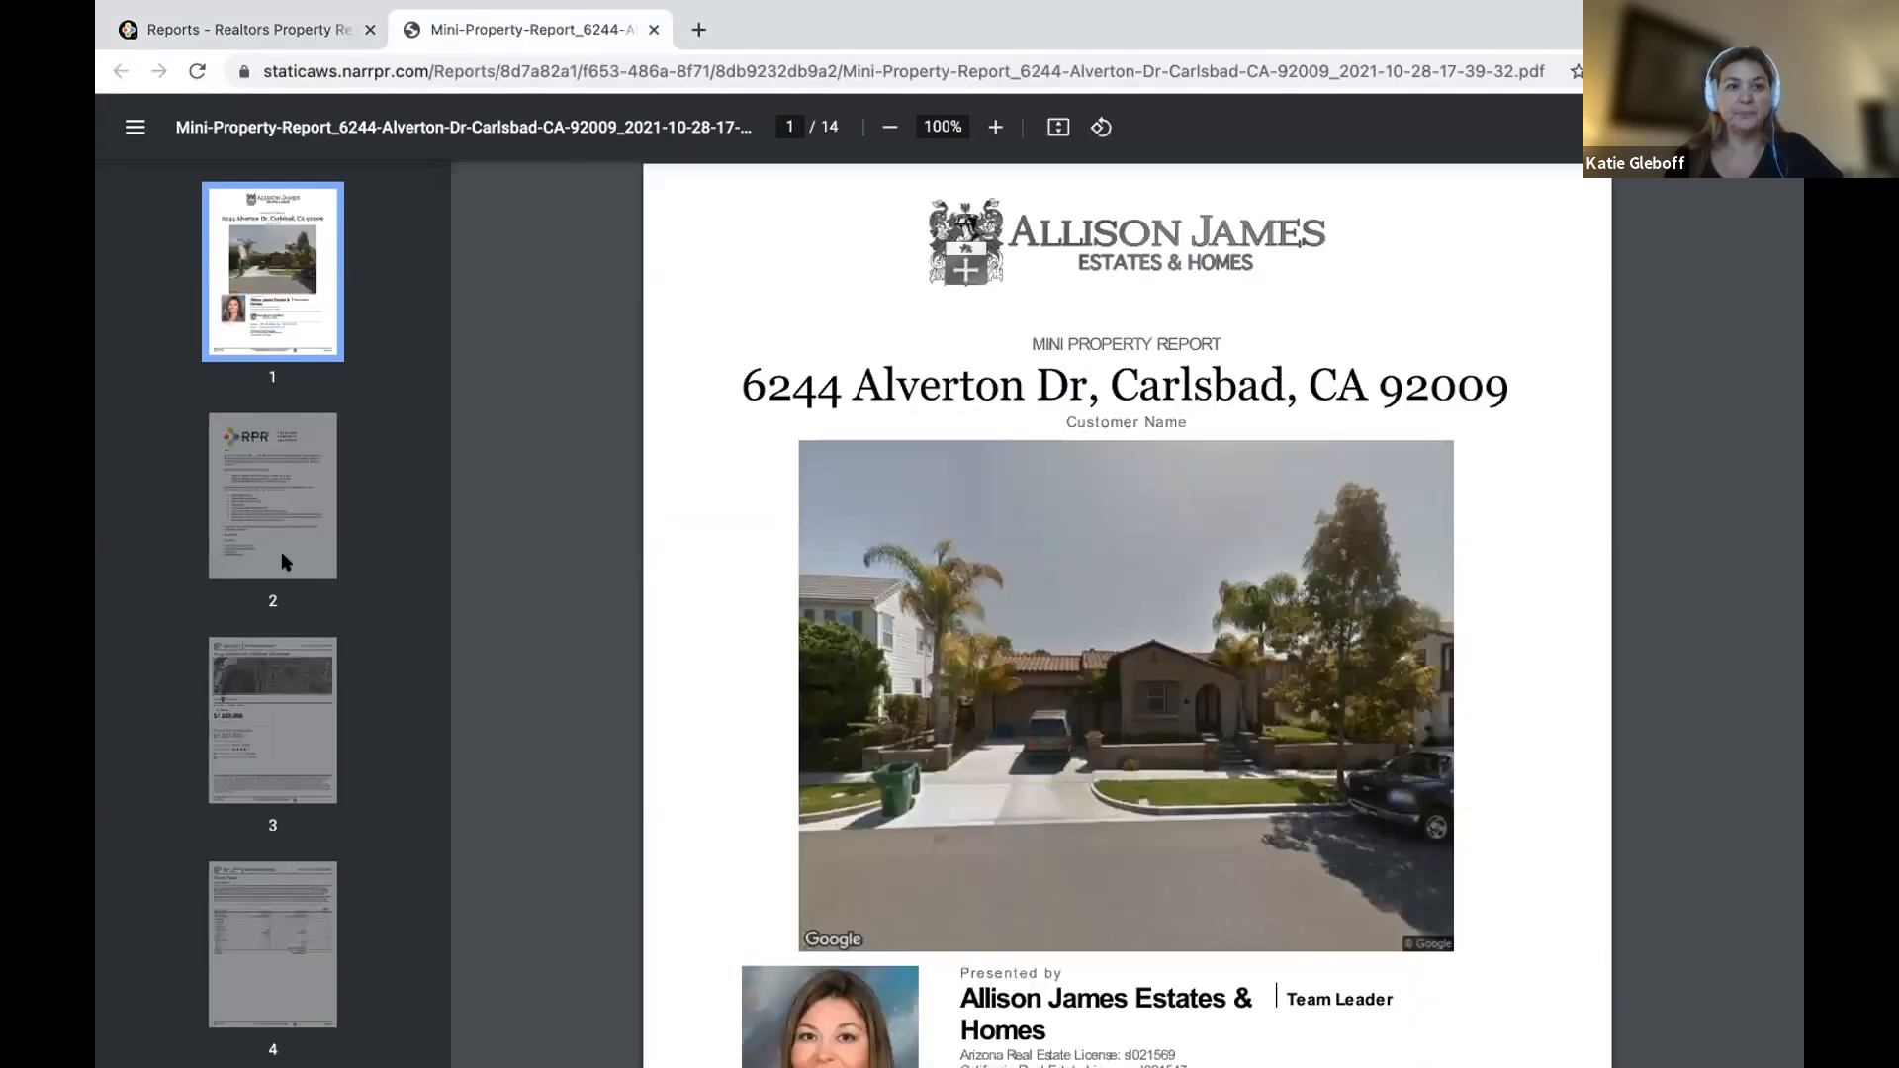
{"action": "left_click", "coordinate": [283, 556]}
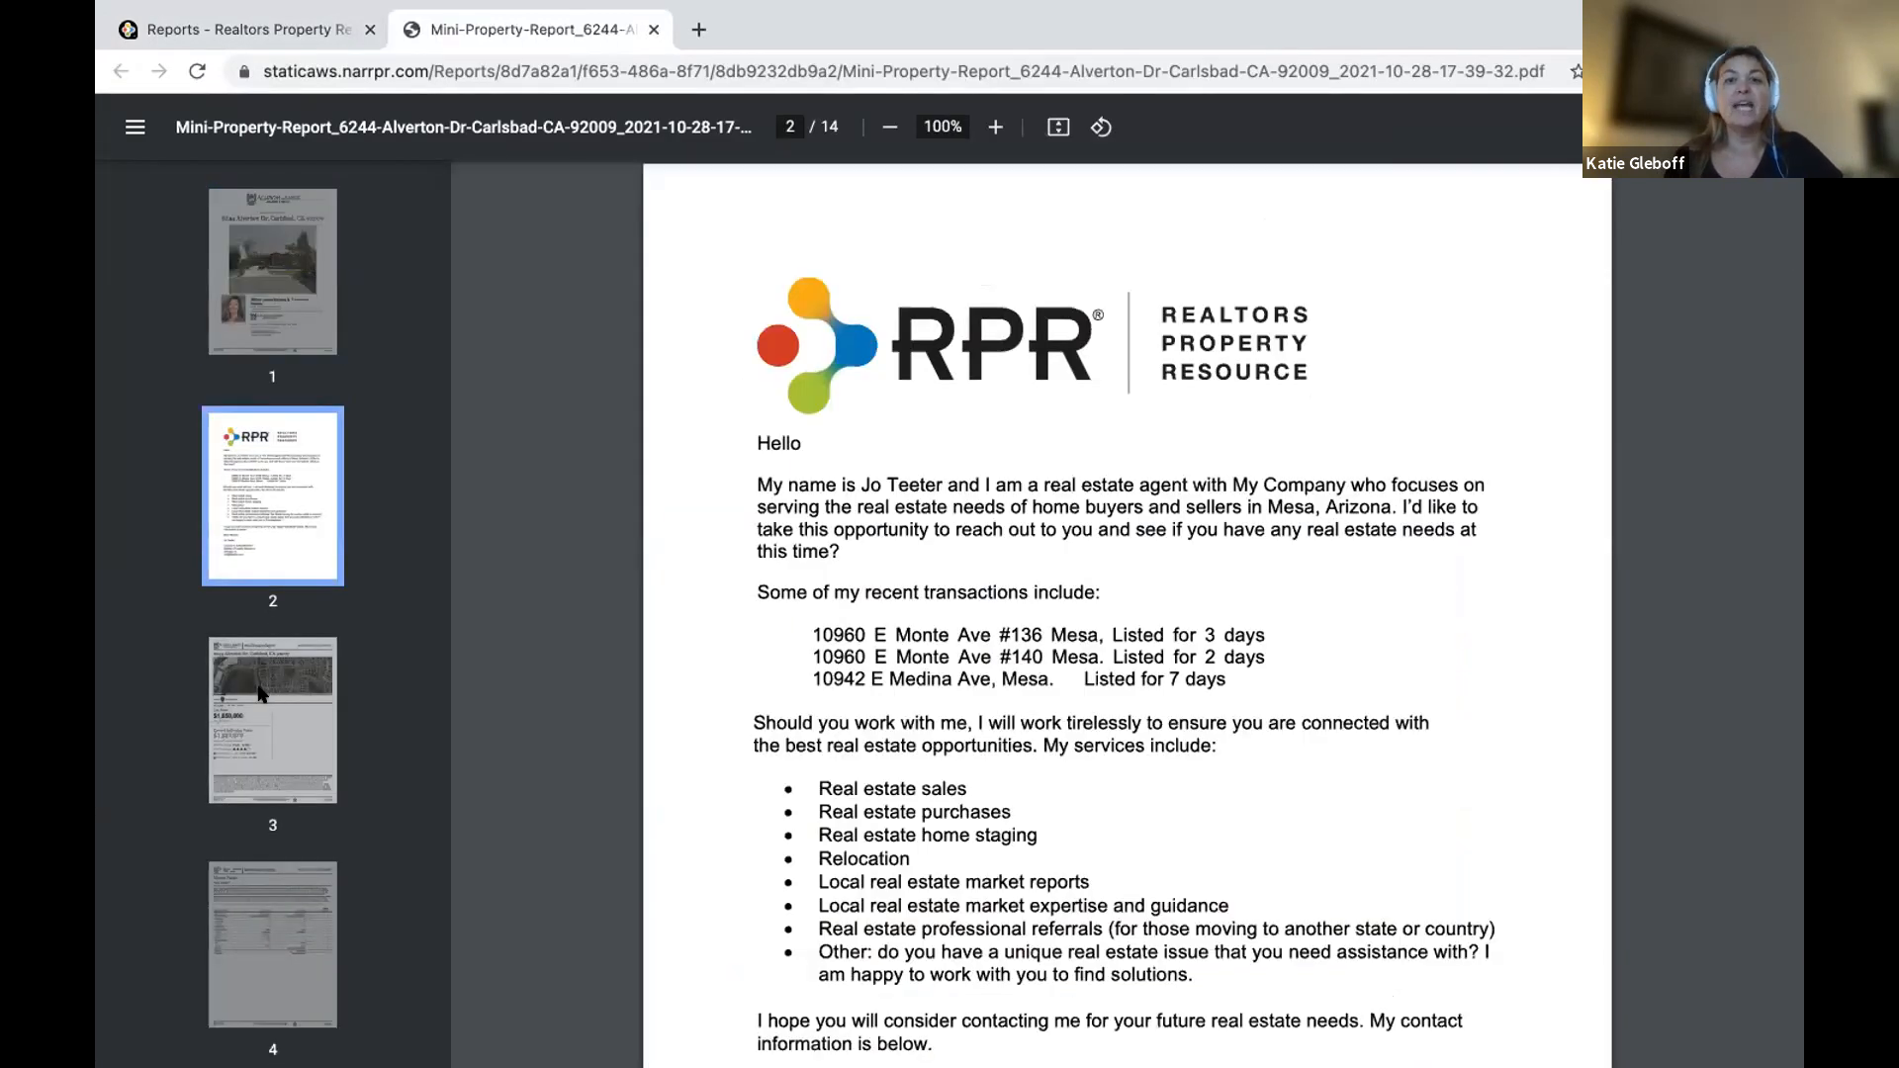
{"action": "left_click", "coordinate": [262, 693]}
{"action": "scroll", "coordinate": [262, 693], "scroll_direction": "down", "scroll_amount": 3}
{"action": "left_click", "coordinate": [292, 554]}
{"action": "scroll", "coordinate": [295, 570], "scroll_direction": "down", "scroll_amount": 1}
{"action": "scroll", "coordinate": [295, 570], "scroll_direction": "down", "scroll_amount": 1}
{"action": "left_click", "coordinate": [297, 564]}
{"action": "scroll", "coordinate": [283, 736], "scroll_direction": "down", "scroll_amount": 4}
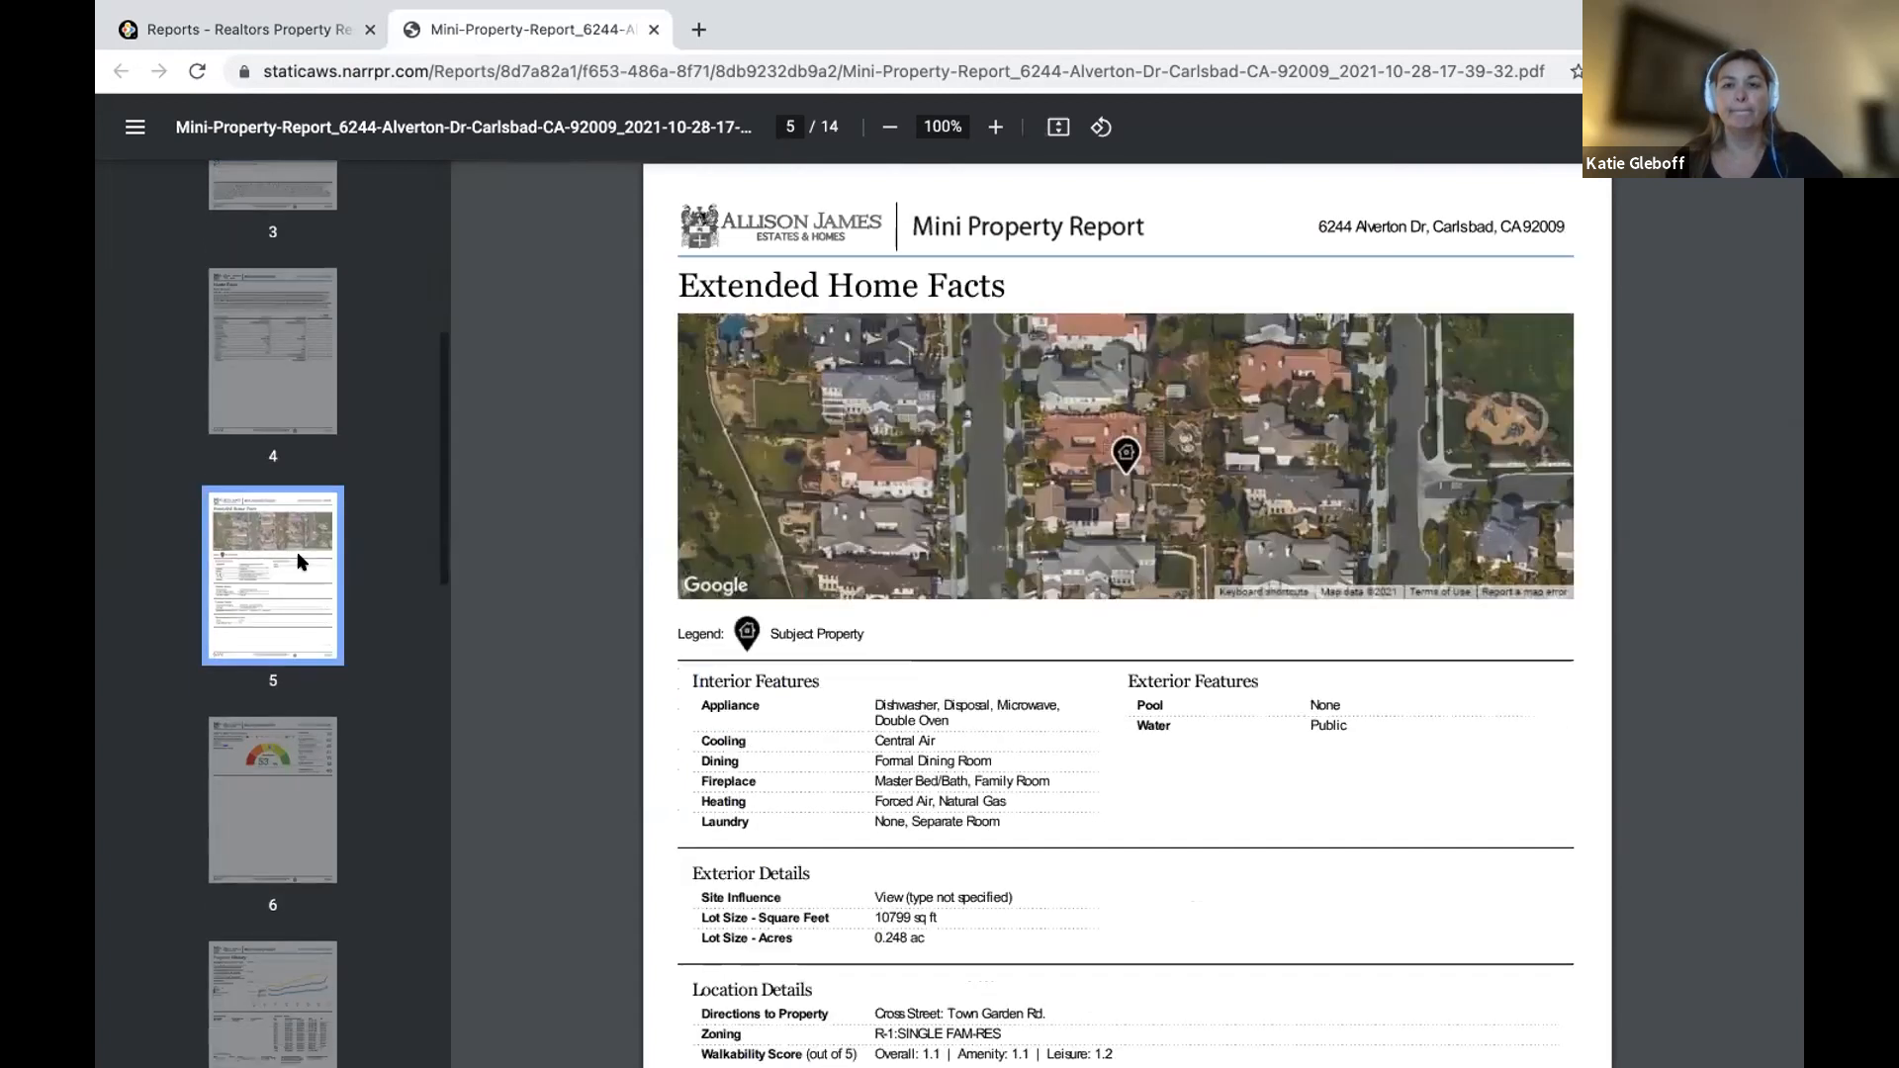
{"action": "left_click", "coordinate": [284, 736]}
{"action": "scroll", "coordinate": [277, 752], "scroll_direction": "down", "scroll_amount": 4}
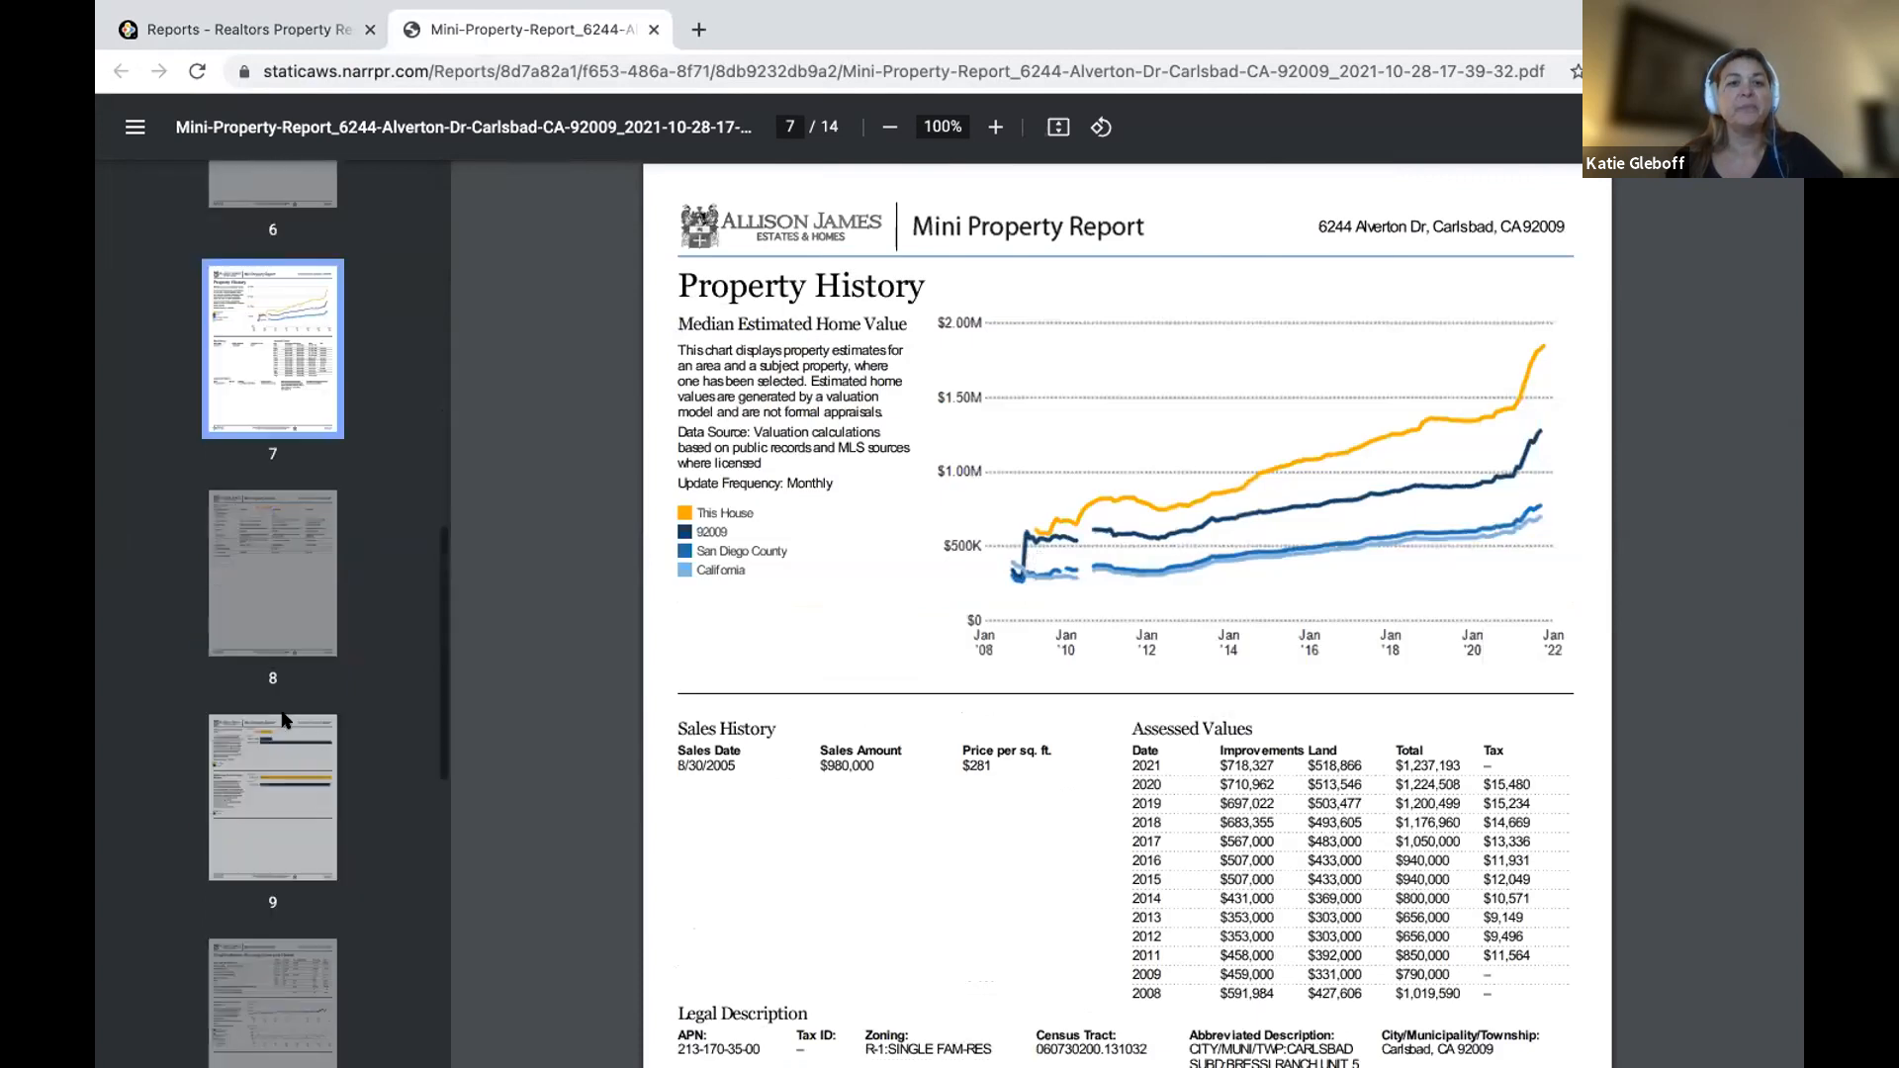
{"action": "left_click", "coordinate": [276, 754]}
{"action": "scroll", "coordinate": [276, 754], "scroll_direction": "down", "scroll_amount": 3}
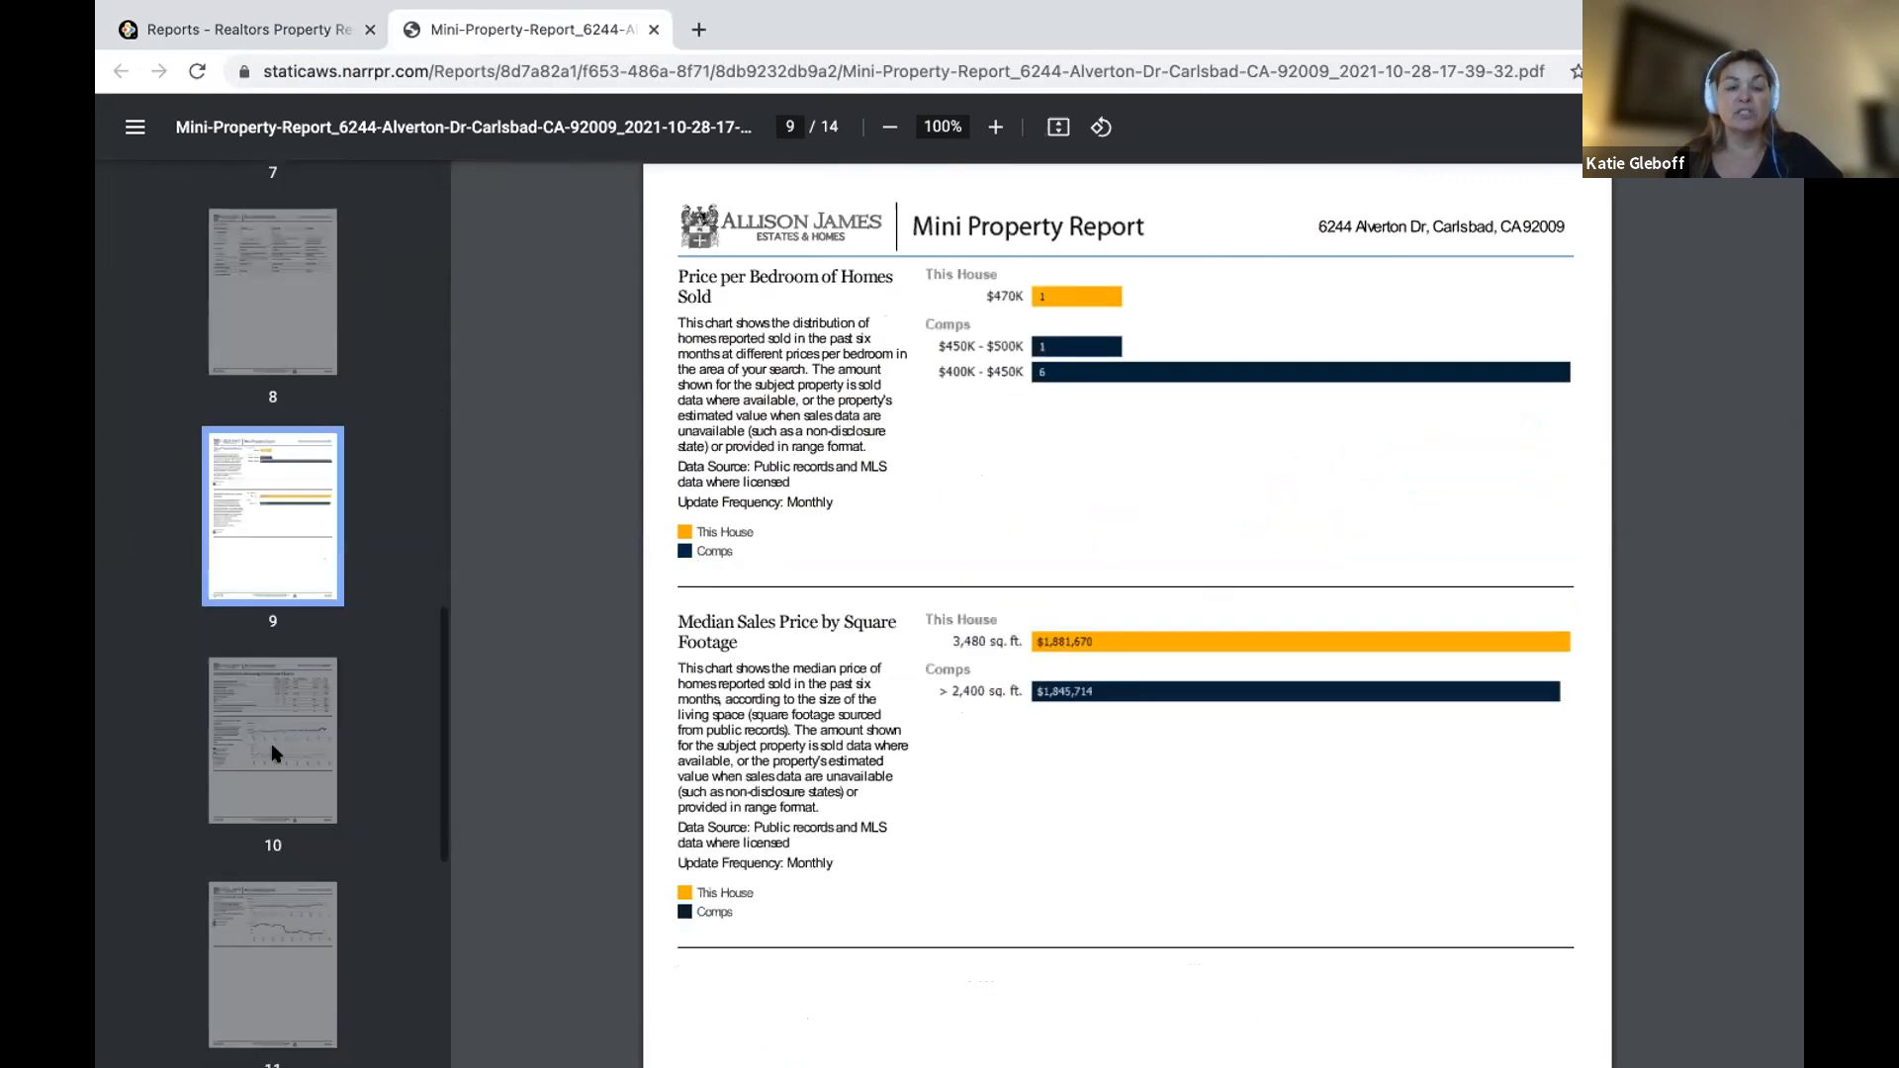
{"action": "left_click", "coordinate": [277, 754]}
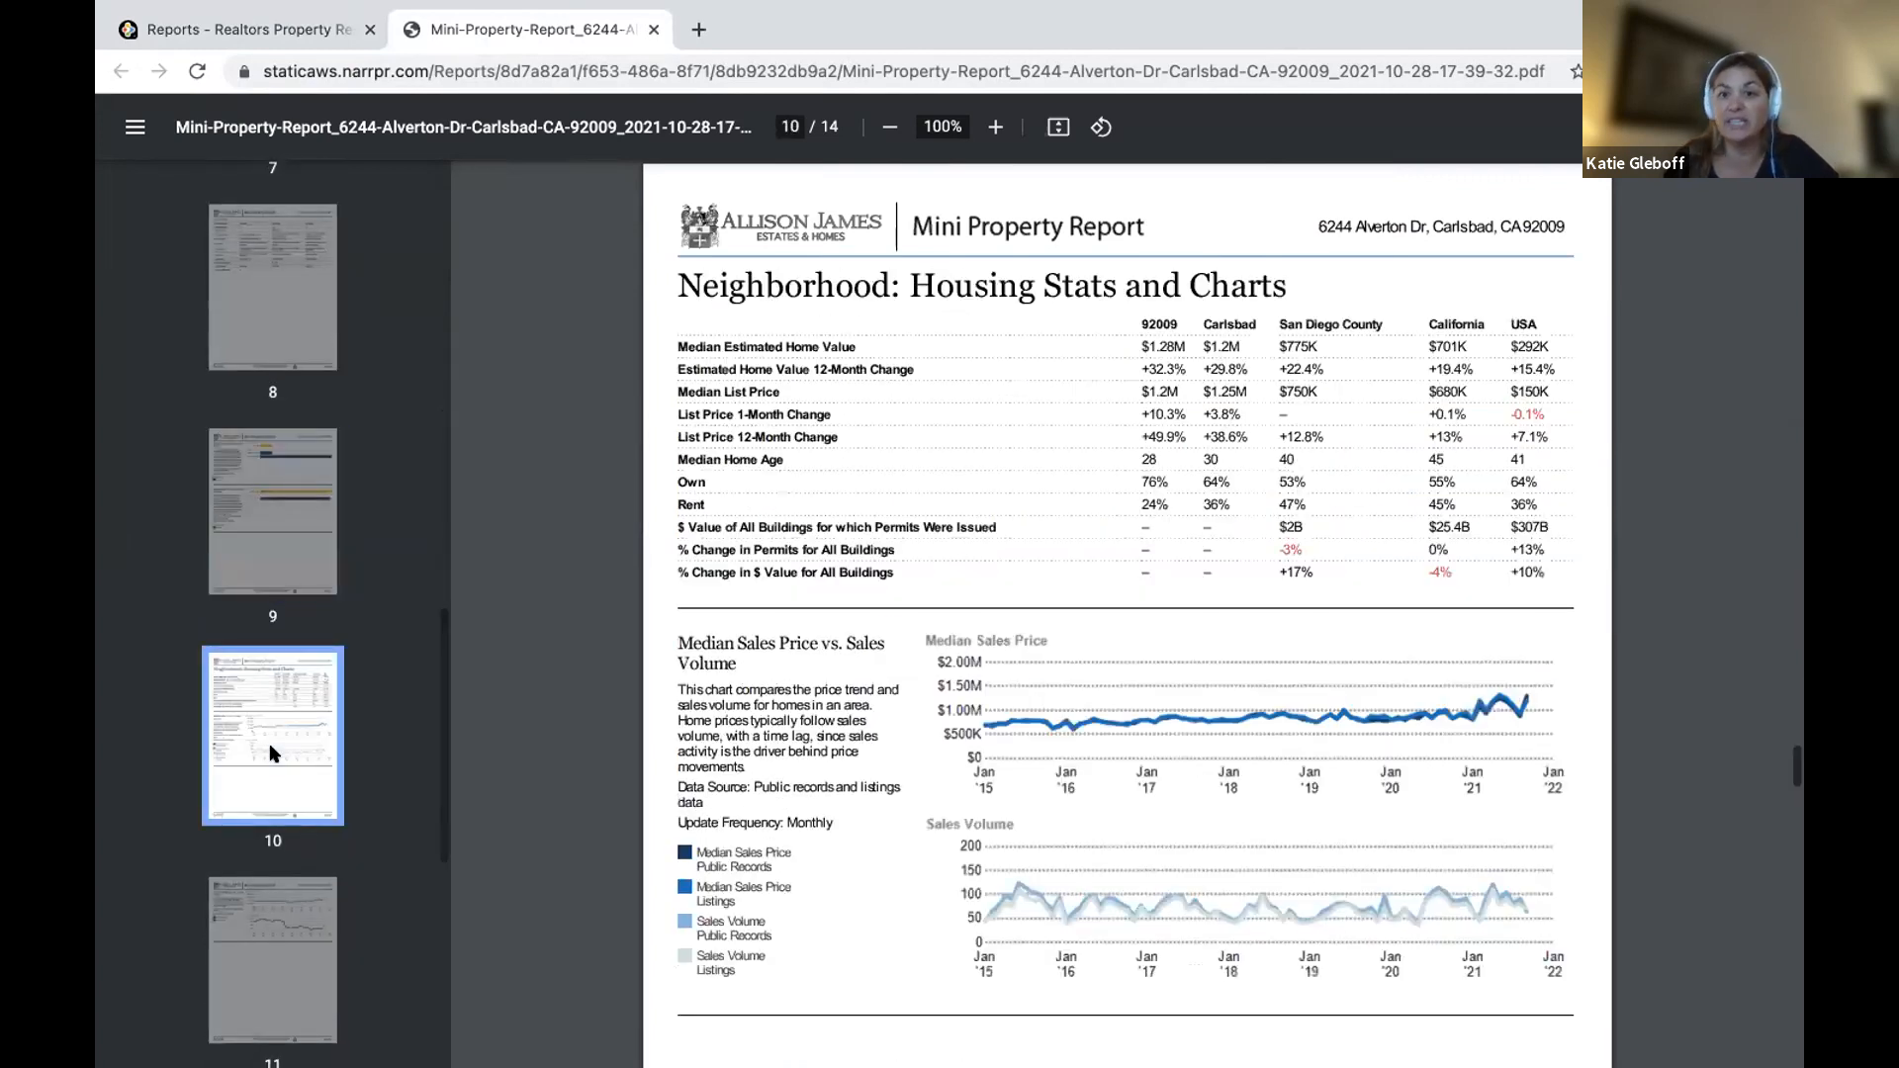
{"action": "scroll", "coordinate": [274, 754], "scroll_direction": "down", "scroll_amount": 3}
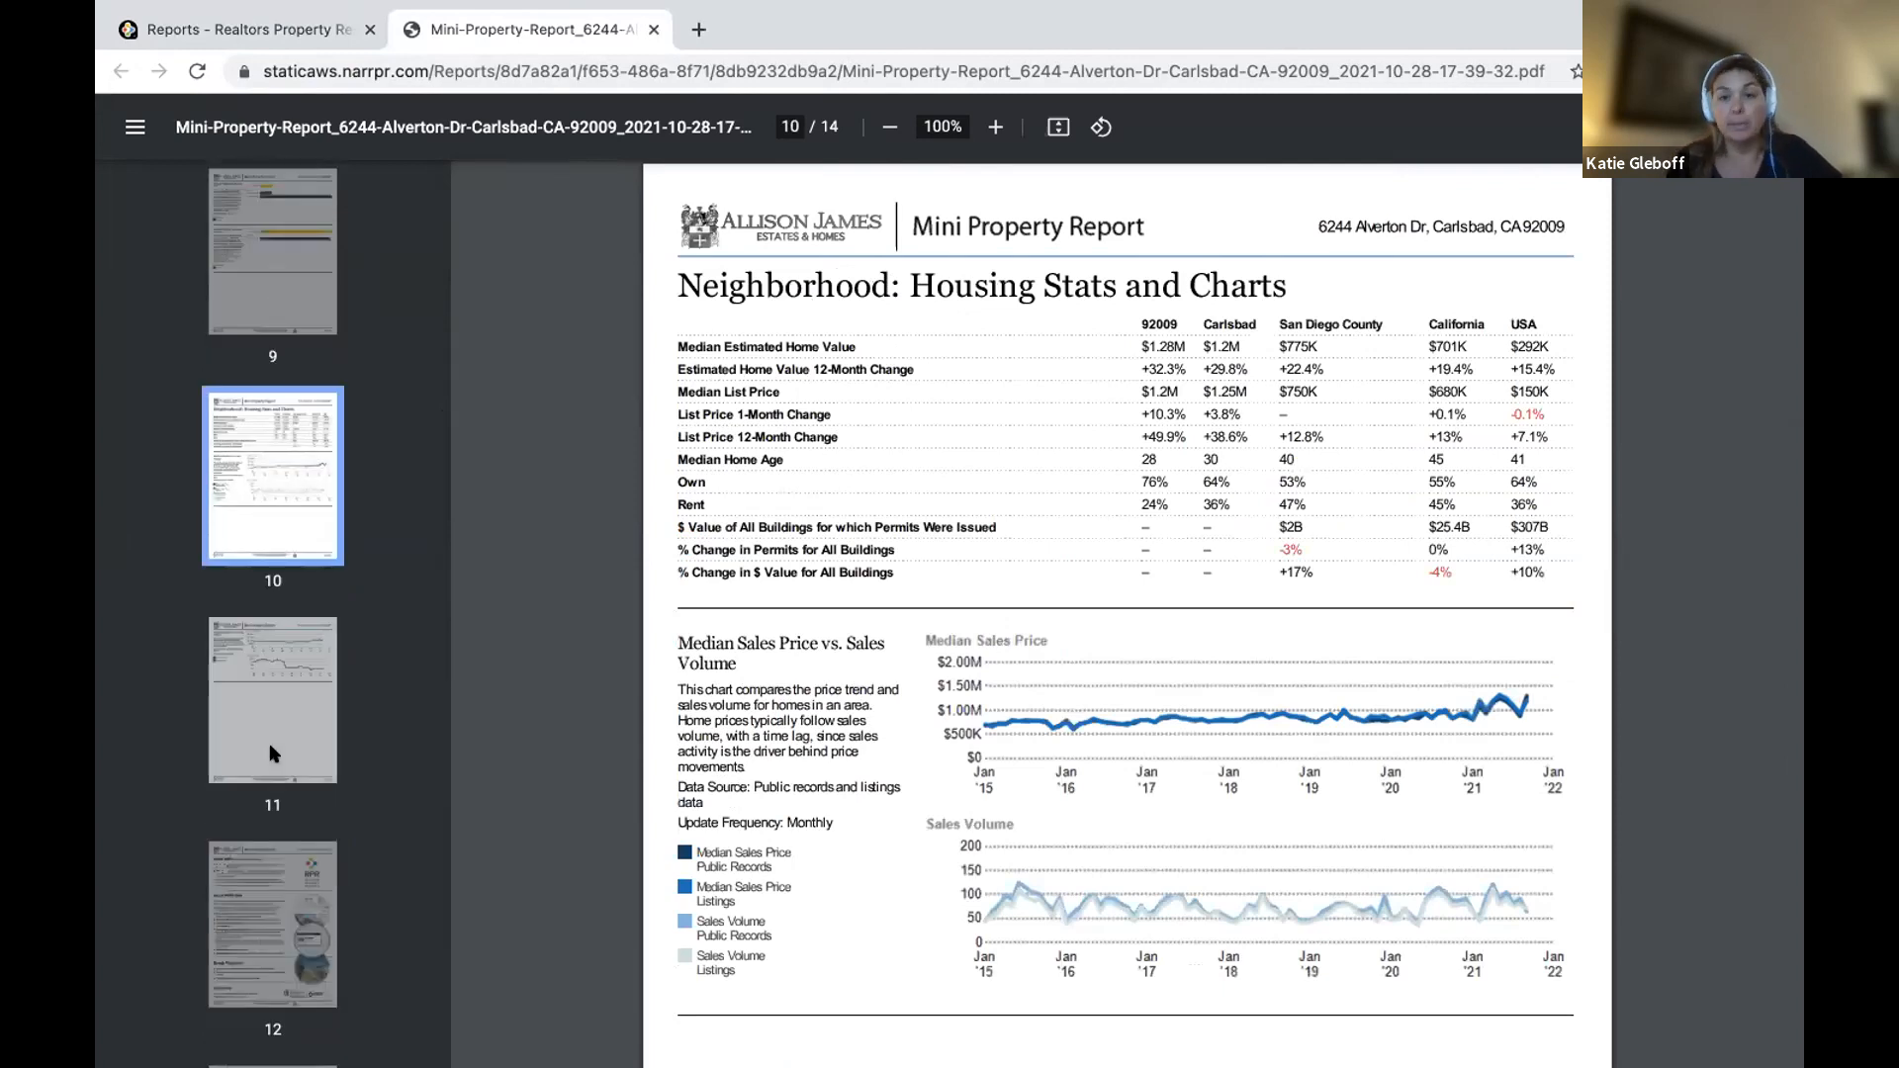
{"action": "left_click", "coordinate": [274, 754]}
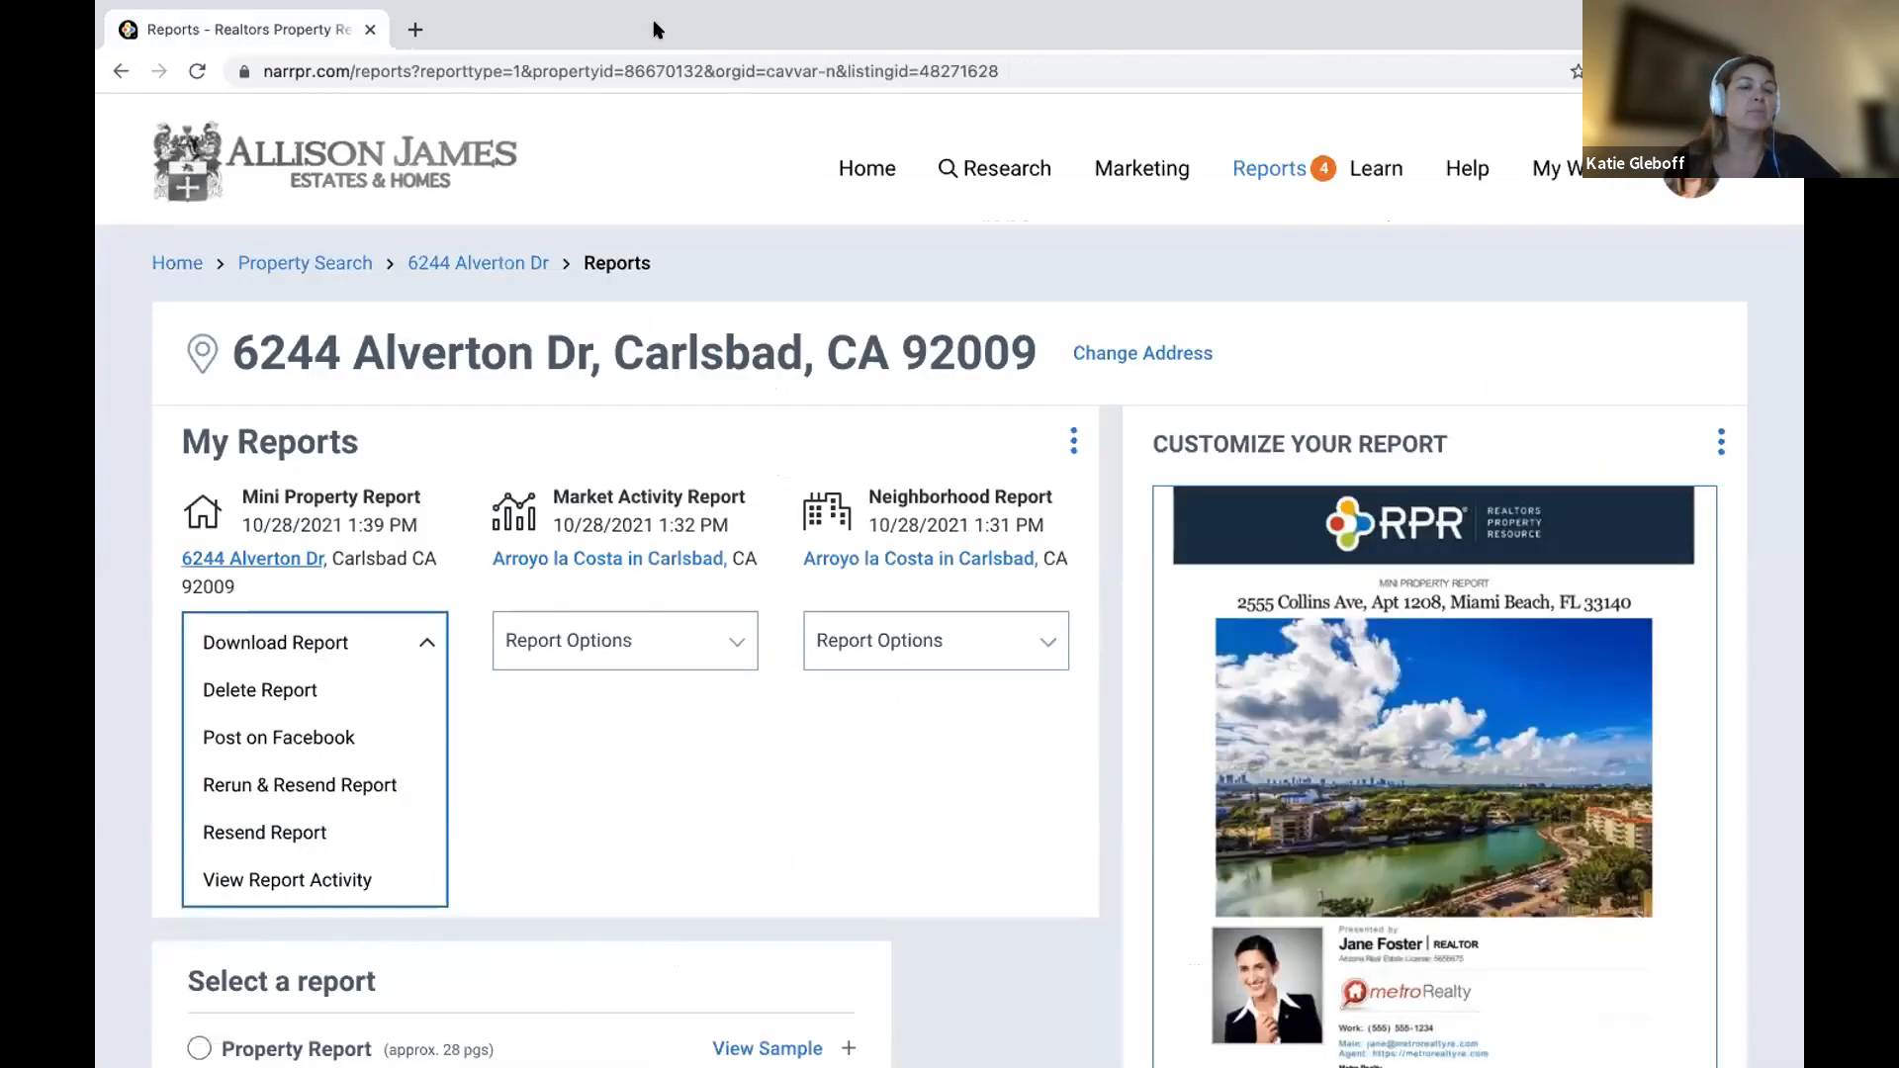
{"action": "left_click", "coordinate": [656, 30]}
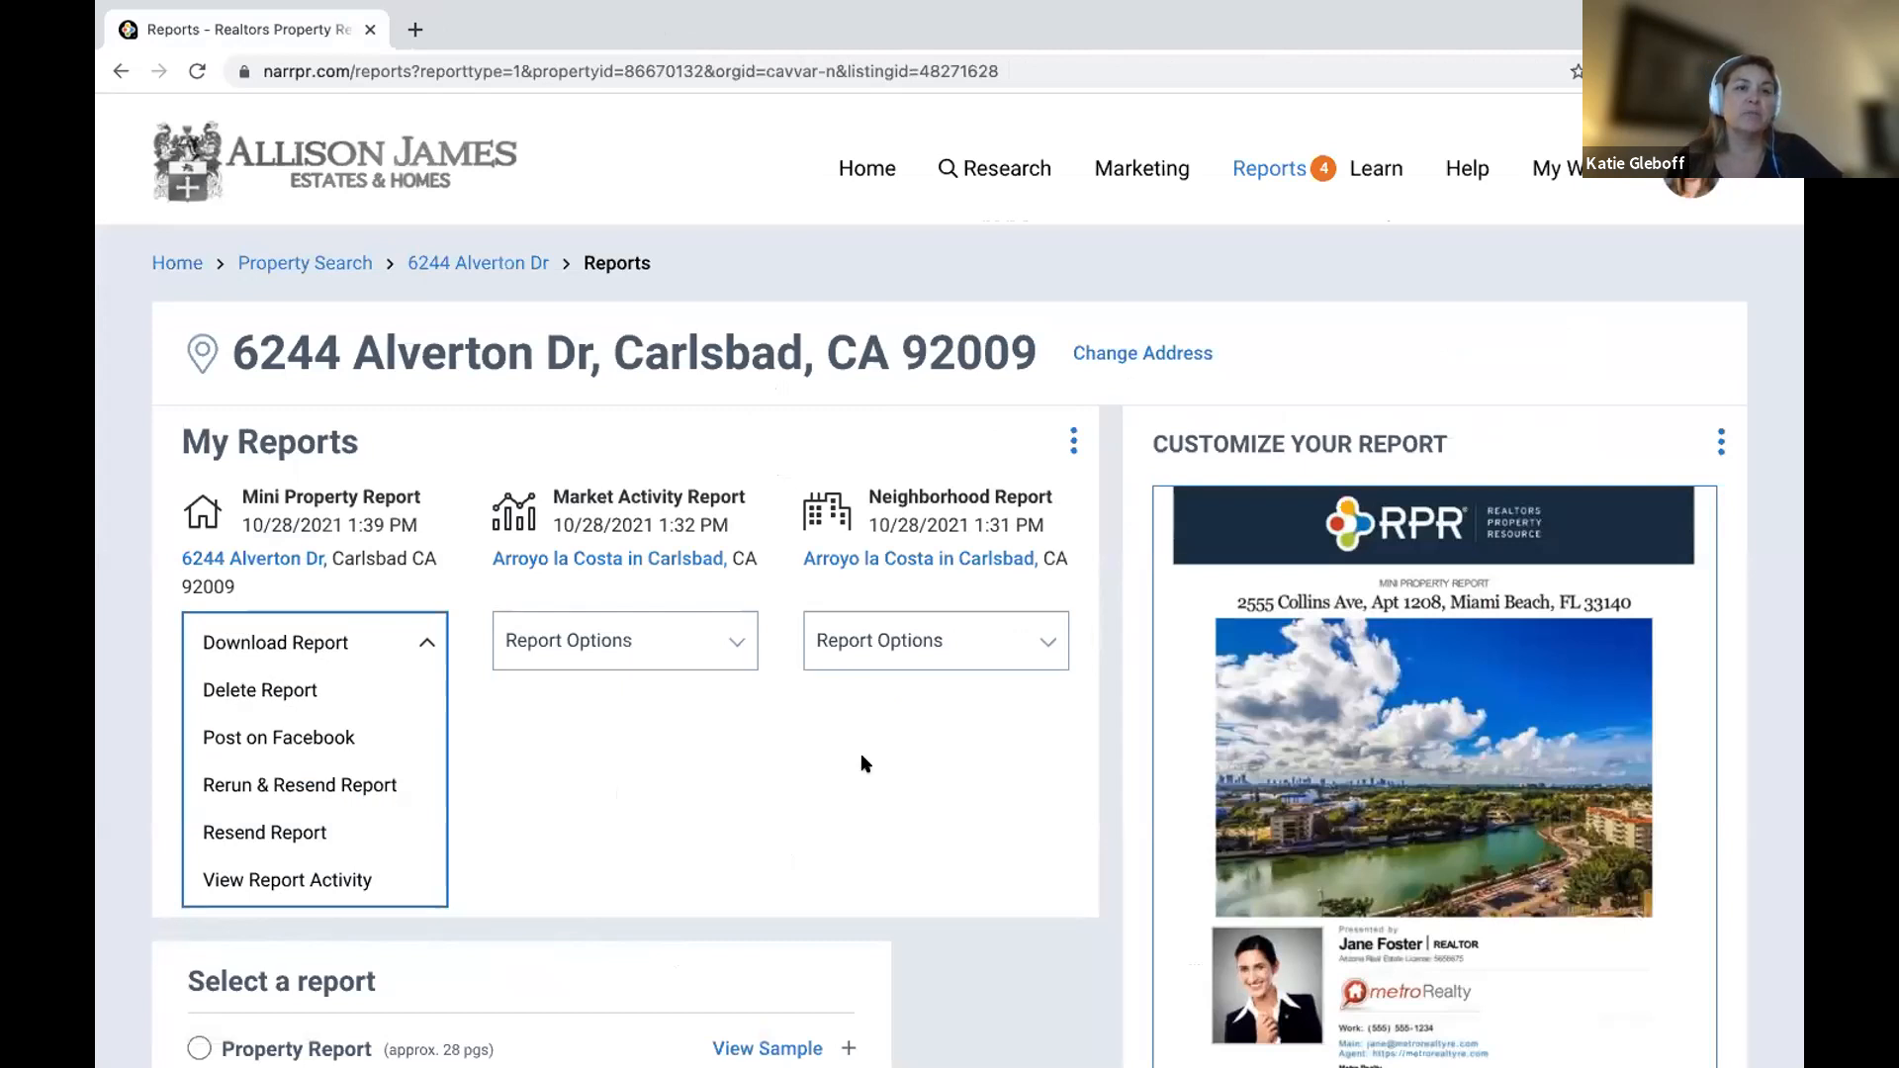
{"action": "left_click", "coordinate": [848, 168]}
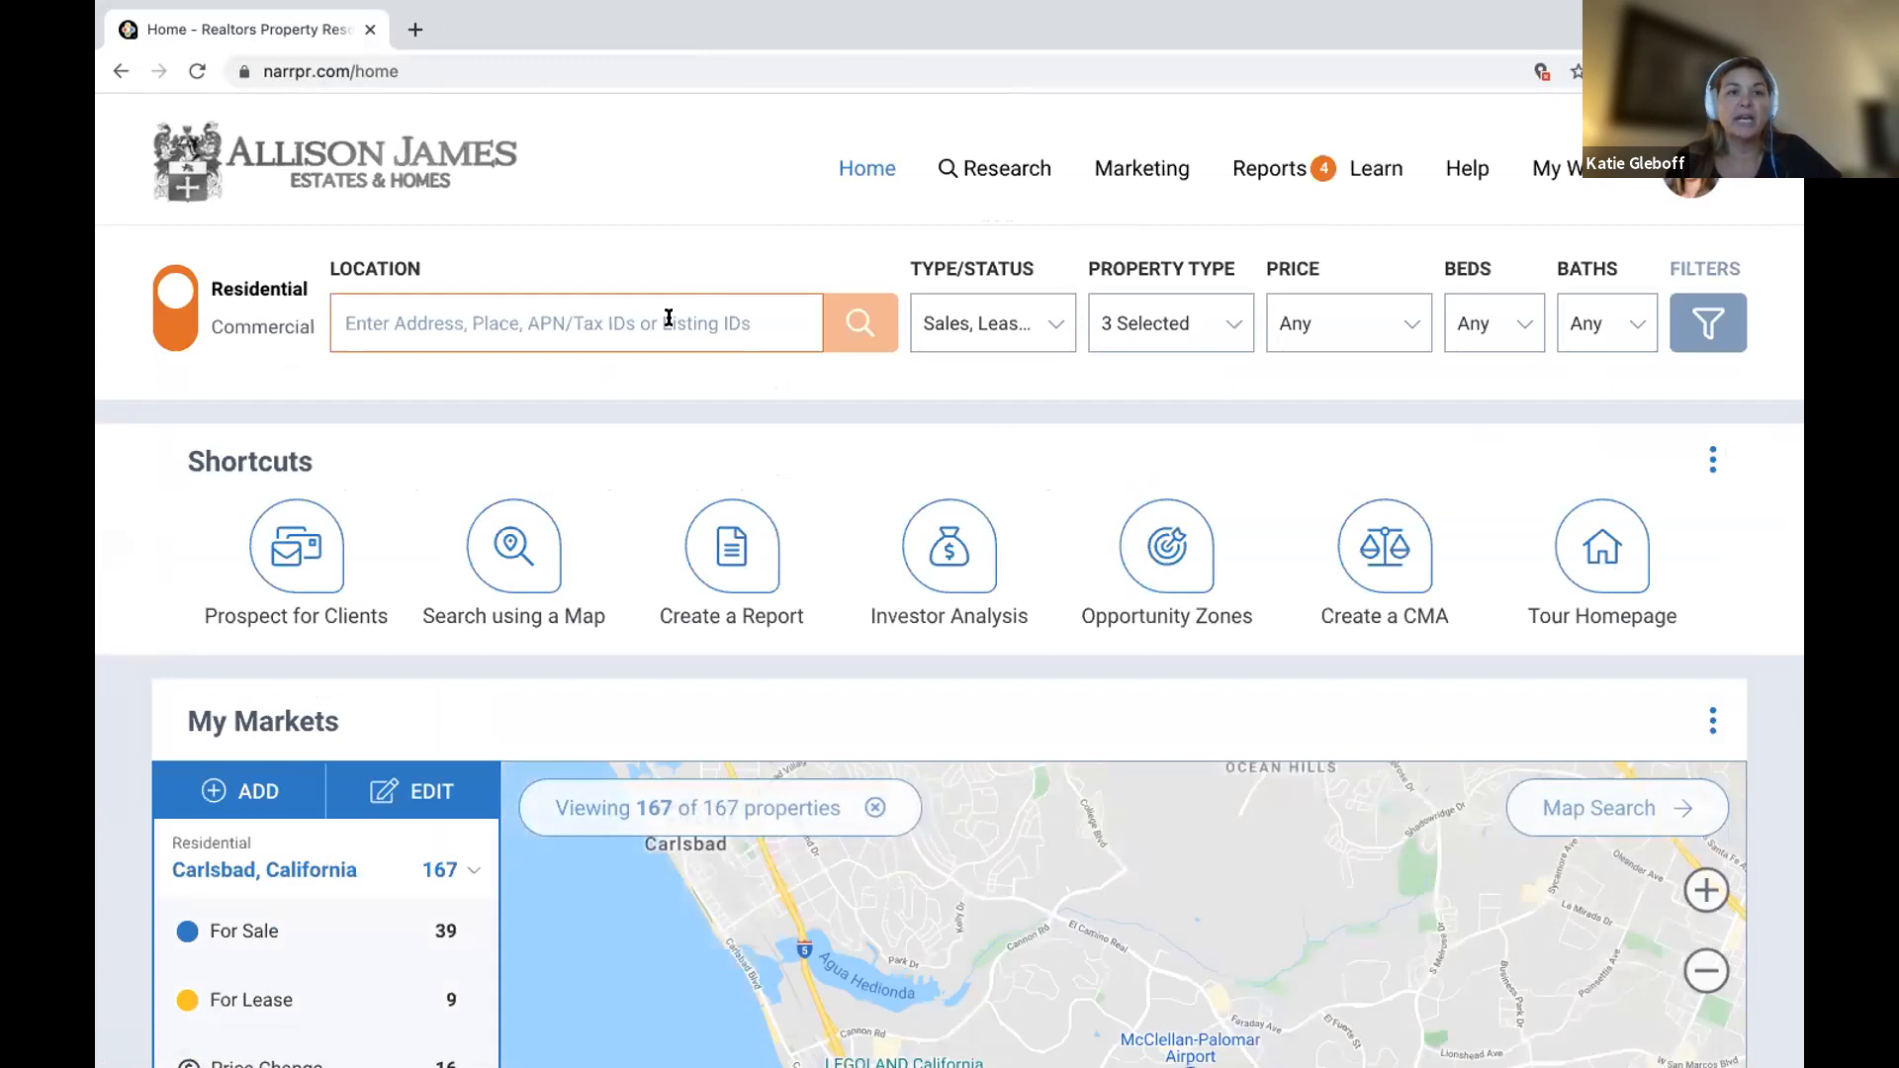
{"action": "left_click", "coordinate": [669, 317]}
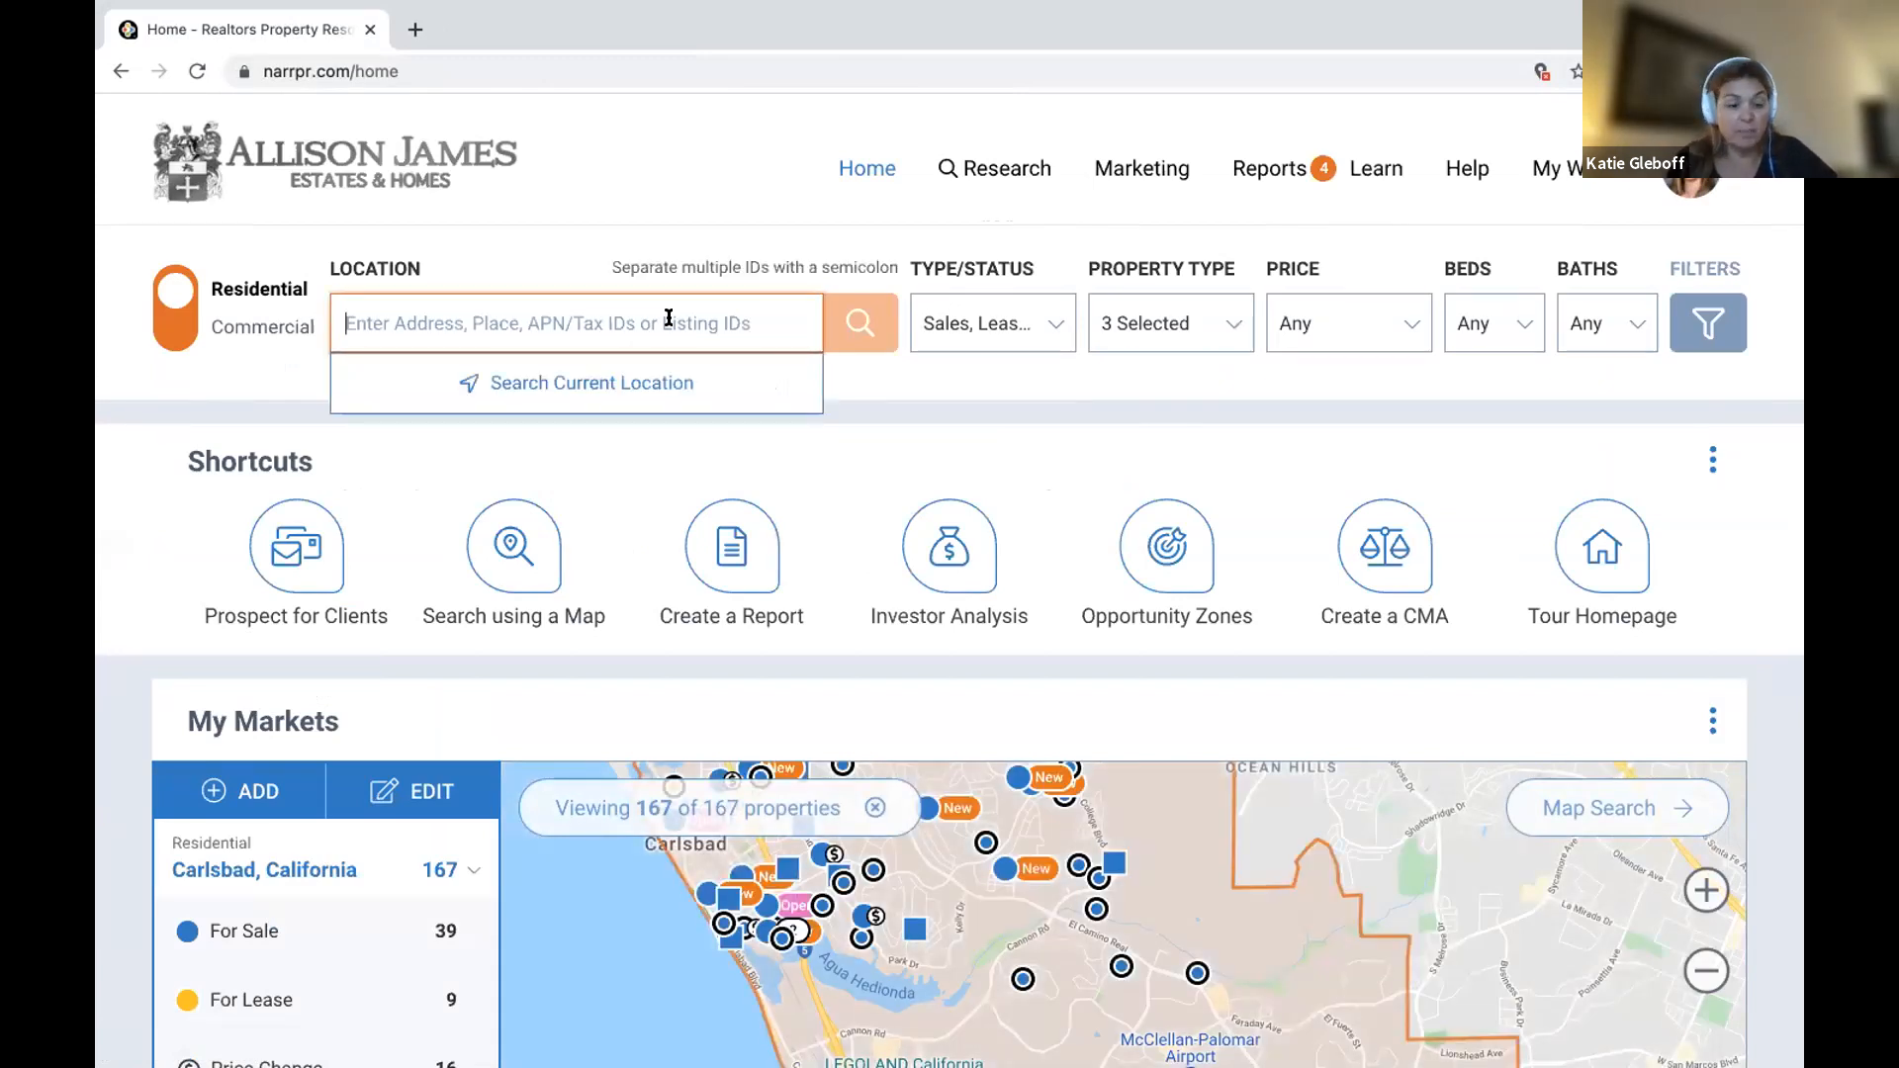
{"action": "type", "text": "36"}
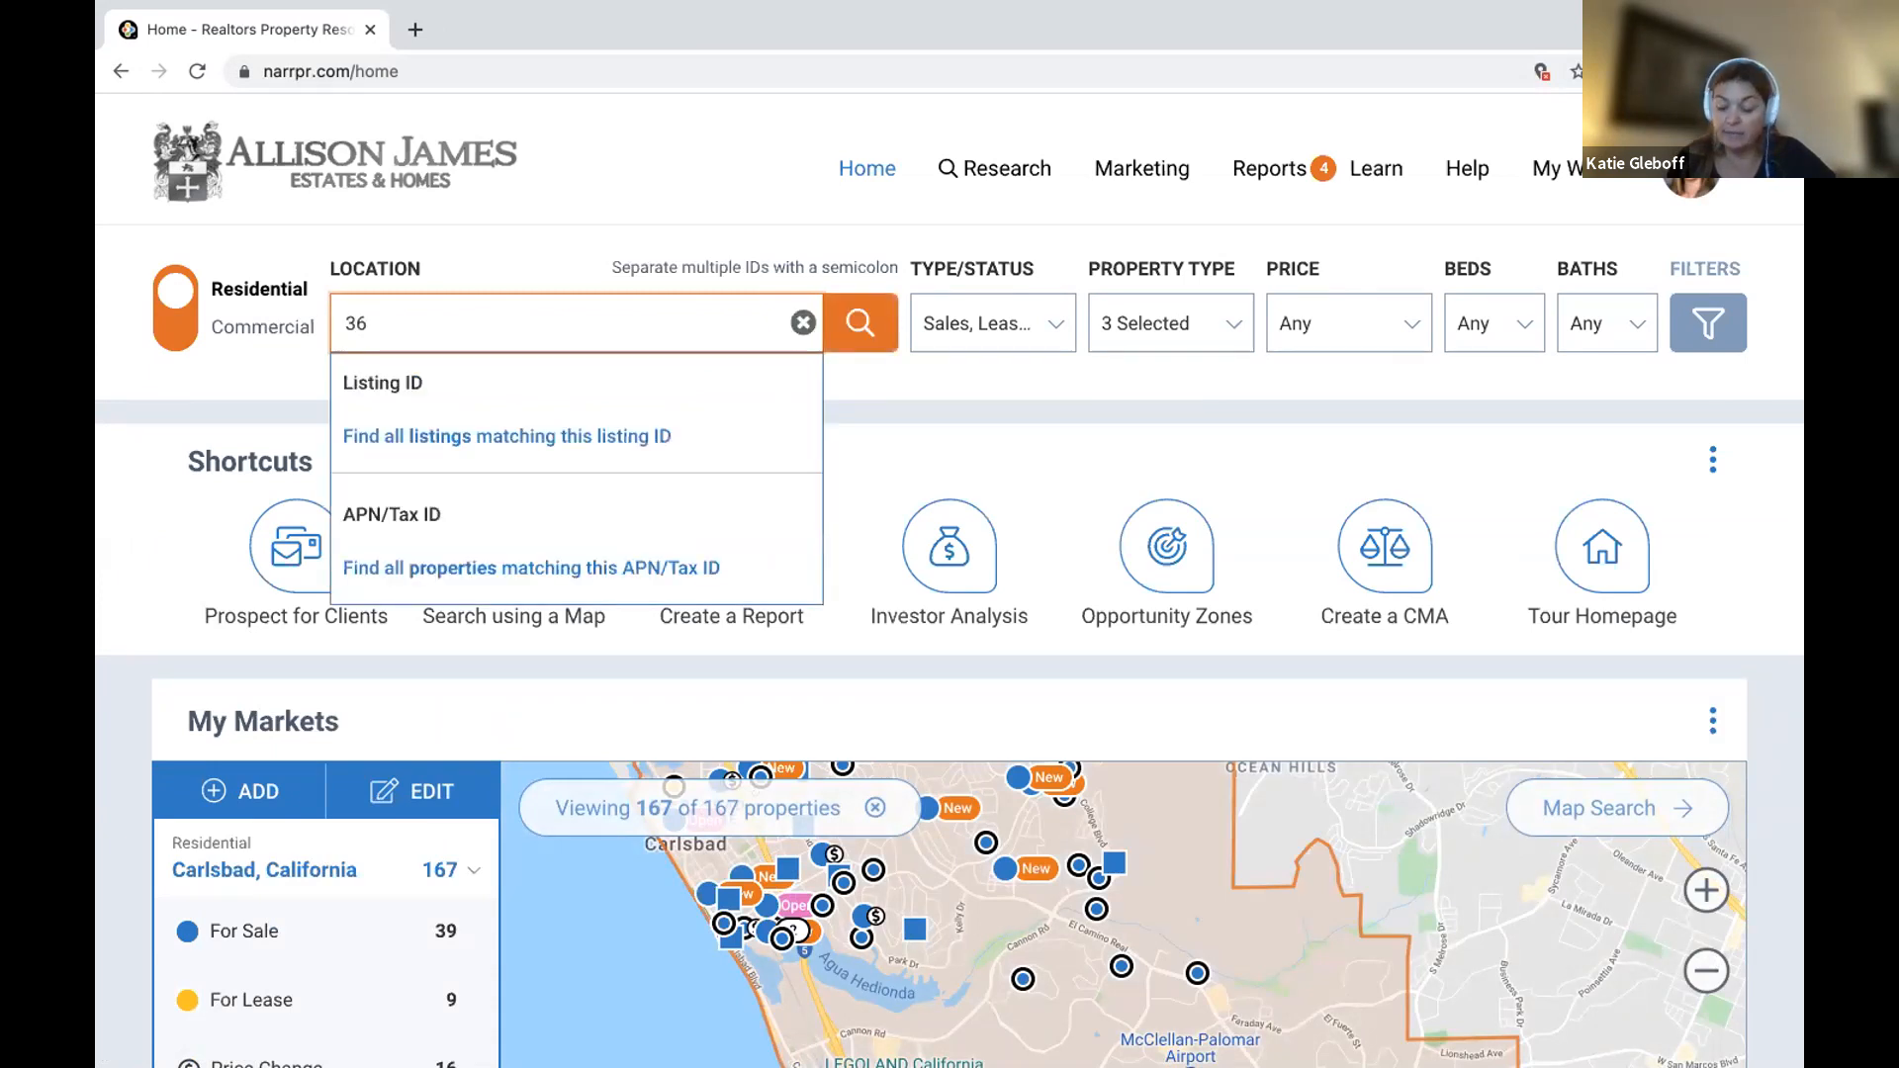
{"action": "key", "text": "BackSpace"}
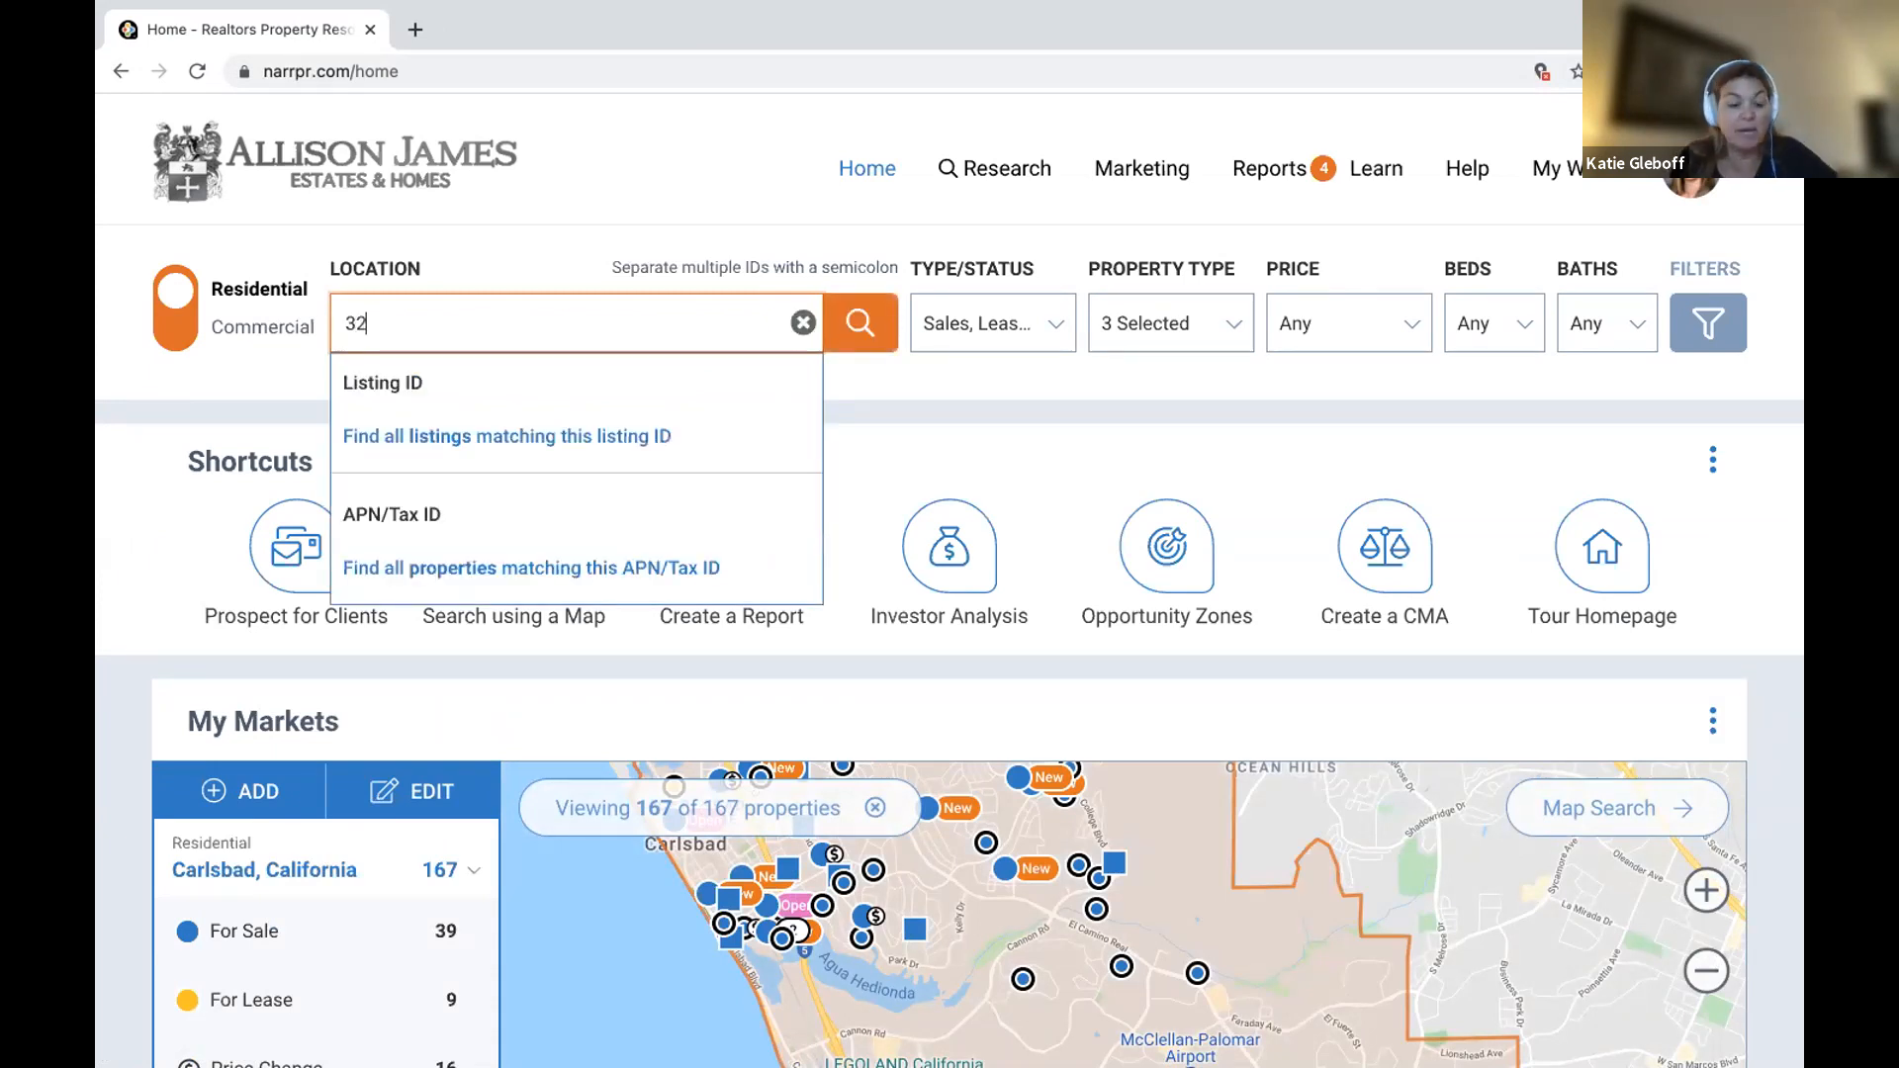
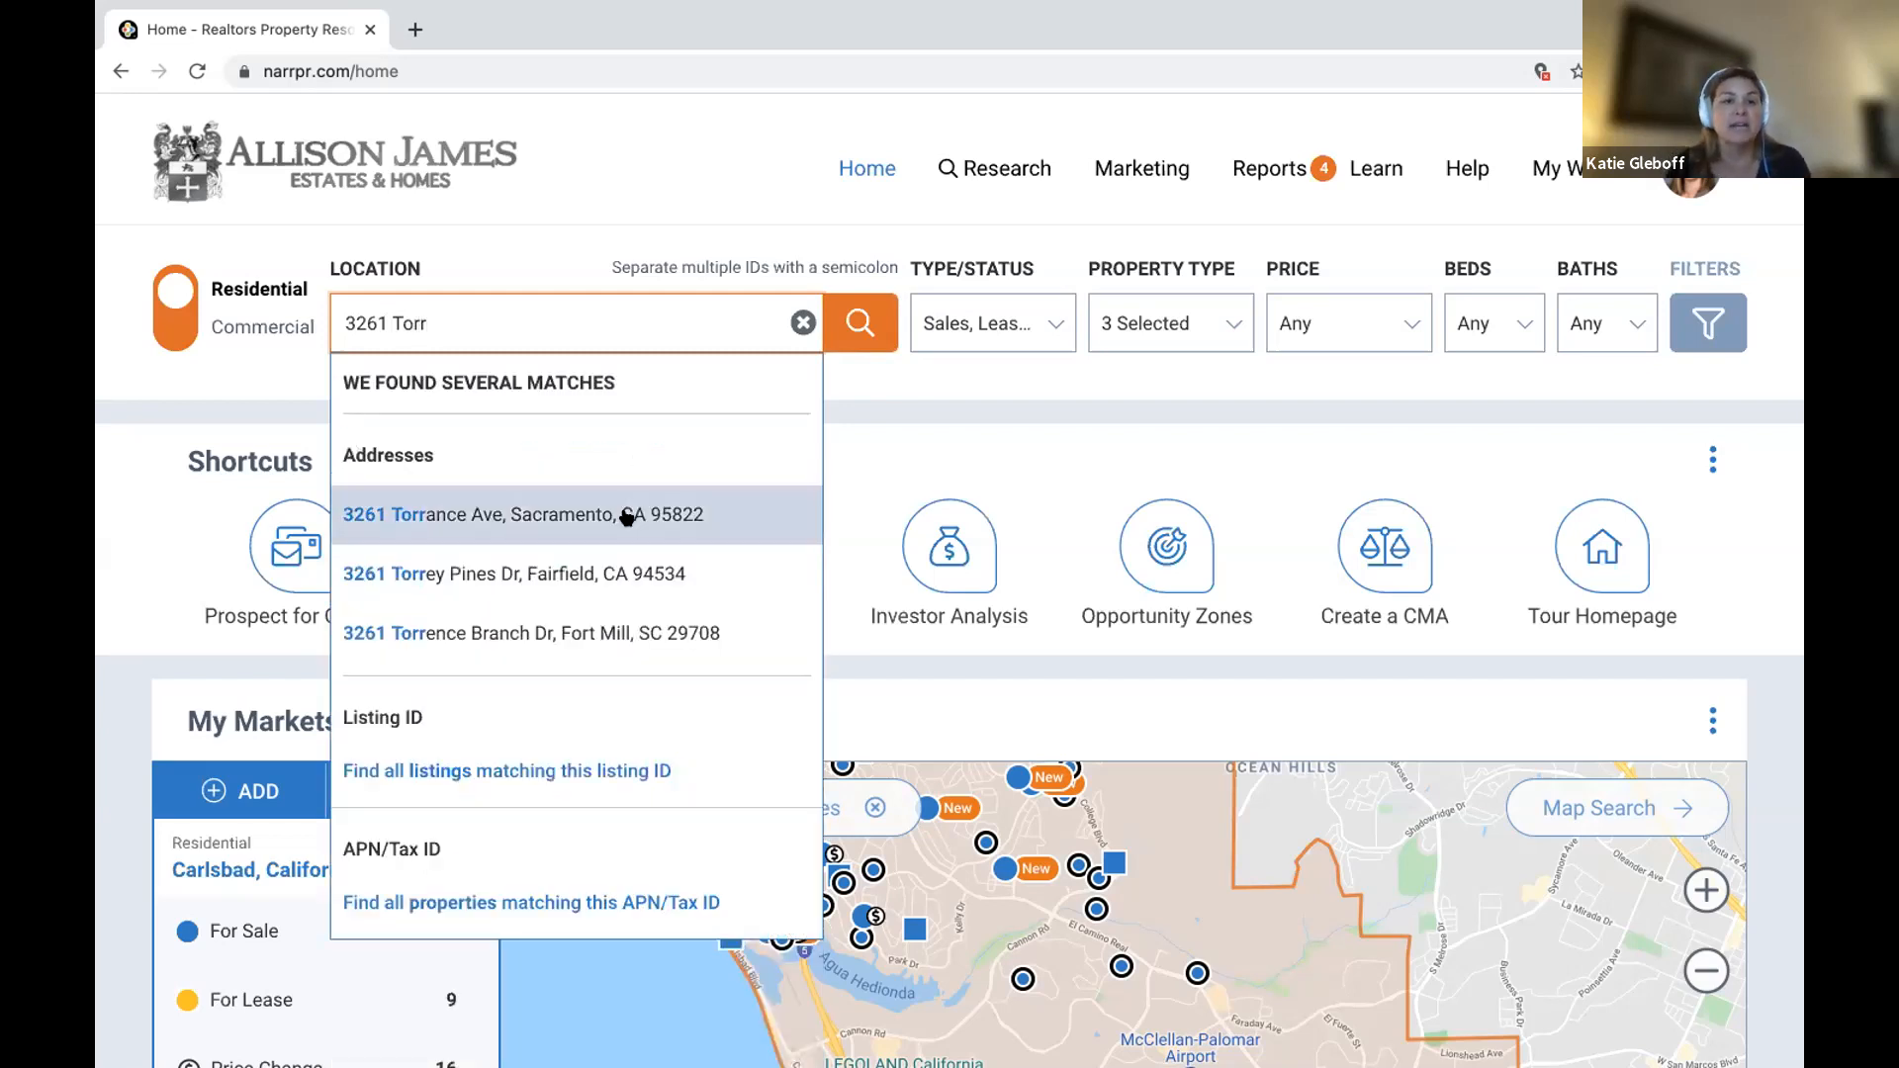
{"action": "left_click", "coordinate": [586, 576]}
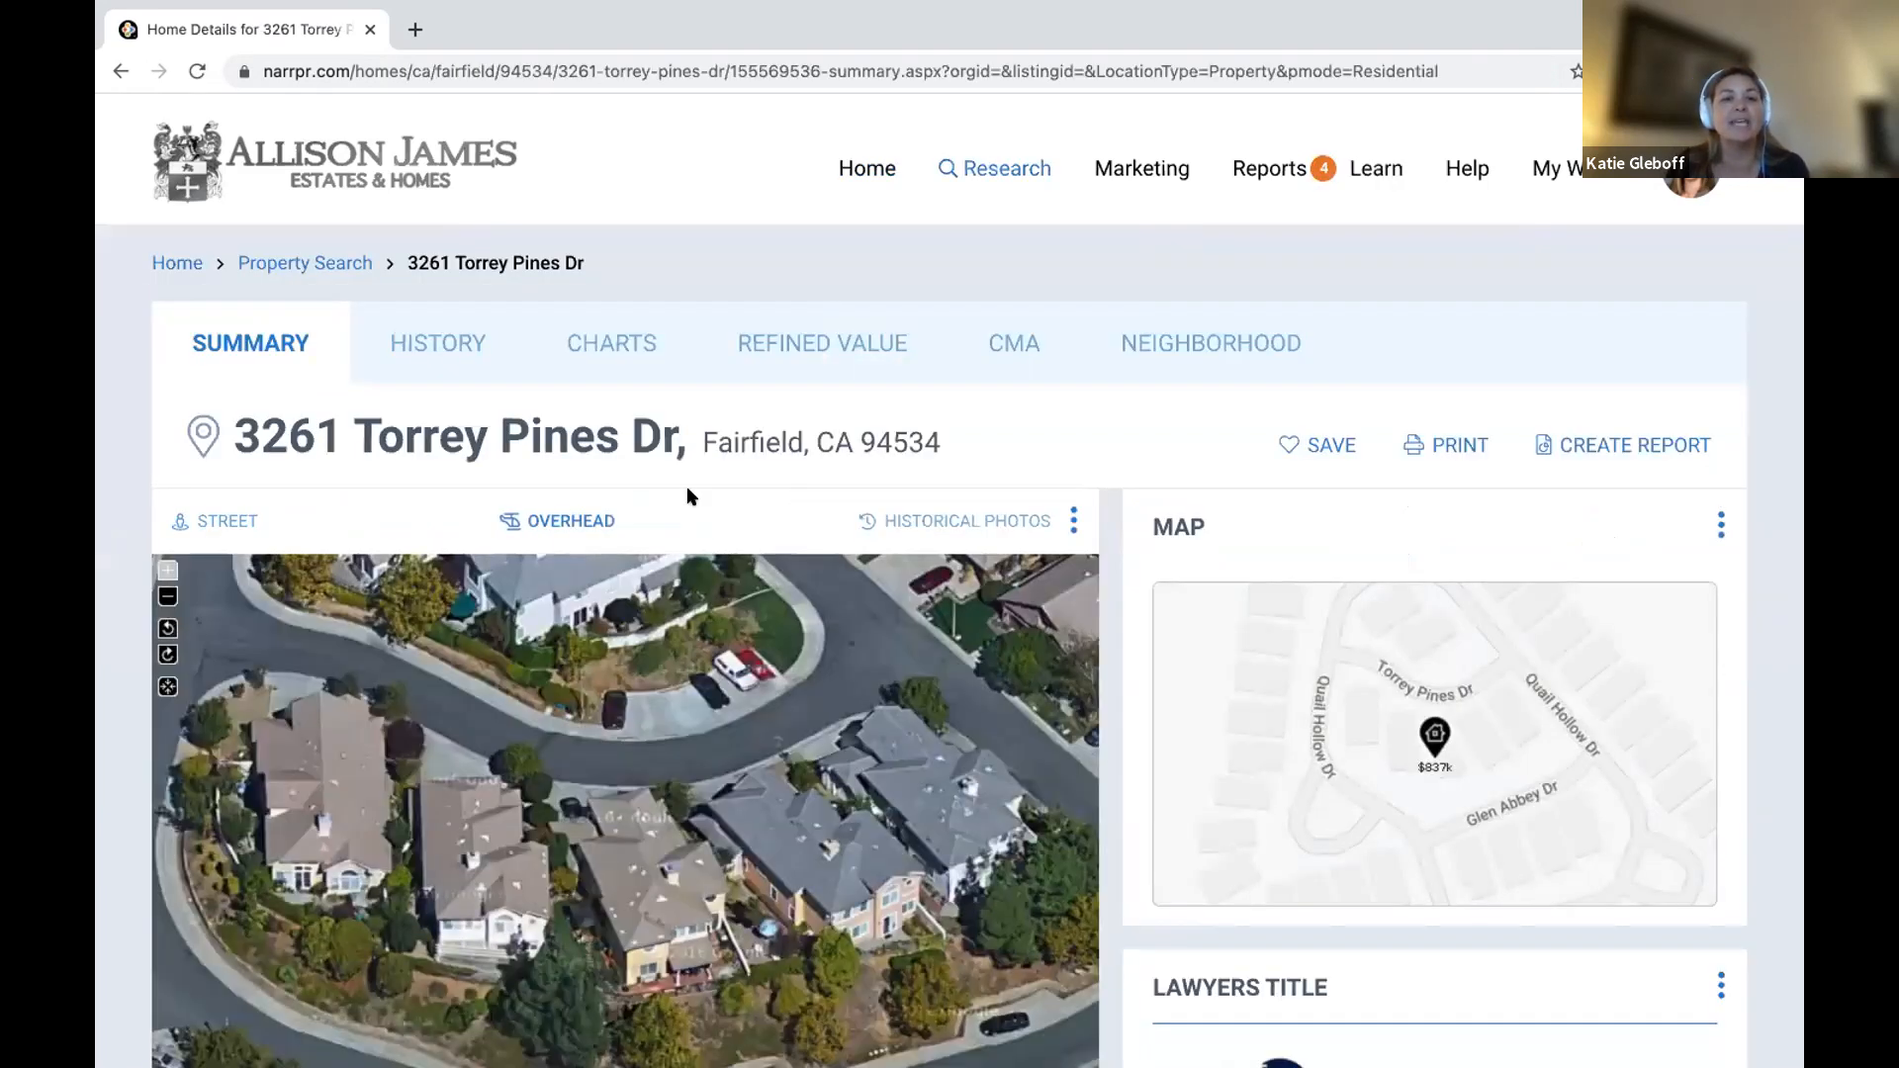
{"action": "scroll", "coordinate": [690, 496], "scroll_direction": "down", "scroll_amount": 2}
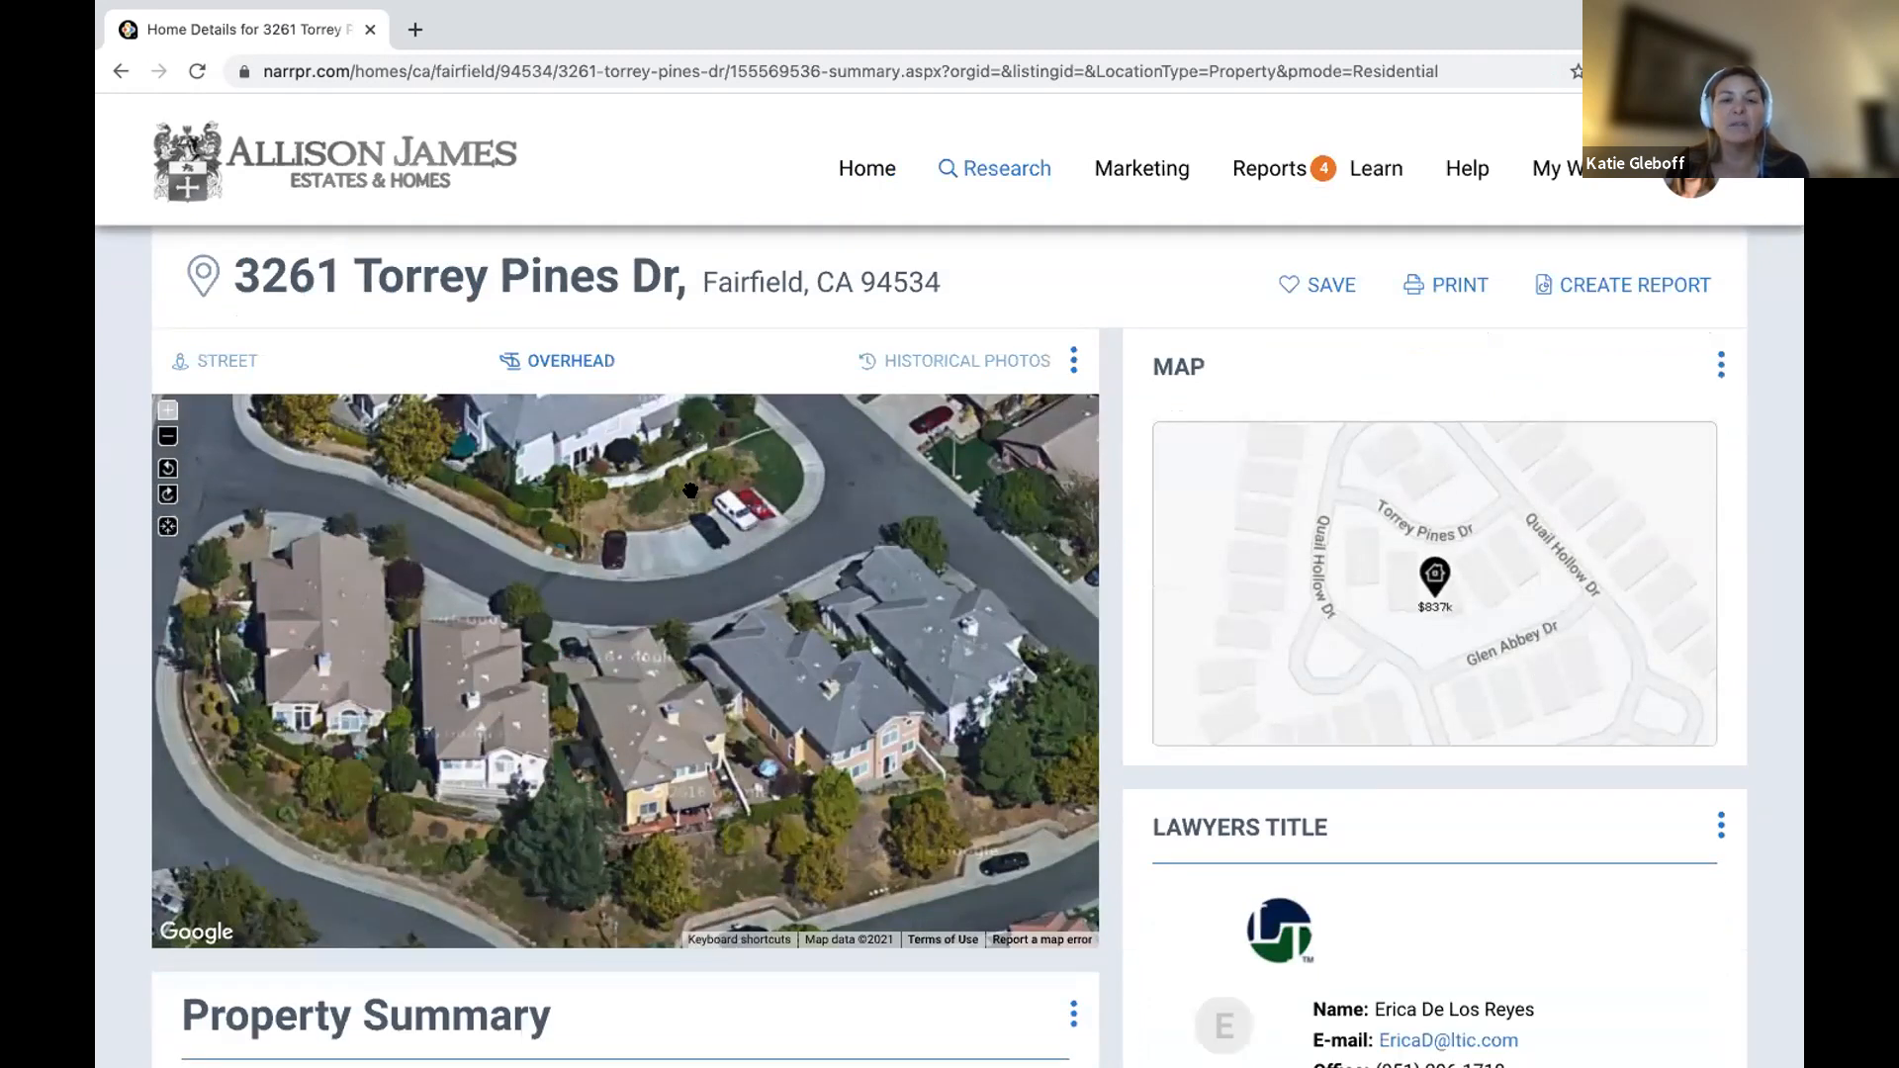
{"action": "scroll", "coordinate": [690, 490], "scroll_direction": "down", "scroll_amount": 7}
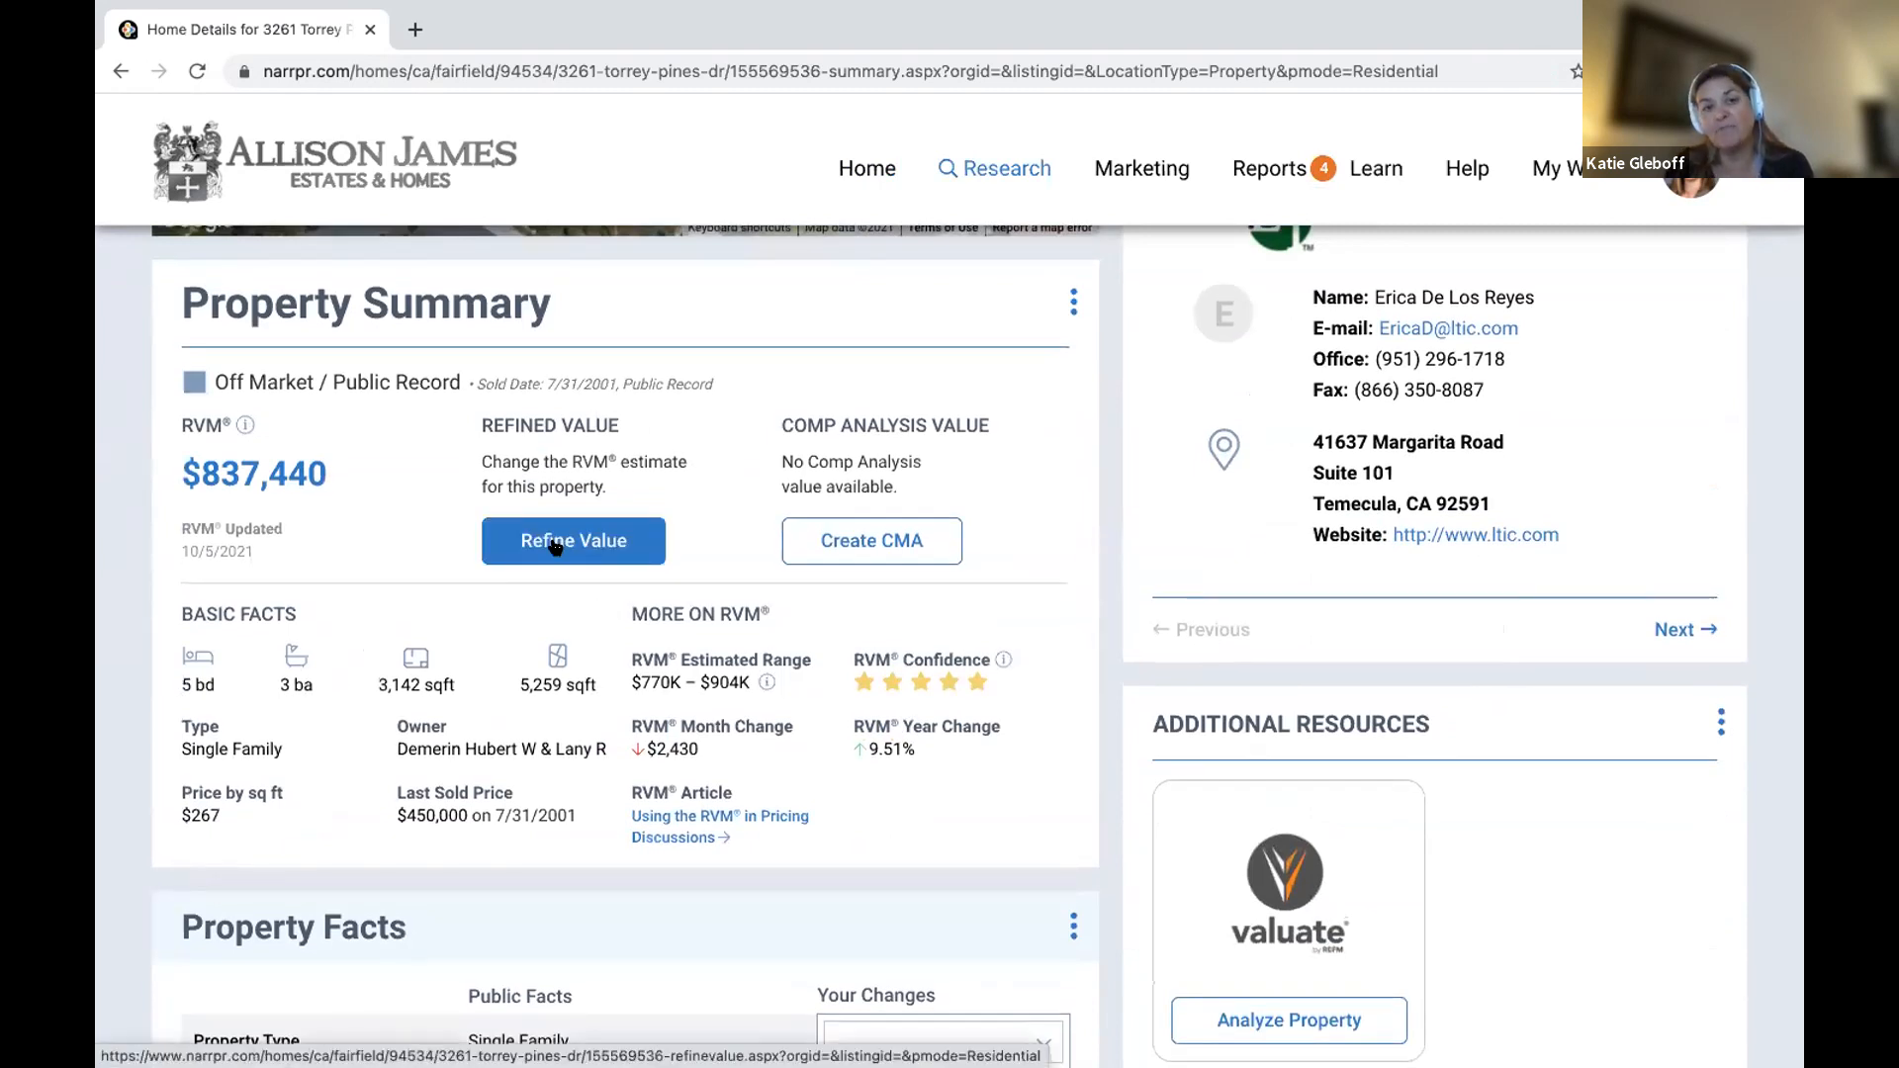
{"action": "left_click", "coordinate": [893, 540]}
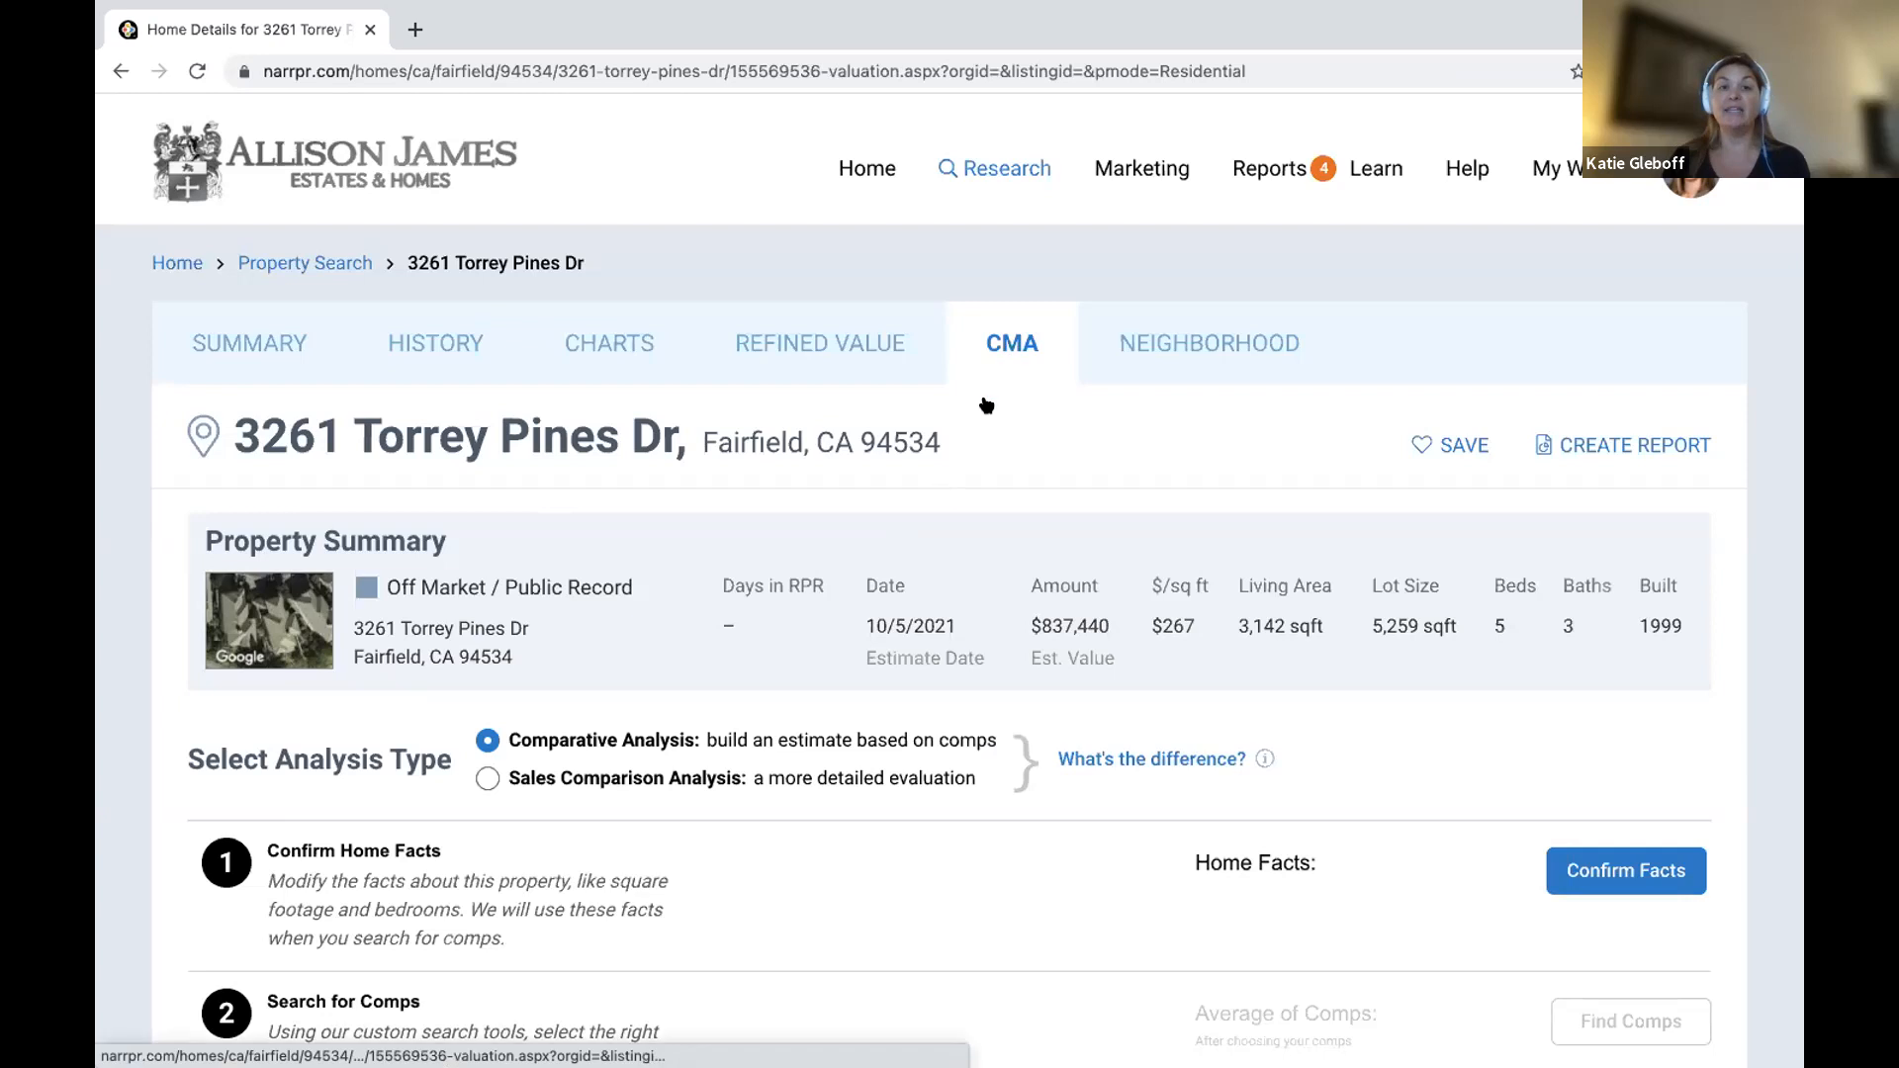
{"action": "scroll", "coordinate": [896, 613], "scroll_direction": "down", "scroll_amount": 3}
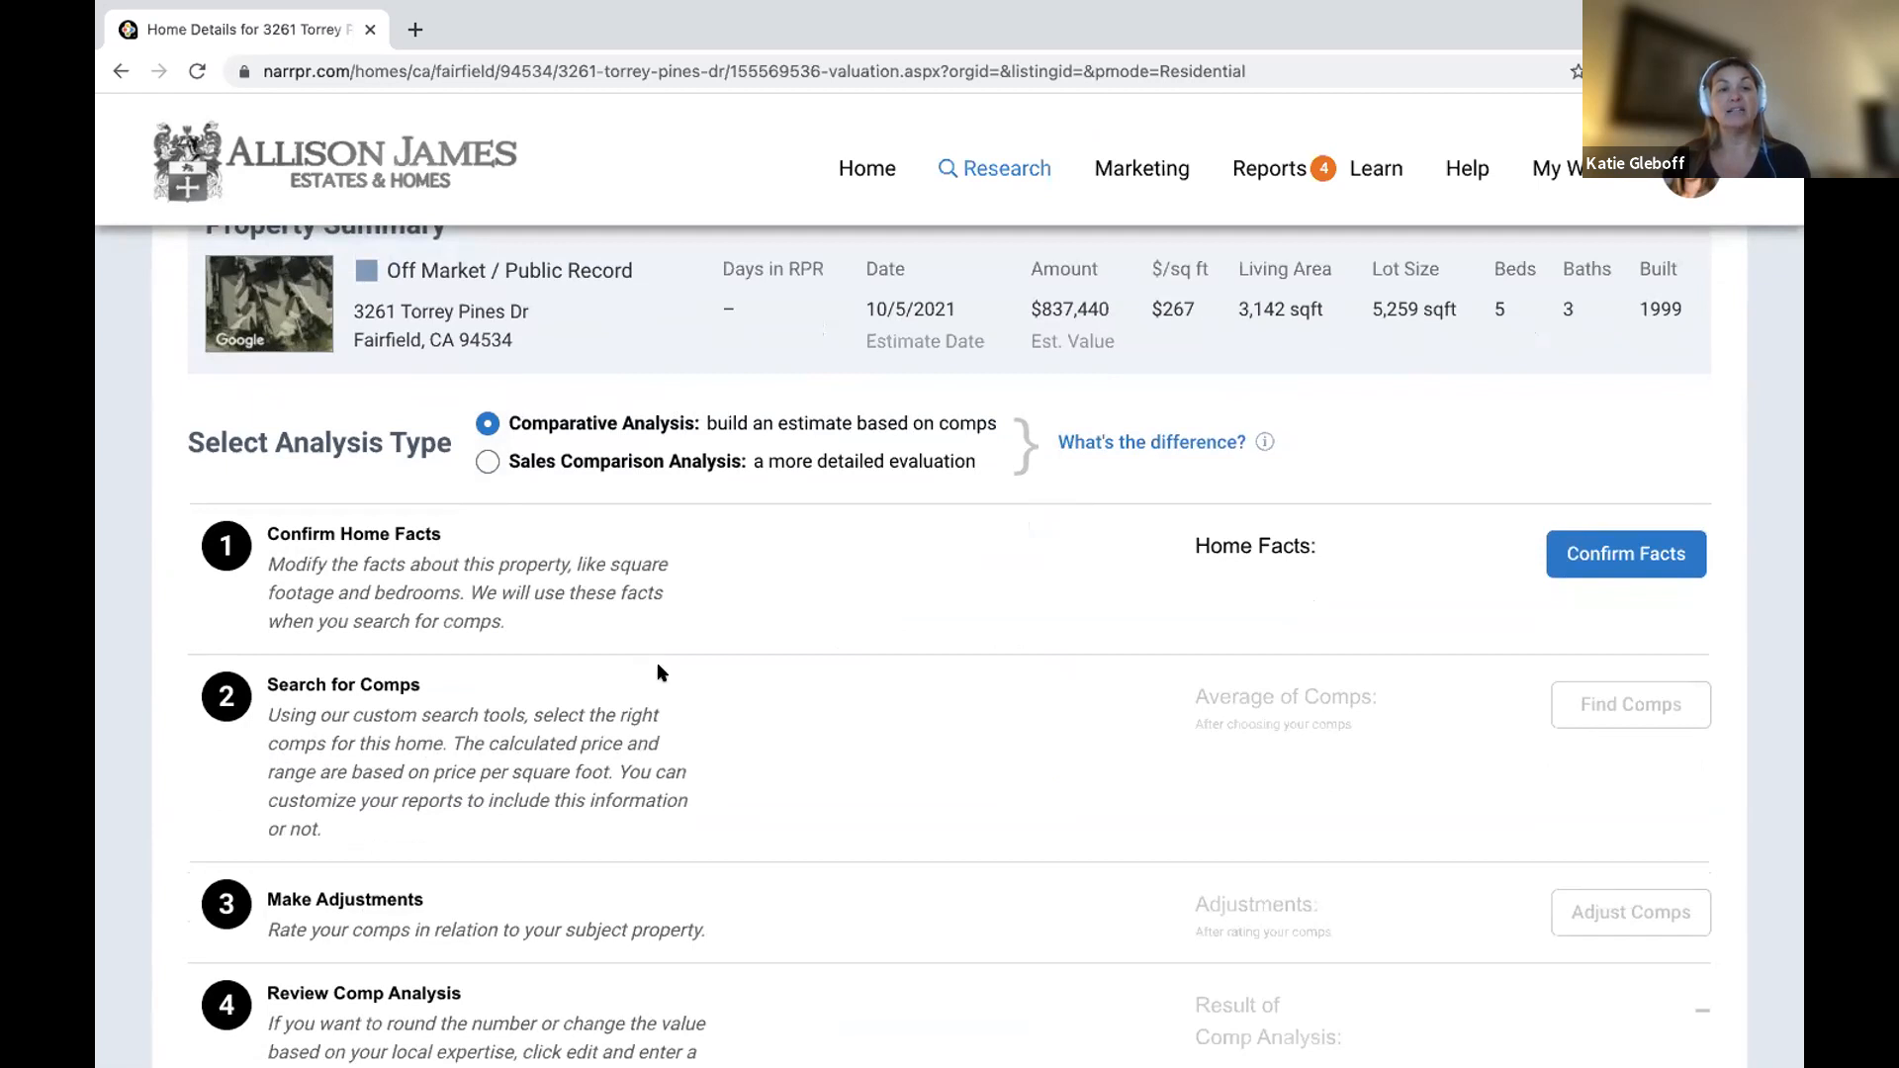
{"action": "scroll", "coordinate": [661, 673], "scroll_direction": "down", "scroll_amount": 2}
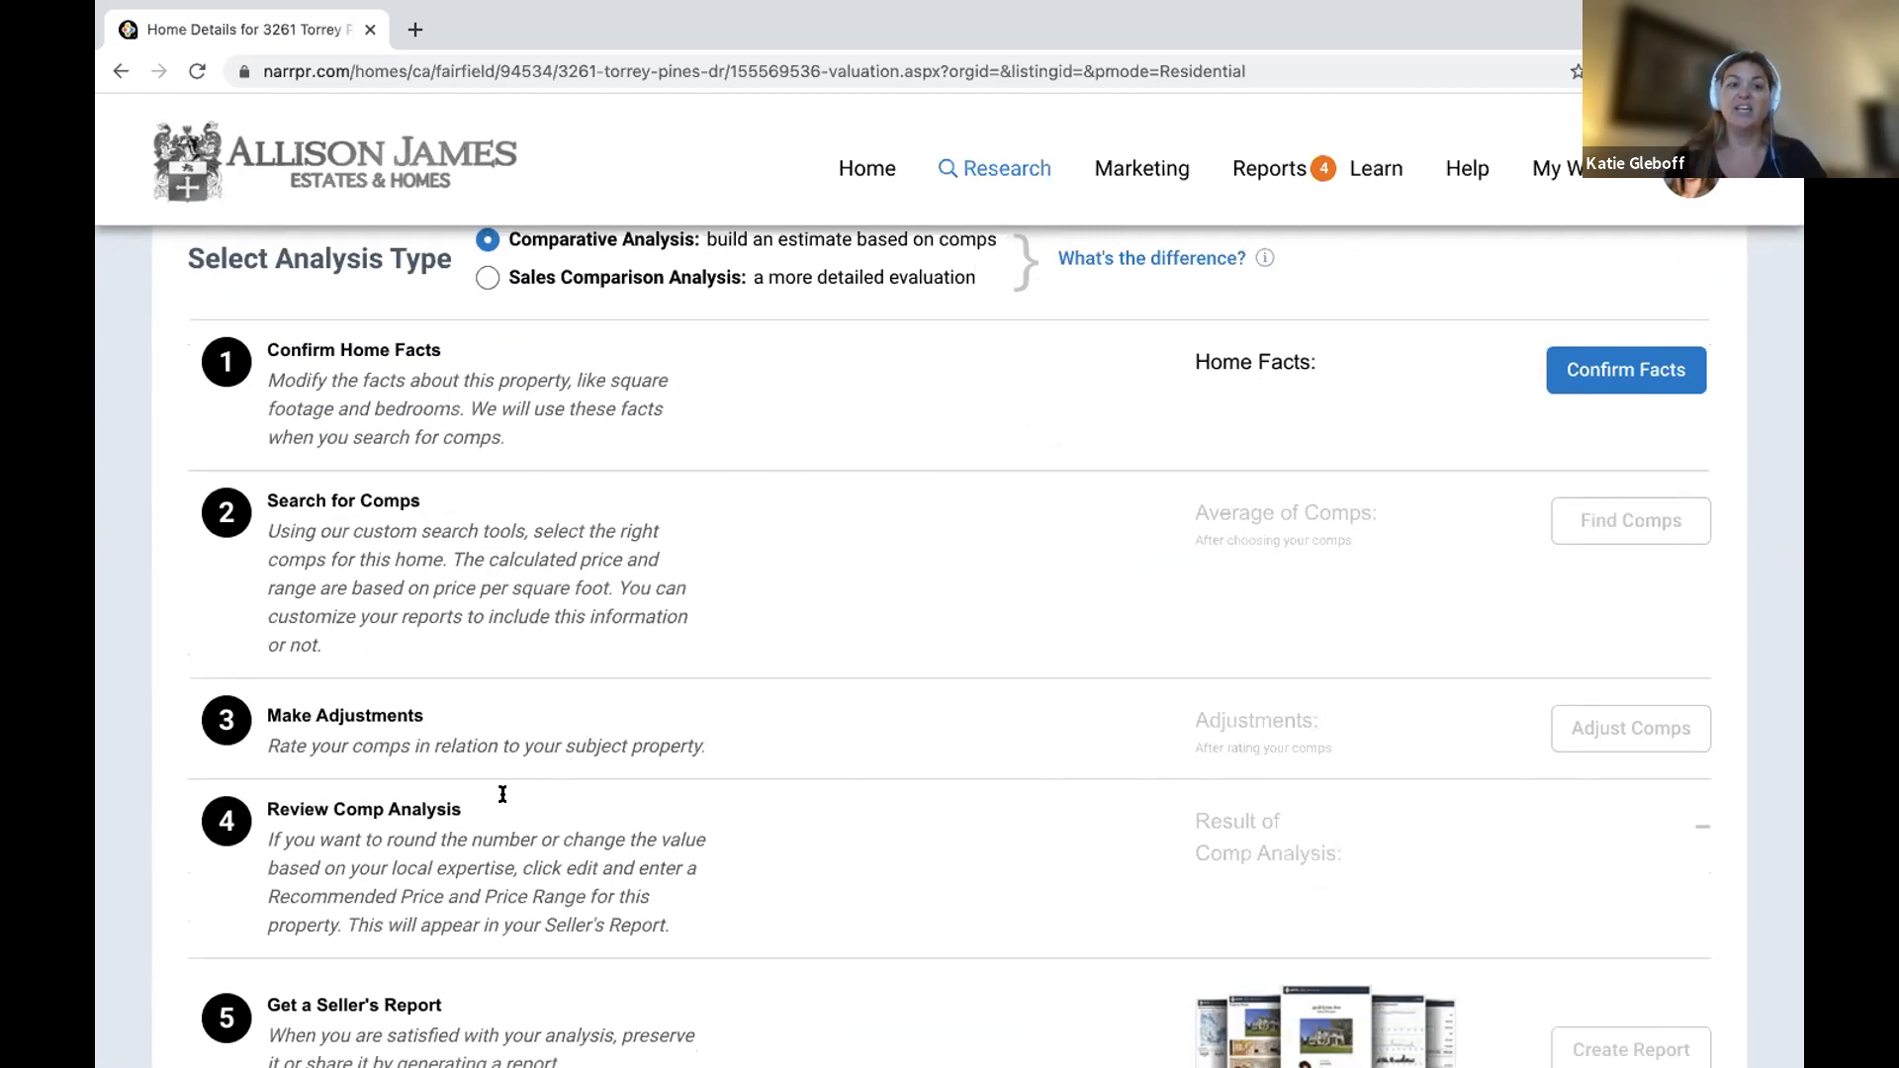
{"action": "scroll", "coordinate": [497, 858], "scroll_direction": "down", "scroll_amount": 4}
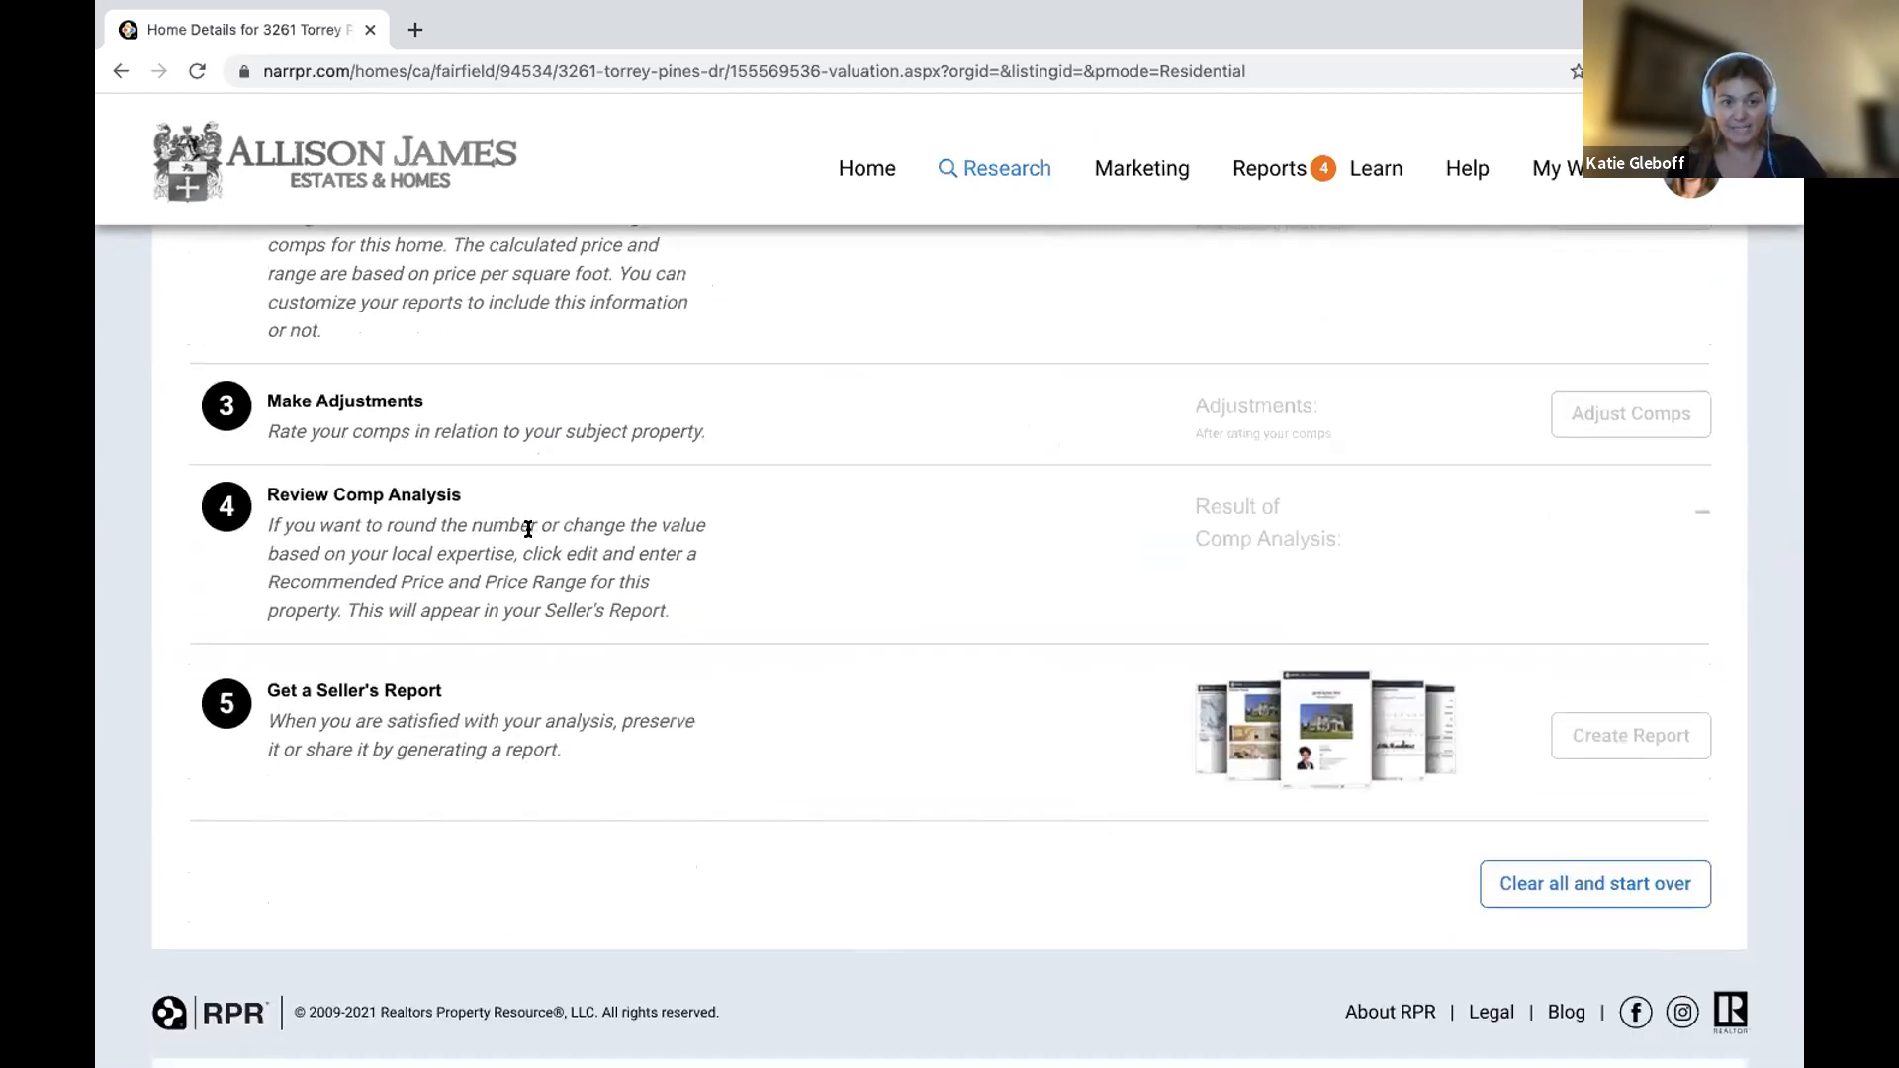
{"action": "left_click_drag", "start_coordinate": [263, 679], "coordinate": [613, 781]}
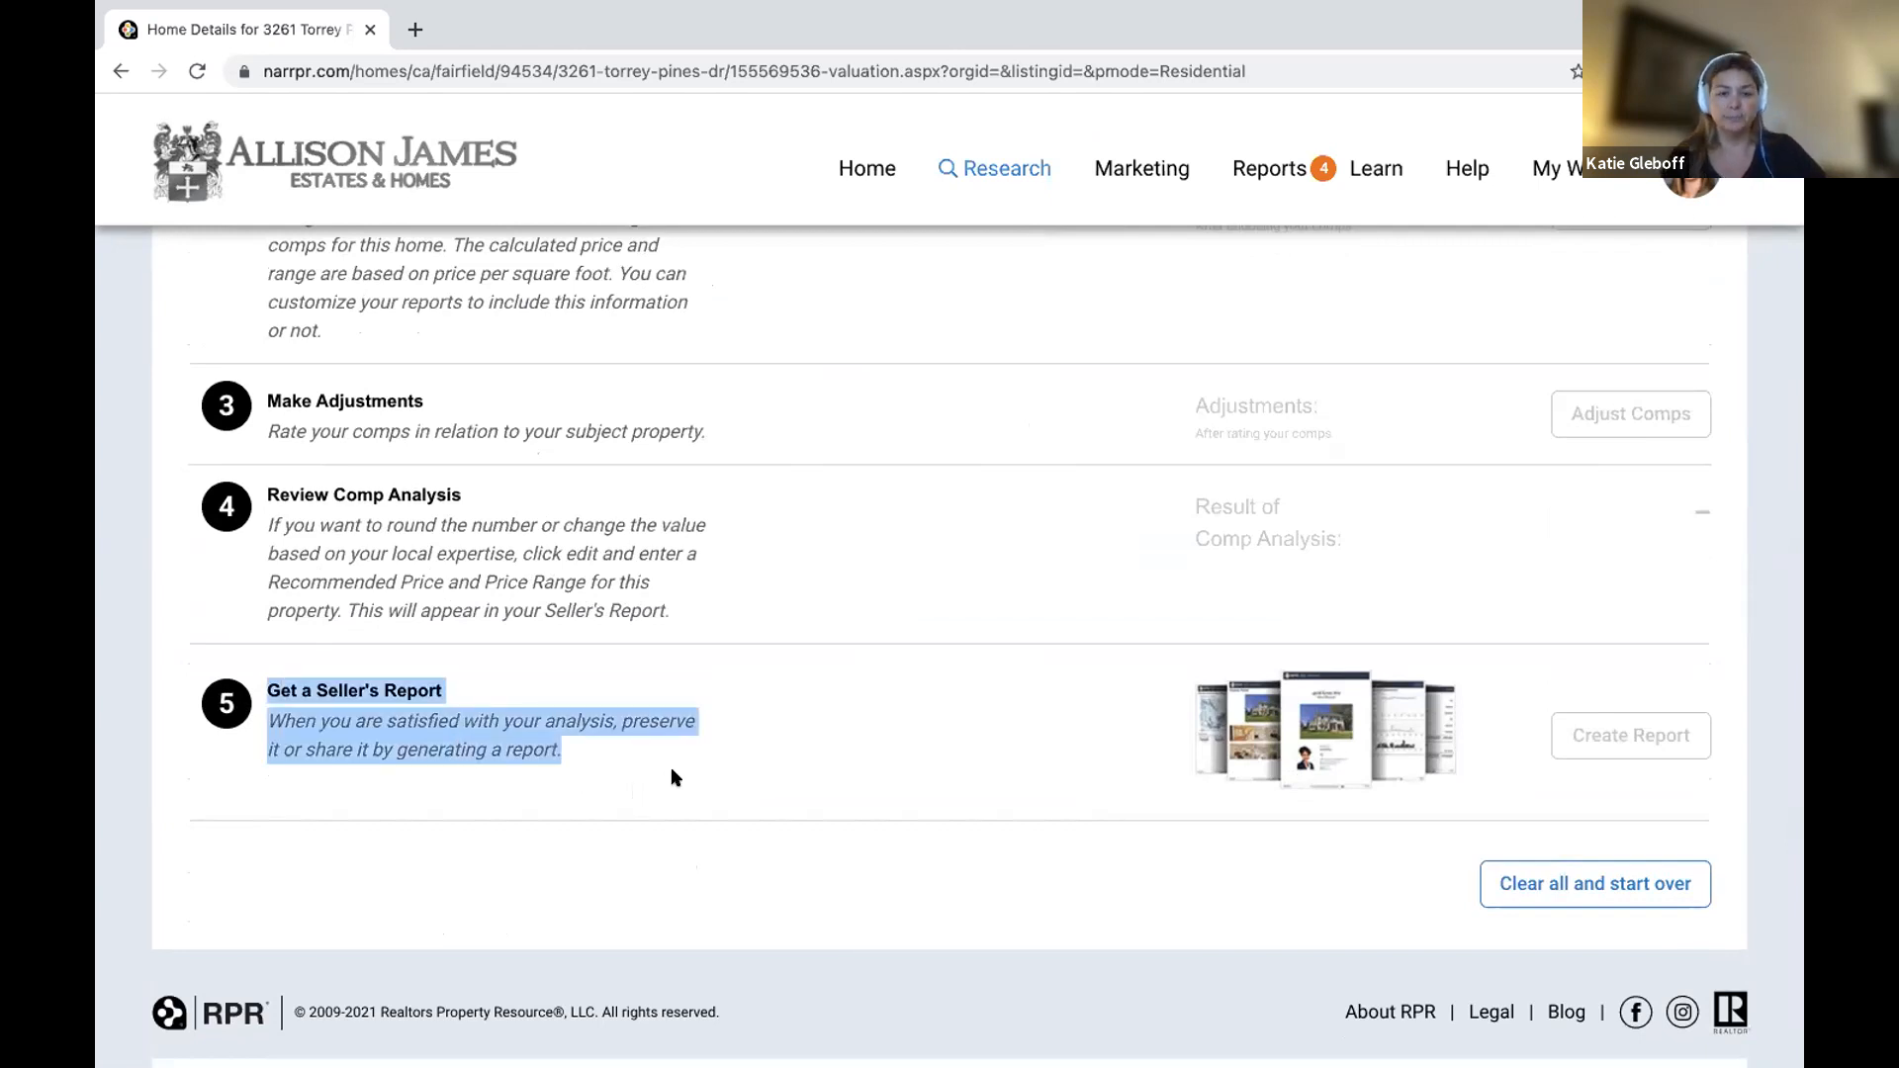
{"action": "scroll", "coordinate": [671, 768], "scroll_direction": "up", "scroll_amount": 7}
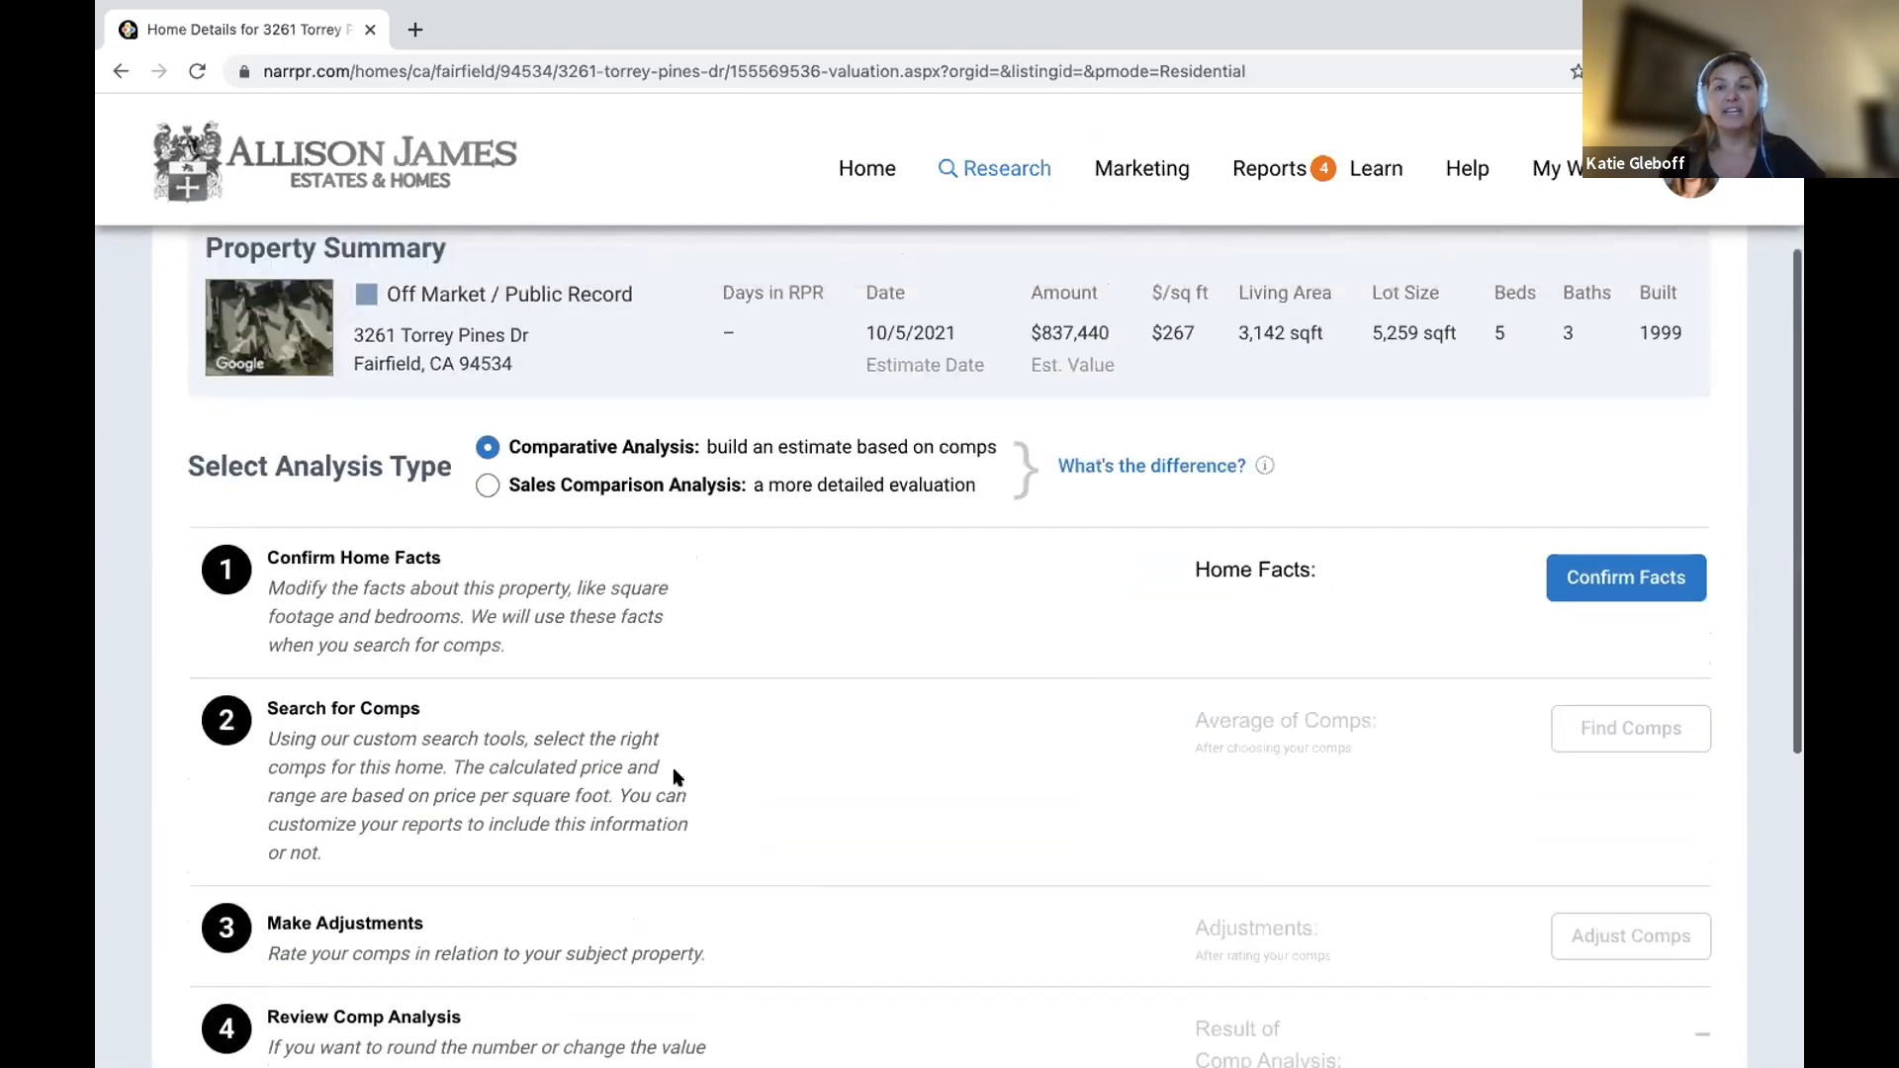
{"action": "left_click", "coordinate": [1594, 447]}
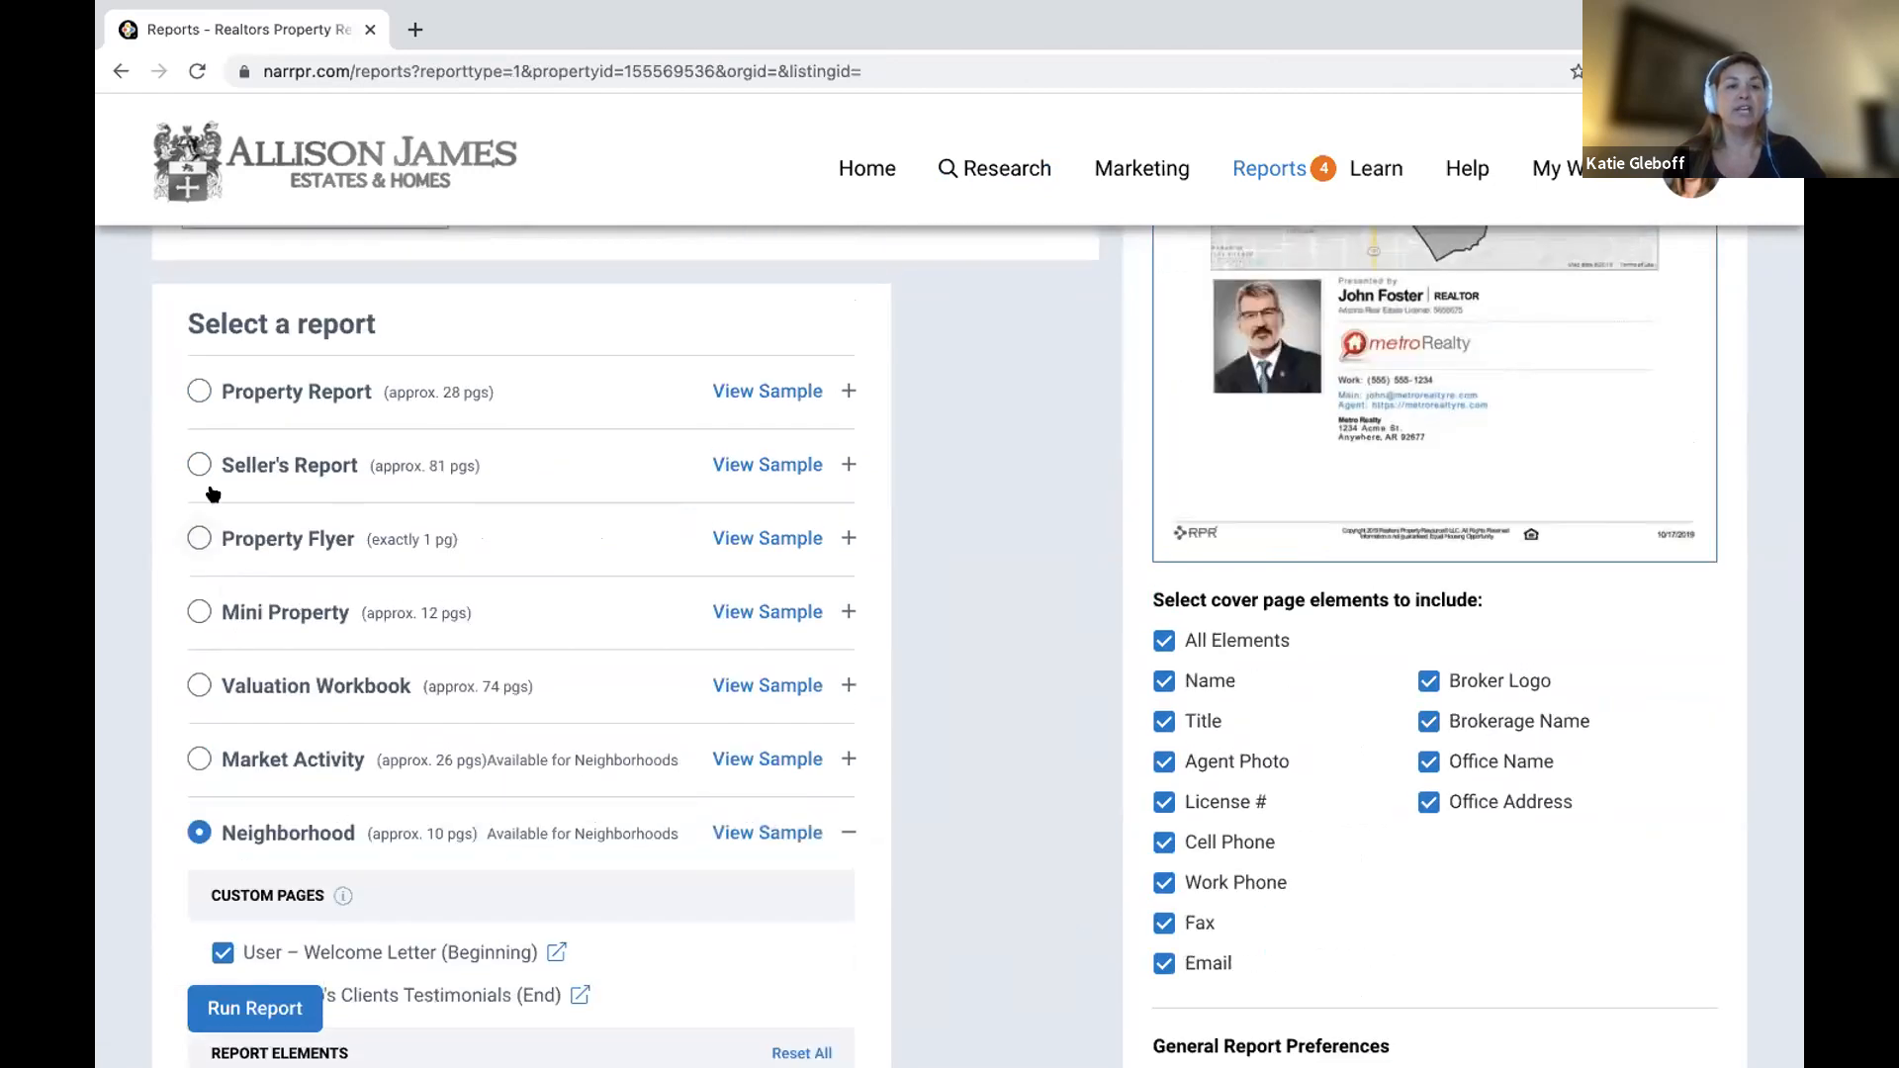
Select the Seller's Report, preview its section info, and uncheck Historical Photos.
{"action": "left_click", "coordinate": [197, 466]}
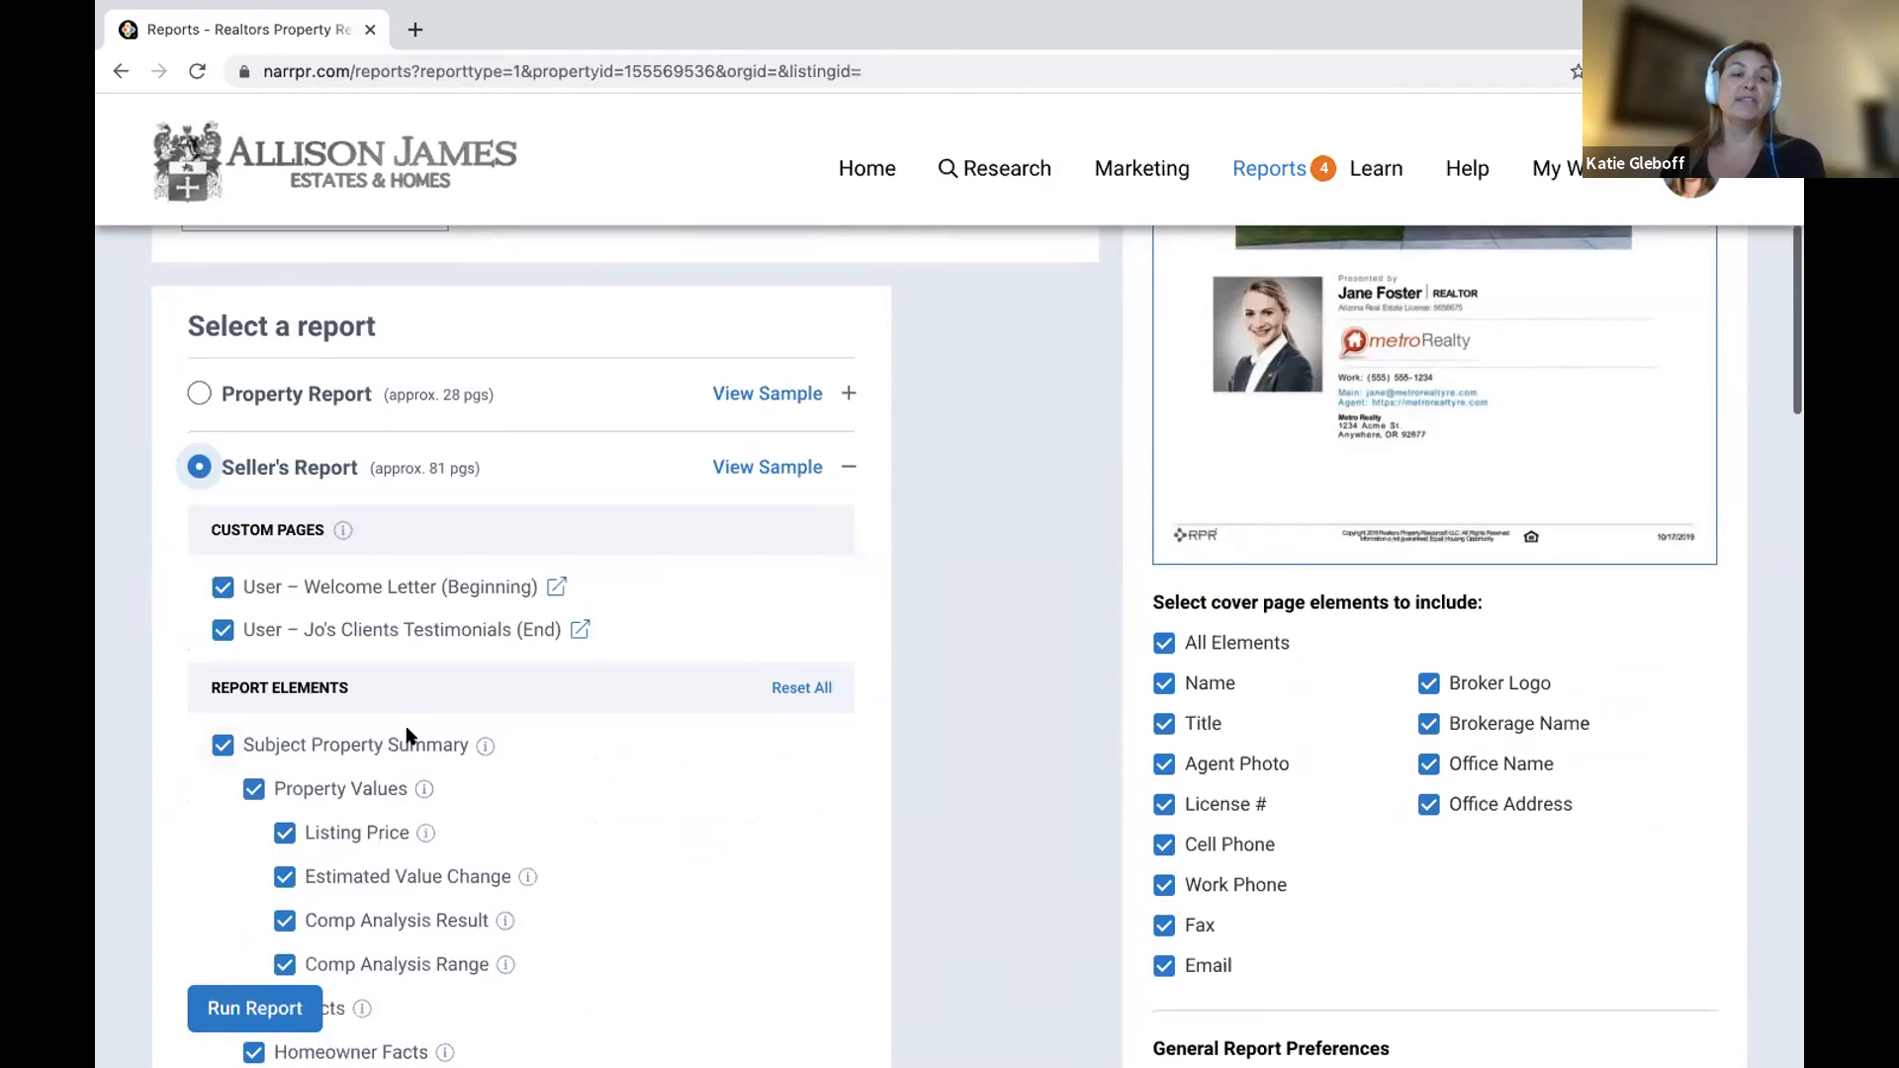
{"action": "scroll", "coordinate": [413, 739], "scroll_direction": "down", "scroll_amount": 3}
{"action": "mouse_move", "coordinate": [484, 405]}
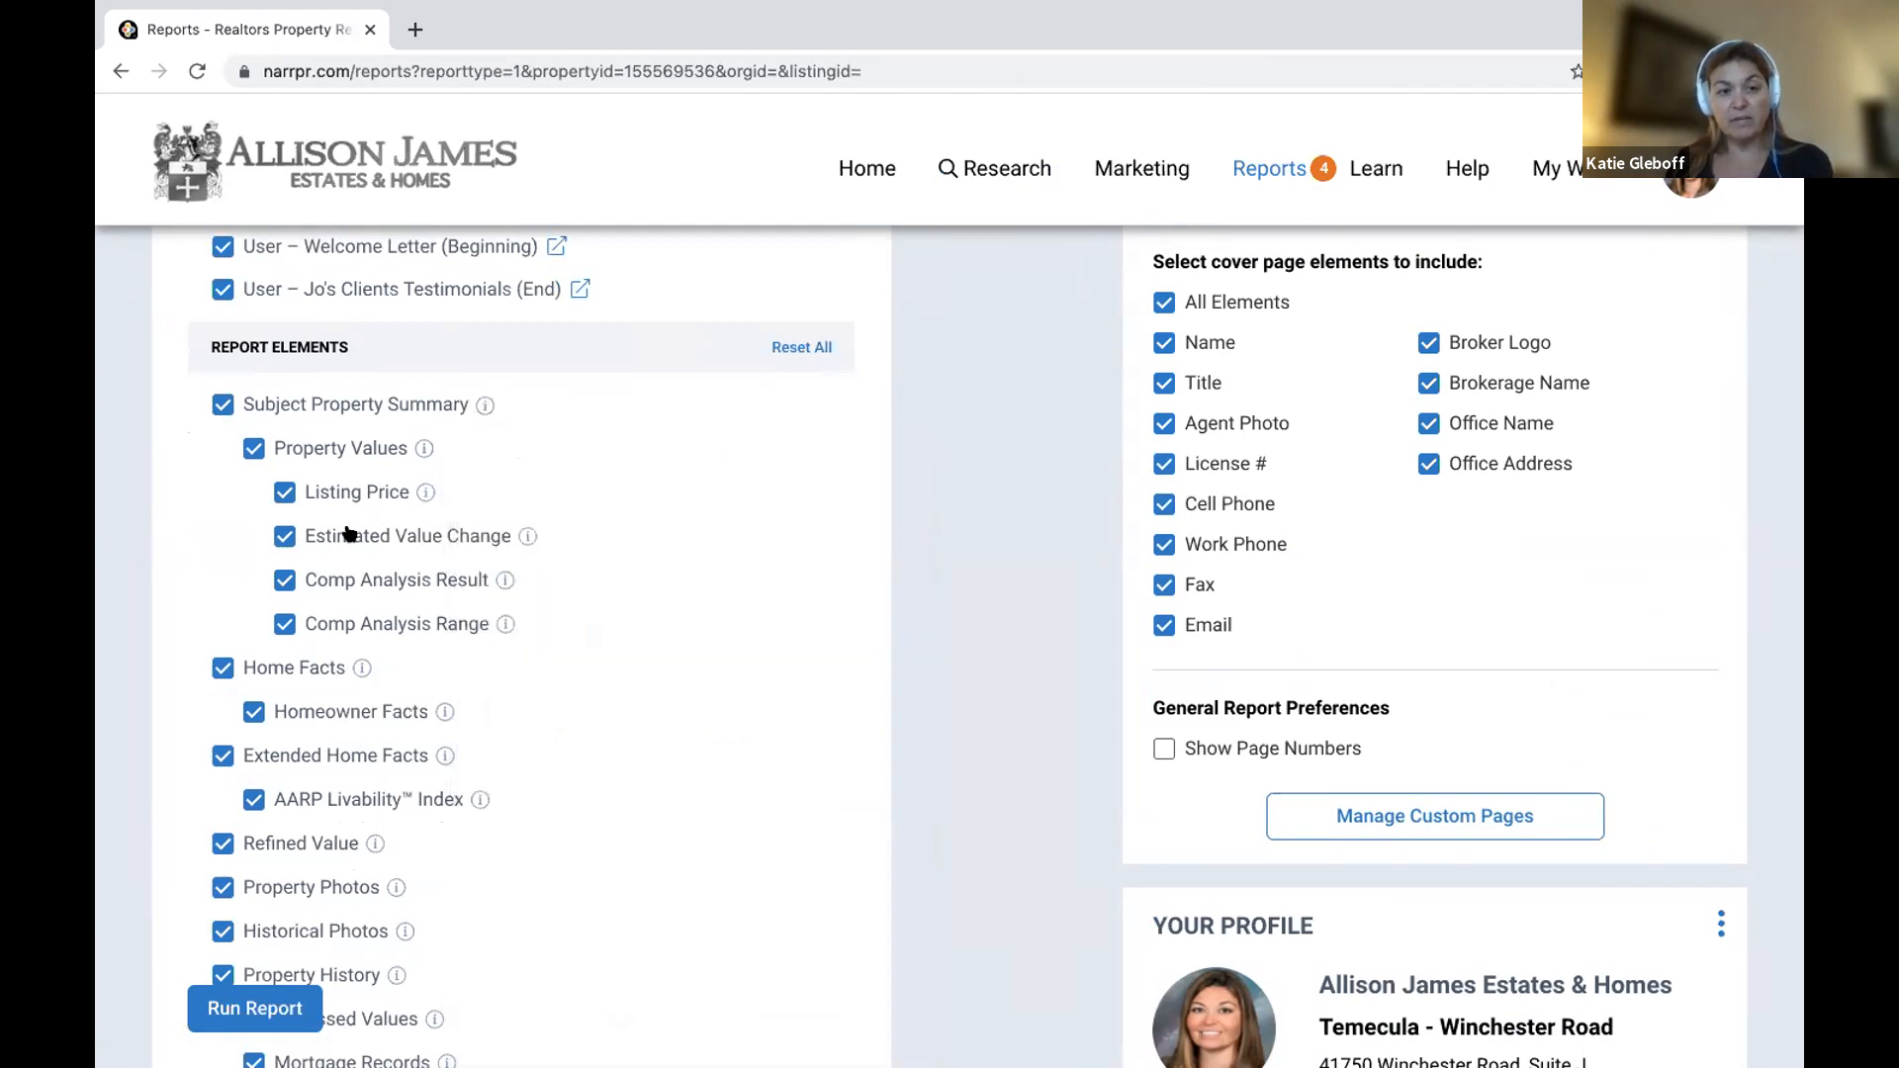
{"action": "scroll", "coordinate": [386, 421], "scroll_direction": "down", "scroll_amount": 3}
{"action": "mouse_move", "coordinate": [360, 420]}
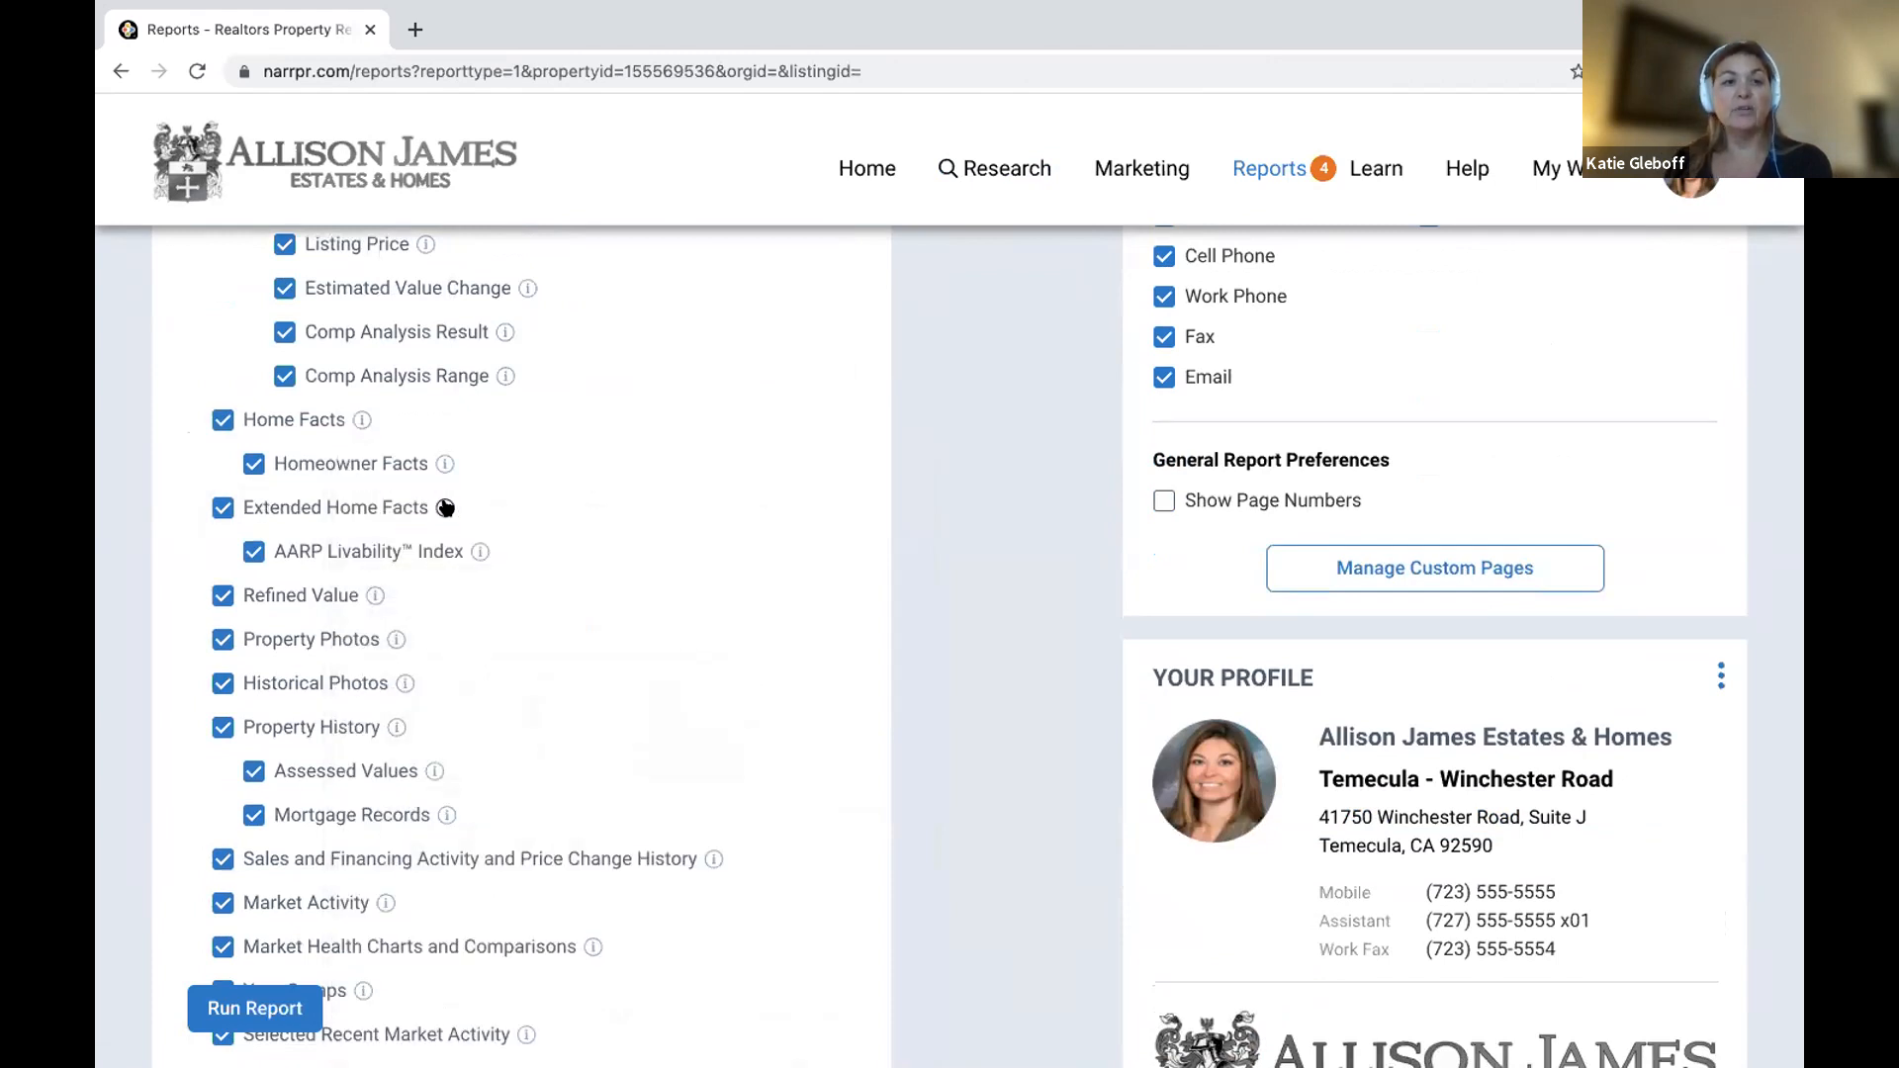
{"action": "mouse_move", "coordinate": [445, 507]}
{"action": "scroll", "coordinate": [446, 508], "scroll_direction": "down", "scroll_amount": 3}
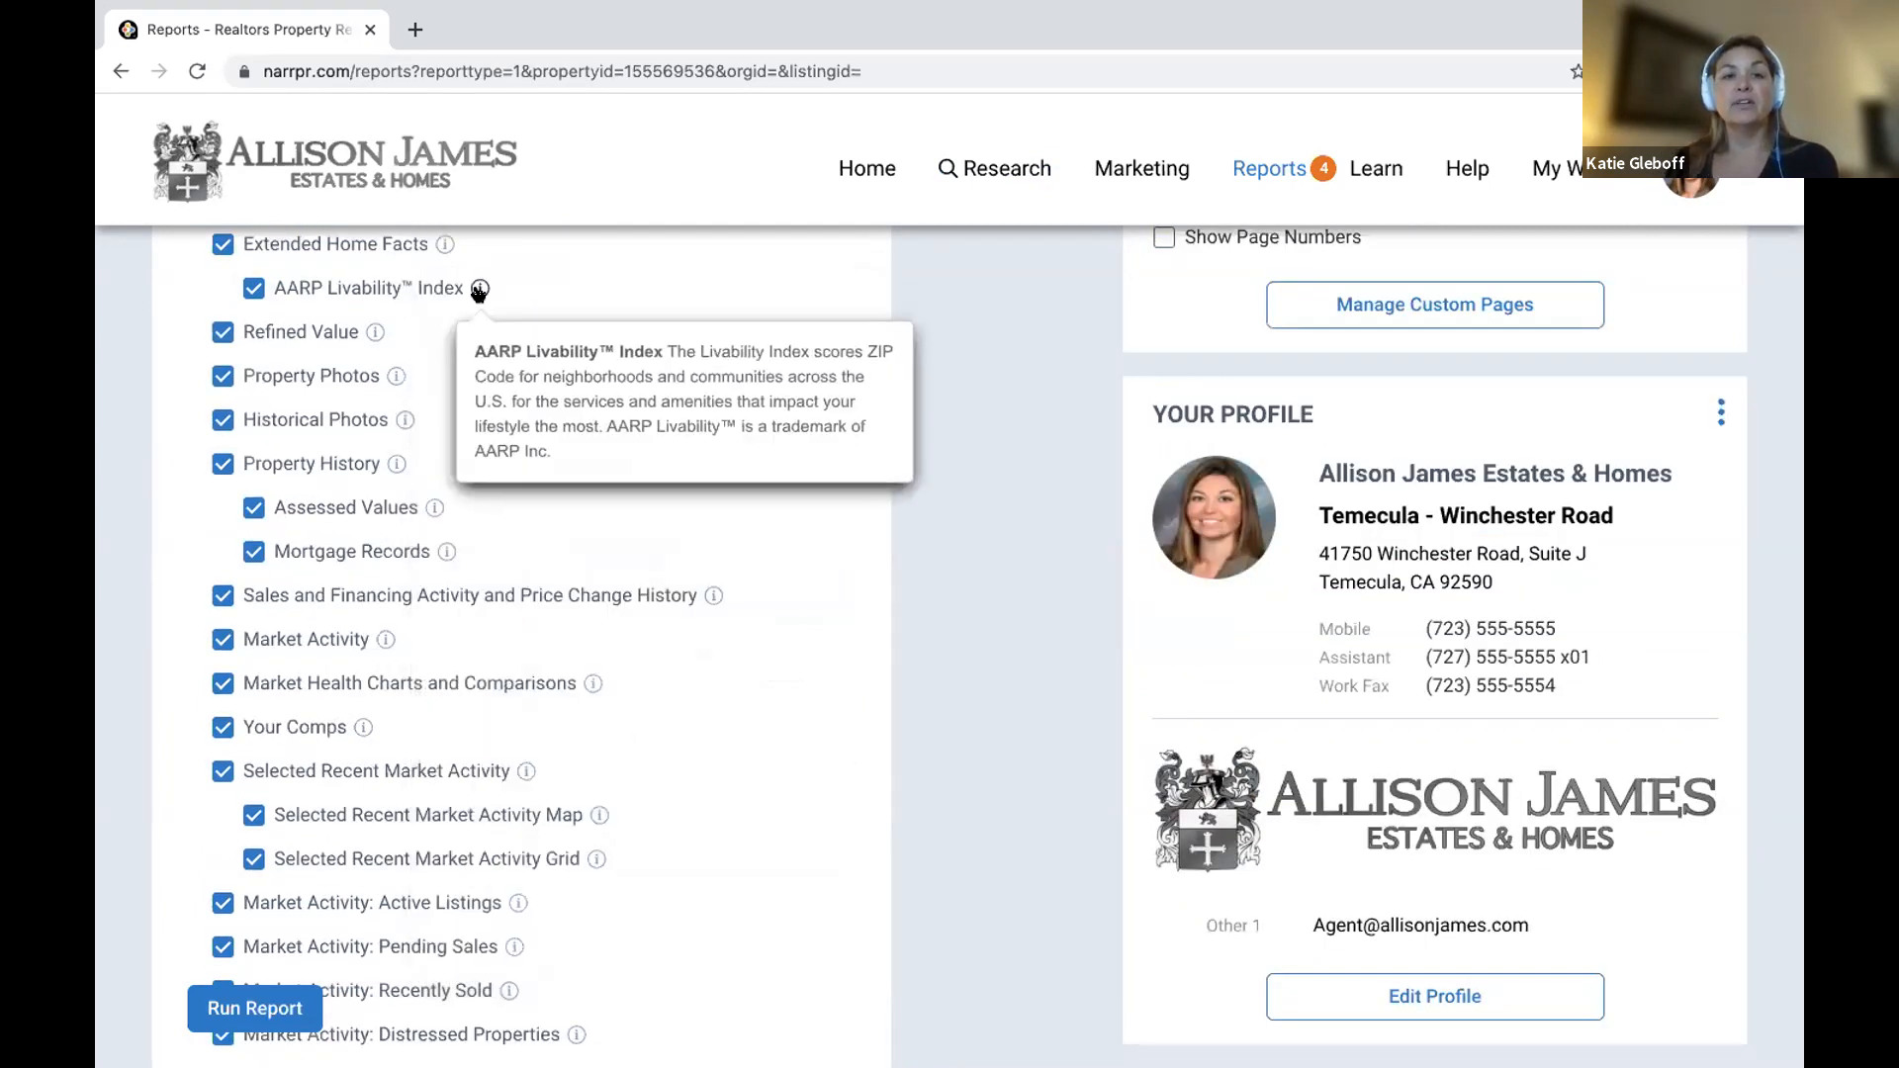
{"action": "mouse_move", "coordinate": [375, 331]}
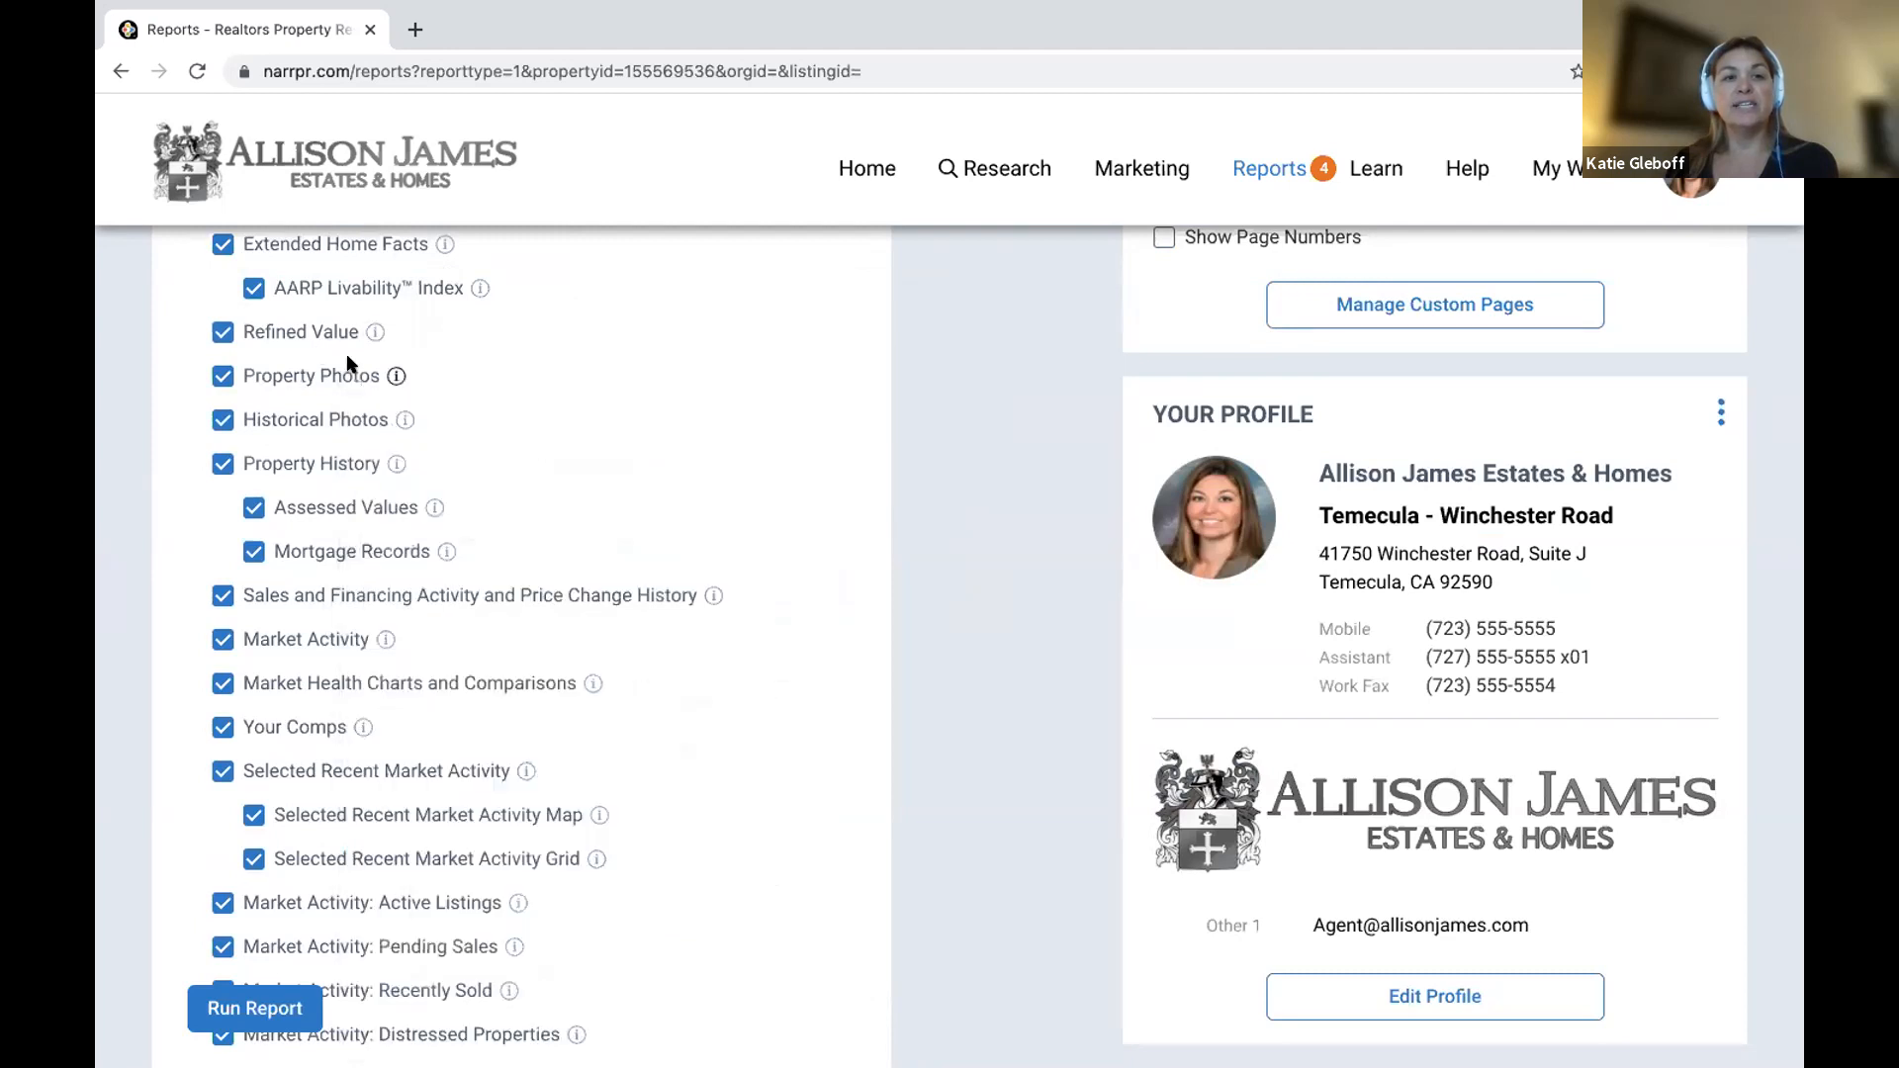
{"action": "mouse_move", "coordinate": [396, 376]}
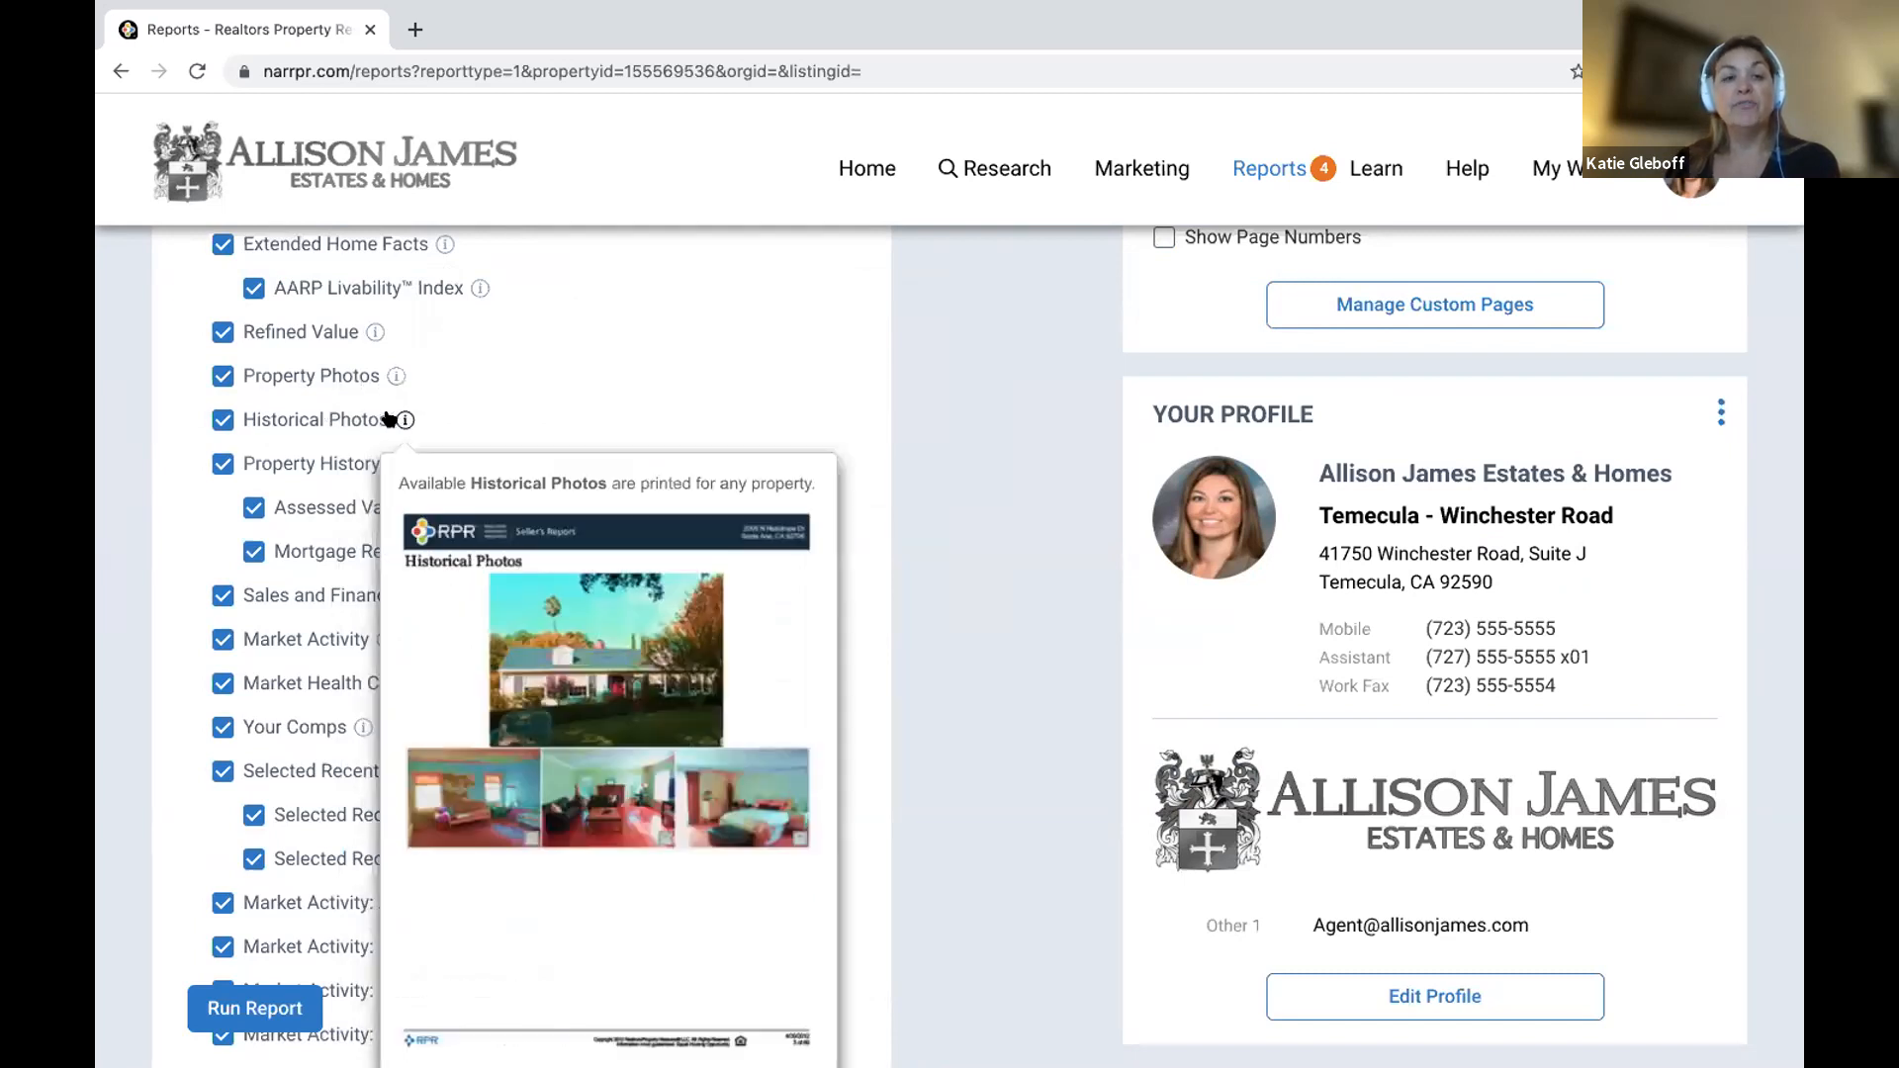
{"action": "left_click", "coordinate": [221, 421]}
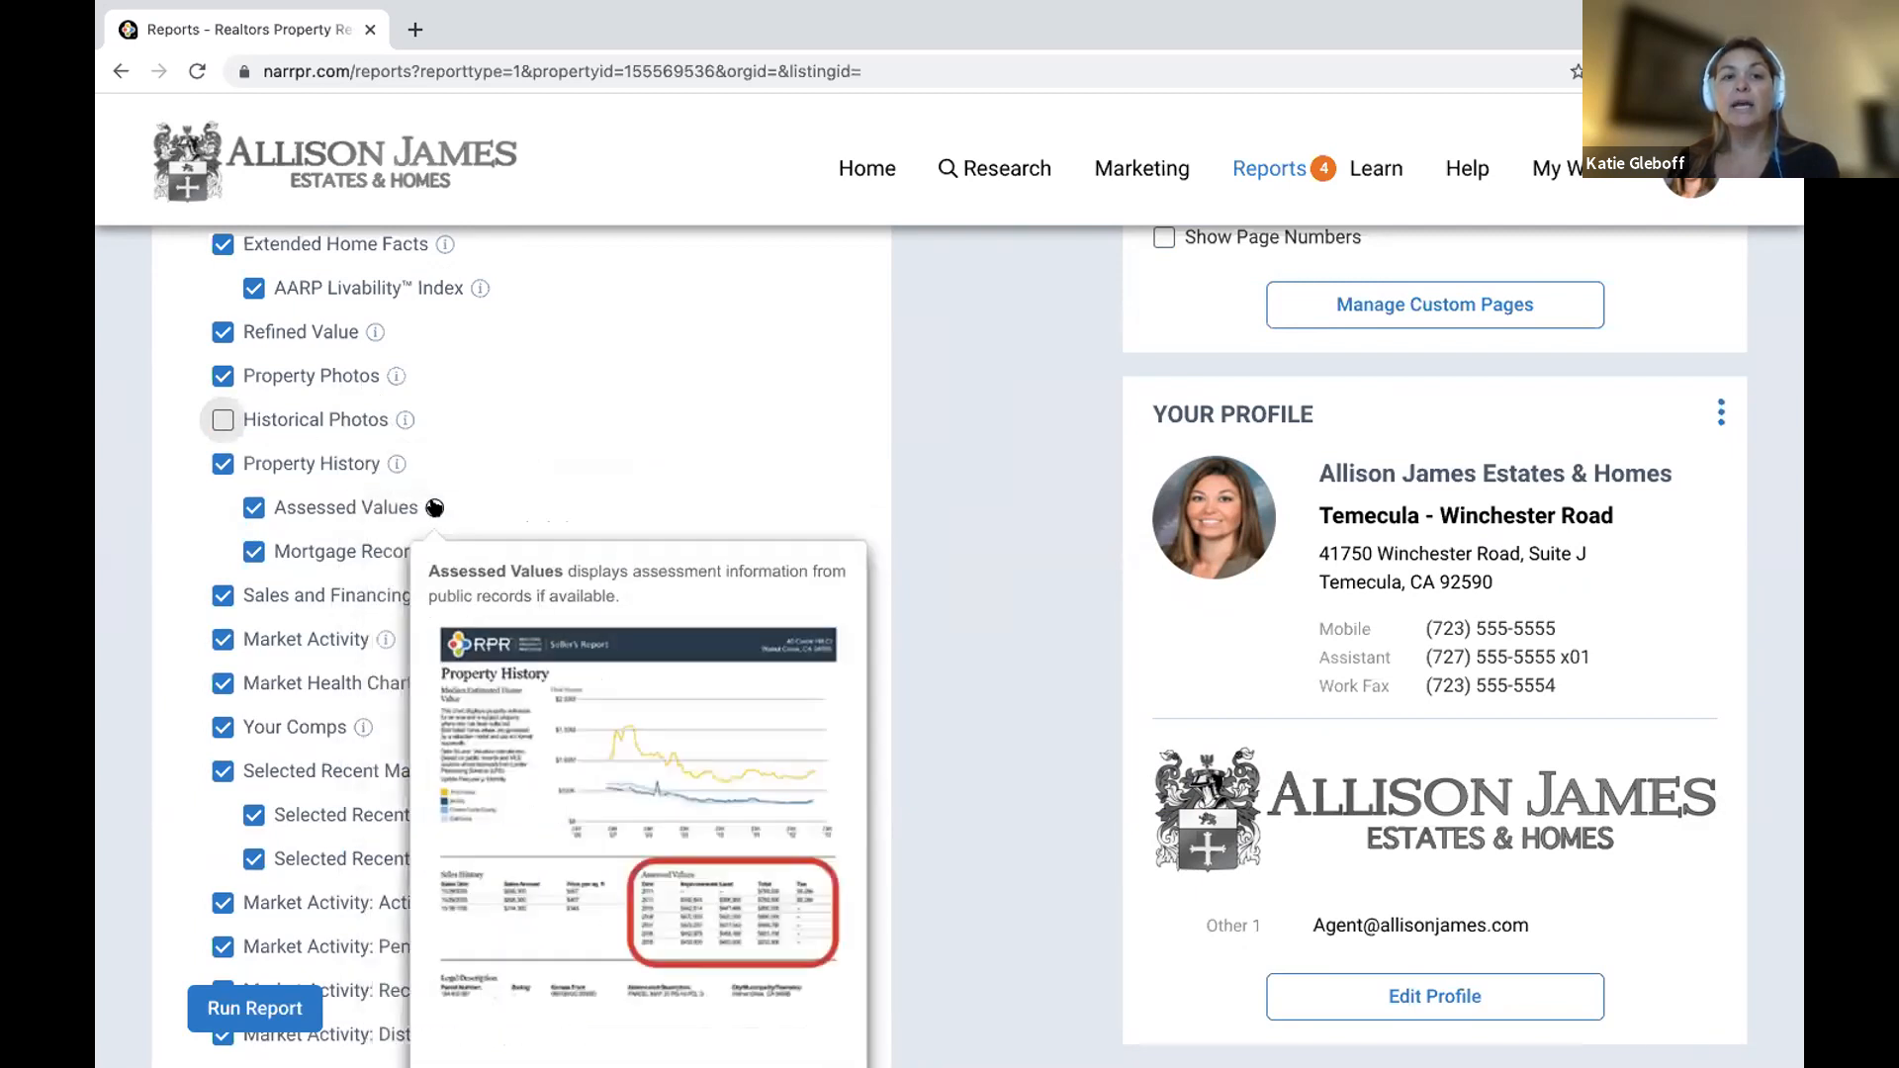
Remove Pending Sales, Recently Sold and Distressed Properties from the Seller's Report's Market Activity sections.
{"action": "scroll", "coordinate": [436, 508], "scroll_direction": "down", "scroll_amount": 3}
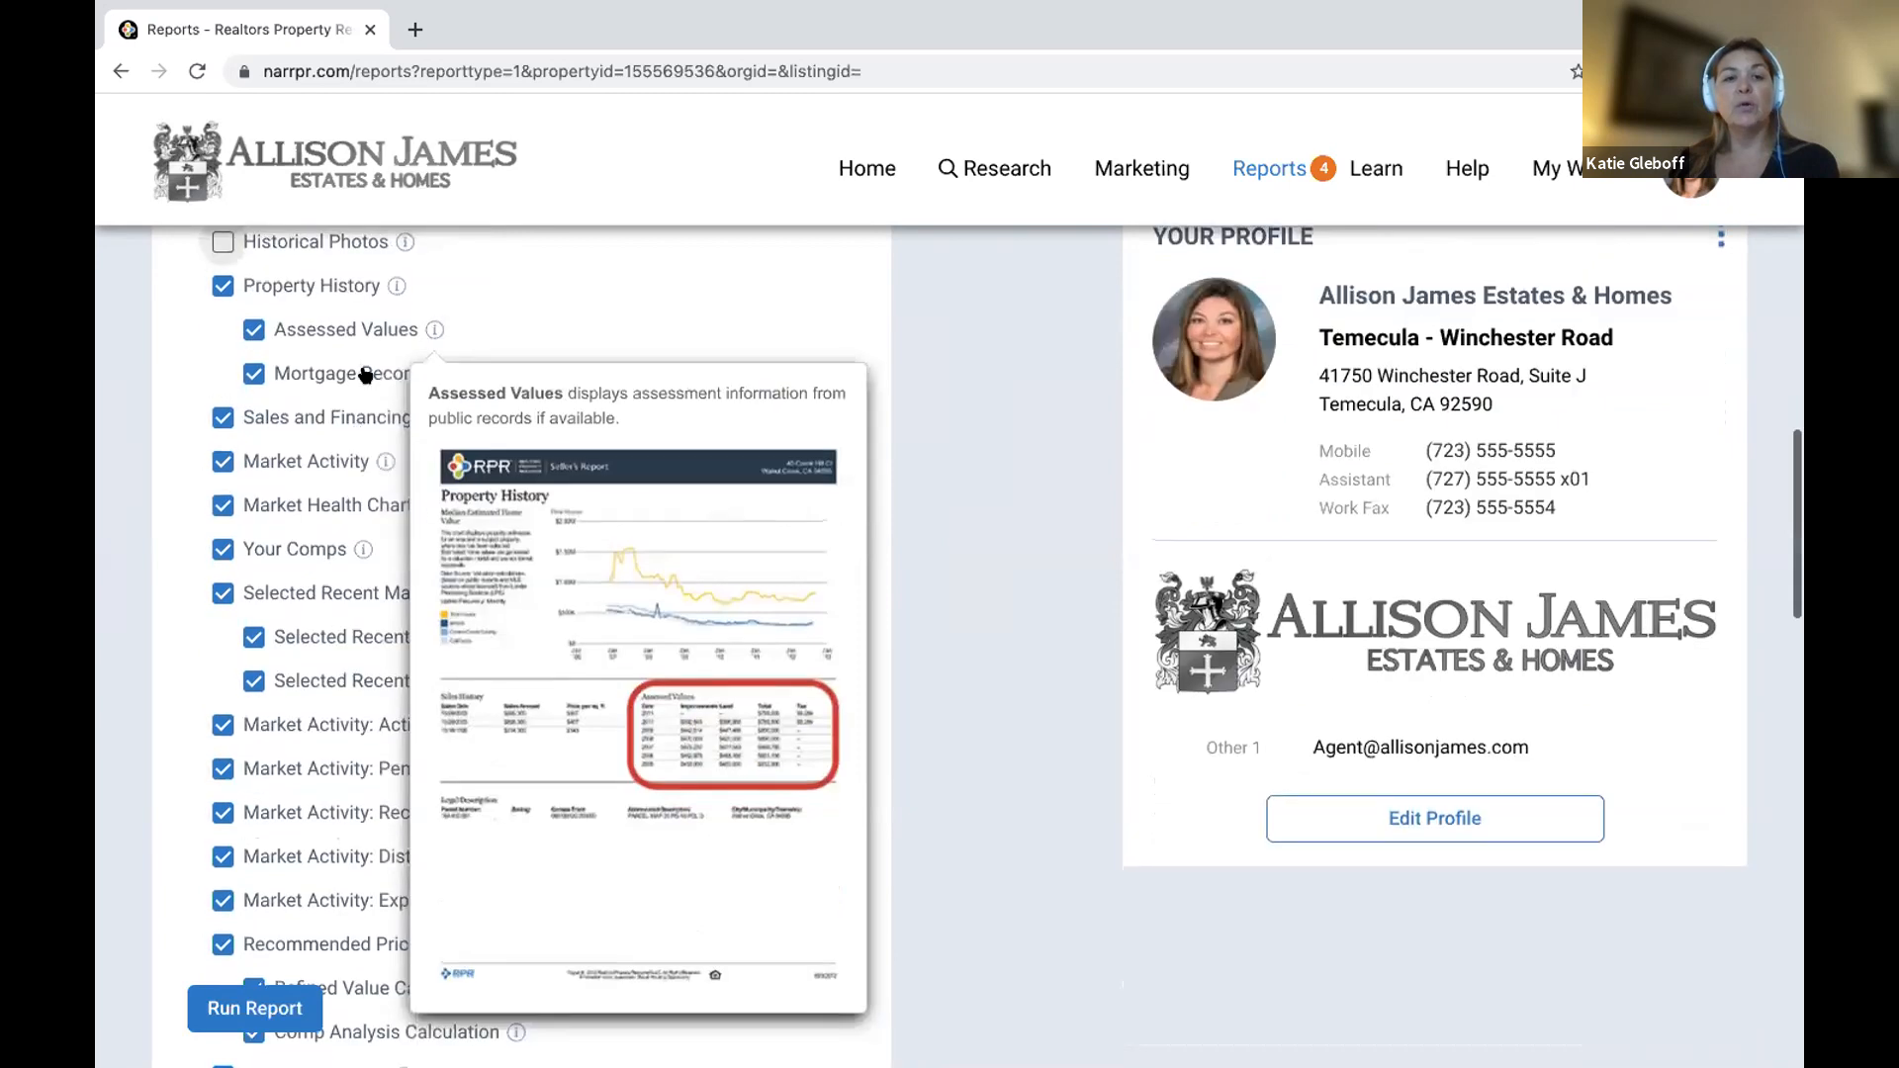
{"action": "mouse_move", "coordinate": [712, 416]}
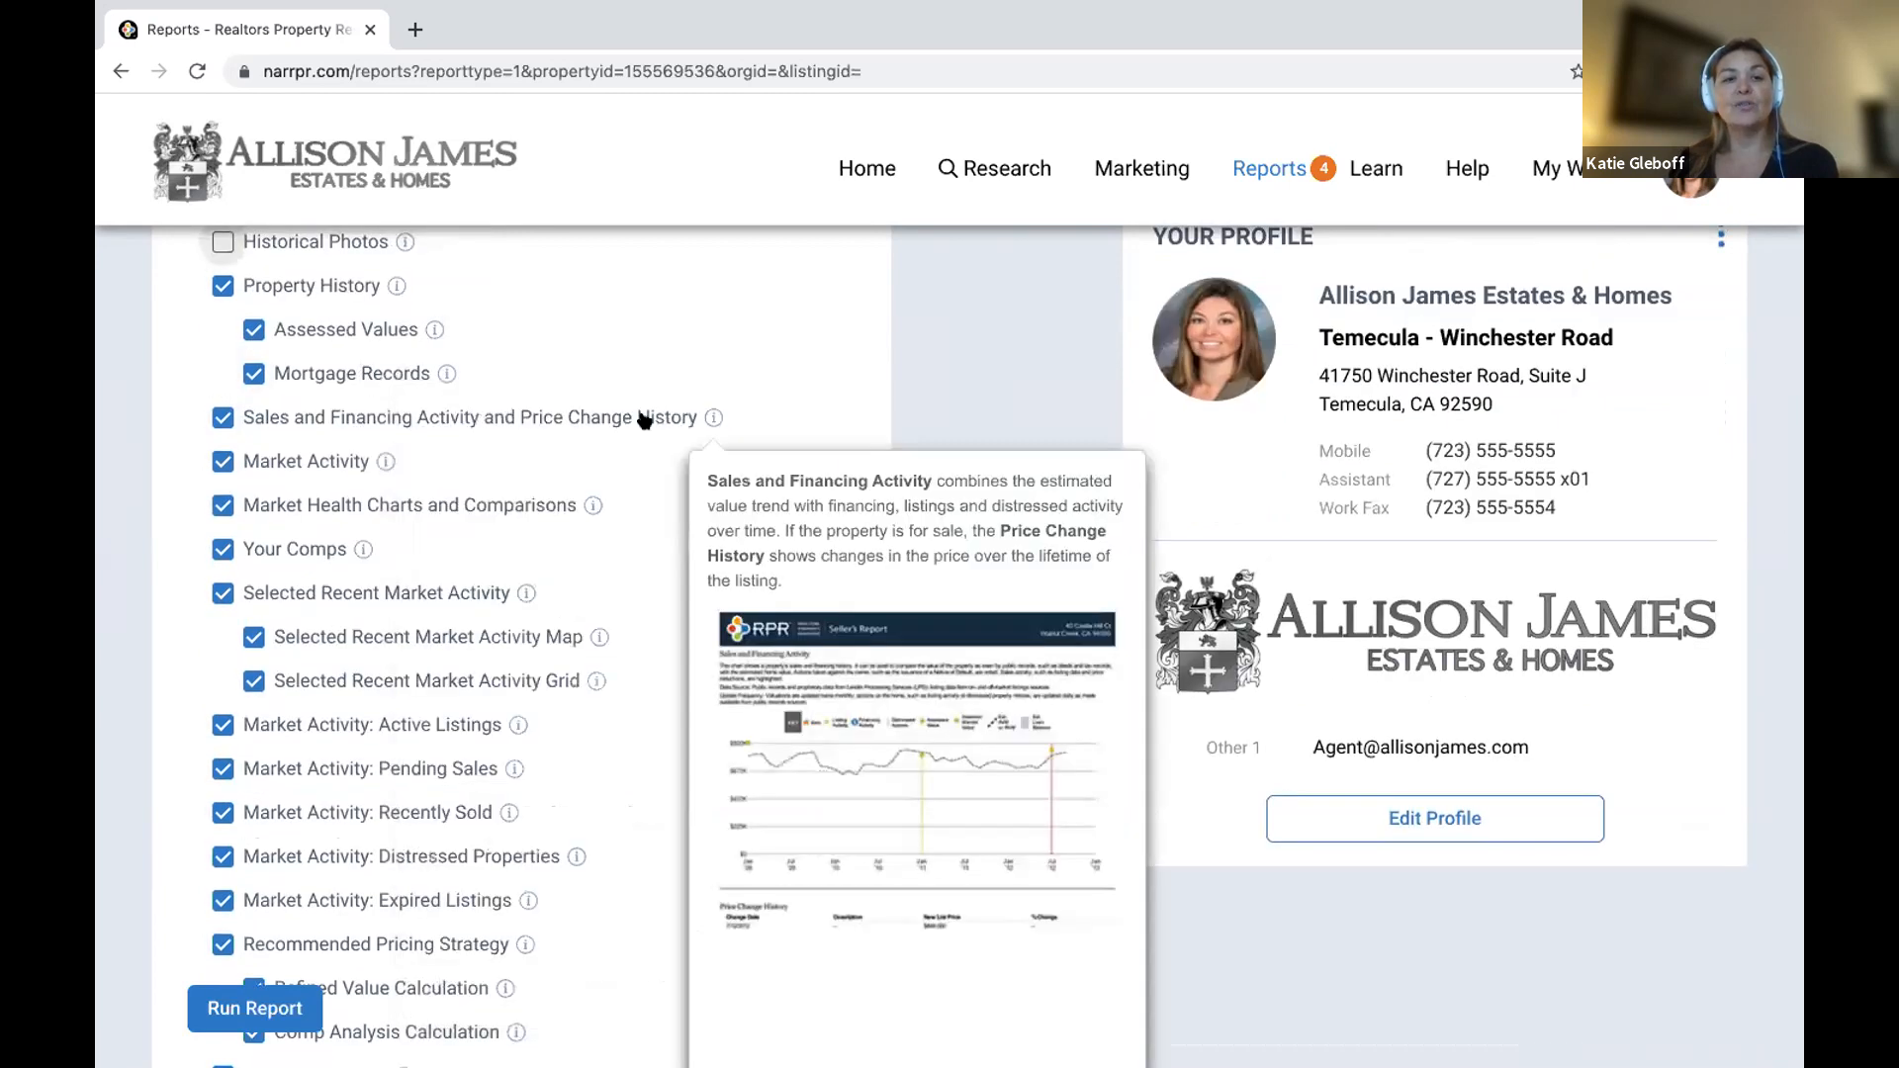
{"action": "mouse_move", "coordinate": [381, 462]}
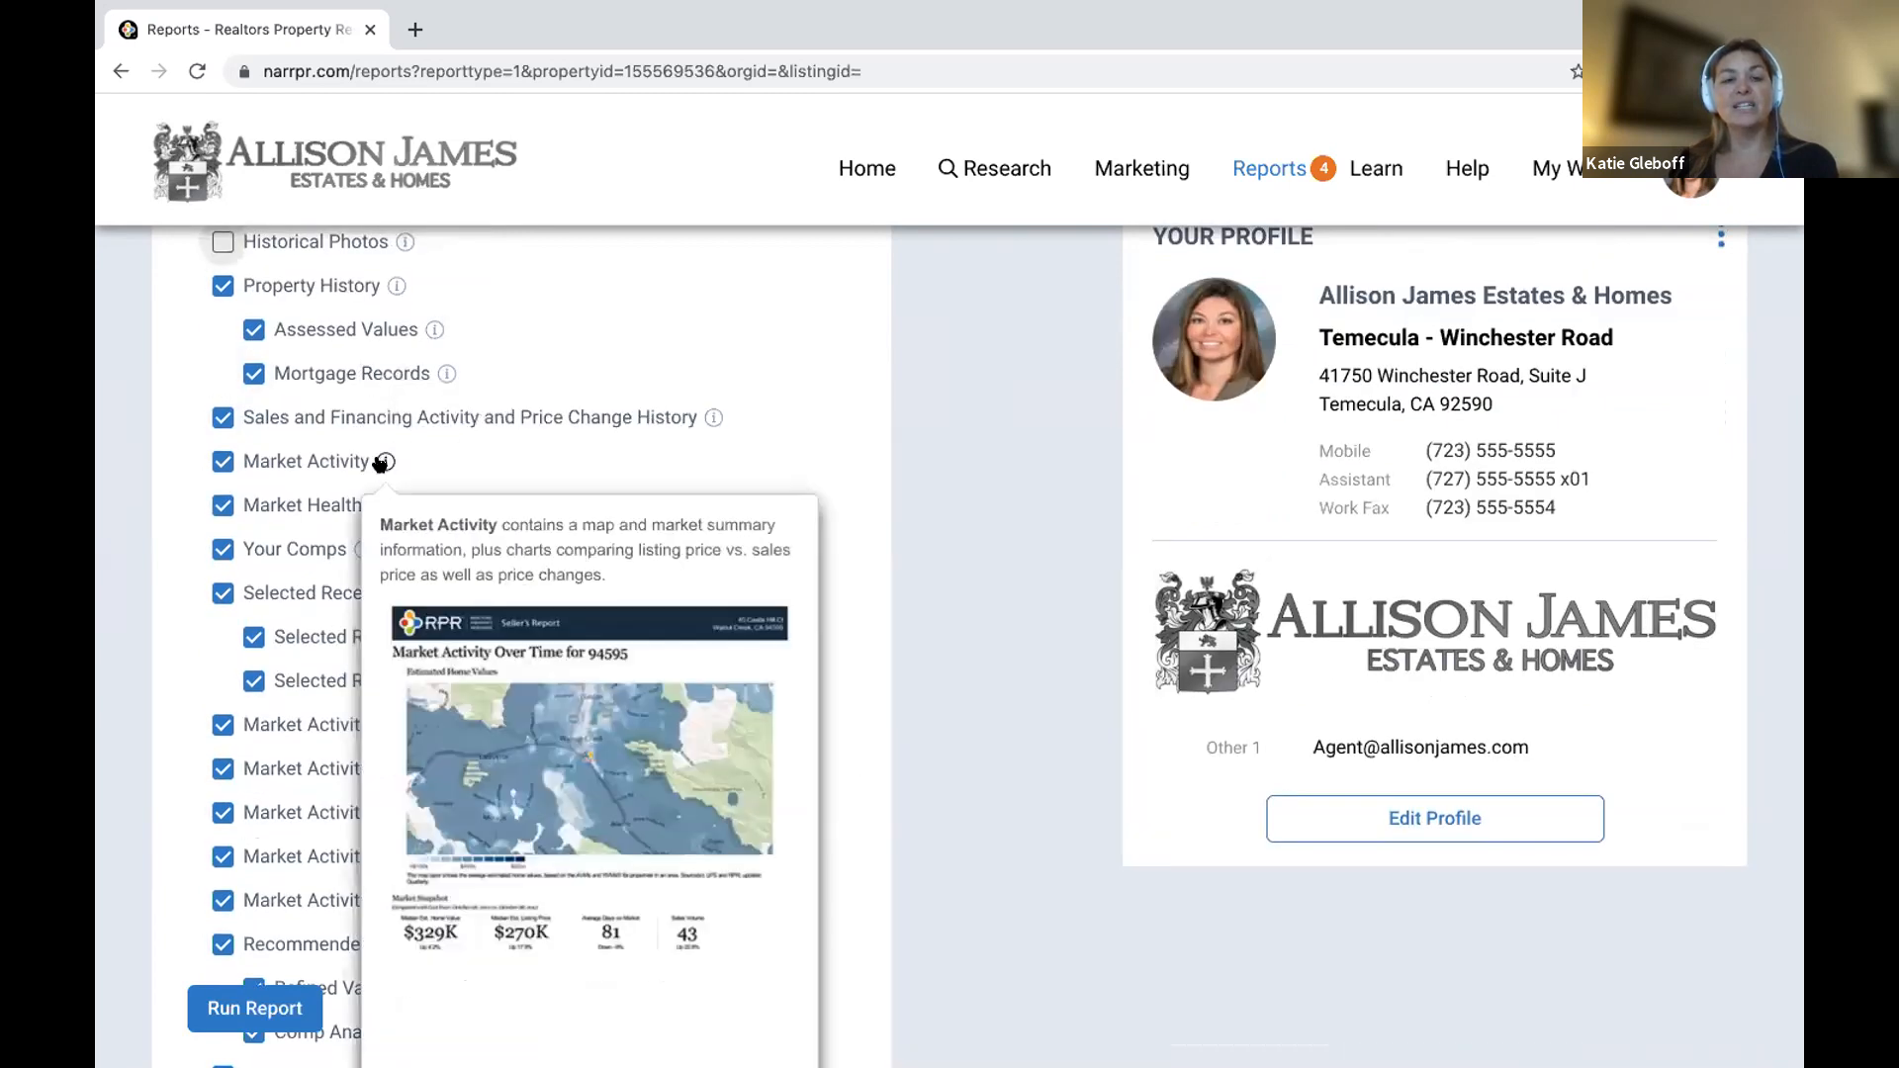
{"action": "mouse_move", "coordinate": [591, 507]}
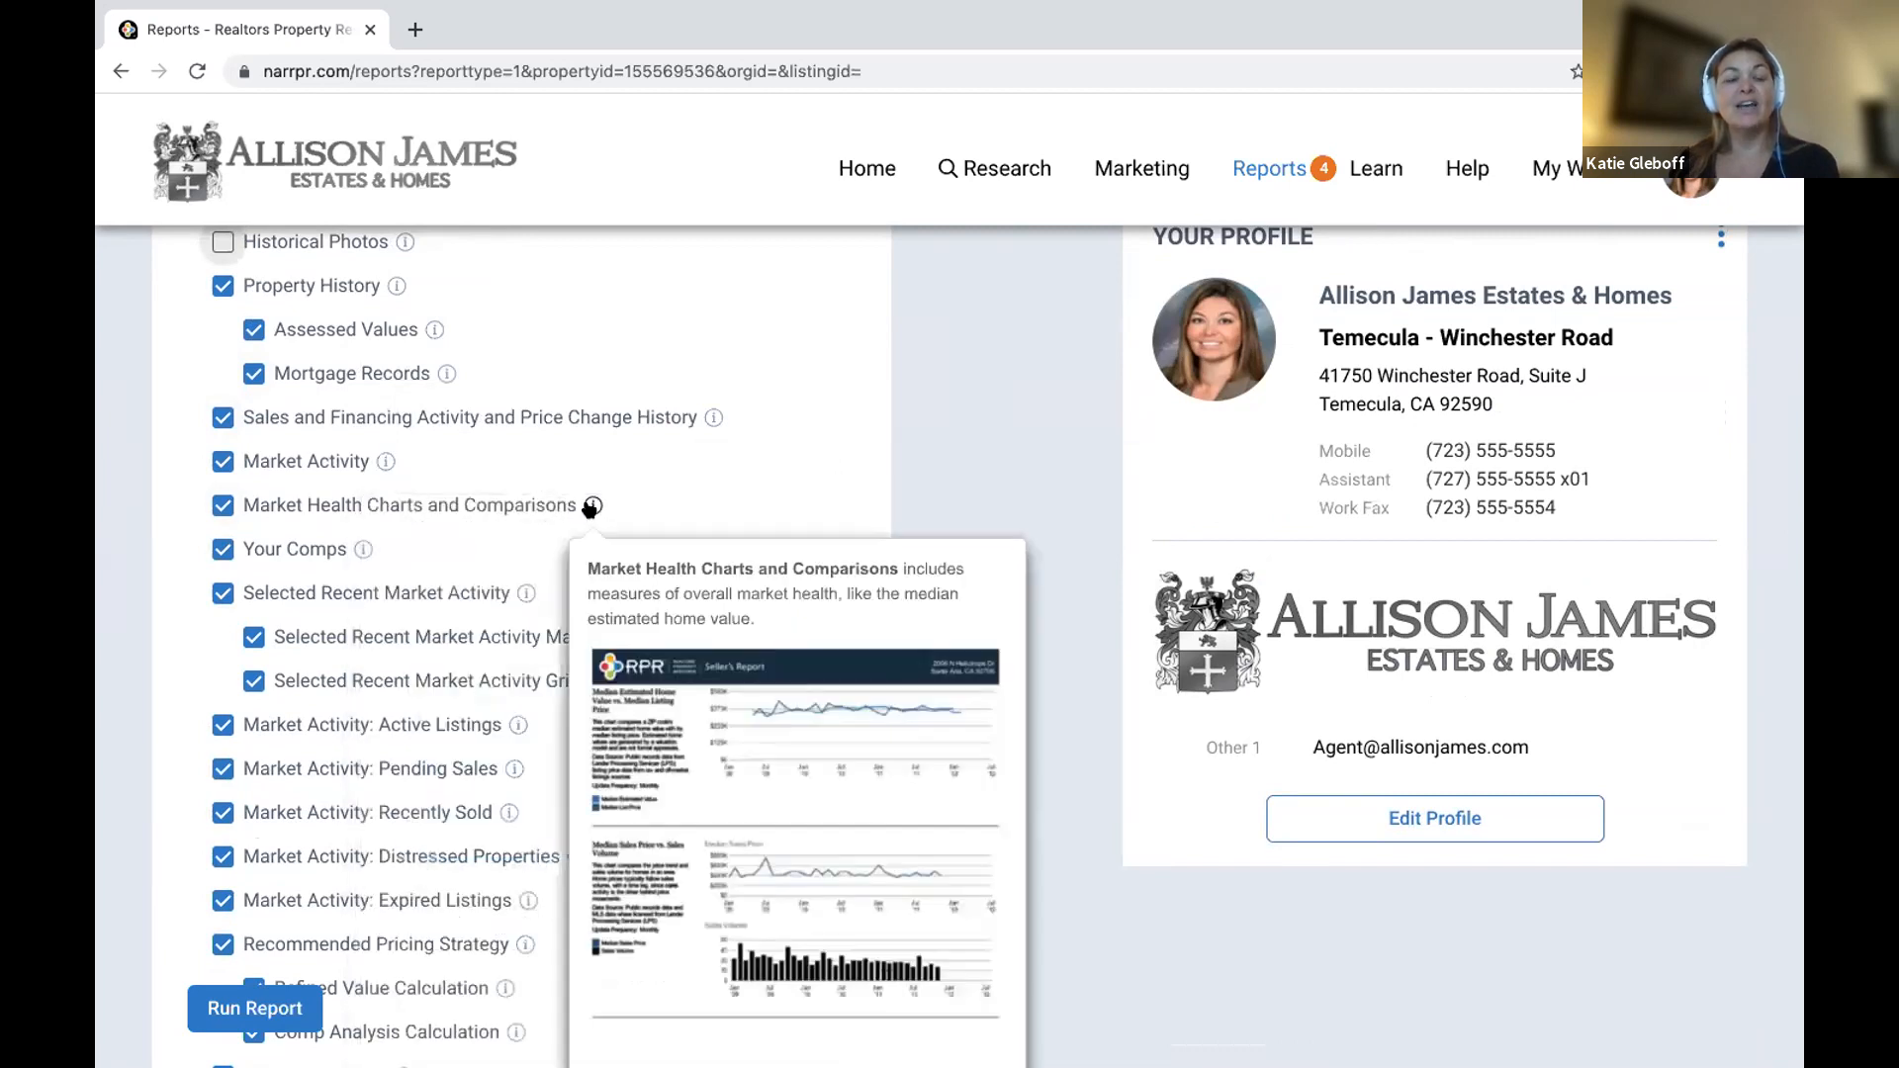
{"action": "mouse_move", "coordinate": [363, 549]}
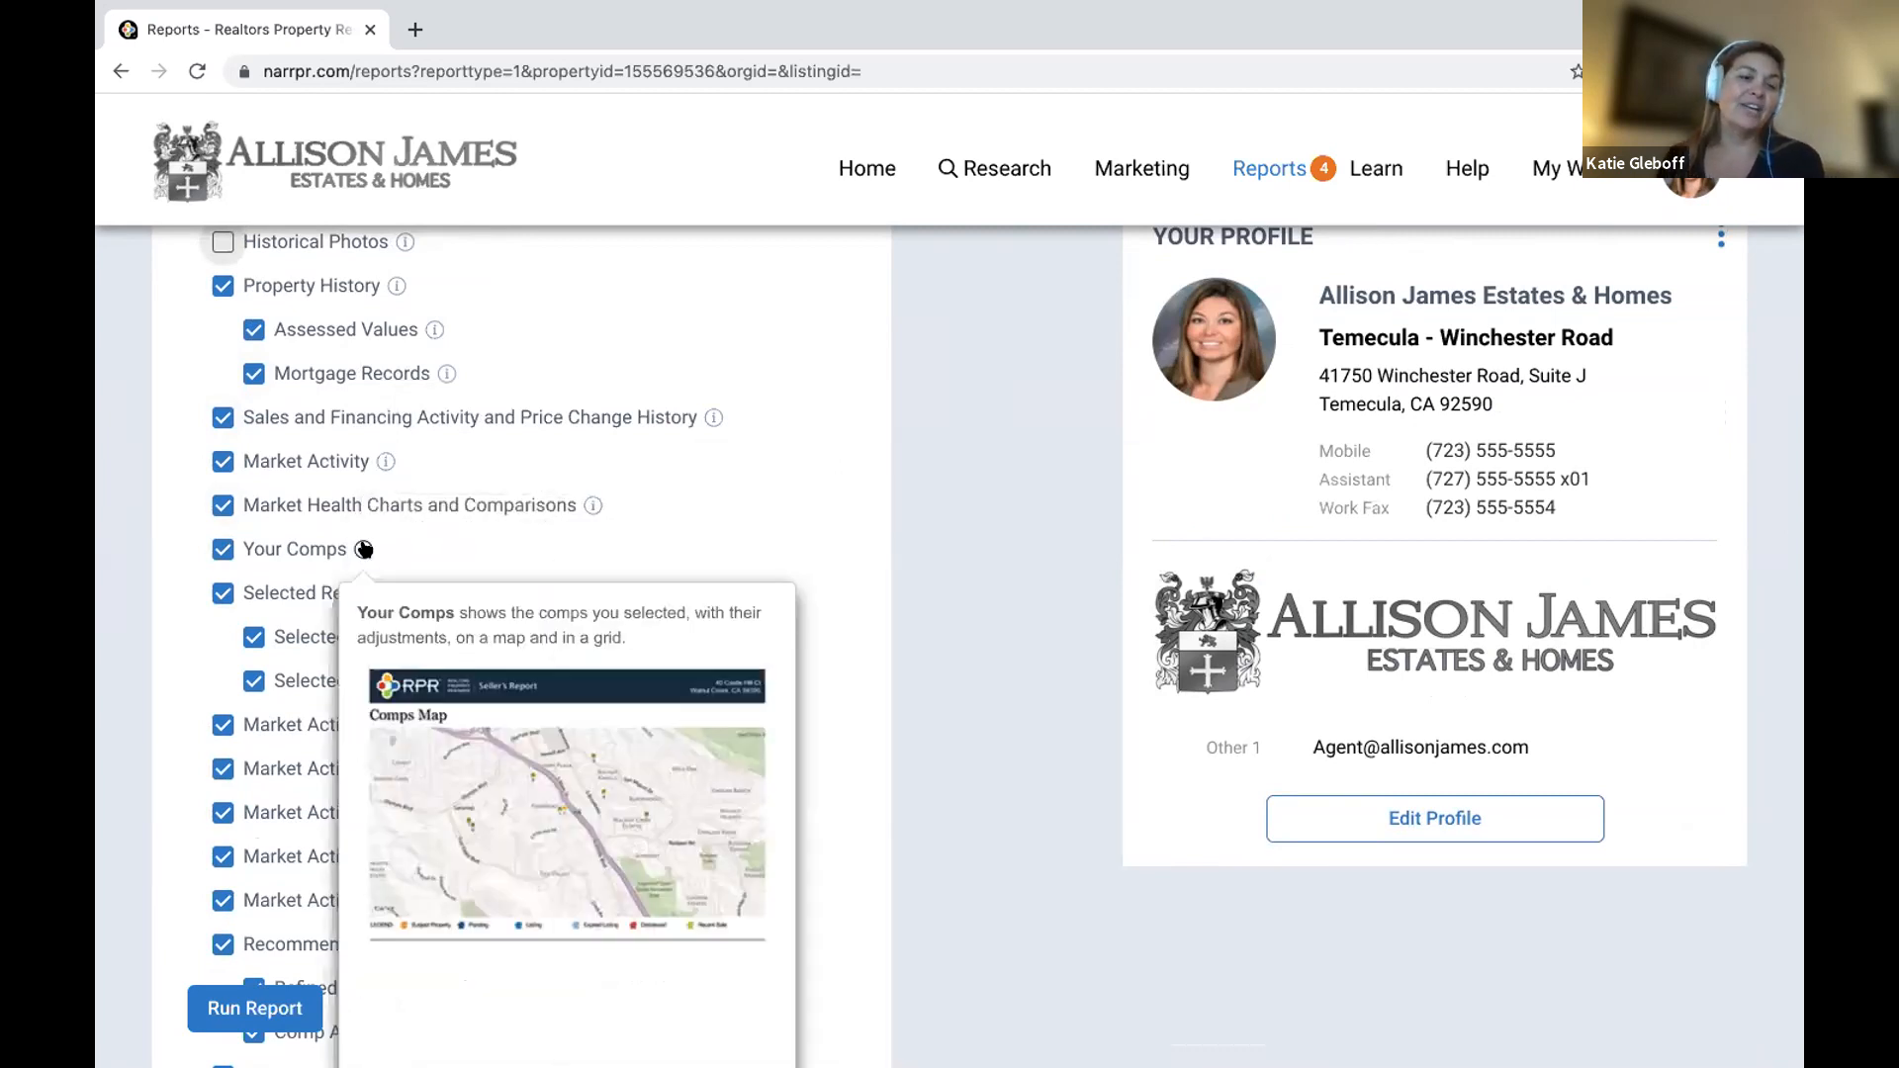
{"action": "scroll", "coordinate": [363, 549], "scroll_direction": "down", "scroll_amount": 3}
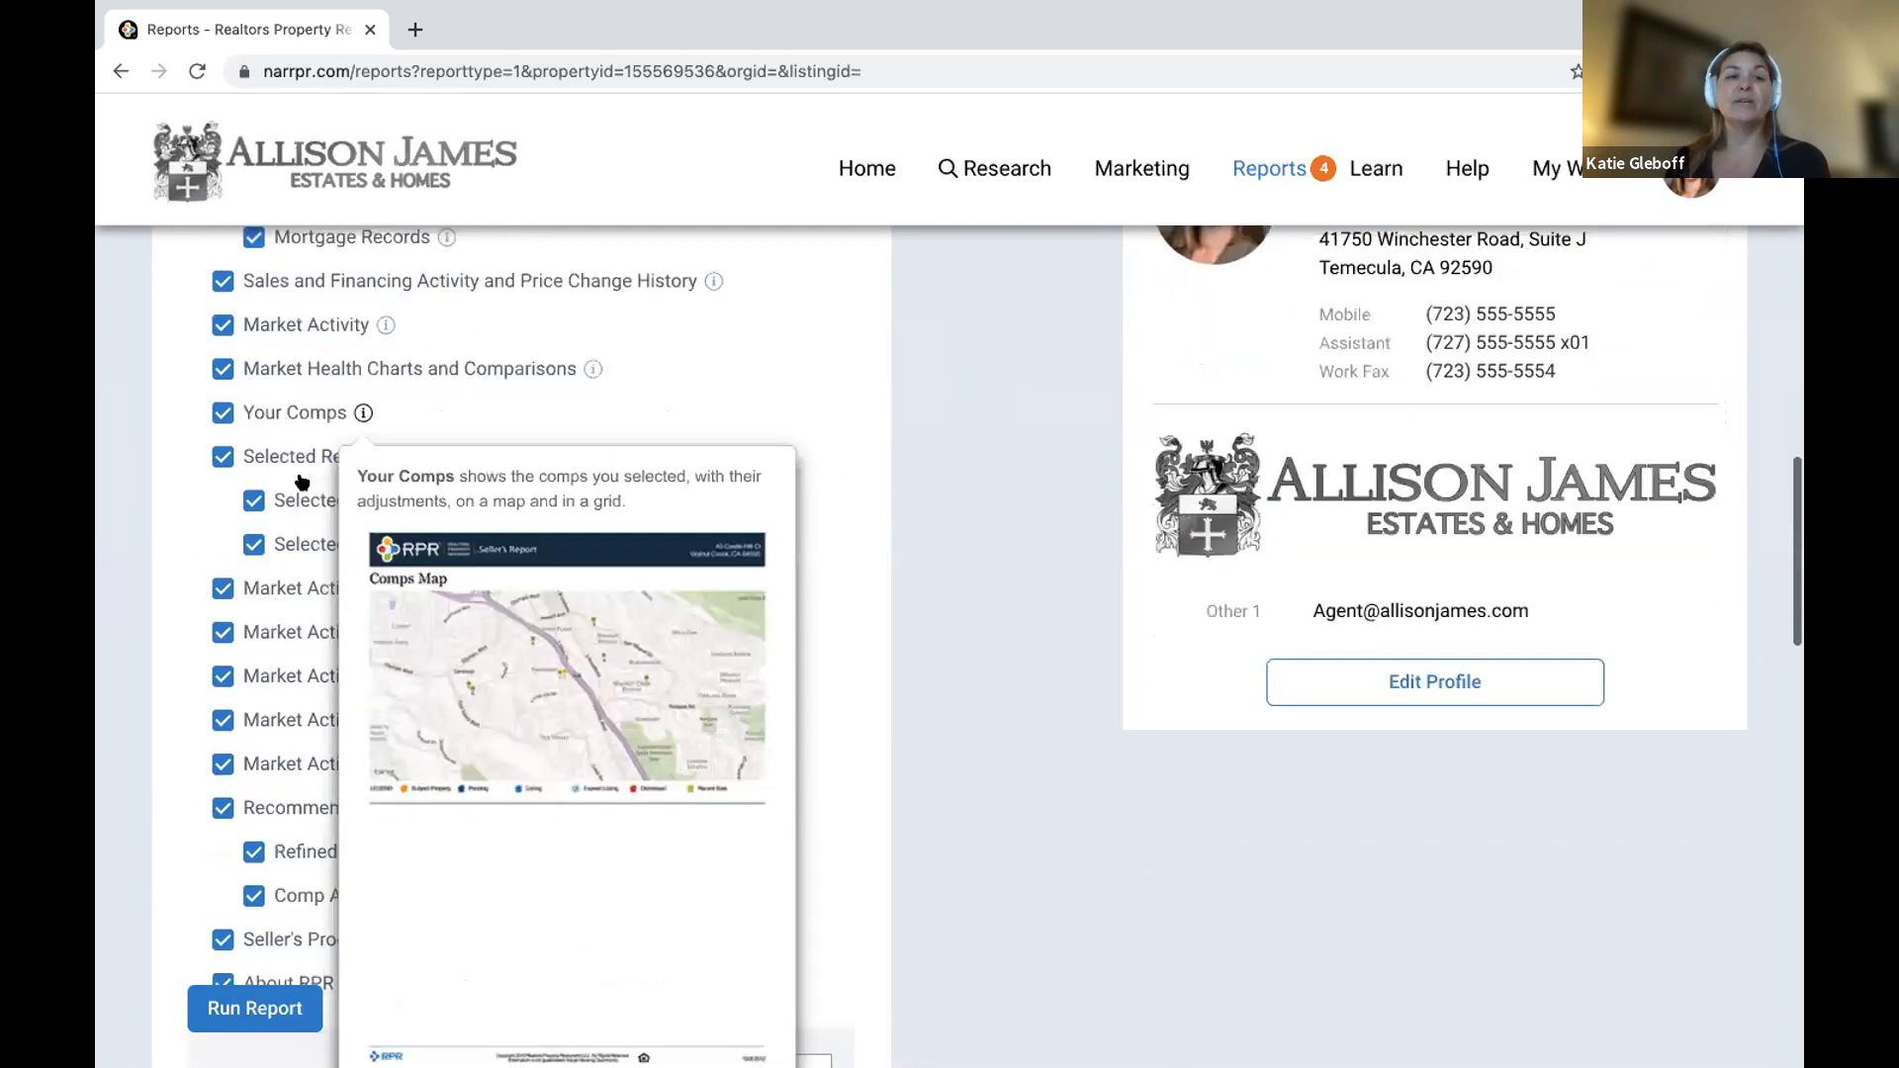
{"action": "mouse_move", "coordinate": [528, 454]}
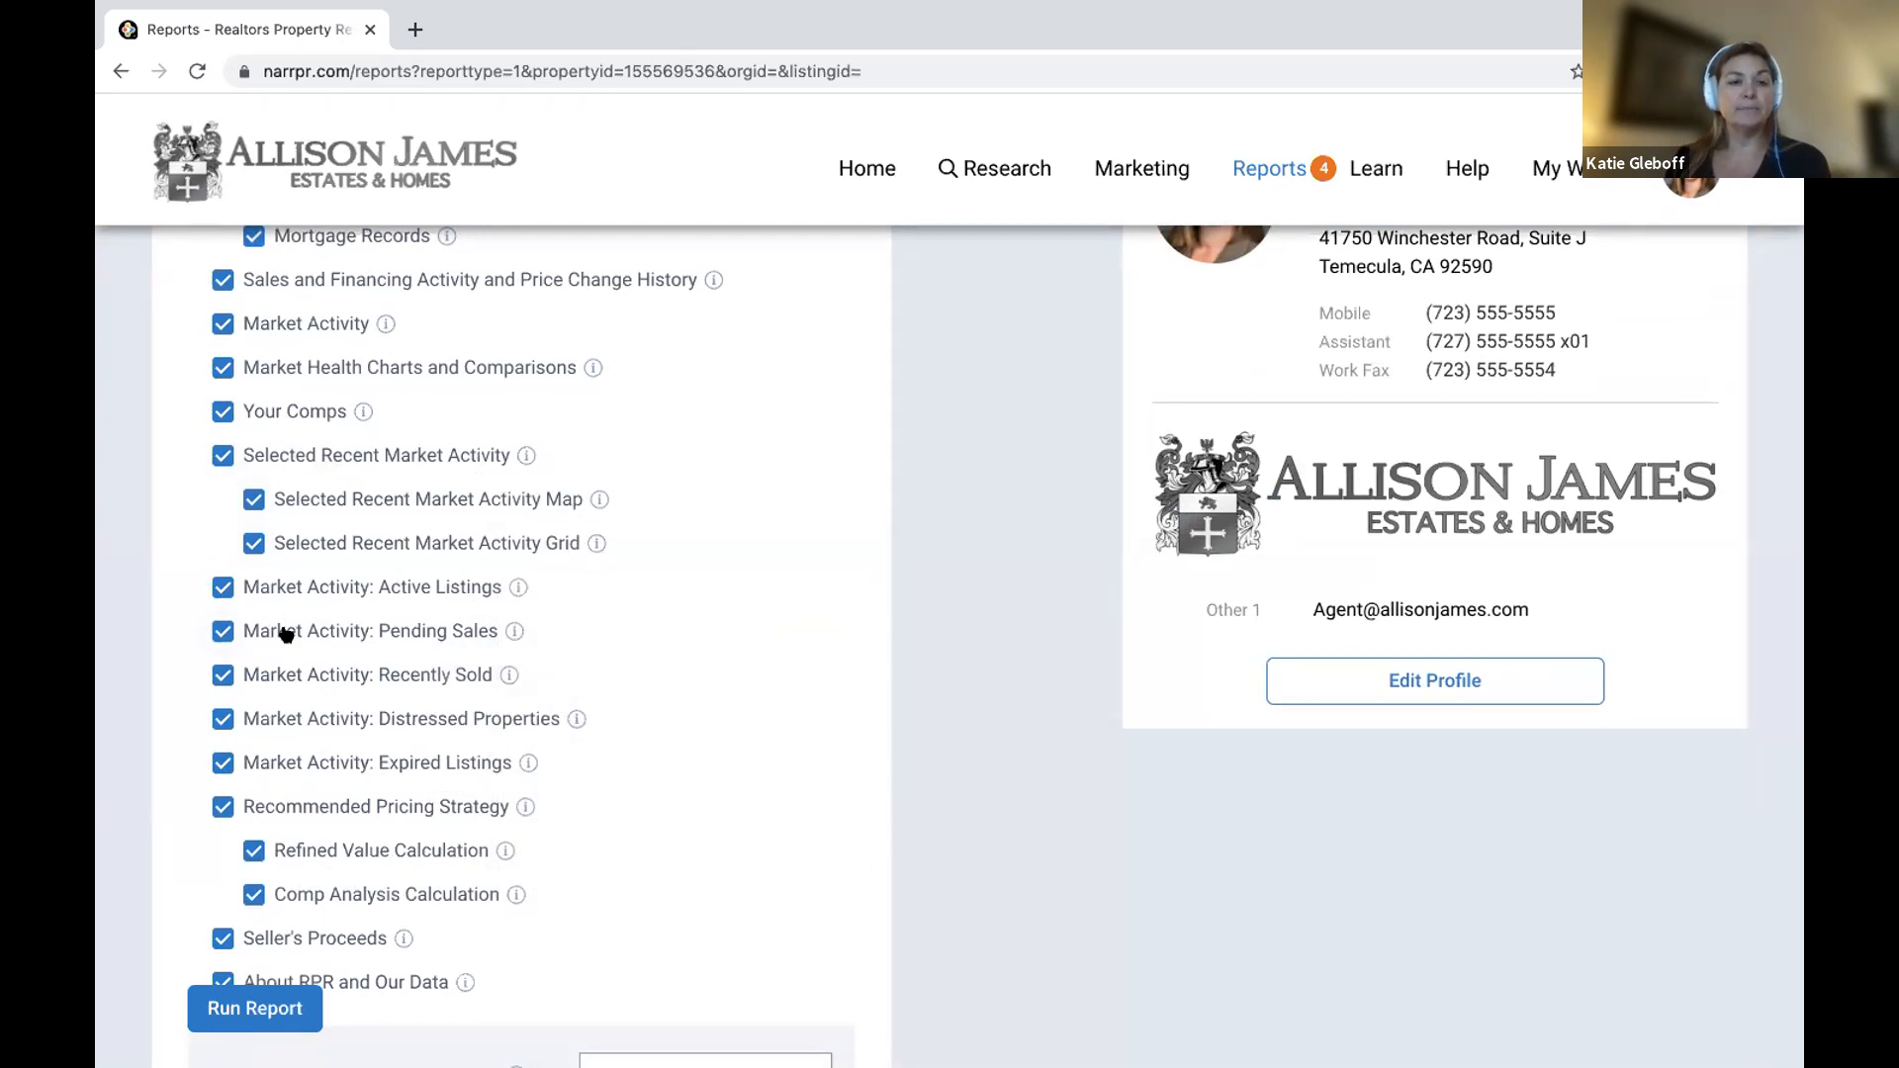
{"action": "left_click", "coordinate": [218, 633]}
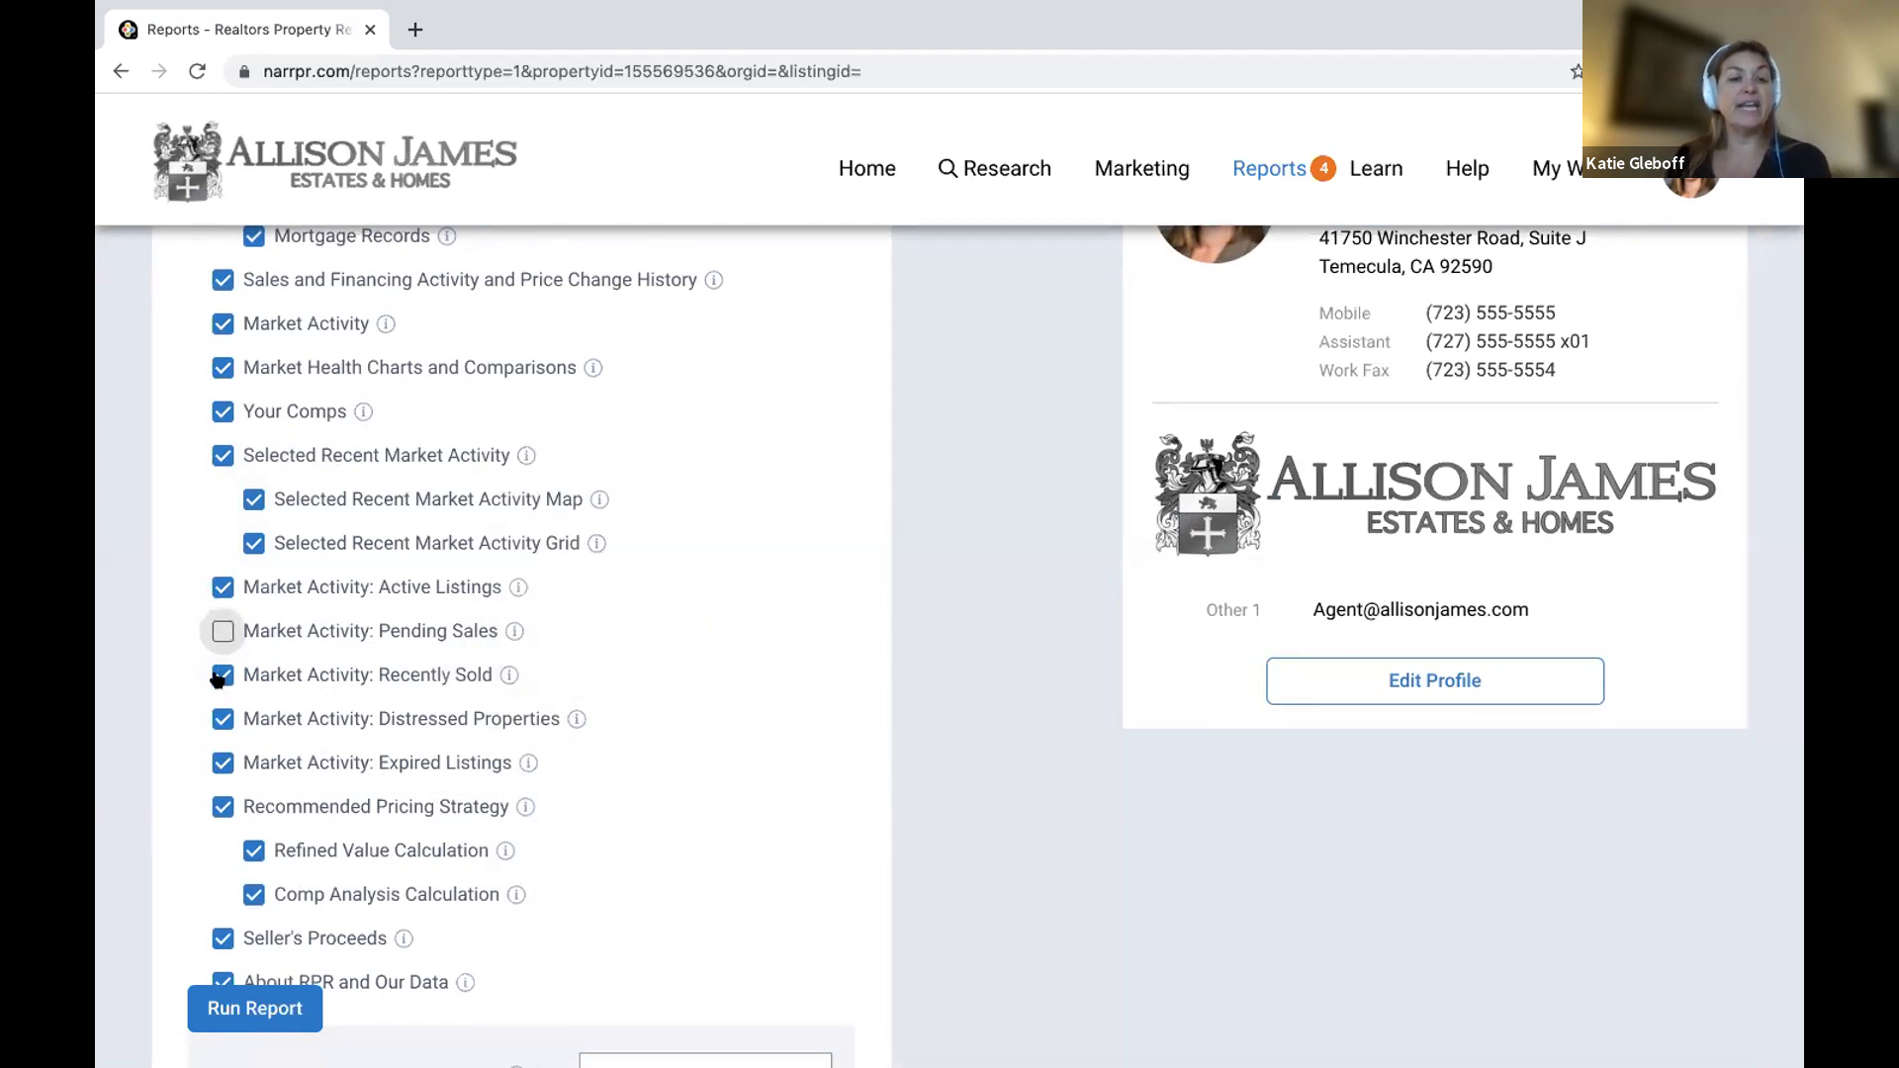
{"action": "left_click", "coordinate": [221, 675]}
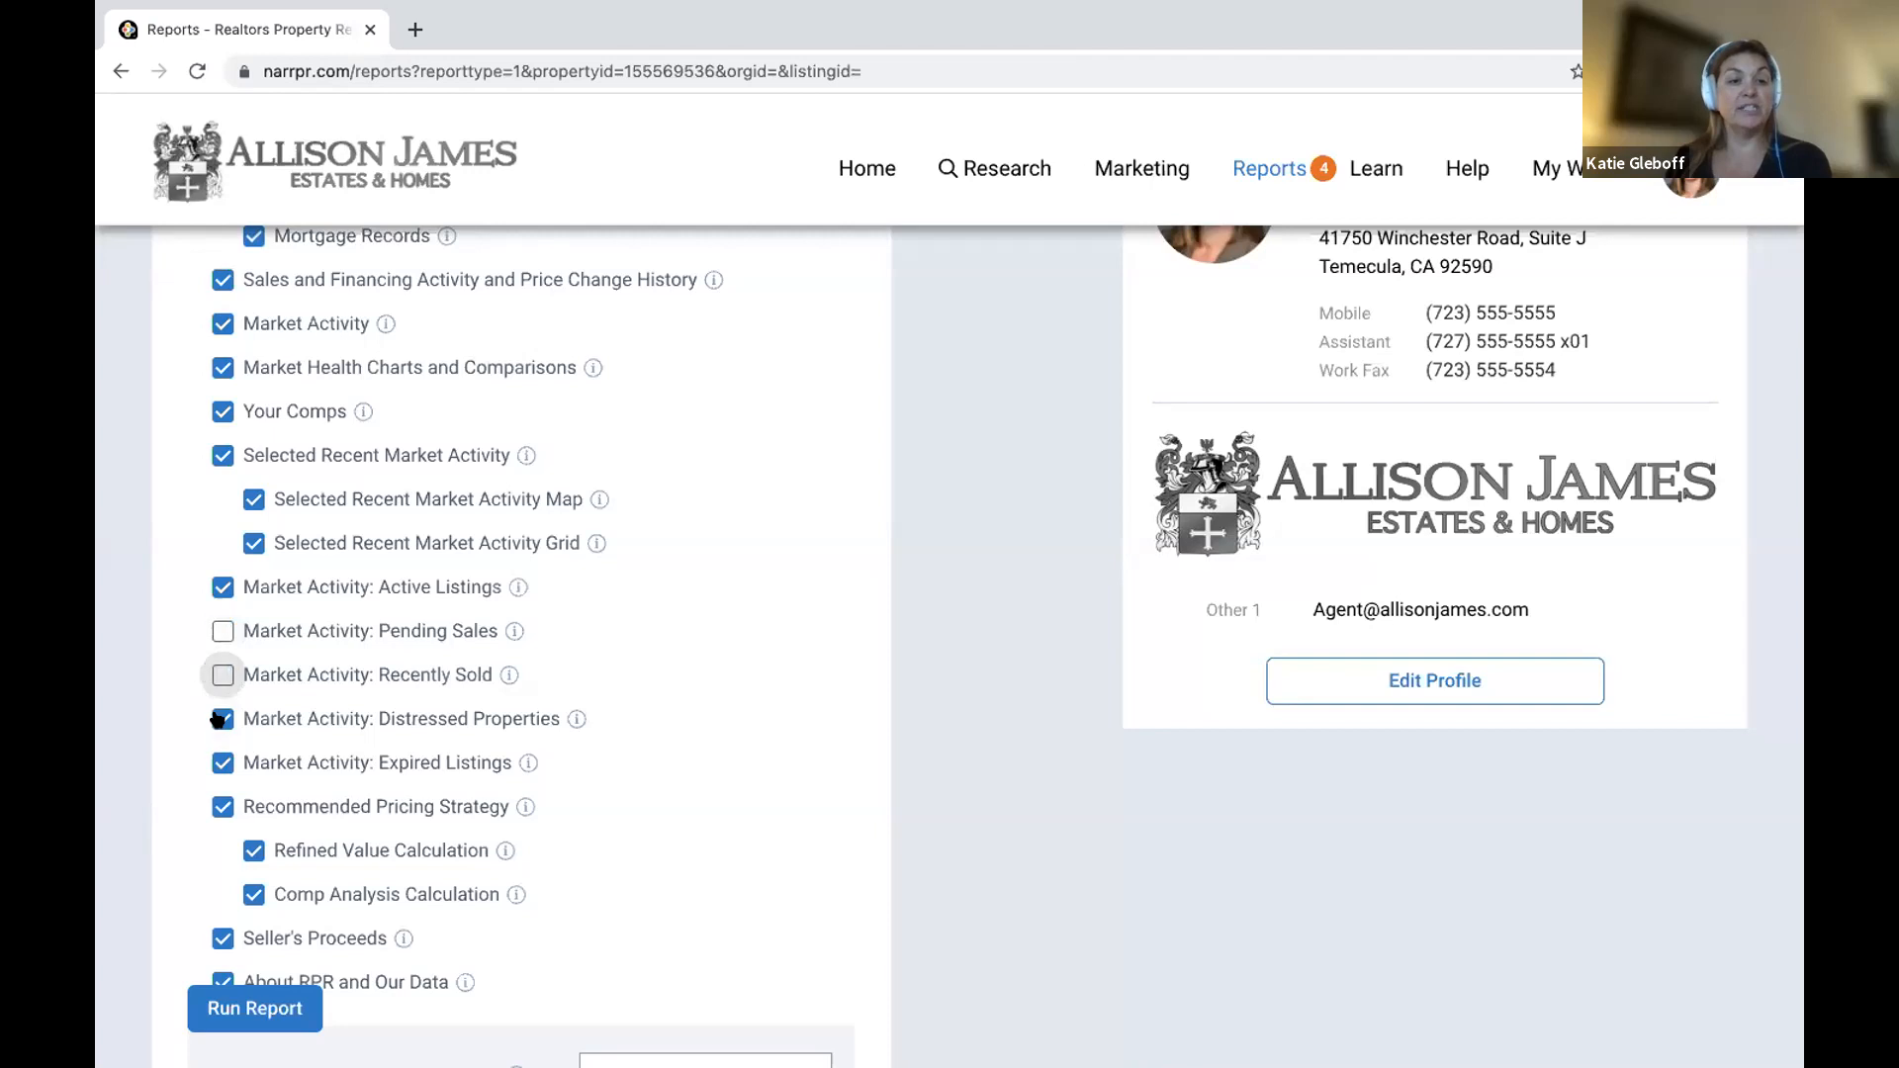
{"action": "left_click", "coordinate": [221, 720]}
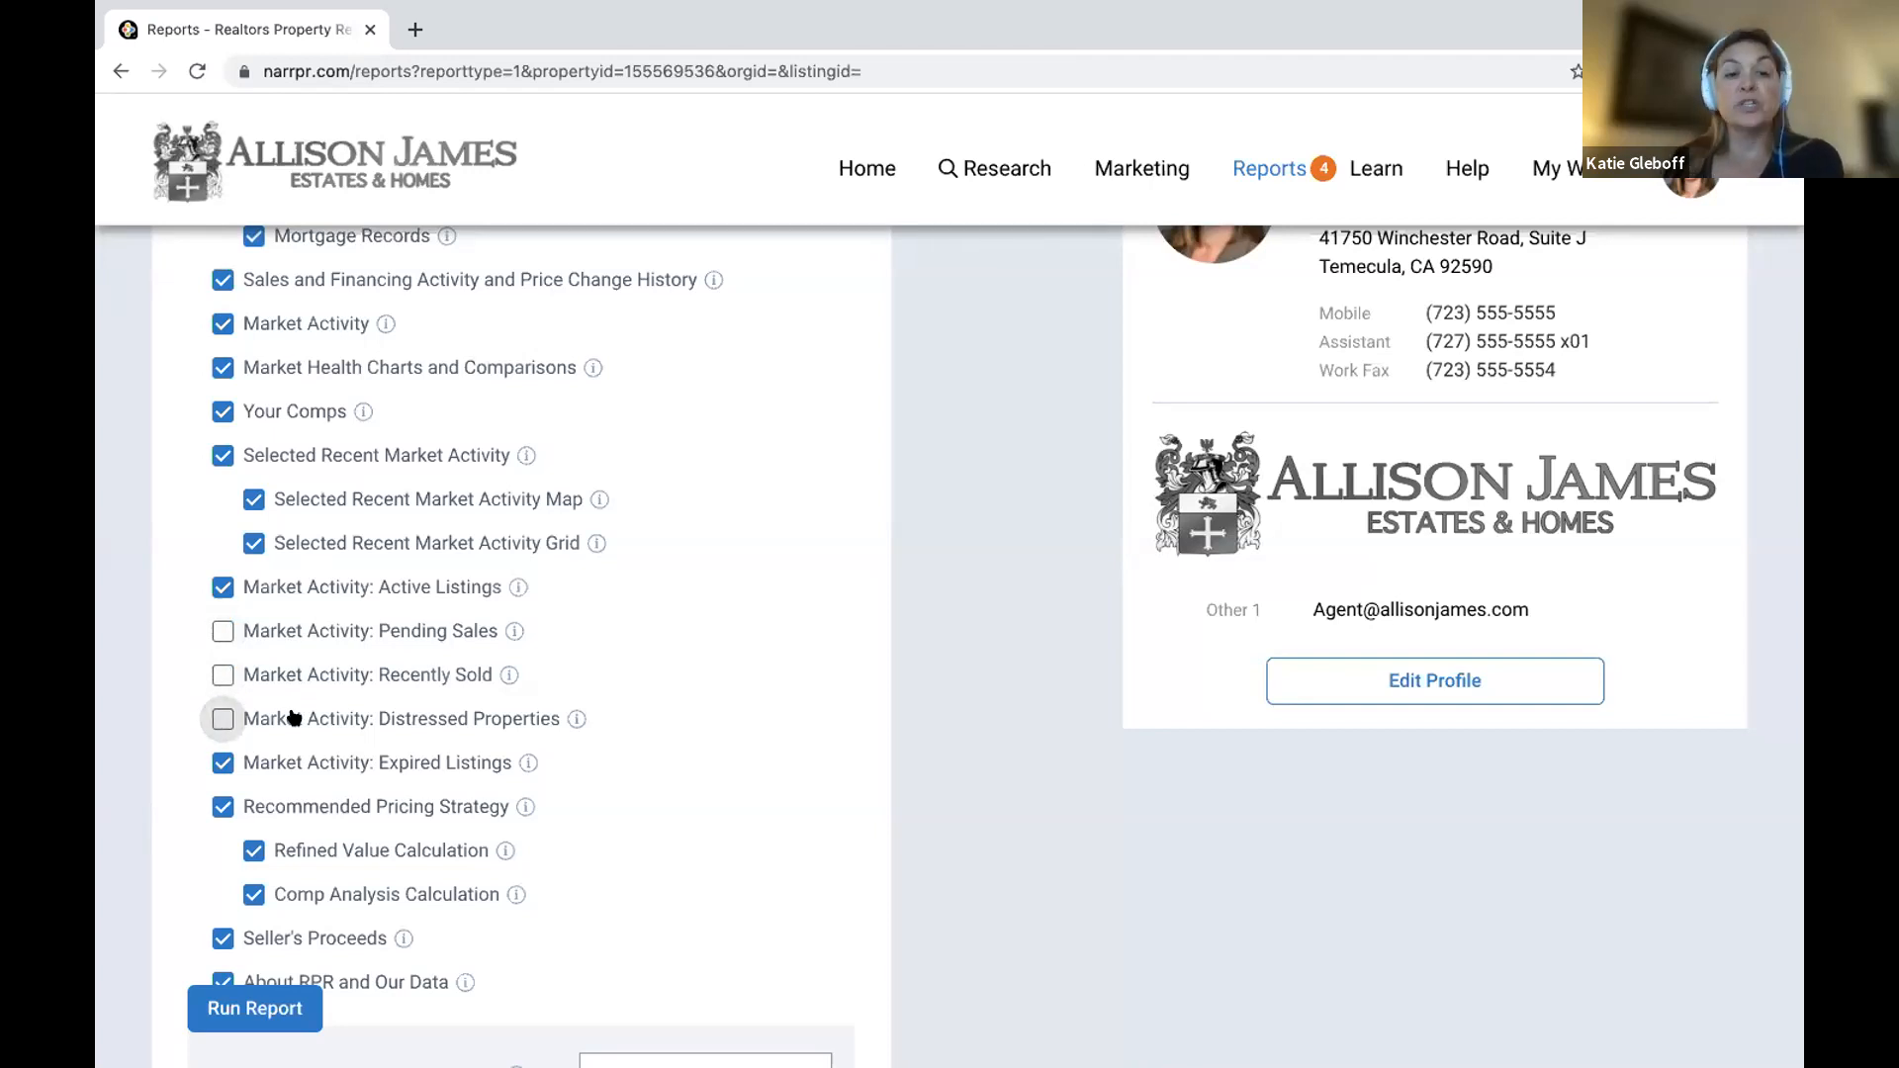
{"action": "scroll", "coordinate": [220, 759], "scroll_direction": "down", "scroll_amount": 1}
{"action": "double_click", "coordinate": [215, 756]}
Keep subject photos at 2 pages and limit Market Activity sections to 4 properties.
{"action": "scroll", "coordinate": [214, 760], "scroll_direction": "down", "scroll_amount": 3}
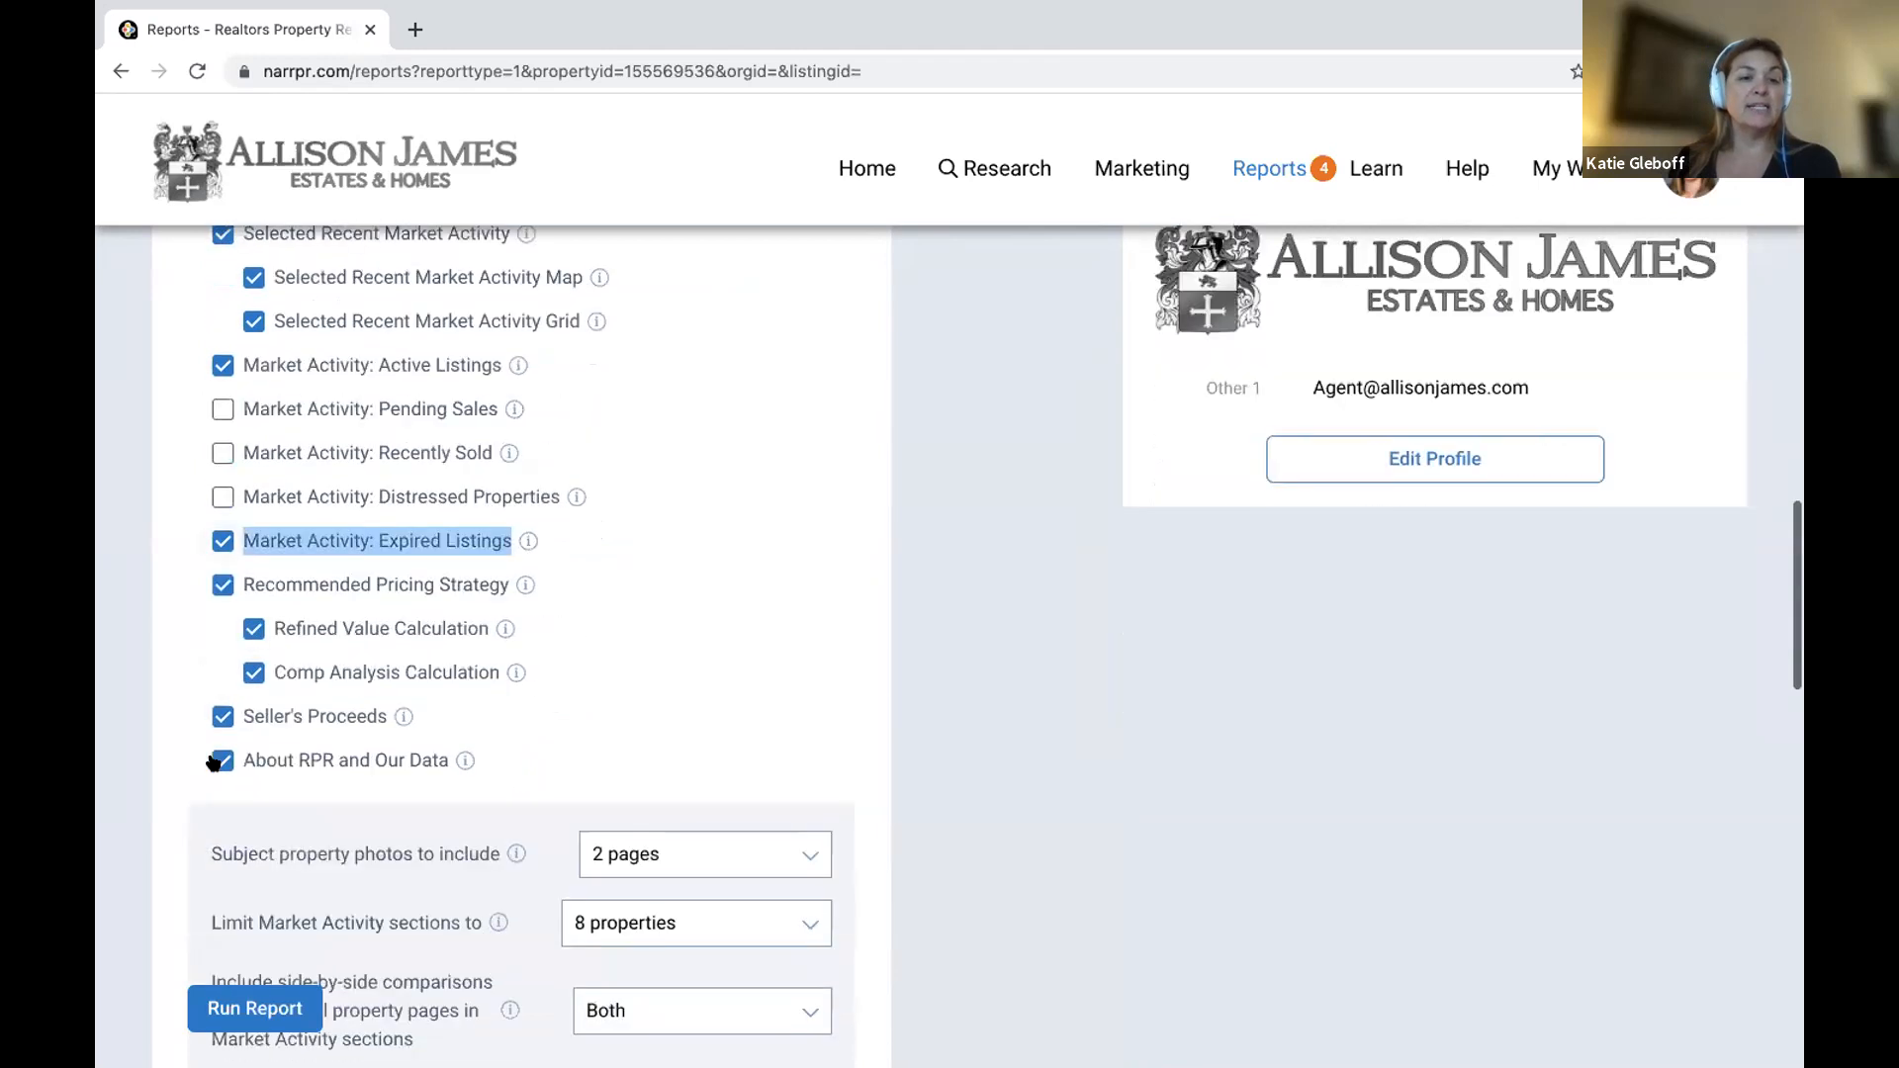
{"action": "mouse_move", "coordinate": [518, 571]}
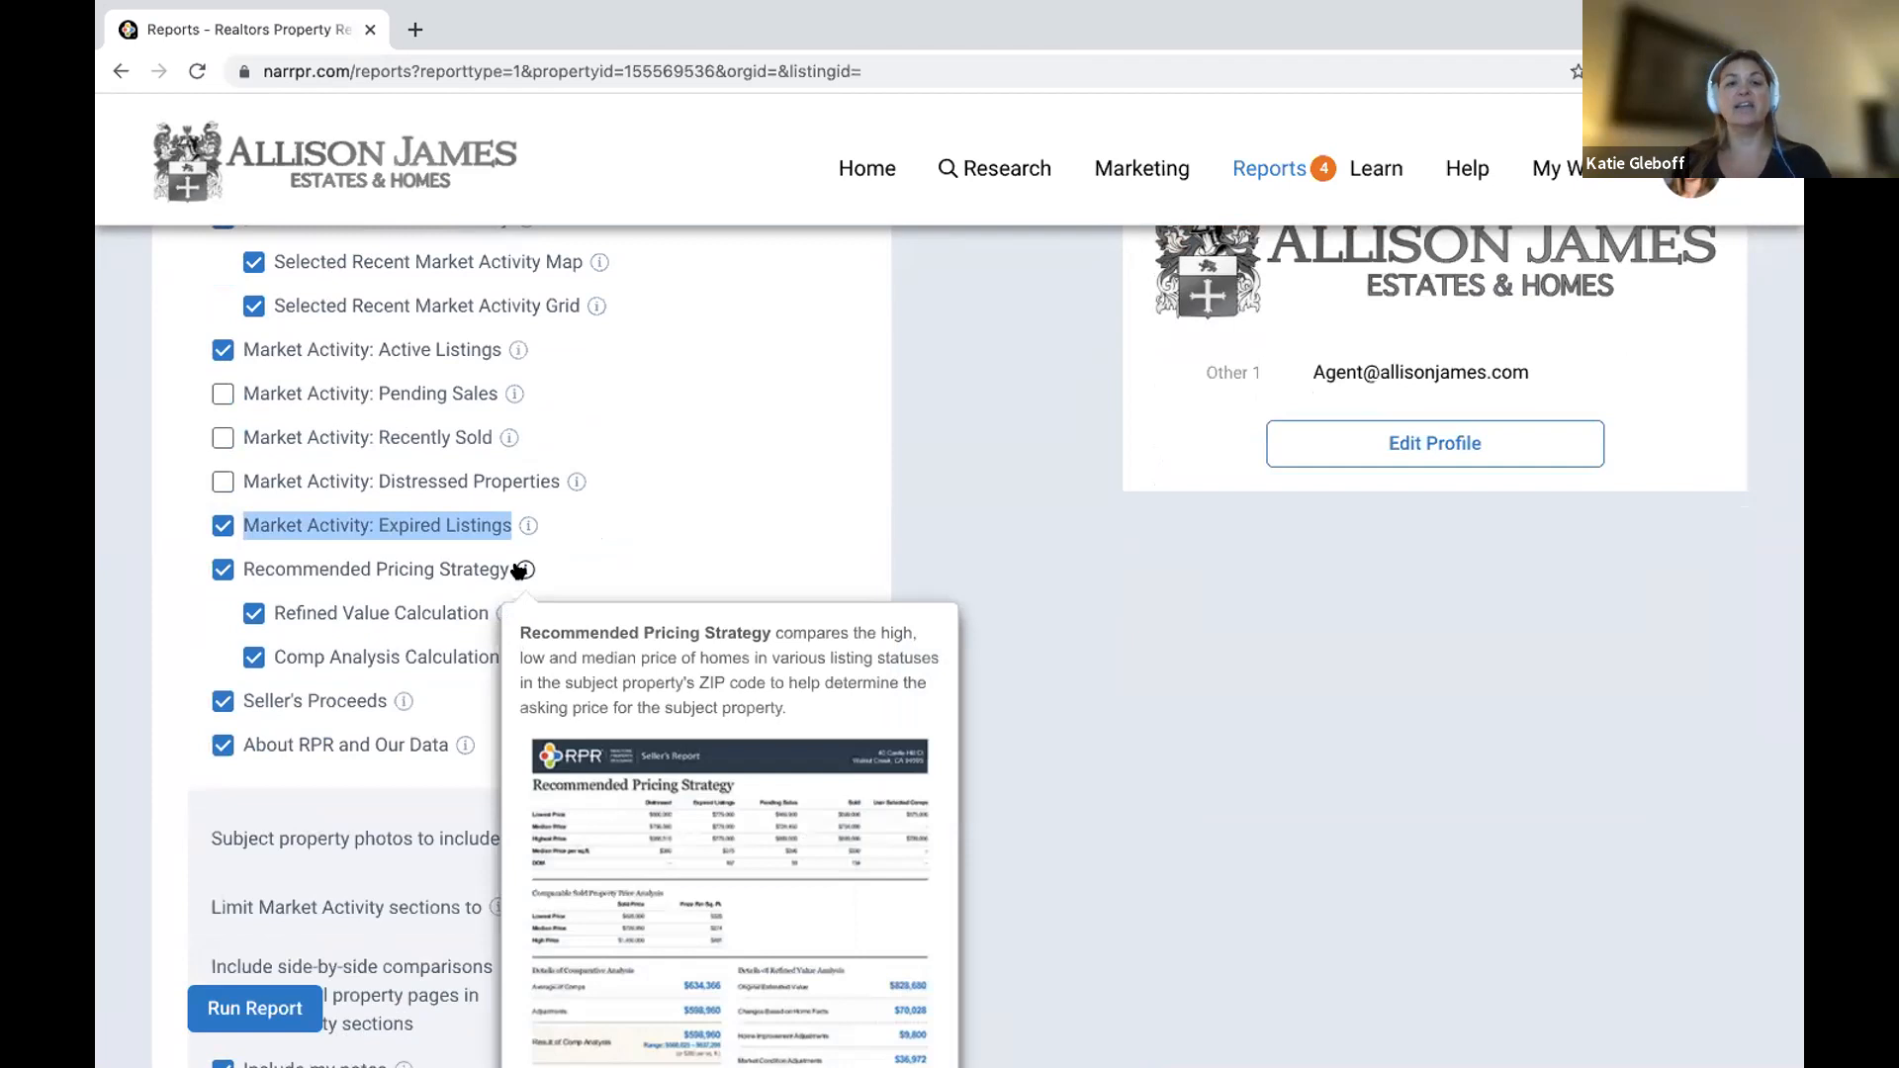
{"action": "mouse_move", "coordinate": [505, 614]}
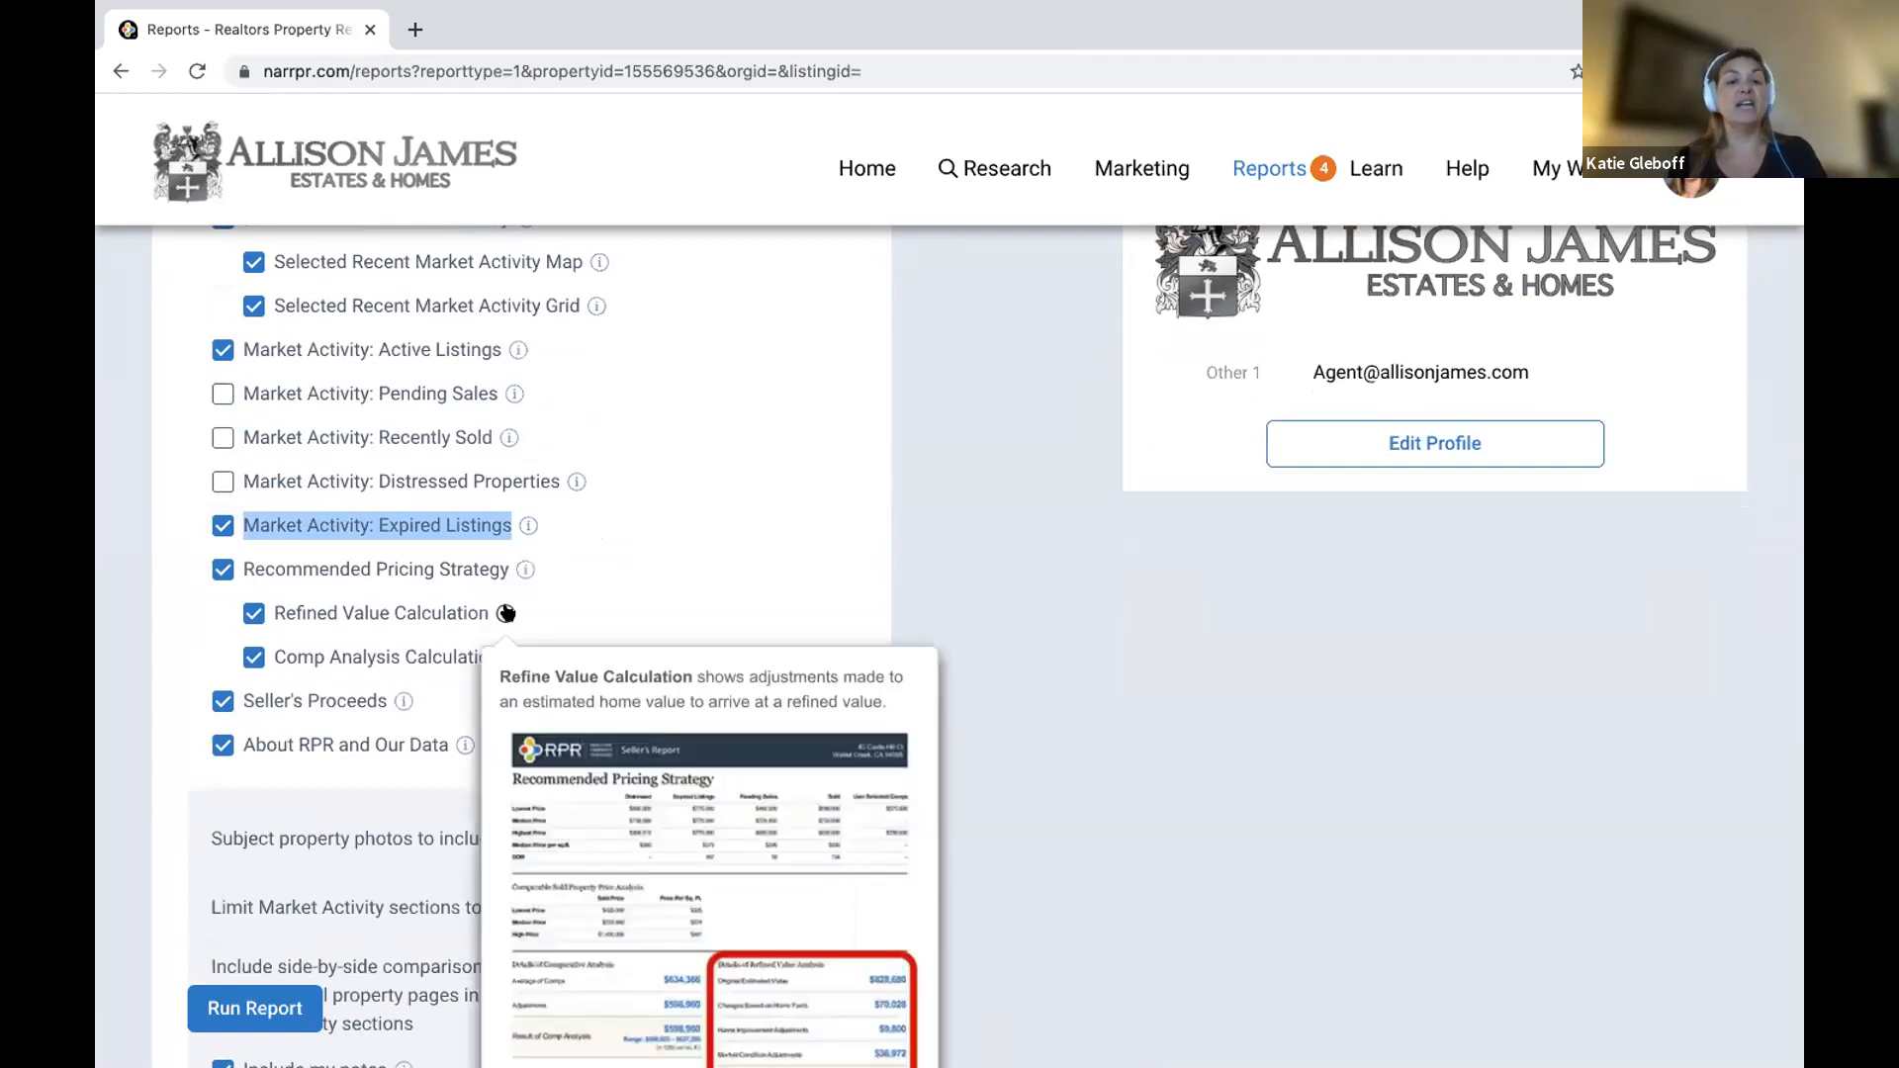
{"action": "scroll", "coordinate": [505, 613], "scroll_direction": "down", "scroll_amount": 2}
{"action": "mouse_move", "coordinate": [513, 537]}
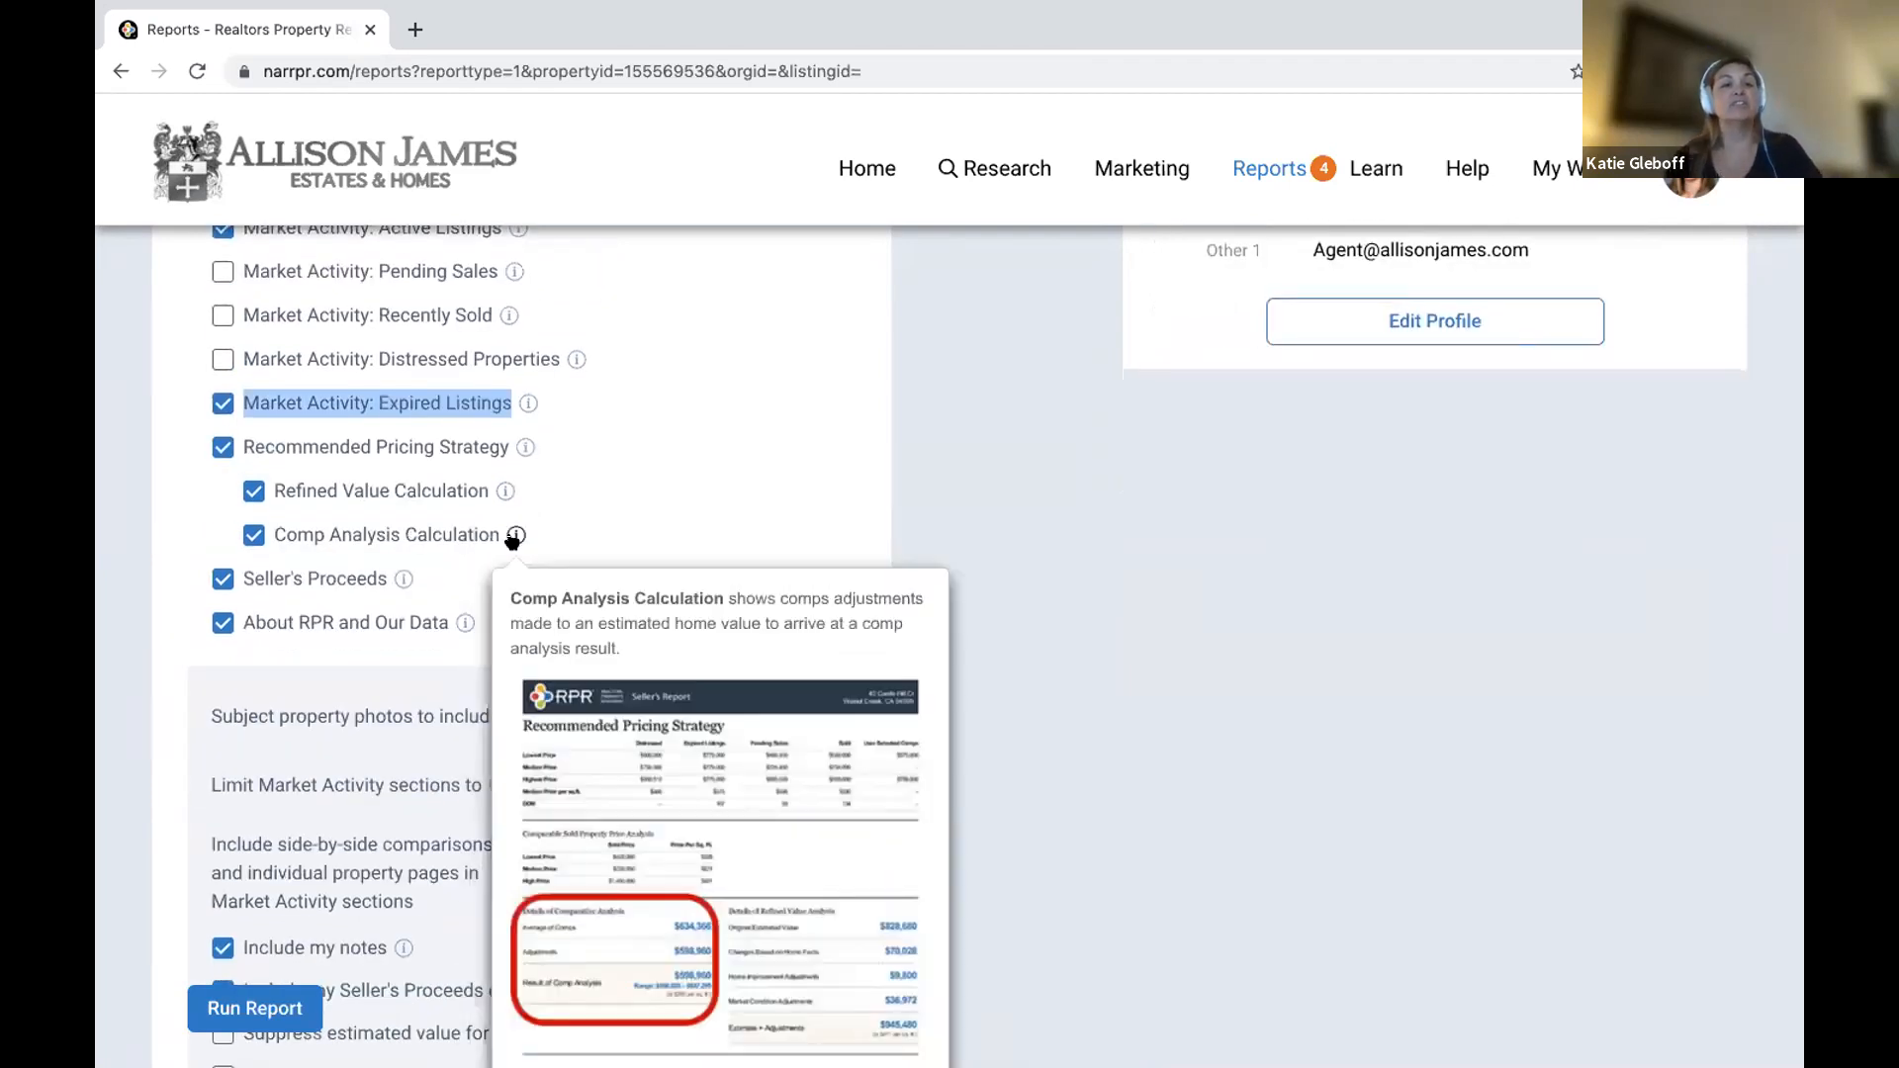
{"action": "mouse_move", "coordinate": [403, 579]}
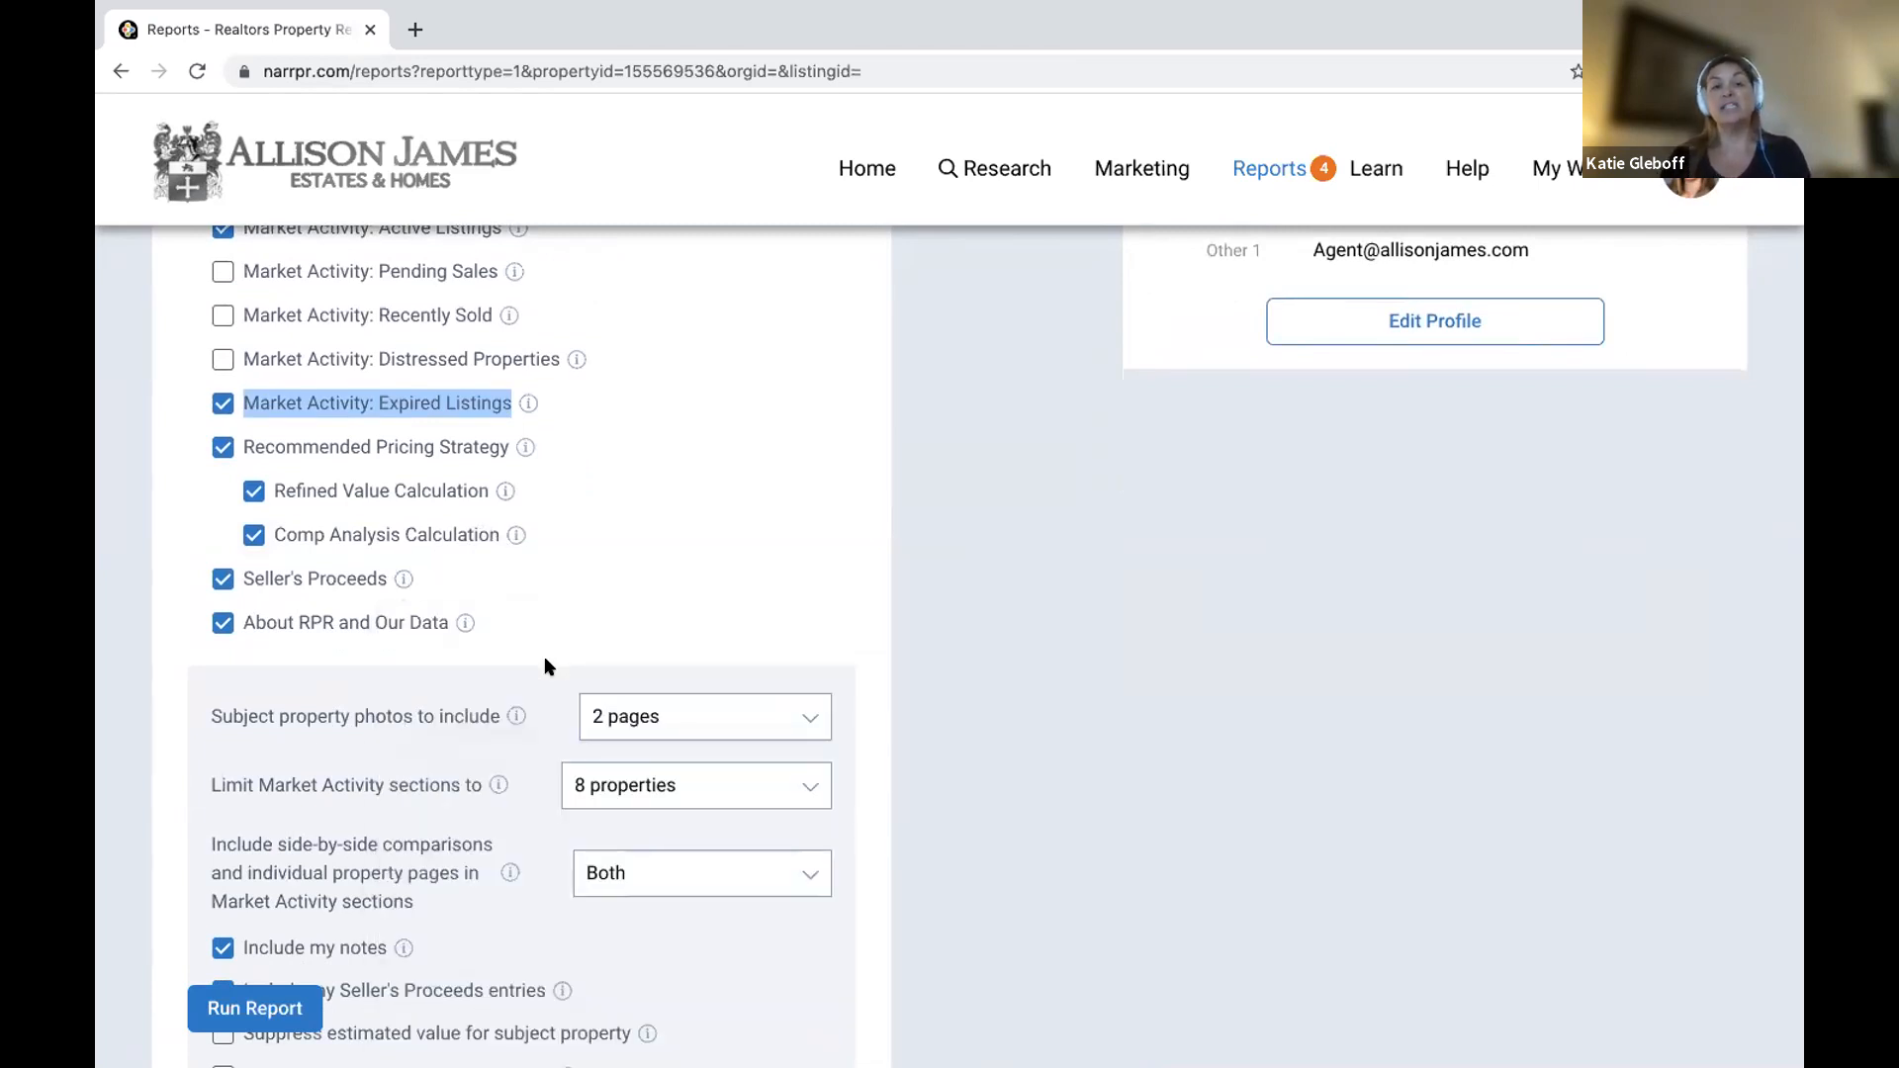
{"action": "left_click", "coordinate": [685, 716]}
{"action": "left_click", "coordinate": [406, 785]}
{"action": "left_click", "coordinate": [654, 784]}
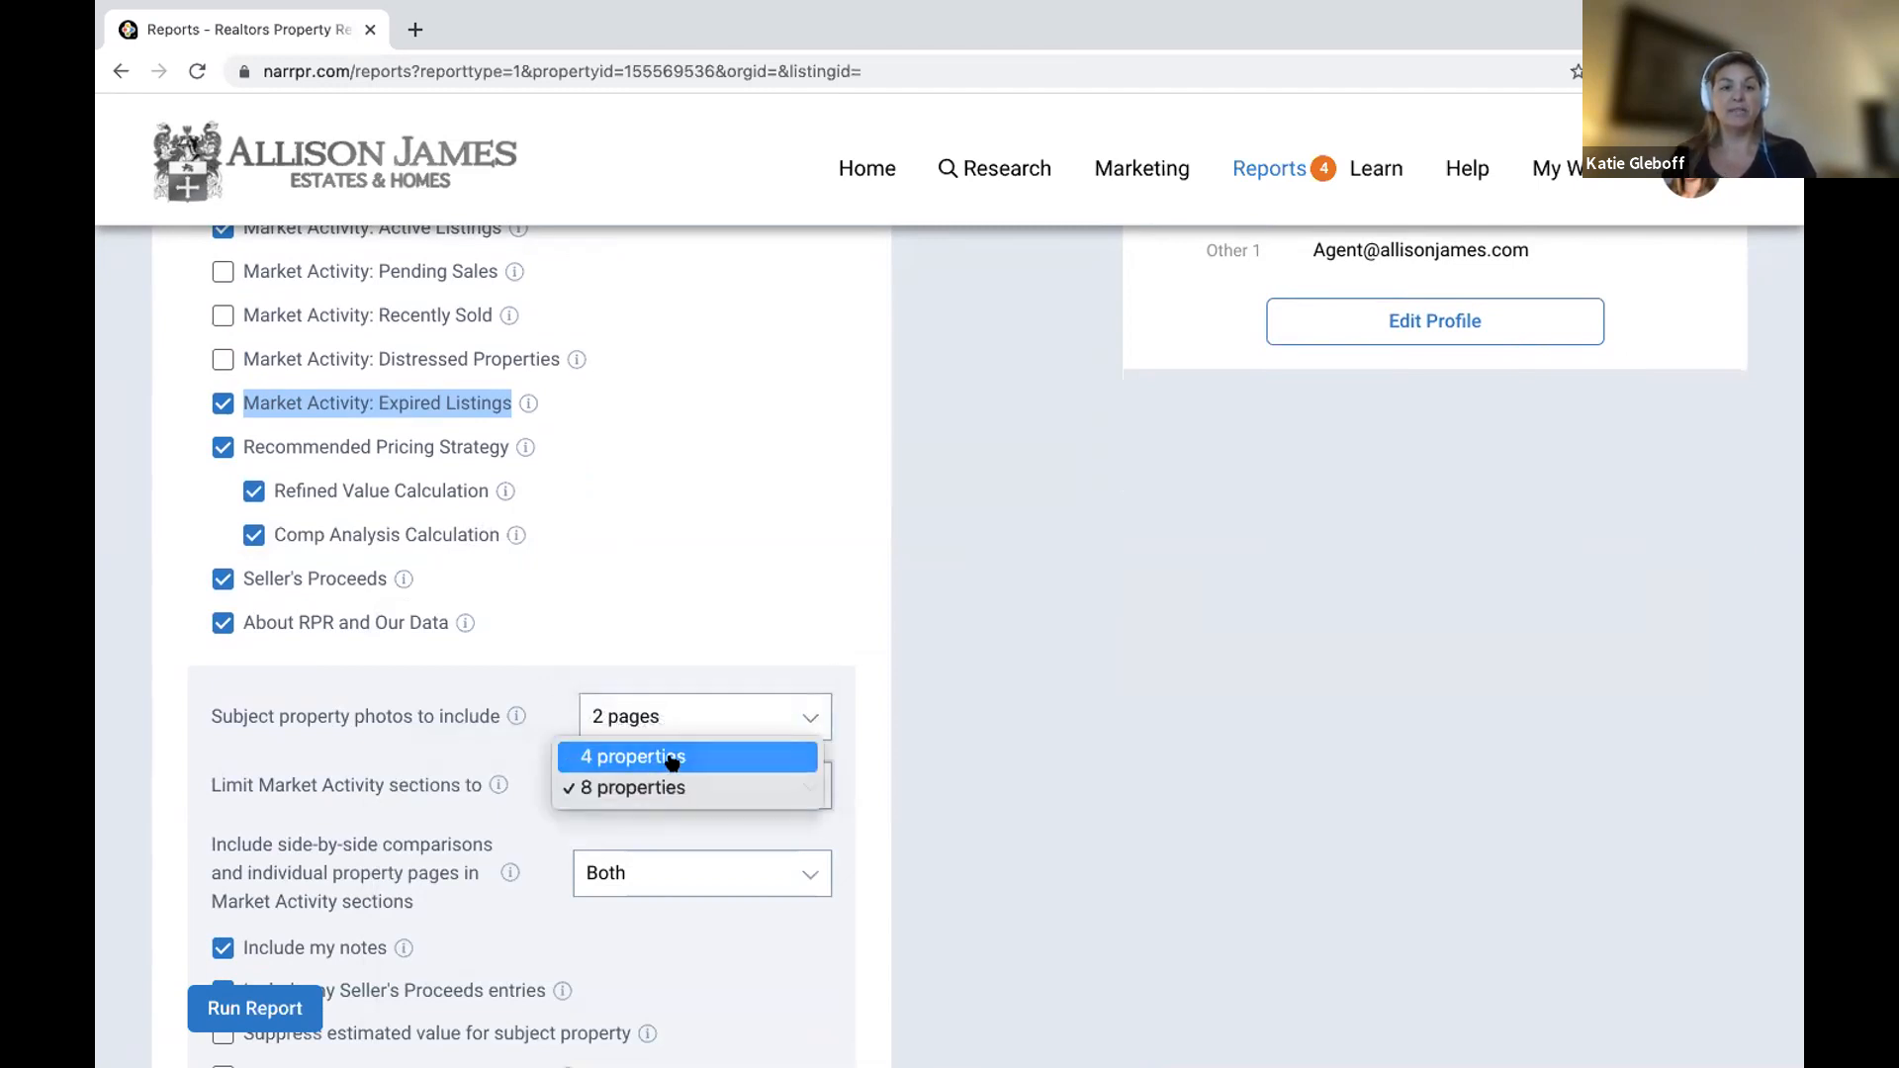
{"action": "left_click", "coordinate": [676, 758]}
{"action": "scroll", "coordinate": [380, 920], "scroll_direction": "down", "scroll_amount": 4}
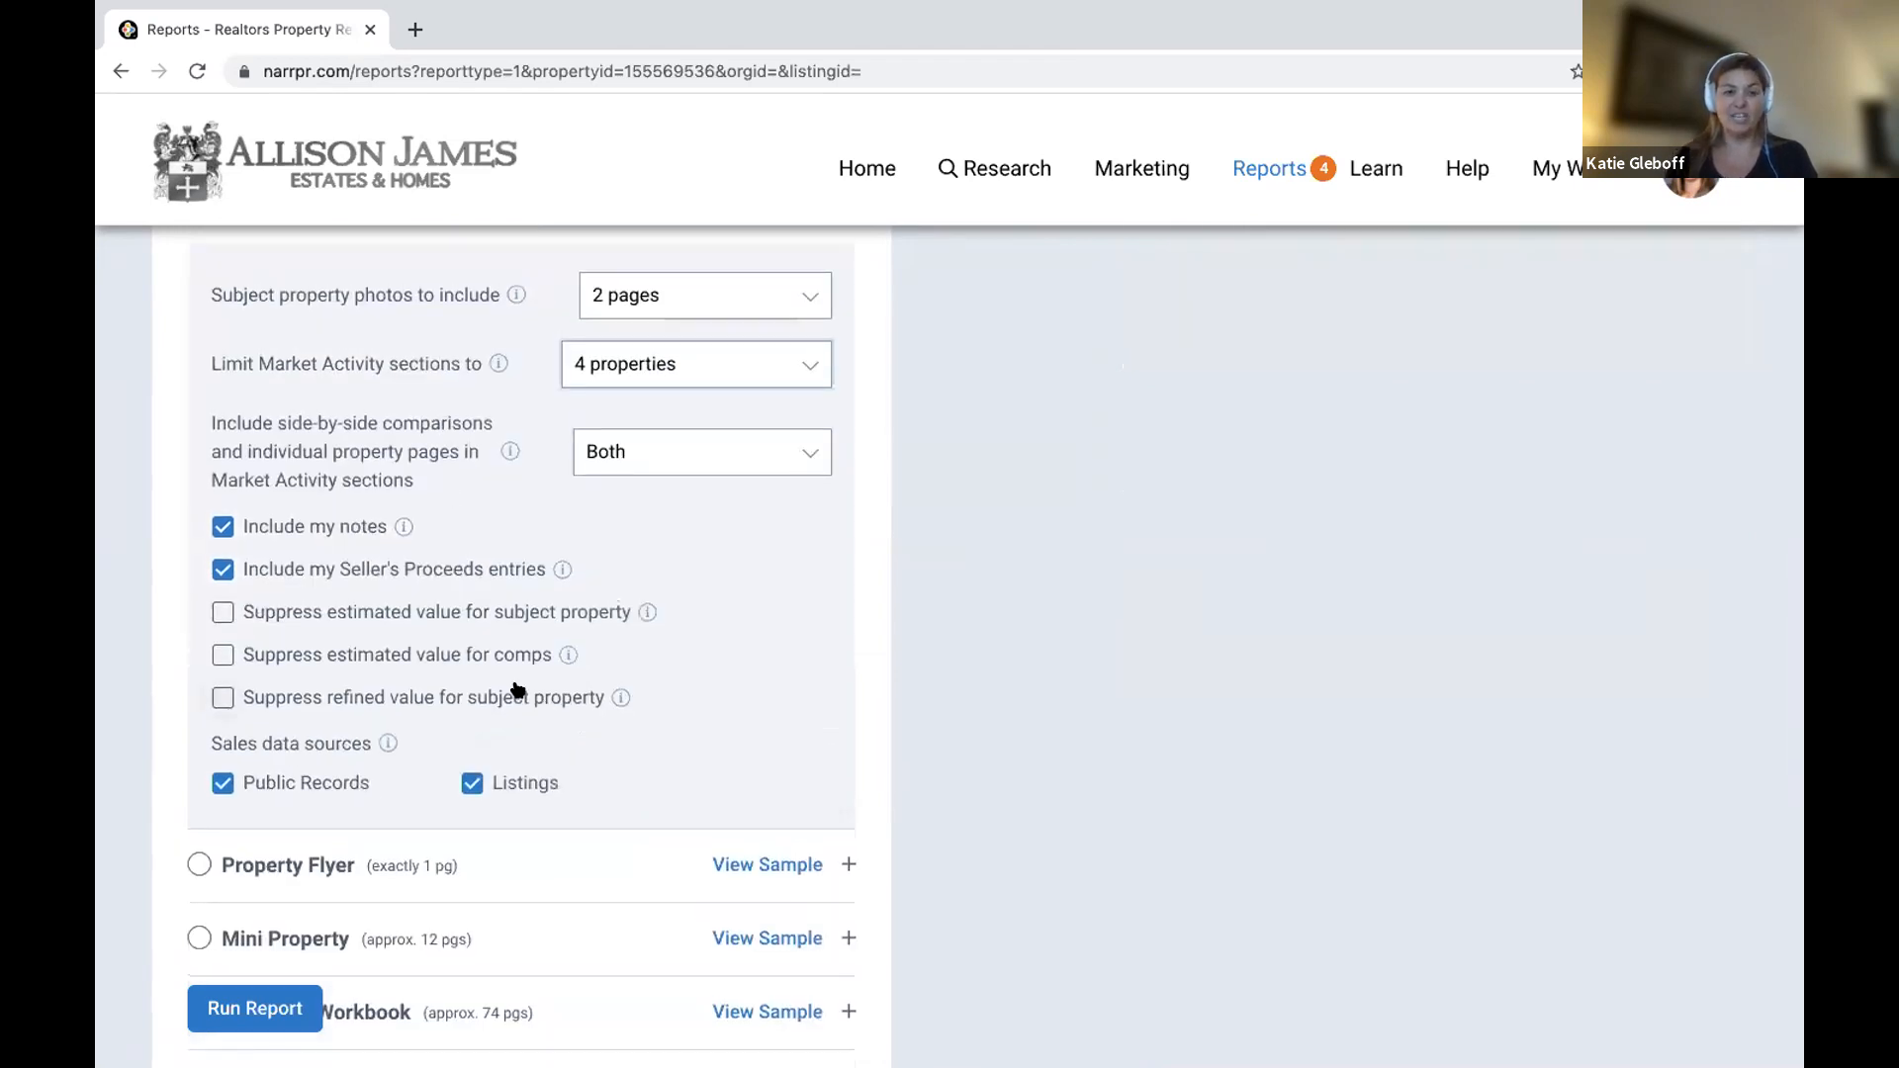
{"action": "scroll", "coordinate": [330, 880], "scroll_direction": "down", "scroll_amount": 3}
{"action": "scroll", "coordinate": [330, 881], "scroll_direction": "down", "scroll_amount": 5}
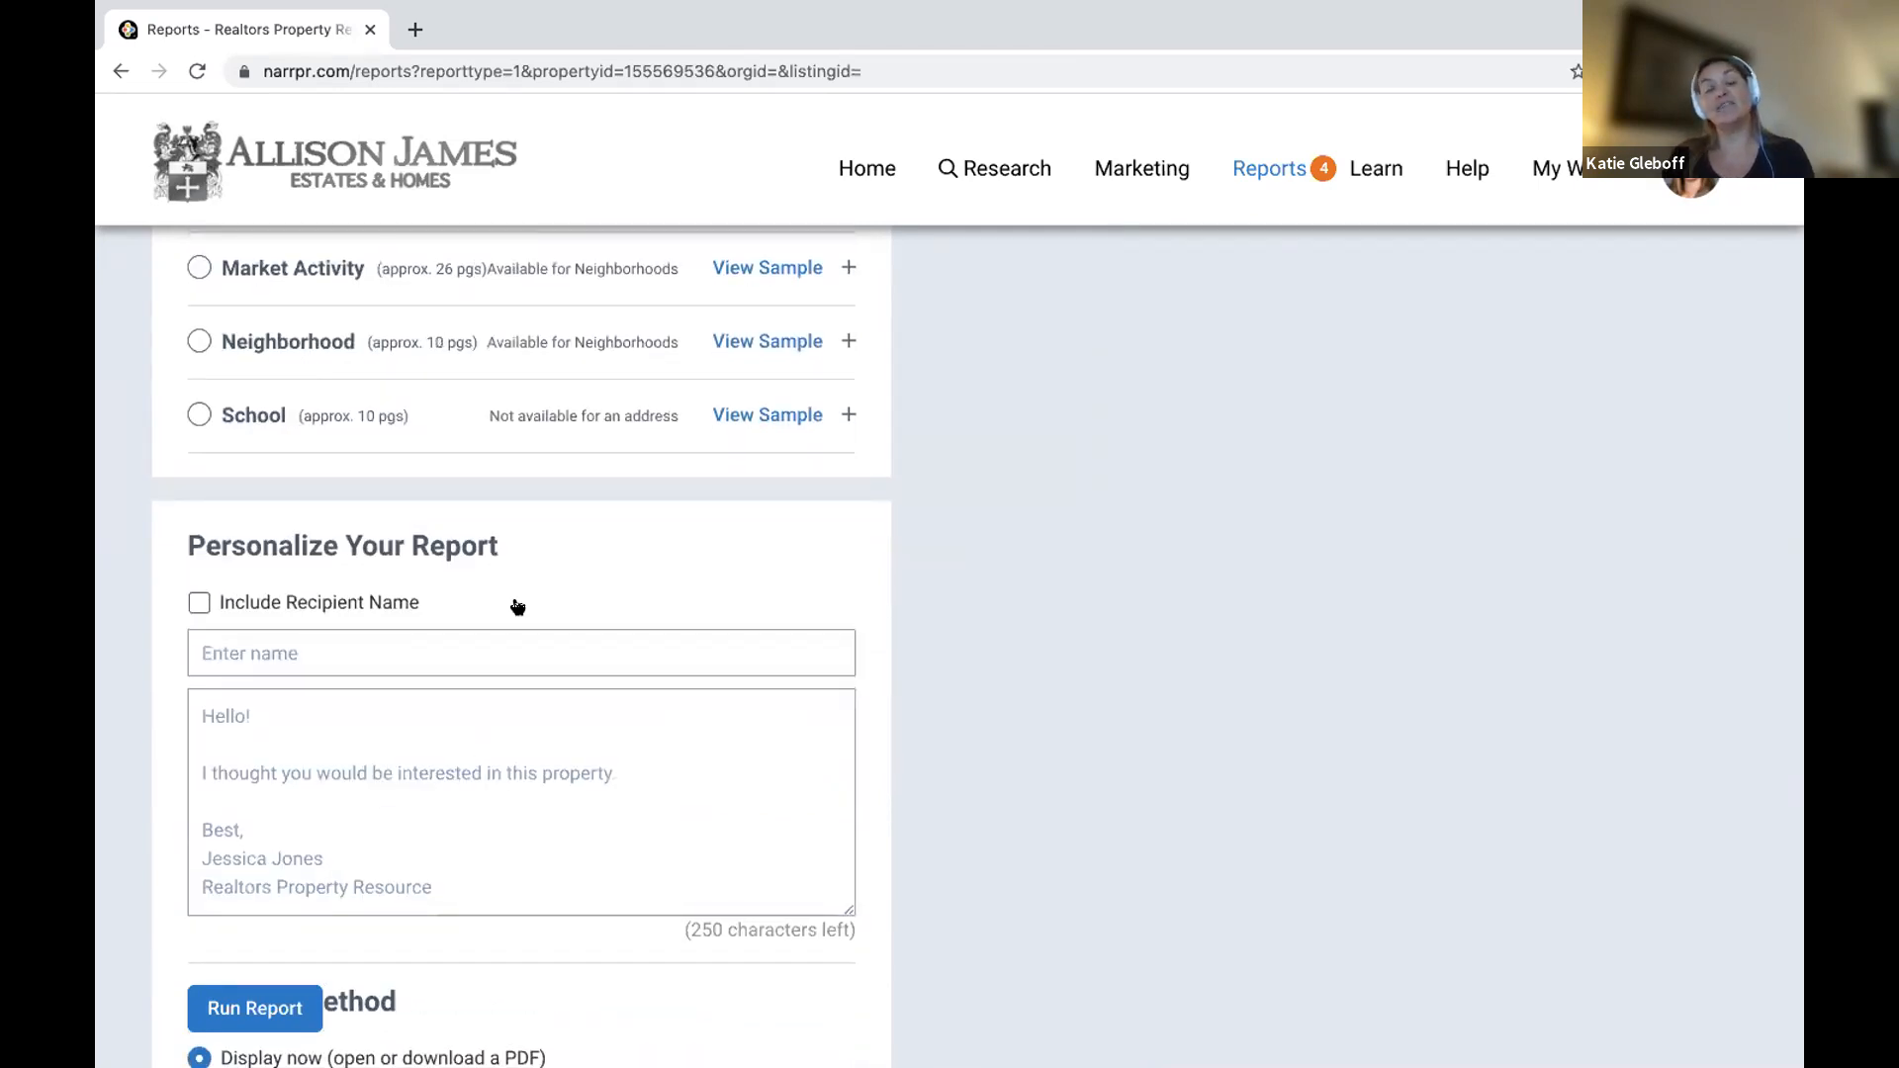
{"action": "left_click", "coordinate": [290, 1002]}
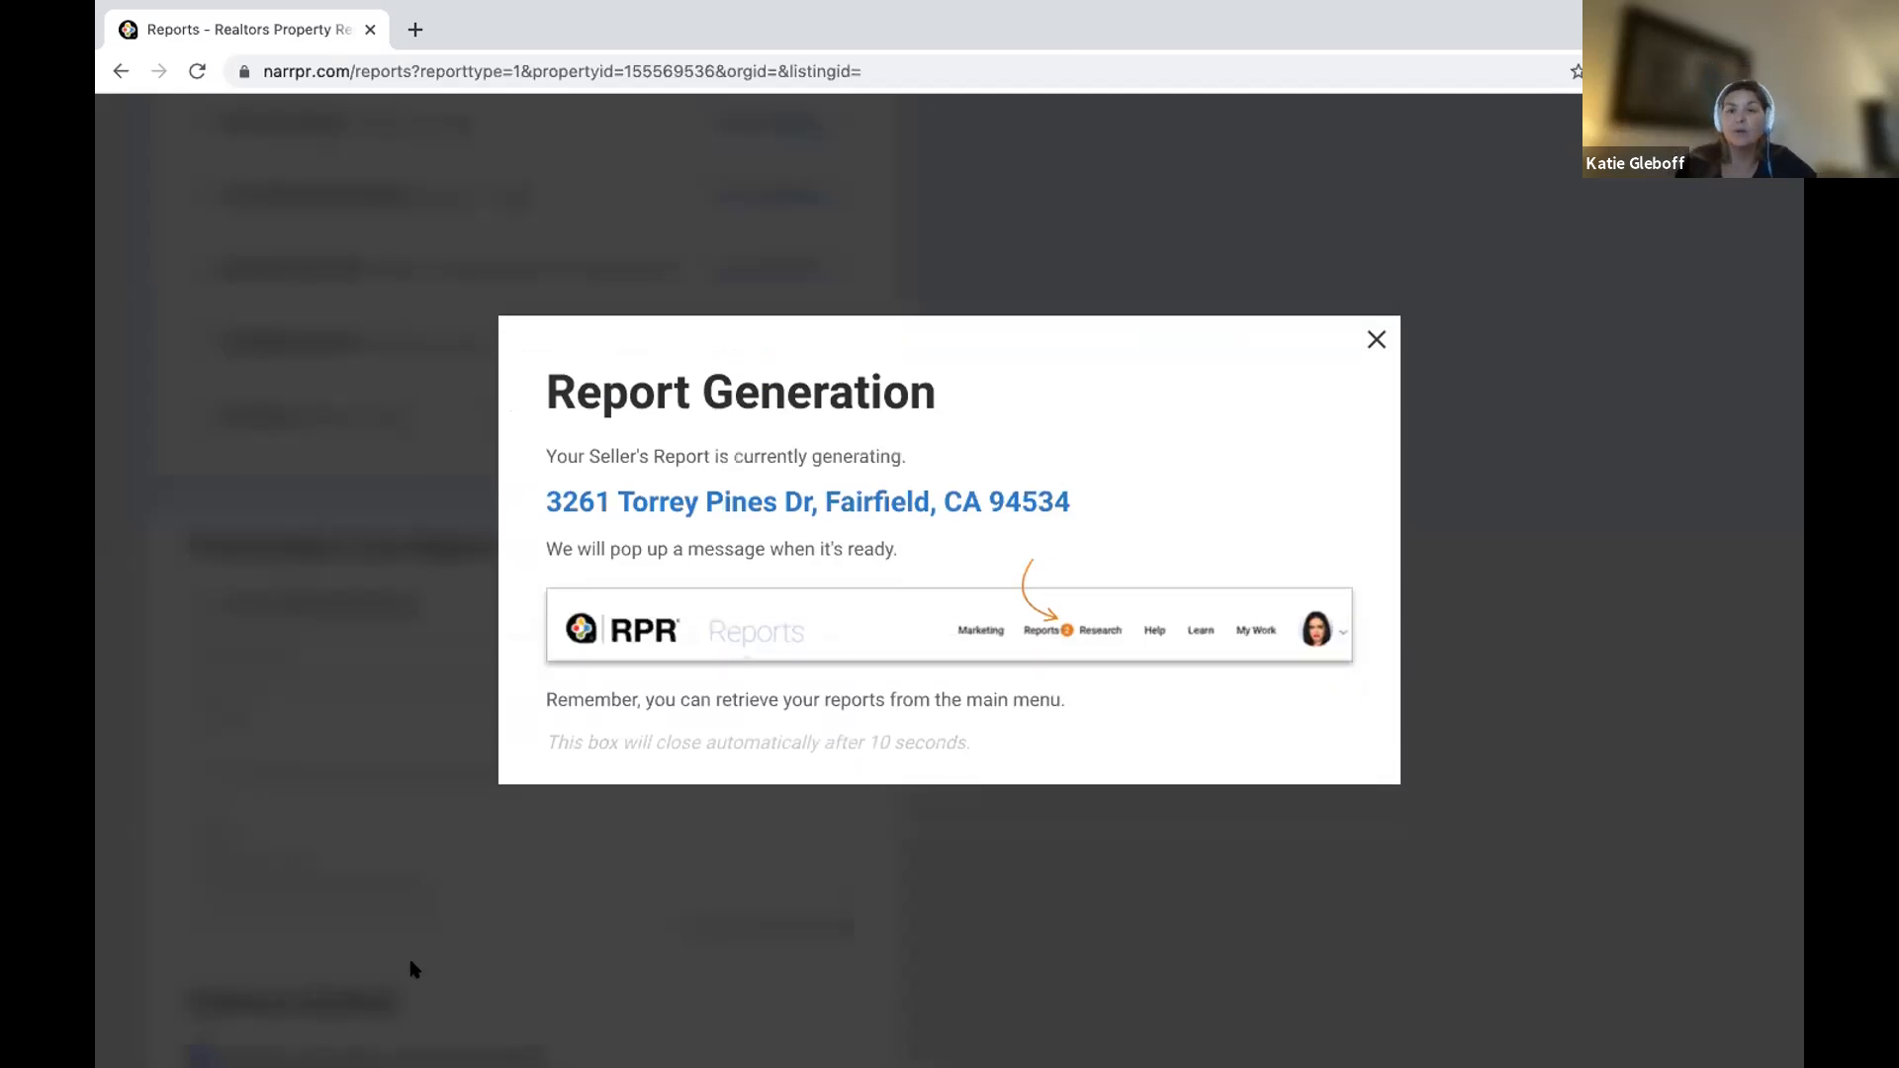
{"action": "left_click", "coordinate": [1376, 339]}
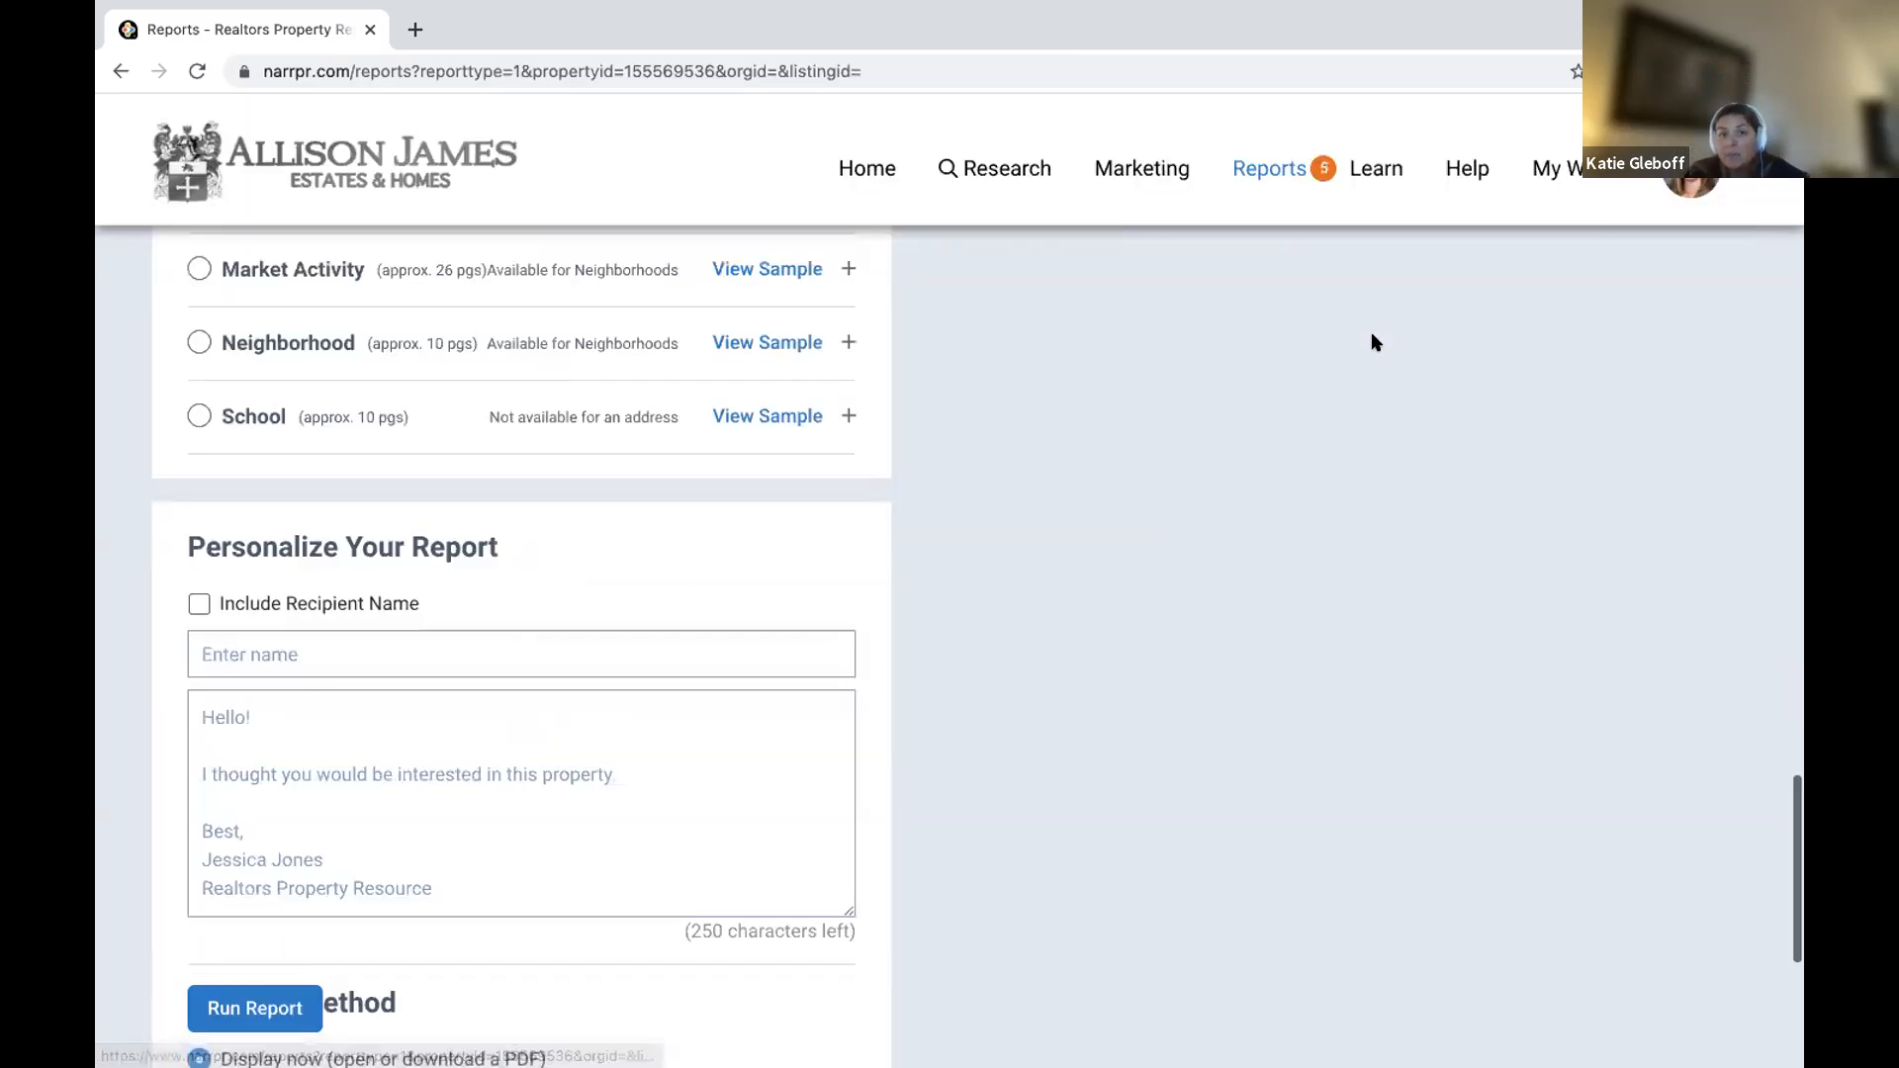
{"action": "scroll", "coordinate": [632, 605], "scroll_direction": "up", "scroll_amount": 15}
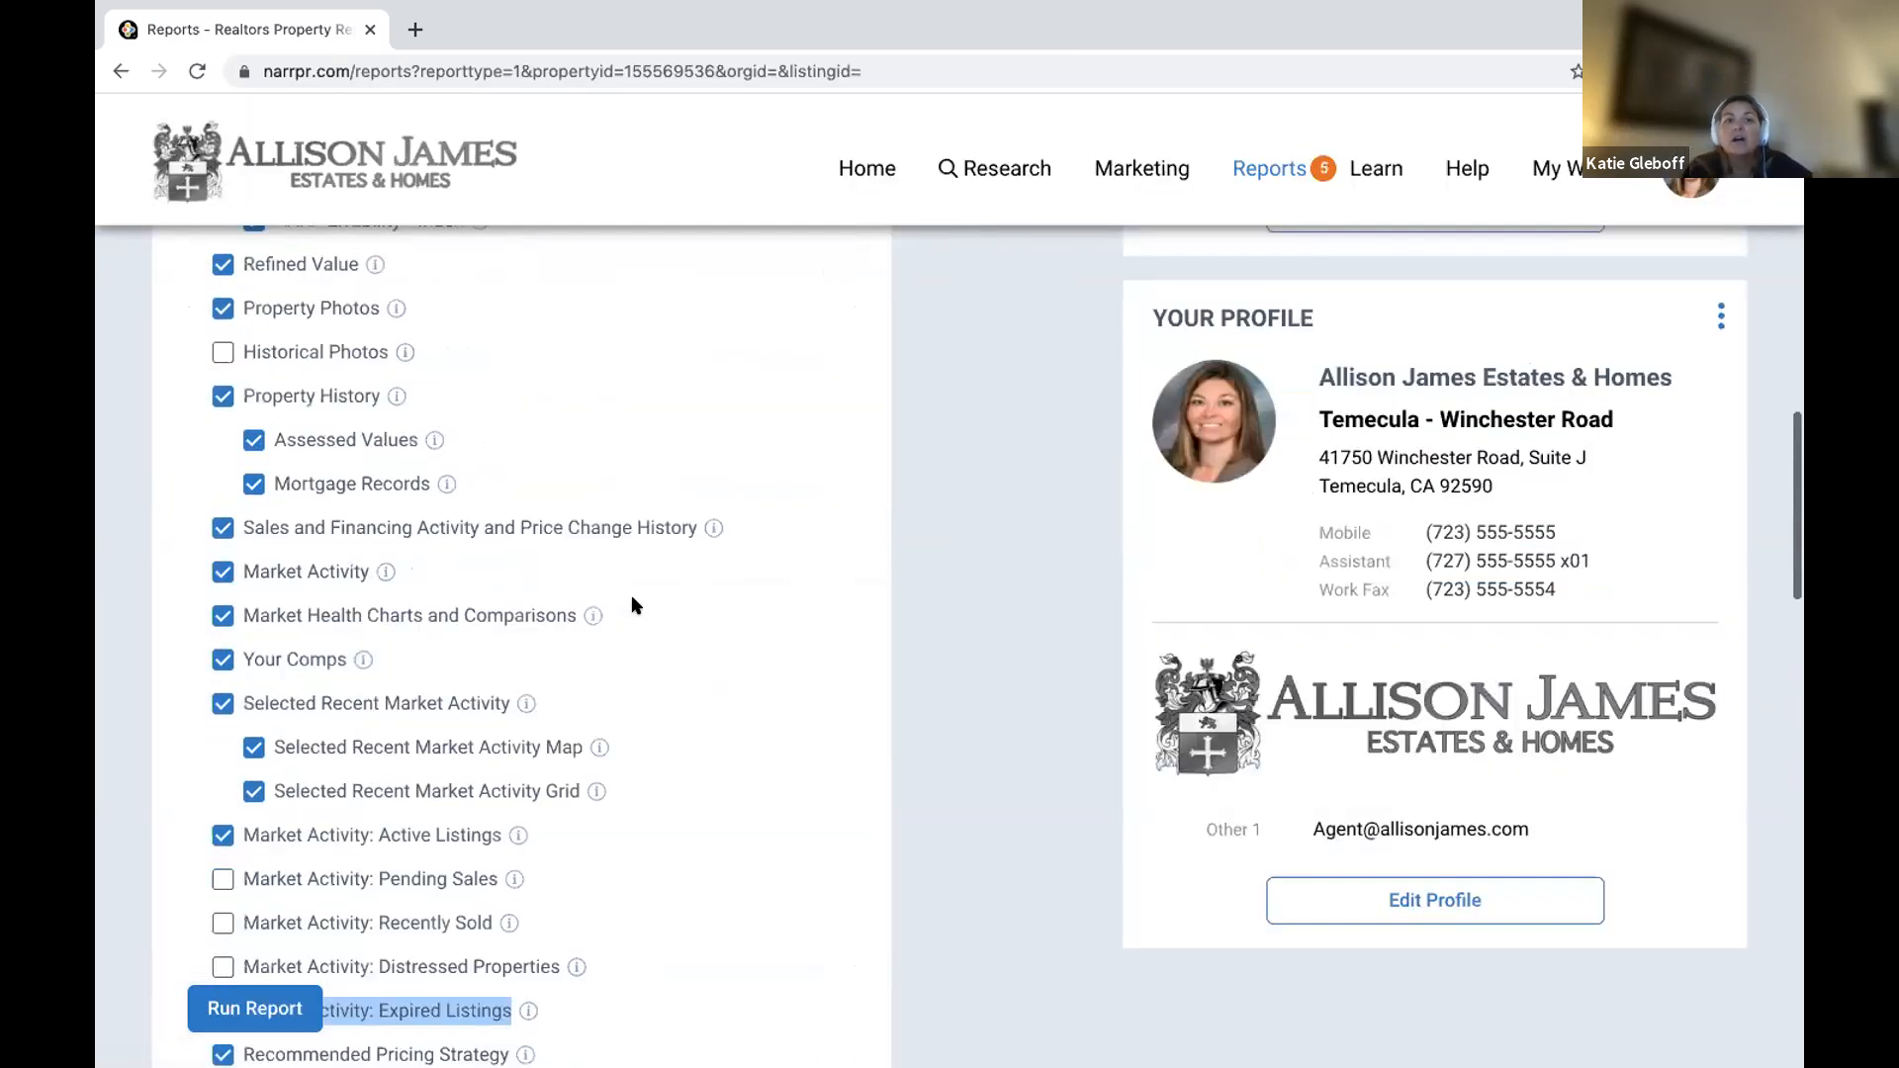
{"action": "scroll", "coordinate": [634, 606], "scroll_direction": "up", "scroll_amount": 10}
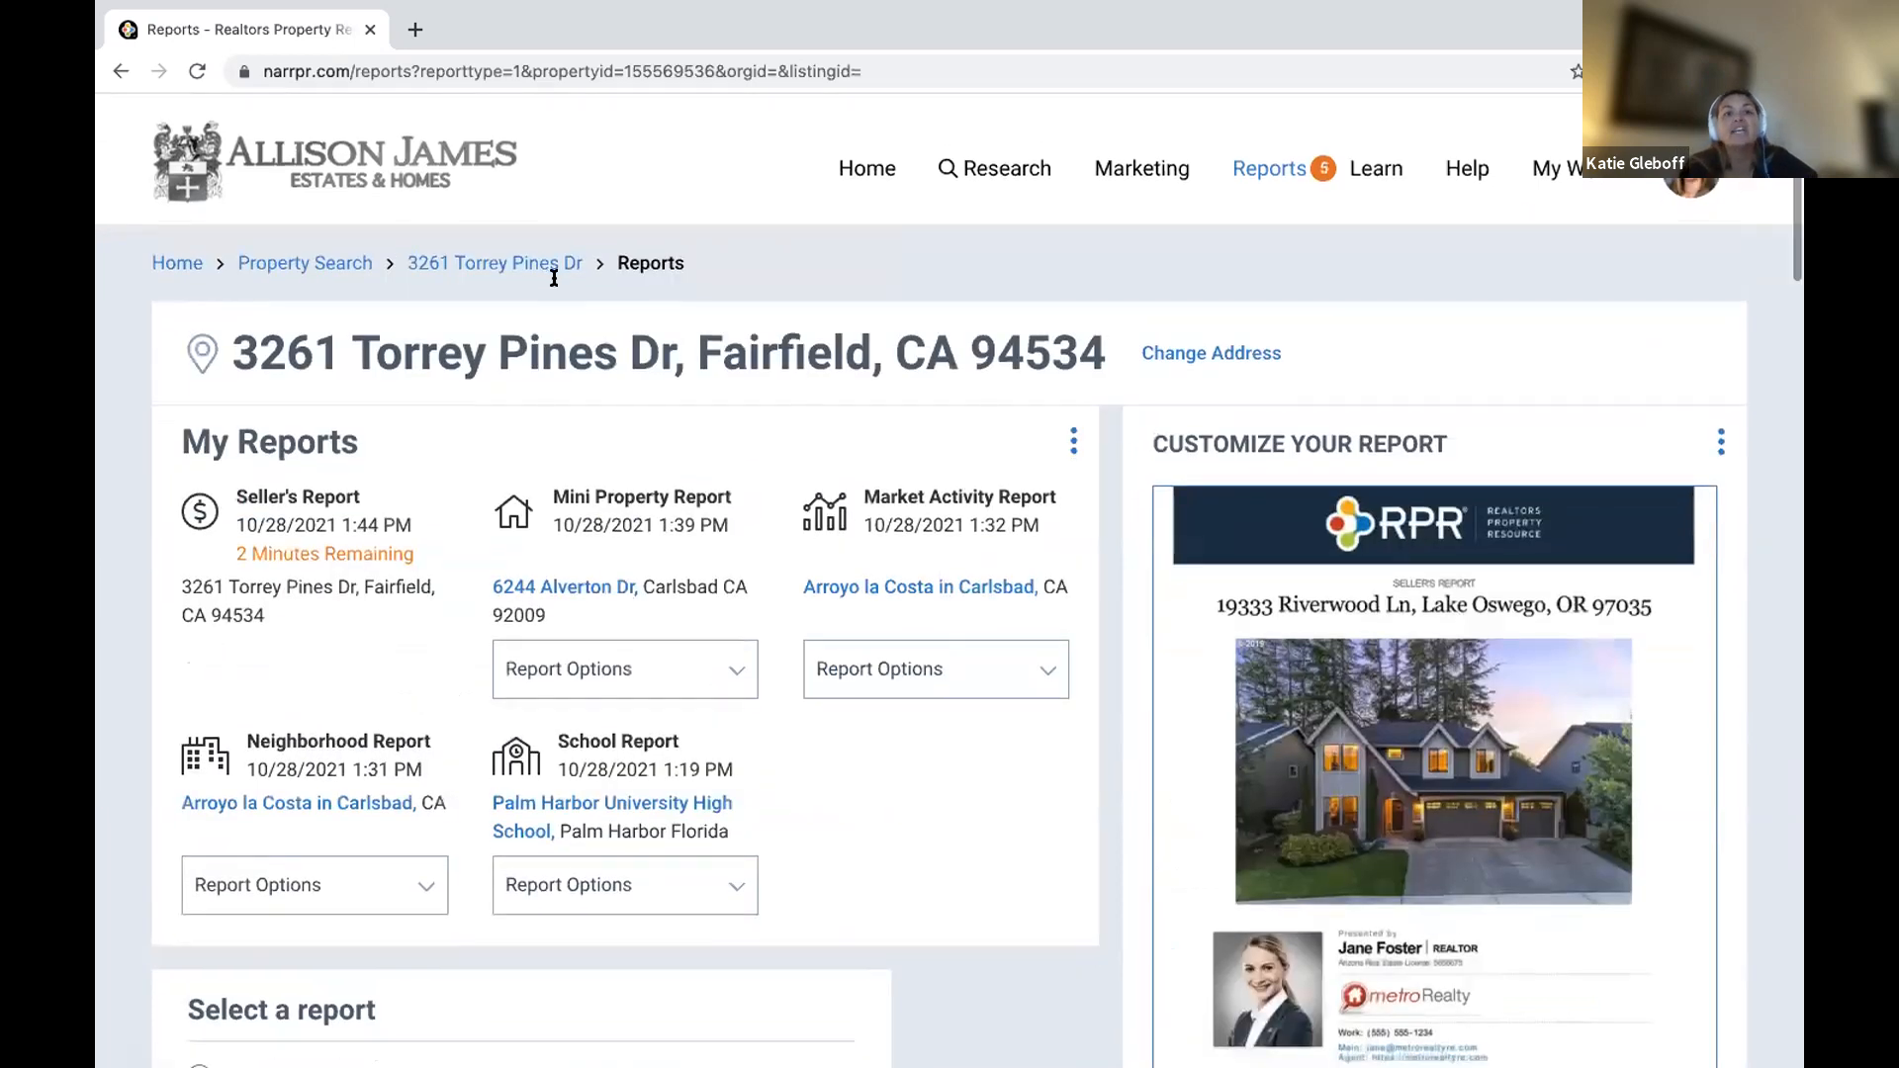
{"action": "left_click", "coordinate": [540, 265]}
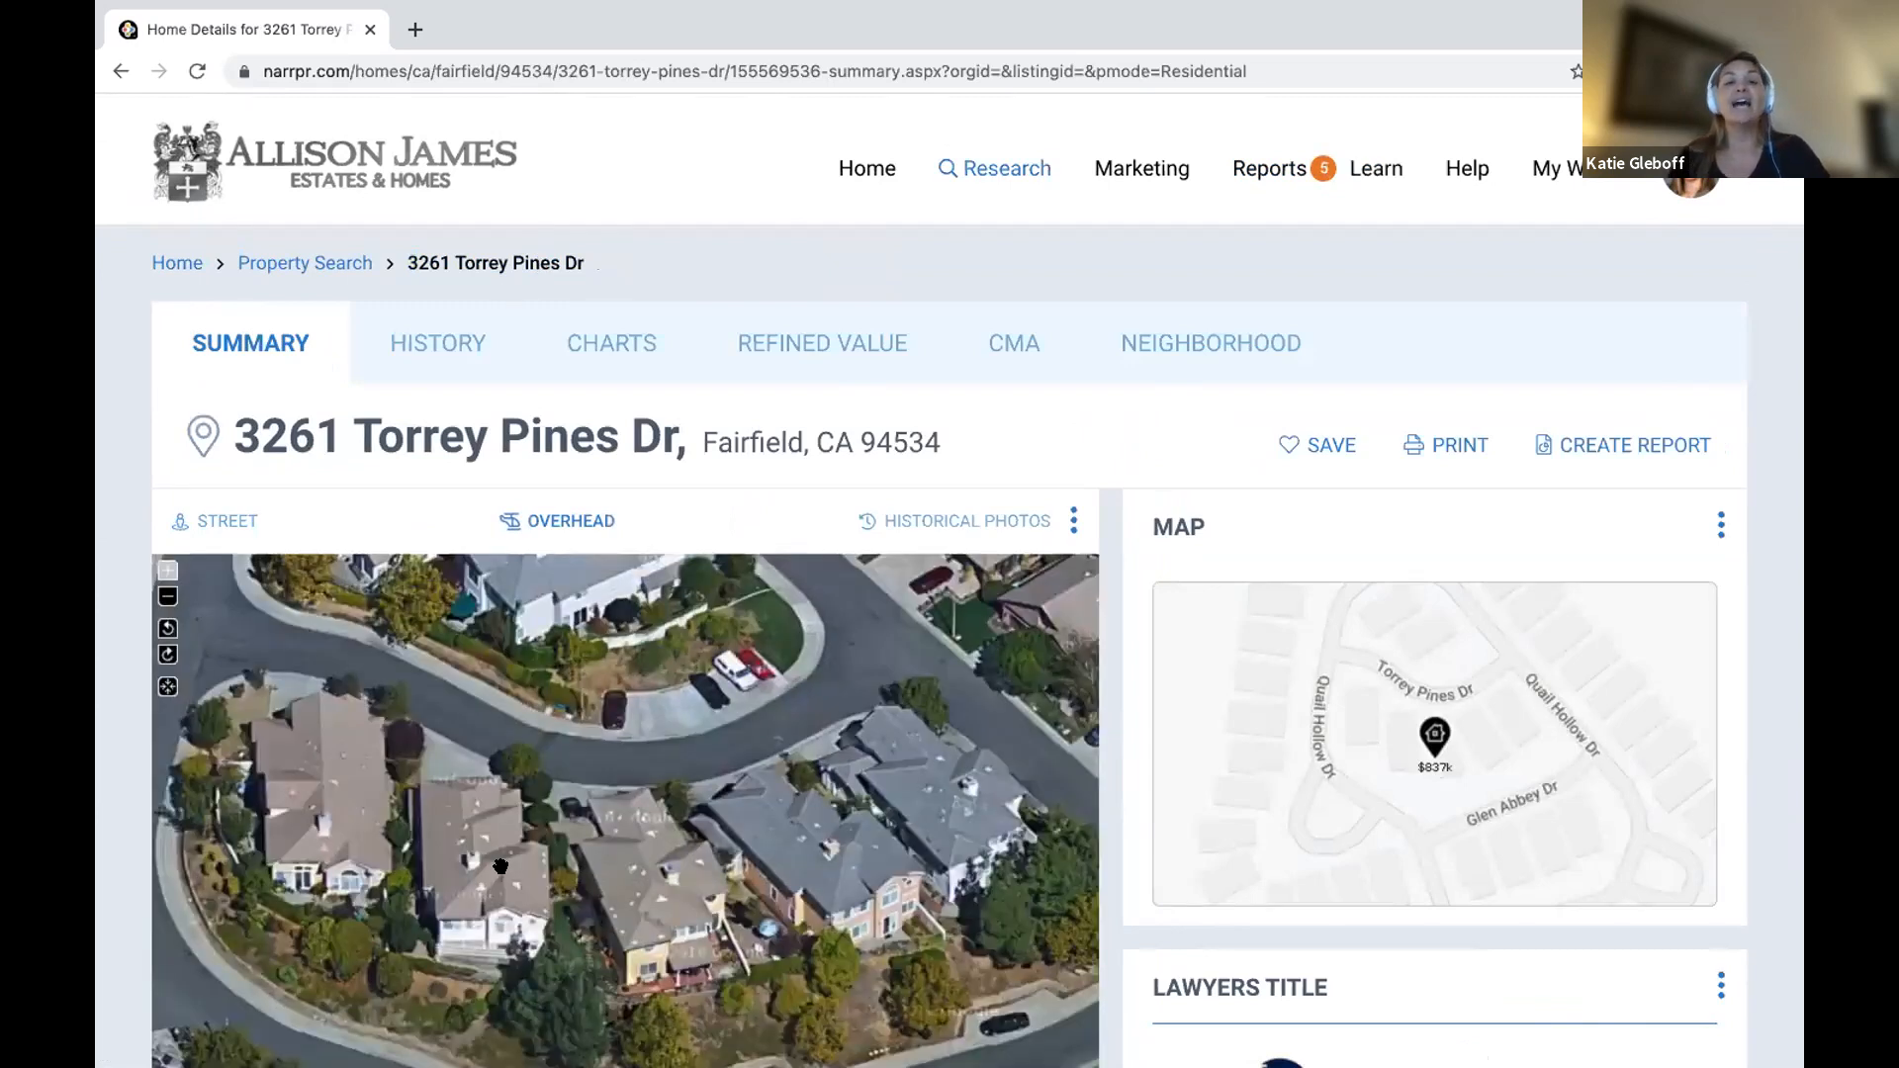
Go to the property's My Updates photos and start adding a new photo.
{"action": "scroll", "coordinate": [508, 676], "scroll_direction": "down", "scroll_amount": 3}
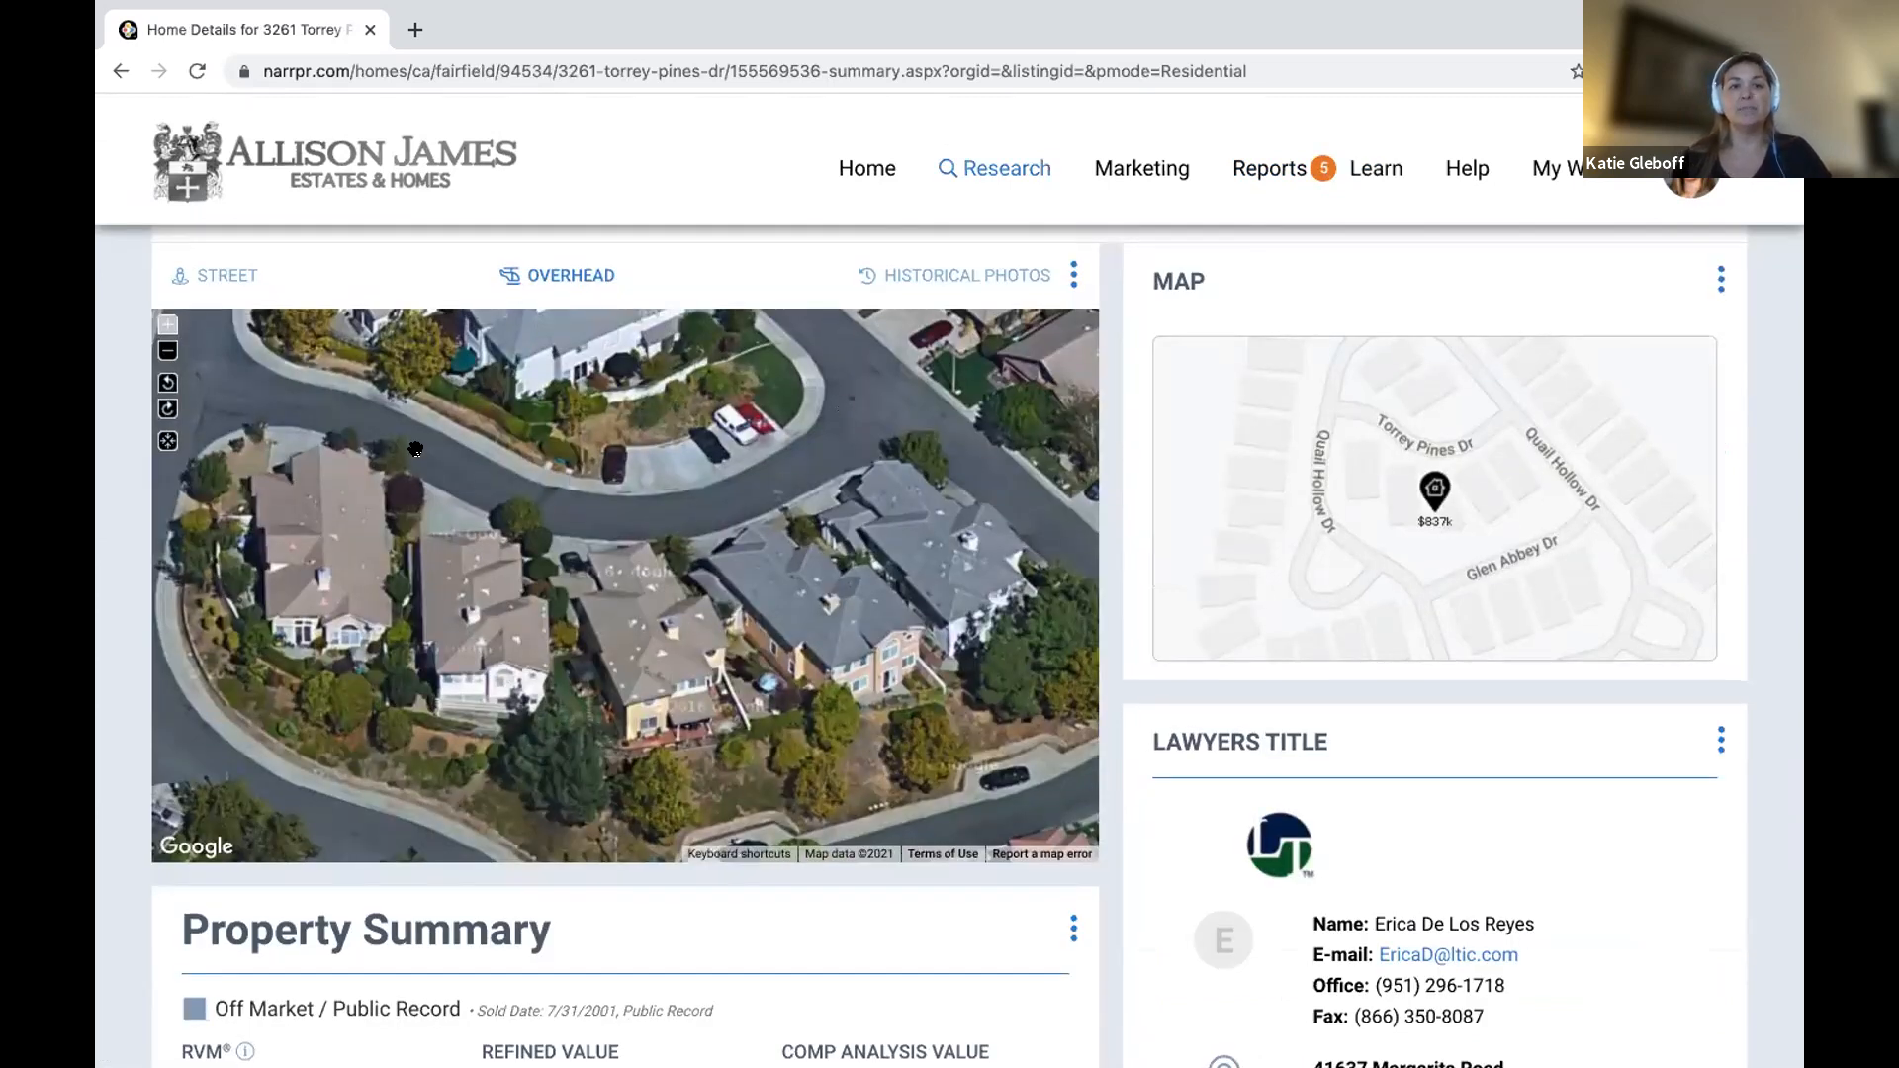
{"action": "scroll", "coordinate": [386, 534], "scroll_direction": "up", "scroll_amount": 2}
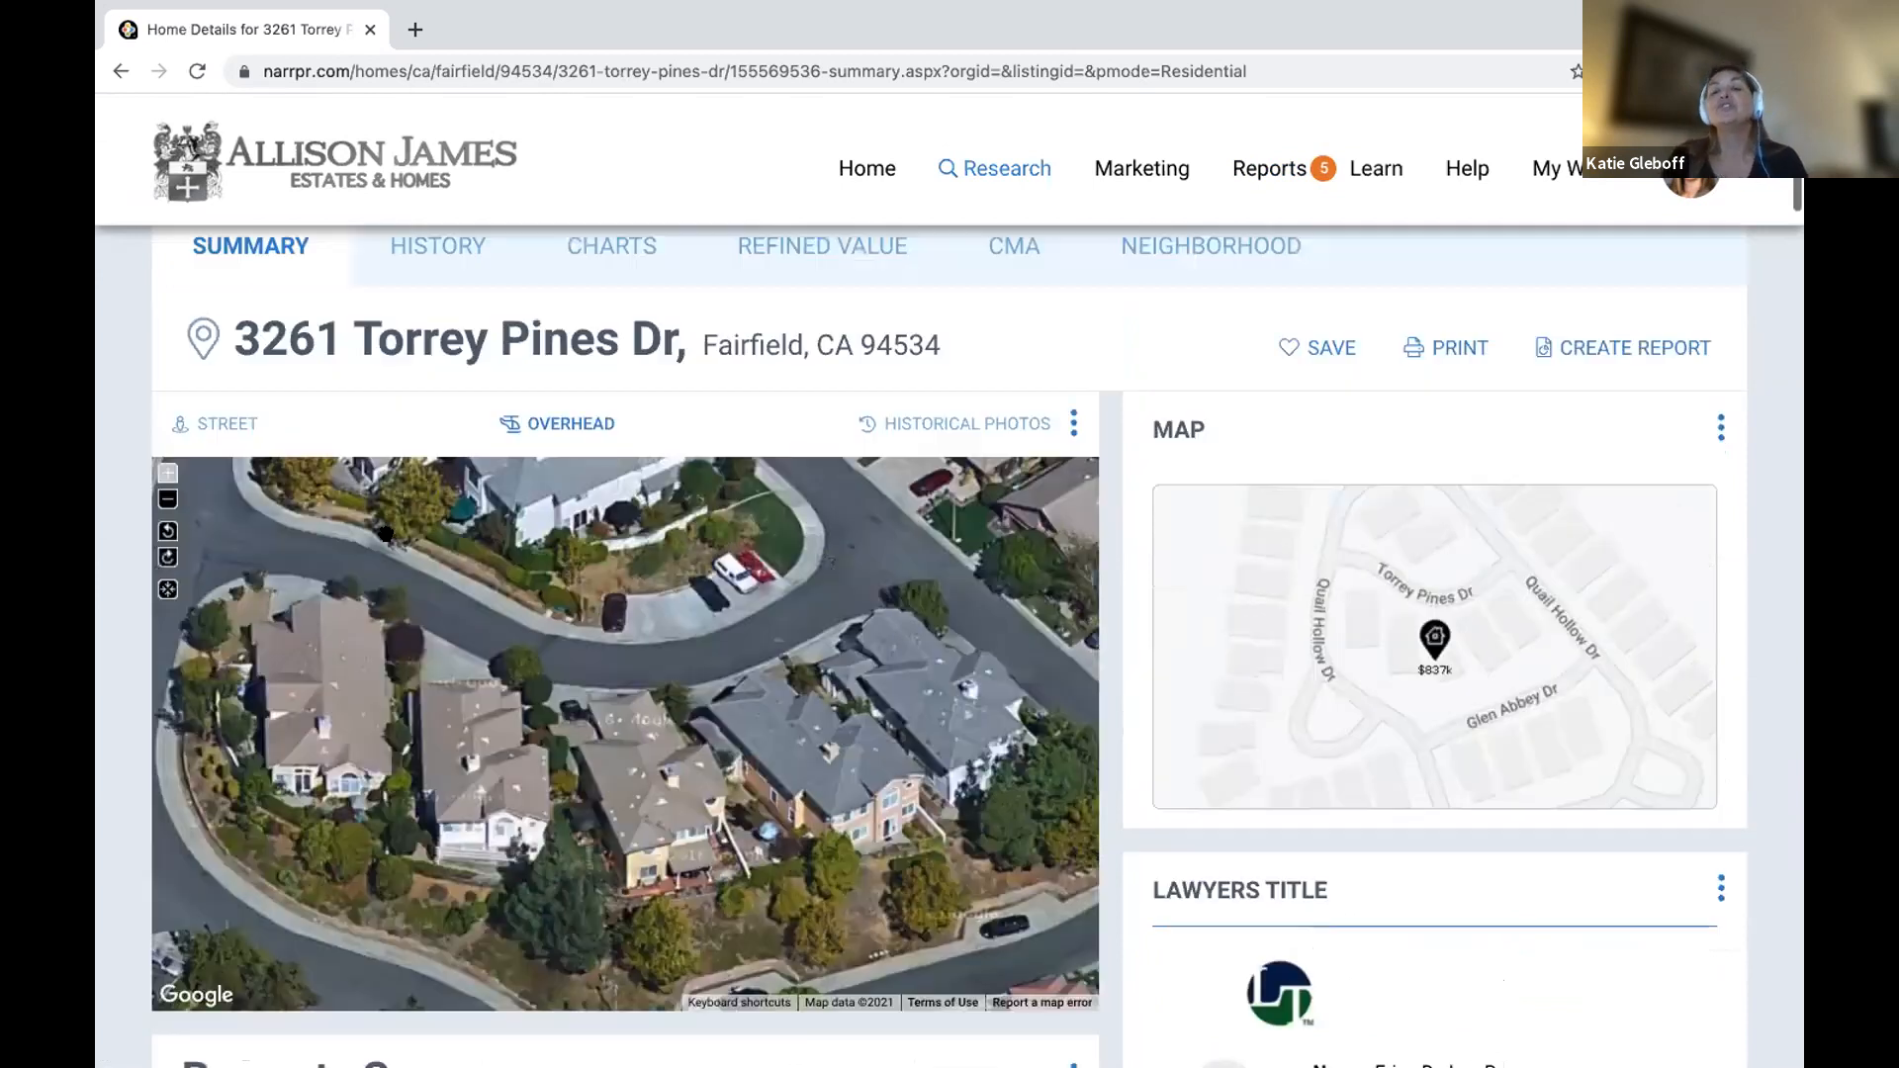
{"action": "scroll", "coordinate": [386, 534], "scroll_direction": "down", "scroll_amount": 3}
{"action": "scroll", "coordinate": [386, 534], "scroll_direction": "down", "scroll_amount": 4}
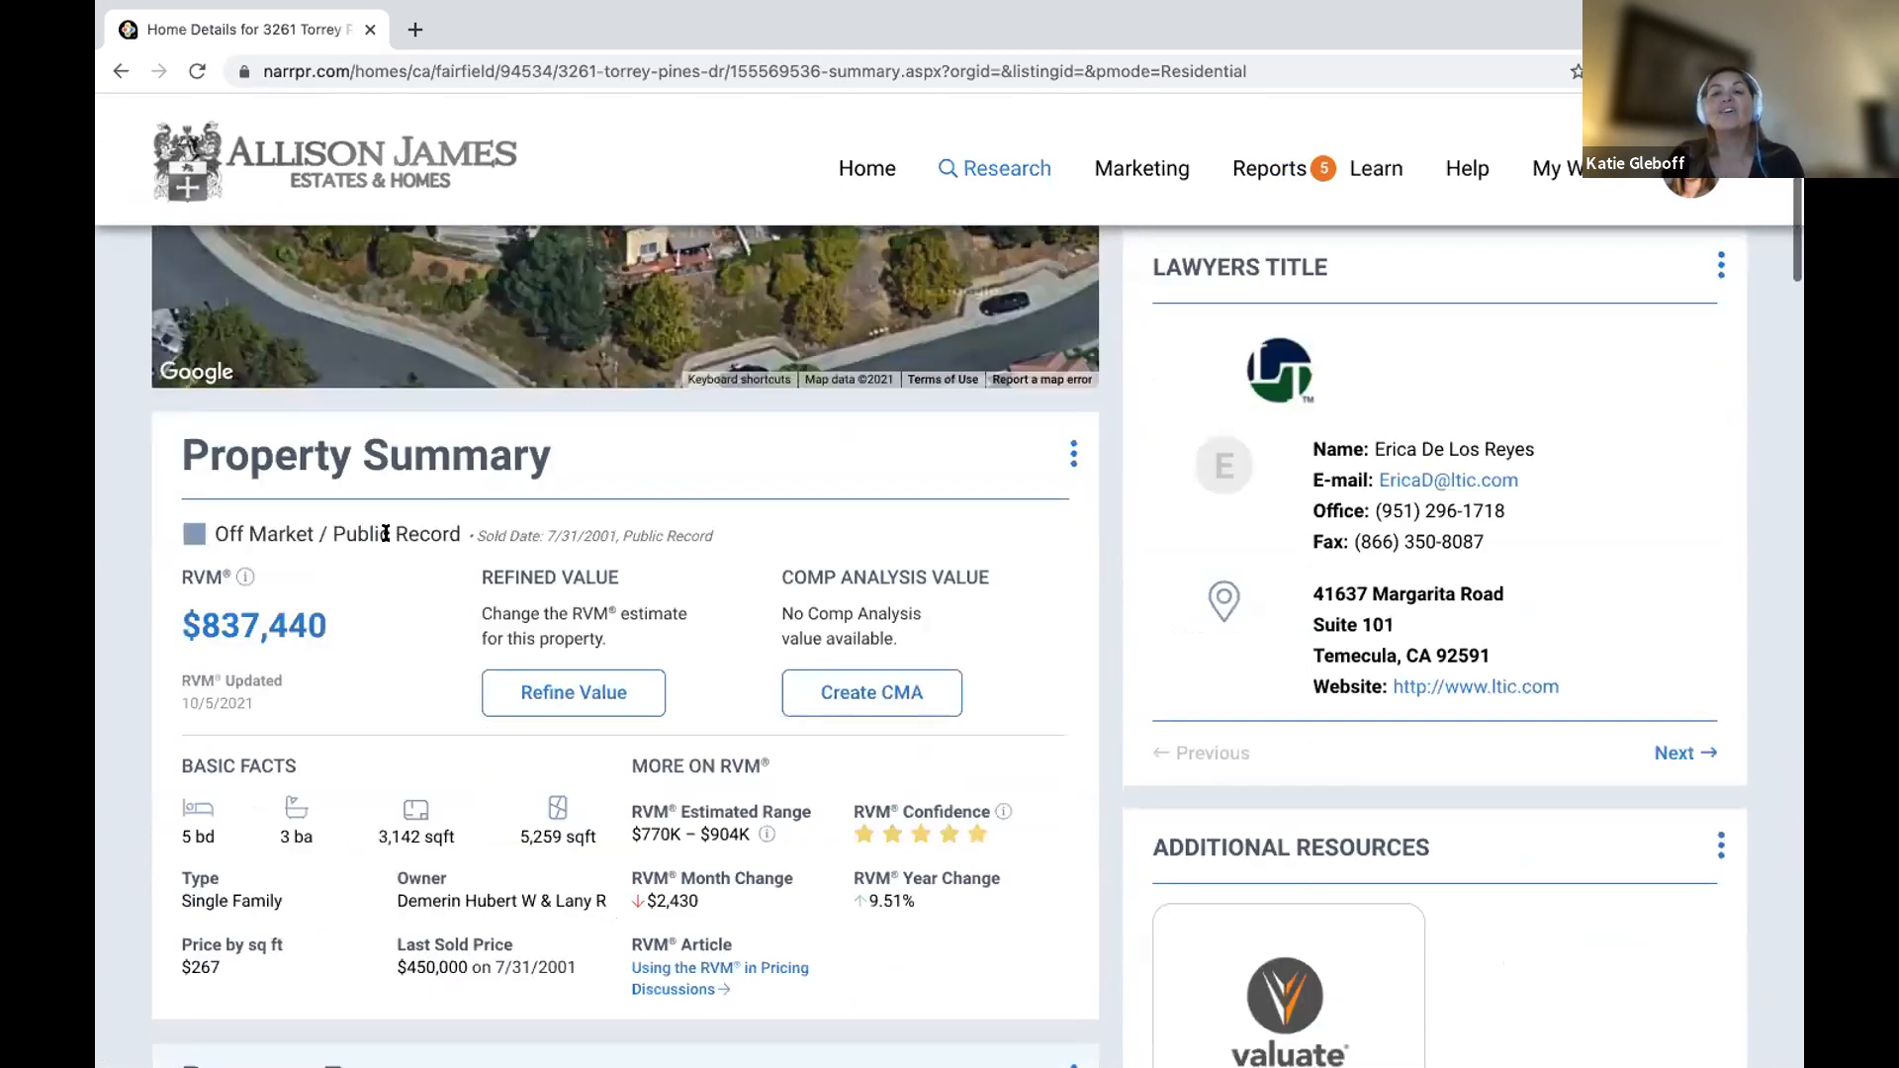
{"action": "scroll", "coordinate": [386, 534], "scroll_direction": "down", "scroll_amount": 9}
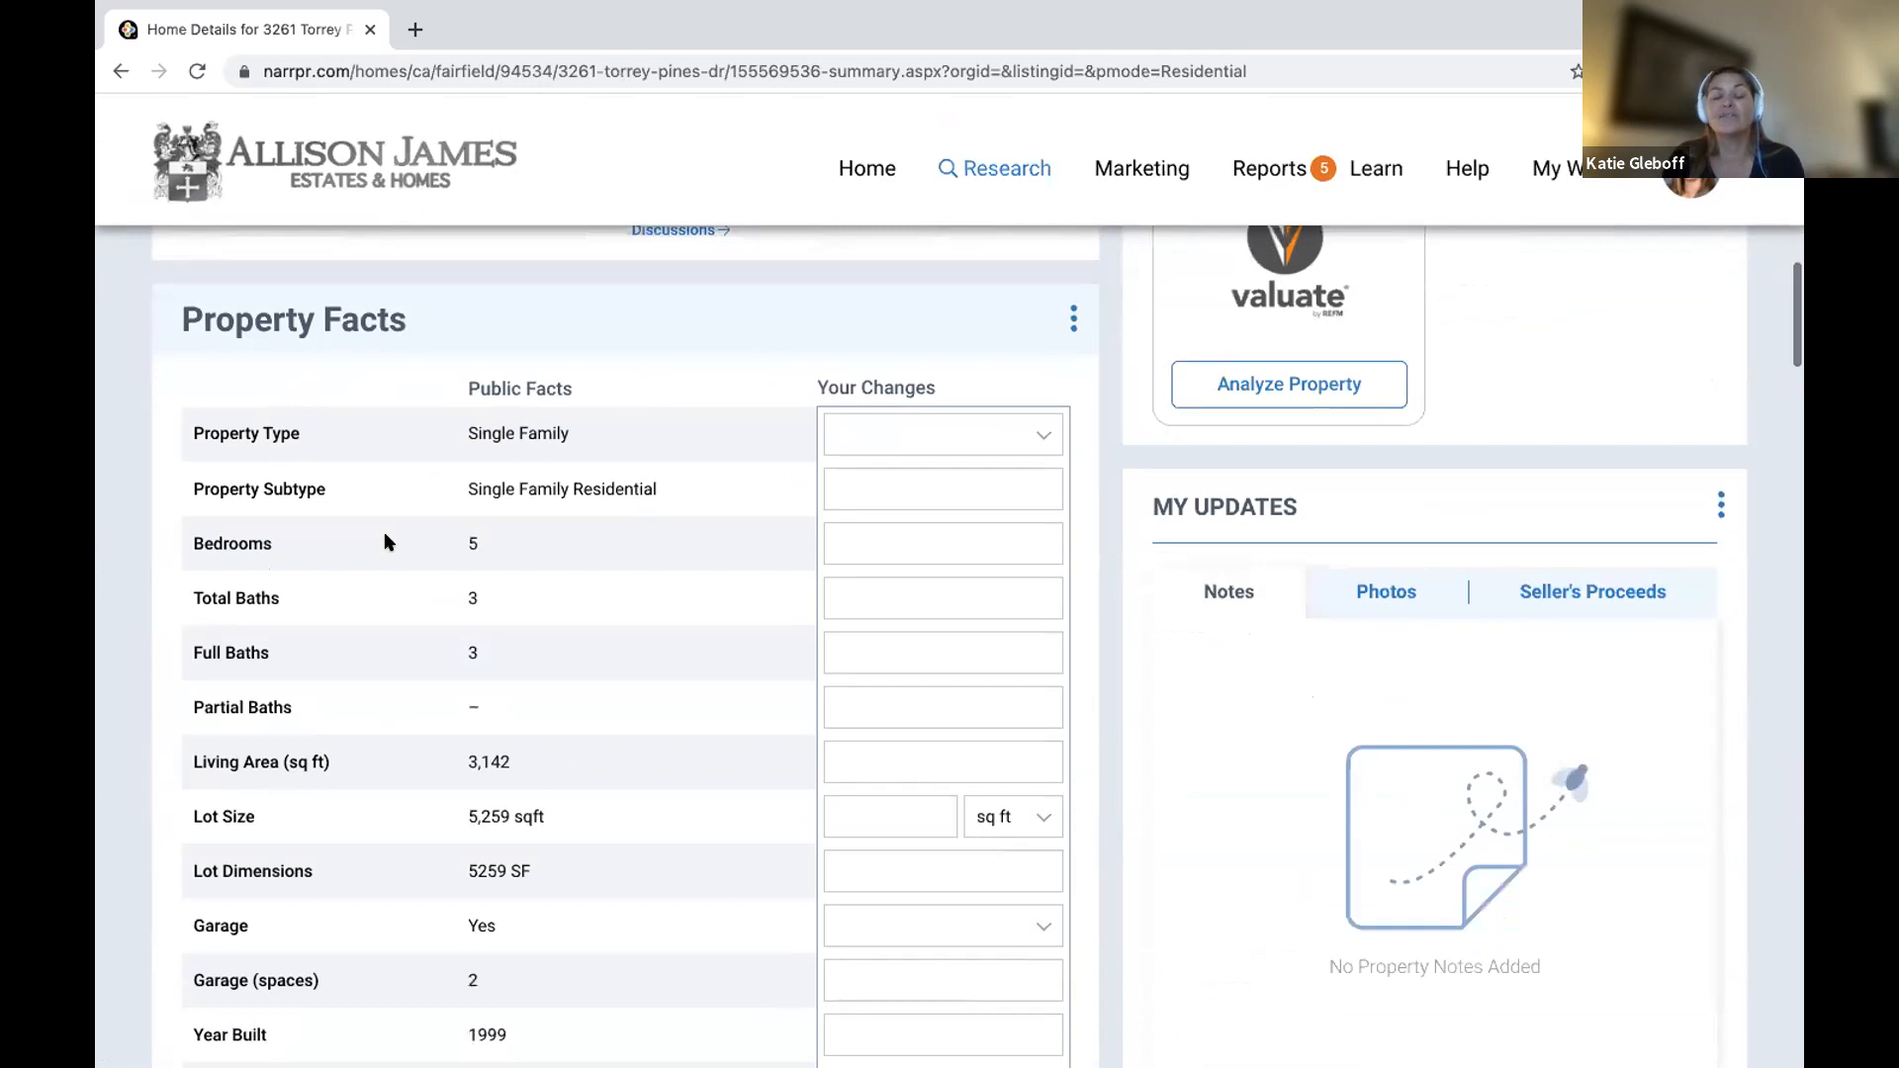
{"action": "scroll", "coordinate": [385, 541], "scroll_direction": "down", "scroll_amount": 3}
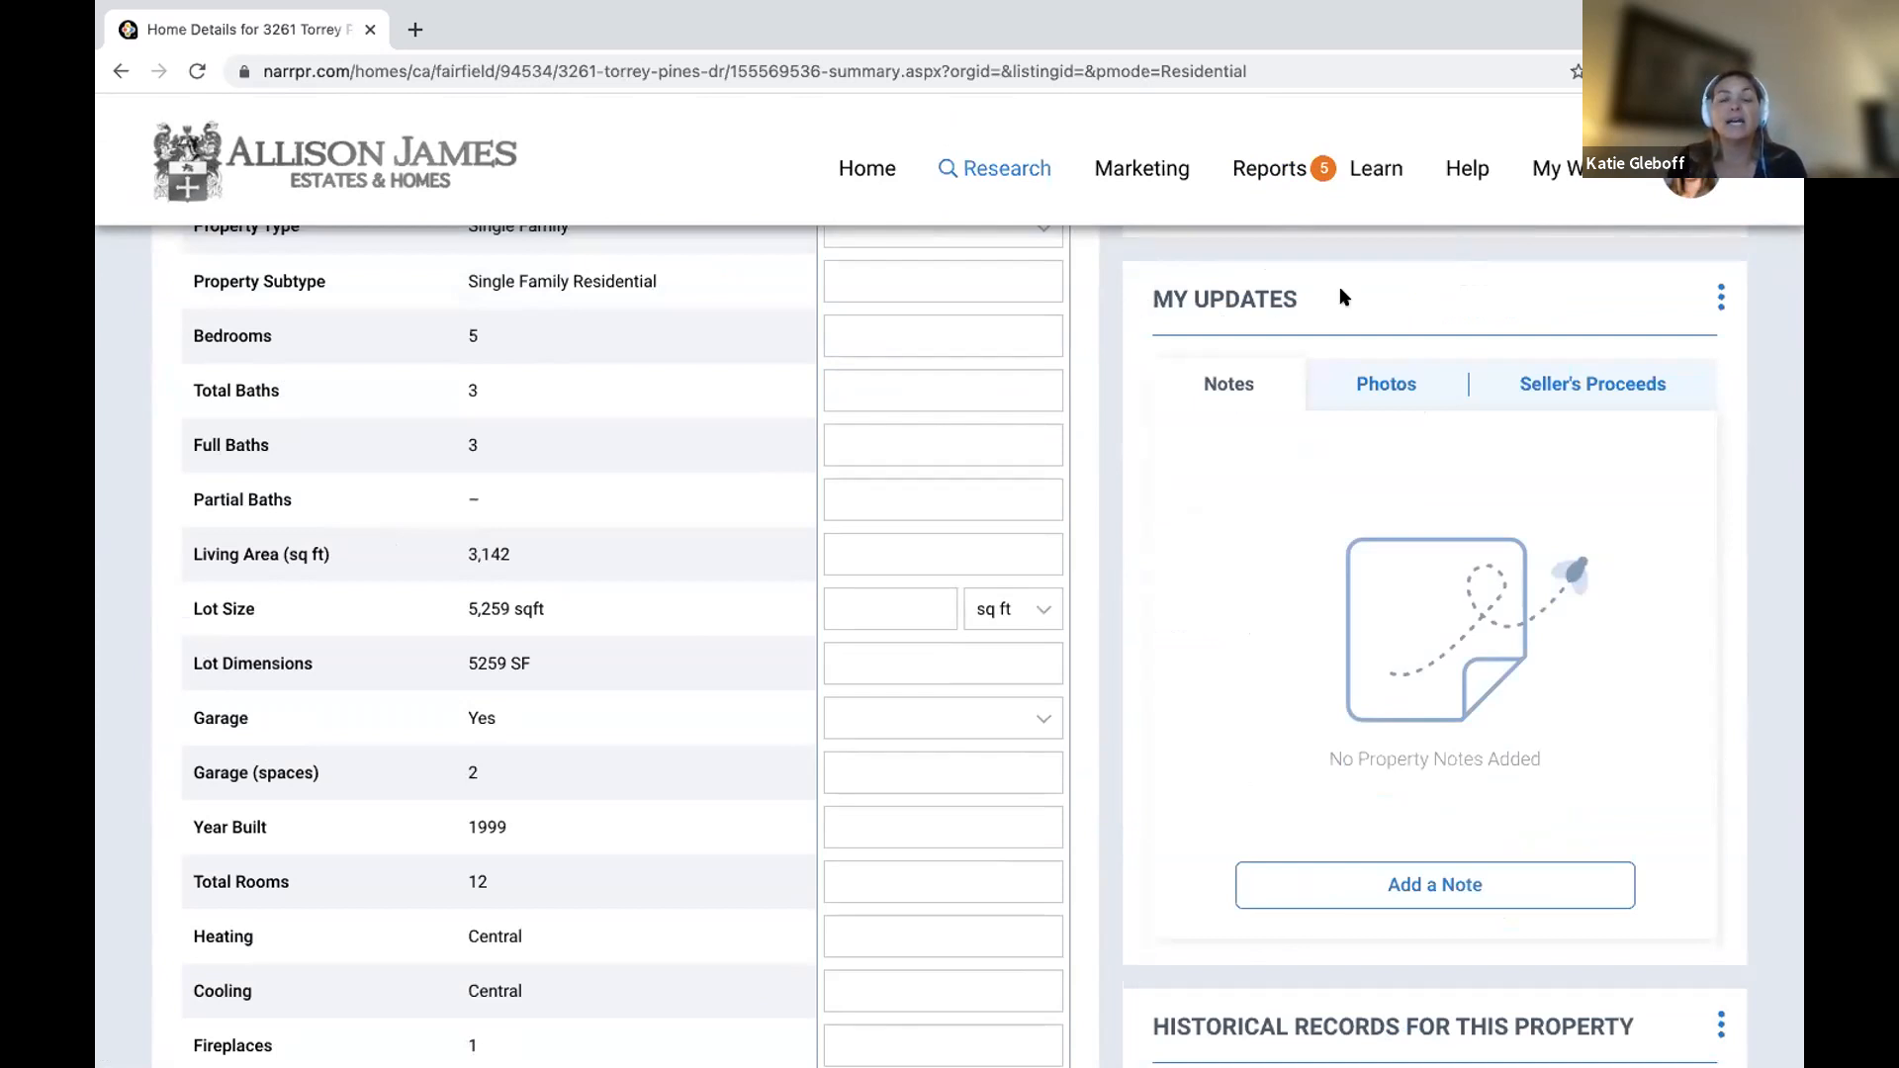
{"action": "left_click", "coordinate": [1379, 381]}
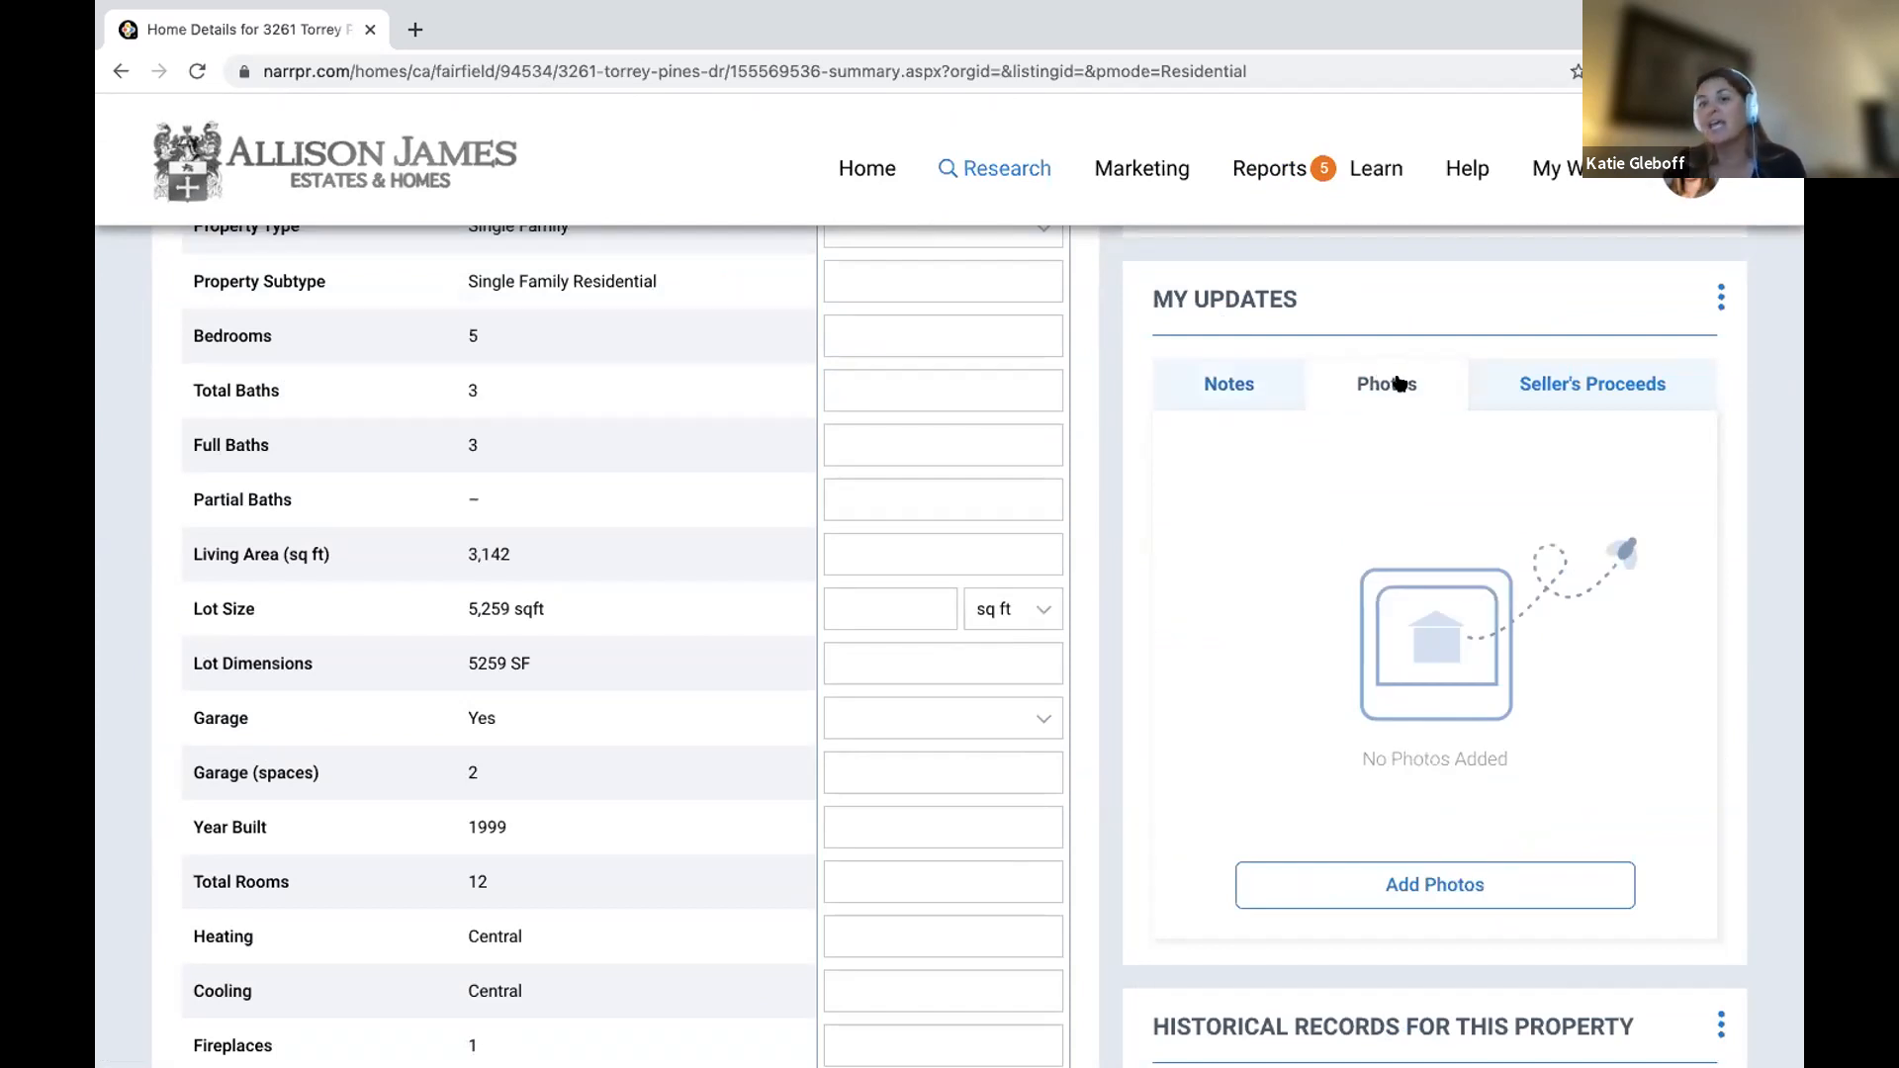
{"action": "left_click", "coordinate": [1432, 889]}
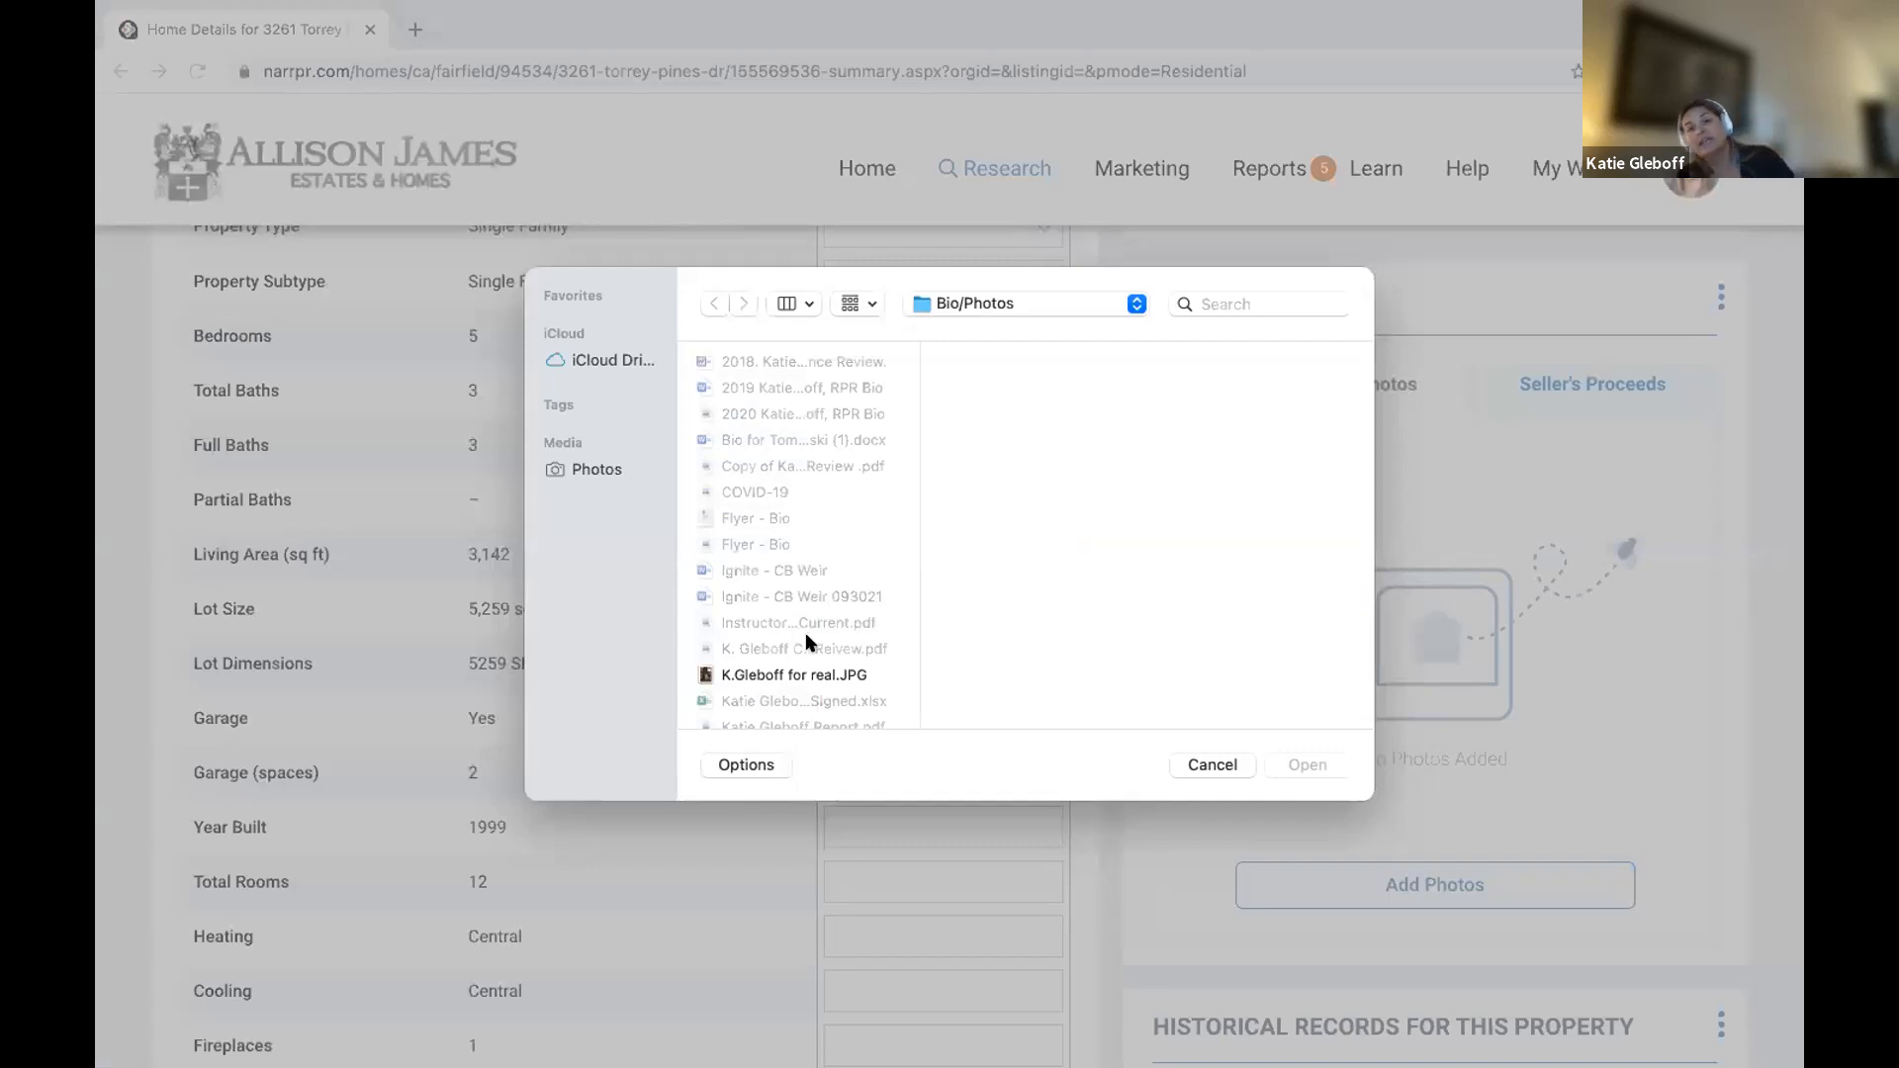
Upload 'Sample House for Cover 2' from Desktop Items as the report cover photo and save.
{"action": "scroll", "coordinate": [827, 539], "scroll_direction": "down", "scroll_amount": 5}
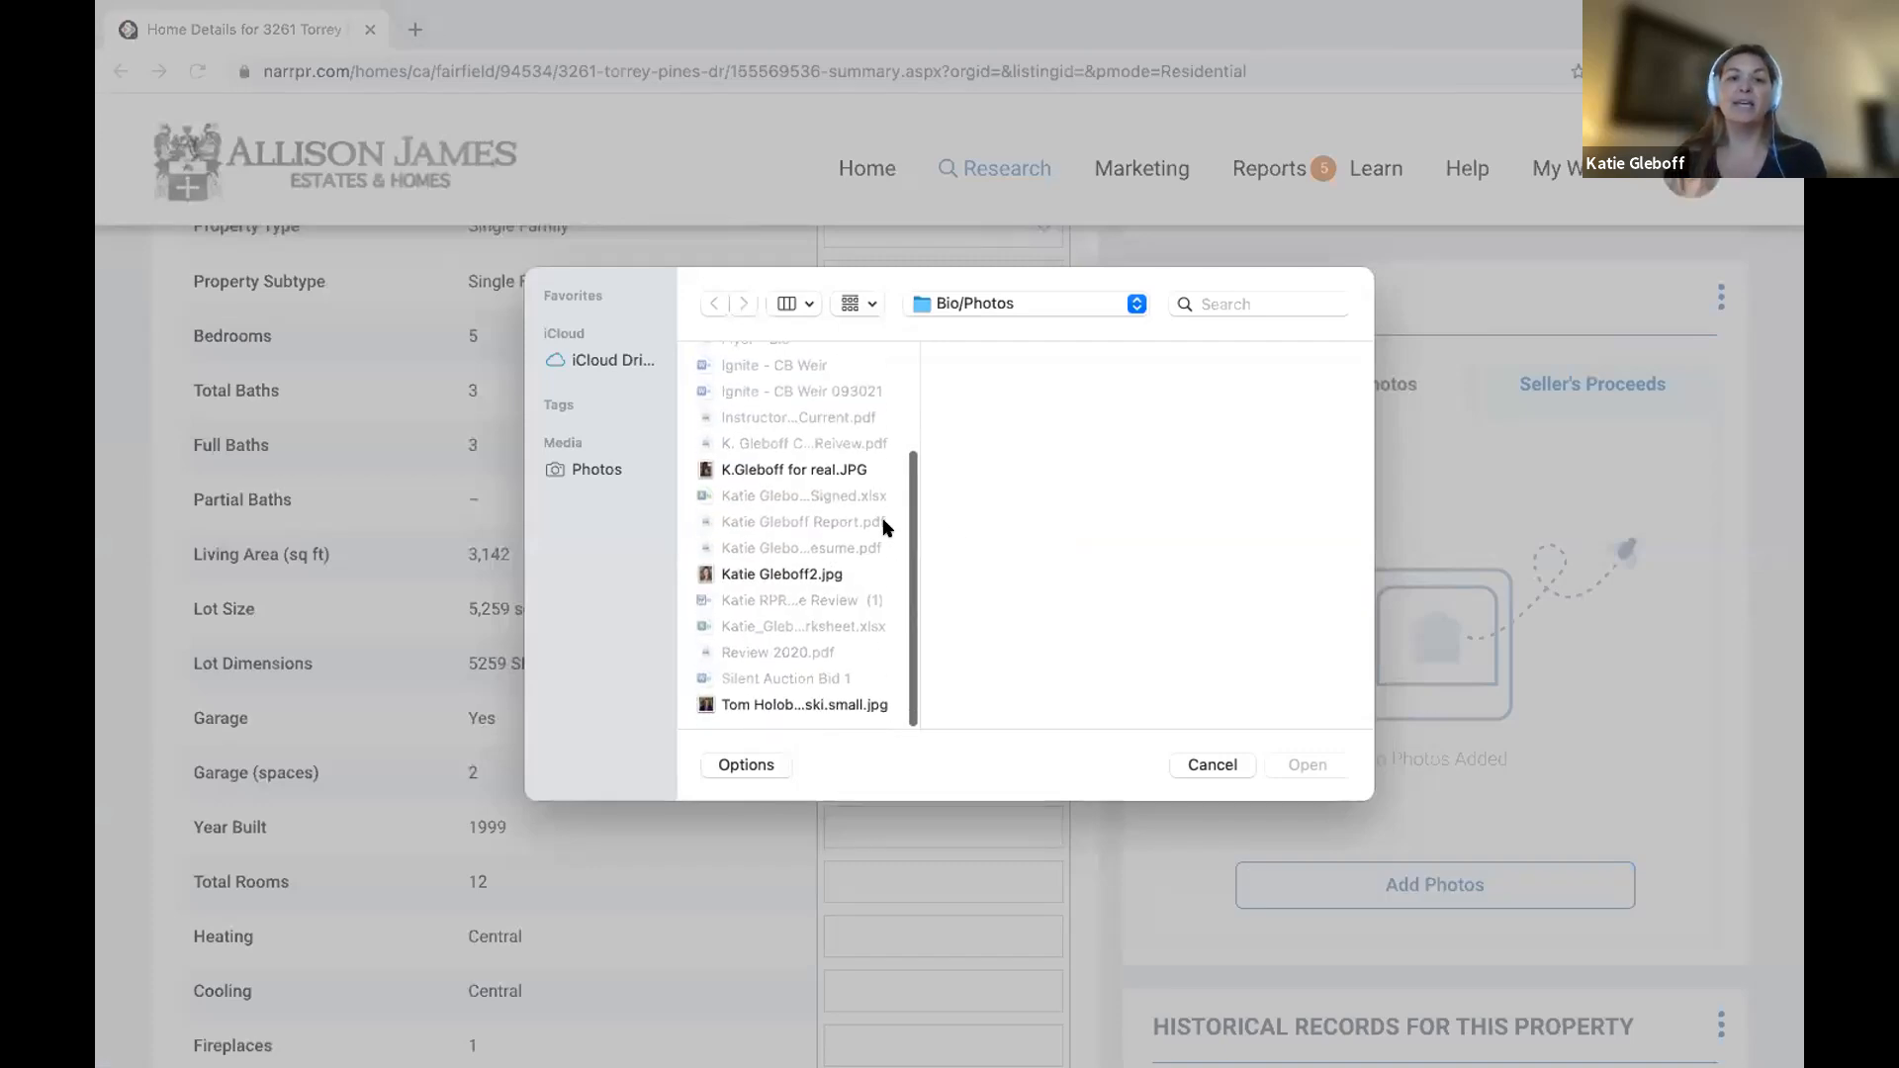
{"action": "left_click", "coordinate": [1038, 294]}
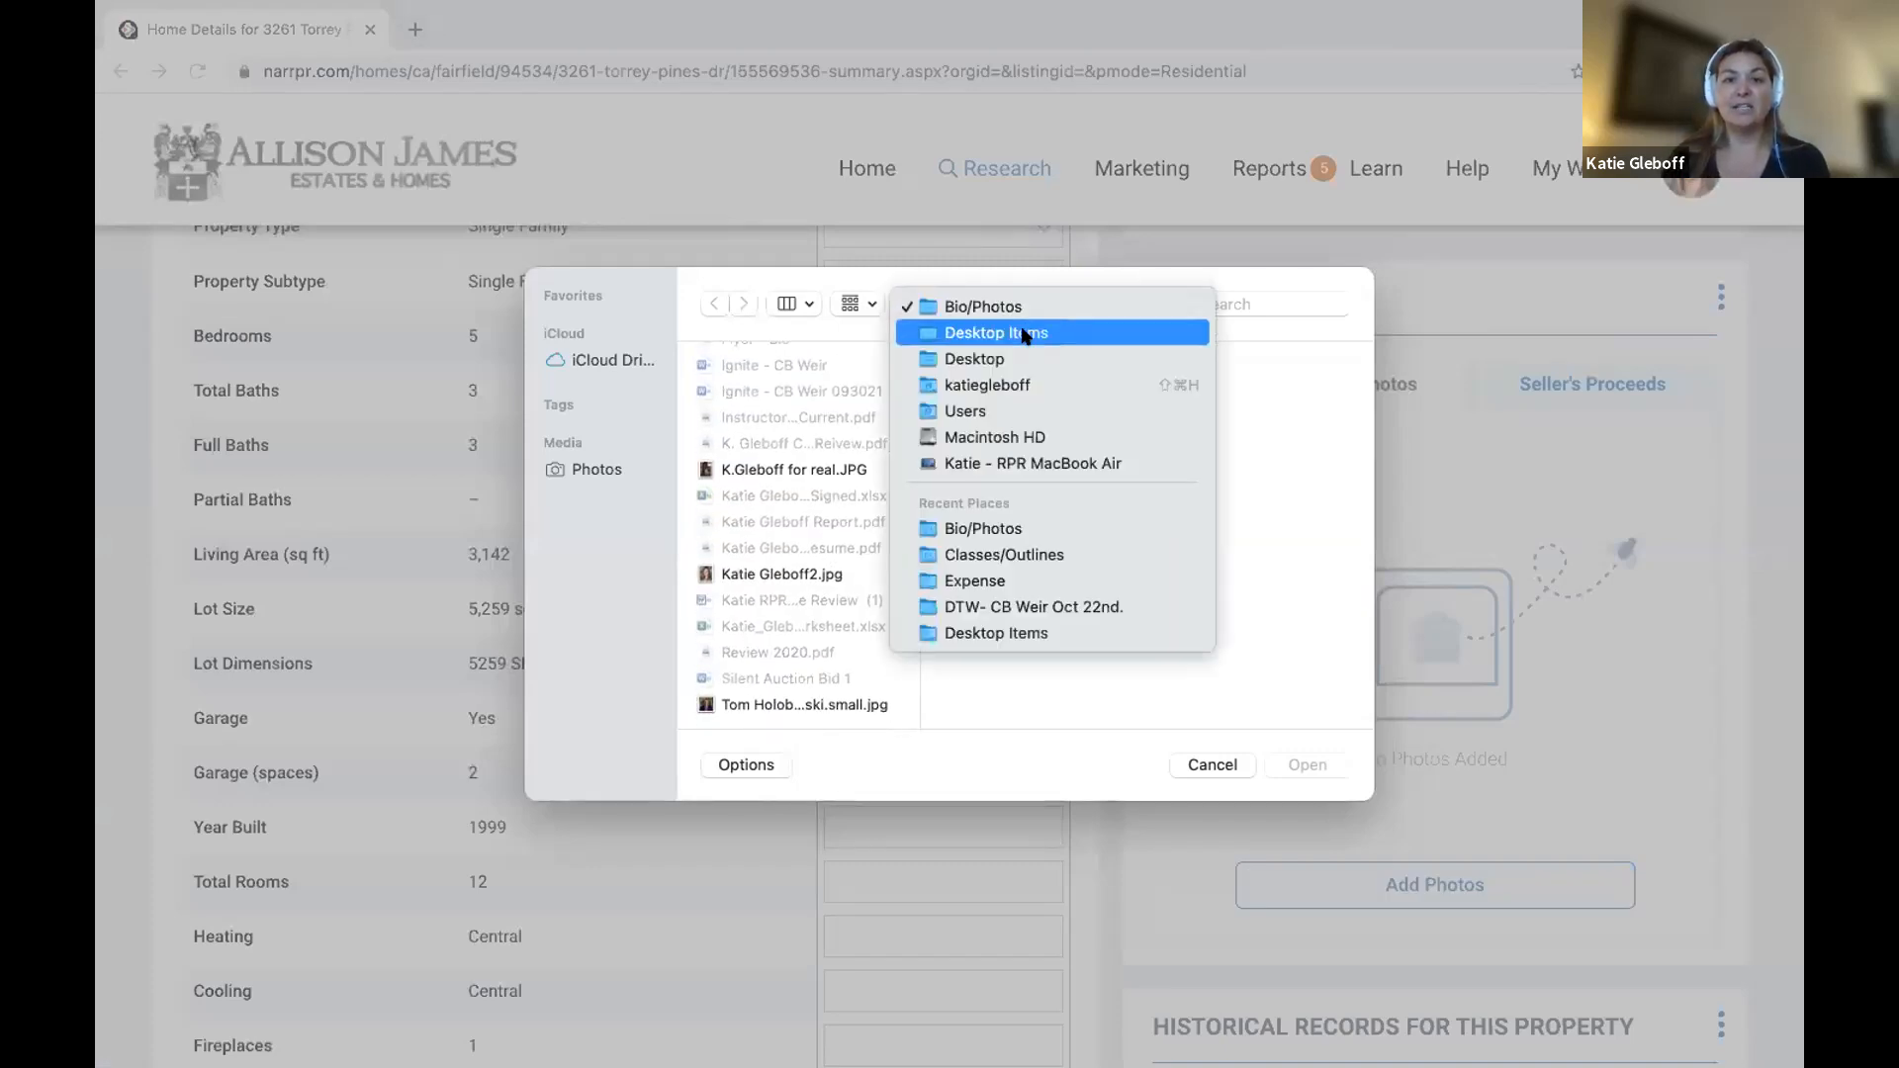
{"action": "left_click", "coordinate": [1024, 335]}
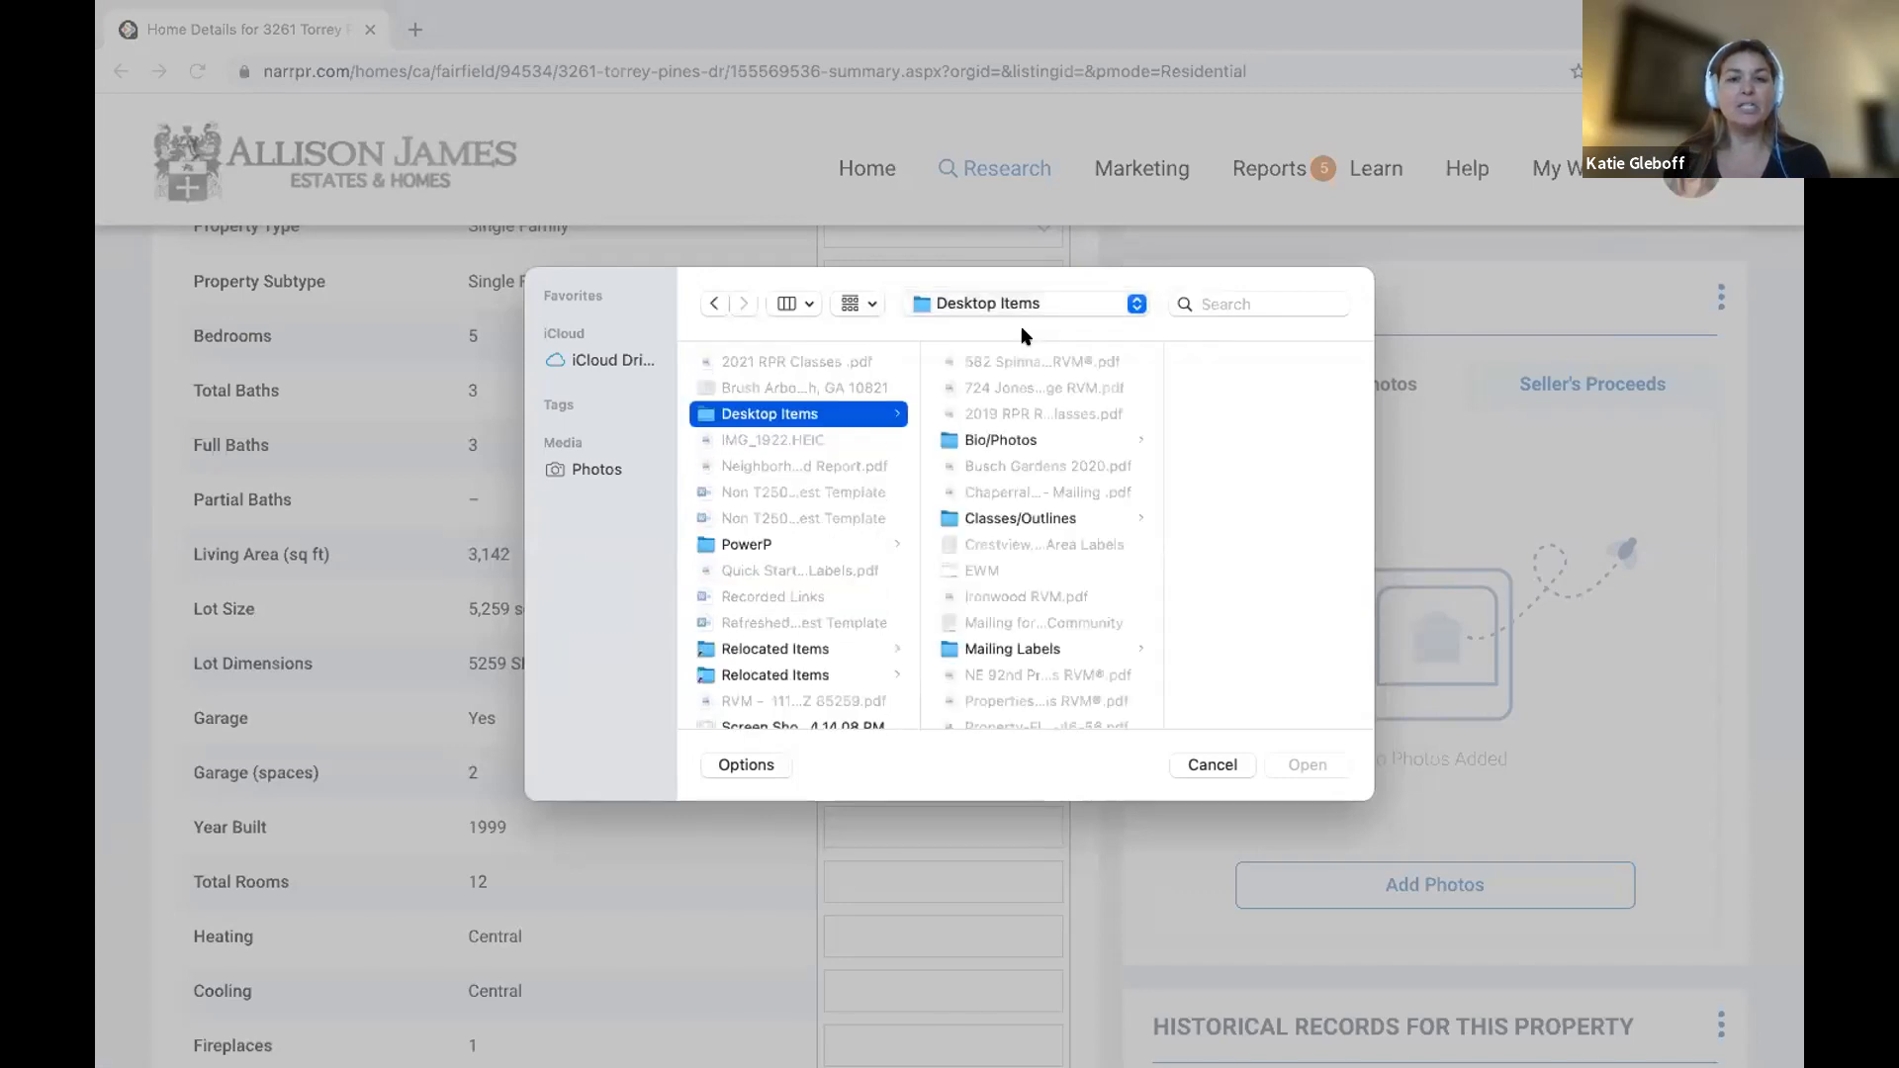
{"action": "scroll", "coordinate": [1024, 605], "scroll_direction": "down", "scroll_amount": 8}
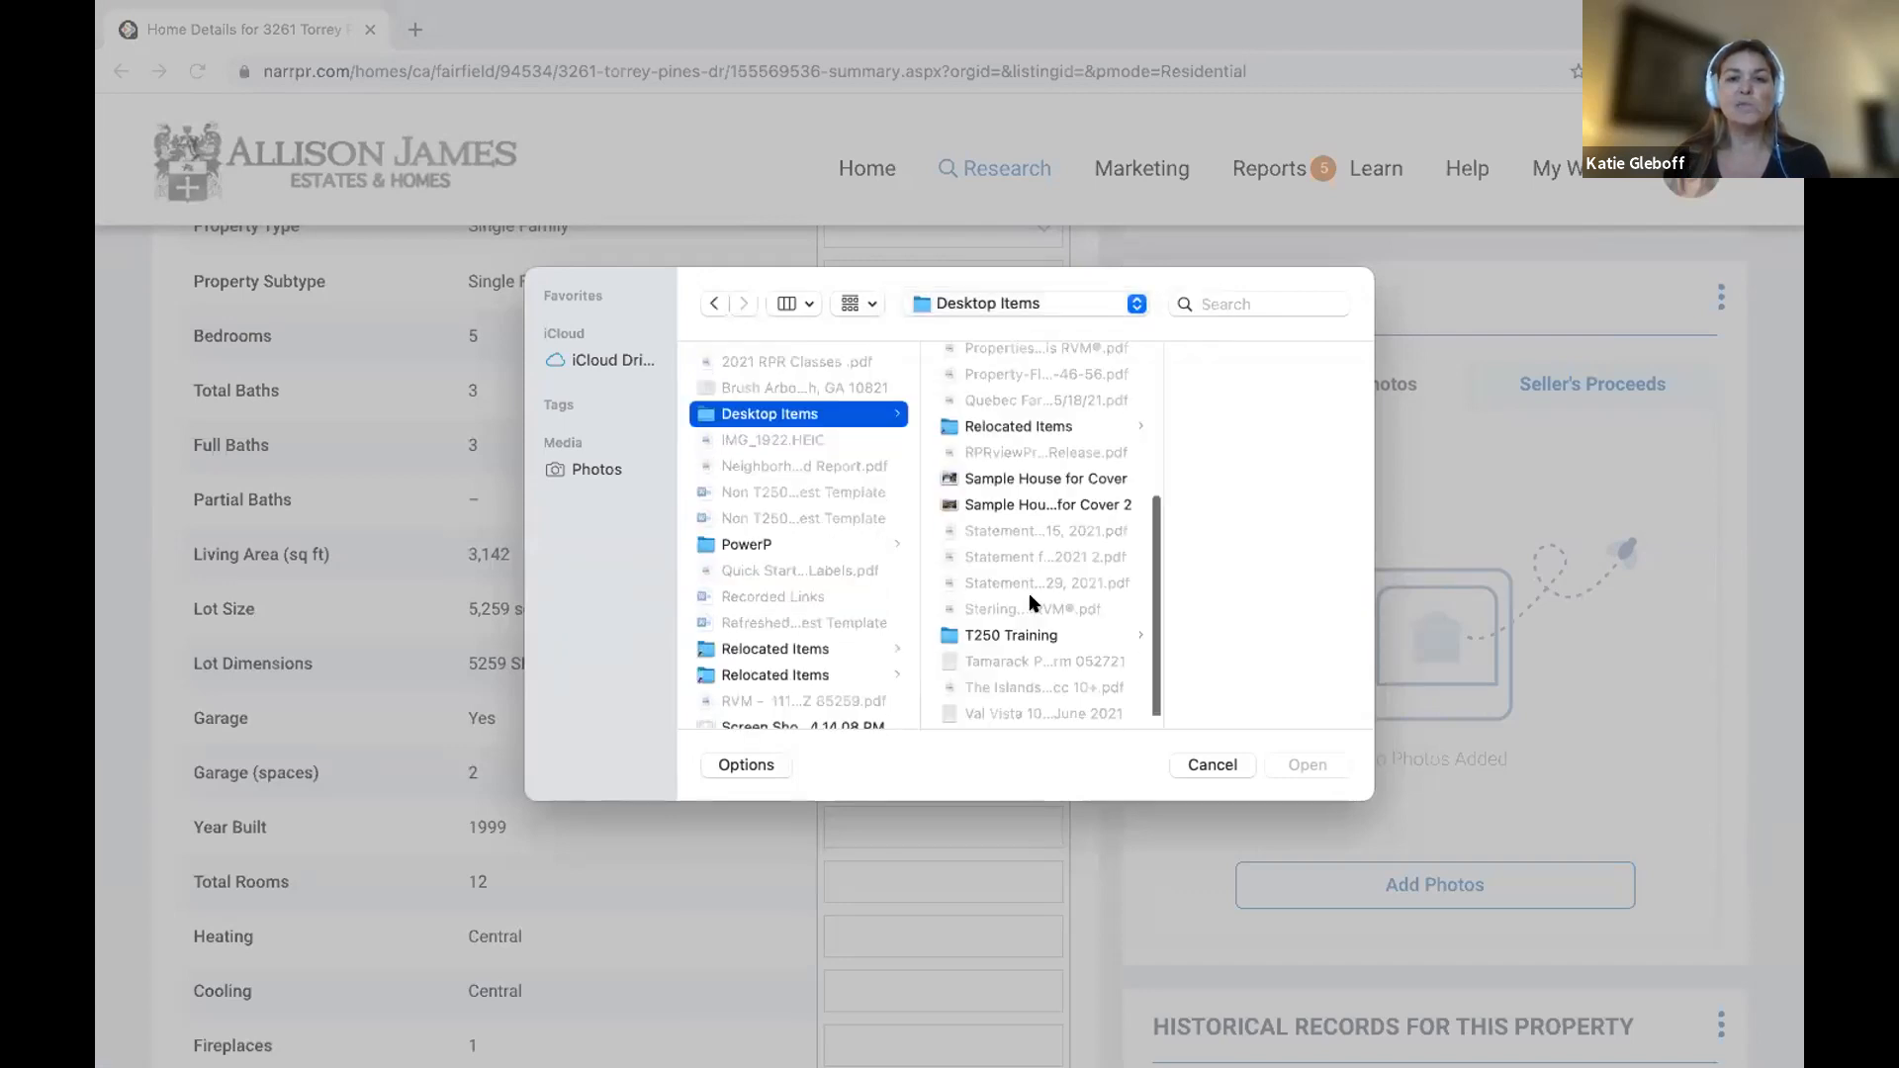
{"action": "left_click", "coordinate": [1035, 494]}
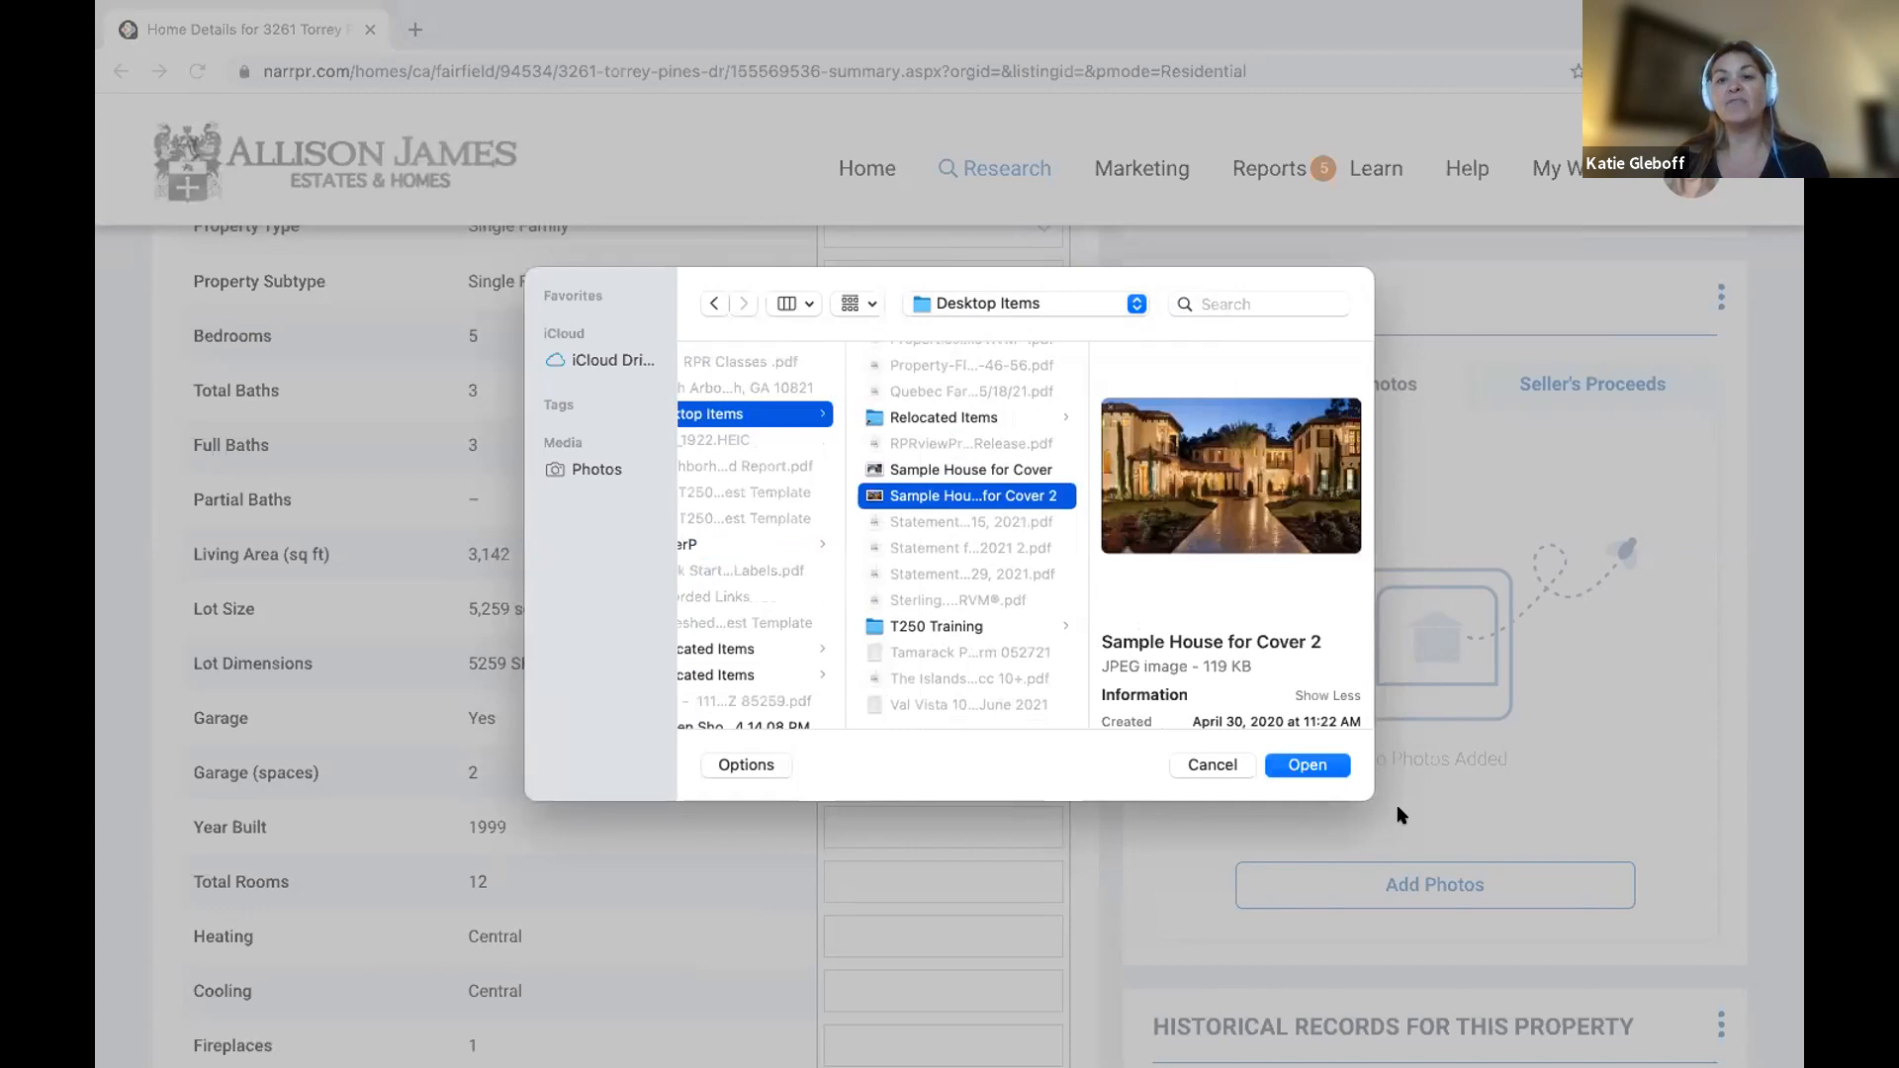
{"action": "left_click", "coordinate": [1307, 766]}
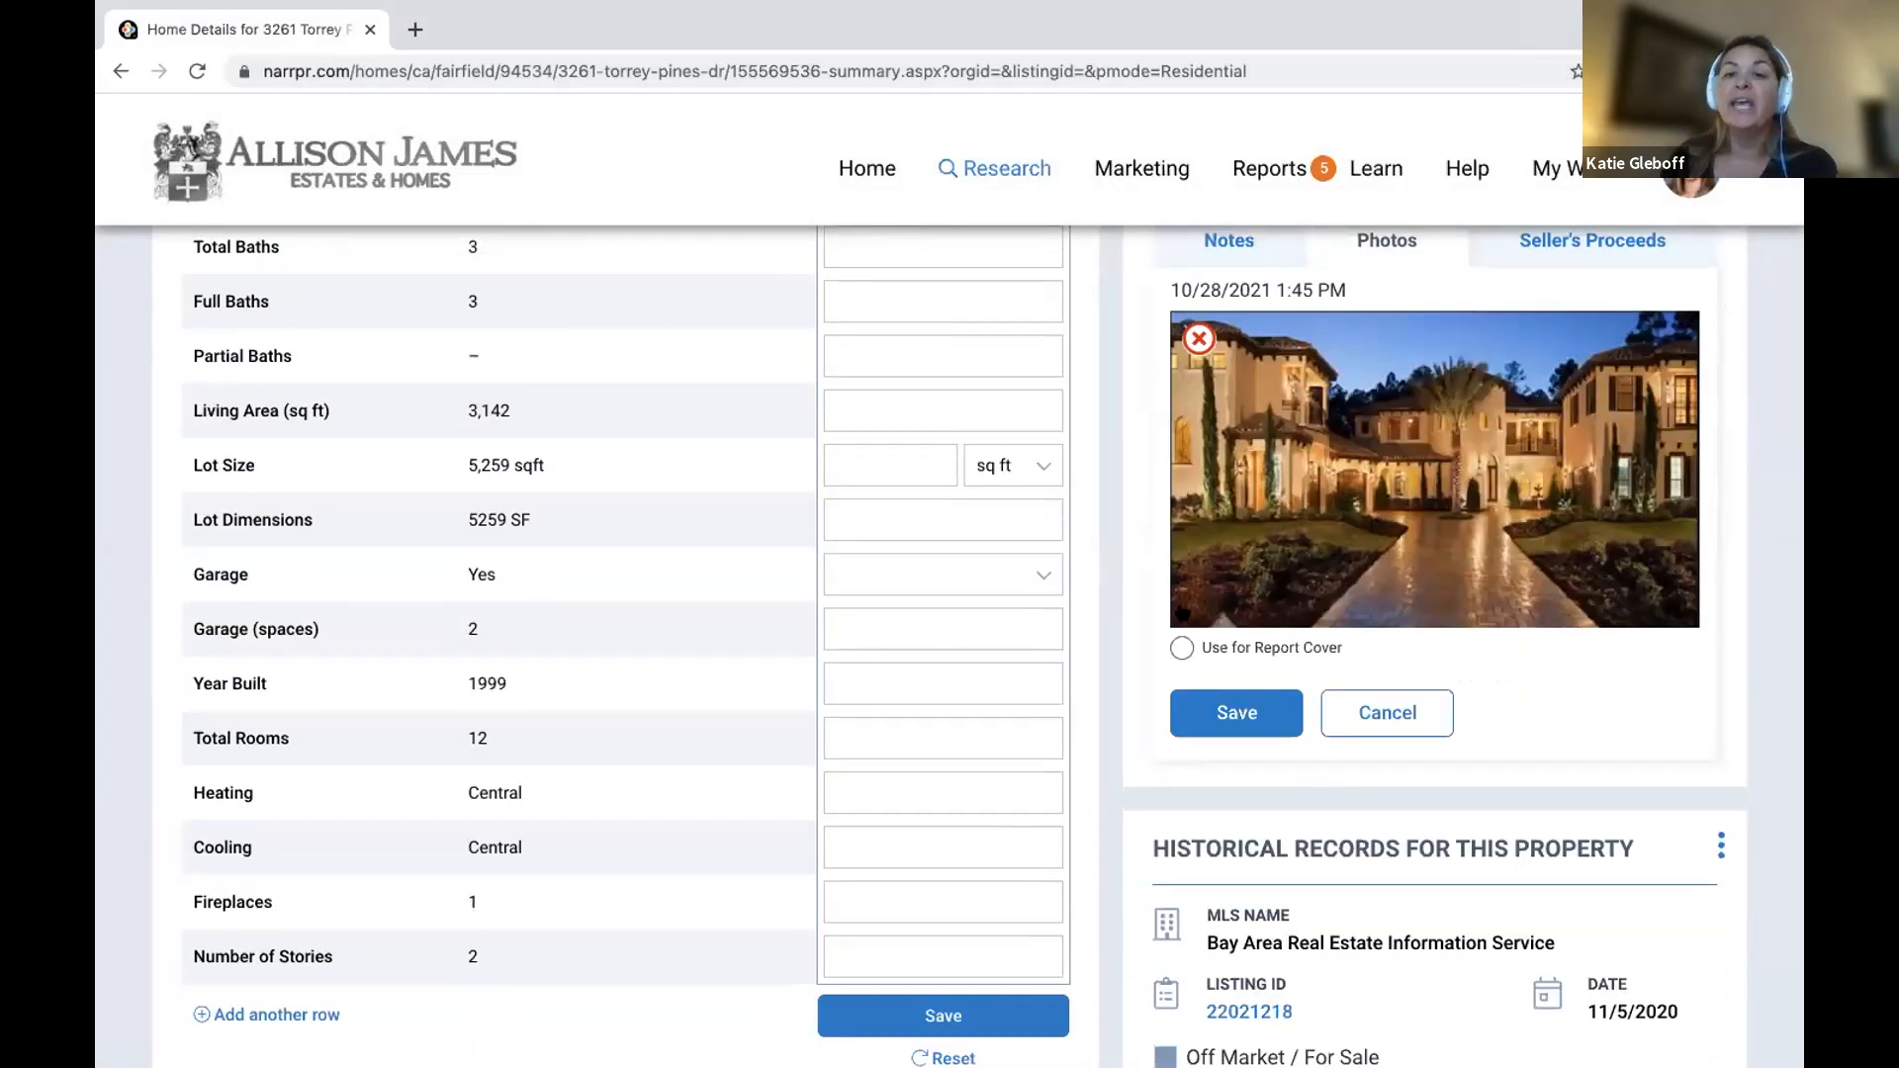
{"action": "left_click", "coordinate": [1182, 648]}
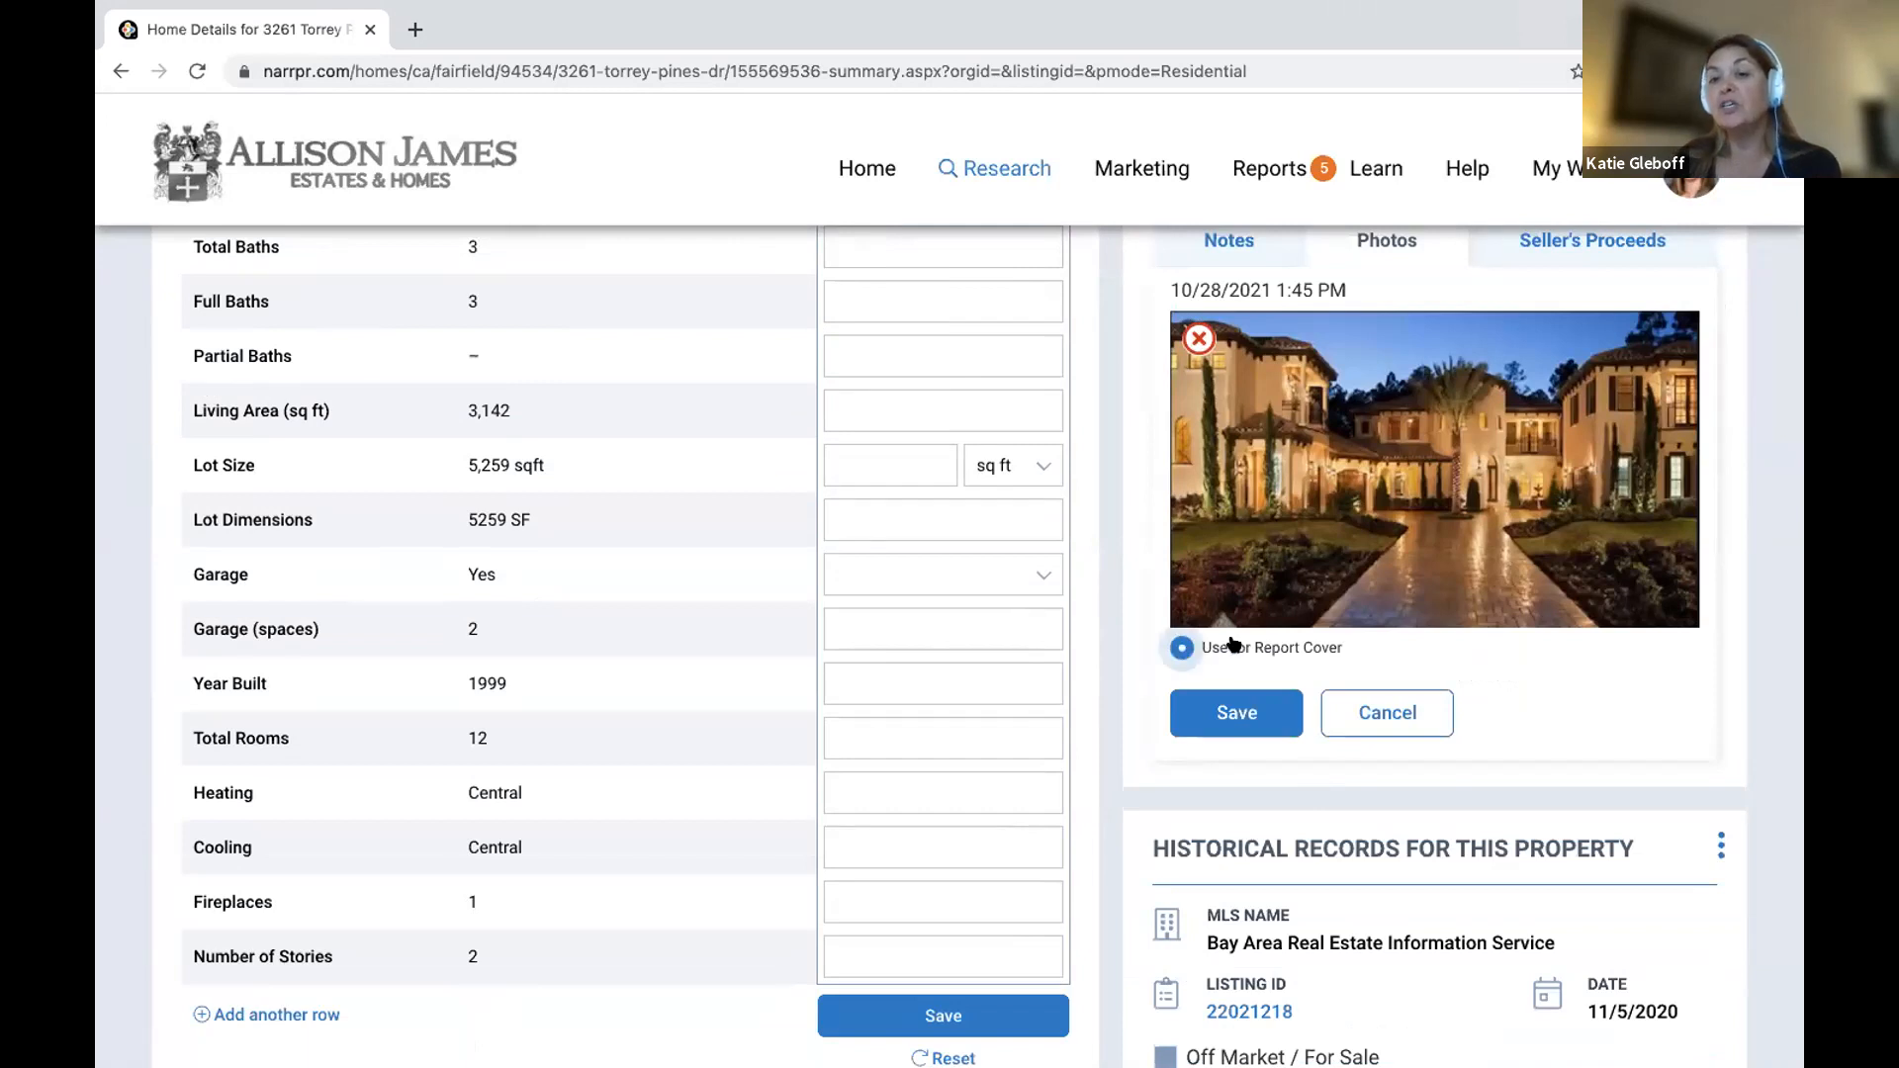
{"action": "left_click", "coordinate": [1256, 717]}
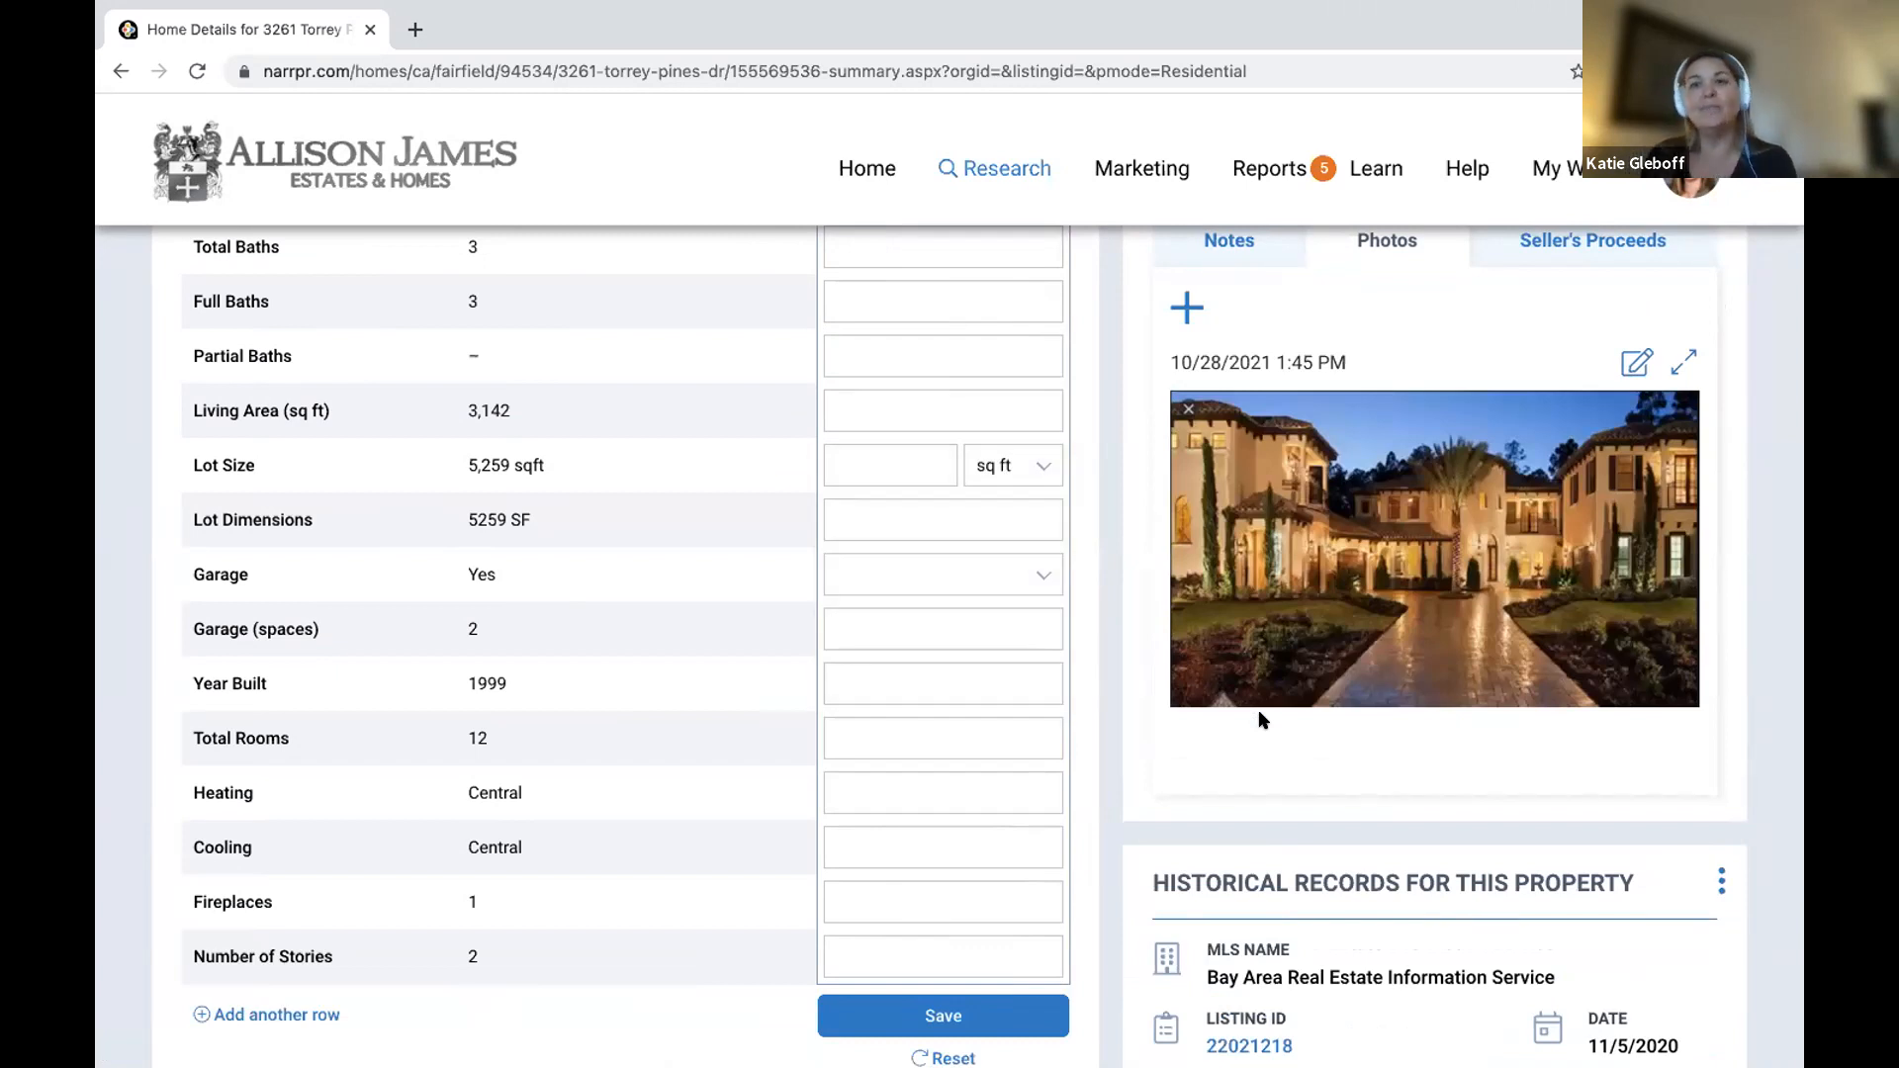
{"action": "scroll", "coordinate": [1286, 702], "scroll_direction": "up", "scroll_amount": 8}
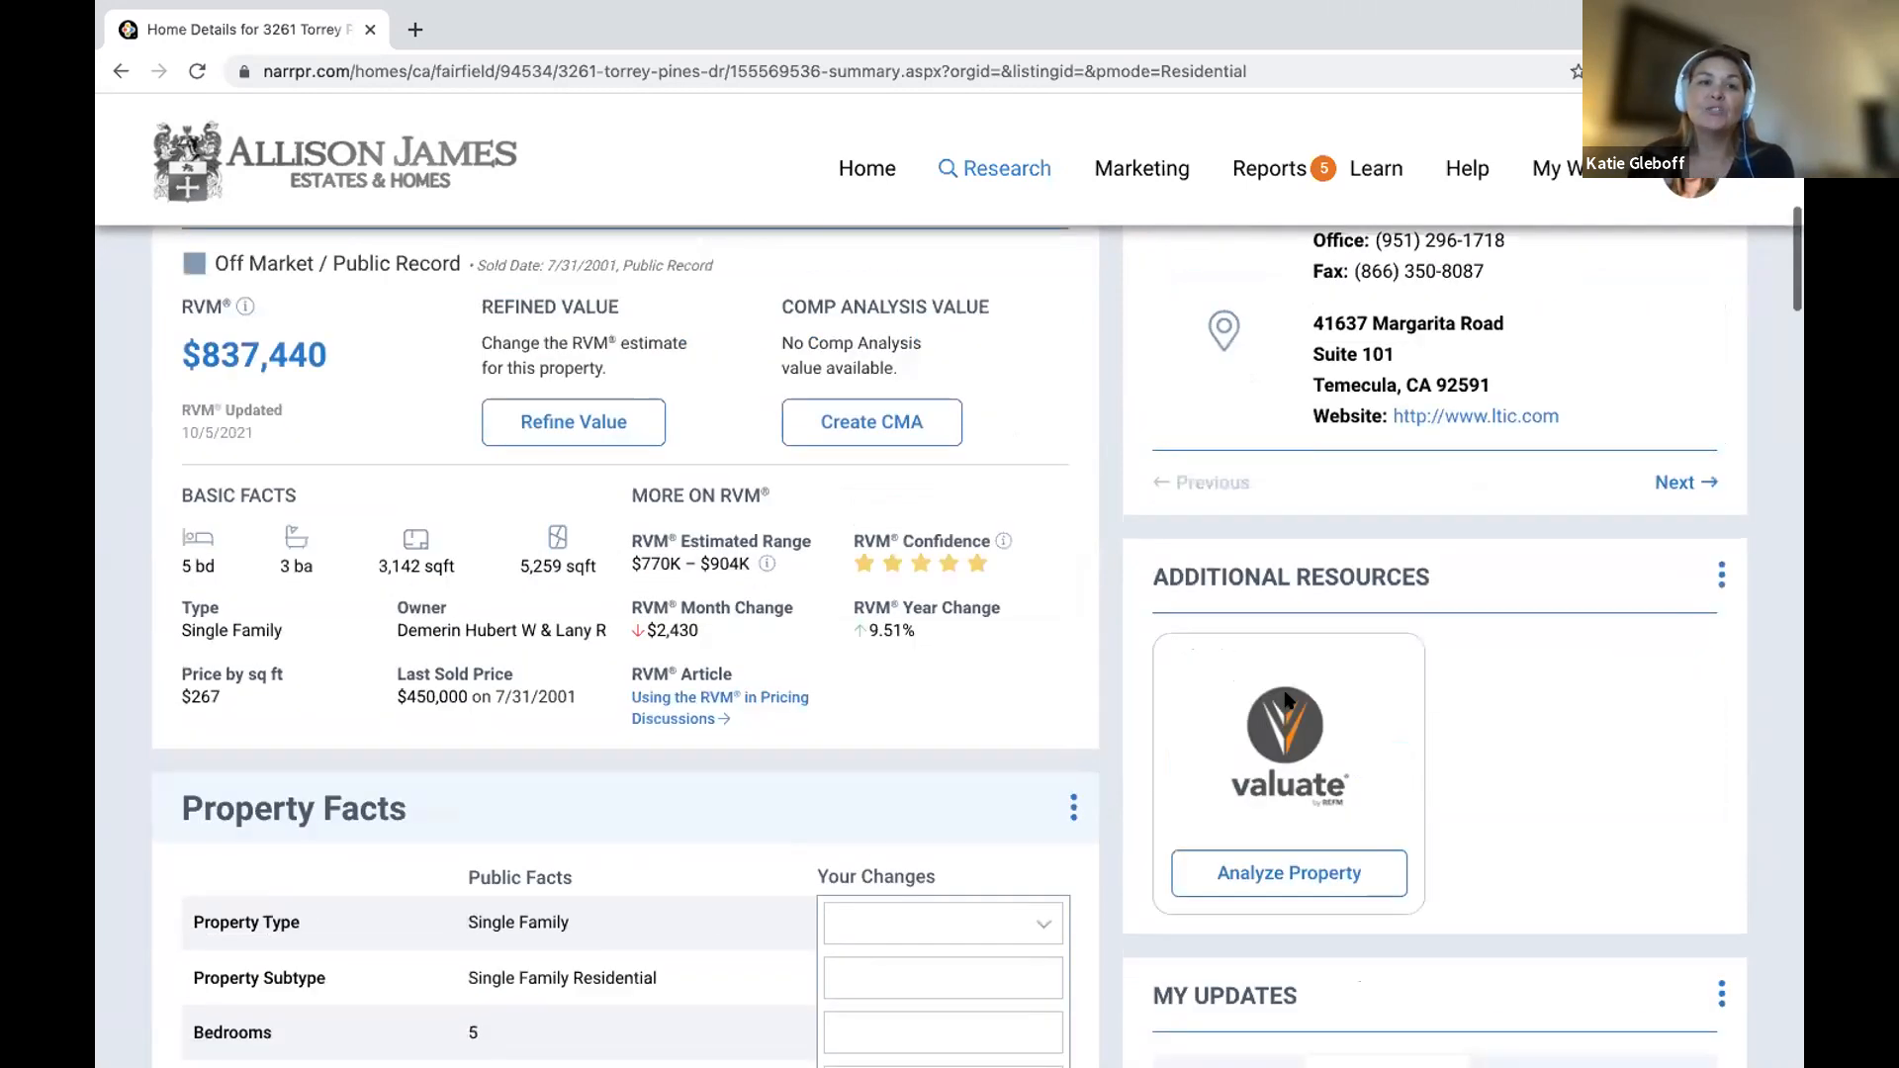
{"action": "scroll", "coordinate": [495, 722], "scroll_direction": "up", "scroll_amount": 10}
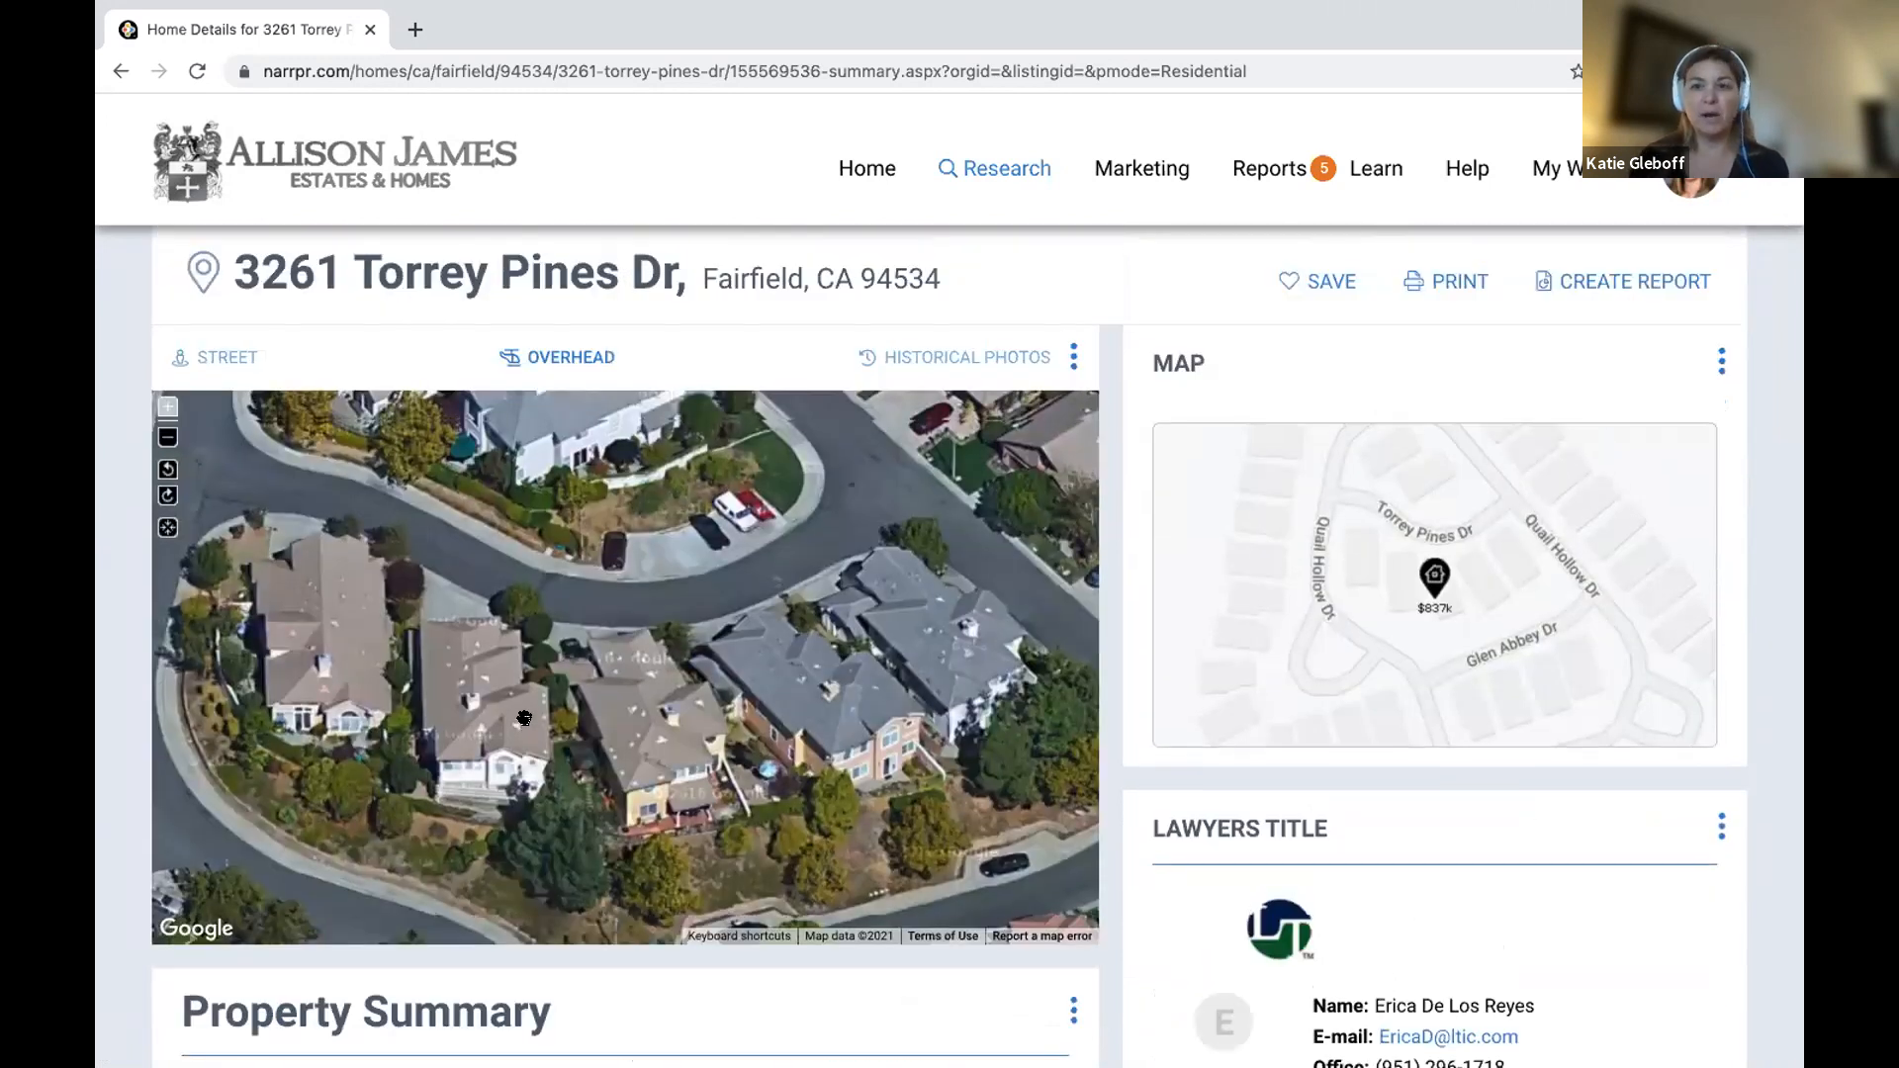
{"action": "scroll", "coordinate": [754, 692], "scroll_direction": "up", "scroll_amount": 2}
{"action": "left_click", "coordinate": [1597, 389]}
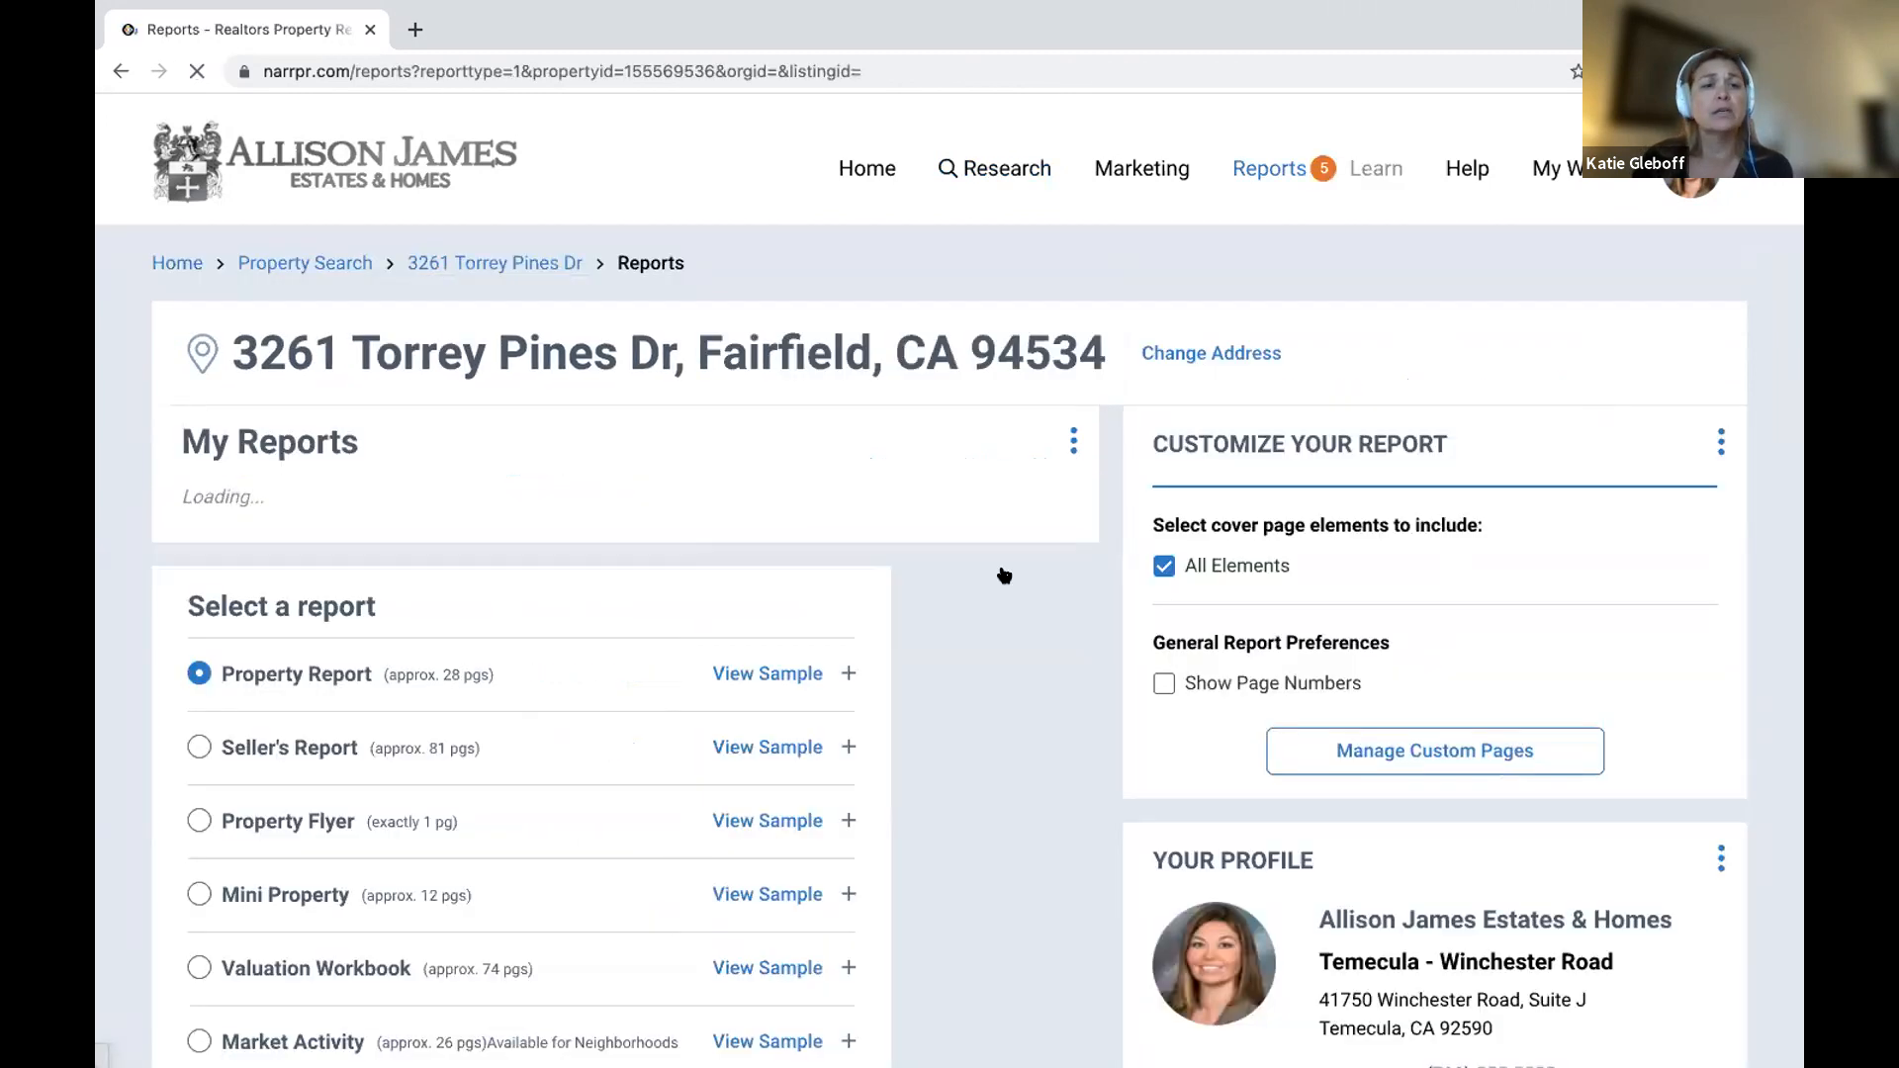
{"action": "scroll", "coordinate": [263, 811], "scroll_direction": "down", "scroll_amount": 3}
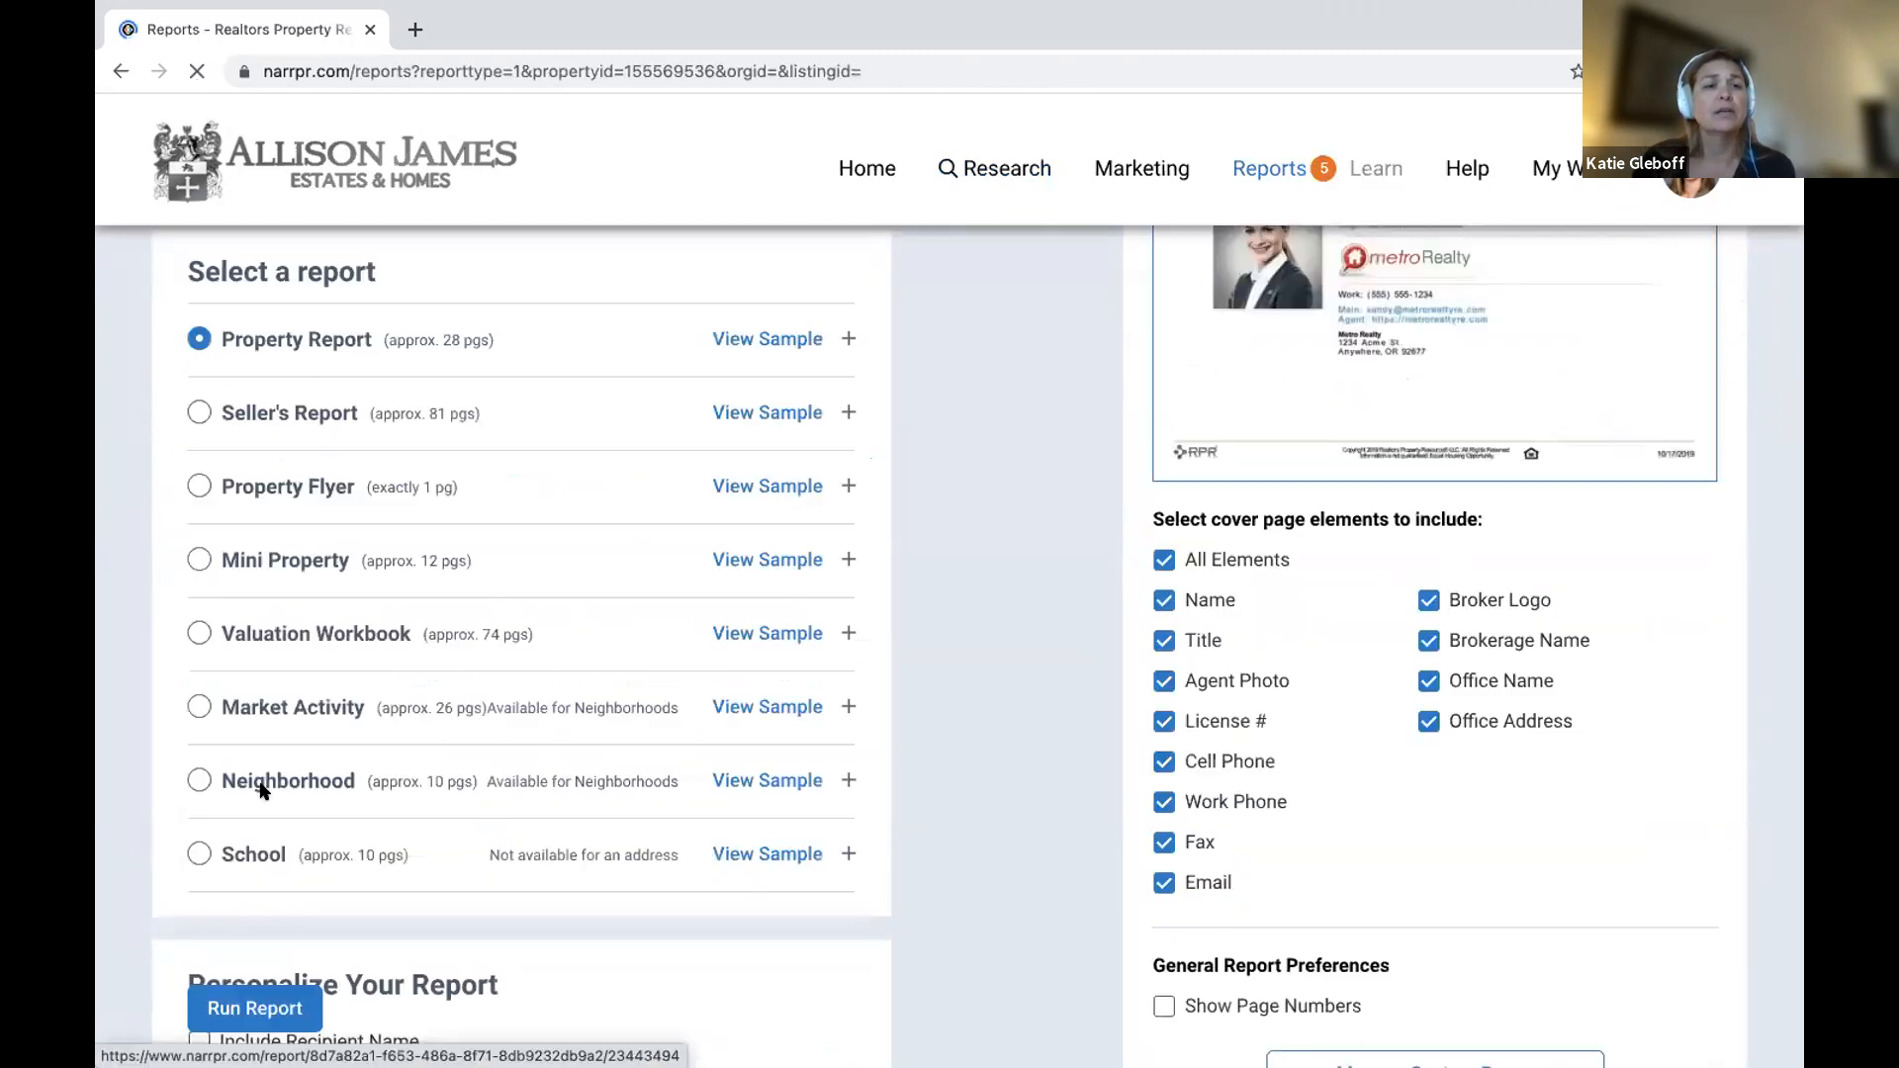
{"action": "left_click", "coordinate": [194, 485]}
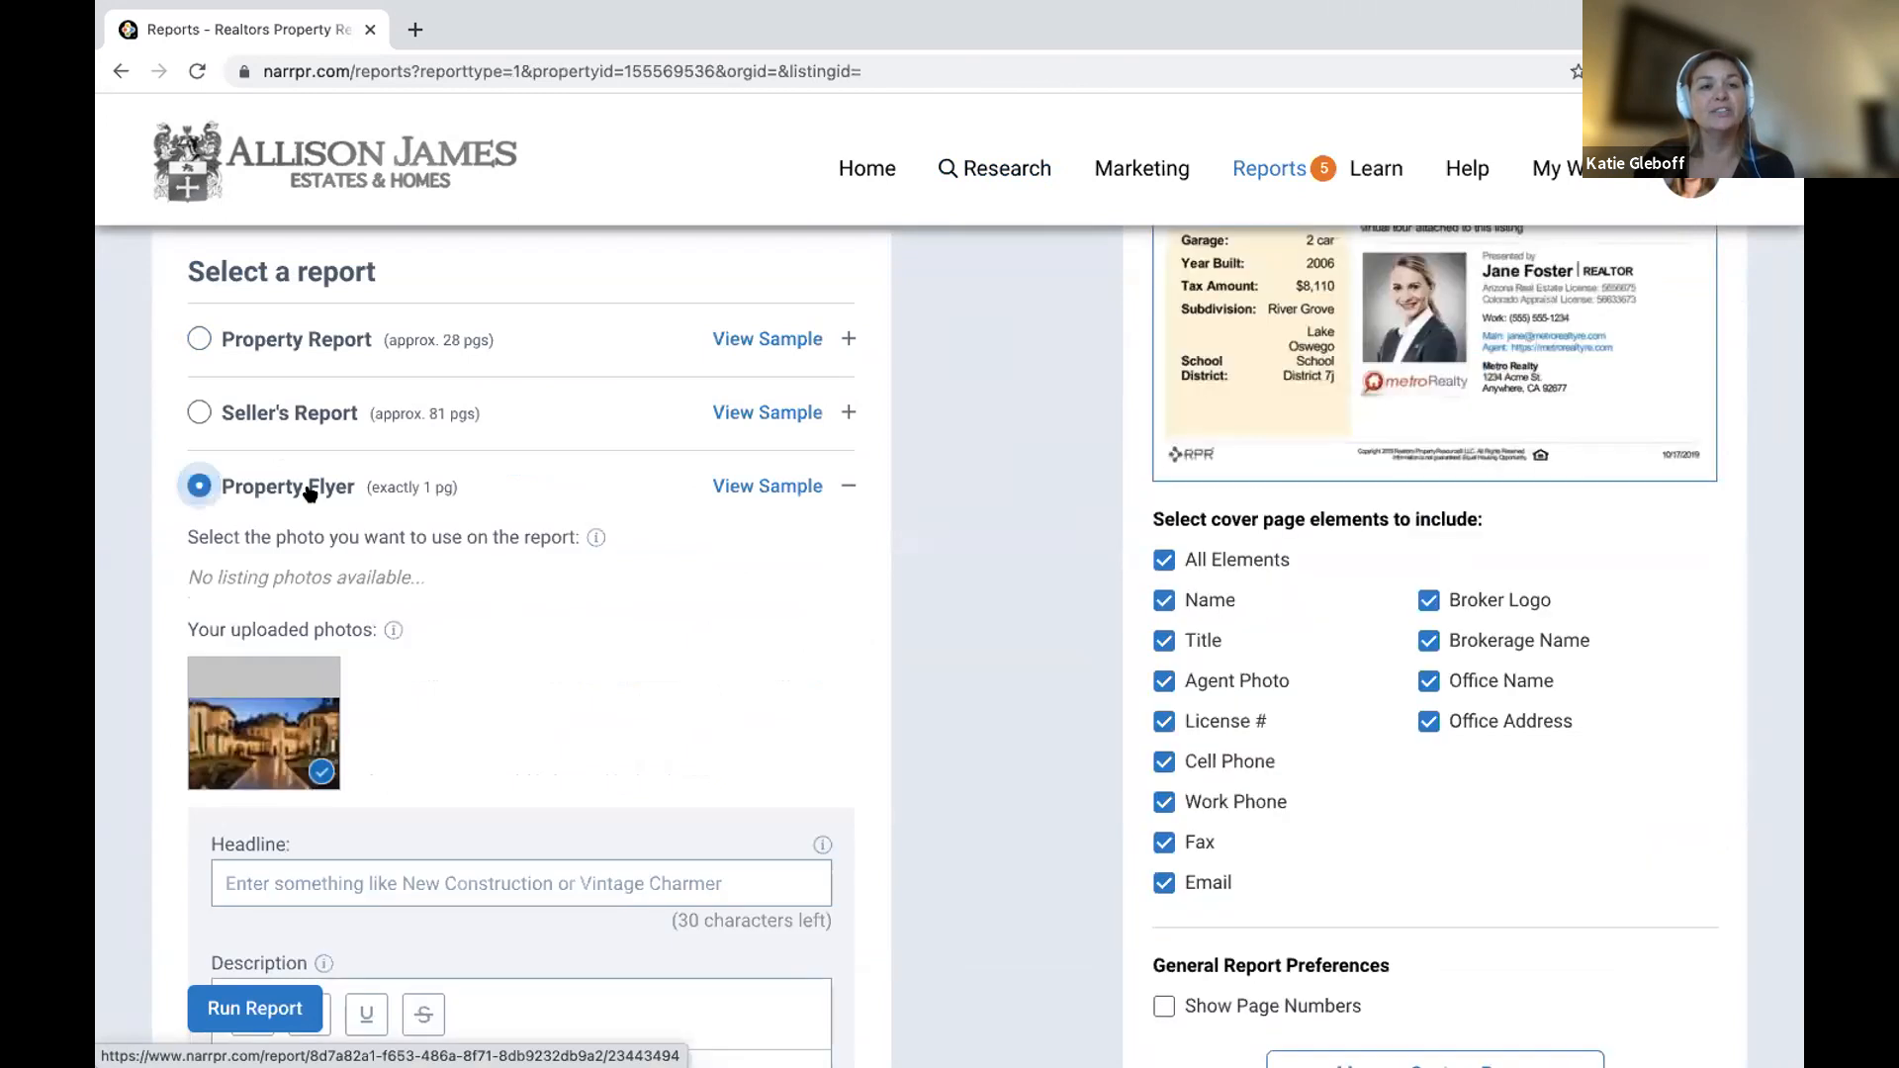
Enter headline 'Coming Soon!' and description 'Public Marketing Remakrs go here. Add Open House info ......'.
{"action": "scroll", "coordinate": [632, 594], "scroll_direction": "down", "scroll_amount": 3}
{"action": "left_click", "coordinate": [623, 551]}
{"action": "type", "text": "Com"}
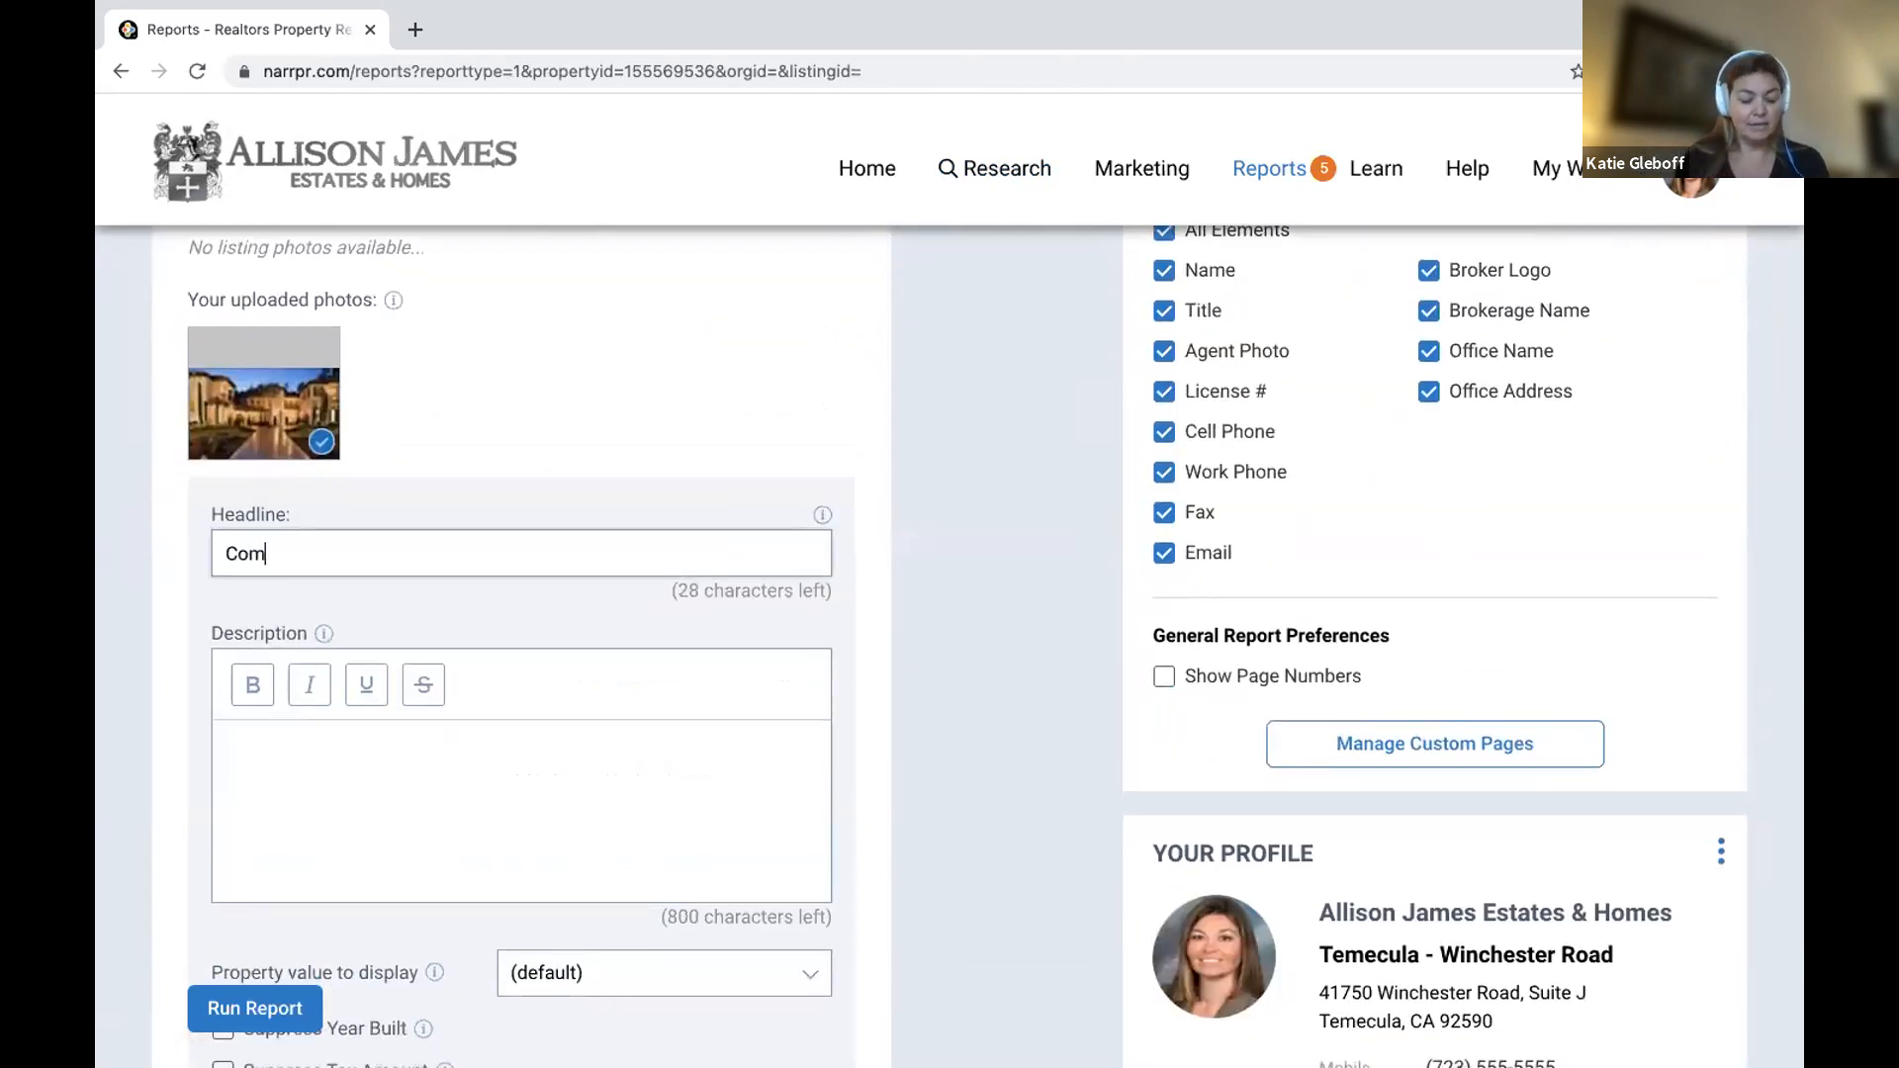
{"action": "type", "text": "ming Soon!"}
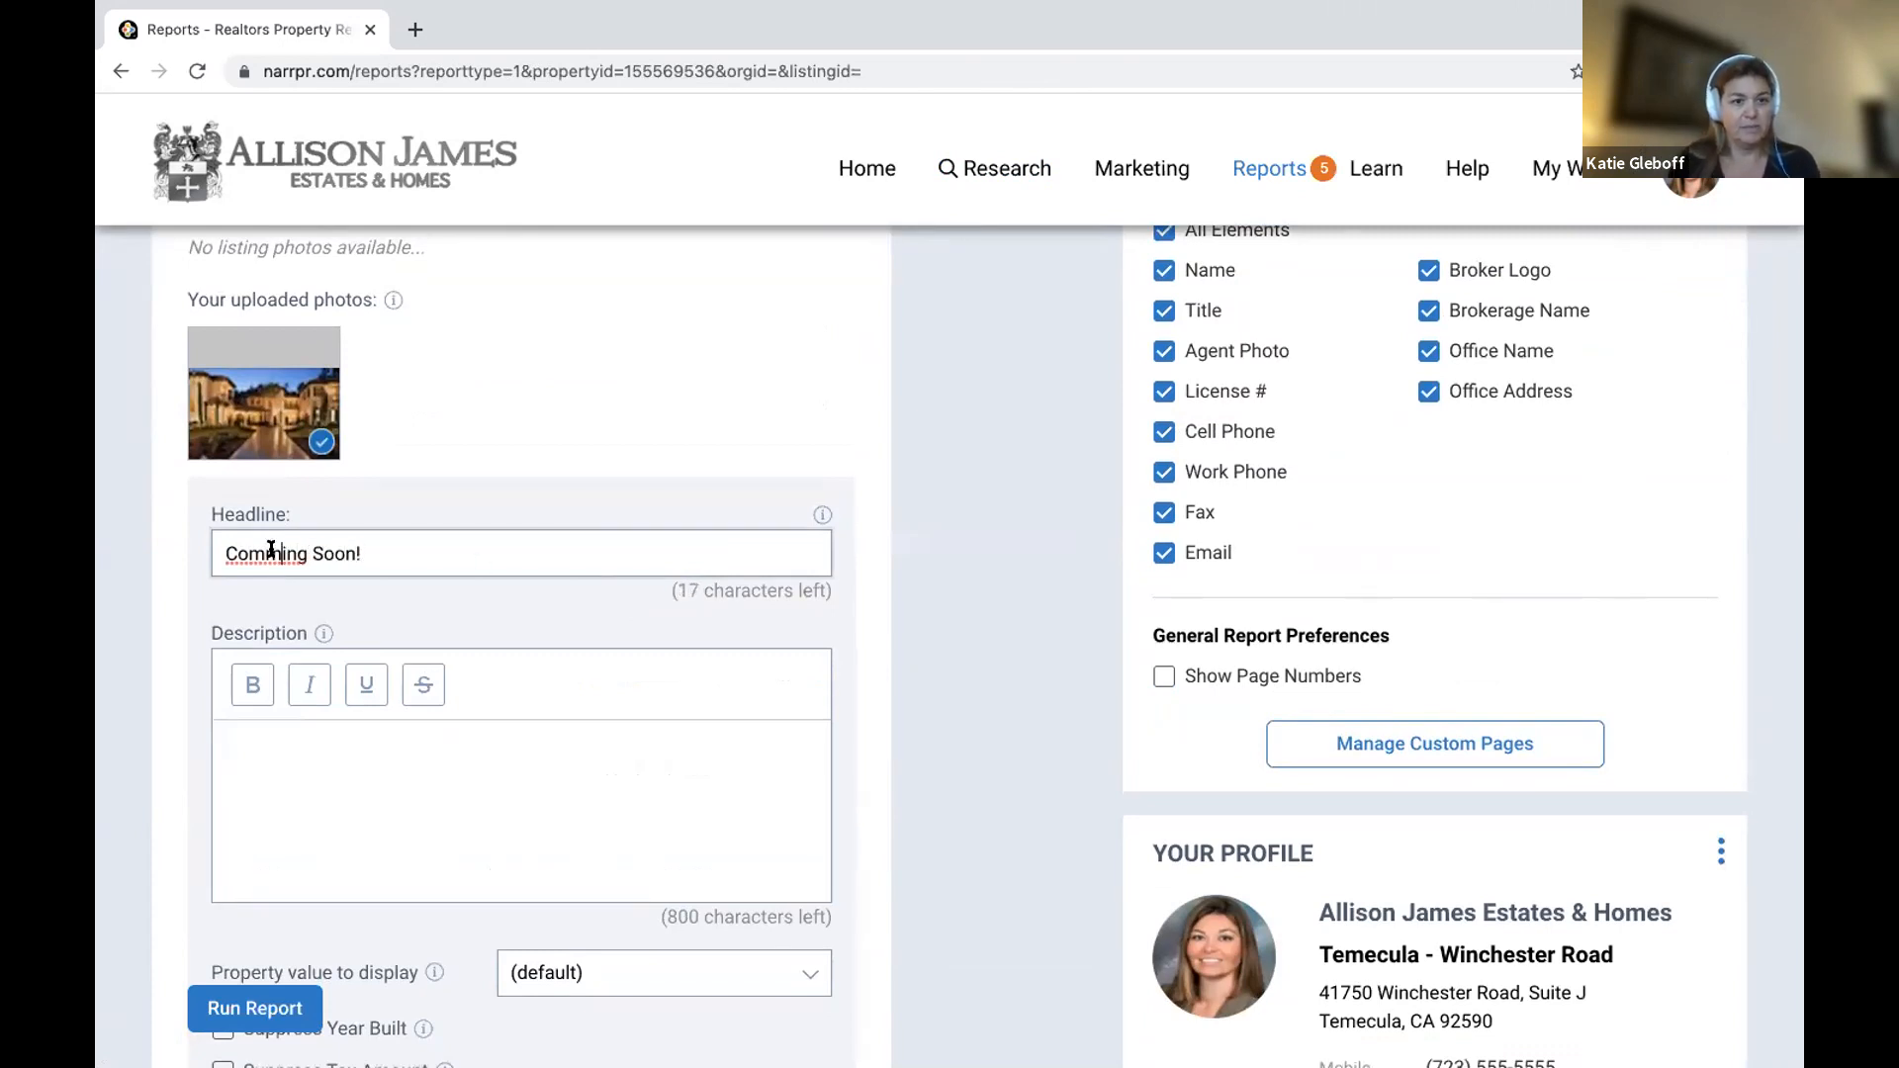
{"action": "key", "text": "BackSpace"}
{"action": "left_click", "coordinate": [311, 750]}
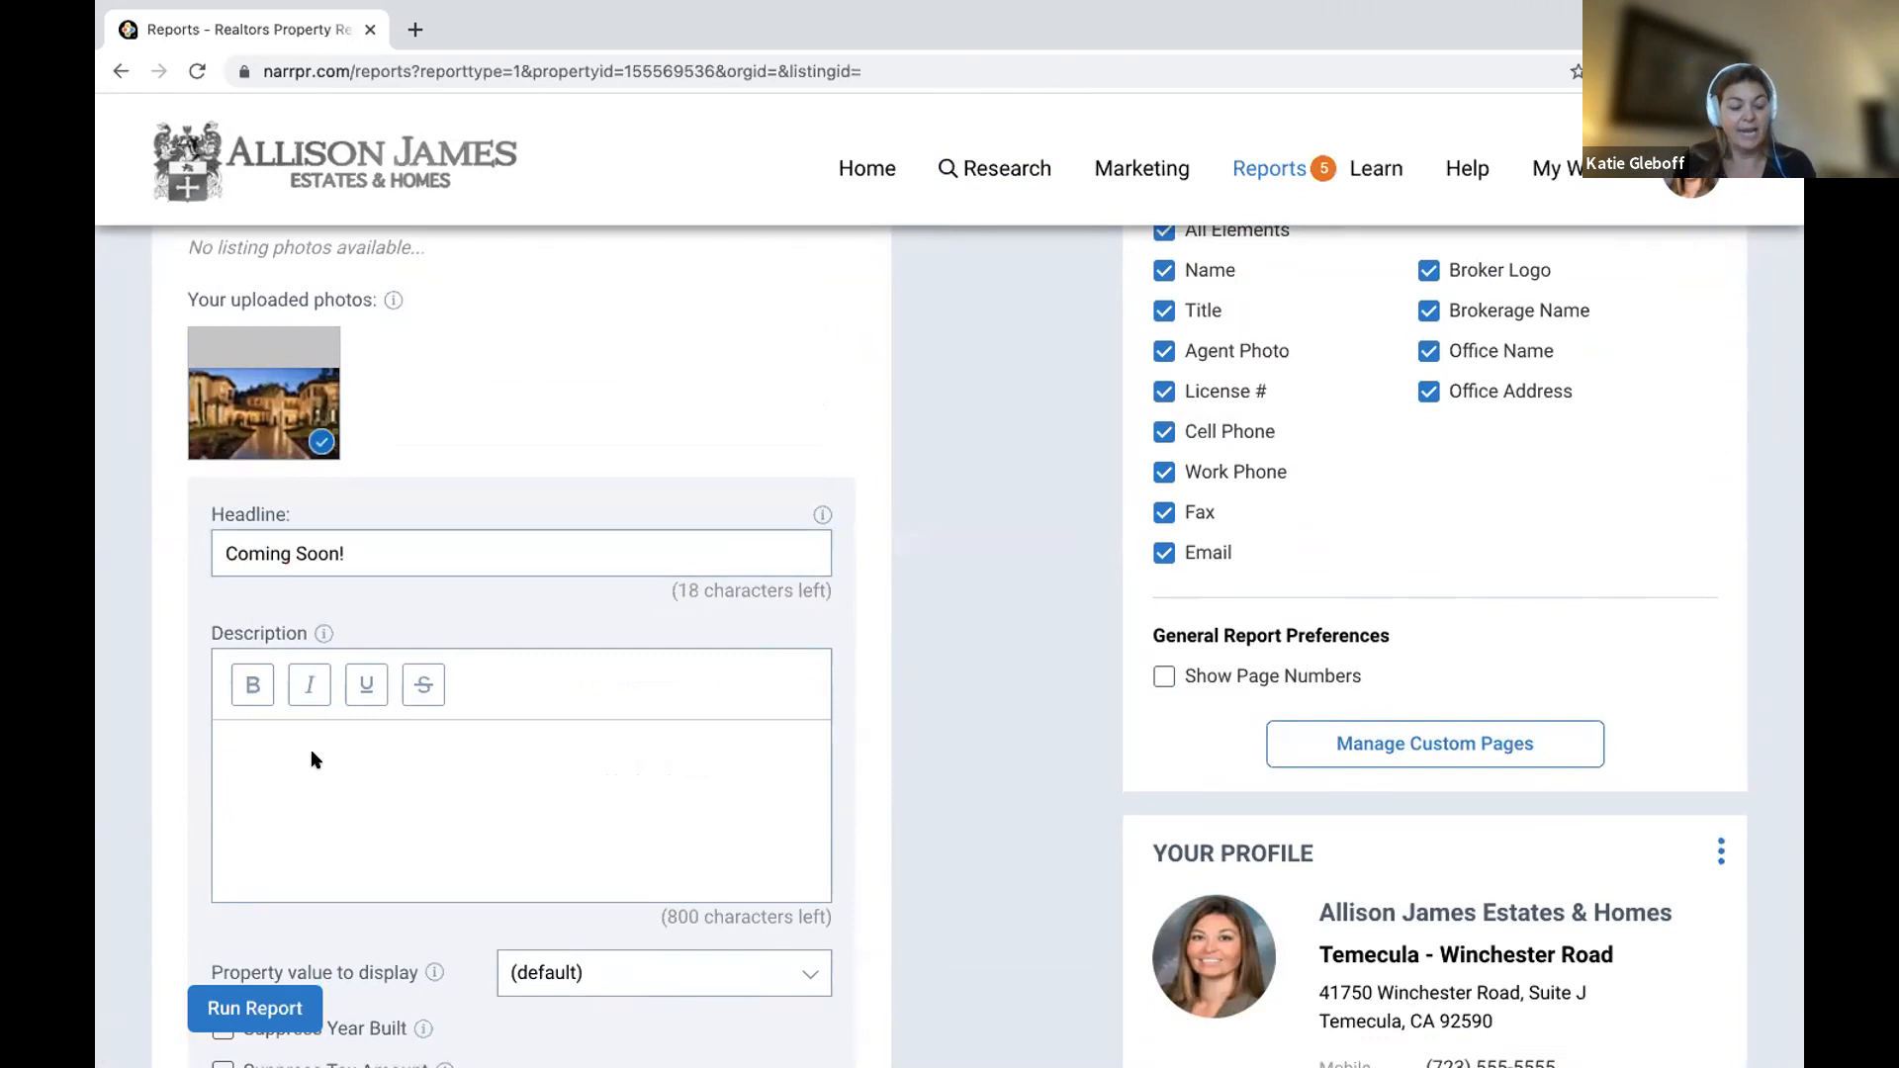
{"action": "type", "text": "Publ"}
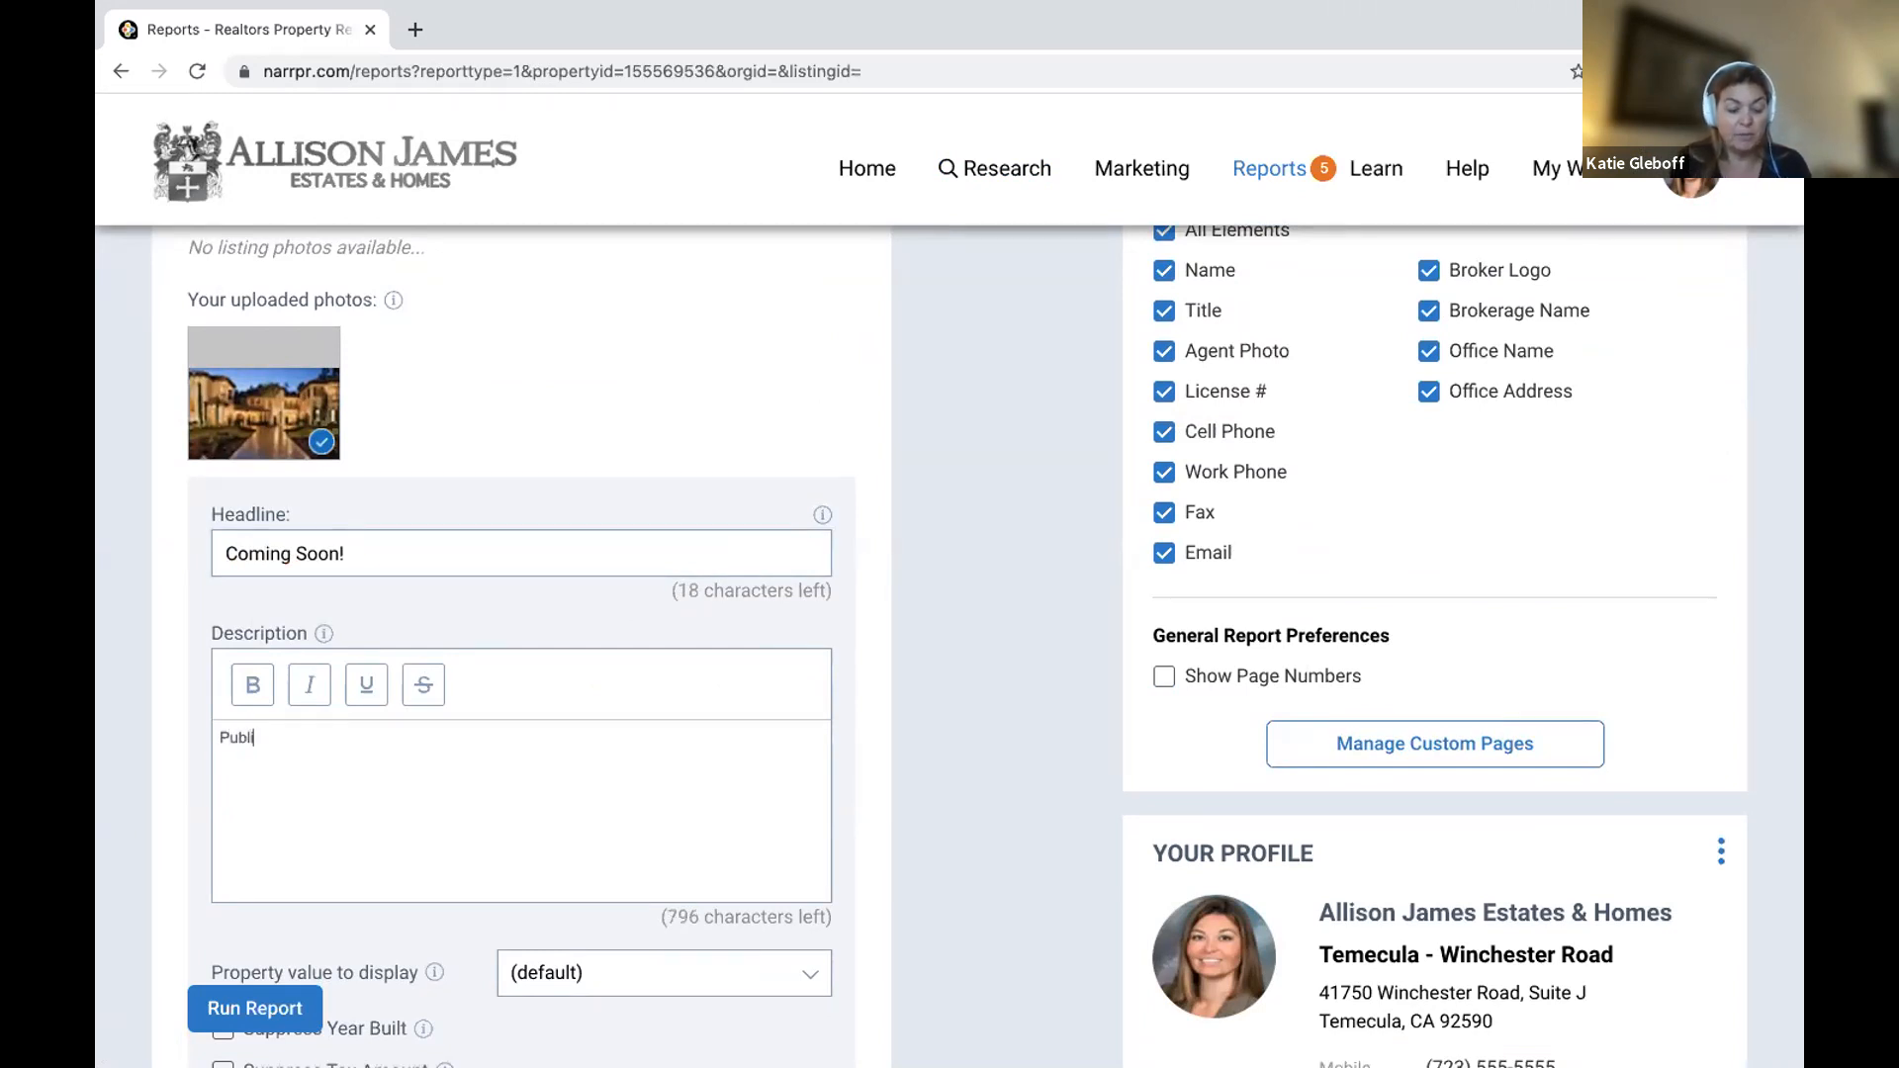
{"action": "type", "text": "ic Mar"}
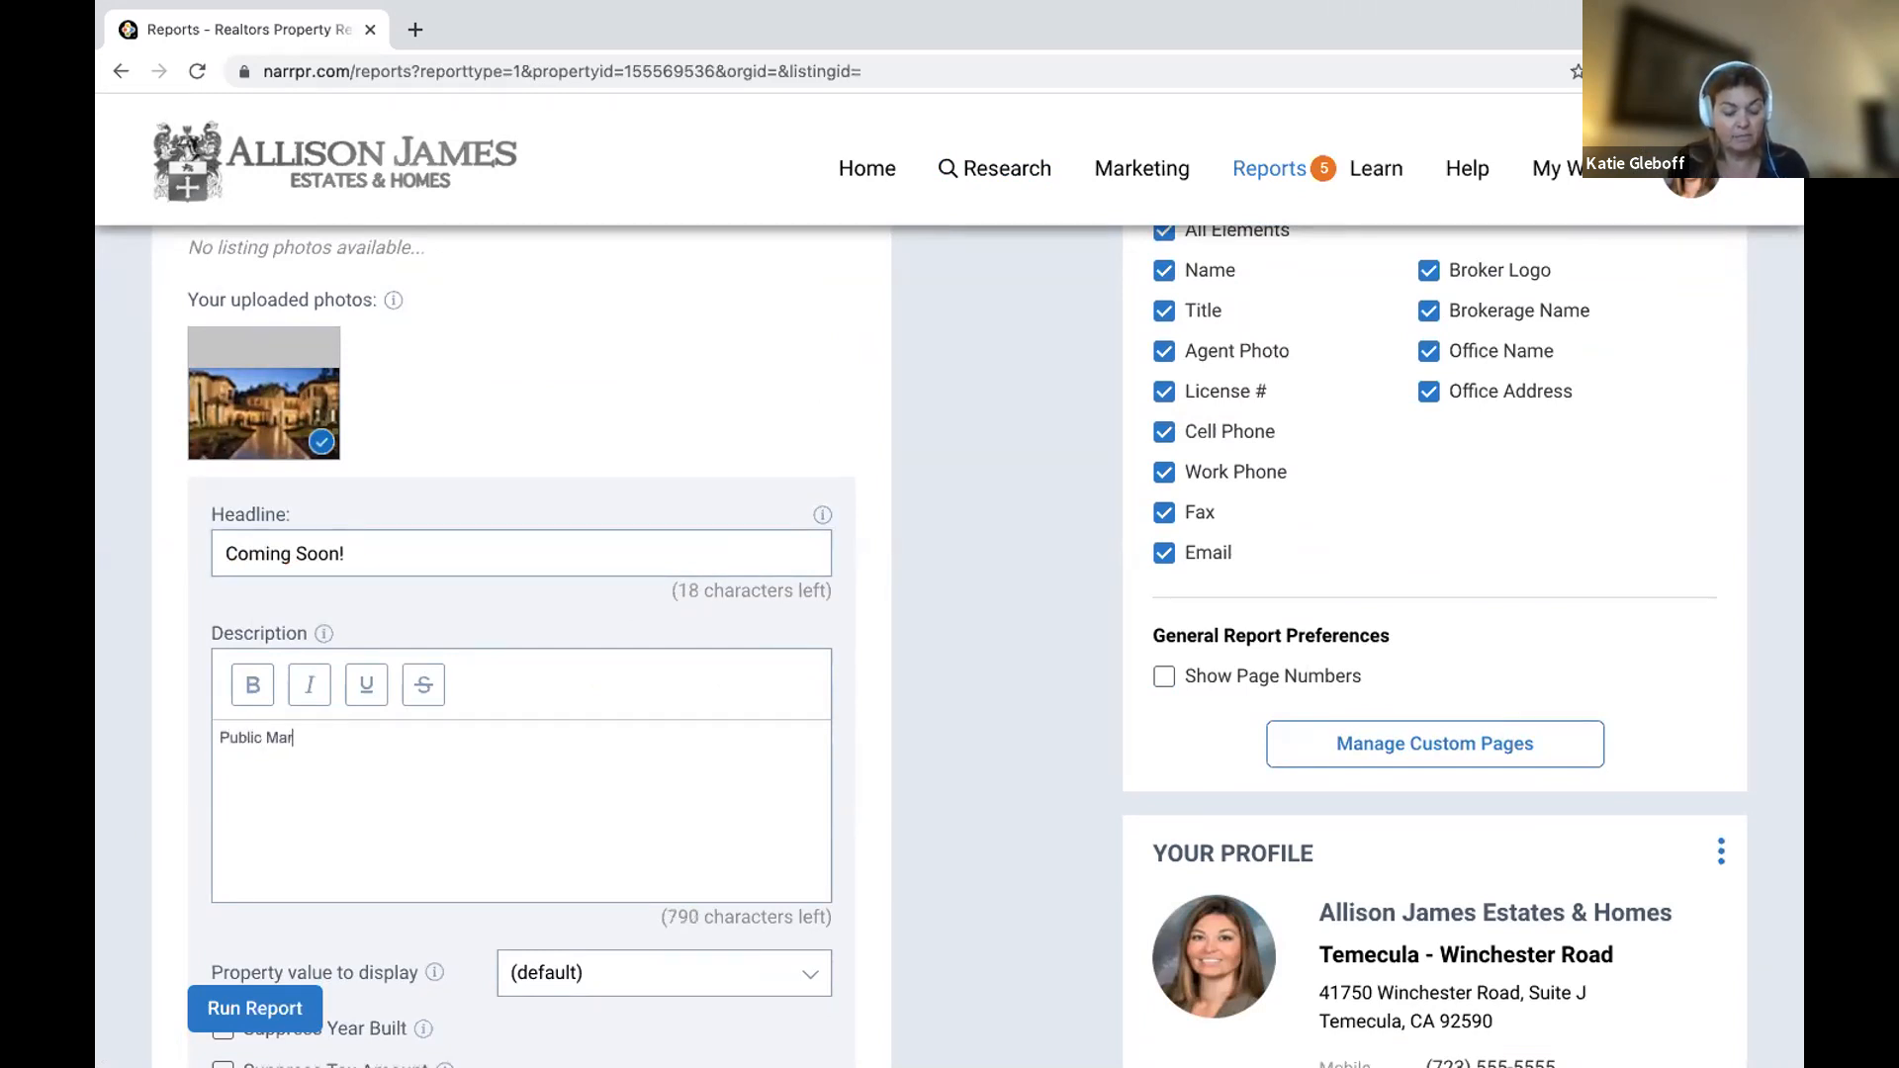
{"action": "type", "text": "keting Remak"}
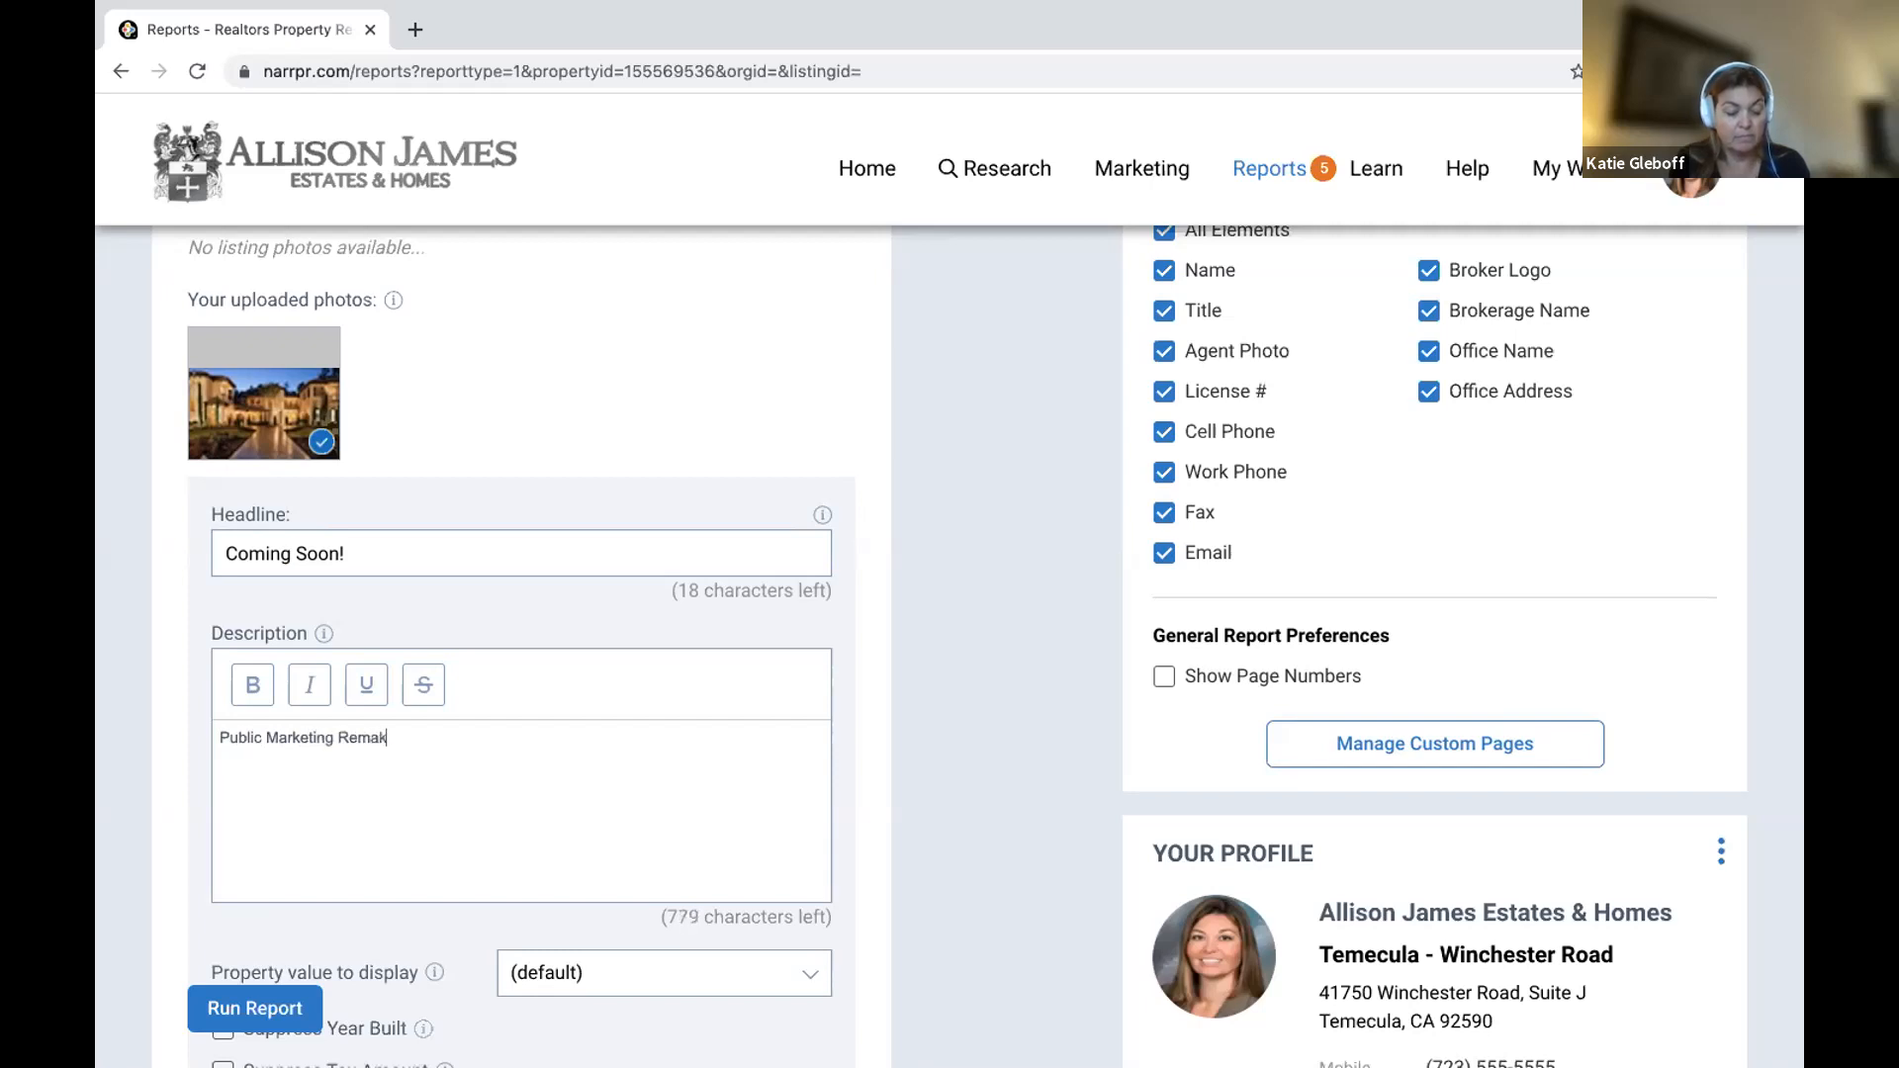
{"action": "type", "text": "rs go here."}
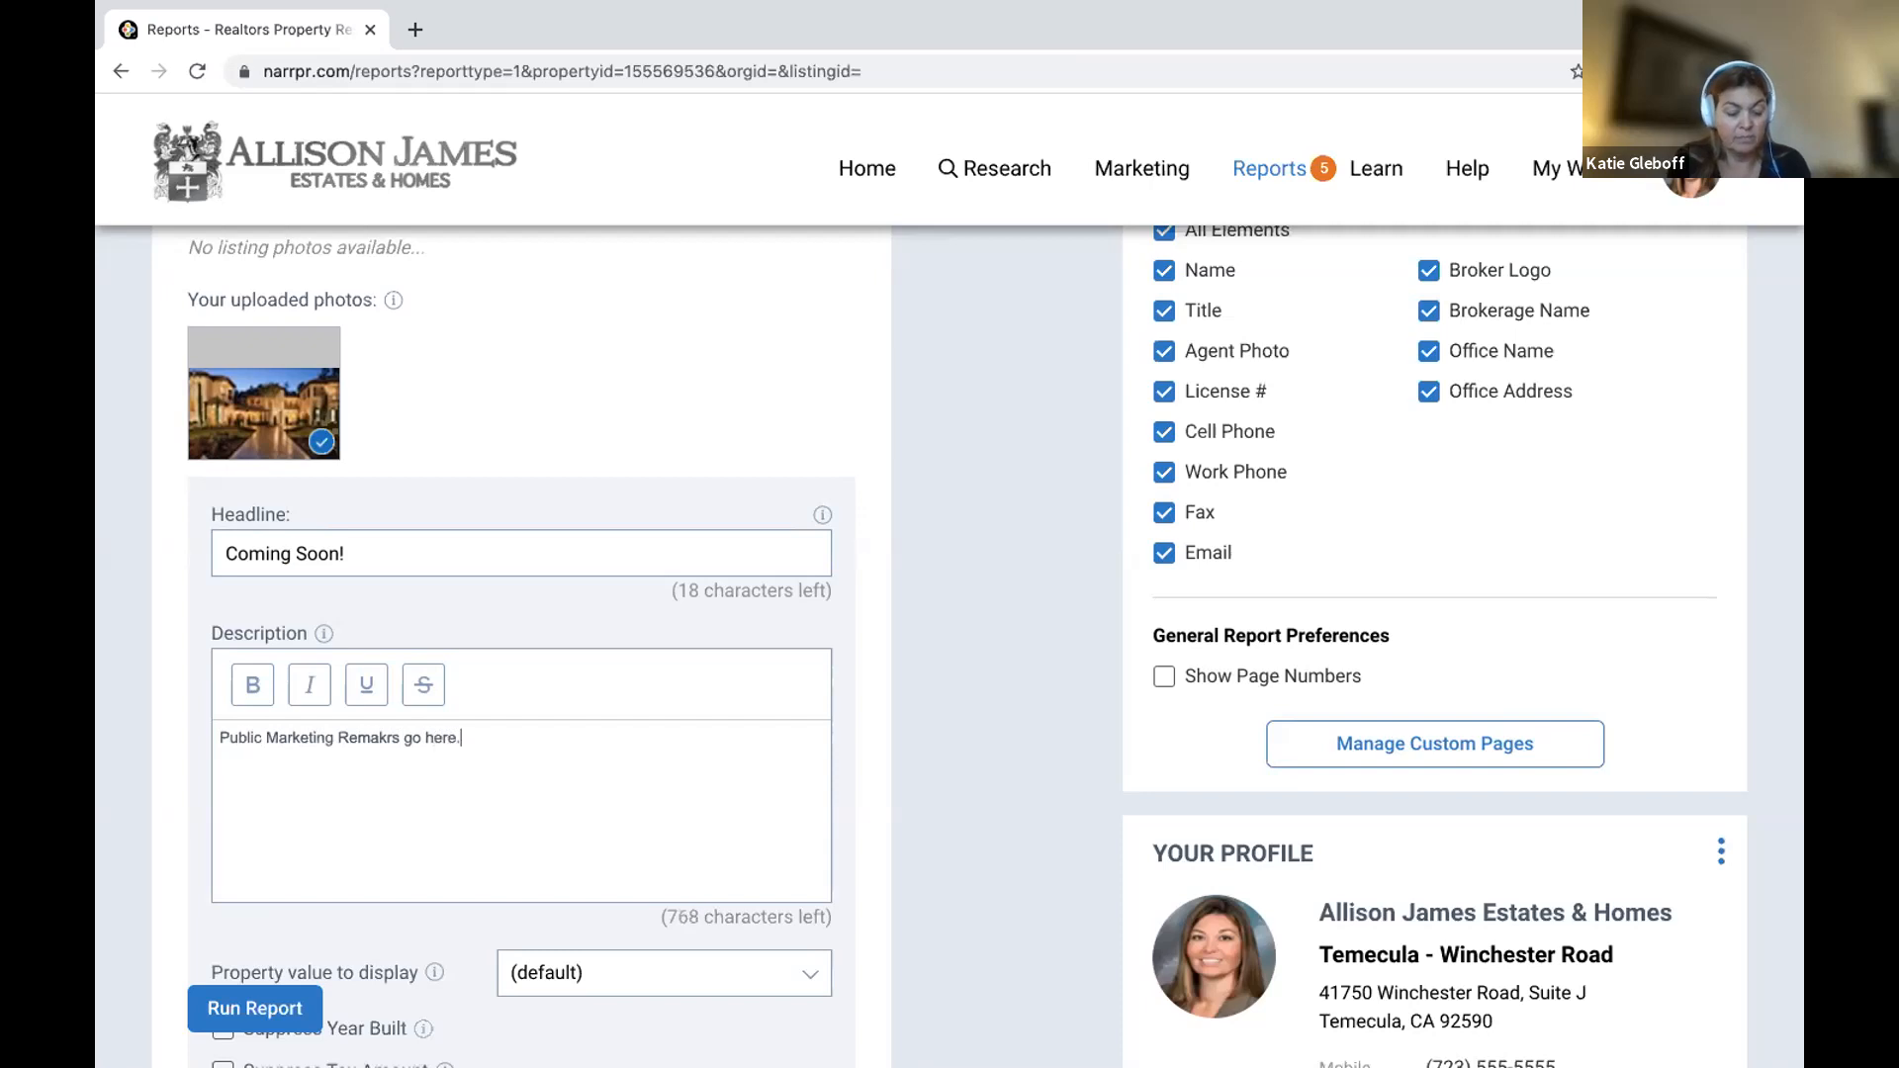
{"action": "type", "text": " Add Open House info"}
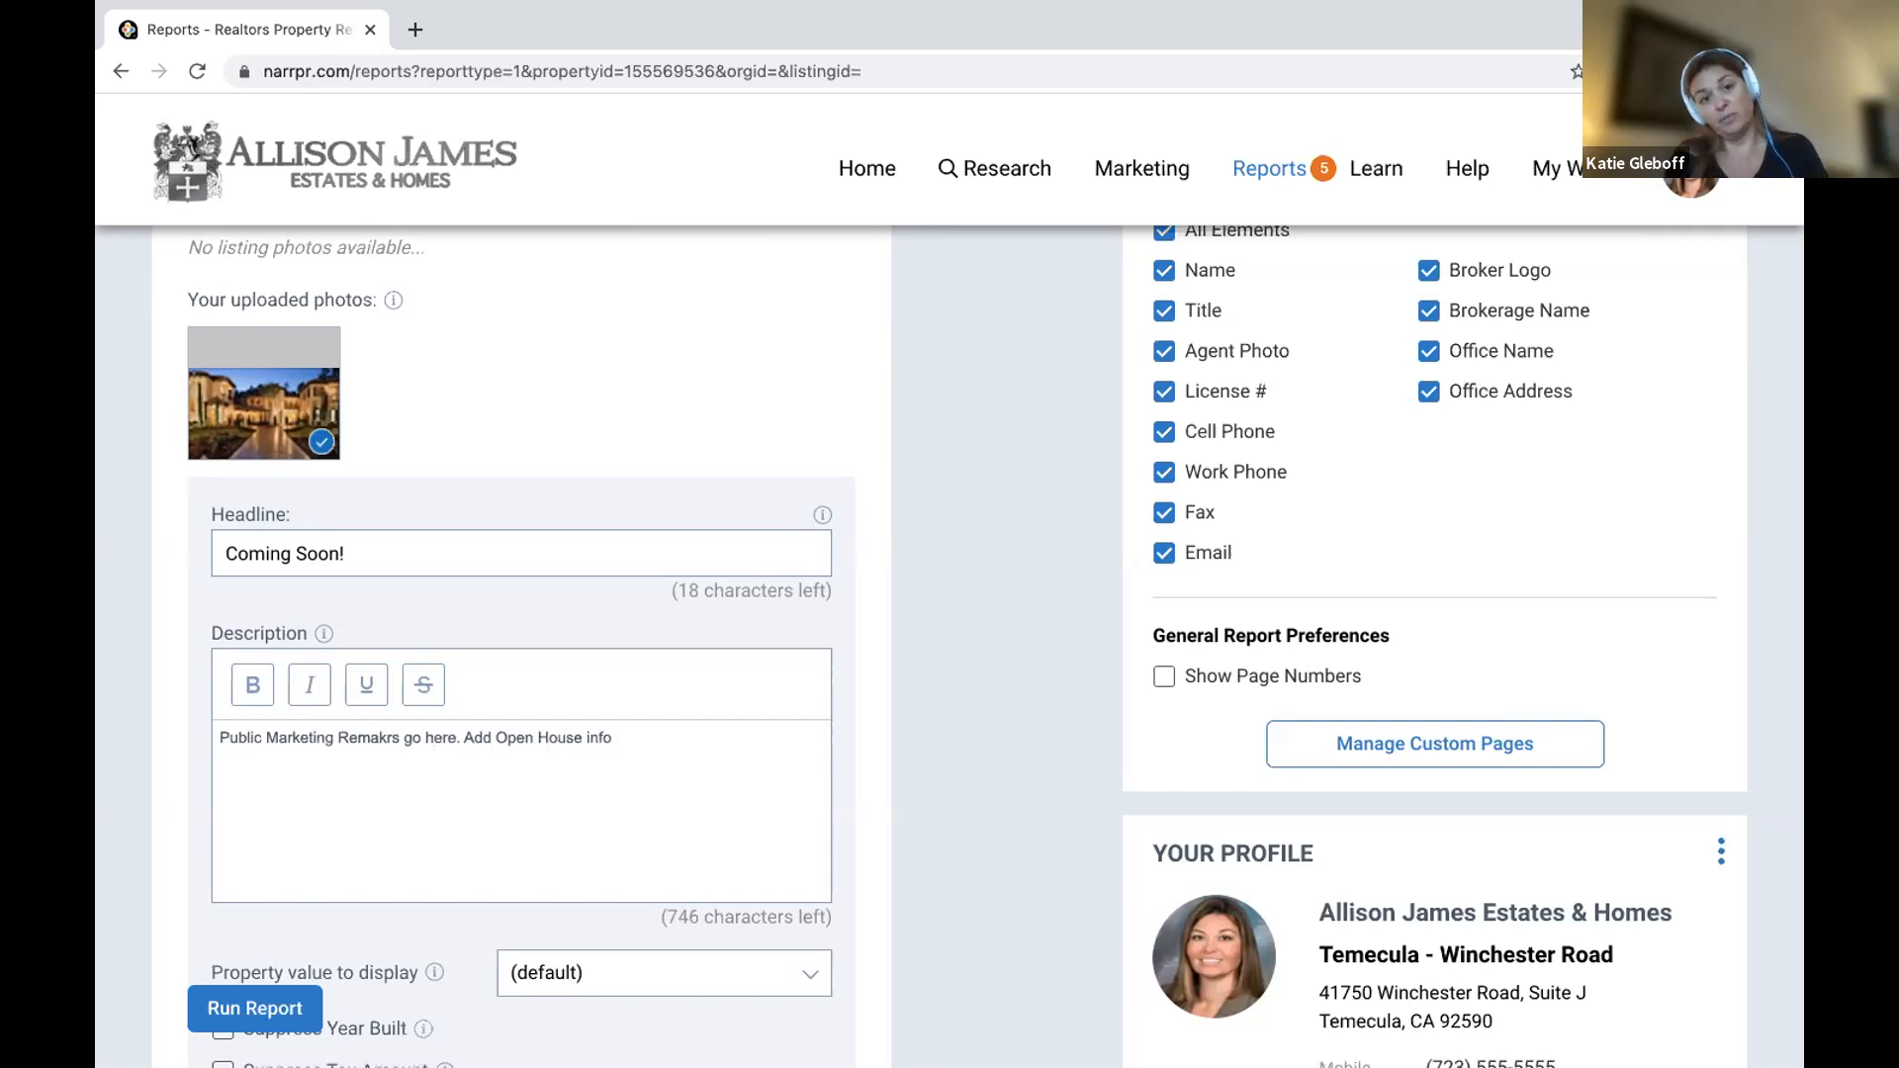
{"action": "type", "text": " ......"}
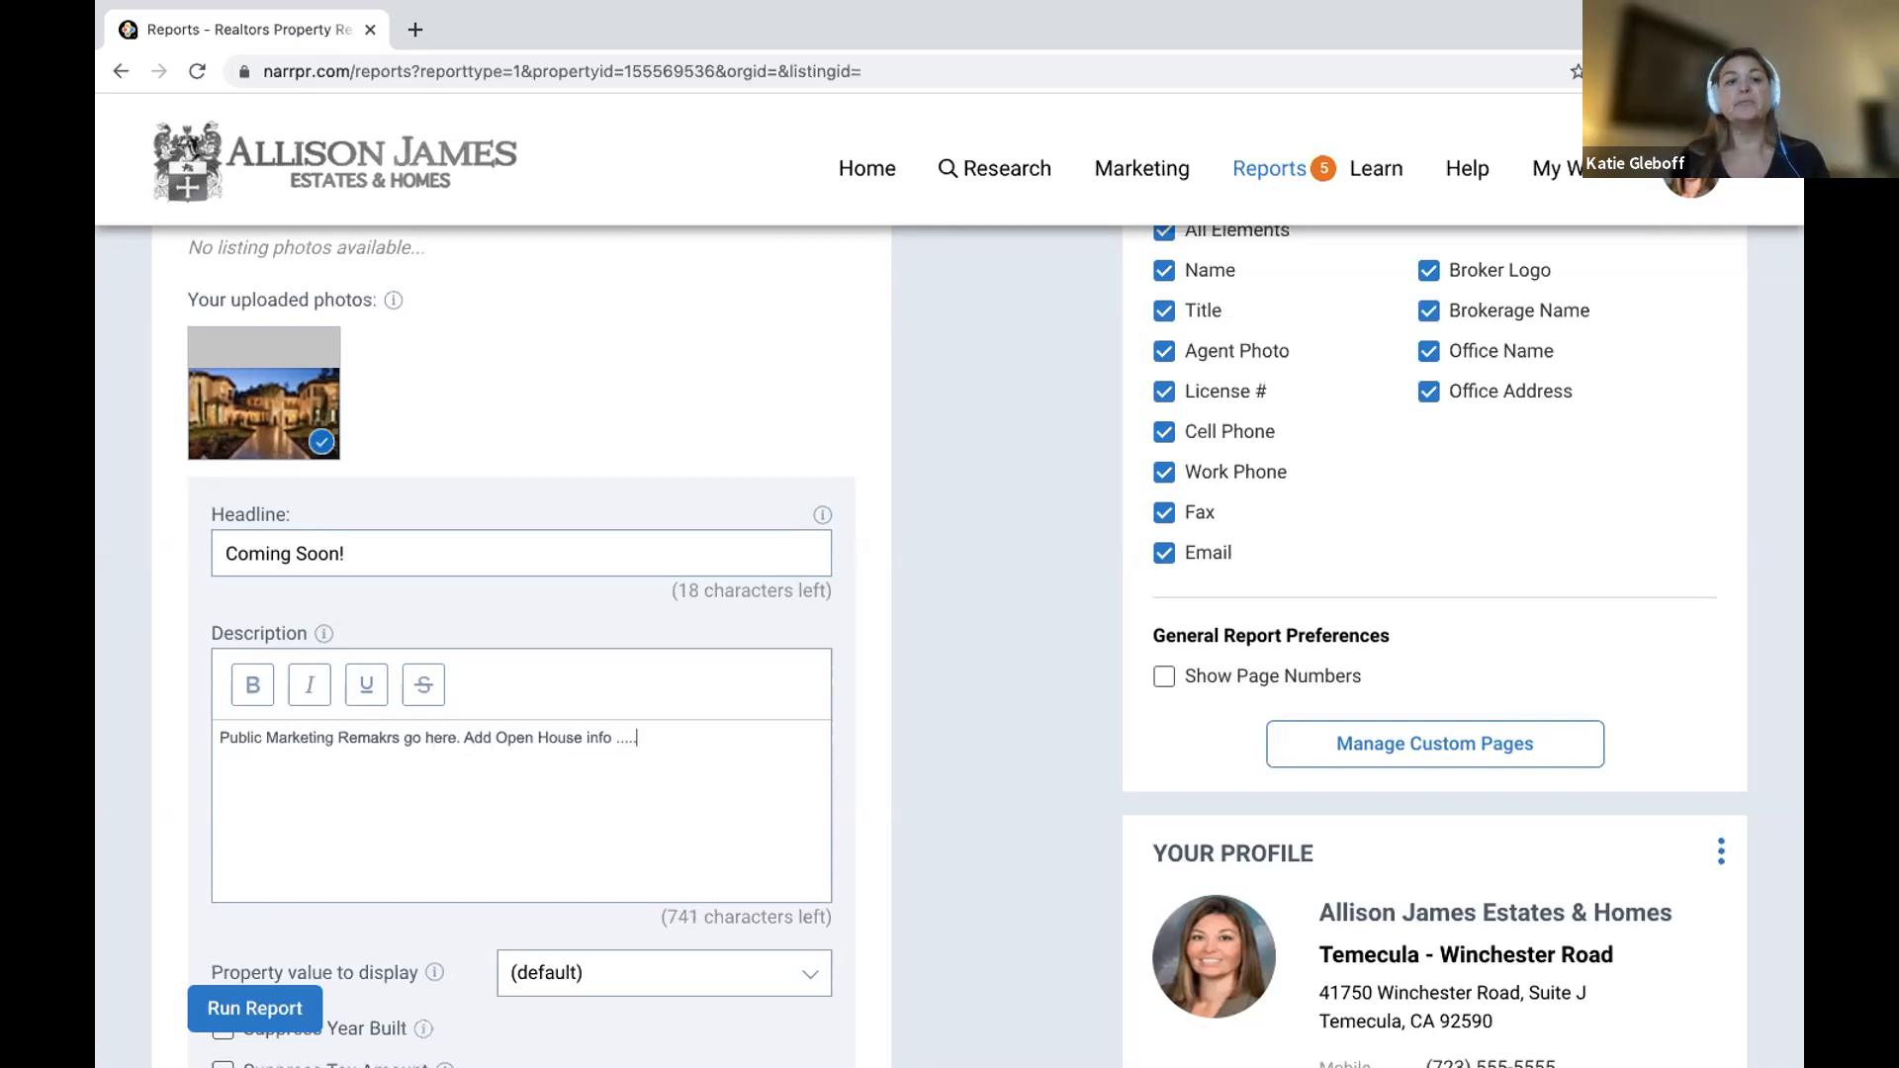
{"action": "scroll", "coordinate": [383, 852], "scroll_direction": "down", "scroll_amount": 3}
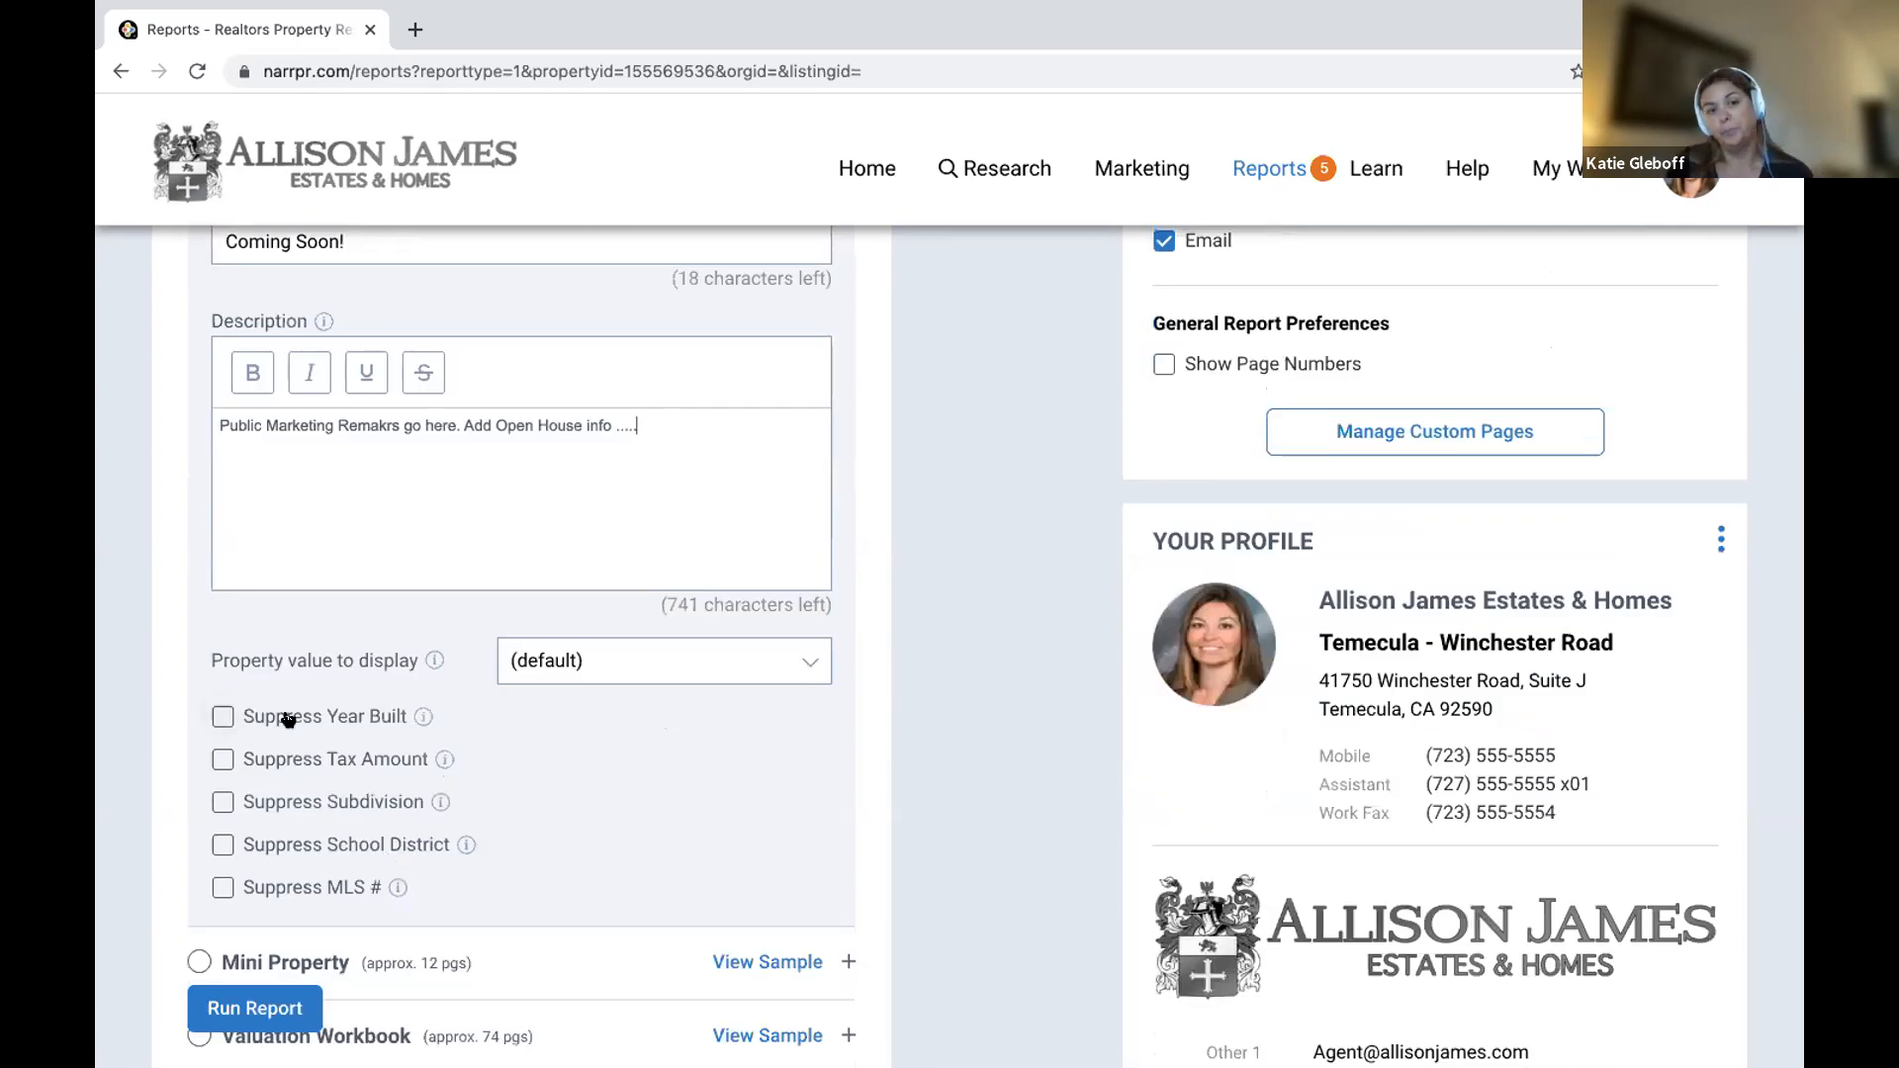
Display the Estimated Value on the flyer, run it, and dismiss the success and generation notices.
{"action": "left_click", "coordinate": [754, 666]}
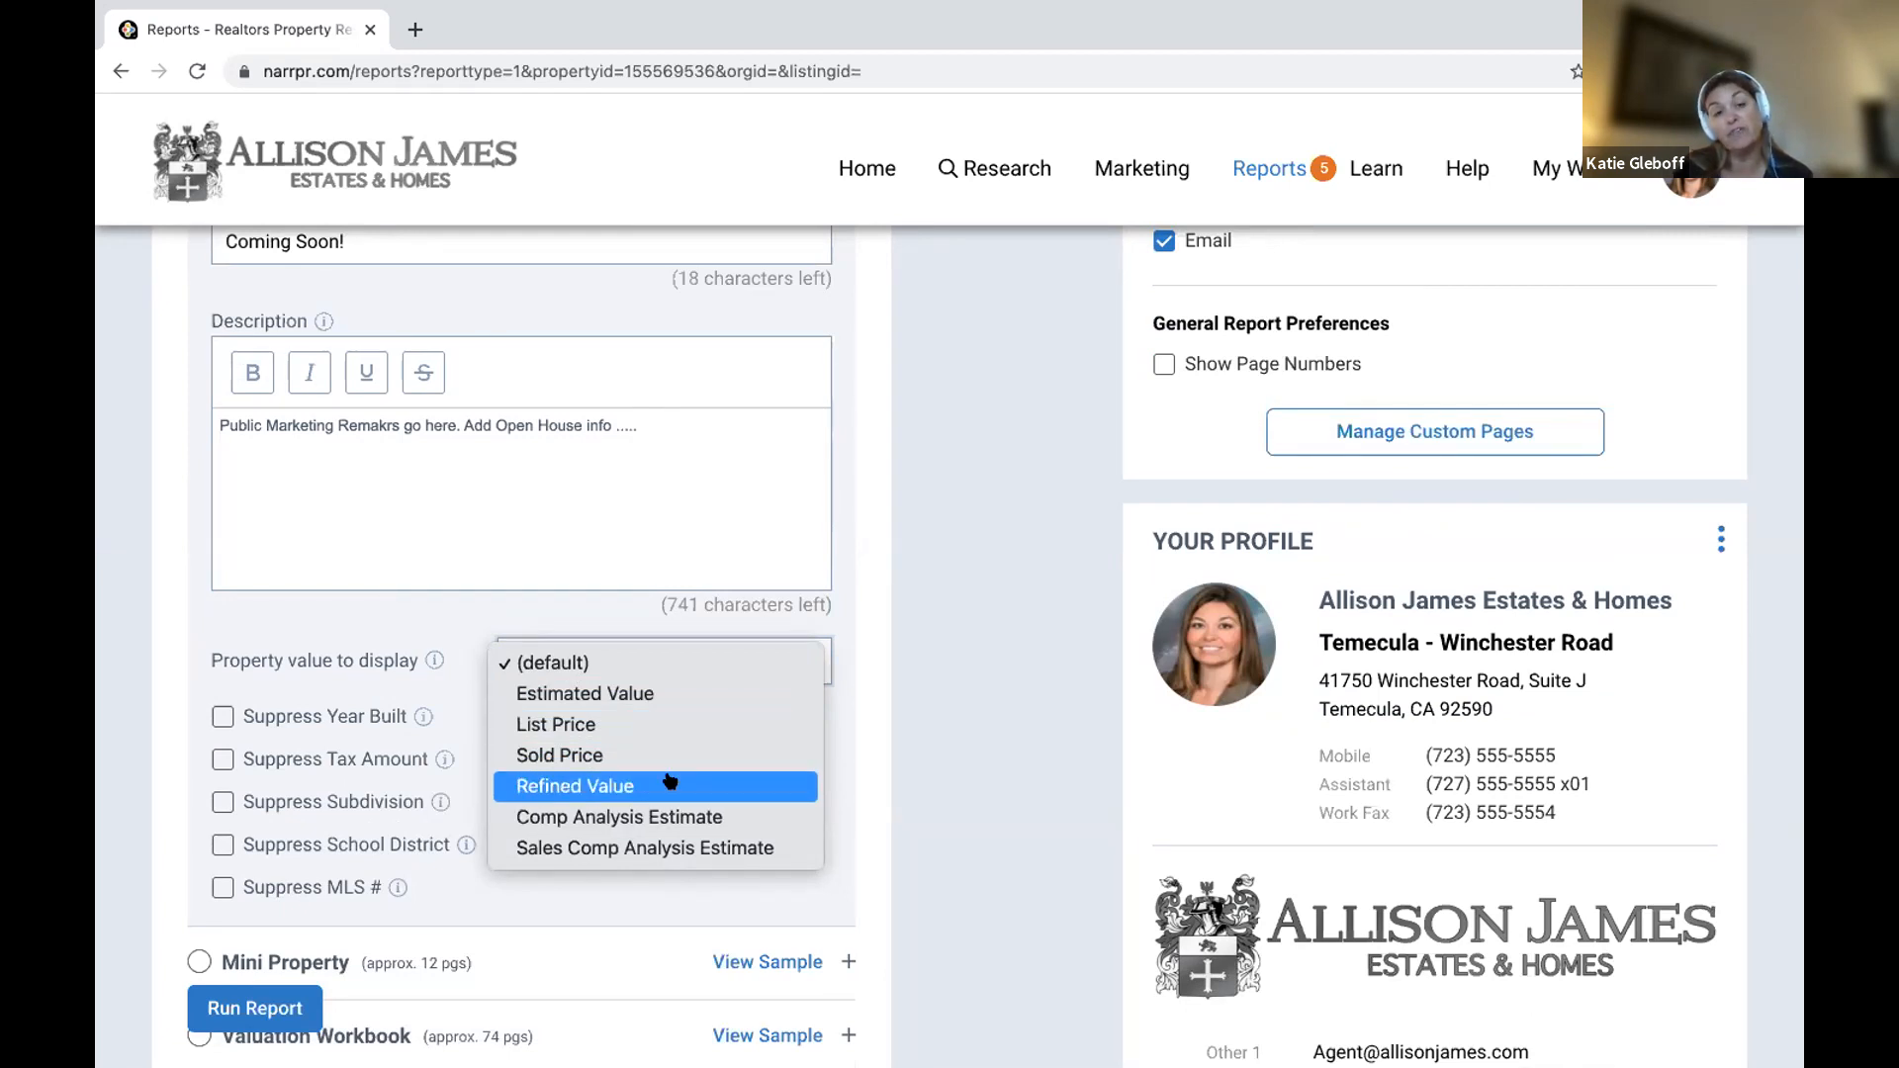
{"action": "left_click", "coordinate": [672, 700]}
{"action": "left_click", "coordinate": [244, 1009]}
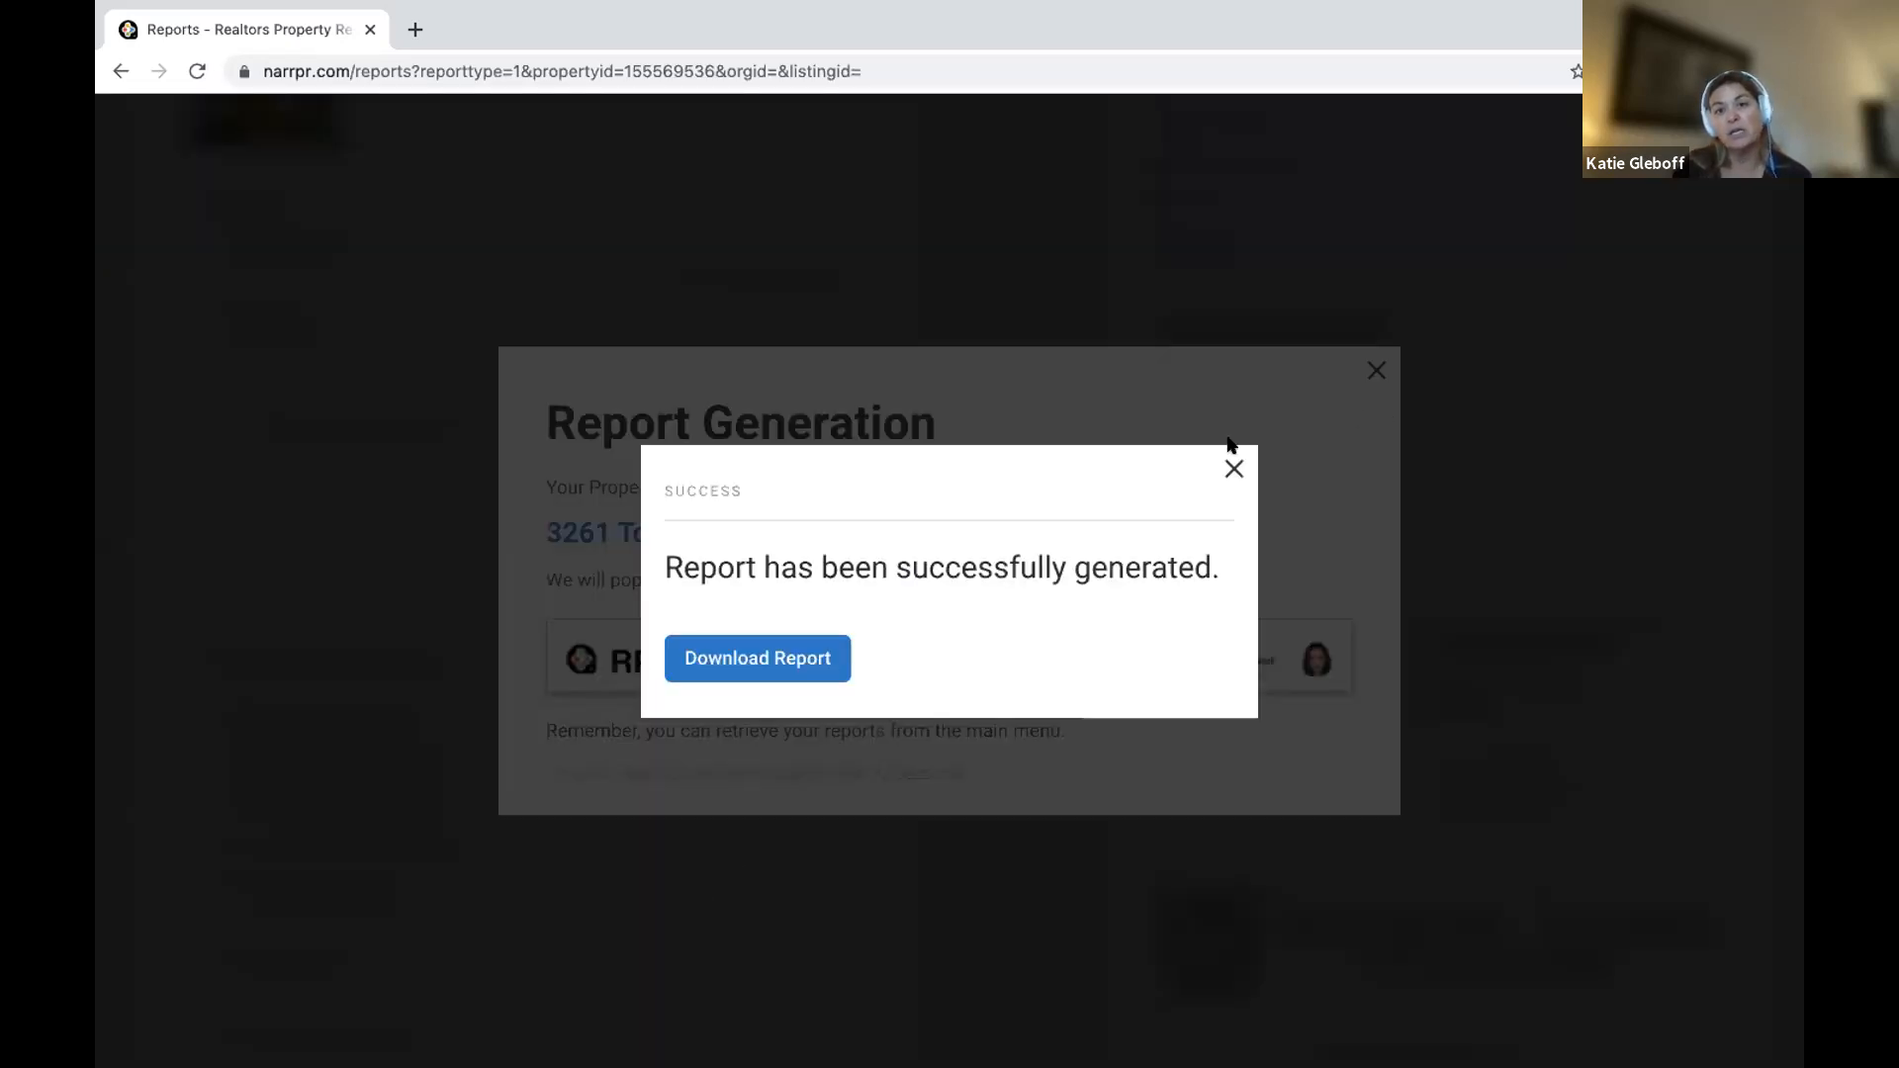
{"action": "left_click", "coordinate": [1234, 468]}
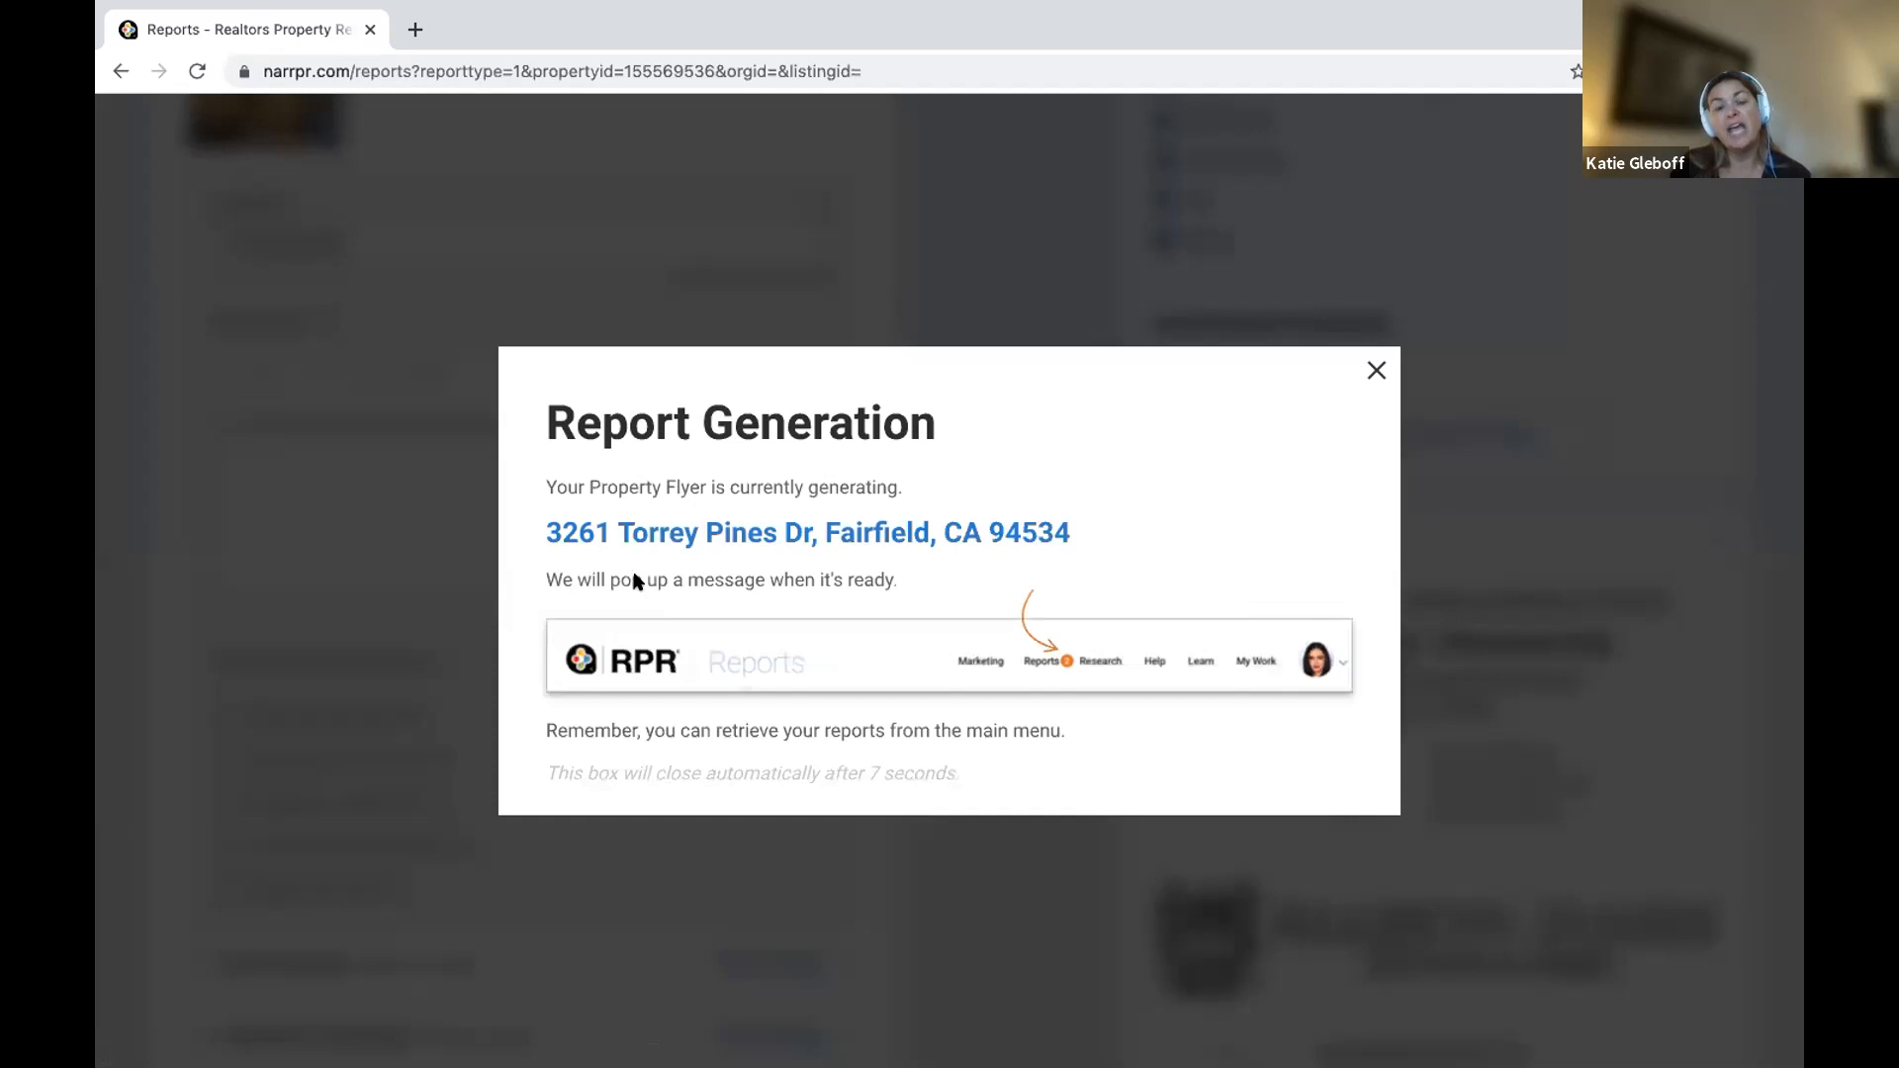
{"action": "left_click", "coordinate": [1375, 372]}
{"action": "scroll", "coordinate": [1344, 406], "scroll_direction": "up", "scroll_amount": 10}
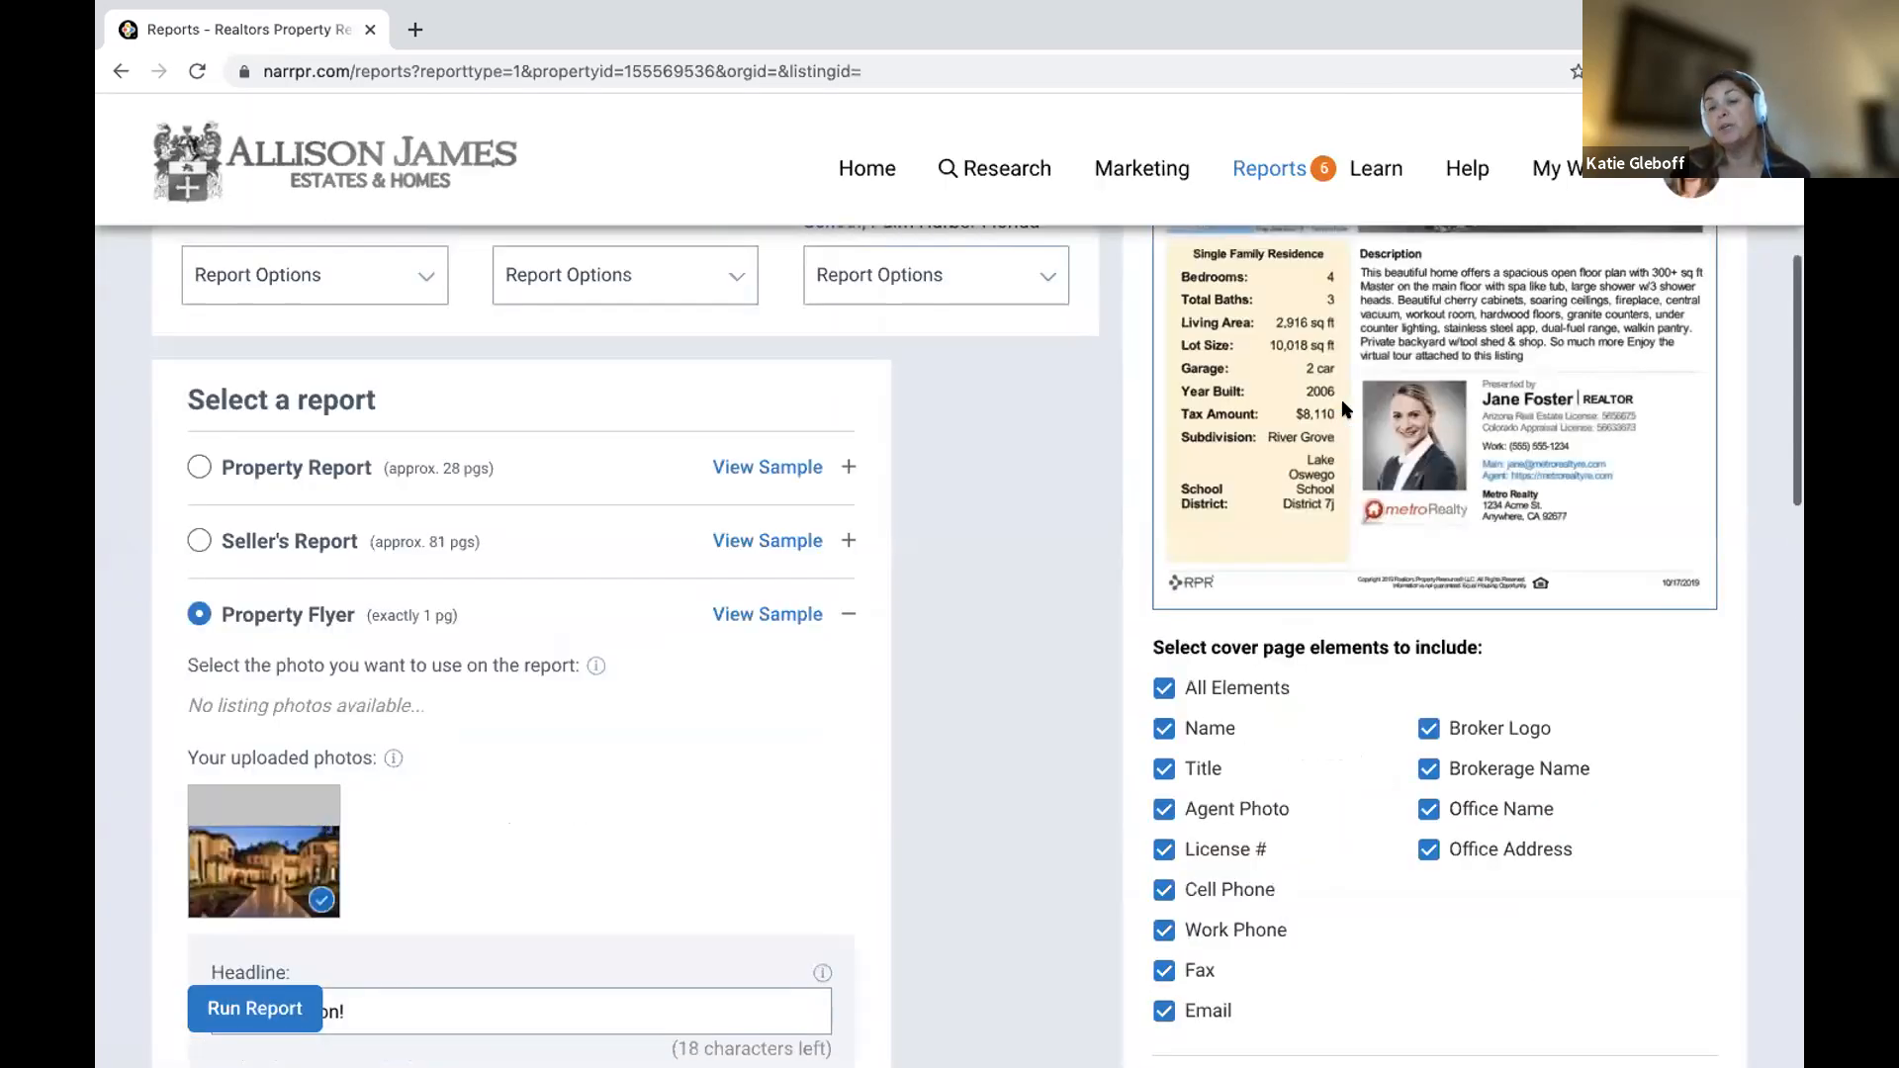
{"action": "scroll", "coordinate": [1344, 409], "scroll_direction": "up", "scroll_amount": 2}
{"action": "scroll", "coordinate": [1370, 500], "scroll_direction": "down", "scroll_amount": 2}
{"action": "scroll", "coordinate": [1286, 376], "scroll_direction": "up", "scroll_amount": 1}
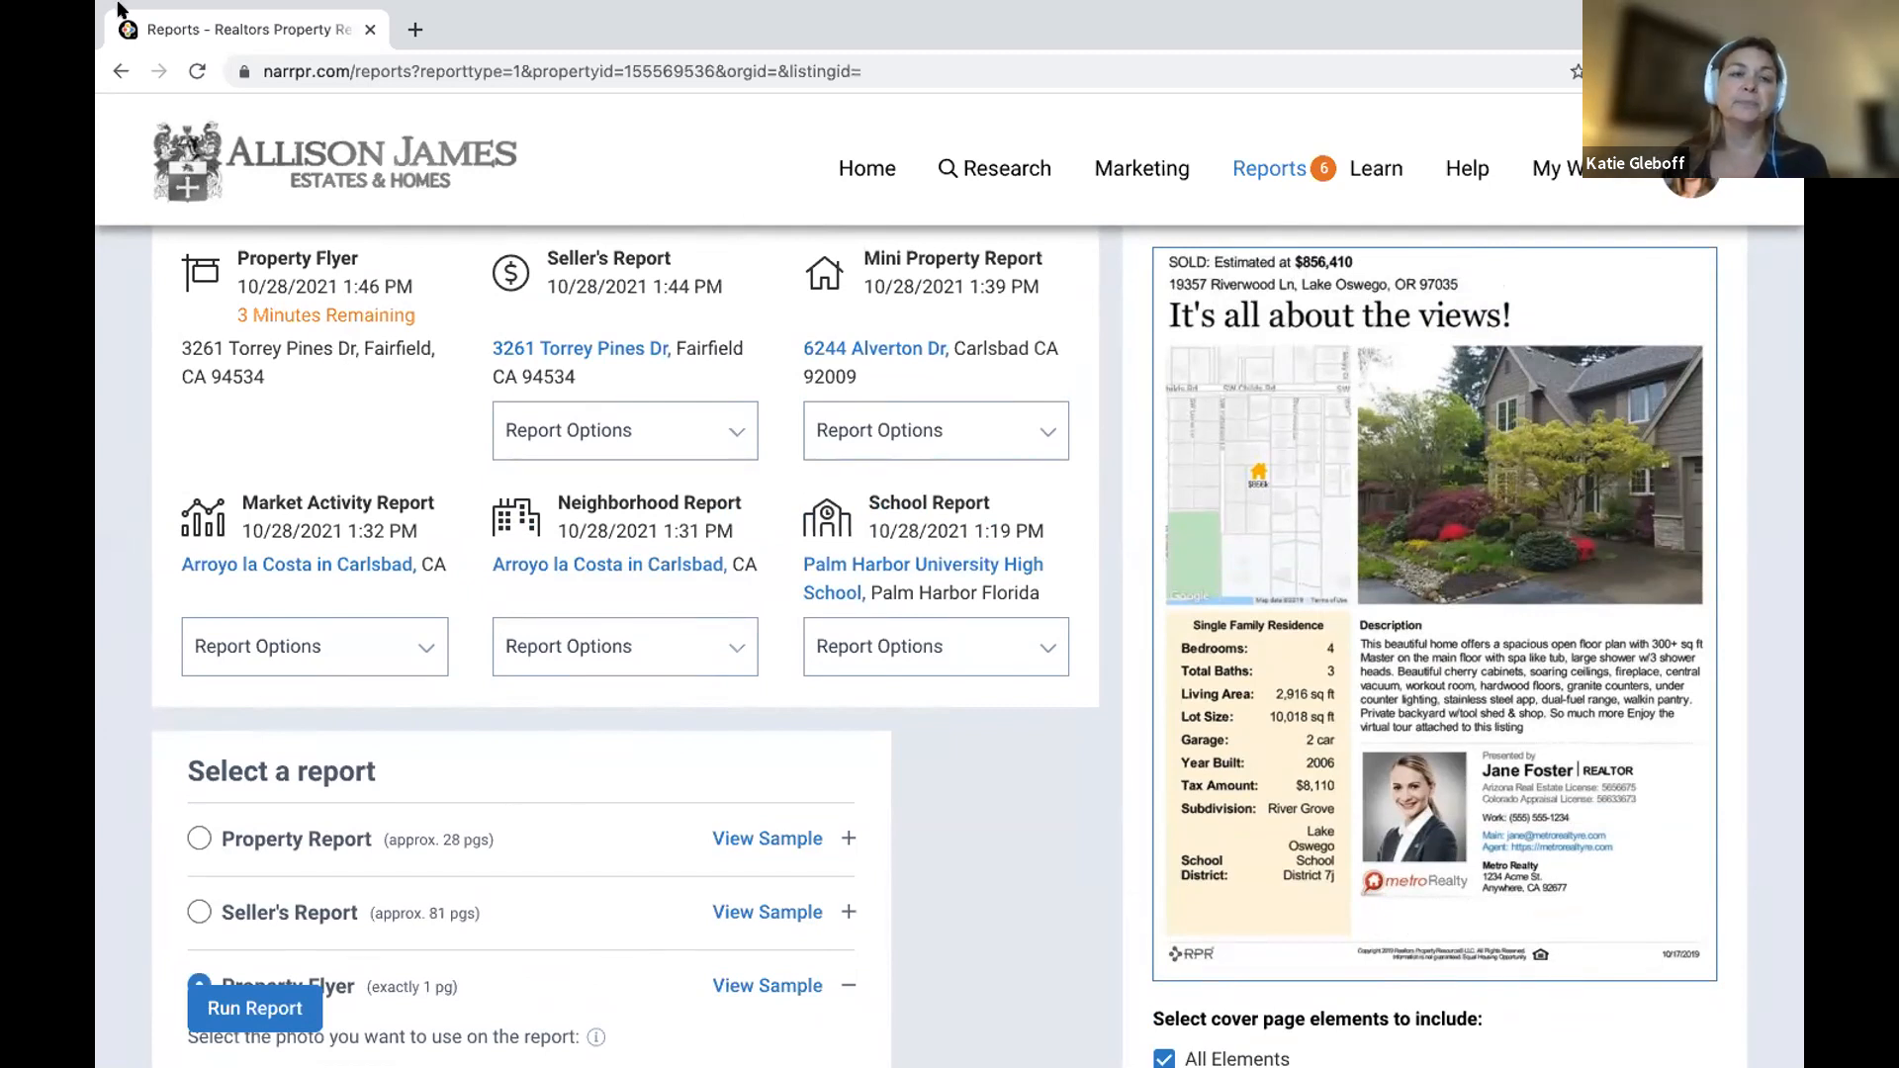
{"action": "left_click", "coordinate": [115, 74]}
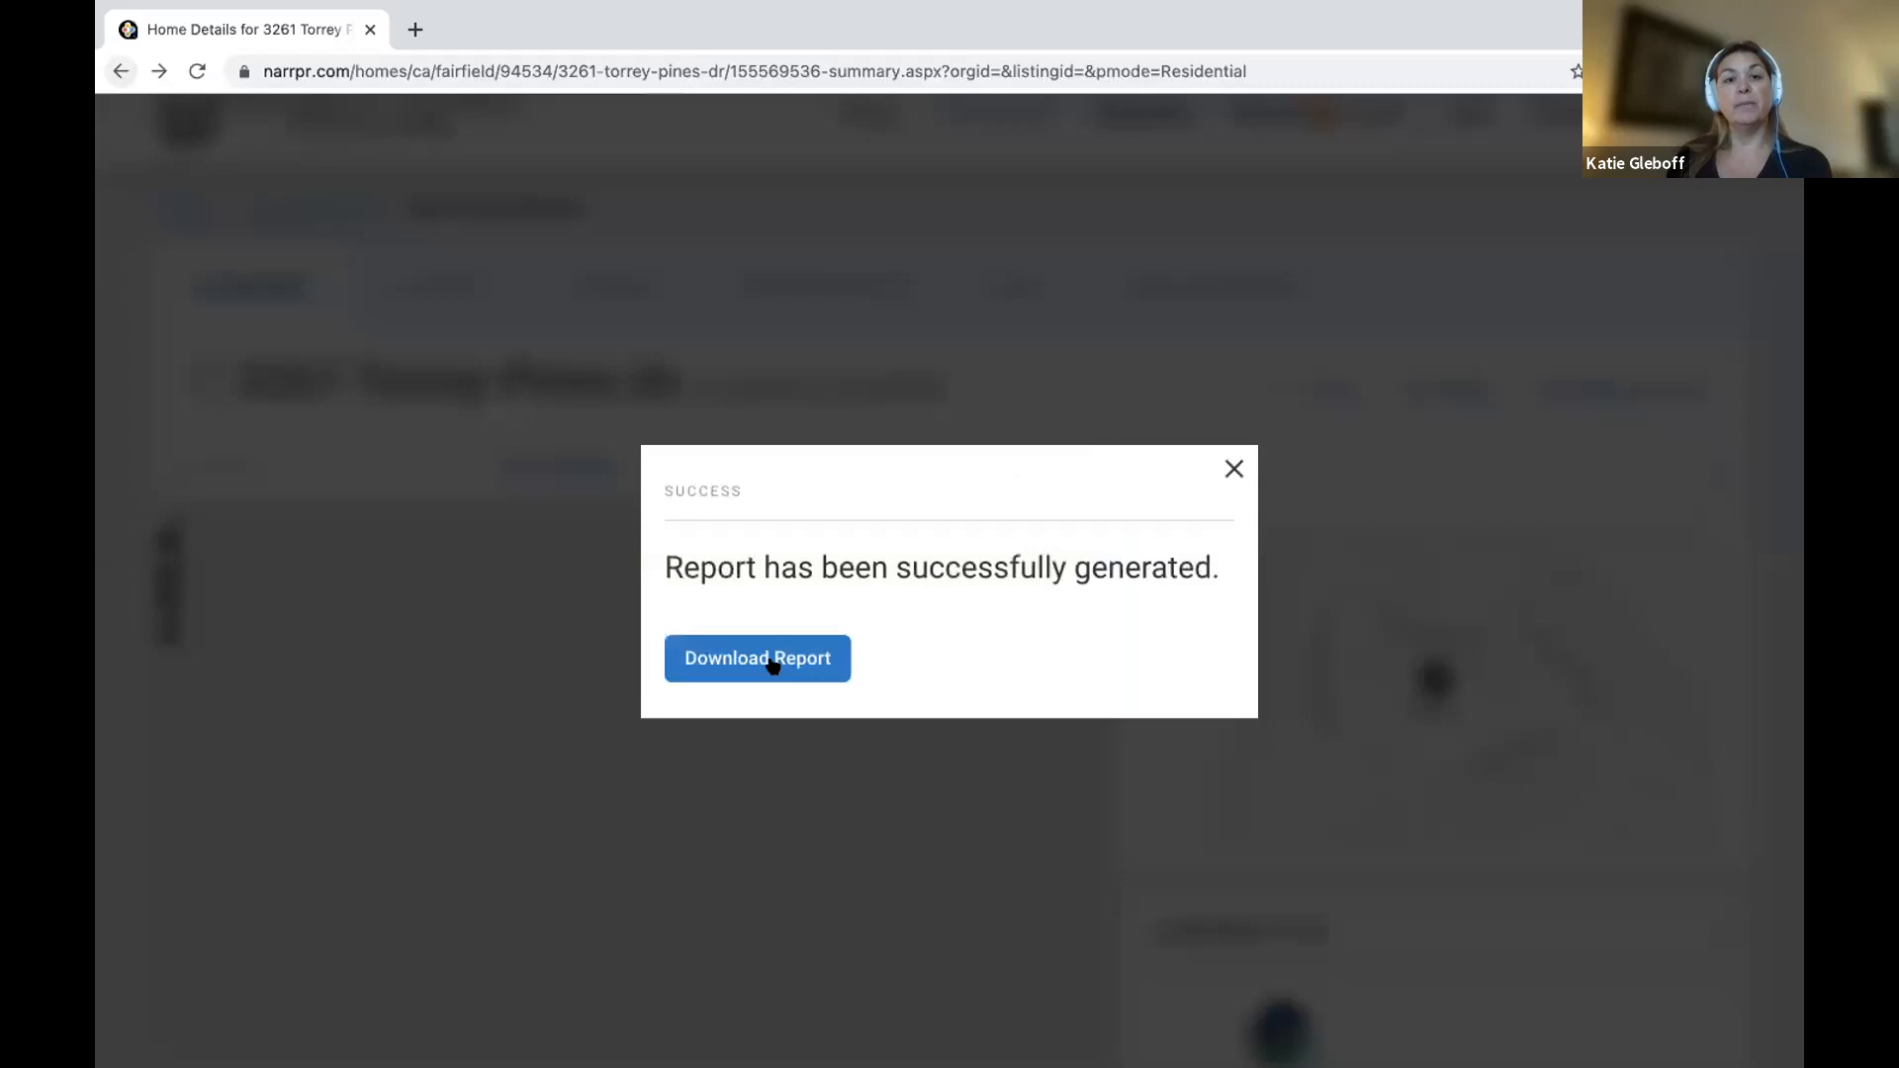
Open the Seller's Report PDF and review the value, Home Facts, Extended Home Facts, Property History and page 8.
{"action": "left_click", "coordinate": [770, 662]}
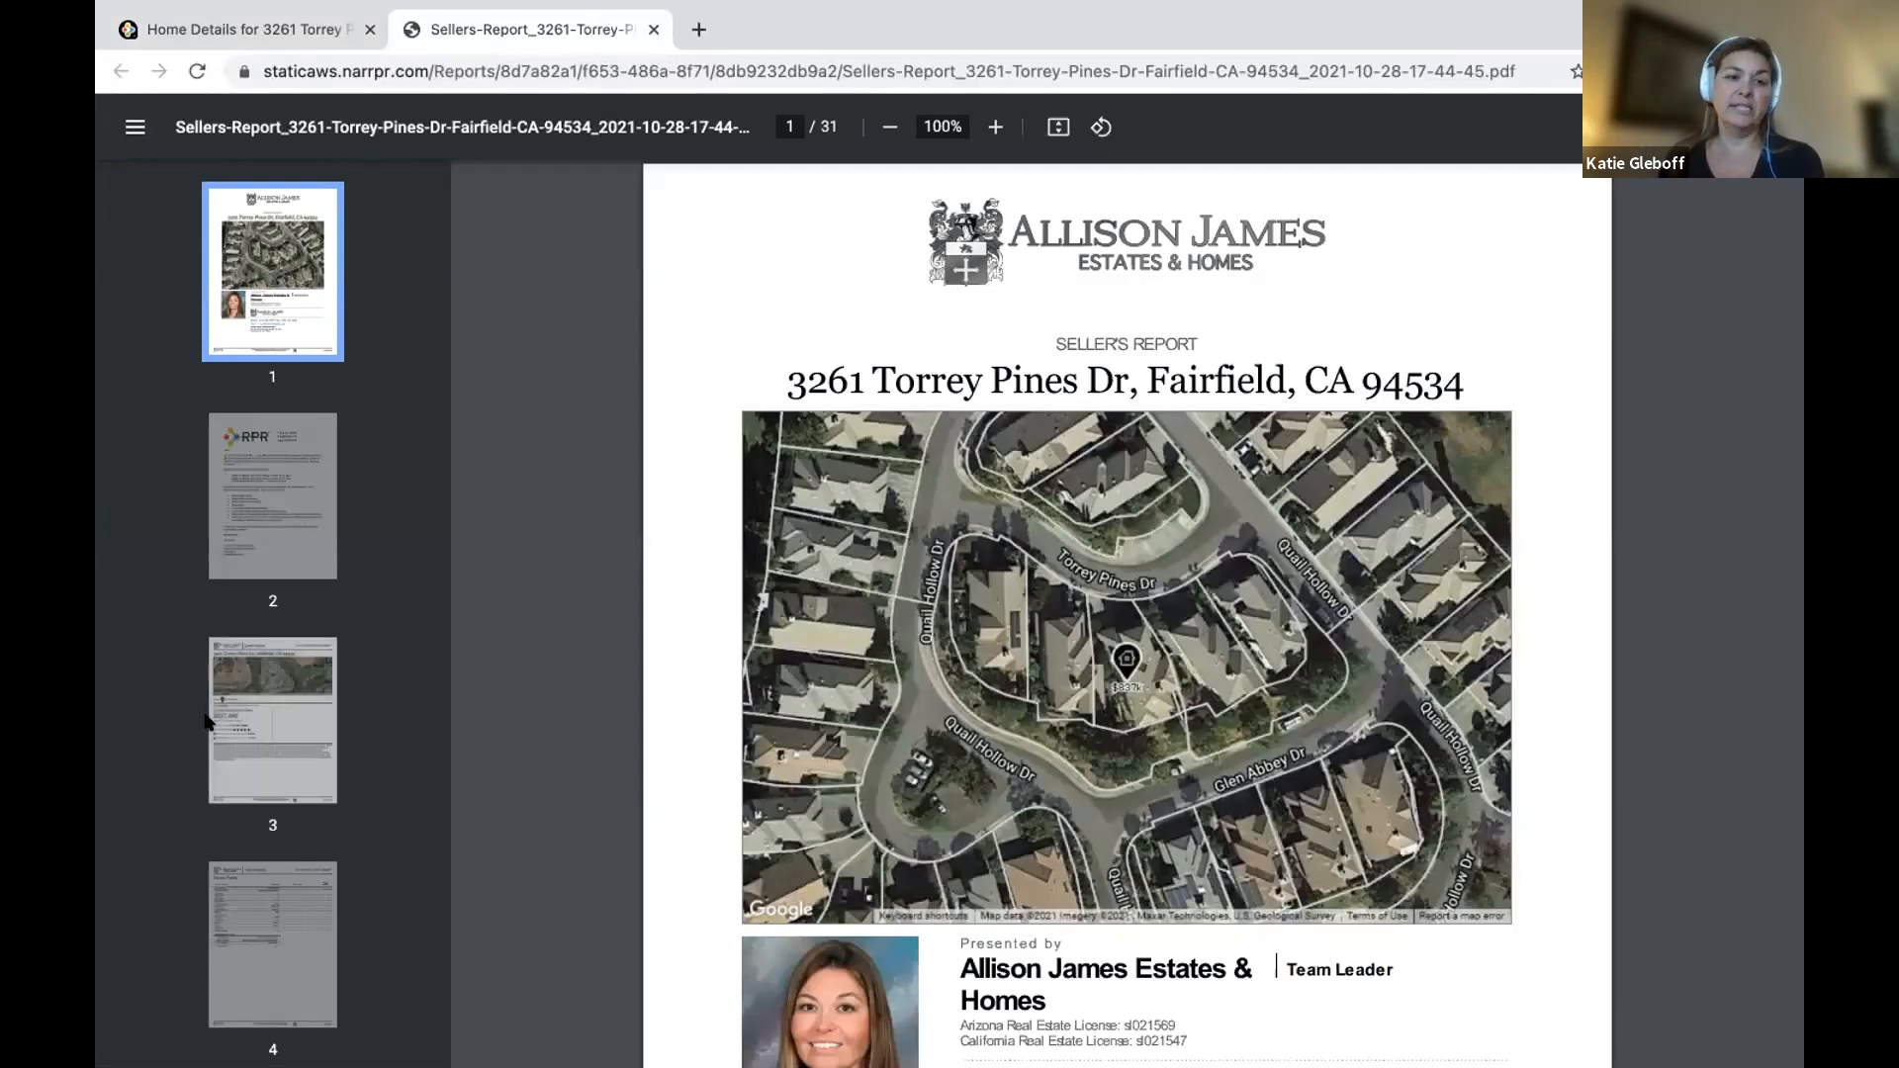
{"action": "left_click", "coordinate": [235, 732]}
{"action": "scroll", "coordinate": [267, 643], "scroll_direction": "down", "scroll_amount": 3}
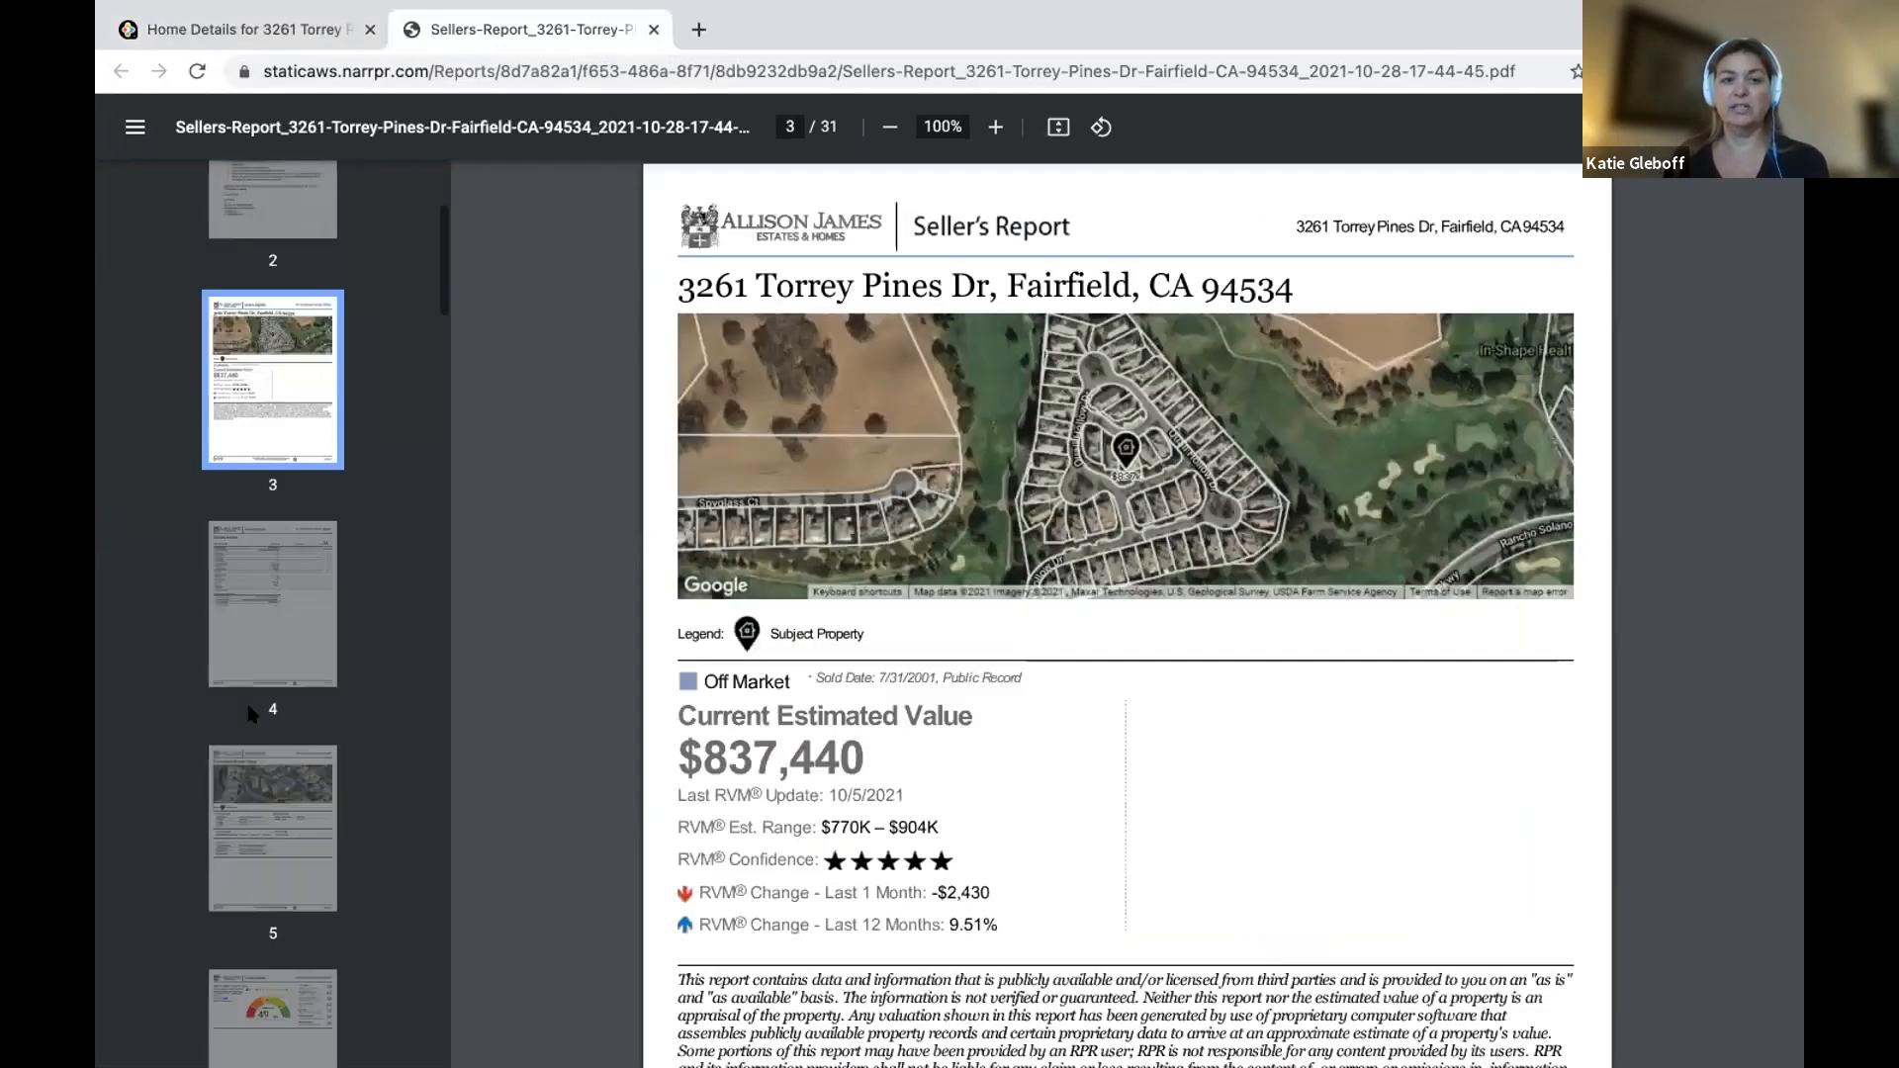
{"action": "left_click", "coordinate": [285, 604]}
{"action": "scroll", "coordinate": [257, 495], "scroll_direction": "down", "scroll_amount": 4}
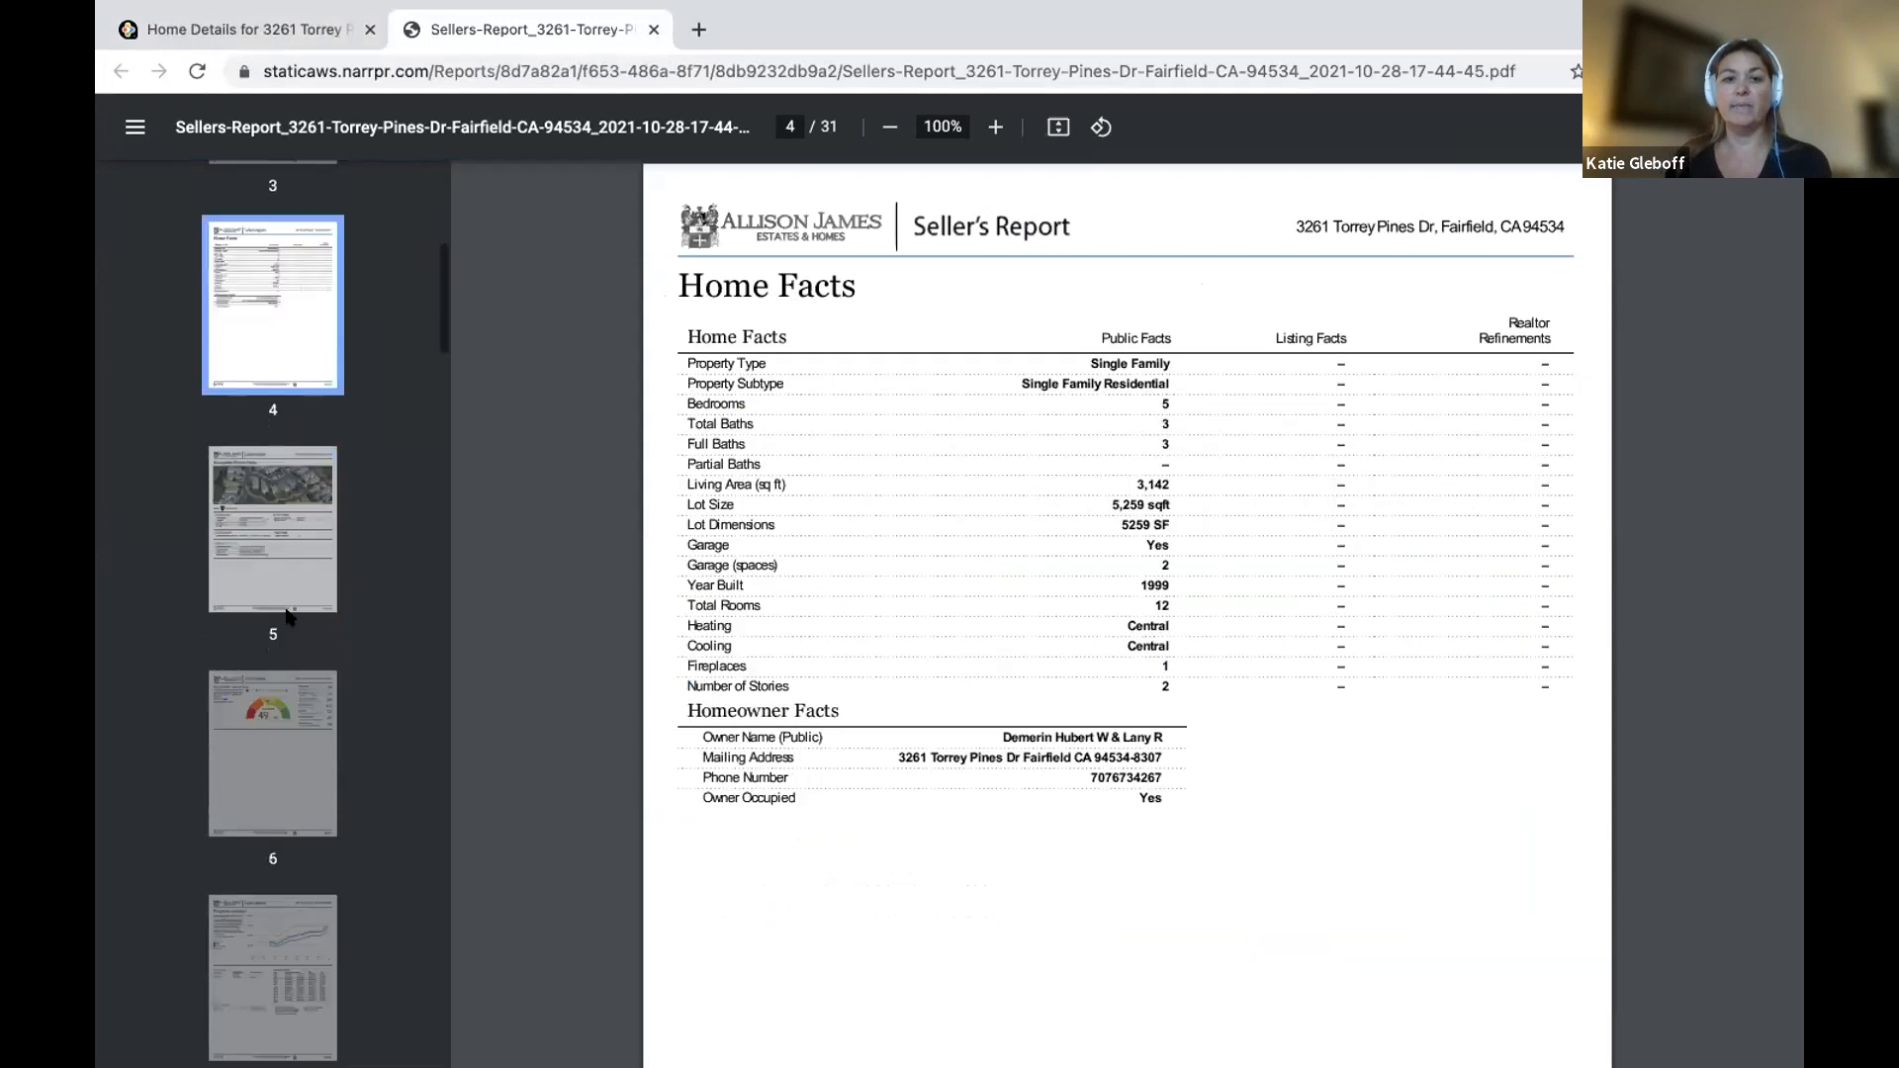
{"action": "left_click", "coordinate": [252, 405]}
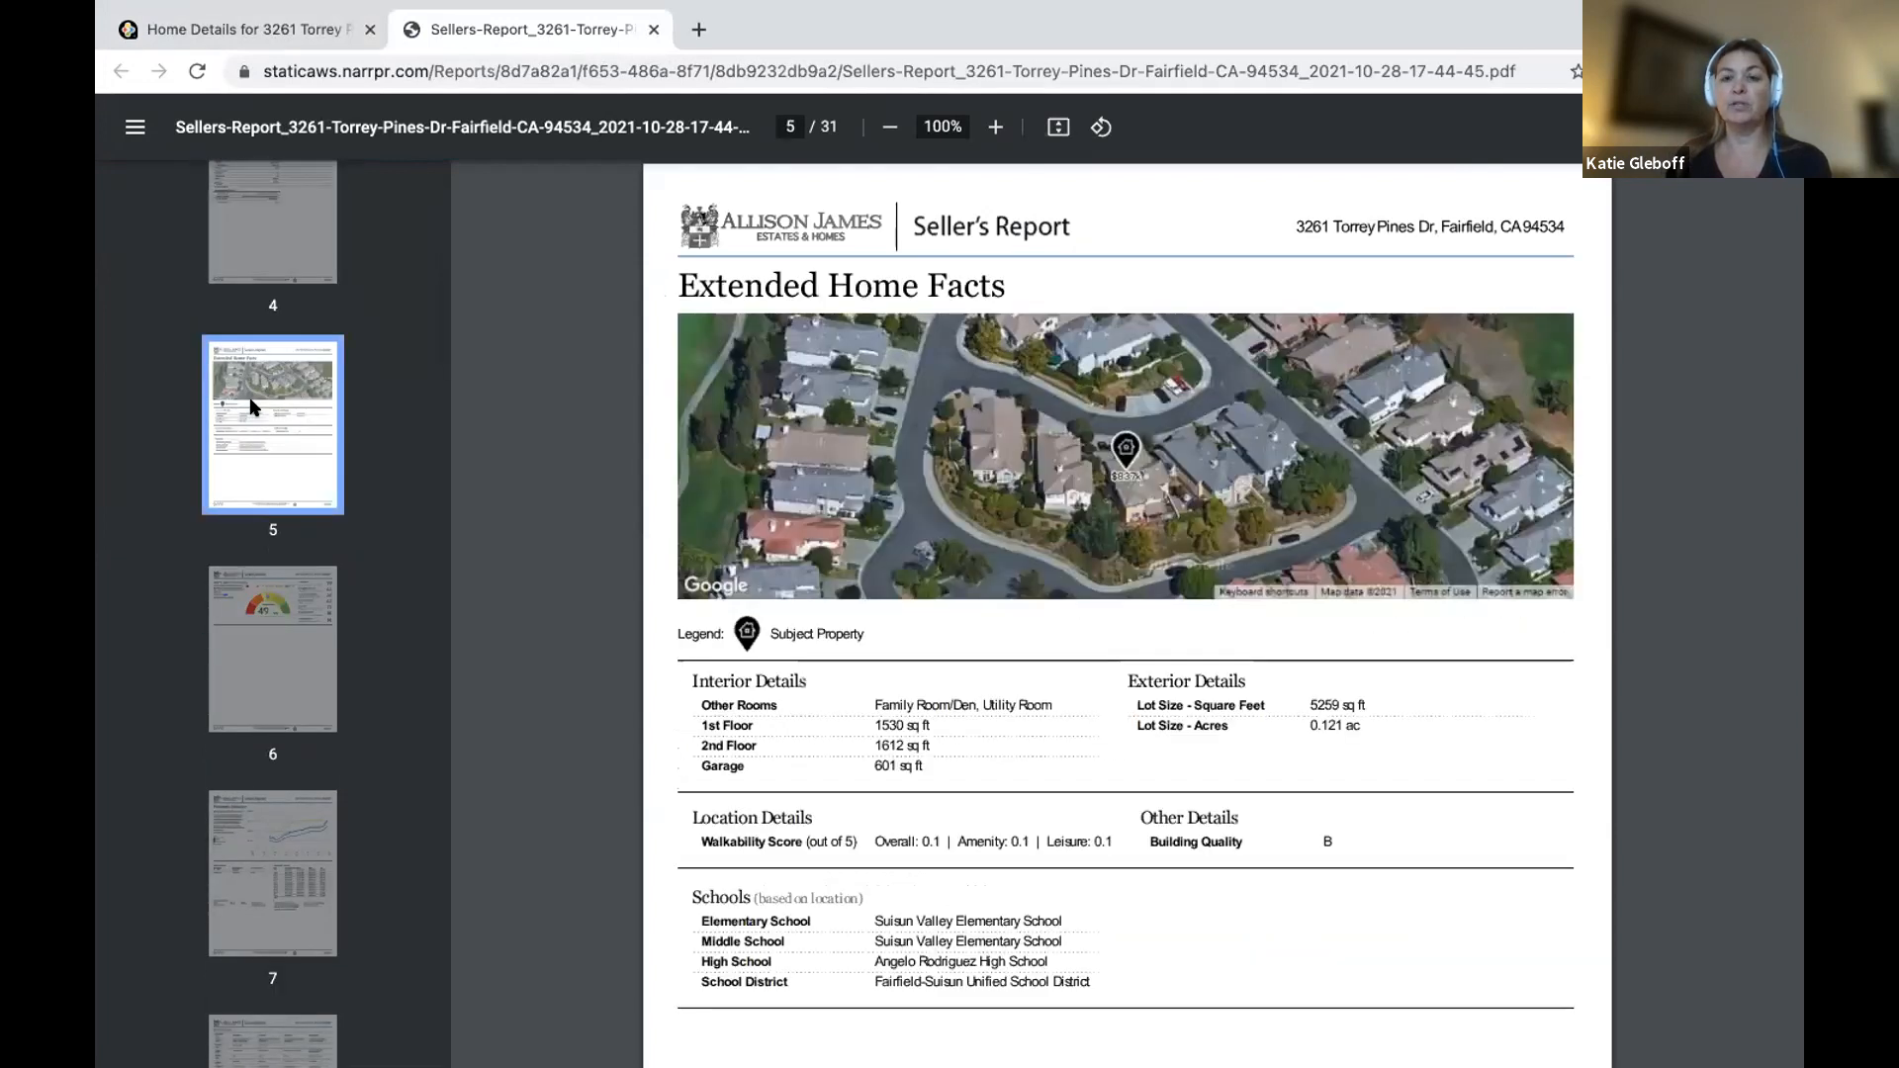
{"action": "left_click", "coordinate": [312, 848]}
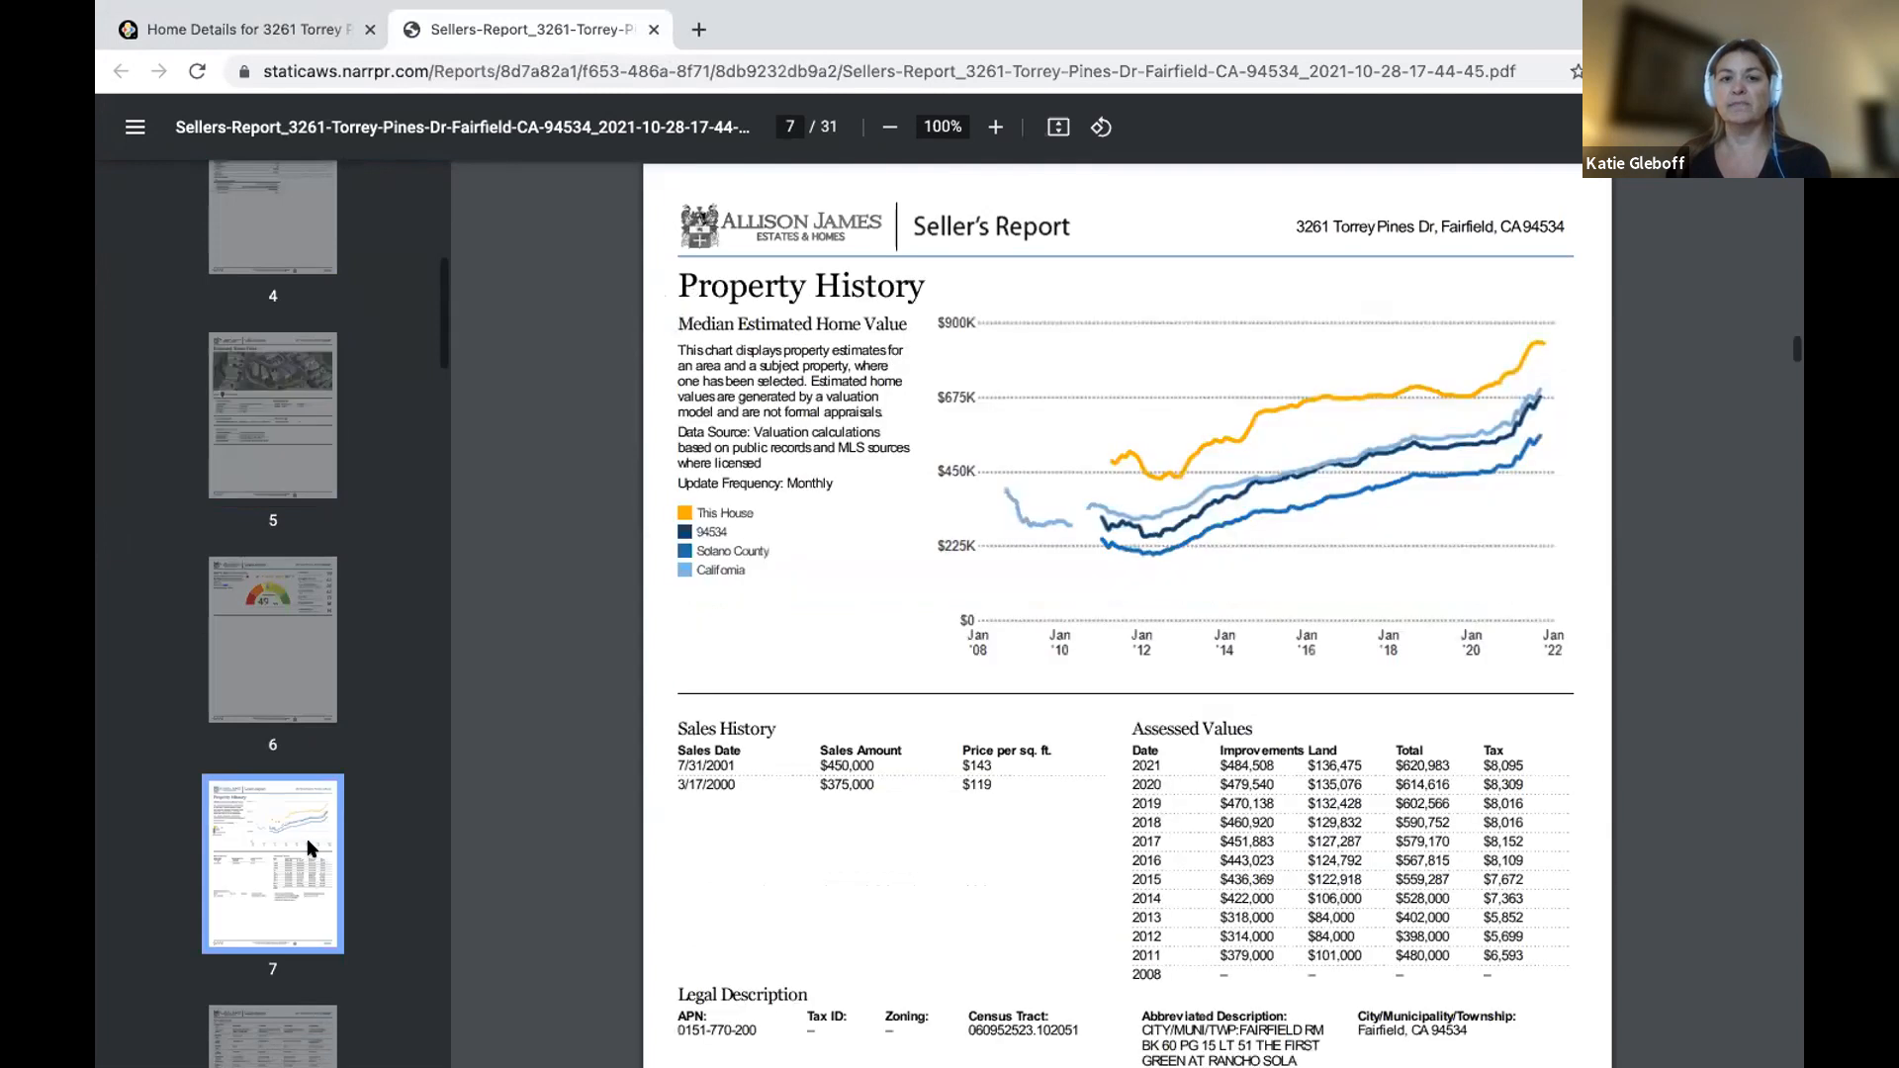
{"action": "scroll", "coordinate": [312, 848], "scroll_direction": "down", "scroll_amount": 1}
{"action": "scroll", "coordinate": [306, 812], "scroll_direction": "down", "scroll_amount": 3}
{"action": "left_click", "coordinate": [291, 714]}
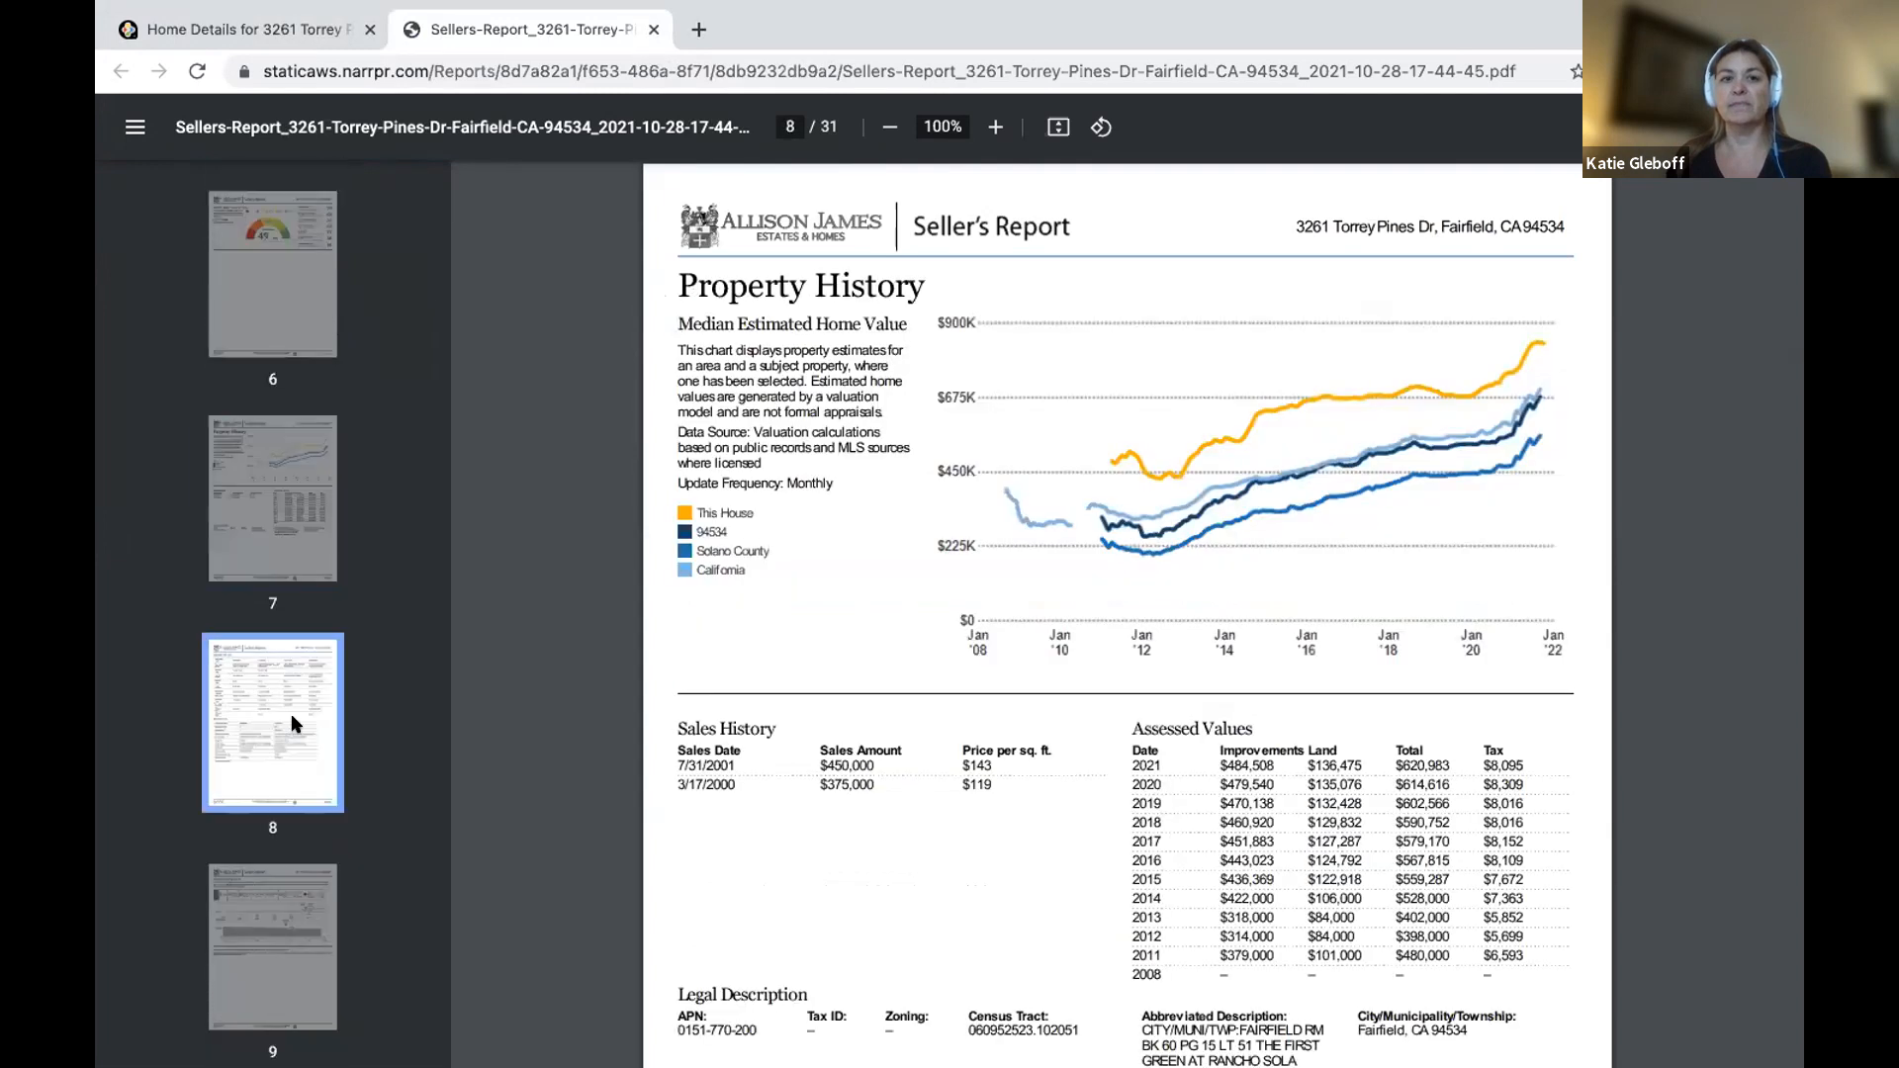
{"action": "scroll", "coordinate": [291, 714], "scroll_direction": "down", "scroll_amount": 3}
Review Sales and Financing, Market Activity and chart pages through Selected Recent Market Activity, then close the PDF.
{"action": "left_click", "coordinate": [254, 585]}
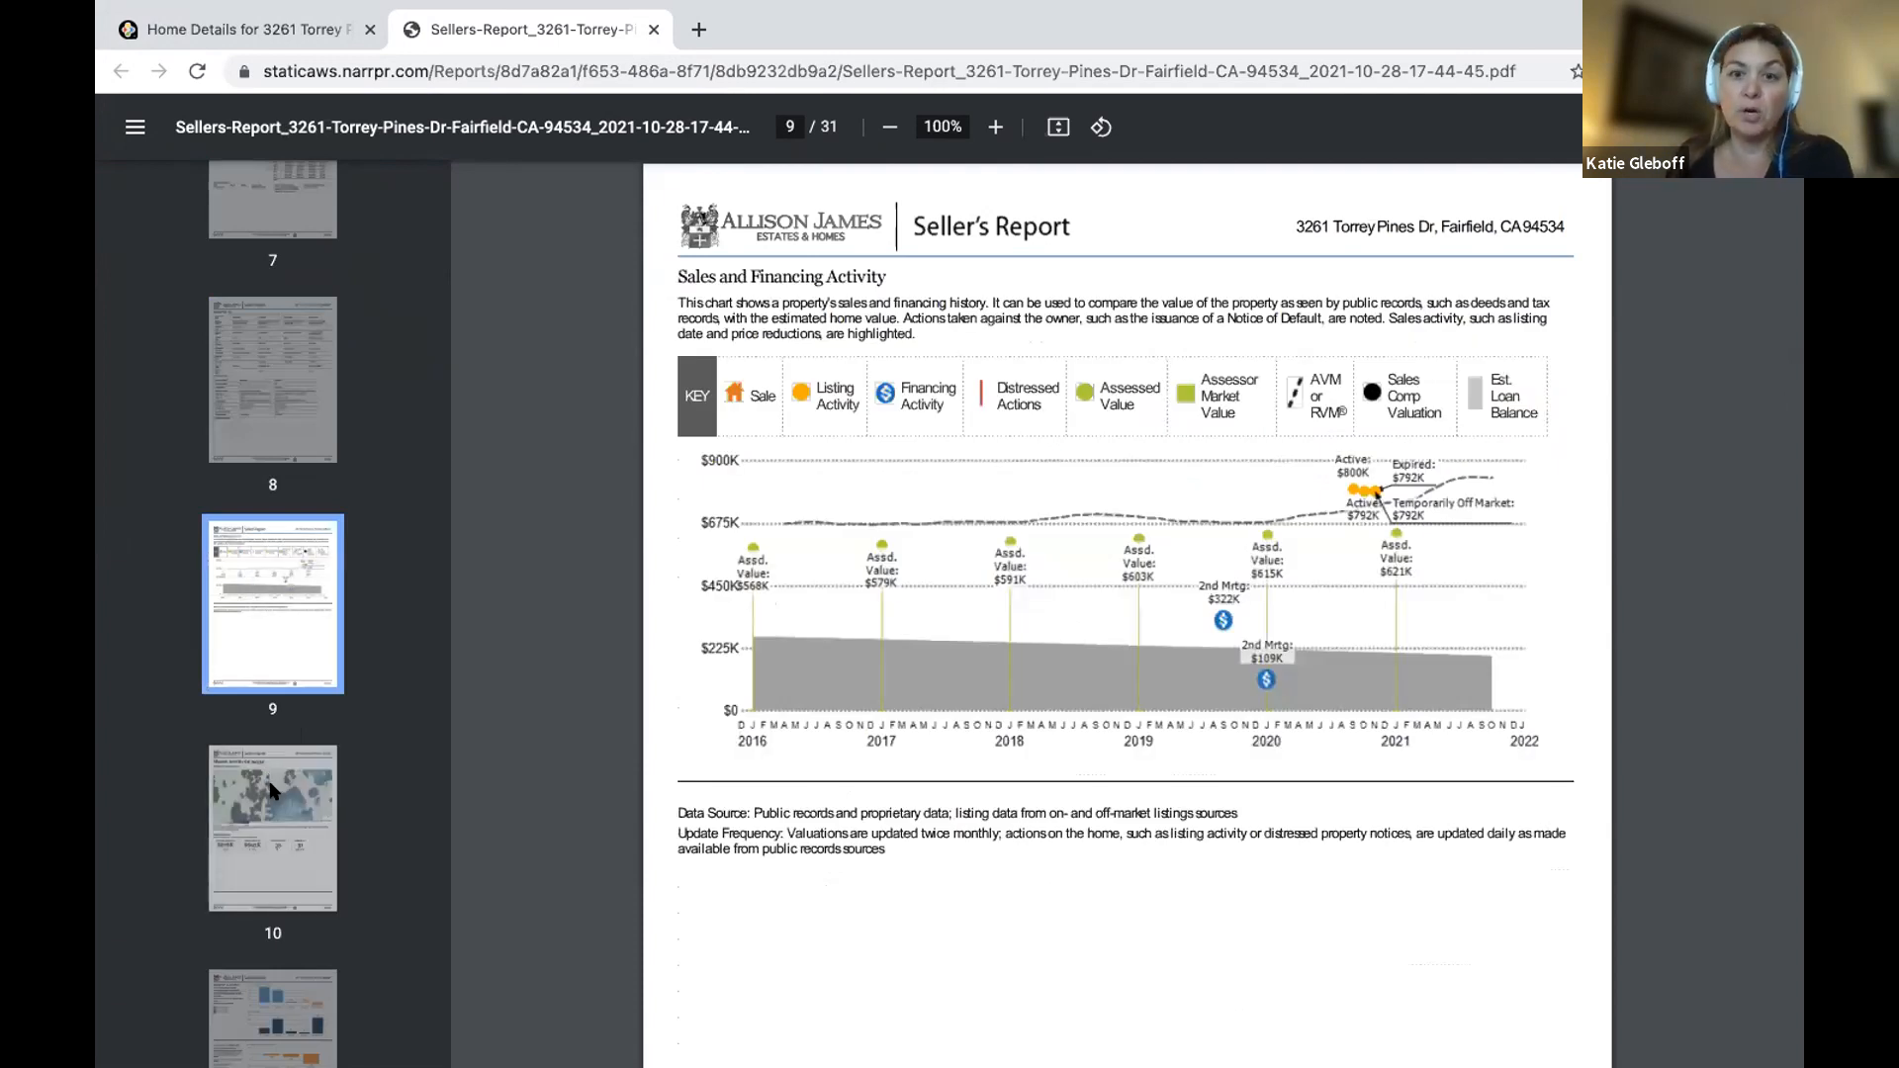
{"action": "left_click", "coordinate": [273, 789]}
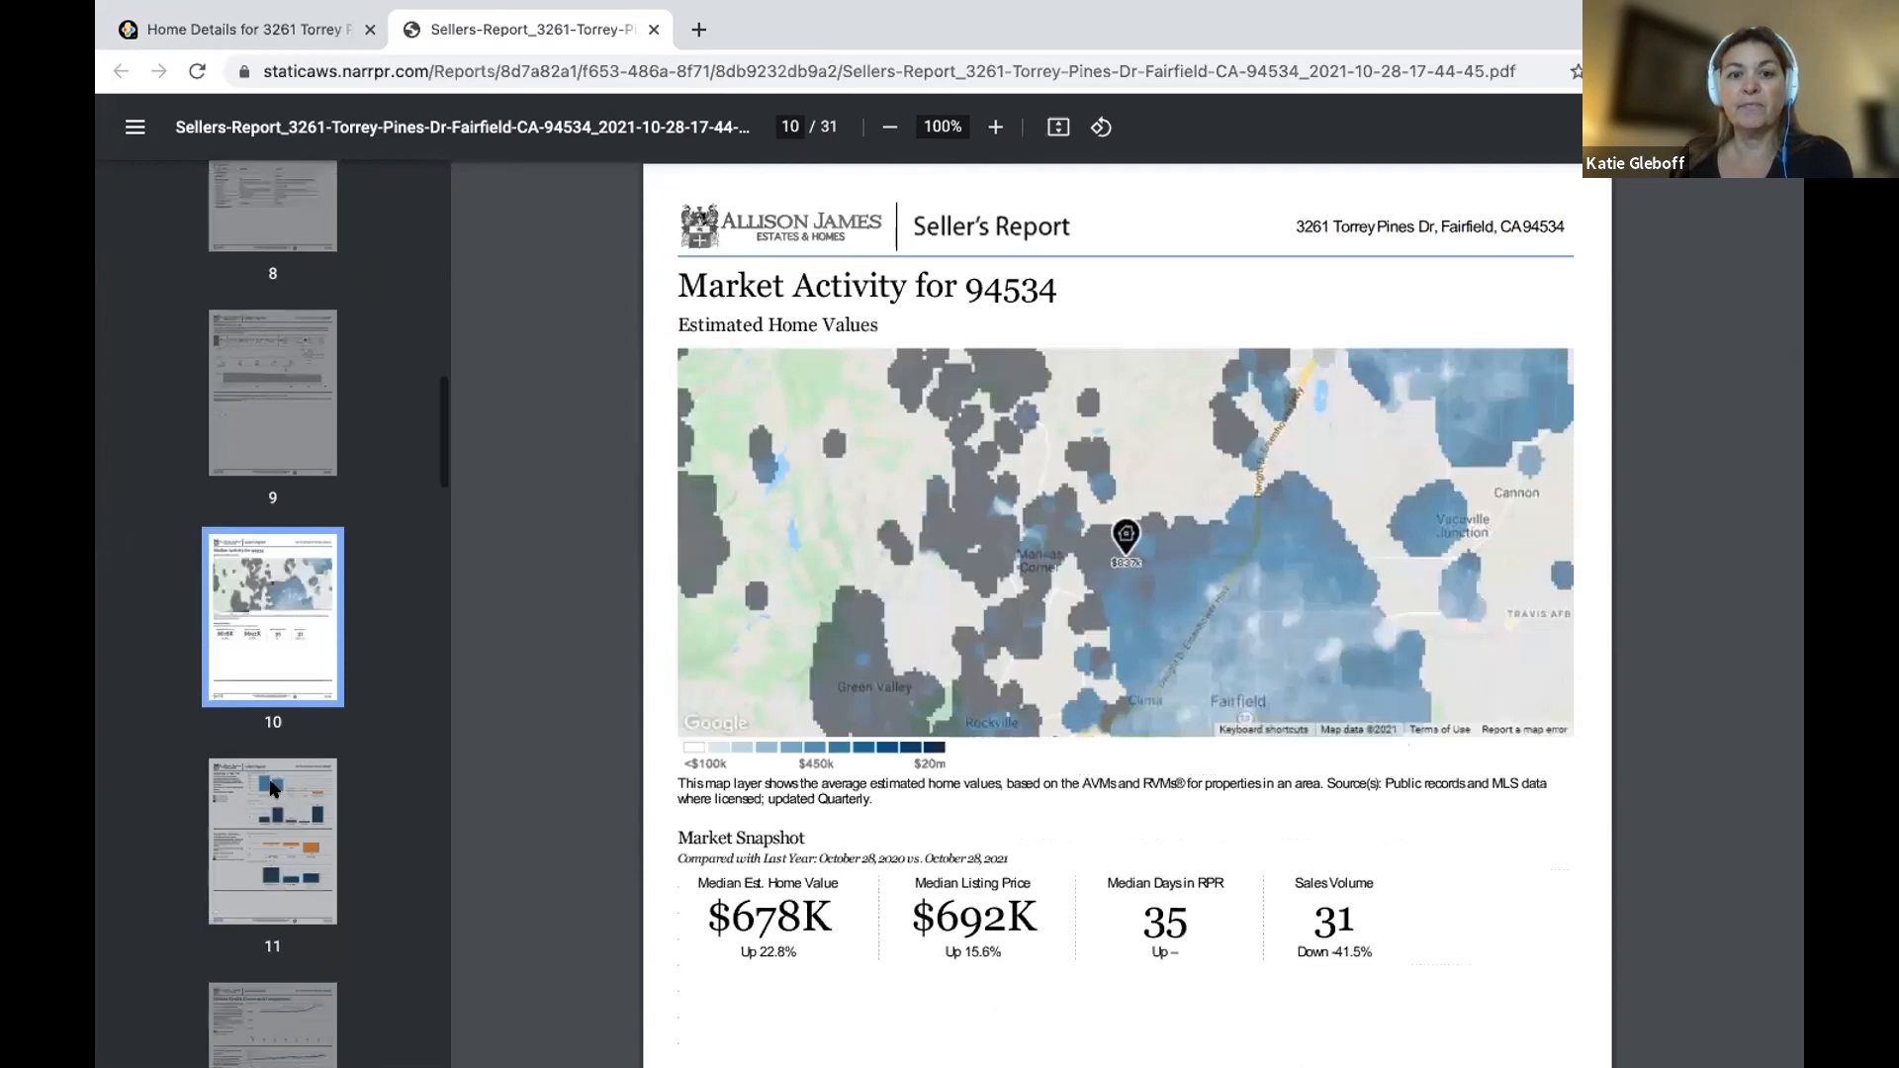
{"action": "left_click", "coordinate": [292, 887]}
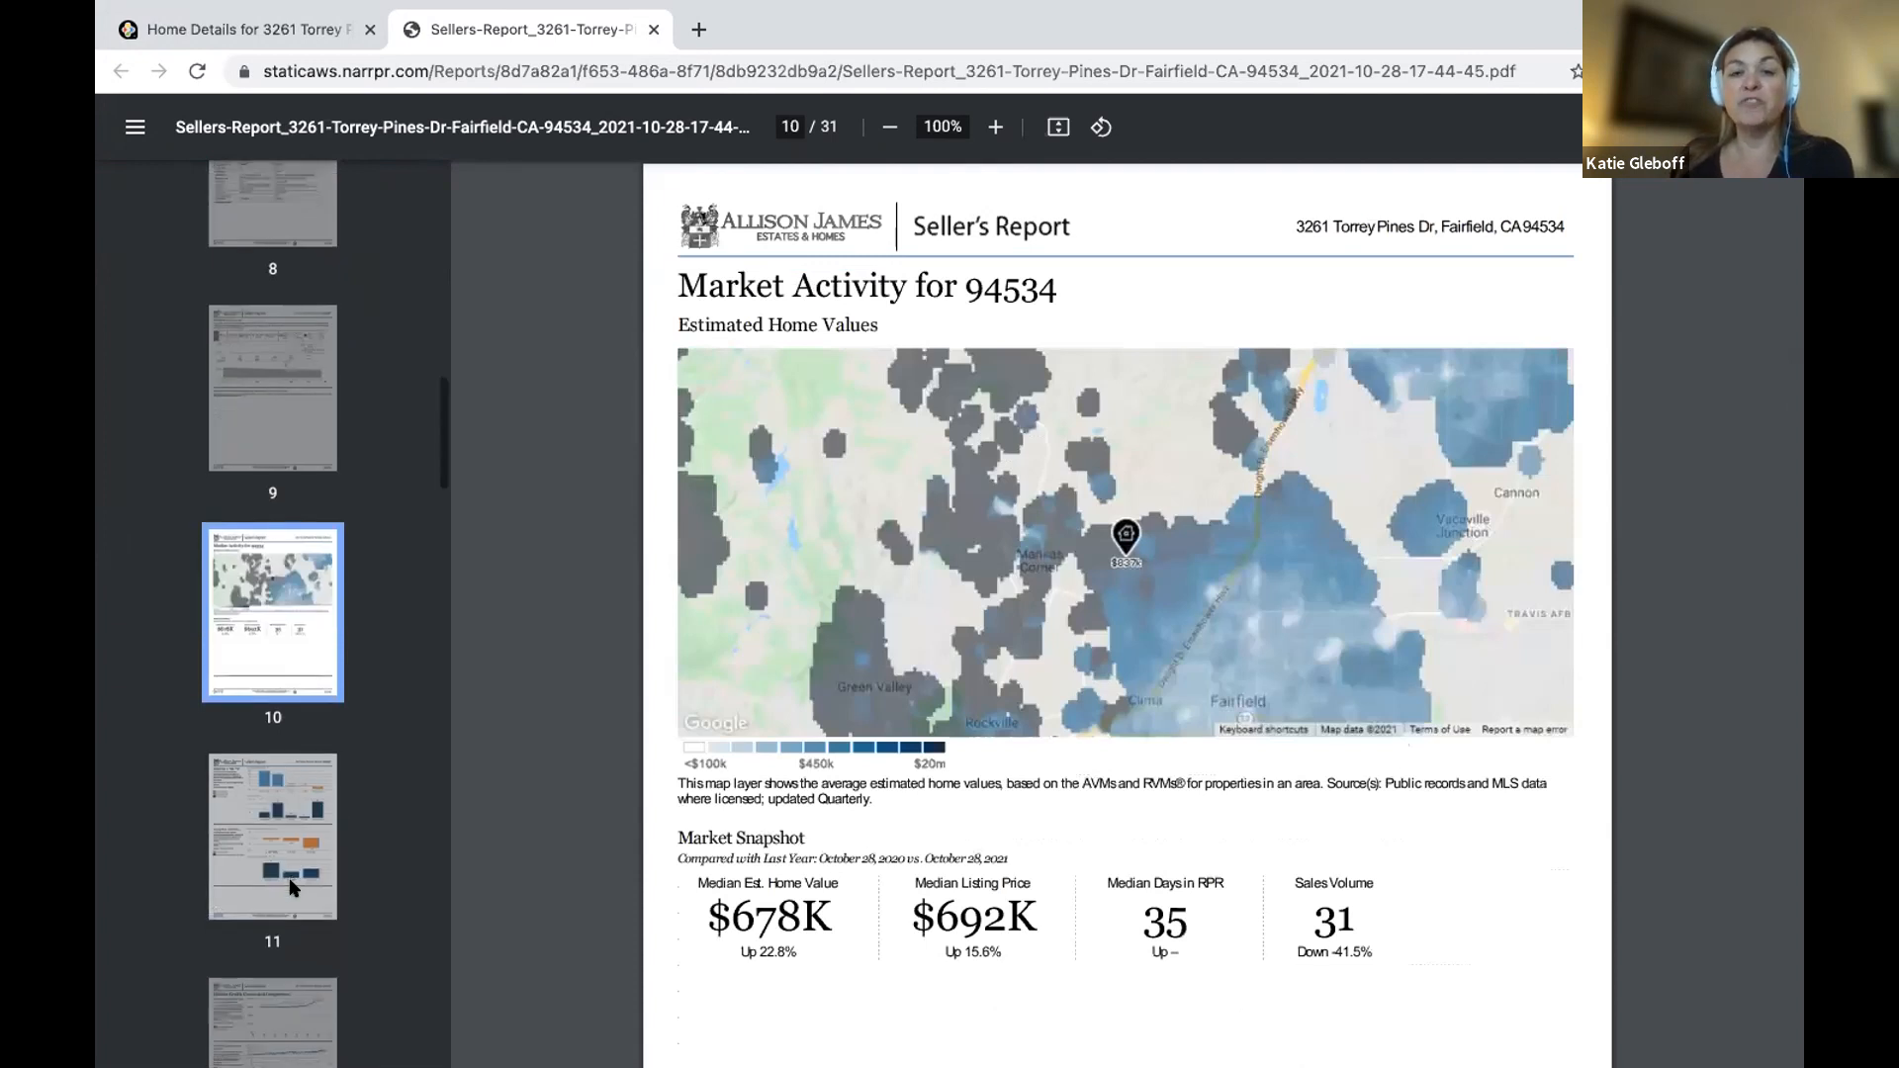
{"action": "scroll", "coordinate": [293, 887], "scroll_direction": "down", "scroll_amount": 2}
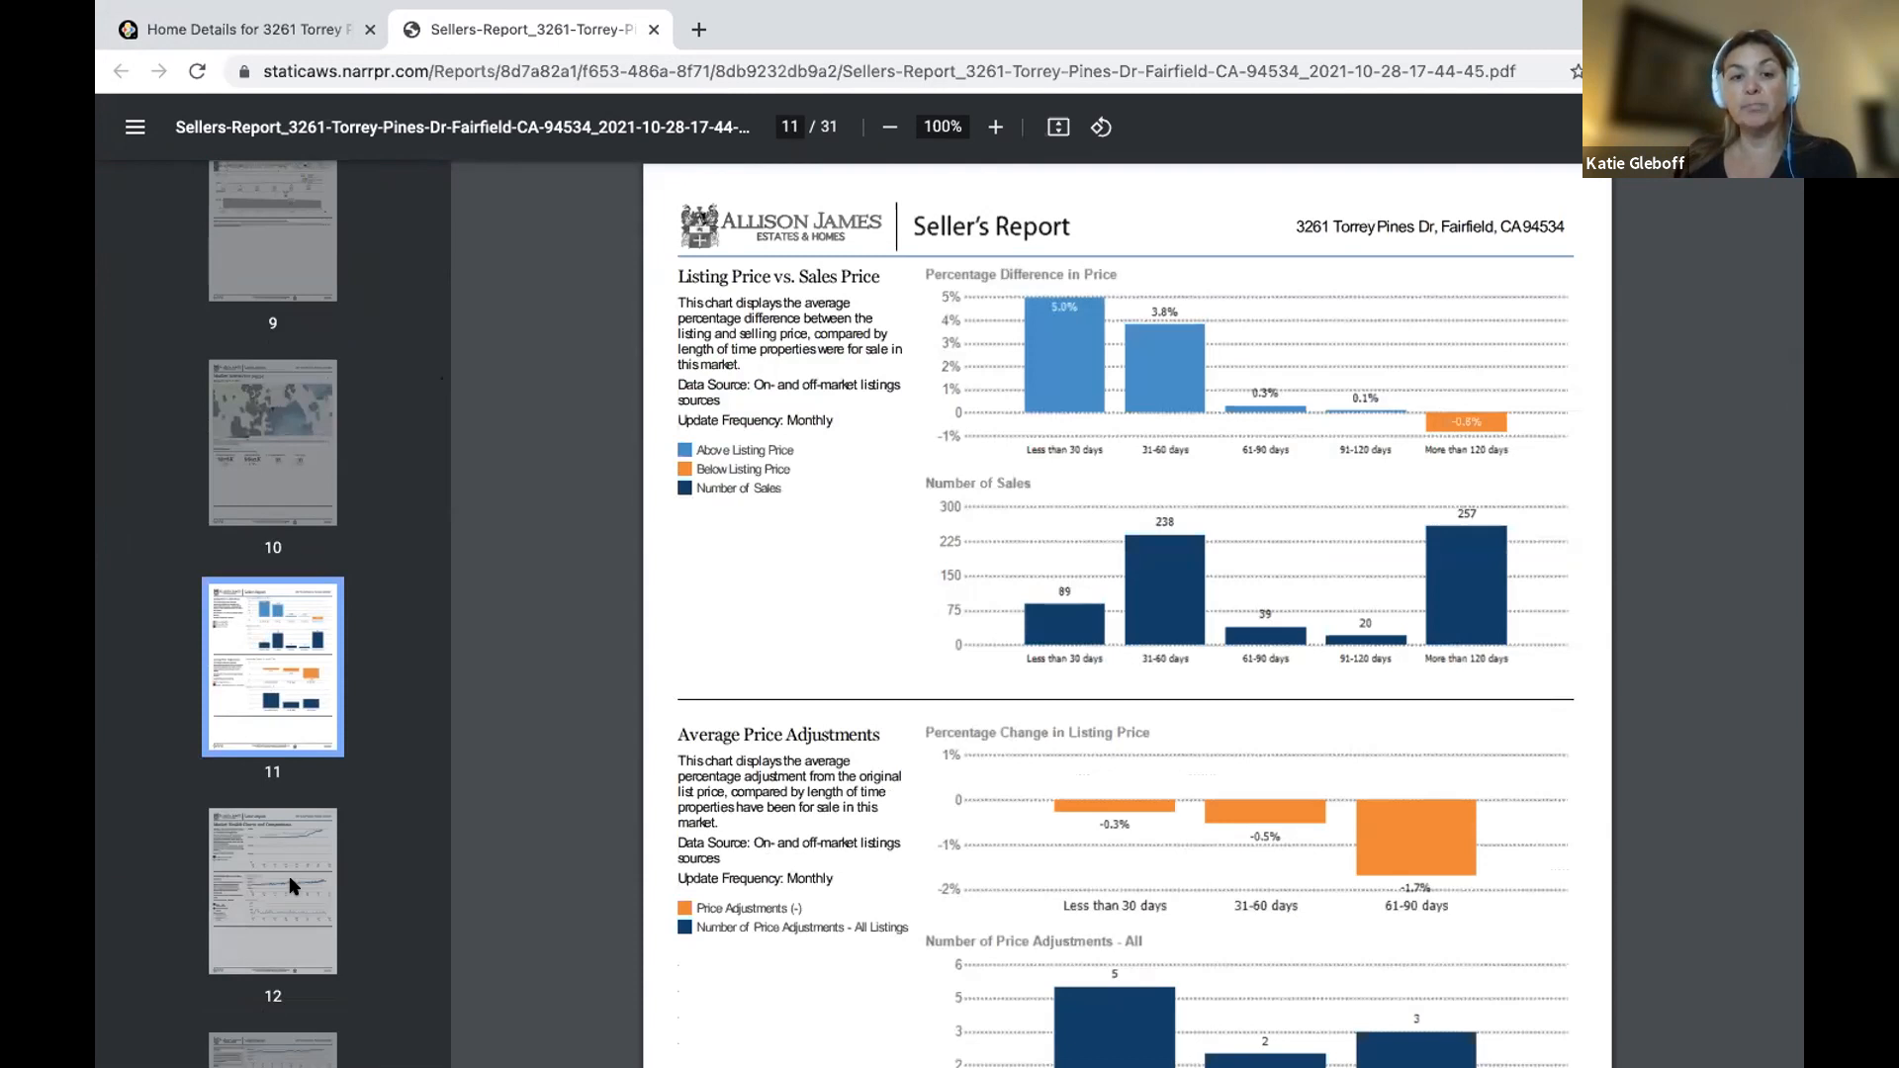
{"action": "left_click", "coordinate": [293, 888]}
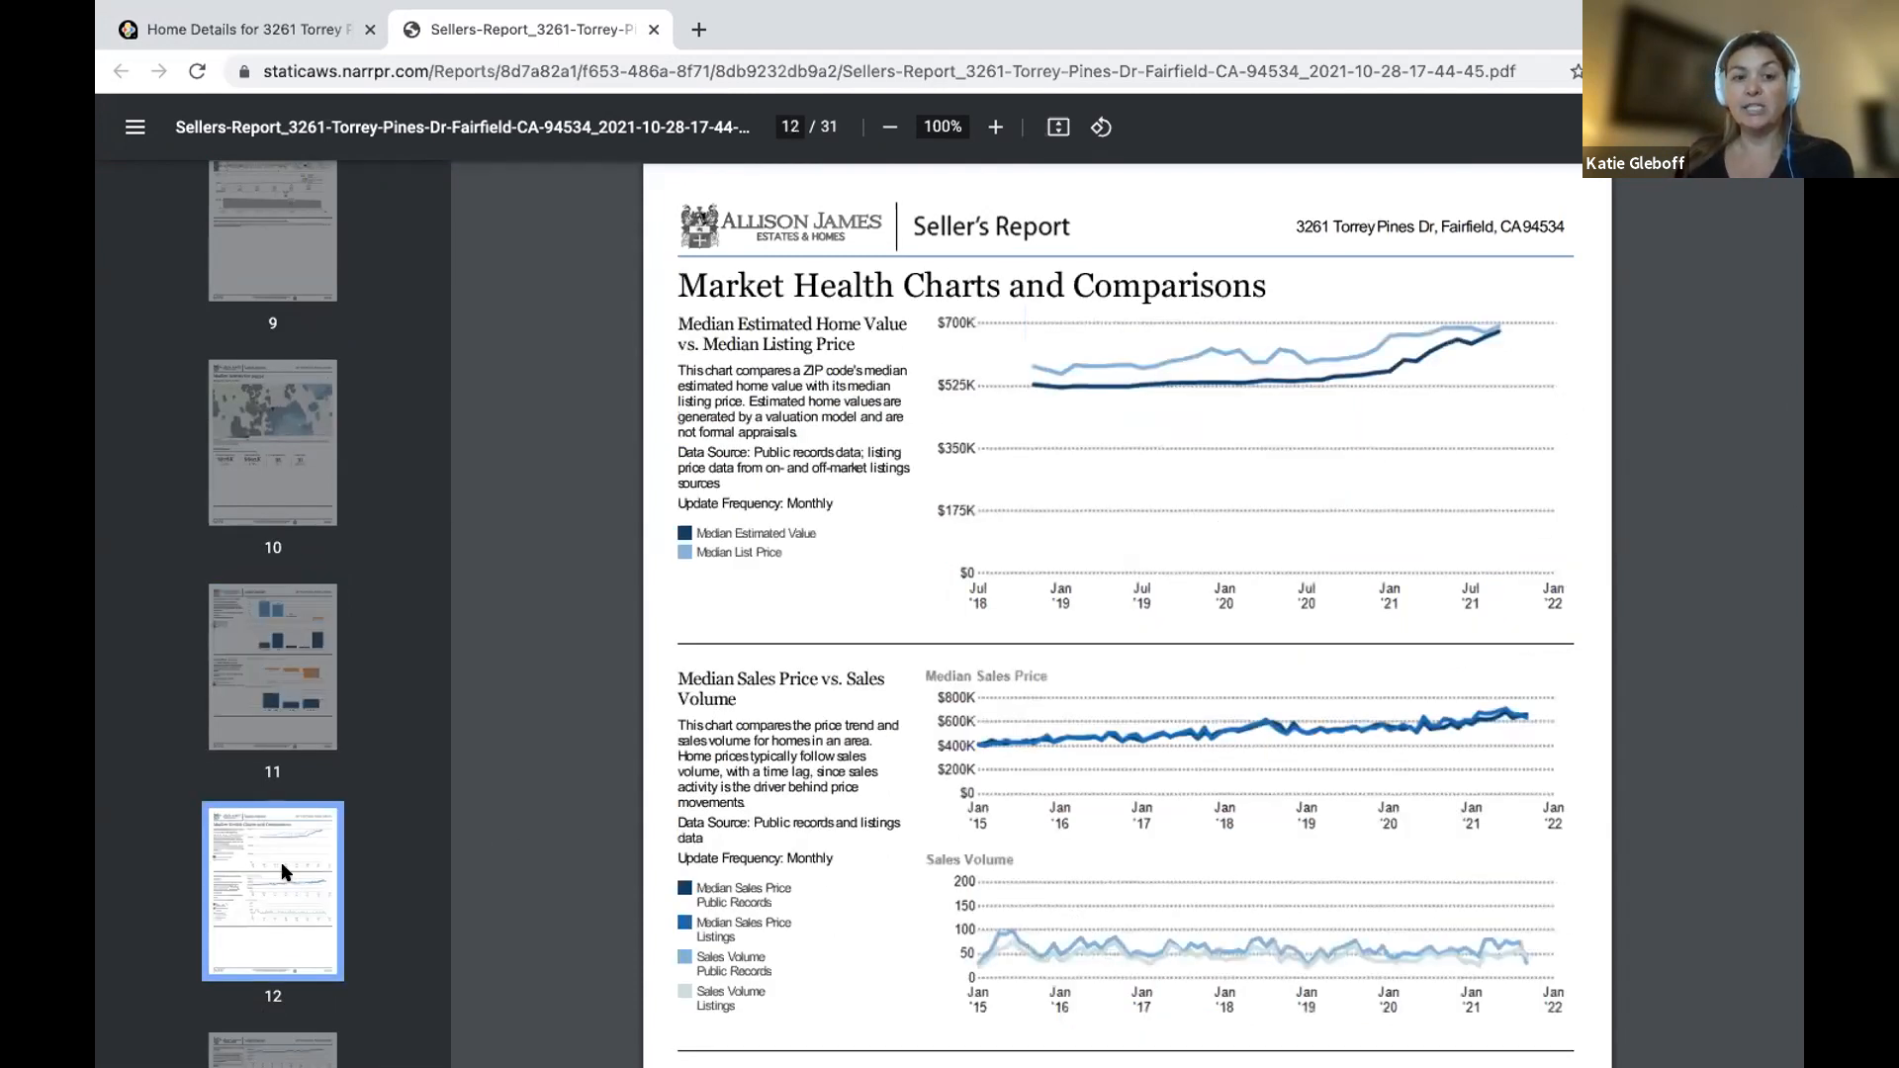
{"action": "scroll", "coordinate": [286, 866], "scroll_direction": "down", "scroll_amount": 3}
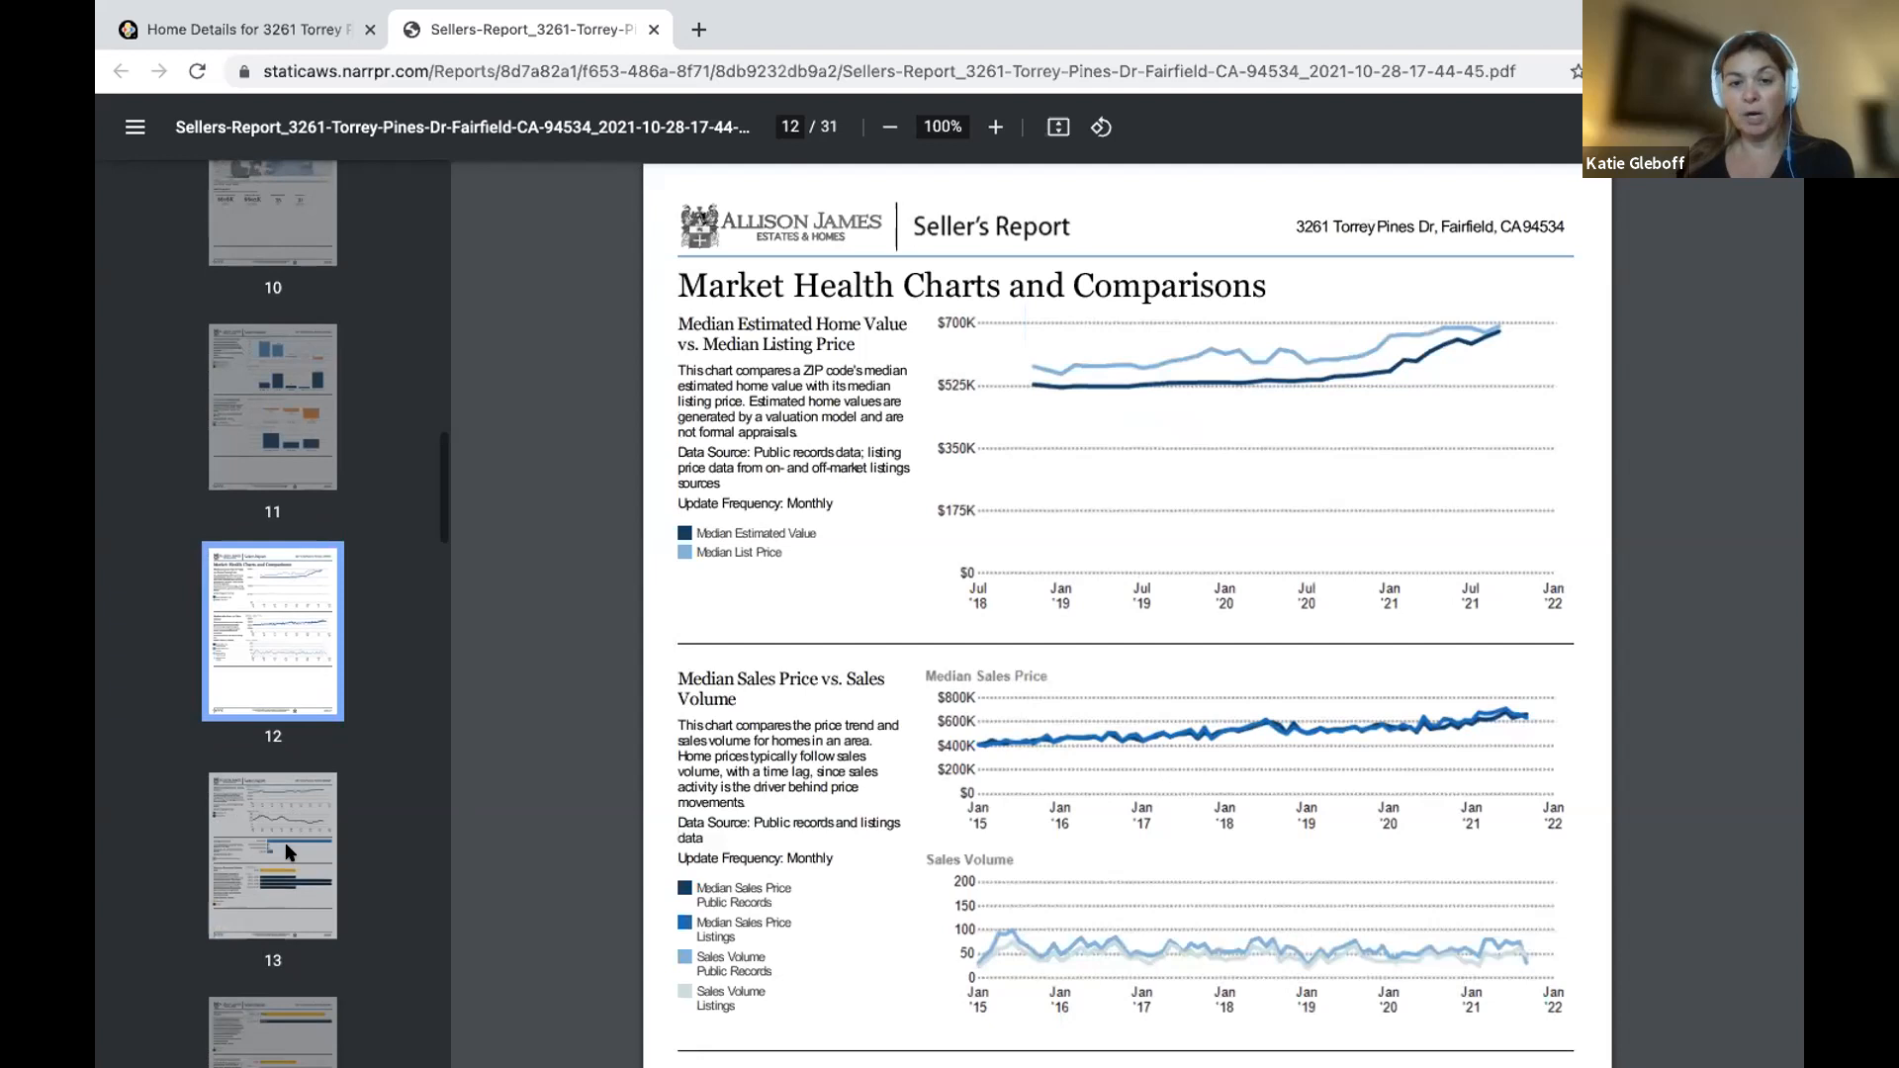
{"action": "left_click", "coordinate": [290, 852]}
{"action": "scroll", "coordinate": [290, 853], "scroll_direction": "down", "scroll_amount": 3}
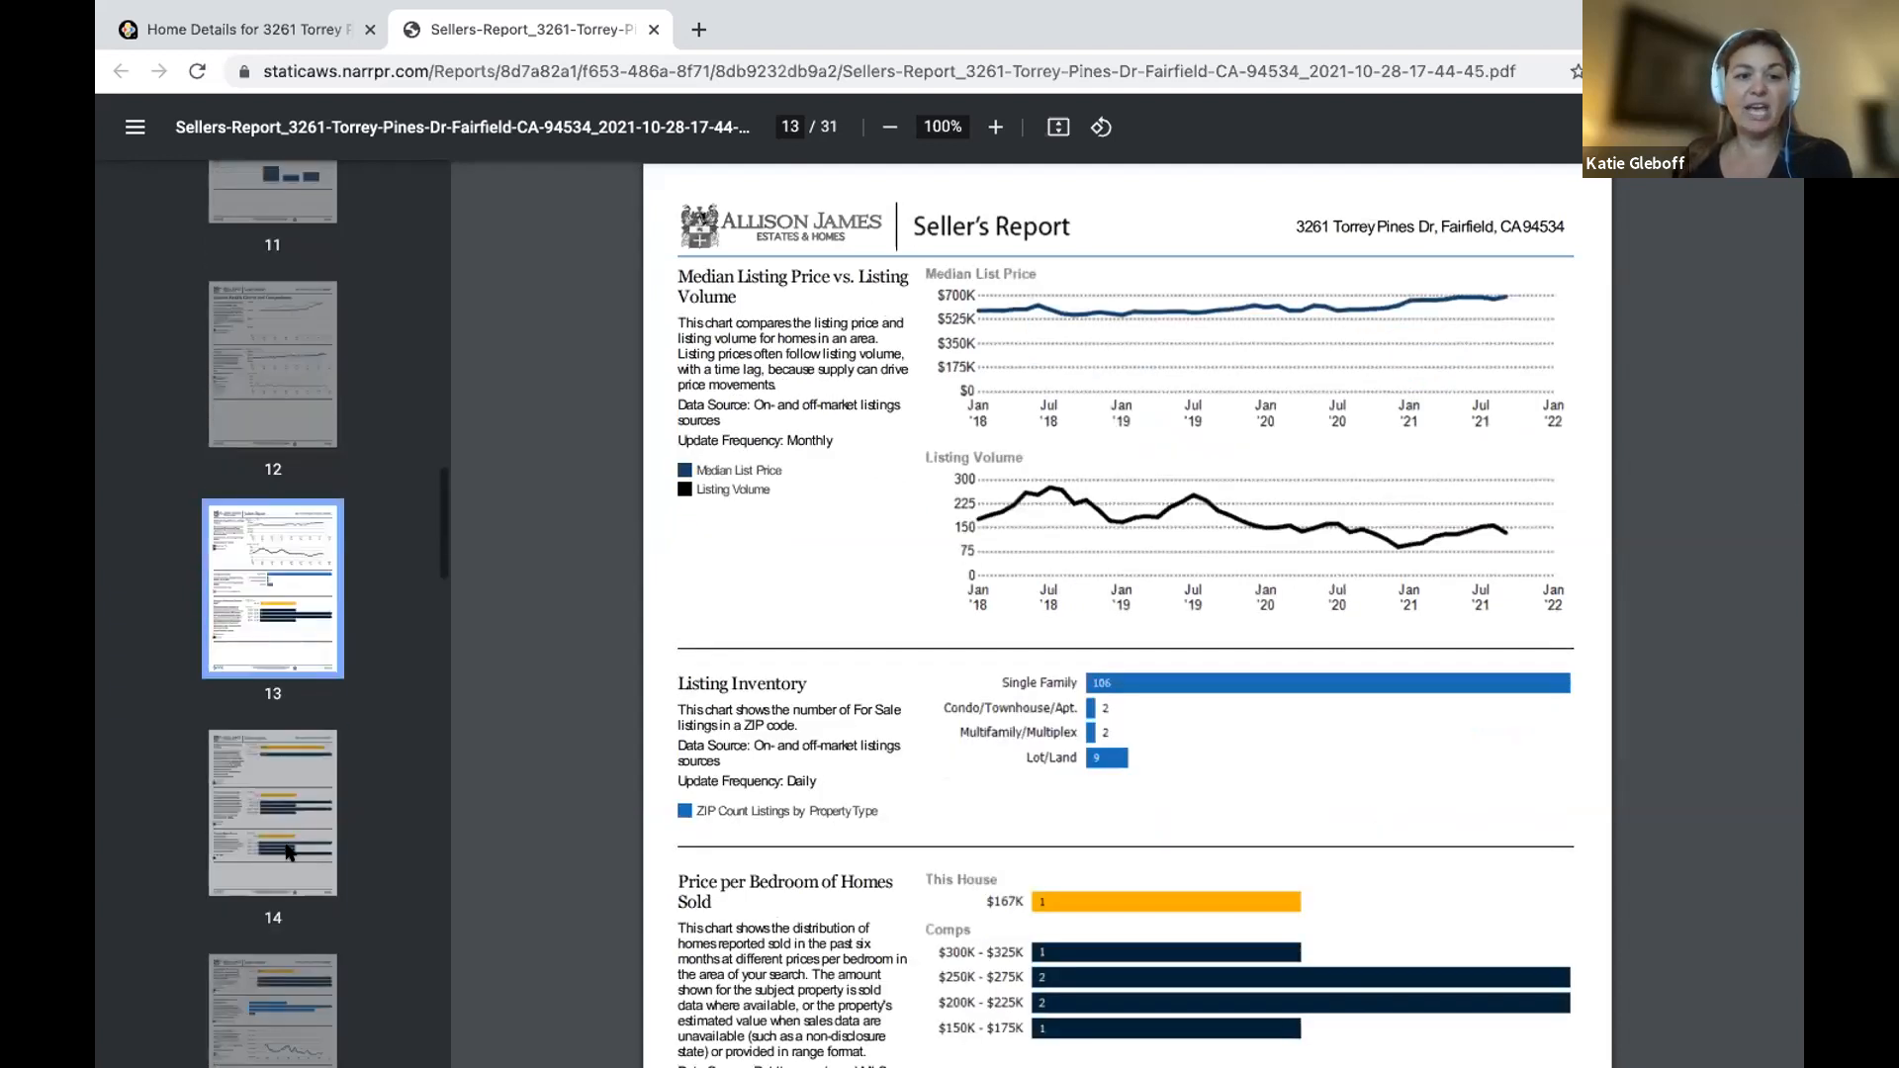
{"action": "left_click", "coordinate": [290, 852]}
{"action": "scroll", "coordinate": [290, 853], "scroll_direction": "down", "scroll_amount": 3}
{"action": "left_click", "coordinate": [290, 853]}
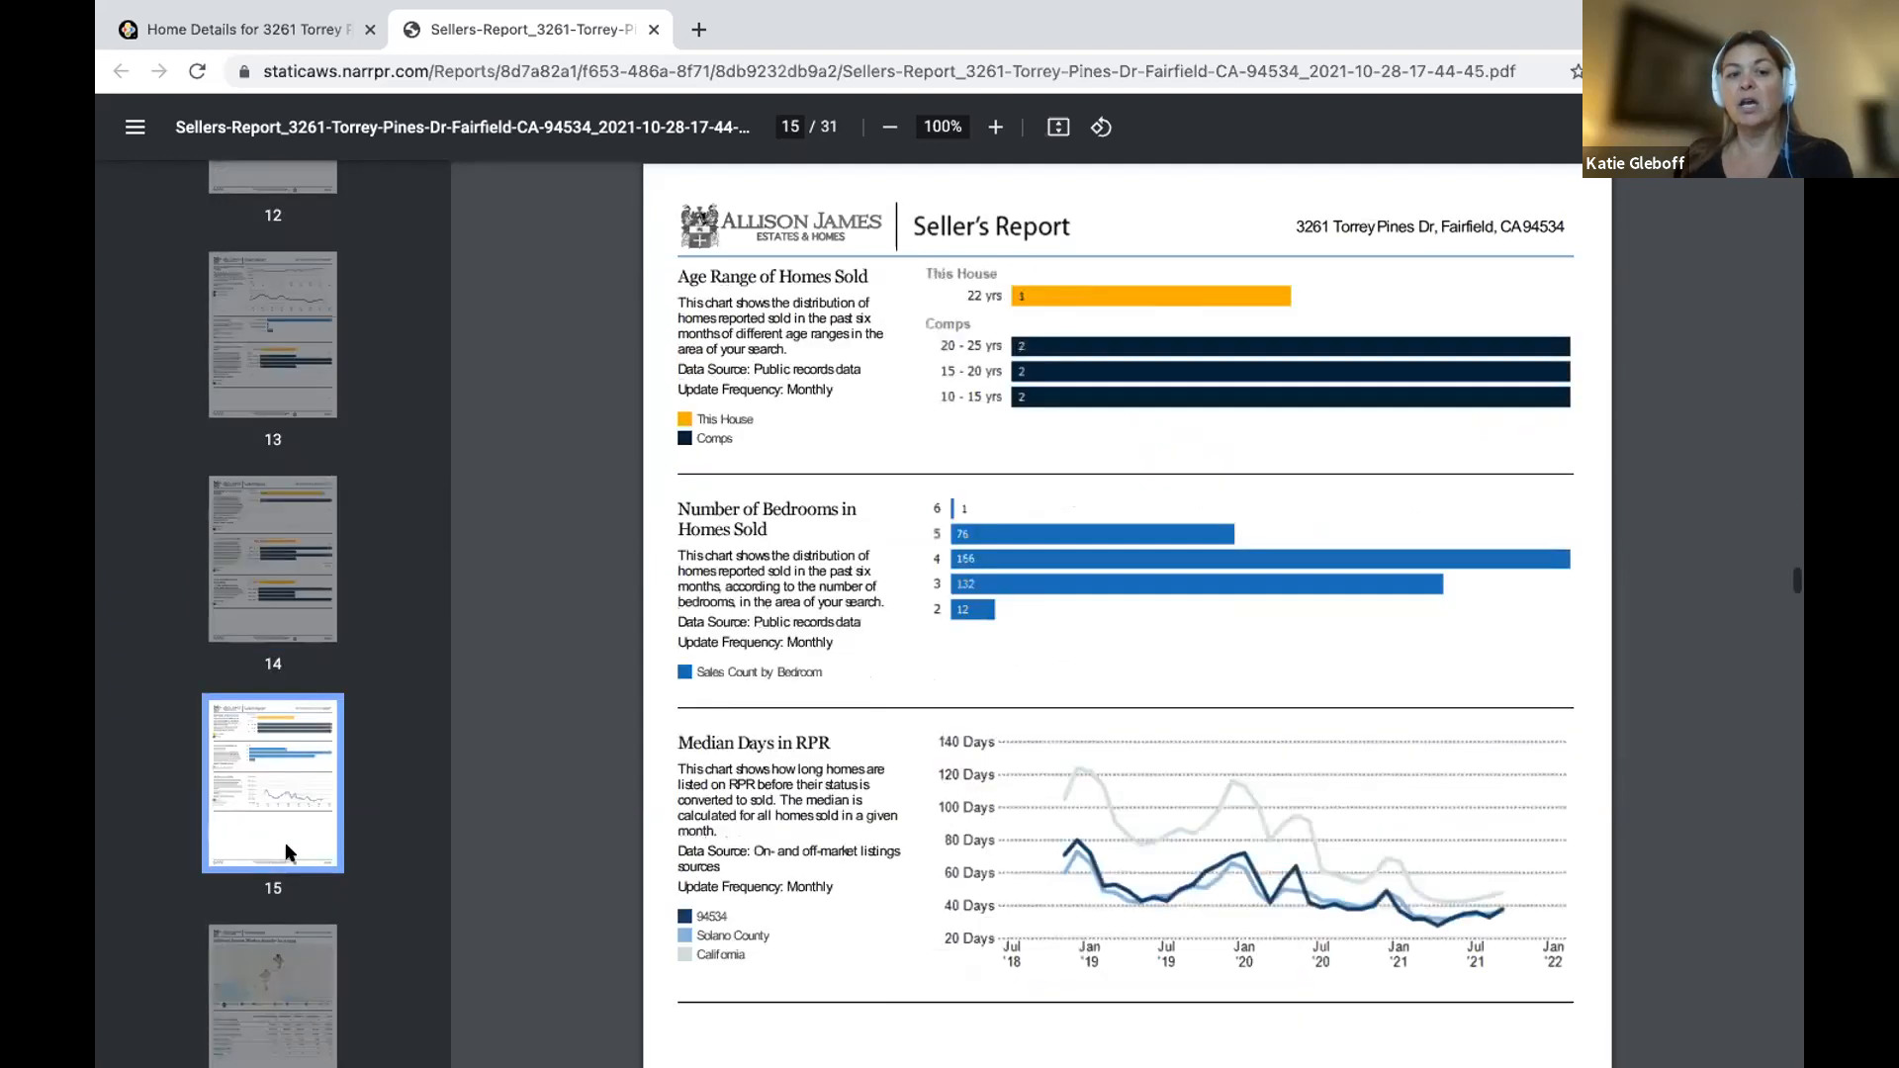
{"action": "left_click", "coordinate": [290, 1001]}
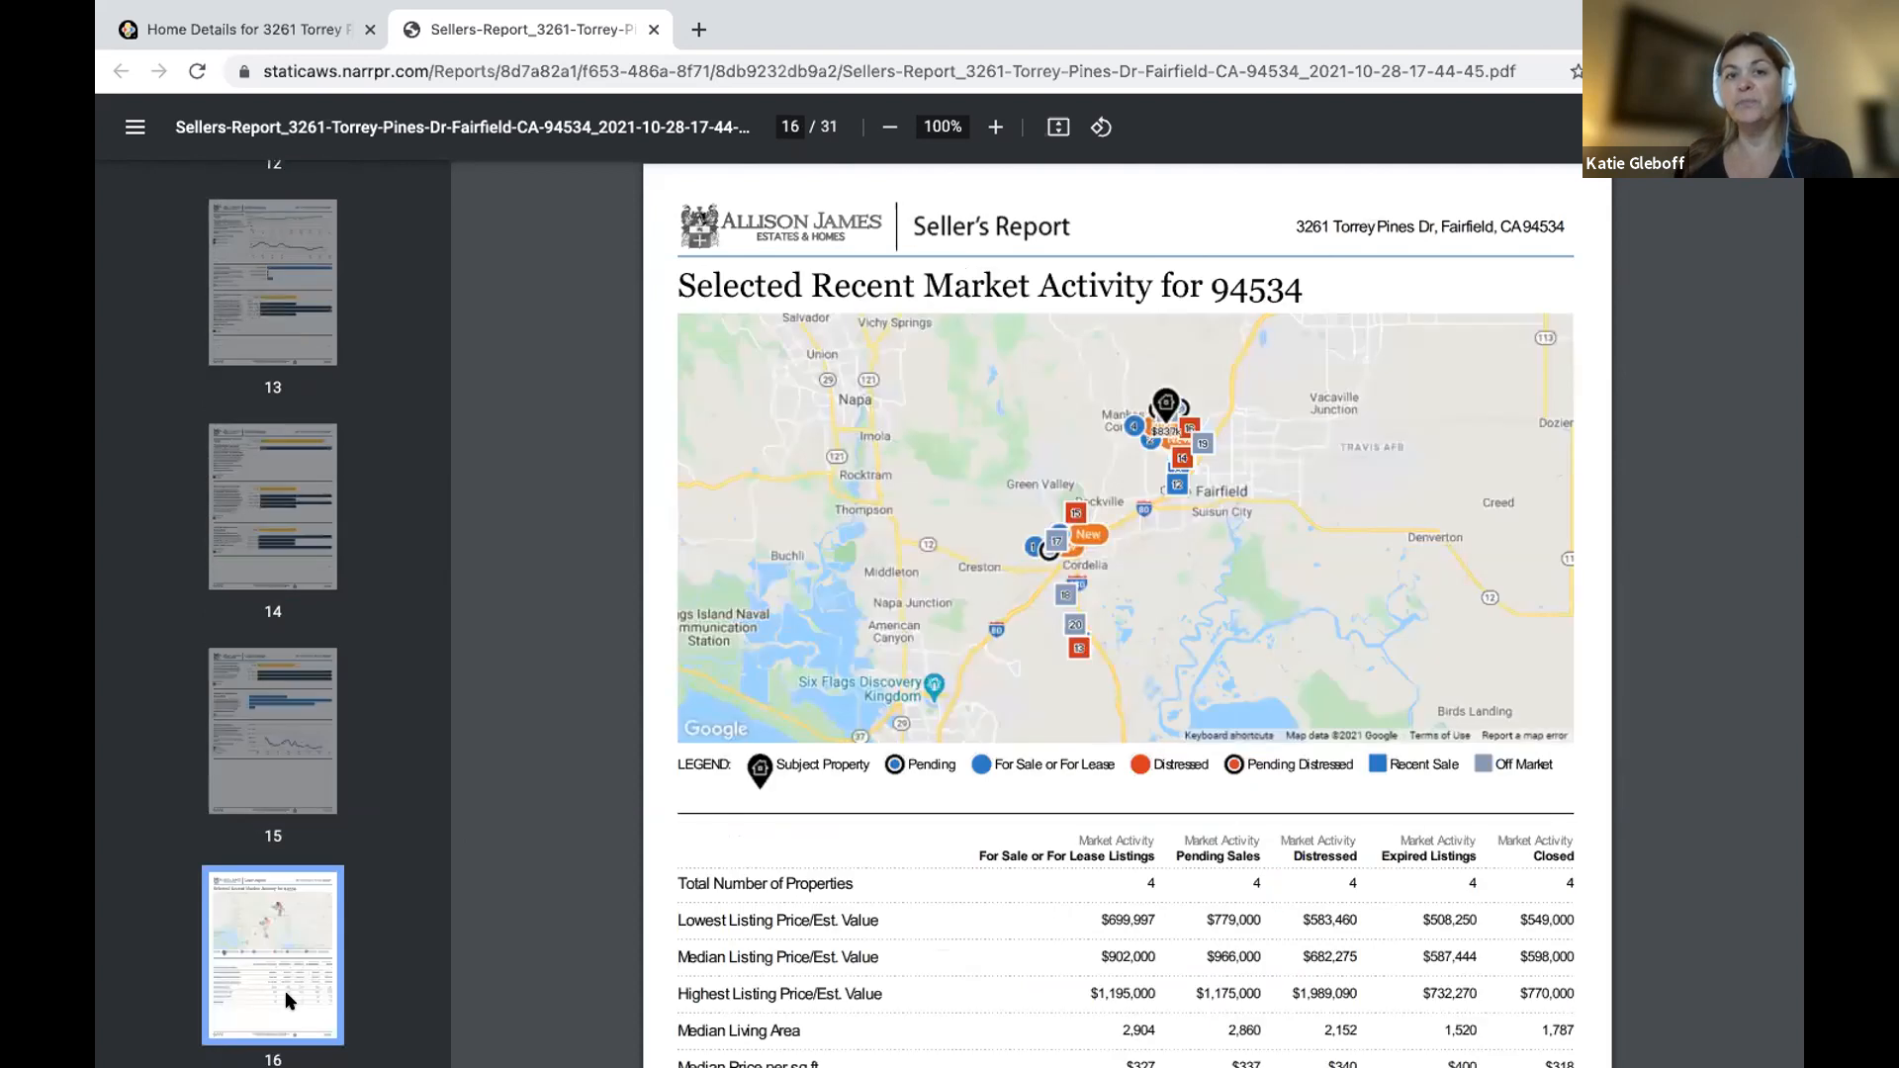
{"action": "left_click", "coordinate": [654, 30]}
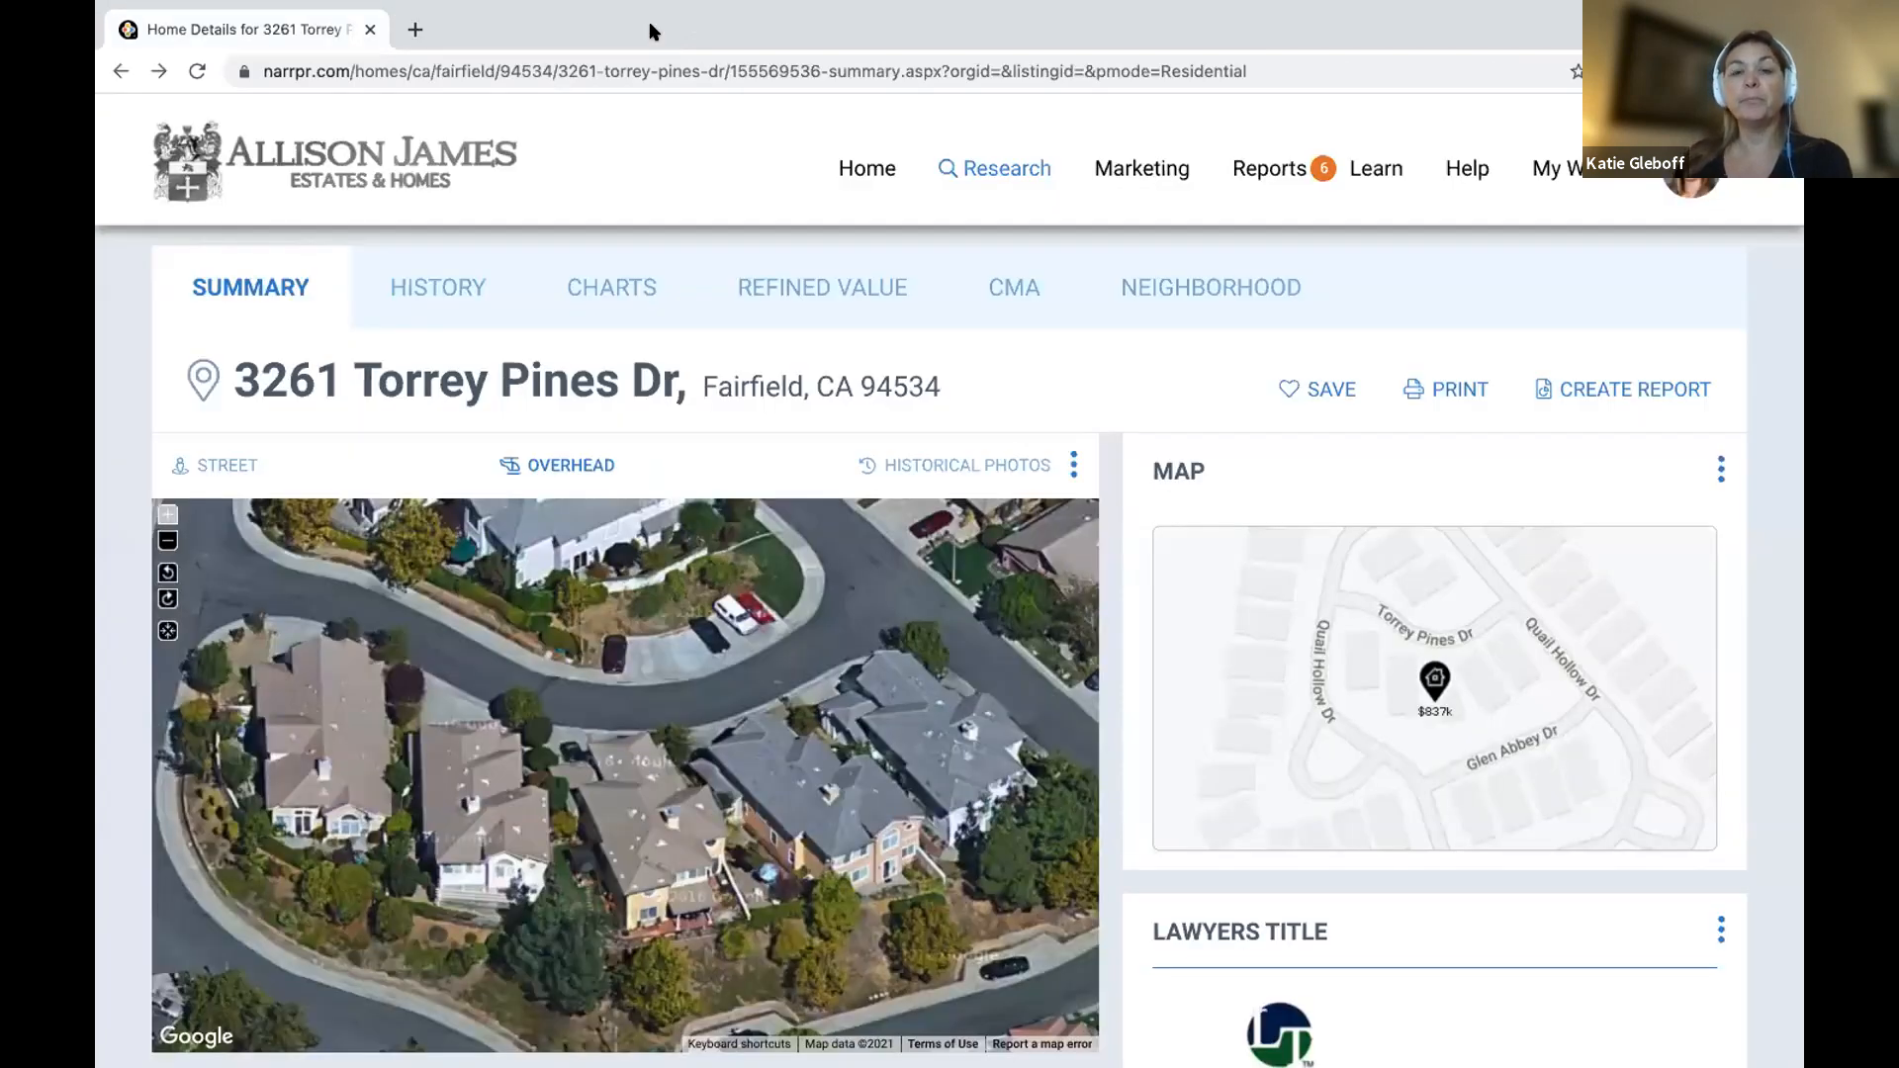
Choose Sales Comparison Analysis under CMA, skip the appraiser license prompt, and review its five steps.
{"action": "left_click", "coordinate": [994, 287]}
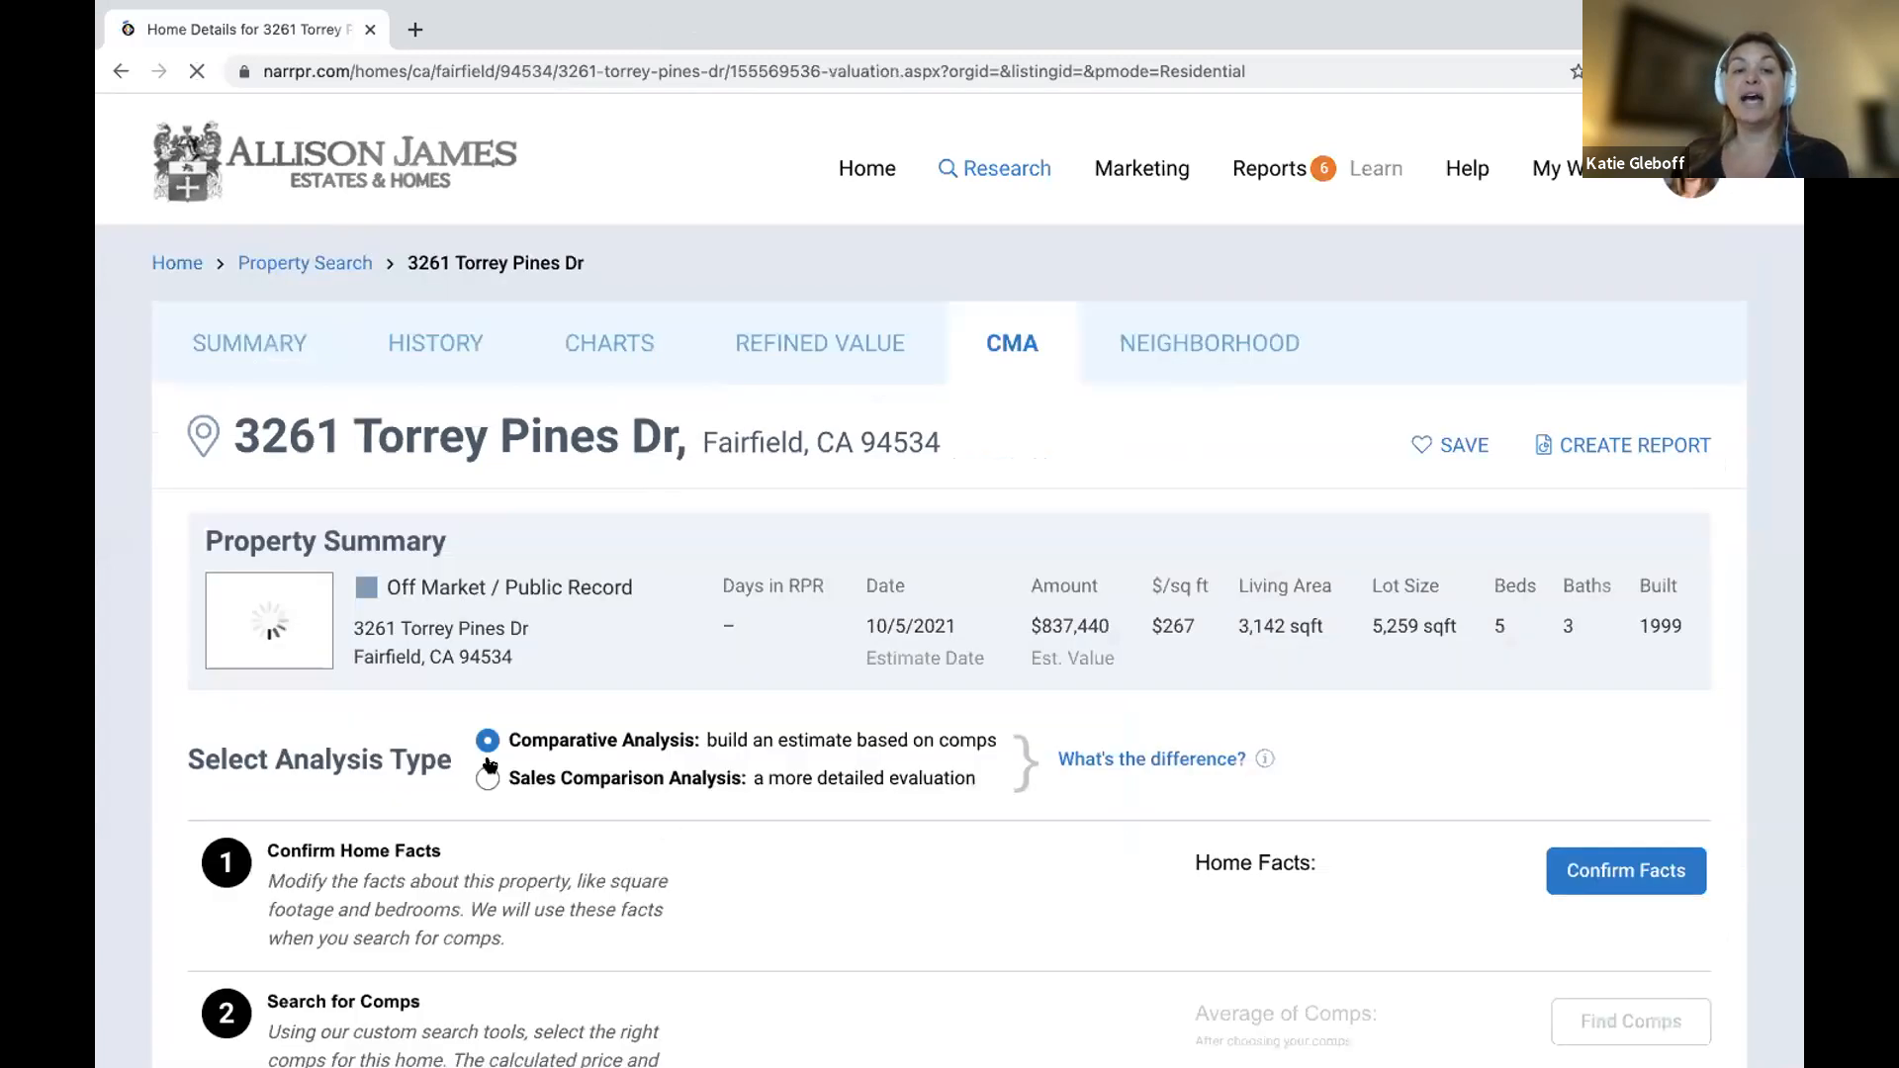
{"action": "left_click", "coordinate": [481, 781]}
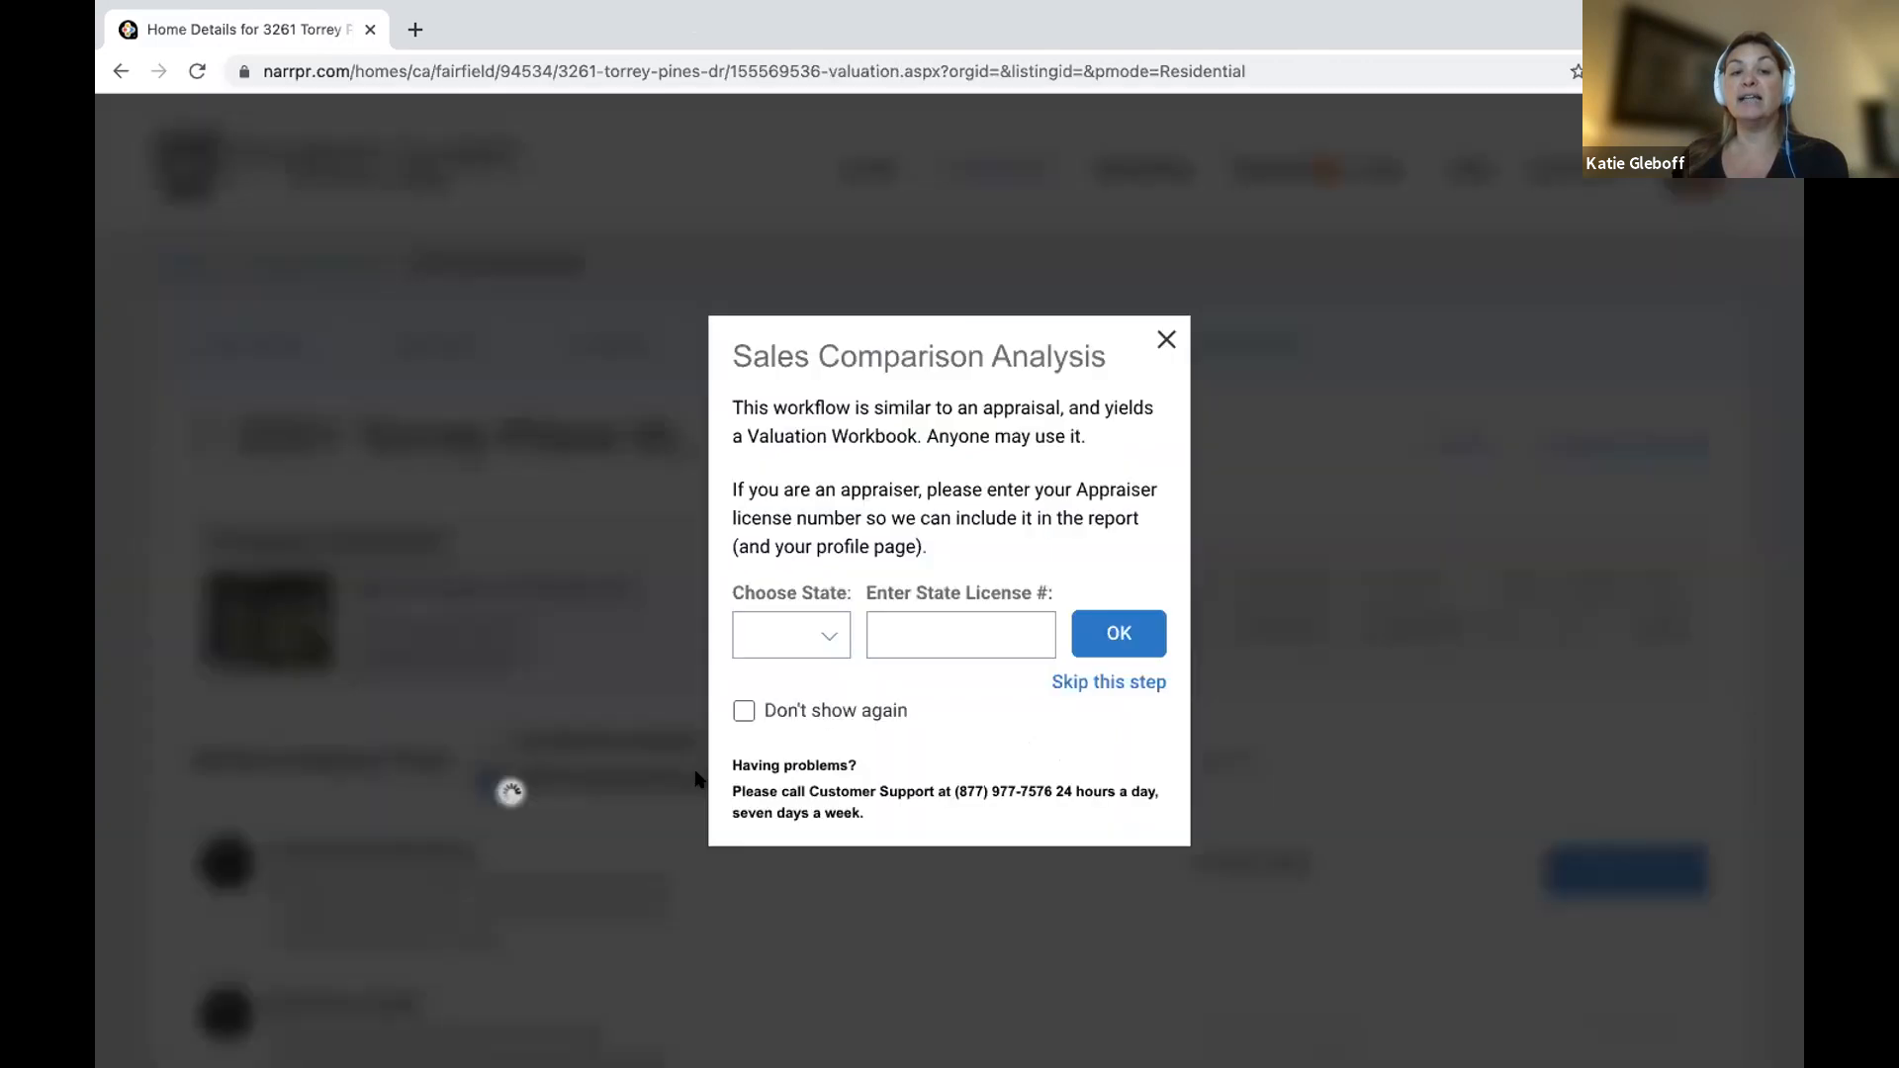
{"action": "left_click", "coordinate": [1165, 341]}
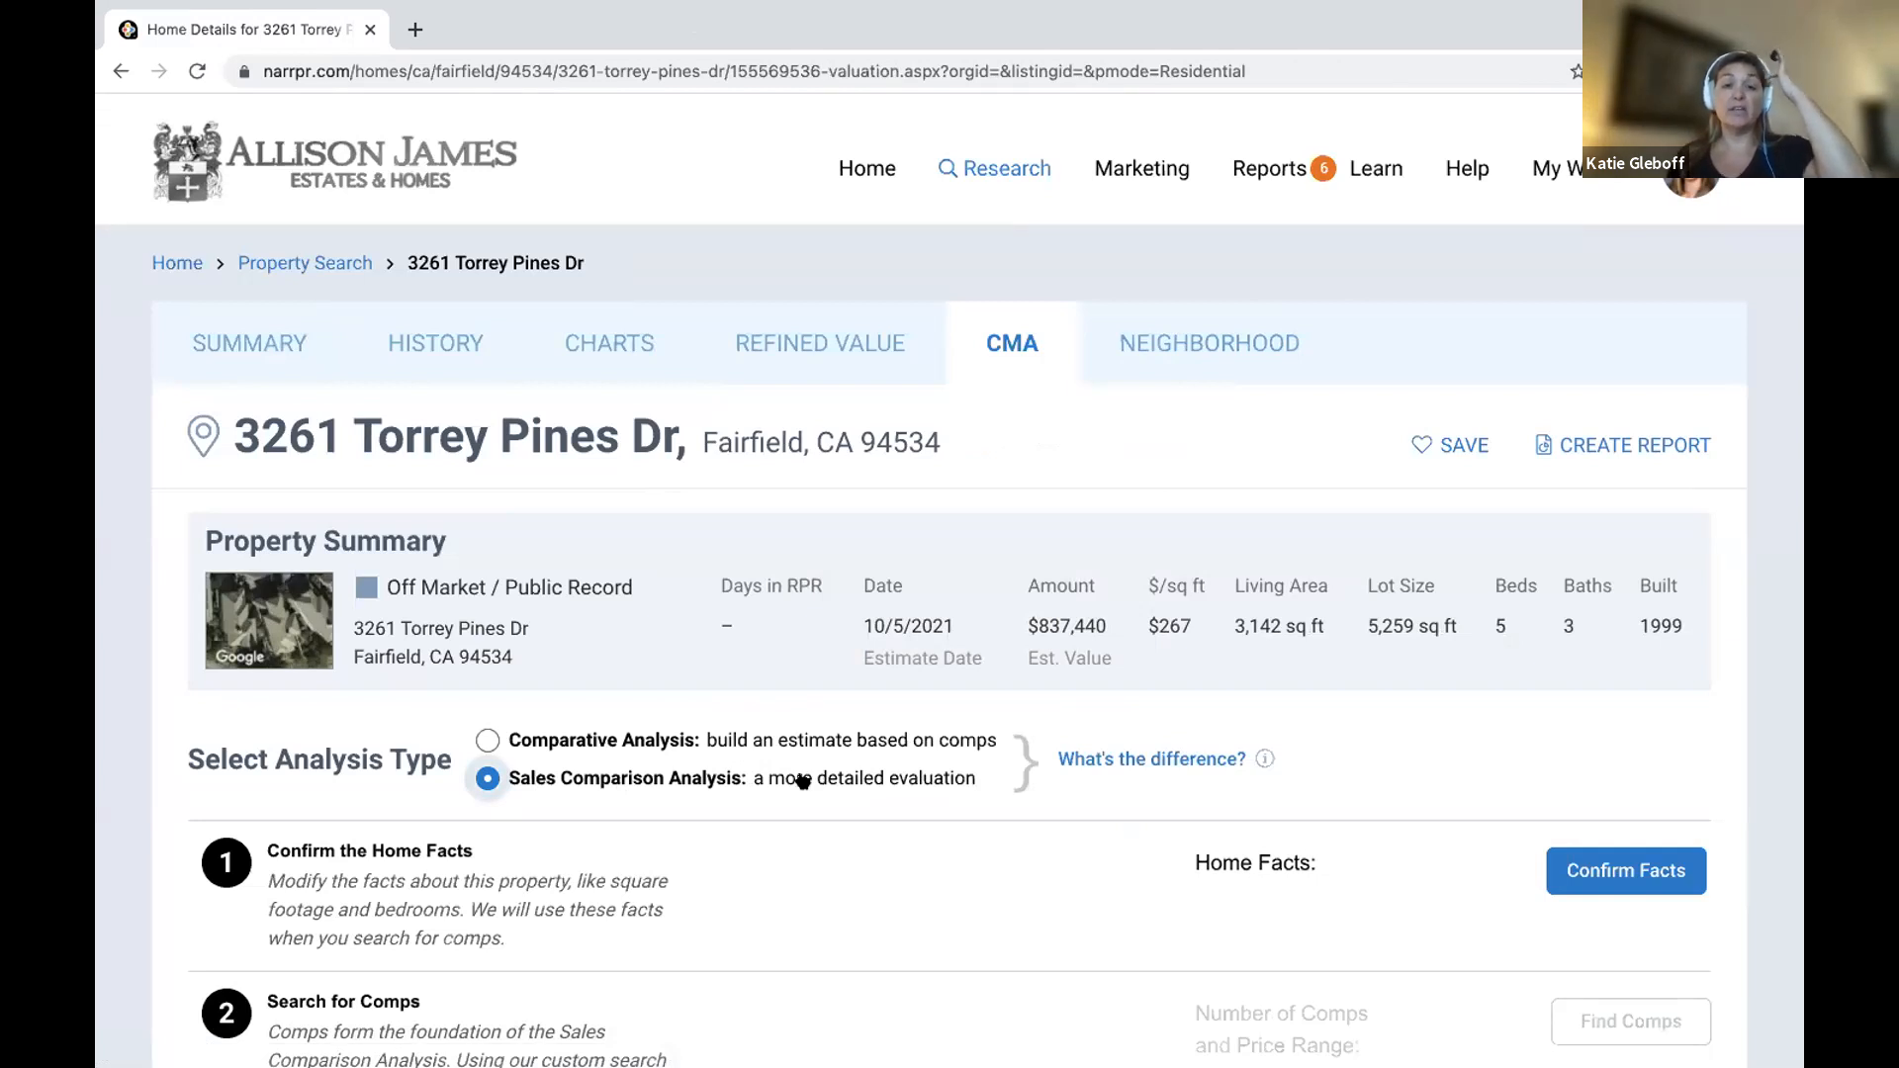
{"action": "scroll", "coordinate": [802, 780], "scroll_direction": "down", "scroll_amount": 4}
{"action": "scroll", "coordinate": [798, 782], "scroll_direction": "down", "scroll_amount": 3}
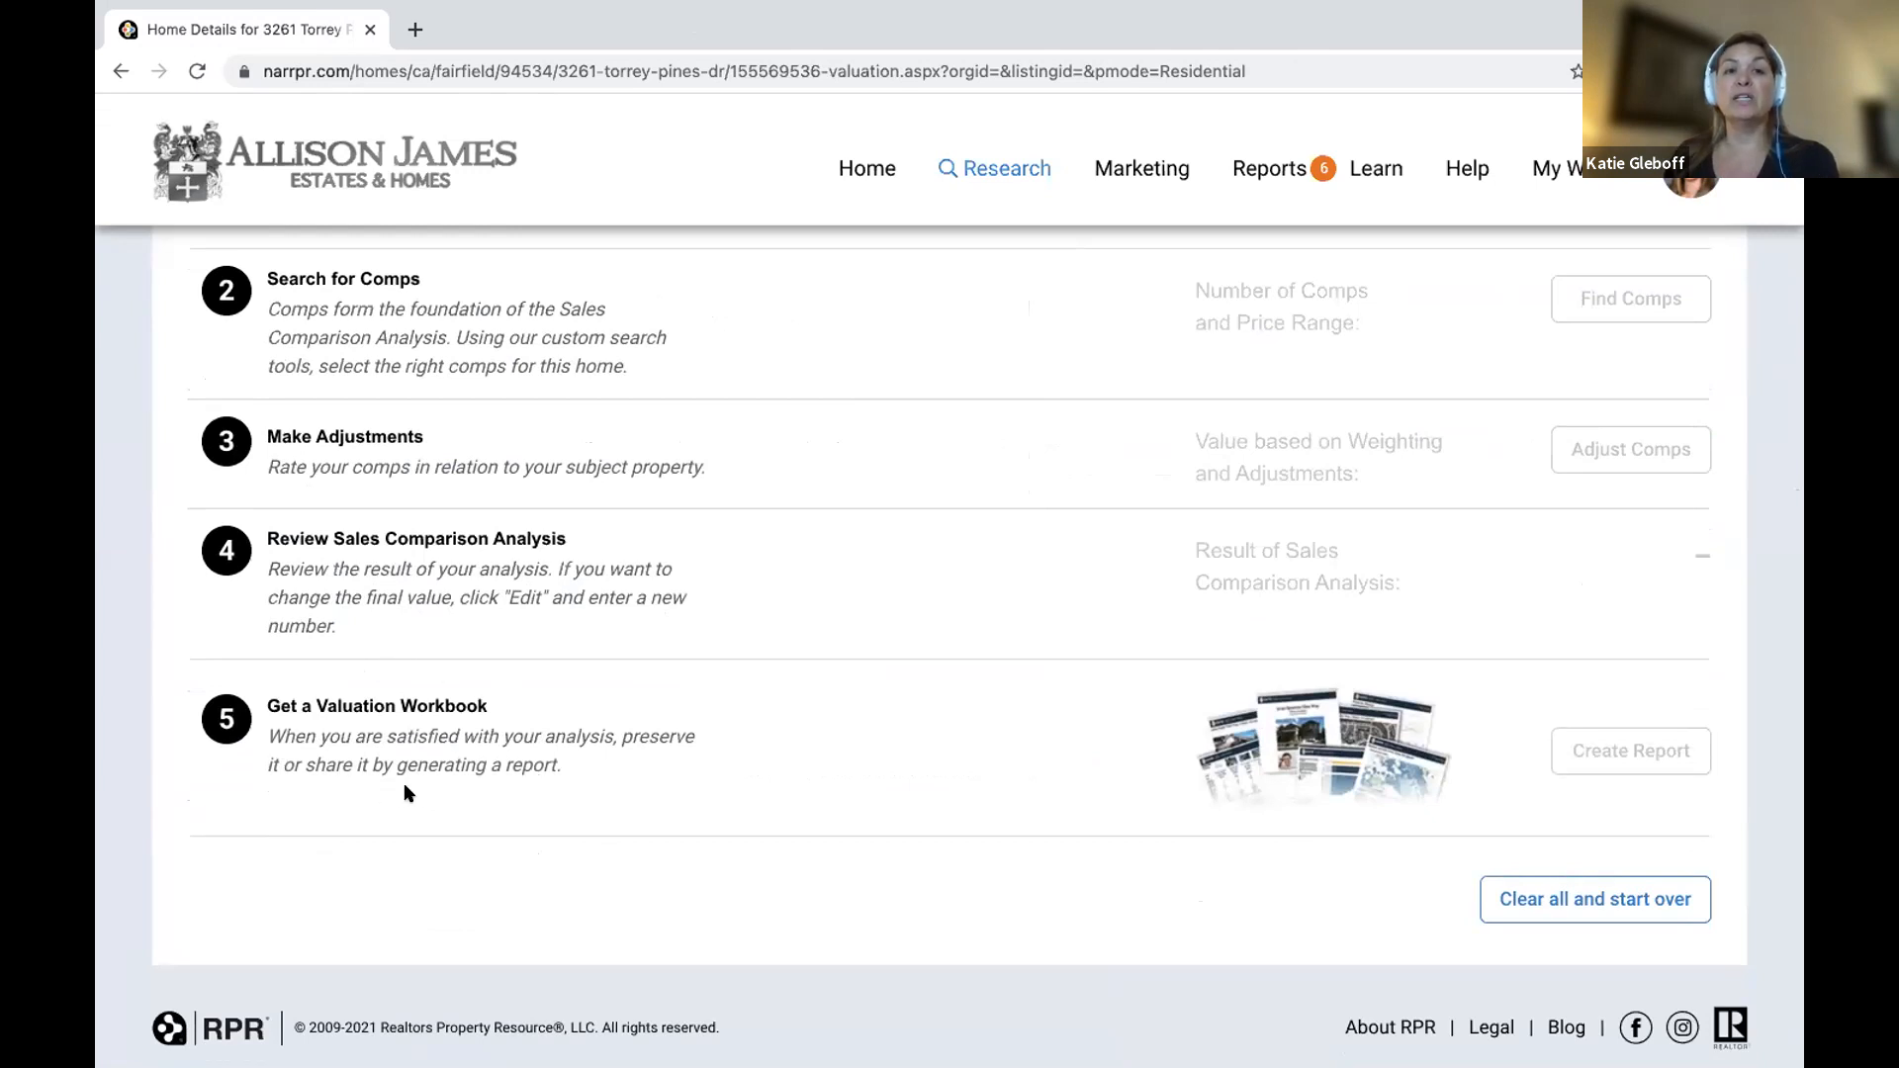
{"action": "scroll", "coordinate": [402, 787], "scroll_direction": "up", "scroll_amount": 3}
{"action": "left_click_drag", "start_coordinate": [261, 940], "coordinate": [562, 1001]}
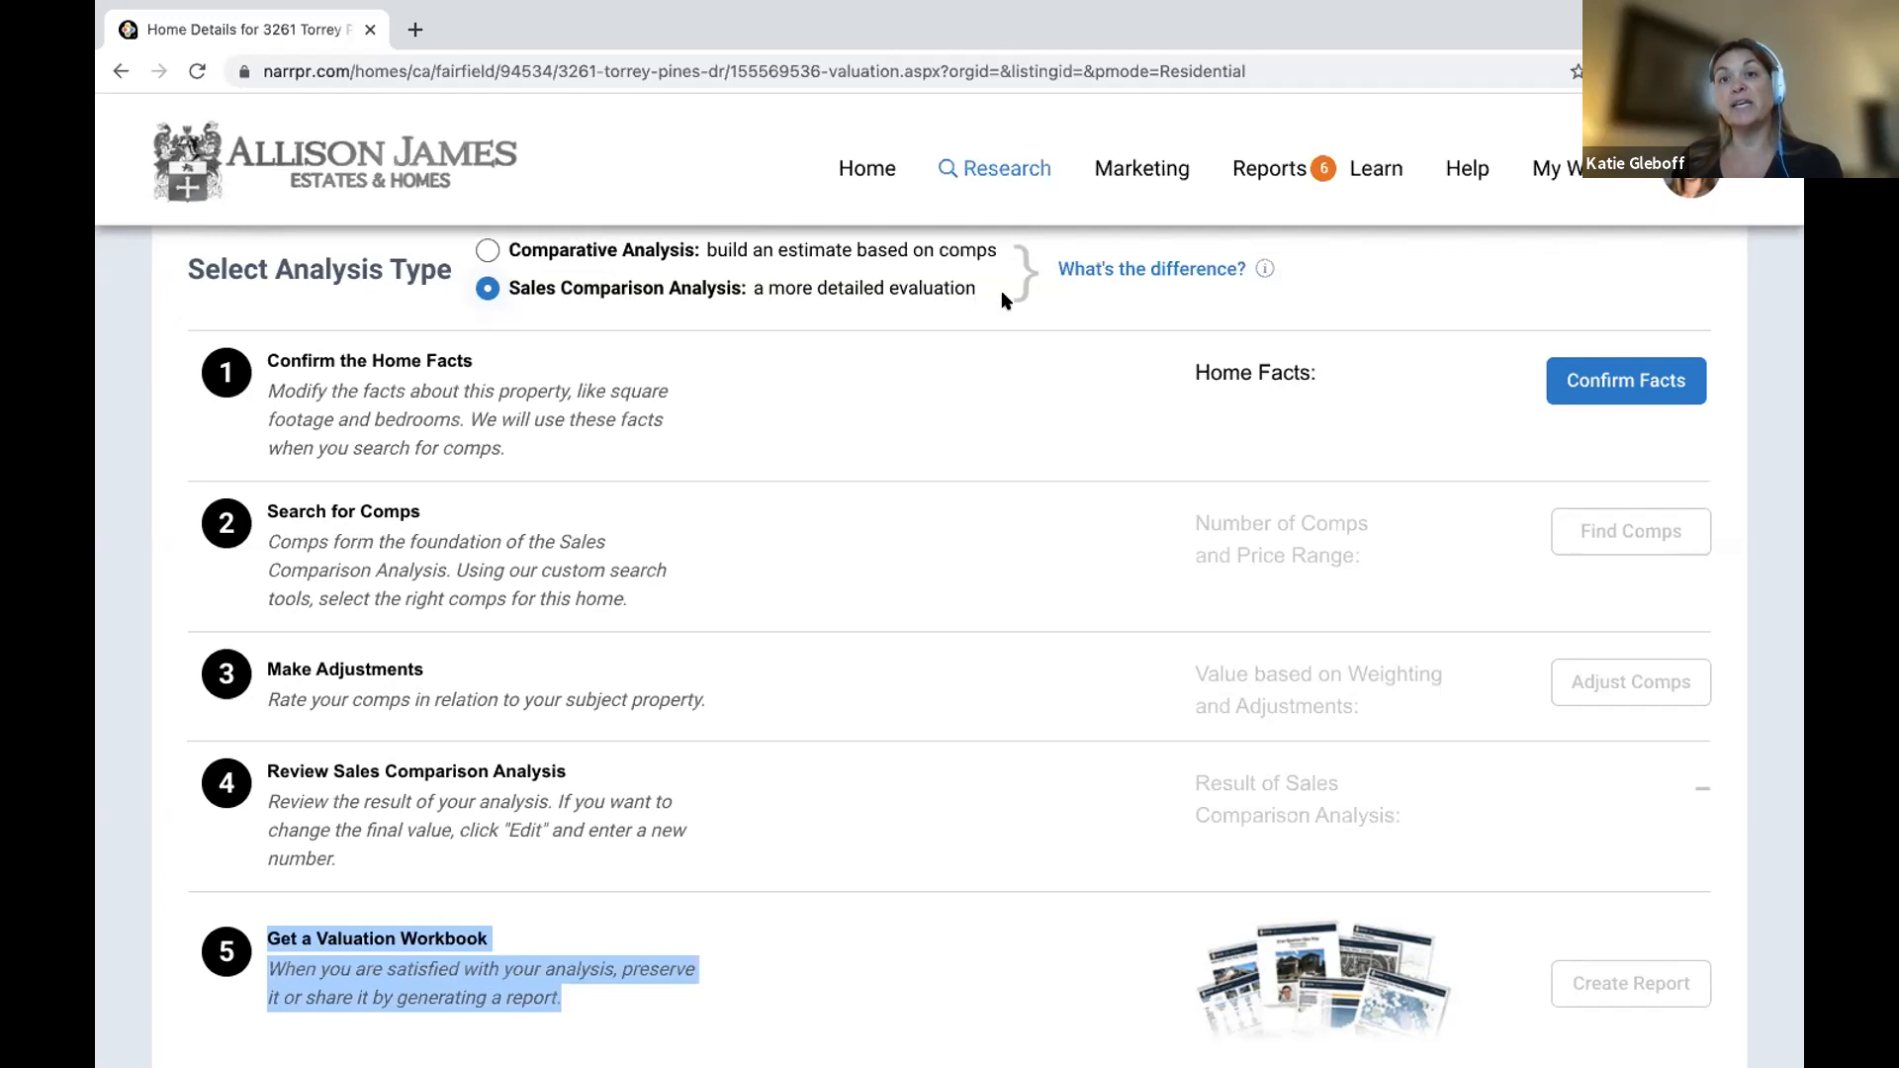
Select the Valuation Workbook report and open its sample preview.
{"action": "left_click", "coordinate": [1249, 171]}
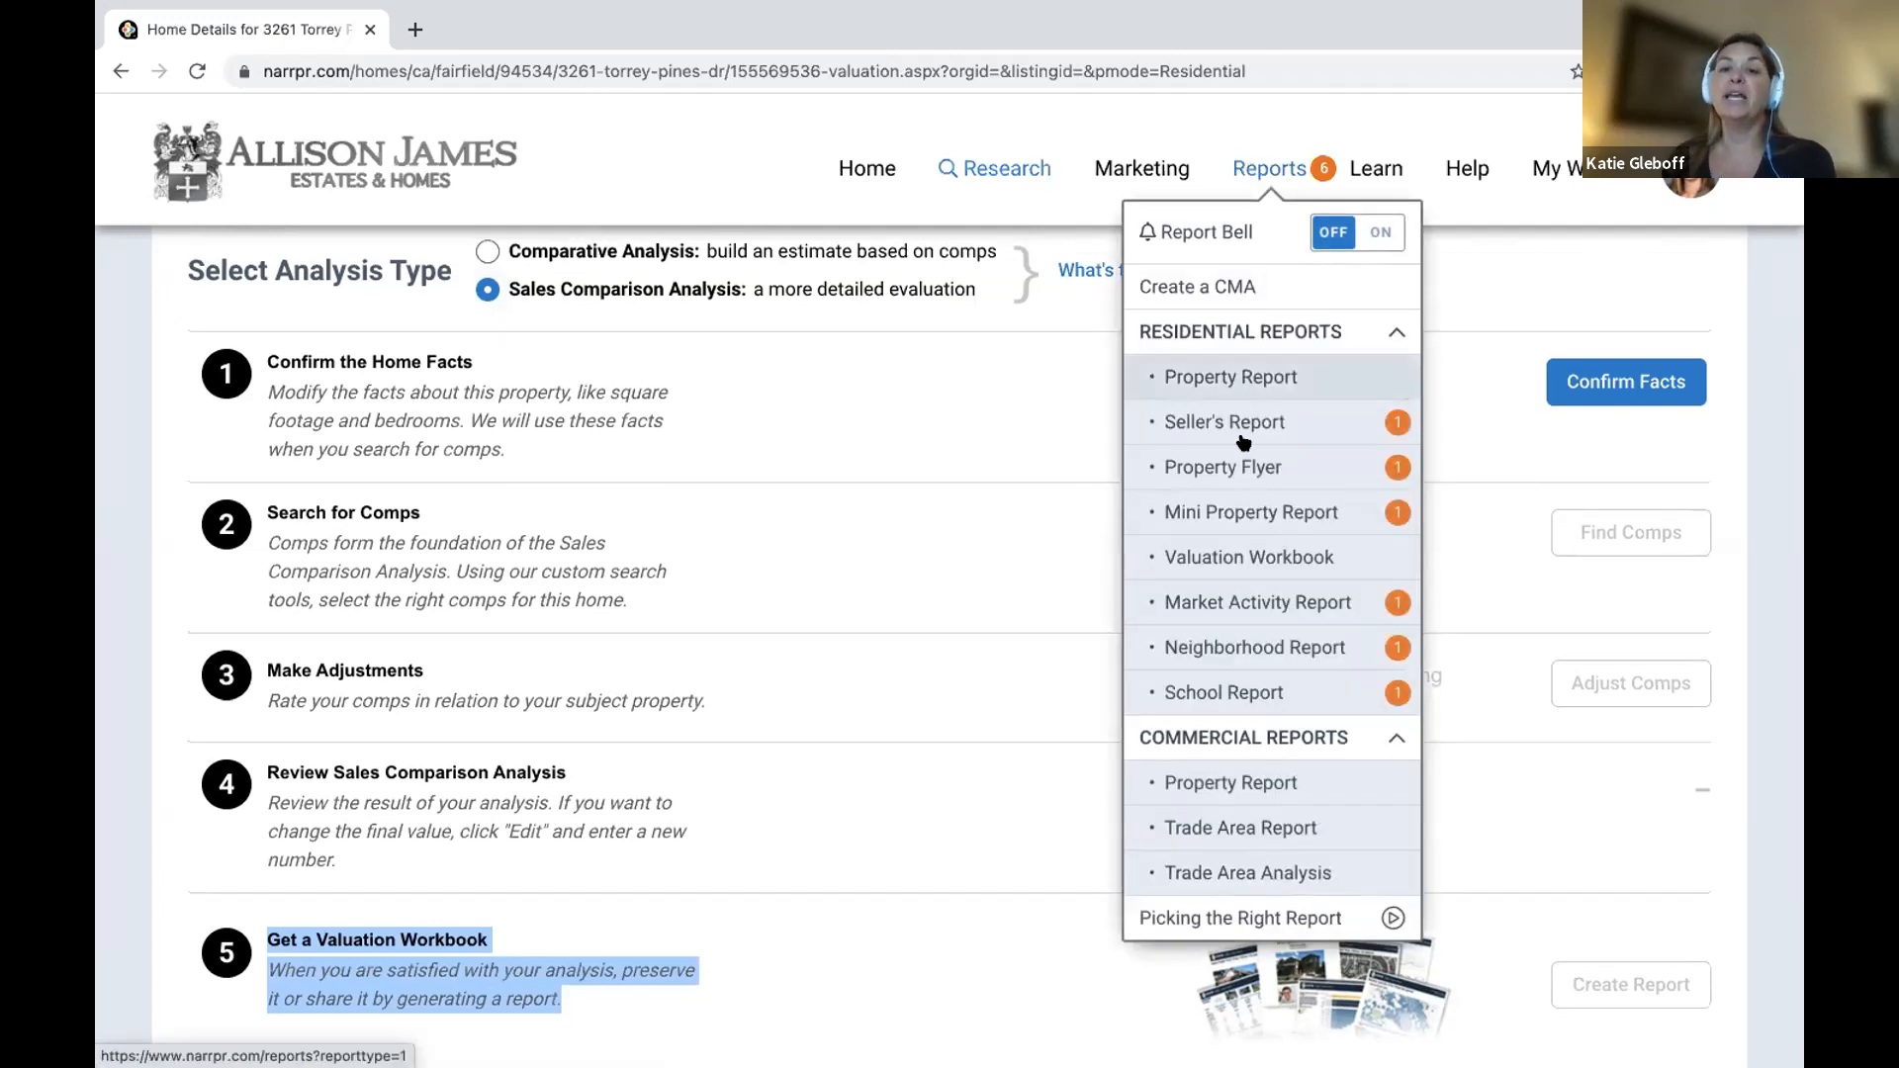
{"action": "left_click", "coordinate": [1239, 557]}
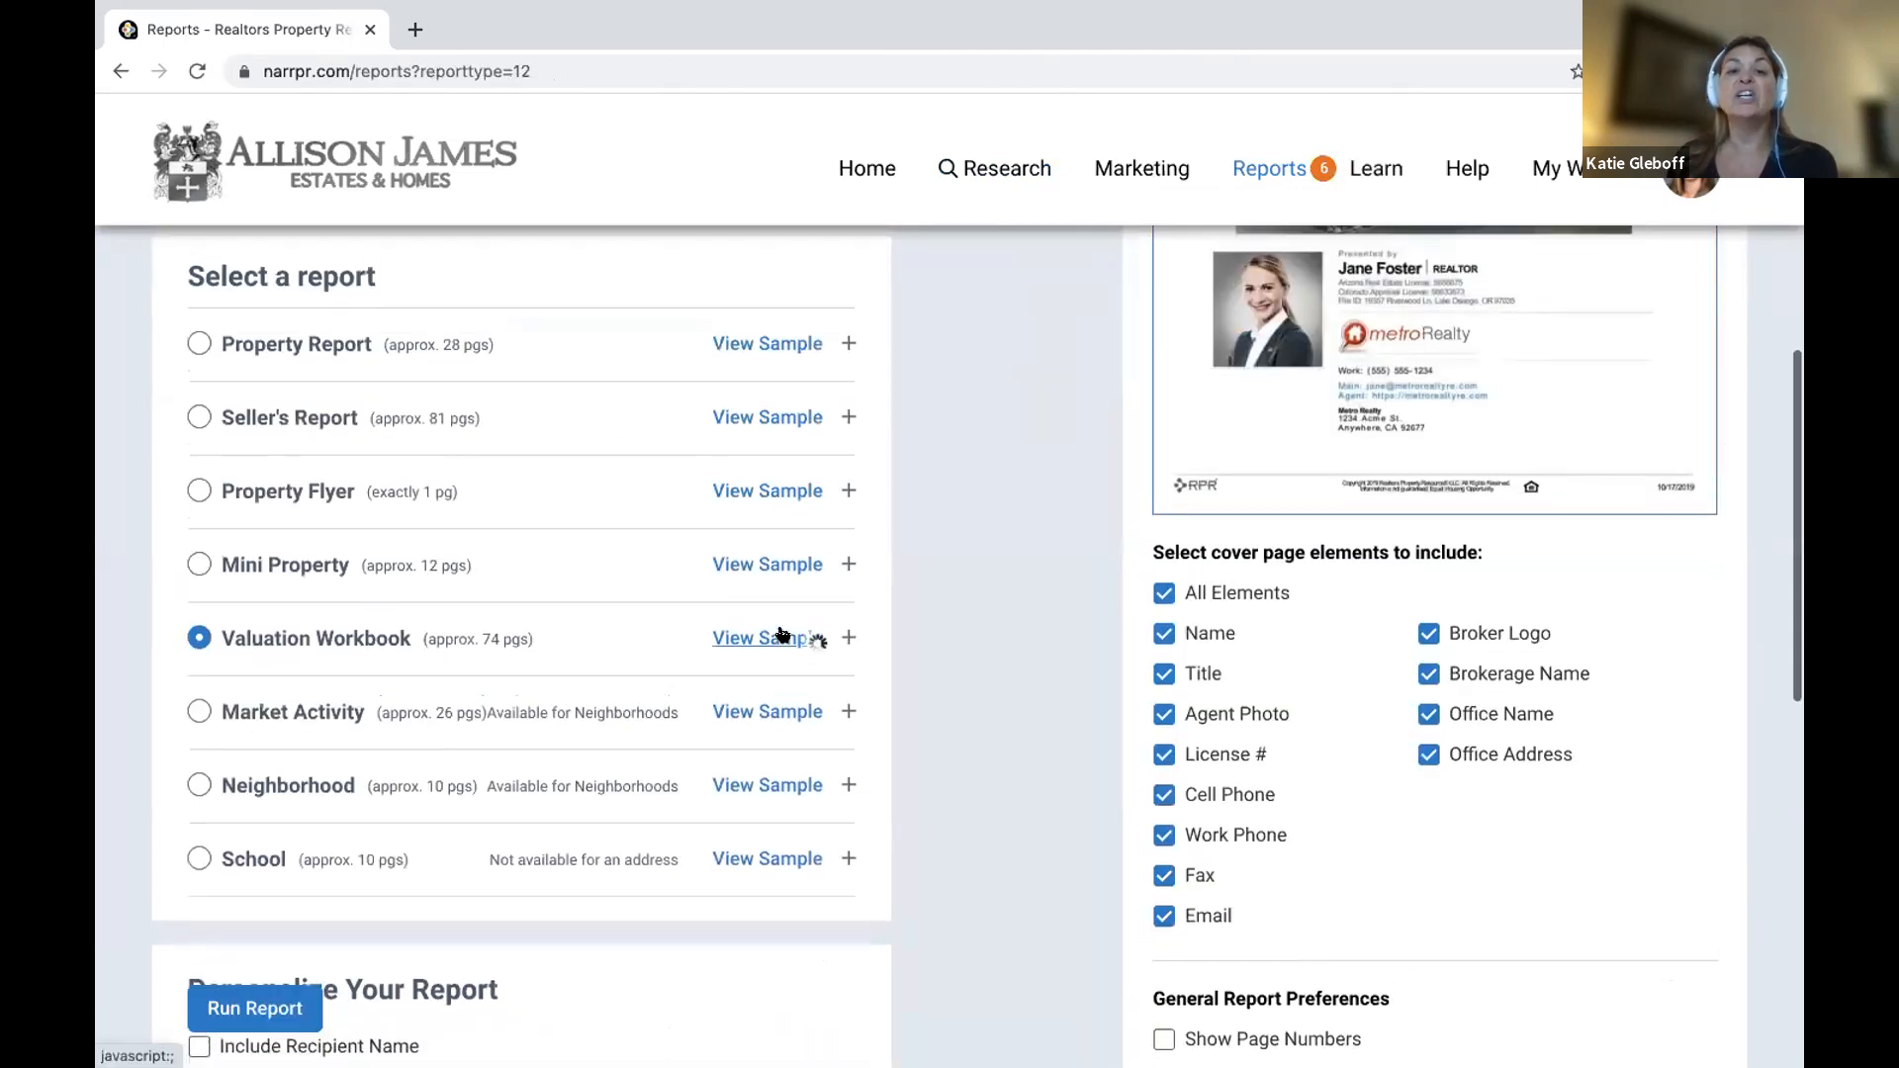
{"action": "left_click", "coordinate": [783, 635]}
{"action": "scroll", "coordinate": [895, 658], "scroll_direction": "down", "scroll_amount": 3}
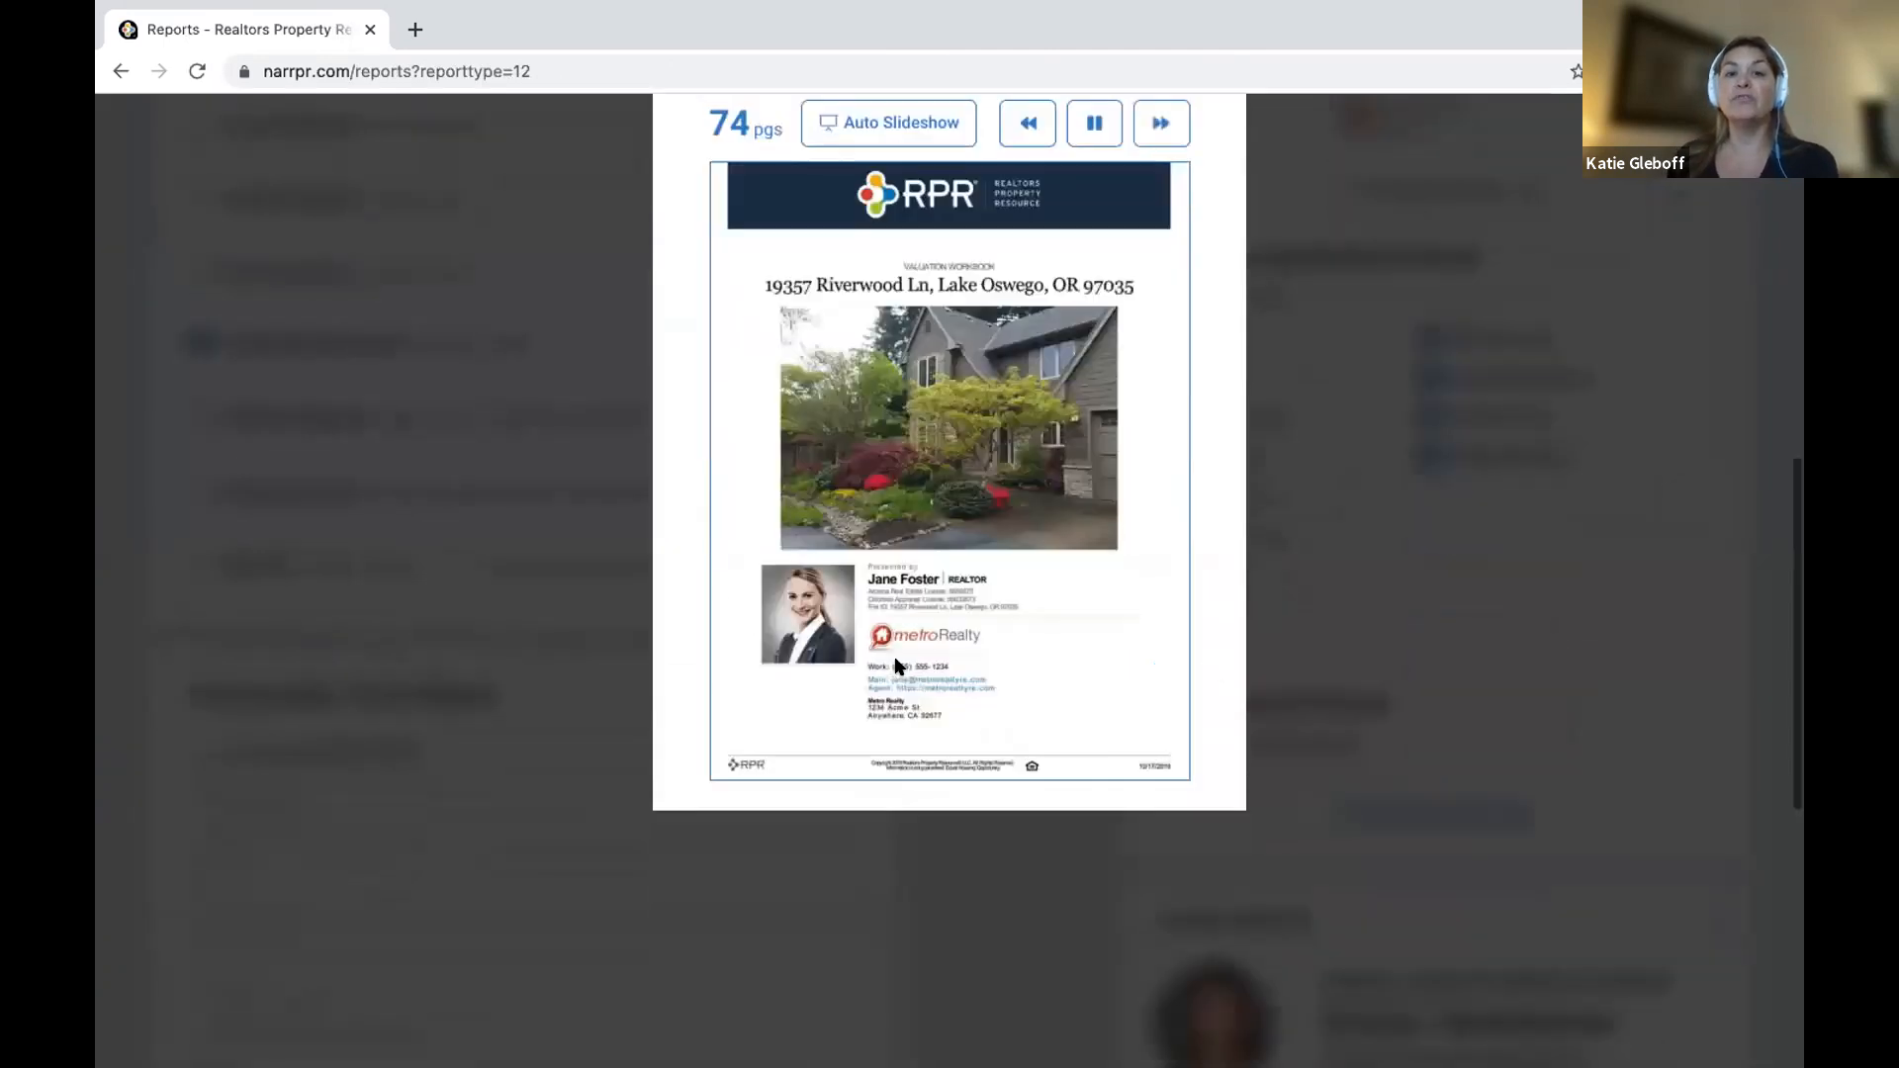
{"action": "scroll", "coordinate": [871, 633], "scroll_direction": "up", "scroll_amount": 1}
Page through the sample from Home Facts to the Sales and Financing Activity chart, then close it.
{"action": "left_click", "coordinate": [1153, 249]}
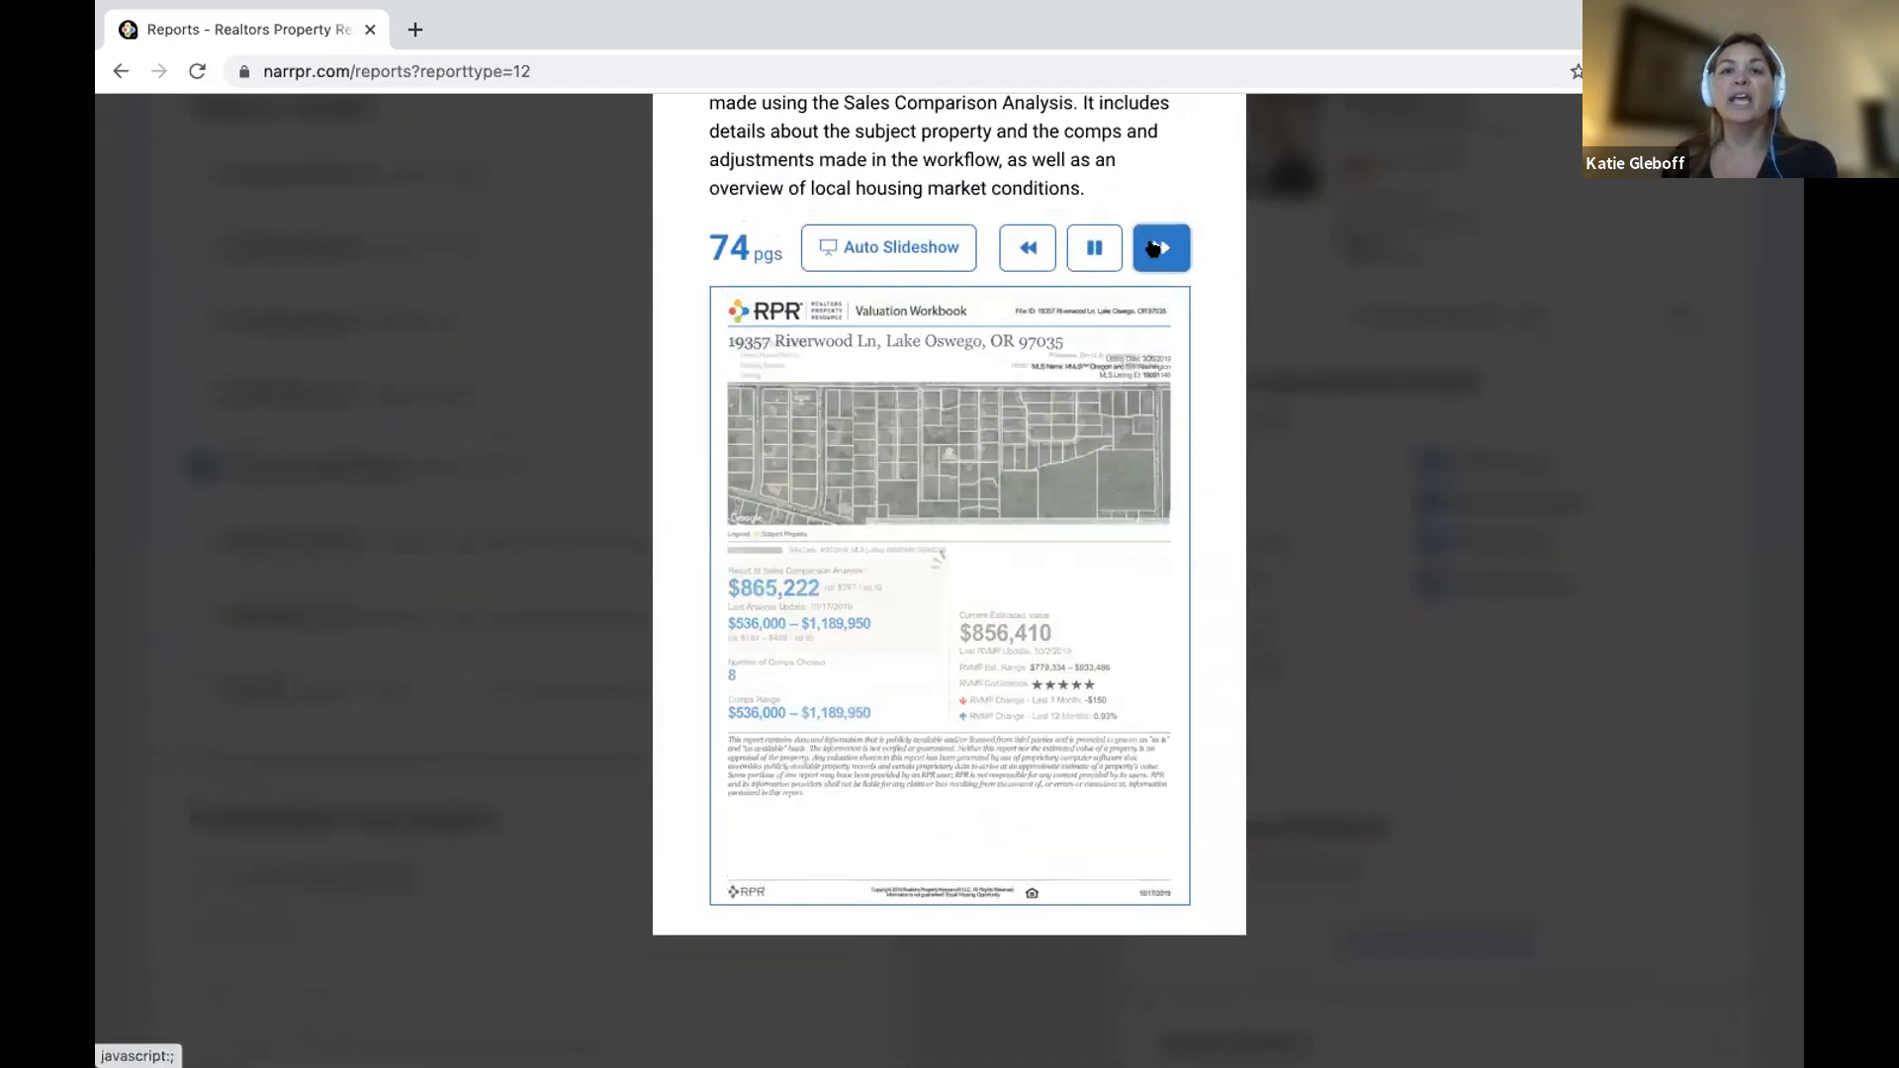
{"action": "left_click", "coordinate": [1154, 249]}
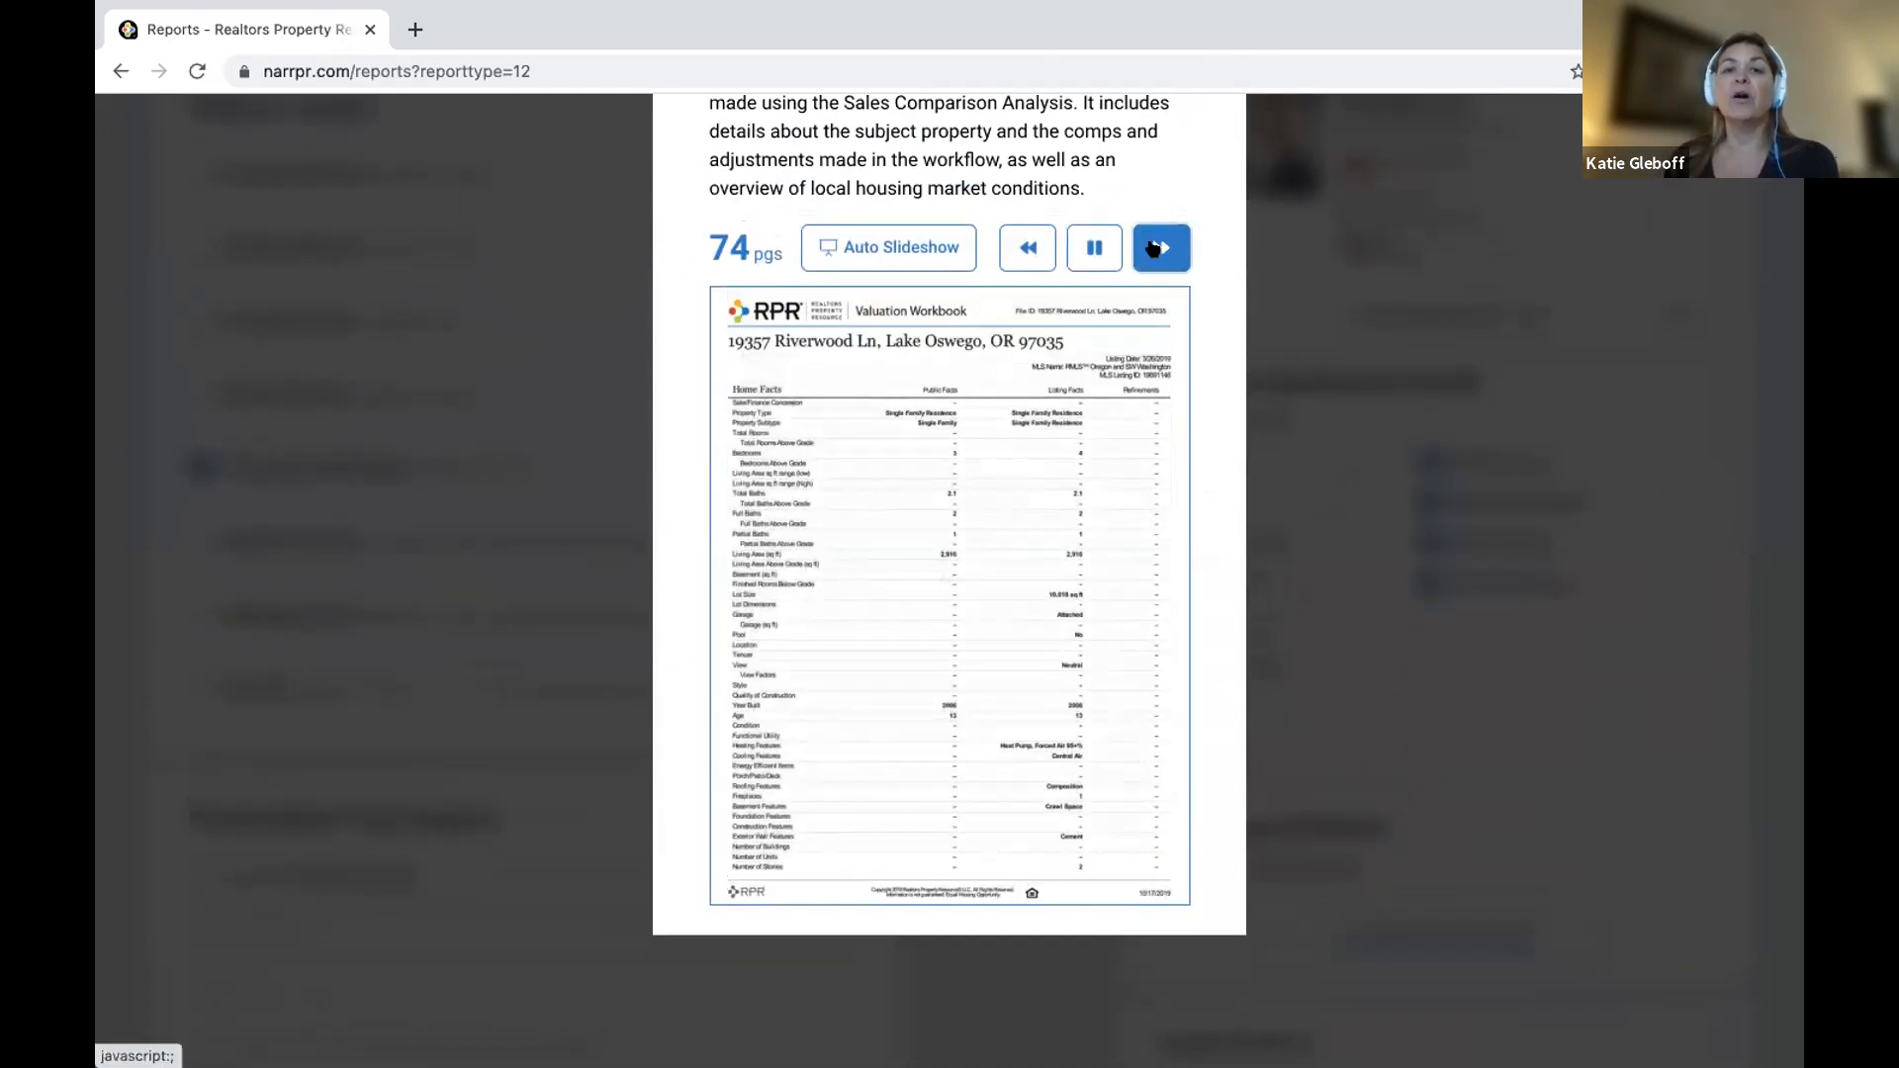
{"action": "left_click", "coordinate": [1154, 249]}
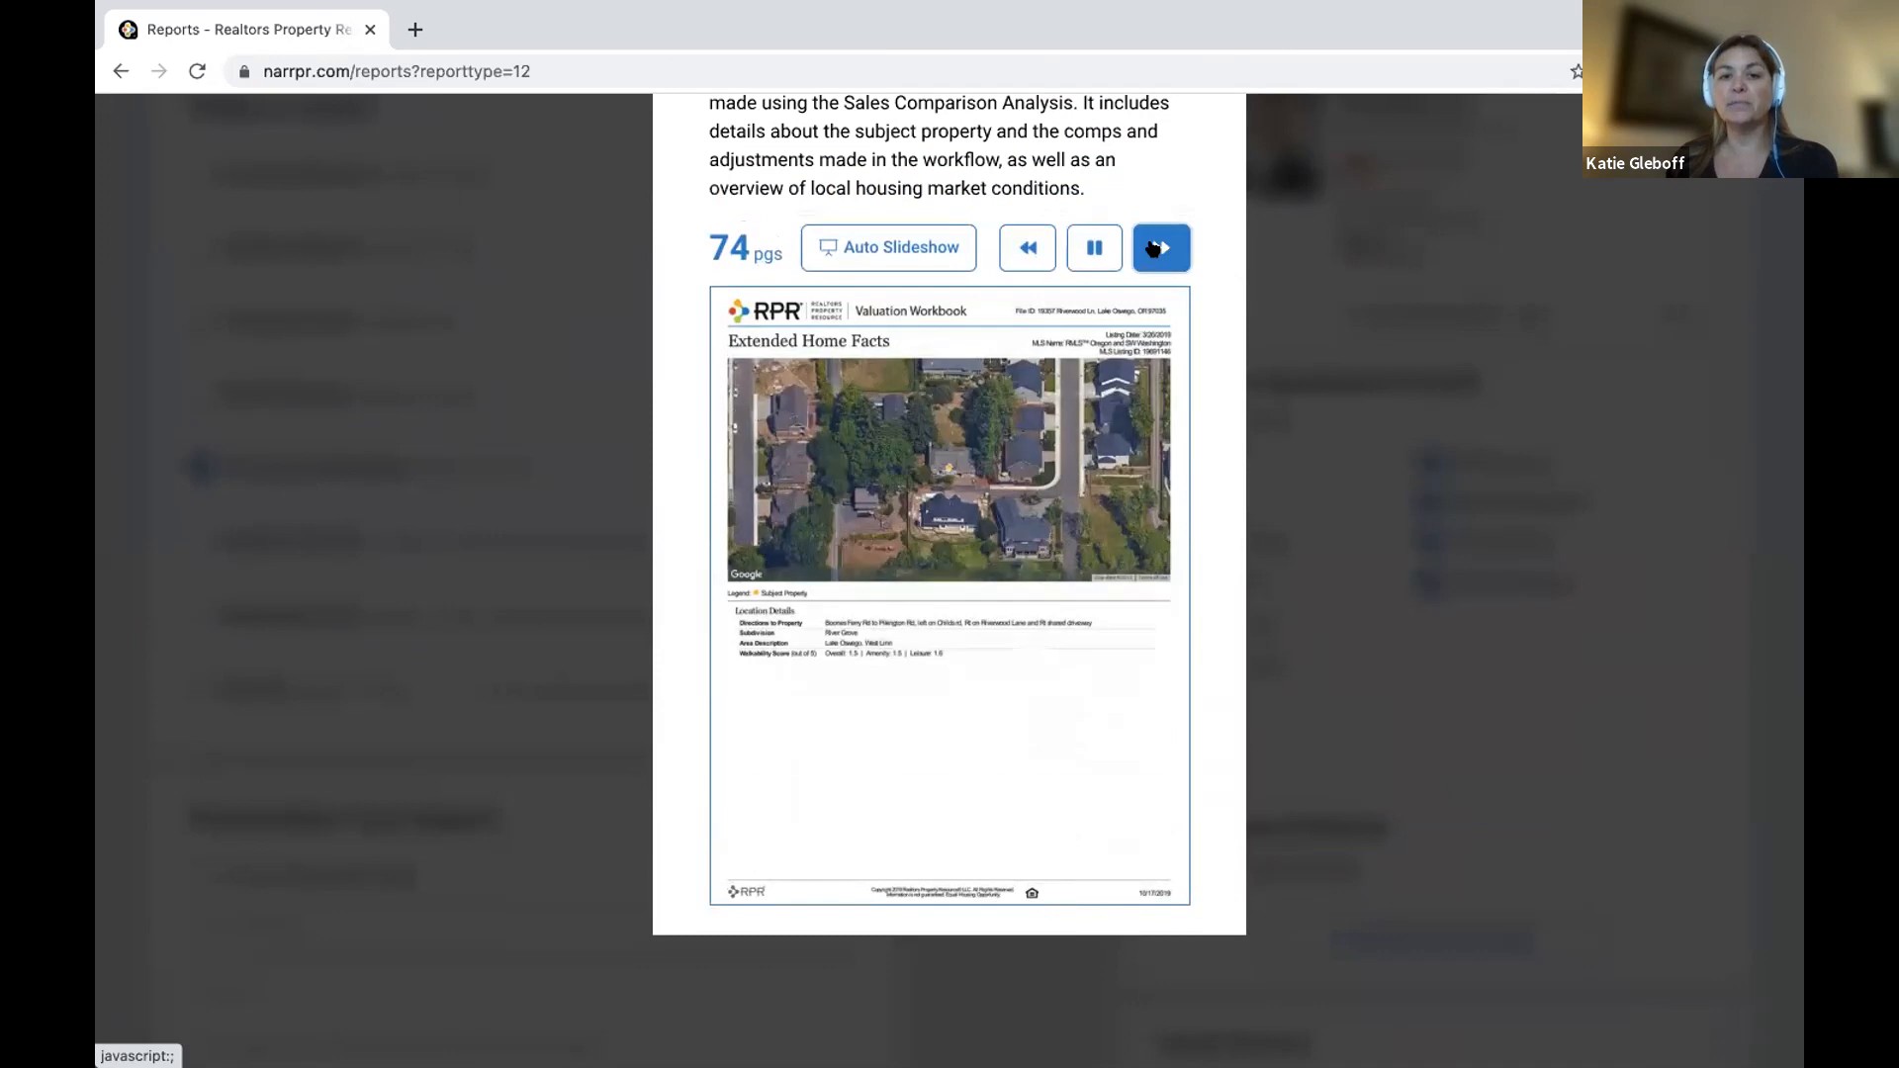
{"action": "left_click", "coordinate": [1153, 249]}
{"action": "left_click", "coordinate": [1153, 249]}
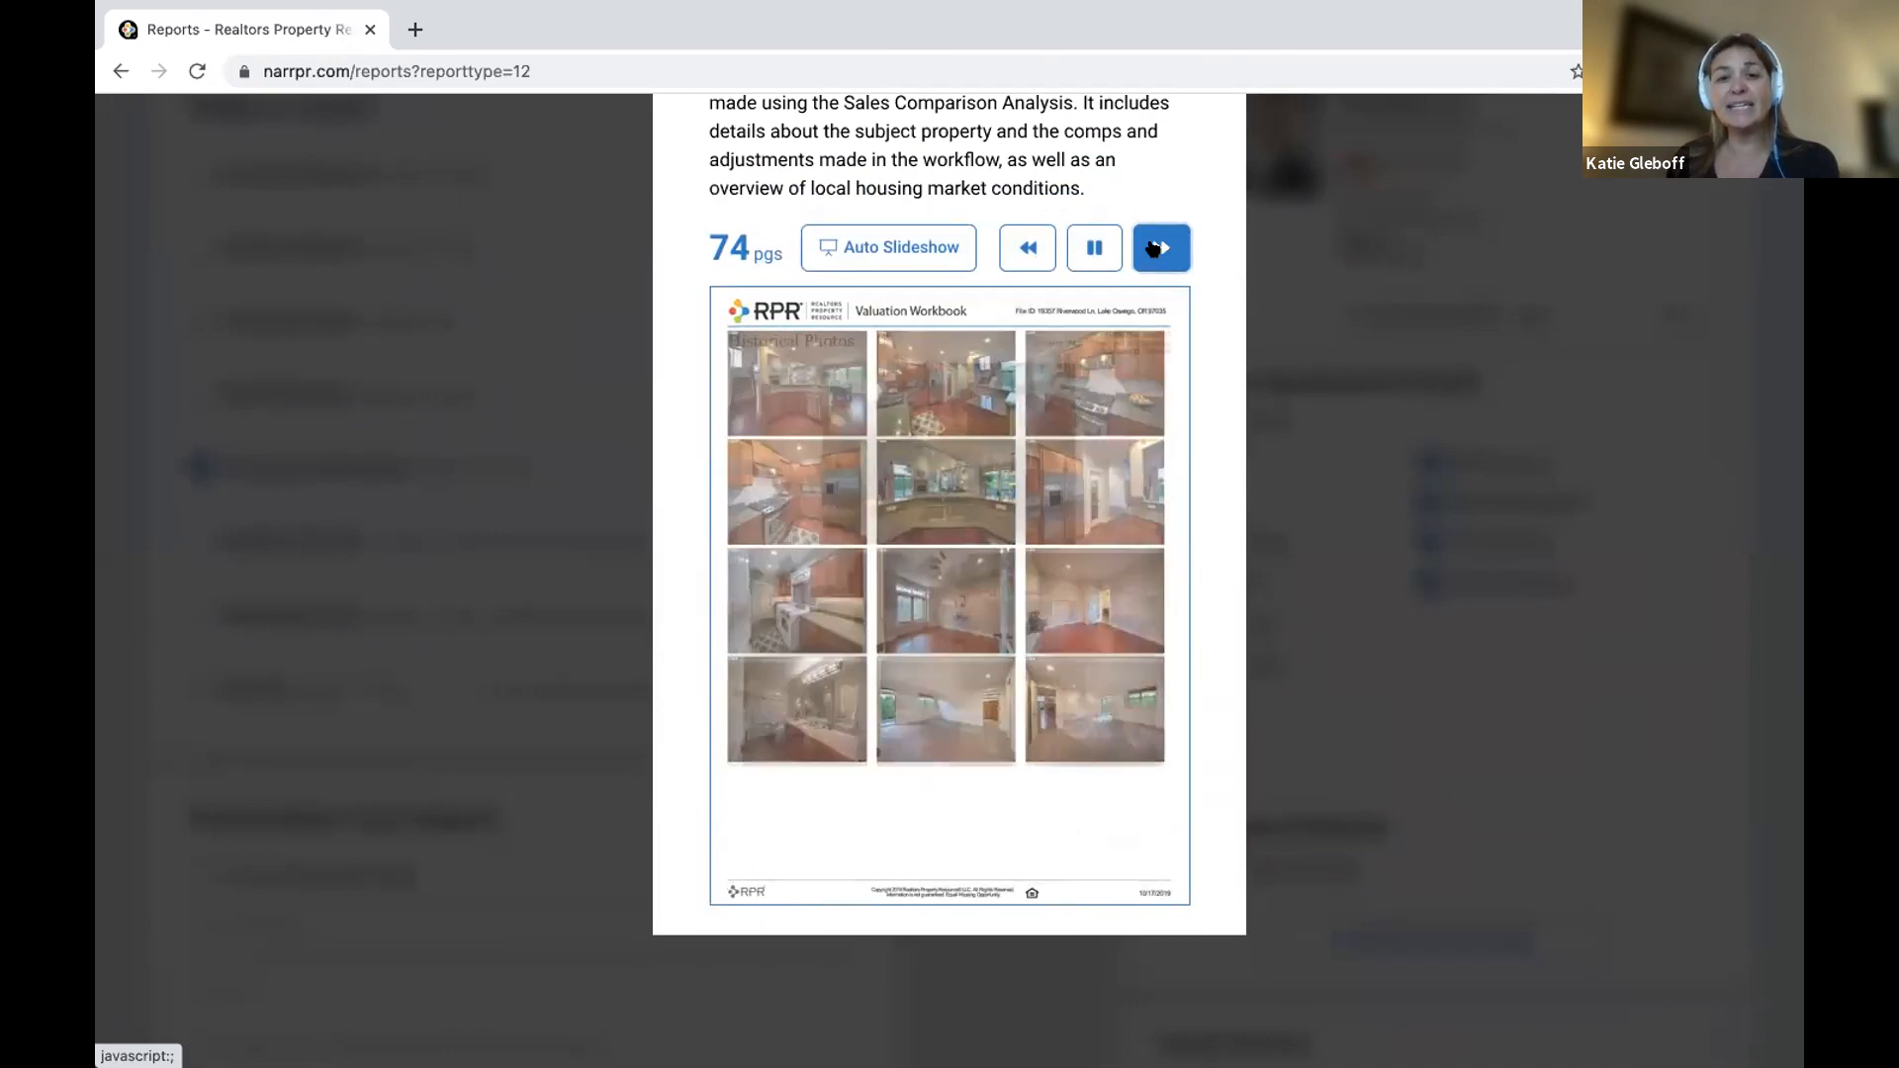
{"action": "left_click", "coordinate": [1153, 249]}
{"action": "left_click", "coordinate": [1154, 250]}
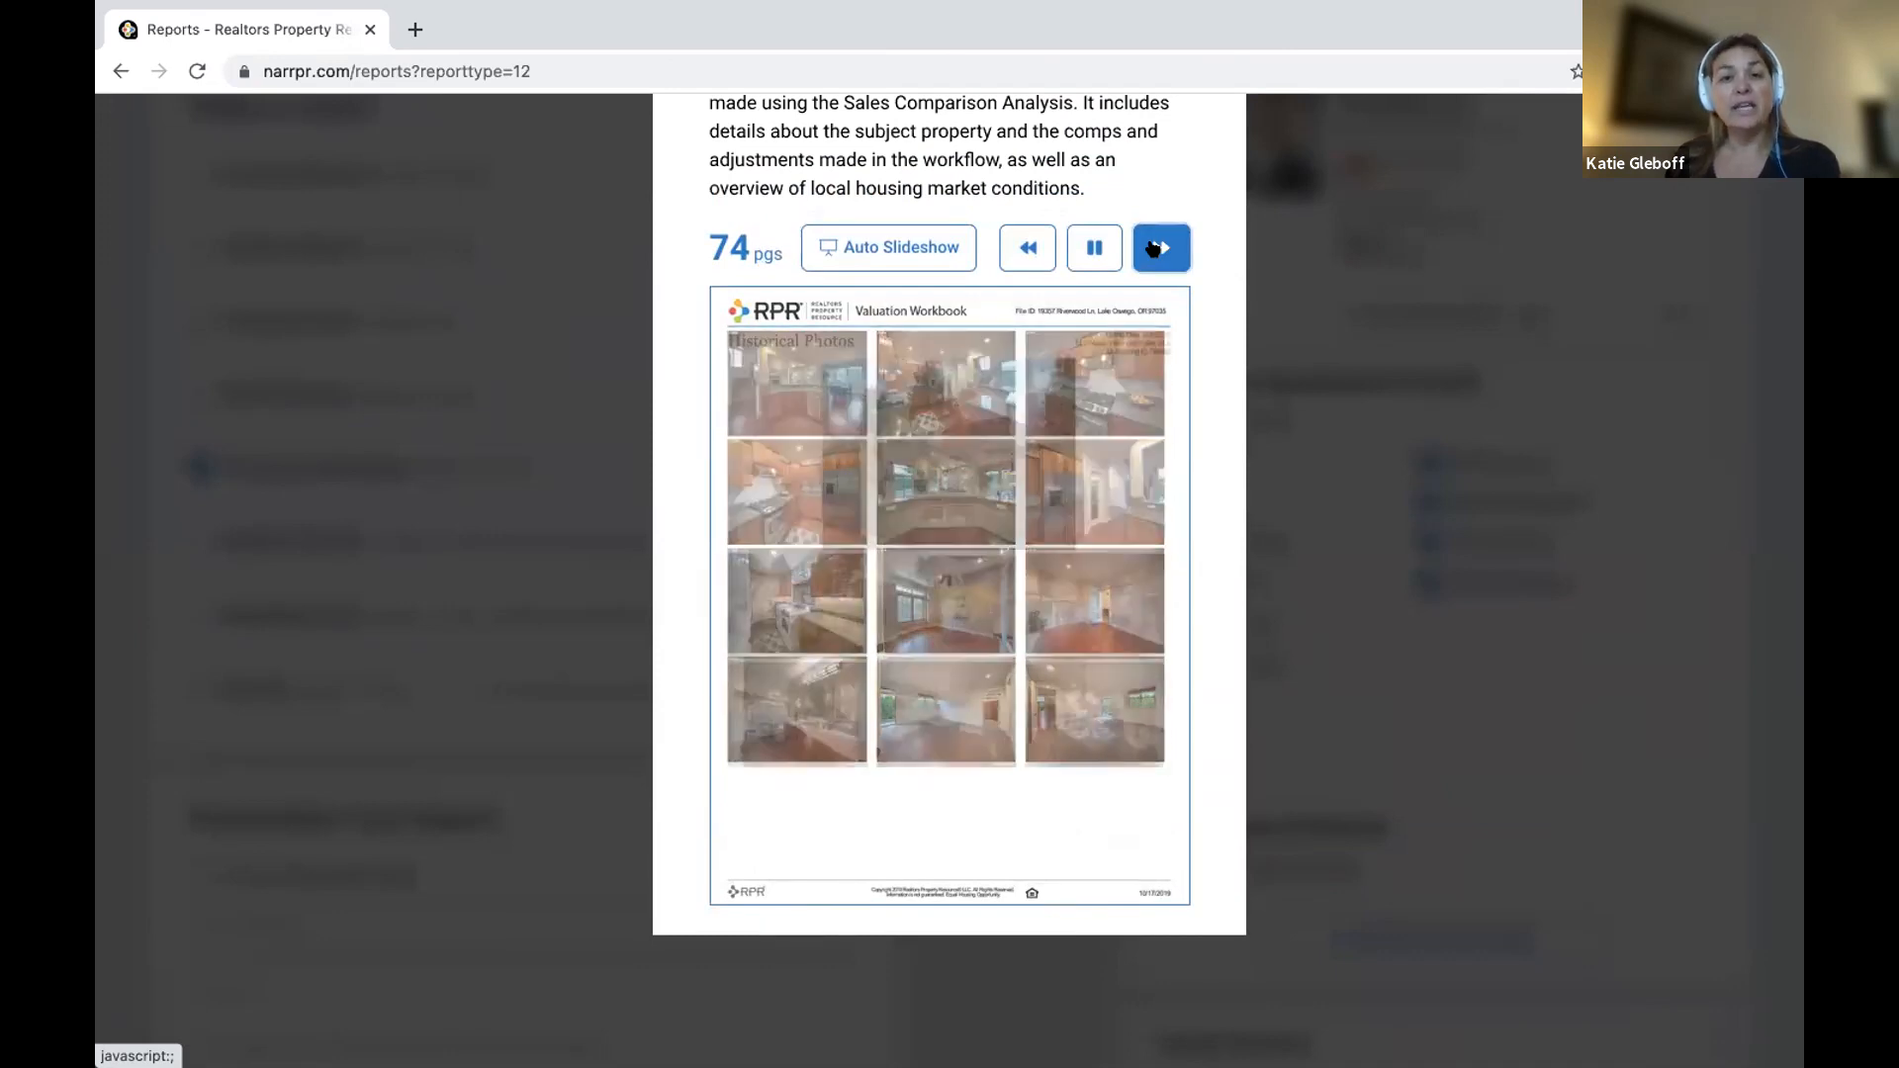
{"action": "left_click", "coordinate": [1154, 249]}
{"action": "left_click", "coordinate": [1153, 249]}
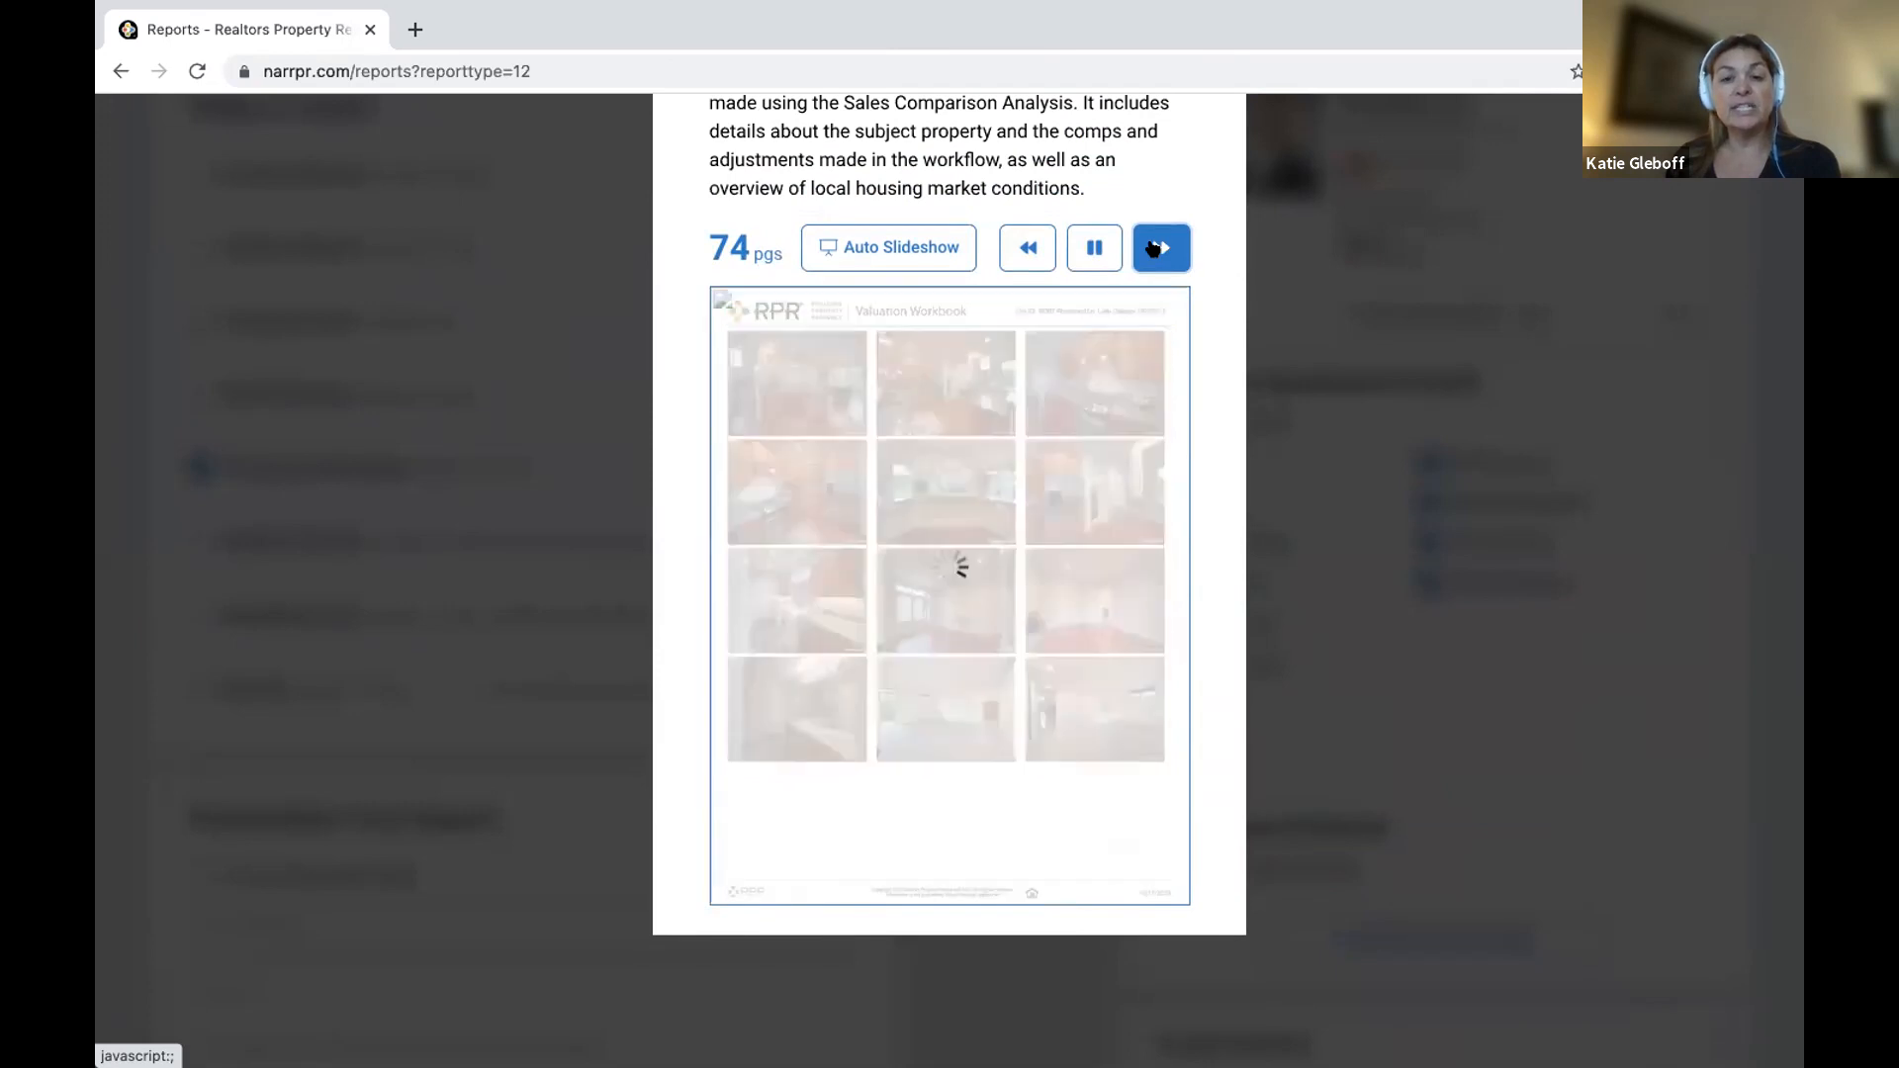
{"action": "left_click", "coordinate": [1153, 249]}
{"action": "scroll", "coordinate": [1153, 249], "scroll_direction": "up", "scroll_amount": 3}
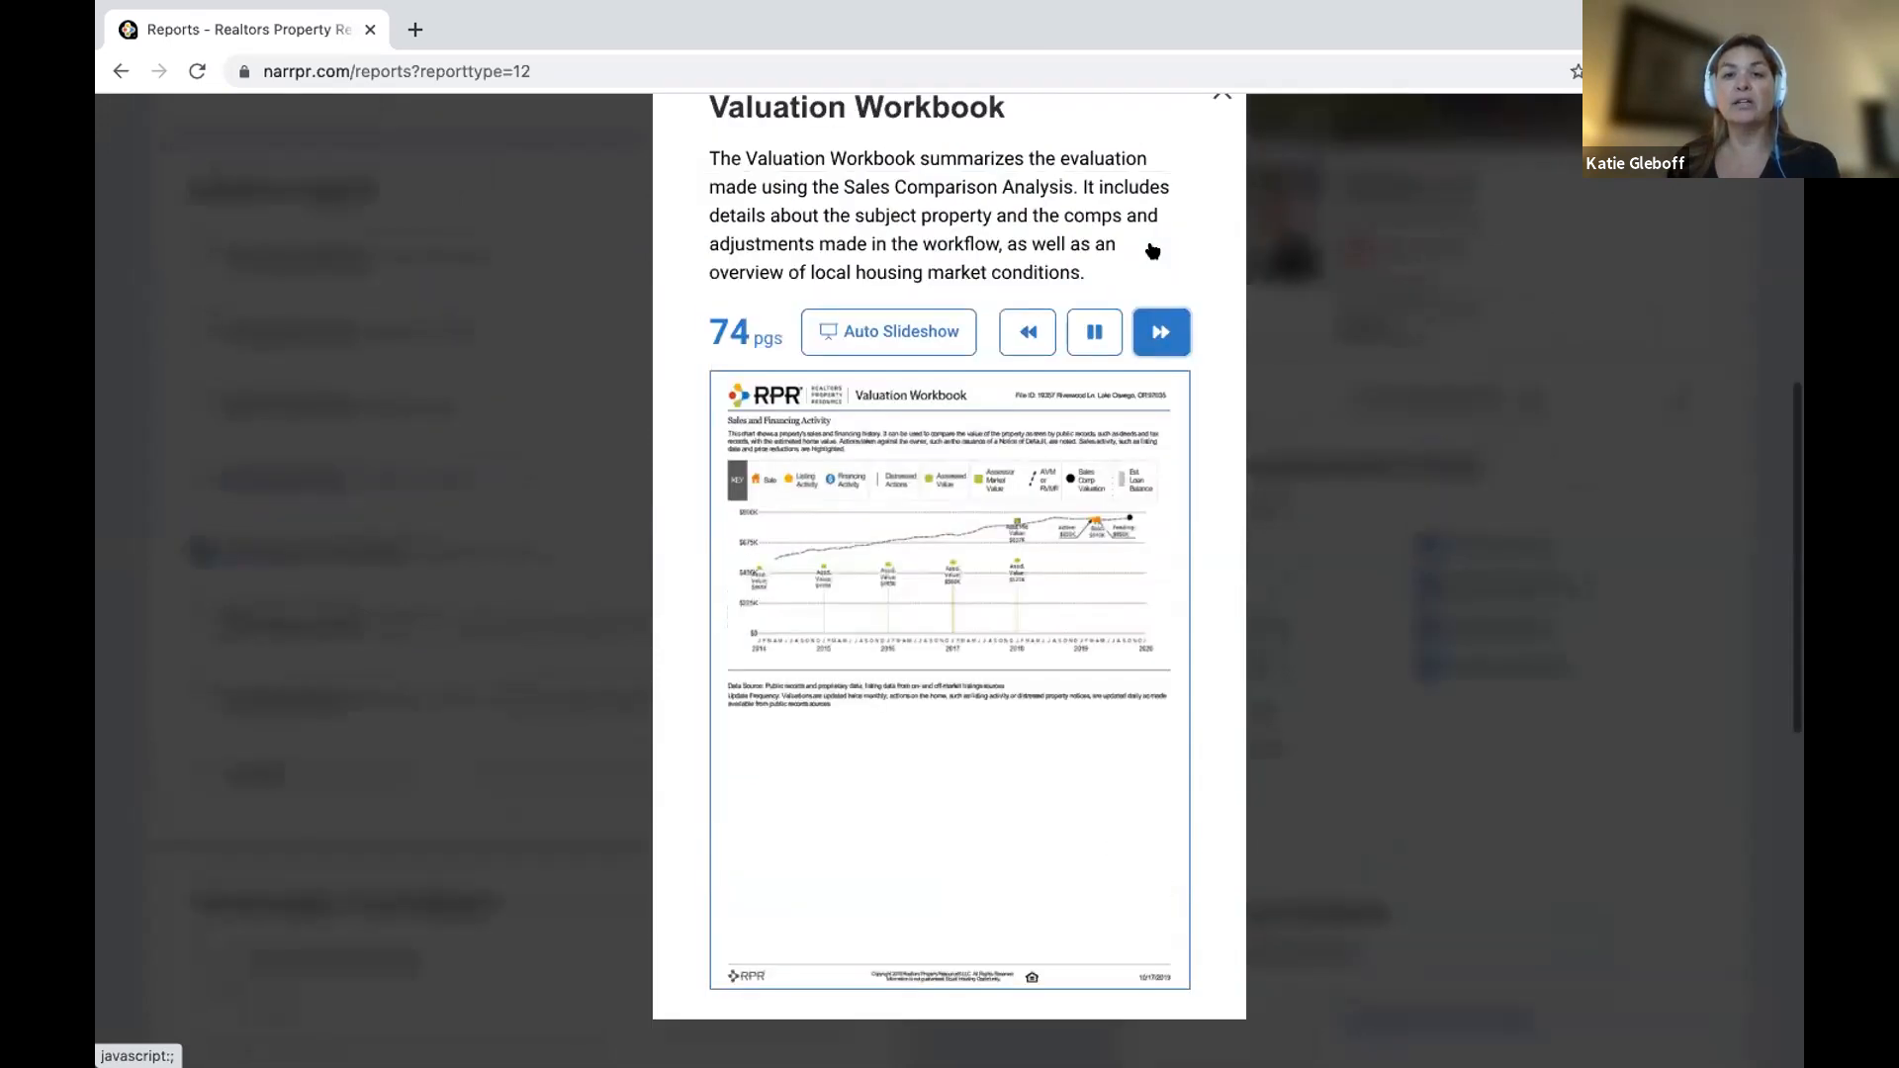
{"action": "left_click", "coordinate": [1223, 180]}
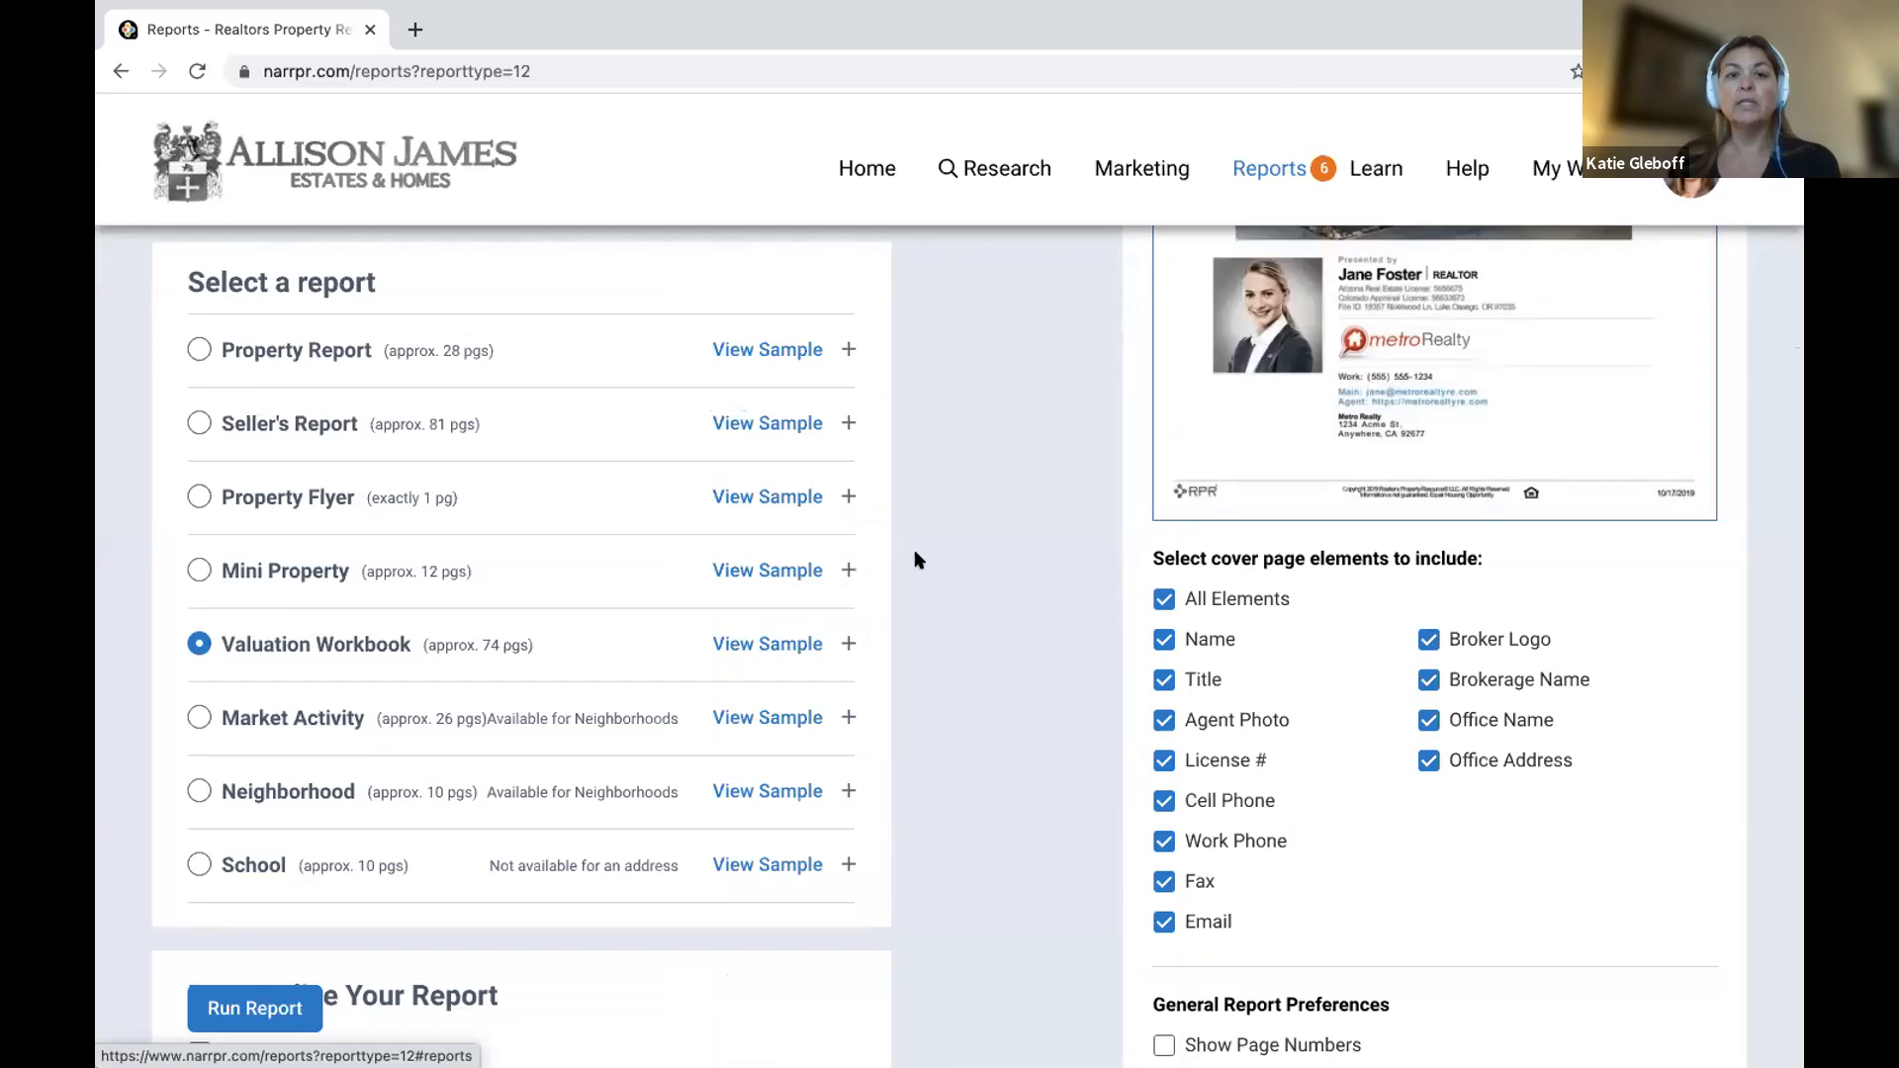
{"action": "left_click", "coordinate": [849, 643]}
{"action": "scroll", "coordinate": [847, 641], "scroll_direction": "down", "scroll_amount": 1}
{"action": "scroll", "coordinate": [670, 641], "scroll_direction": "down", "scroll_amount": 10}
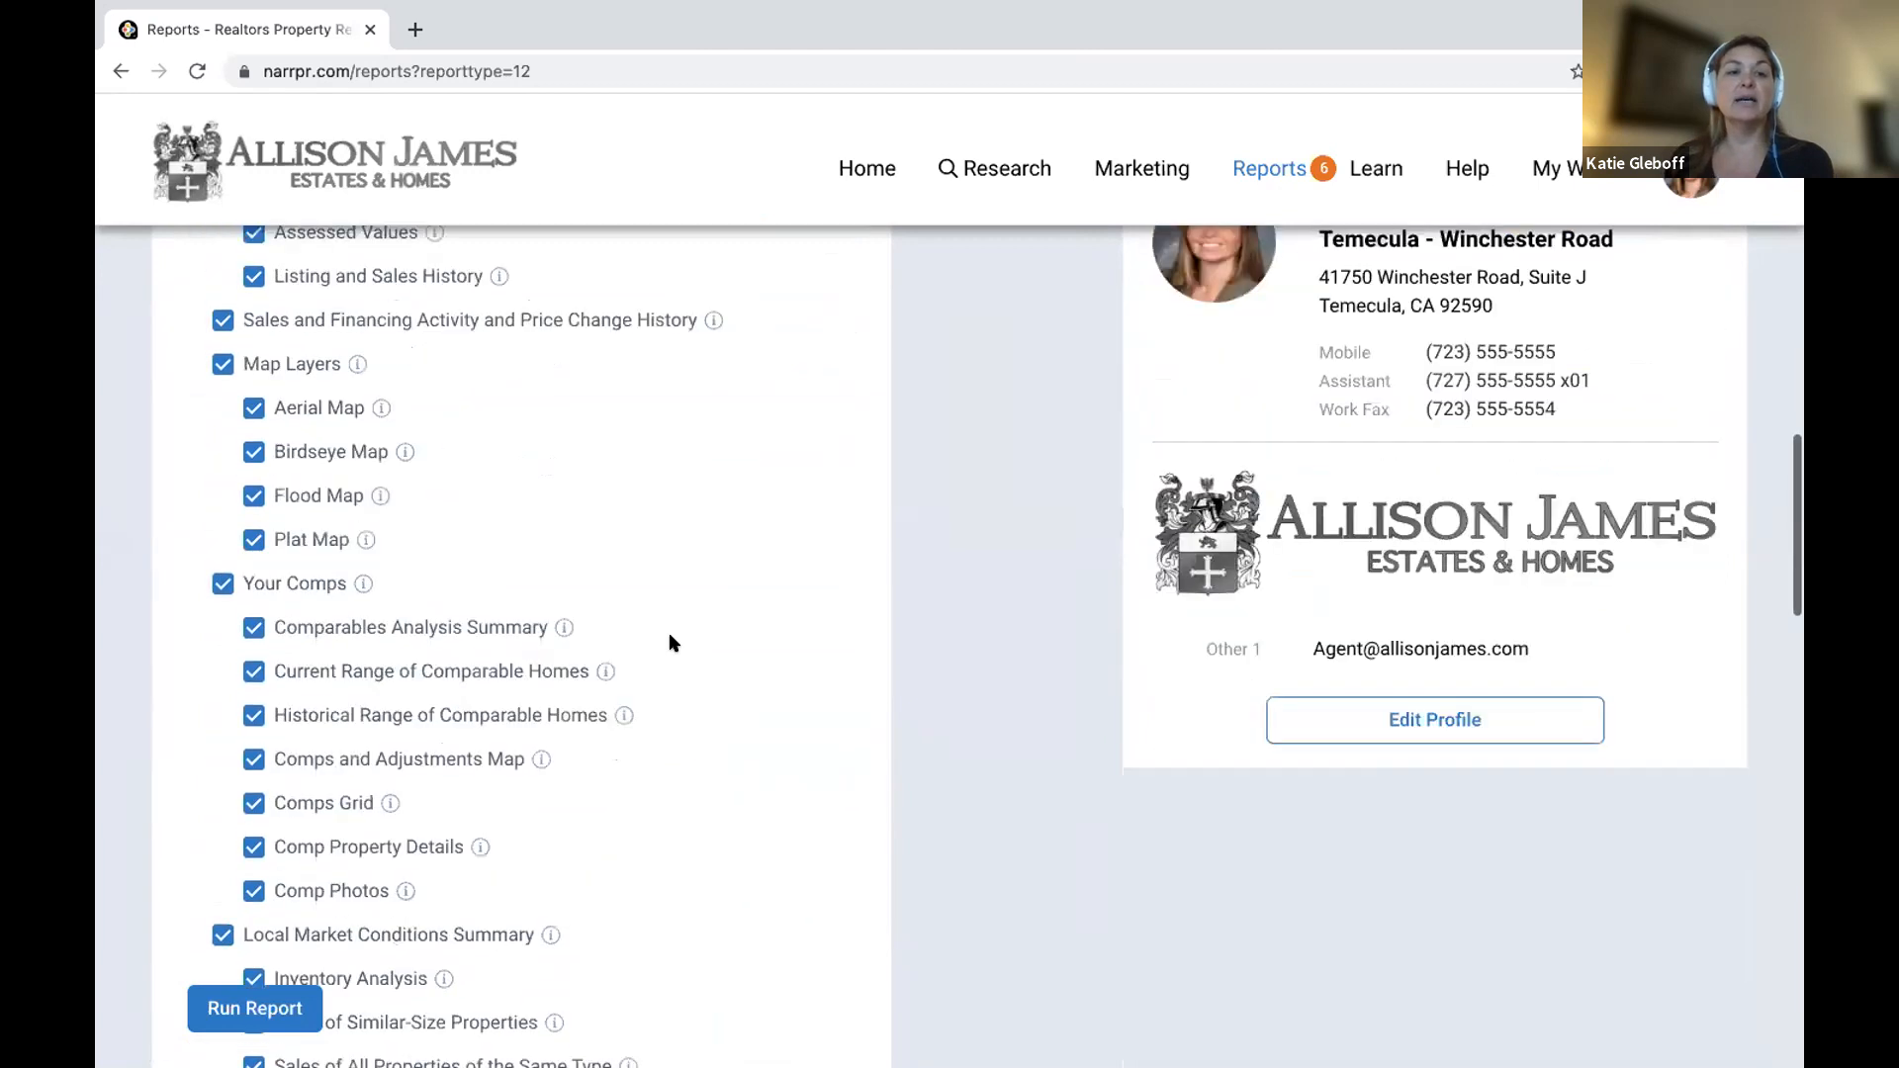
{"action": "scroll", "coordinate": [669, 643], "scroll_direction": "down", "scroll_amount": 6}
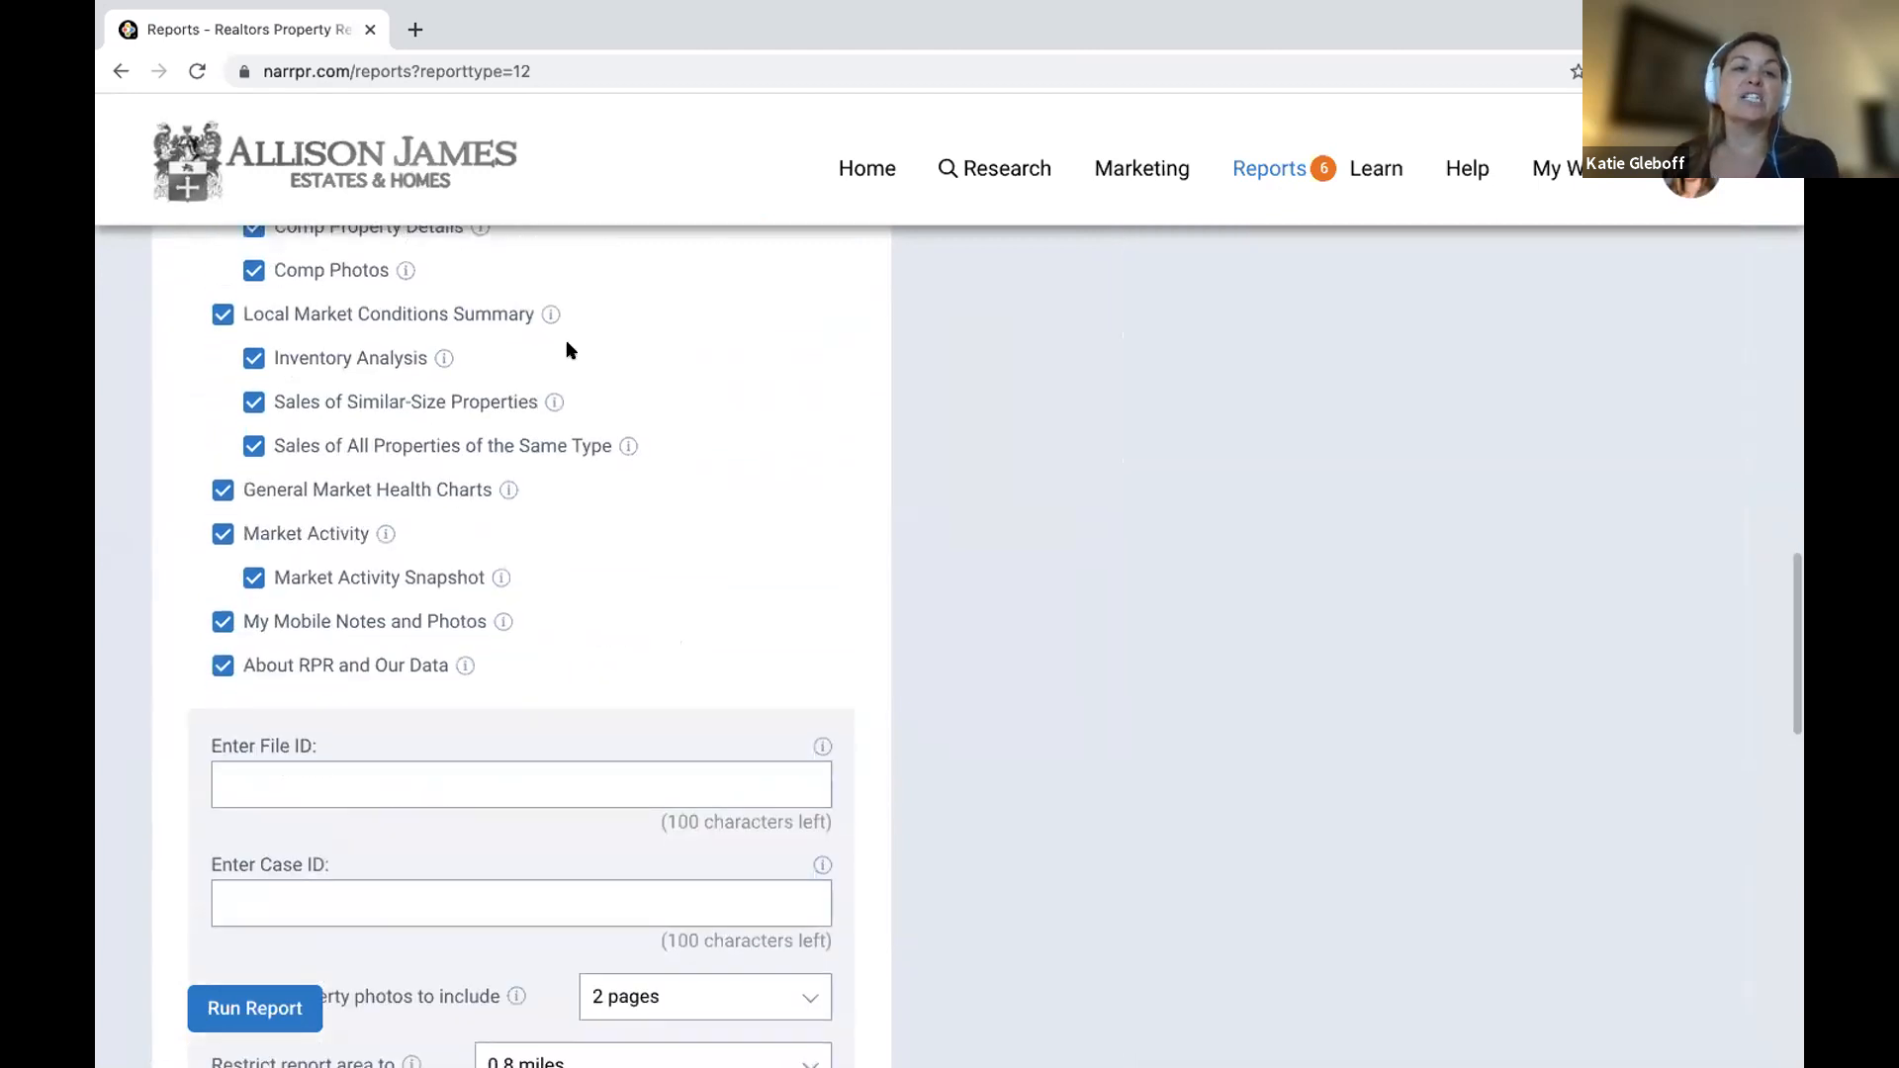
{"action": "mouse_move", "coordinate": [550, 315]}
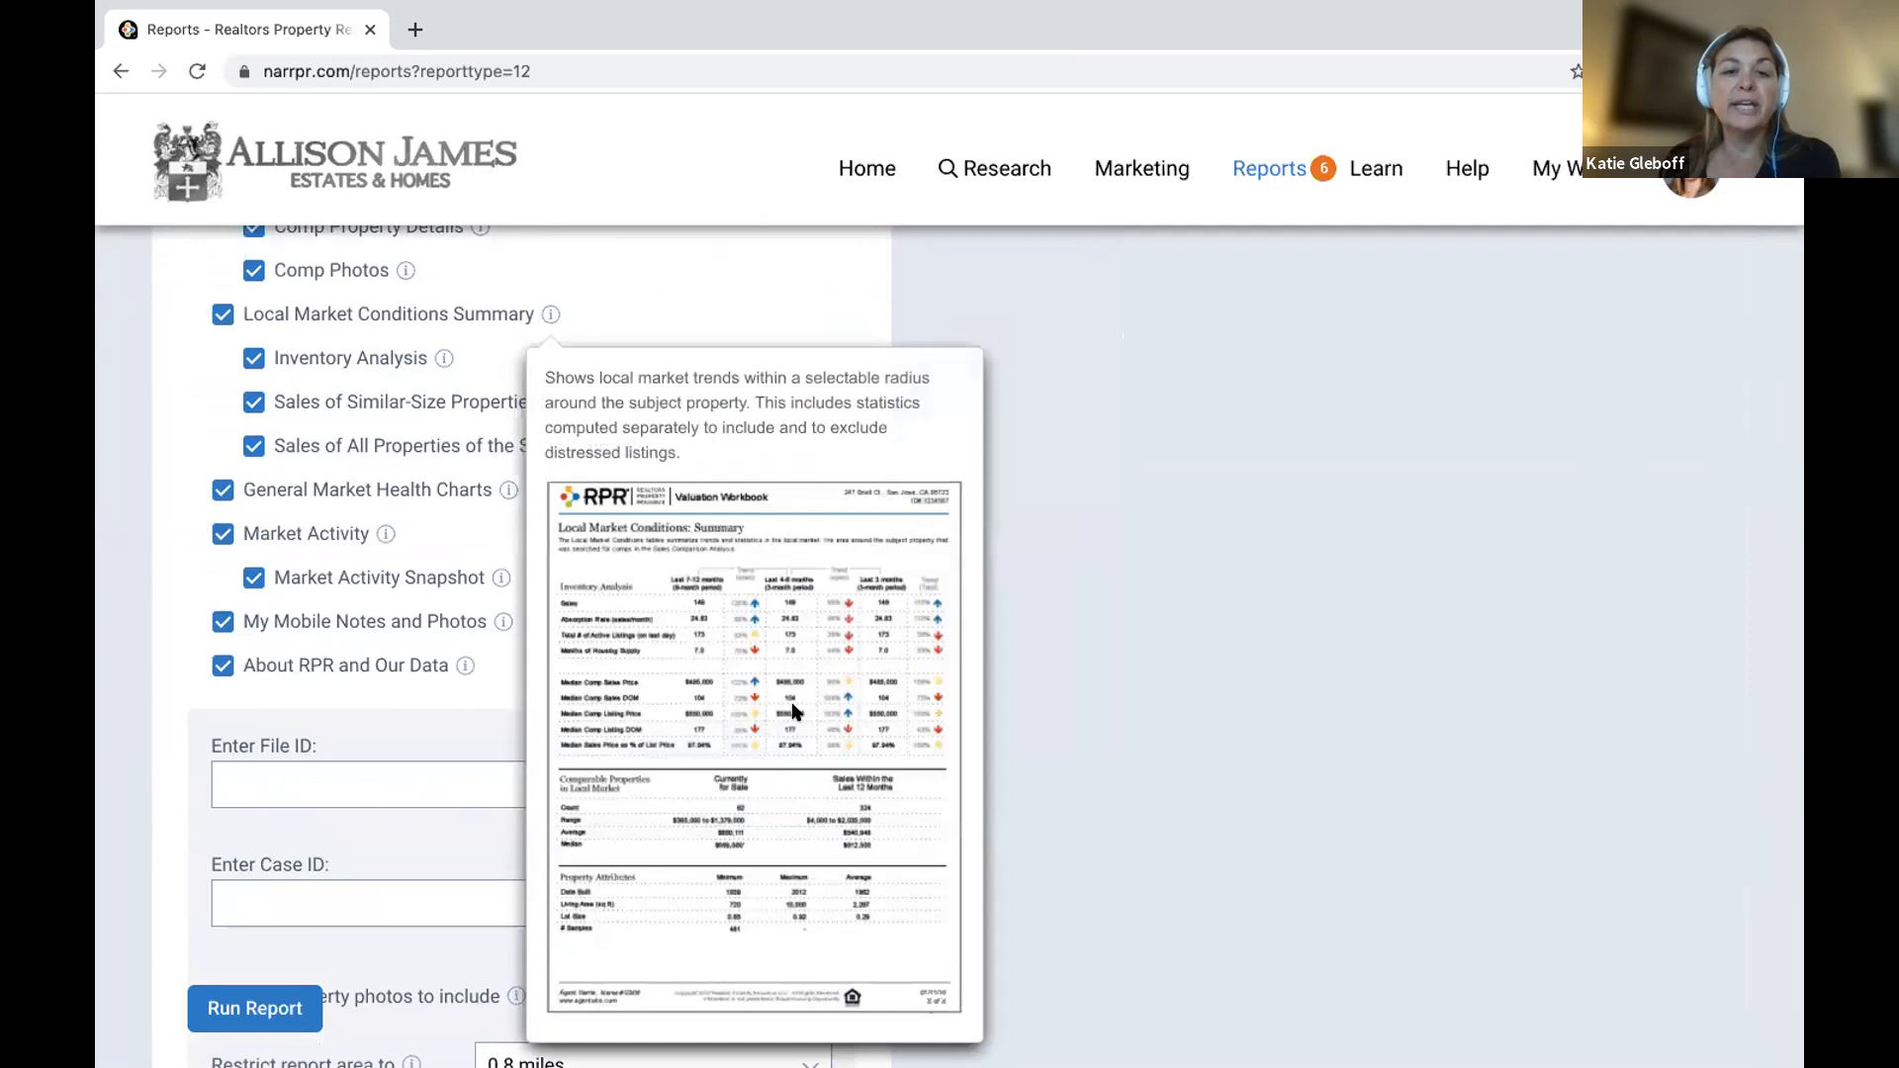
{"action": "scroll", "coordinate": [792, 710], "scroll_direction": "up", "scroll_amount": 5}
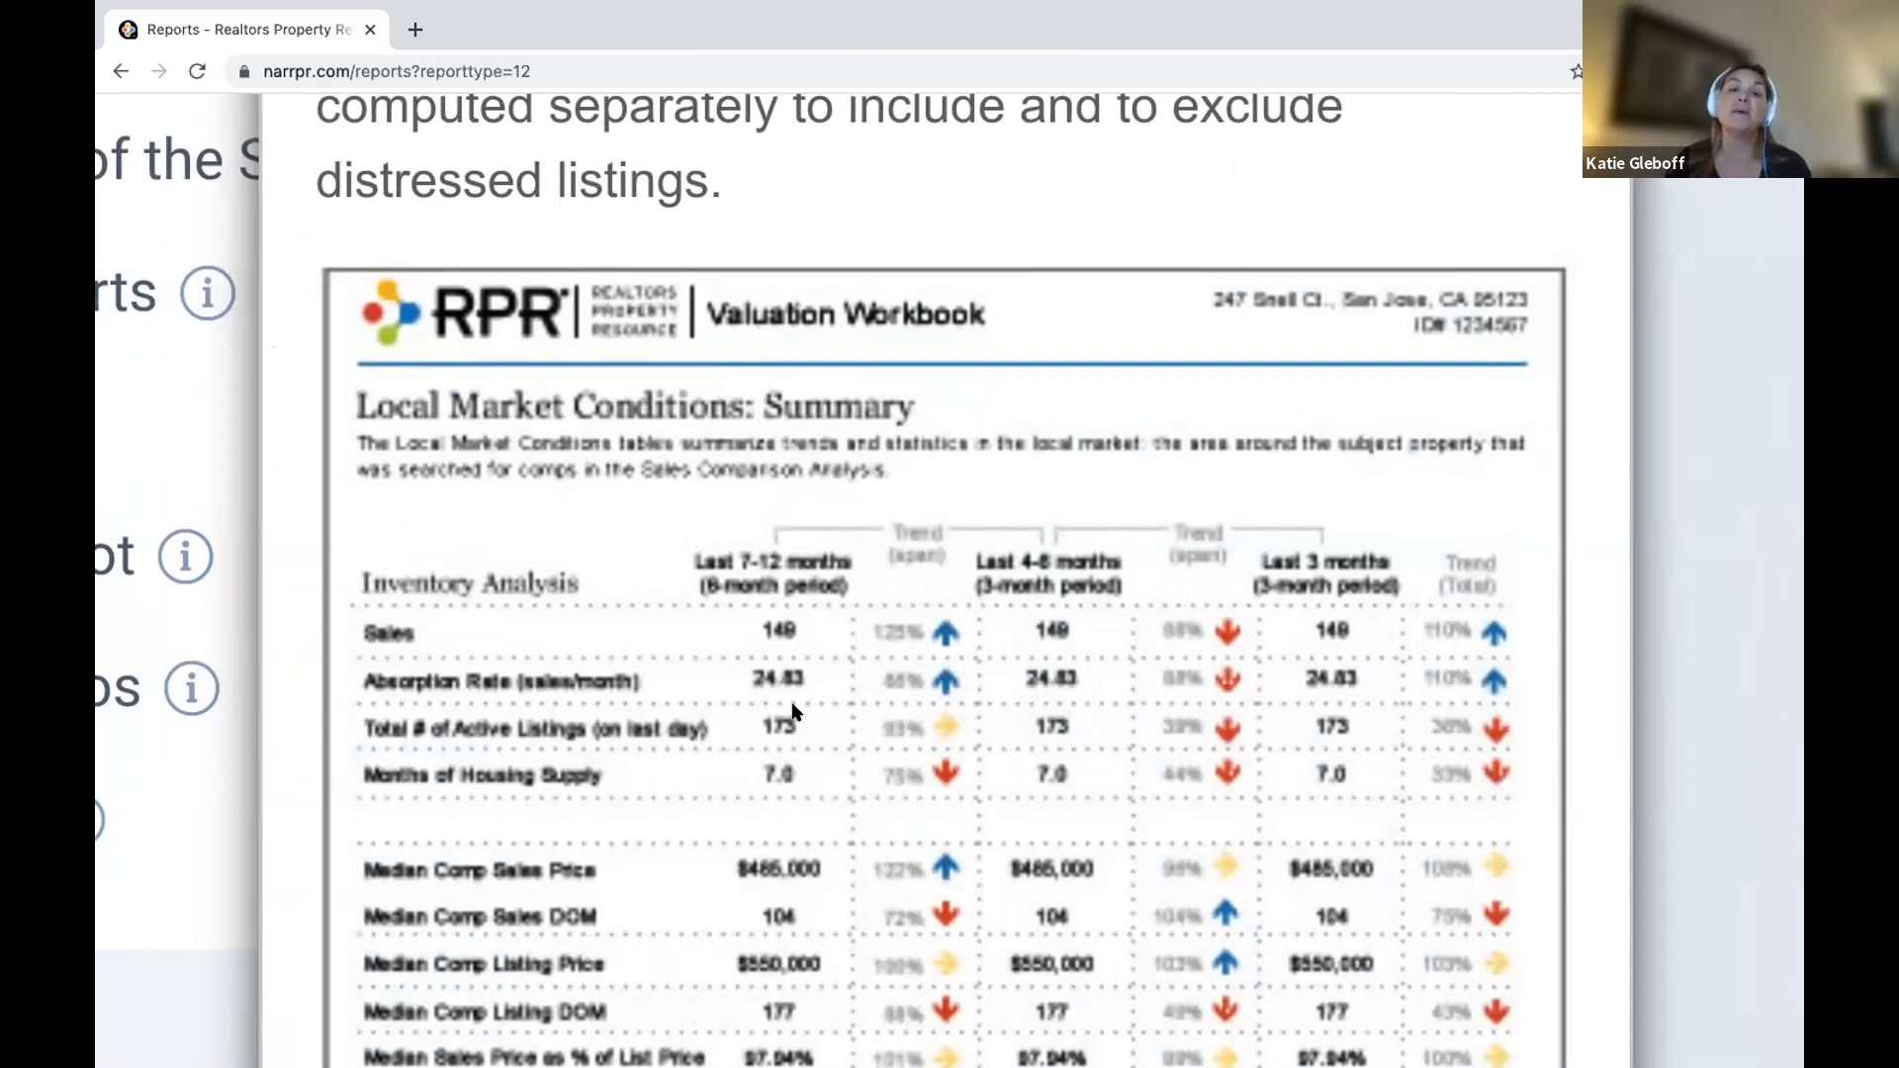
{"action": "scroll", "coordinate": [796, 710], "scroll_direction": "down", "scroll_amount": 4}
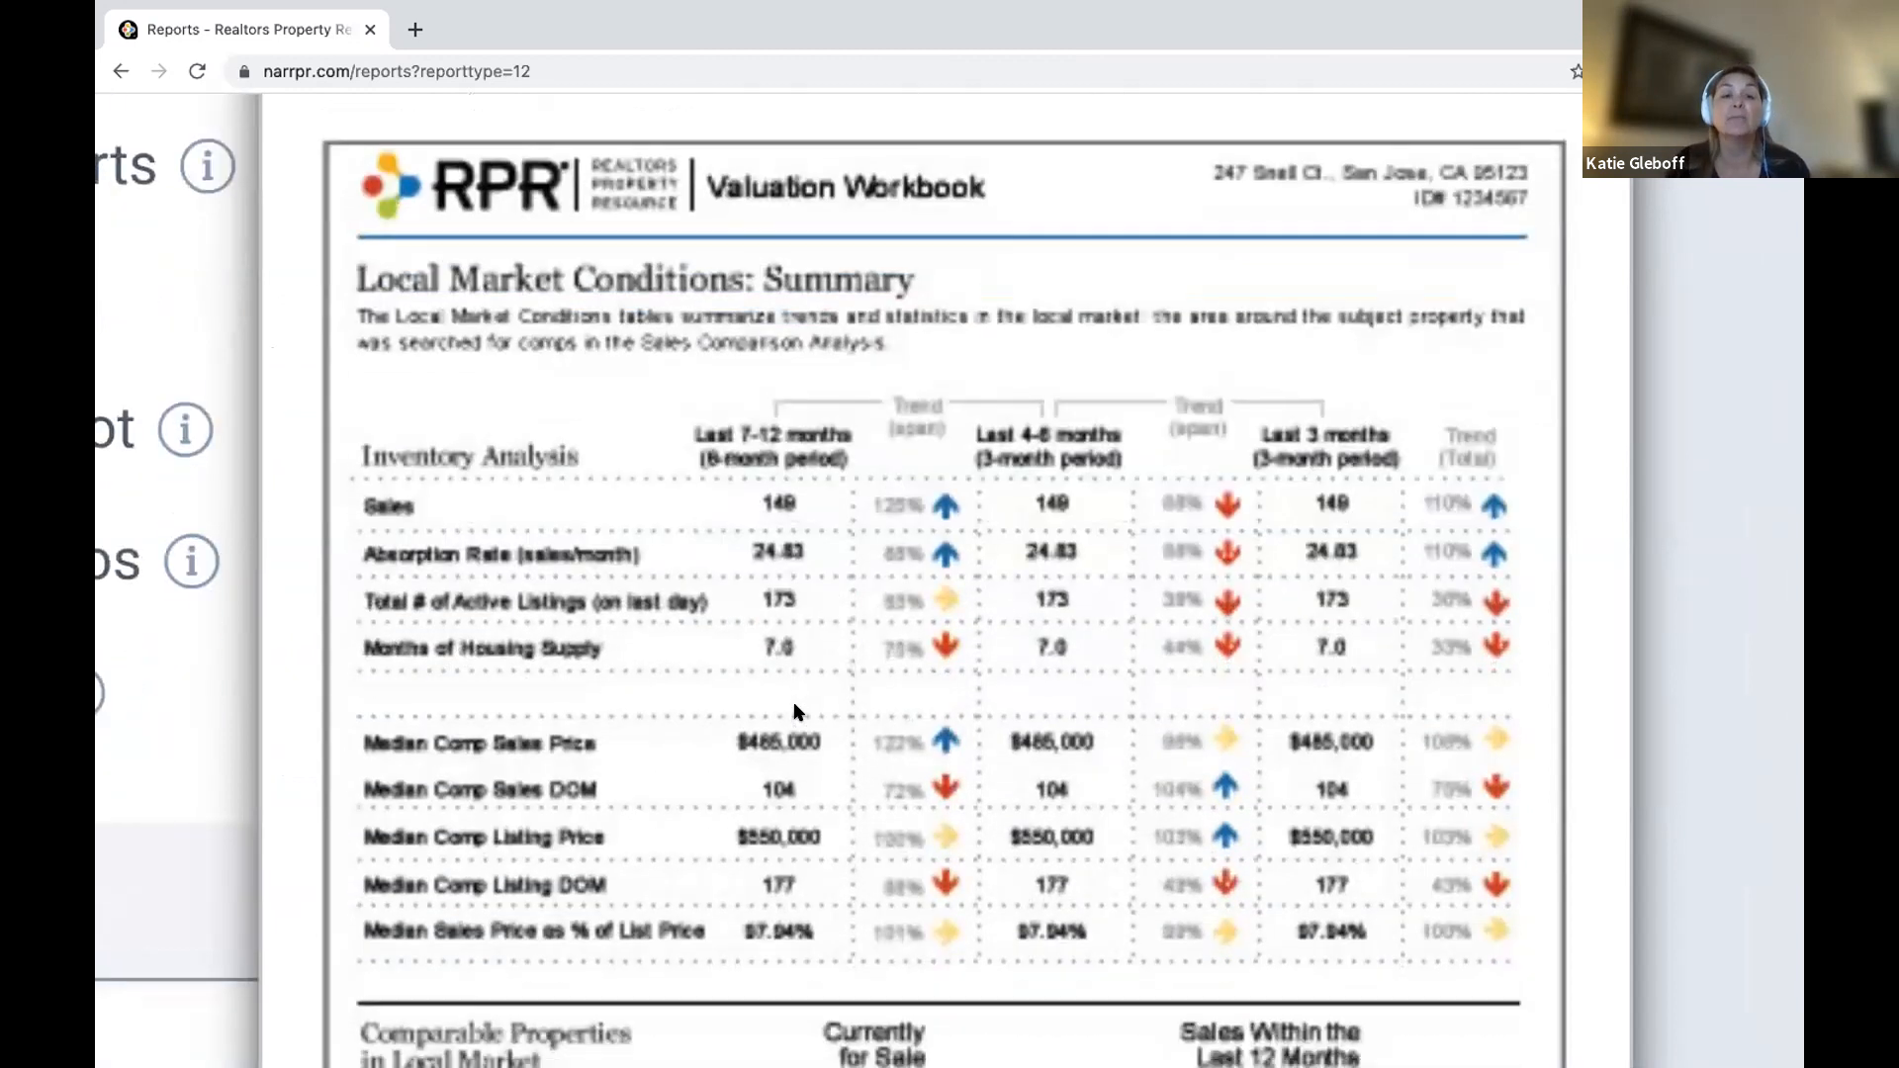
{"action": "scroll", "coordinate": [796, 711], "scroll_direction": "down", "scroll_amount": 5}
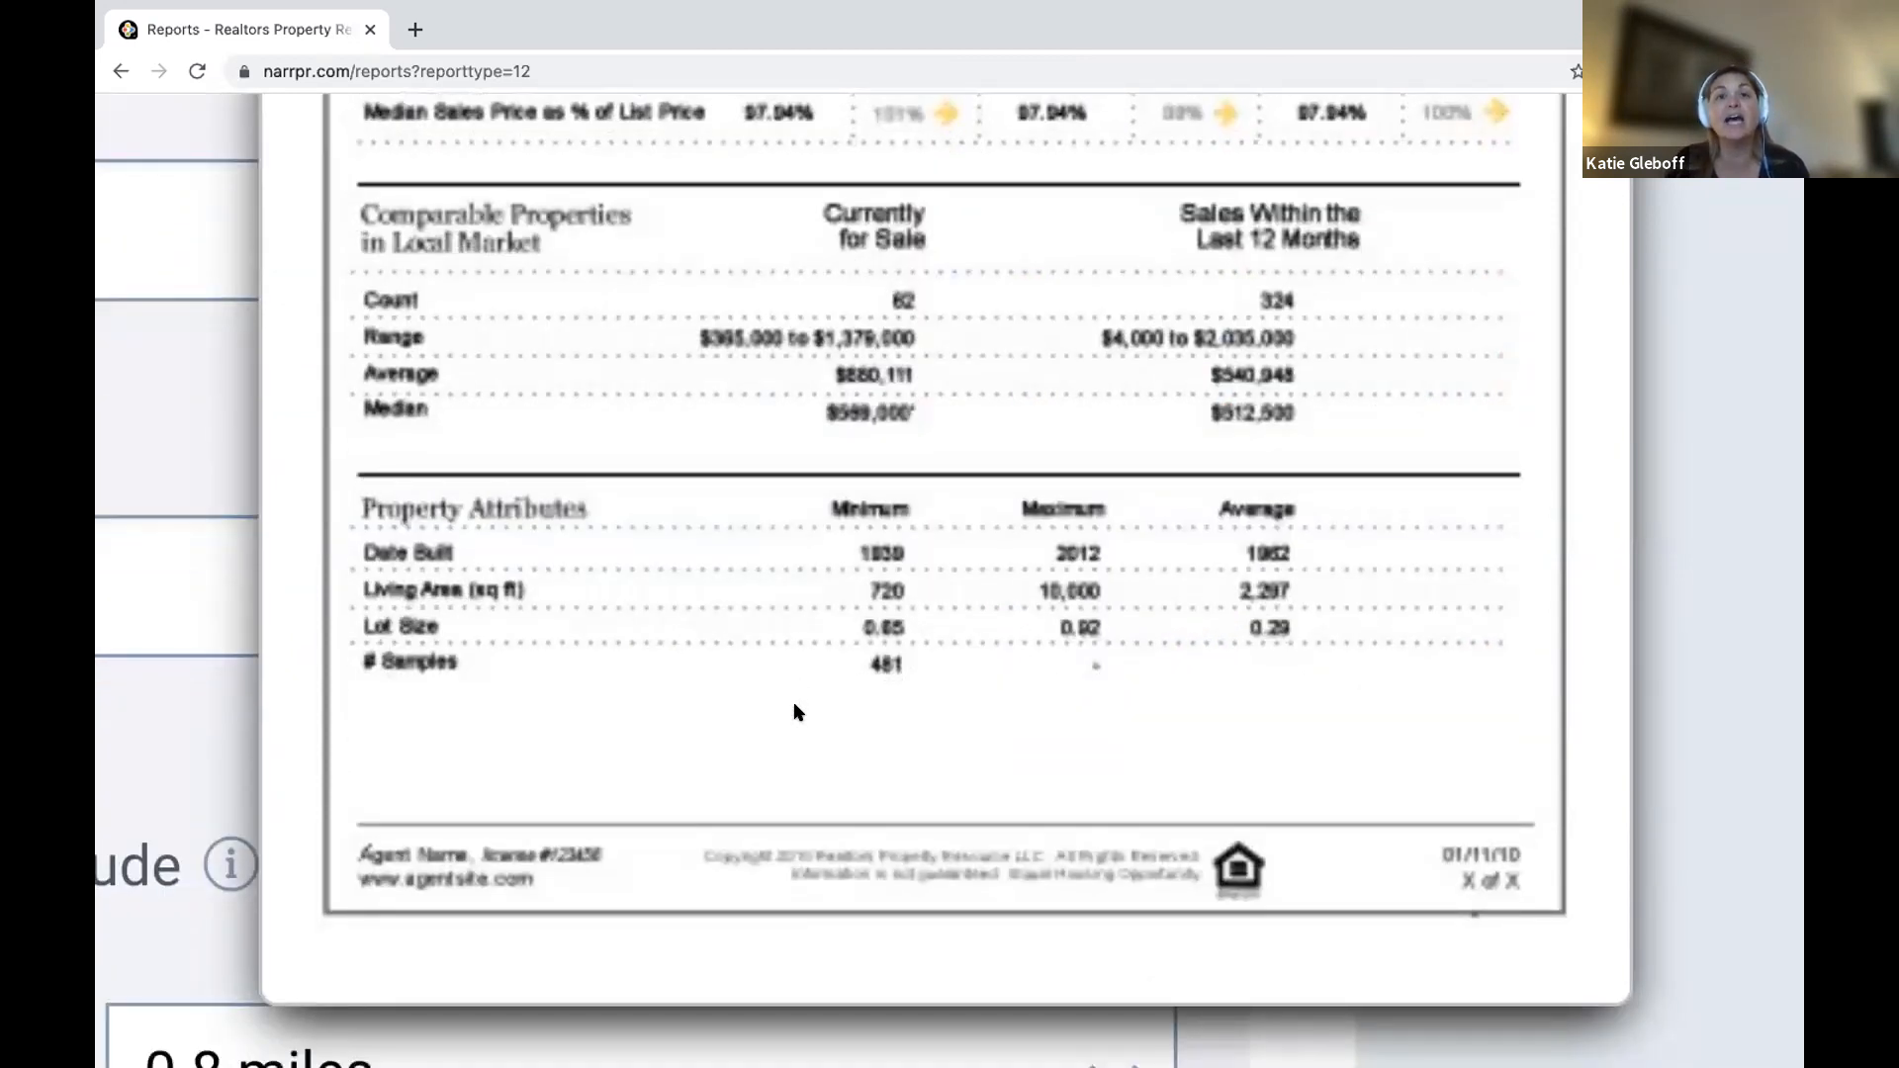
{"action": "scroll", "coordinate": [796, 710], "scroll_direction": "down", "scroll_amount": 1}
{"action": "scroll", "coordinate": [796, 711], "scroll_direction": "up", "scroll_amount": 8}
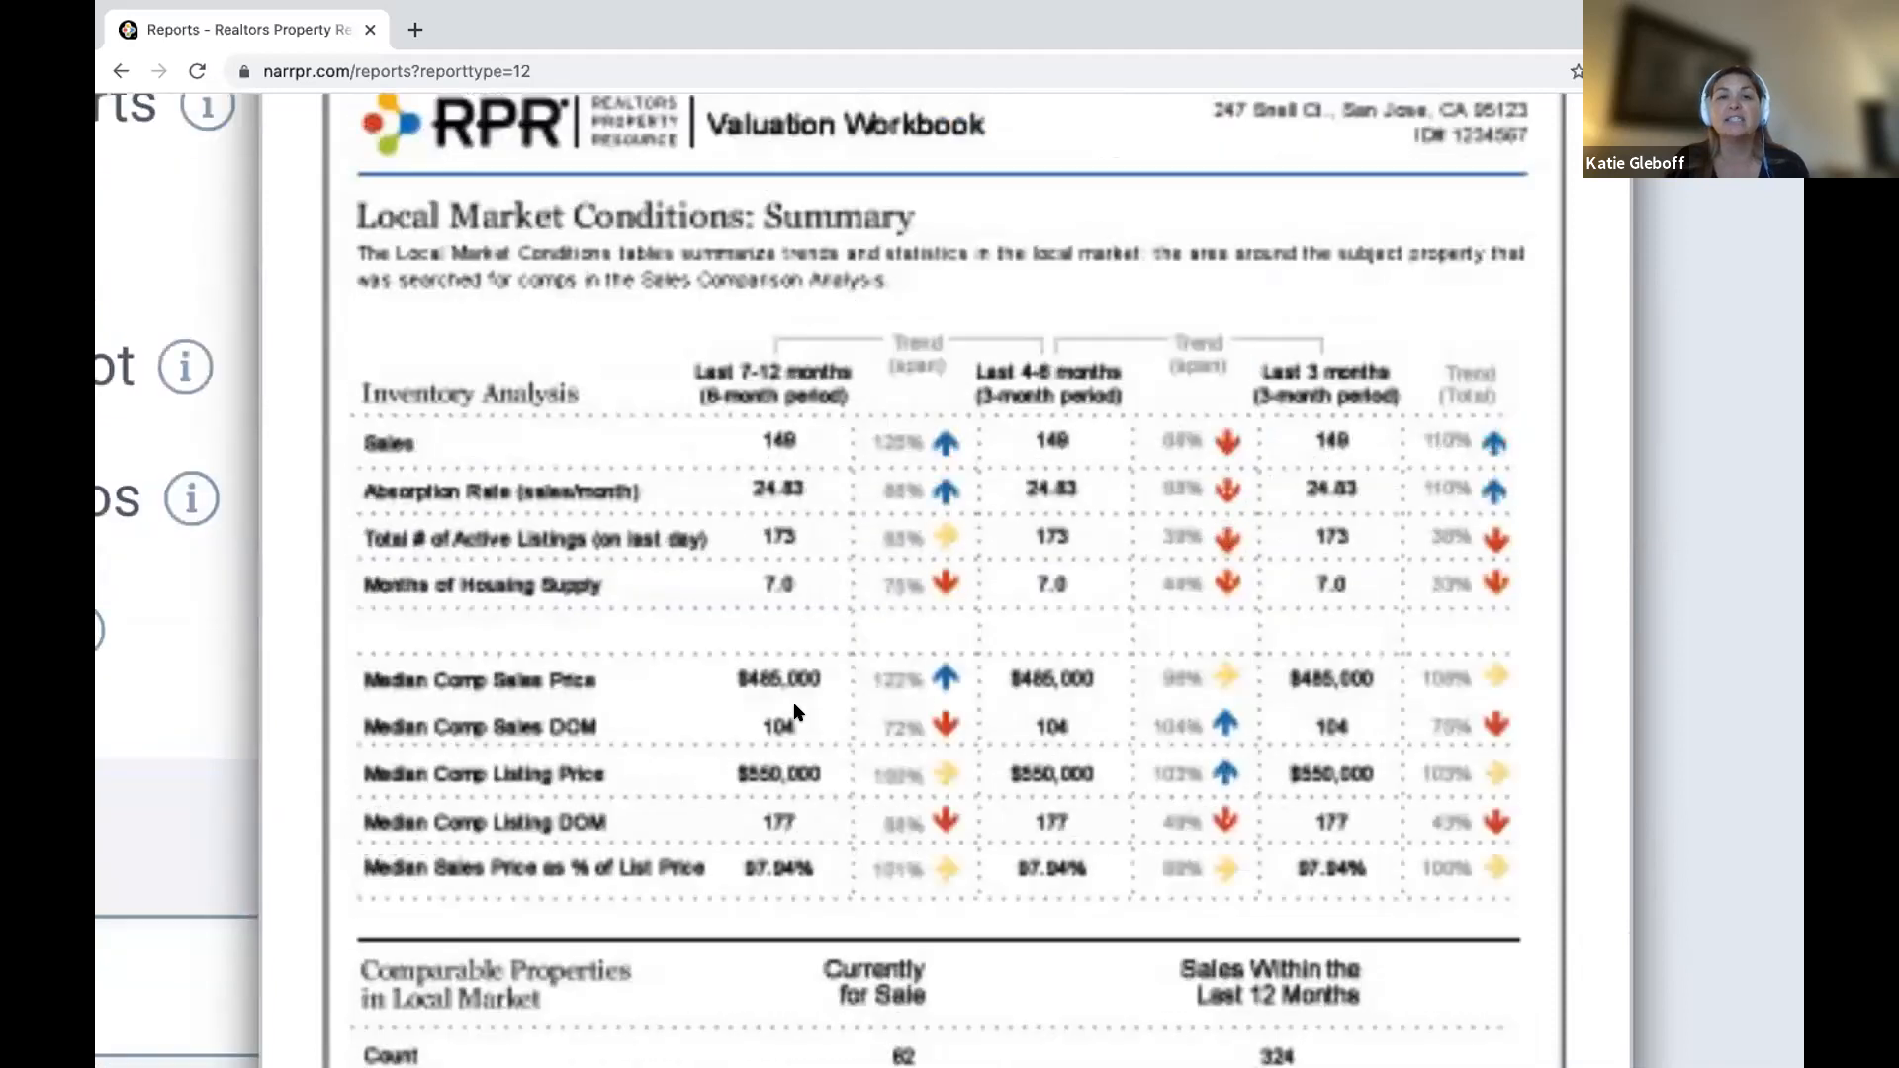
{"action": "scroll", "coordinate": [1368, 364], "scroll_direction": "up", "scroll_amount": 4}
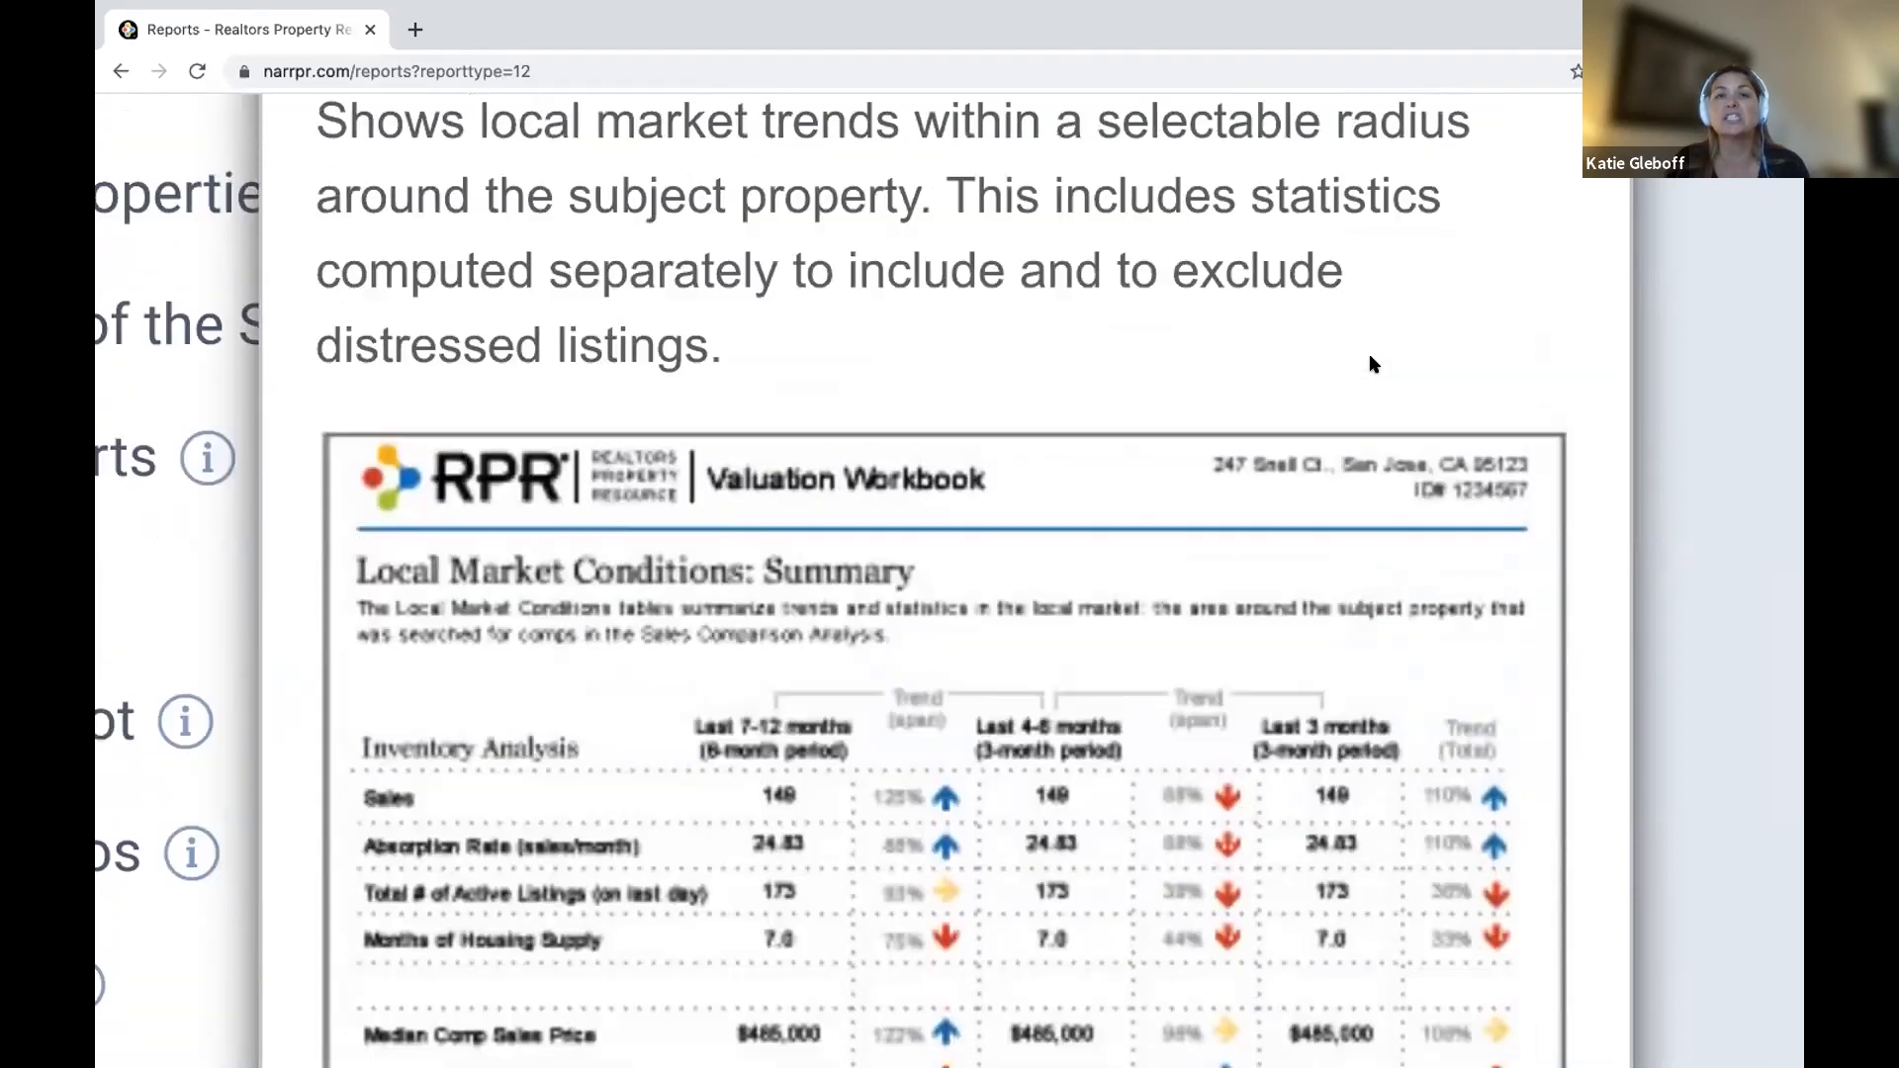
{"action": "scroll", "coordinate": [1371, 364], "scroll_direction": "up", "scroll_amount": 1}
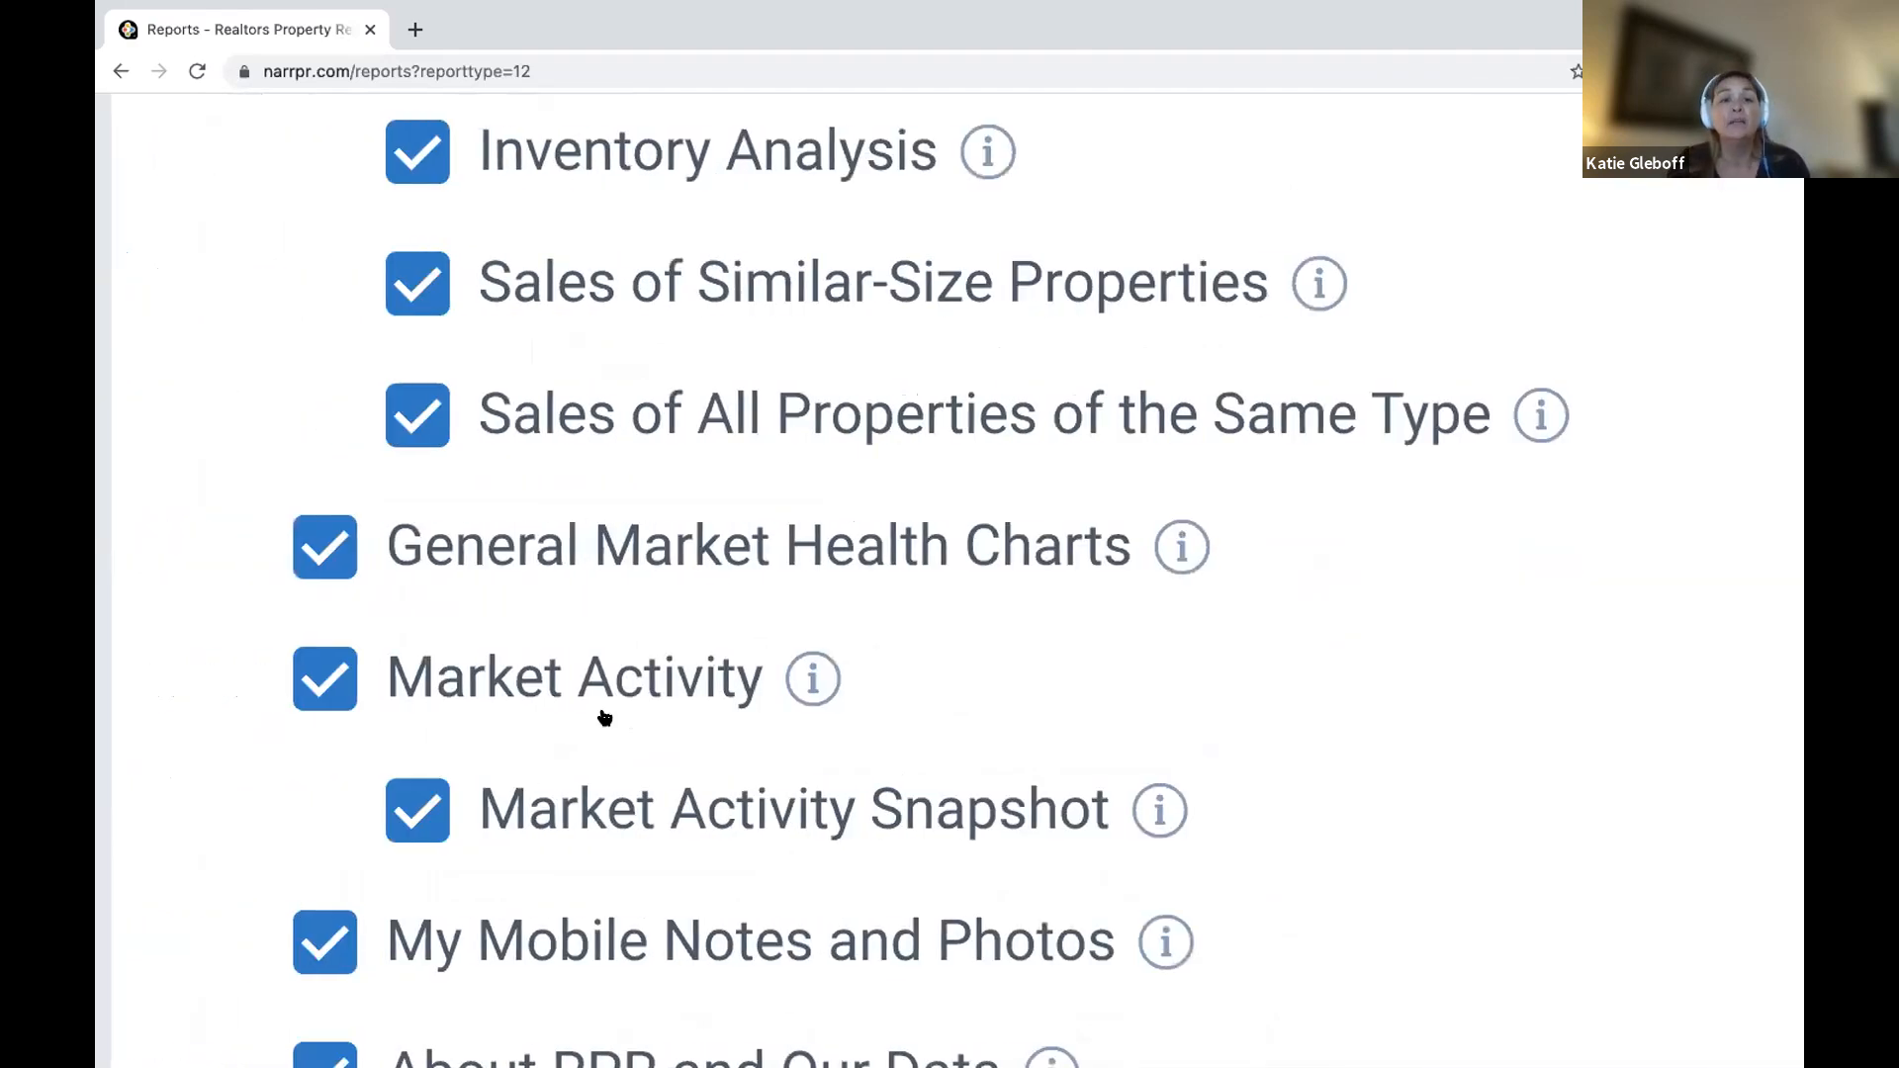
{"action": "scroll", "coordinate": [606, 721], "scroll_direction": "up", "scroll_amount": 3}
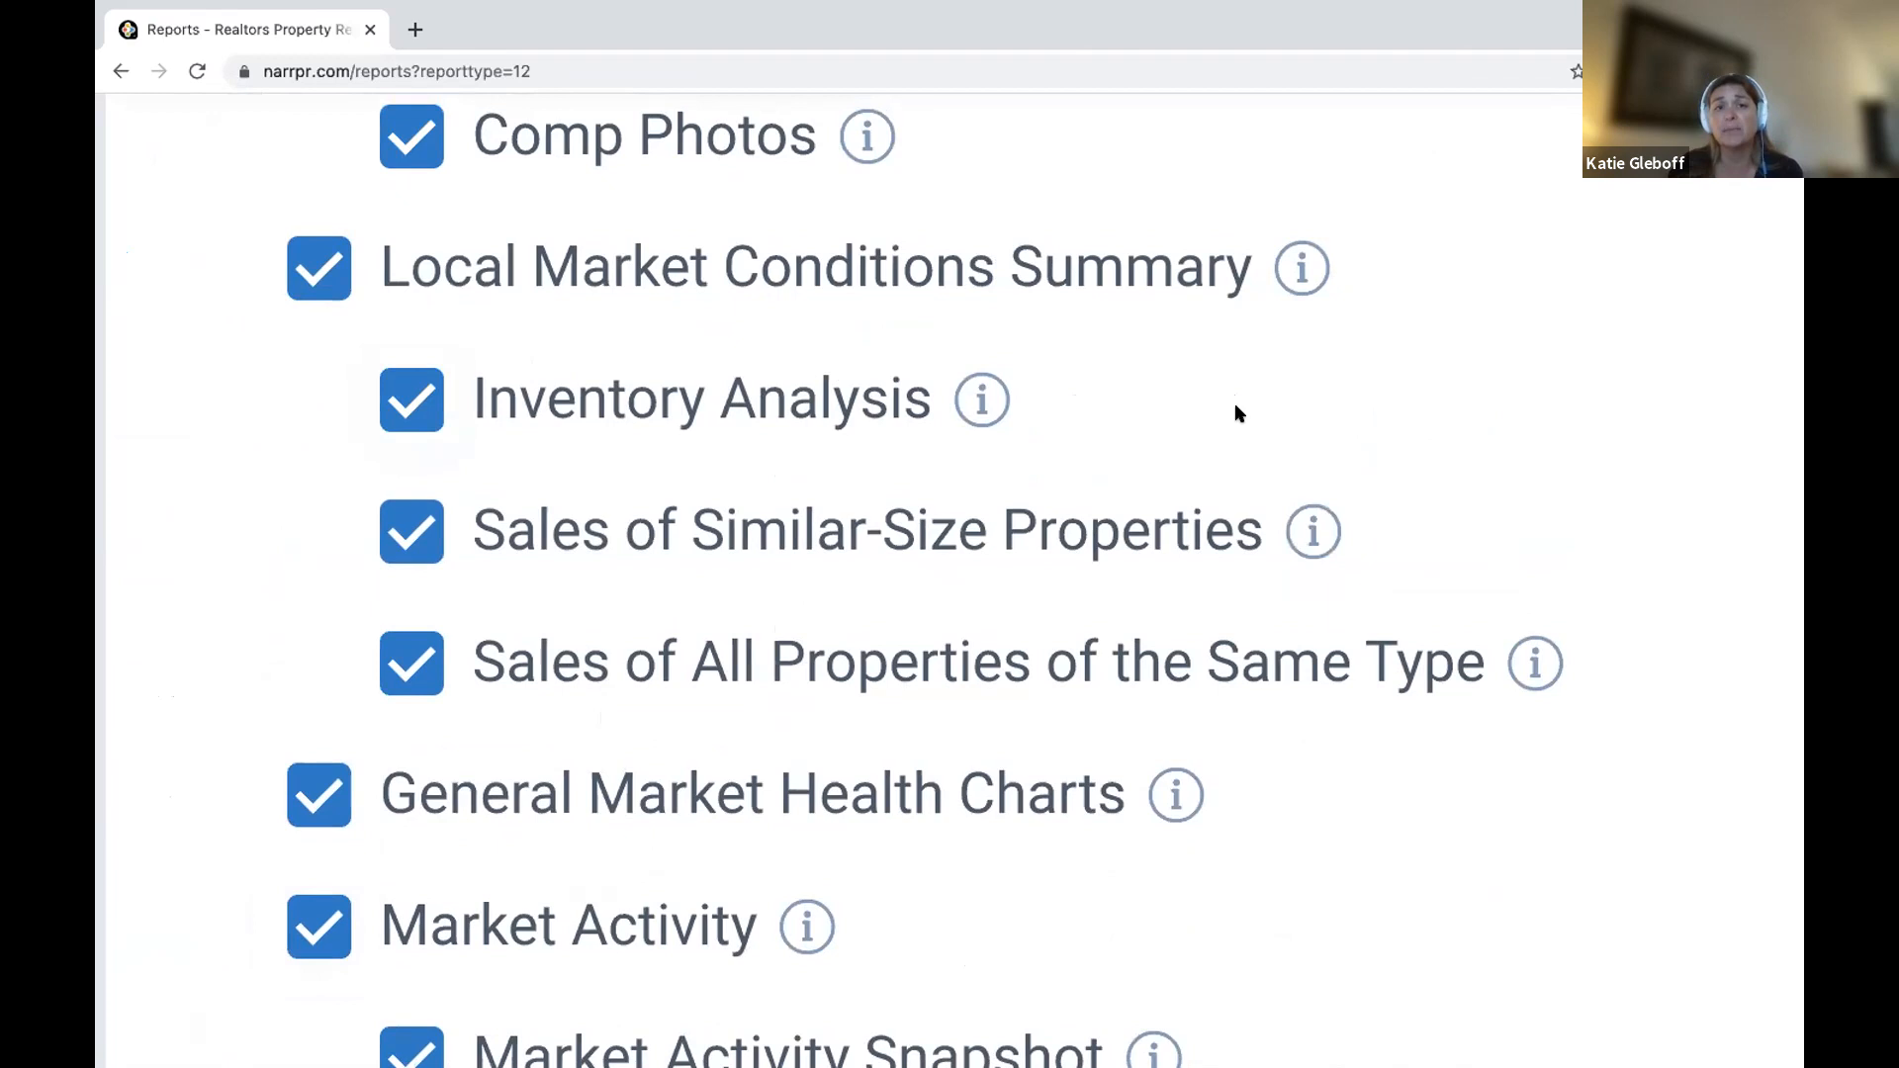
{"action": "scroll", "coordinate": [1235, 406], "scroll_direction": "down", "scroll_amount": 5}
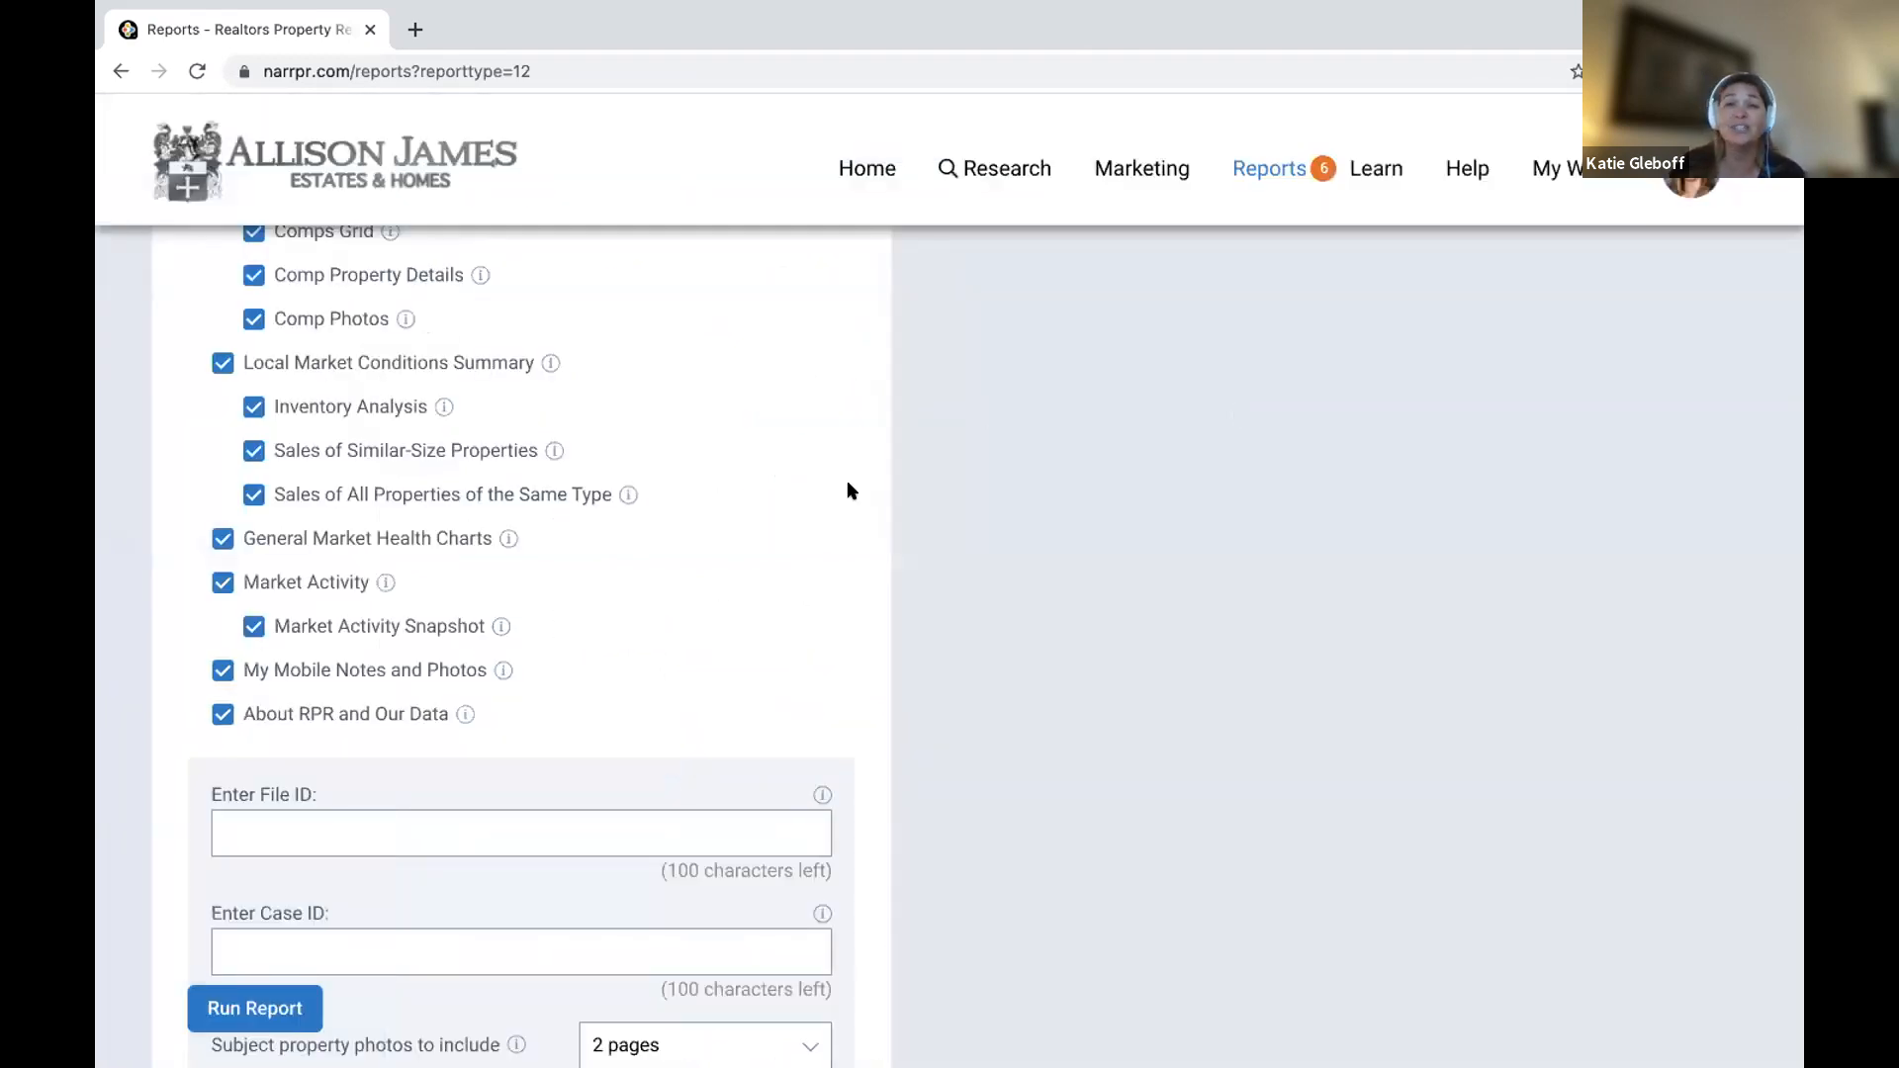
{"action": "scroll", "coordinate": [1135, 477], "scroll_direction": "up", "scroll_amount": 15}
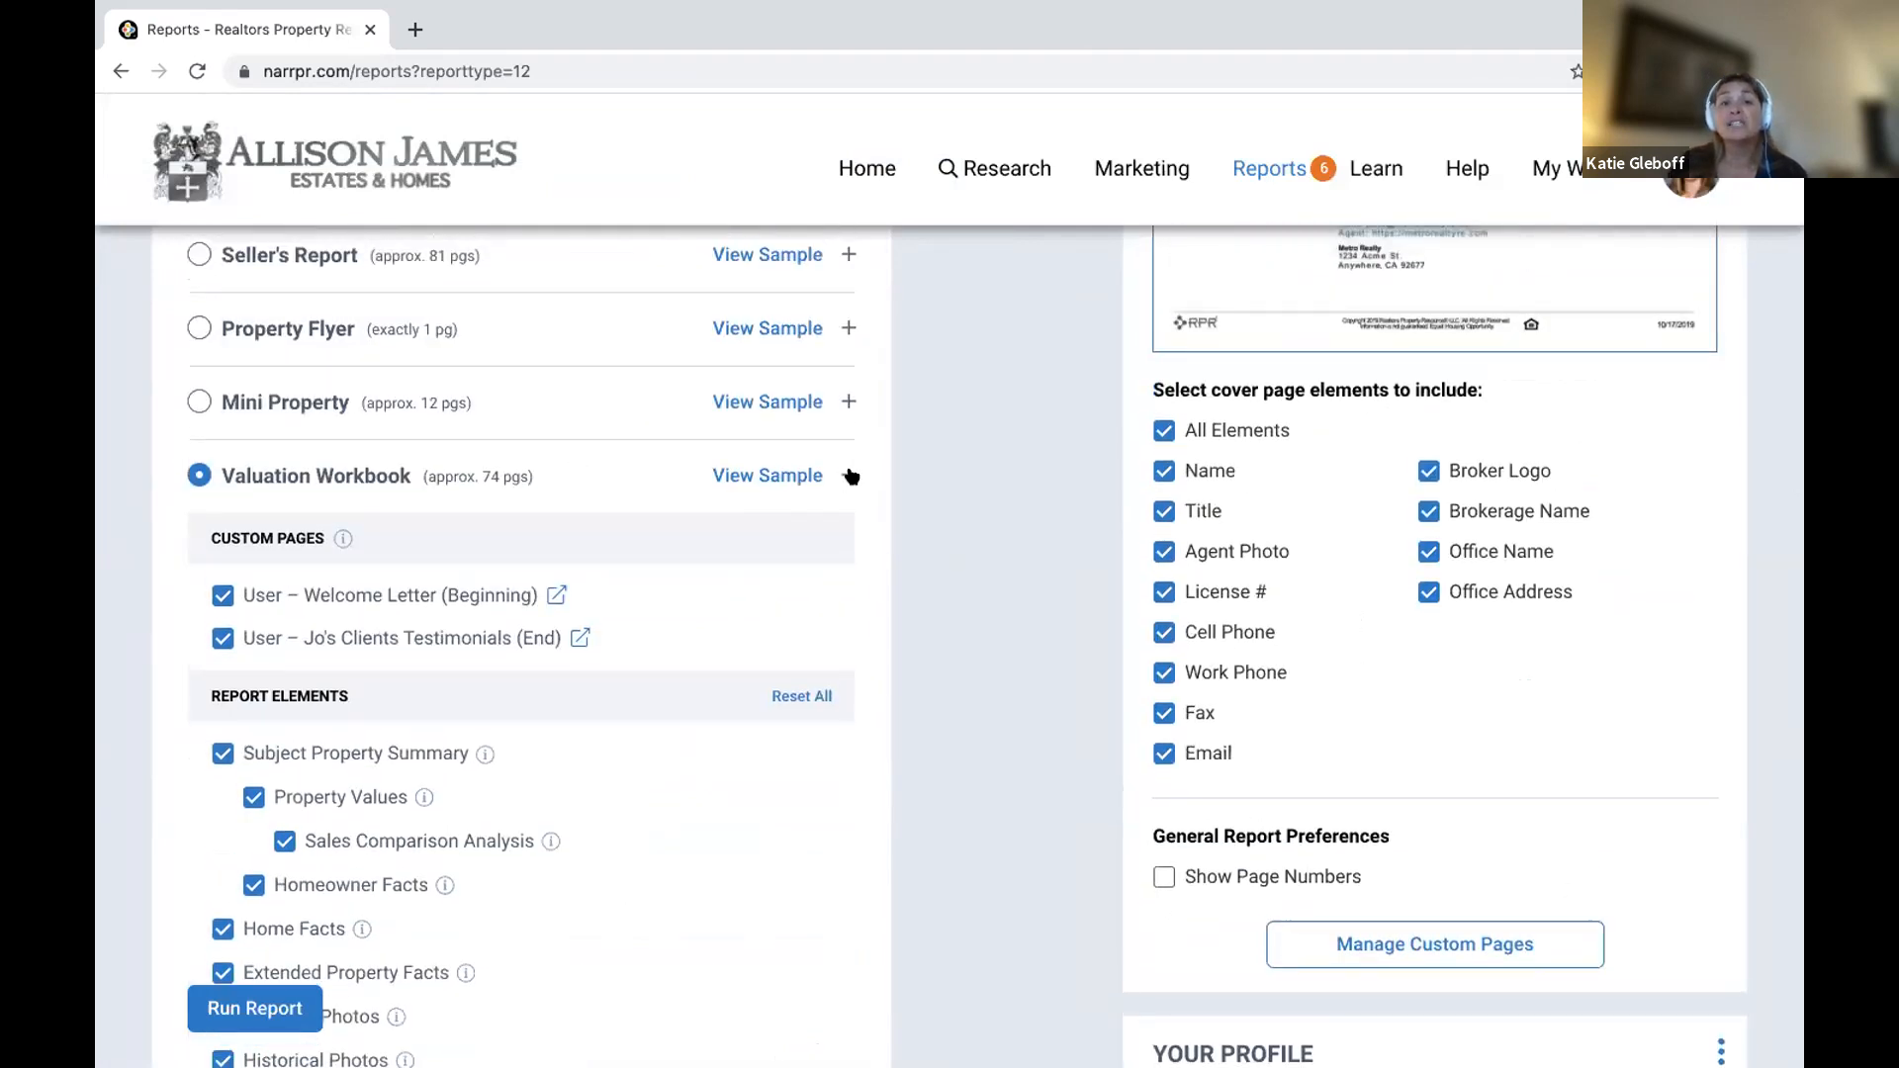
{"action": "left_click", "coordinate": [850, 475]}
{"action": "scroll", "coordinate": [851, 476], "scroll_direction": "up", "scroll_amount": 5}
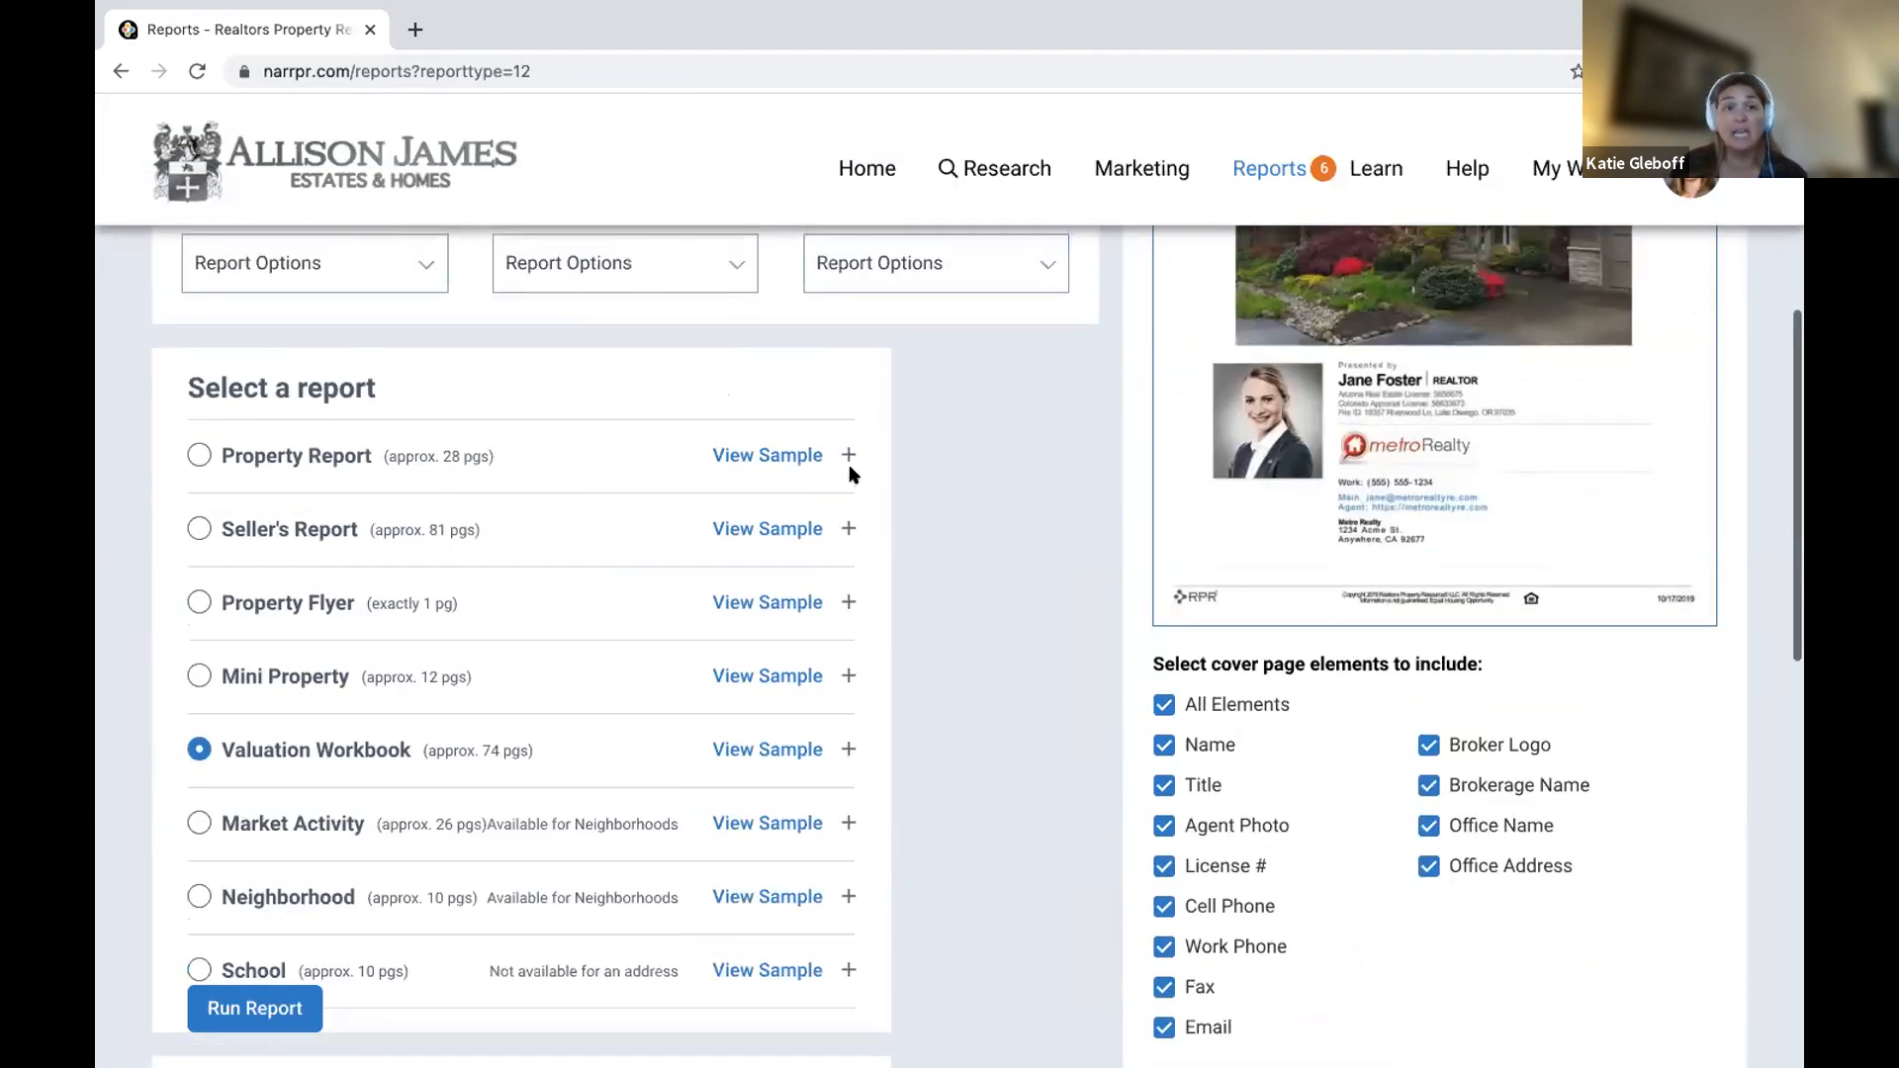
{"action": "scroll", "coordinate": [851, 475], "scroll_direction": "up", "scroll_amount": 3}
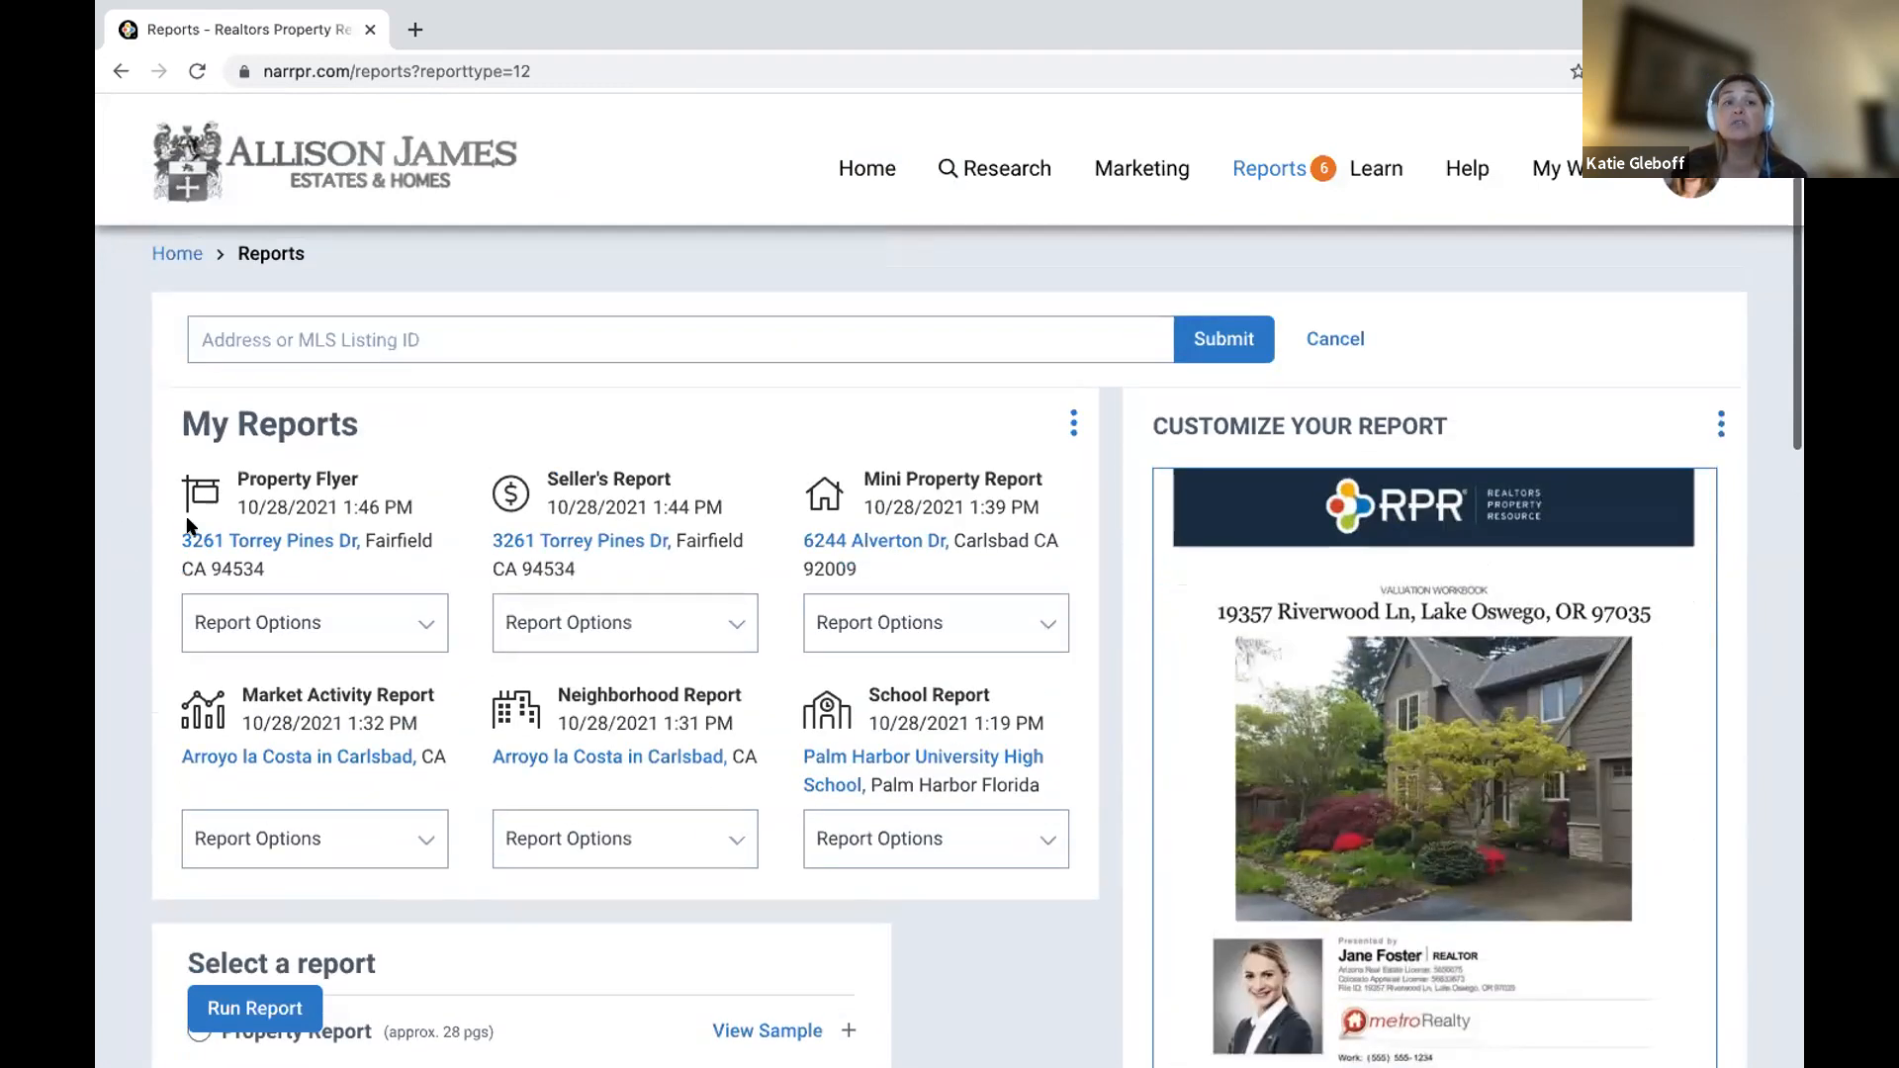
View the saved Coming Soon flyer PDF, close it, and return to the RPR home page.
{"action": "left_click", "coordinate": [283, 541]}
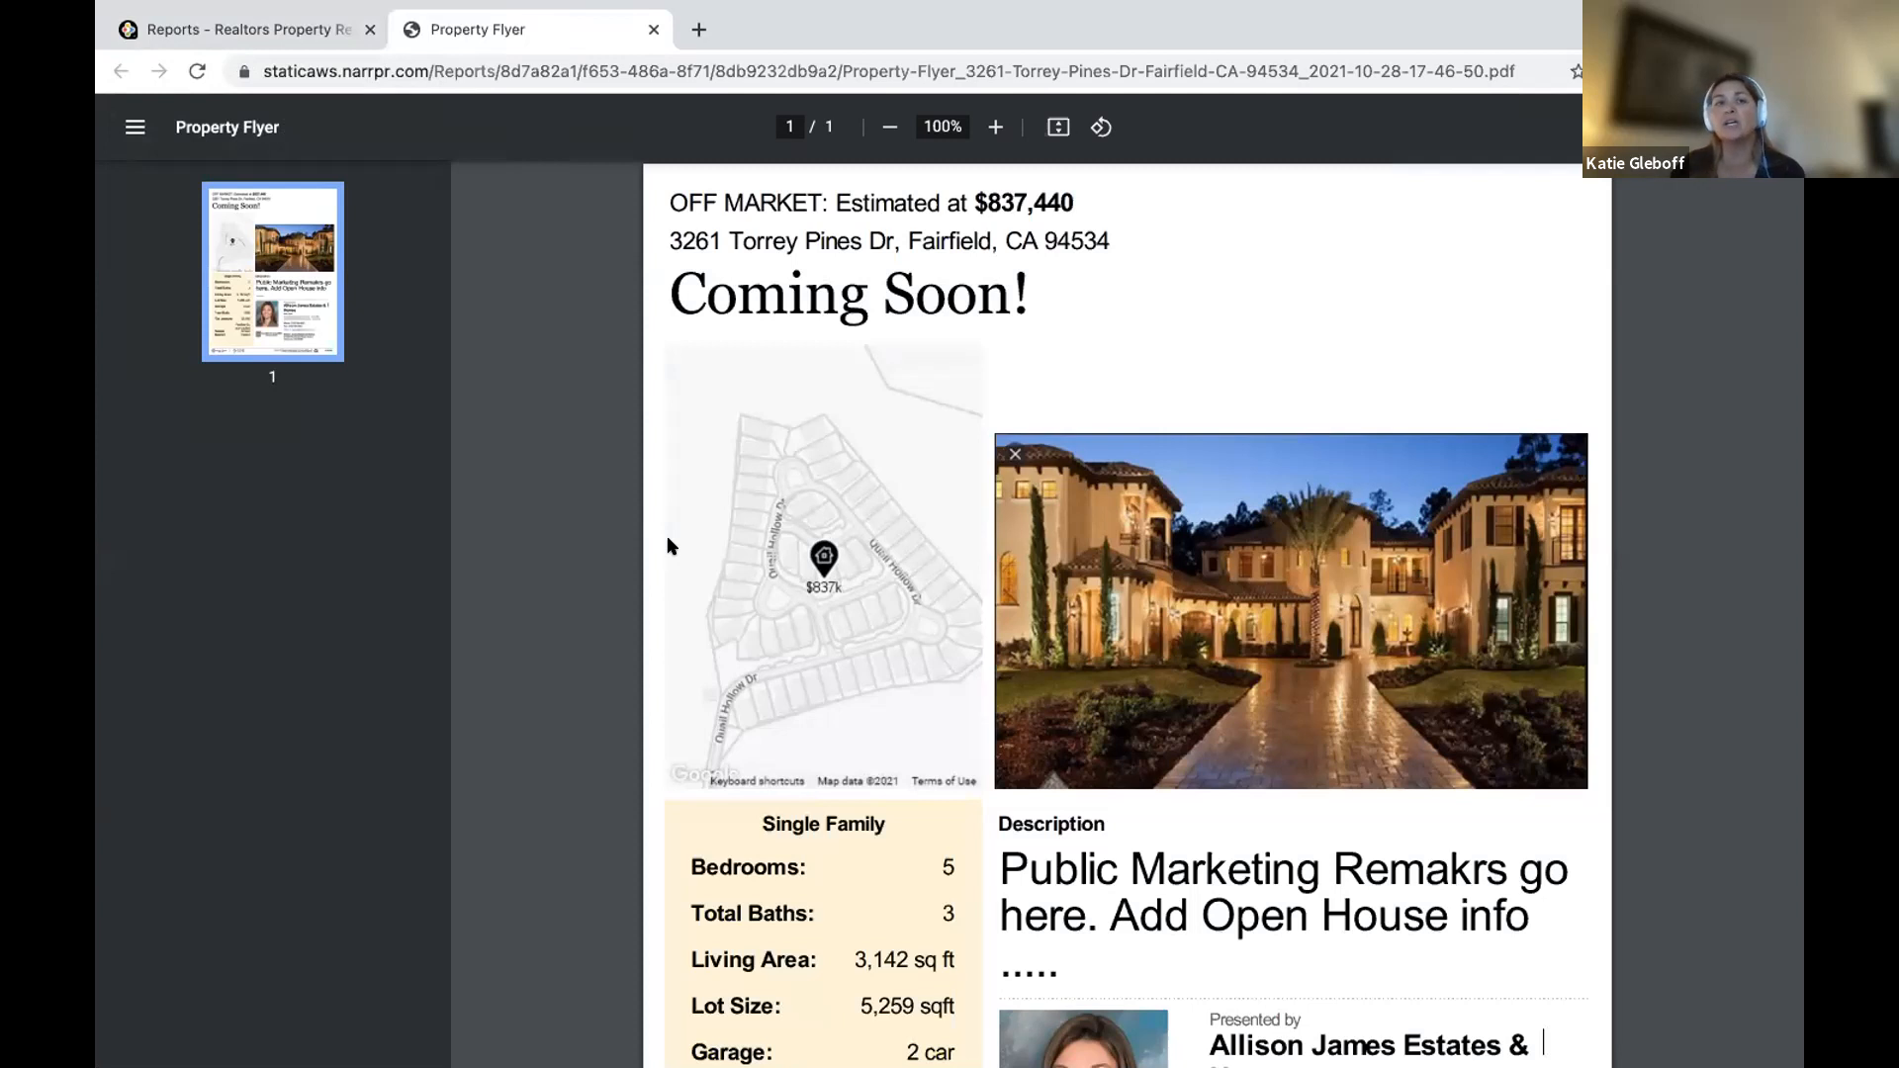
{"action": "left_click", "coordinate": [653, 29]}
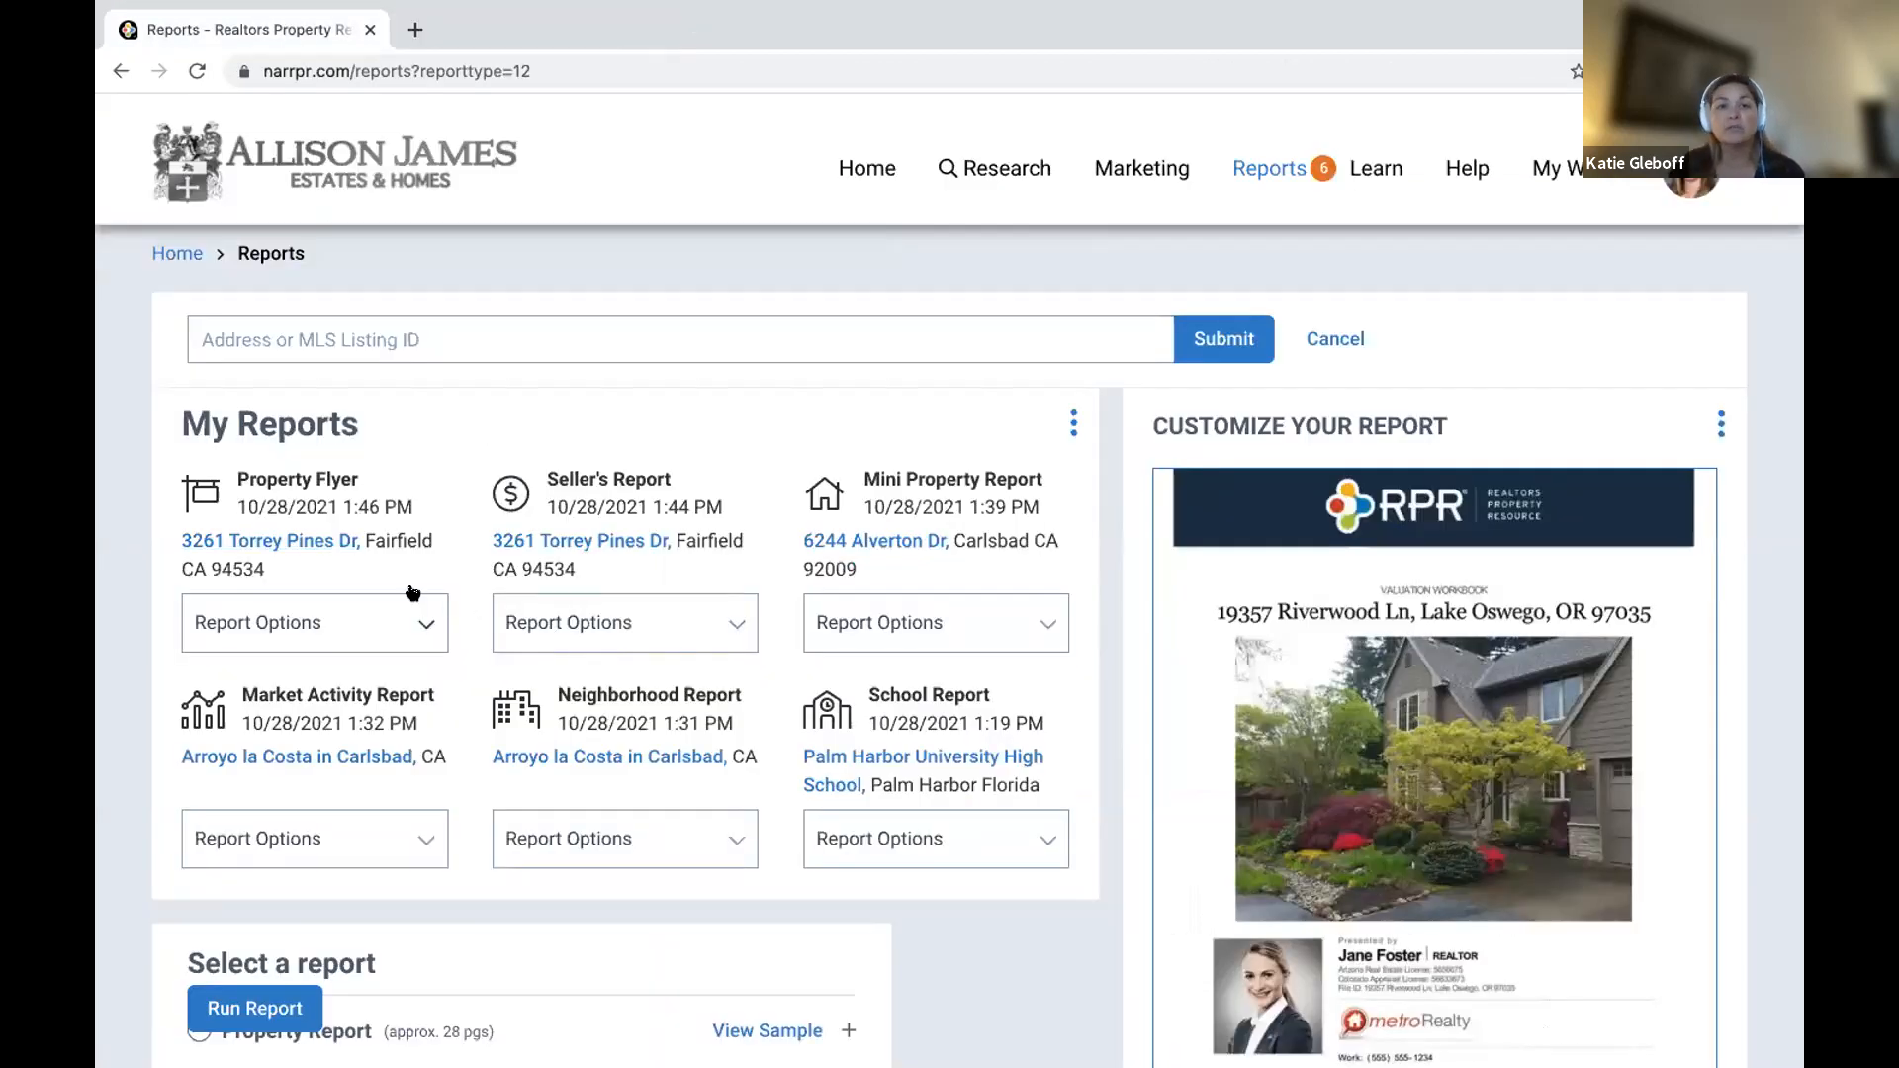
{"action": "left_click", "coordinate": [287, 836]}
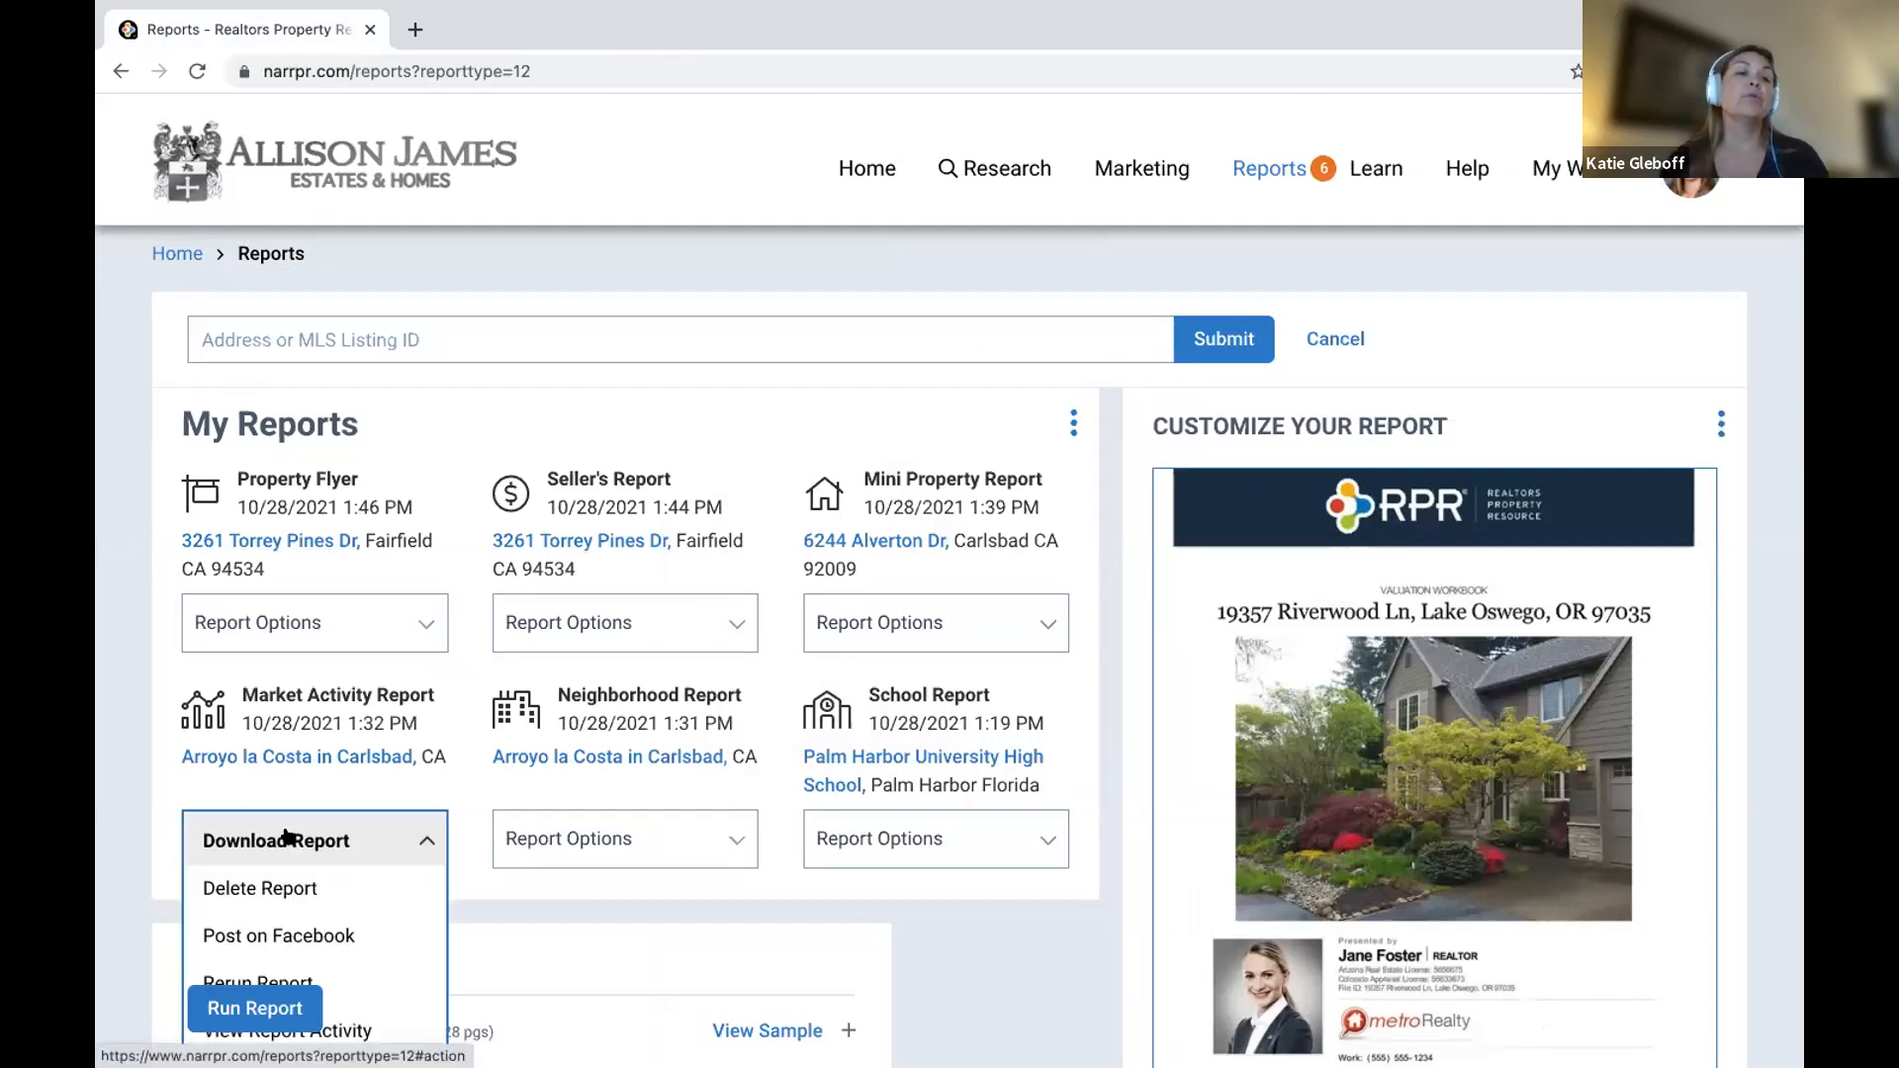
{"action": "scroll", "coordinate": [292, 845], "scroll_direction": "down", "scroll_amount": 2}
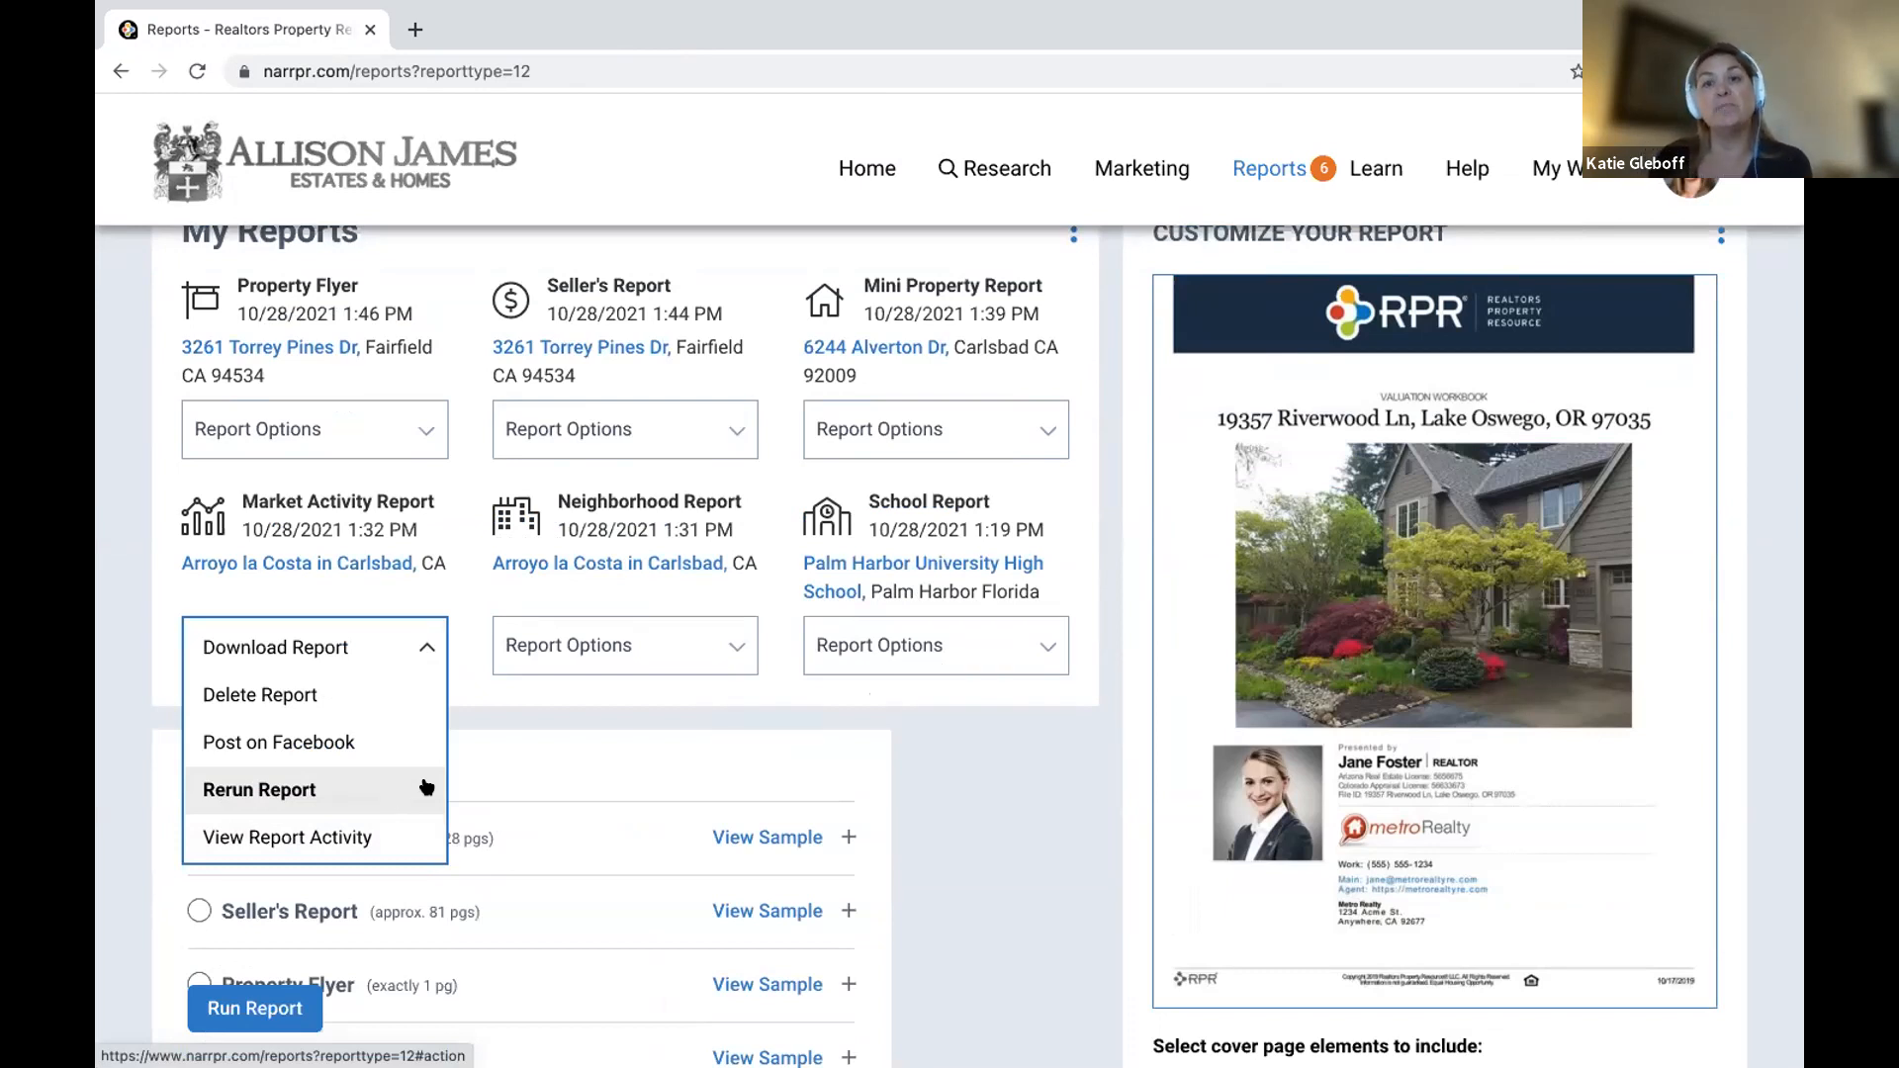
{"action": "left_click", "coordinate": [854, 178]}
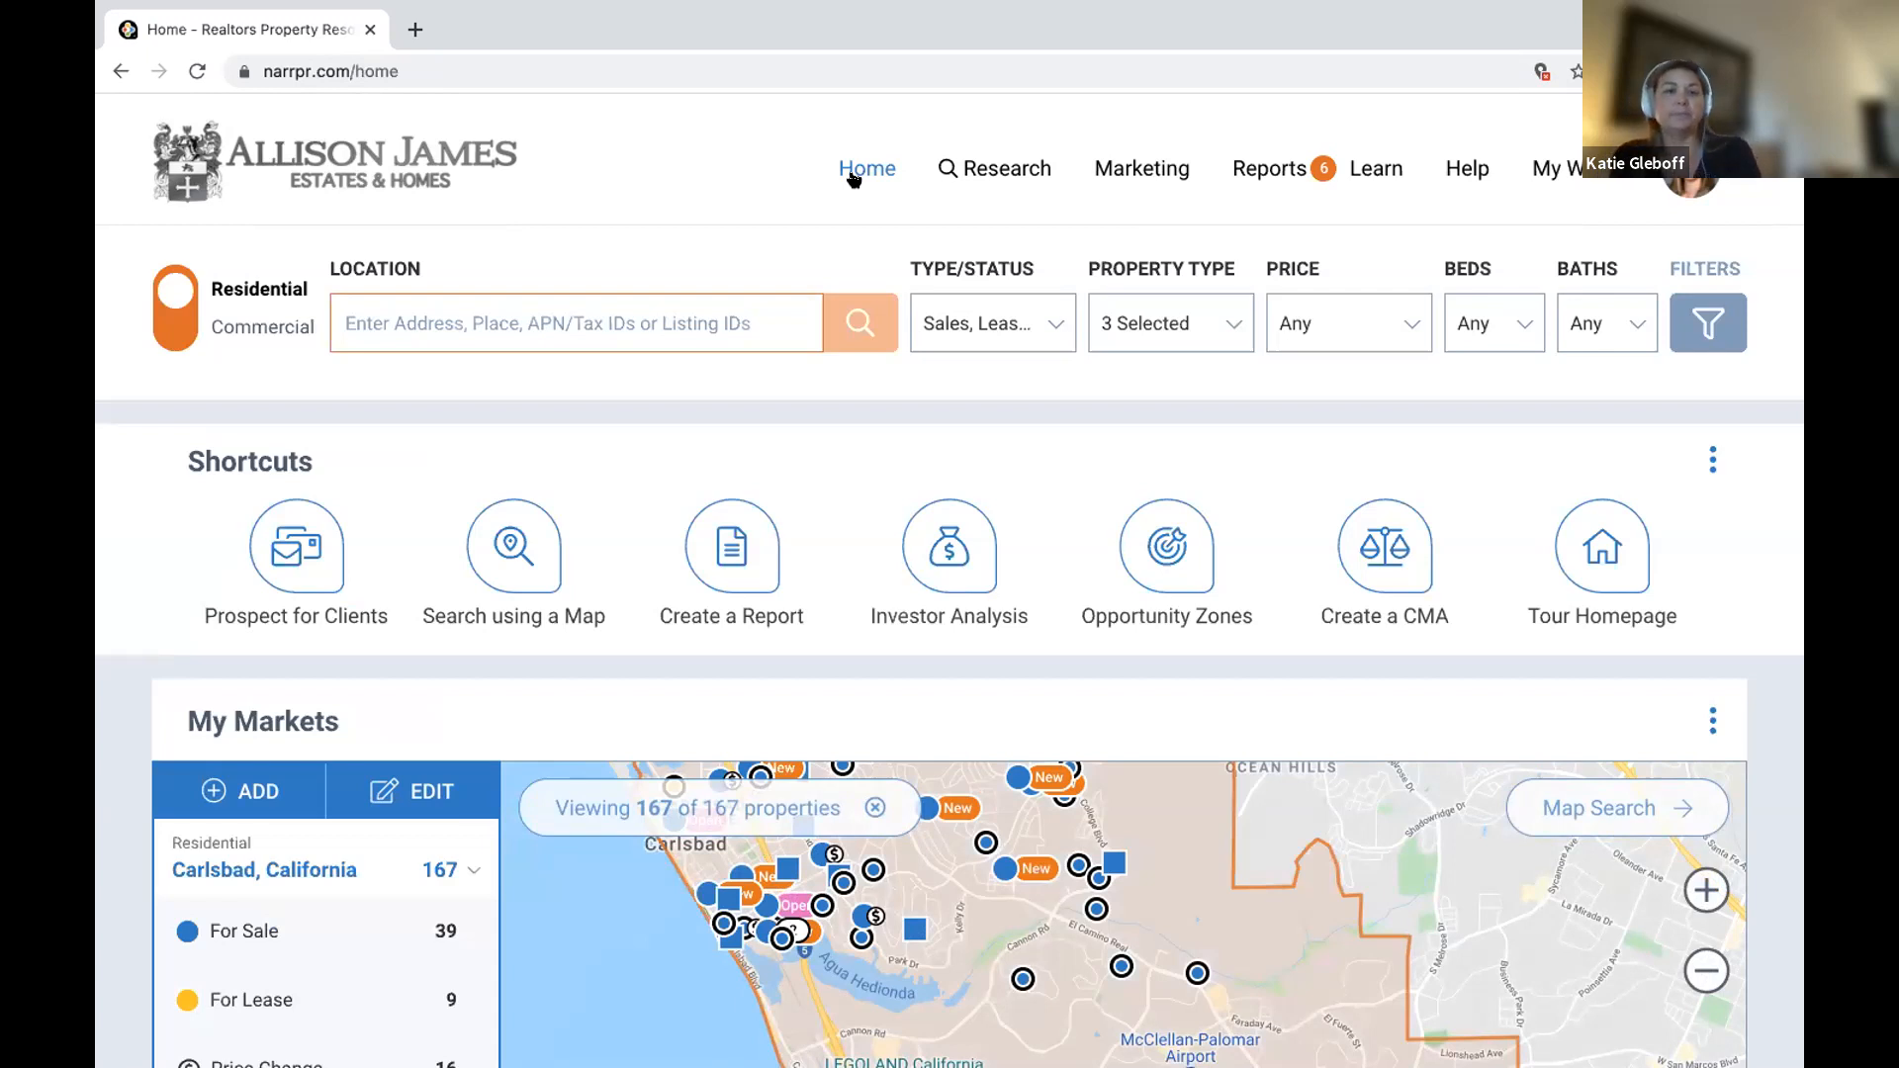
Return to the slideshow and advance to the "What's Next?" slide.
{"action": "key", "text": "alt+Tab"}
{"action": "key", "text": "Right"}
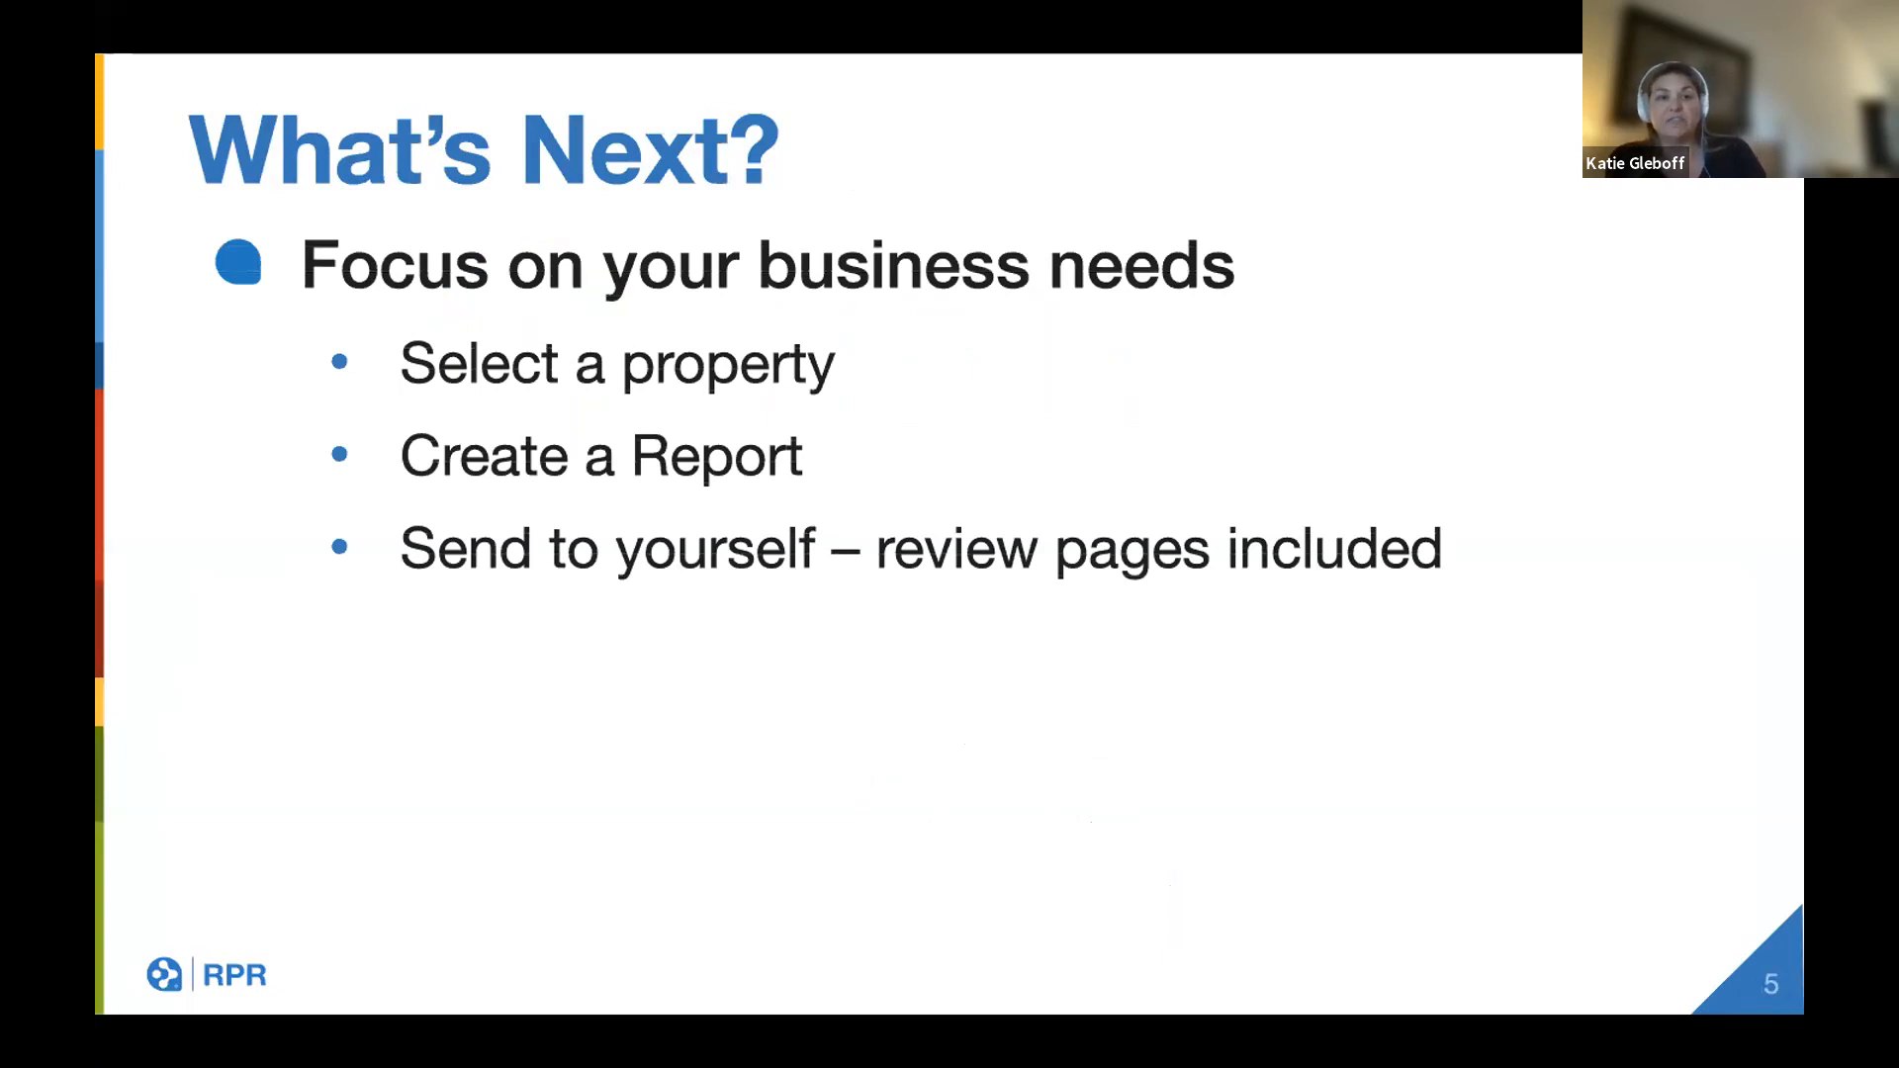
Advance past the support, Blog.narrpr.com, Learning Center and Help slides to "Thank you".
{"action": "key", "text": "Right"}
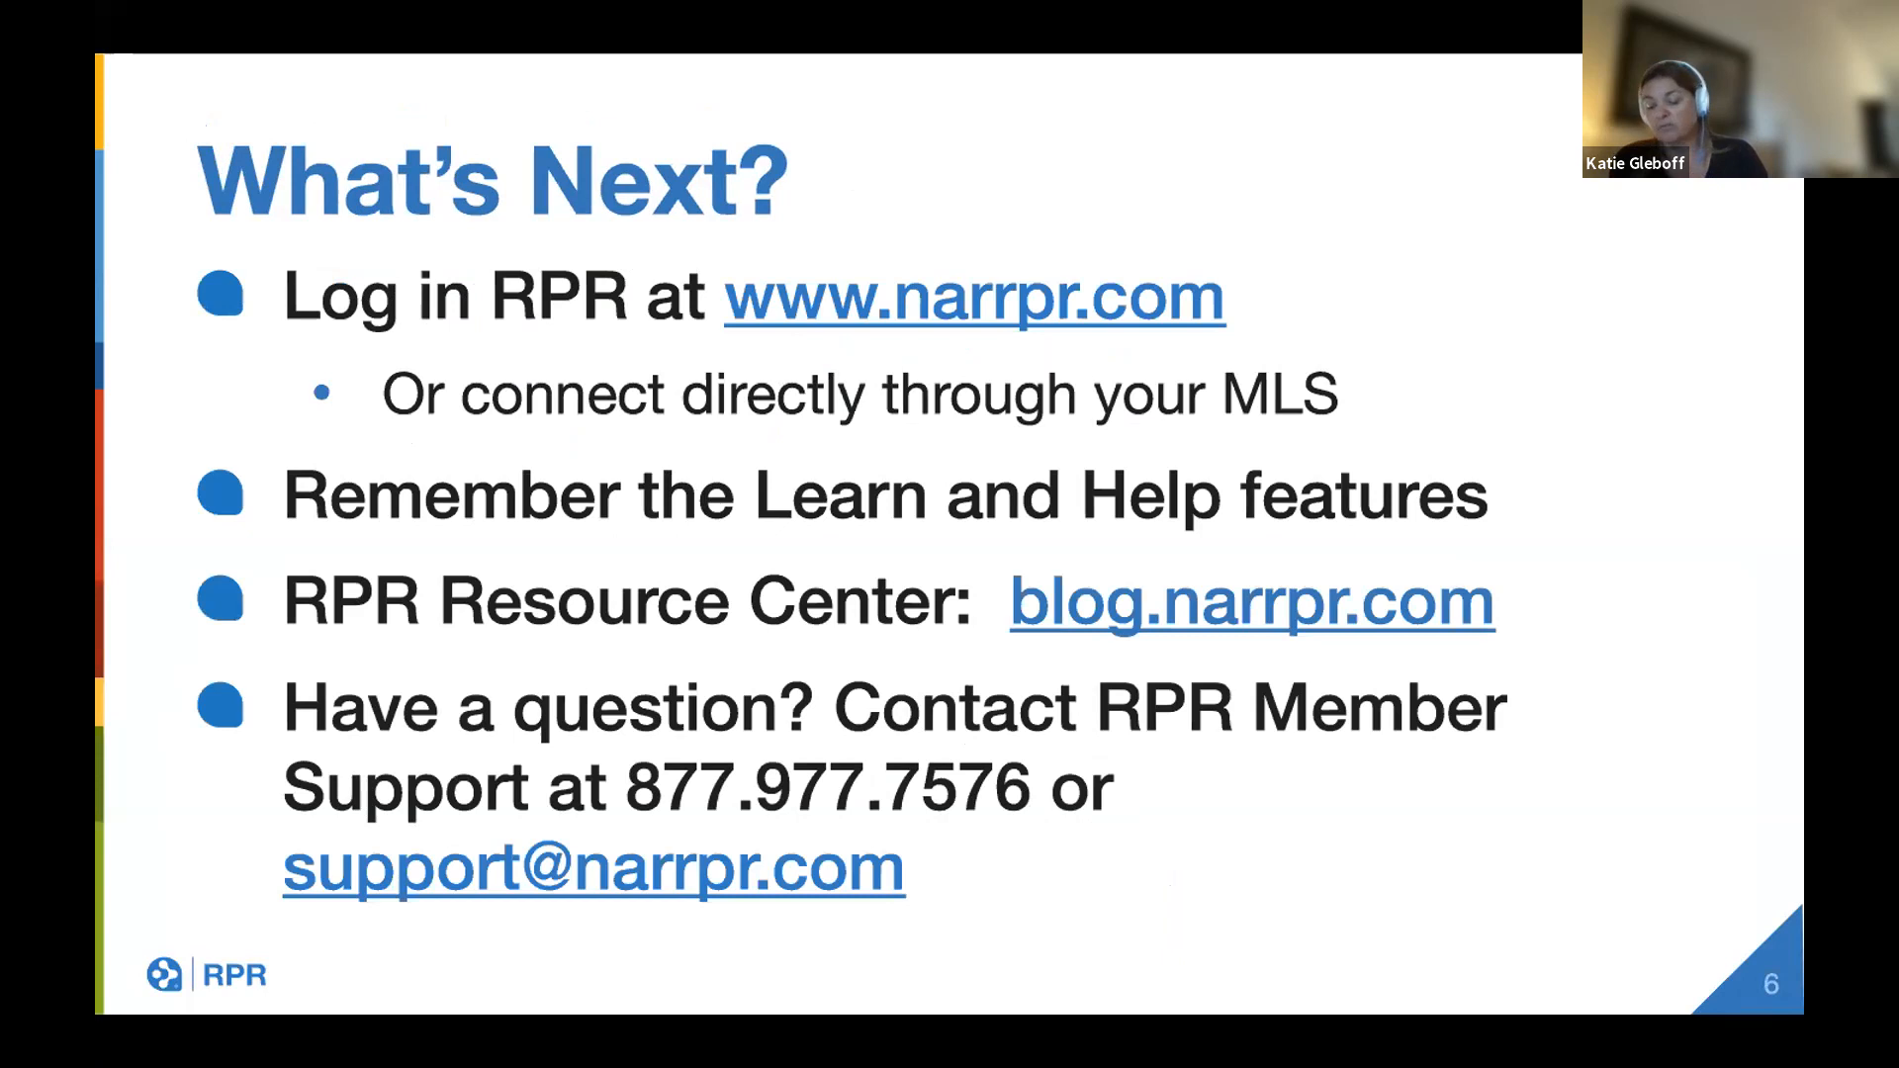
{"action": "key", "text": "Right"}
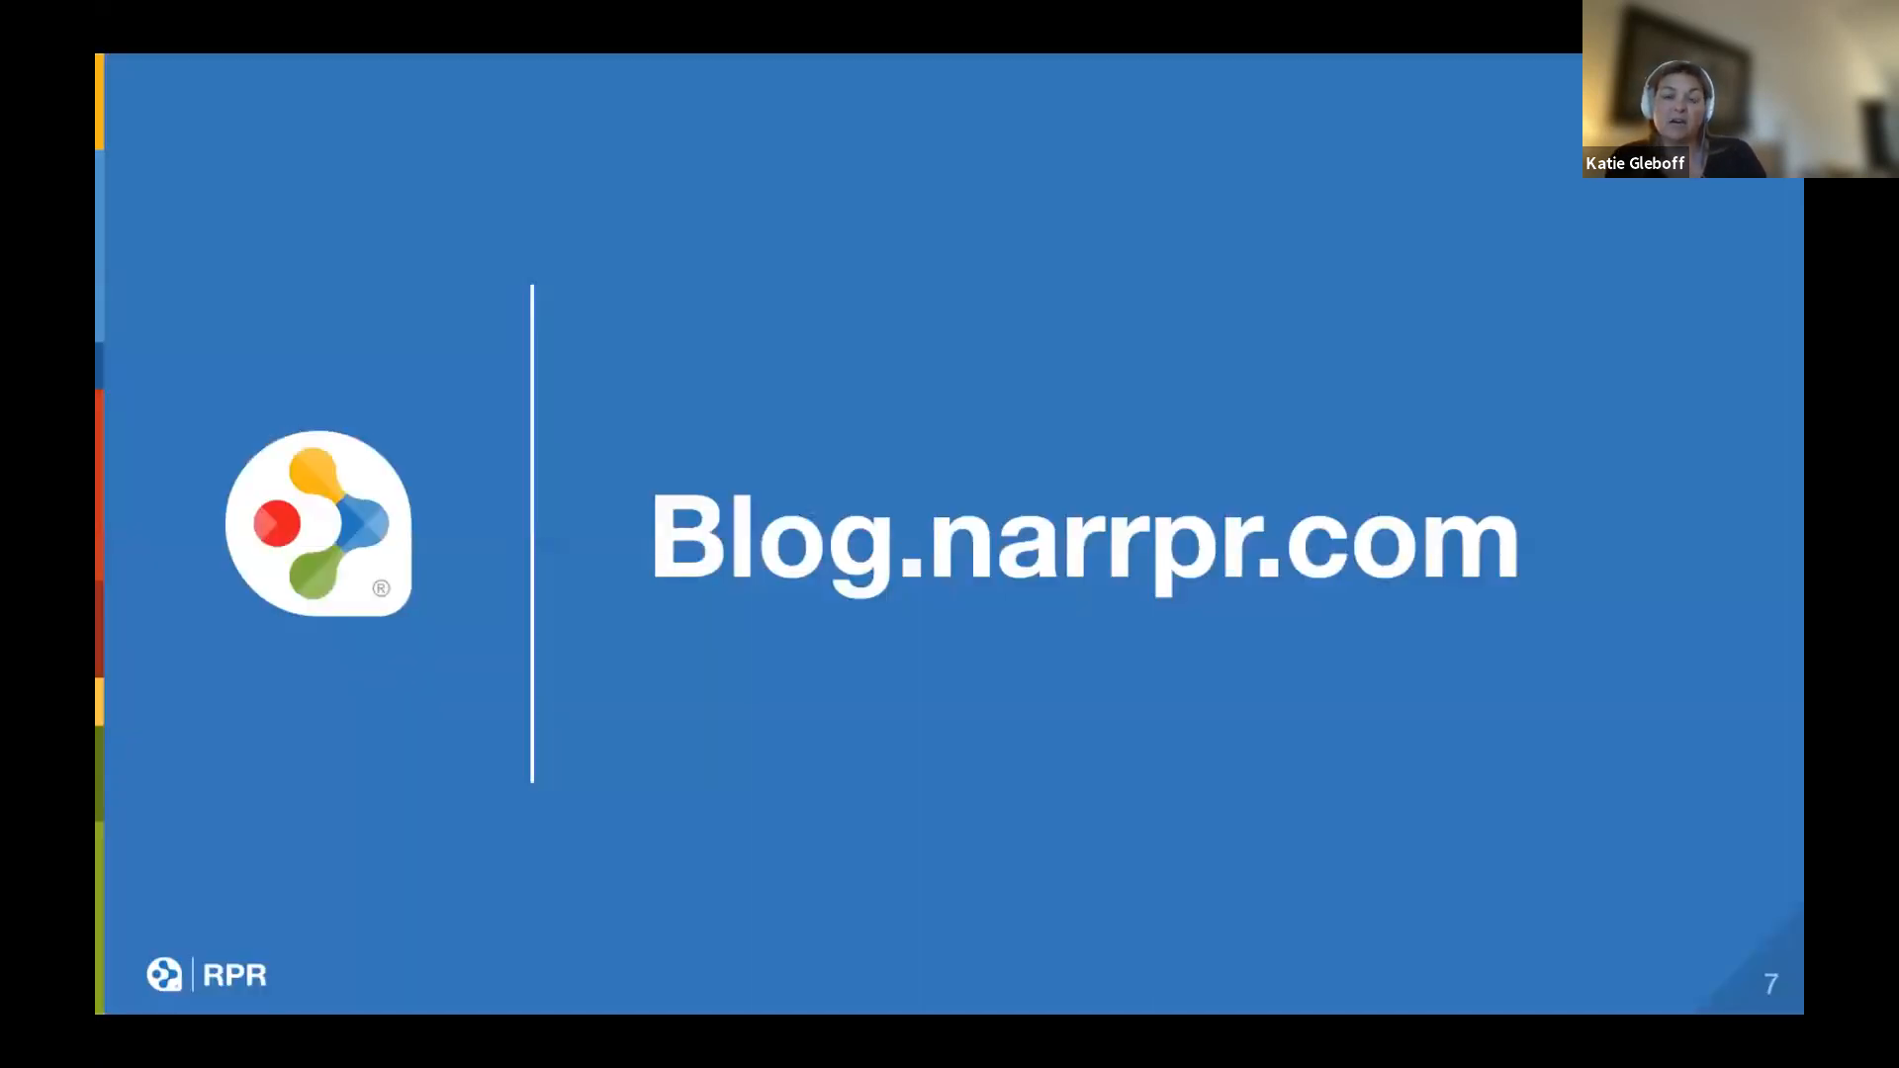
{"action": "key", "text": "Right"}
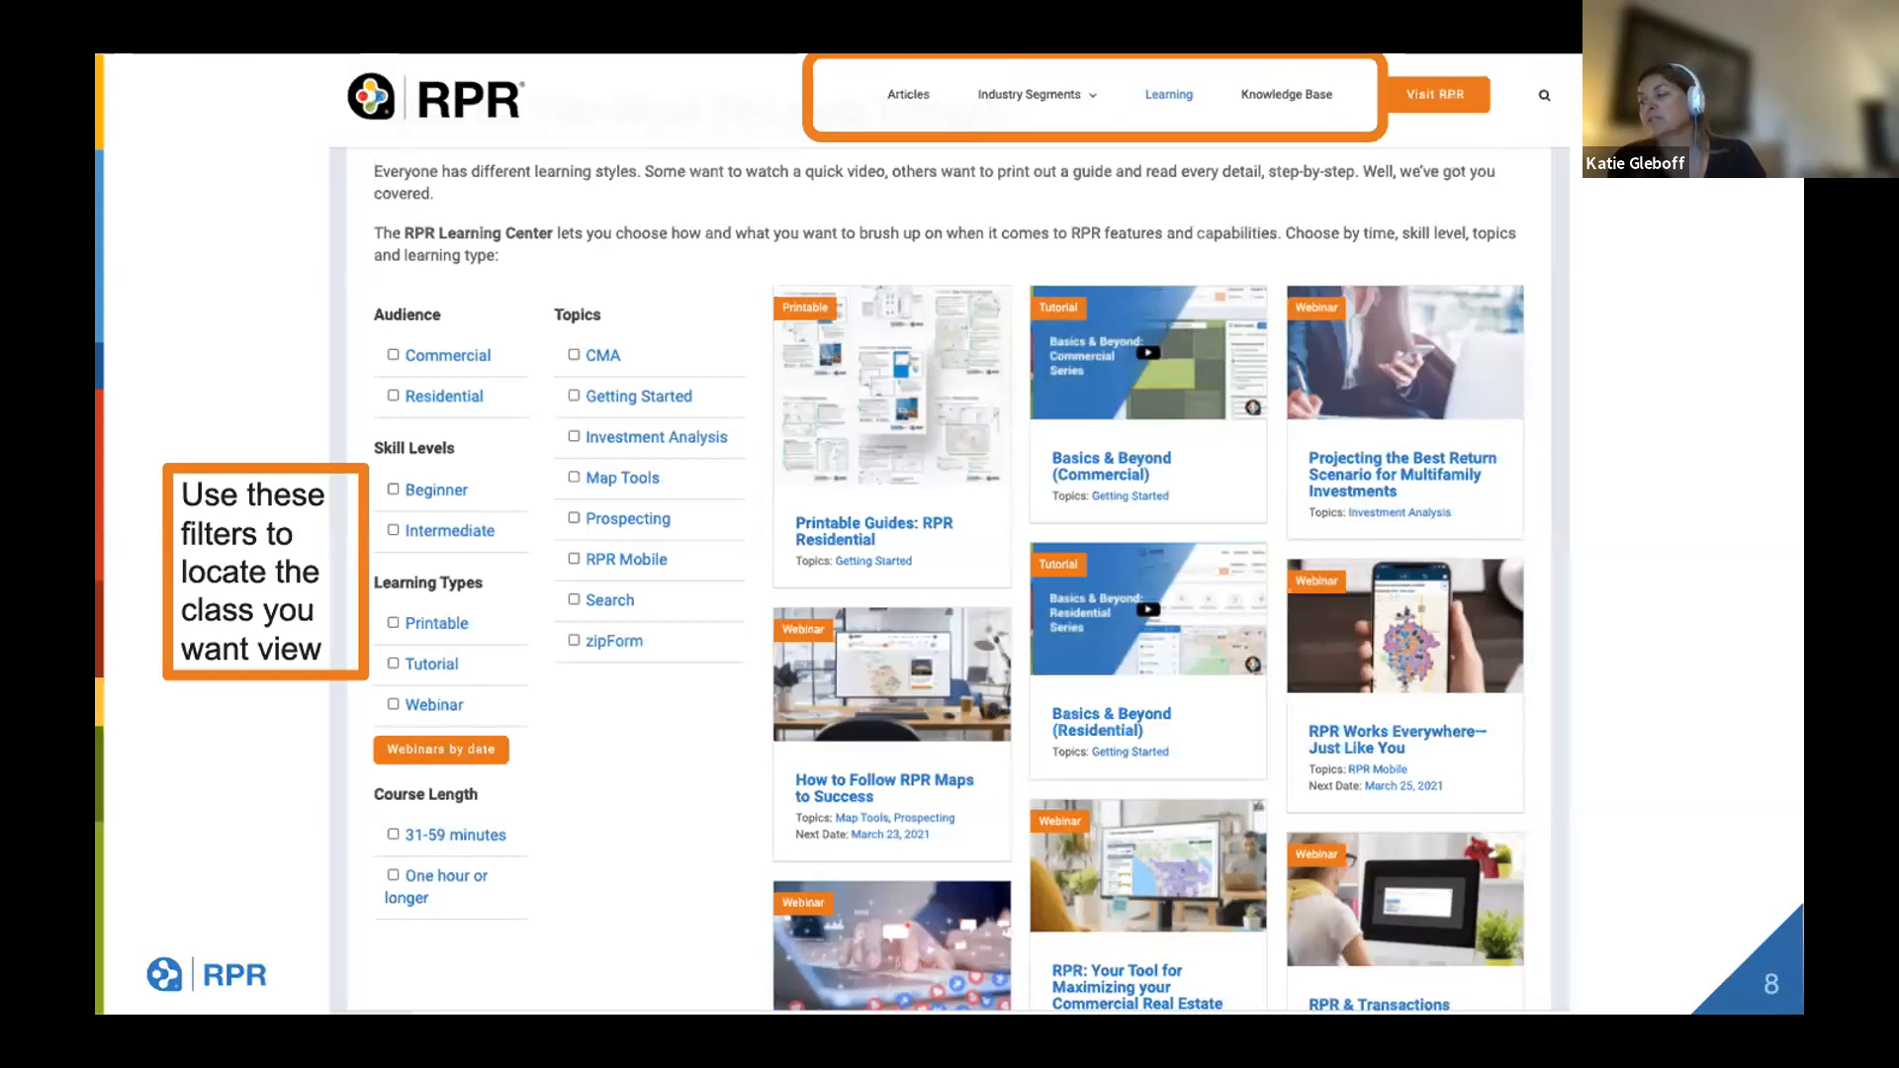
{"action": "key", "text": "Right"}
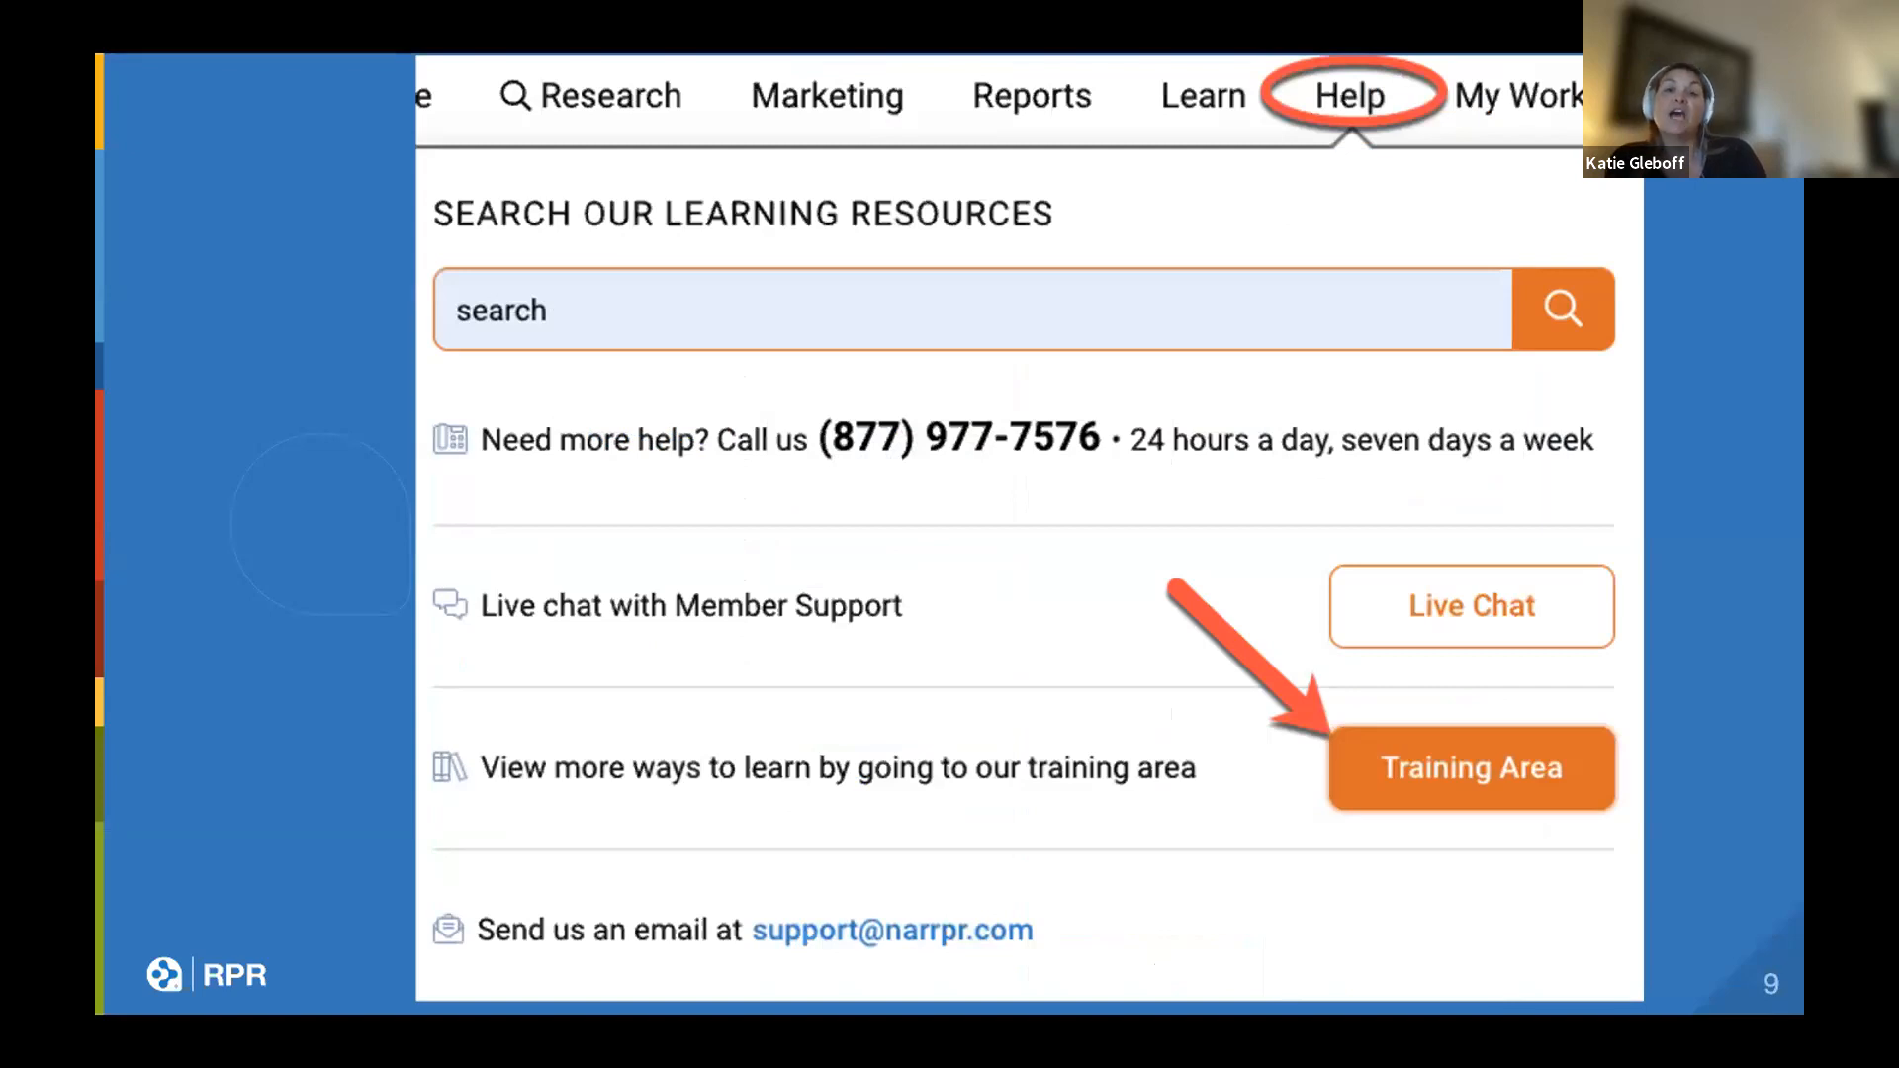
{"action": "key", "text": "Right"}
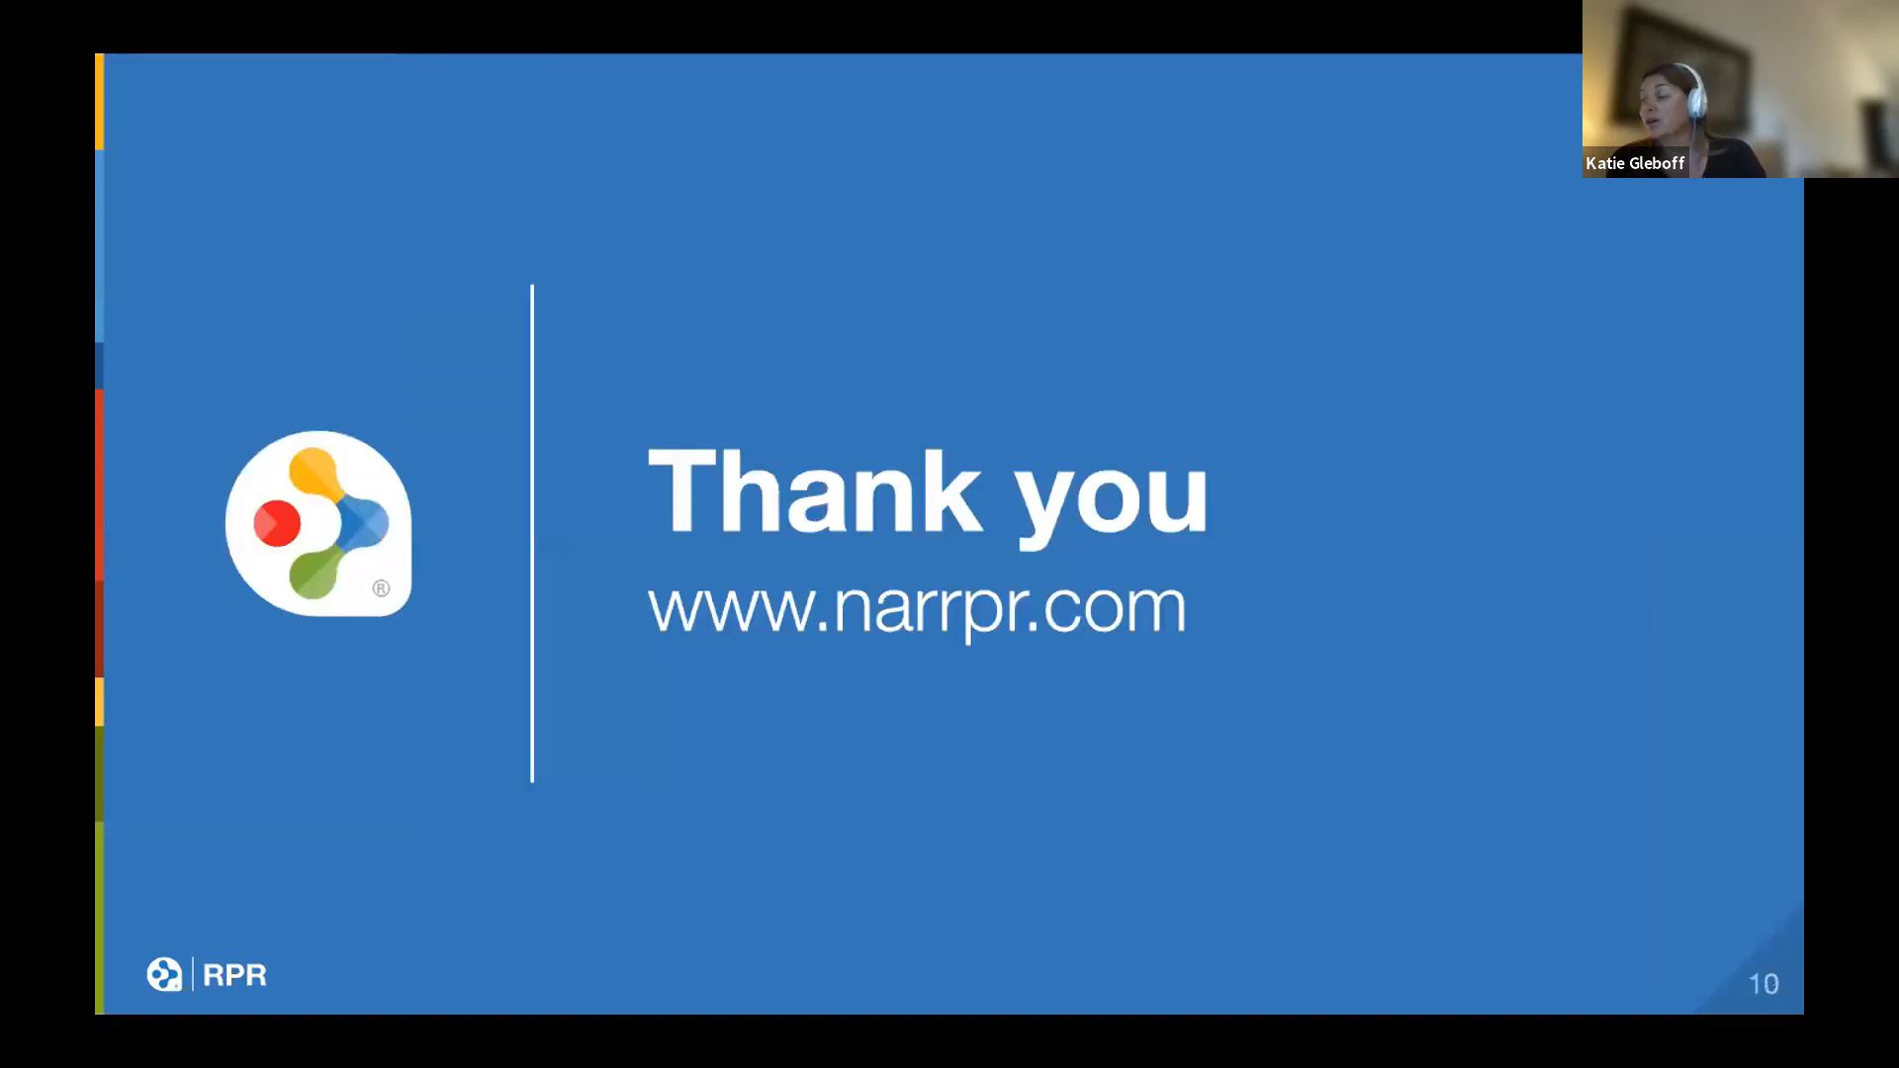